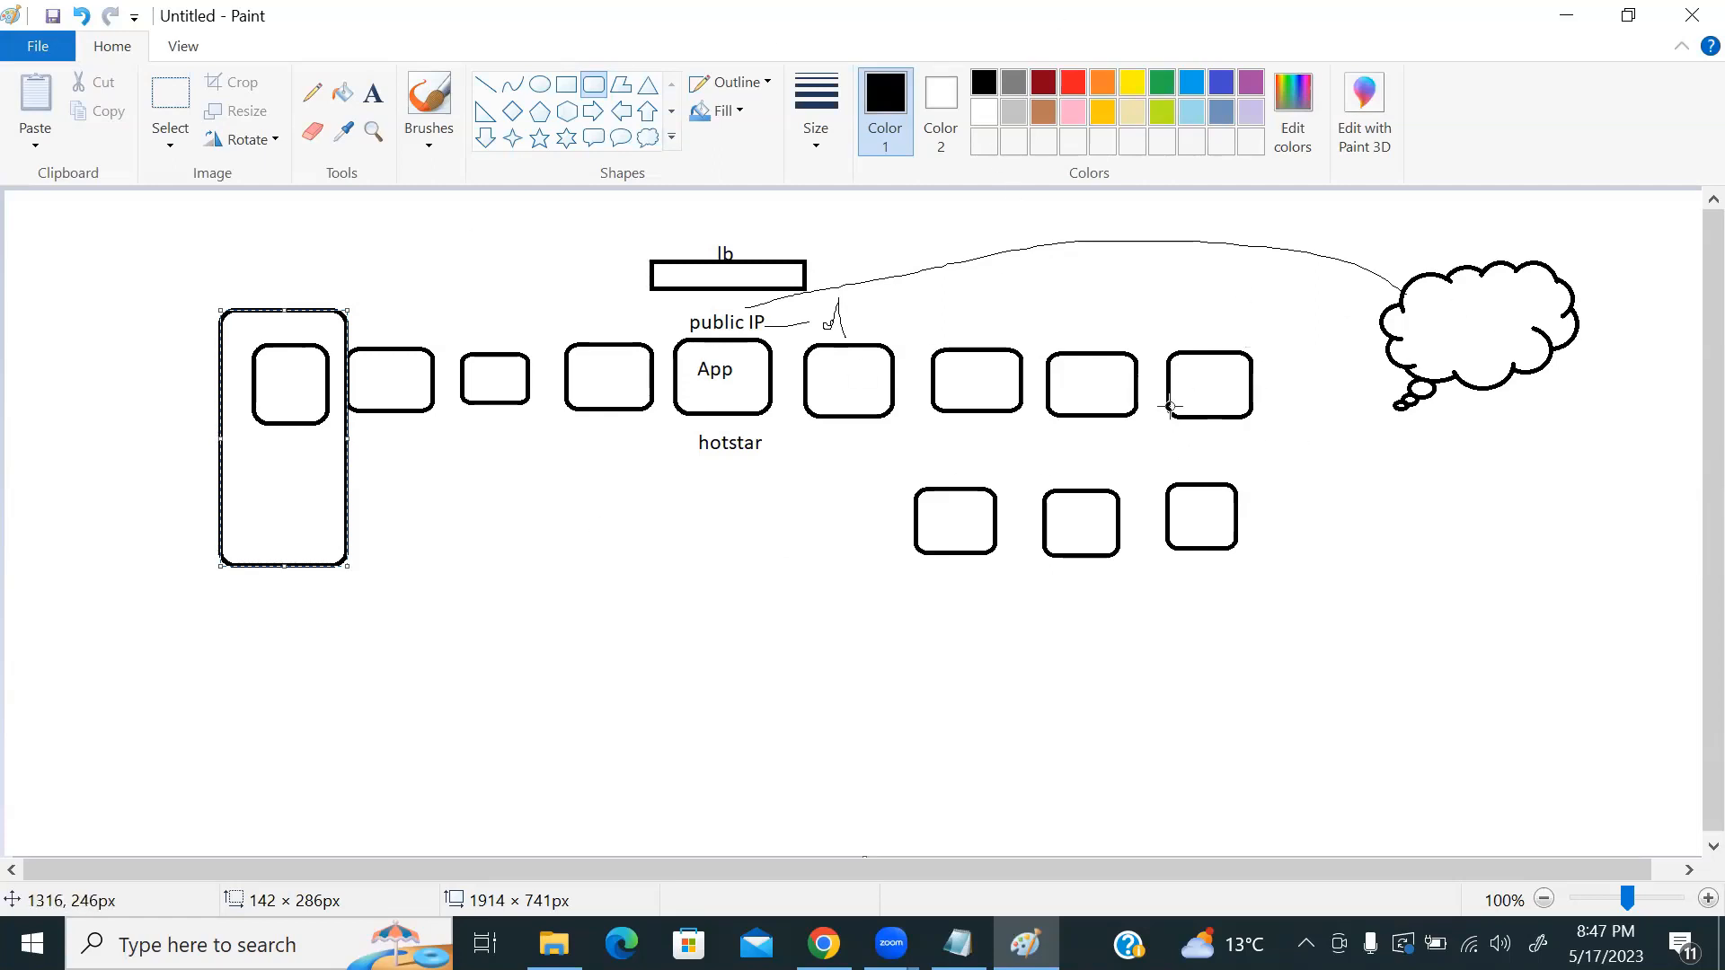
Step: Erase the old diagram from the canvas, leaving the cloud in place
{"action": "left_click", "coordinate": [553, 559]}
{"action": "left_click", "coordinate": [170, 94]}
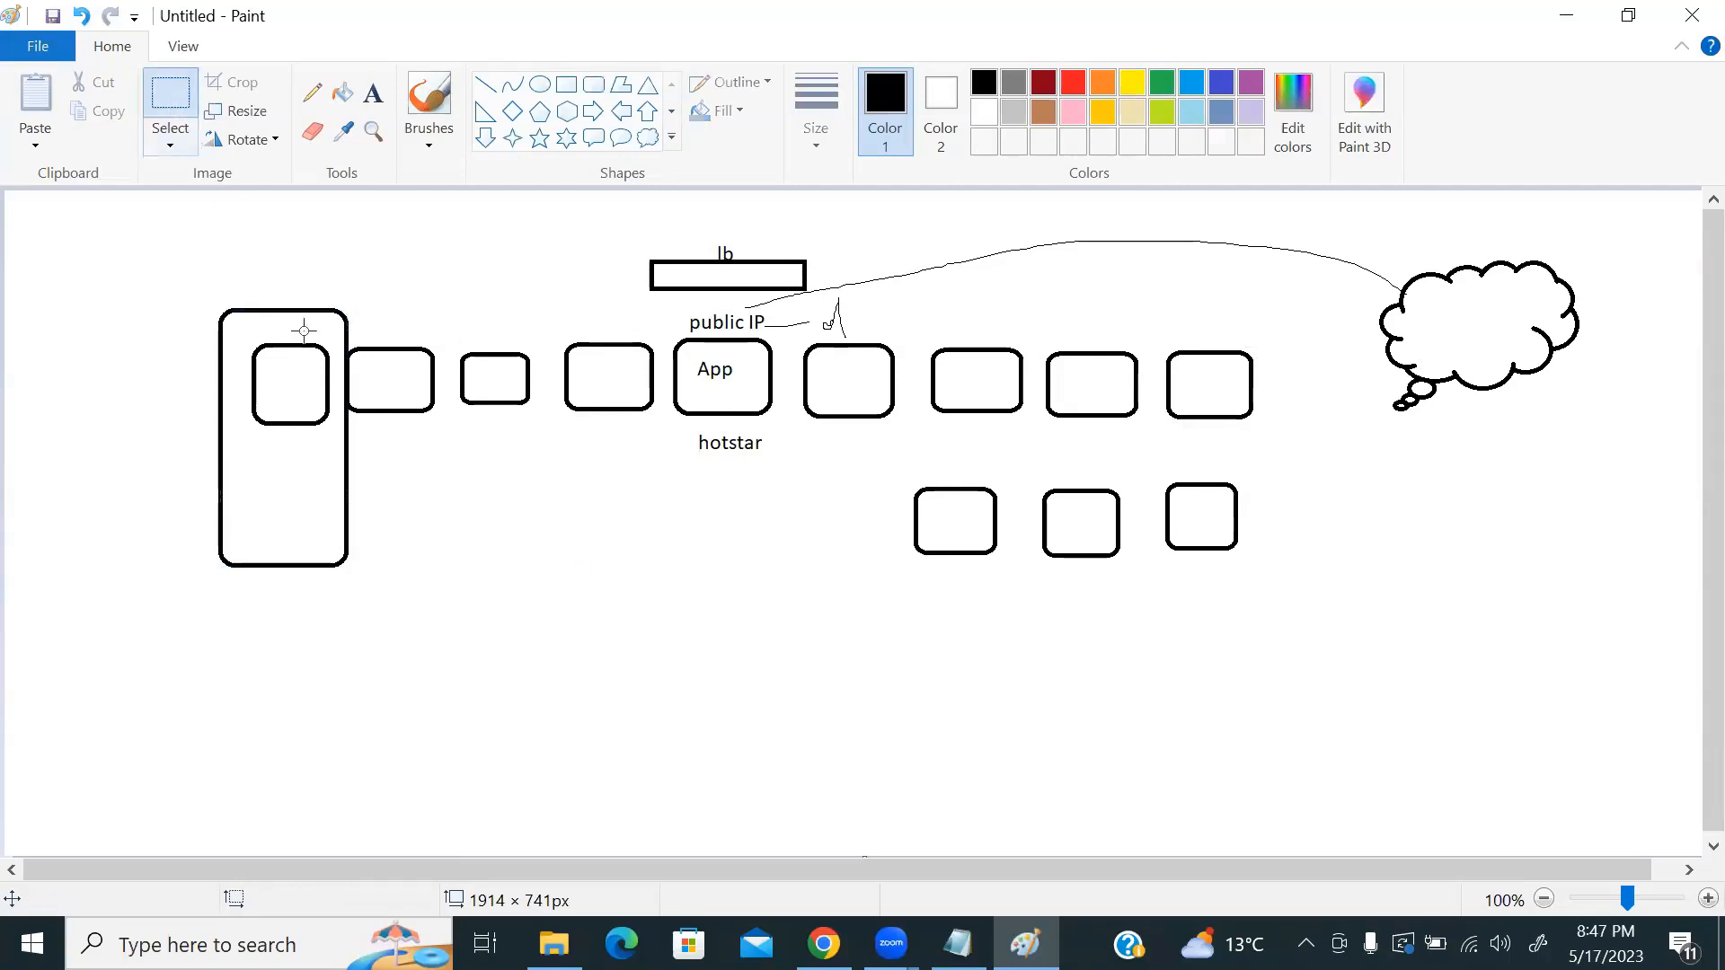
{"action": "mouse_move", "coordinate": [150, 217]}
{"action": "left_mouse_down"}
{"action": "mouse_move", "coordinate": [712, 500]}
{"action": "mouse_move", "coordinate": [1358, 737]}
{"action": "mouse_move", "coordinate": [1318, 741]}
{"action": "left_mouse_up"}
{"action": "key", "text": "Delete"}
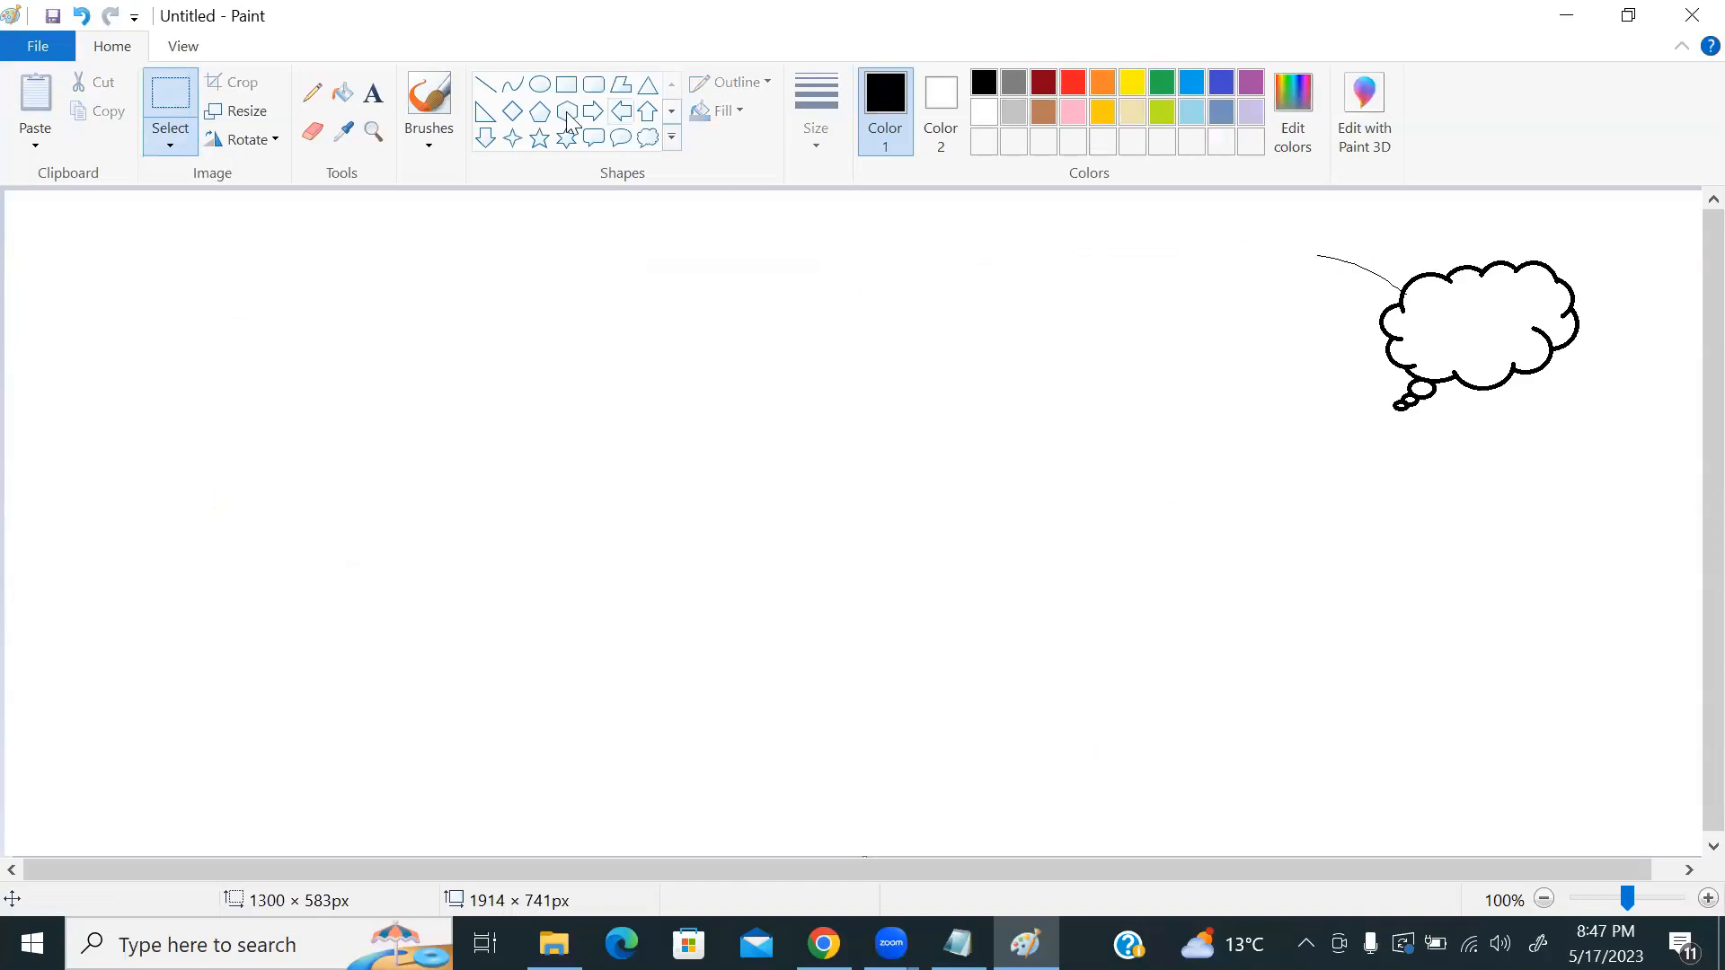
Step: Draw a tall rounded rectangle on the left of the canvas
{"action": "left_click", "coordinate": [593, 84]}
{"action": "left_click_drag", "start_coordinate": [191, 418], "coordinate": [302, 606]}
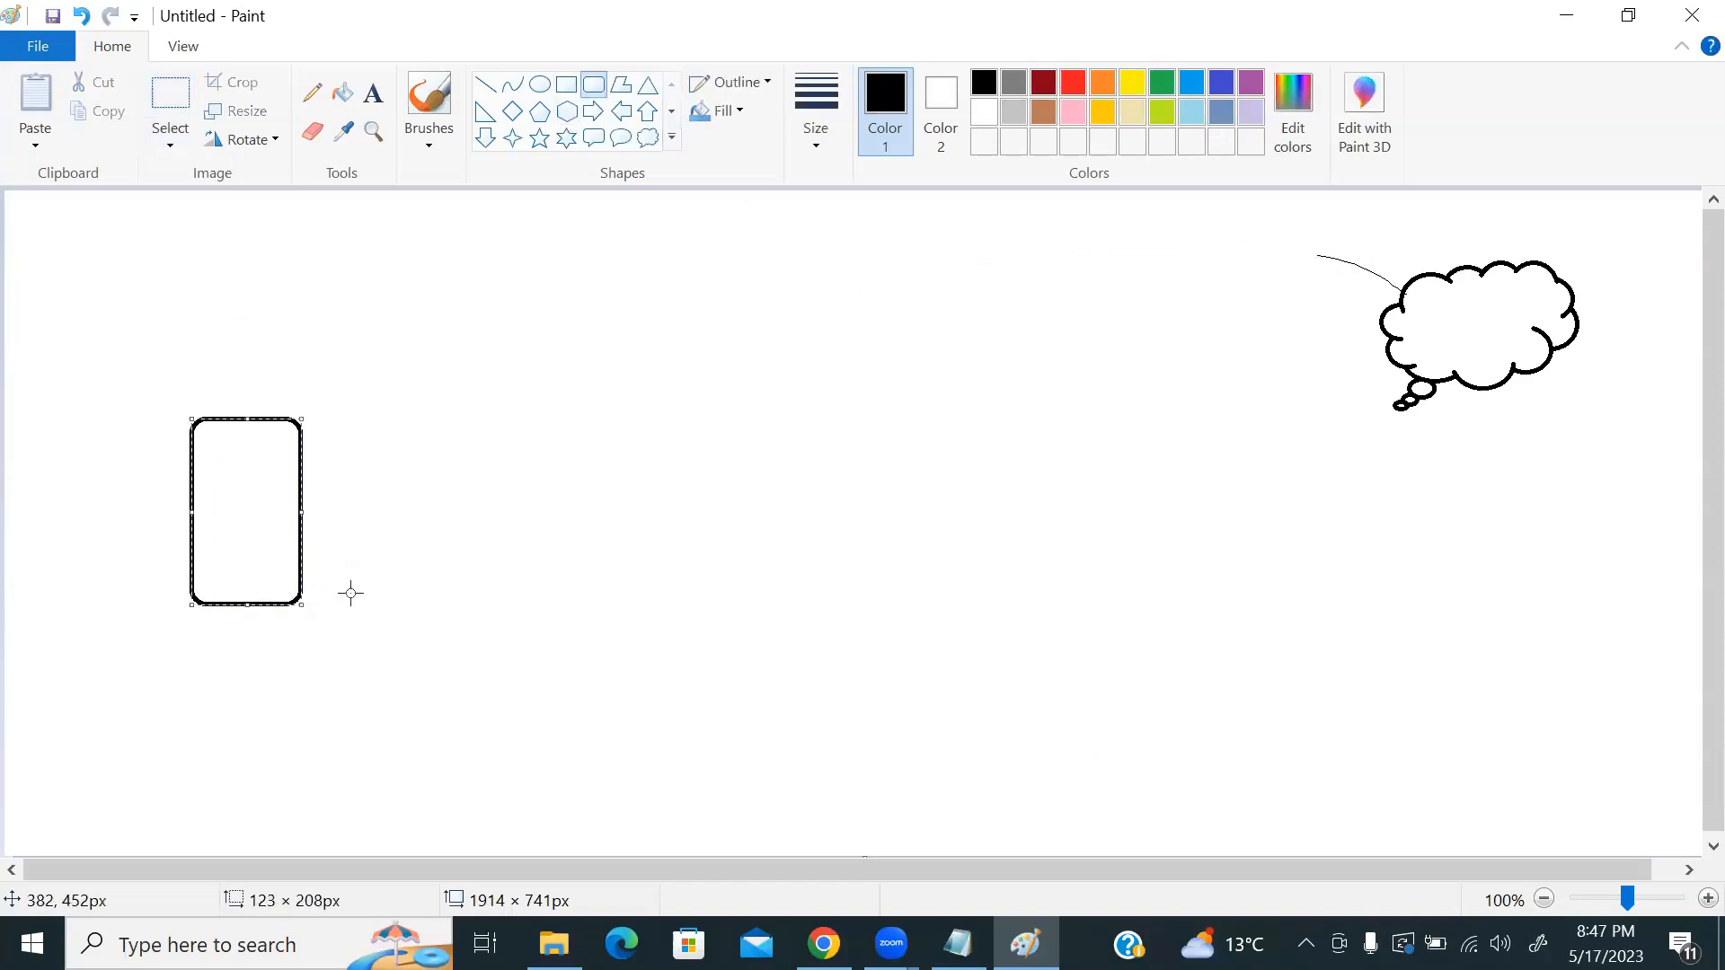
{"action": "left_click", "coordinate": [374, 99]}
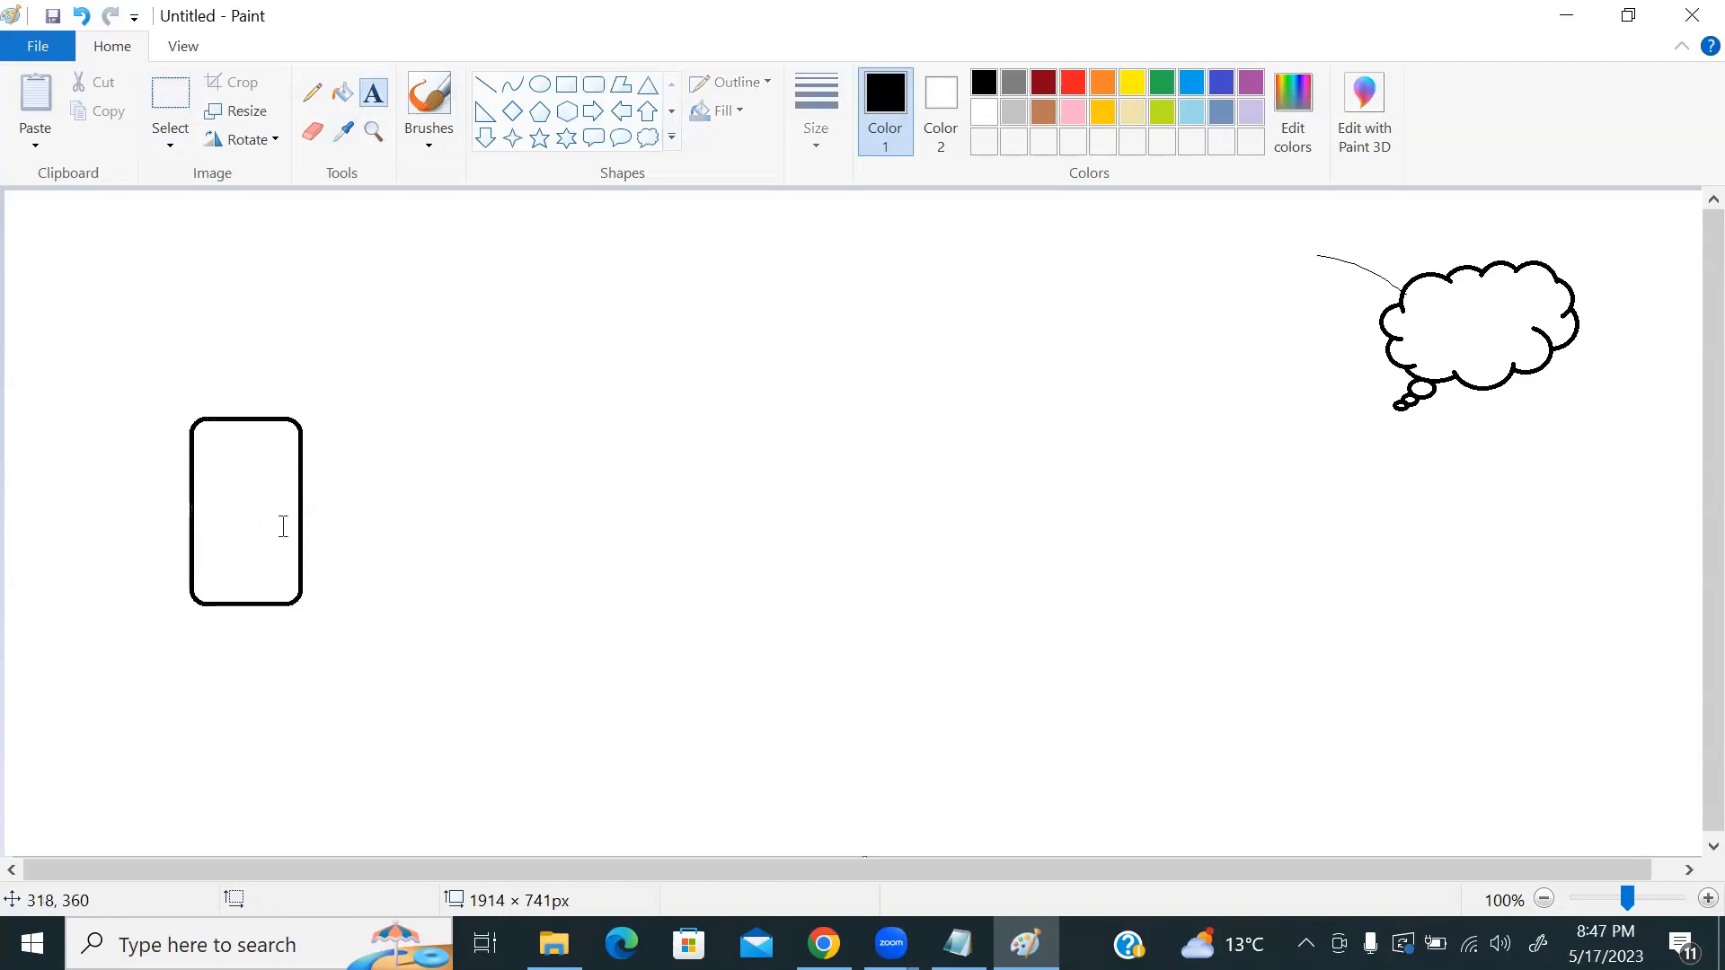
Step: Draw two stacked rectangle bands across the bottom of the tall box
{"action": "left_click", "coordinate": [566, 84]}
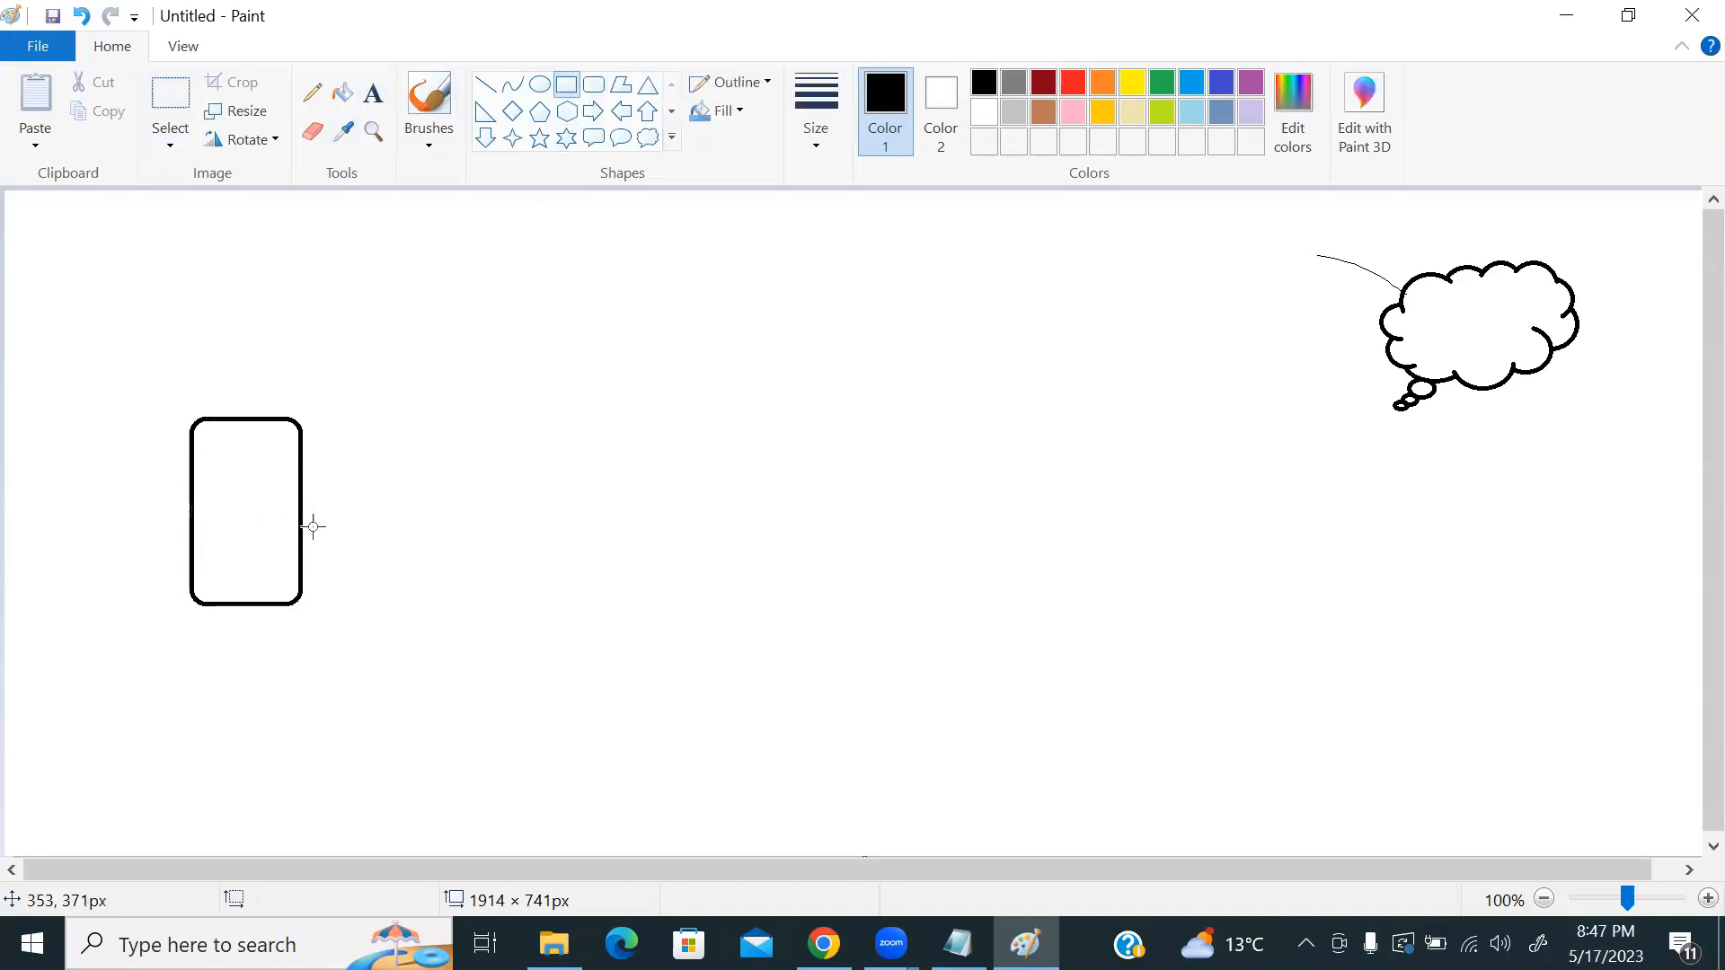
{"action": "left_click_drag", "start_coordinate": [193, 563], "coordinate": [301, 603]}
{"action": "left_click_drag", "start_coordinate": [192, 518], "coordinate": [301, 559]}
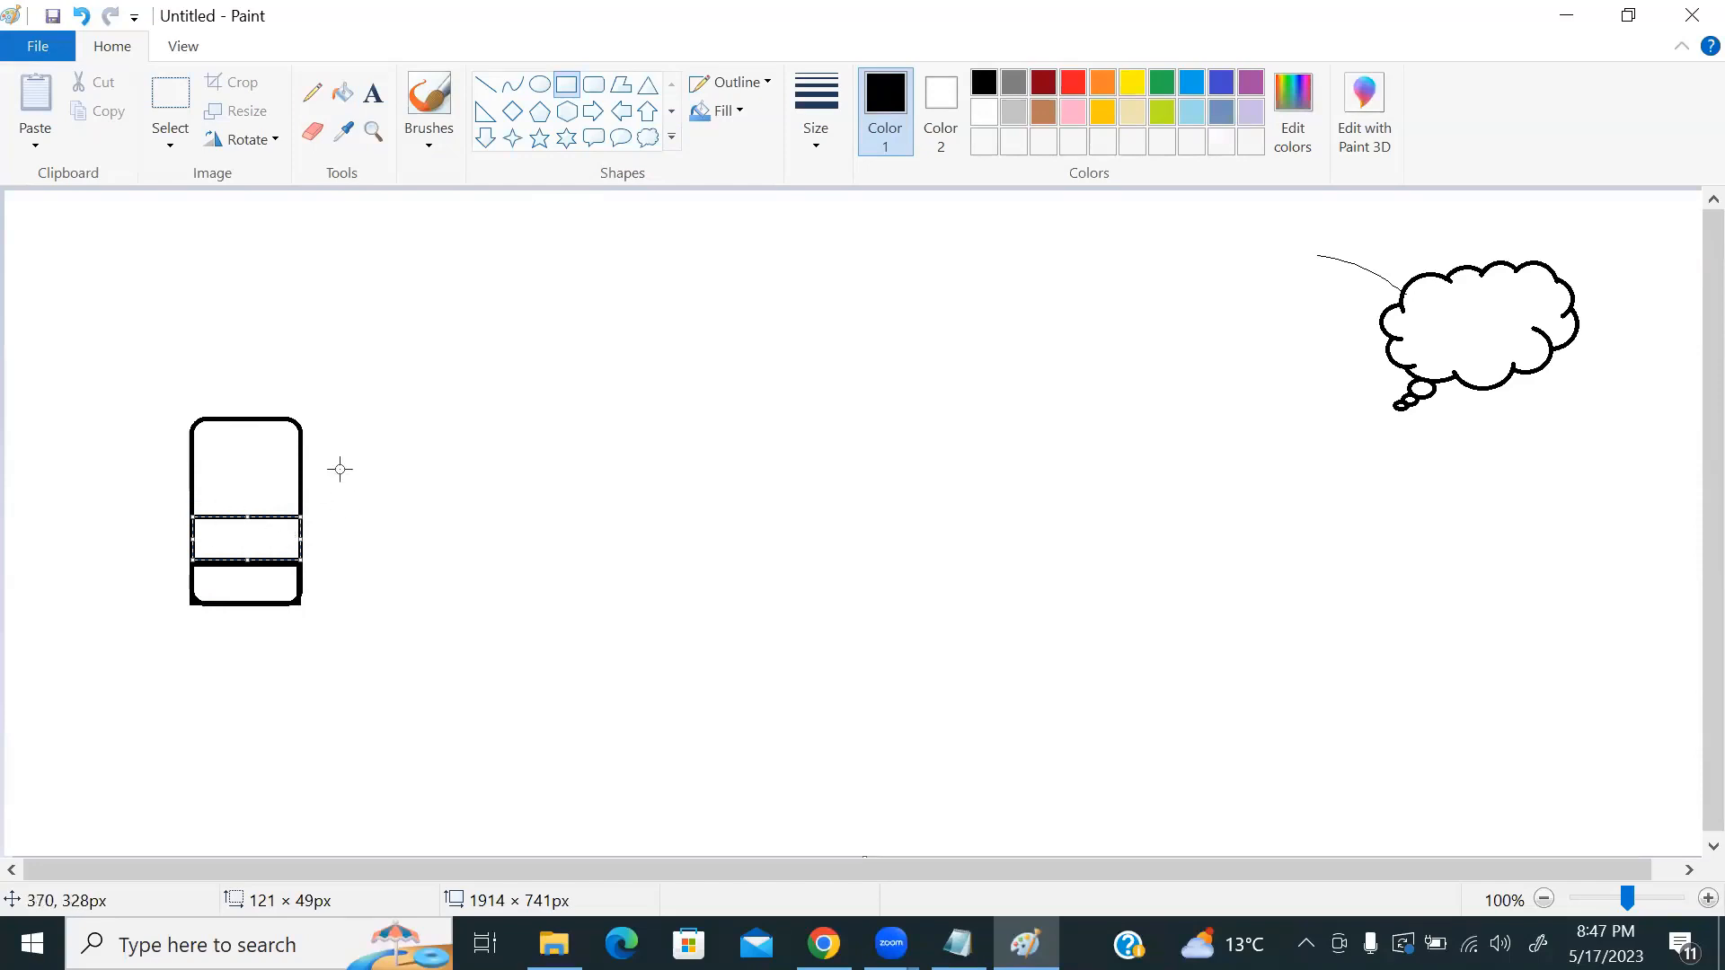
Step: Draw a diagonal line out from the tall box and label its end 'image'
{"action": "left_click", "coordinate": [485, 85]}
{"action": "left_click_drag", "start_coordinate": [316, 535], "coordinate": [501, 406]}
{"action": "left_click", "coordinate": [373, 93]}
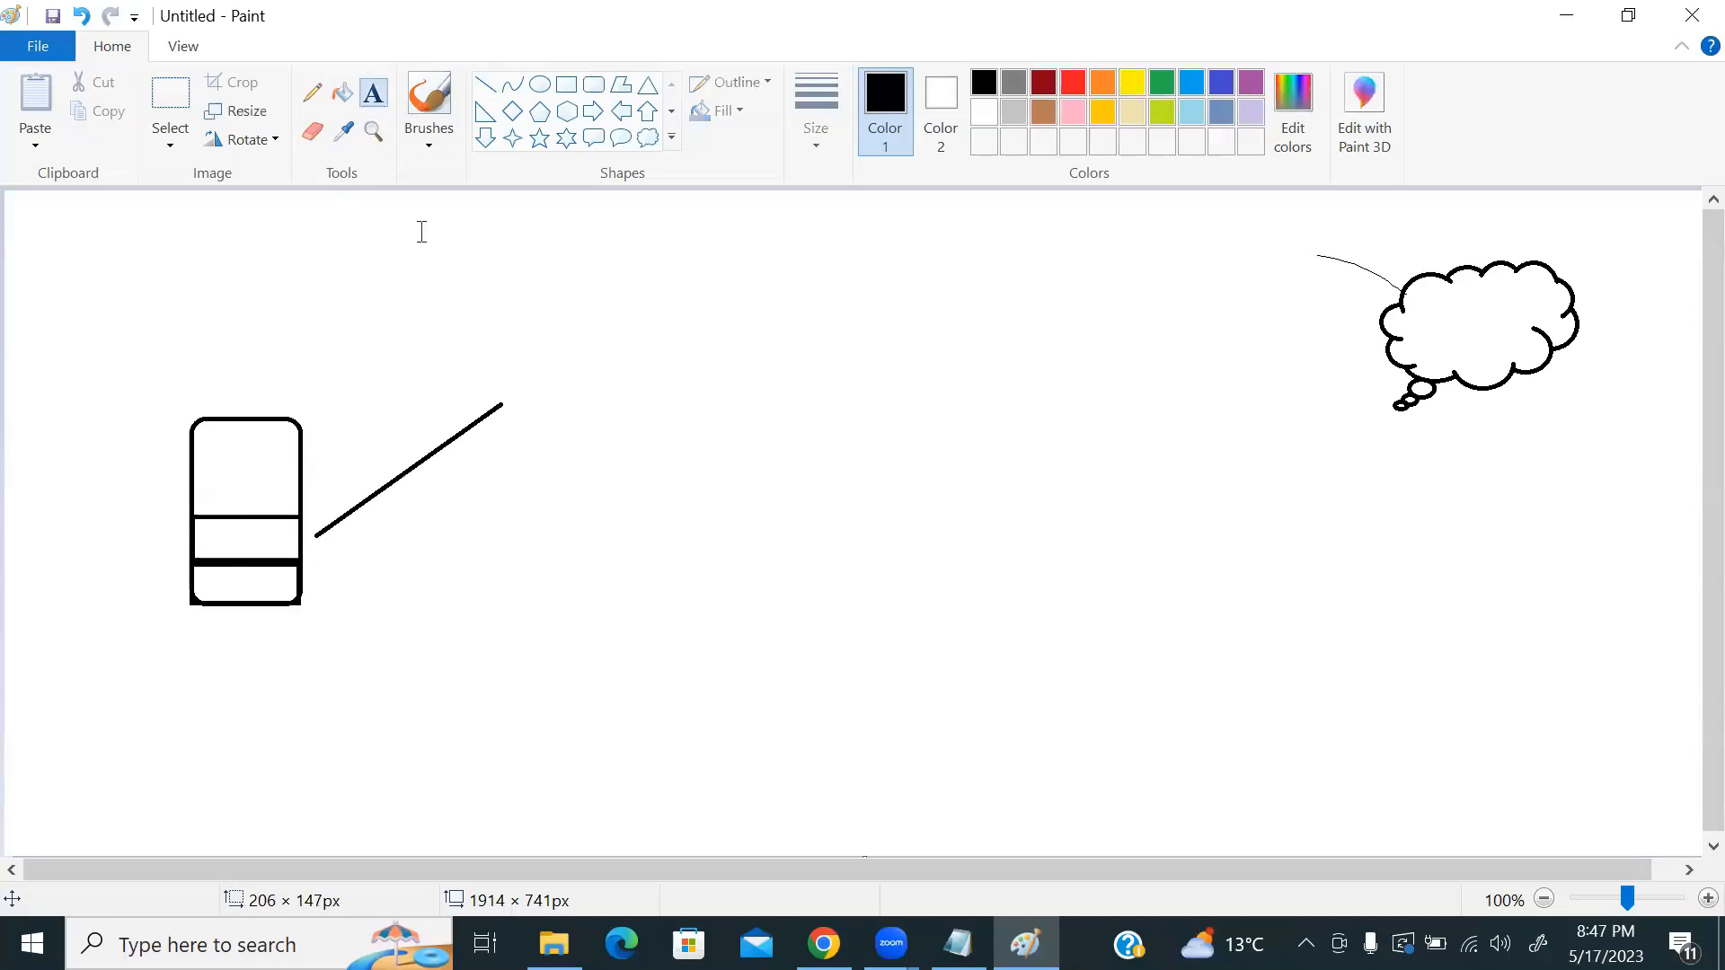
{"action": "left_click", "coordinate": [525, 387]}
{"action": "type", "text": "image"}
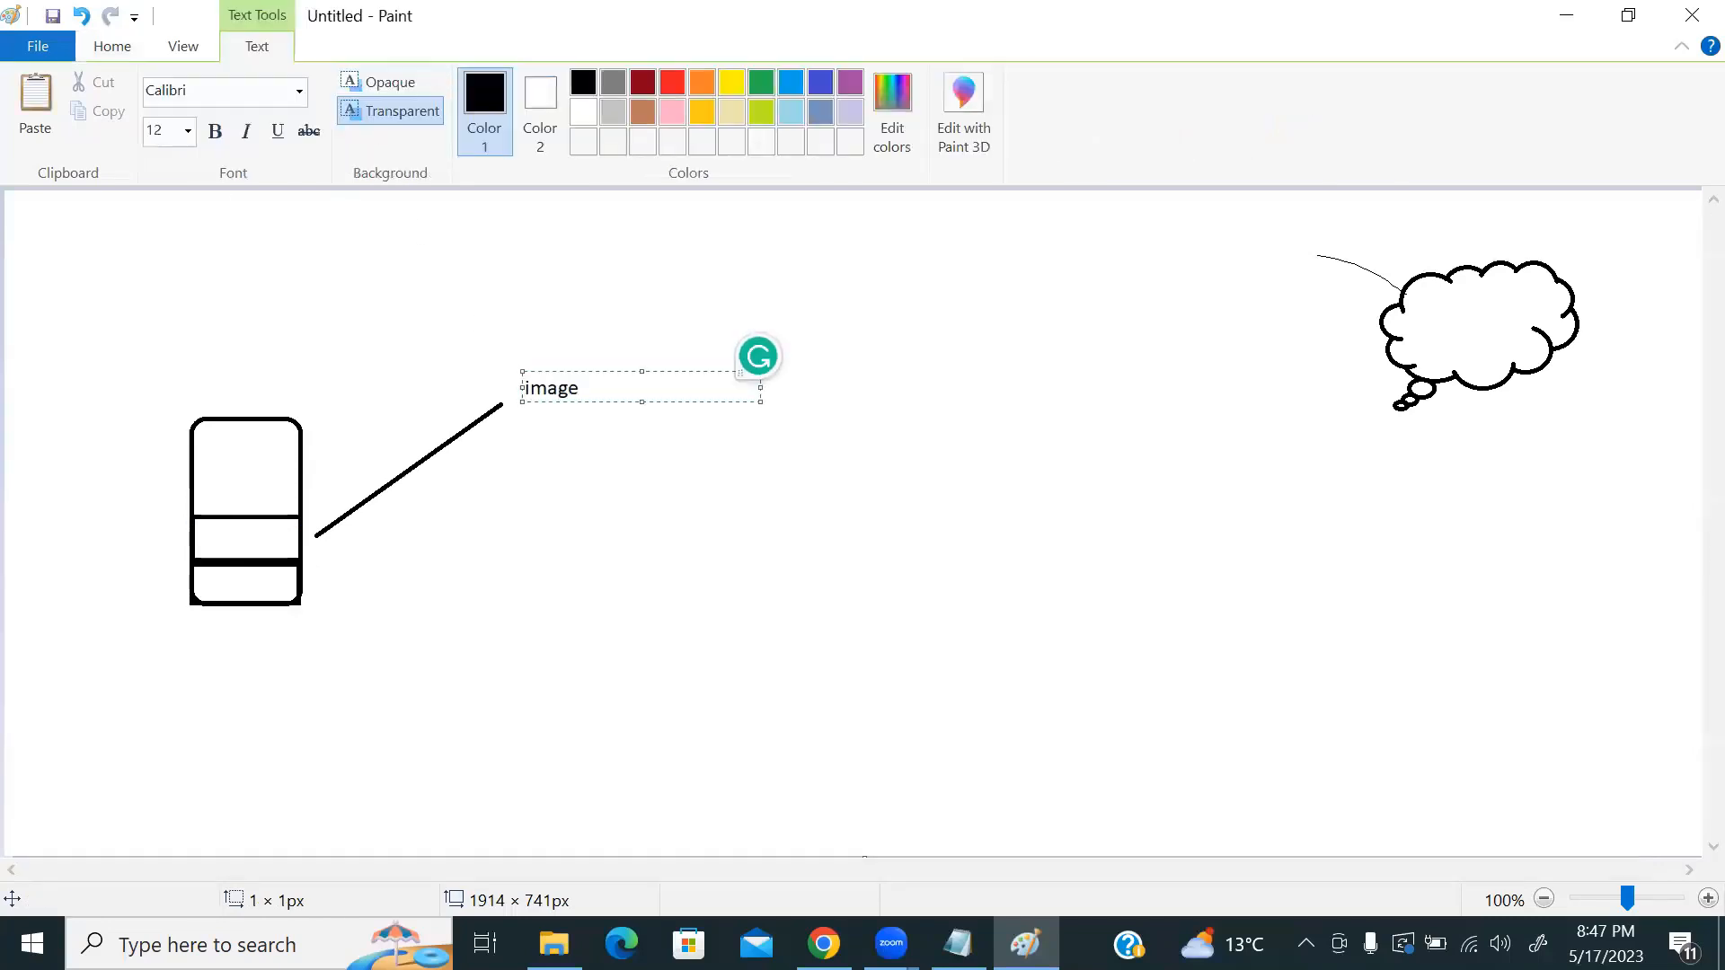
{"action": "left_click", "coordinate": [501, 414]}
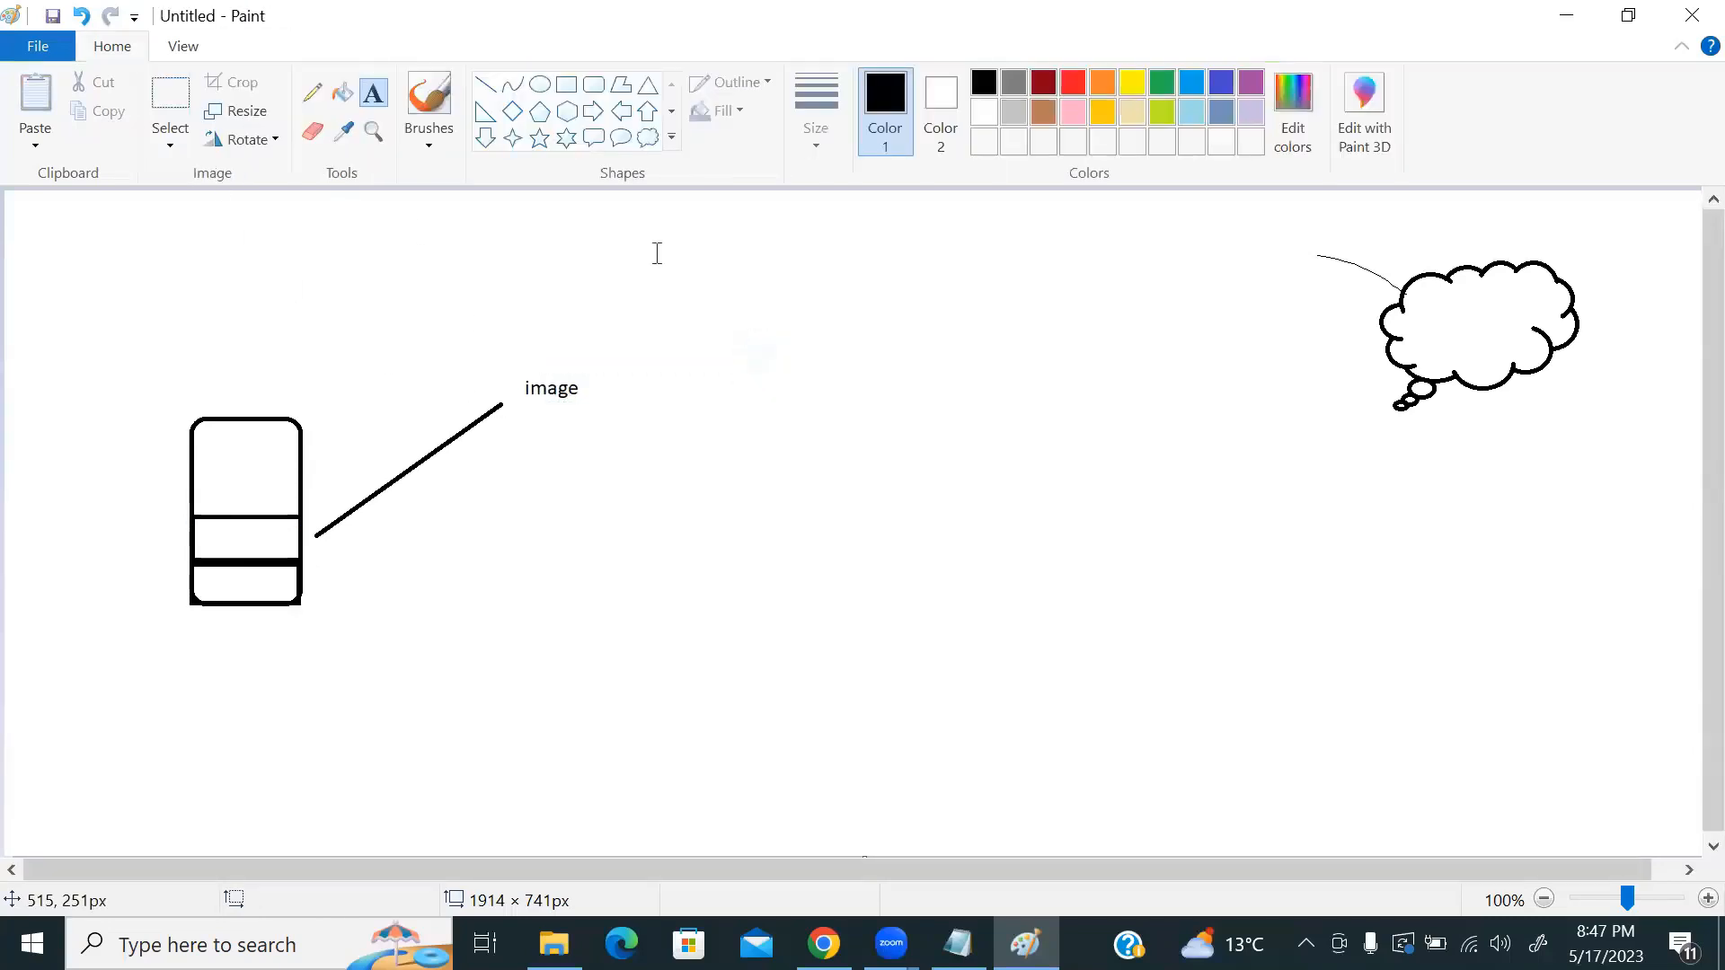
Step: Draw a rounded rectangle left of the cloud and label it 'vmss'
{"action": "left_click", "coordinate": [594, 85]}
{"action": "left_click_drag", "start_coordinate": [963, 319], "coordinate": [1127, 404]}
{"action": "left_click", "coordinate": [373, 92]}
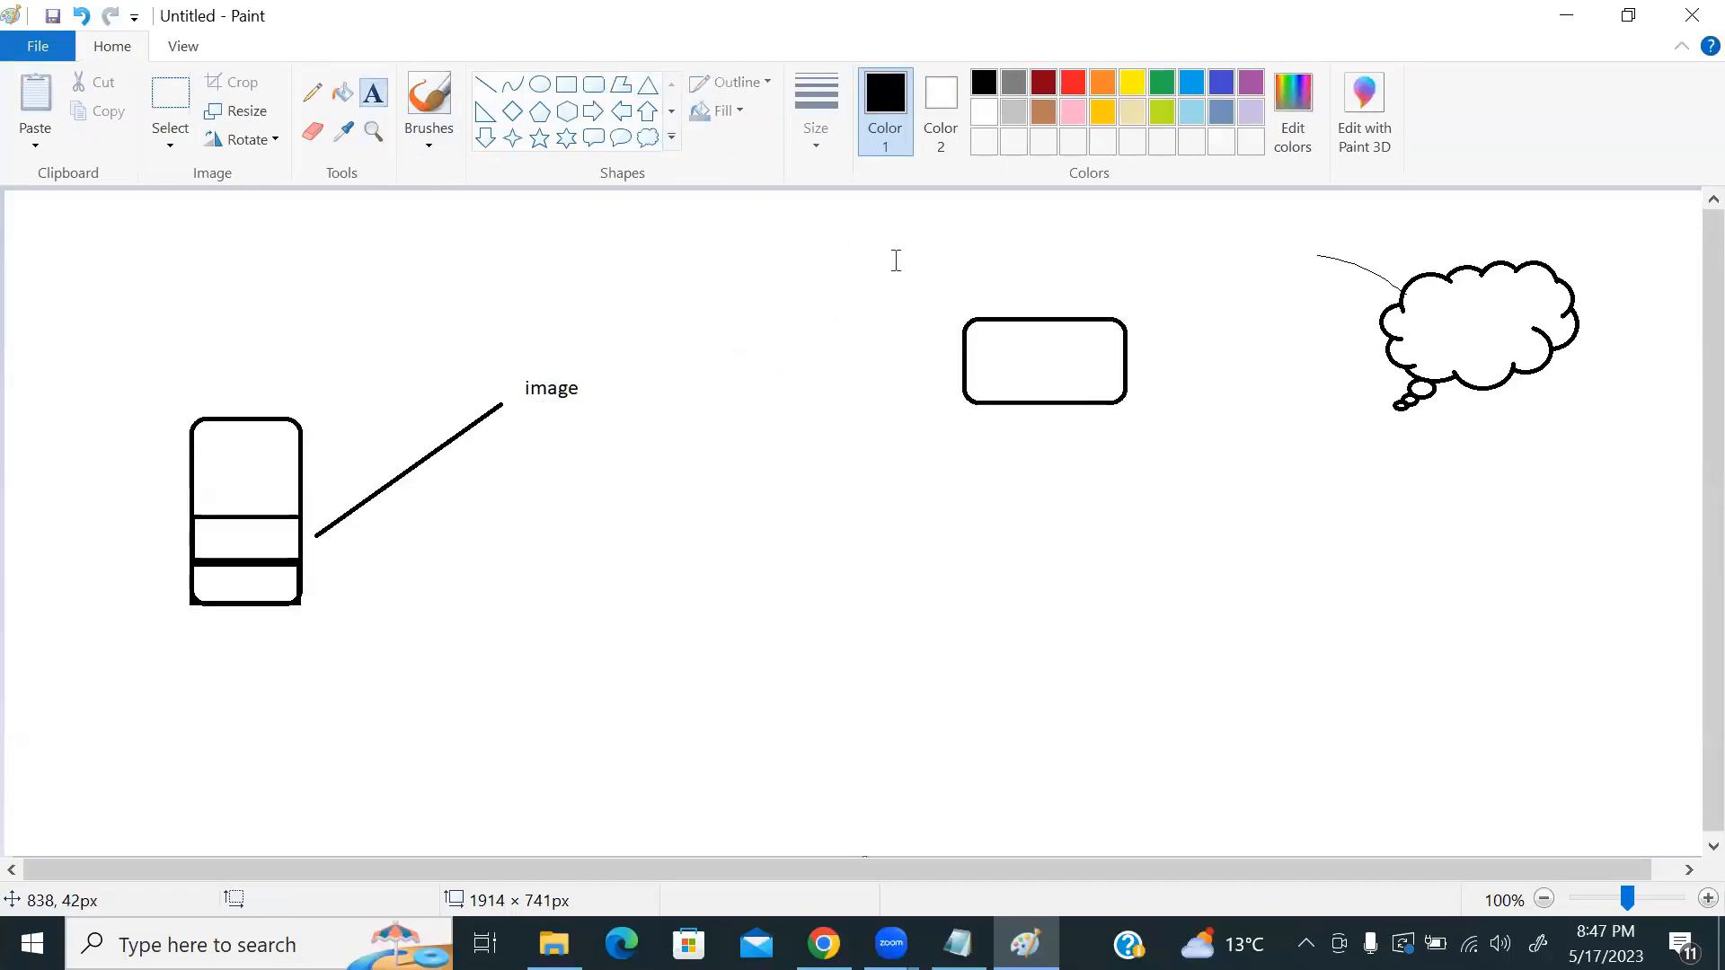
{"action": "left_click", "coordinate": [1002, 271]}
{"action": "type", "text": "vmss"}
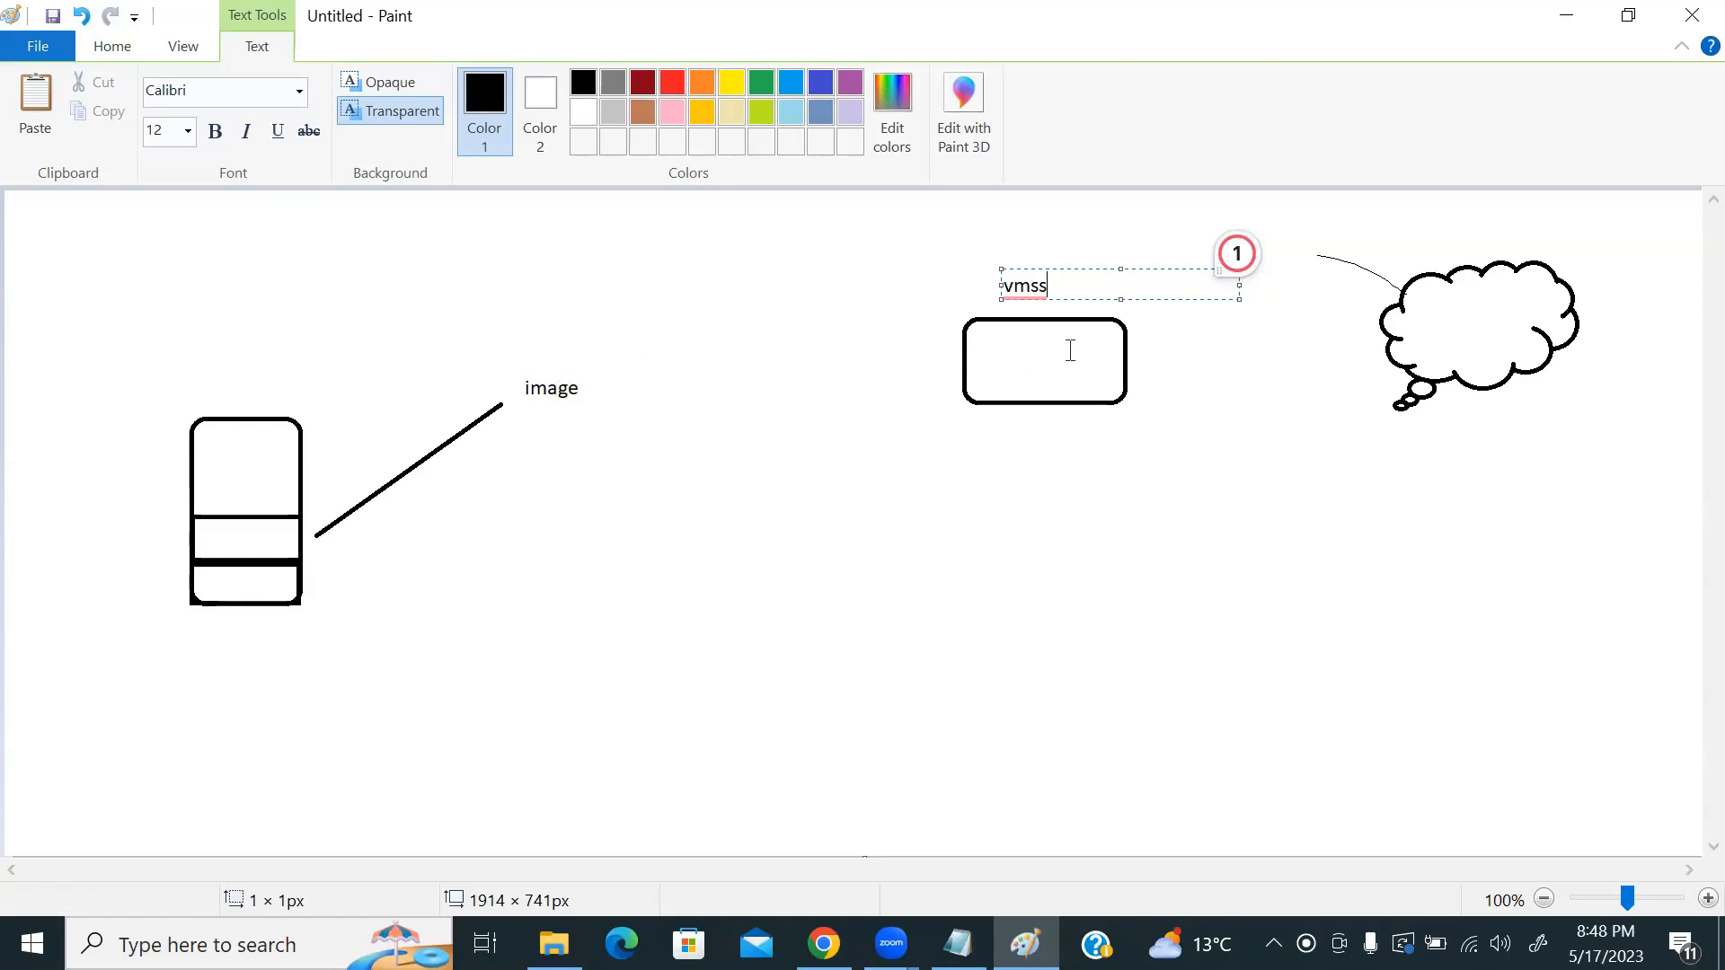
{"action": "mouse_move", "coordinate": [1033, 297]}
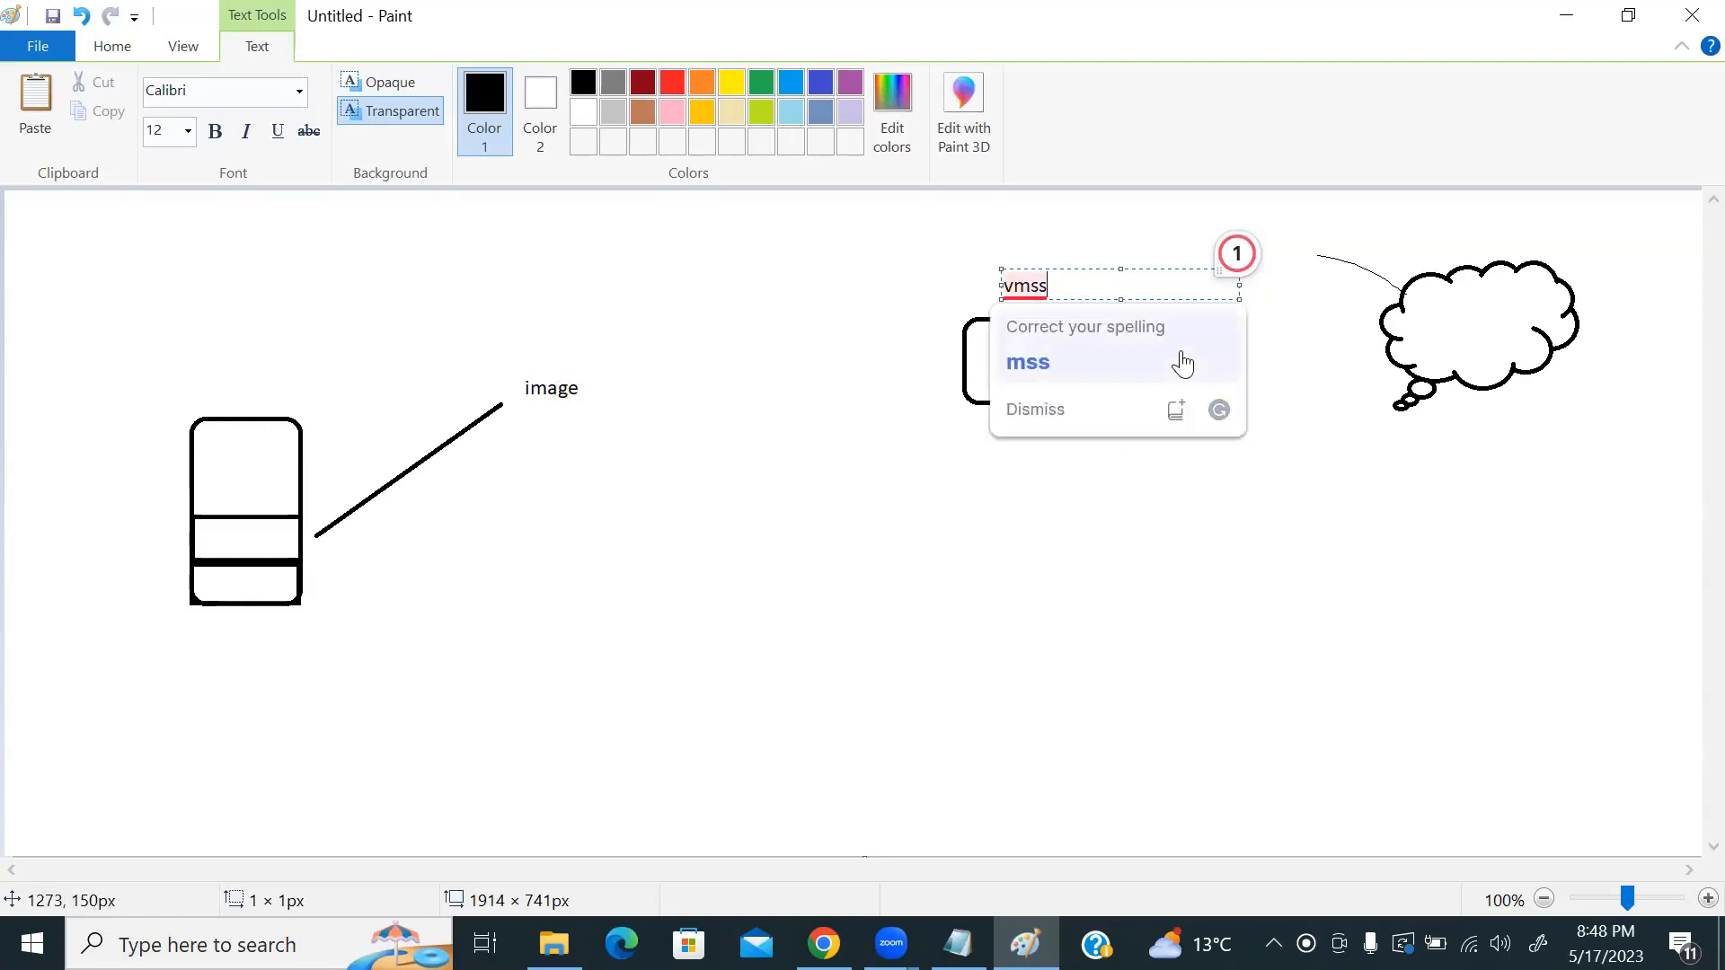
{"action": "left_click", "coordinate": [797, 584]}
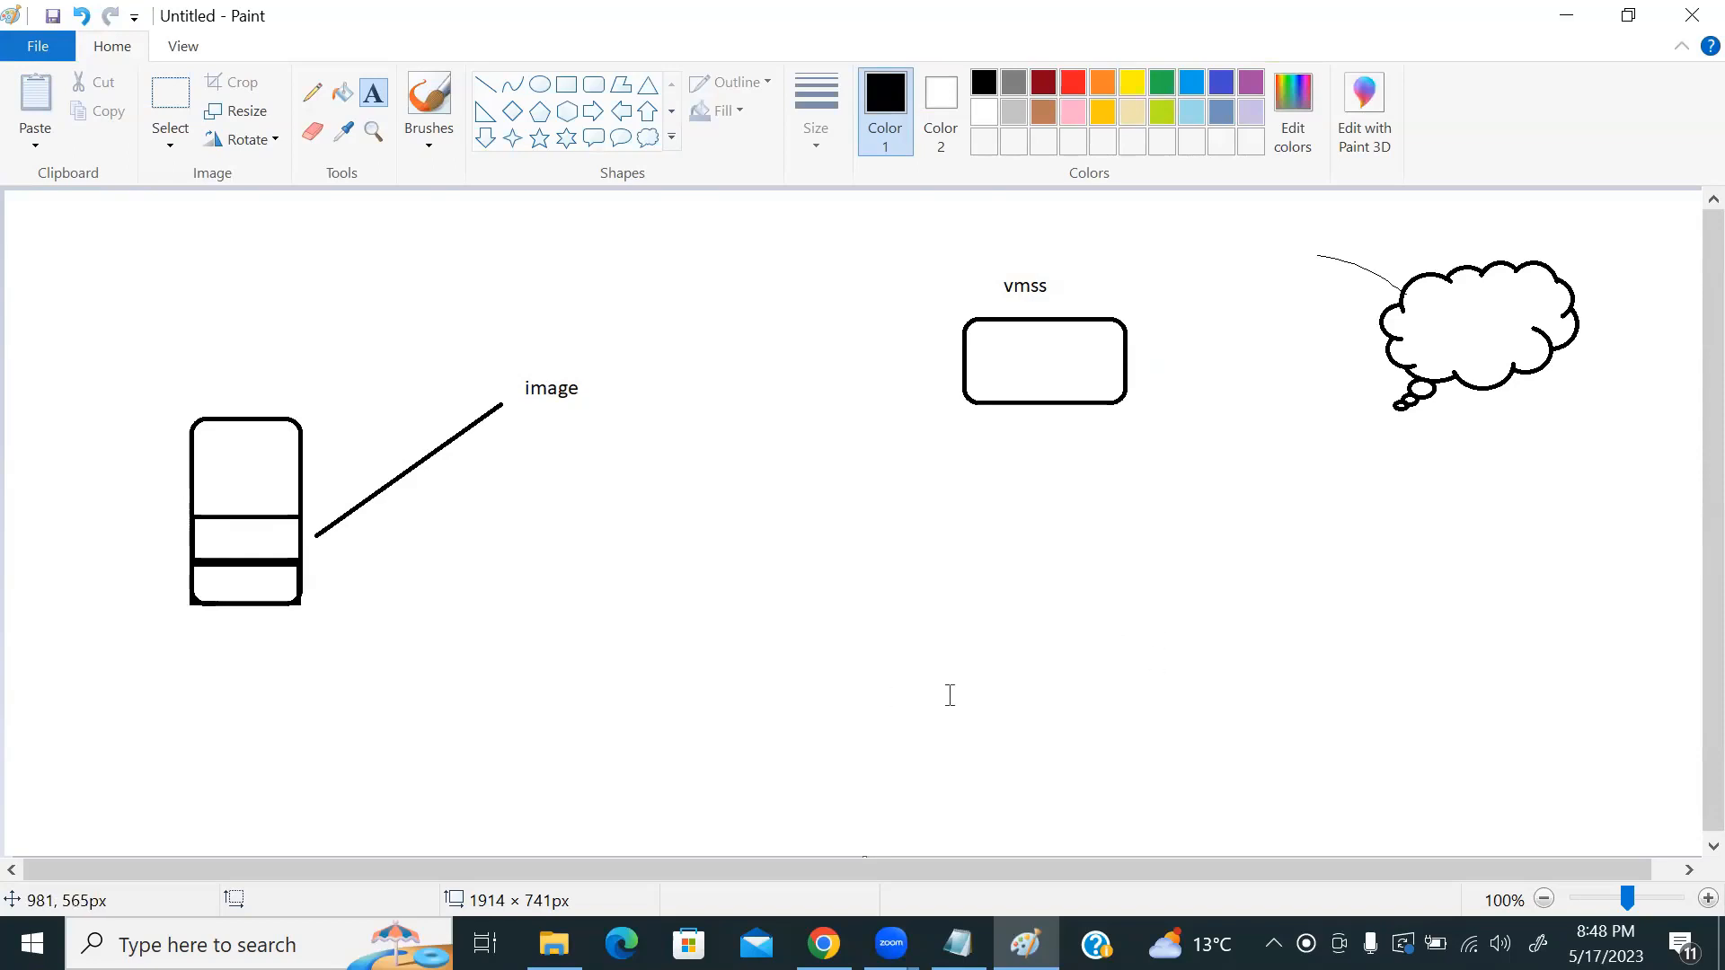
Step: Go from portal Home to testvm-02's Networking page and open its public IP resource
{"action": "key", "text": "alt+Tab"}
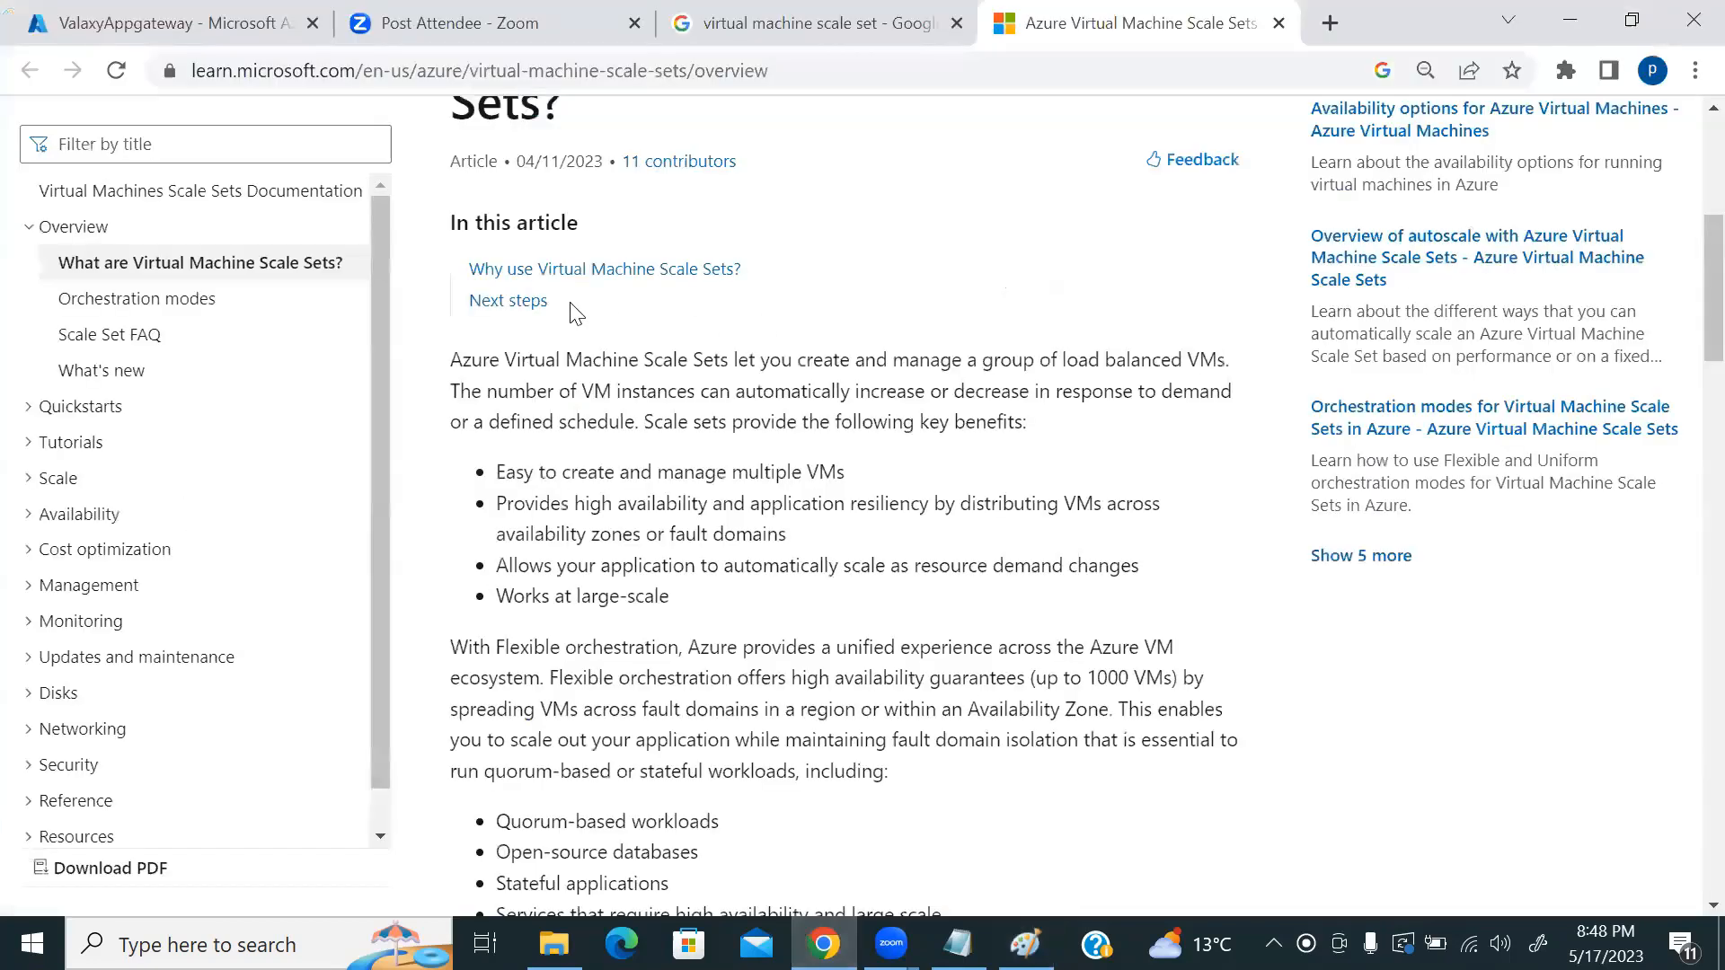
{"action": "scroll", "coordinate": [574, 312], "scroll_direction": "up", "scroll_amount": 5}
{"action": "left_click", "coordinate": [262, 16]}
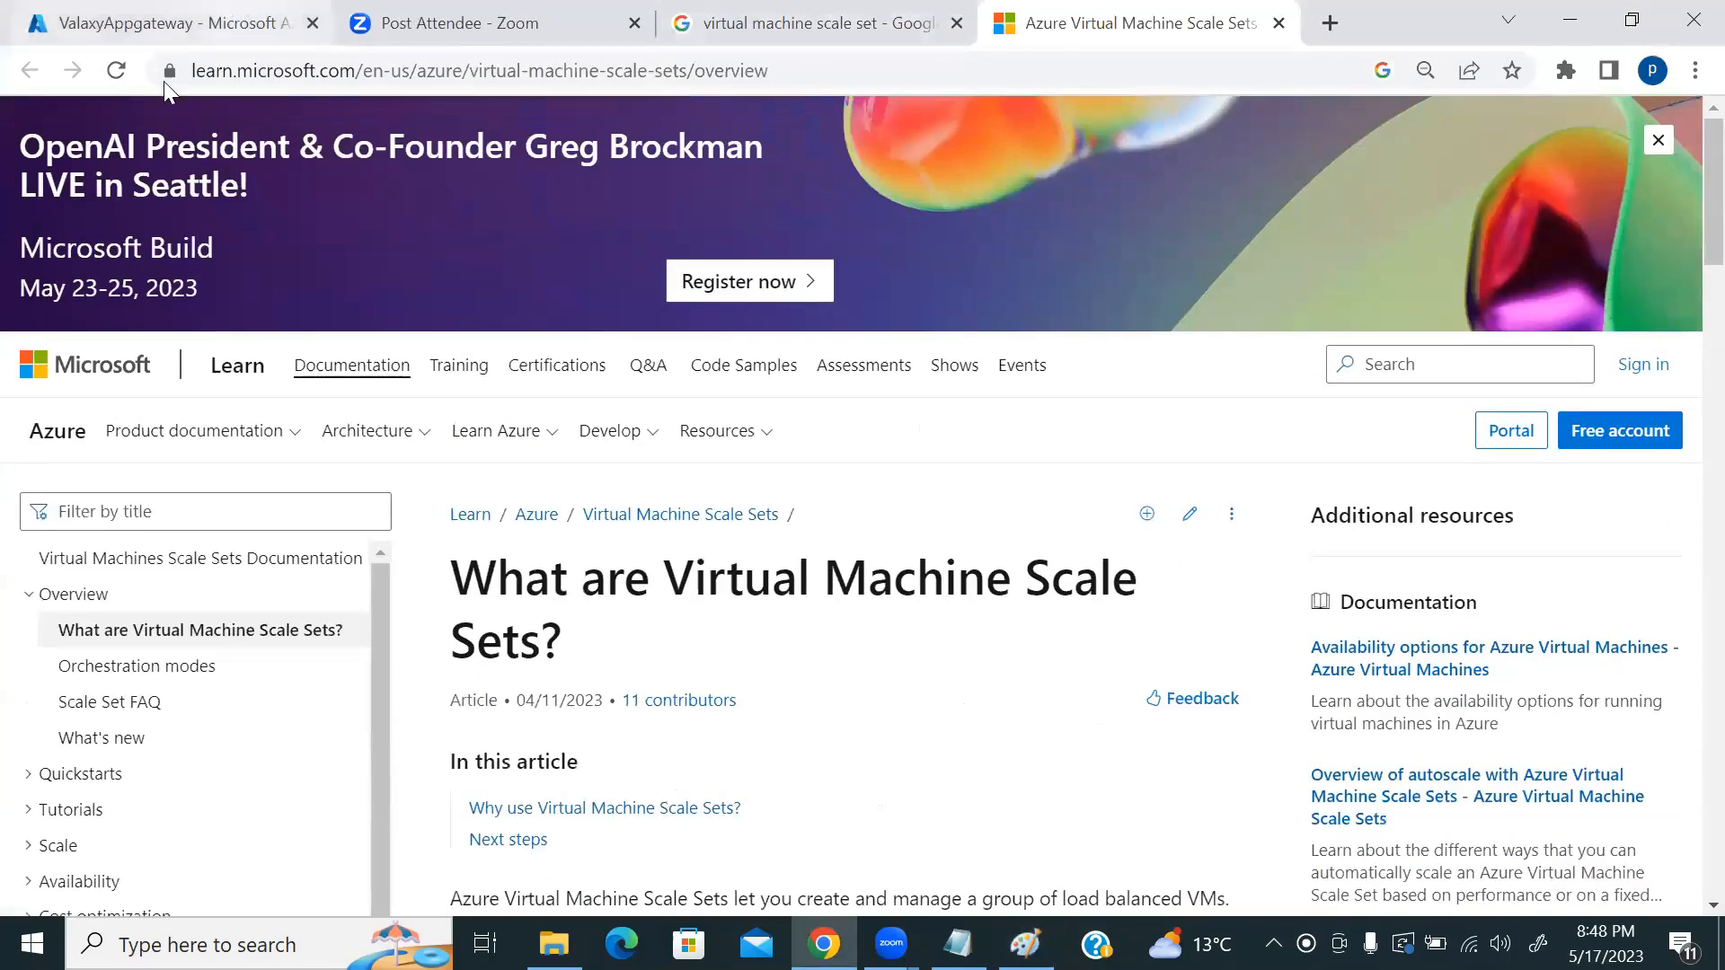
{"action": "left_click", "coordinate": [51, 175]}
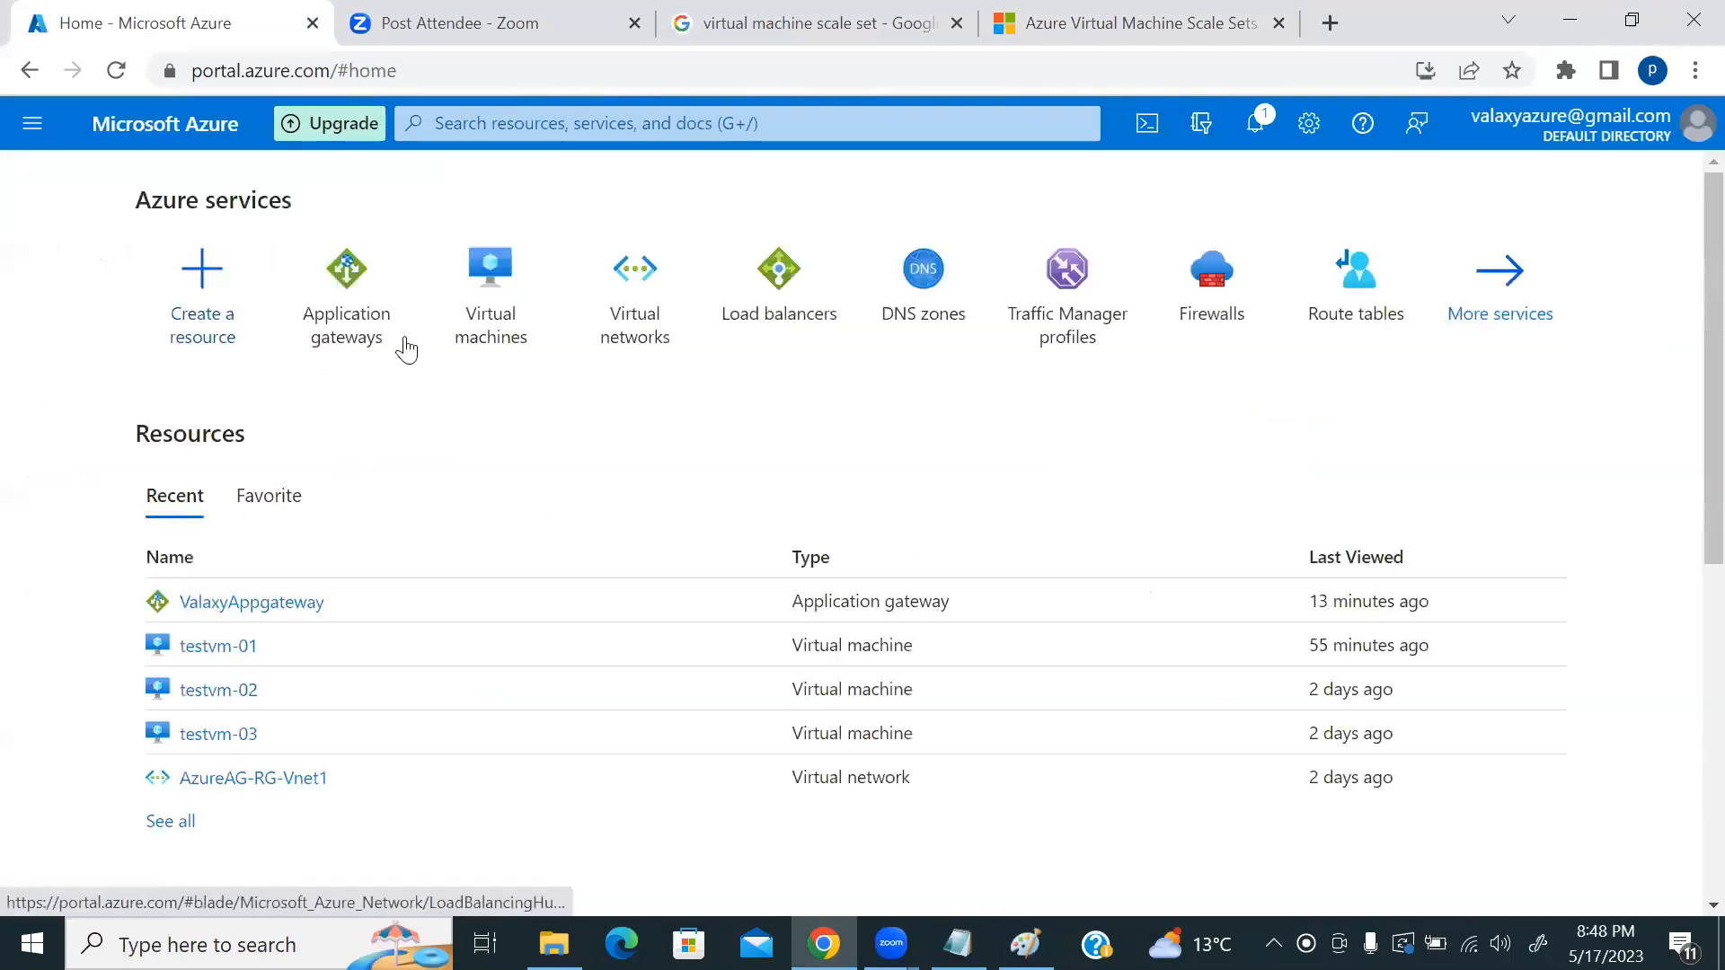
{"action": "left_click", "coordinate": [491, 281]}
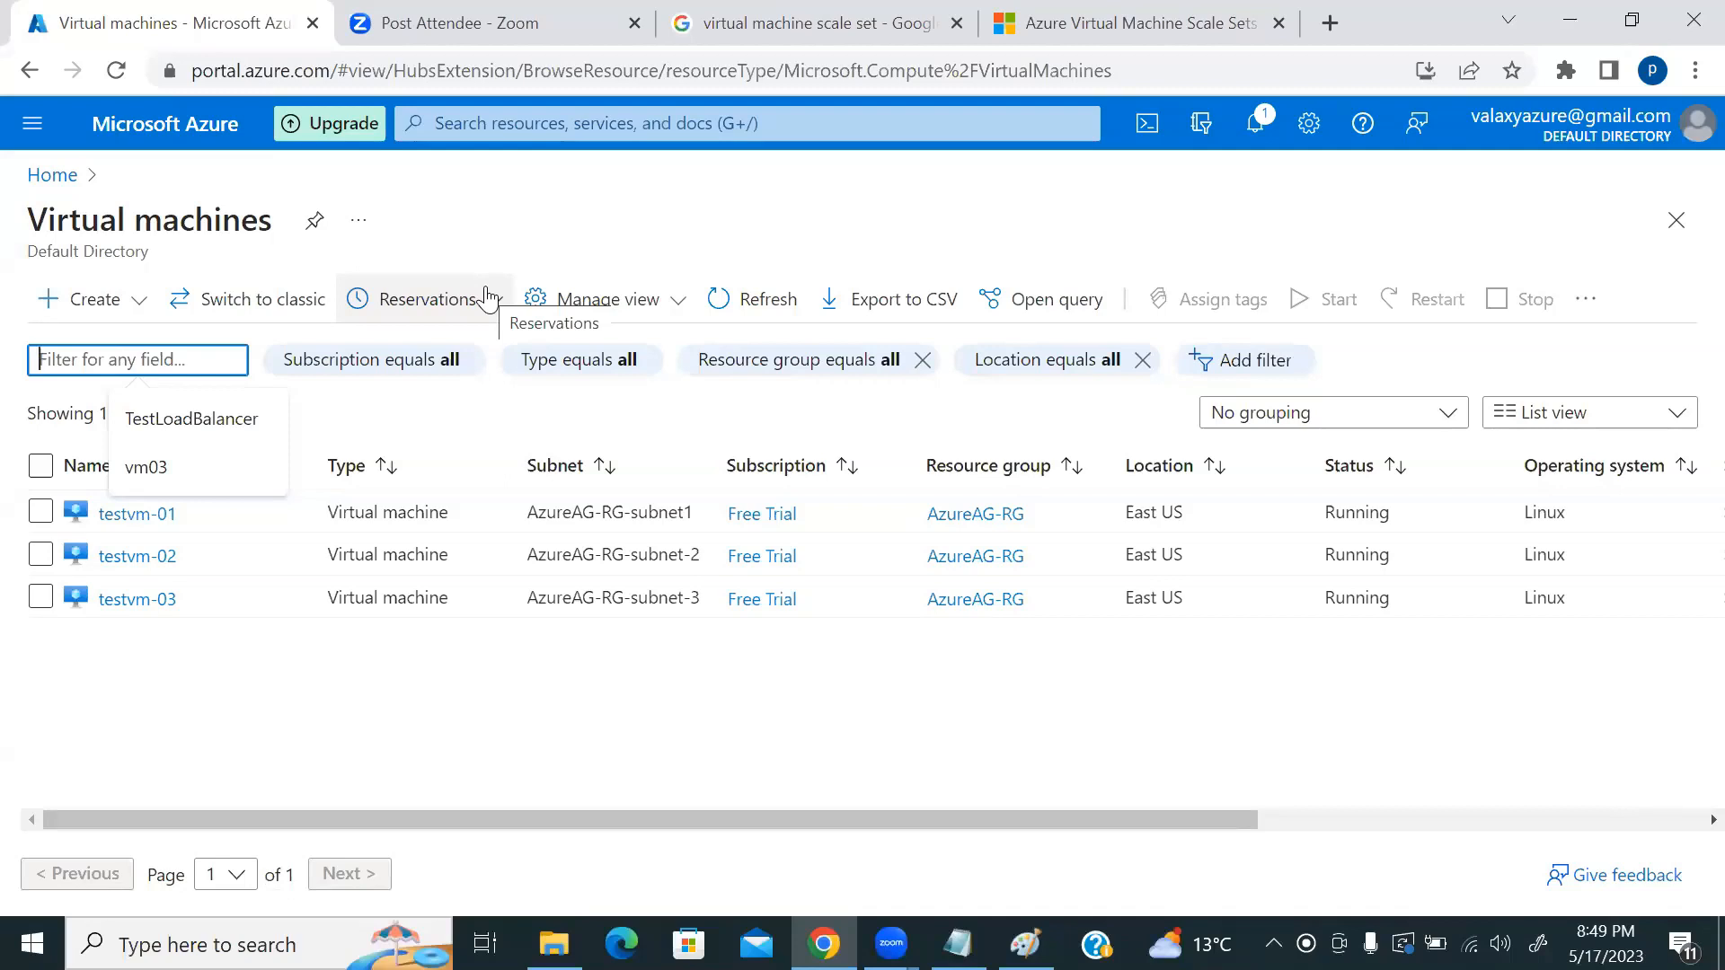
{"action": "left_click", "coordinate": [207, 732]}
{"action": "left_click", "coordinate": [136, 557]}
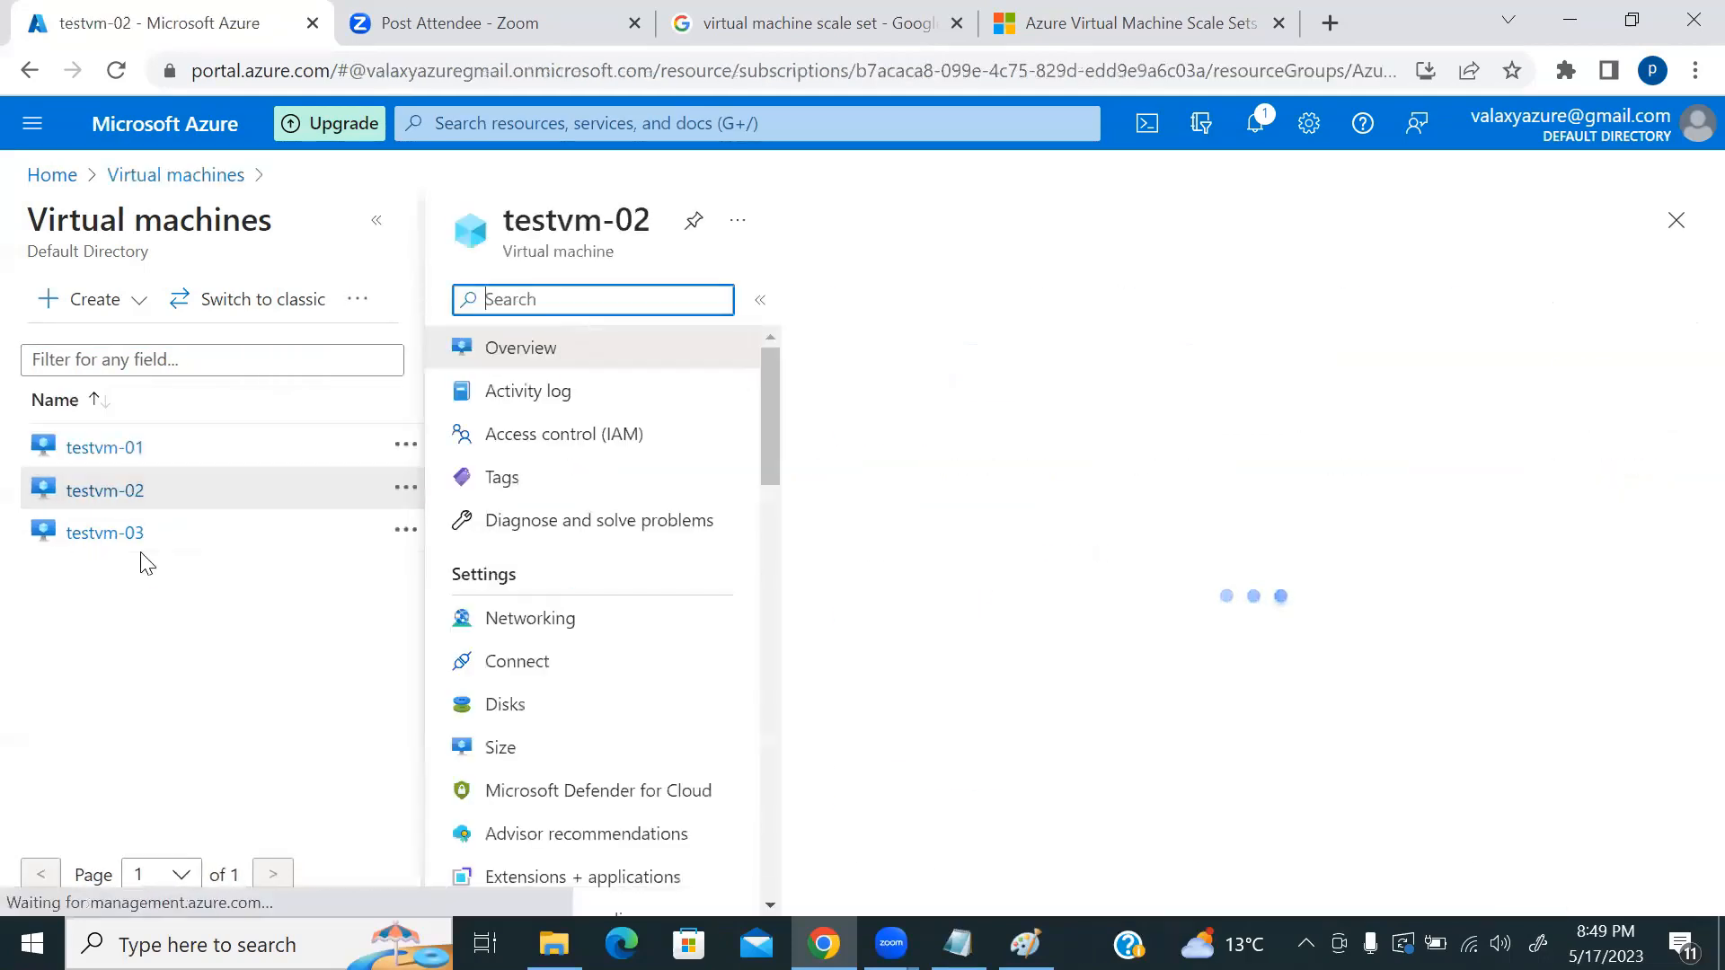
{"action": "left_click", "coordinate": [530, 619]}
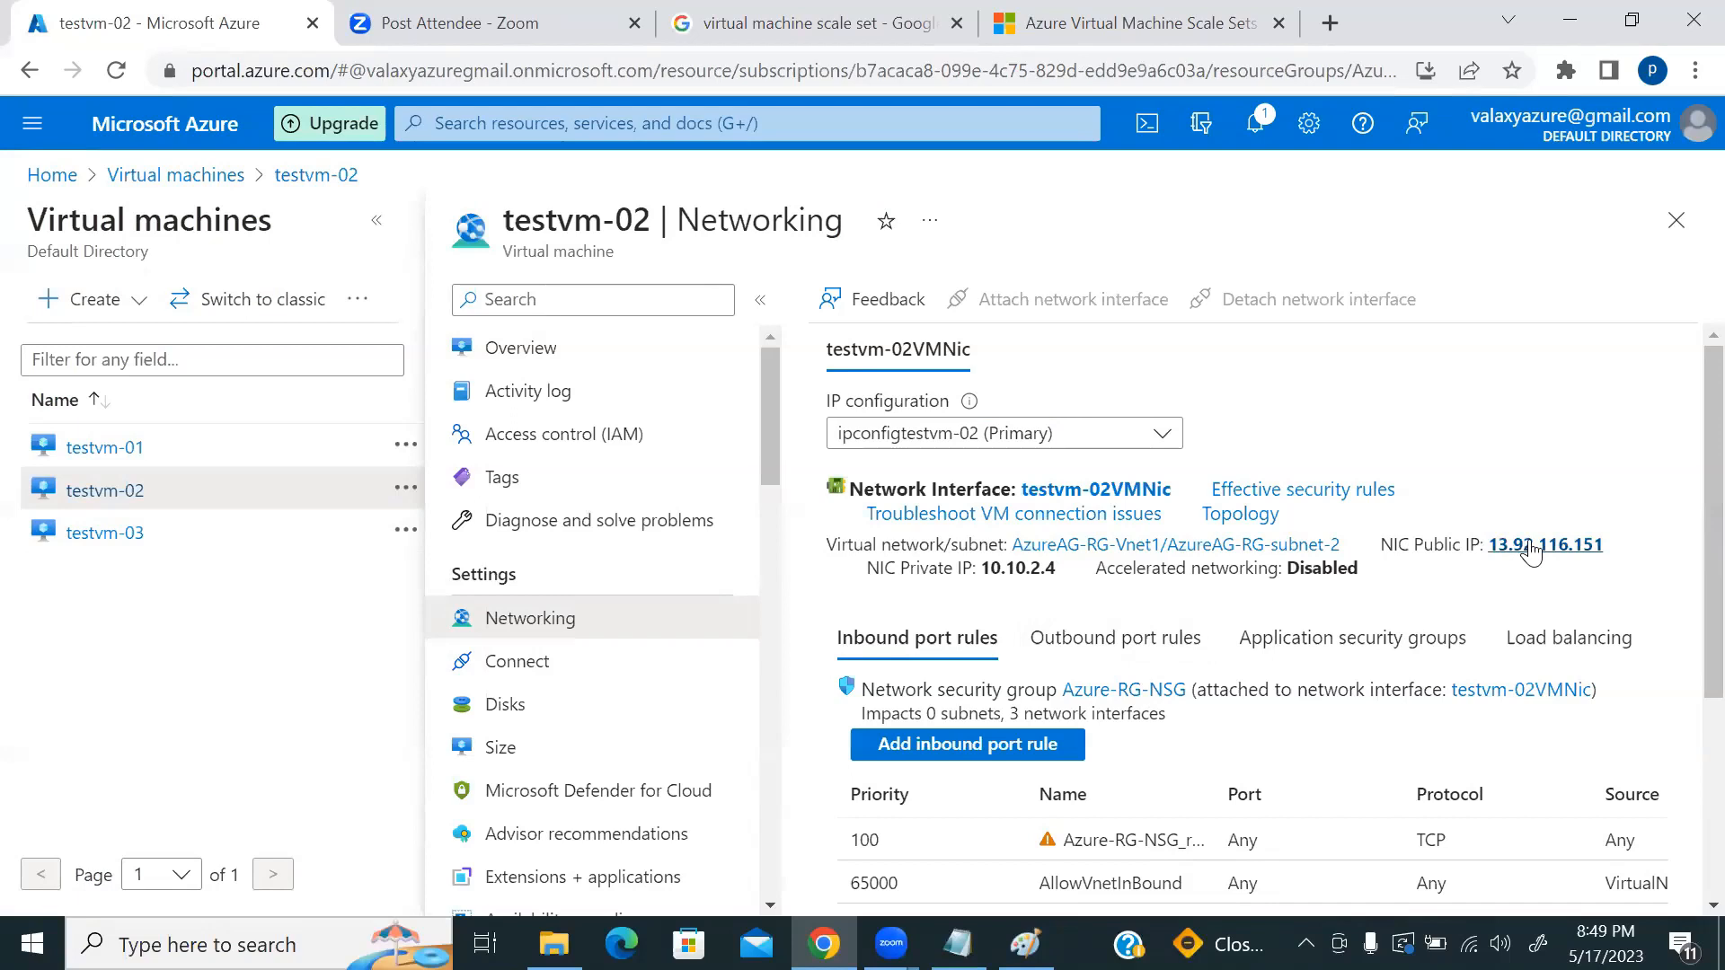
{"action": "left_click", "coordinate": [1534, 546]}
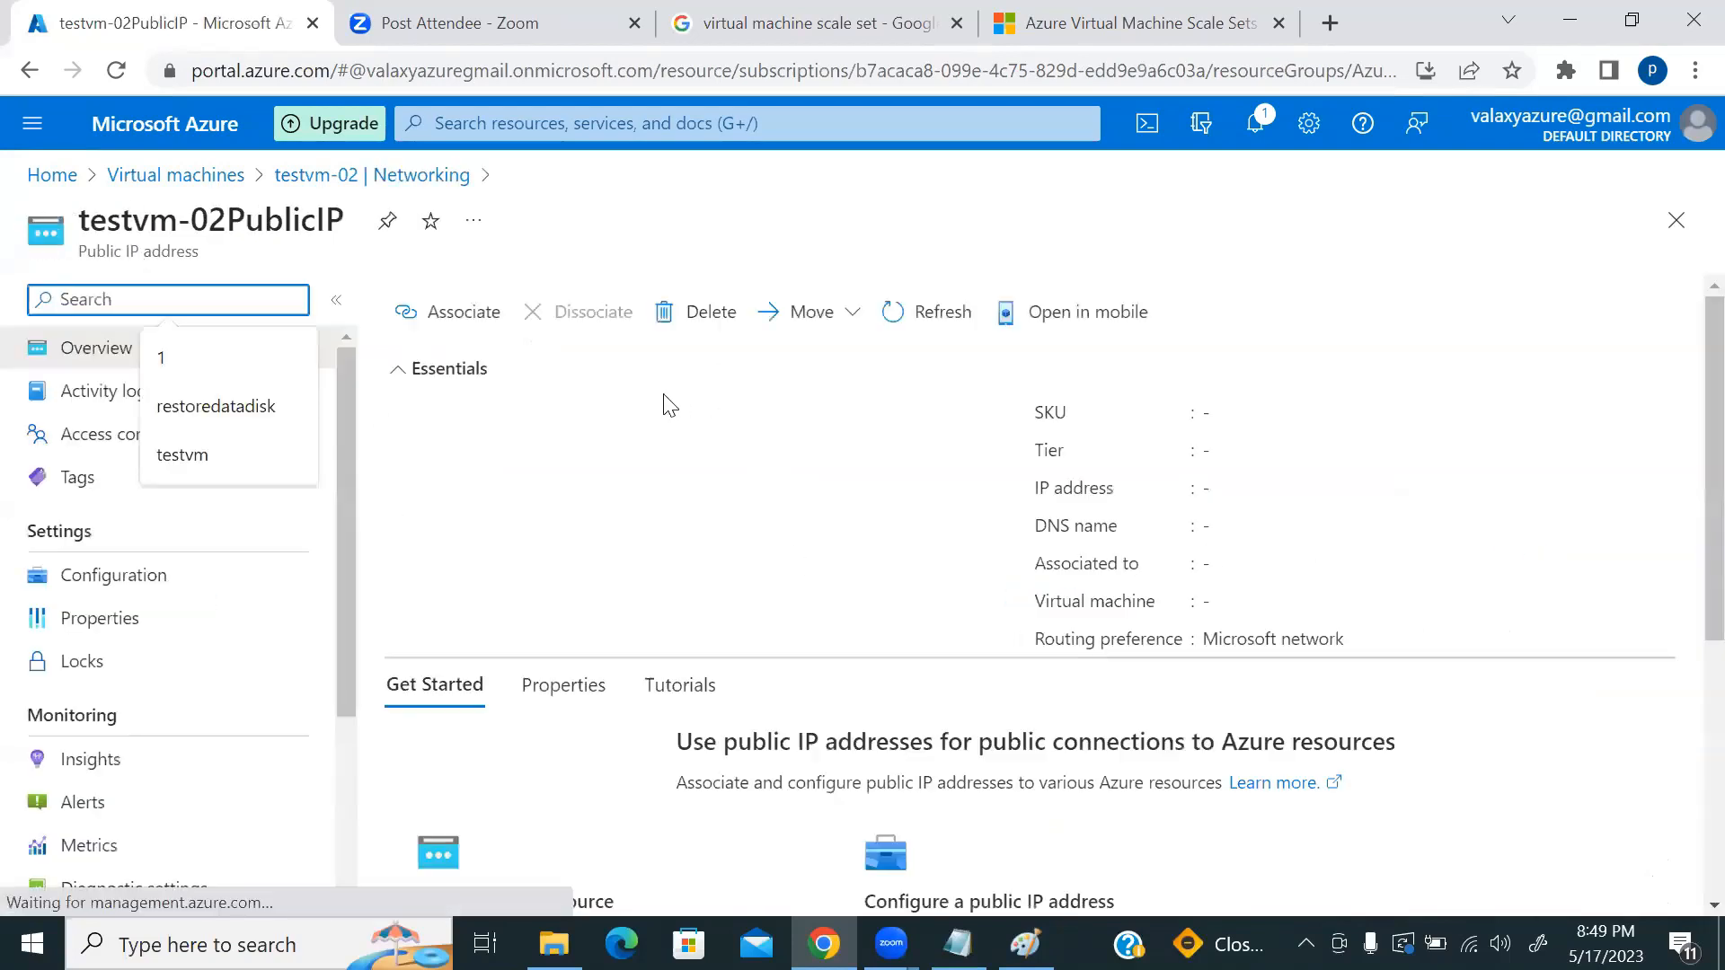
Step: Dissociate testvm-02PublicIP from its network interface and confirm with Yes
{"action": "left_click", "coordinate": [575, 381]}
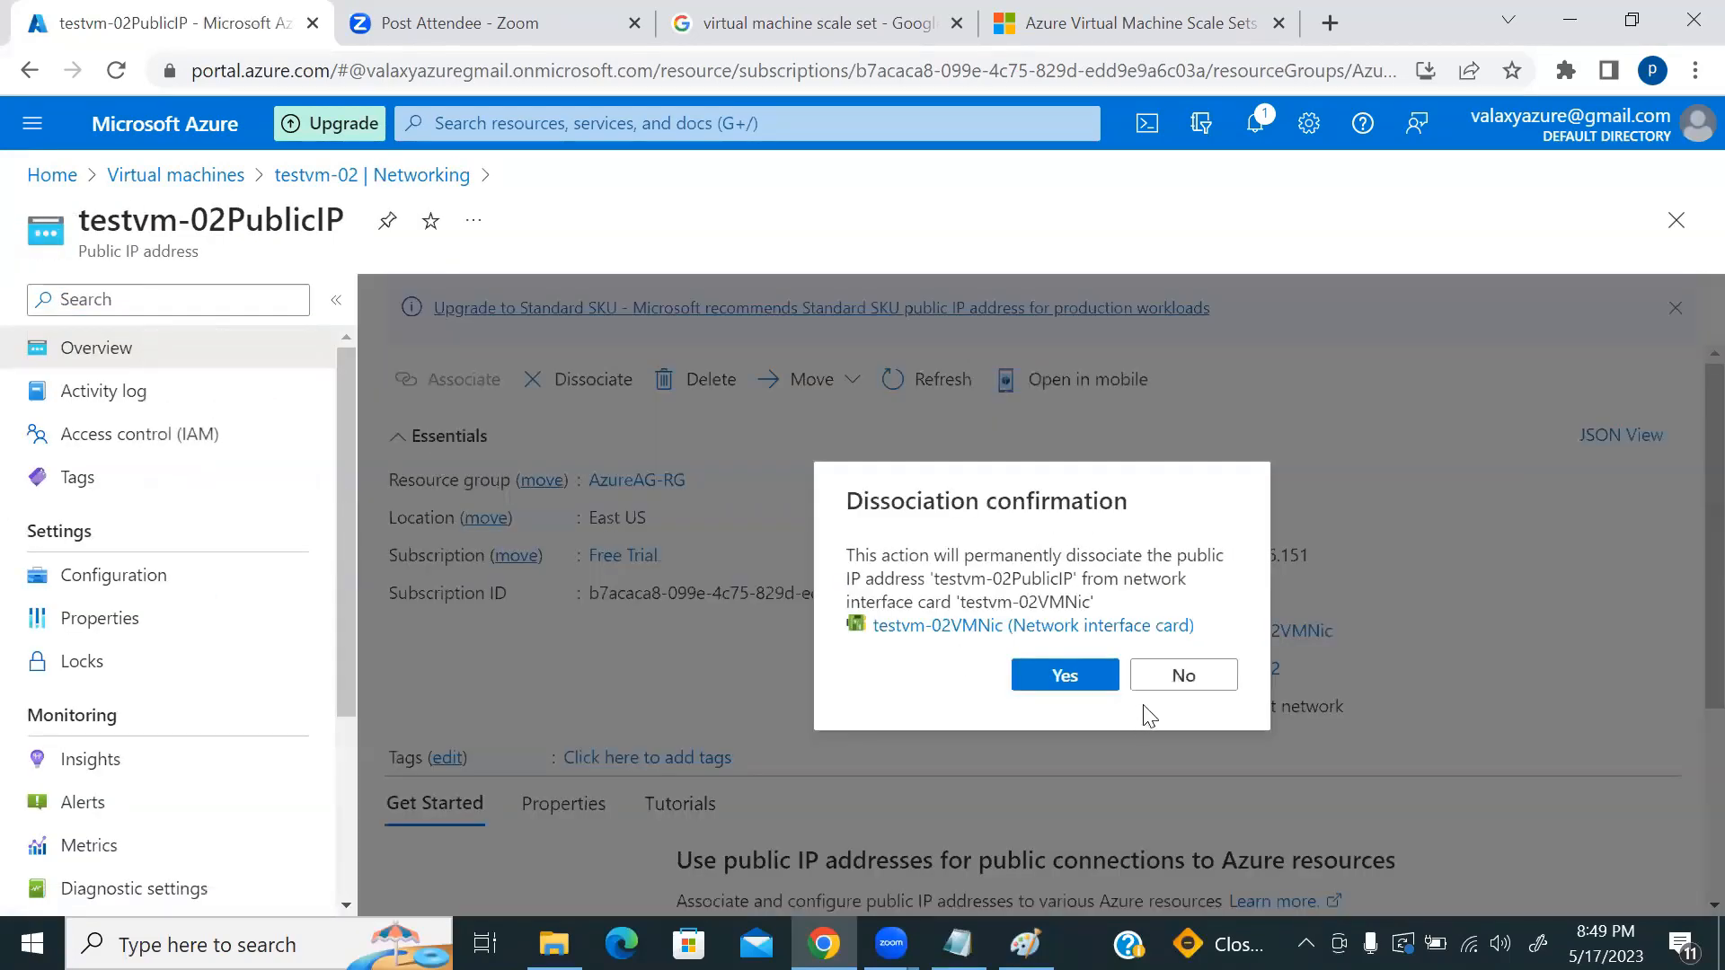
{"action": "left_click", "coordinate": [1087, 687]}
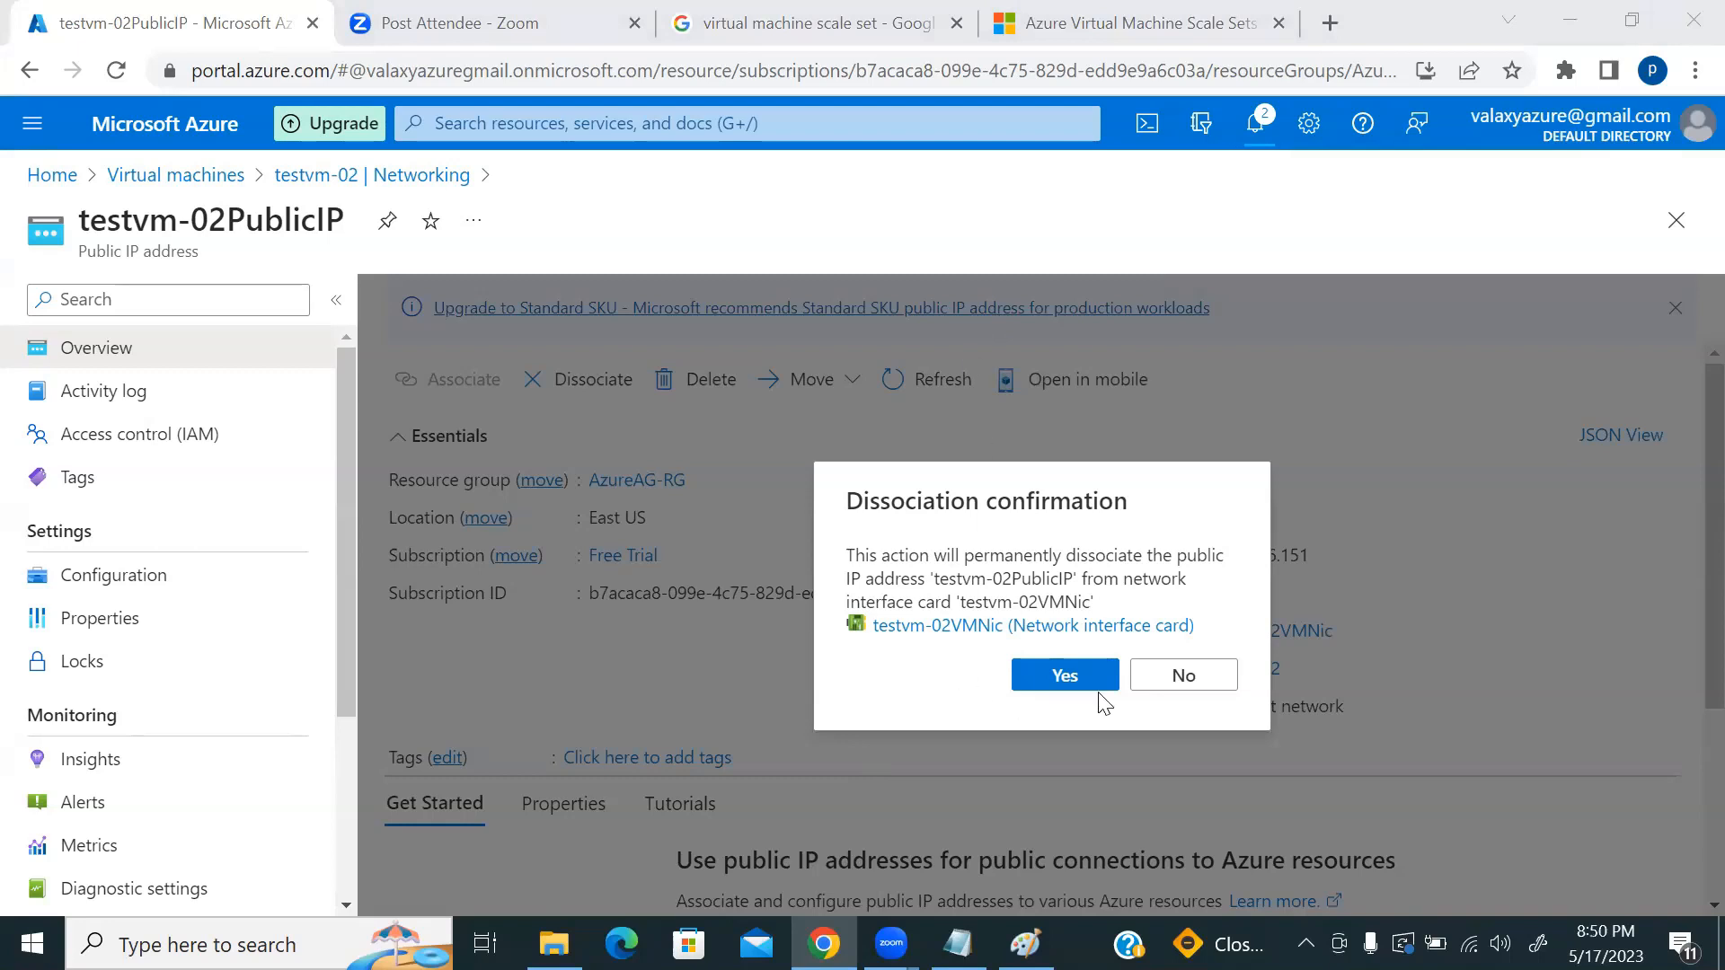
{"action": "left_click", "coordinate": [1050, 678]}
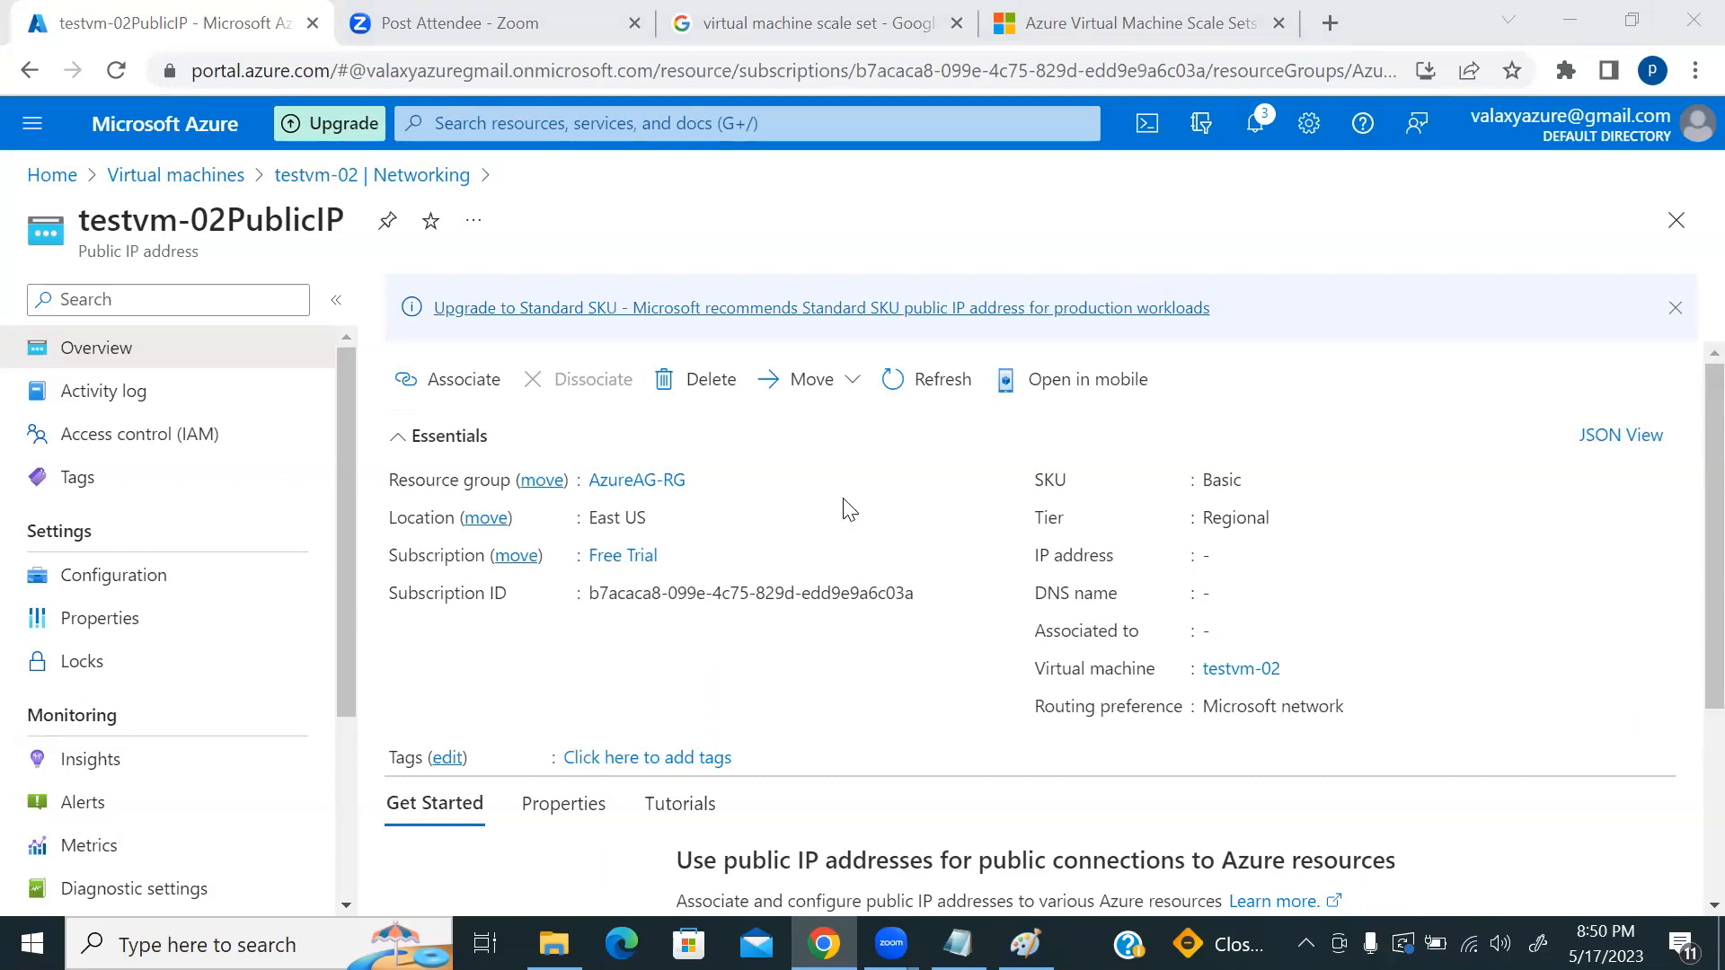
Step: Search 'public ip' and open the testvm-02PublicIP resource
{"action": "left_click", "coordinate": [1256, 126]}
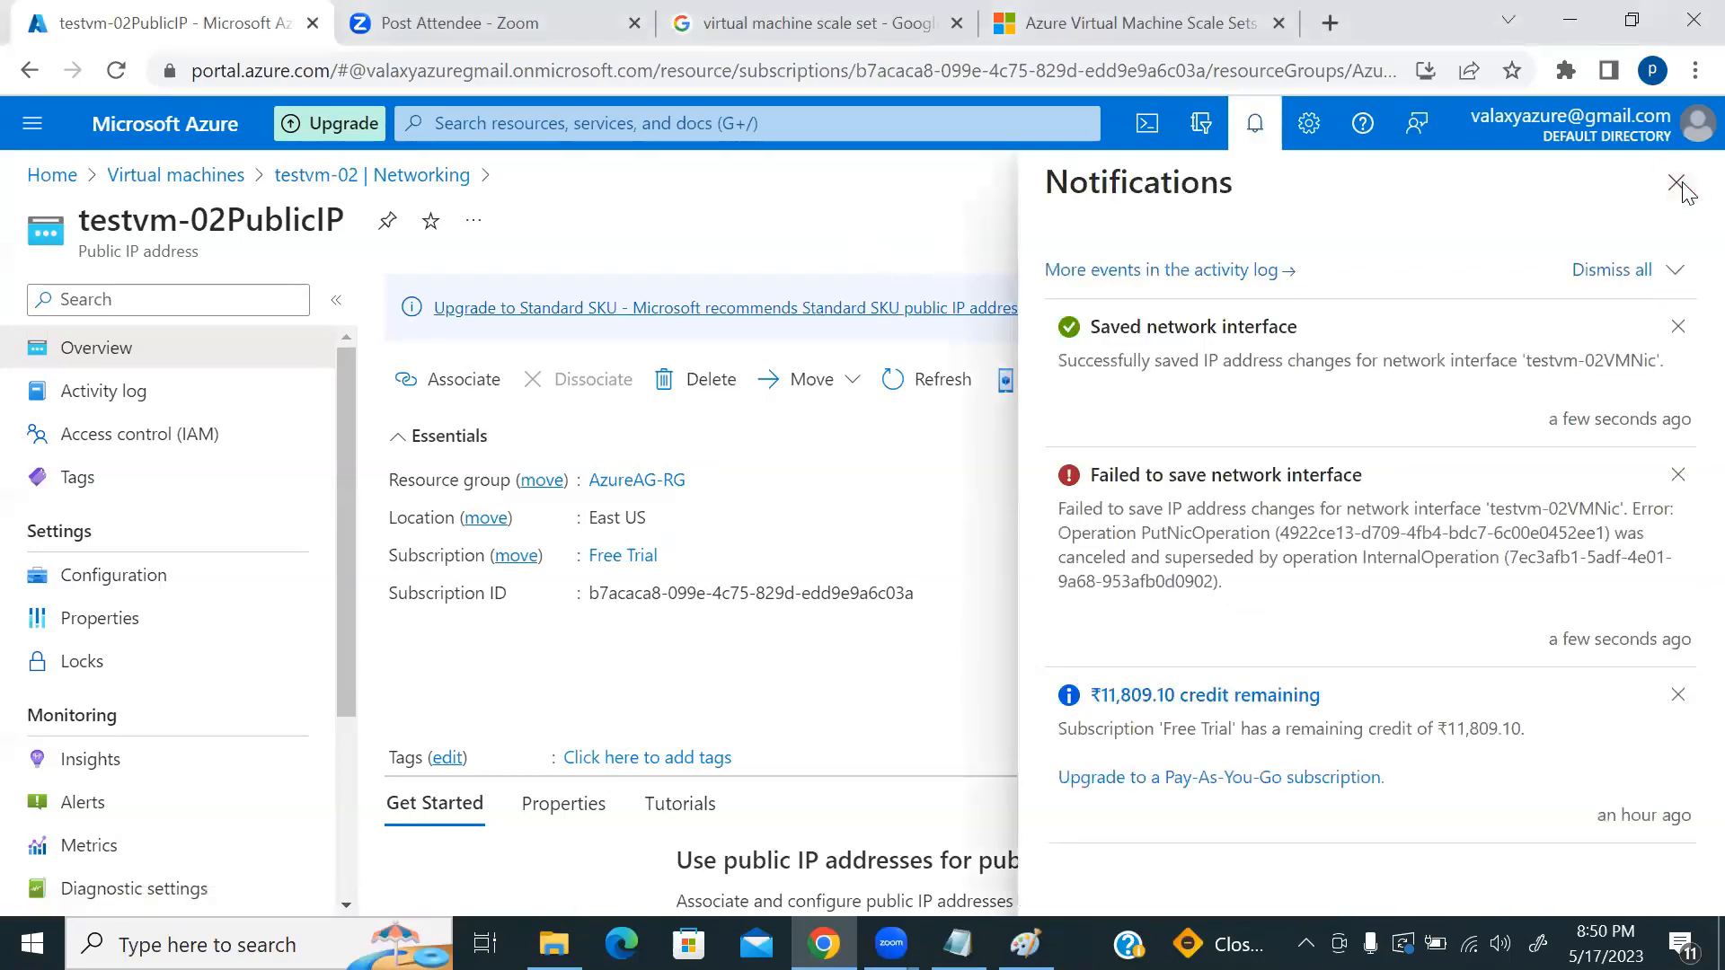
{"action": "left_click", "coordinate": [576, 124]}
{"action": "type", "text": "public ip"}
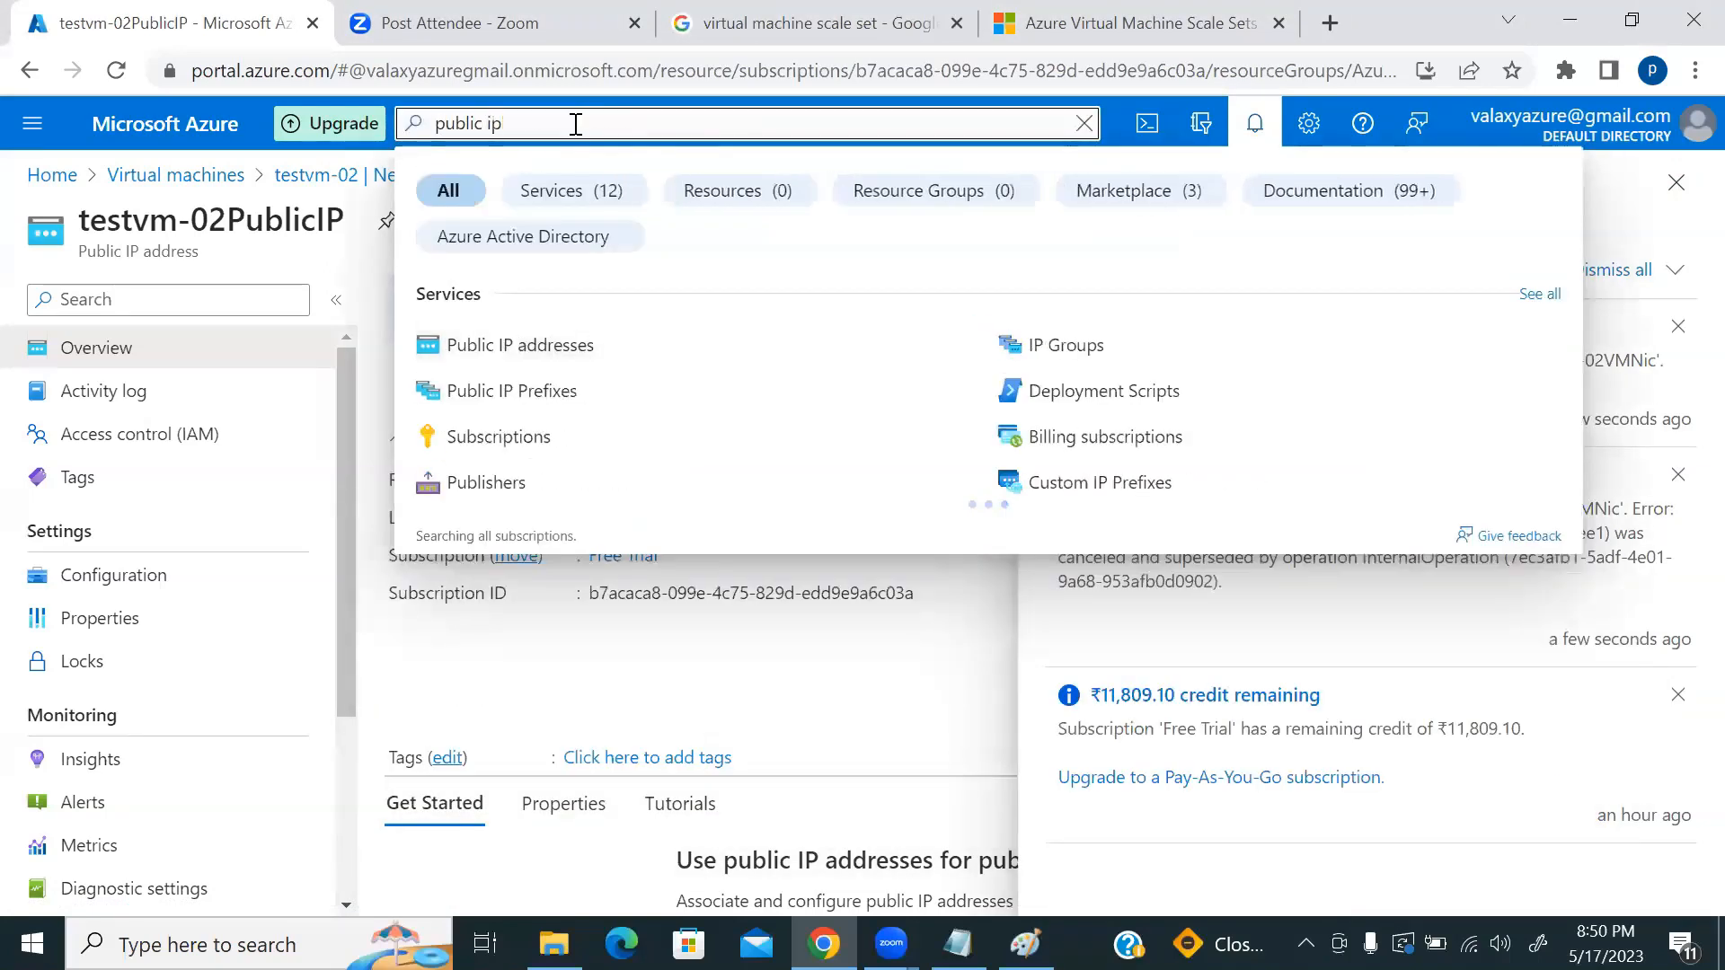
{"action": "left_click", "coordinate": [481, 355]}
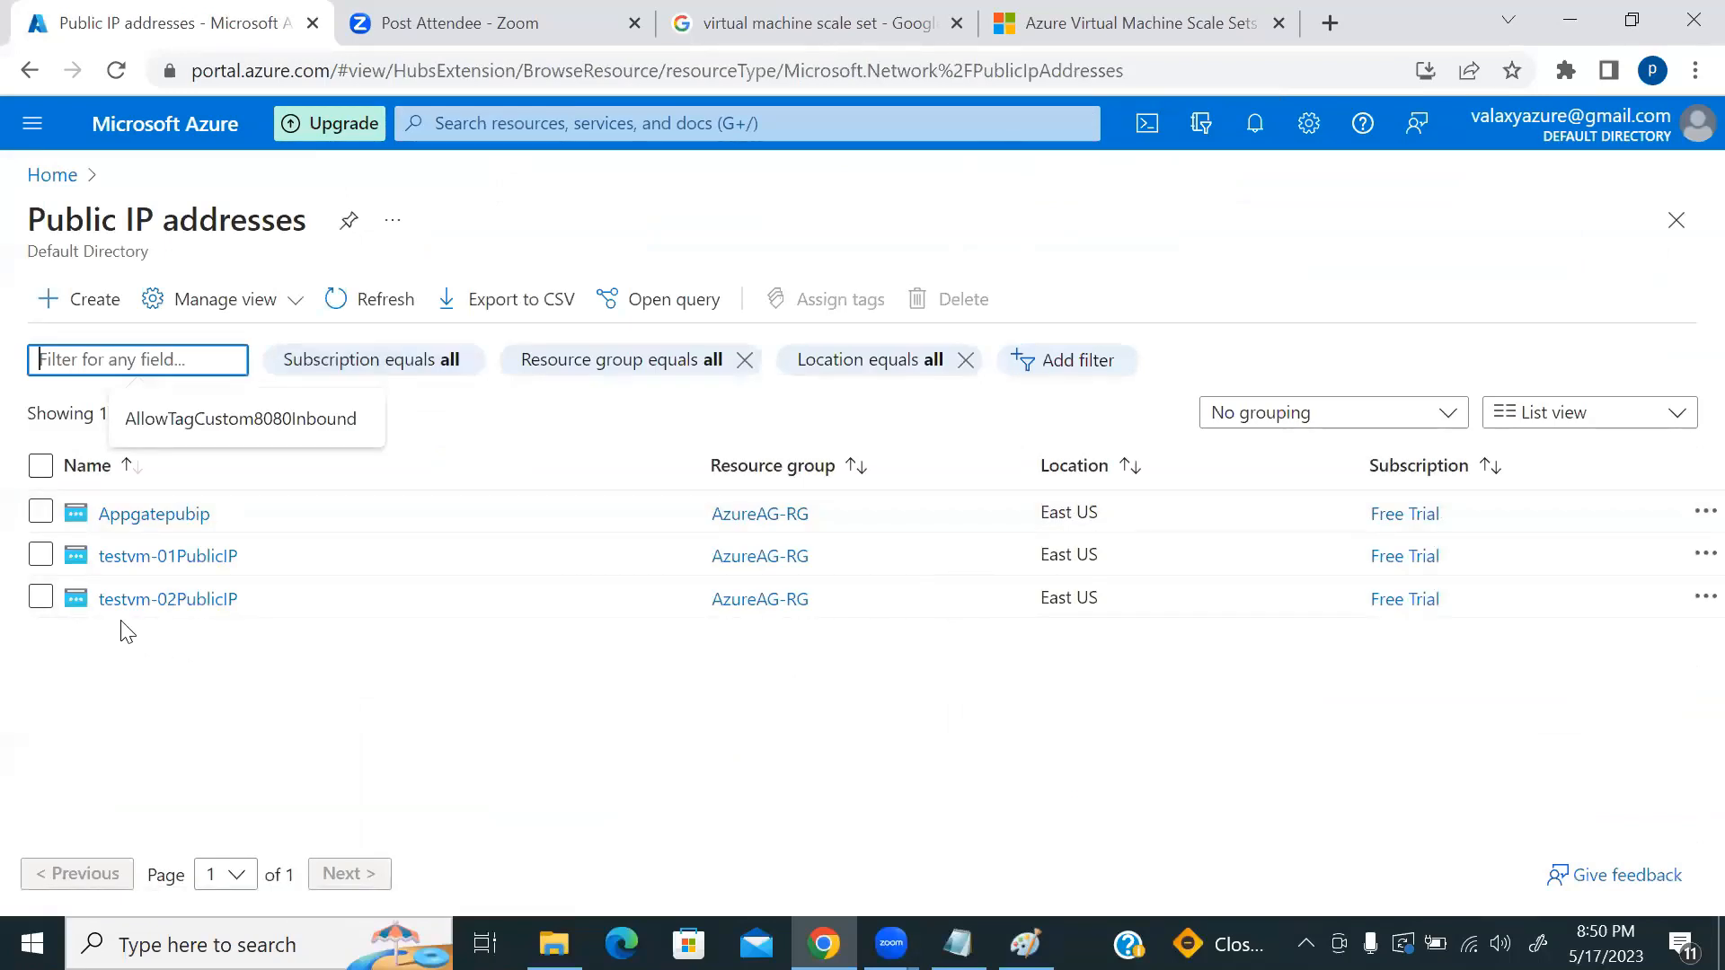
{"action": "left_click", "coordinate": [168, 600]}
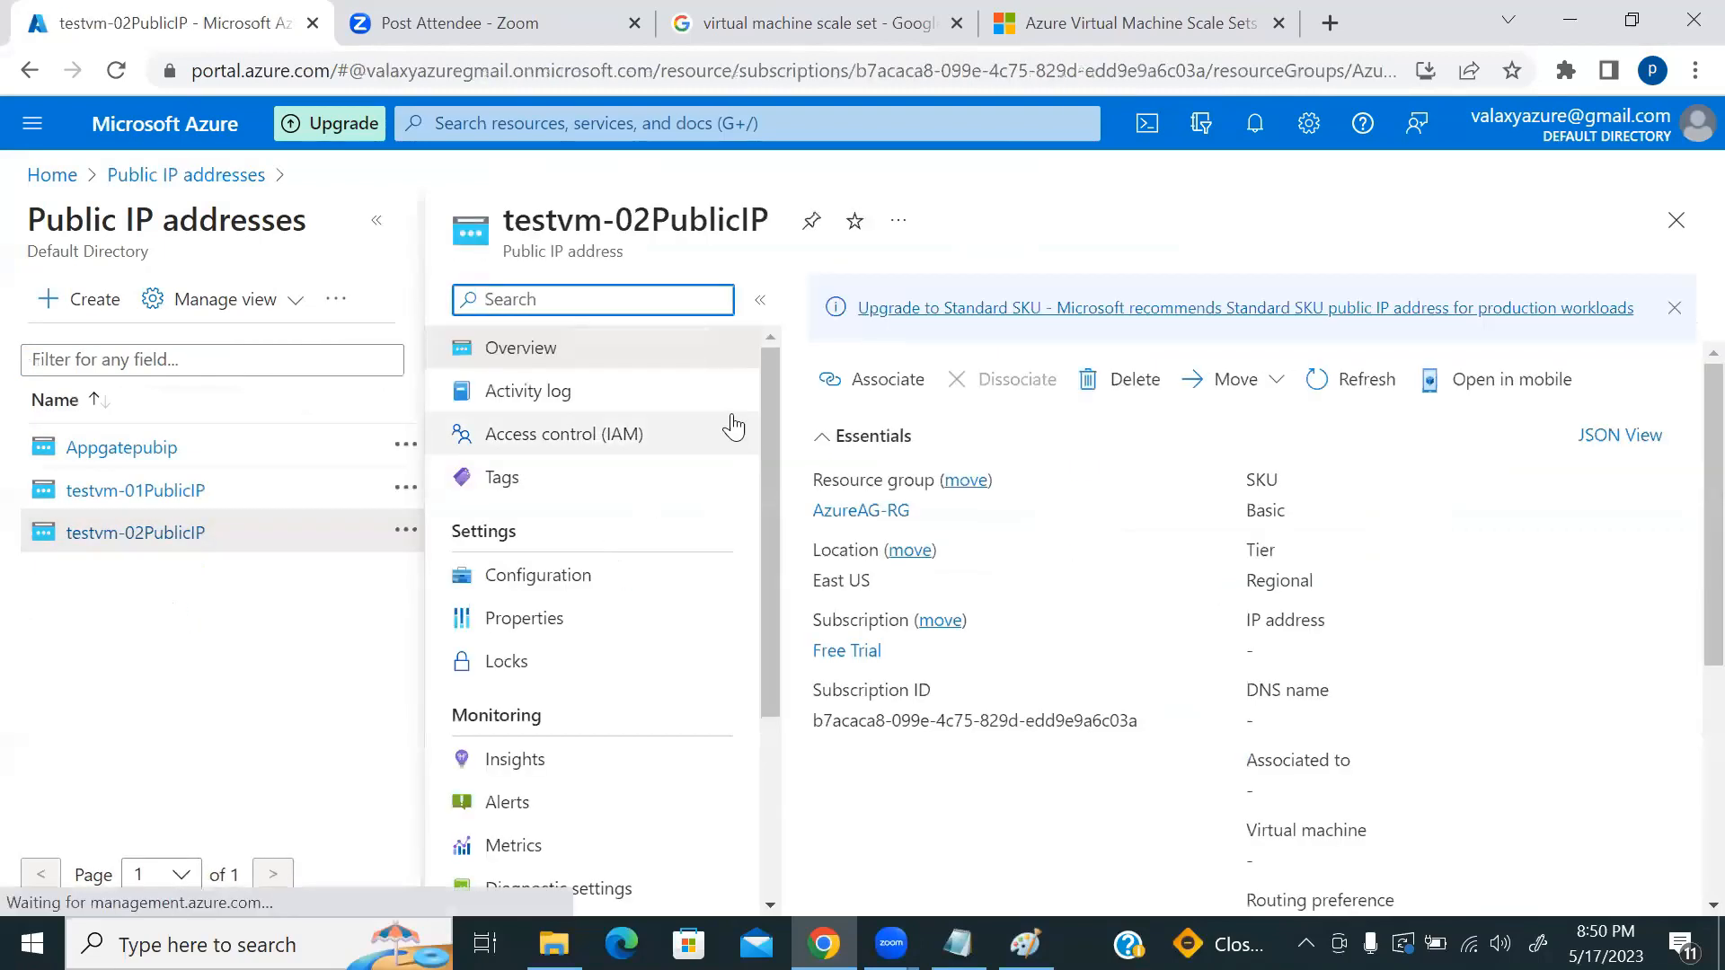
Step: Delete testvm-02PublicIP, refresh the list to confirm it's gone, and return Home
{"action": "left_click", "coordinate": [1124, 385]}
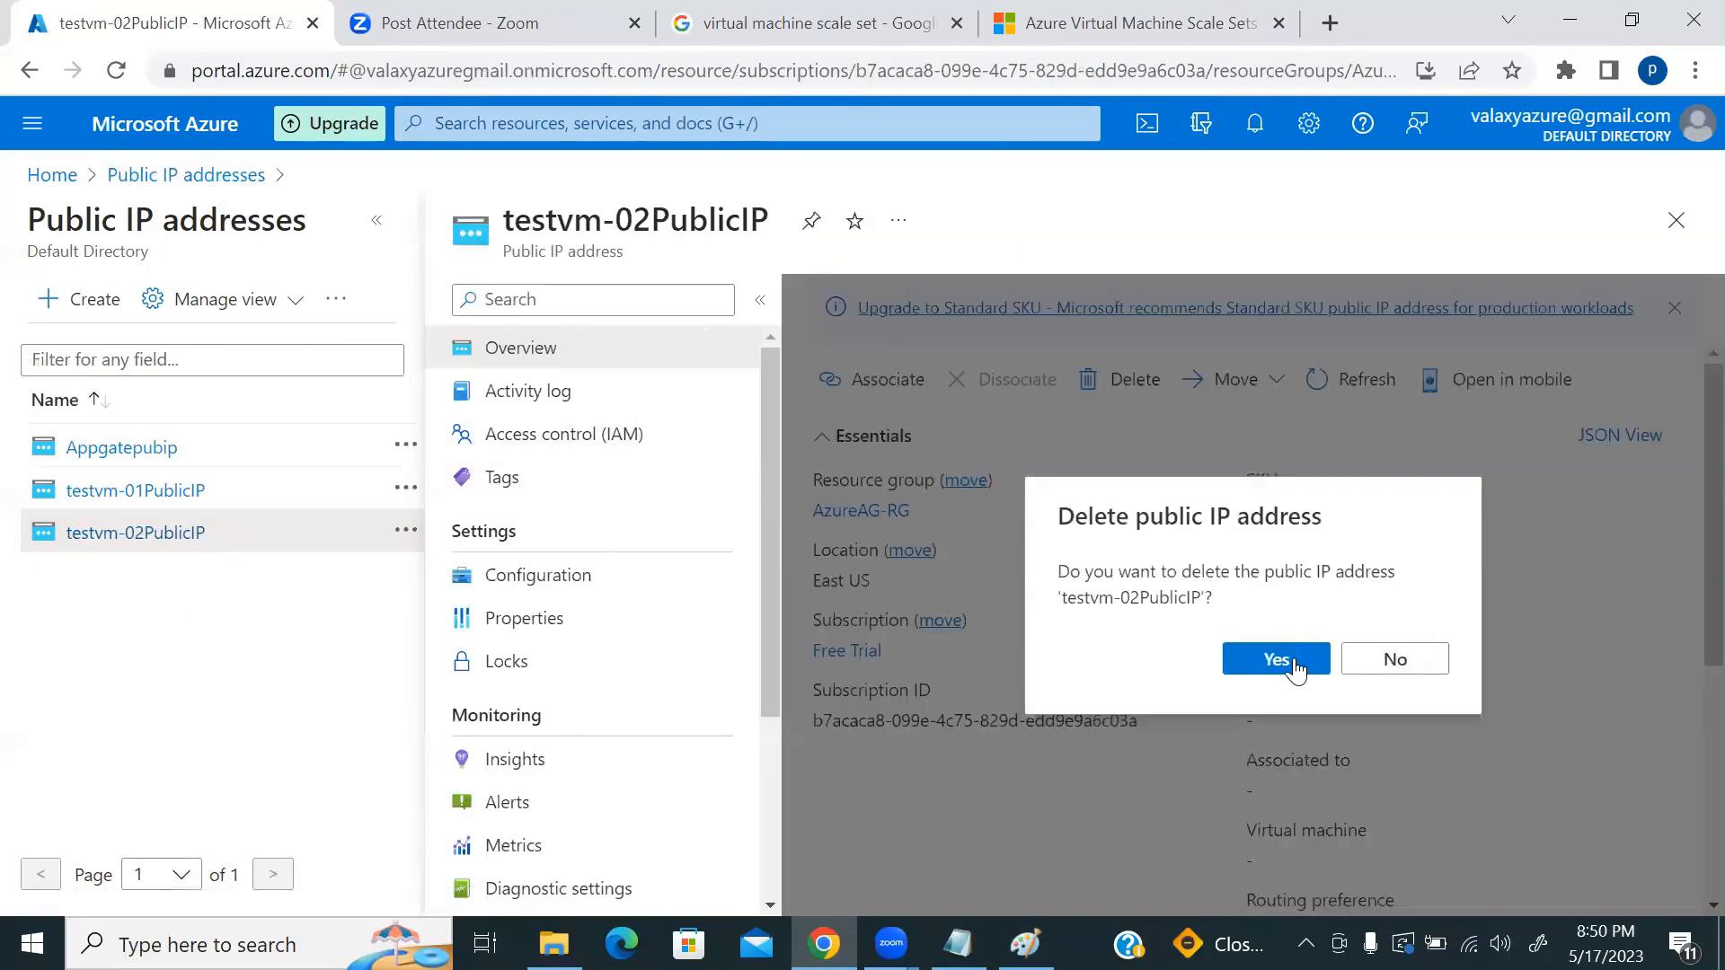
{"action": "left_click", "coordinate": [1292, 662]}
{"action": "left_click", "coordinate": [1307, 663]}
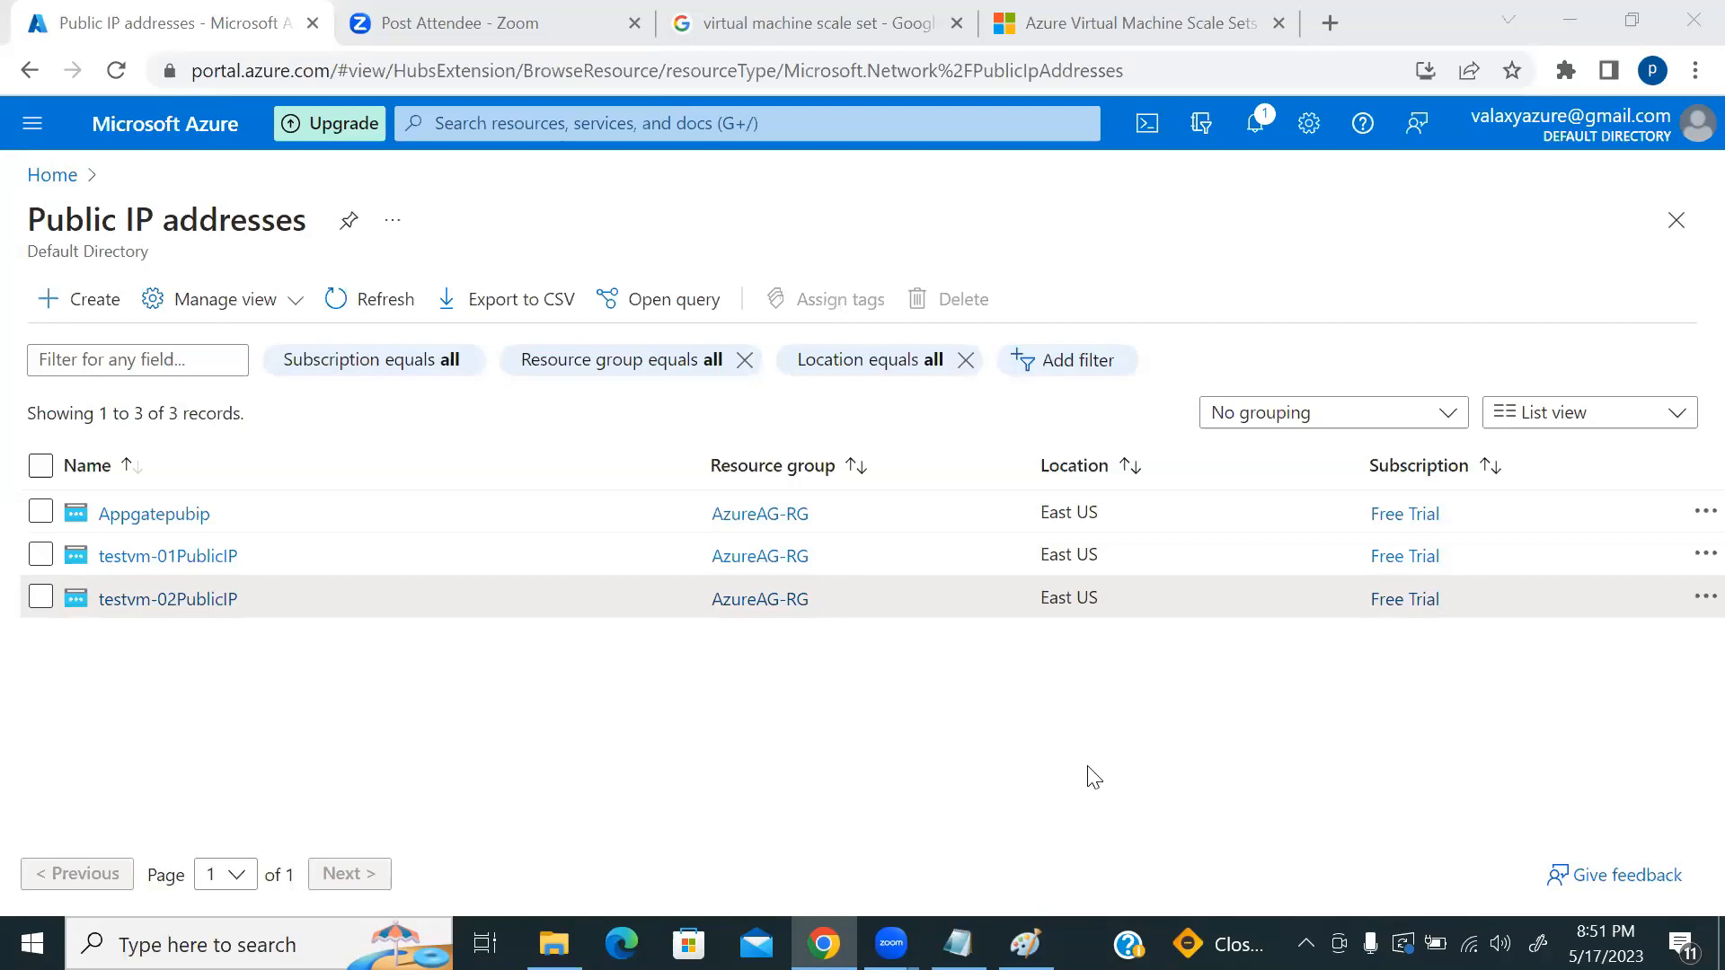
{"action": "left_click", "coordinate": [370, 295]}
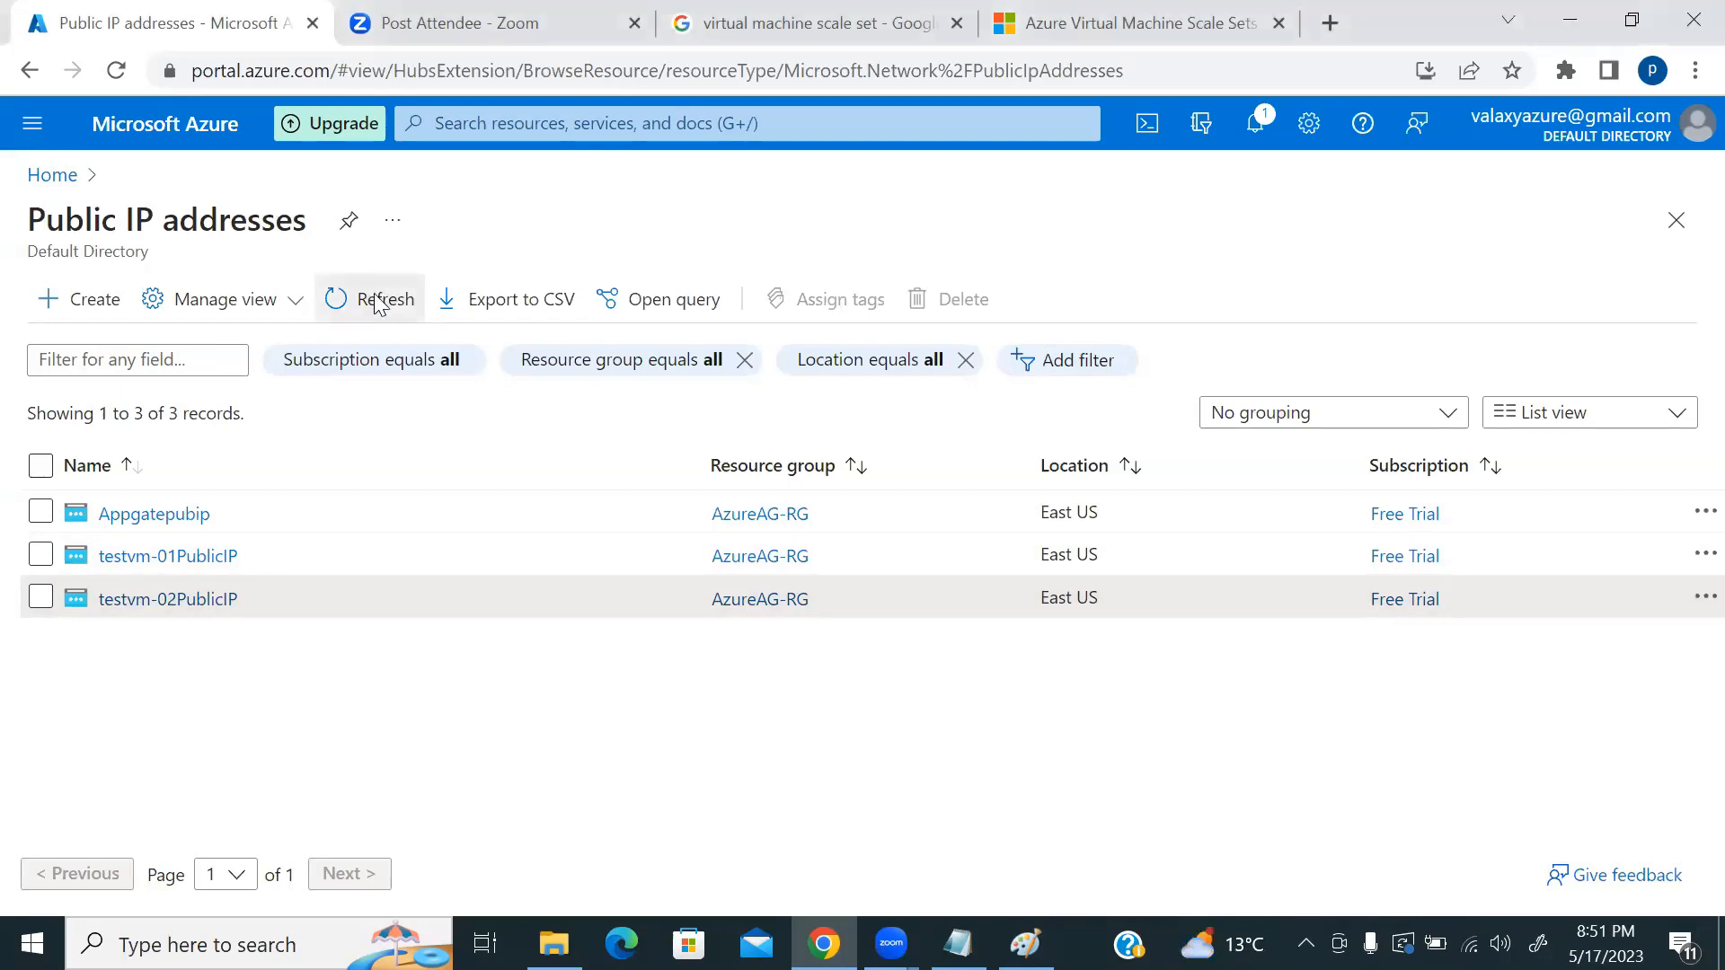
{"action": "left_click", "coordinate": [50, 174]}
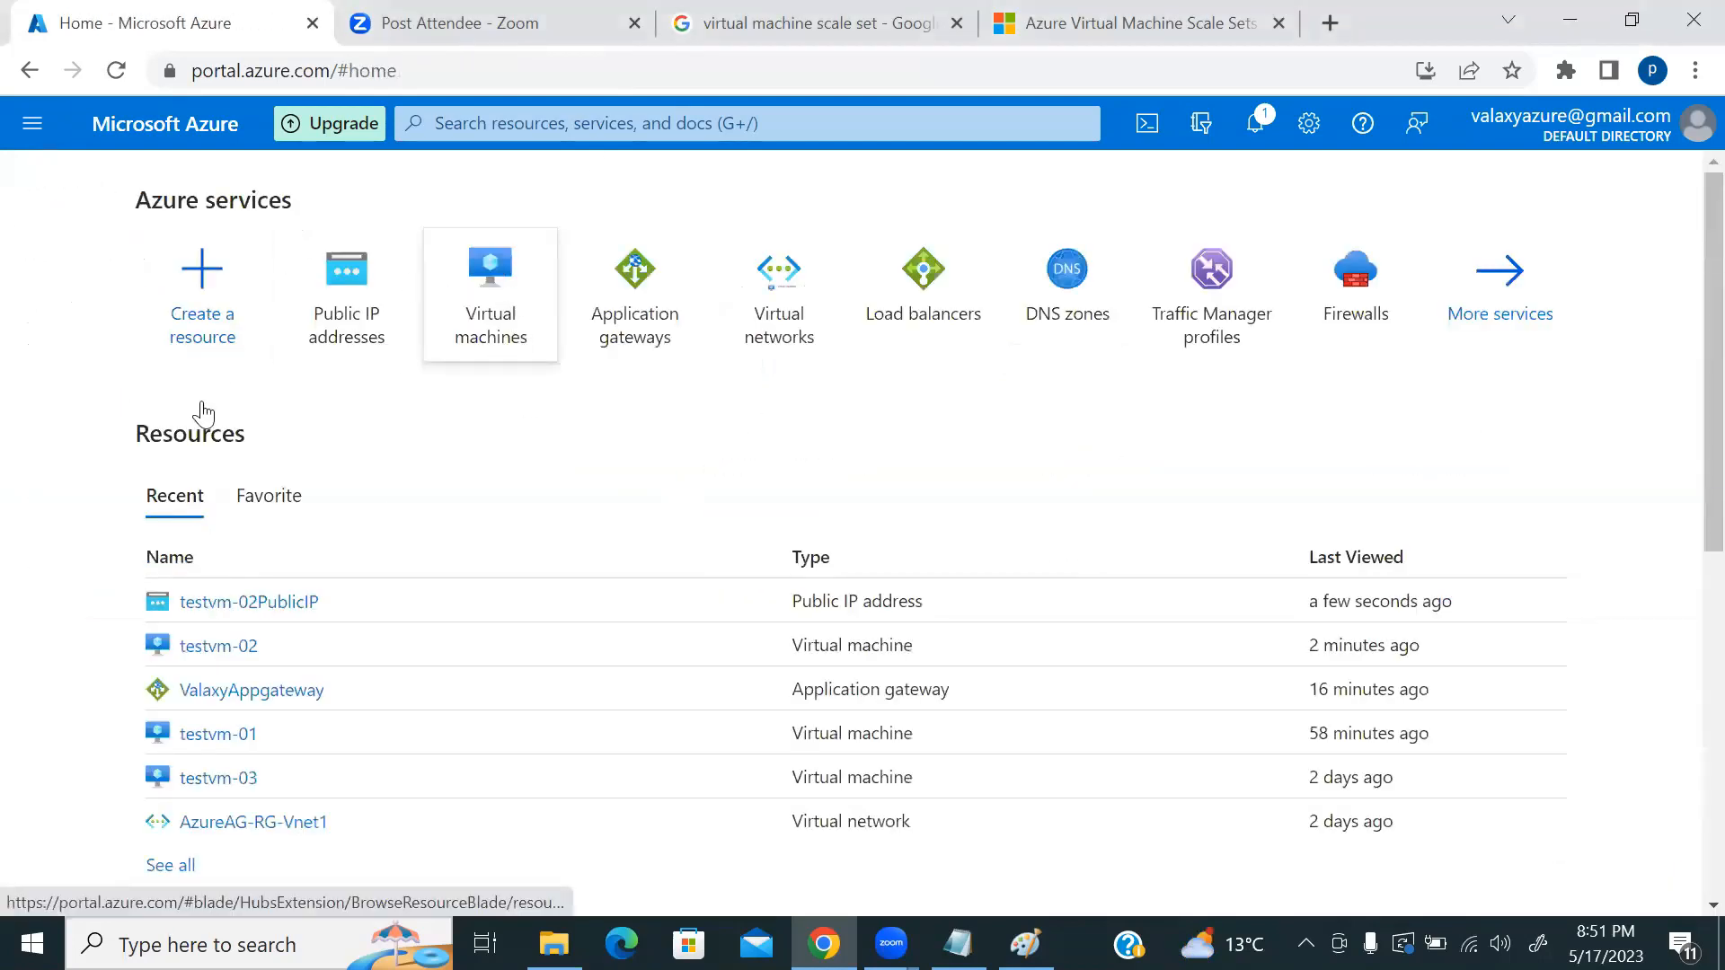
Step: Start a new Azure VM named vmsstestVM1 in resource group AzureAG-RG
{"action": "left_click", "coordinate": [88, 288]}
{"action": "left_click", "coordinate": [144, 349]}
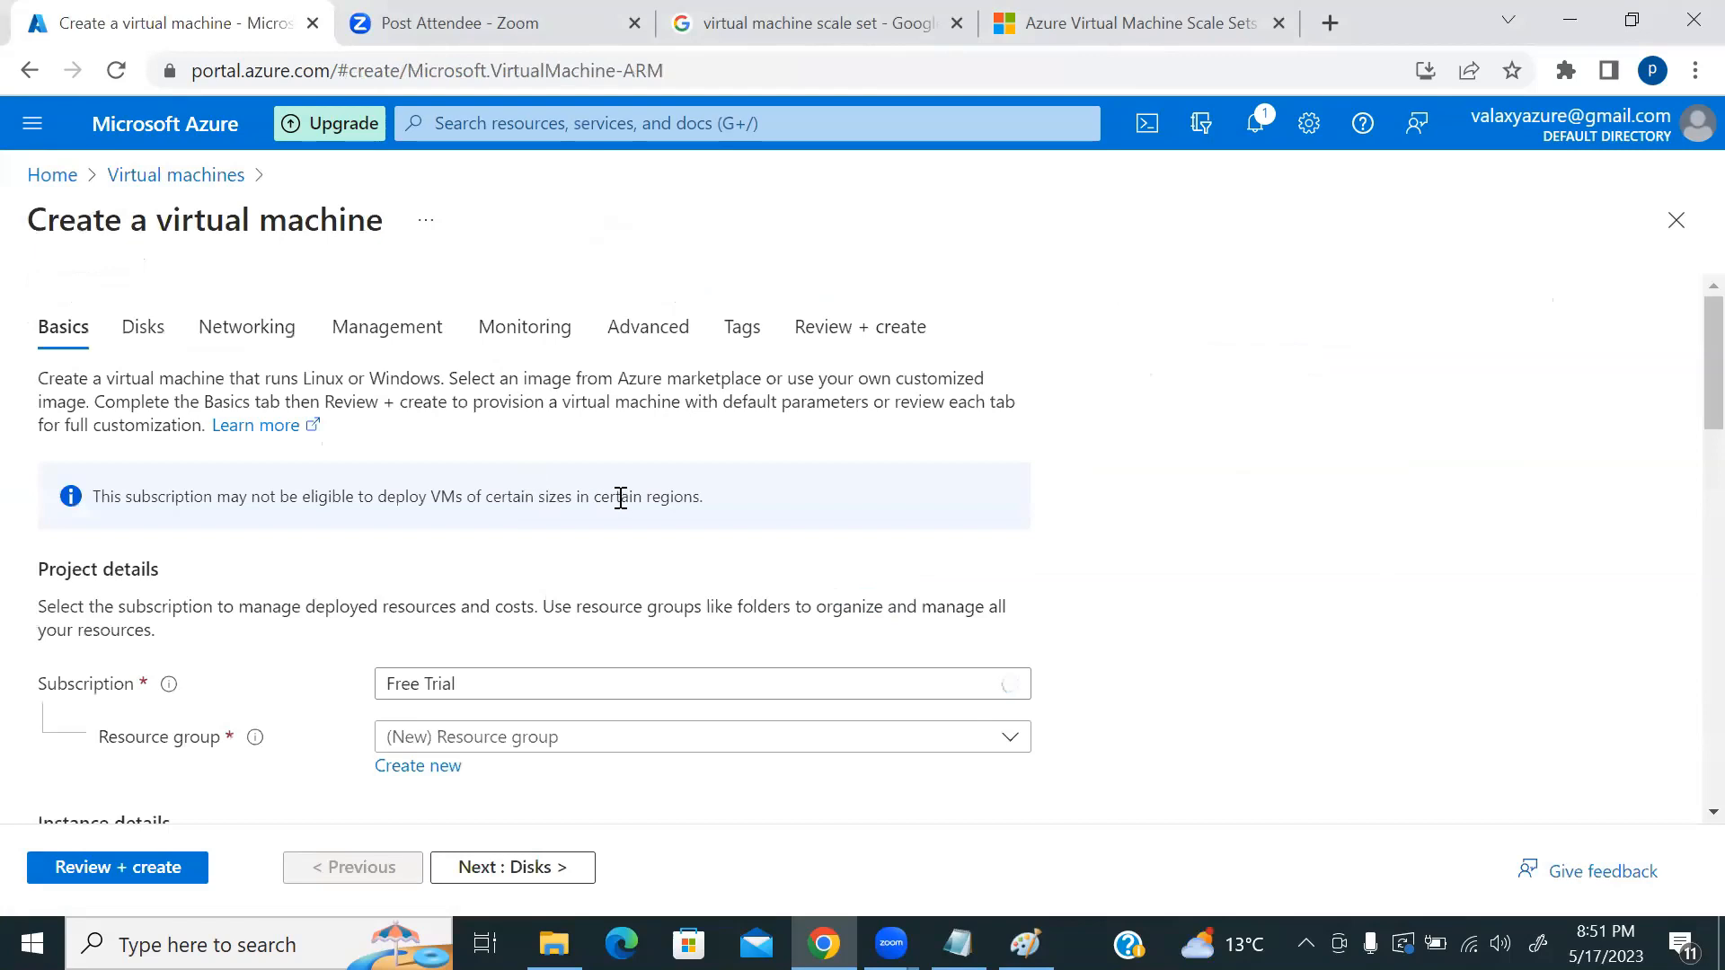
{"action": "scroll", "coordinate": [1033, 522], "scroll_direction": "down", "scroll_amount": 3}
{"action": "left_click", "coordinate": [635, 465]}
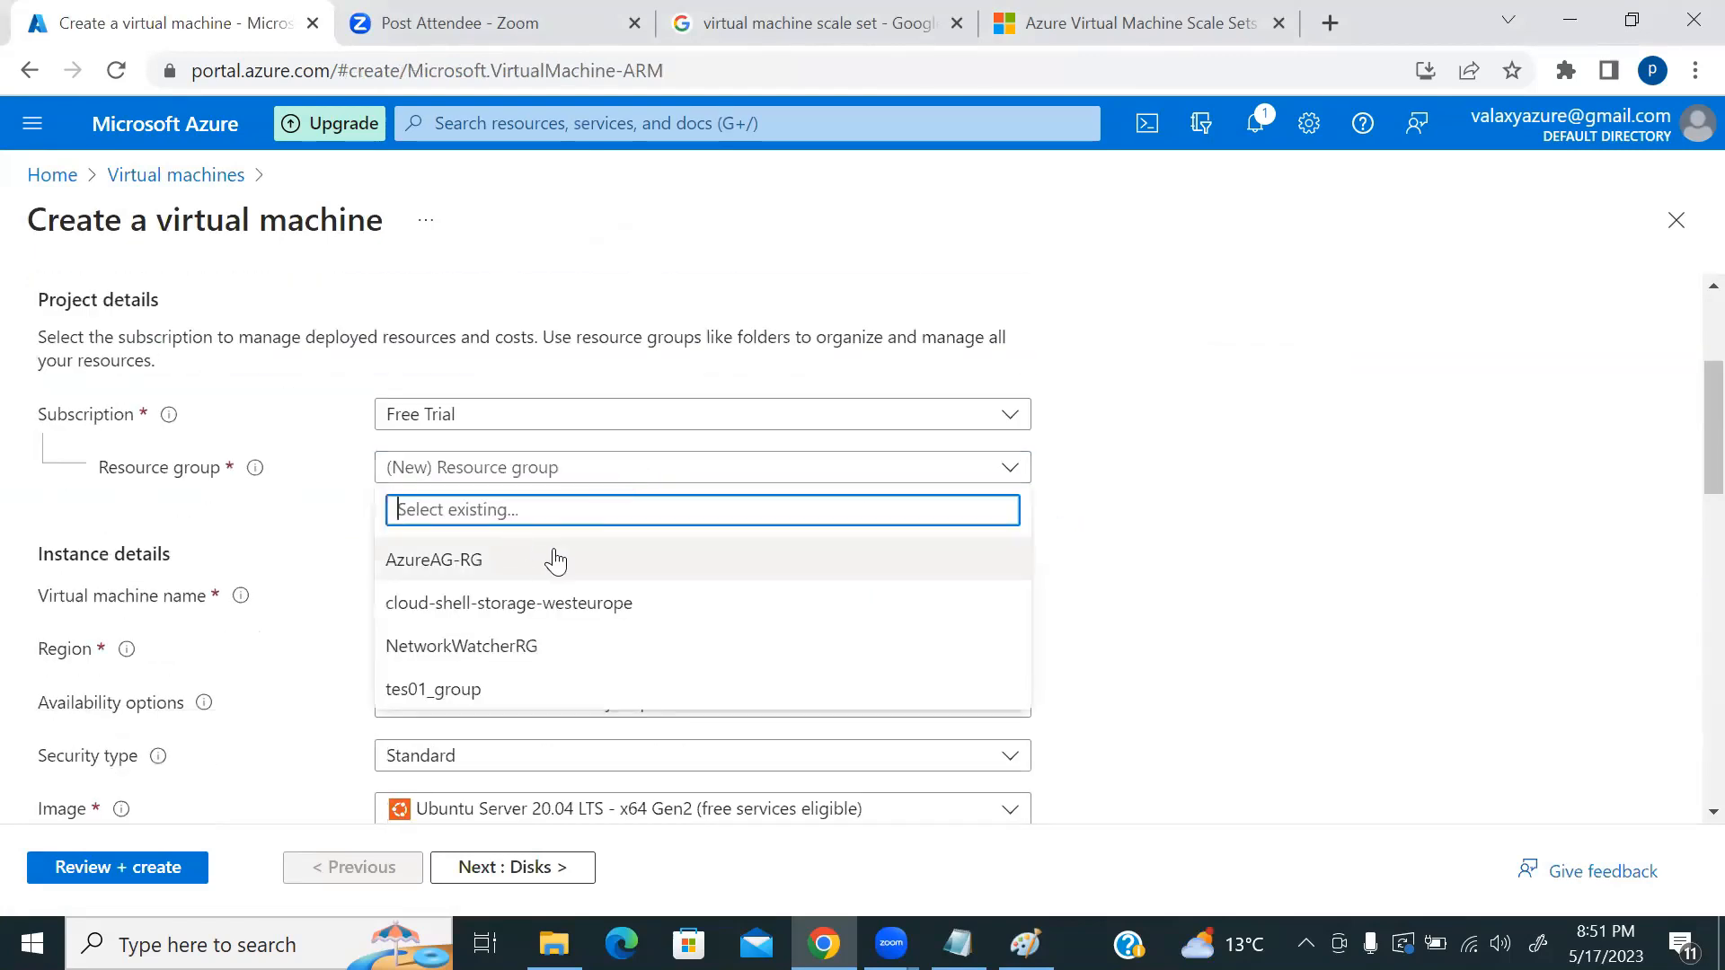
{"action": "left_click", "coordinate": [554, 560]}
{"action": "scroll", "coordinate": [1070, 535], "scroll_direction": "down", "scroll_amount": 2}
{"action": "left_click", "coordinate": [554, 461]}
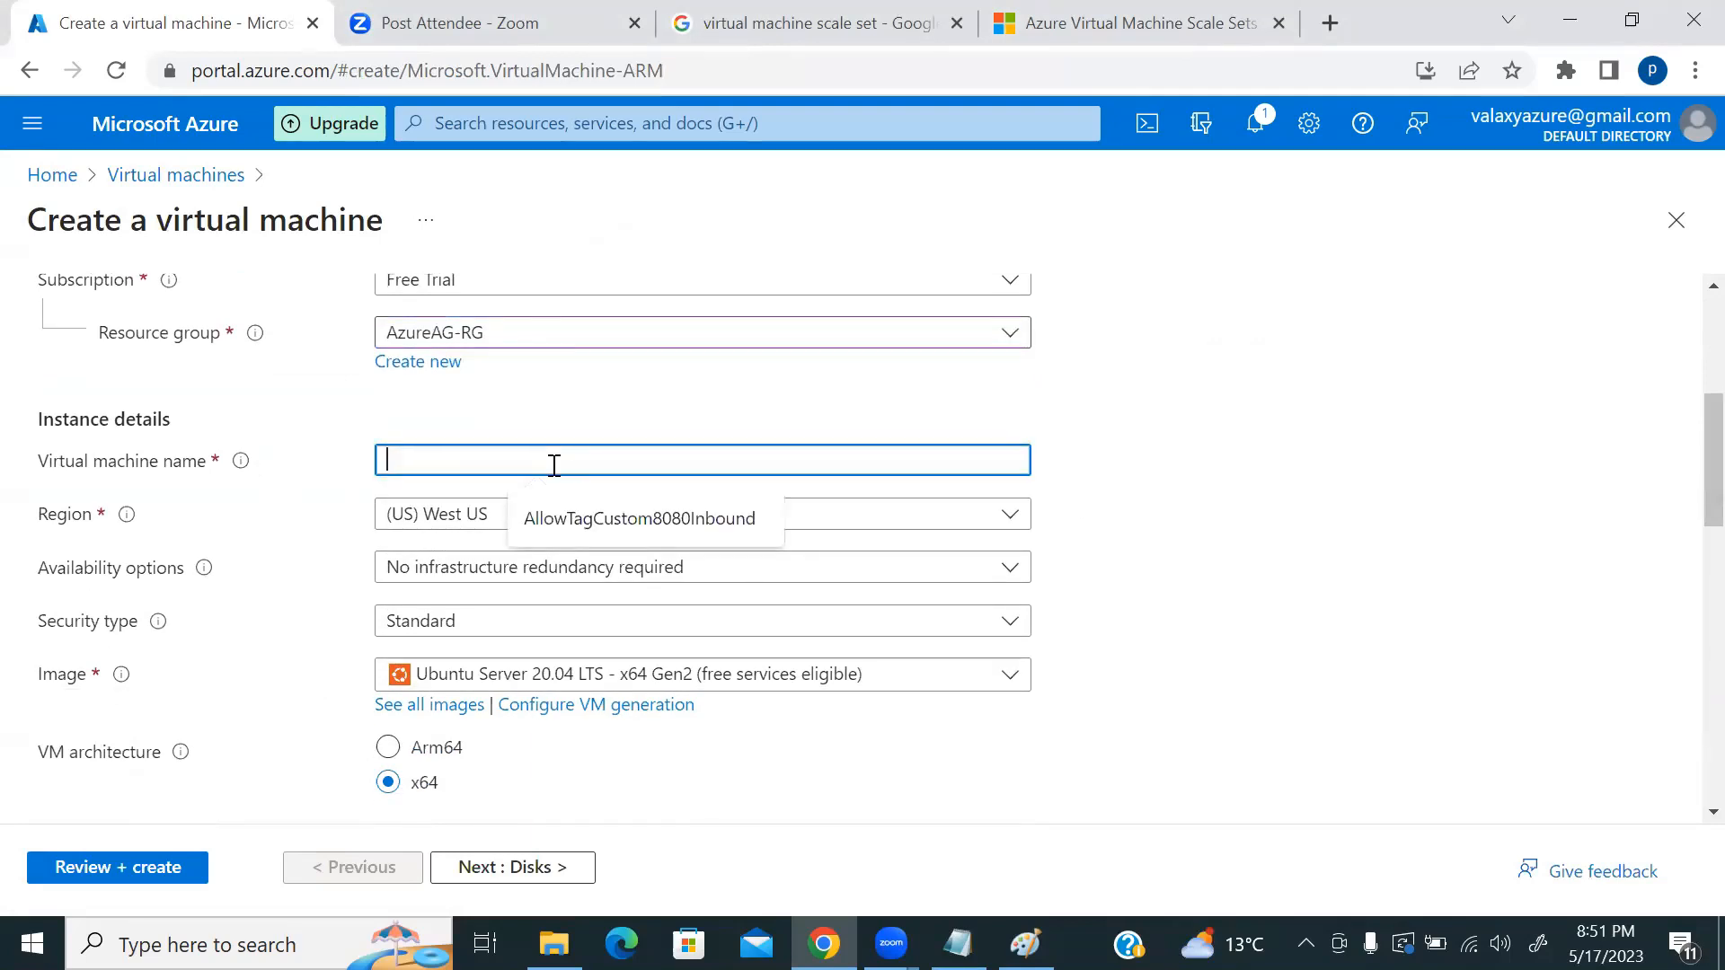
{"action": "type", "text": "vmsstestVM1"}
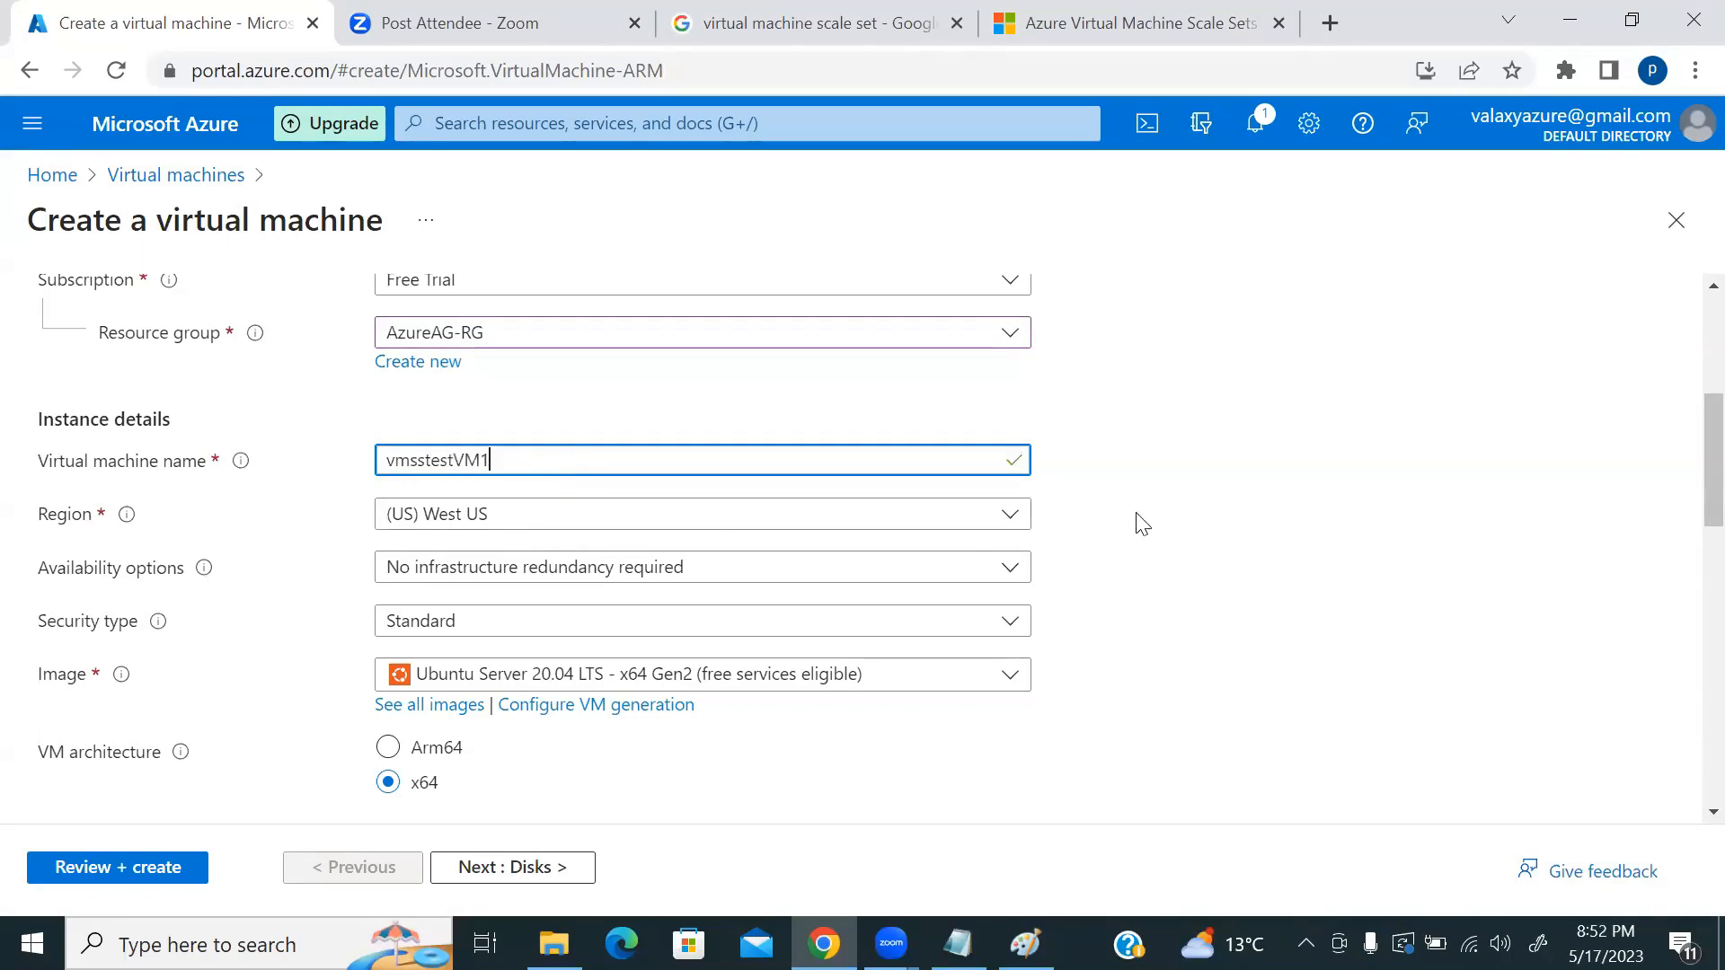
Step: Switch to password authentication and enter the admin username and password twice
{"action": "scroll", "coordinate": [1151, 501], "scroll_direction": "down", "scroll_amount": 3}
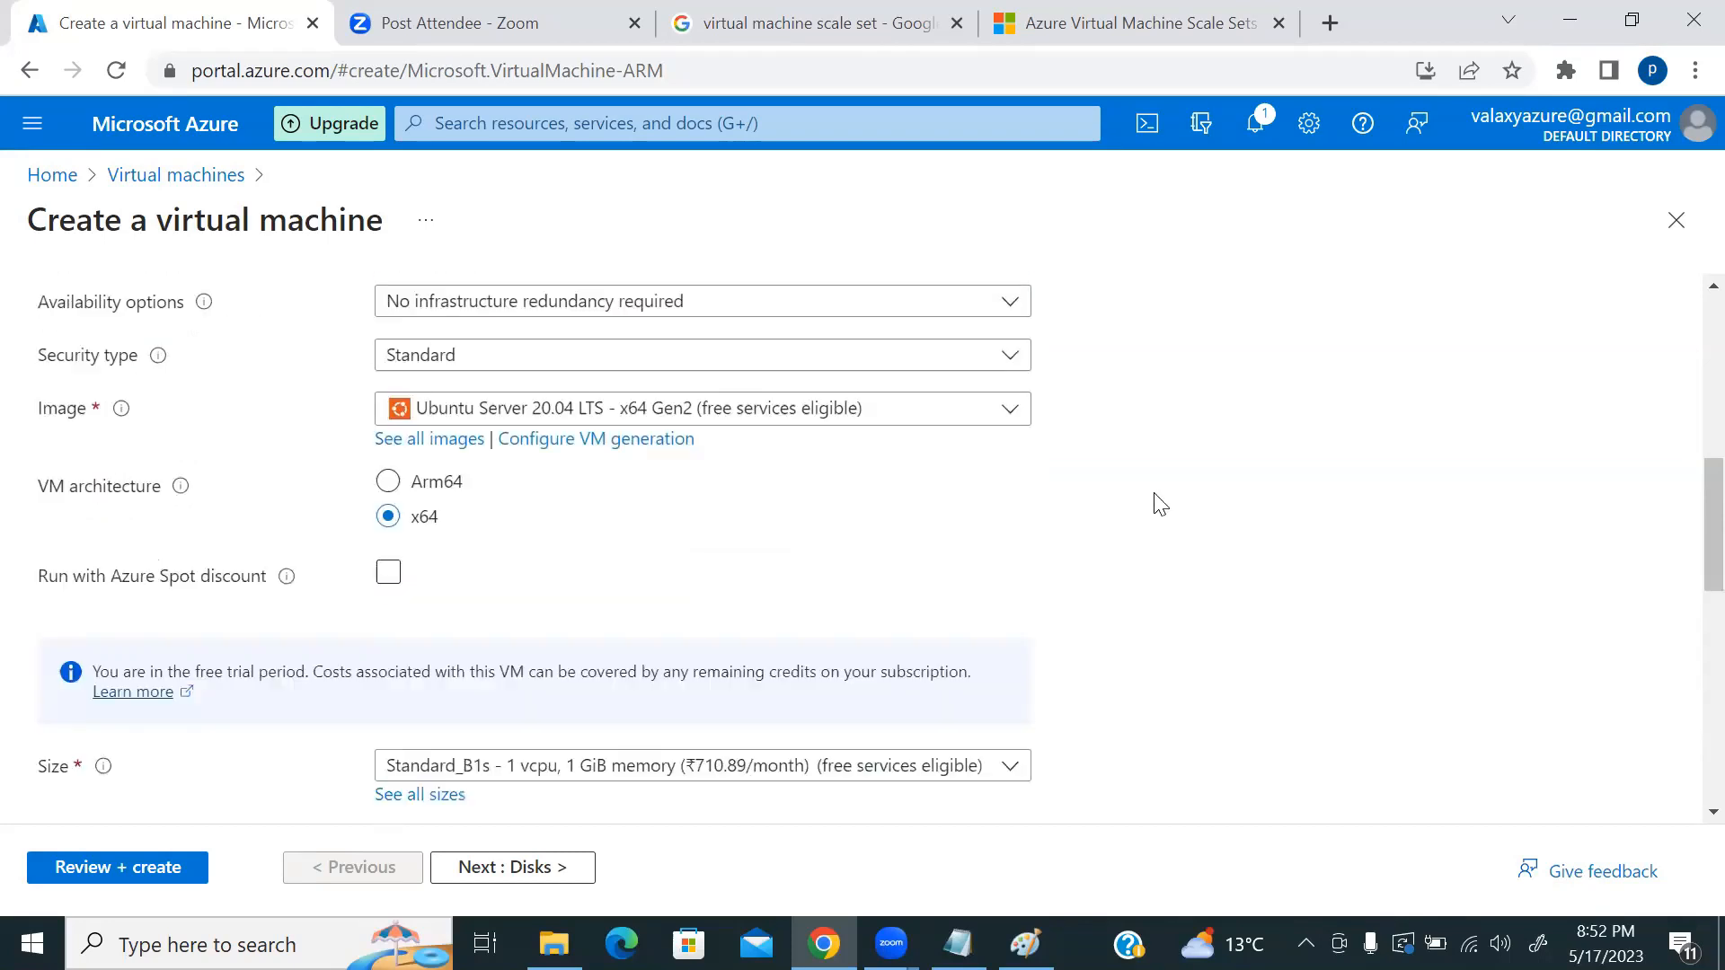
{"action": "scroll", "coordinate": [1137, 505], "scroll_direction": "up", "scroll_amount": 1}
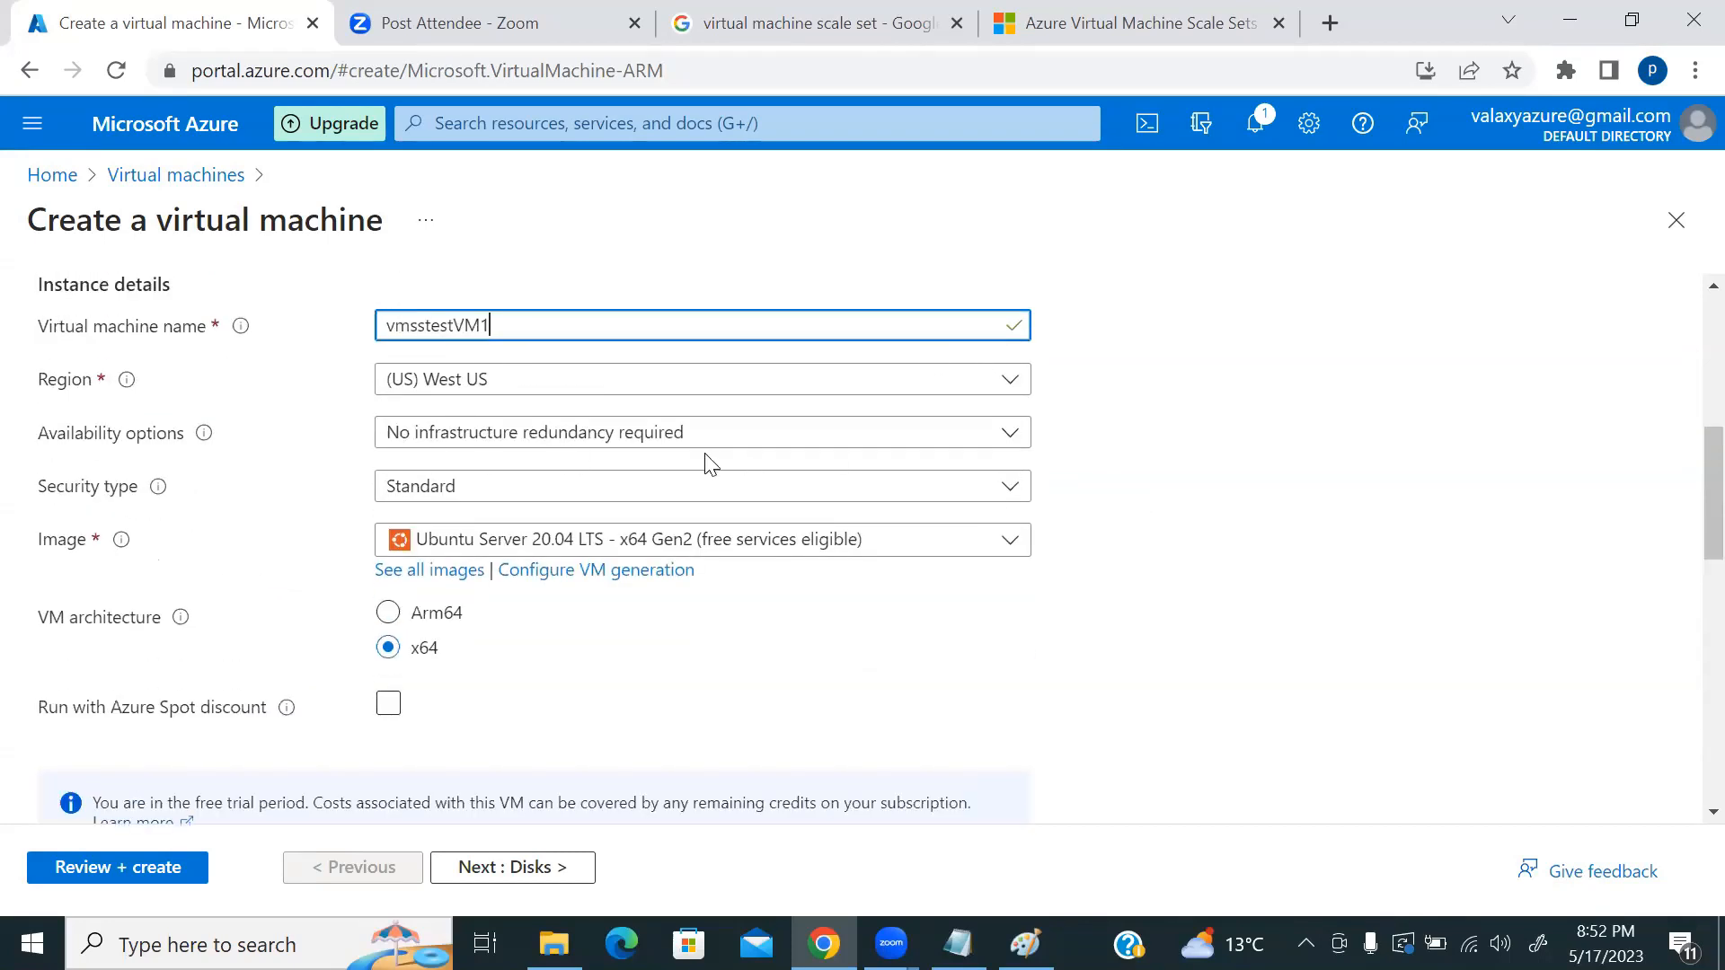
{"action": "scroll", "coordinate": [1194, 536], "scroll_direction": "down", "scroll_amount": 2}
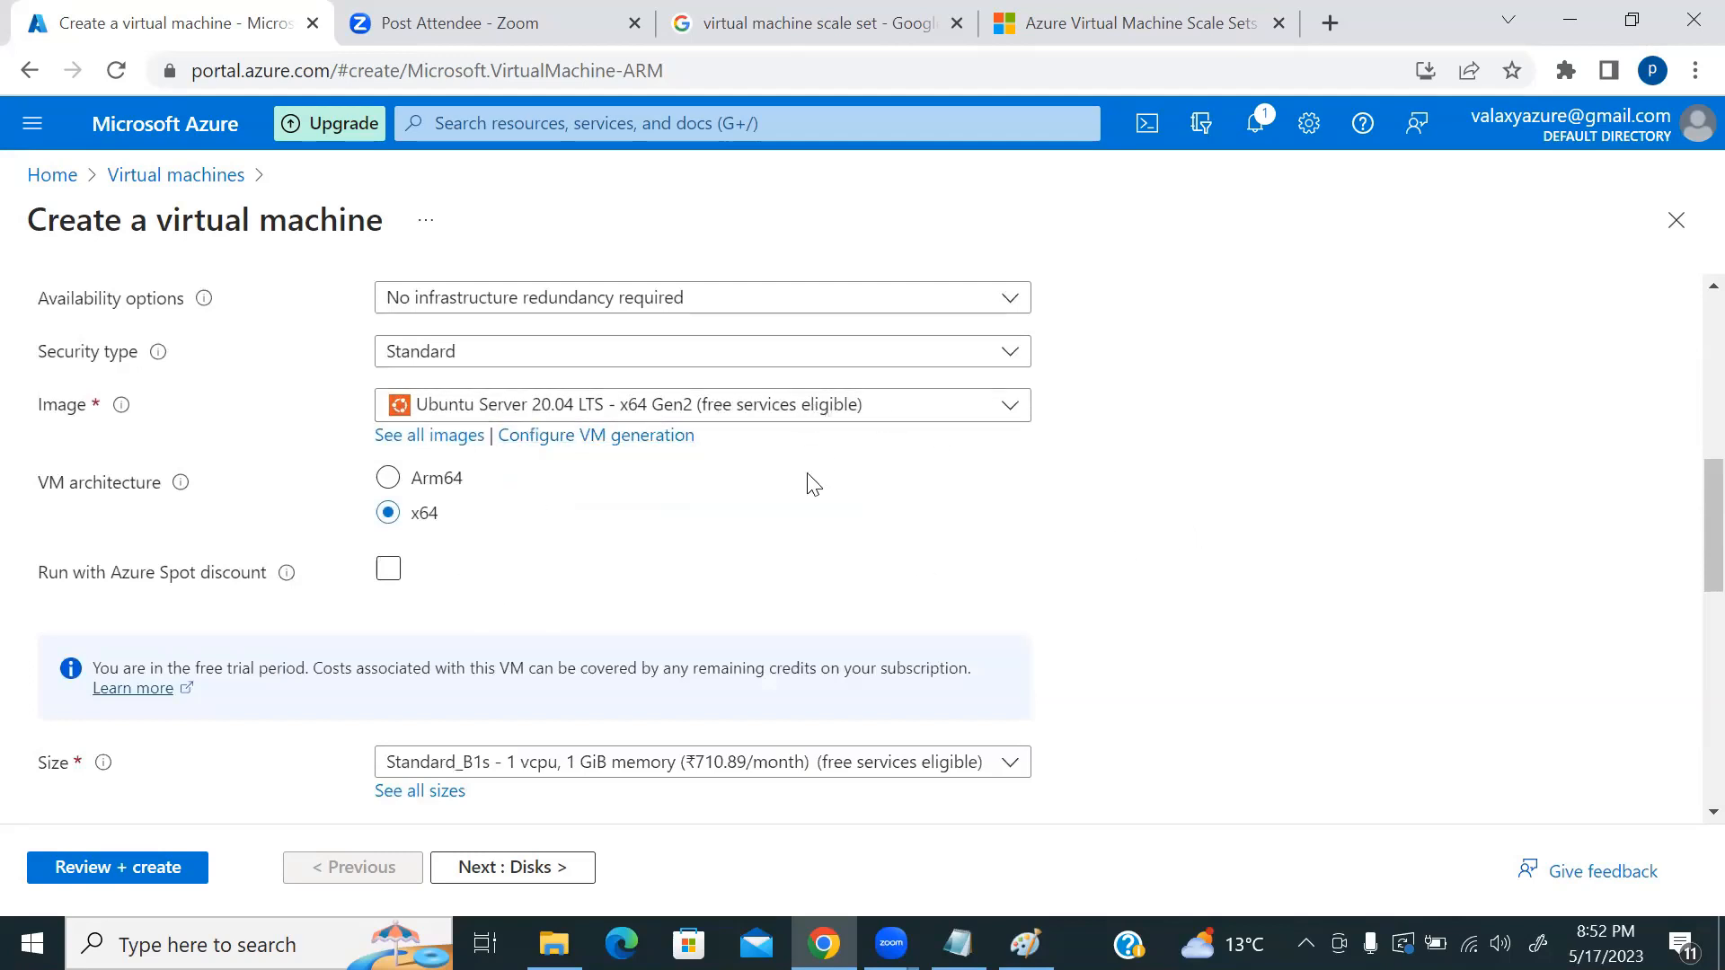
{"action": "scroll", "coordinate": [808, 485], "scroll_direction": "down", "scroll_amount": 1}
{"action": "scroll", "coordinate": [858, 489], "scroll_direction": "down", "scroll_amount": 3}
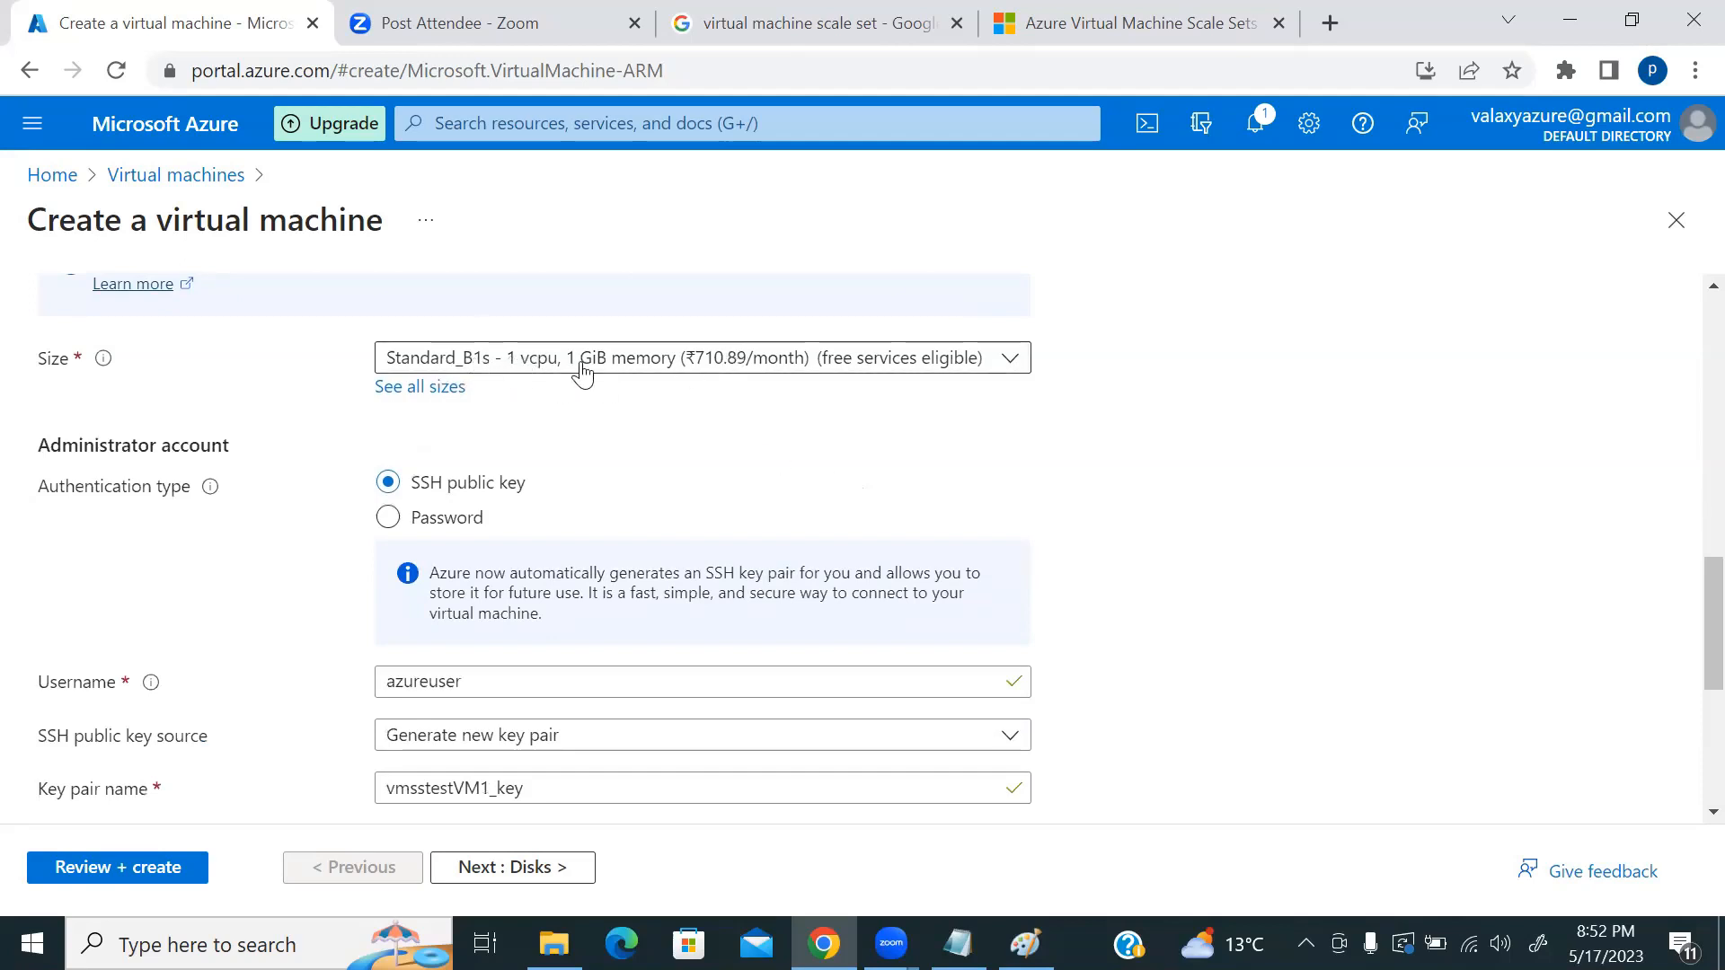
{"action": "left_click", "coordinate": [389, 517]}
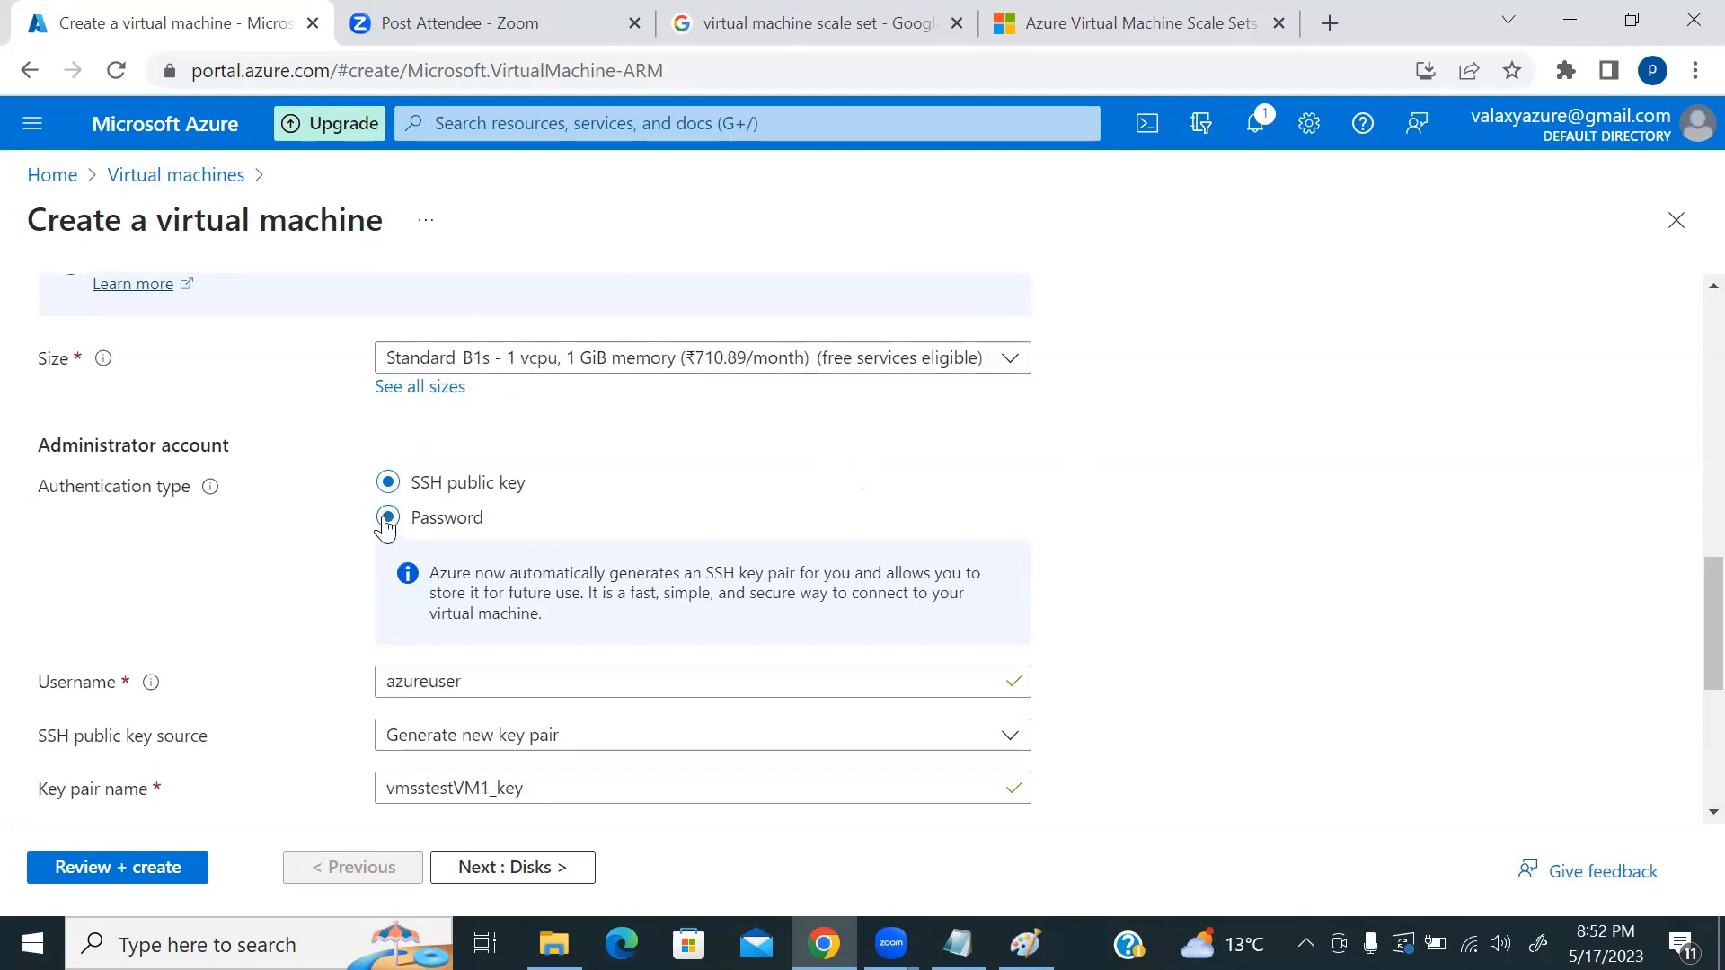
{"action": "scroll", "coordinate": [473, 530], "scroll_direction": "down", "scroll_amount": 1}
{"action": "left_click", "coordinate": [492, 442]}
{"action": "type", "text": "cloudfreak"}
{"action": "key", "text": "Tab"}
{"action": "type", "text": "***********"}
{"action": "key", "text": "Tab"}
{"action": "type", "text": "*********"}
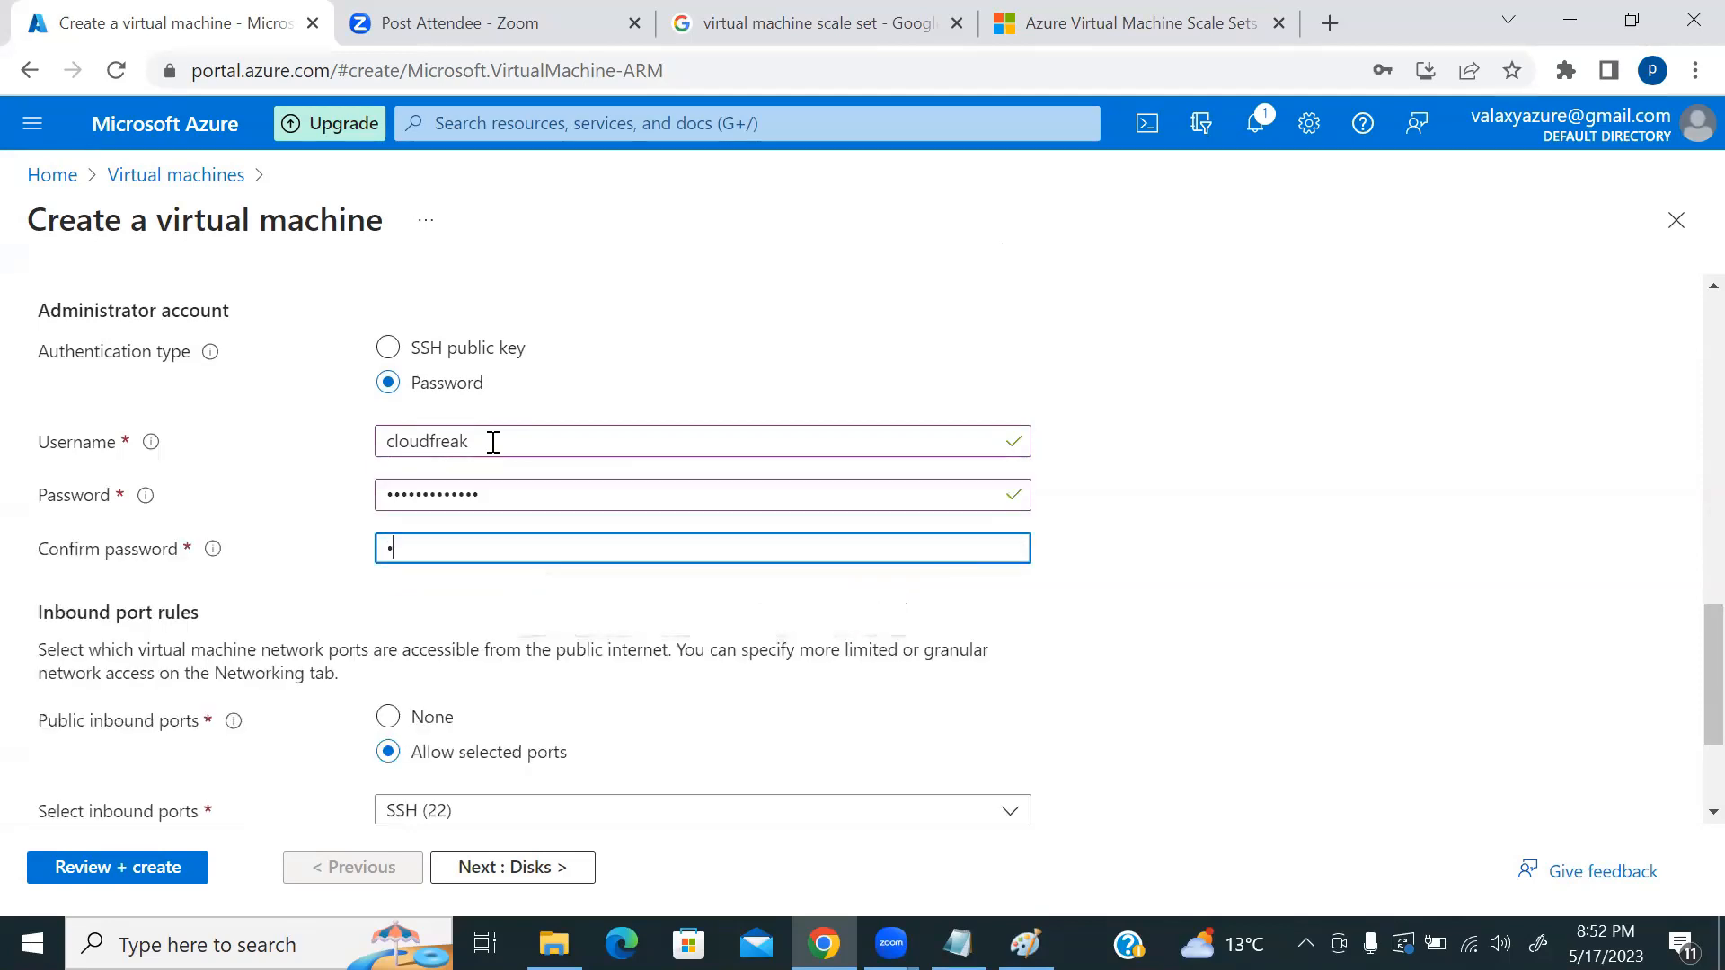
{"action": "type", "text": "****"}
Step: Step through Disks, Networking and Management to Review + create, then bring Paint forward
{"action": "scroll", "coordinate": [869, 502], "scroll_direction": "down", "scroll_amount": 3}
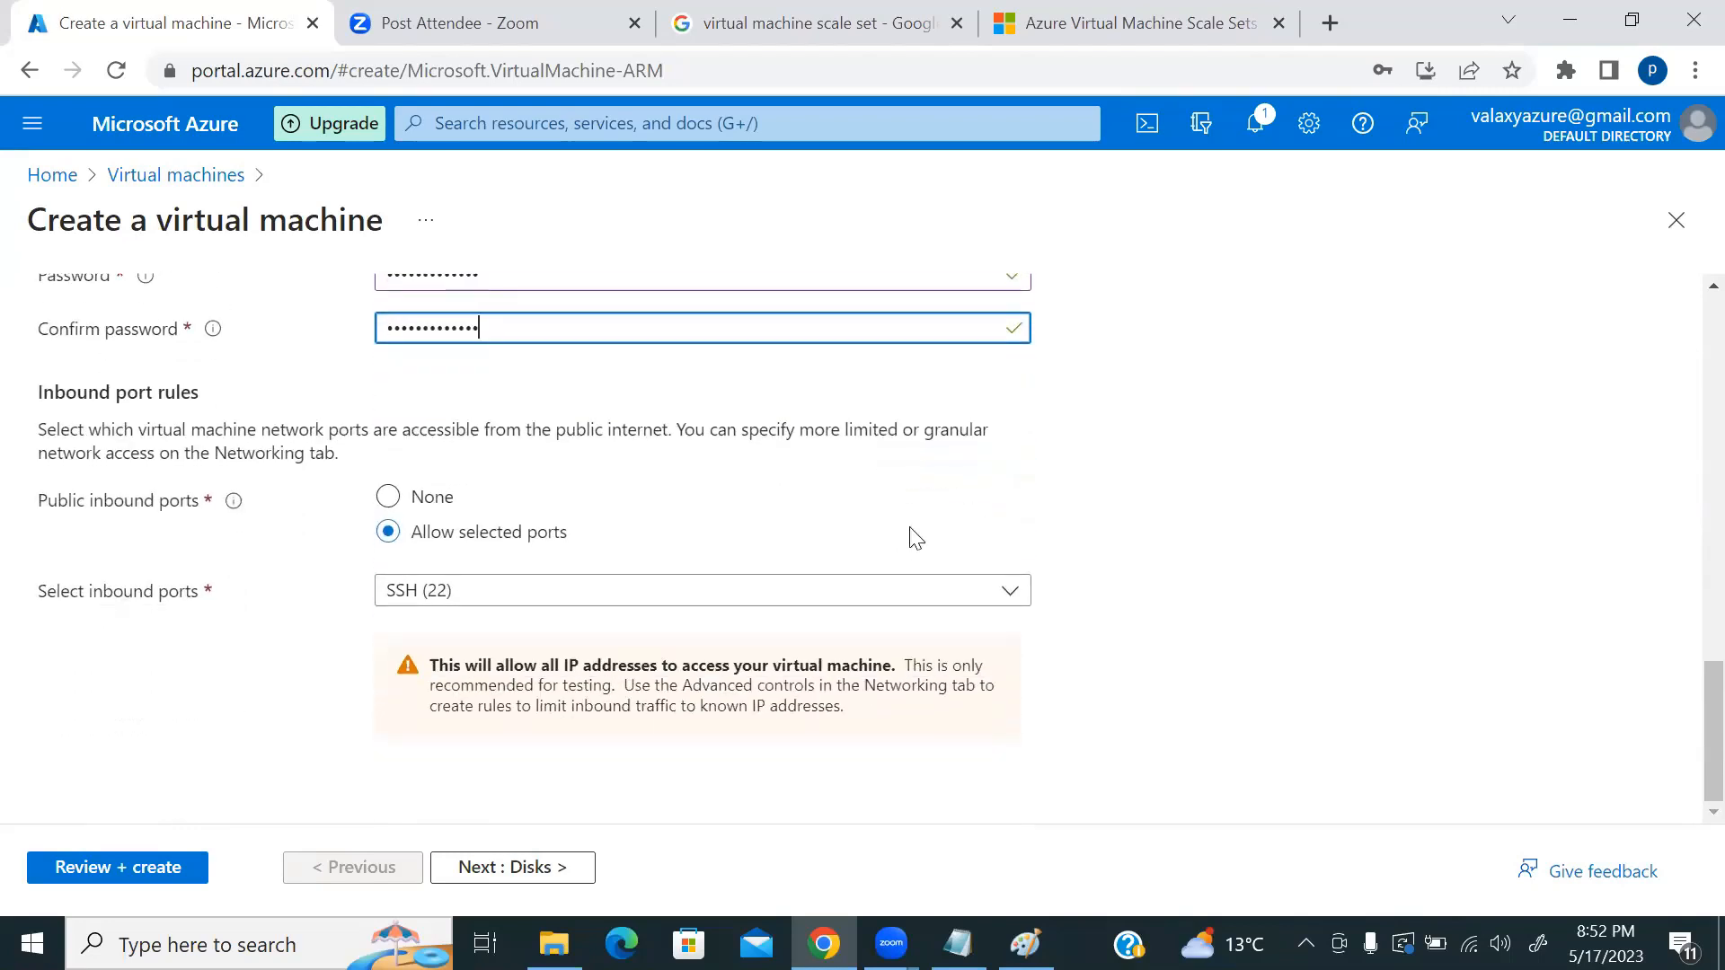
{"action": "left_click", "coordinate": [529, 872]}
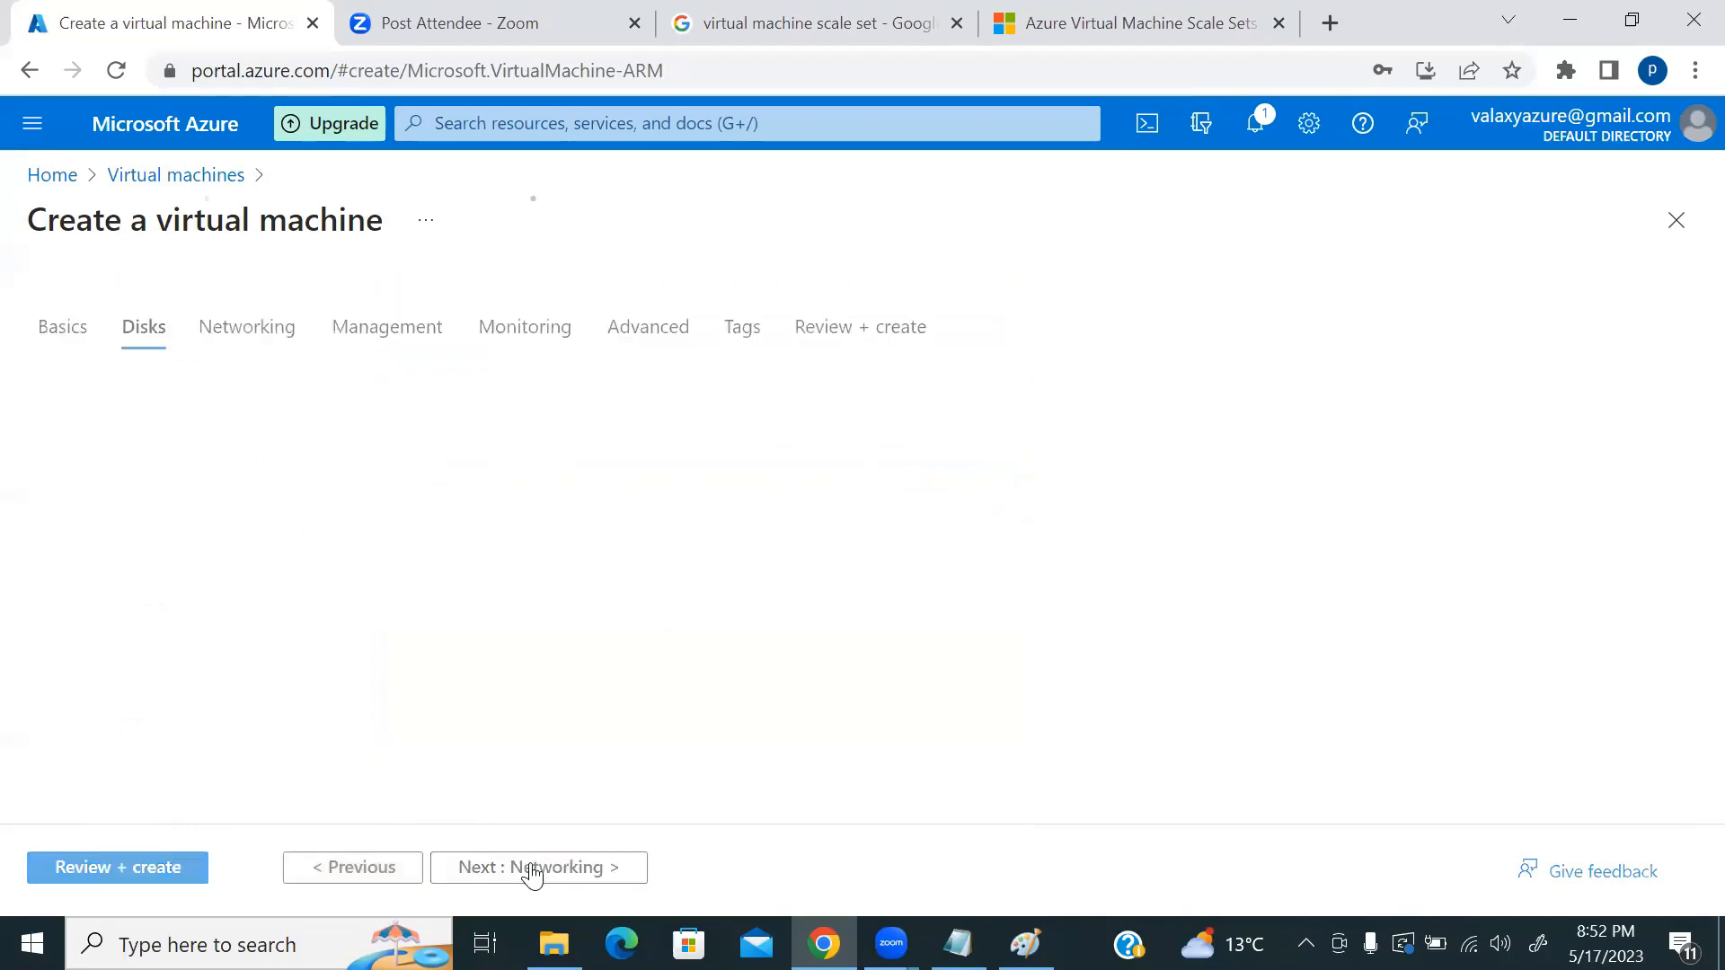
{"action": "scroll", "coordinate": [825, 661], "scroll_direction": "down", "scroll_amount": 5}
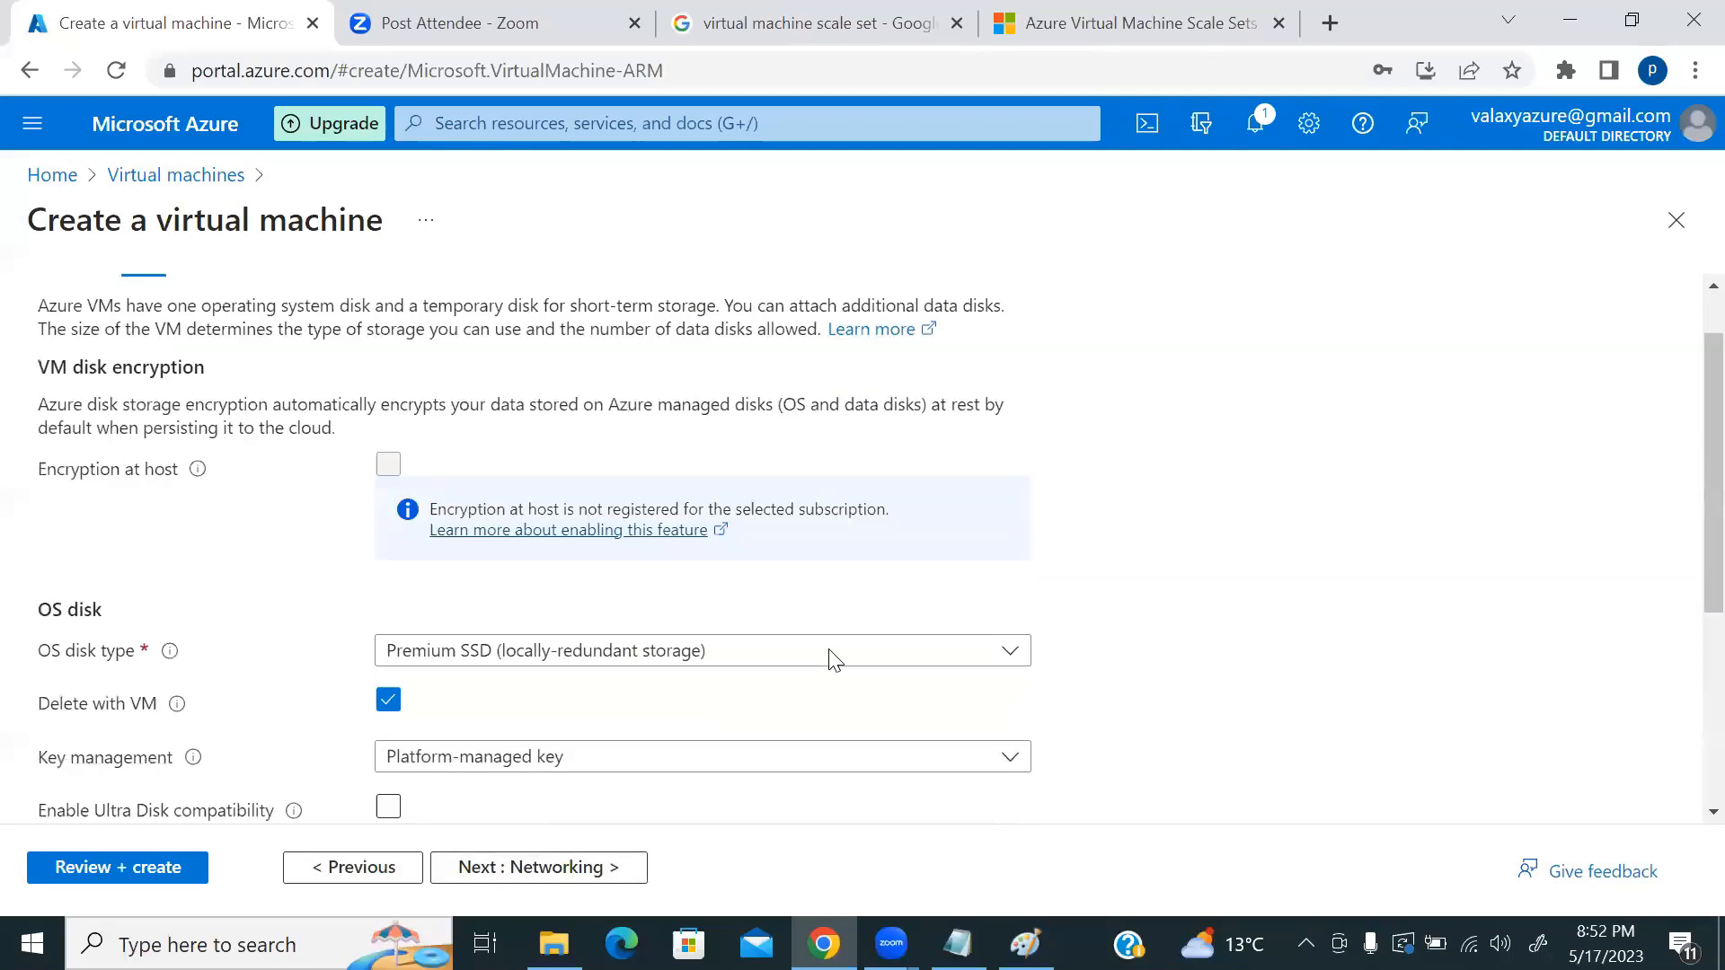
{"action": "scroll", "coordinate": [823, 666], "scroll_direction": "up", "scroll_amount": 6}
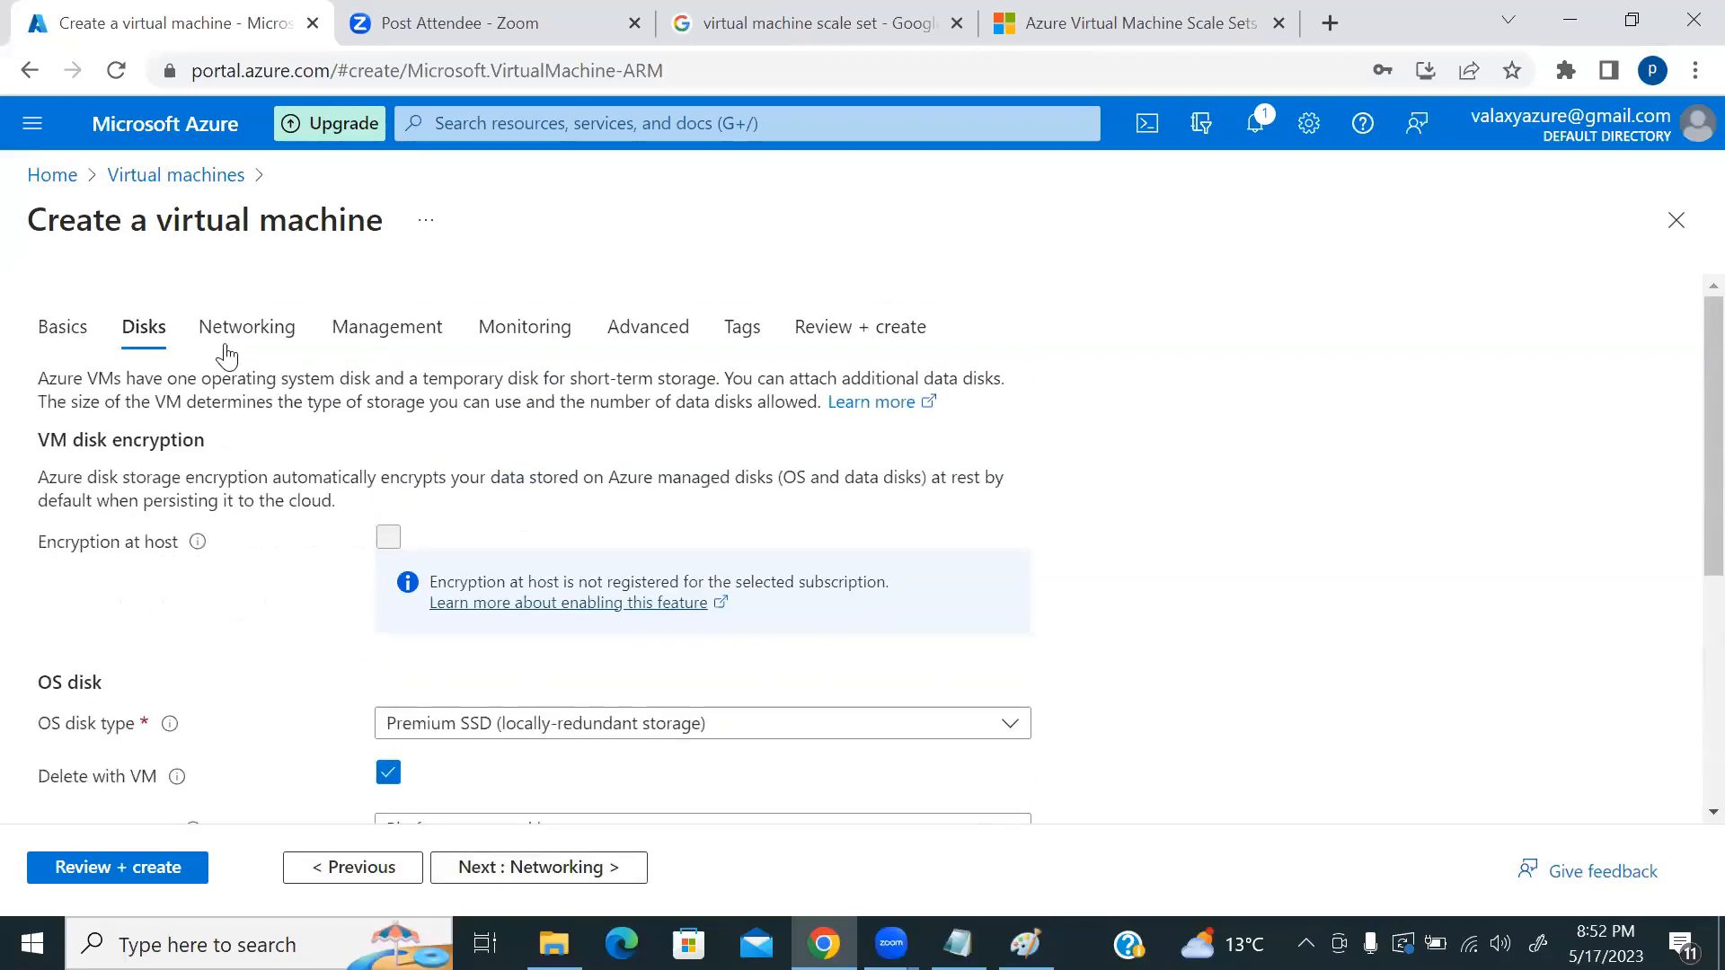
{"action": "left_click", "coordinate": [283, 328]}
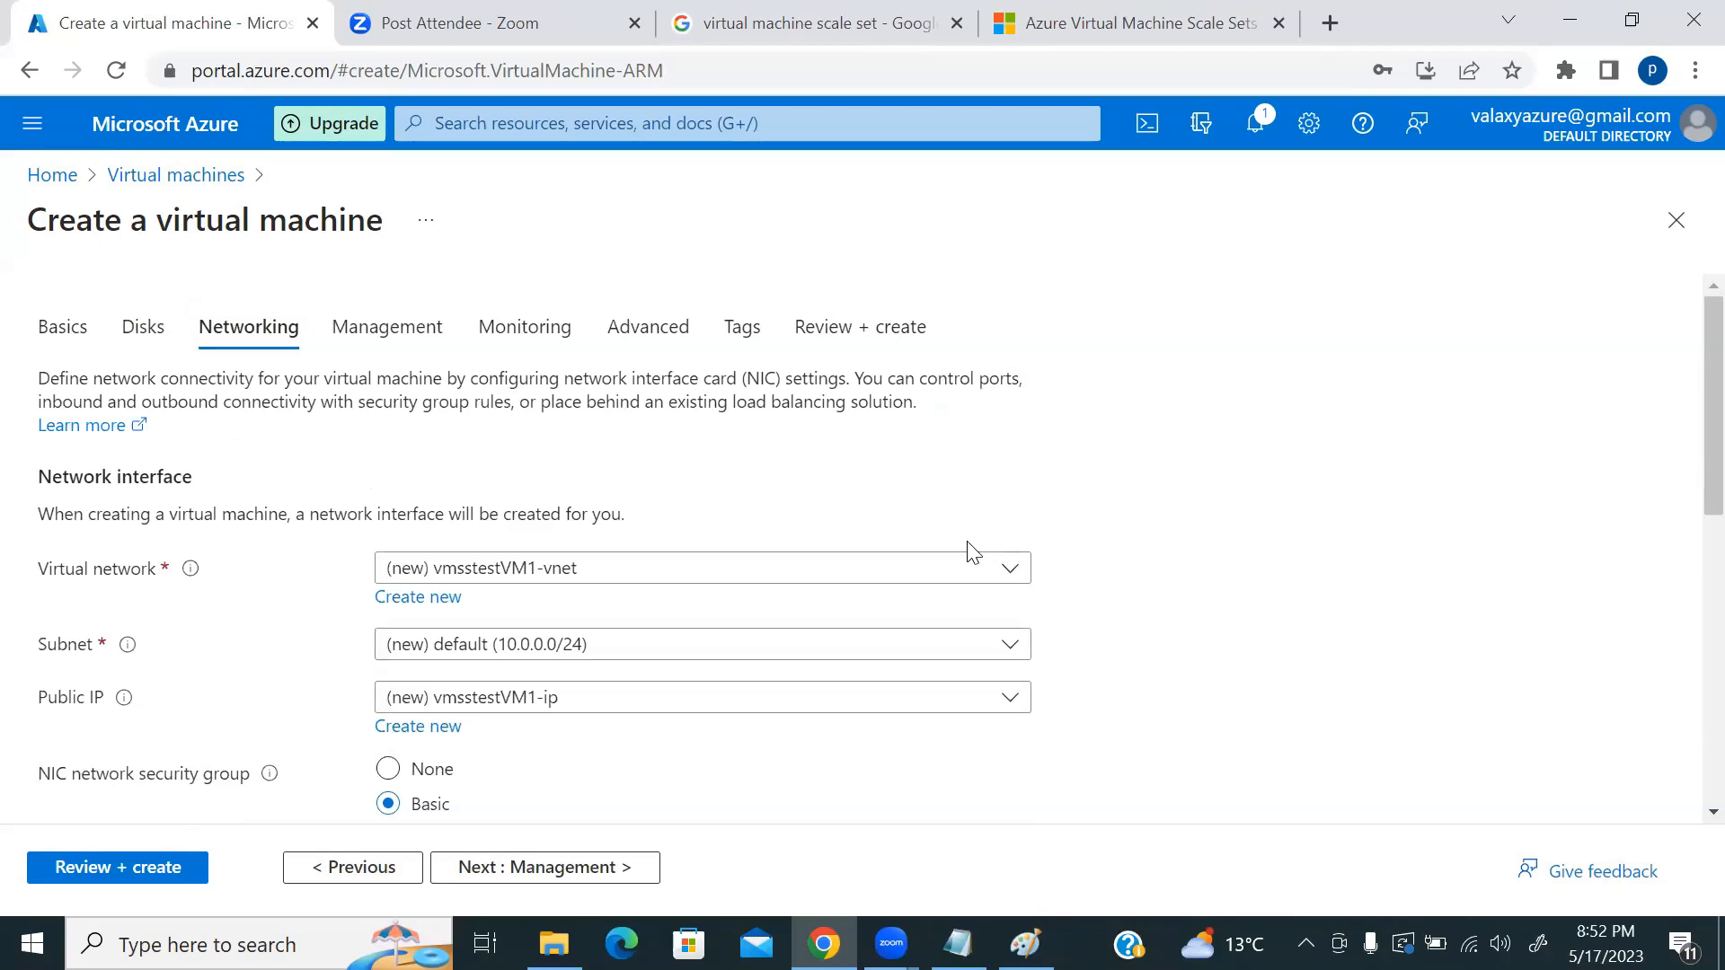
{"action": "scroll", "coordinate": [1105, 540], "scroll_direction": "down", "scroll_amount": 2}
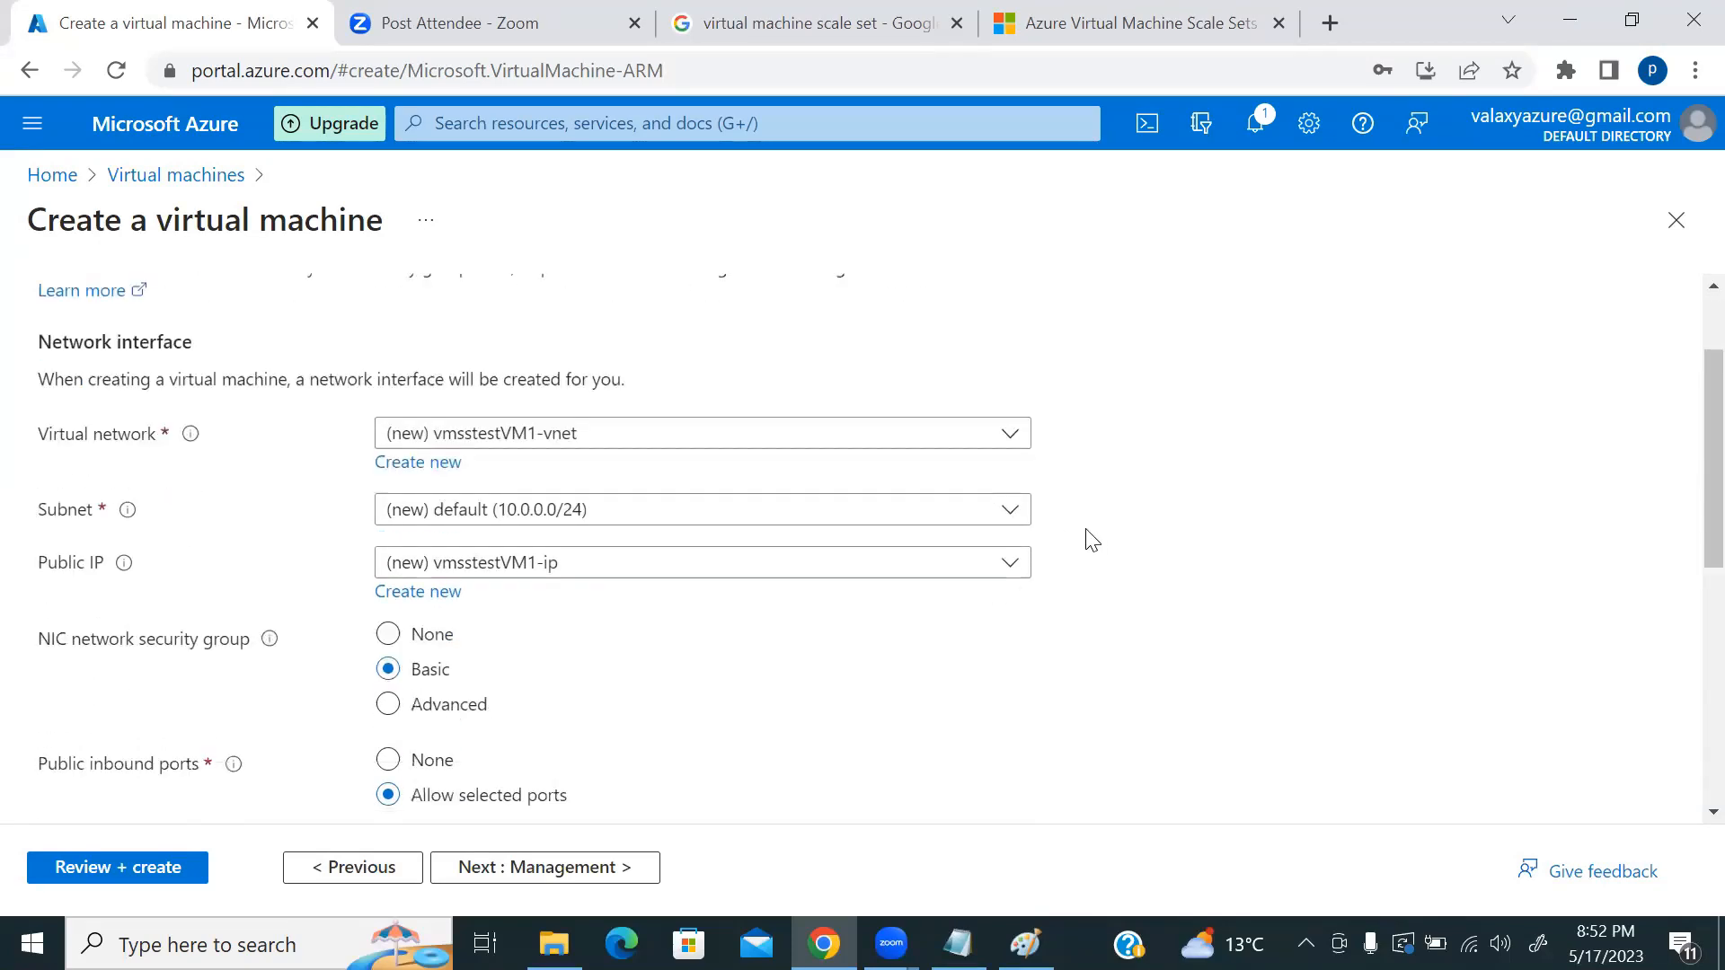
{"action": "scroll", "coordinate": [1069, 543], "scroll_direction": "down", "scroll_amount": 3}
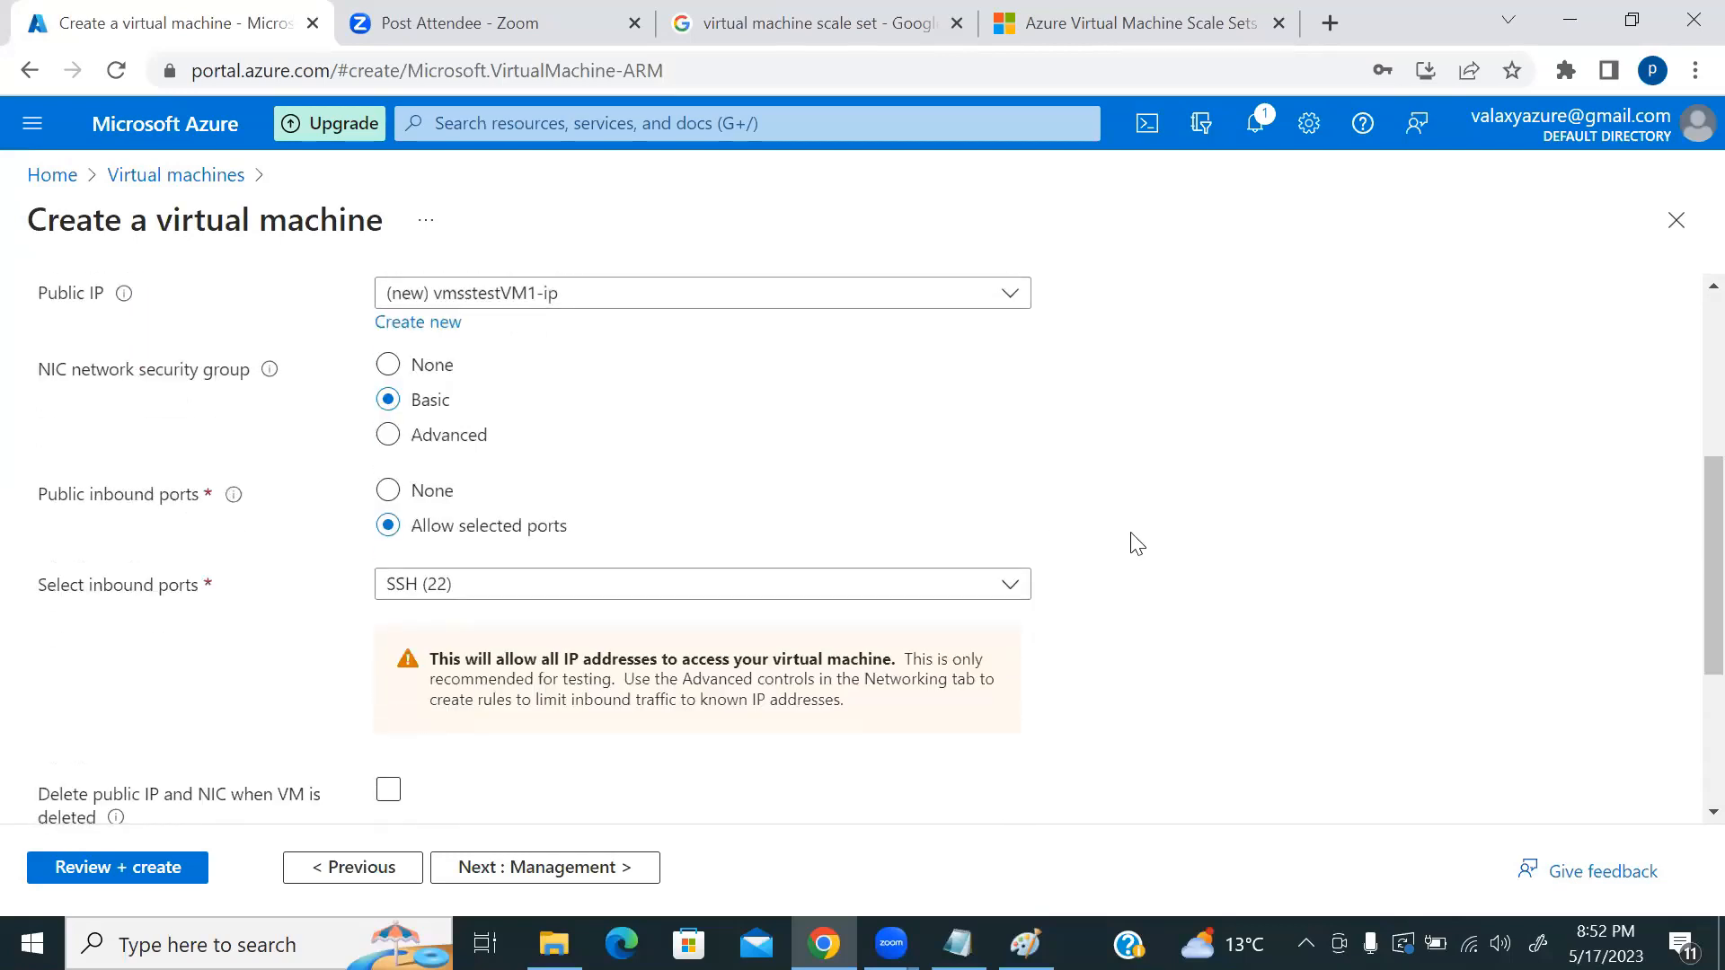
{"action": "scroll", "coordinate": [1154, 550], "scroll_direction": "down", "scroll_amount": 2}
{"action": "scroll", "coordinate": [1159, 554], "scroll_direction": "down", "scroll_amount": 2}
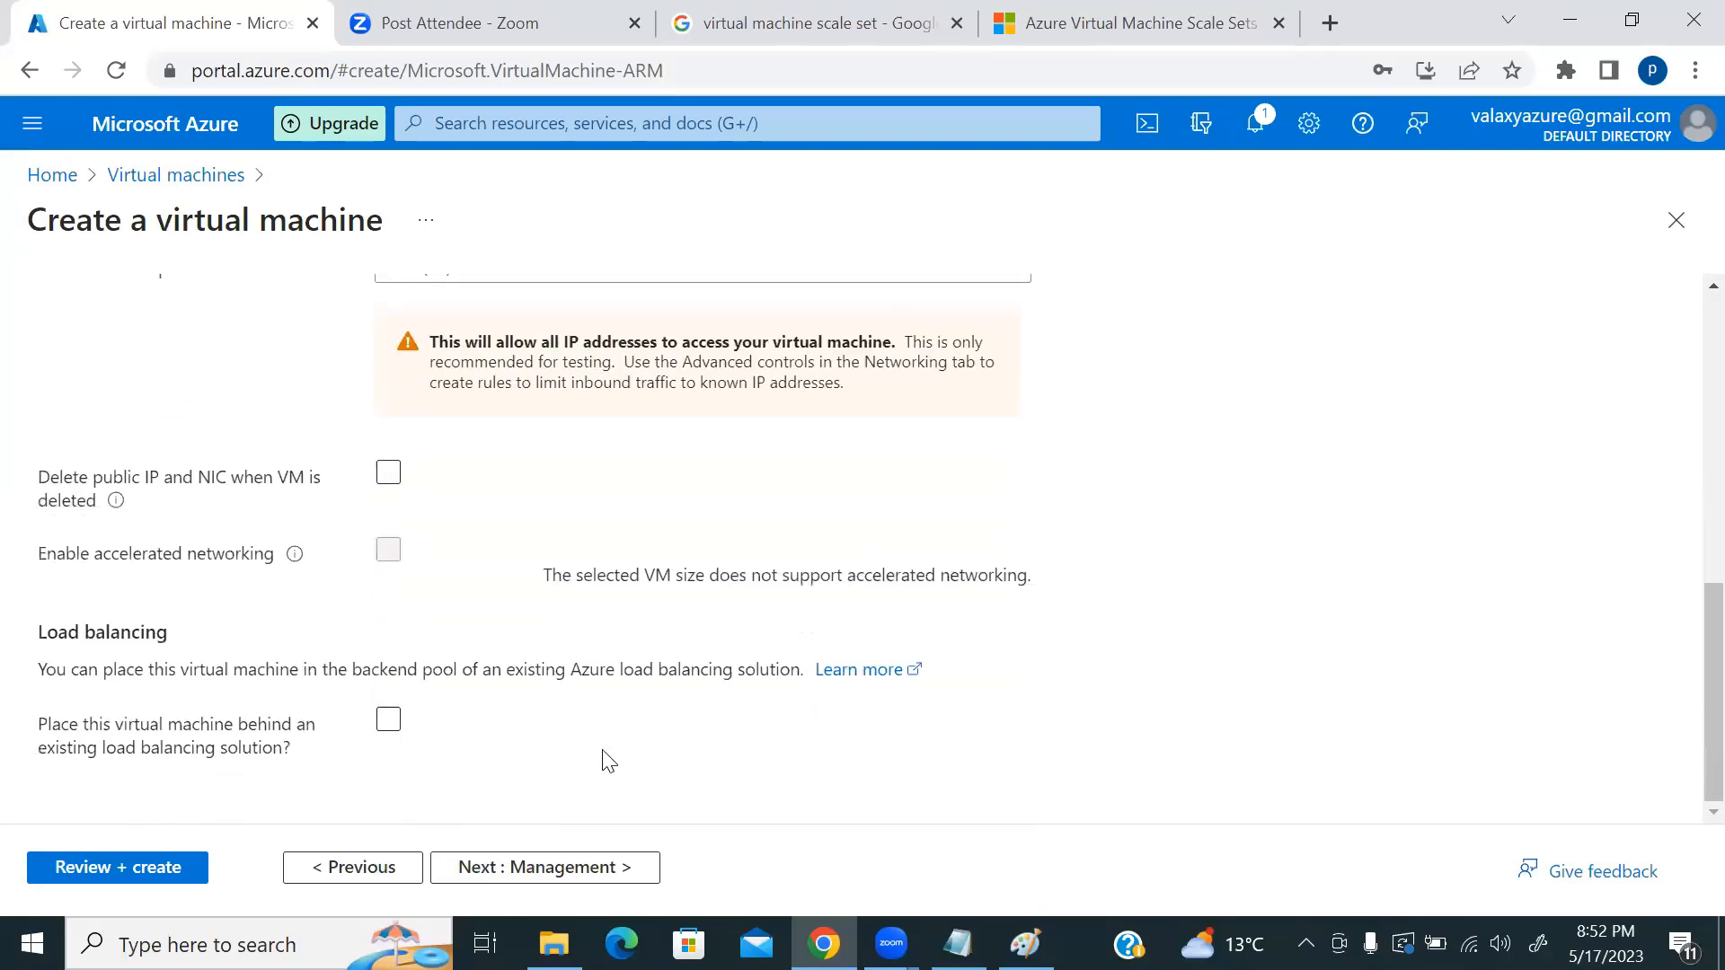
{"action": "left_click", "coordinate": [564, 870]}
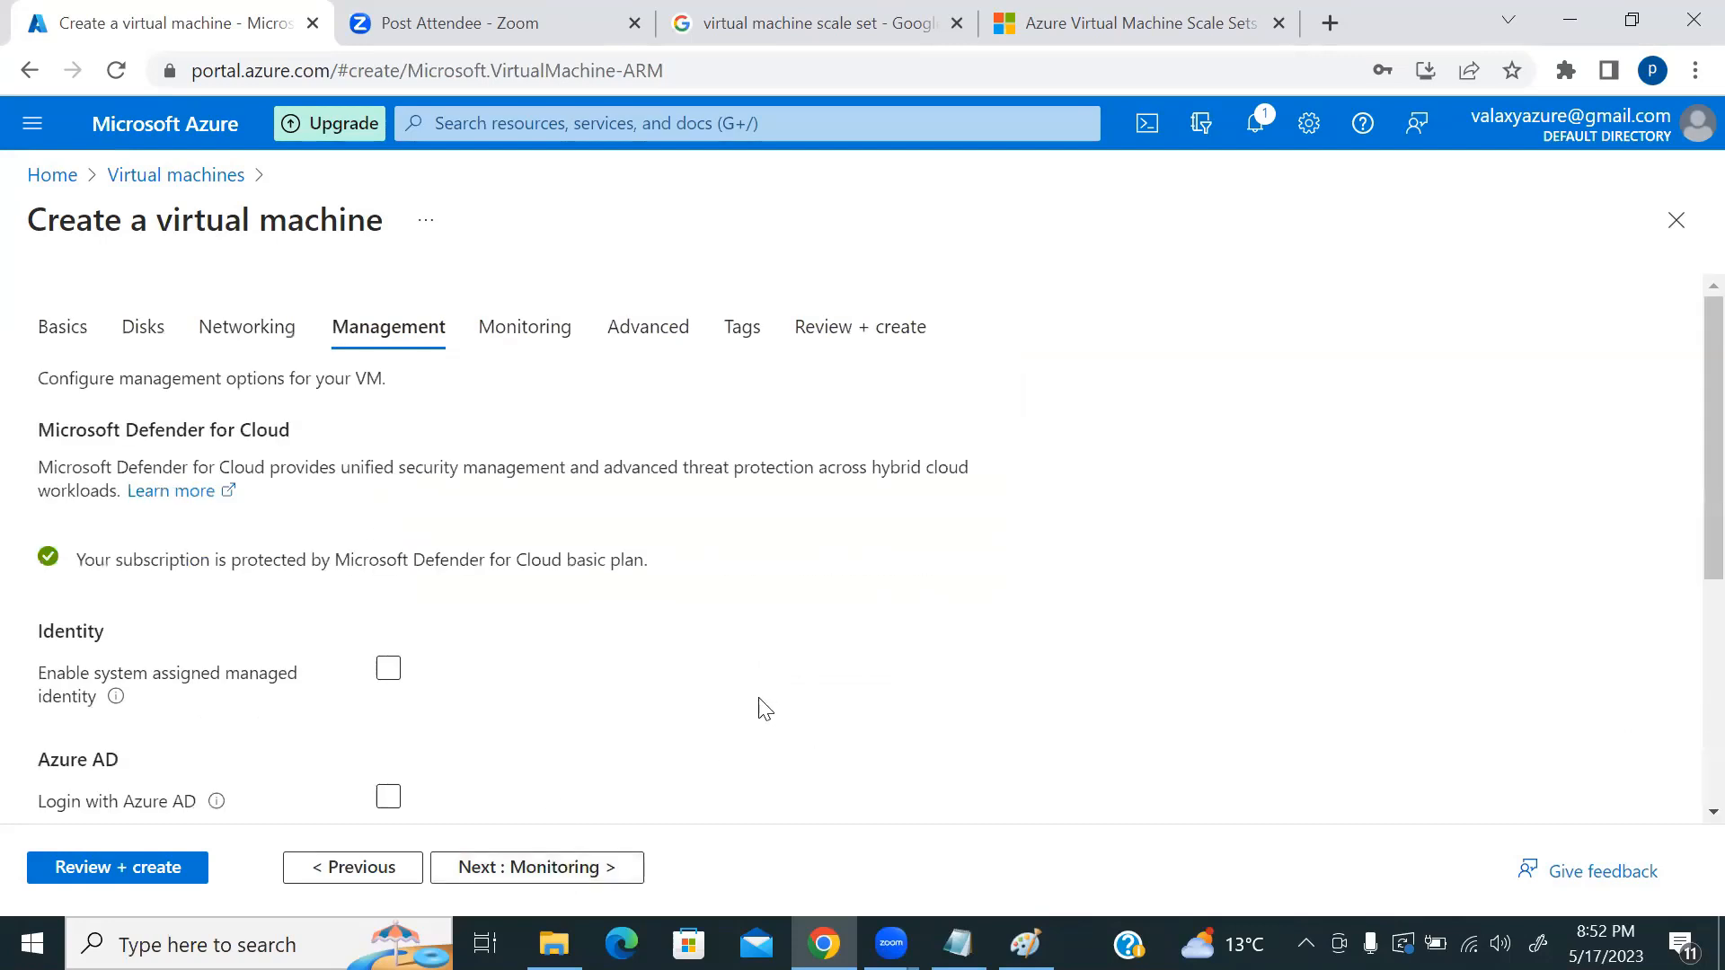
{"action": "left_click", "coordinate": [115, 868]}
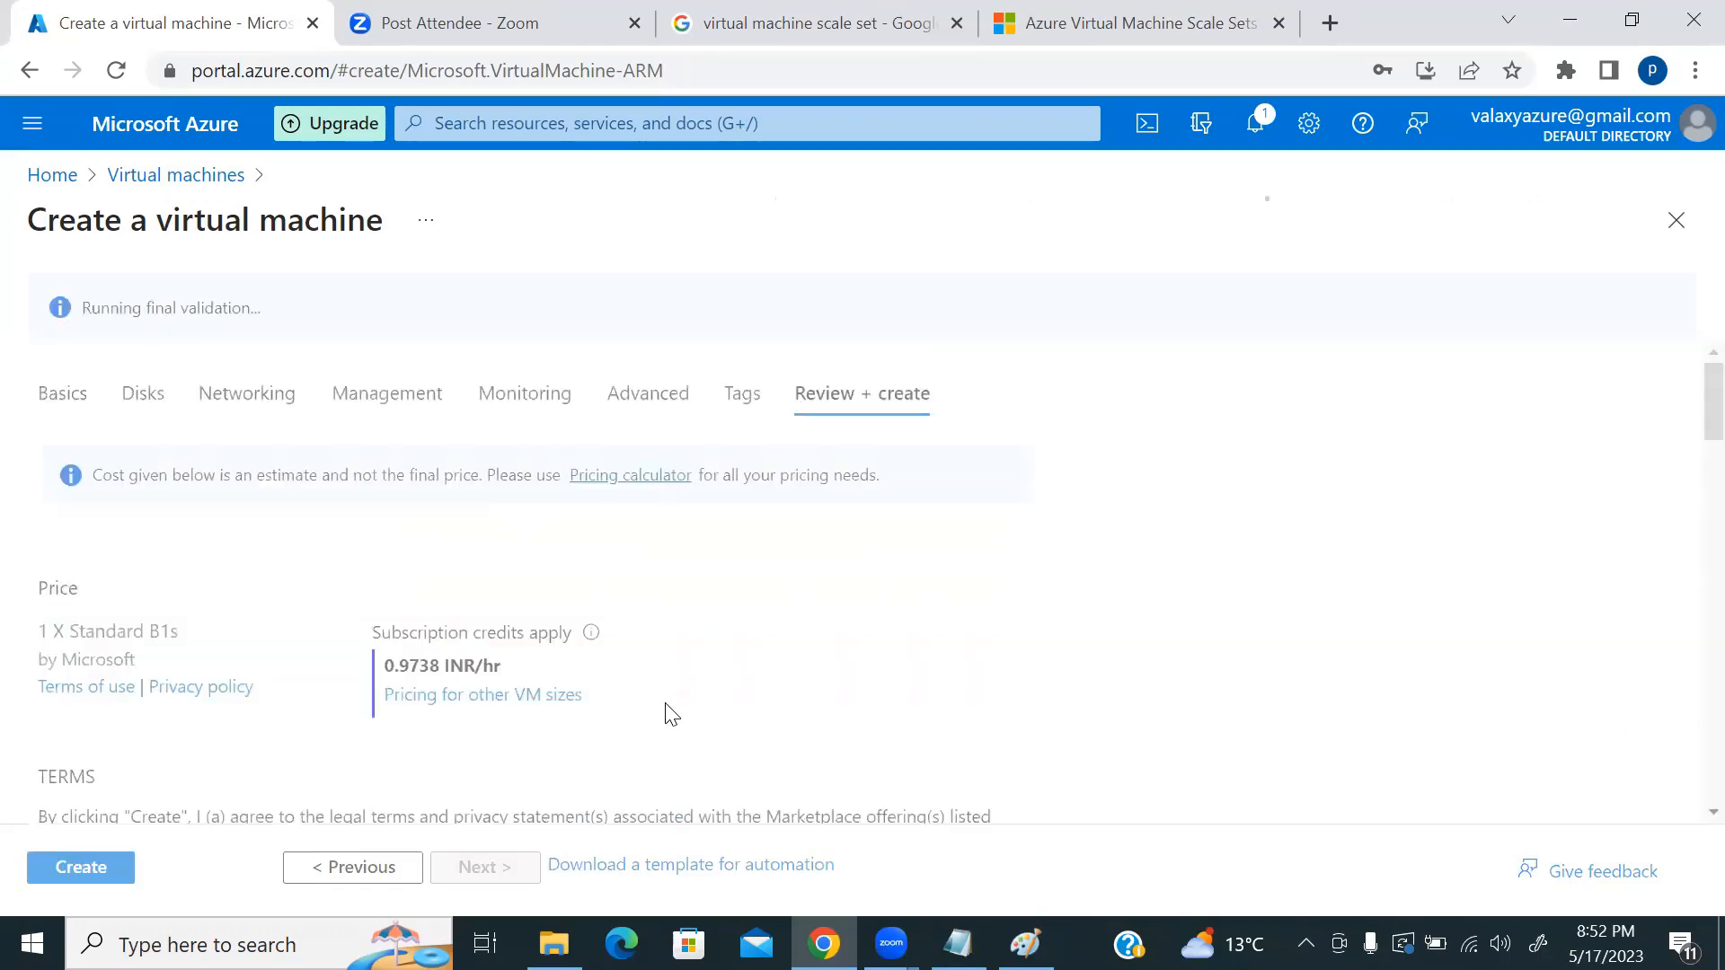
{"action": "left_click", "coordinate": [1025, 945]}
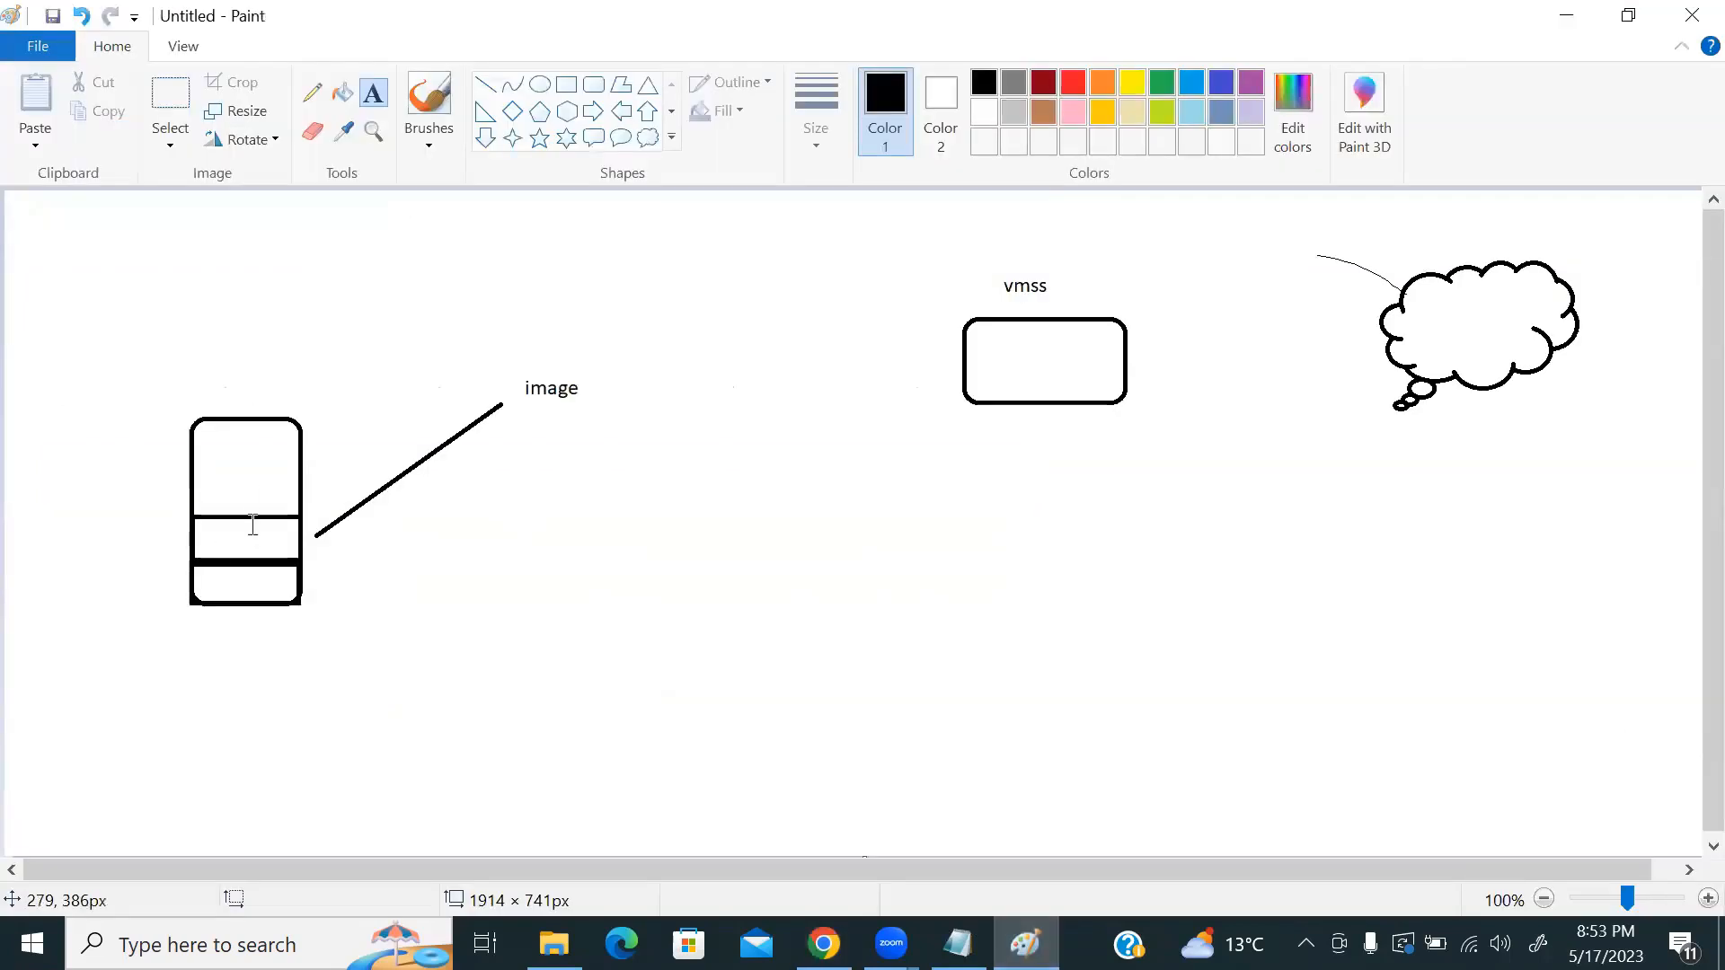
Step: Label the tall box's middle band 'nginx'
{"action": "left_click", "coordinate": [219, 537]}
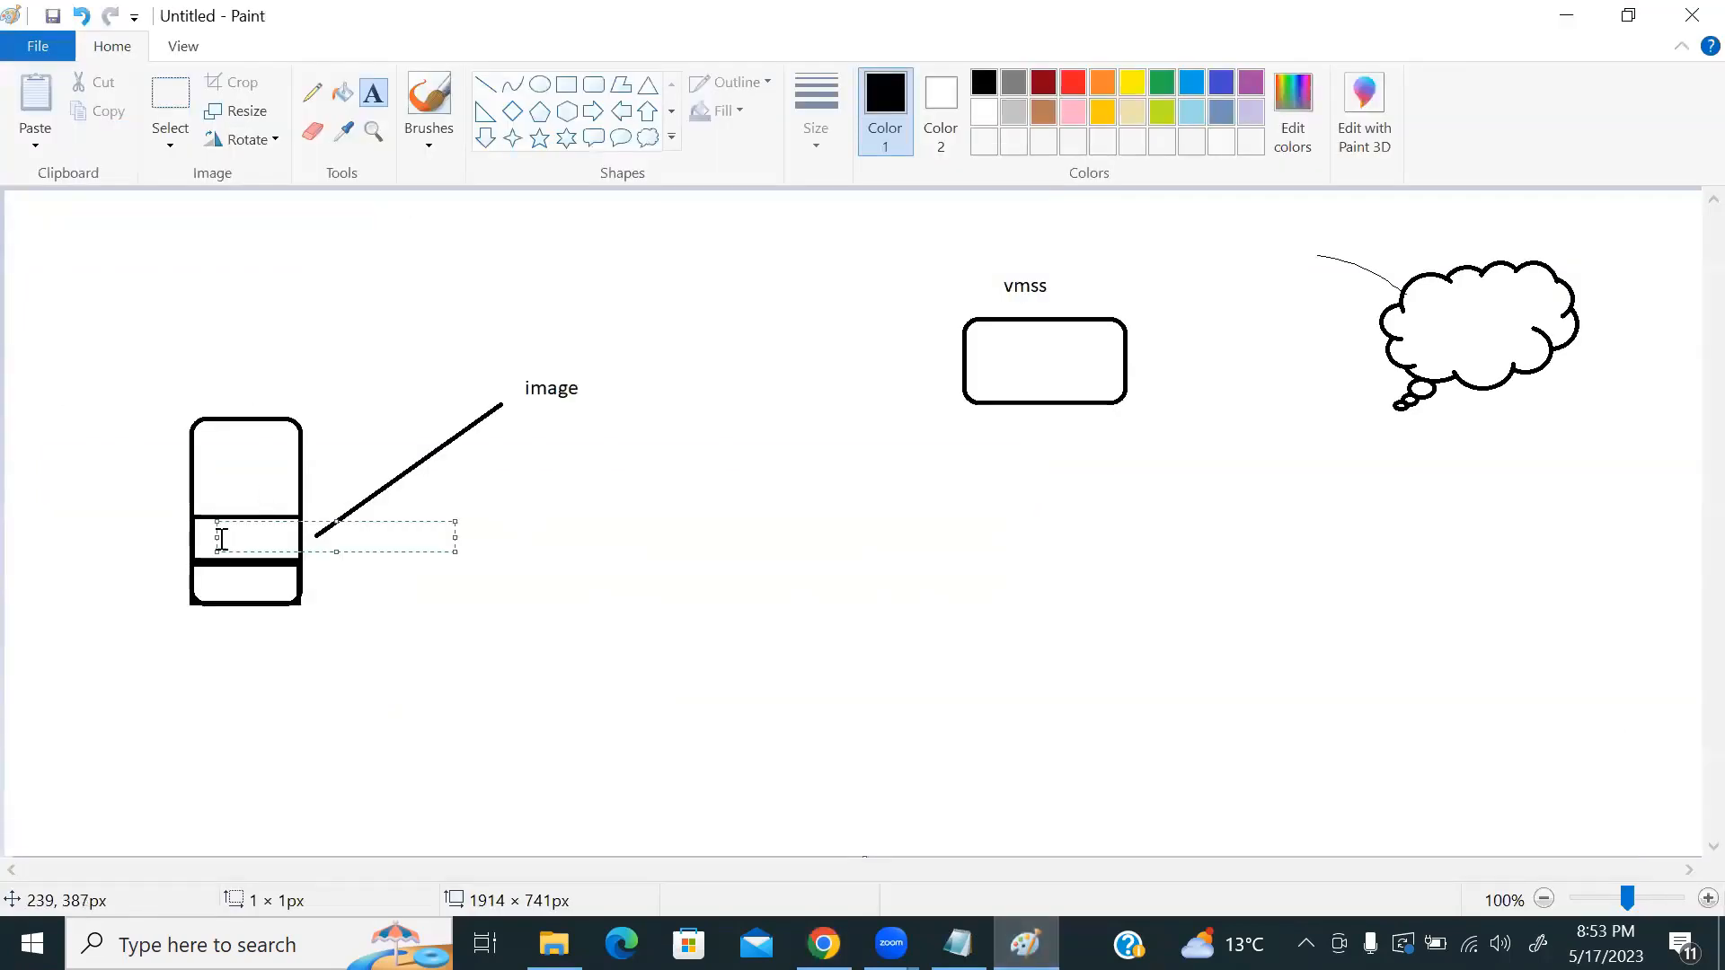
{"action": "type", "text": "nginx"}
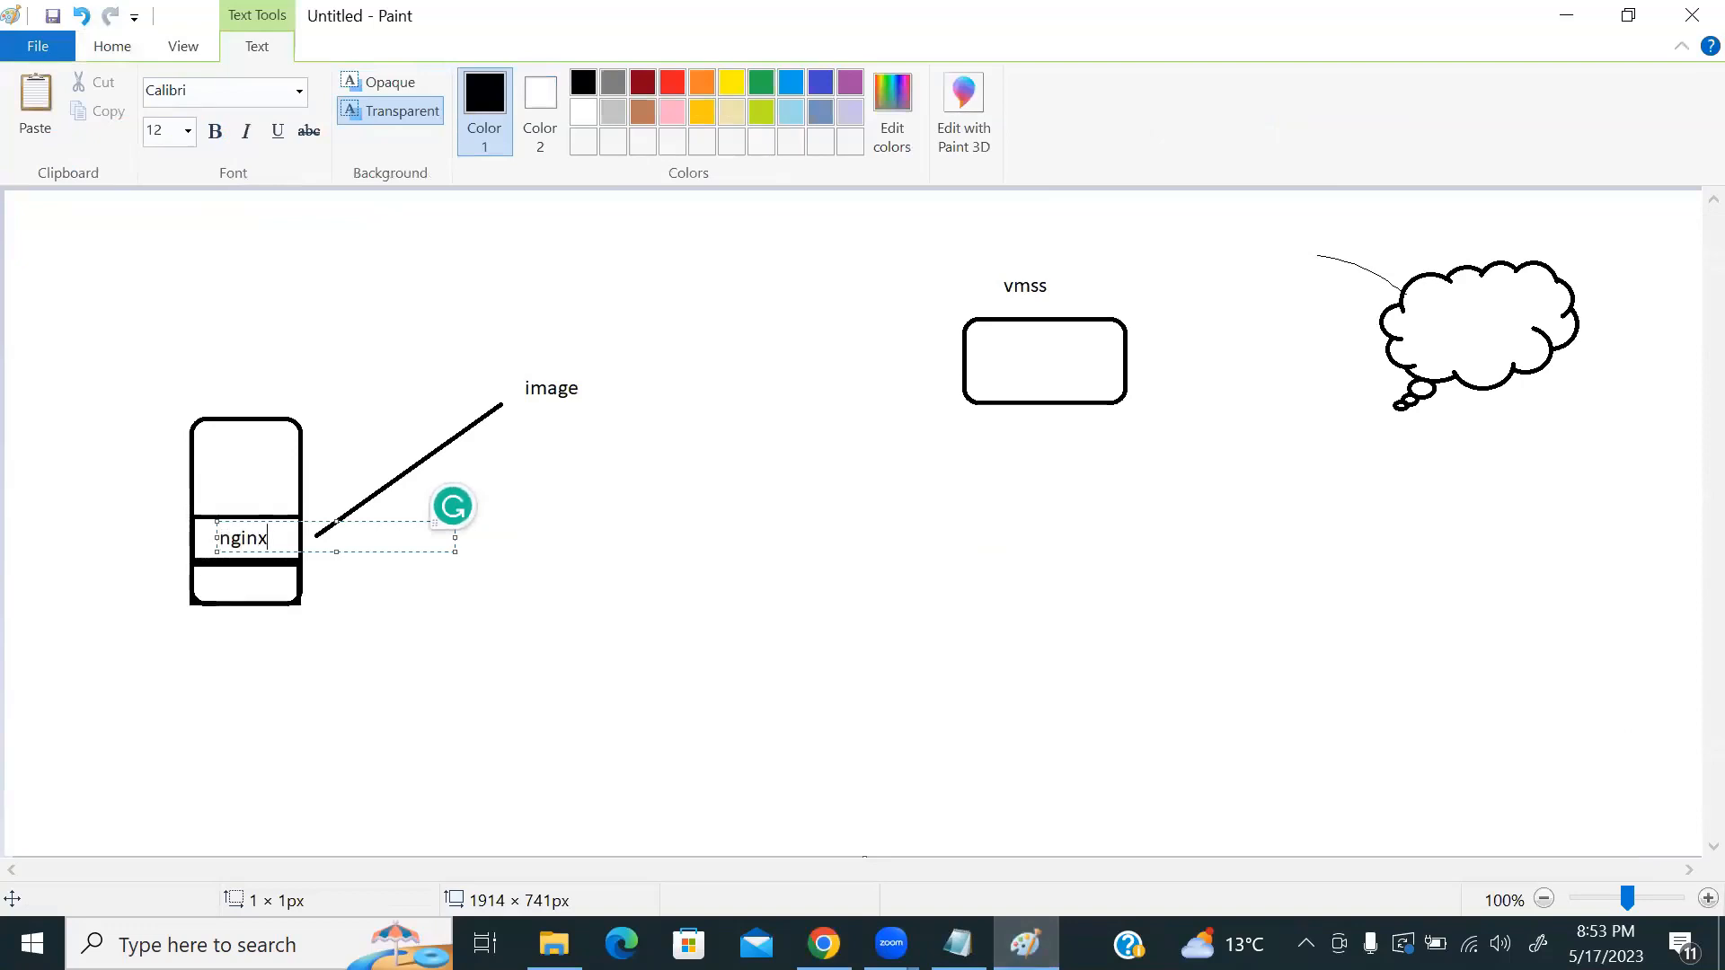
{"action": "left_click", "coordinate": [233, 409]}
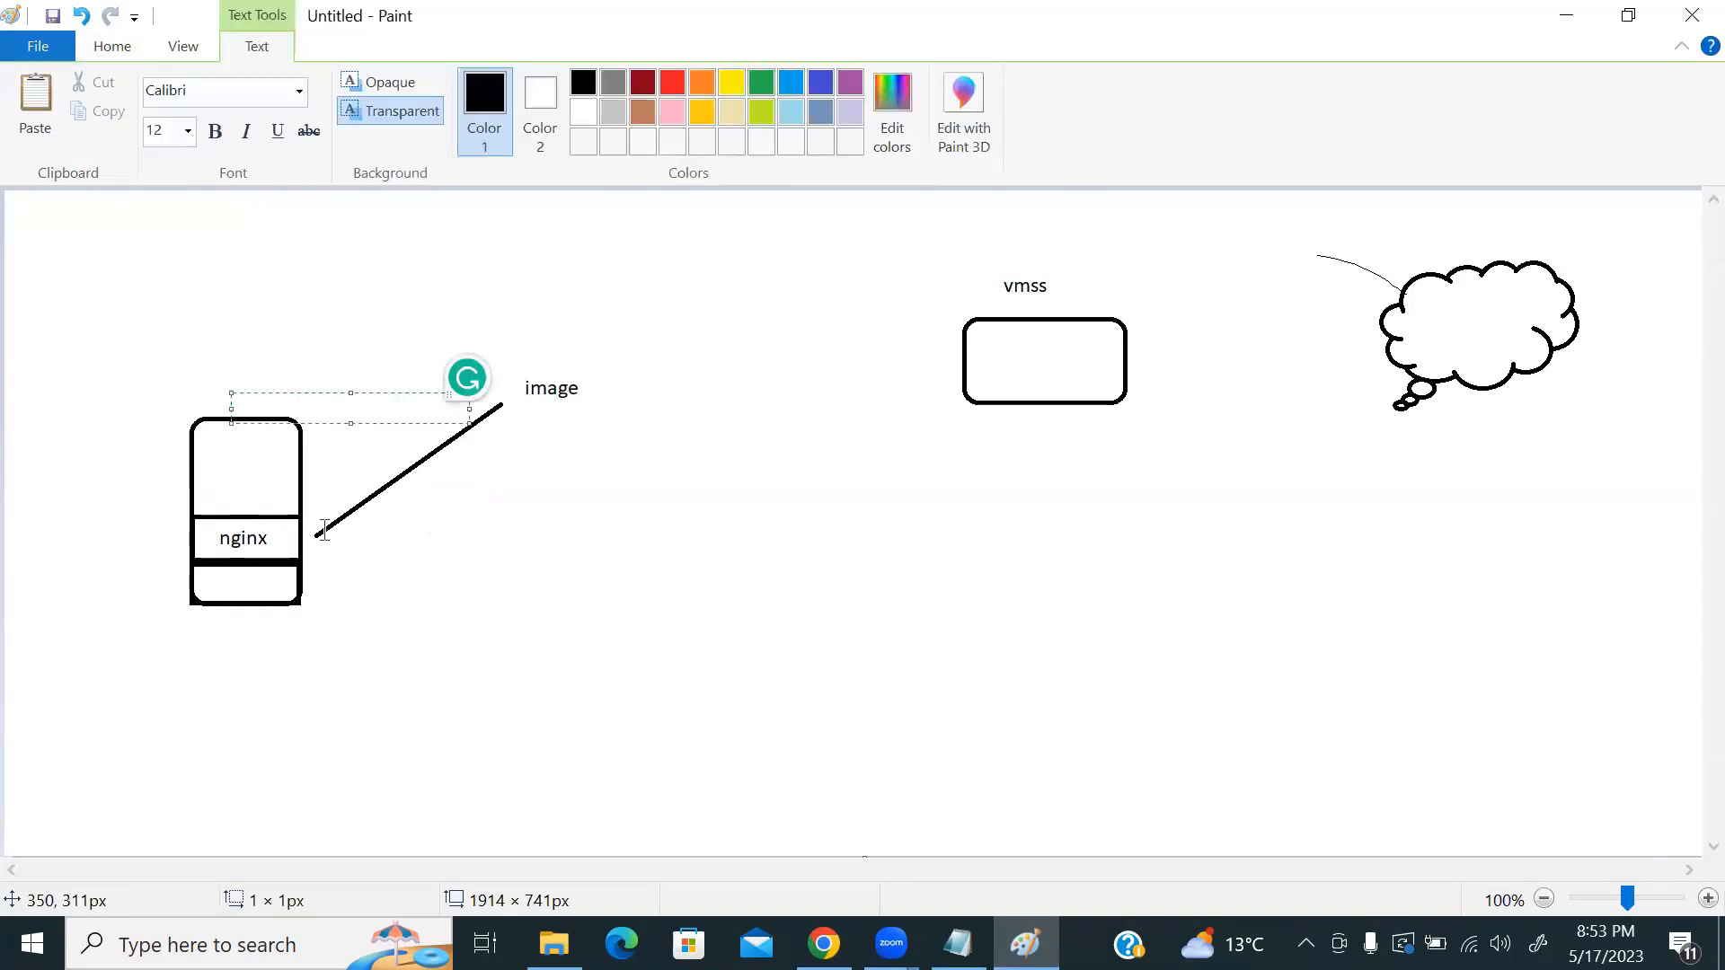
{"action": "left_click", "coordinate": [827, 377]}
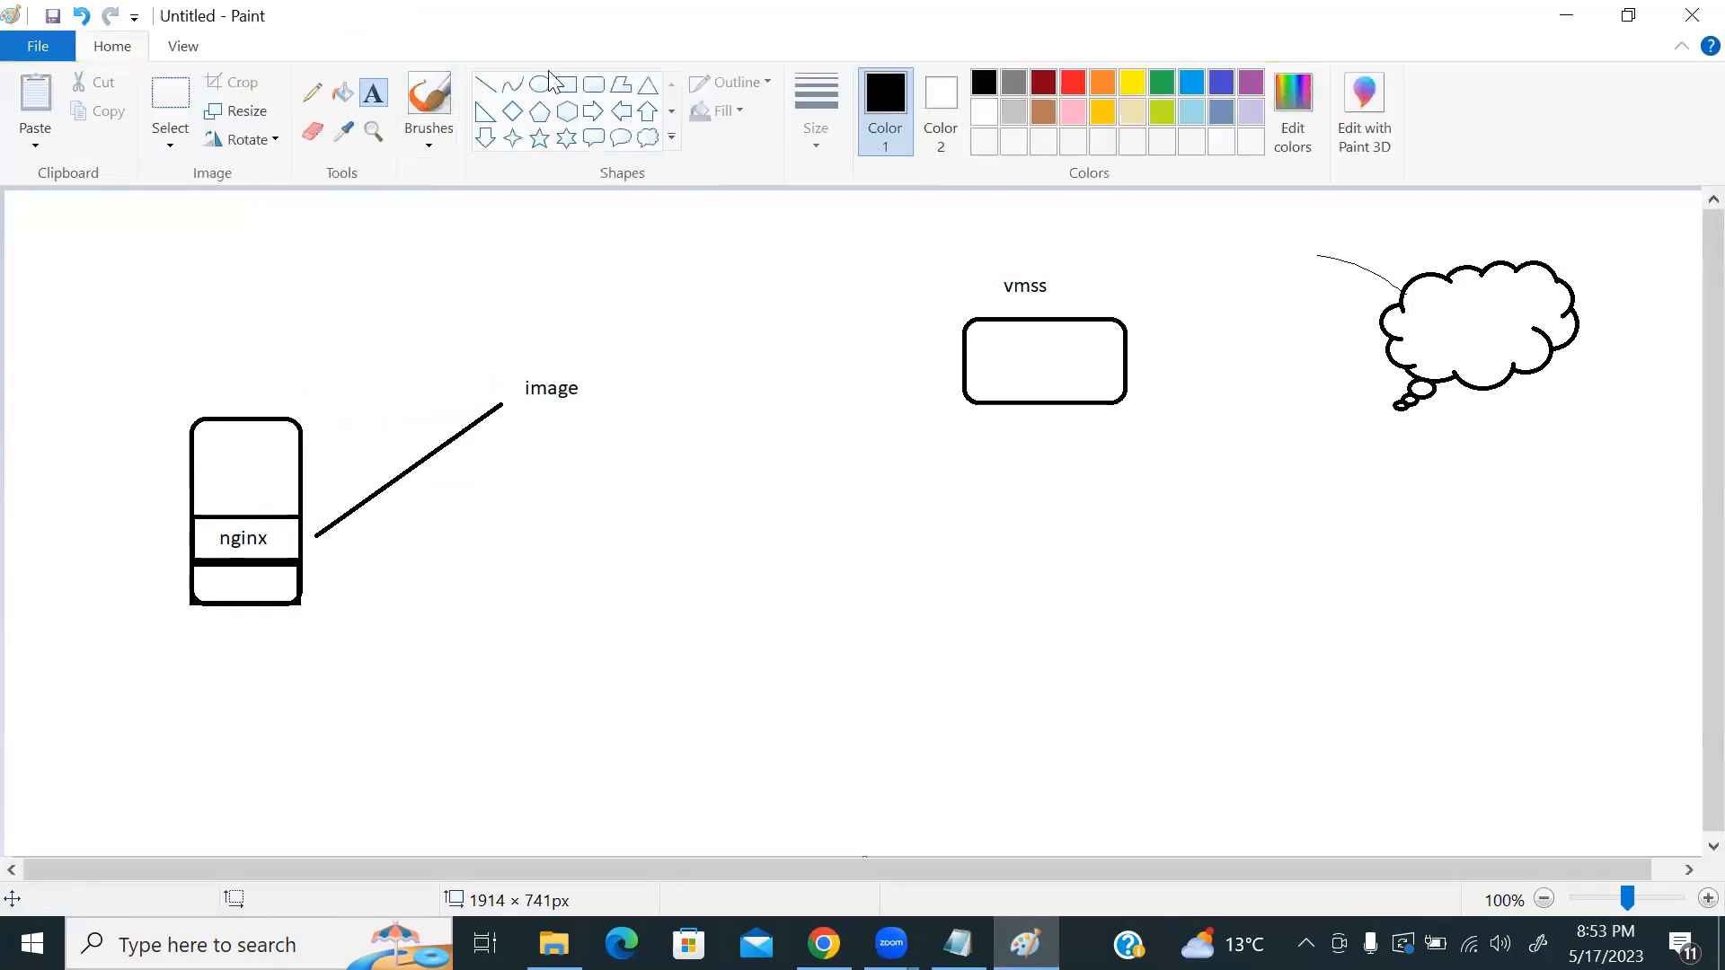
Step: Draw rounded boxes beneath and around the vmss group, plus a small one below 'image'
{"action": "left_click", "coordinate": [595, 85]}
{"action": "mouse_move", "coordinate": [1009, 440]}
{"action": "left_mouse_down"}
{"action": "mouse_move", "coordinate": [1078, 483]}
{"action": "mouse_move", "coordinate": [1169, 484]}
{"action": "left_mouse_up"}
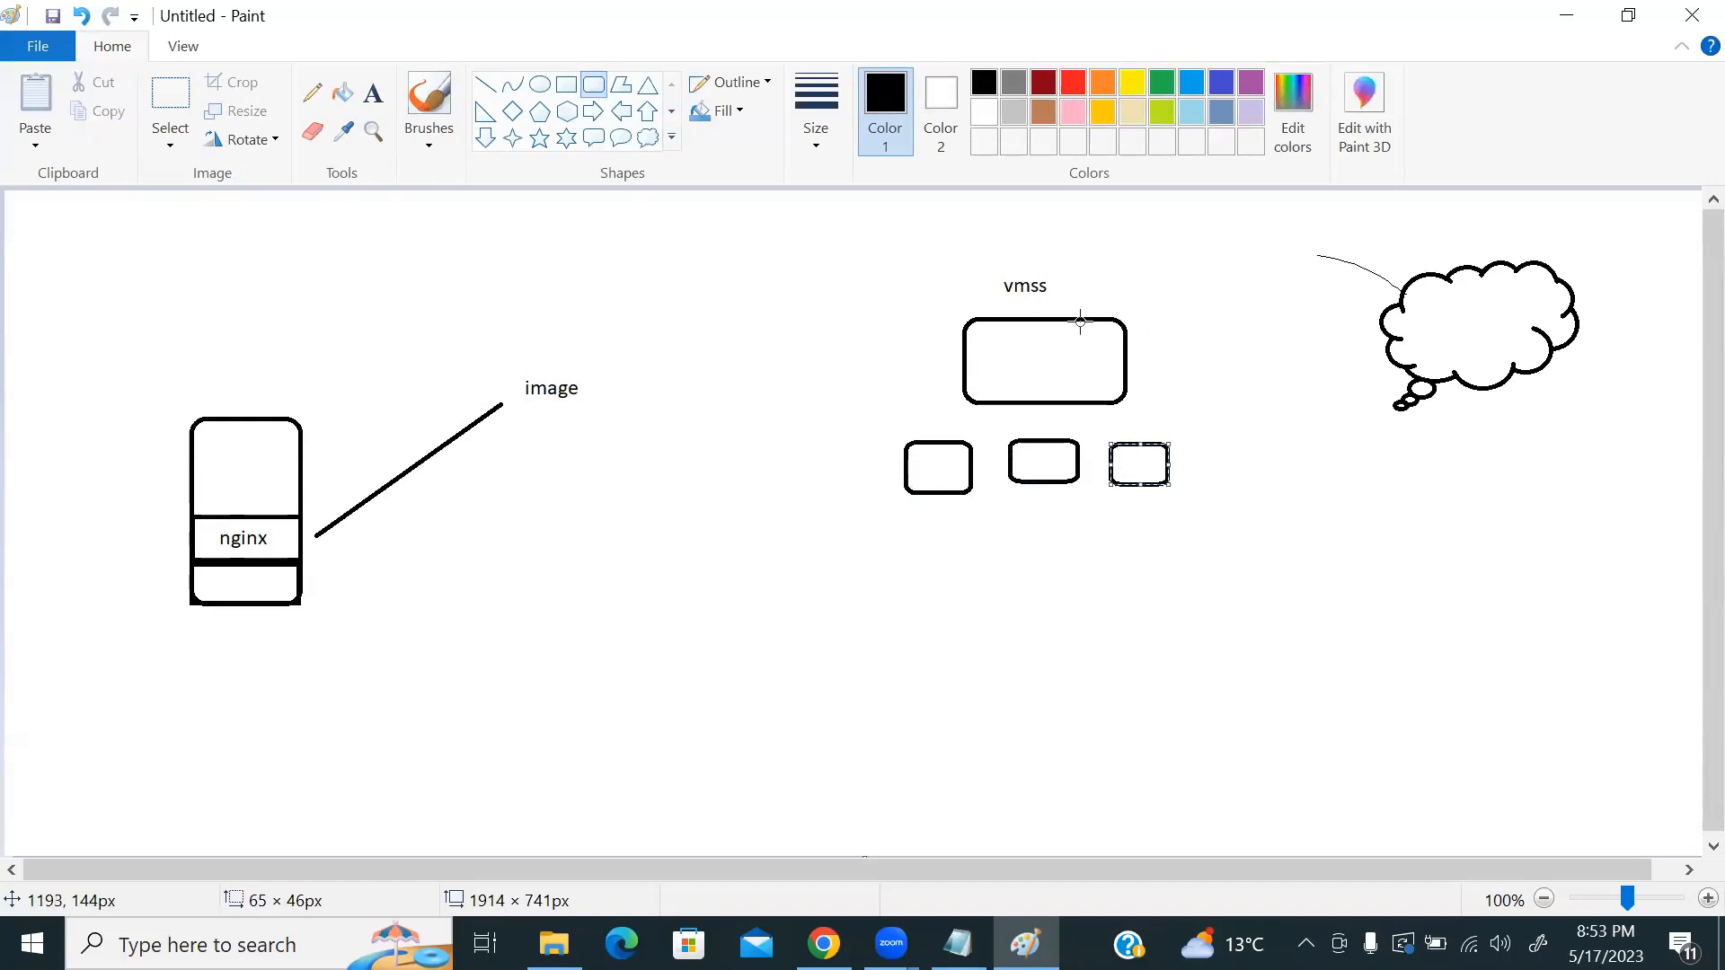
{"action": "left_click_drag", "start_coordinate": [855, 274], "coordinate": [1281, 558]}
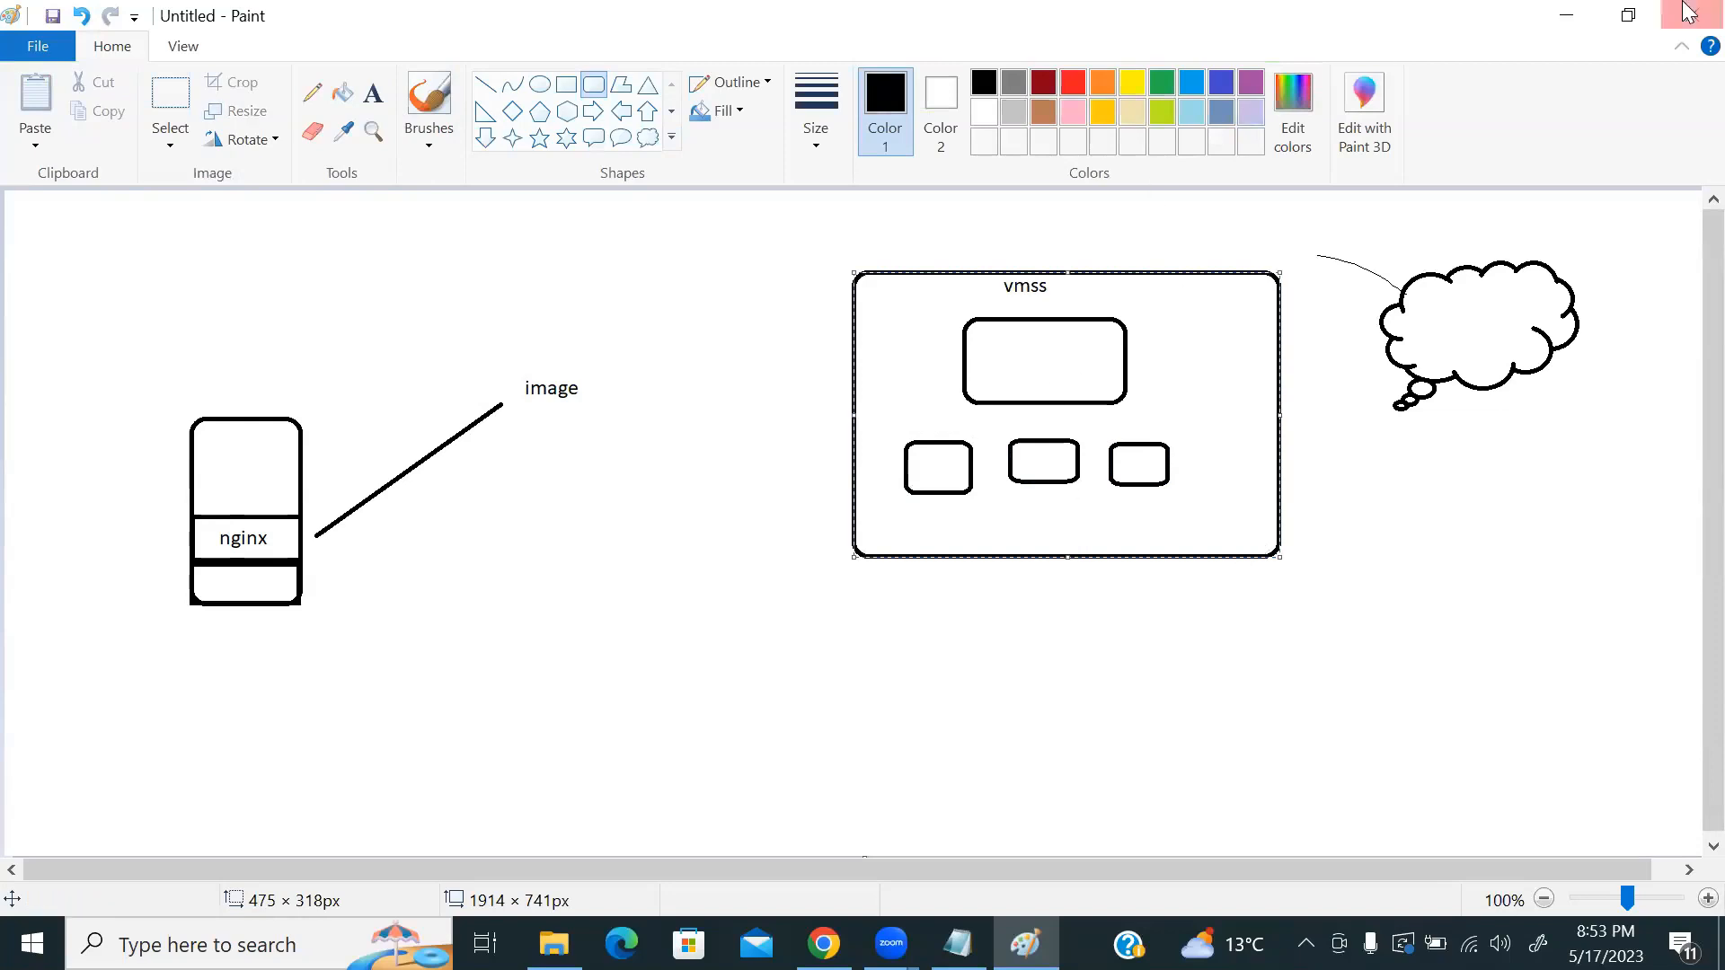
{"action": "left_click_drag", "start_coordinate": [487, 624], "coordinate": [612, 705]}
{"action": "left_click", "coordinate": [619, 708]}
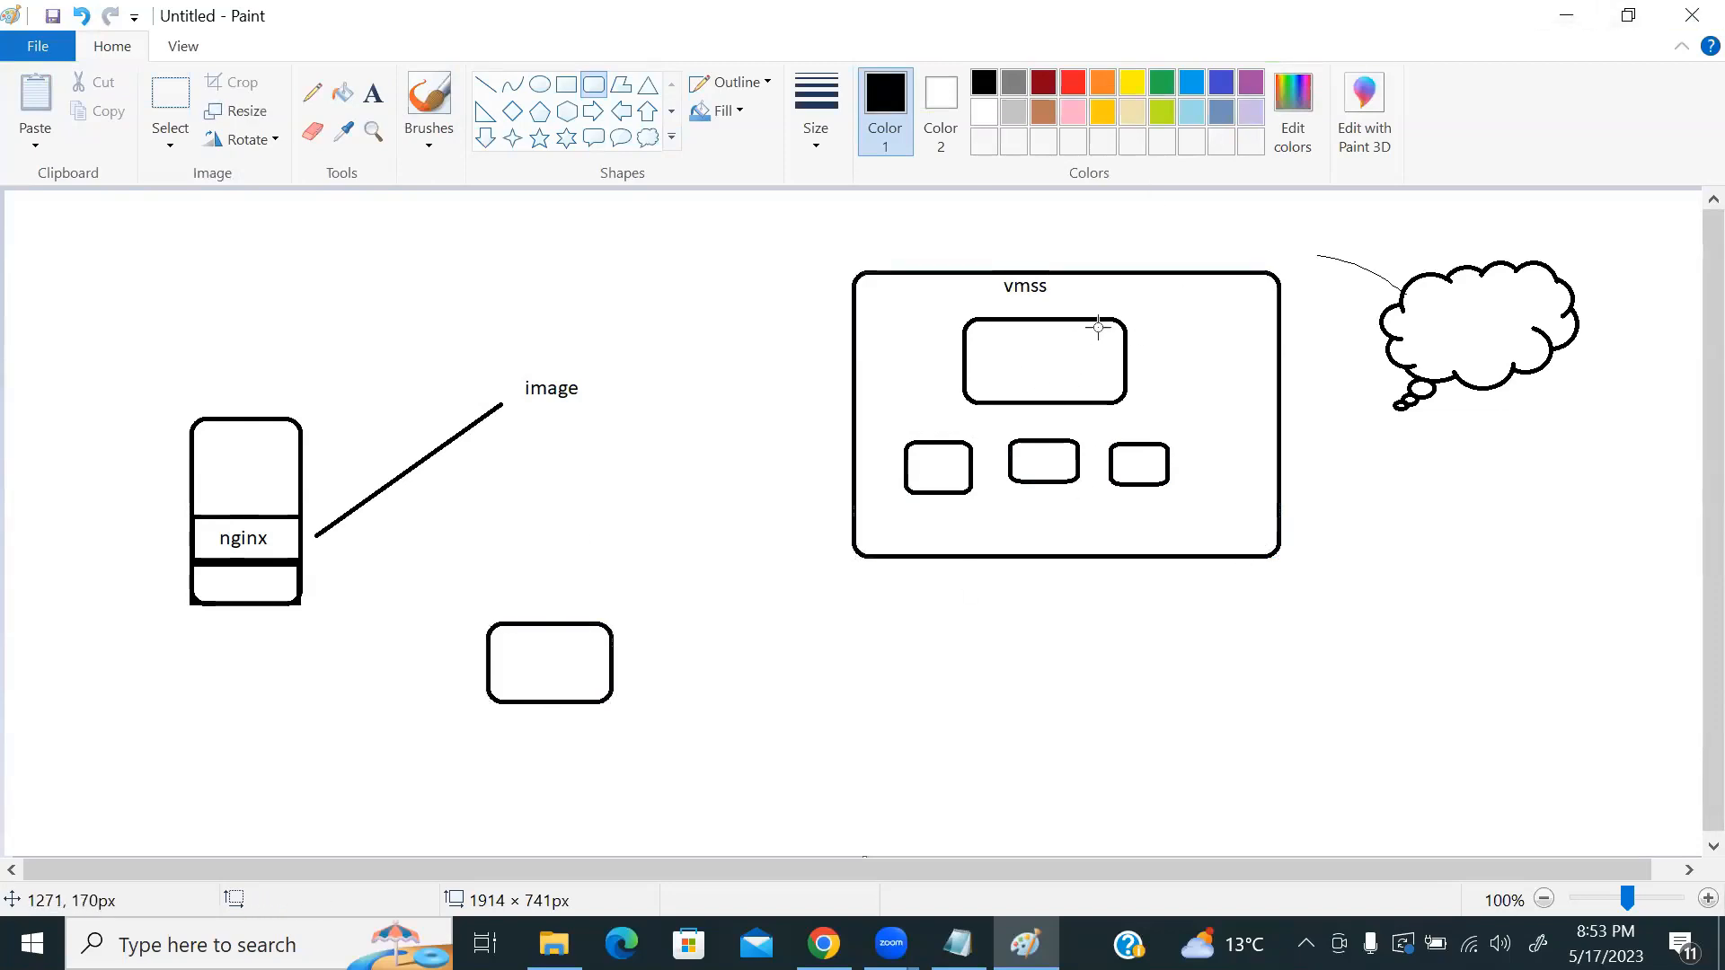
Step: Connect the small box to the vmss box with a line, then return to the browser
{"action": "left_click", "coordinate": [485, 84]}
{"action": "left_click_drag", "start_coordinate": [634, 681], "coordinate": [941, 528]}
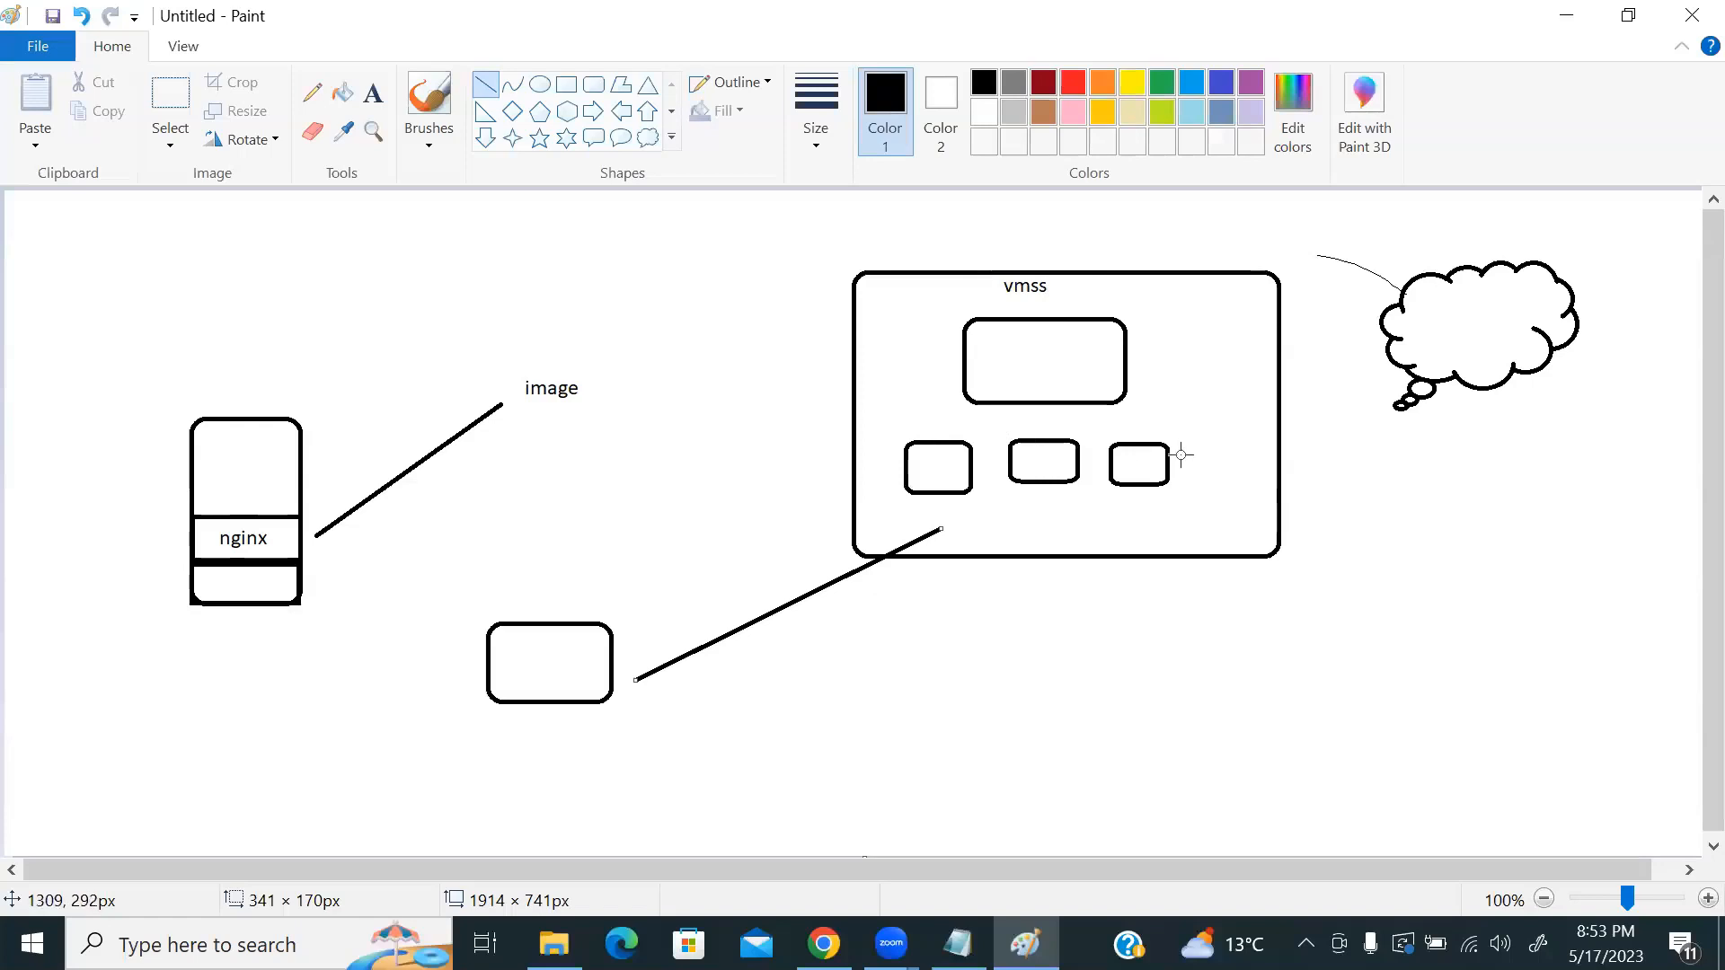
{"action": "key", "text": "alt+Tab"}
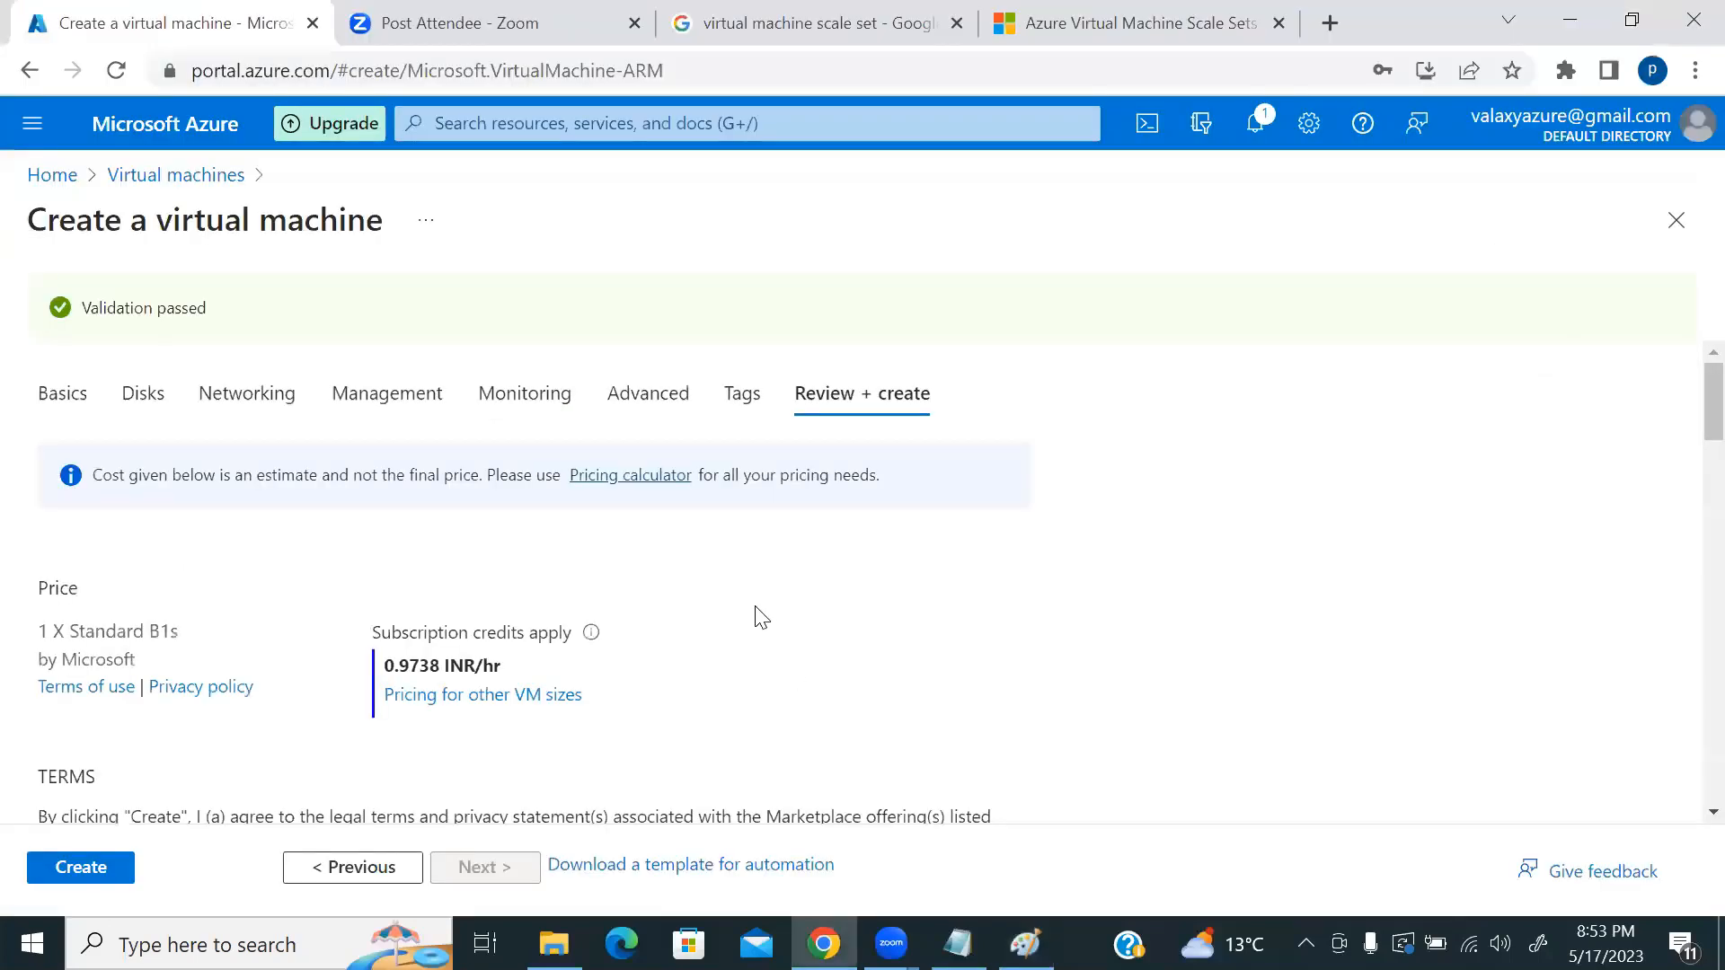
Step: Submit vmsstestVM1 for creation and go back to Azure Home
{"action": "scroll", "coordinate": [758, 616], "scroll_direction": "down", "scroll_amount": 5}
{"action": "left_click", "coordinate": [75, 870]}
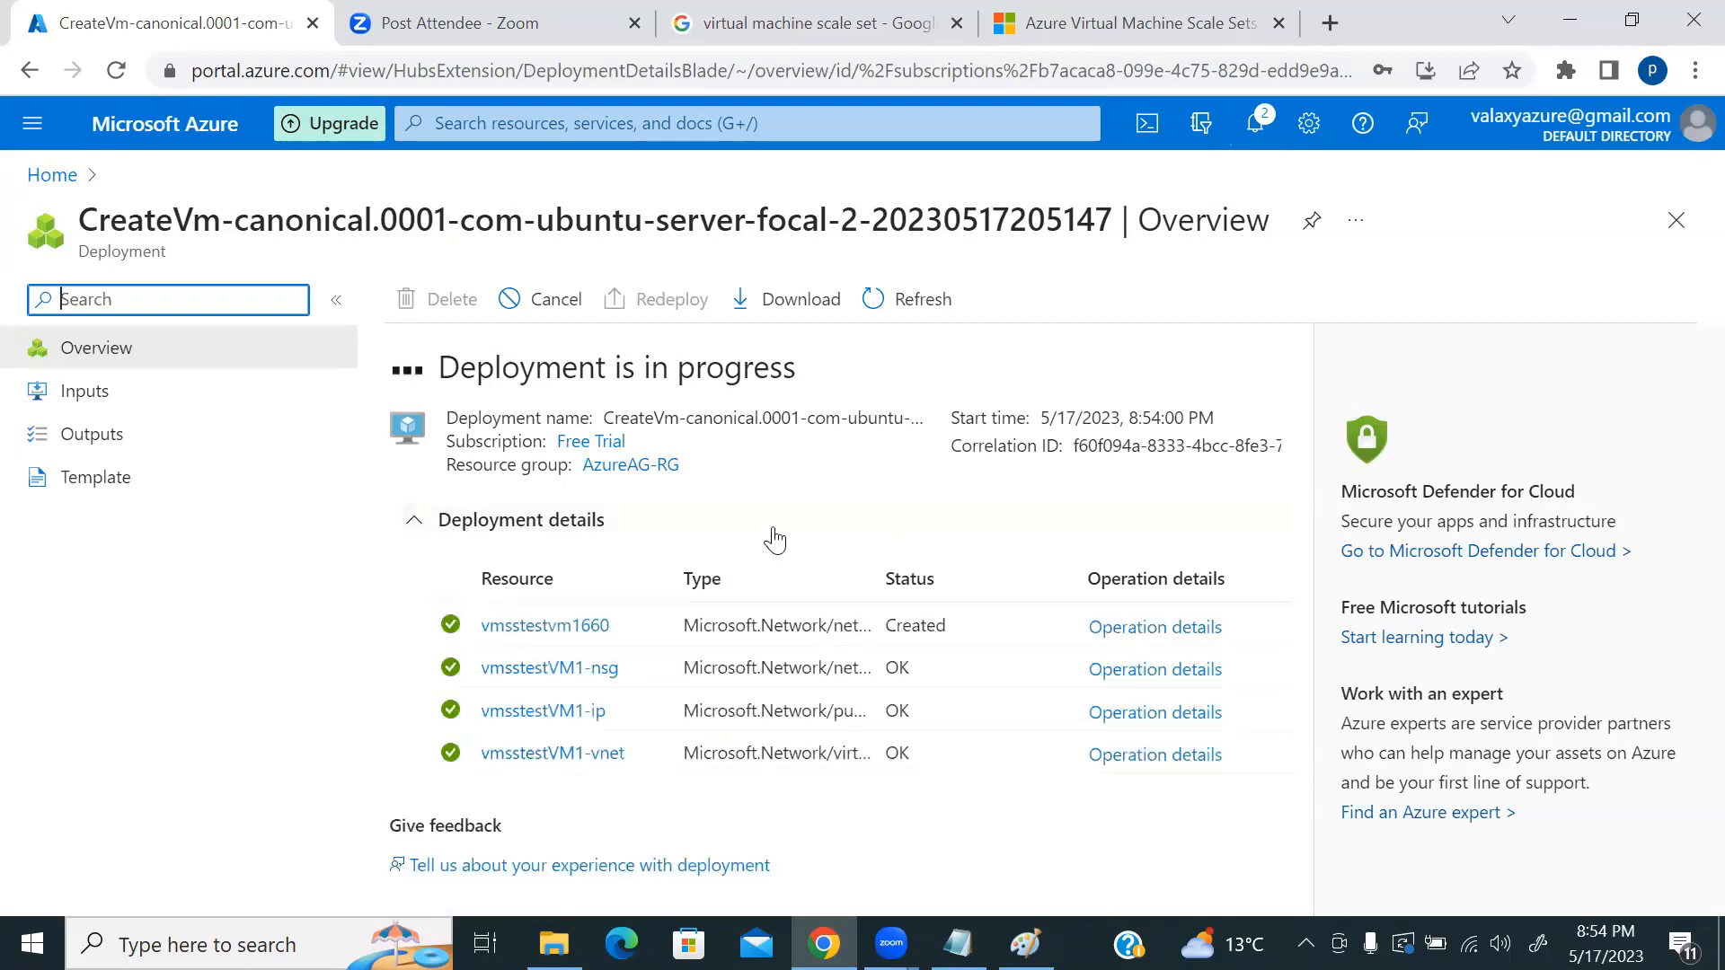
{"action": "left_click", "coordinate": [56, 177]}
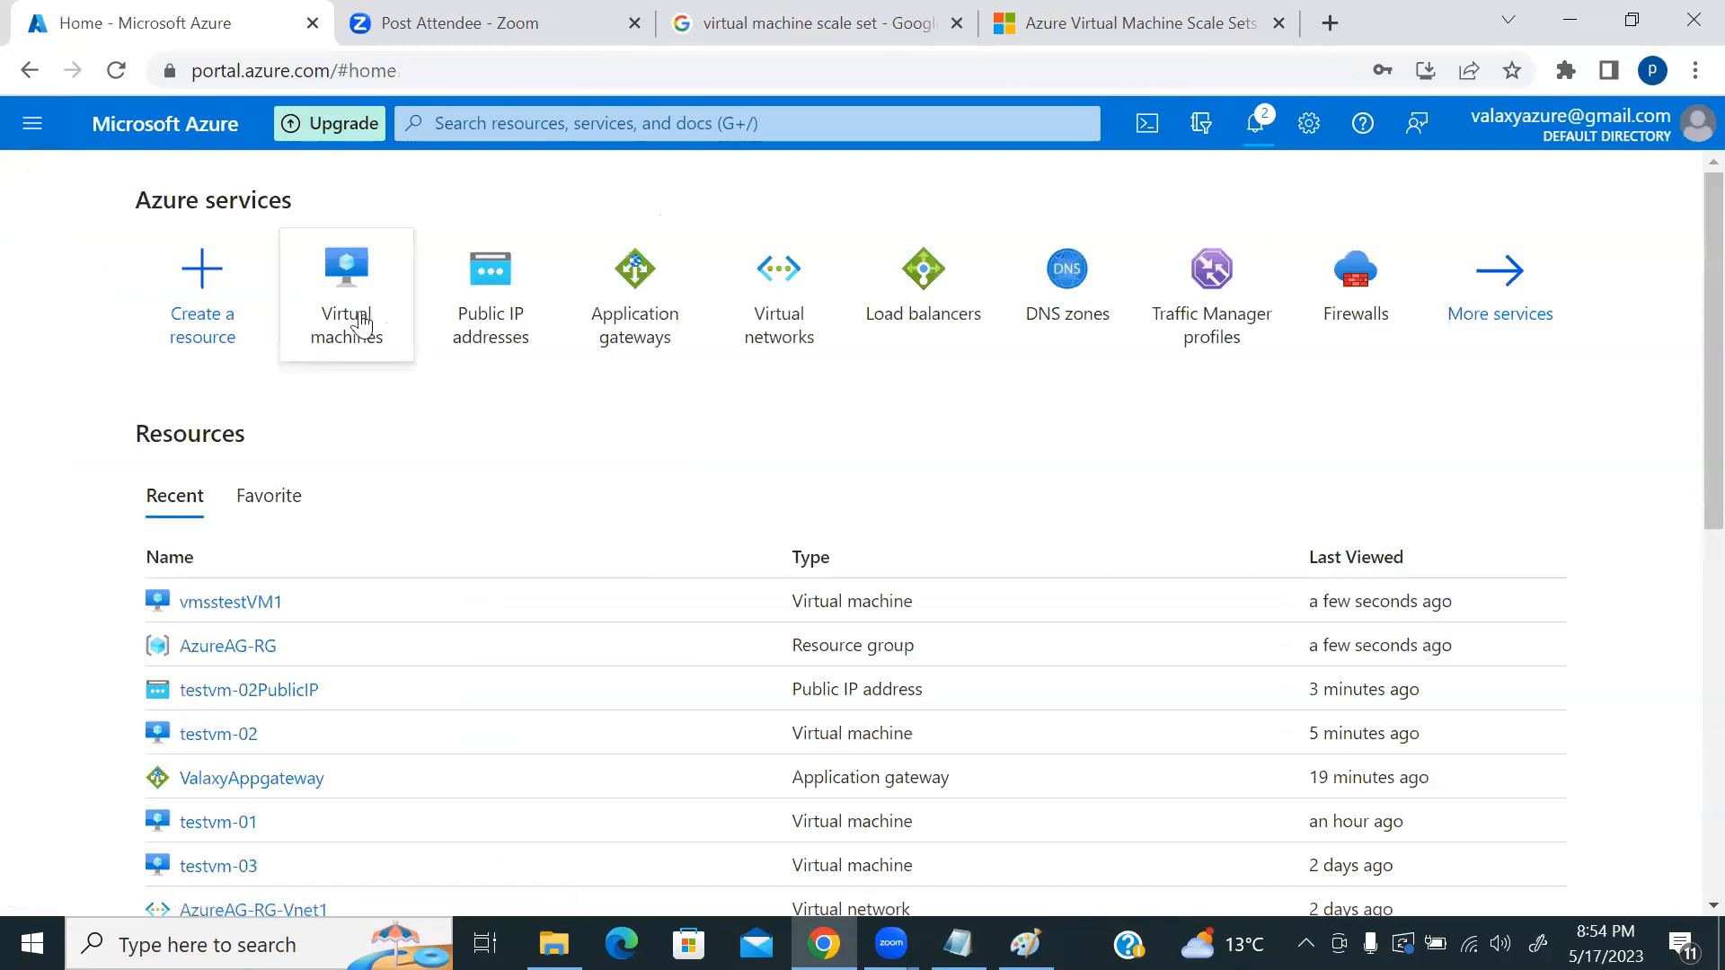
Step: Refresh the Virtual machines list until vmsstestVM1 appears, then open it
{"action": "left_click", "coordinate": [364, 306]}
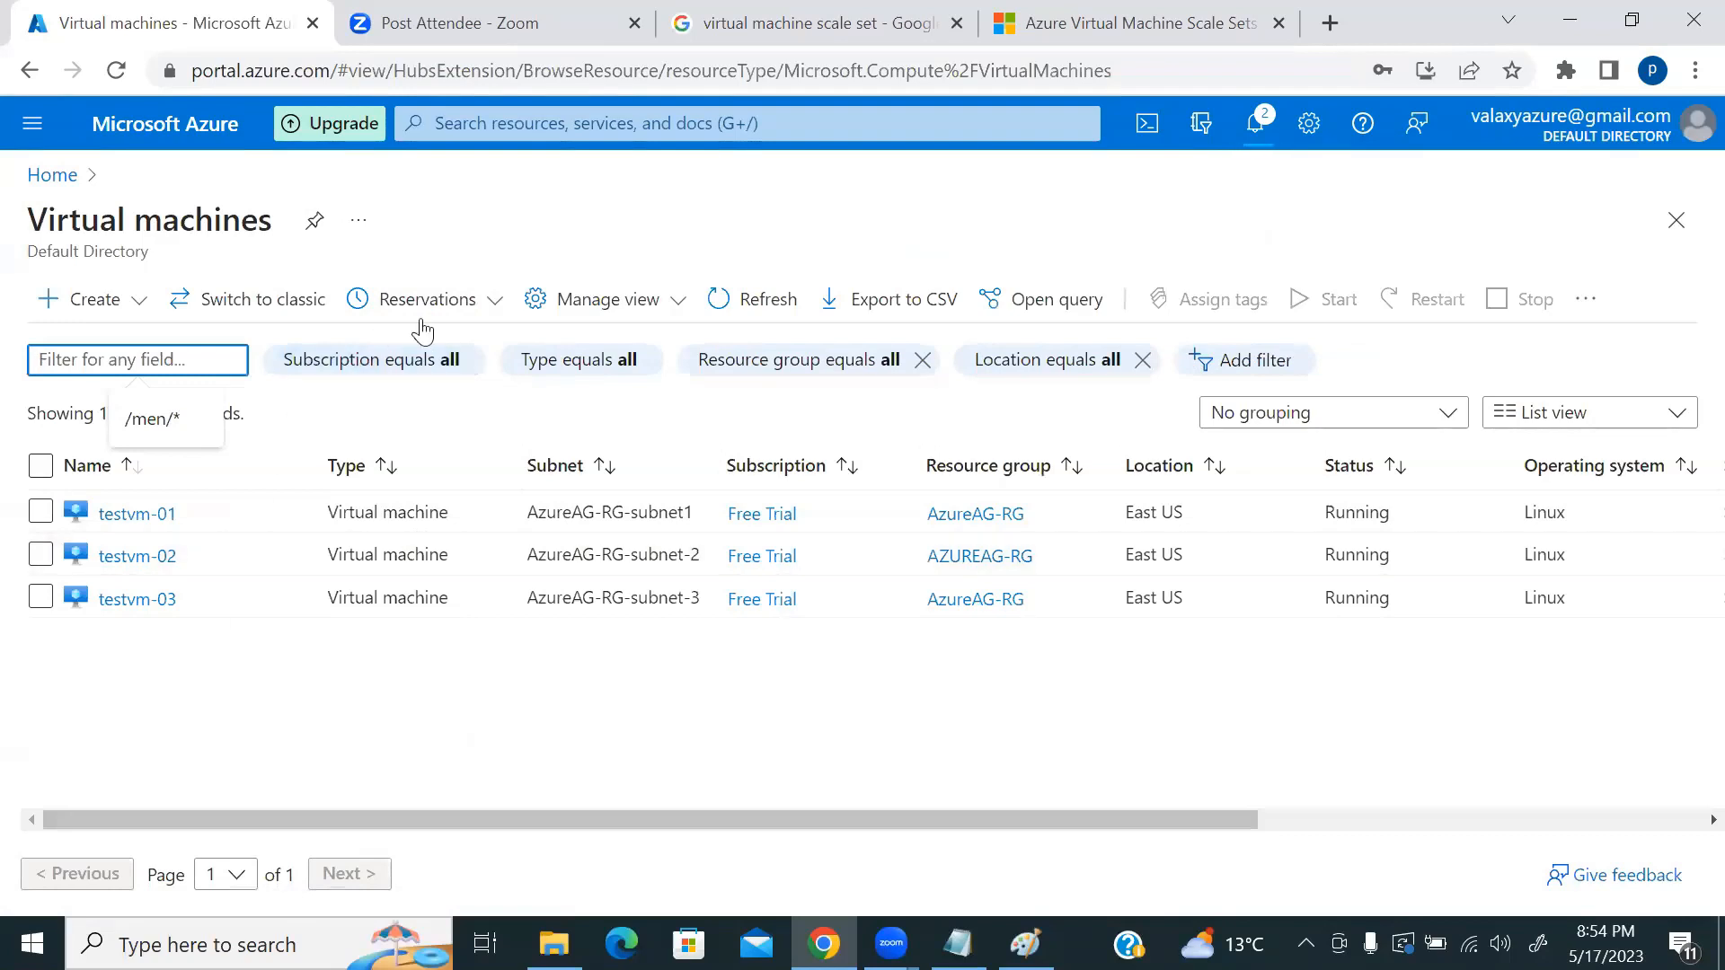
{"action": "left_click", "coordinate": [727, 322]}
{"action": "left_click", "coordinate": [787, 296]}
{"action": "left_click", "coordinate": [765, 301]}
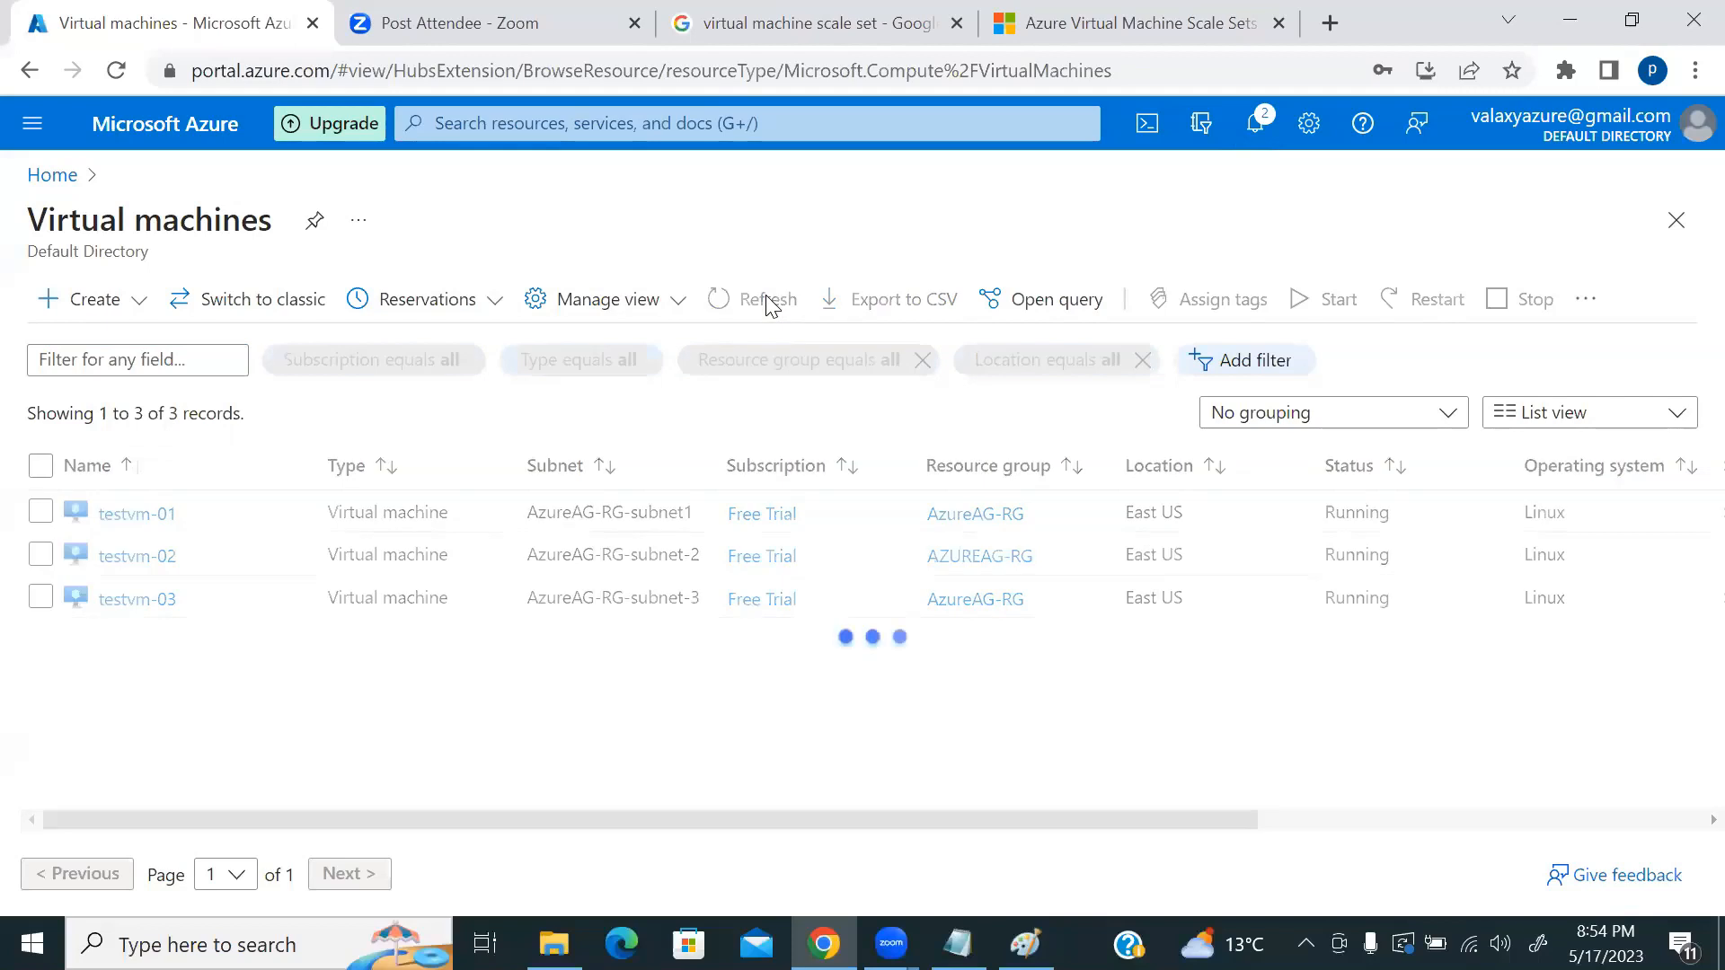
{"action": "left_click", "coordinate": [766, 302]}
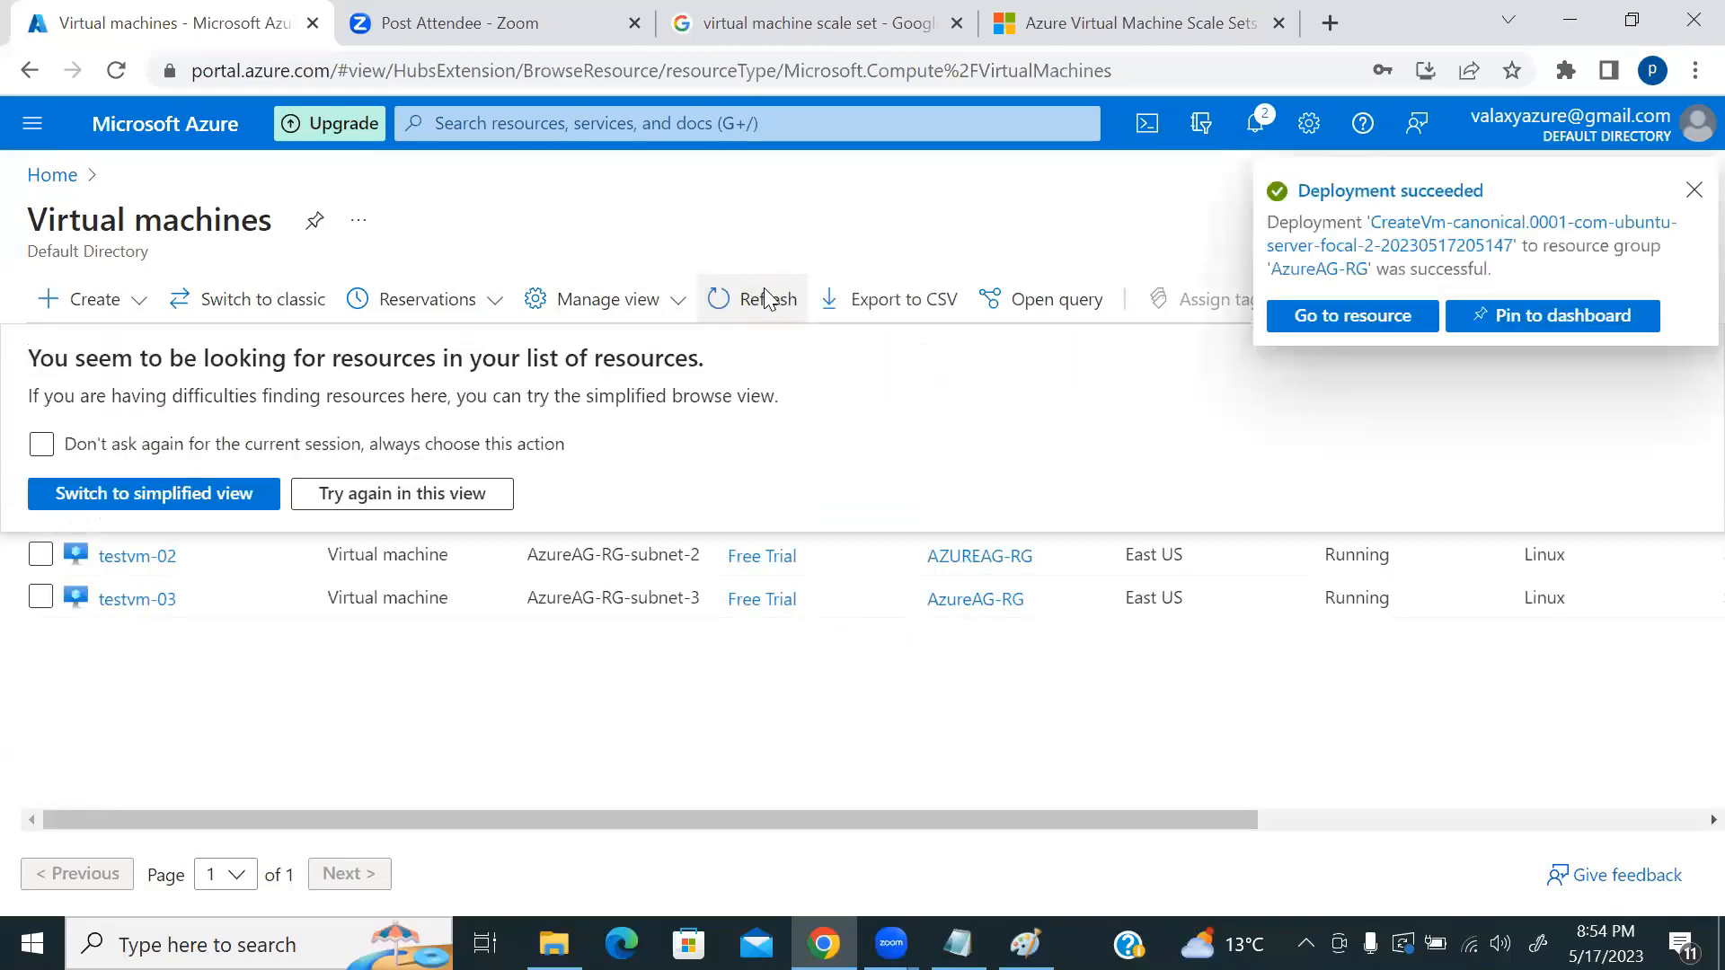
{"action": "left_click", "coordinate": [765, 302]}
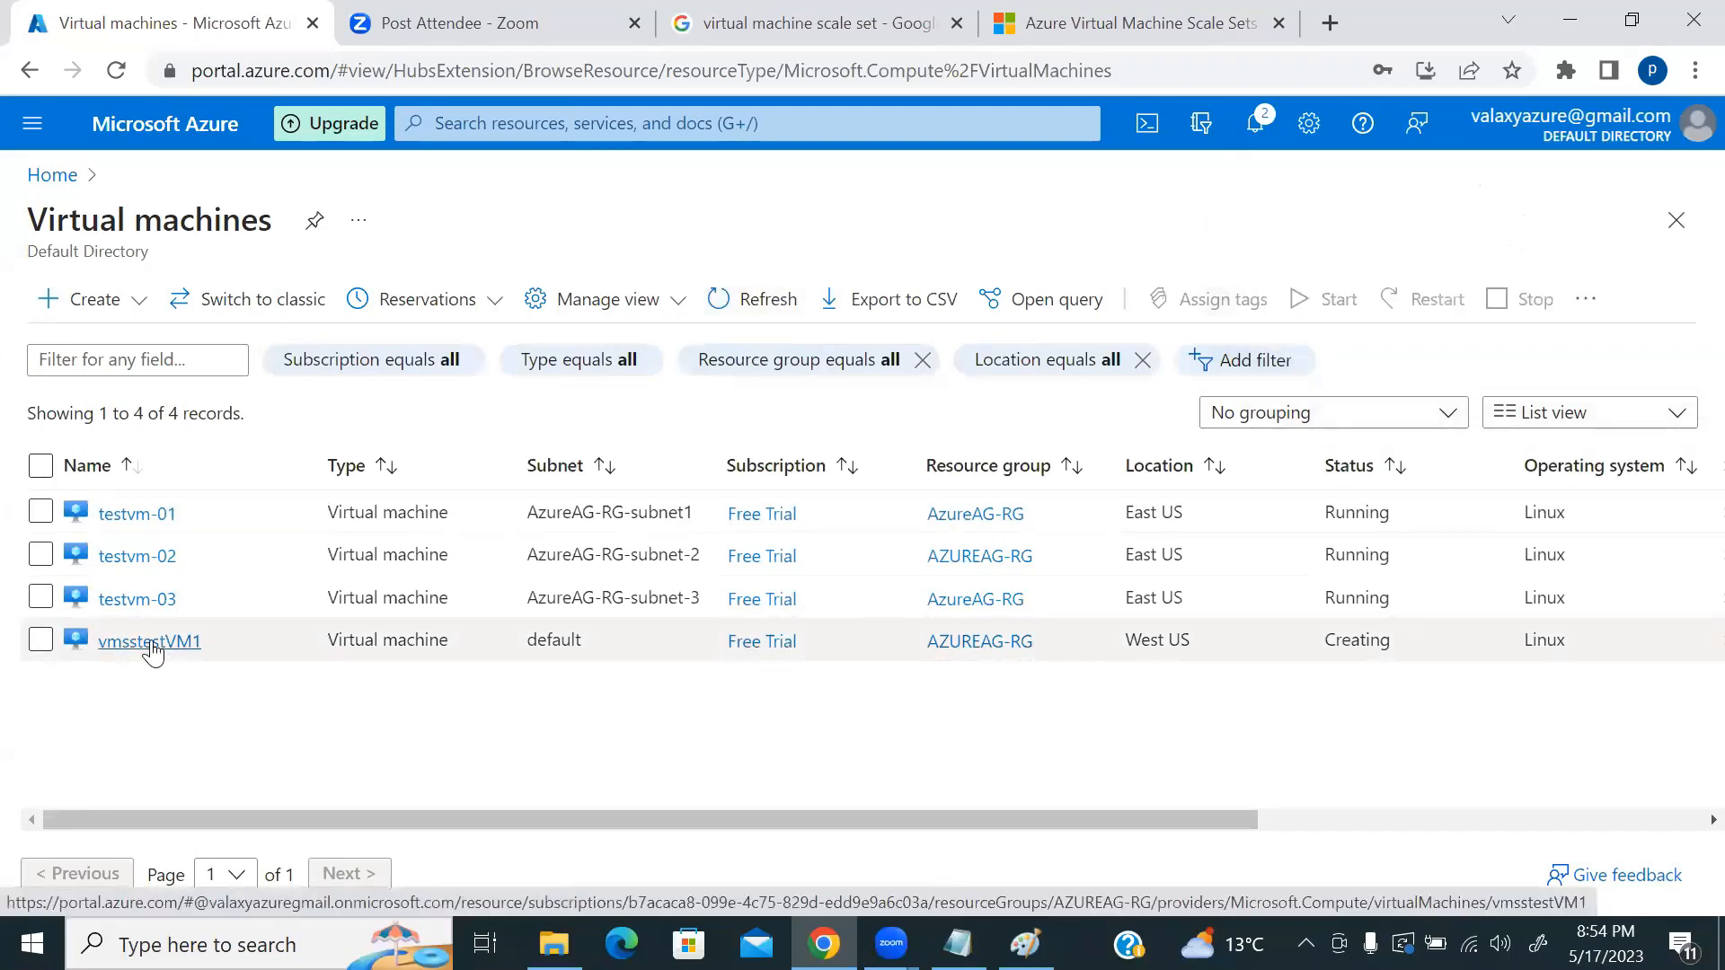
{"action": "left_click", "coordinate": [150, 642]}
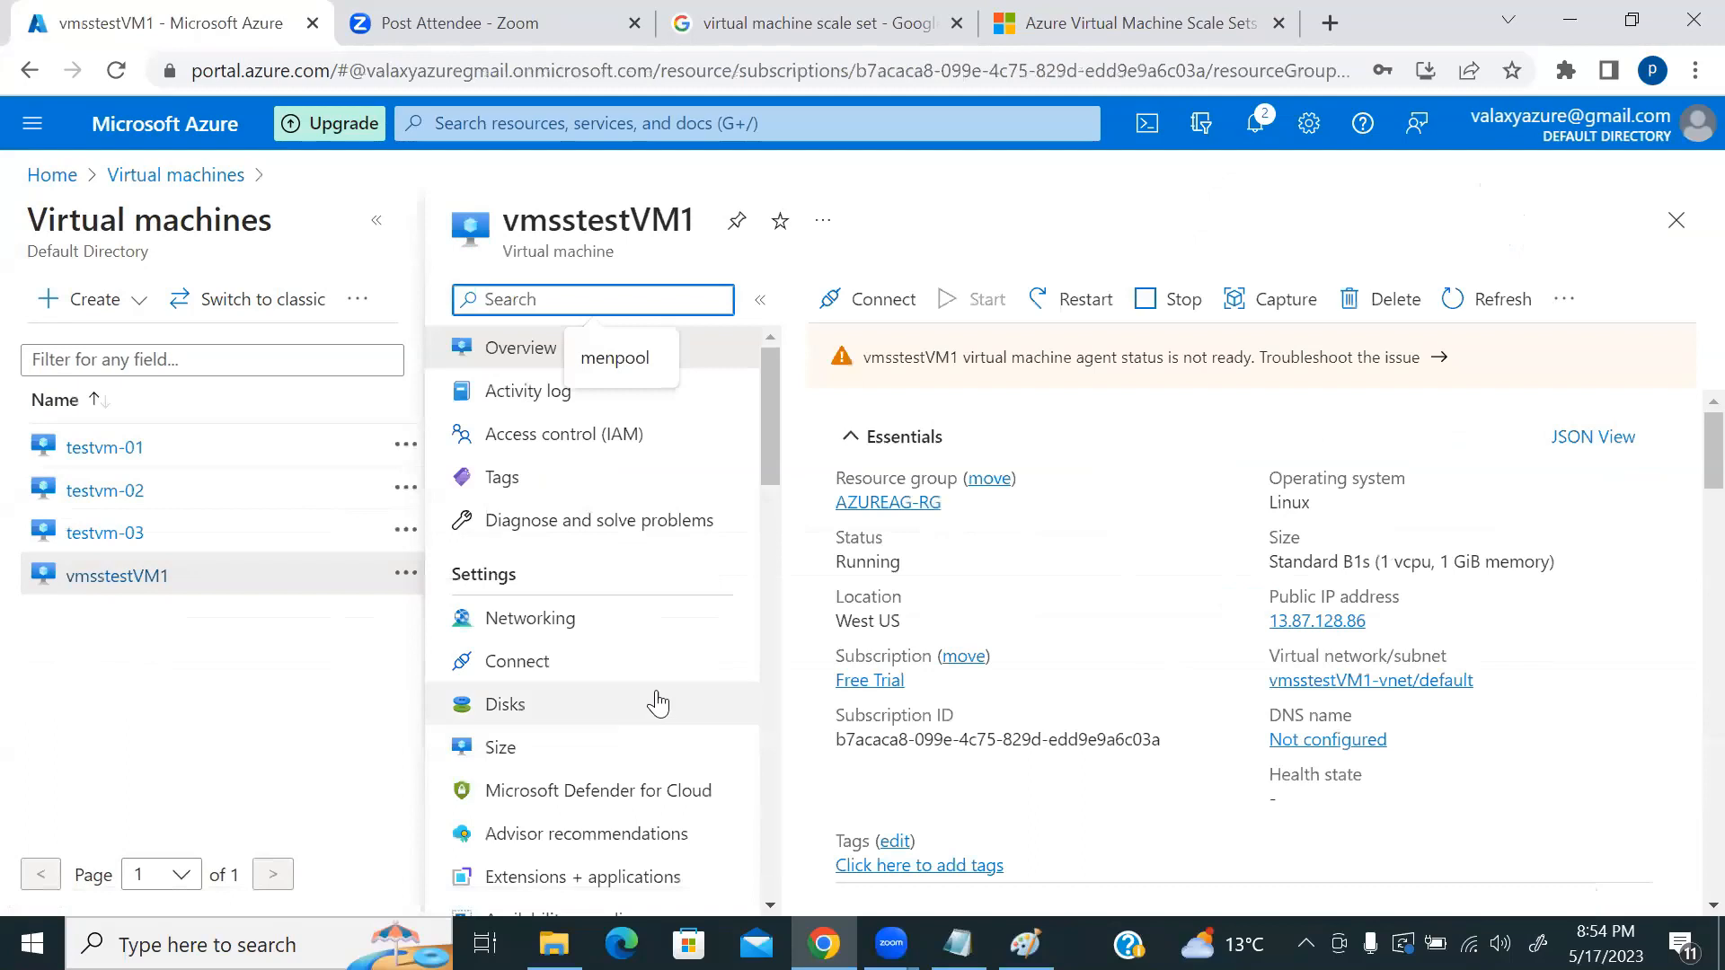
Step: Copy the public IP 13.87.128.86 and launch MobaXterm via Windows search
{"action": "left_click", "coordinate": [1382, 623]}
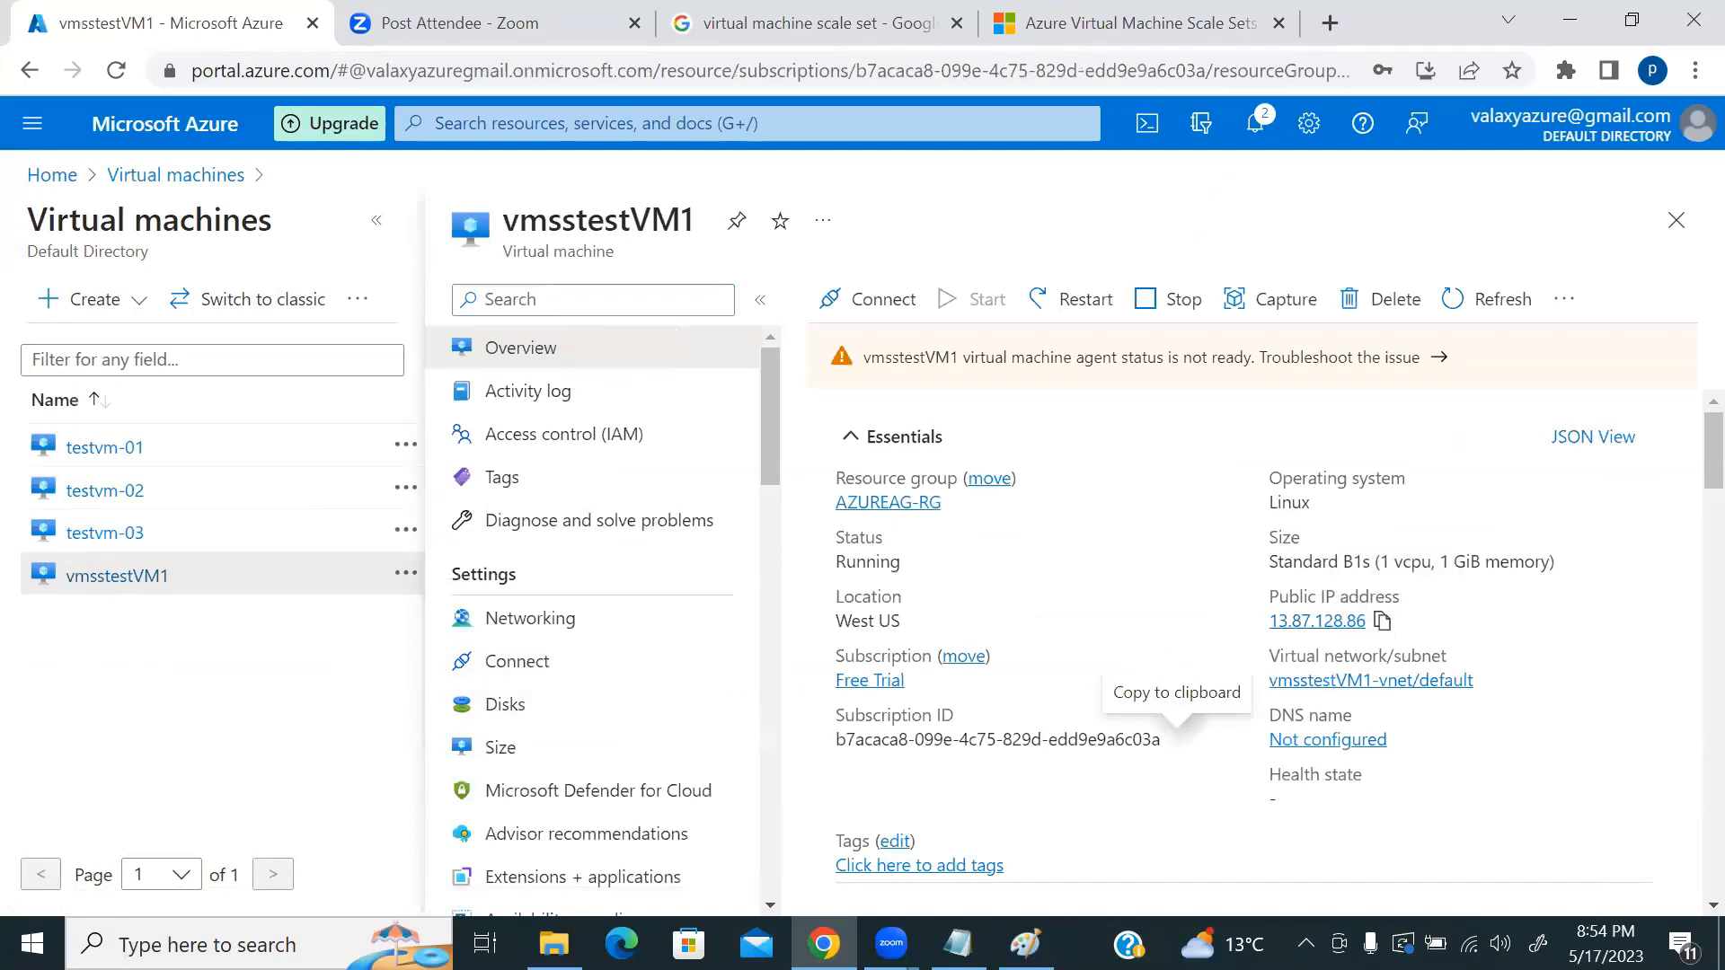
{"action": "key", "text": "super"}
{"action": "type", "text": "moba"}
{"action": "left_click", "coordinate": [207, 195]}
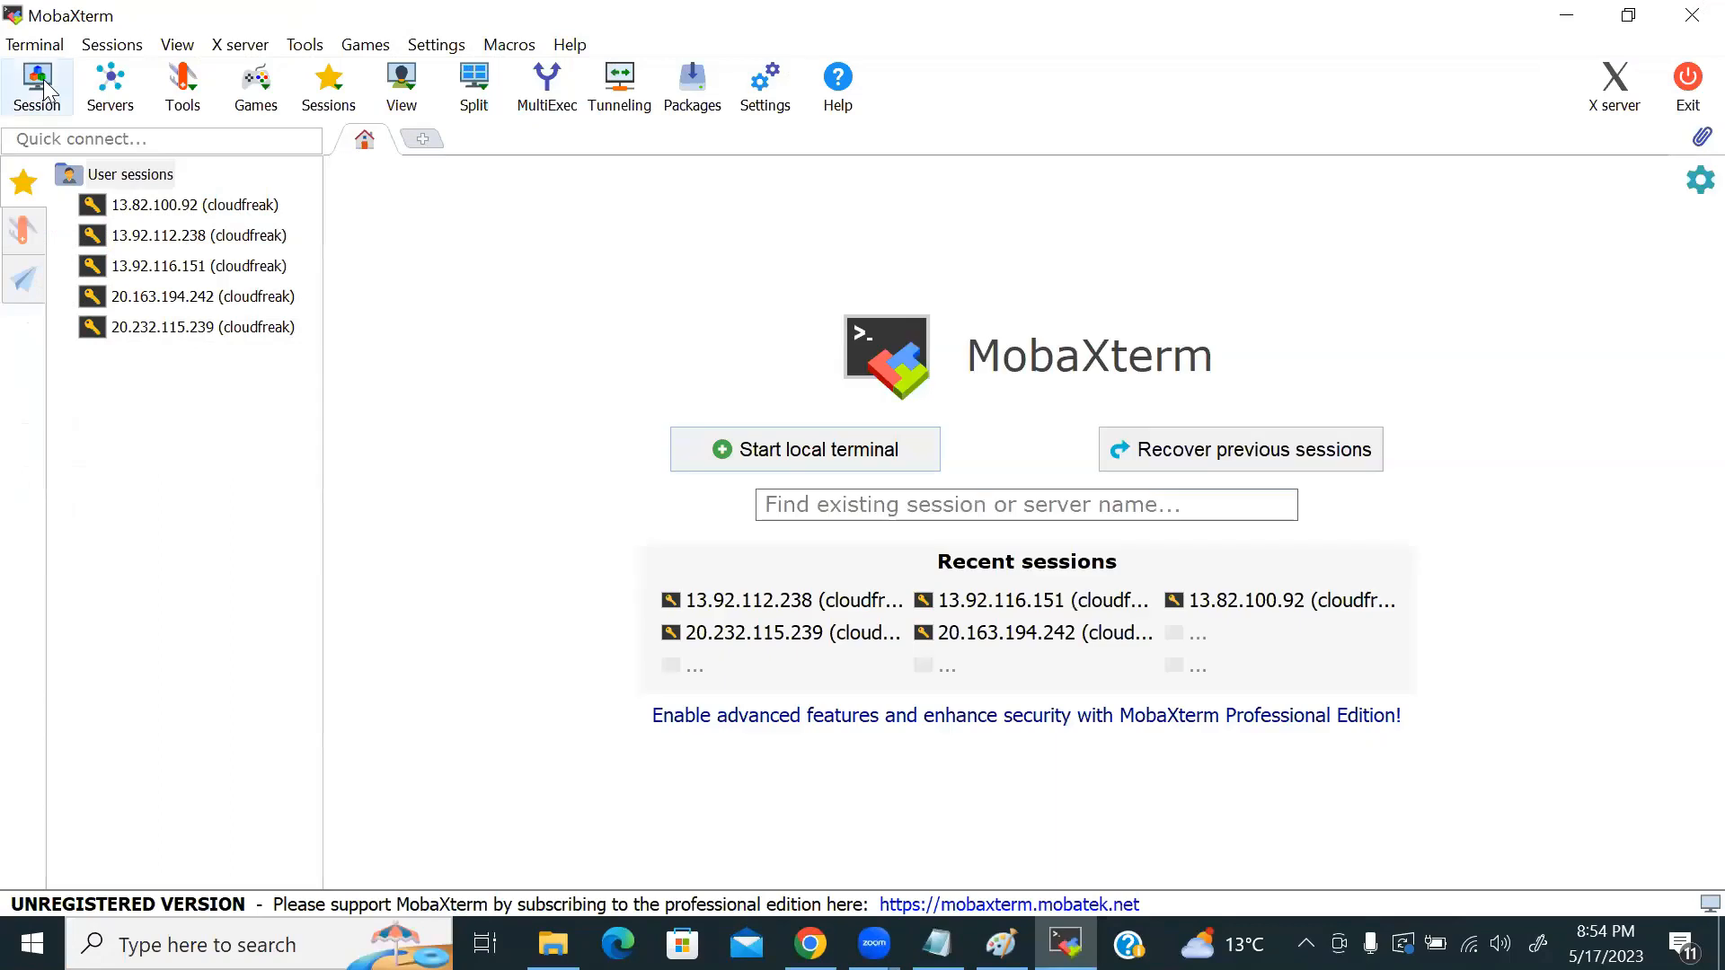
Step: Create an SSH session to 13.87.128.86 with the admin username specified
{"action": "left_click", "coordinate": [40, 90]}
{"action": "left_click", "coordinate": [337, 193]}
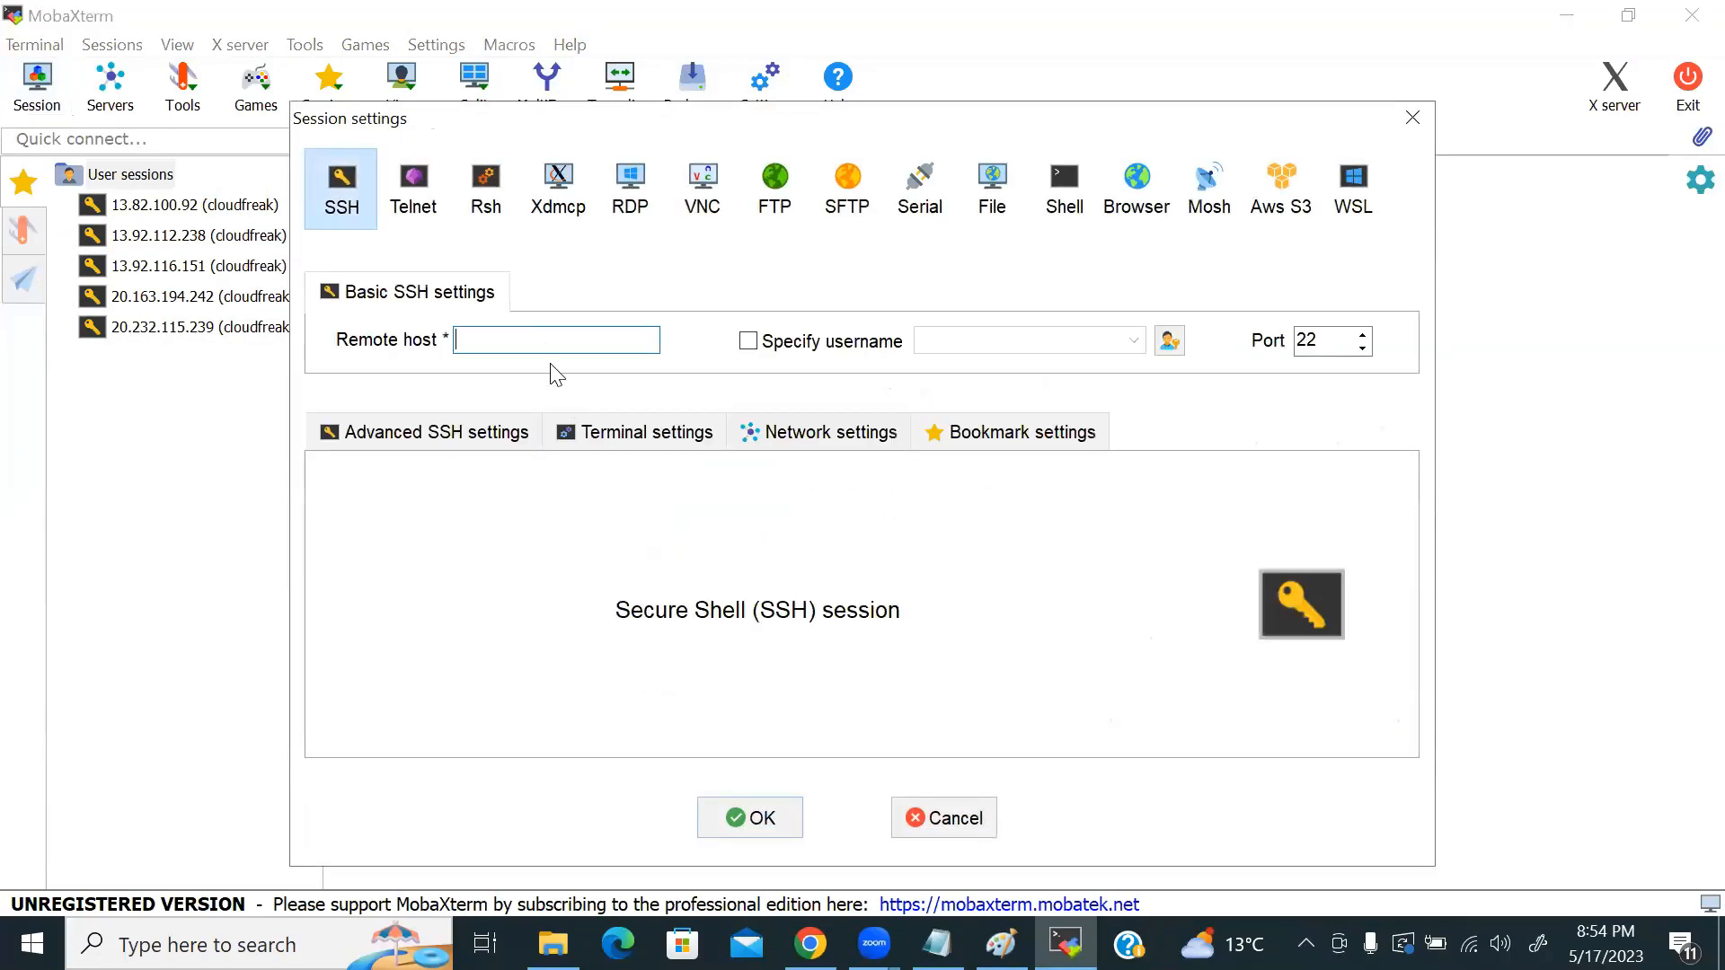
{"action": "key", "text": "ctrl+v"}
{"action": "left_click", "coordinate": [748, 341]}
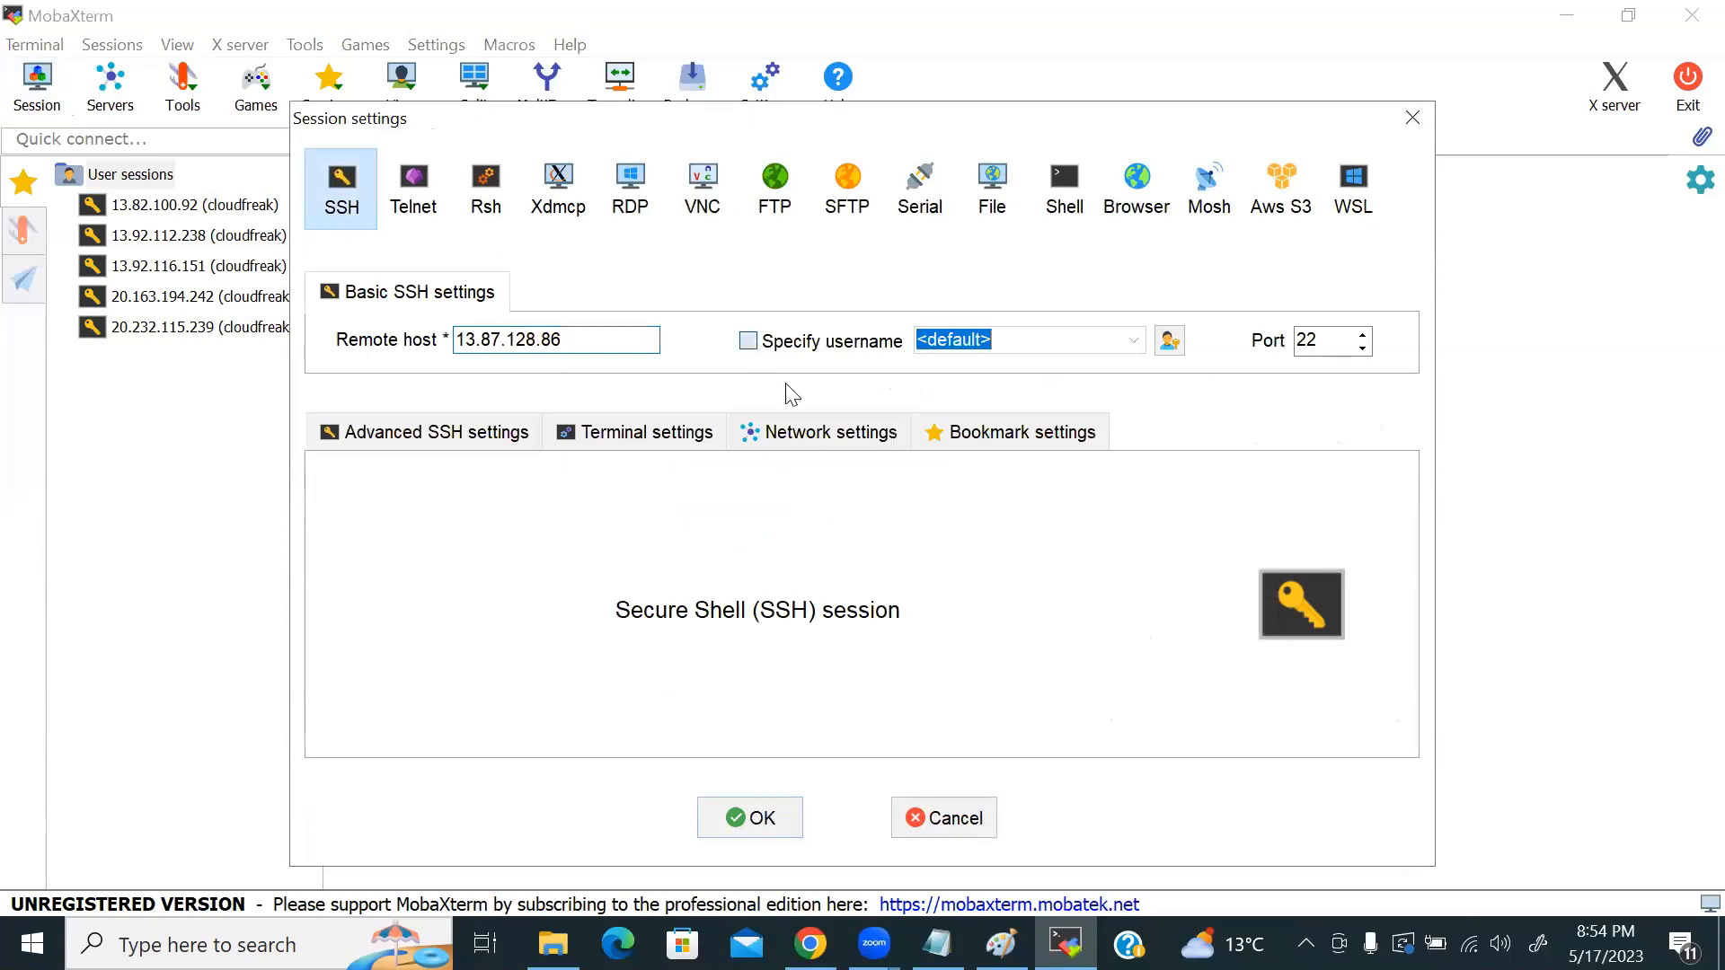
{"action": "type", "text": "cloudfreak"}
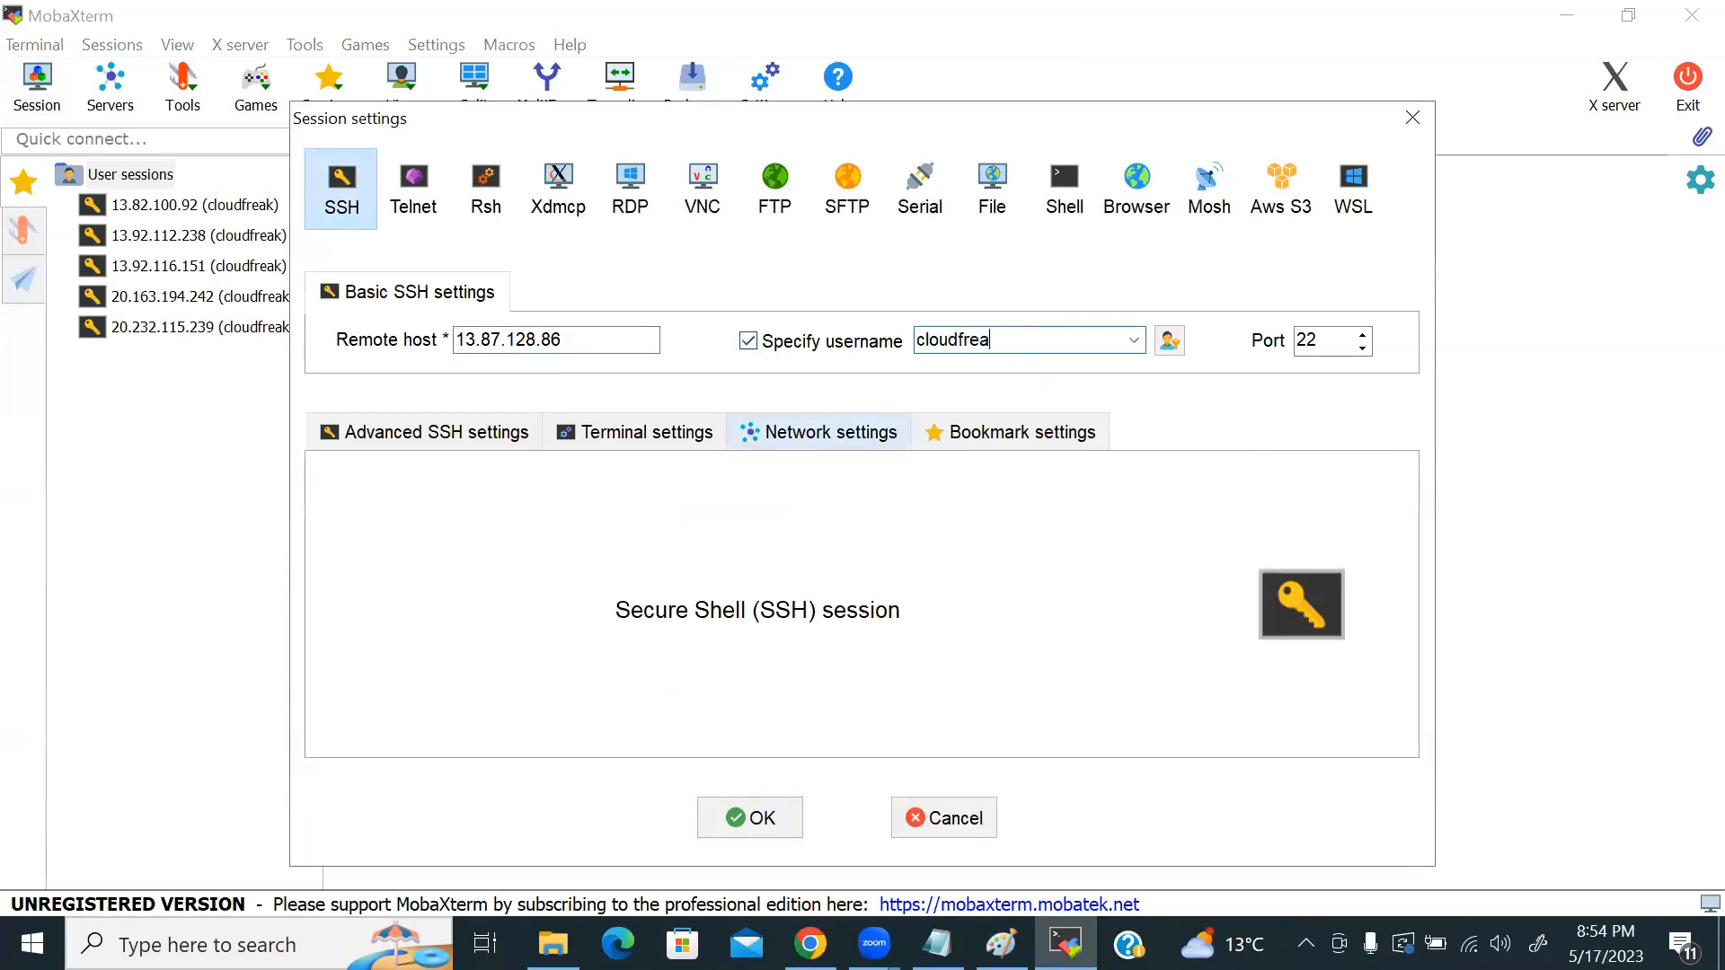
{"action": "key", "text": "Return"}
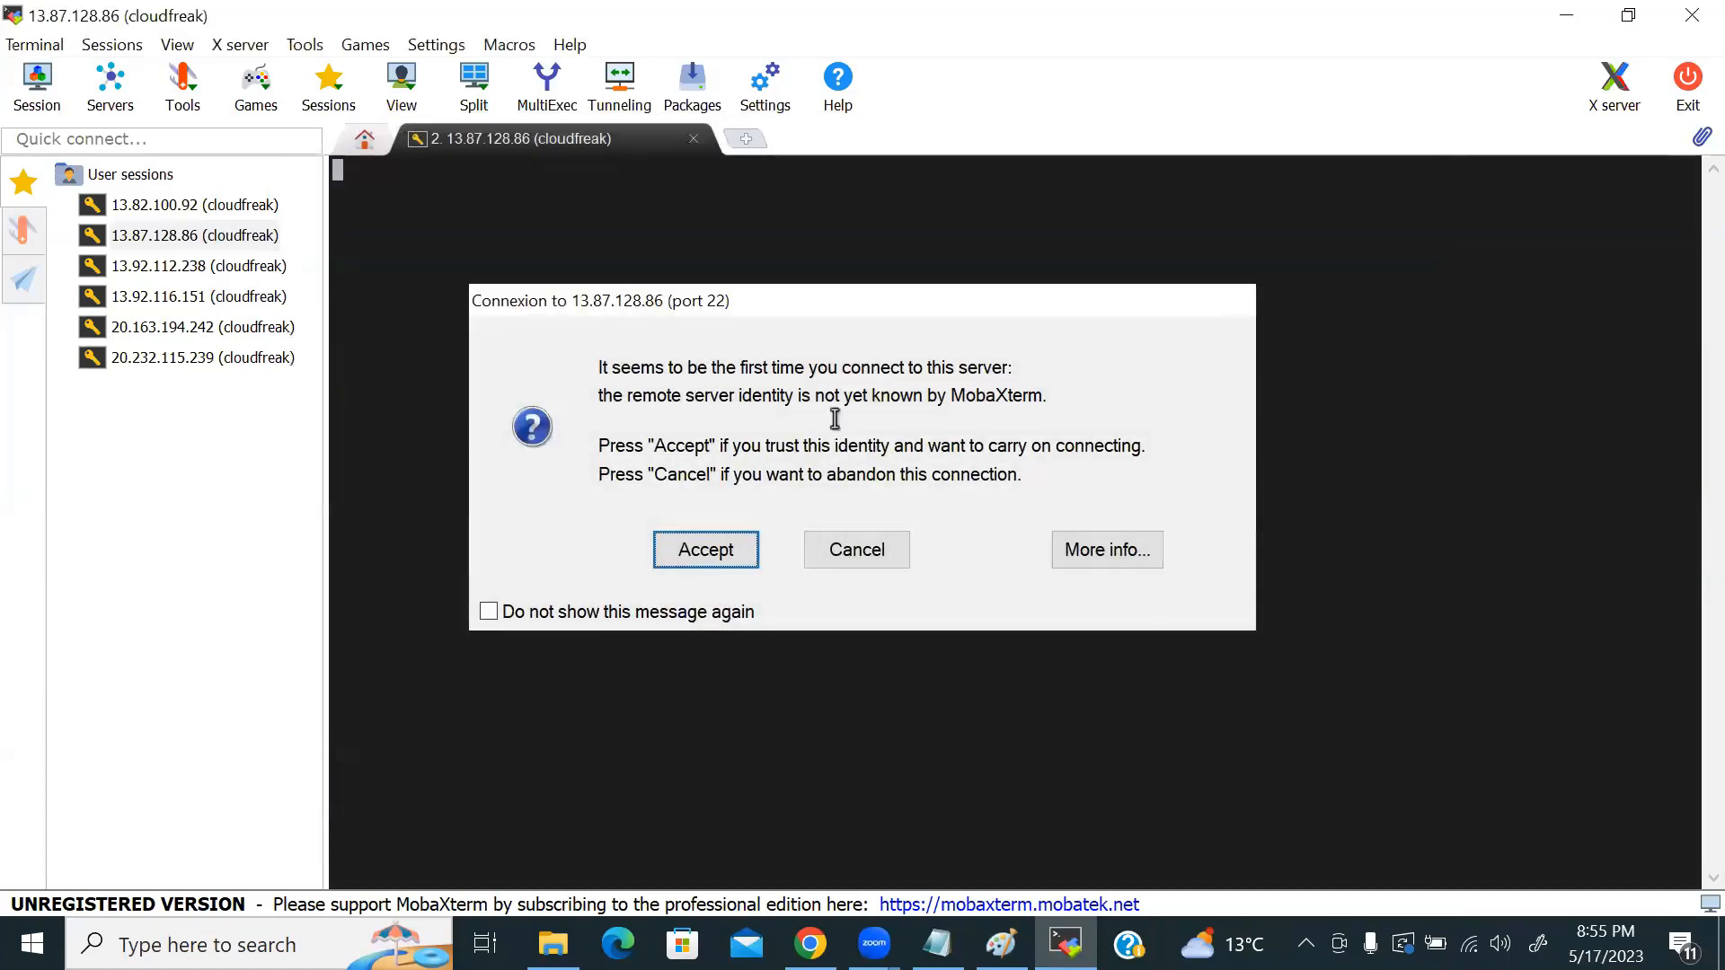
Step: Accept the host key, log in with the password, and save it
{"action": "key", "text": "Return"}
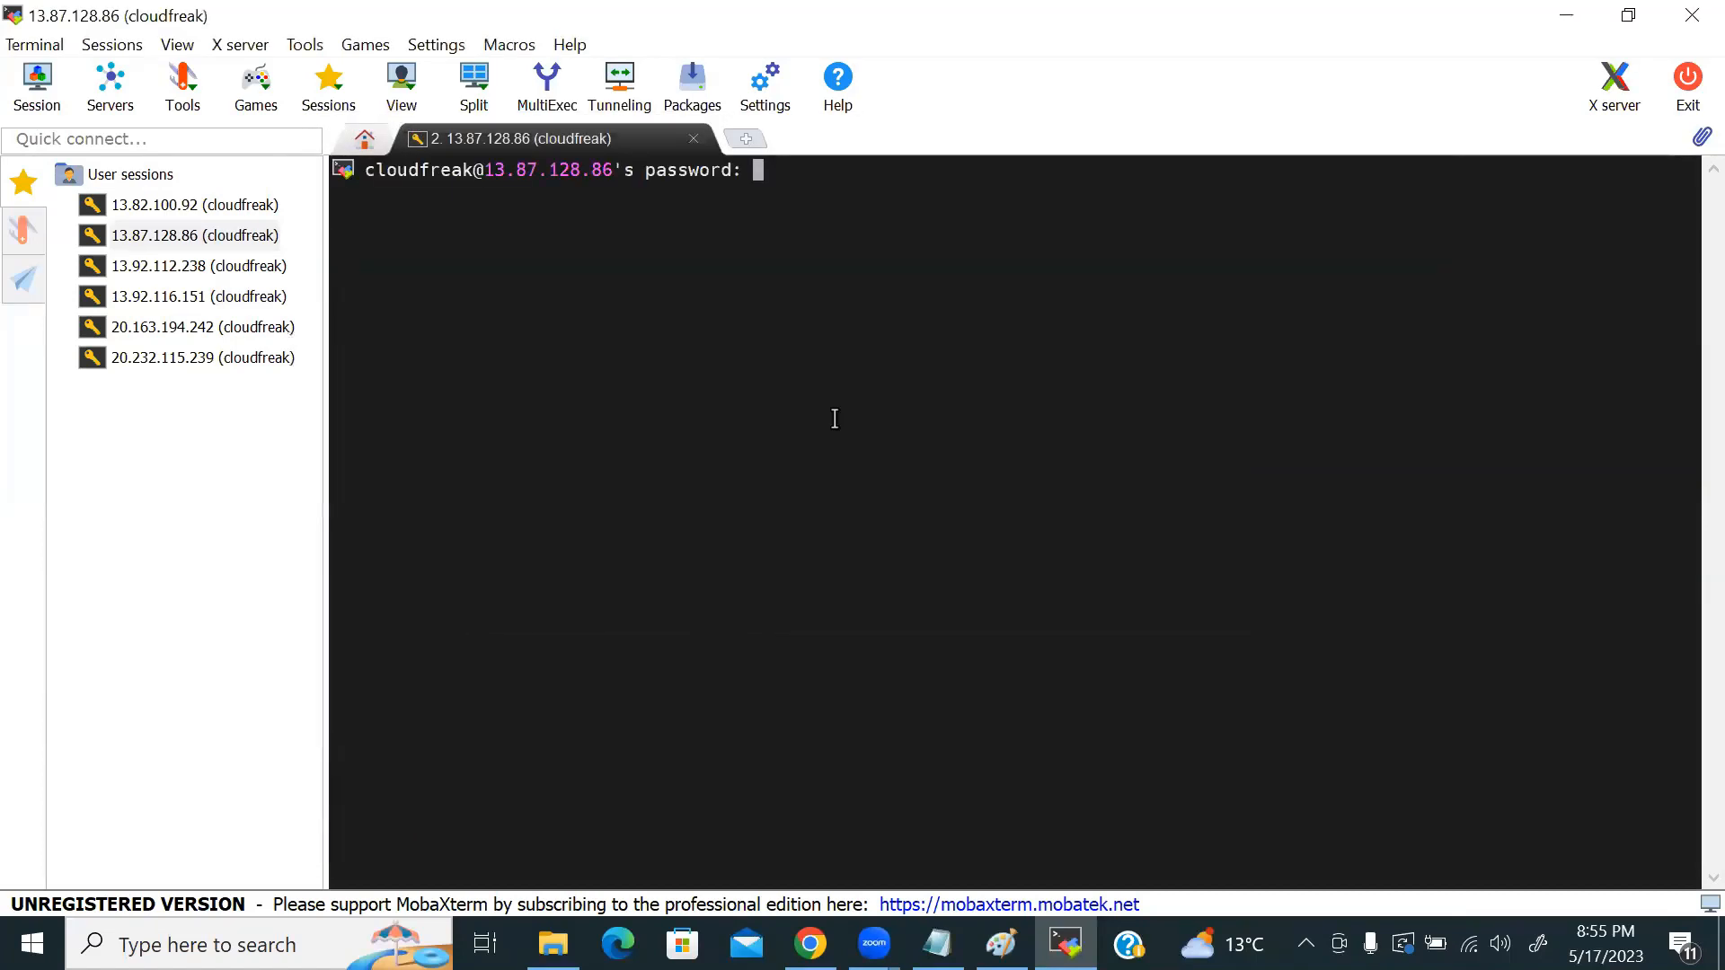
{"action": "key", "text": "Return"}
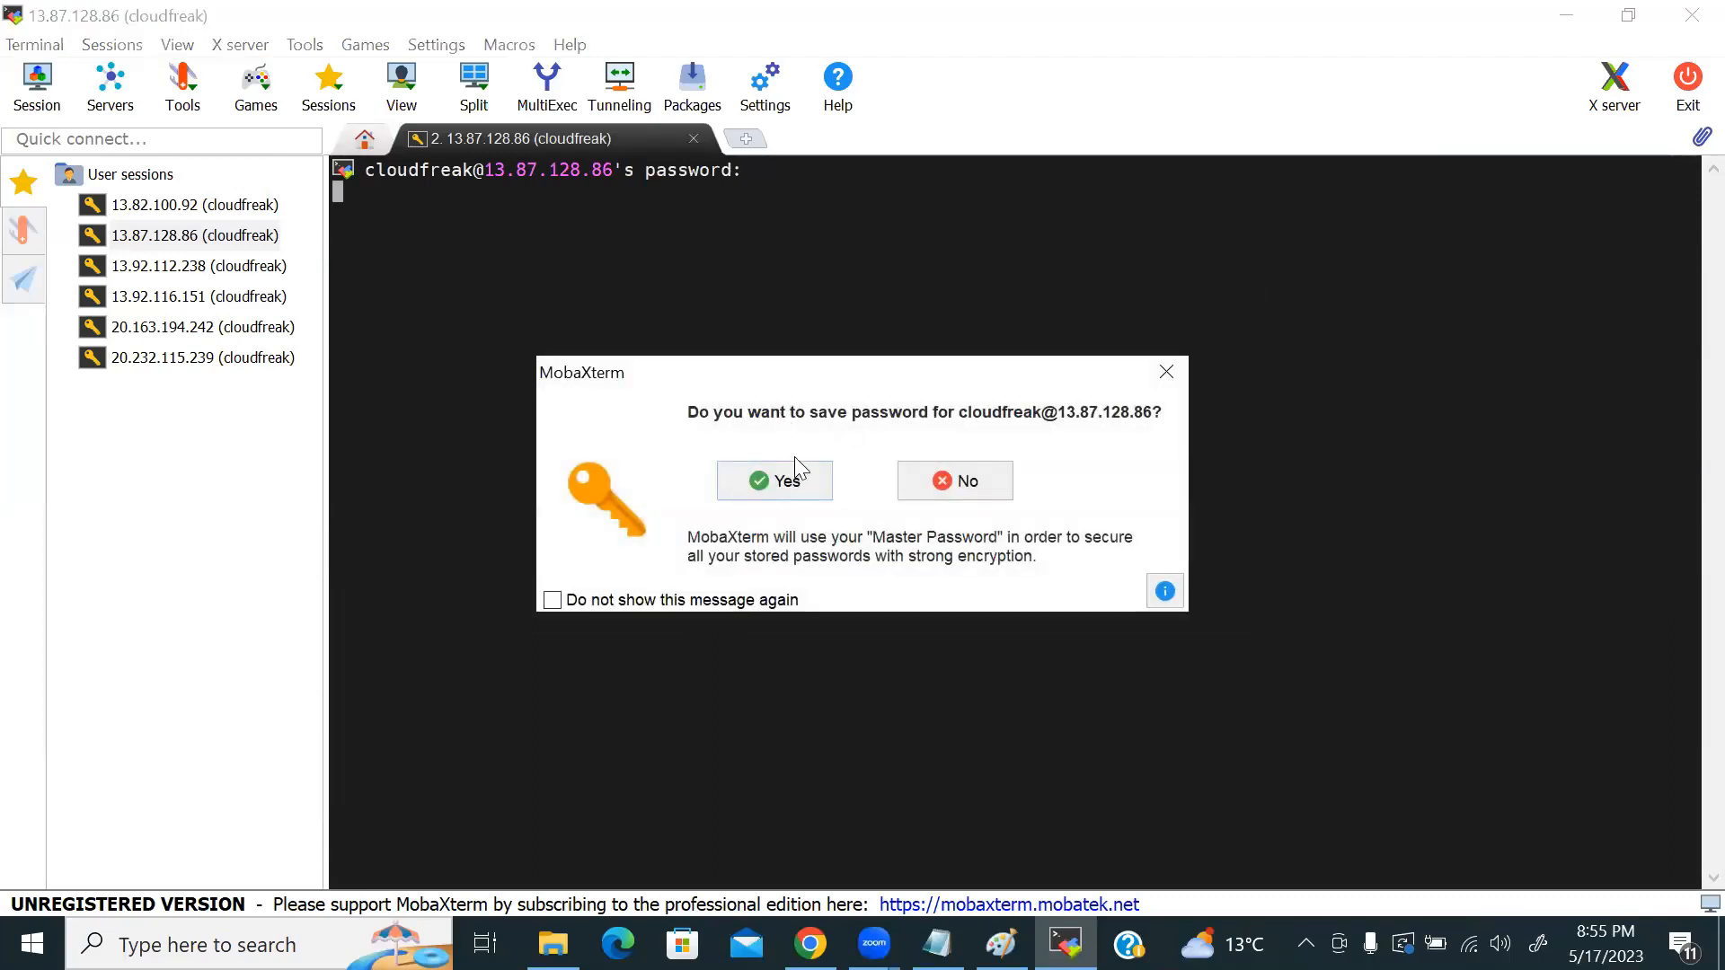
{"action": "left_click", "coordinate": [775, 478]}
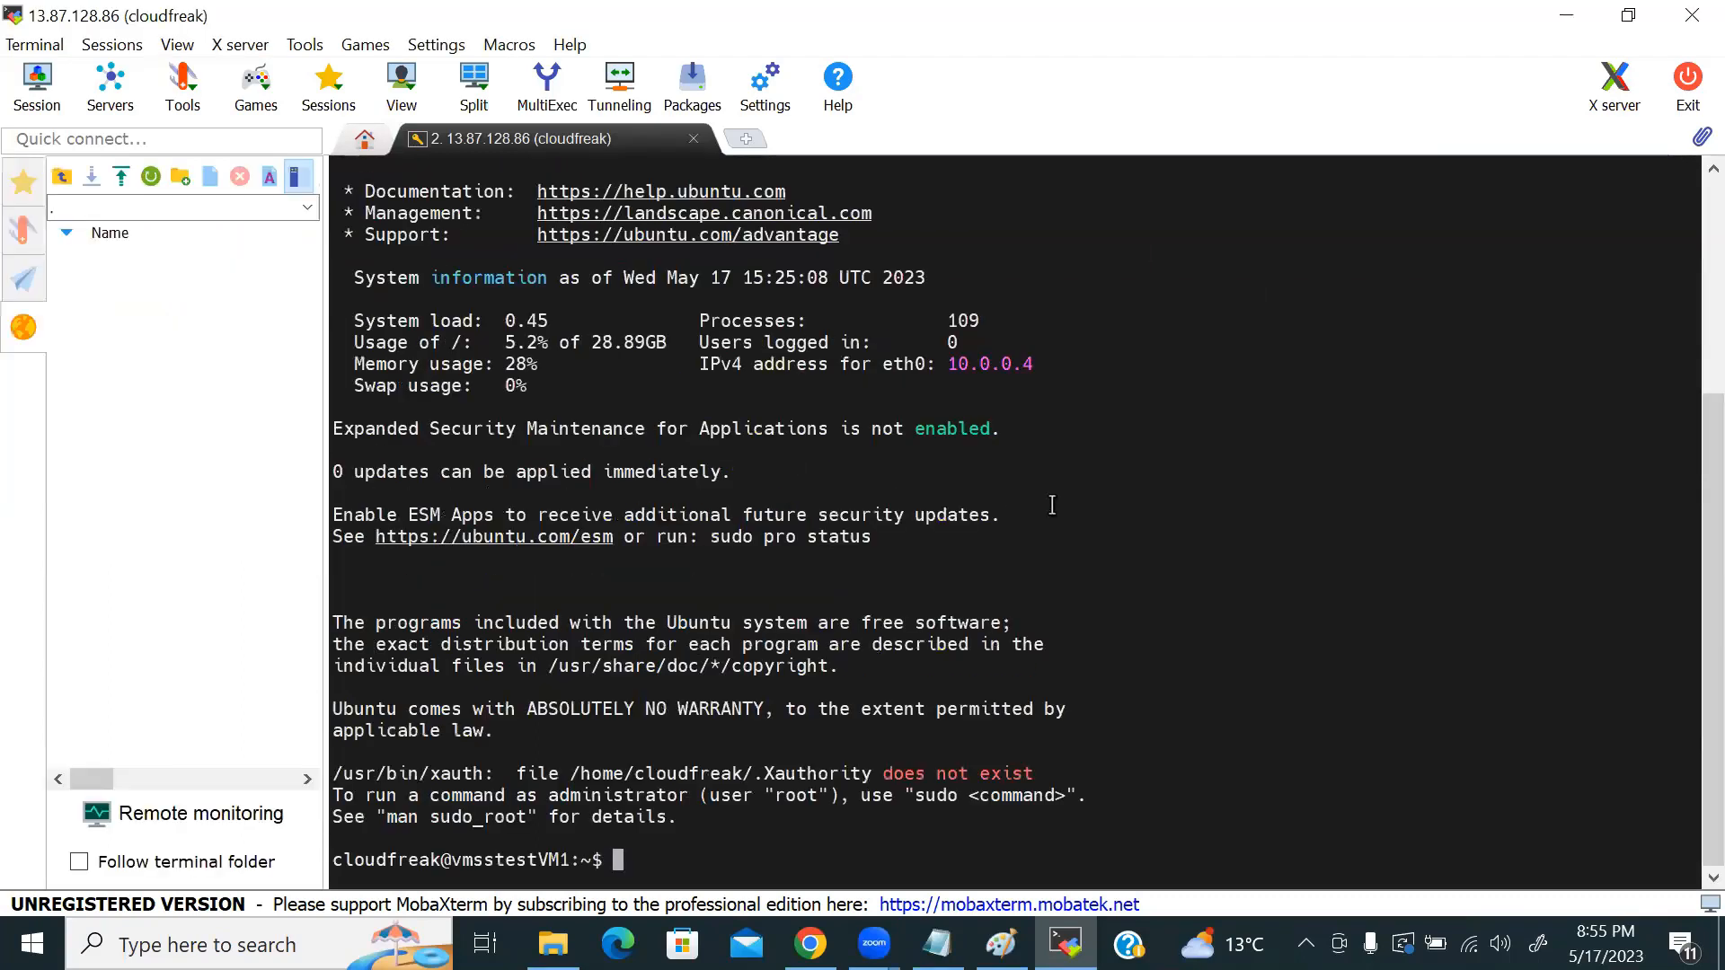
Step: Clear the vmsstestVM1 terminal and switch to a root shell with sudo su -
{"action": "key", "text": "ctrl+l"}
{"action": "key", "text": "Return"}
{"action": "key", "text": "Return"}
{"action": "type", "text": "sudo su -"}
{"action": "key", "text": "Return"}
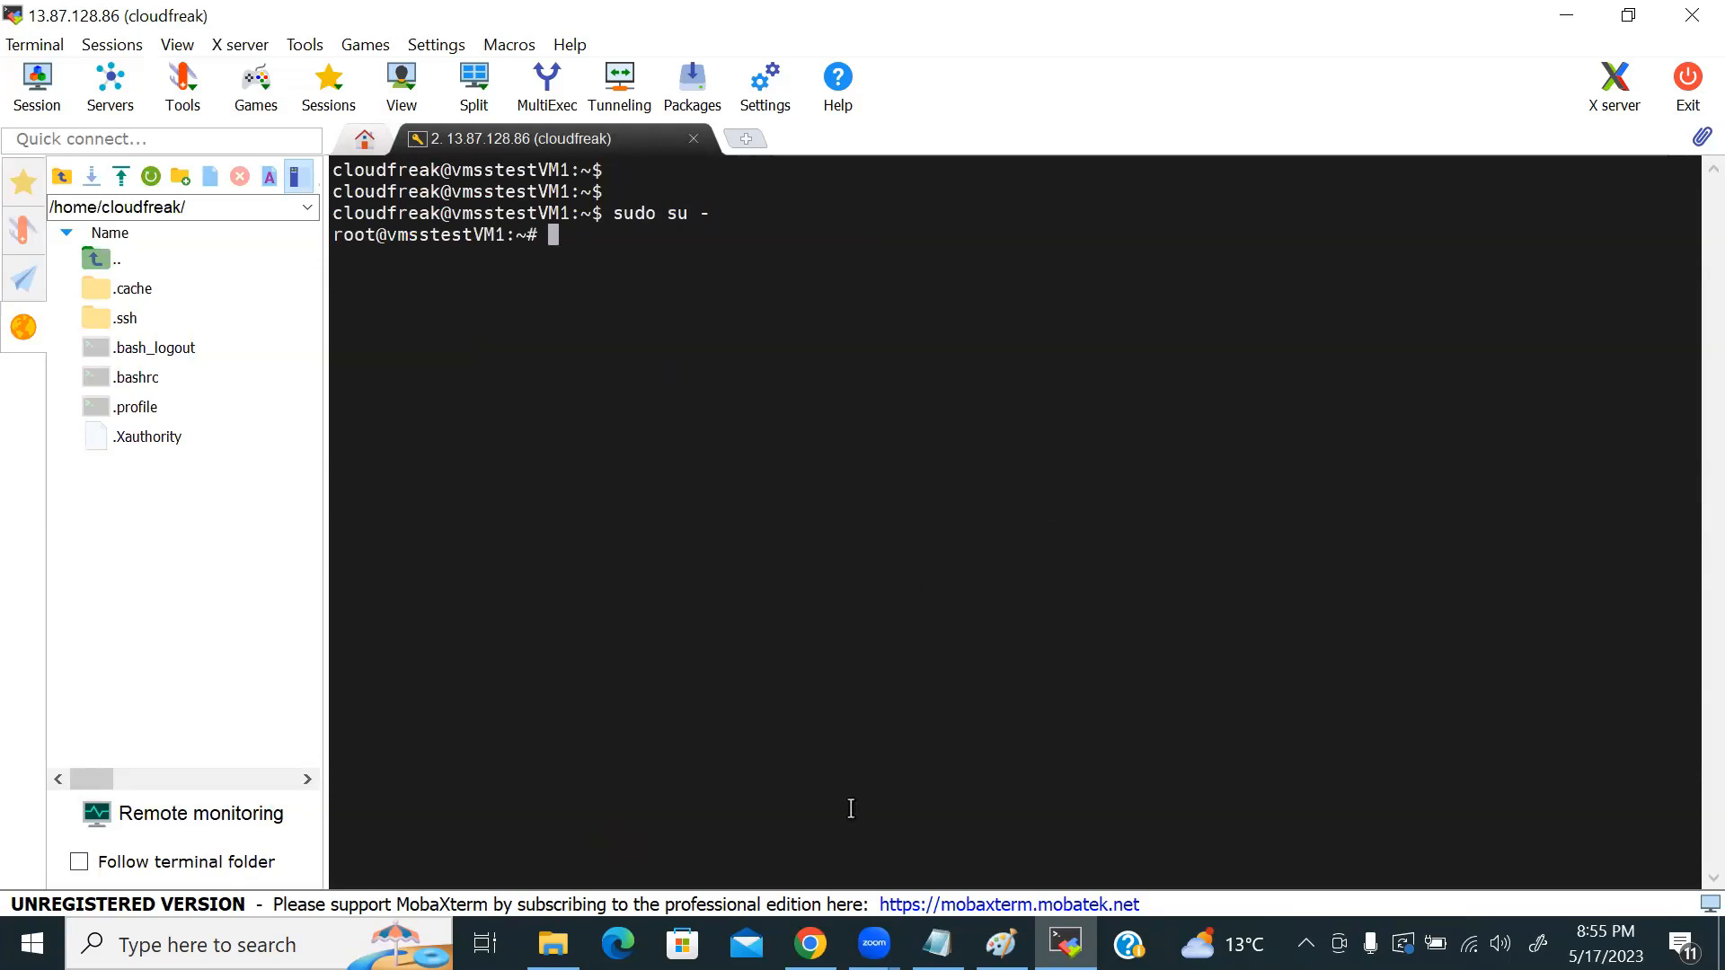
{"action": "key", "text": "alt+Tab"}
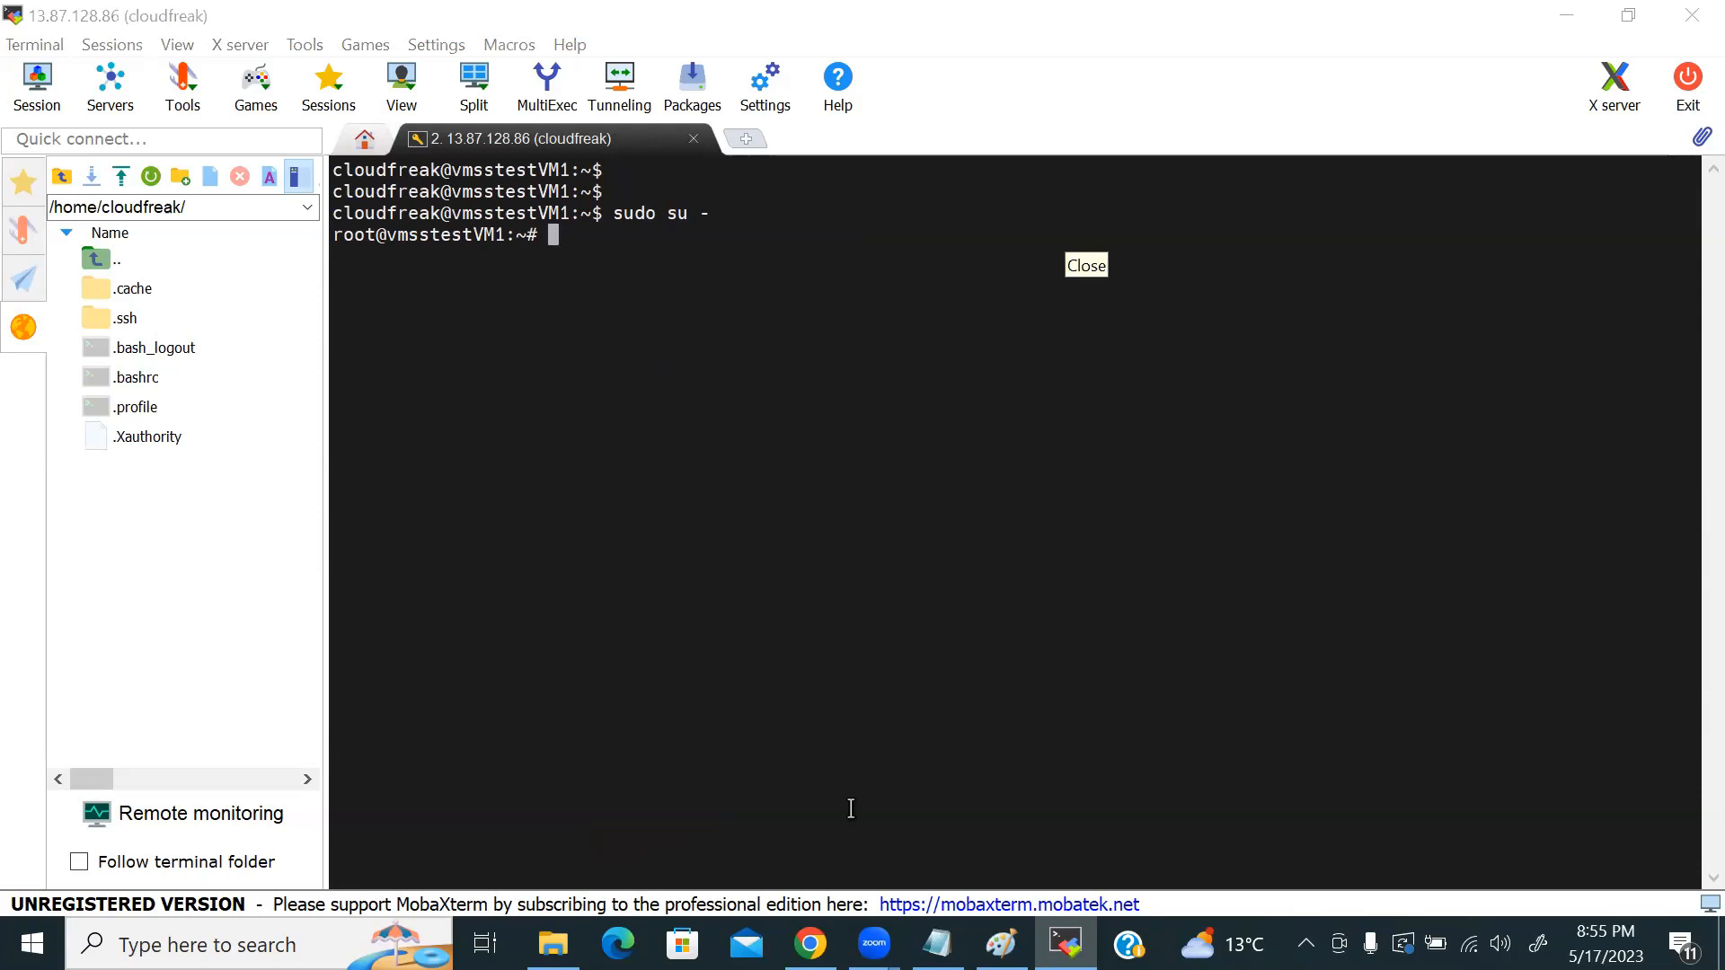
{"action": "left_click", "coordinate": [716, 296]}
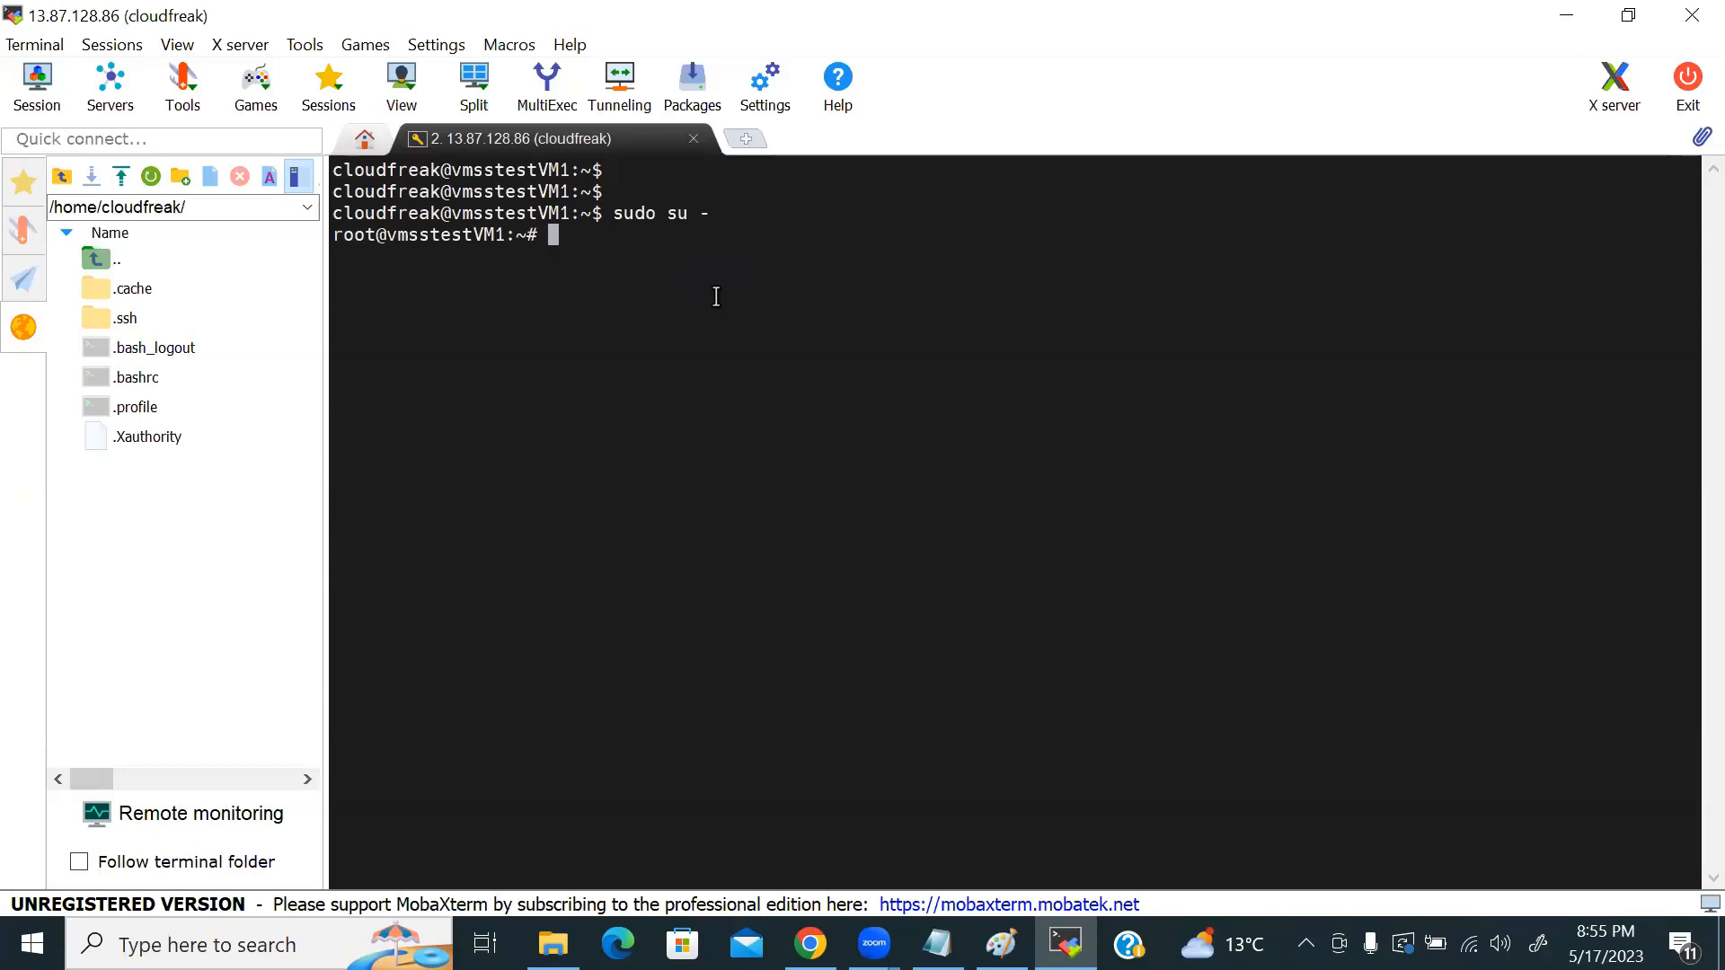
Step: Install nginx with apt update && apt install nginx, confirming the install with y
{"action": "type", "text": "clear"}
{"action": "key", "text": "Return"}
{"action": "key", "text": "Return"}
{"action": "key", "text": "Return"}
{"action": "key", "text": "Return"}
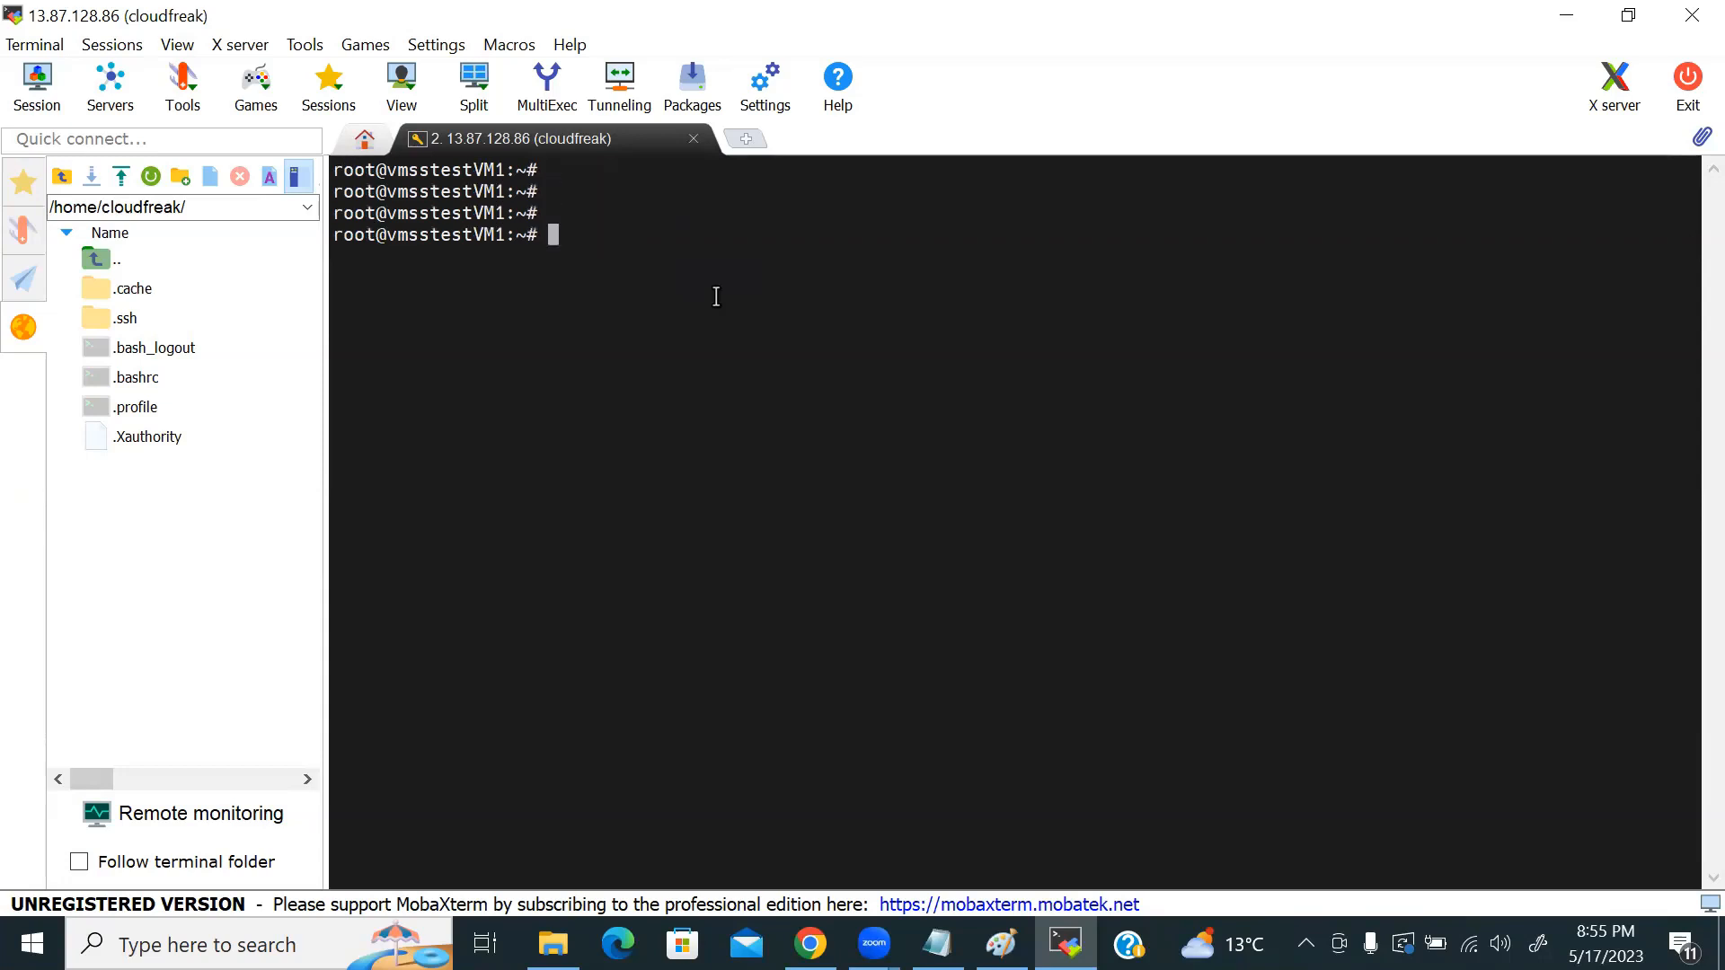
{"action": "type", "text": "apt update && "}
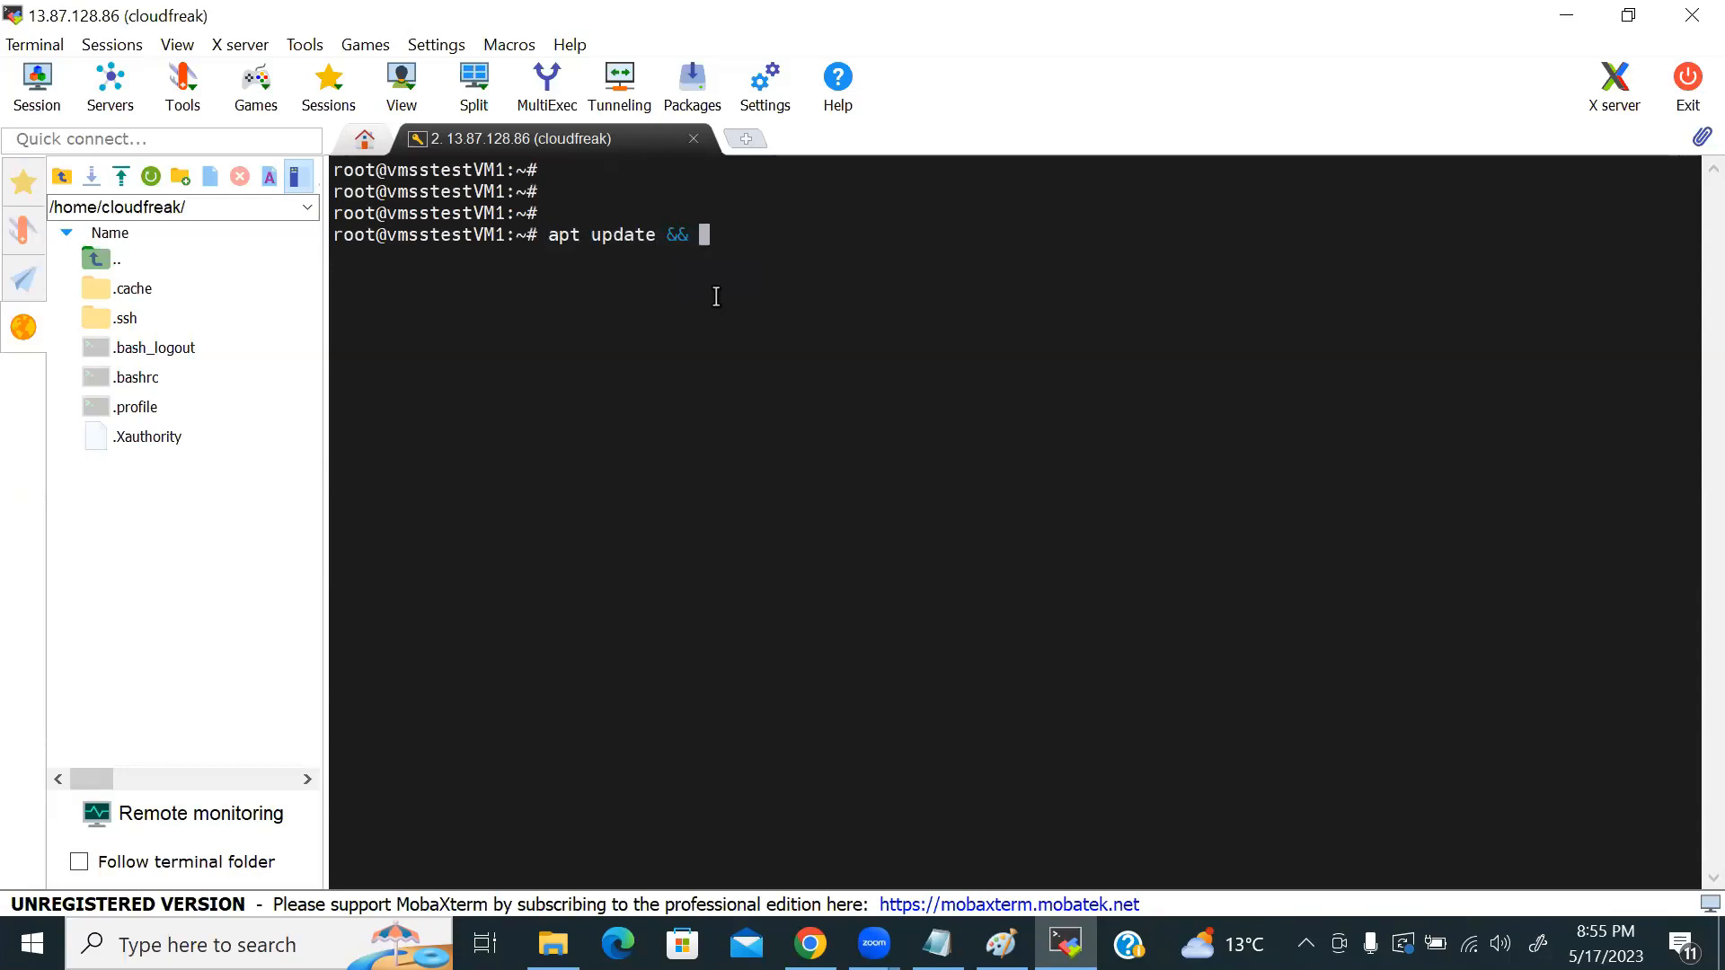
{"action": "type", "text": "apt install nginx"}
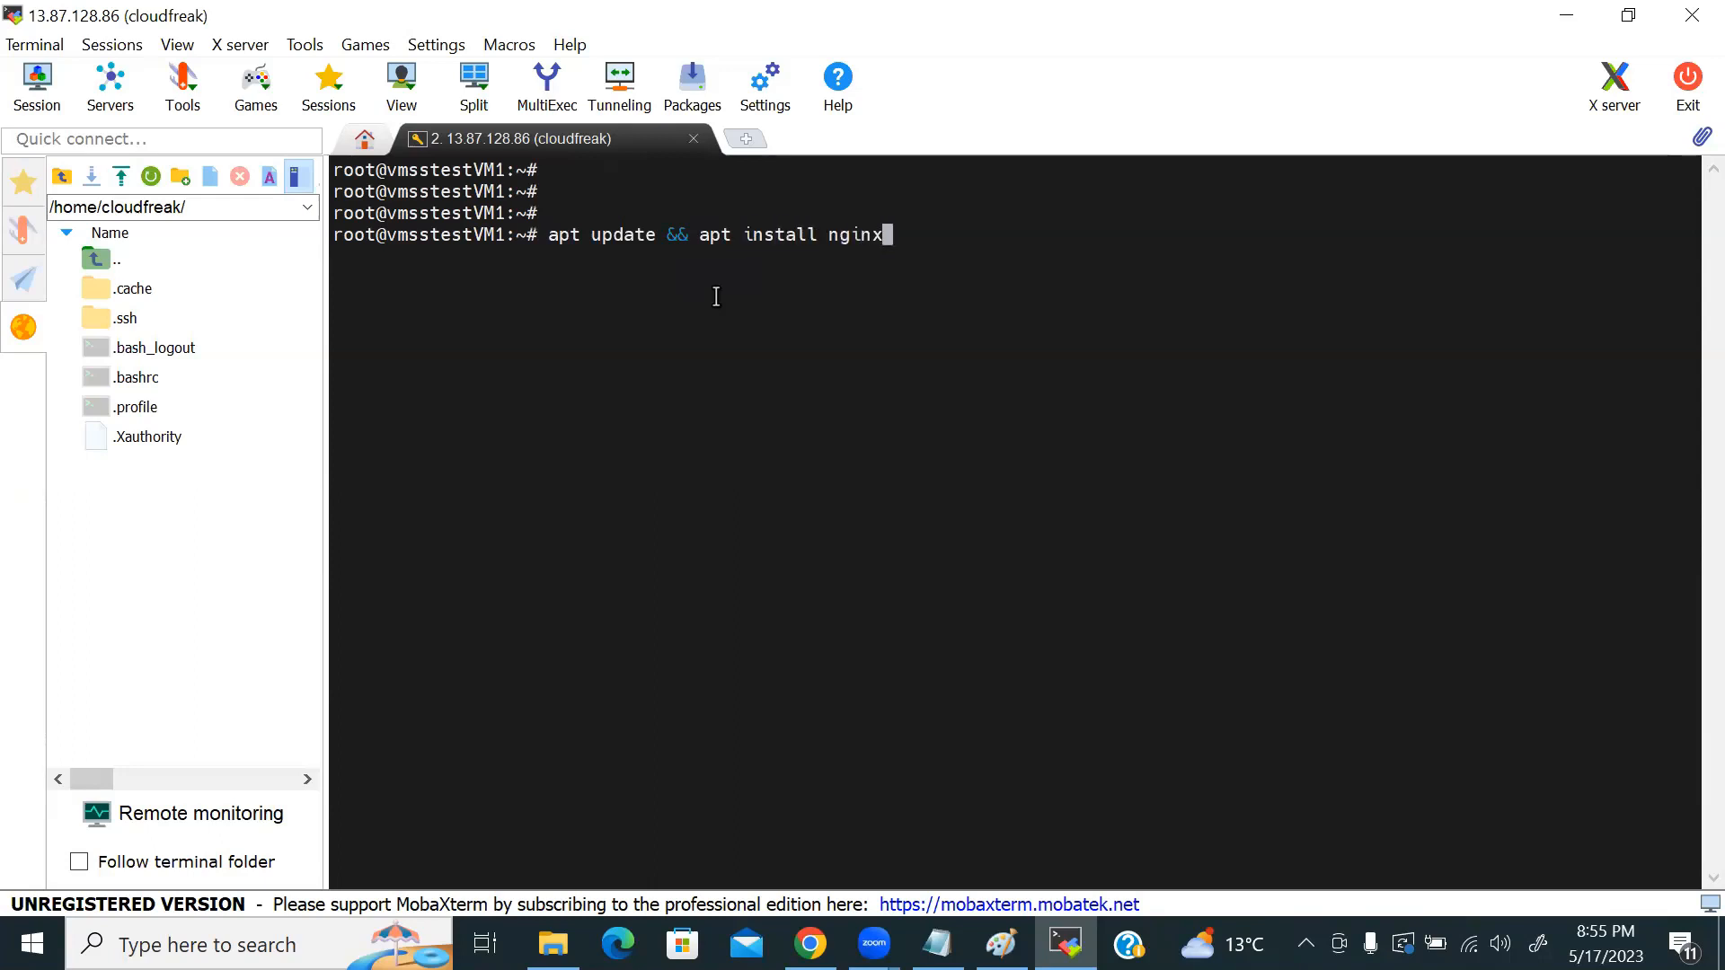
{"action": "key", "text": "Return"}
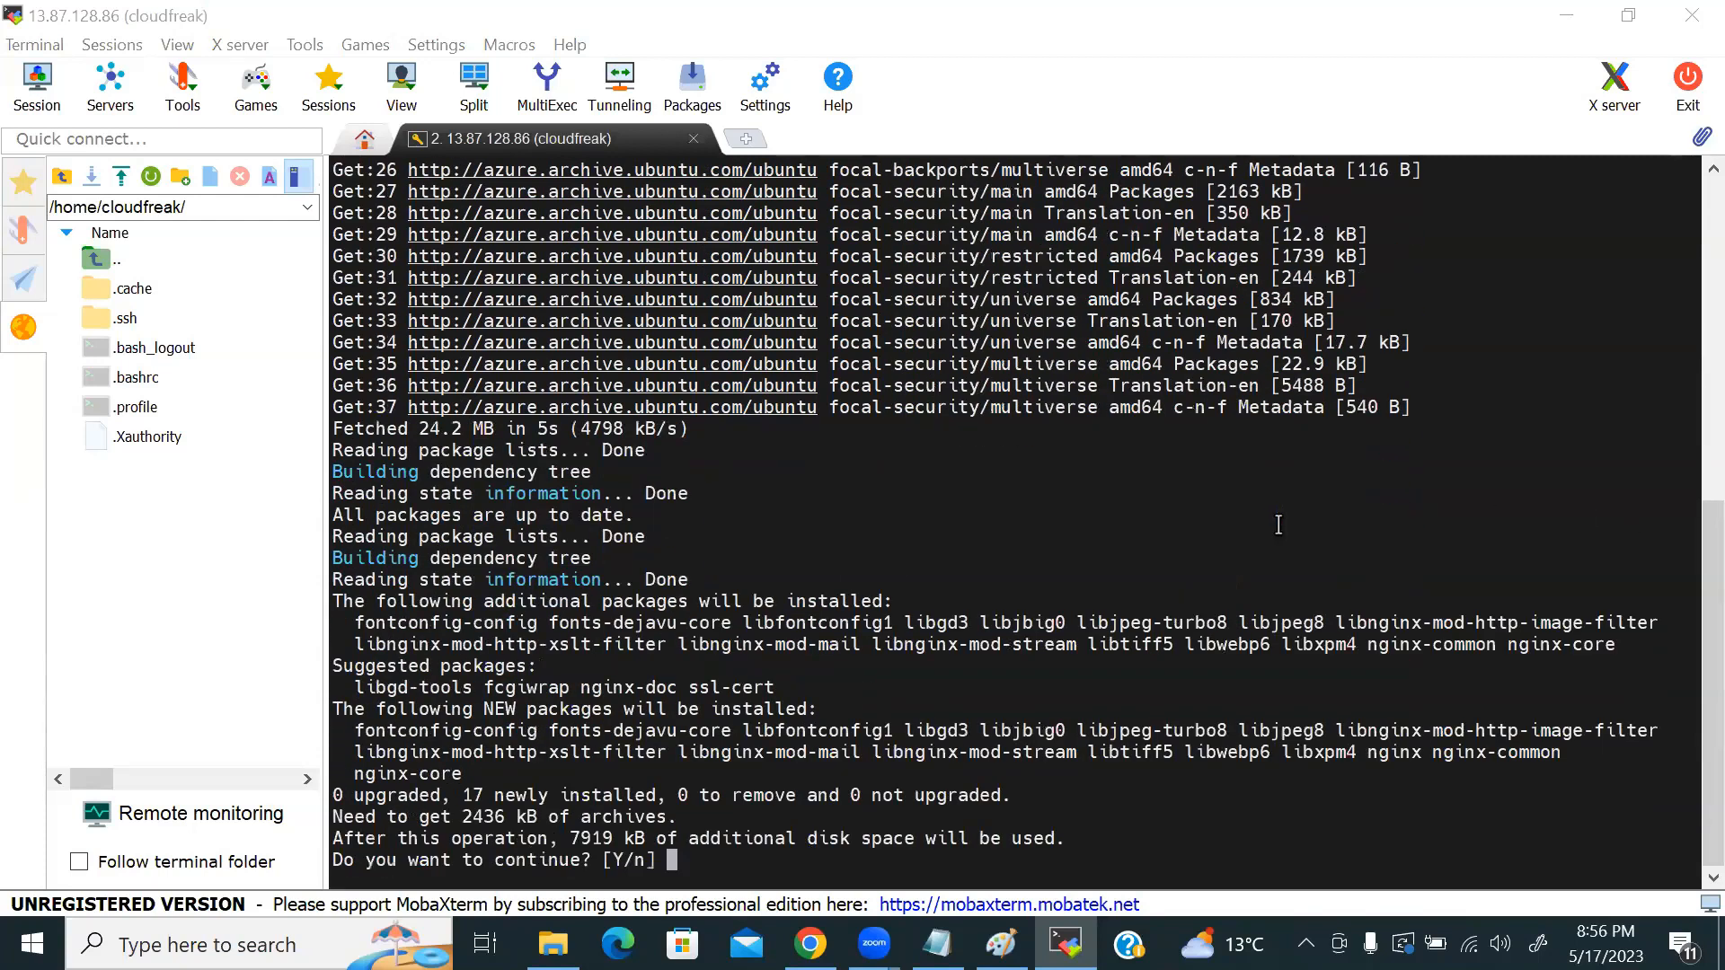
{"action": "type", "text": "y"}
{"action": "key", "text": "Return"}
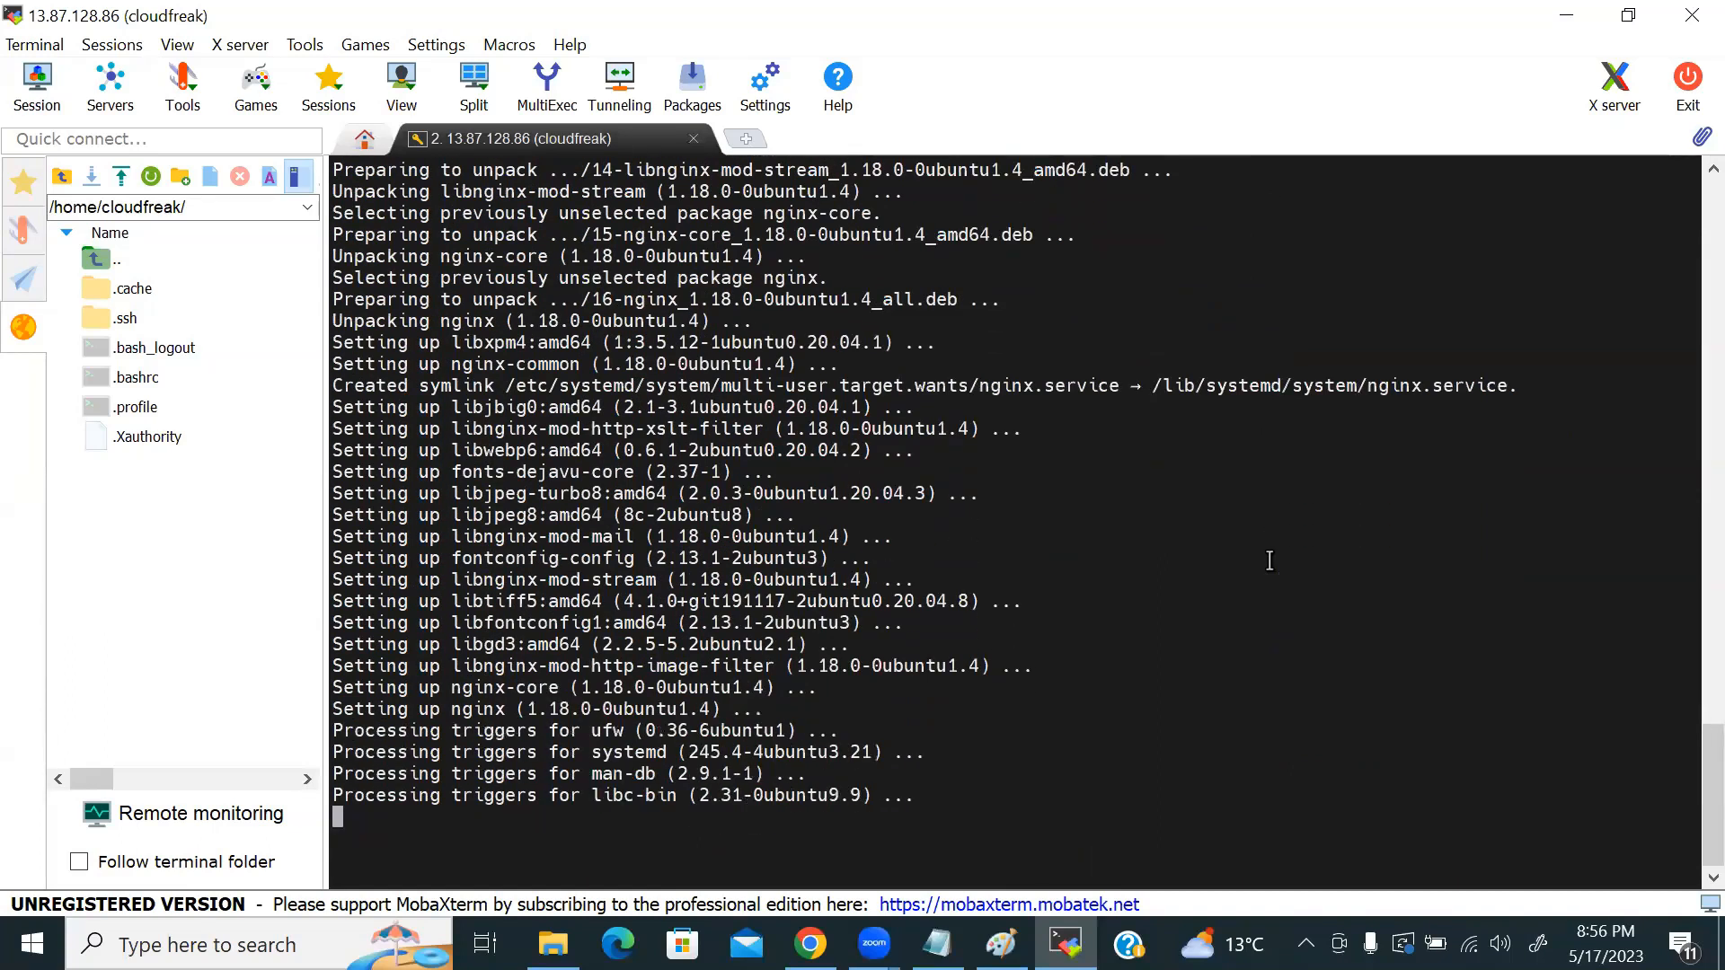
Step: Check the nginx service with /etc/init.d/nginx status
{"action": "type", "text": "r"}
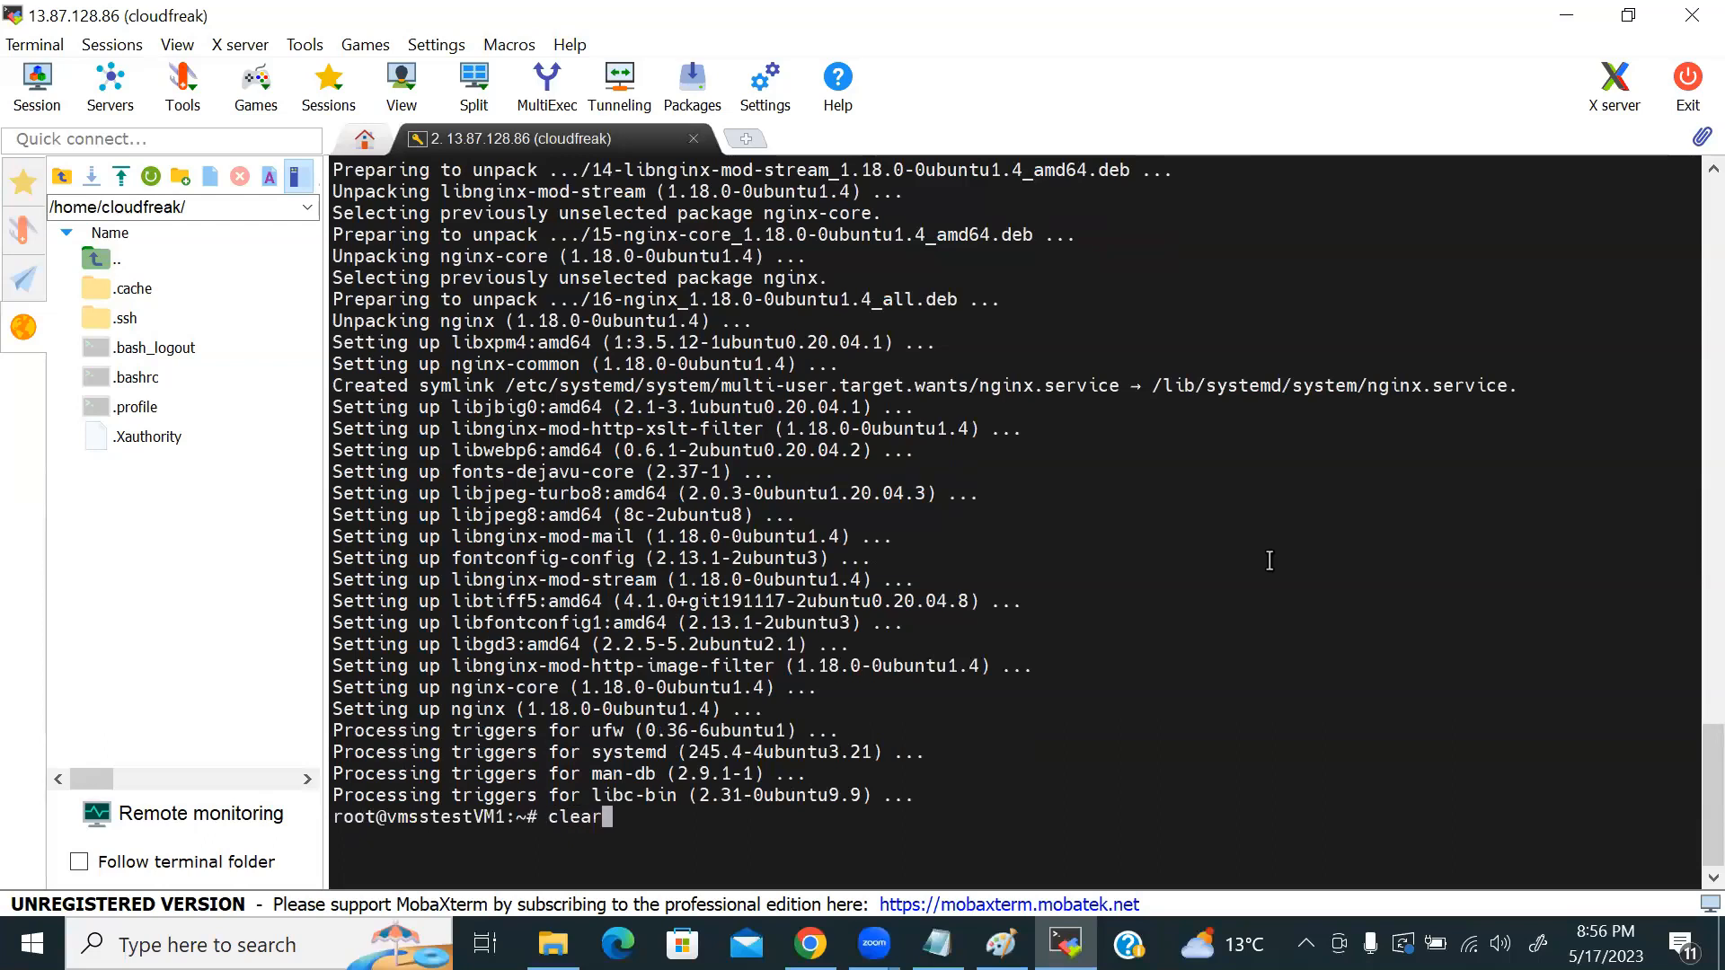
{"action": "key", "text": "Return"}
{"action": "key", "text": "Return"}
{"action": "key", "text": "Return"}
{"action": "key", "text": "Return"}
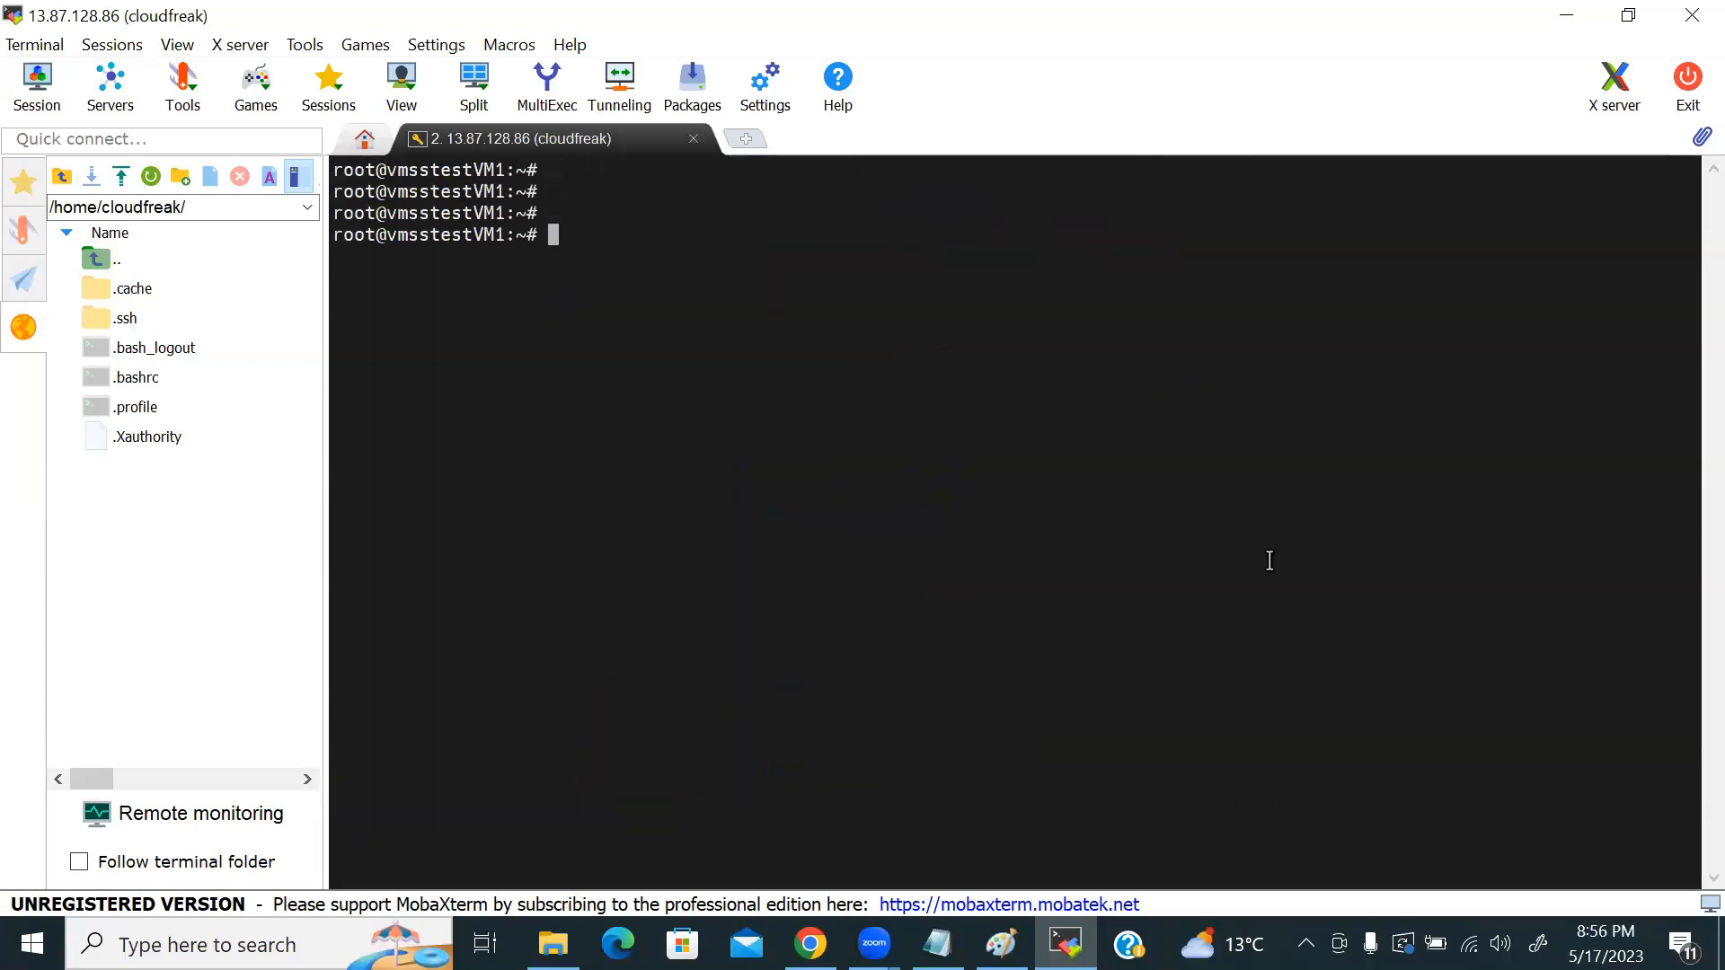
{"action": "type", "text": "/etc/init.d/stat"}
{"action": "key", "text": "BackSpace"}
{"action": "key", "text": "BackSpace"}
{"action": "key", "text": "BackSpace"}
{"action": "key", "text": "BackSpace"}
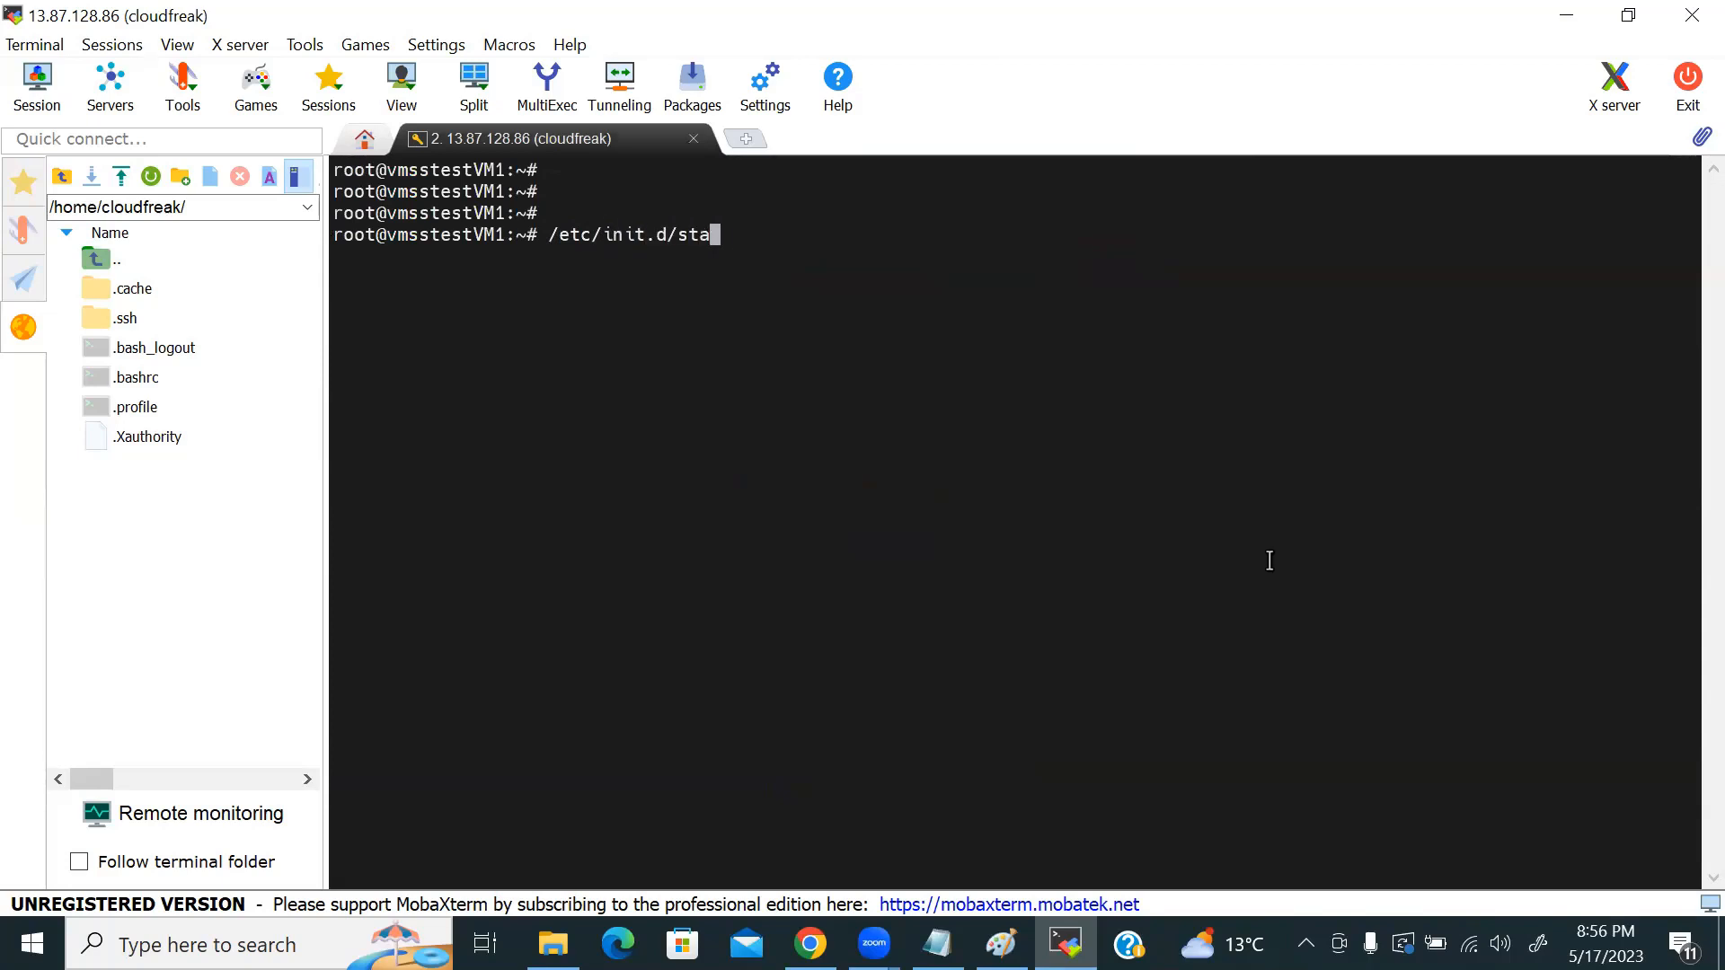
{"action": "type", "text": "nginx status"}
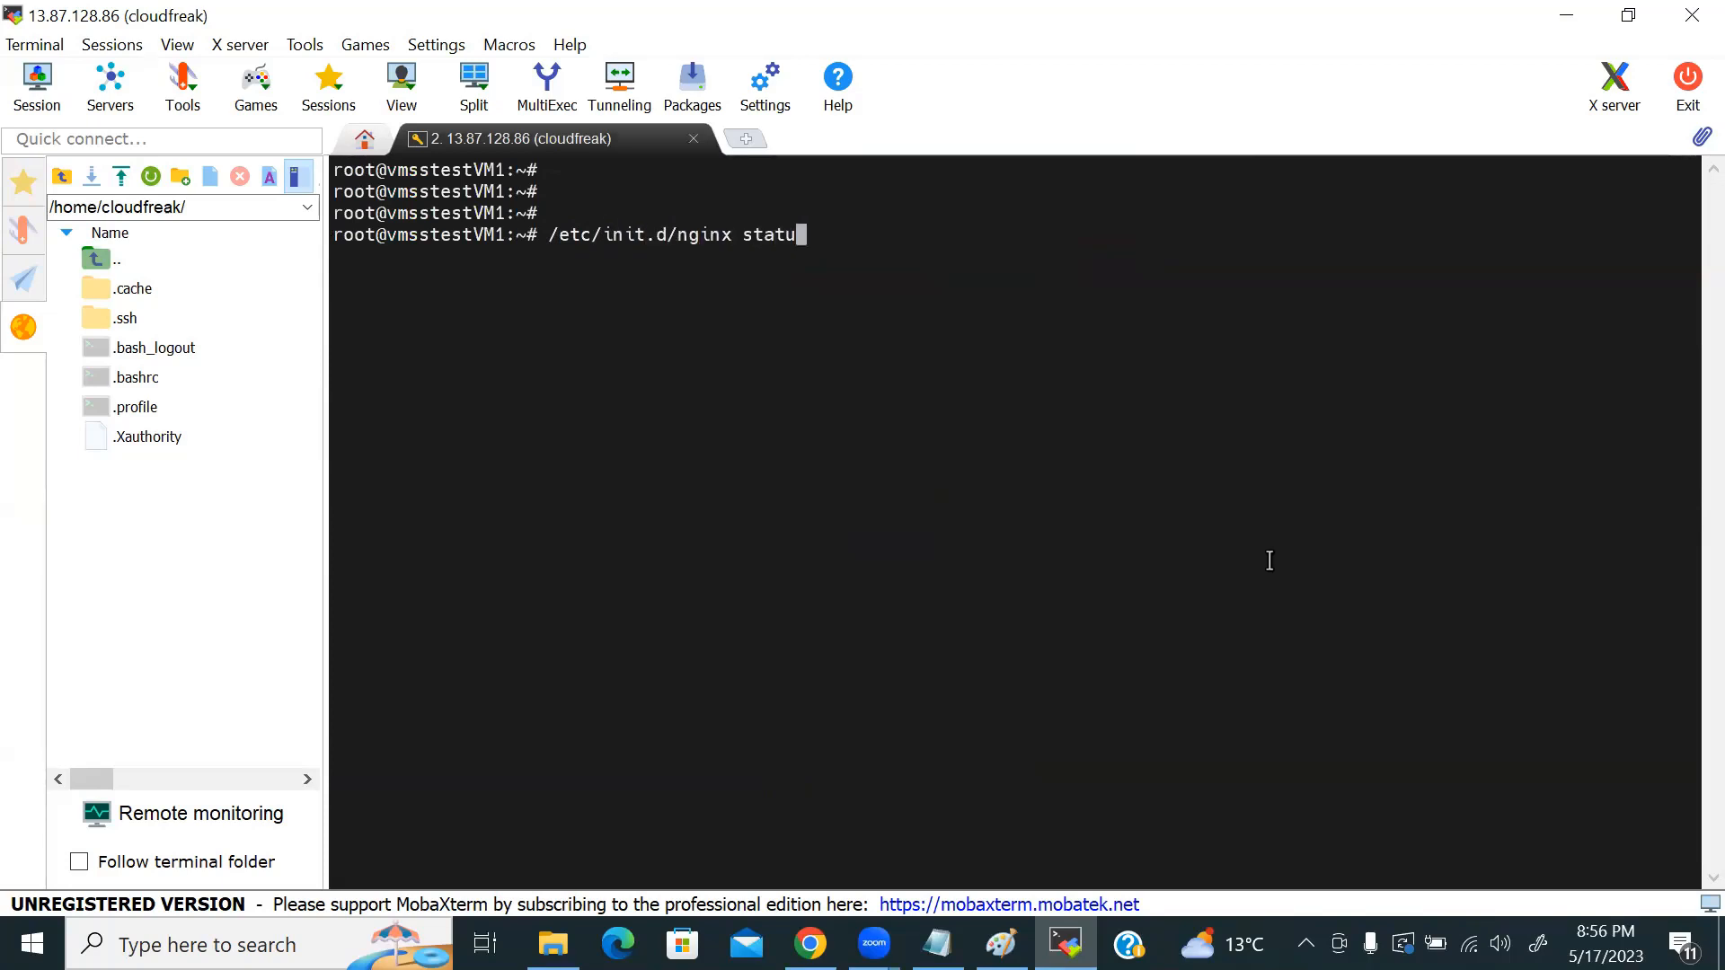
{"action": "key", "text": "Return"}
Step: Clear the terminal and run systemctl enable nginx so nginx starts at boot
{"action": "type", "text": "clear"}
{"action": "key", "text": "Return"}
{"action": "key", "text": "Return"}
{"action": "key", "text": "Return"}
{"action": "key", "text": "Return"}
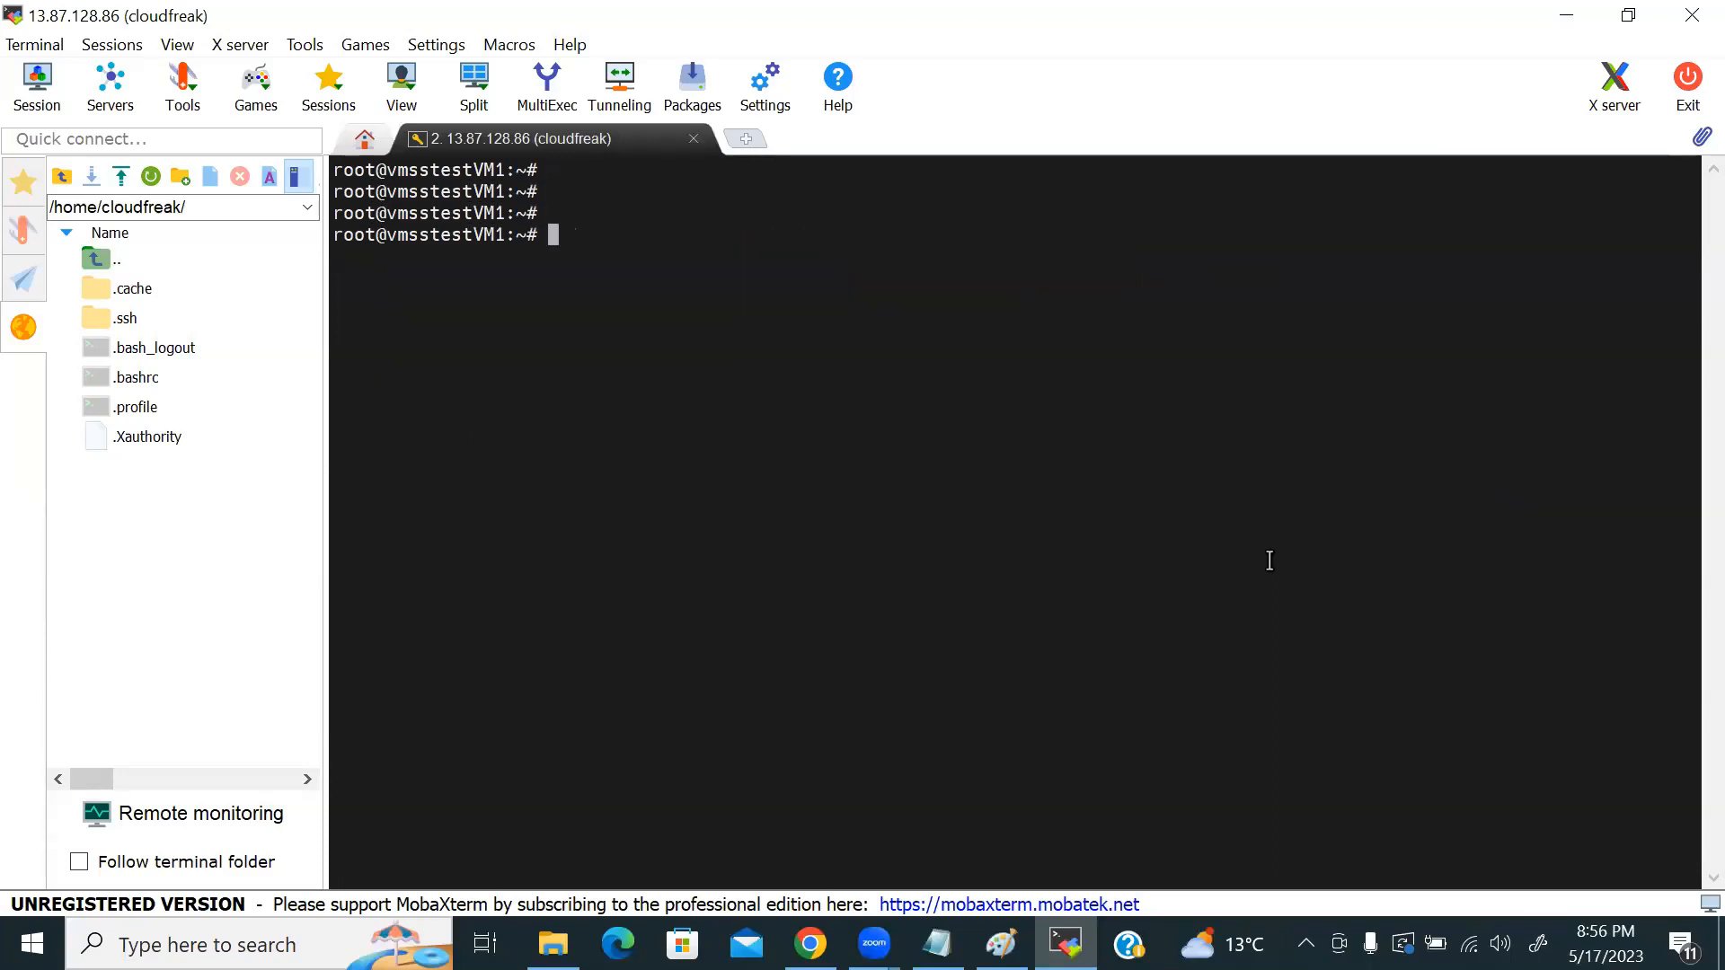
{"action": "type", "text": "systemctl enable nginx"}
{"action": "key", "text": "Return"}
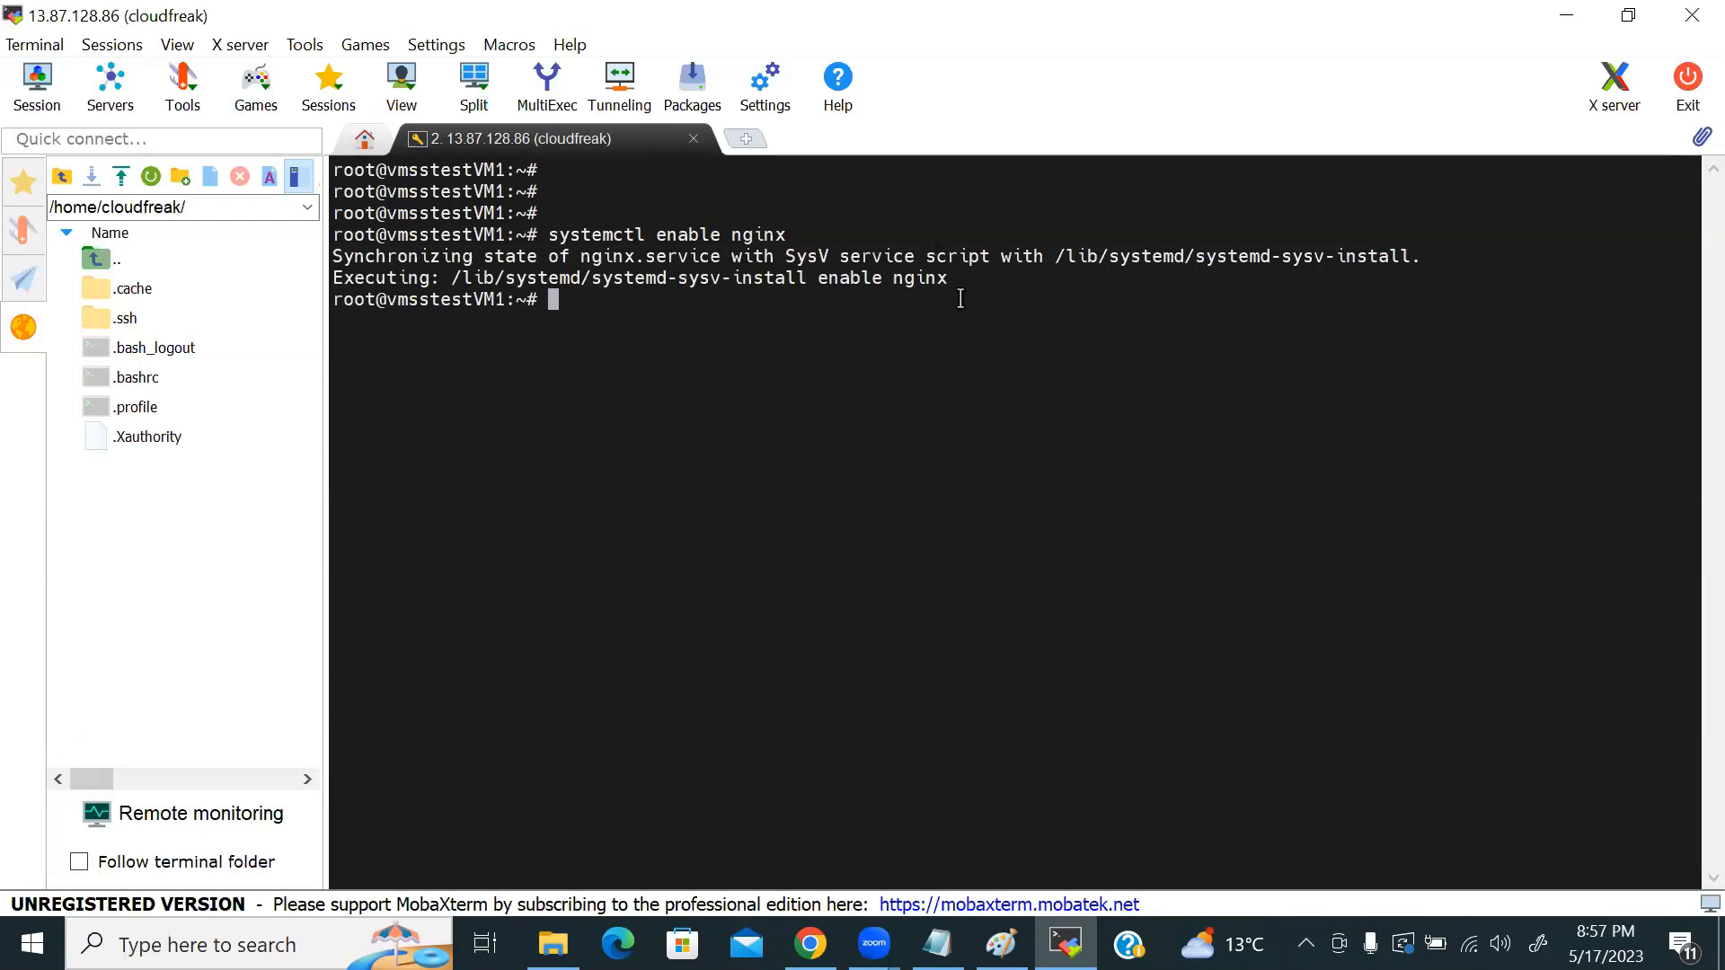
Step: Stop vmsstestVM1 in the portal until Stopped (deallocated), then check MobaXterm's closed session
{"action": "mouse_move", "coordinate": [810, 944]}
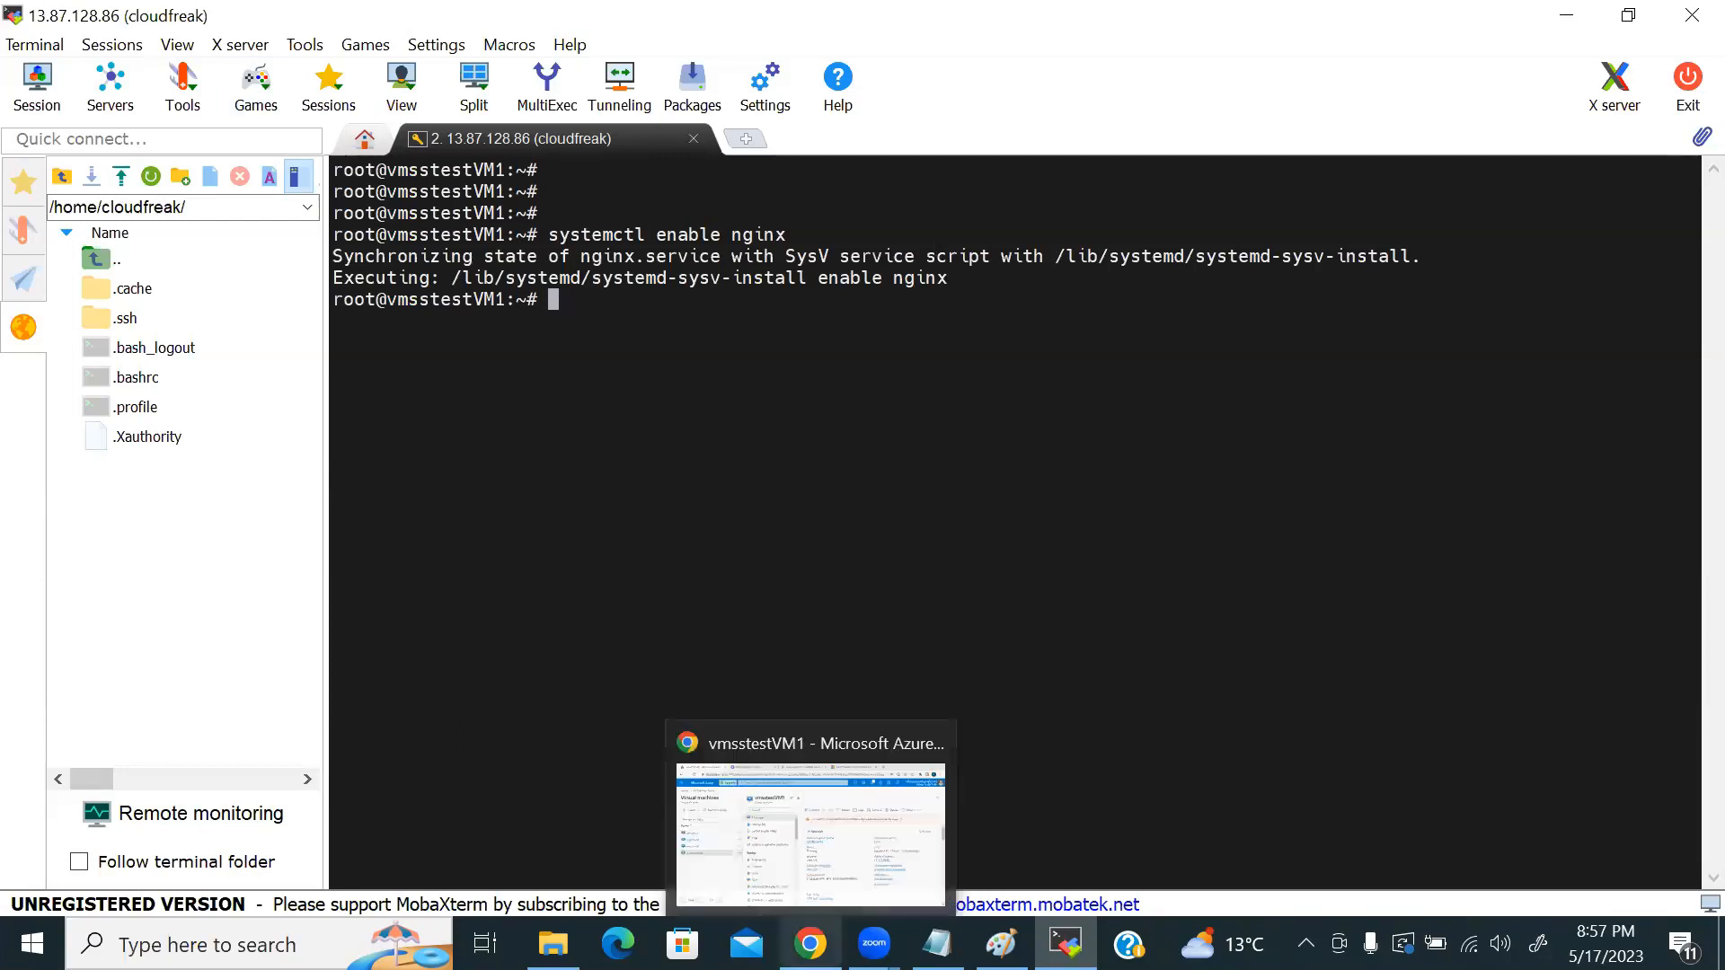
{"action": "left_click", "coordinate": [908, 914]}
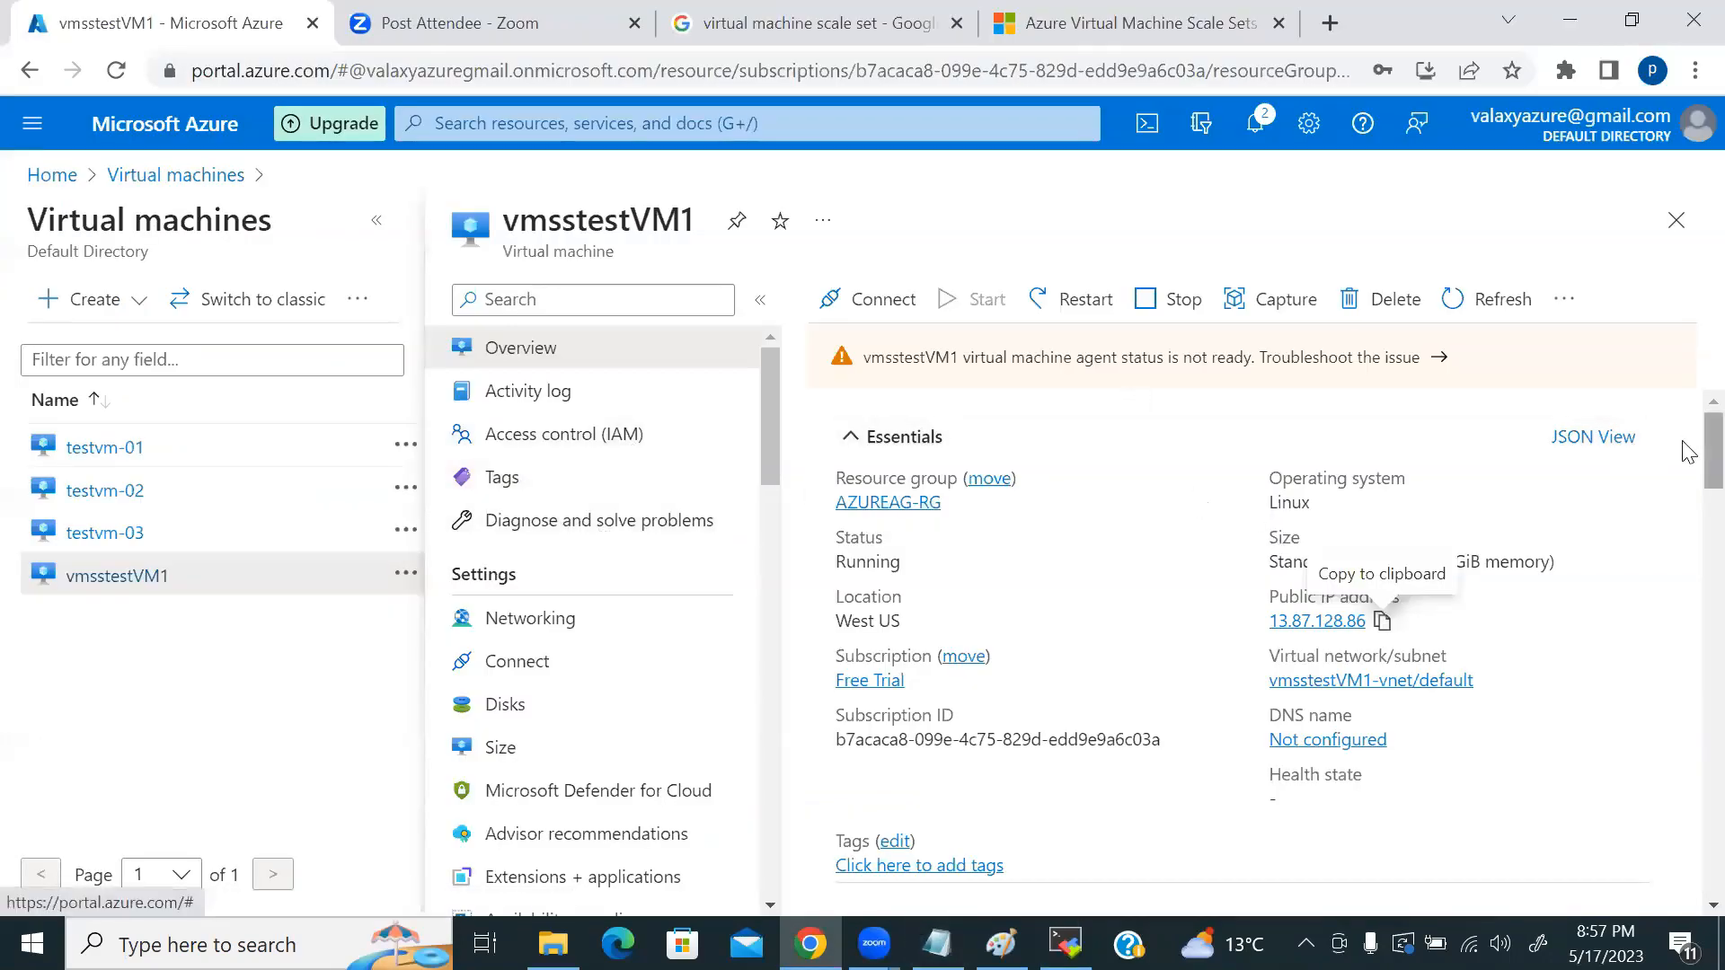
{"action": "left_click", "coordinate": [1182, 300]}
{"action": "left_click", "coordinate": [863, 443]}
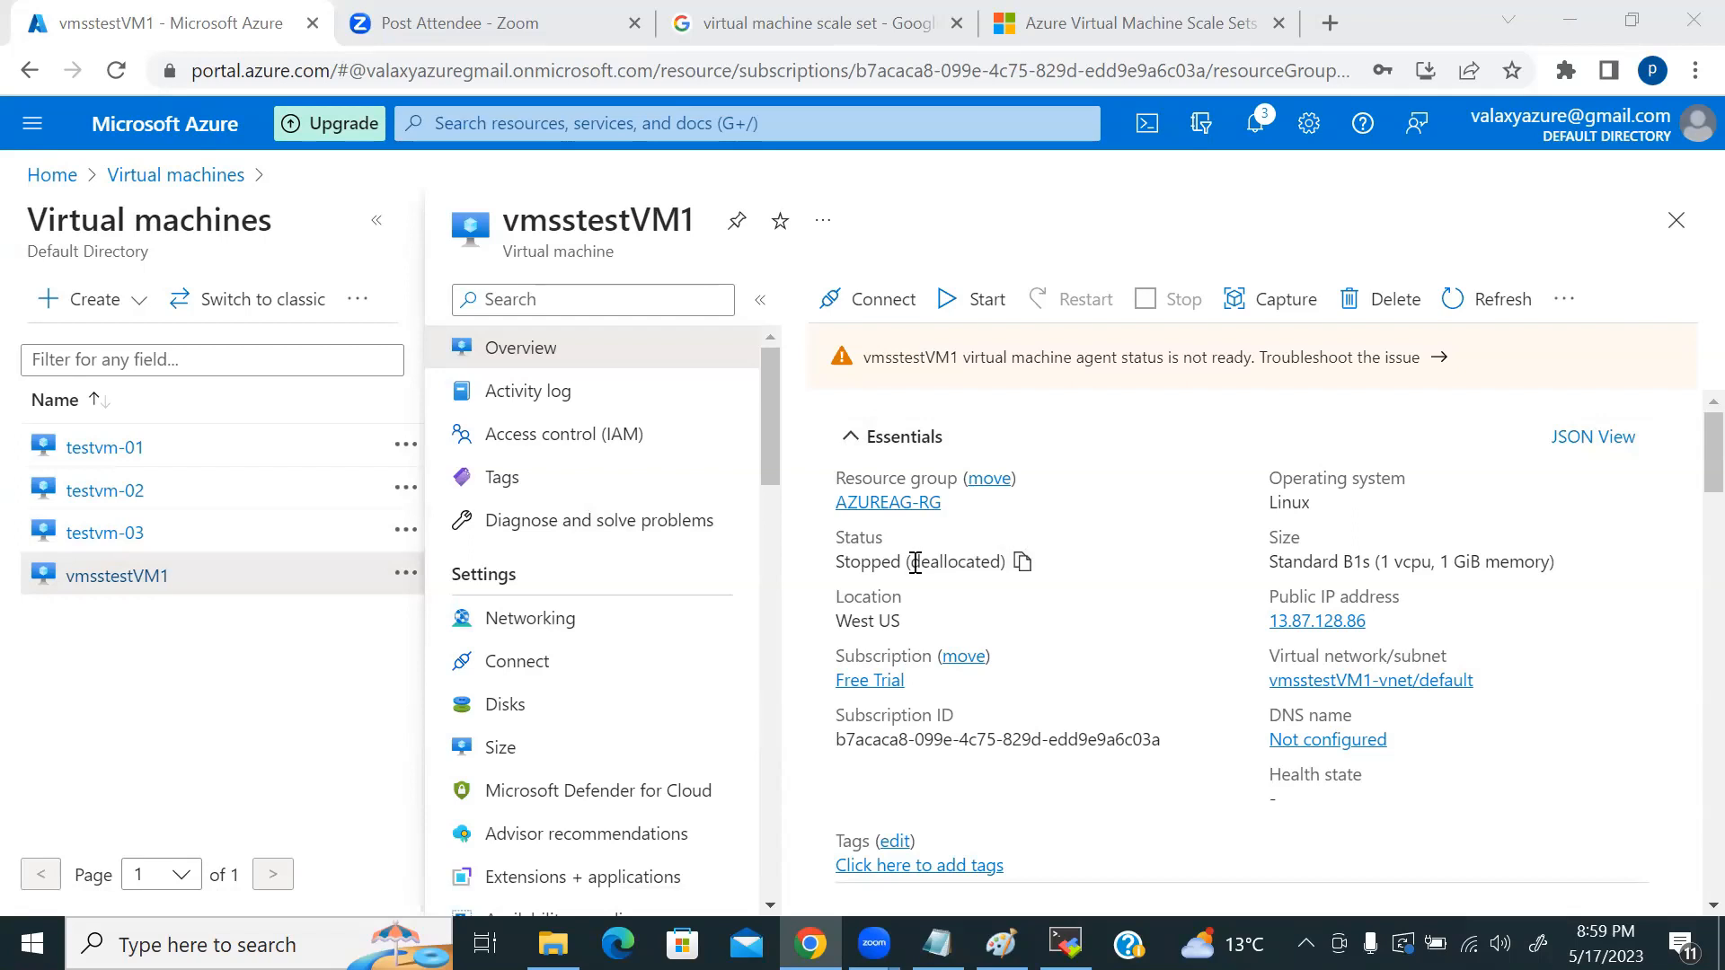
{"action": "double_click", "coordinate": [996, 564]}
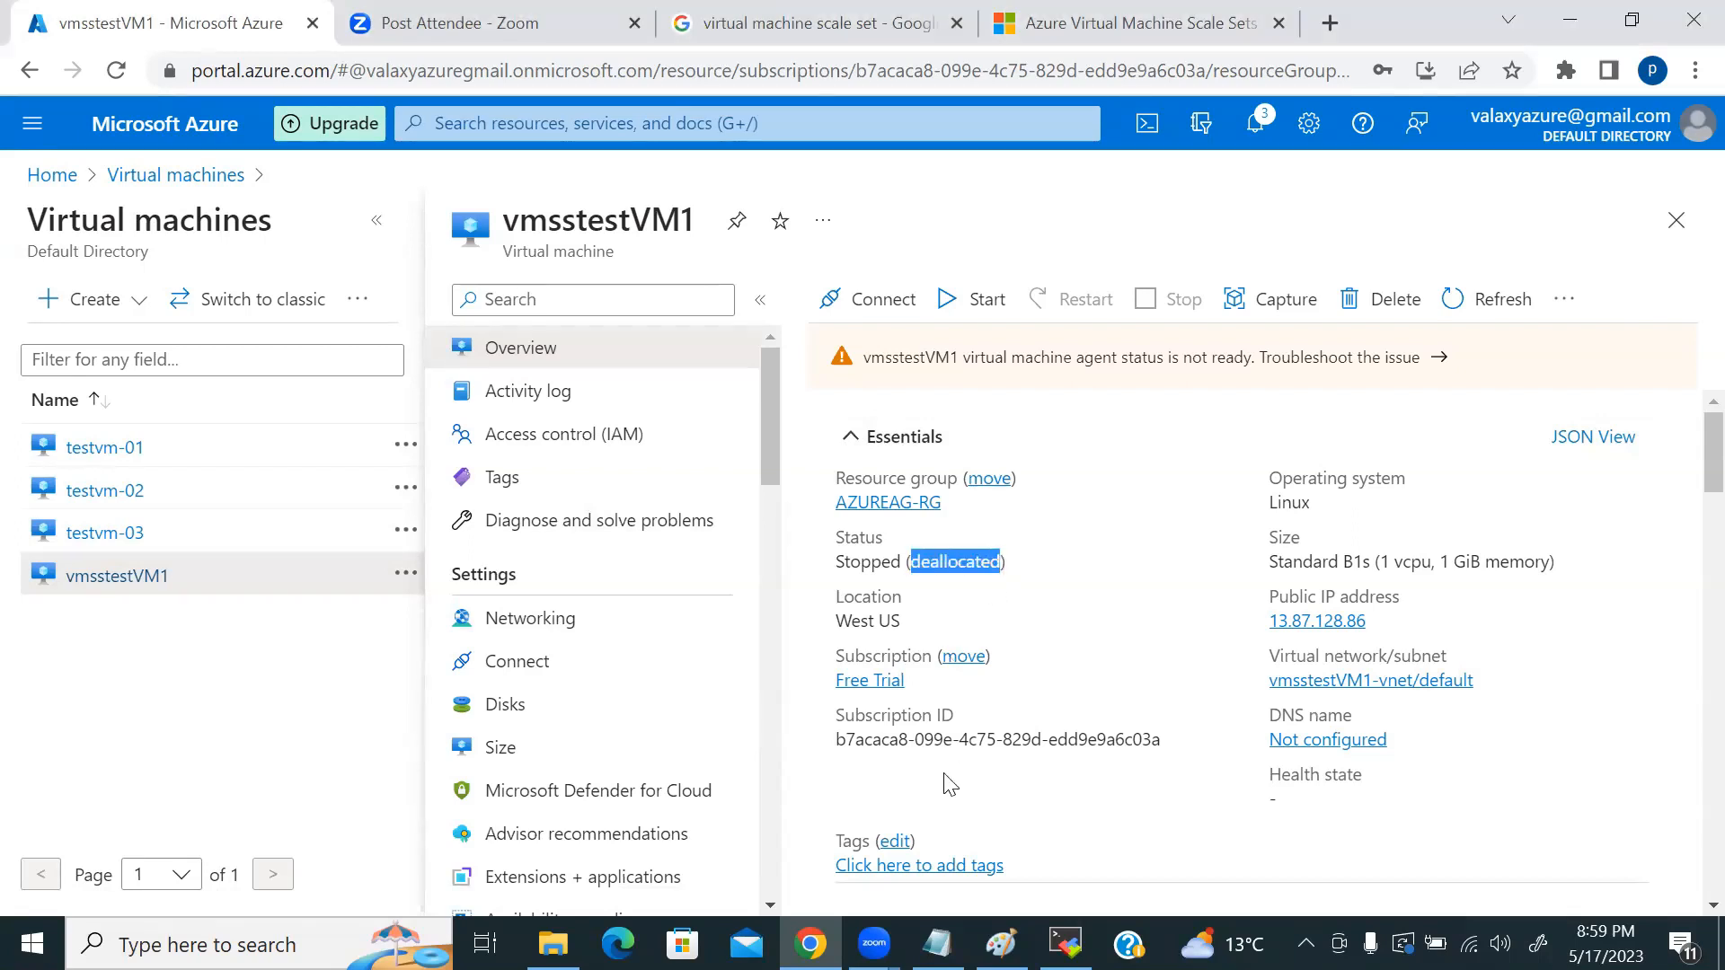
{"action": "left_click", "coordinate": [1066, 943]}
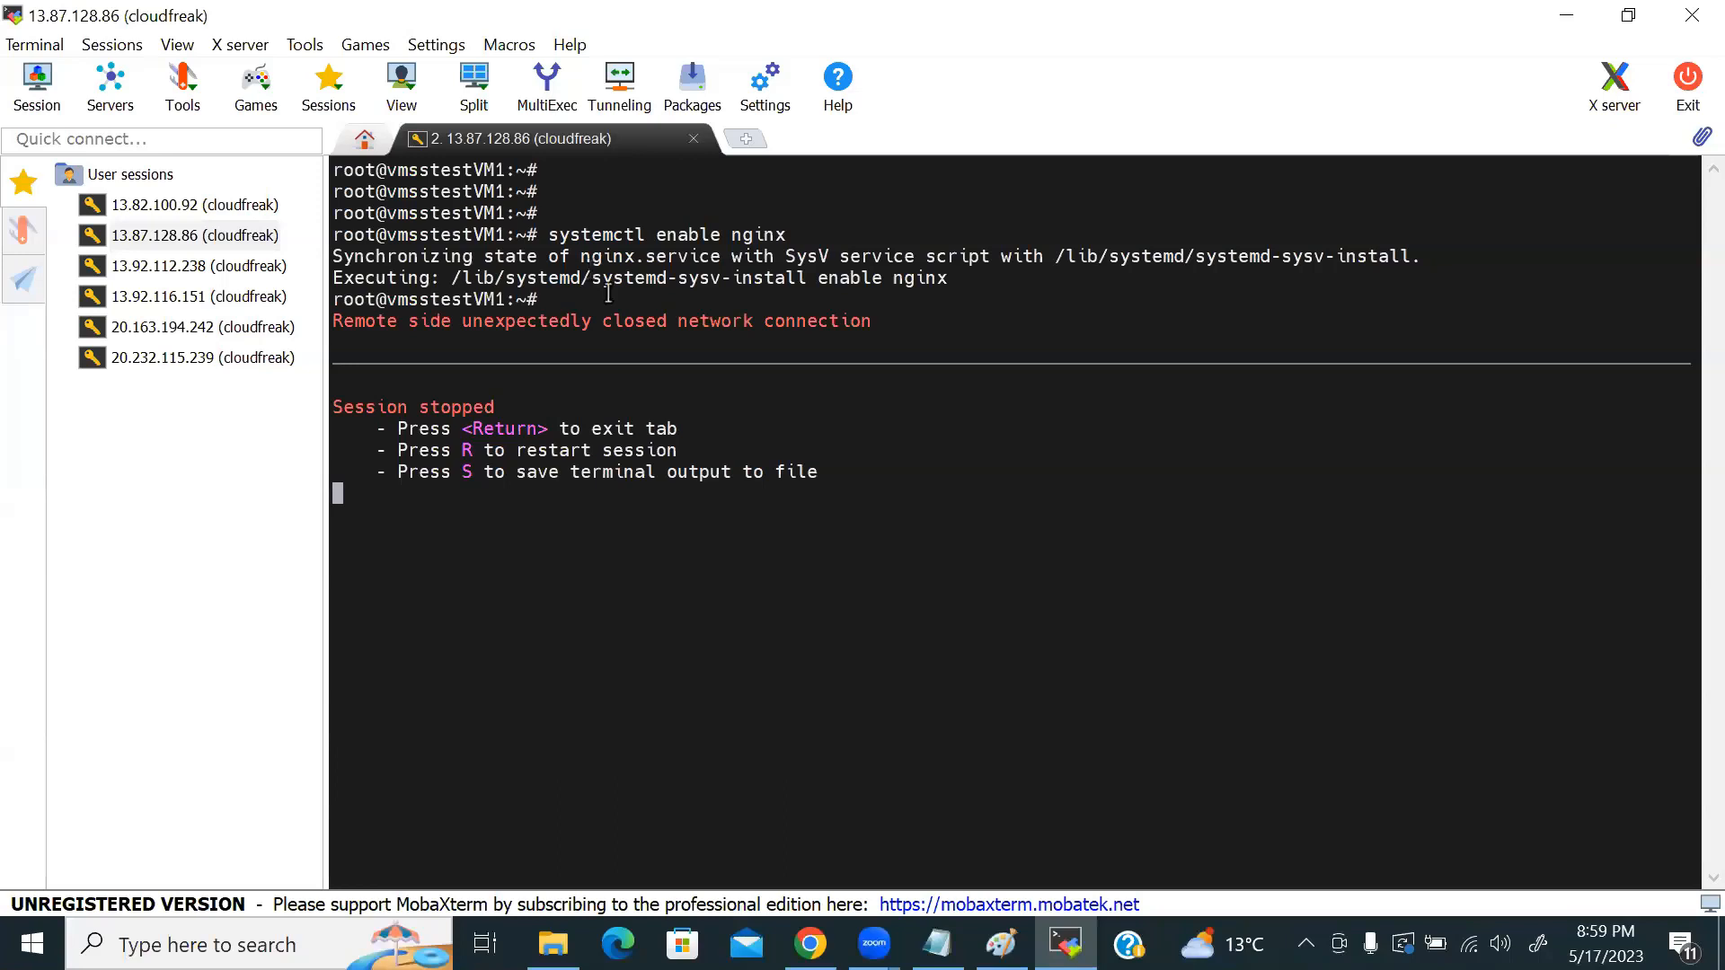
{"action": "left_click", "coordinate": [1564, 18]}
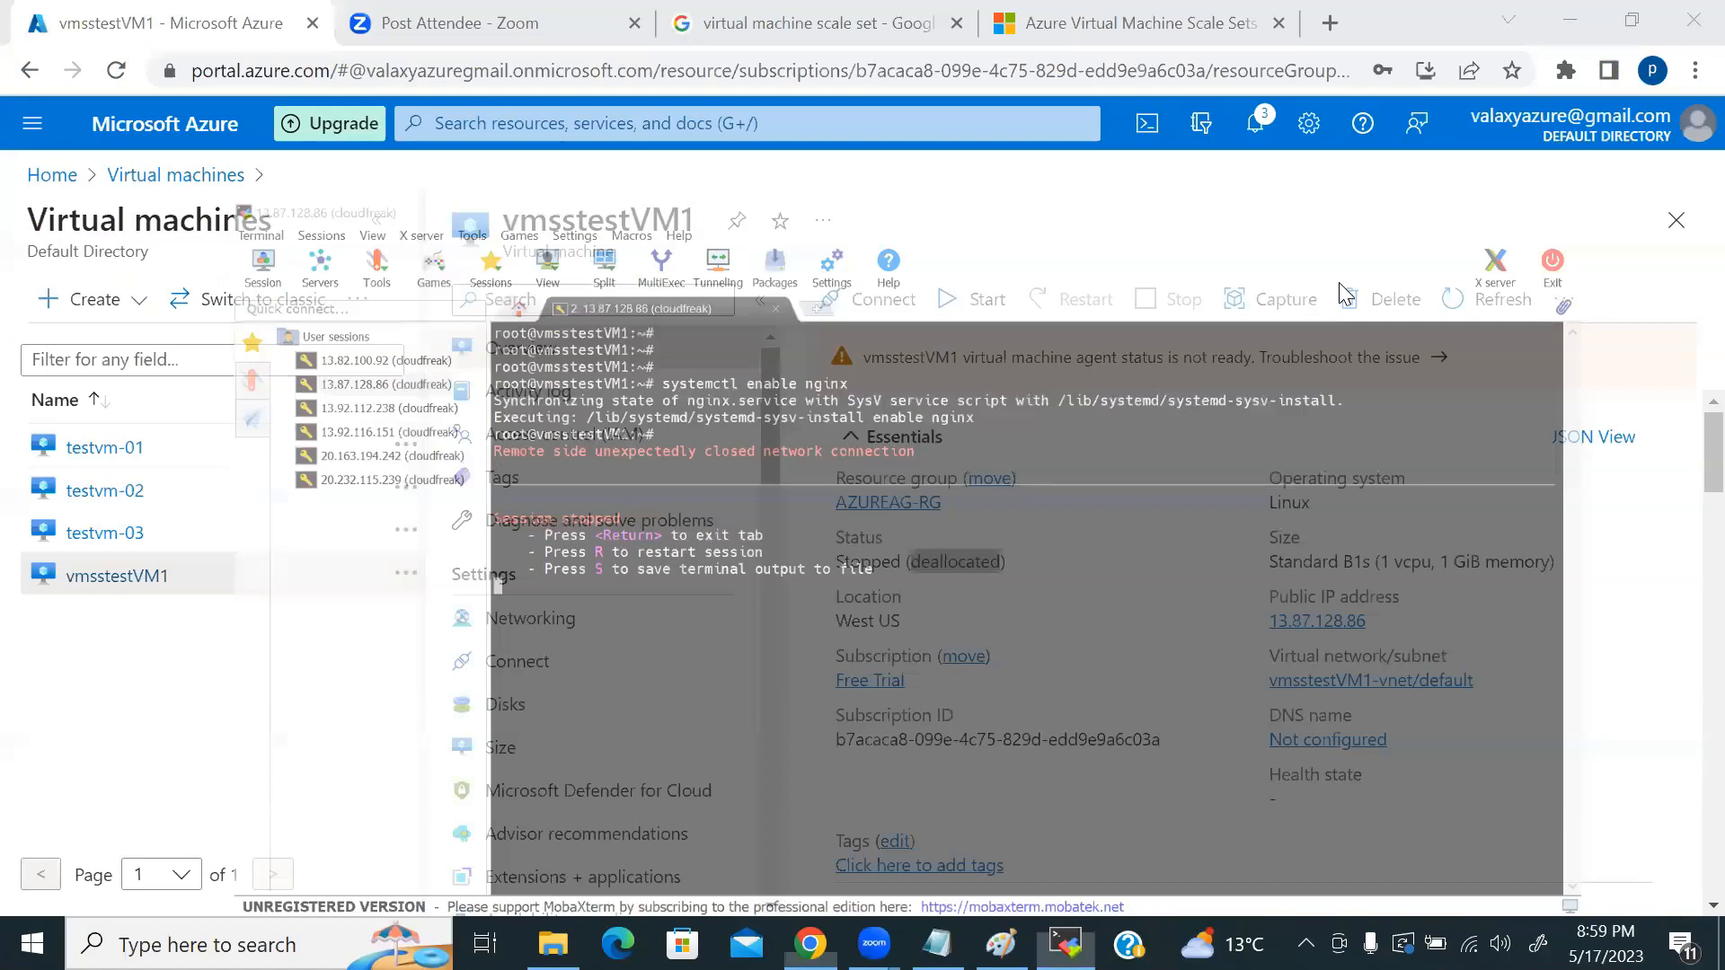
{"action": "left_click_drag", "start_coordinate": [904, 562], "coordinate": [999, 559]}
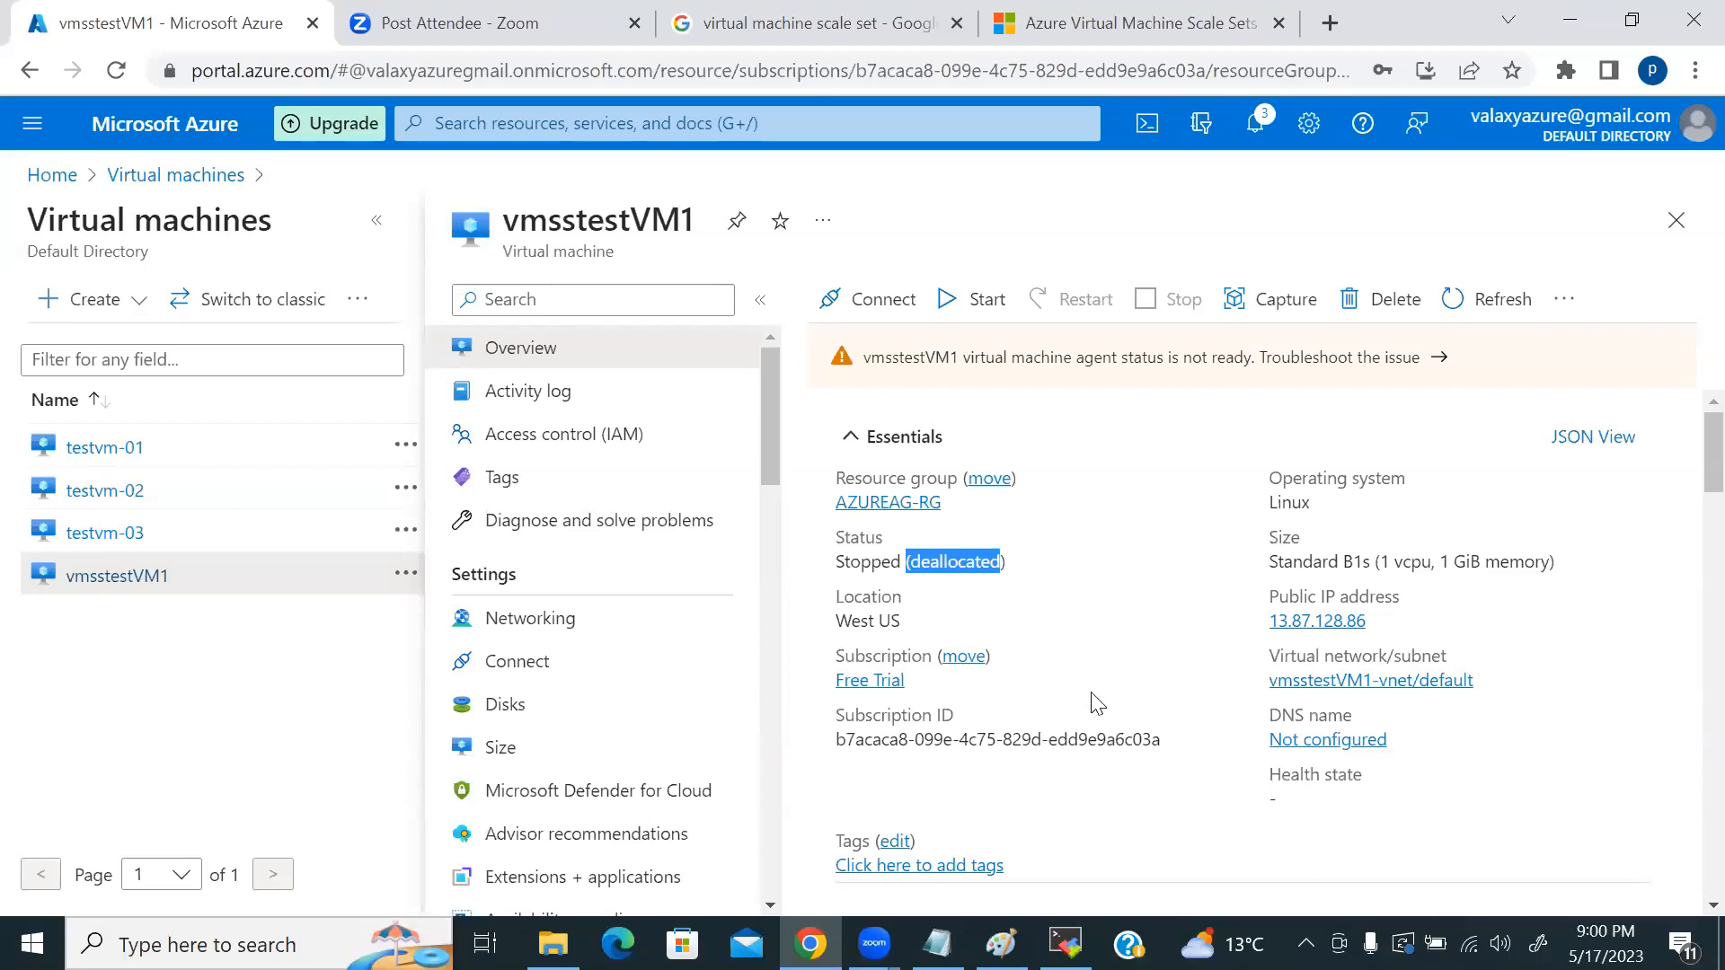
{"action": "left_click", "coordinate": [1142, 537]}
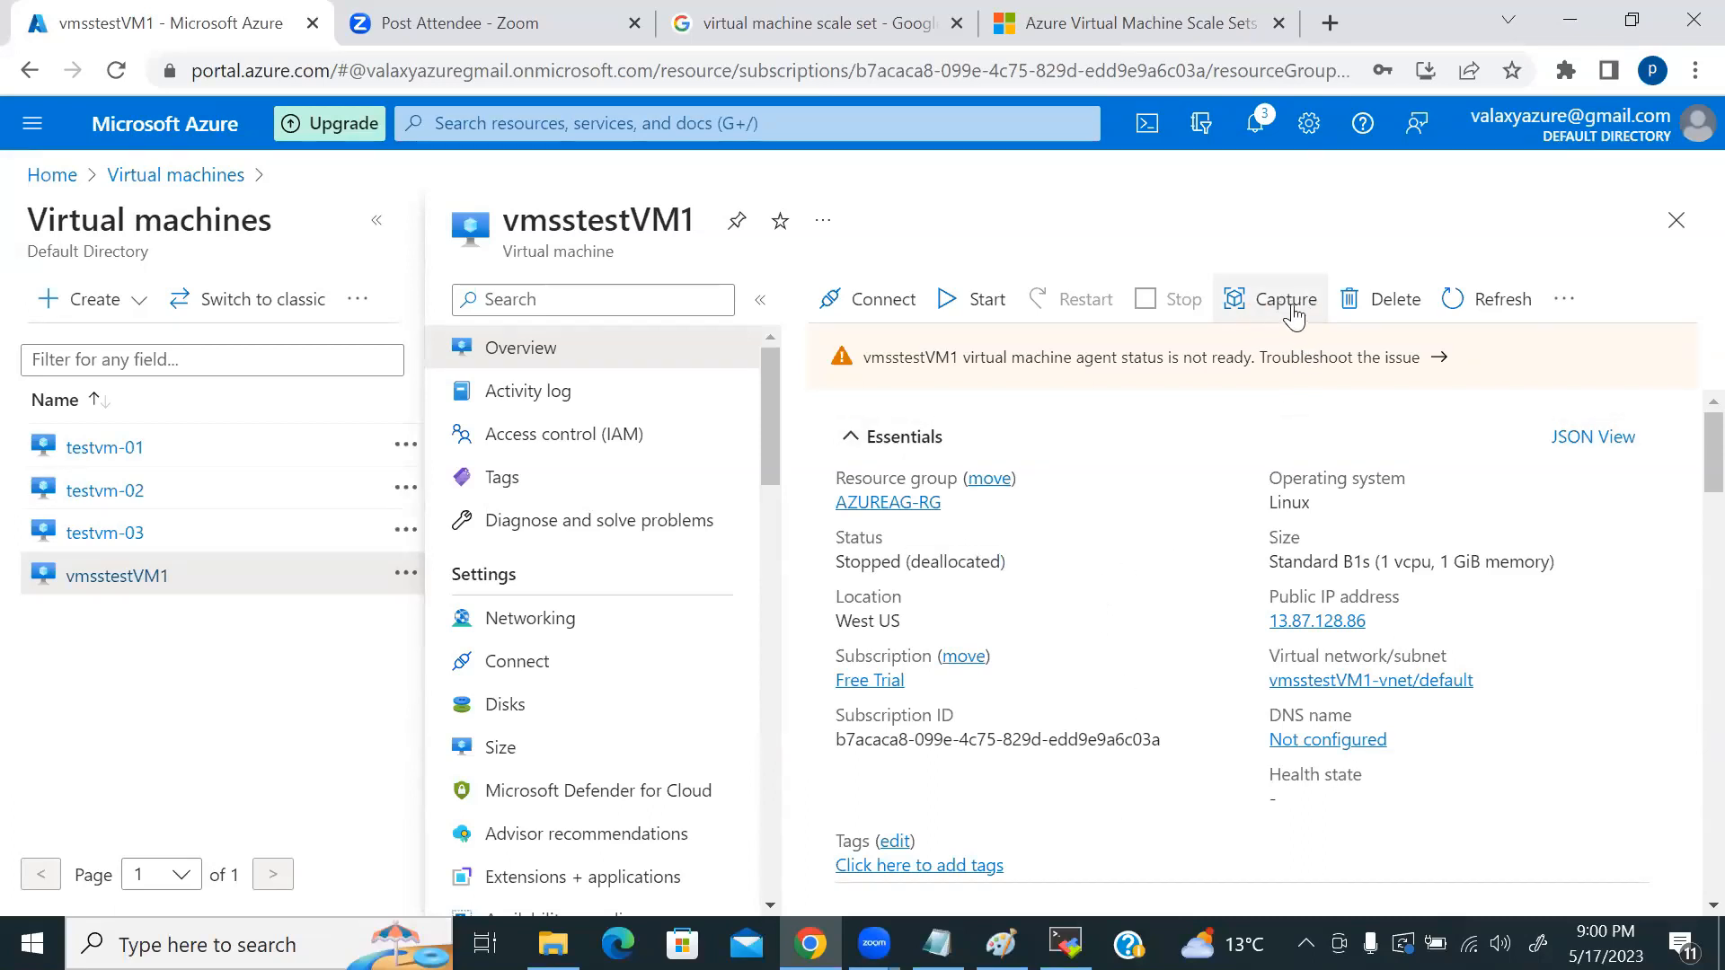
Step: Start capturing an image of vmsstestVM1, choosing to share it to an Azure compute gallery
{"action": "left_click", "coordinate": [1280, 303]}
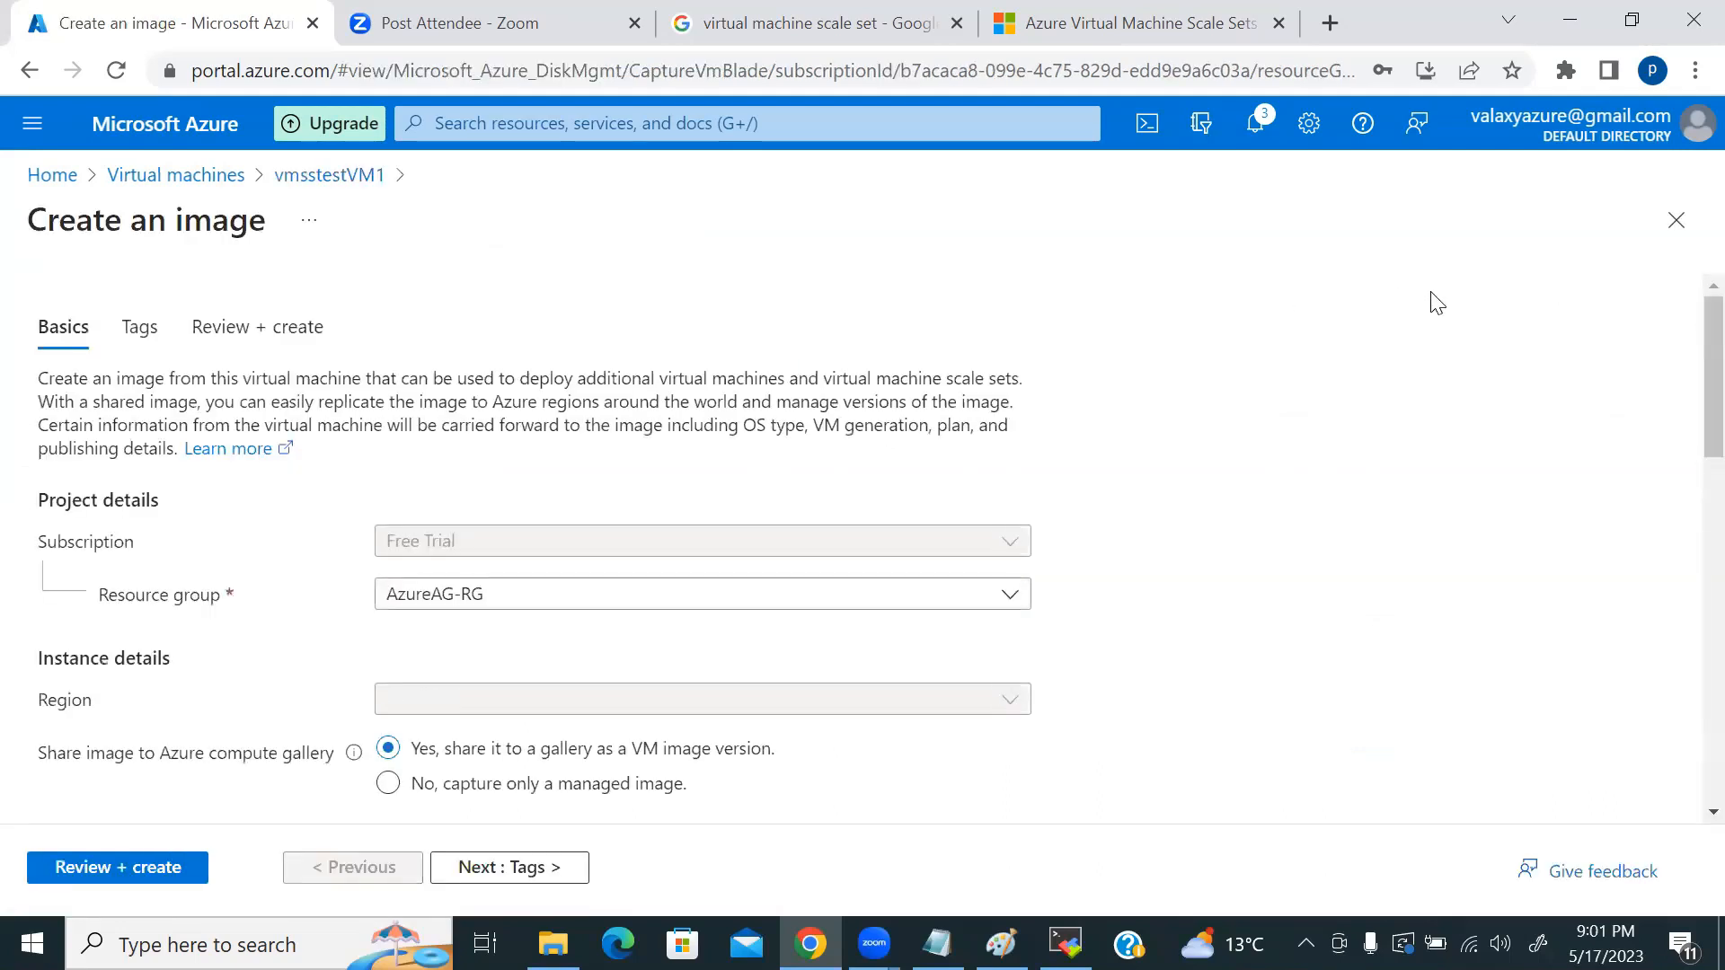
{"action": "scroll", "coordinate": [1333, 396], "scroll_direction": "down", "scroll_amount": 5}
{"action": "scroll", "coordinate": [1337, 431], "scroll_direction": "down", "scroll_amount": 7}
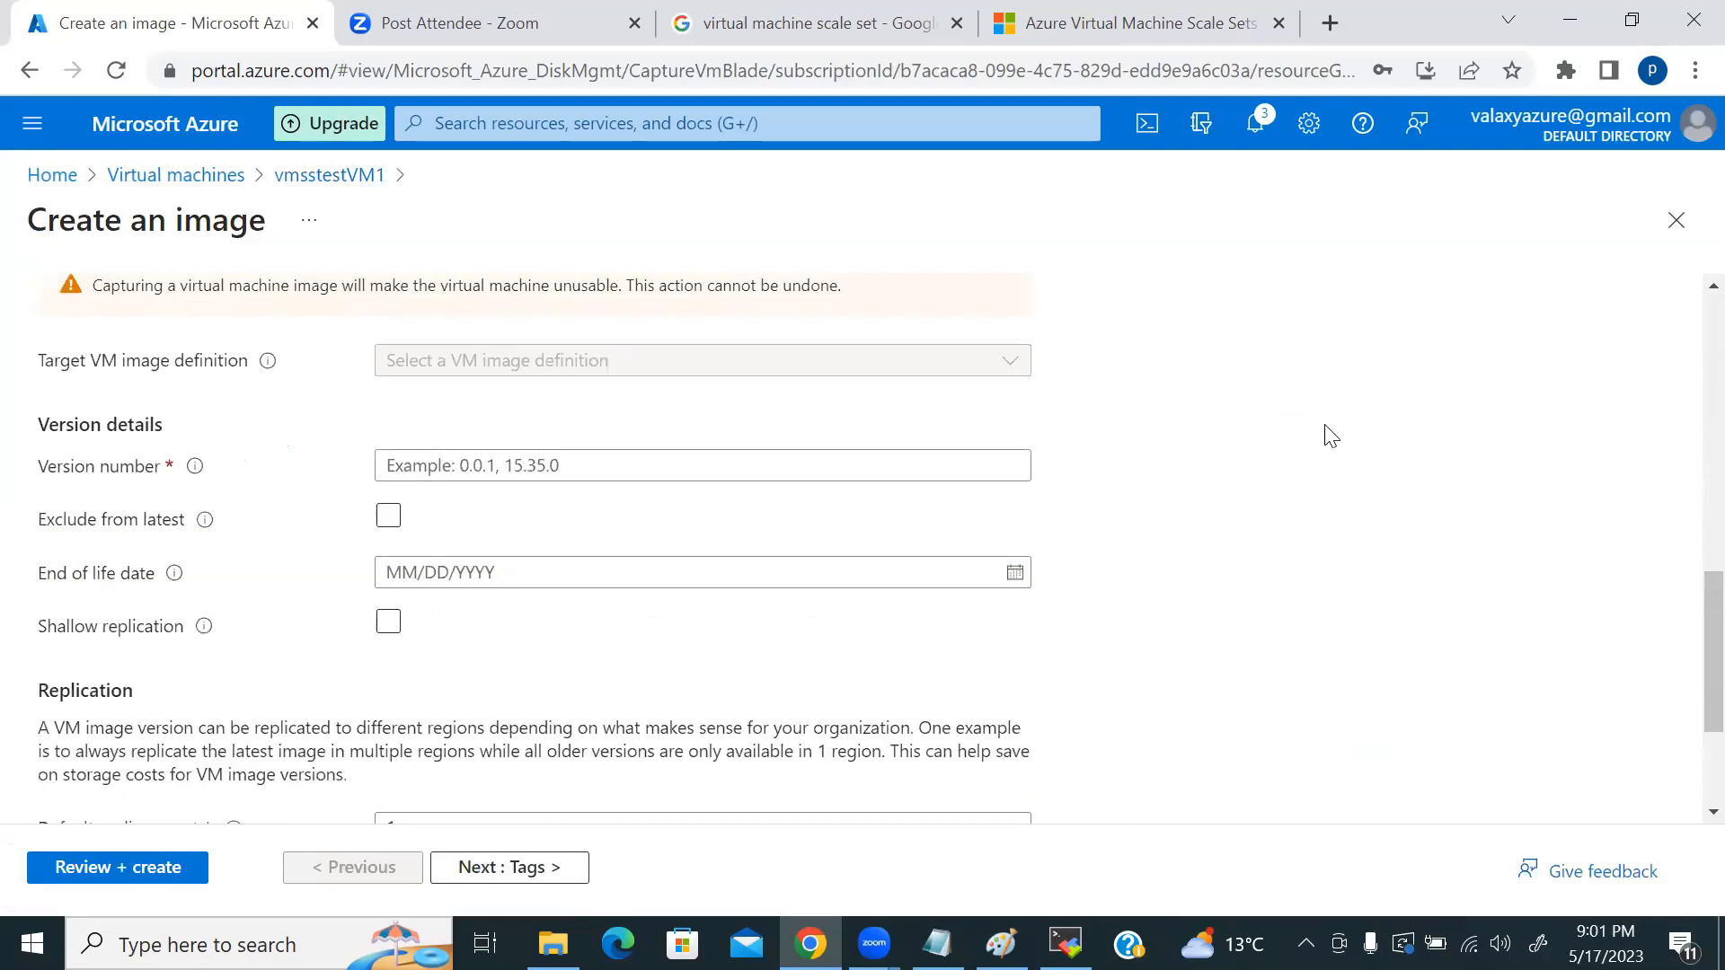
{"action": "scroll", "coordinate": [1332, 472], "scroll_direction": "up", "scroll_amount": 5}
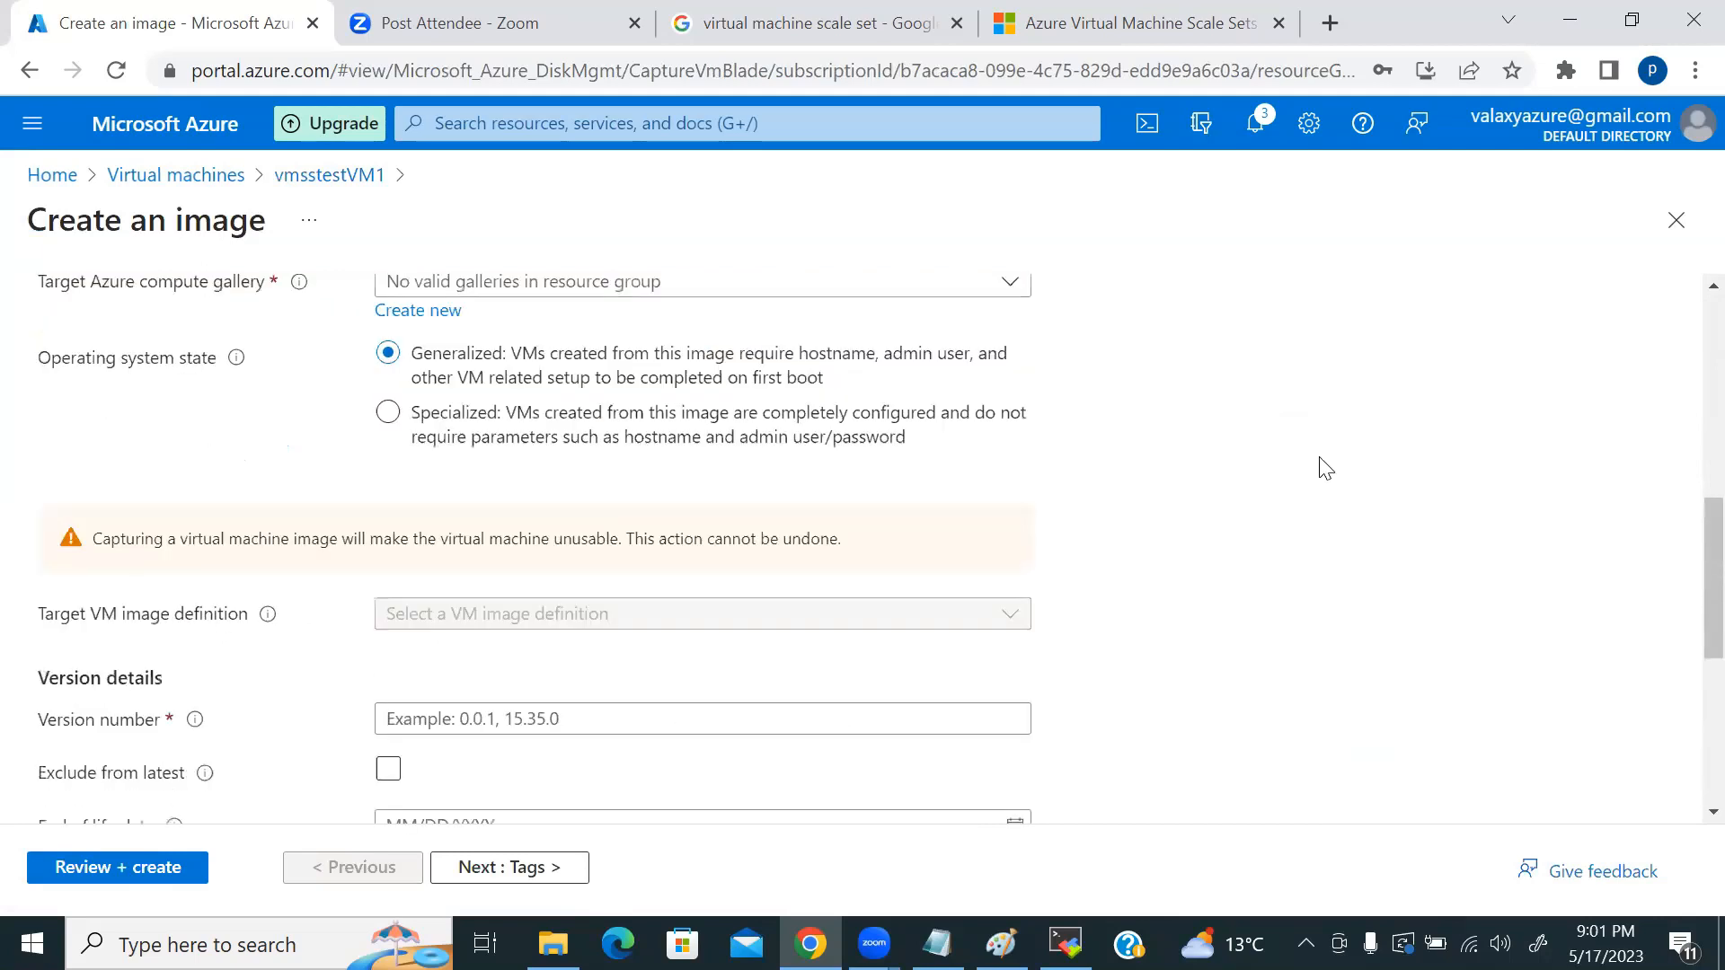
{"action": "scroll", "coordinate": [1326, 469], "scroll_direction": "up", "scroll_amount": 6}
{"action": "scroll", "coordinate": [423, 607], "scroll_direction": "down", "scroll_amount": 2}
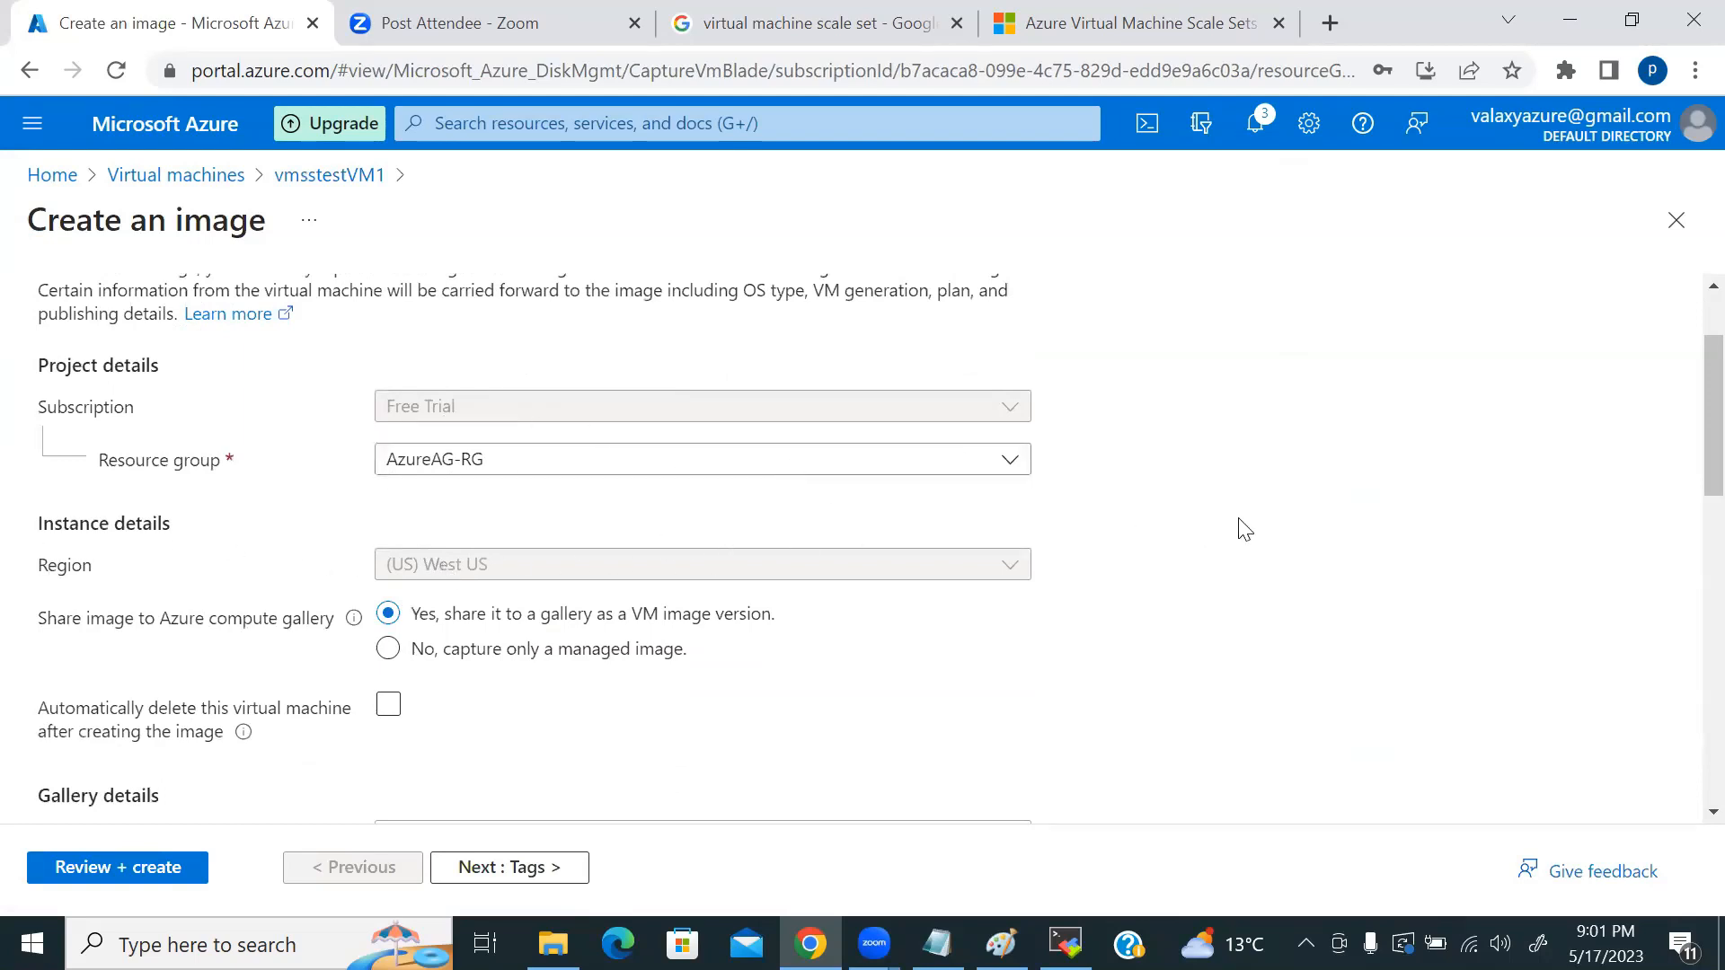
{"action": "scroll", "coordinate": [1242, 532], "scroll_direction": "down", "scroll_amount": 1}
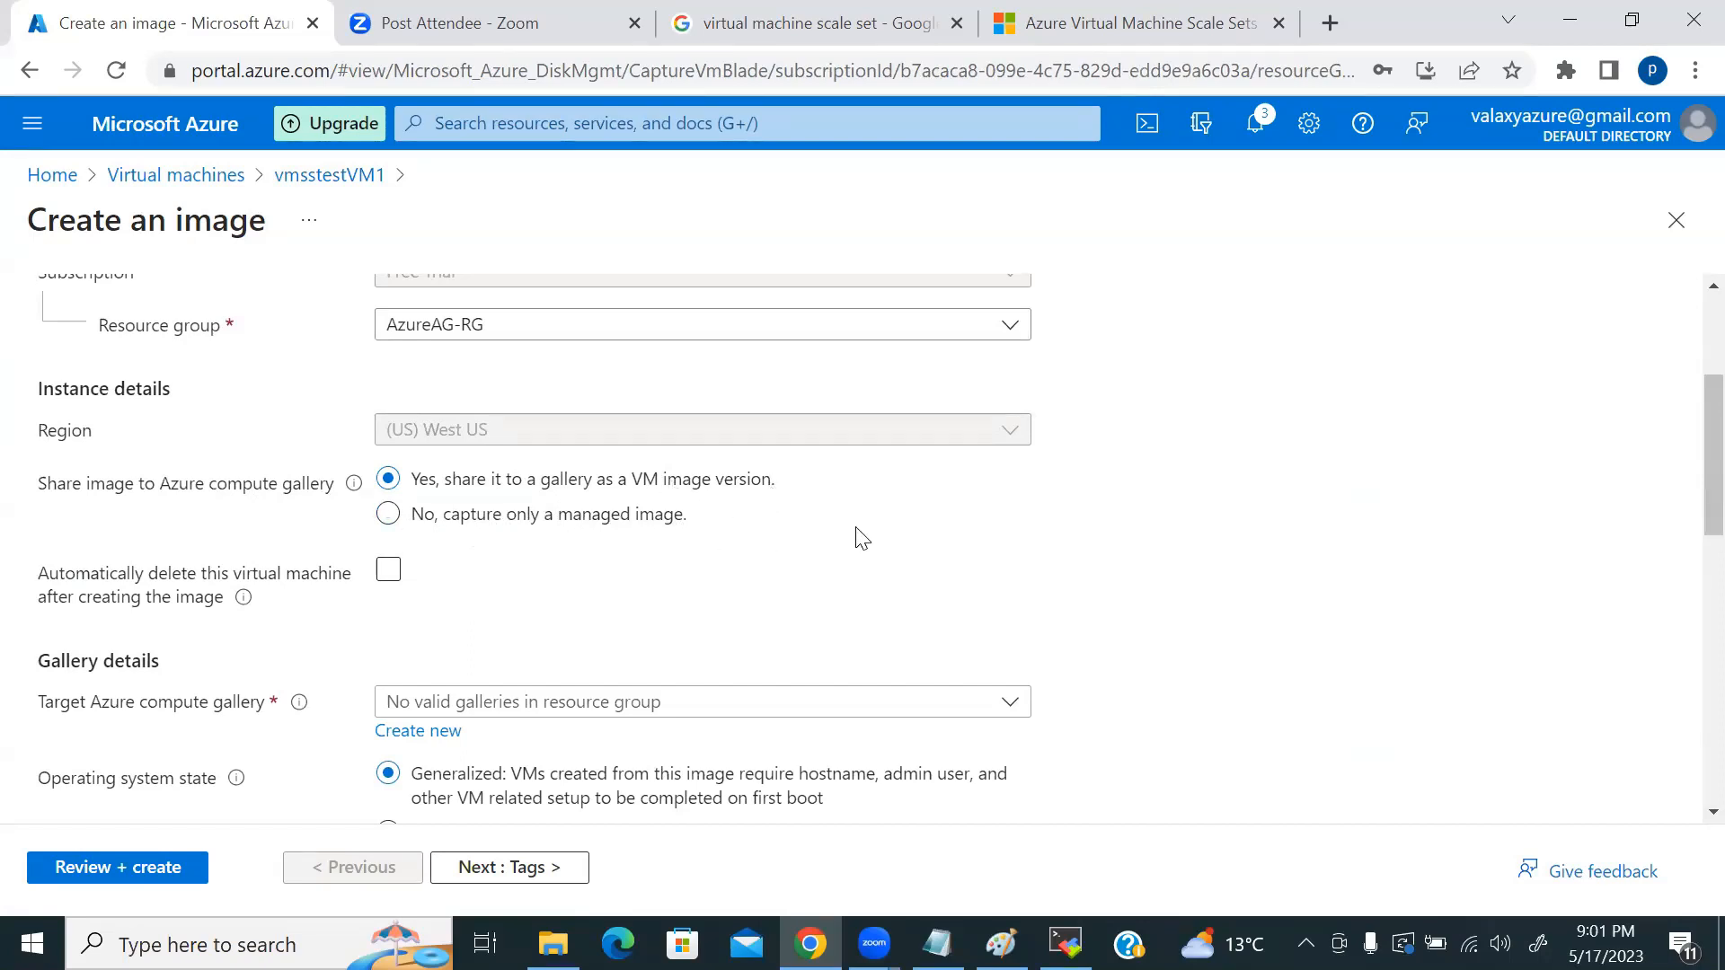
{"action": "left_click", "coordinate": [567, 579]}
{"action": "scroll", "coordinate": [566, 580], "scroll_direction": "down", "scroll_amount": 2}
{"action": "scroll", "coordinate": [566, 580], "scroll_direction": "up", "scroll_amount": 2}
{"action": "scroll", "coordinate": [831, 492], "scroll_direction": "down", "scroll_amount": 1}
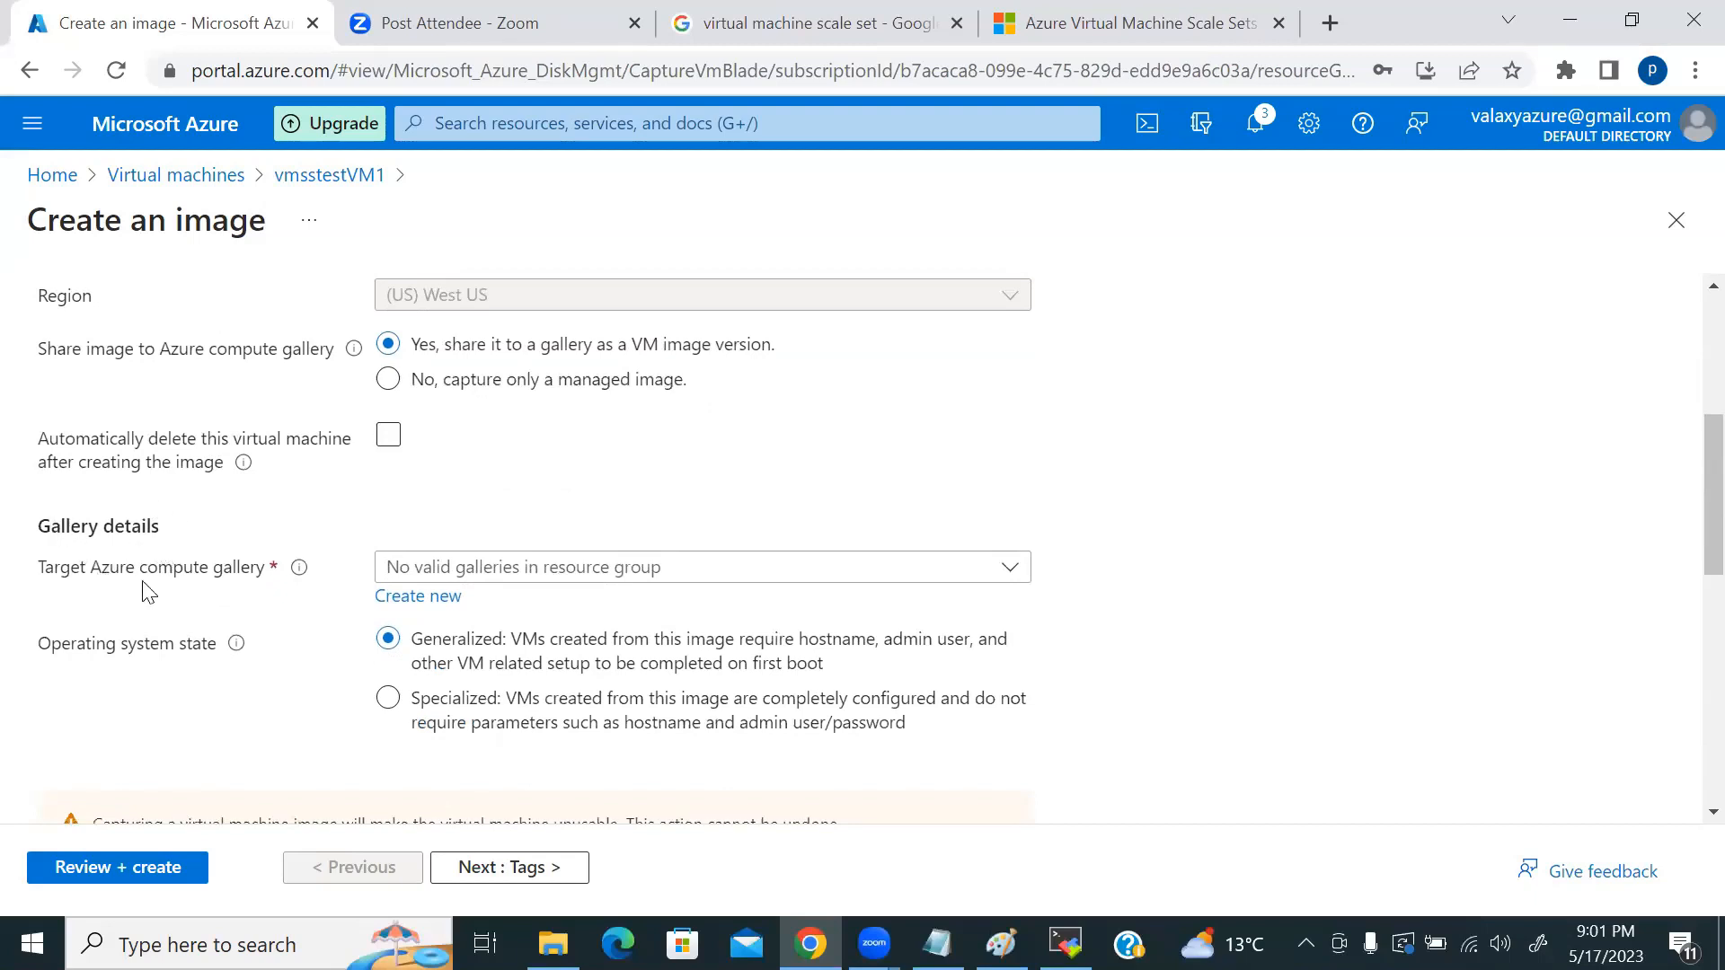
Step: Check the Target Azure compute gallery dropdown, which has no existing galleries
{"action": "left_click", "coordinate": [665, 584]}
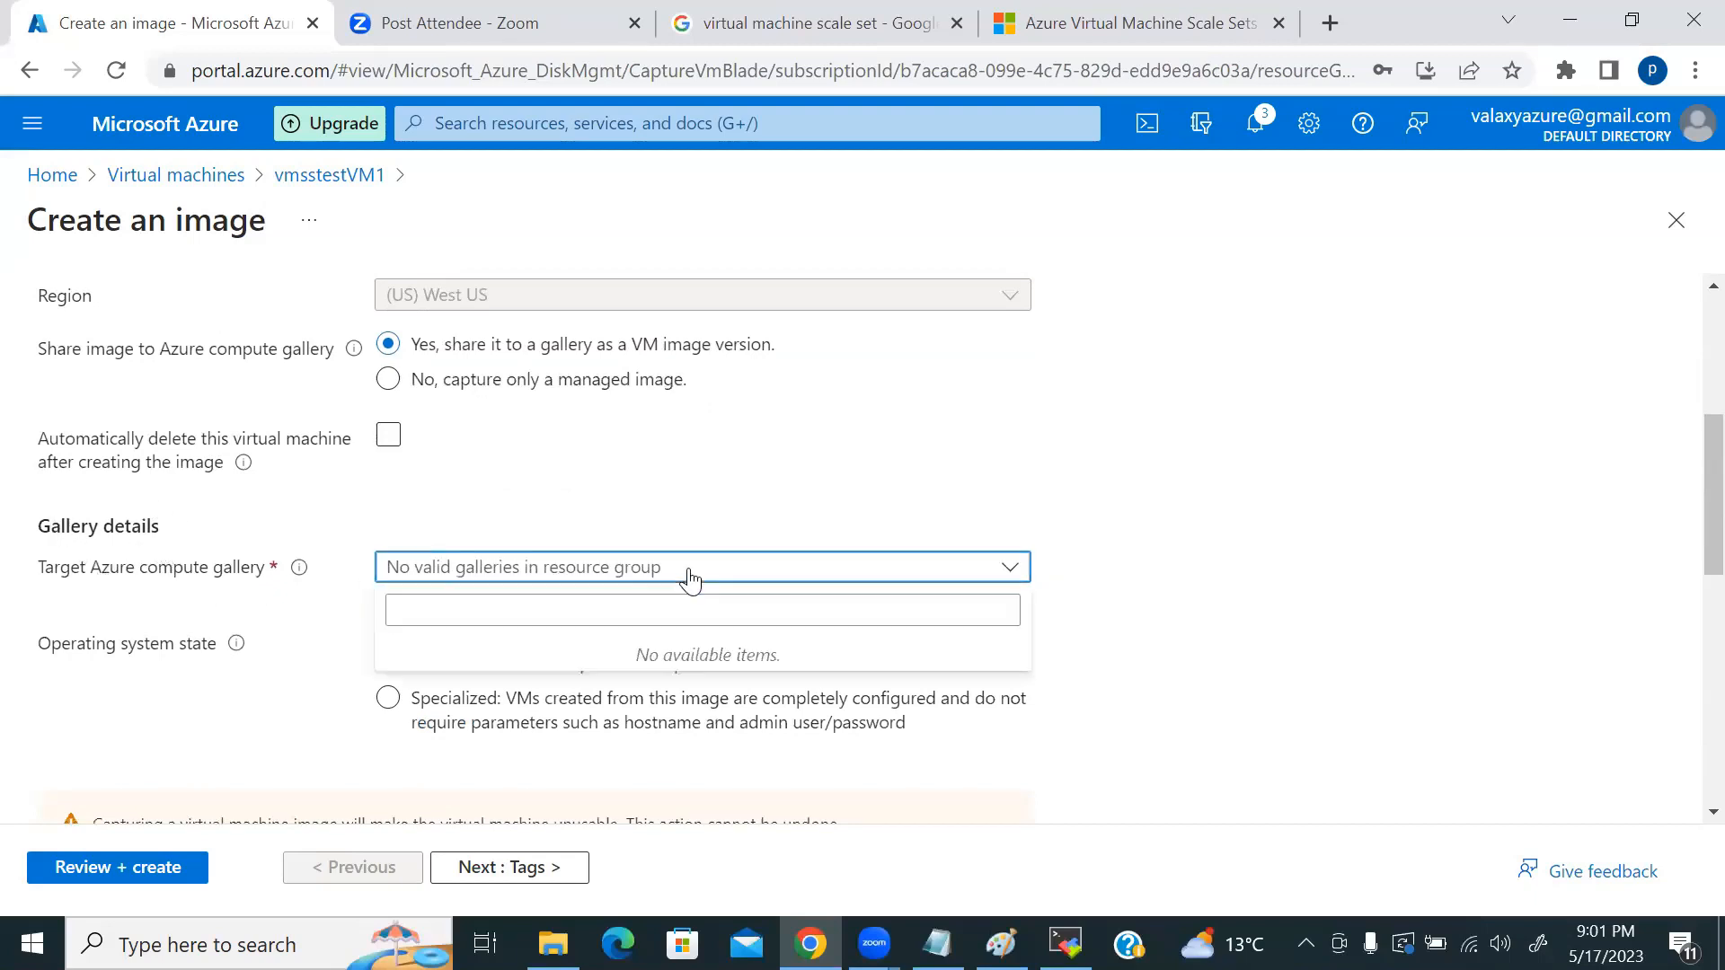
{"action": "left_click", "coordinate": [688, 575]}
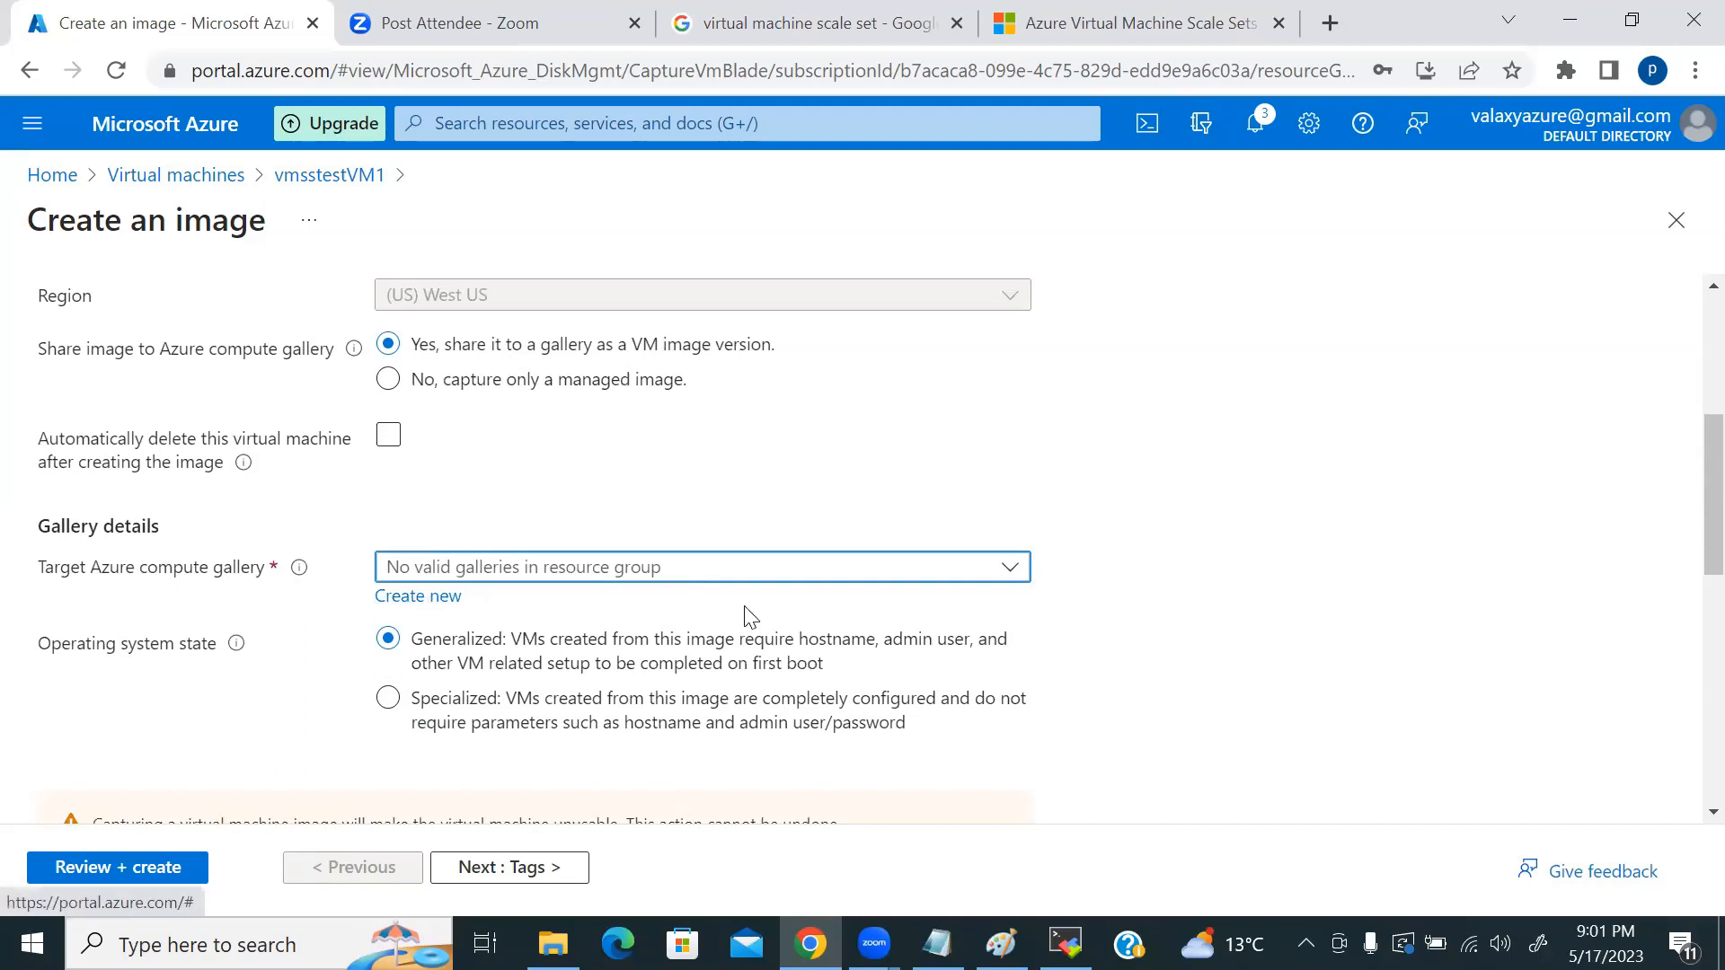
{"action": "scroll", "coordinate": [752, 617], "scroll_direction": "down", "scroll_amount": 1}
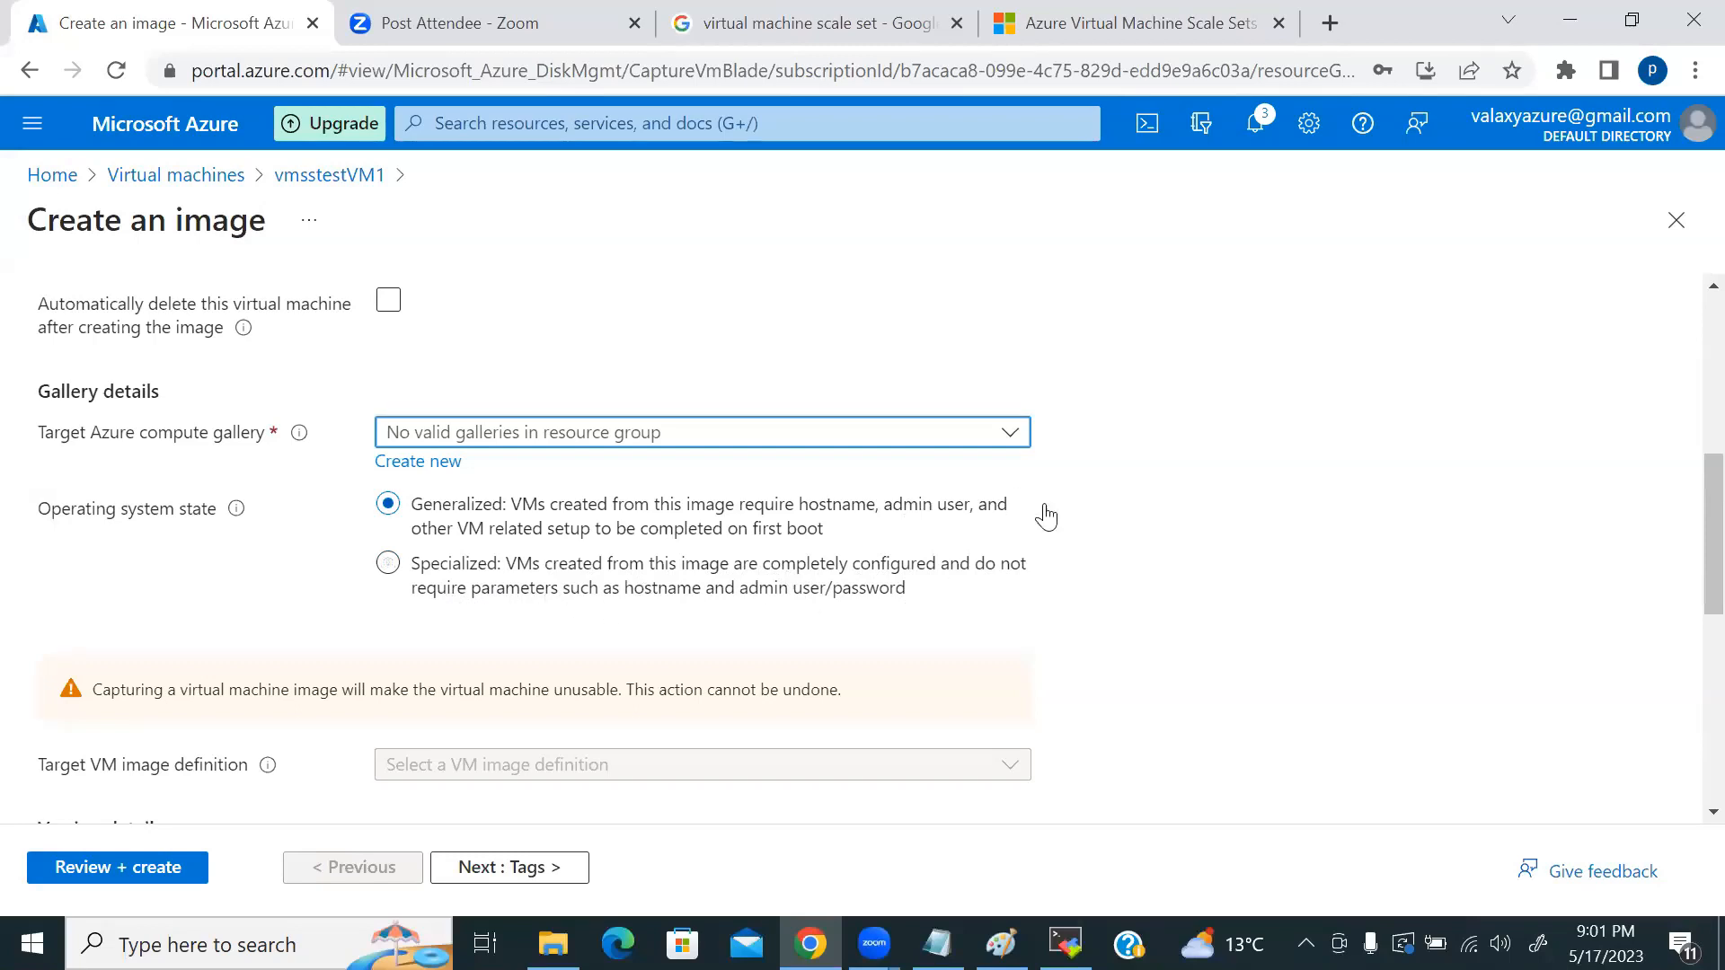
{"action": "scroll", "coordinate": [623, 520], "scroll_direction": "up", "scroll_amount": 3}
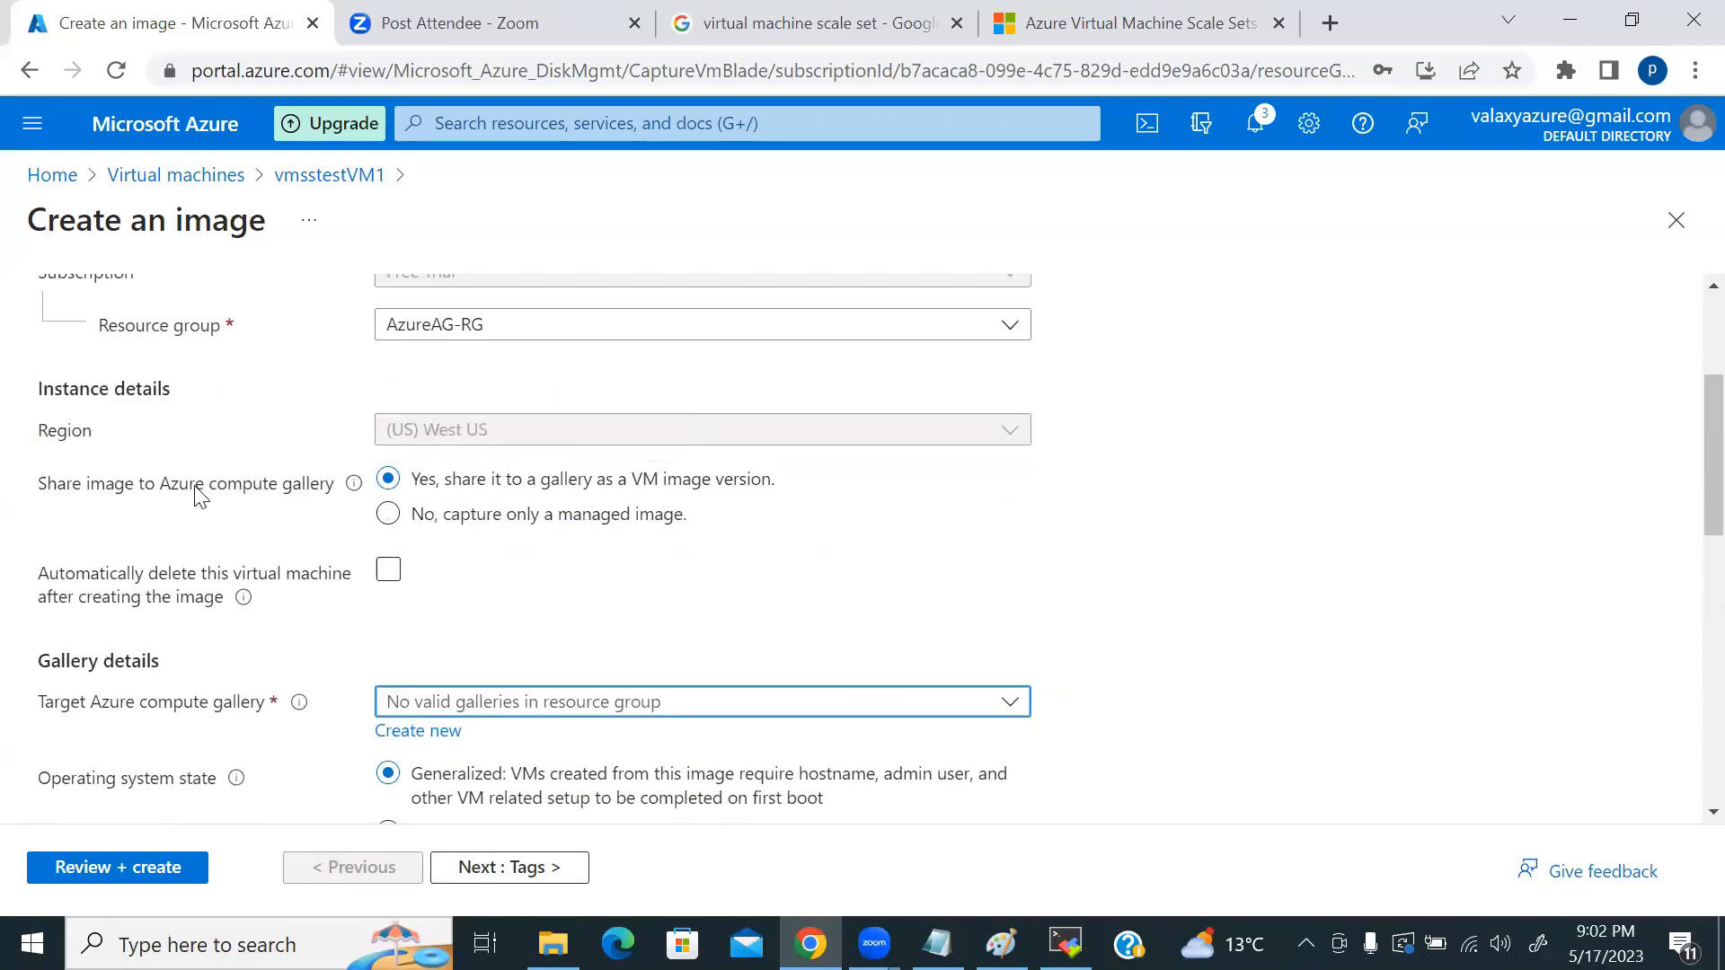
{"action": "mouse_move", "coordinate": [355, 485]}
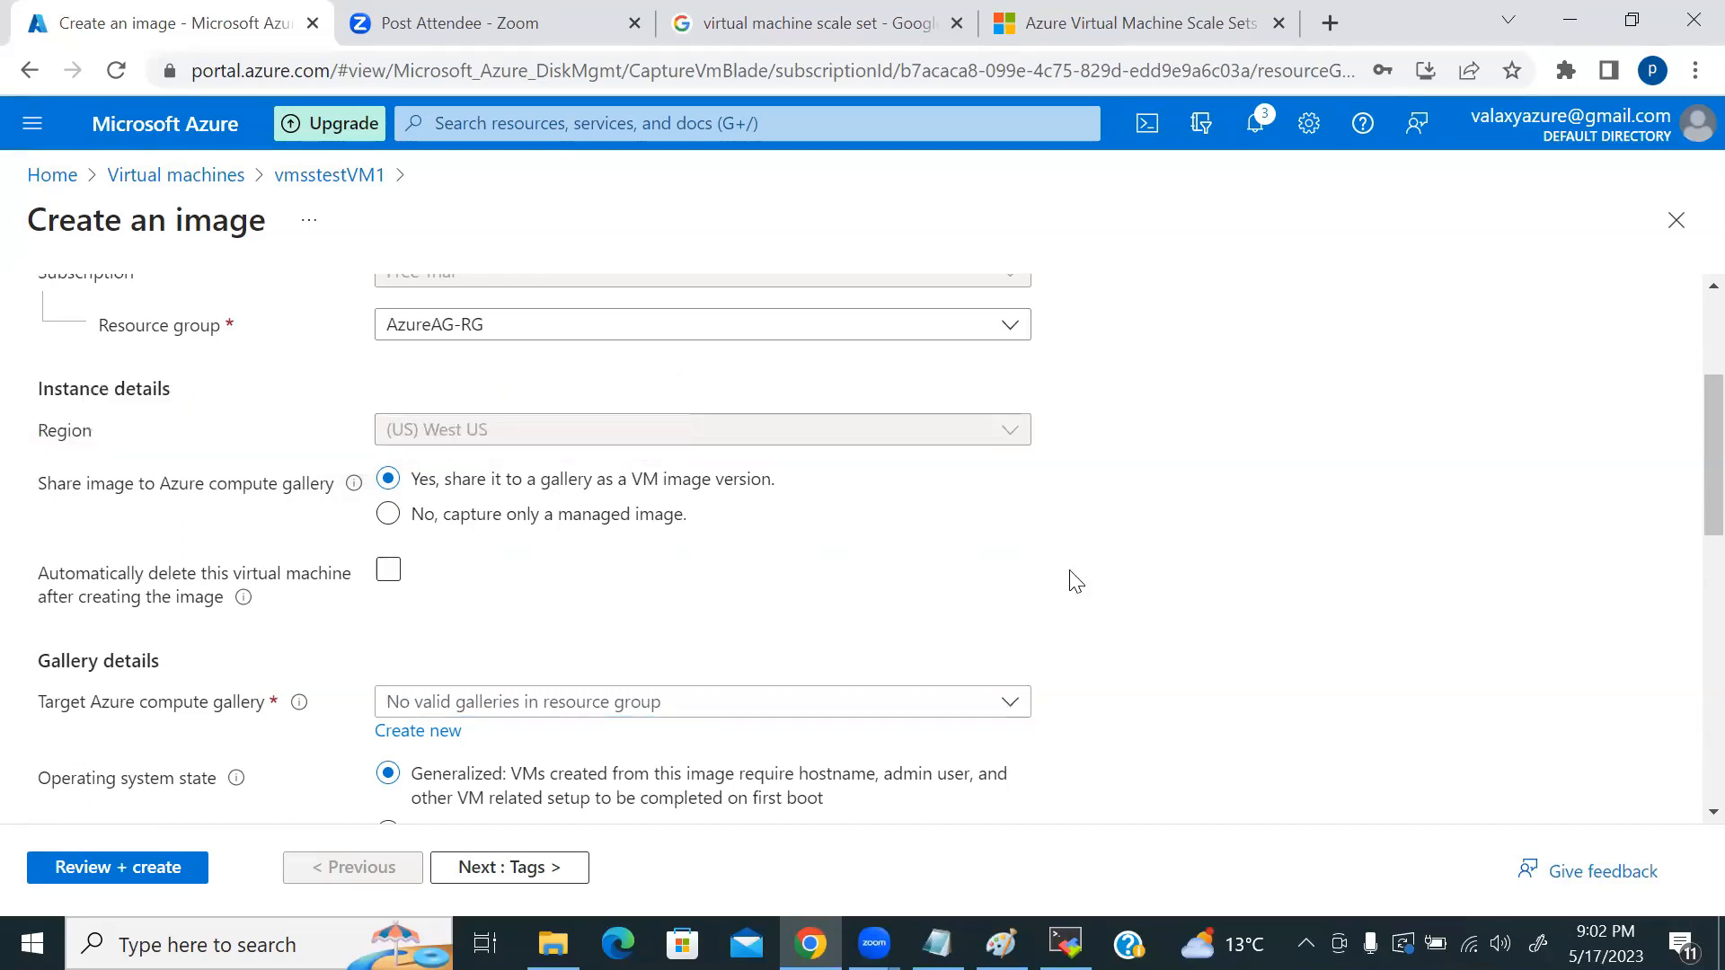
{"action": "left_click", "coordinate": [1001, 943]}
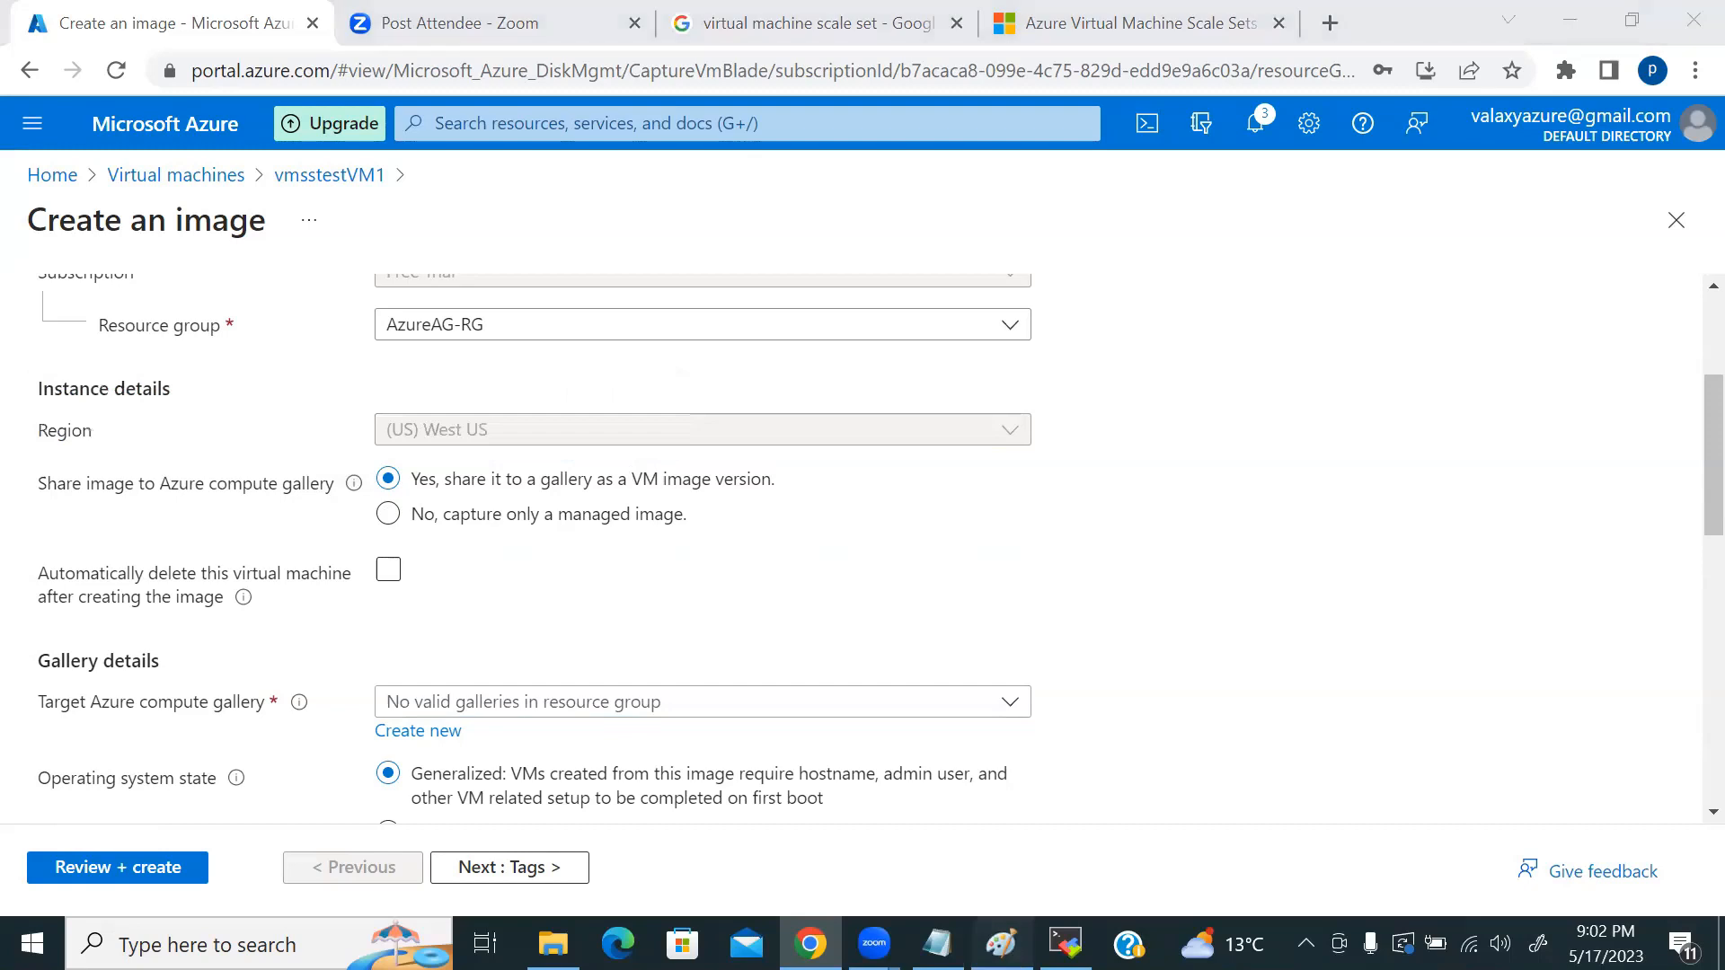
Step: Launch Paint and maximize its window
{"action": "left_click", "coordinate": [207, 943]}
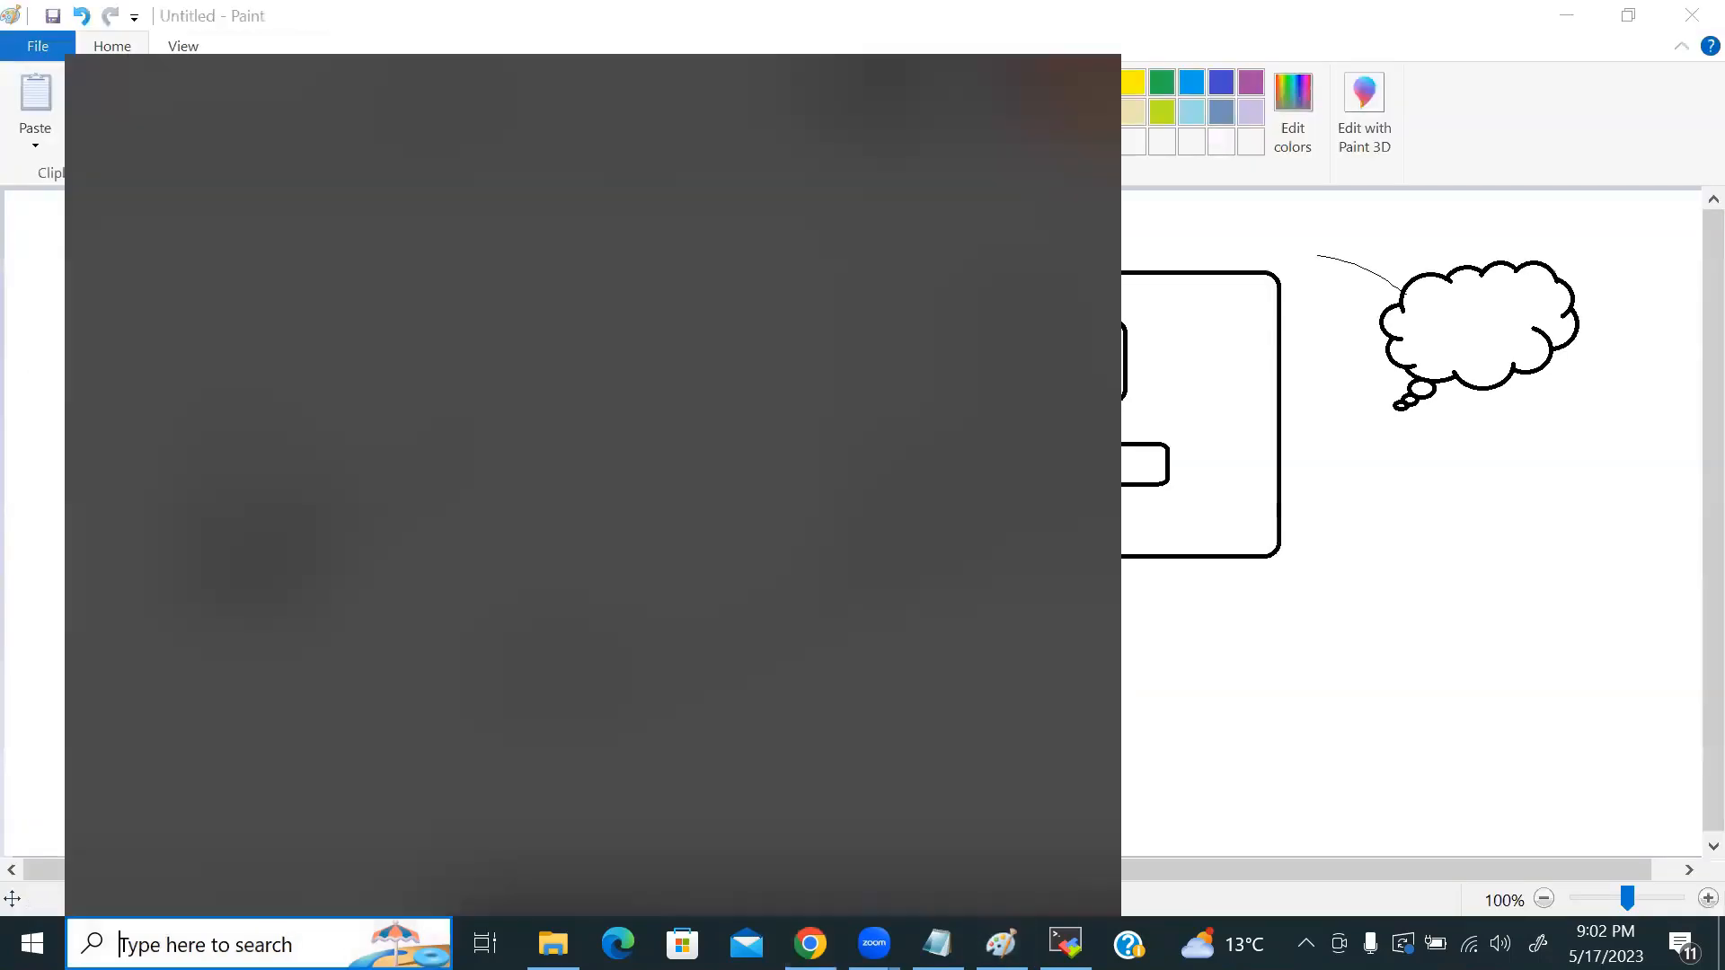
{"action": "type", "text": "paint"}
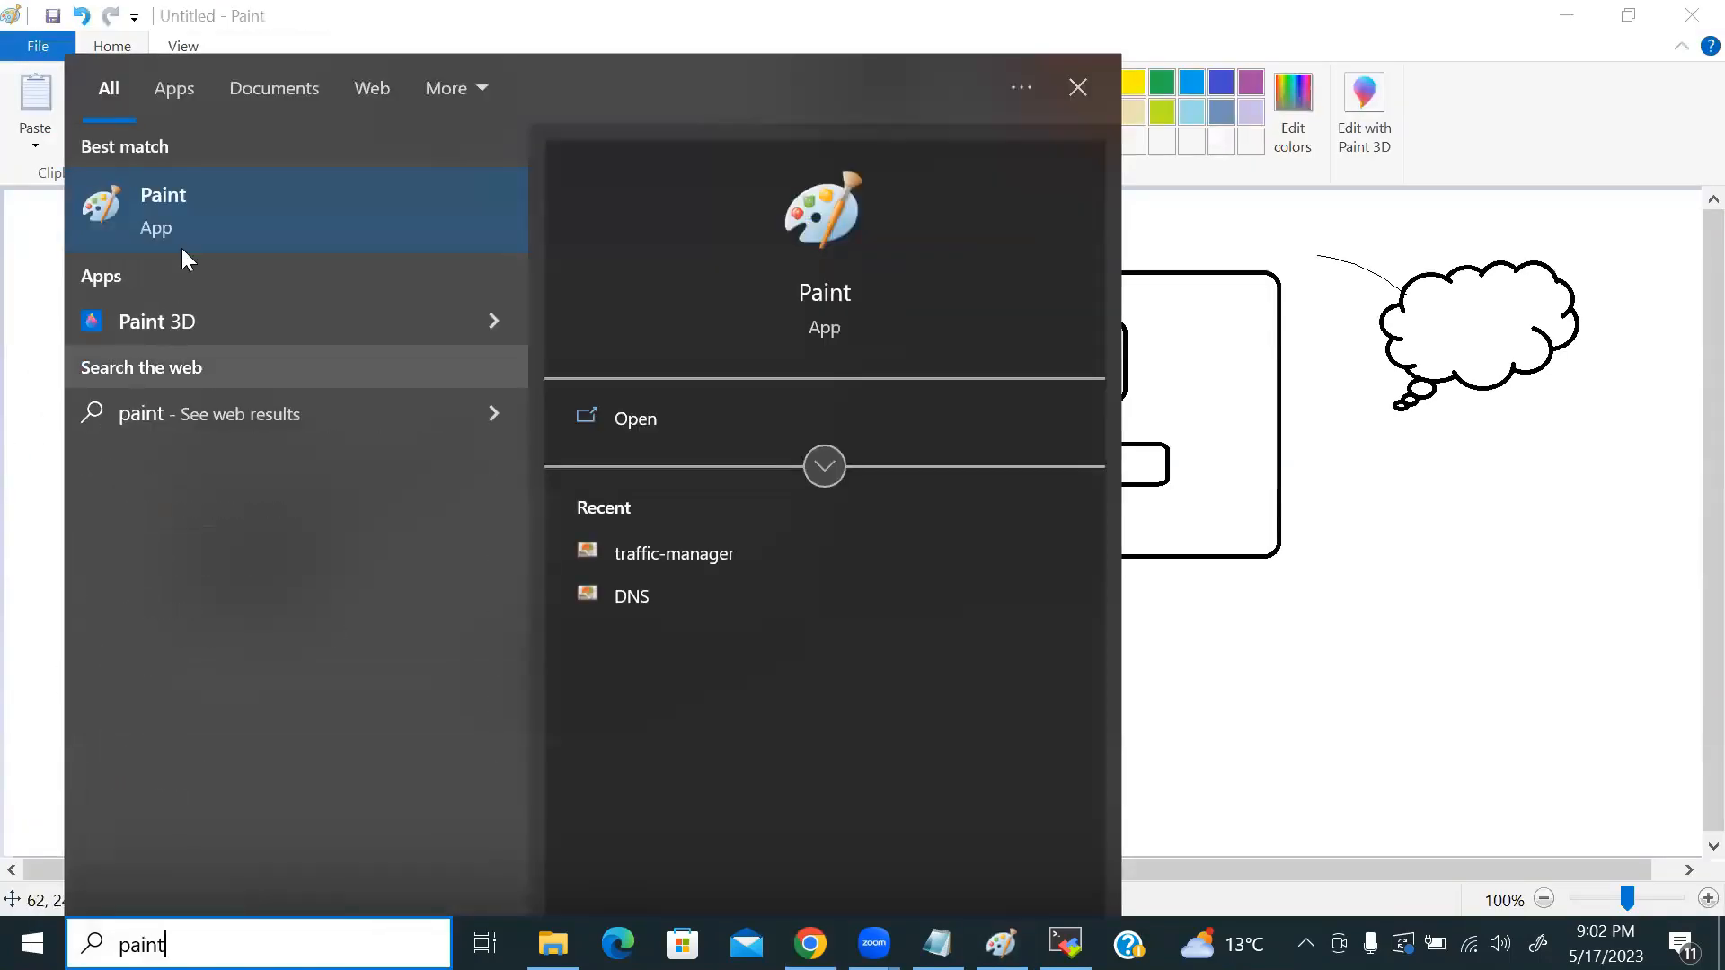
{"action": "left_click", "coordinate": [187, 218]}
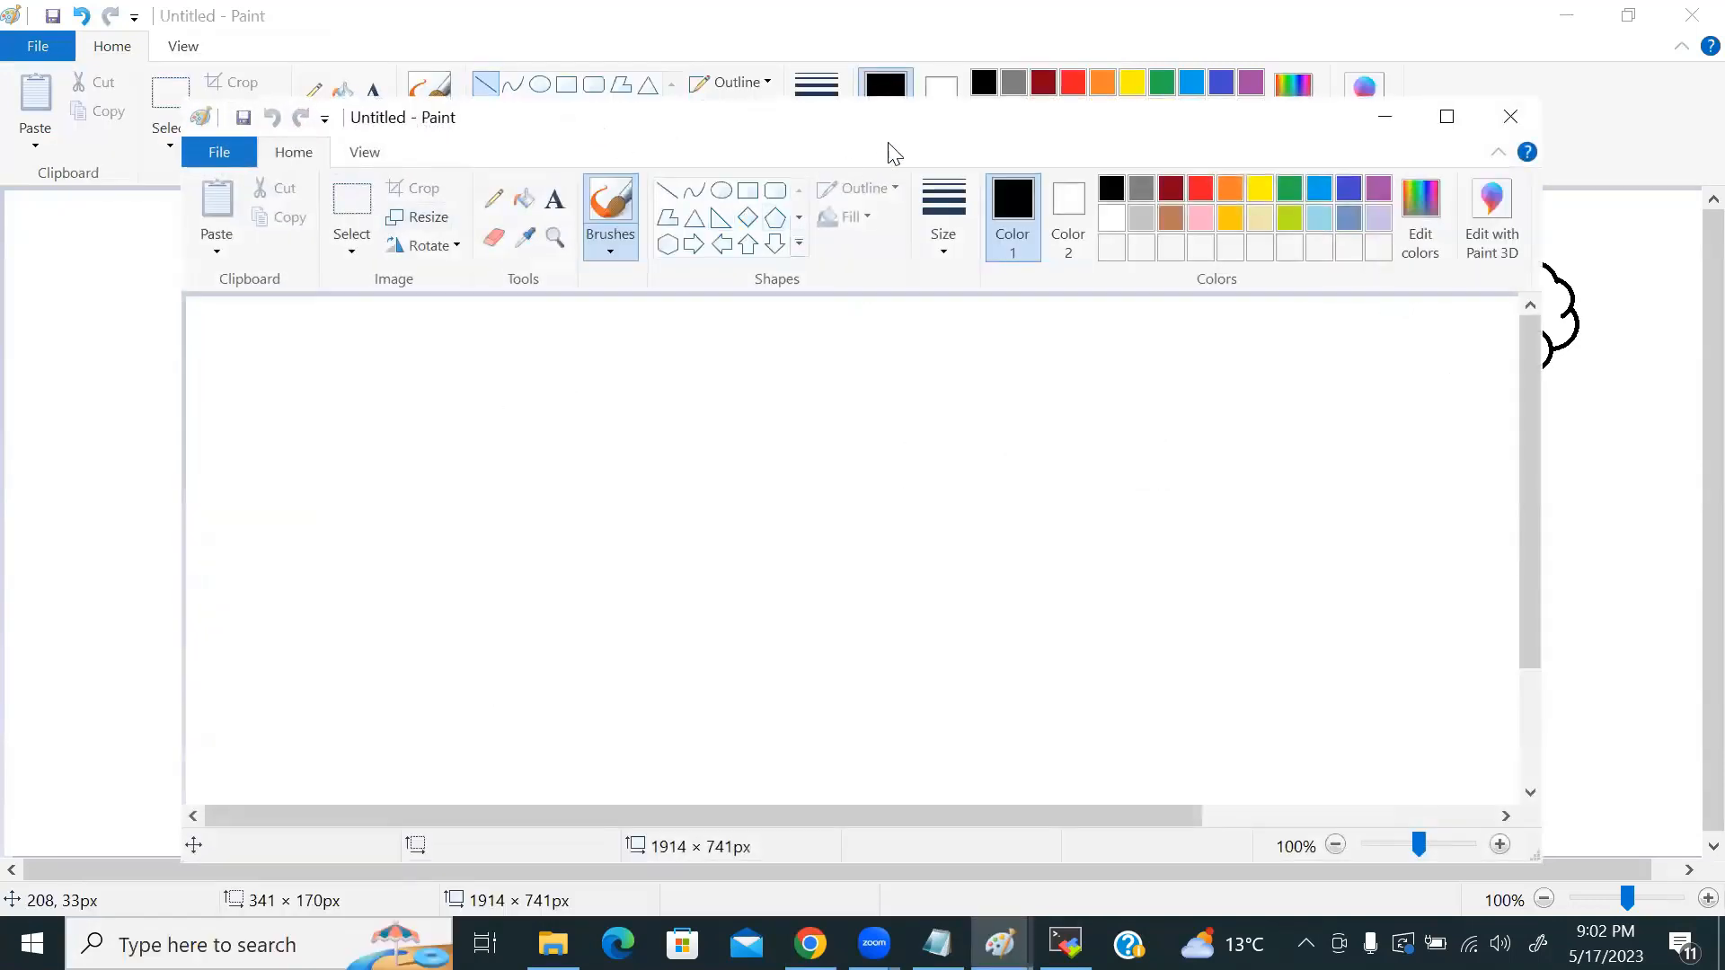
{"action": "double_click", "coordinate": [1159, 126]}
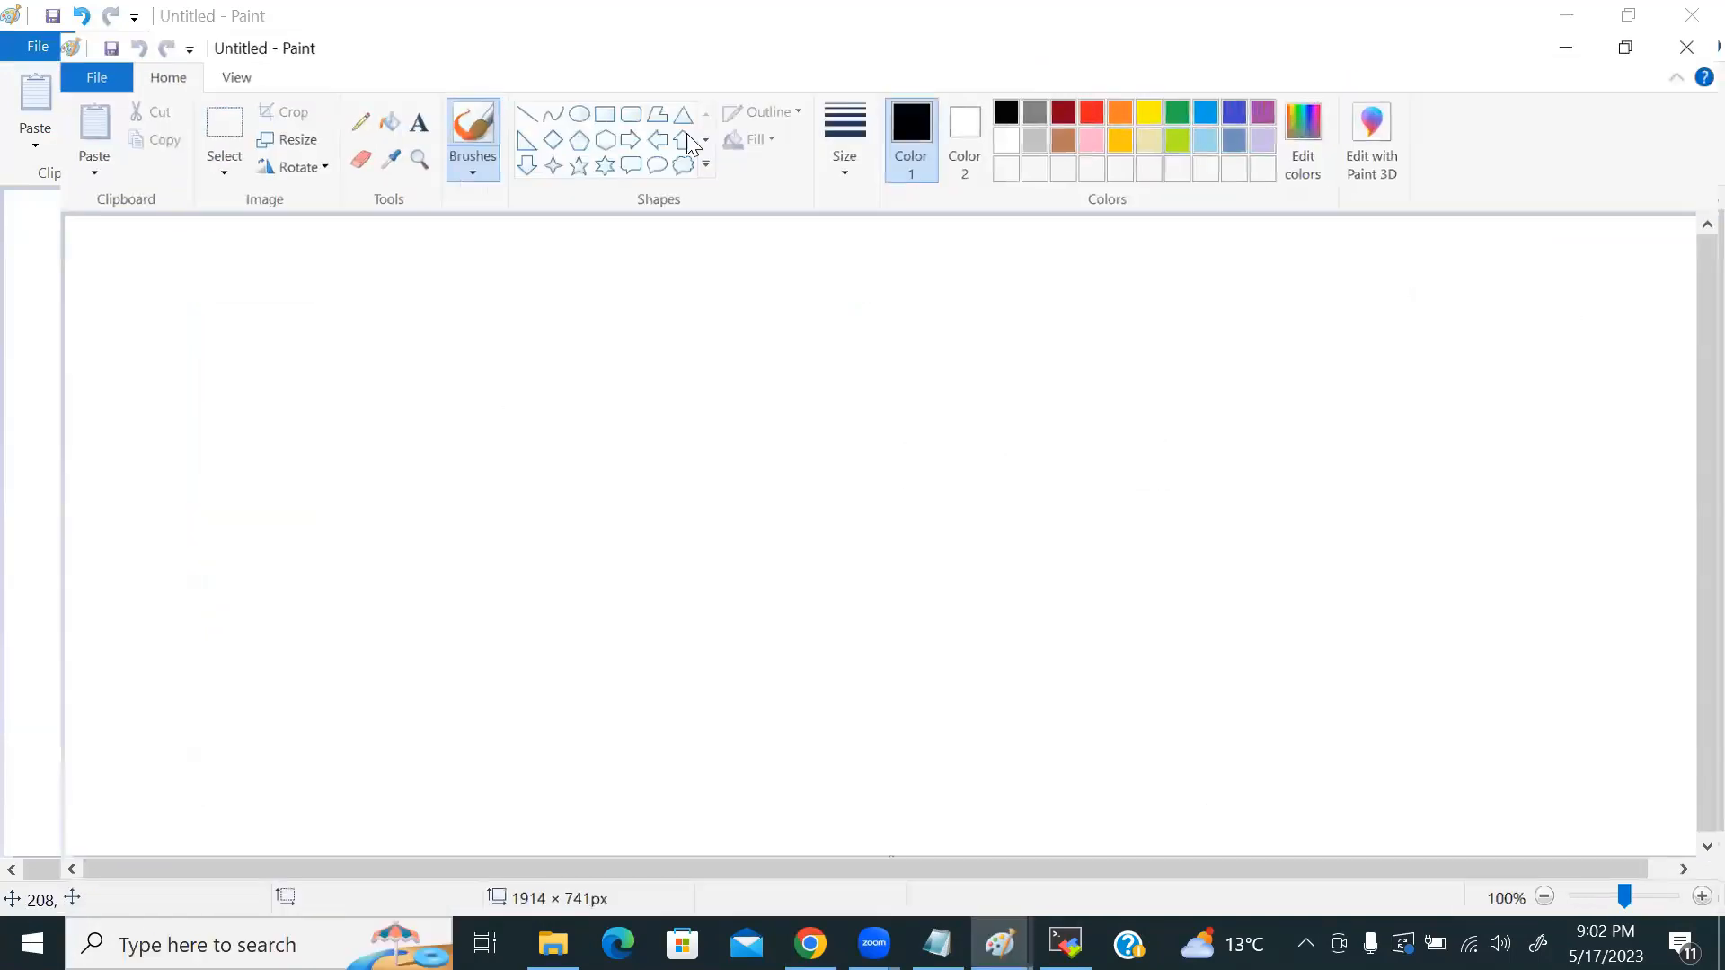
Step: Draw a rounded box containing a circle and label it 'subscription'
{"action": "left_click", "coordinate": [593, 86]}
{"action": "left_click_drag", "start_coordinate": [228, 428], "coordinate": [580, 690]}
{"action": "left_click", "coordinate": [539, 84]}
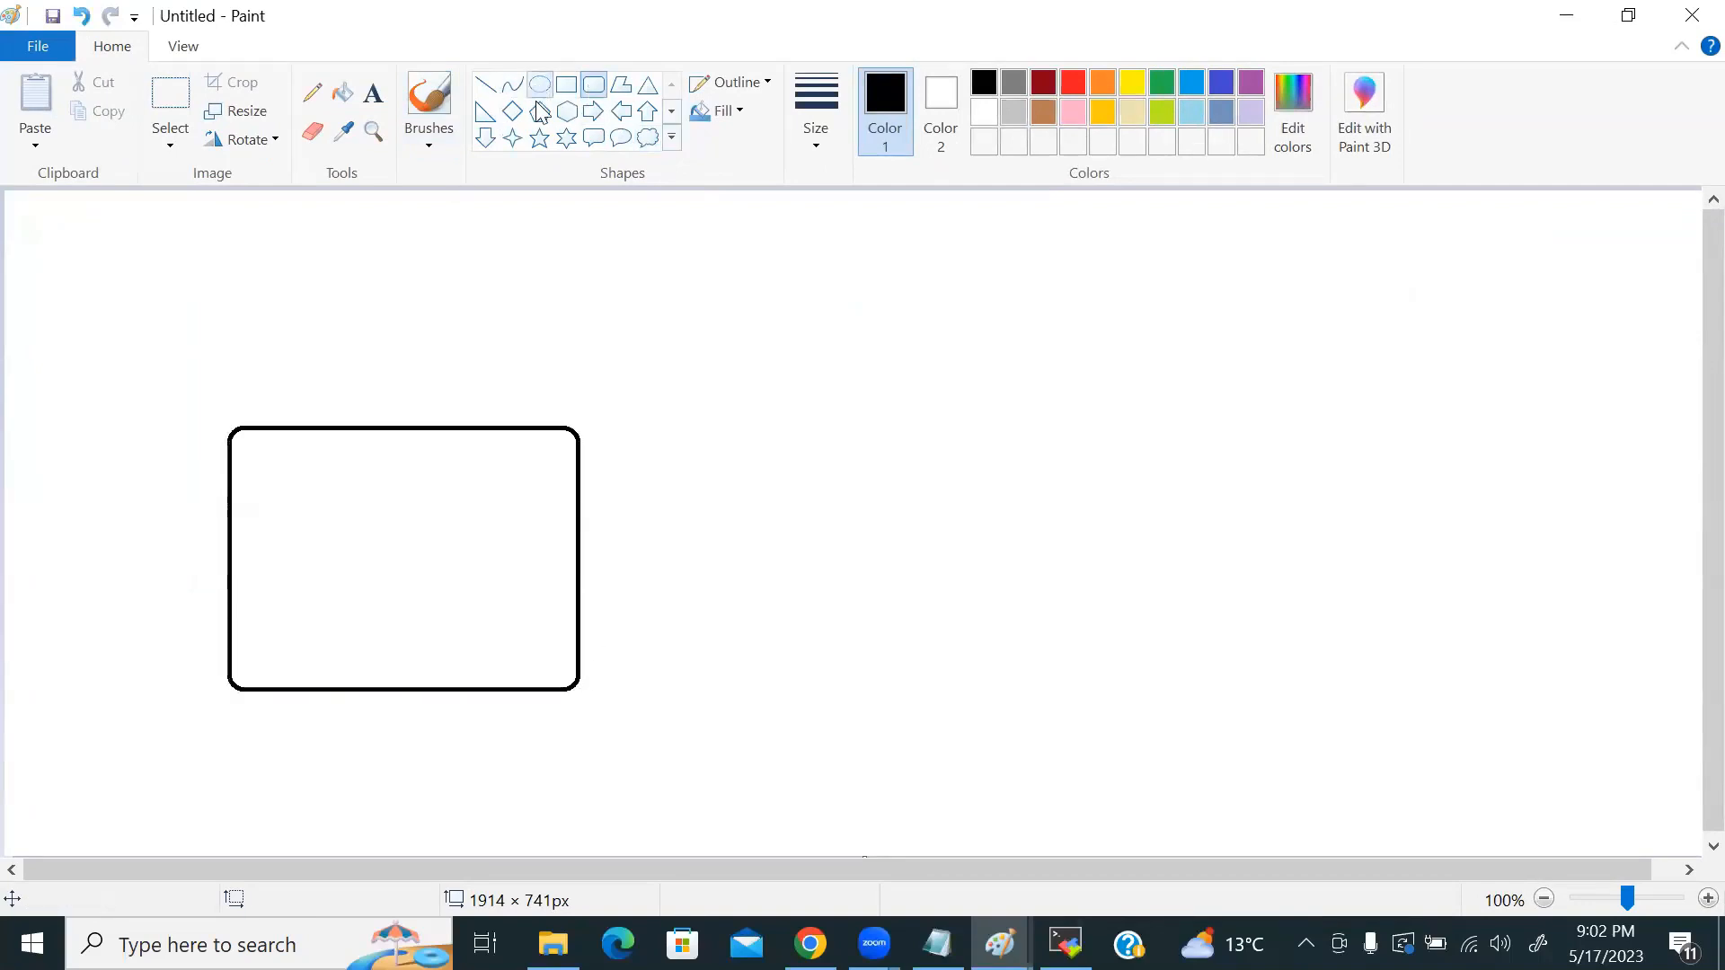
{"action": "left_click_drag", "start_coordinate": [460, 451], "coordinate": [539, 523]}
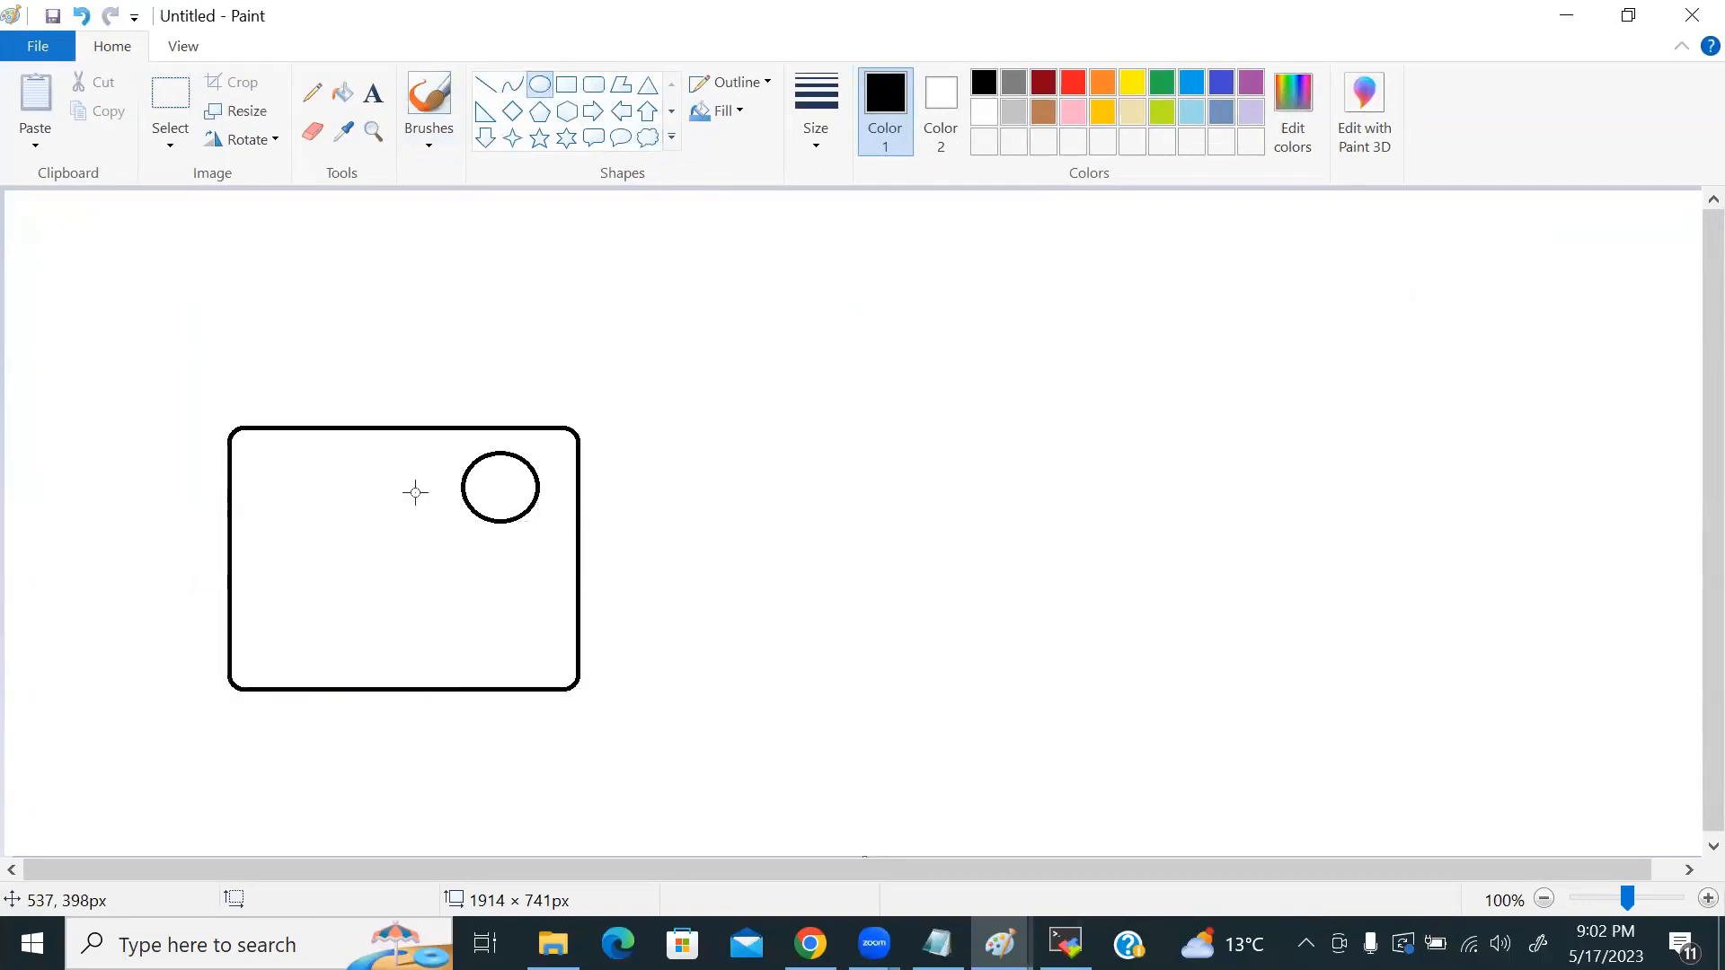
{"action": "left_click", "coordinate": [373, 92]}
{"action": "left_click", "coordinate": [358, 404]}
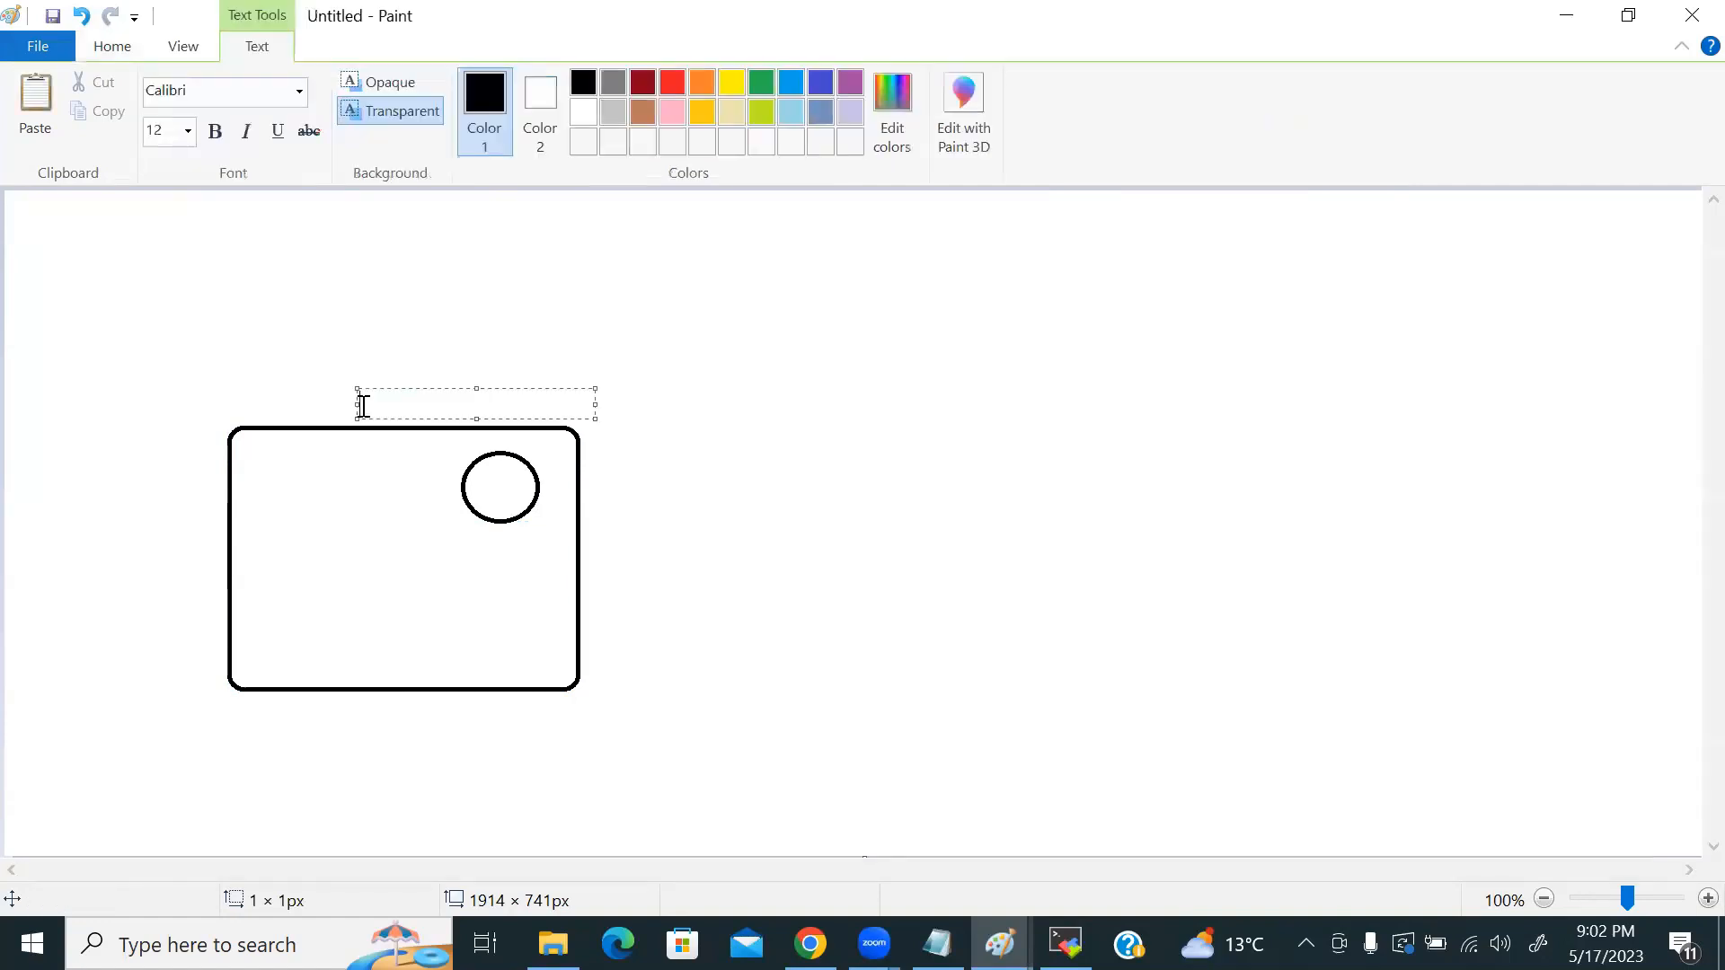
{"action": "type", "text": "subscription"}
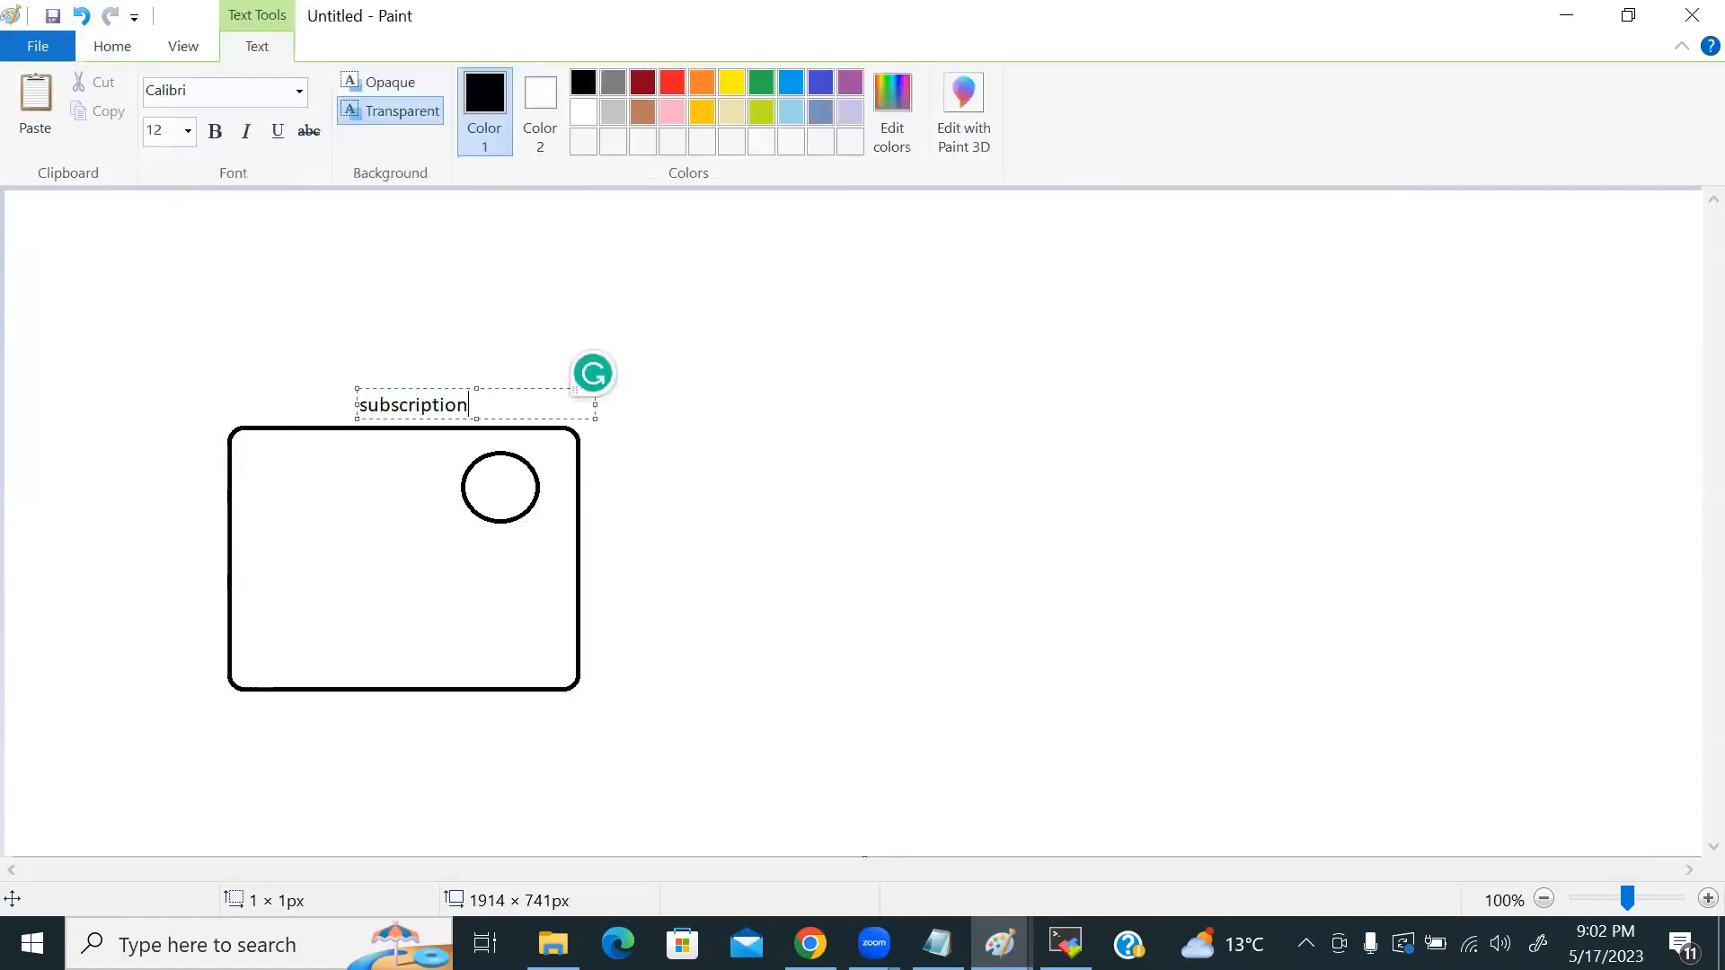
{"action": "left_click", "coordinate": [296, 400]}
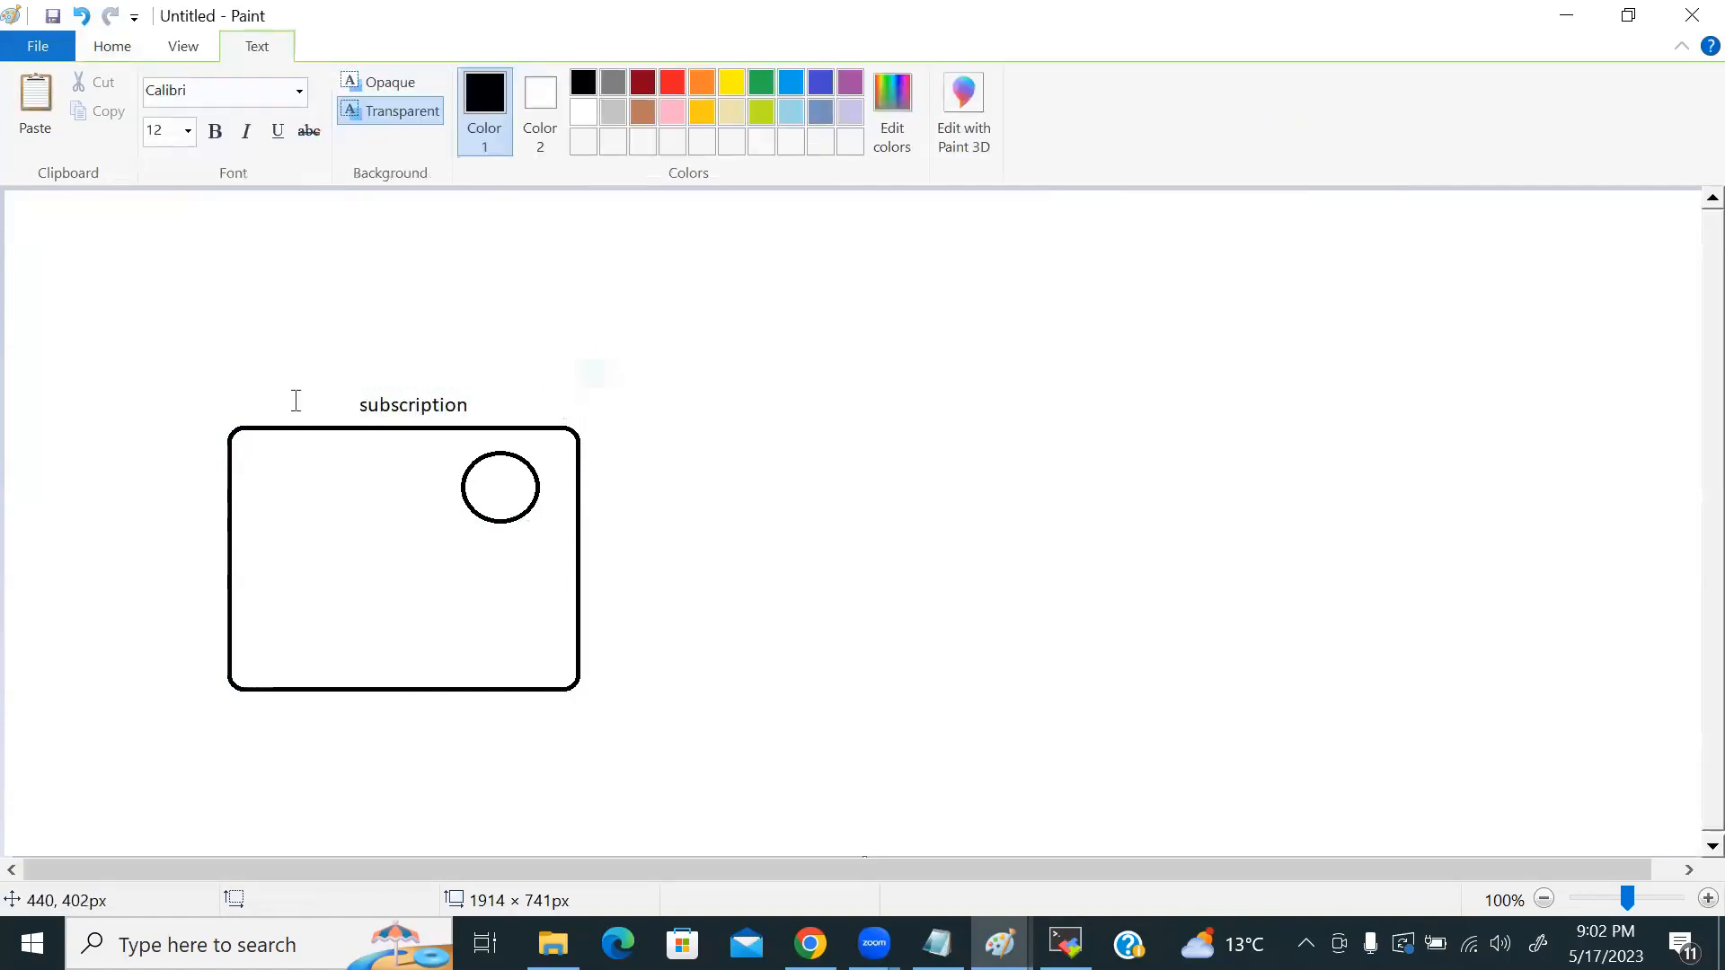
Step: Add a small box inside it, plus a large box labelled 'azure native images'
{"action": "left_click", "coordinate": [593, 85]}
{"action": "left_click_drag", "start_coordinate": [381, 609], "coordinate": [418, 639]}
{"action": "left_click", "coordinate": [693, 566]}
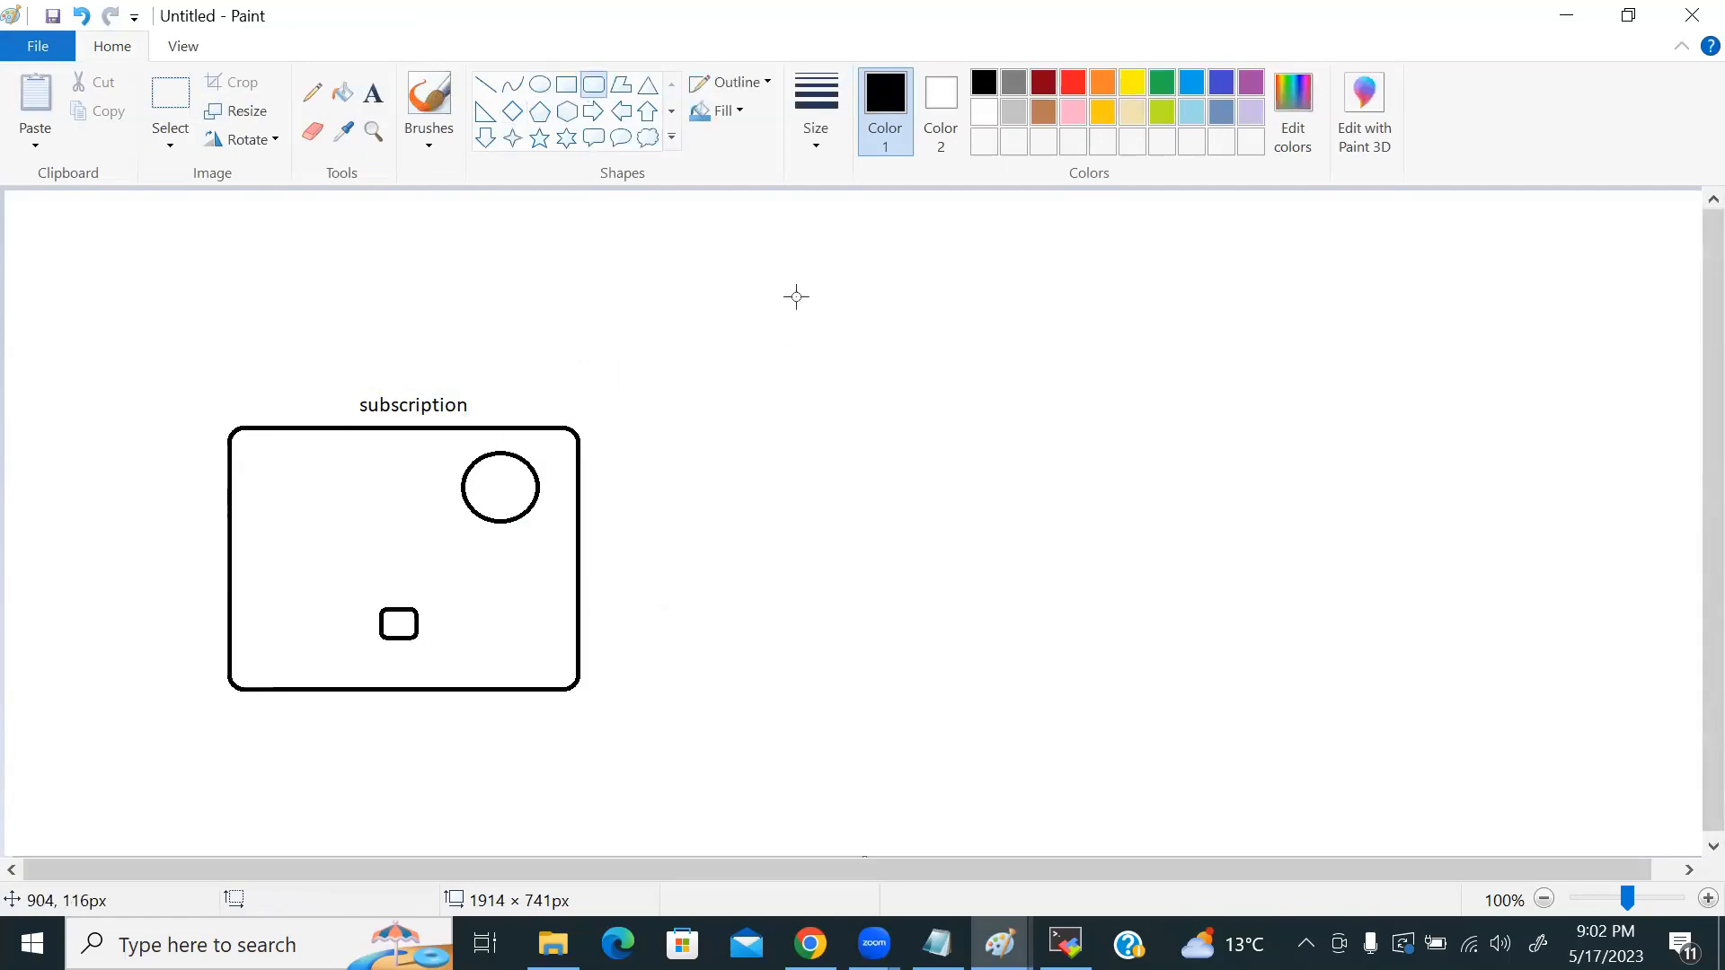
{"action": "left_click_drag", "start_coordinate": [897, 217], "coordinate": [1426, 419]}
{"action": "left_click", "coordinate": [371, 95]}
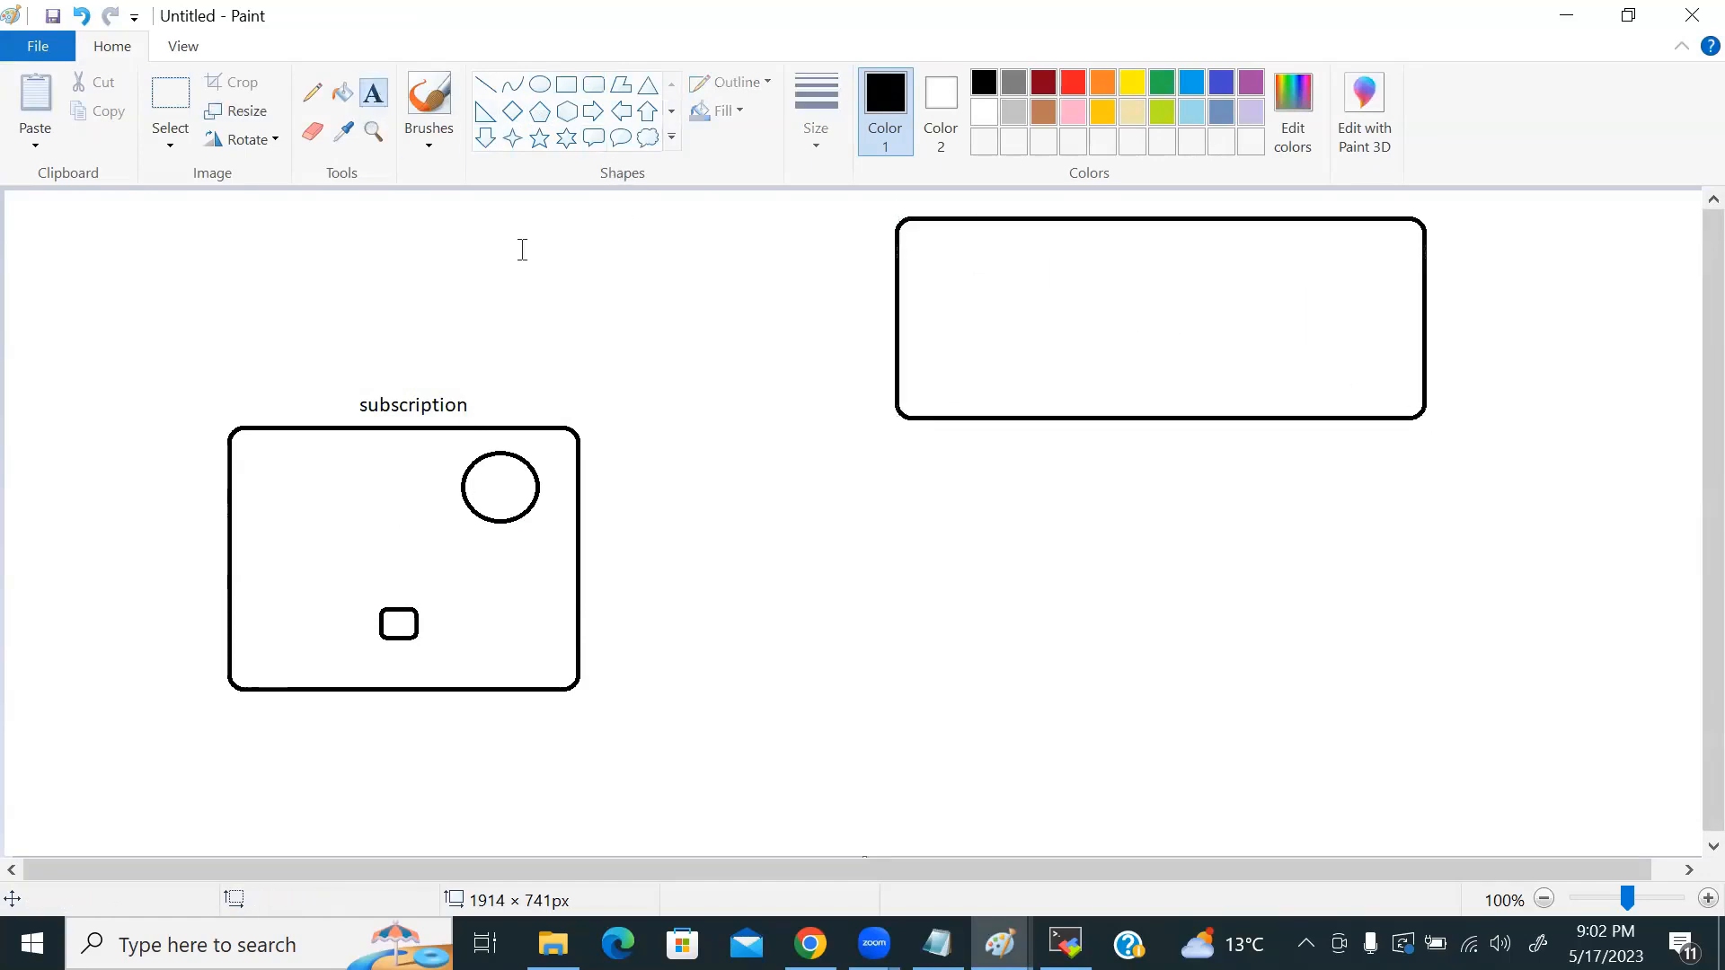
{"action": "left_click", "coordinate": [989, 463]}
{"action": "type", "text": "azure nativ"}
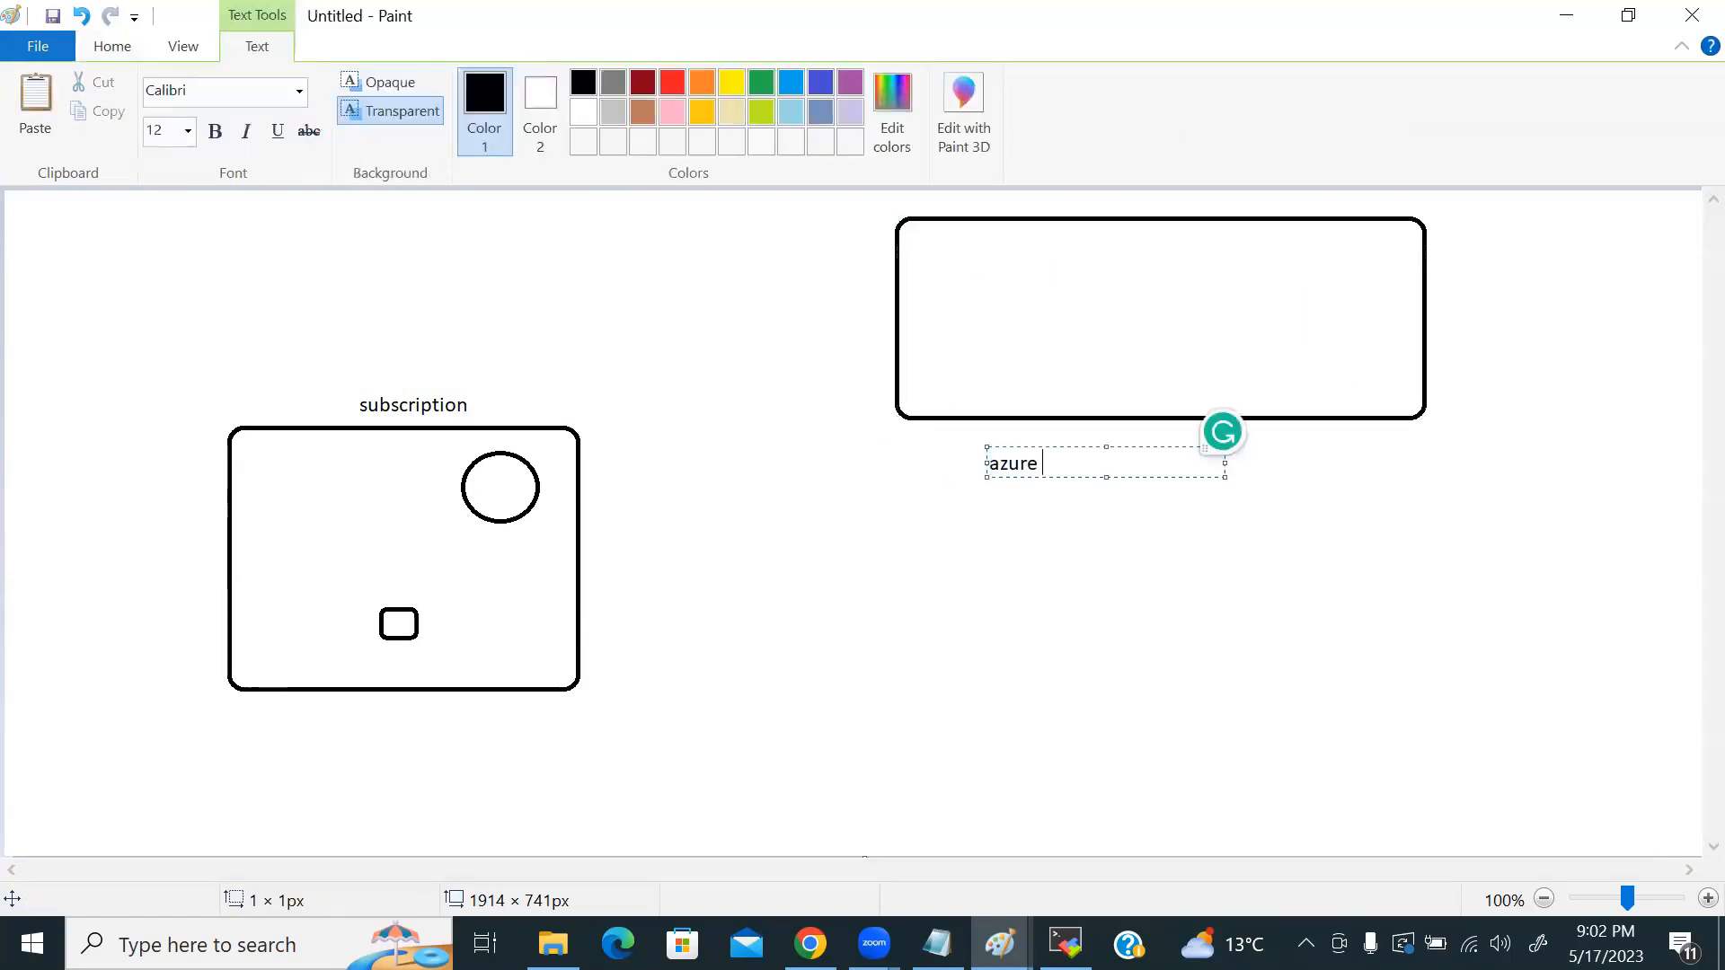
{"action": "type", "text": "e images"}
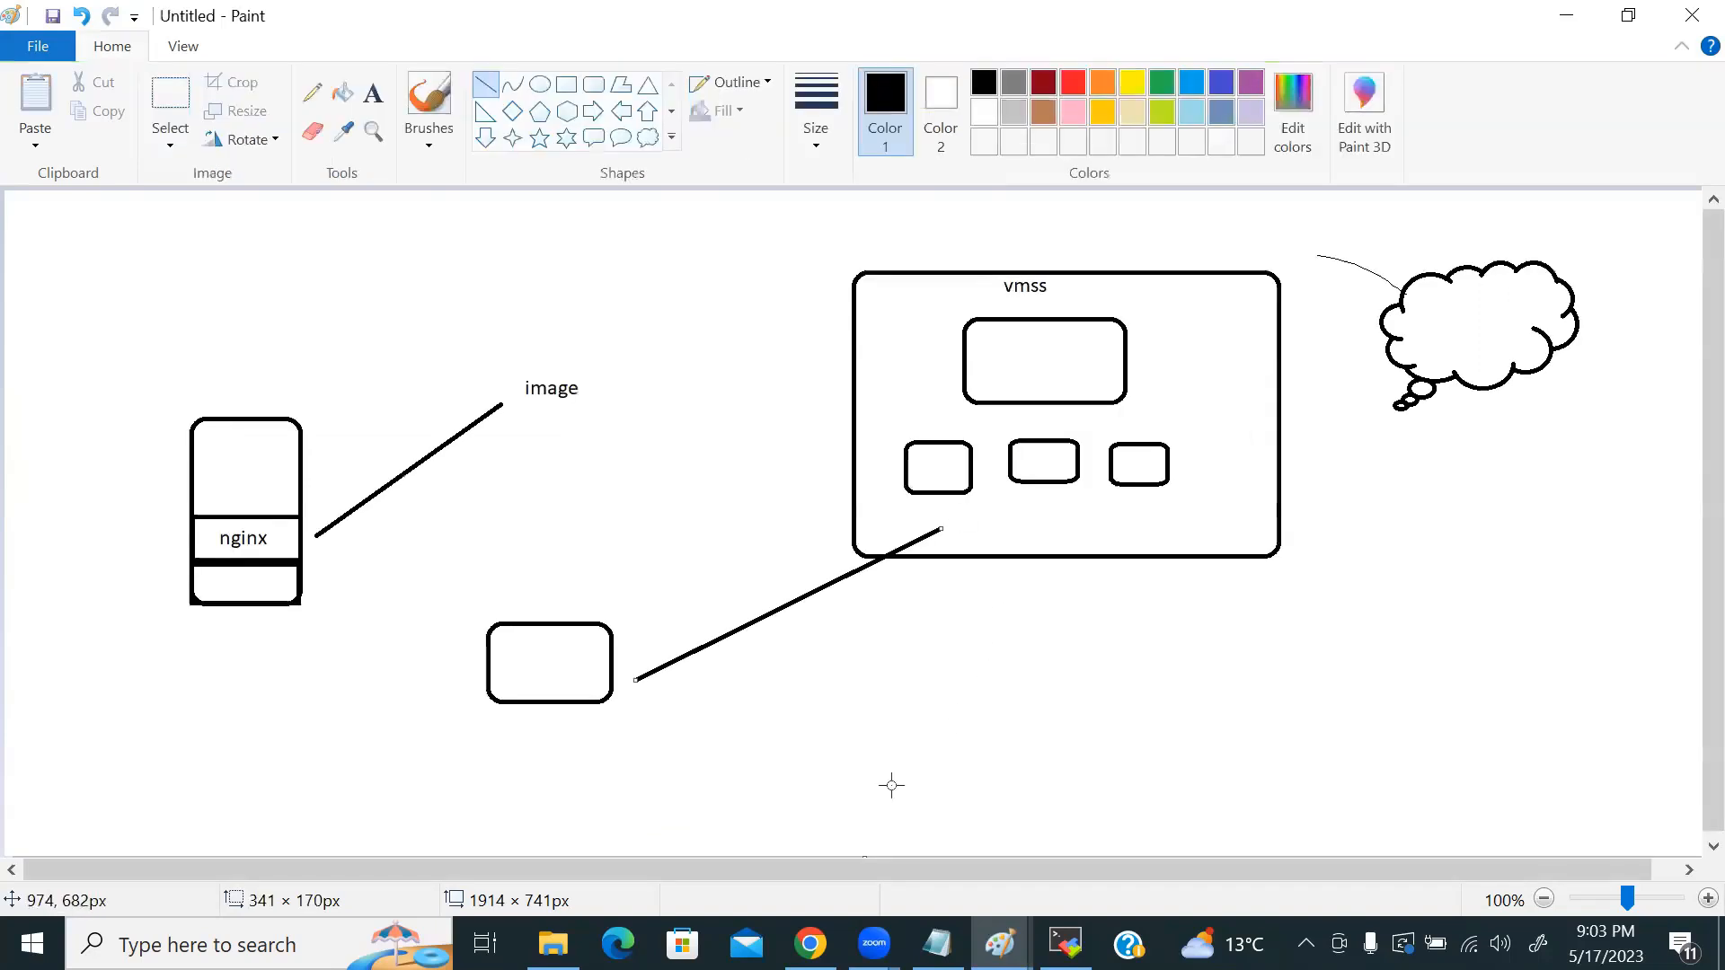
Step: Back in the Create an image form, select 'No, capture only a managed image'
{"action": "key", "text": "alt+Tab"}
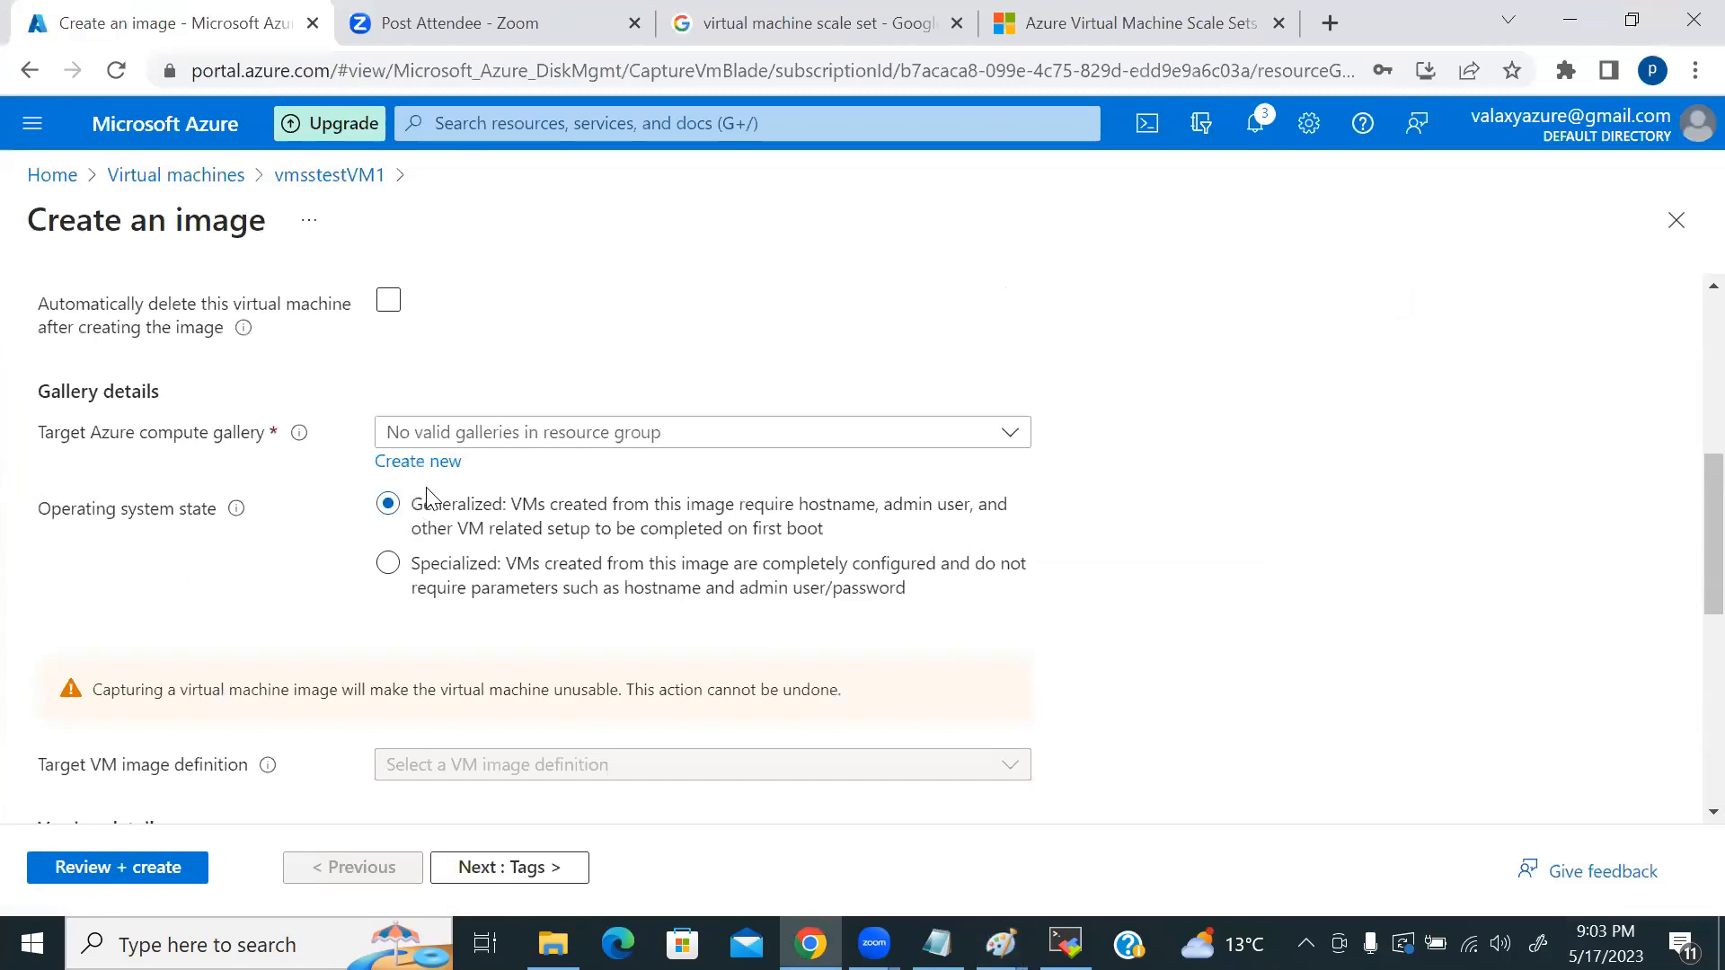
{"action": "scroll", "coordinate": [426, 492], "scroll_direction": "up", "scroll_amount": 3}
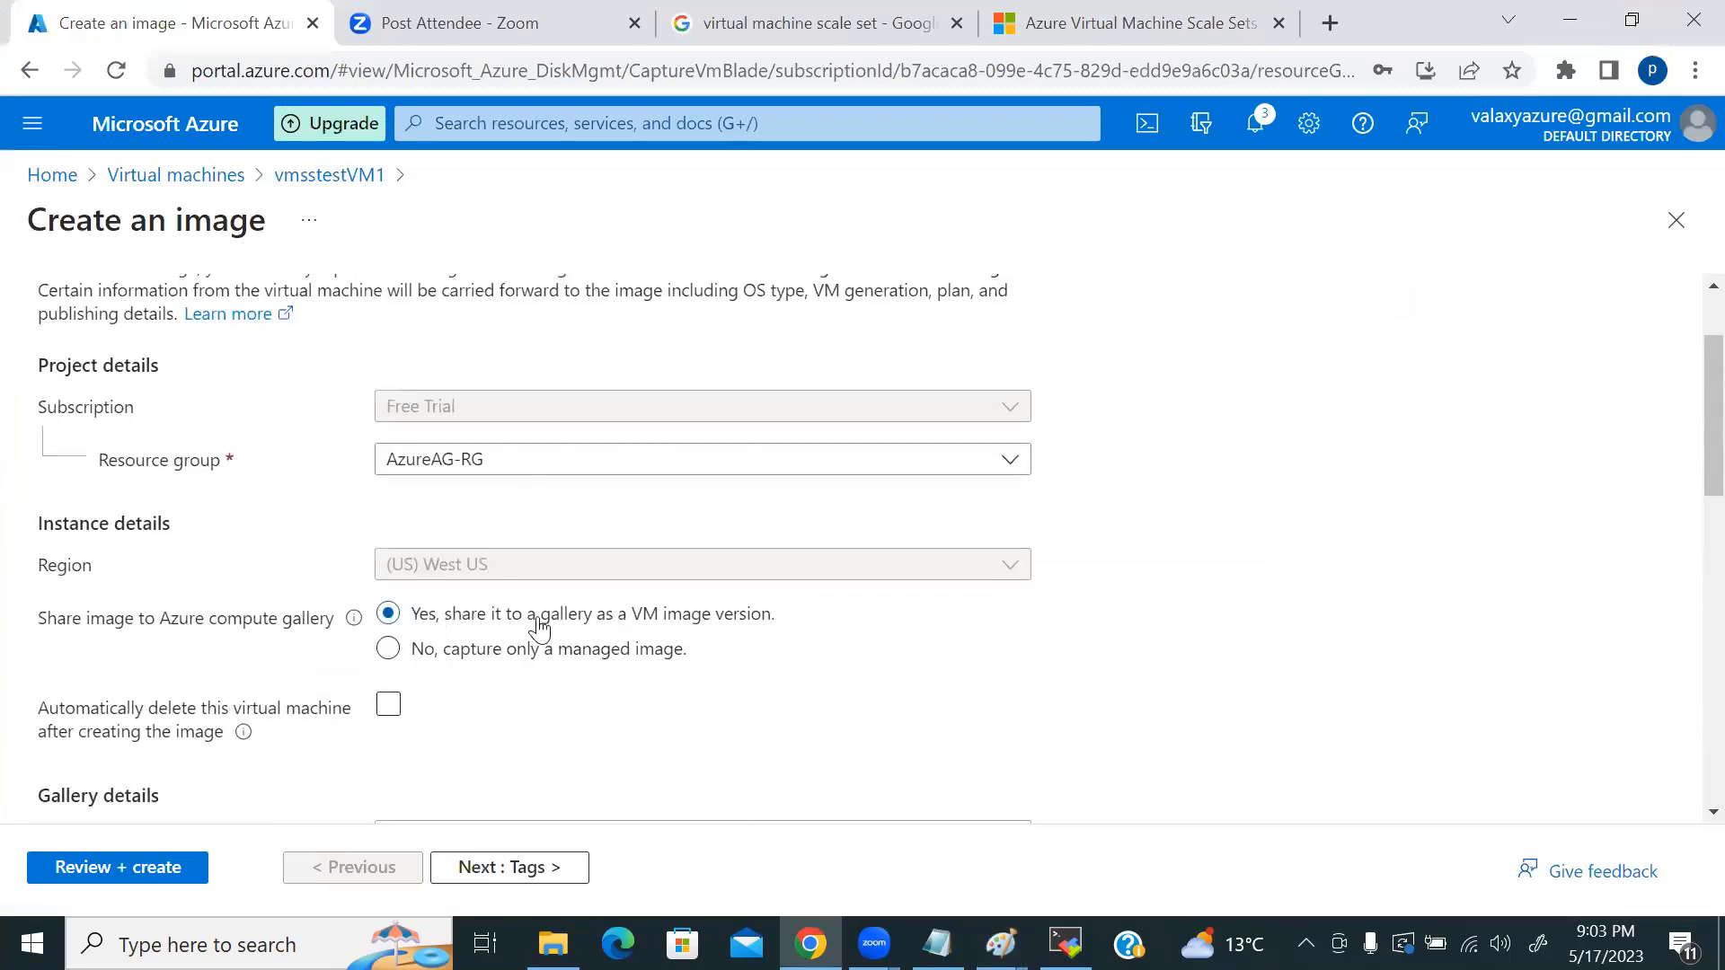
{"action": "left_click", "coordinate": [661, 649]}
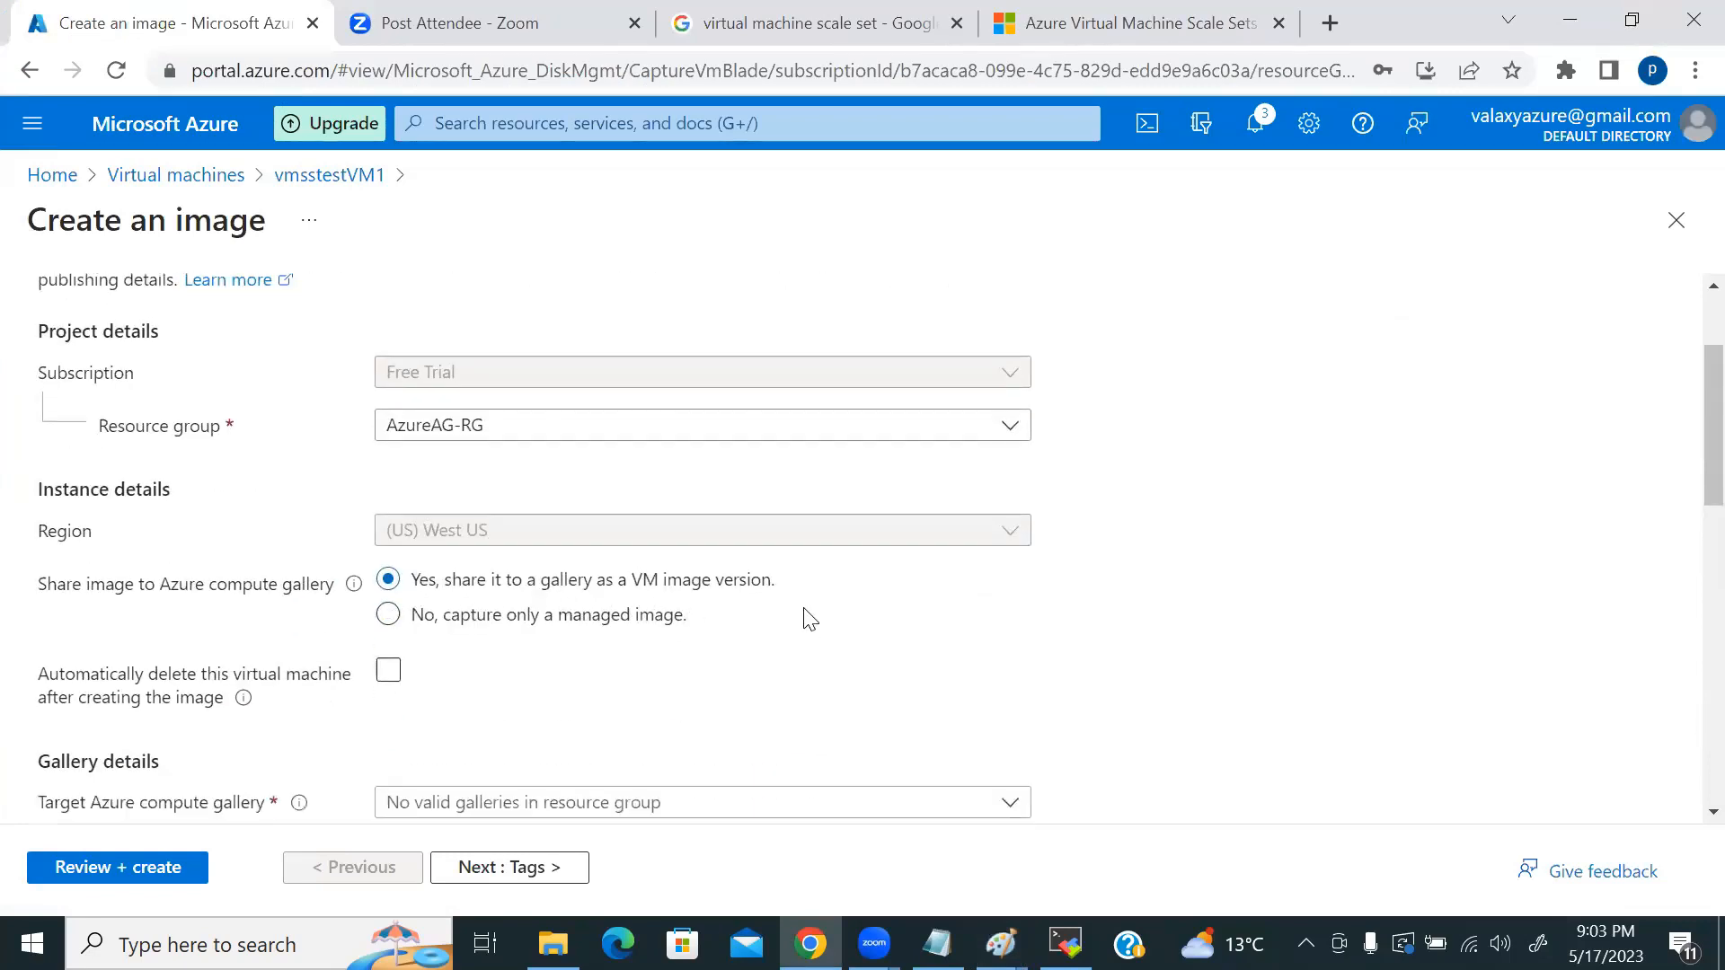
{"action": "scroll", "coordinate": [800, 620], "scroll_direction": "down", "scroll_amount": 2}
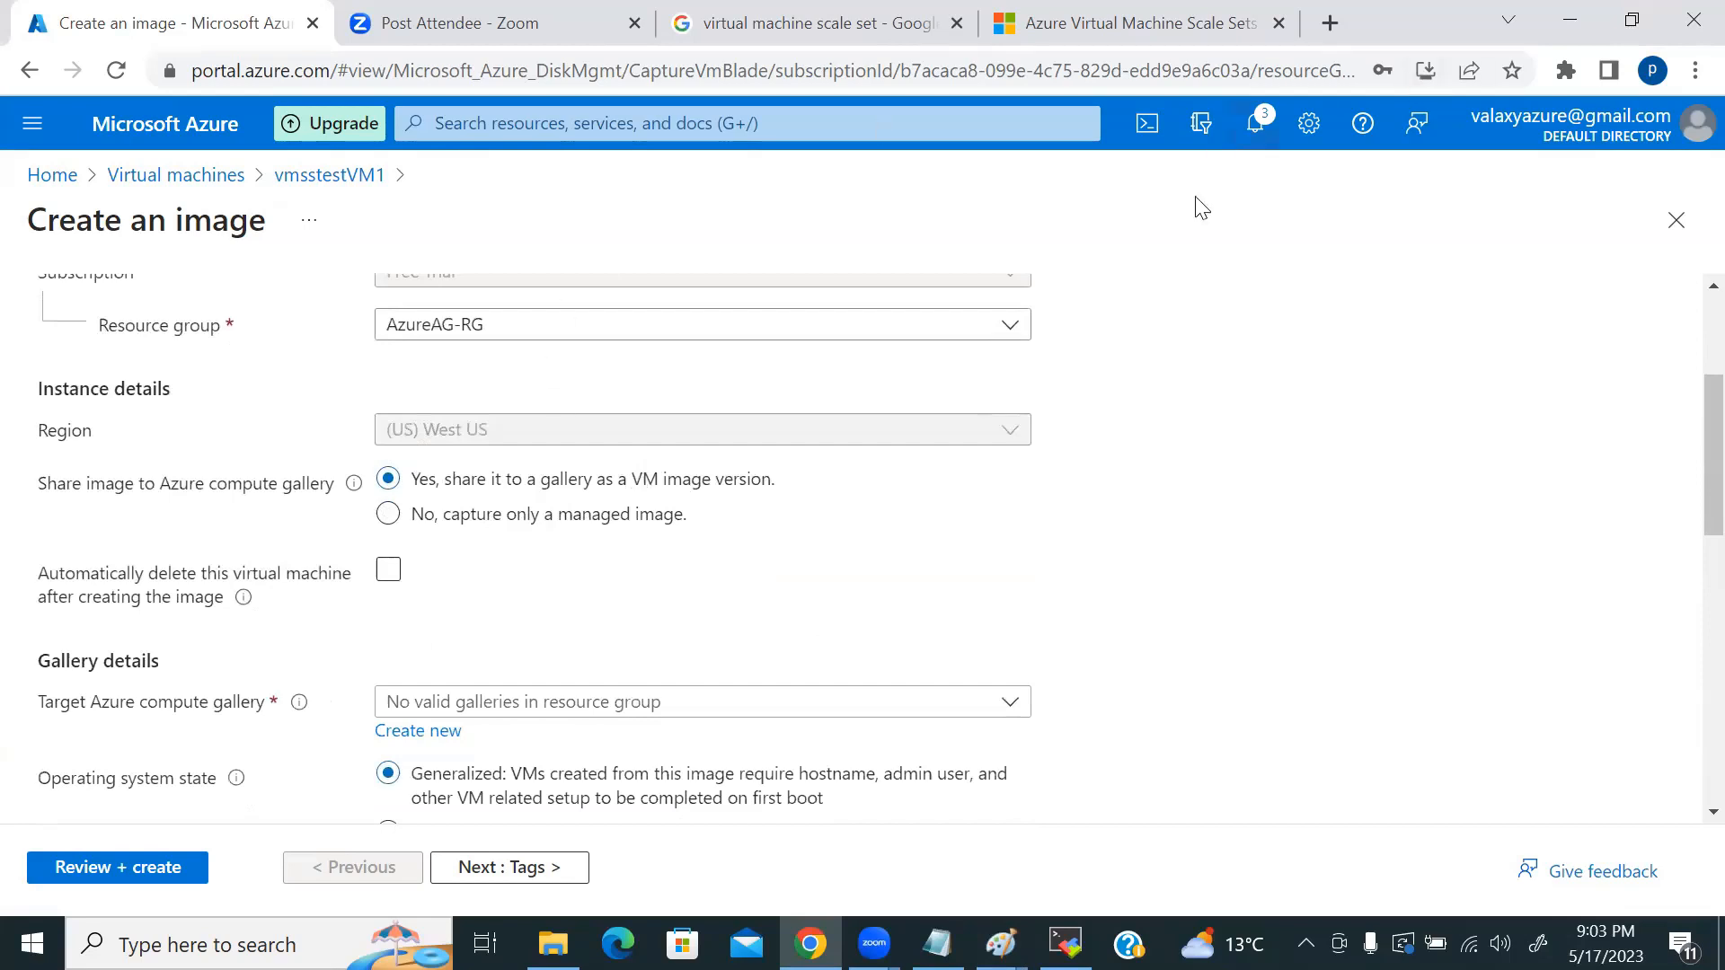
{"action": "left_click", "coordinate": [387, 514]}
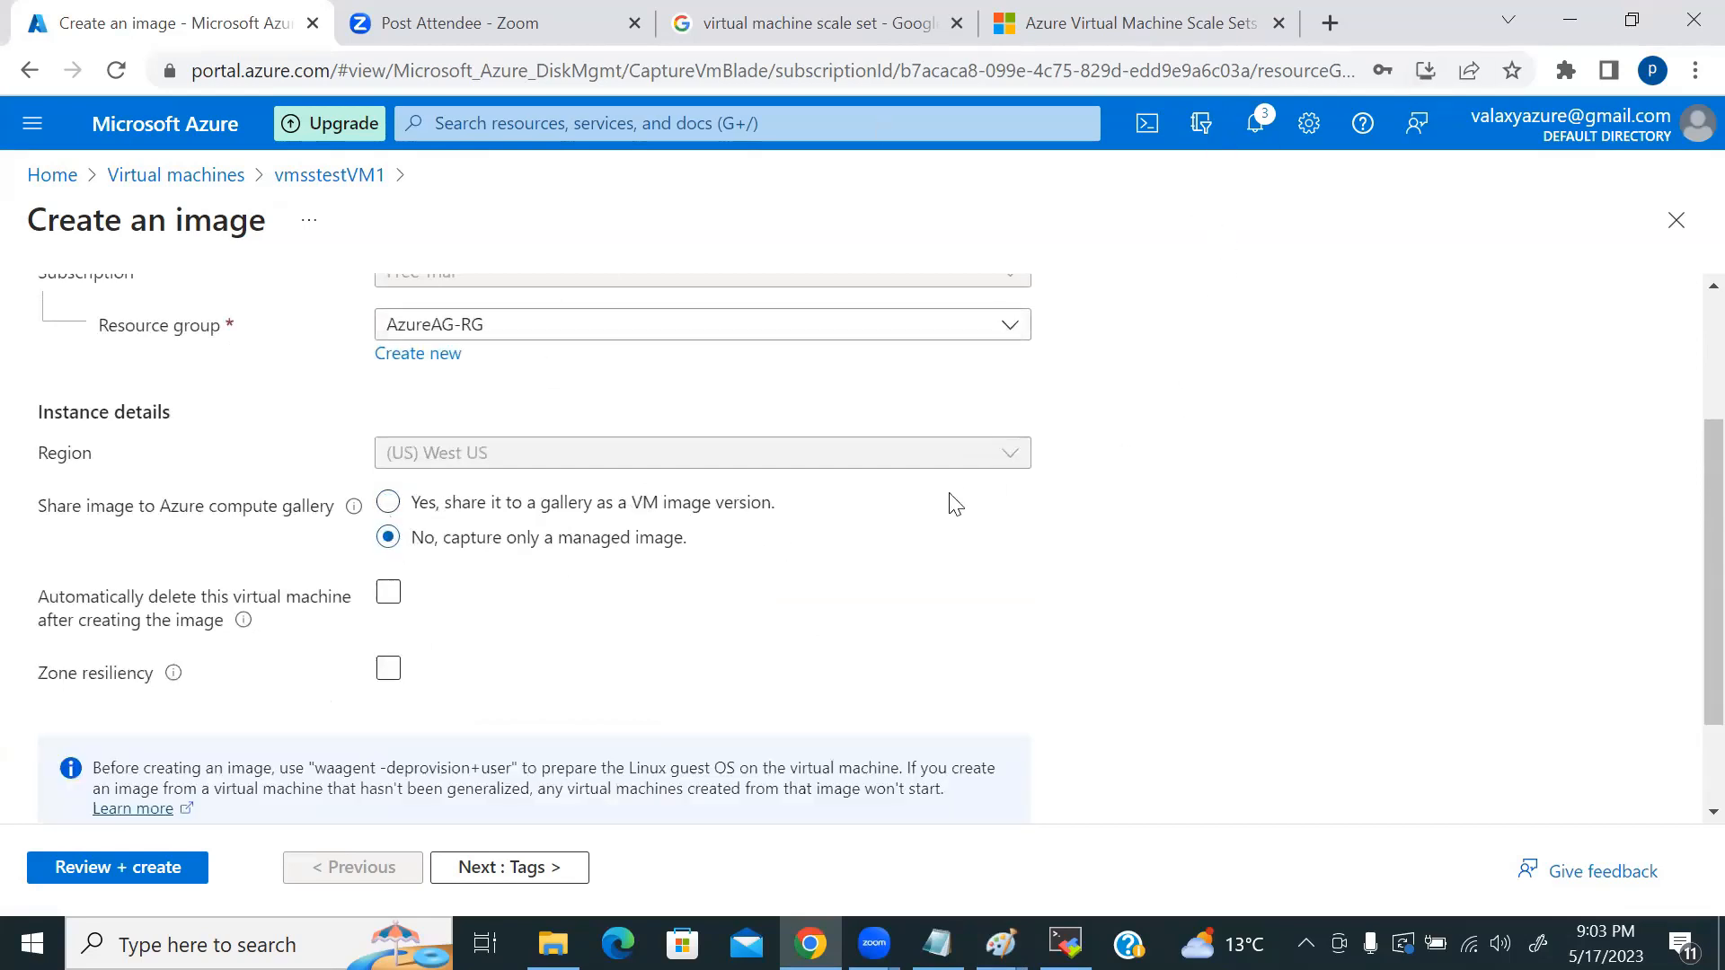
{"action": "scroll", "coordinate": [956, 499], "scroll_direction": "down", "scroll_amount": 2}
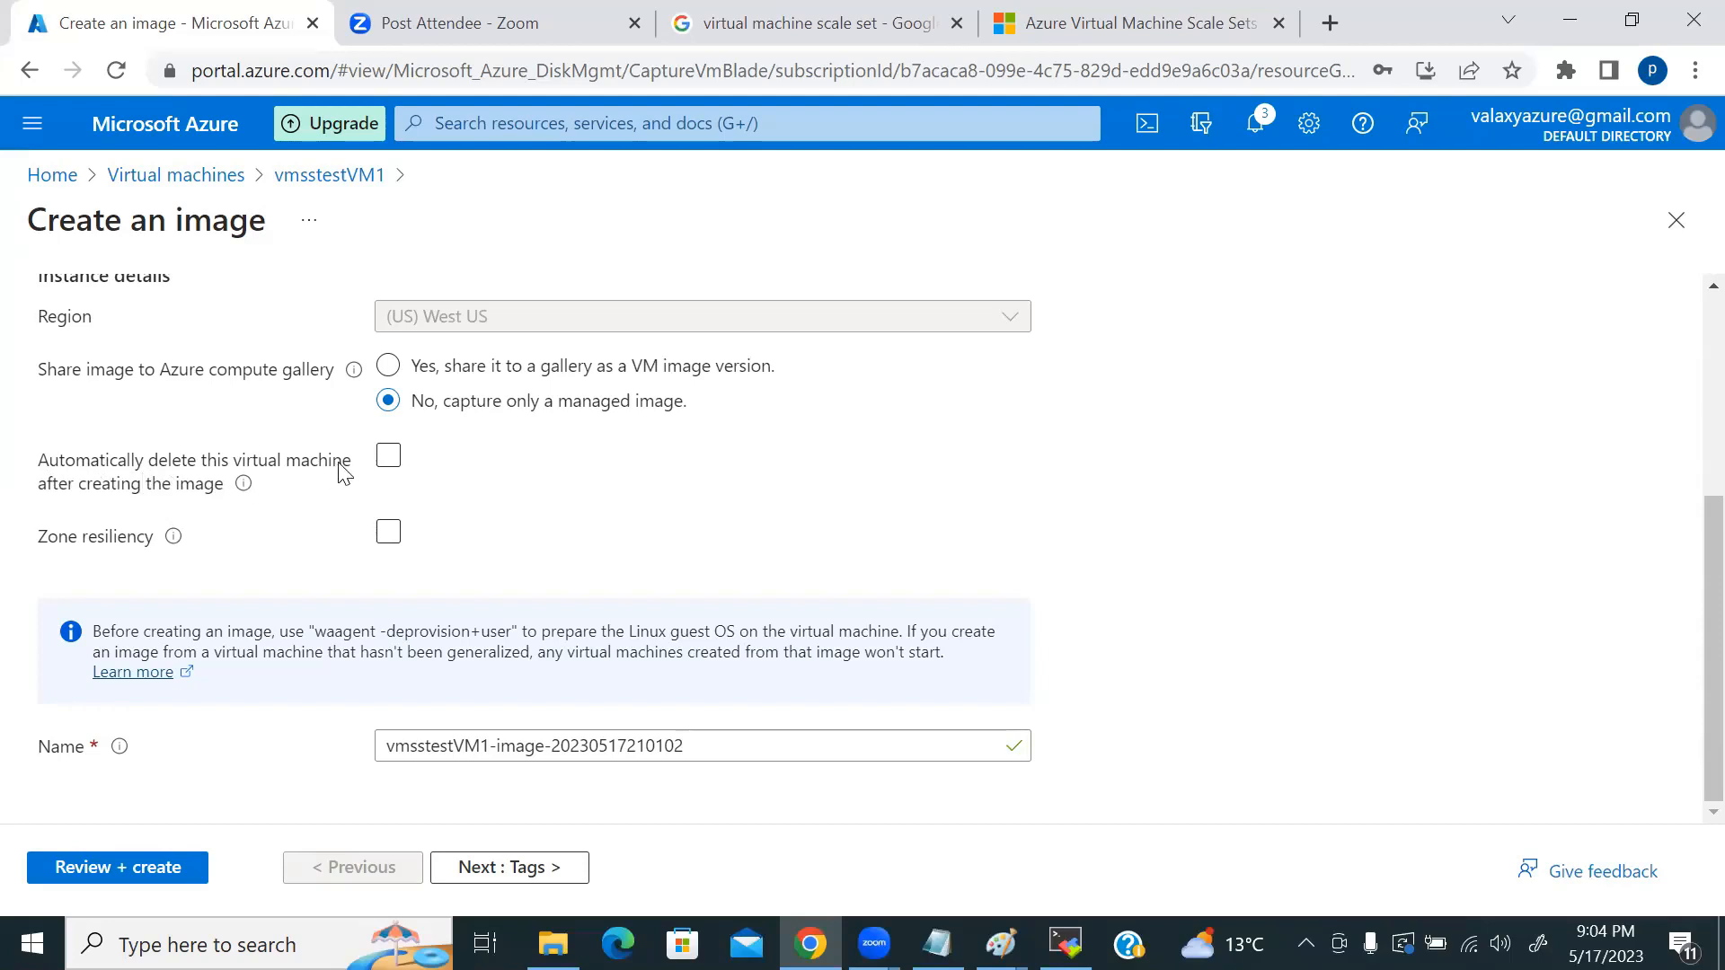
Step: Enable automatic deletion of the source VM, name the image nginxvmss-test, and run Review + create
{"action": "left_click", "coordinate": [387, 459]}
{"action": "mouse_move", "coordinate": [176, 539]}
{"action": "left_click_drag", "start_coordinate": [698, 745], "coordinate": [257, 769]}
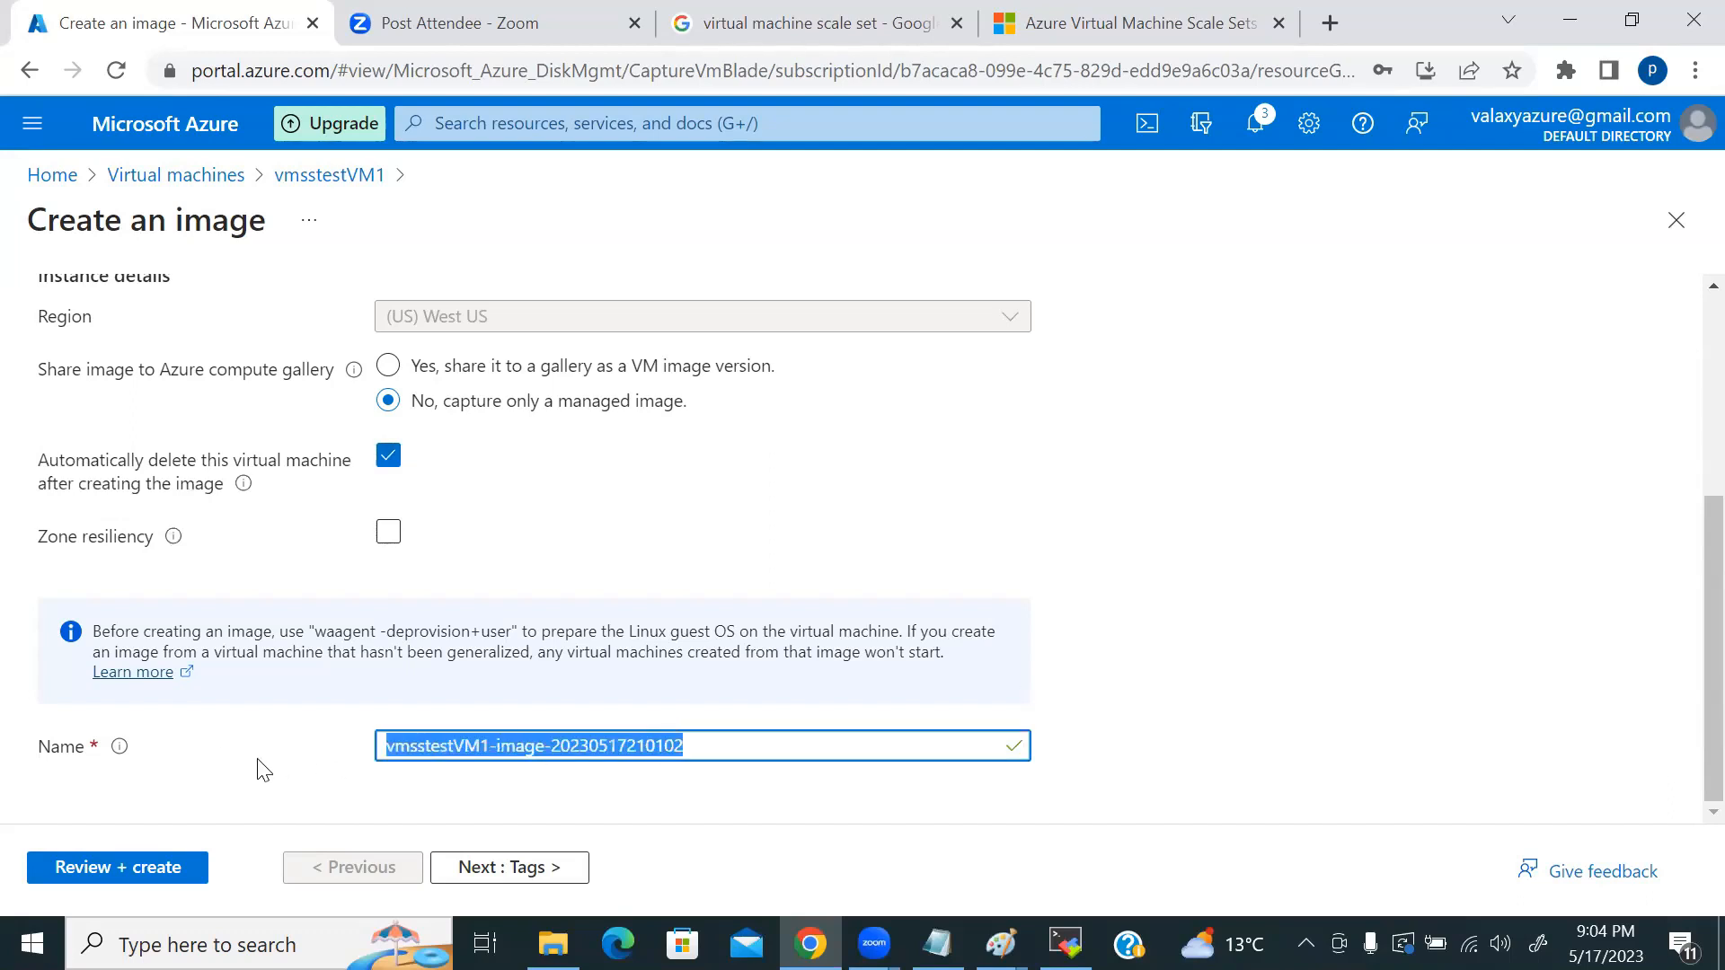
{"action": "type", "text": "nginxvmss-test"}
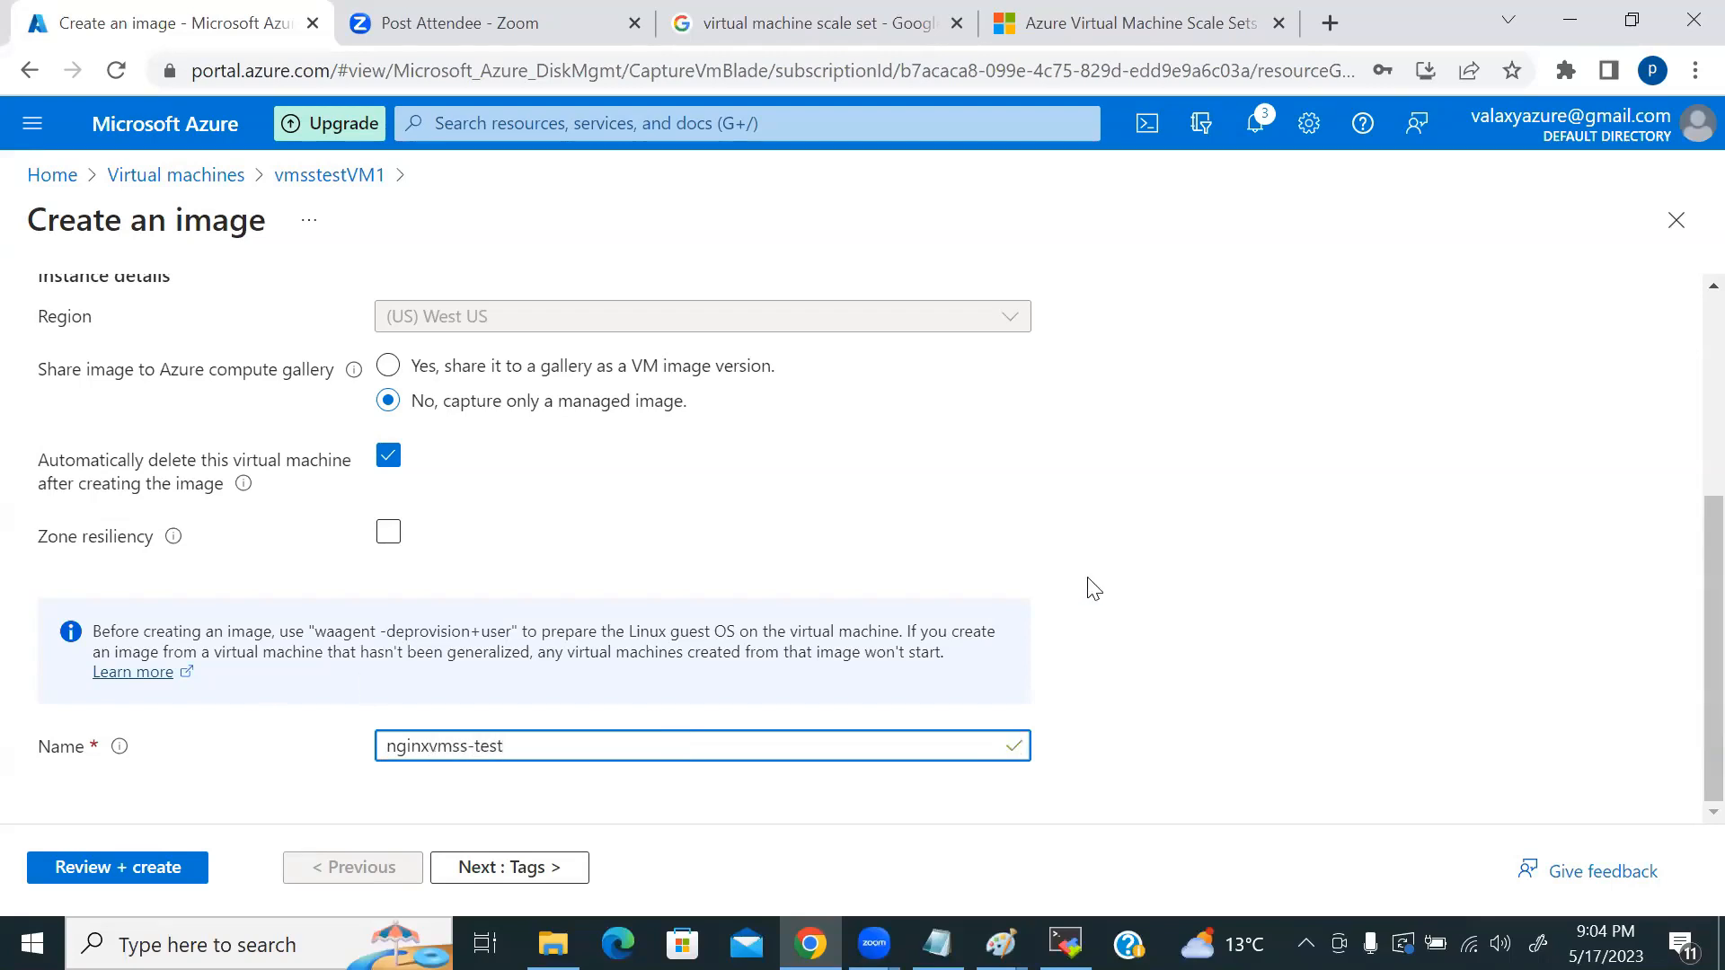
{"action": "scroll", "coordinate": [1148, 591], "scroll_direction": "up", "scroll_amount": 4}
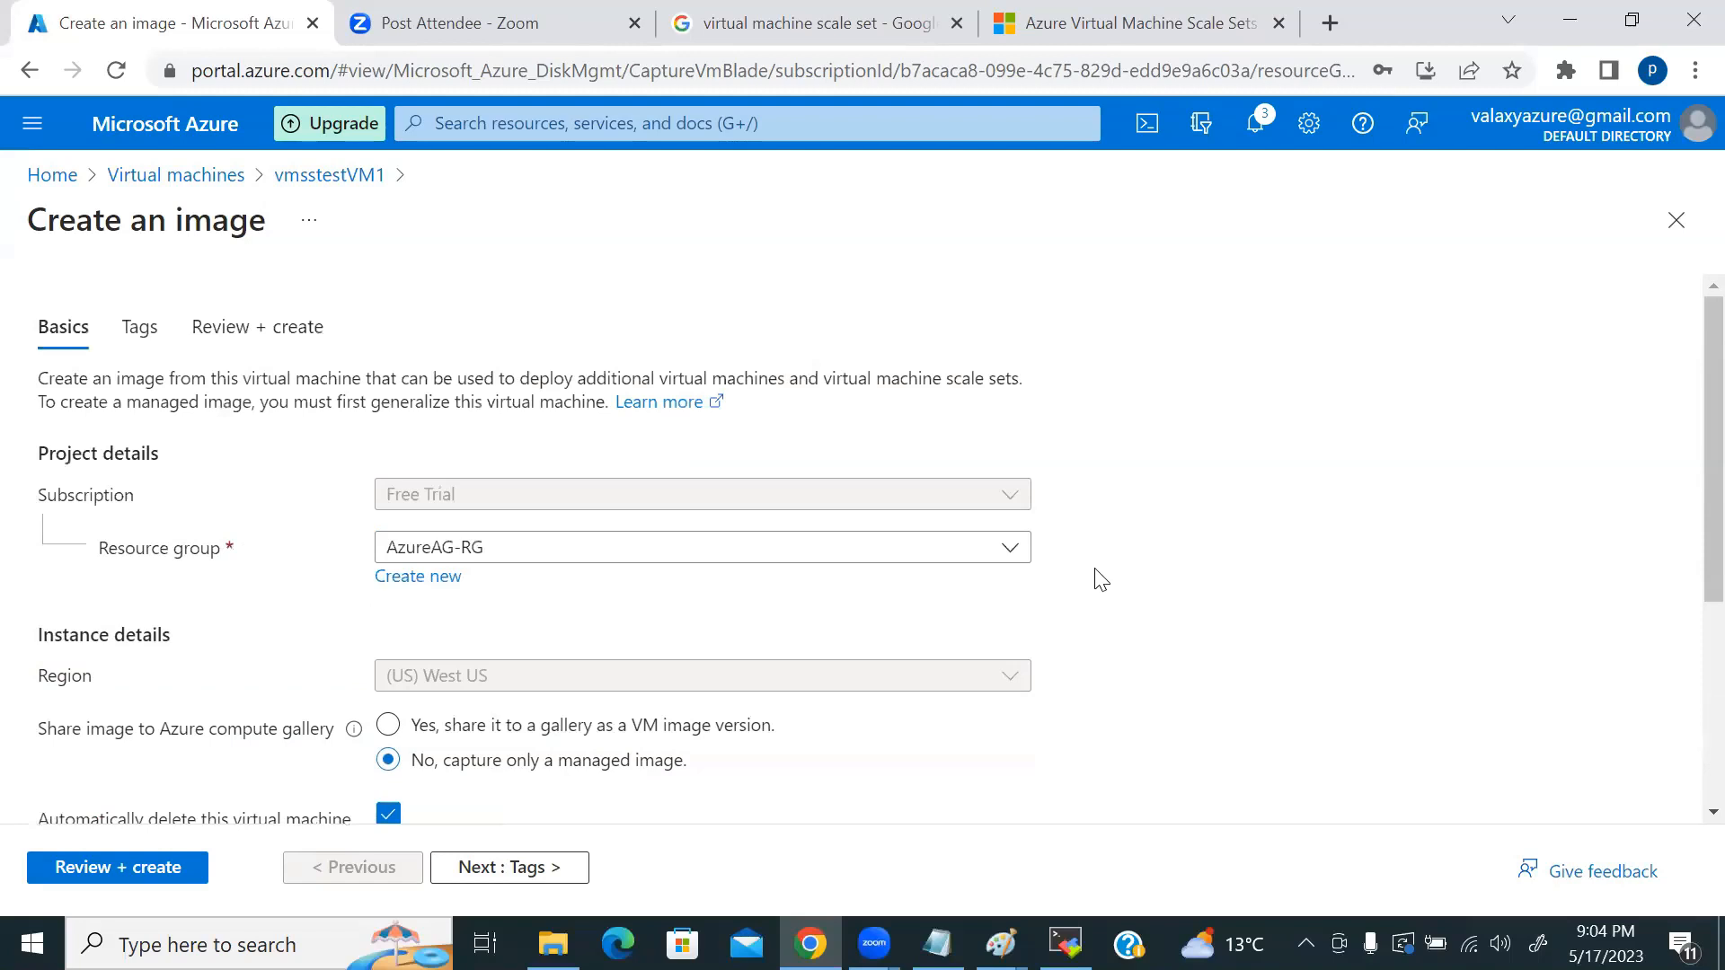
{"action": "scroll", "coordinate": [1101, 579], "scroll_direction": "down", "scroll_amount": 4}
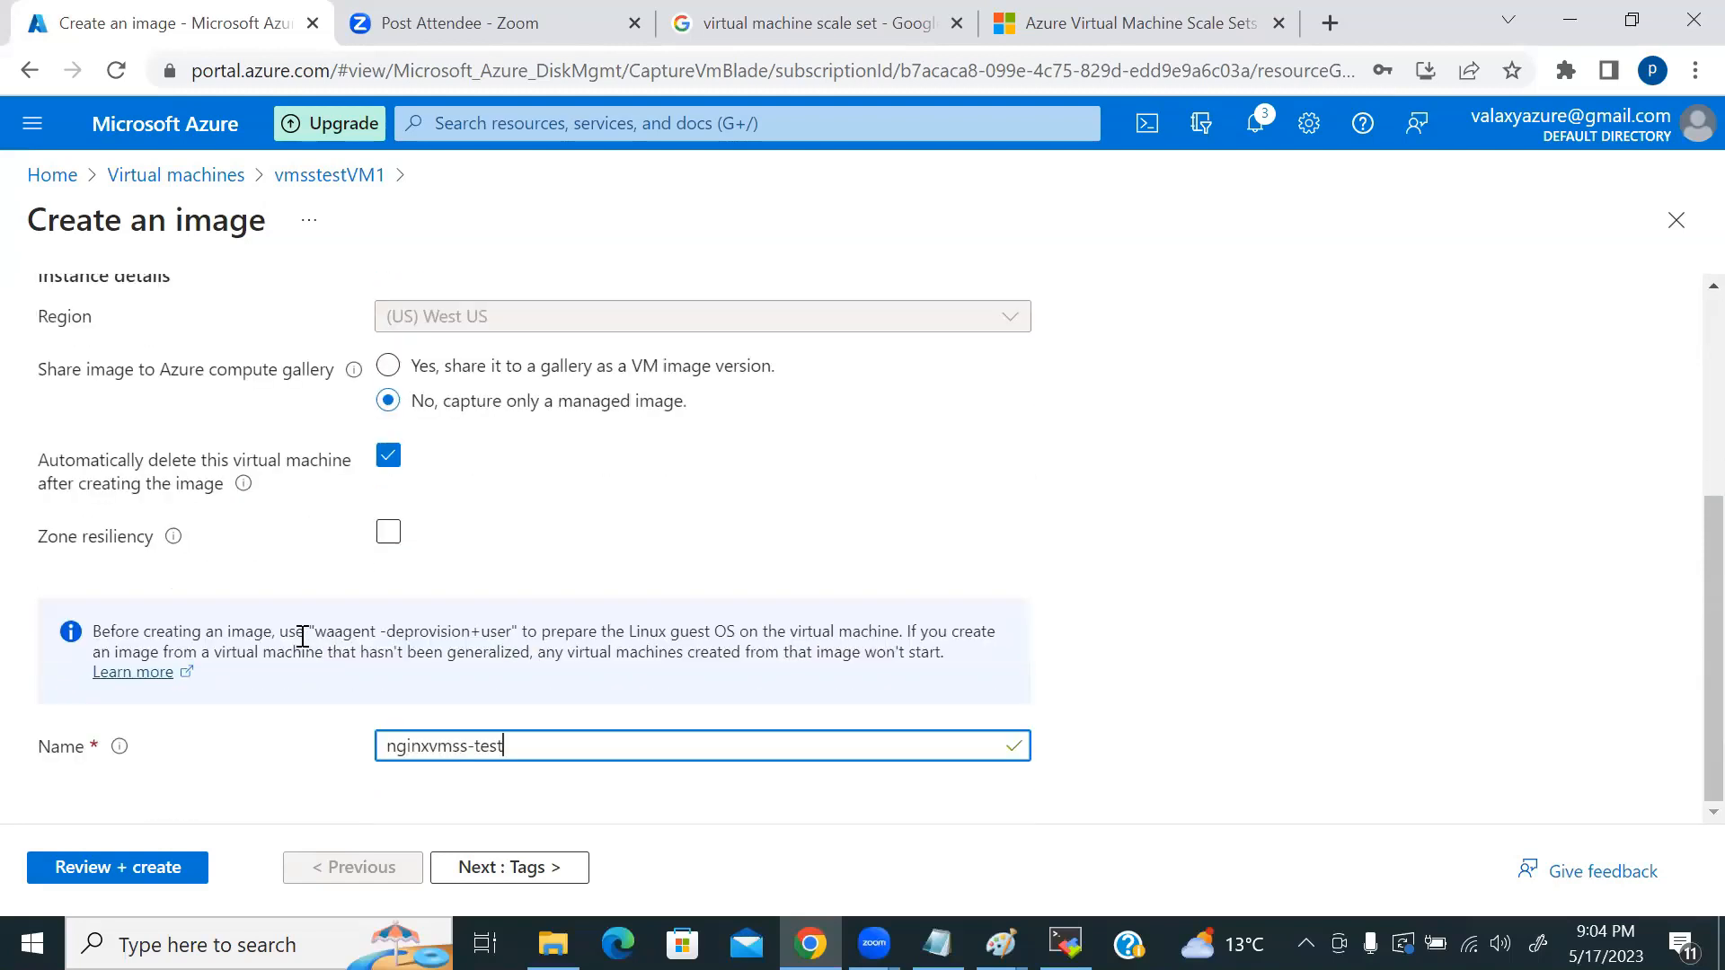
{"action": "left_click", "coordinate": [104, 865]}
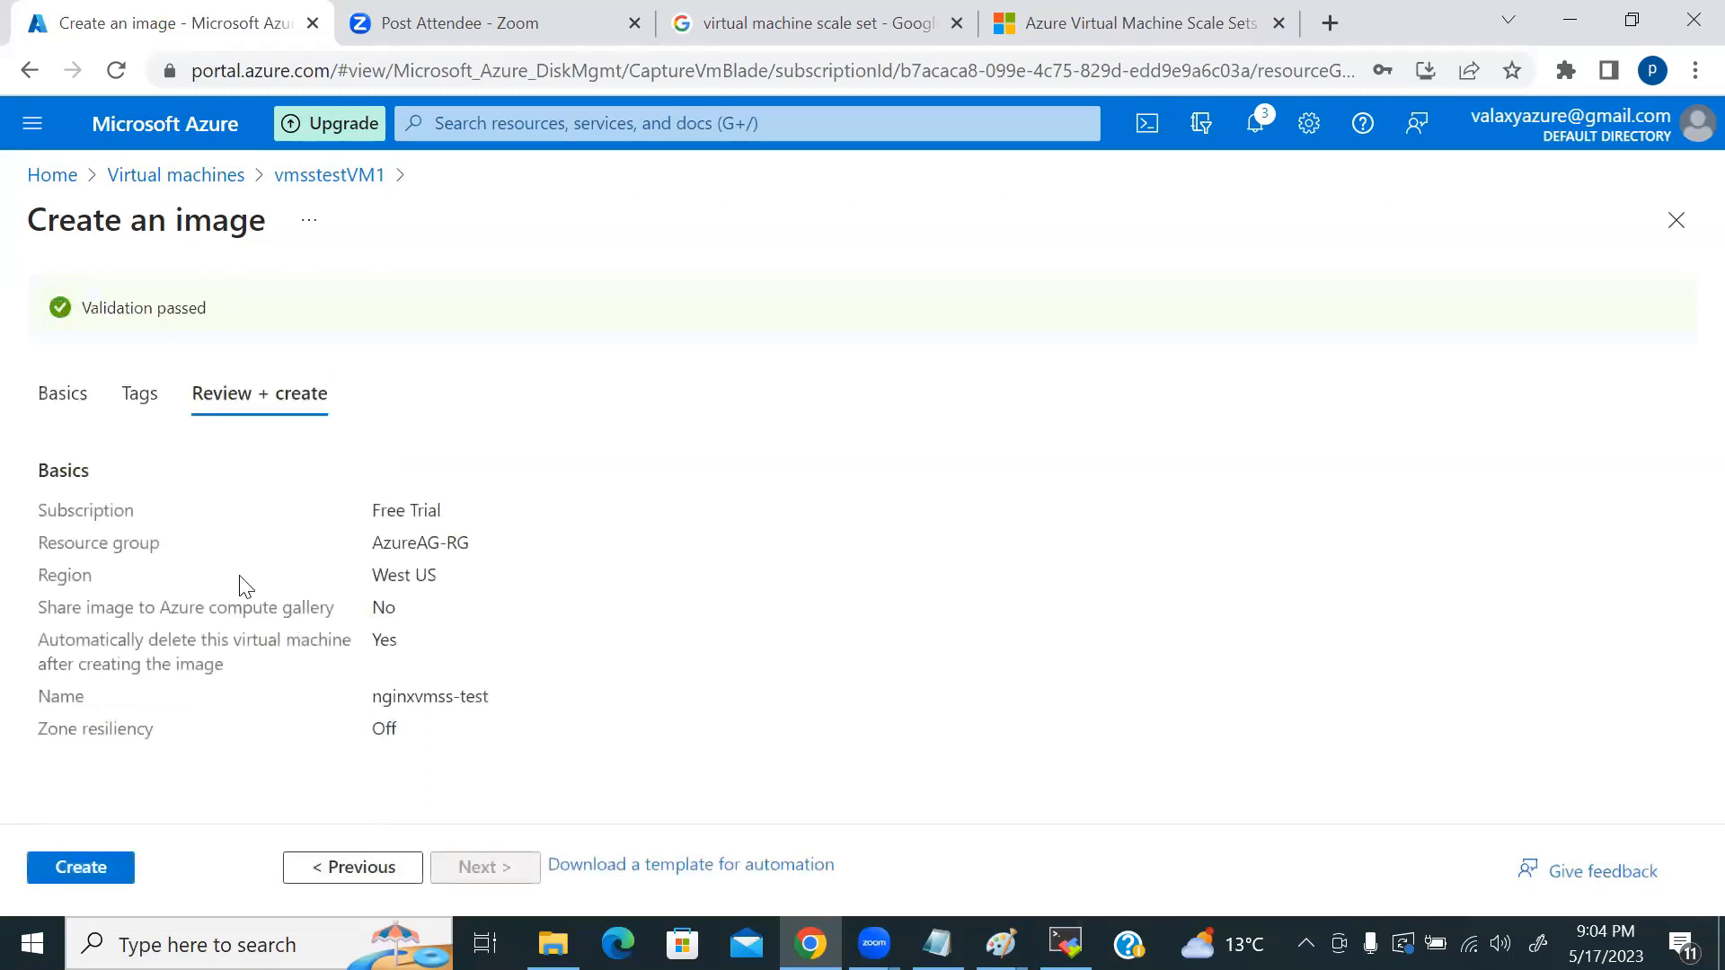
Step: Create the nginxvmss-test image and wait for the CaptureVM deployment to complete
{"action": "left_click", "coordinate": [95, 867]}
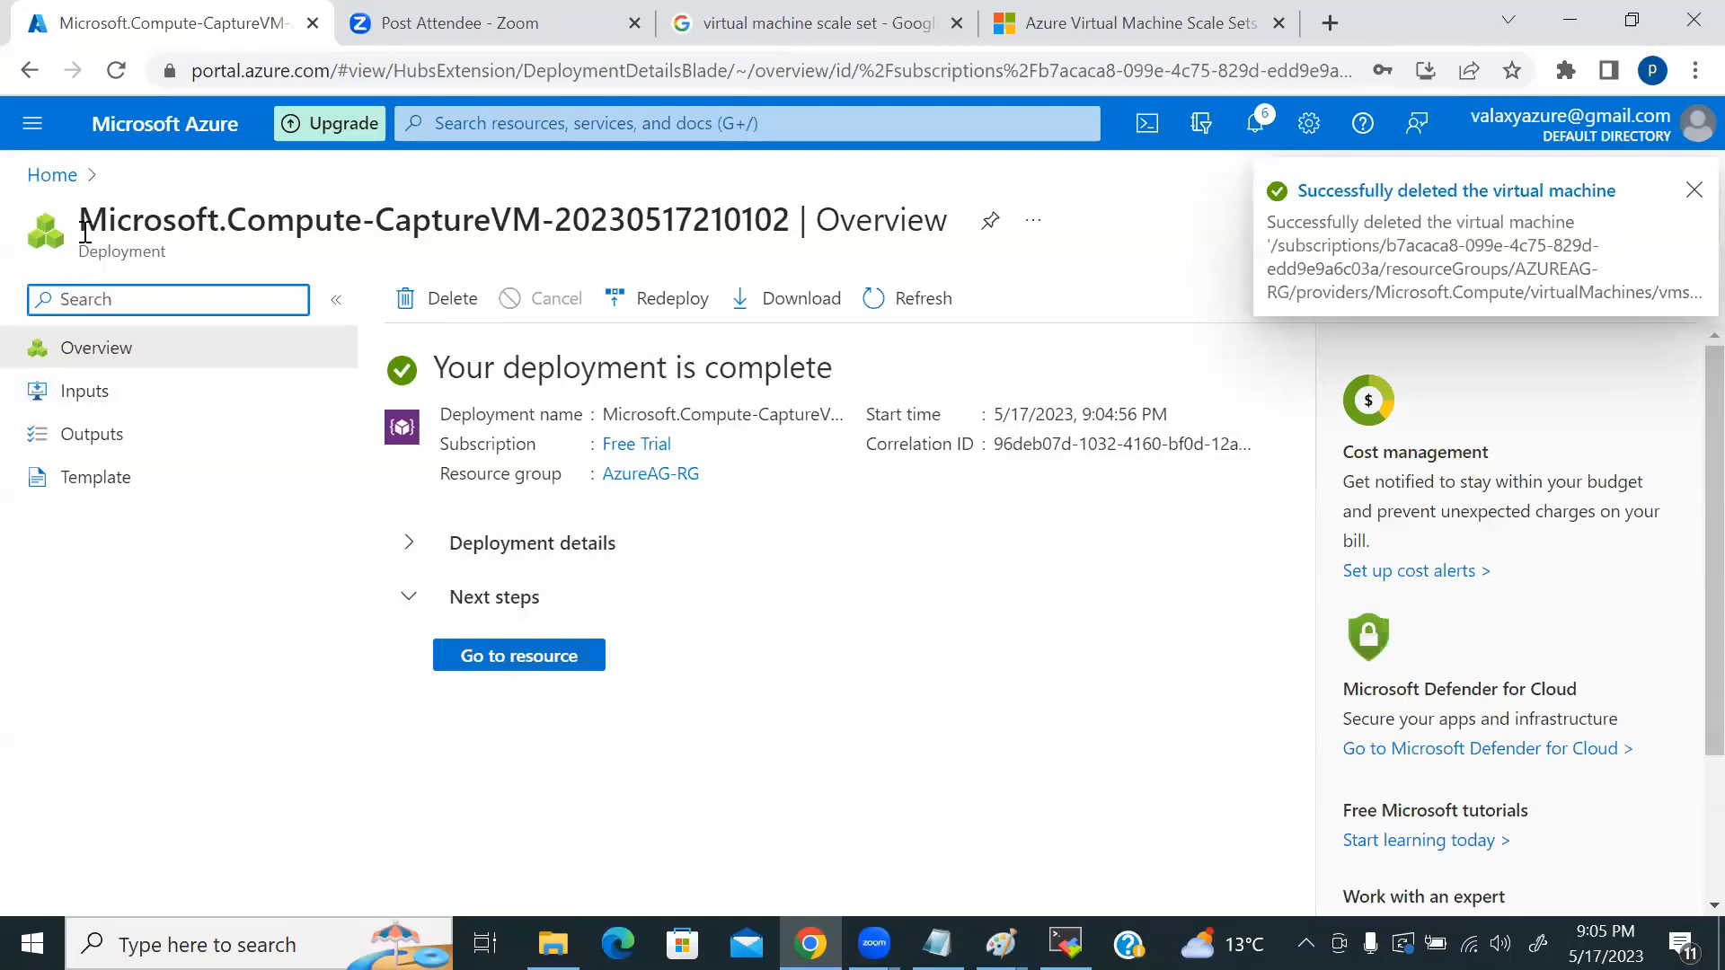
Step: Search for 'image' from Home and open Images to confirm nginxvmss-test exists
{"action": "left_click", "coordinate": [56, 177]}
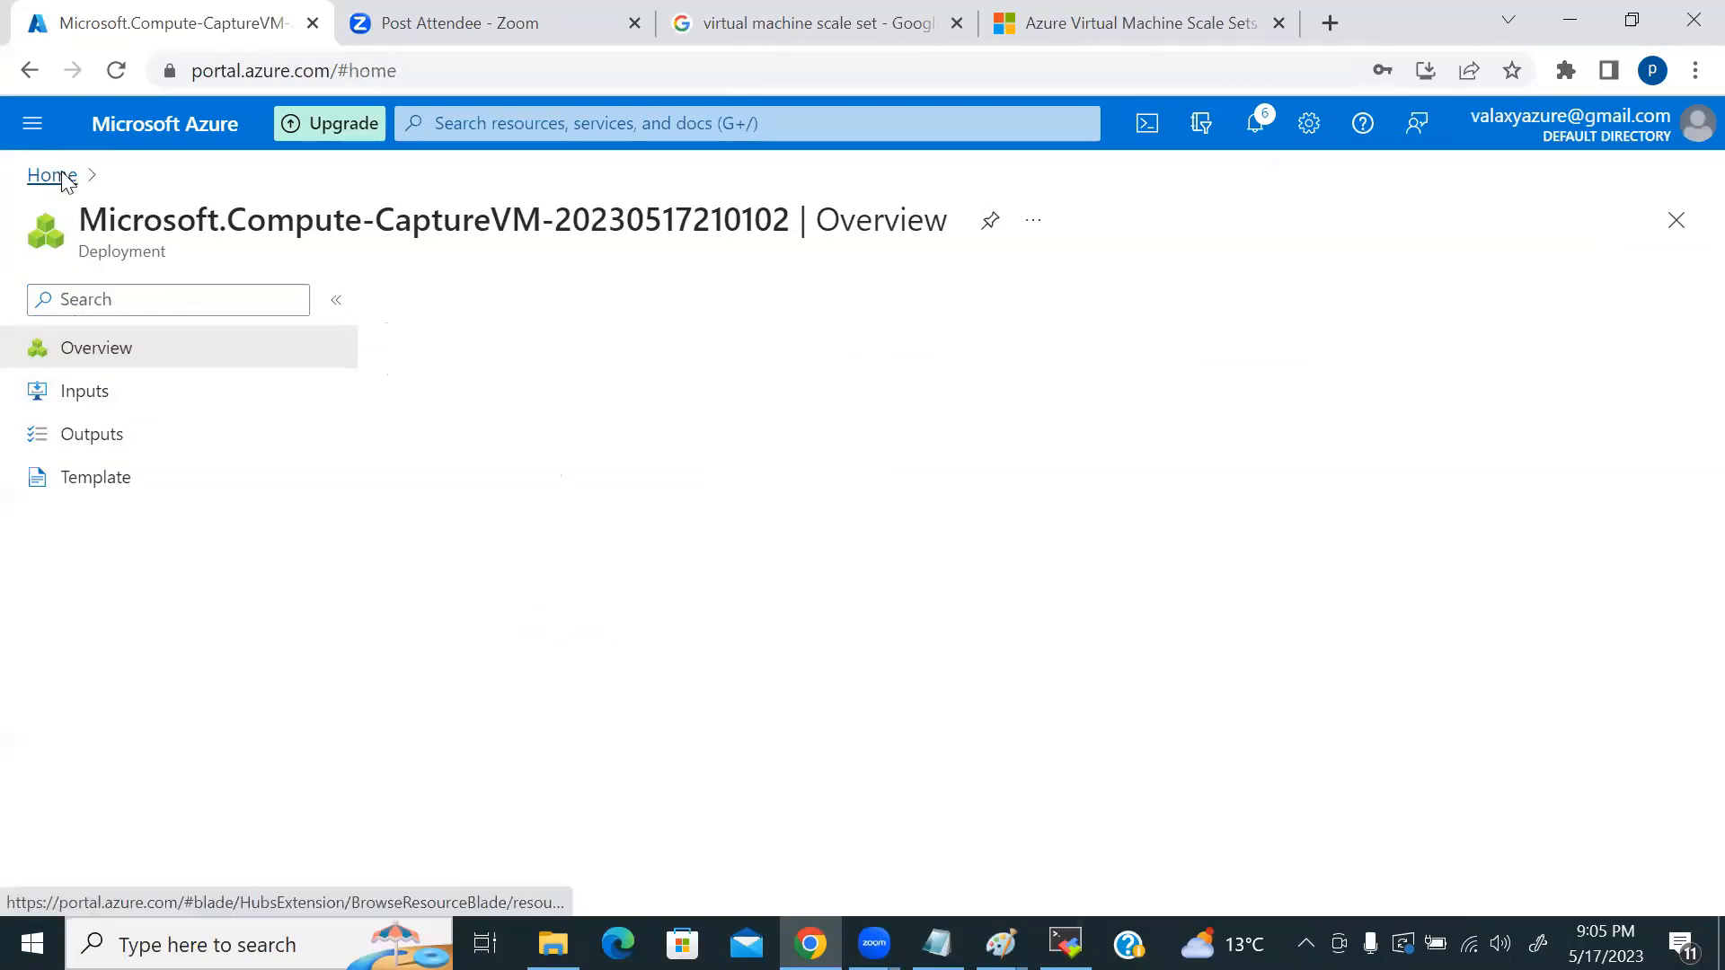
{"action": "left_click", "coordinate": [520, 117]}
{"action": "type", "text": "omia"}
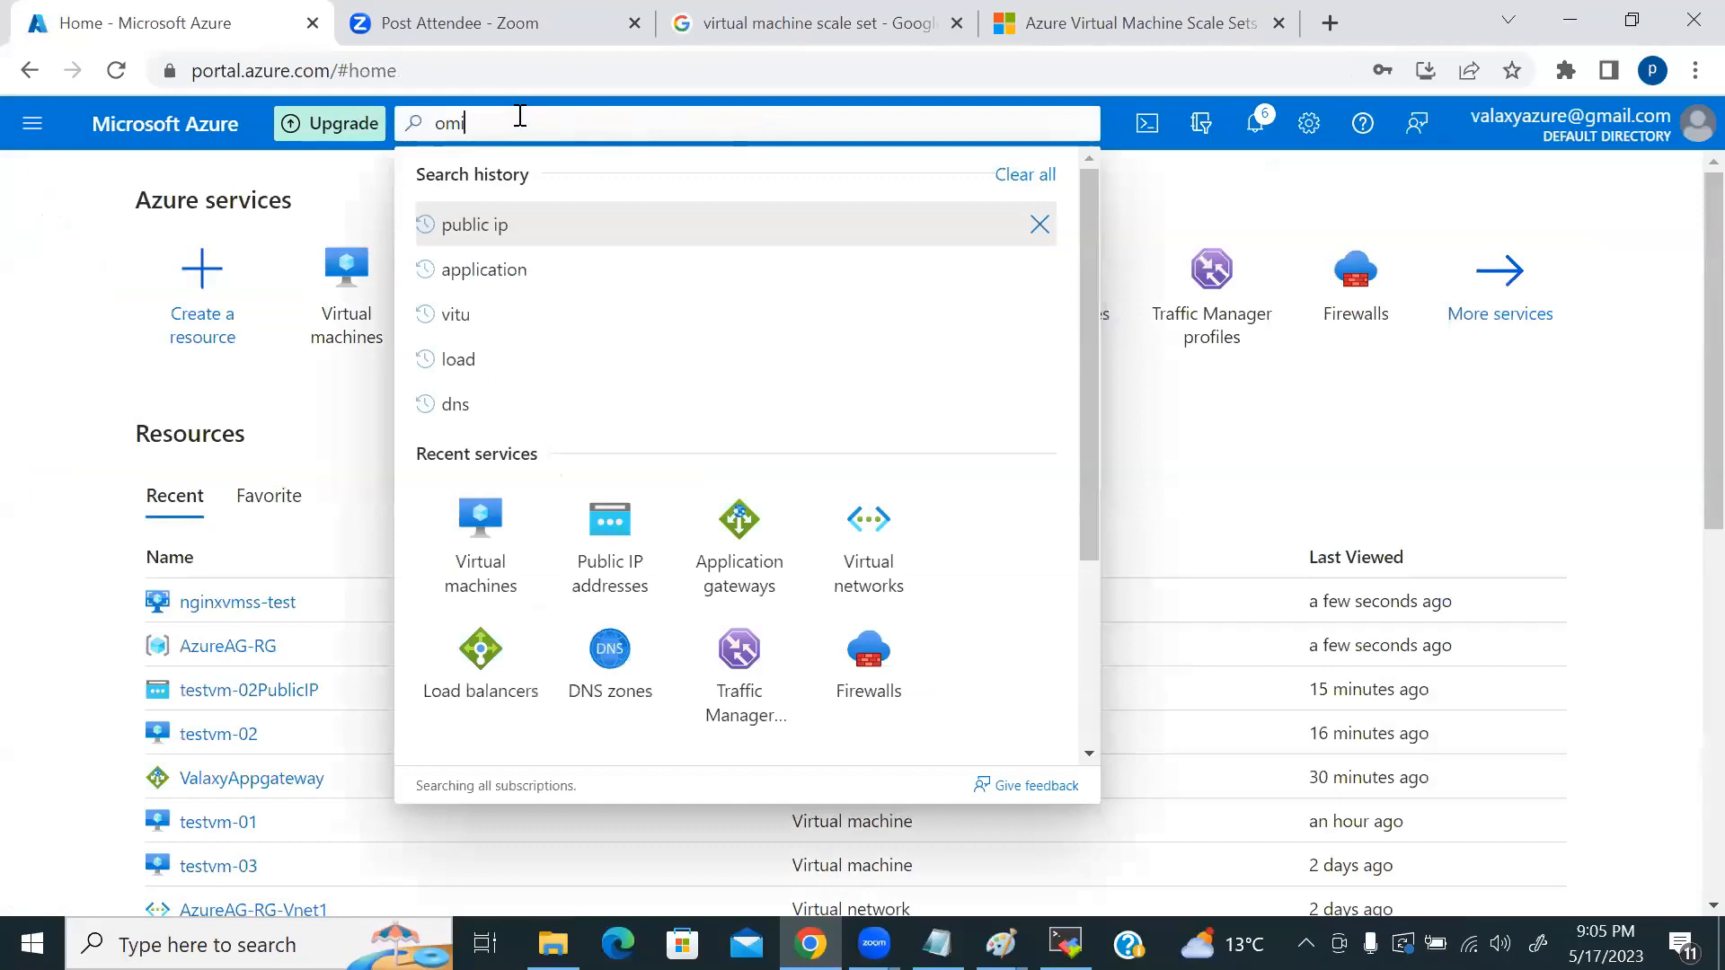
{"action": "key", "text": "BackSpace"}
{"action": "key", "text": "BackSpace"}
{"action": "key", "text": "BackSpace"}
{"action": "key", "text": "BackSpace"}
{"action": "type", "text": "image"}
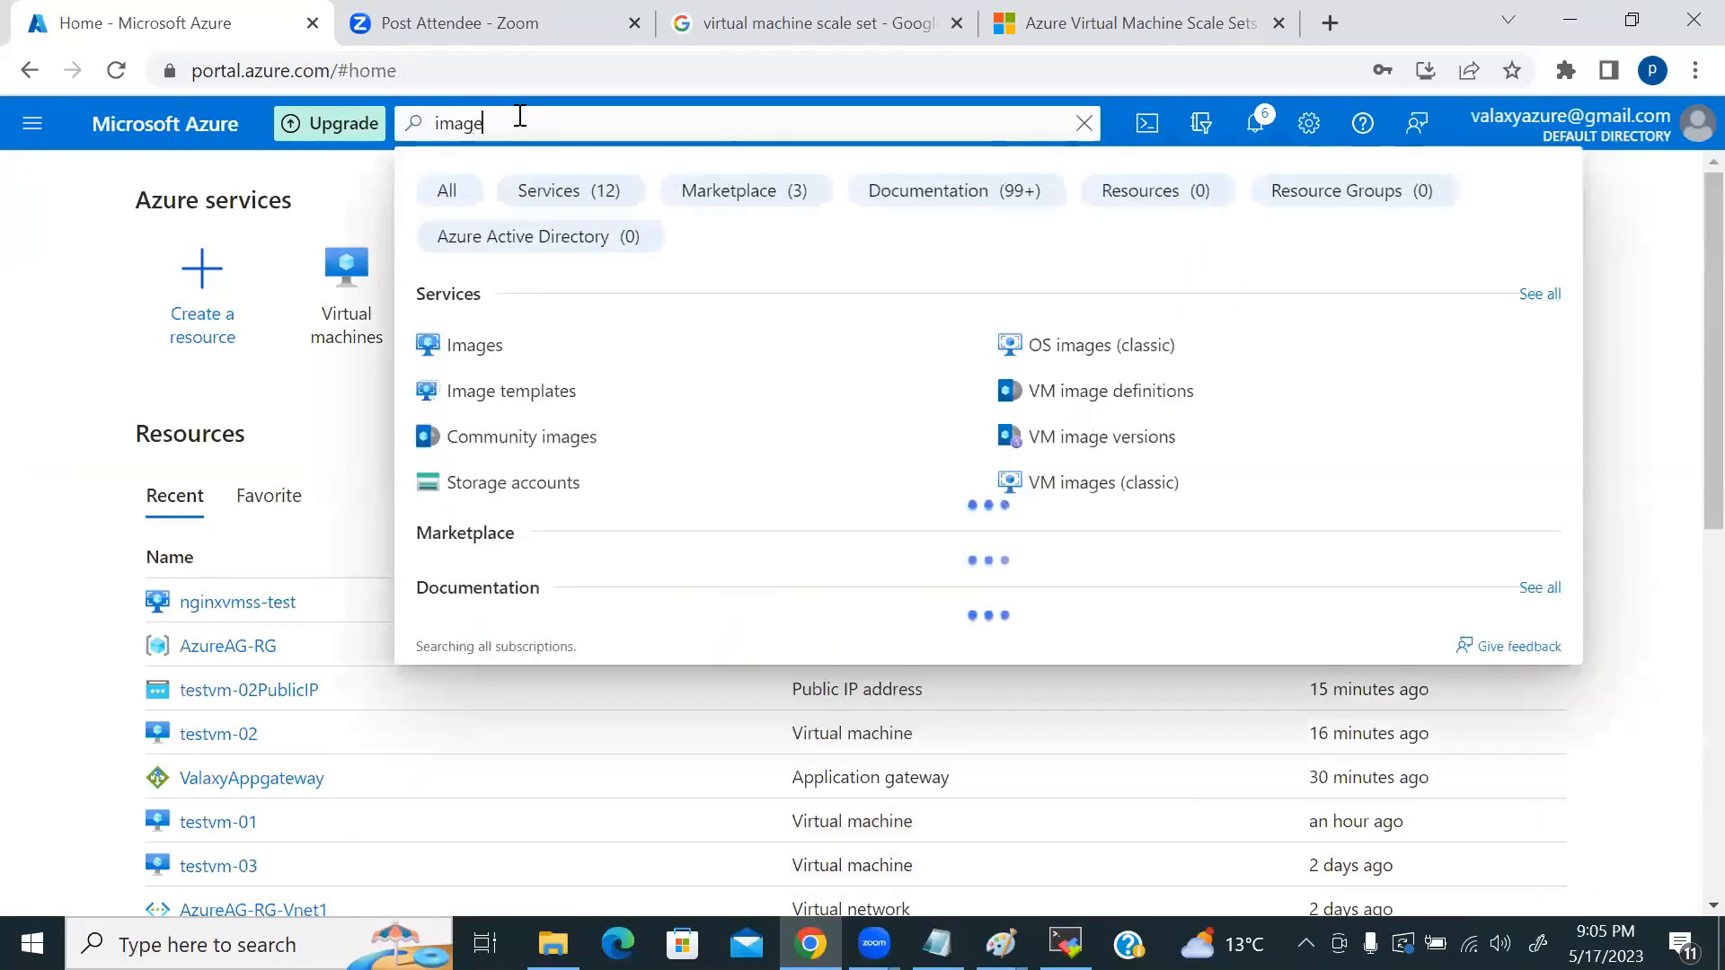
{"action": "left_click", "coordinate": [471, 349]}
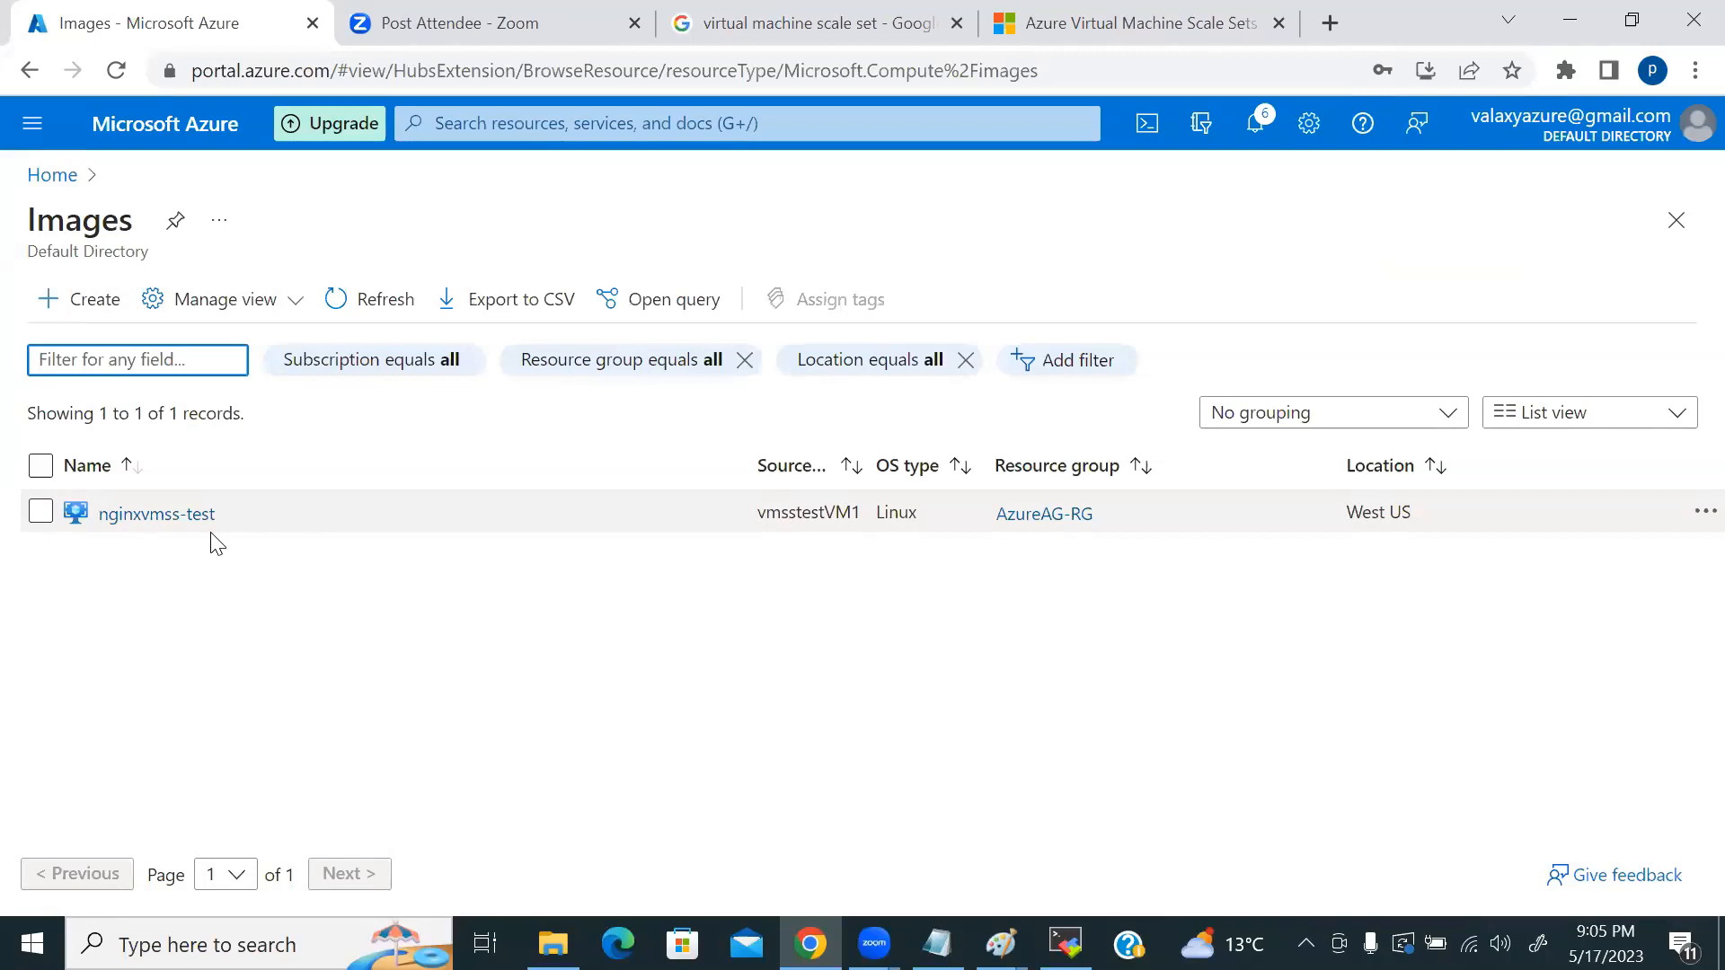
Step: Return Home and open the Virtual machines list
{"action": "left_click", "coordinate": [50, 176]}
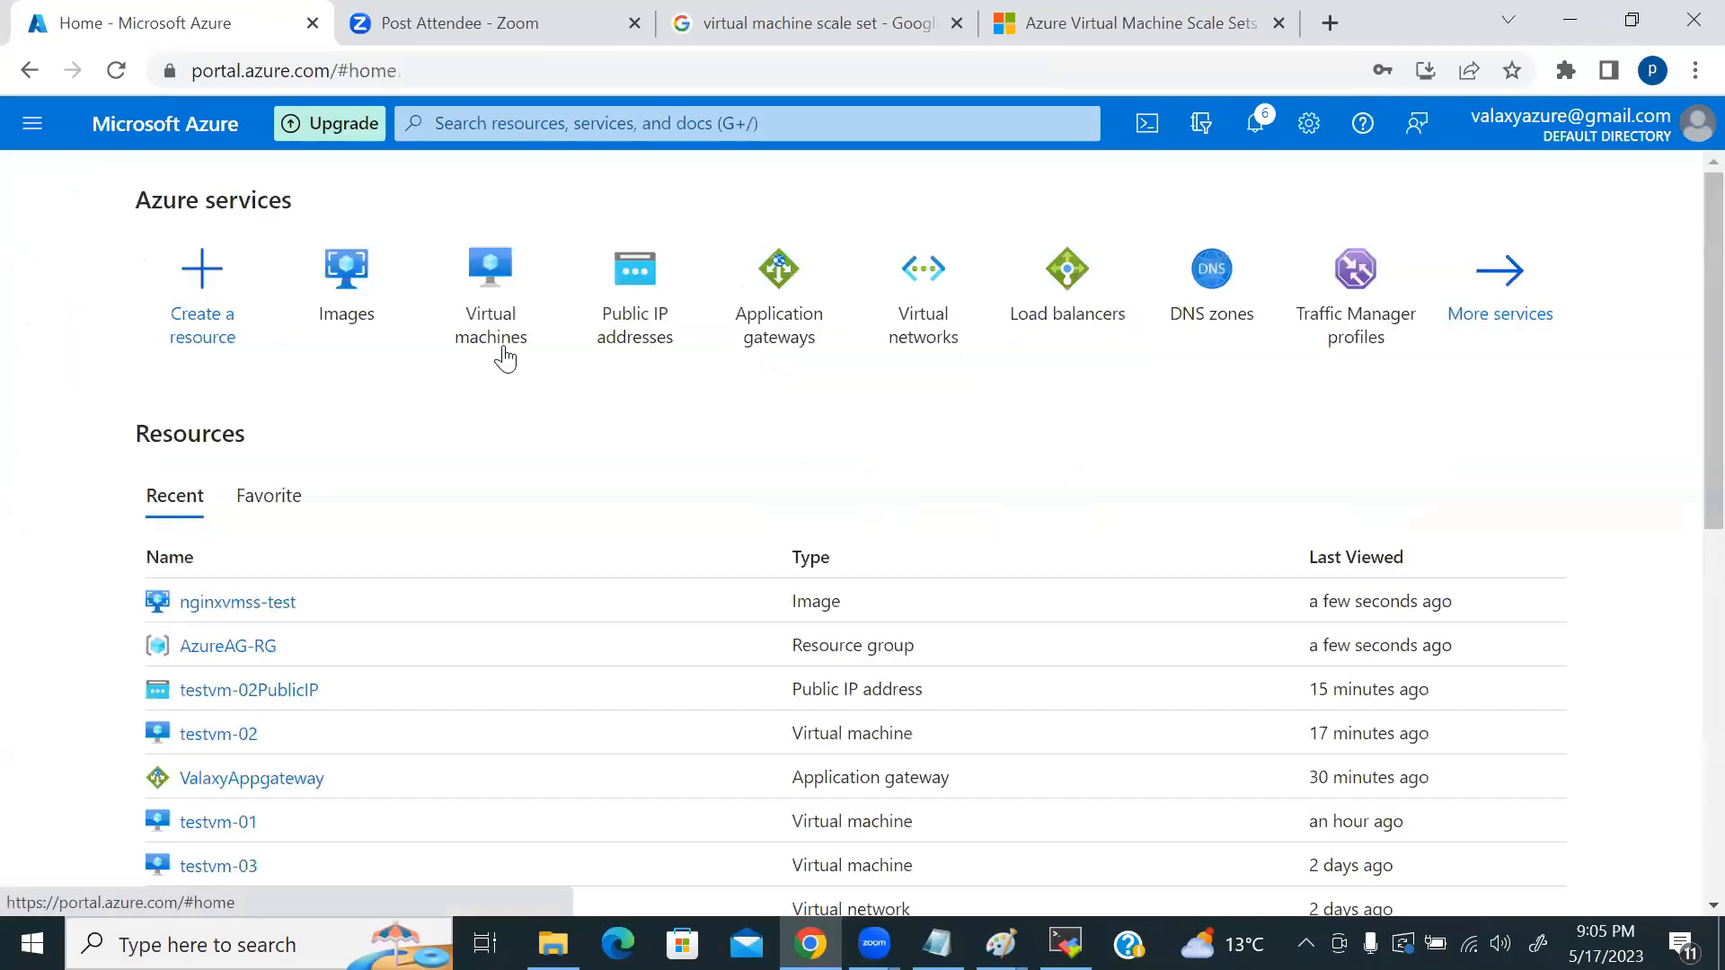
{"action": "mouse_move", "coordinate": [693, 358]}
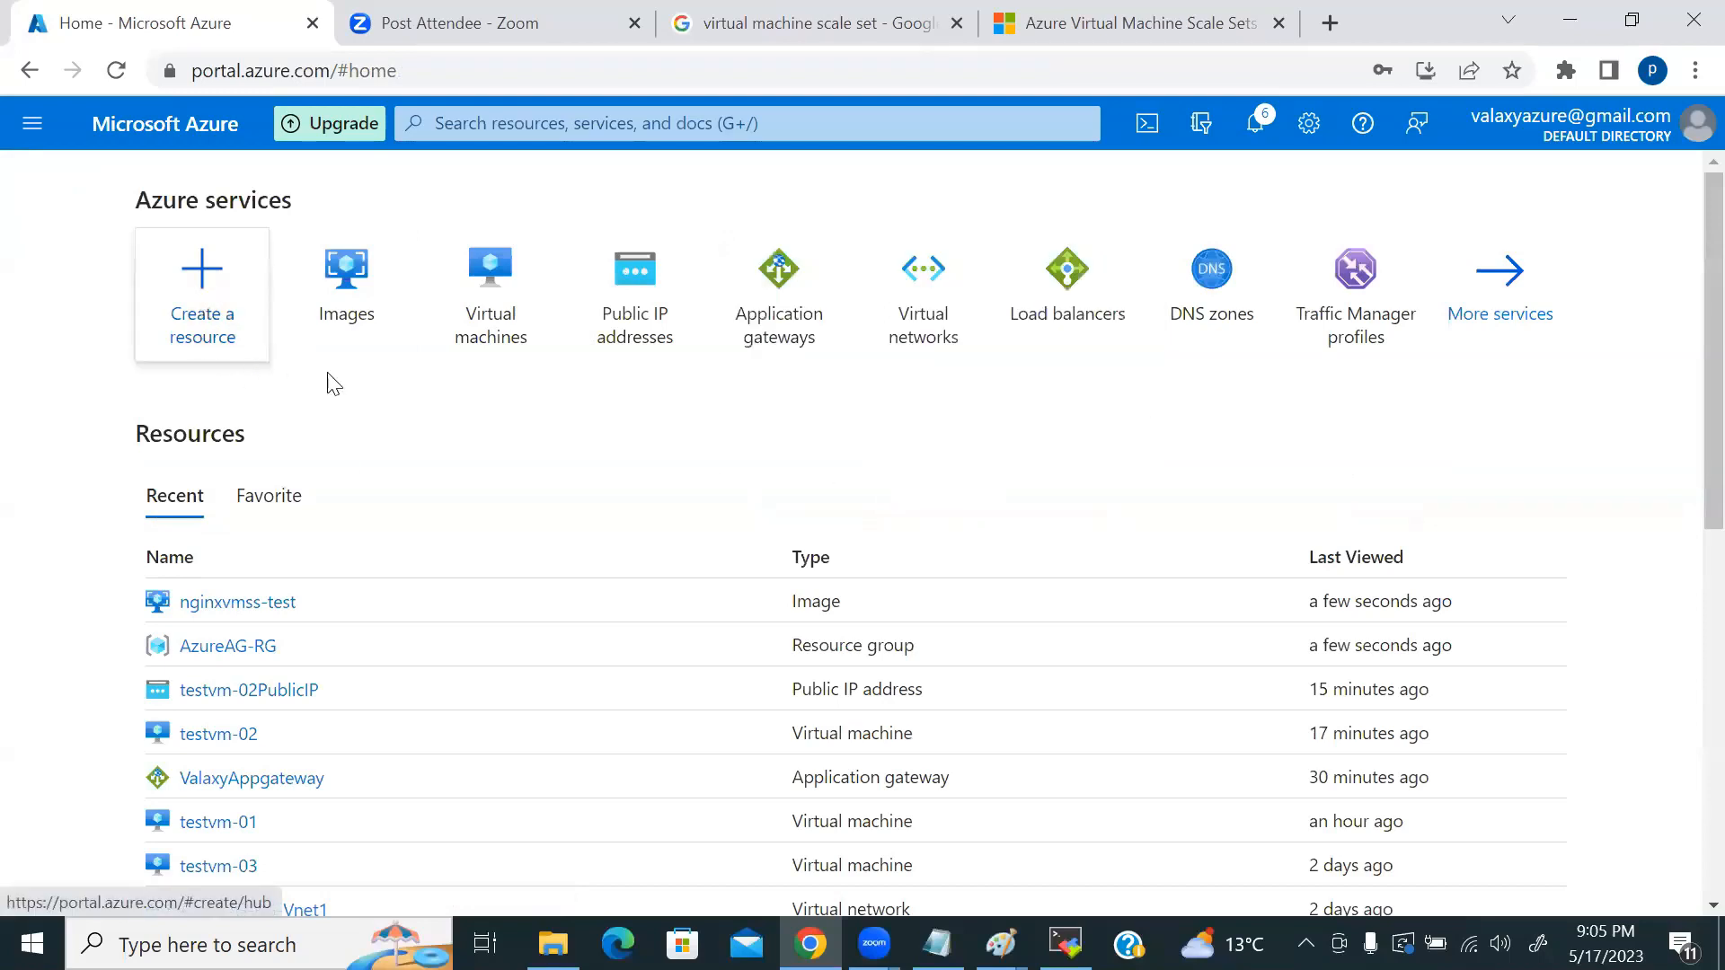
{"action": "left_click", "coordinate": [513, 293]}
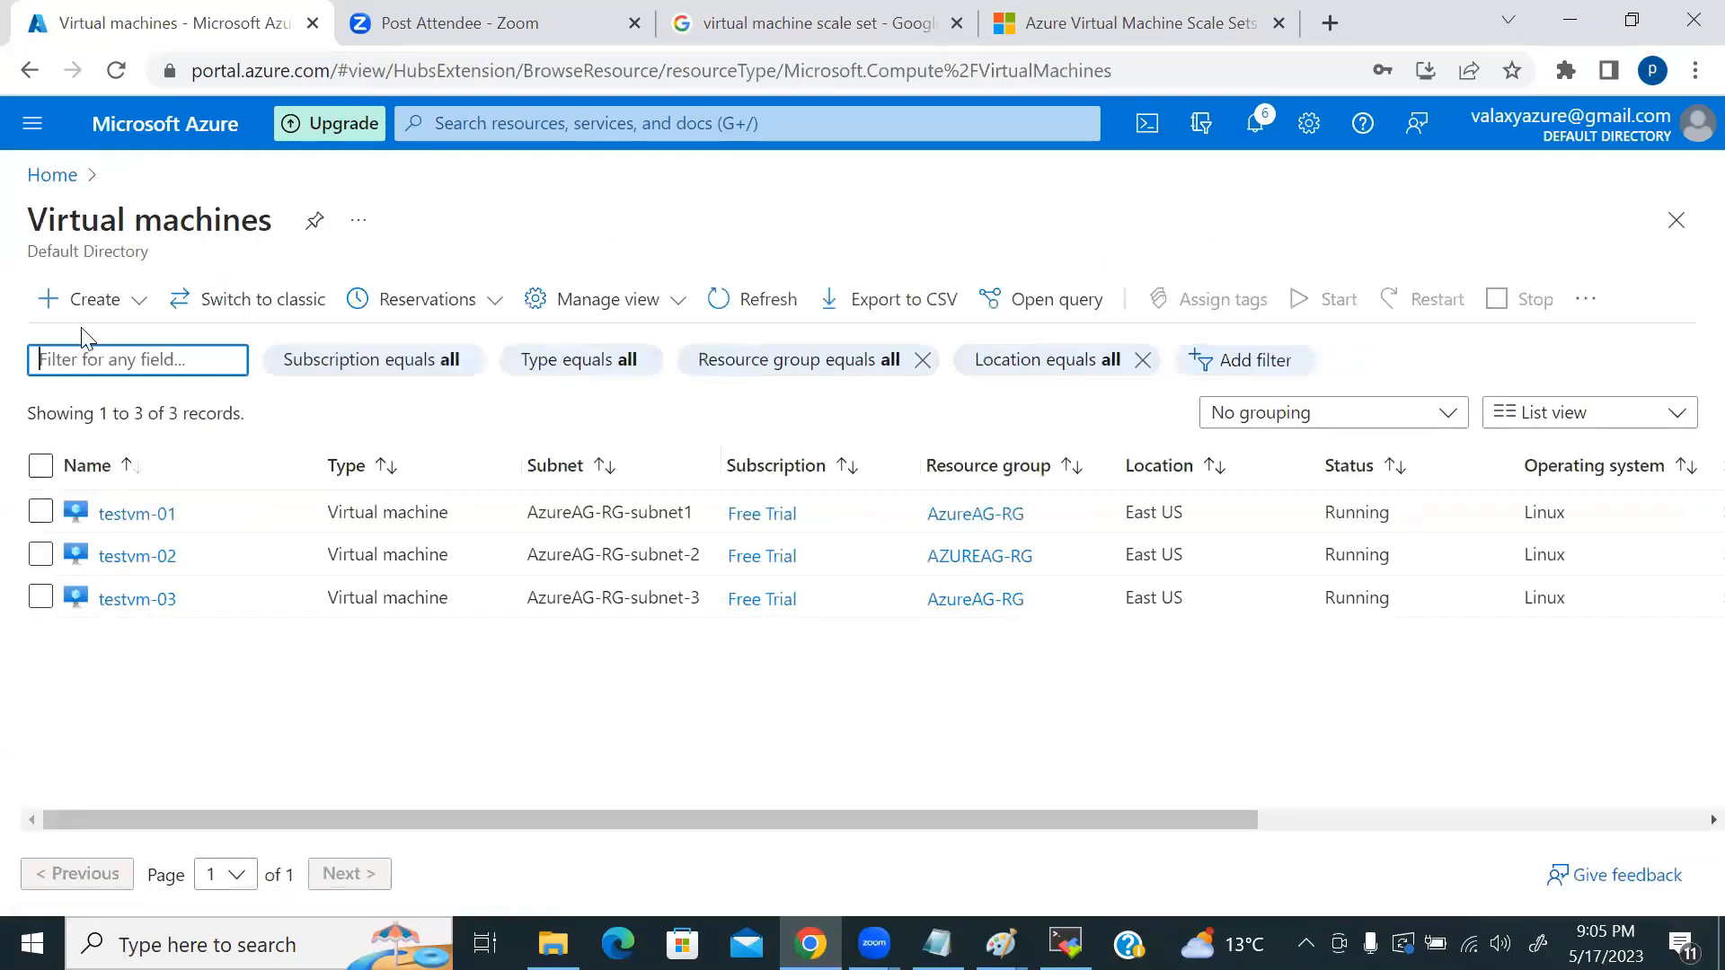
Step: Start a new virtual machine, browse the full image catalogue, then return to Home
{"action": "left_click", "coordinate": [93, 302]}
{"action": "left_click", "coordinate": [86, 346]}
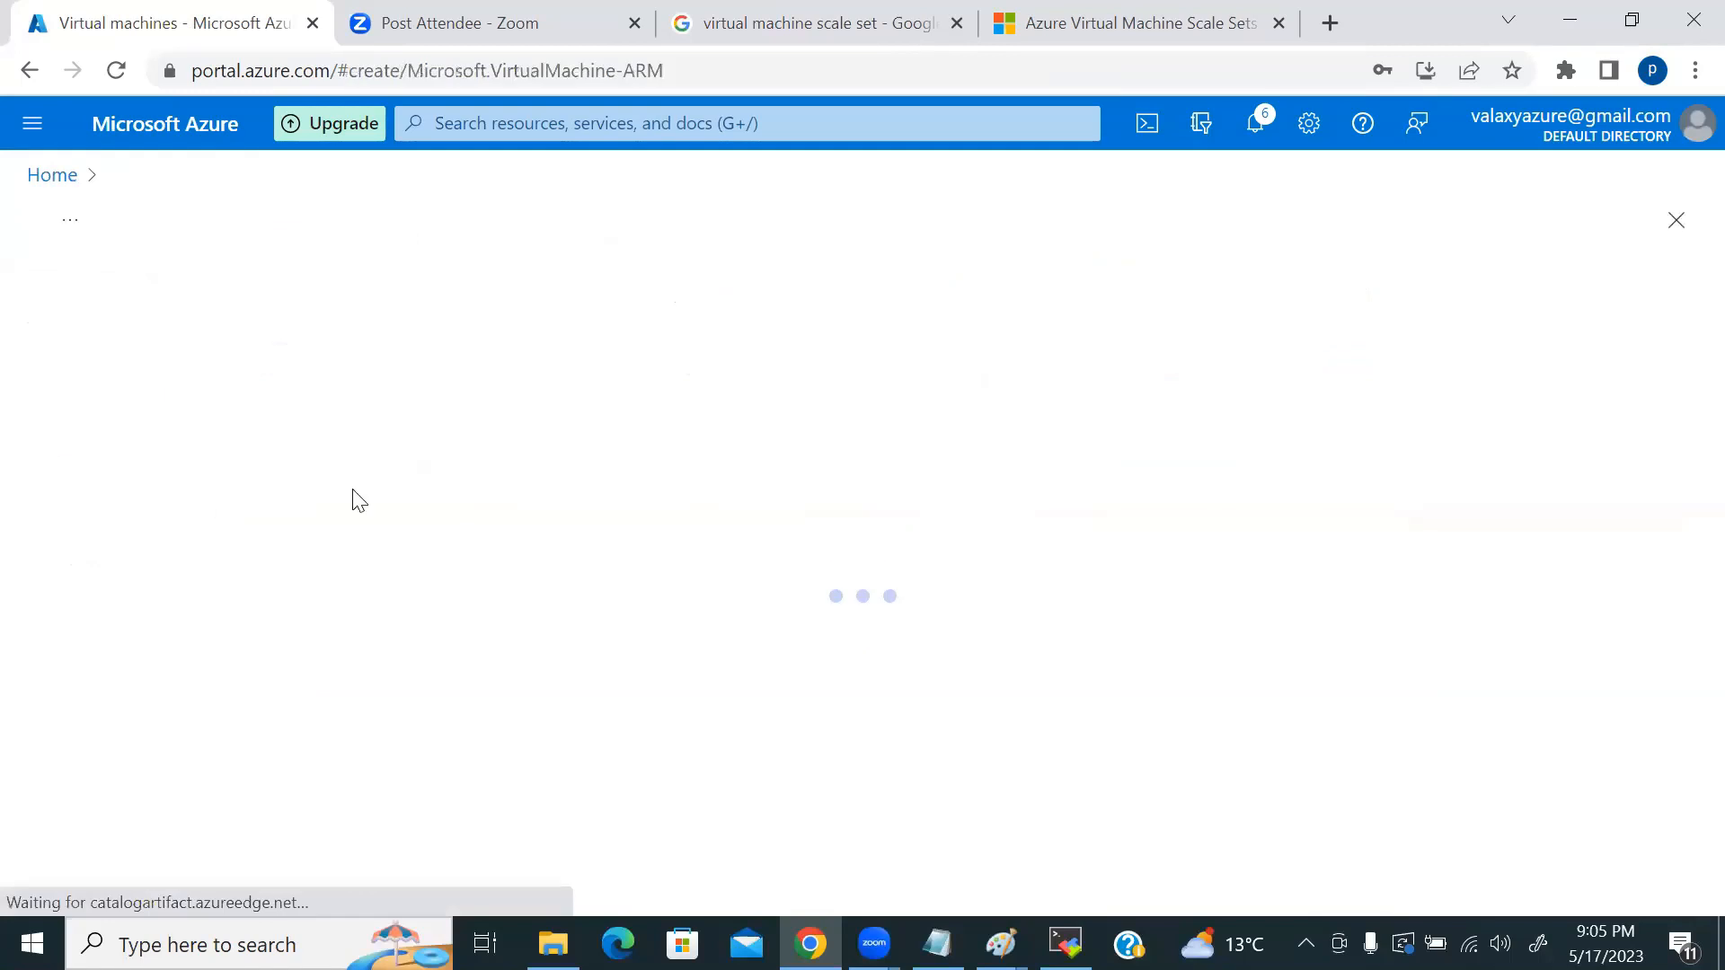
{"action": "scroll", "coordinate": [916, 521], "scroll_direction": "down", "scroll_amount": 4}
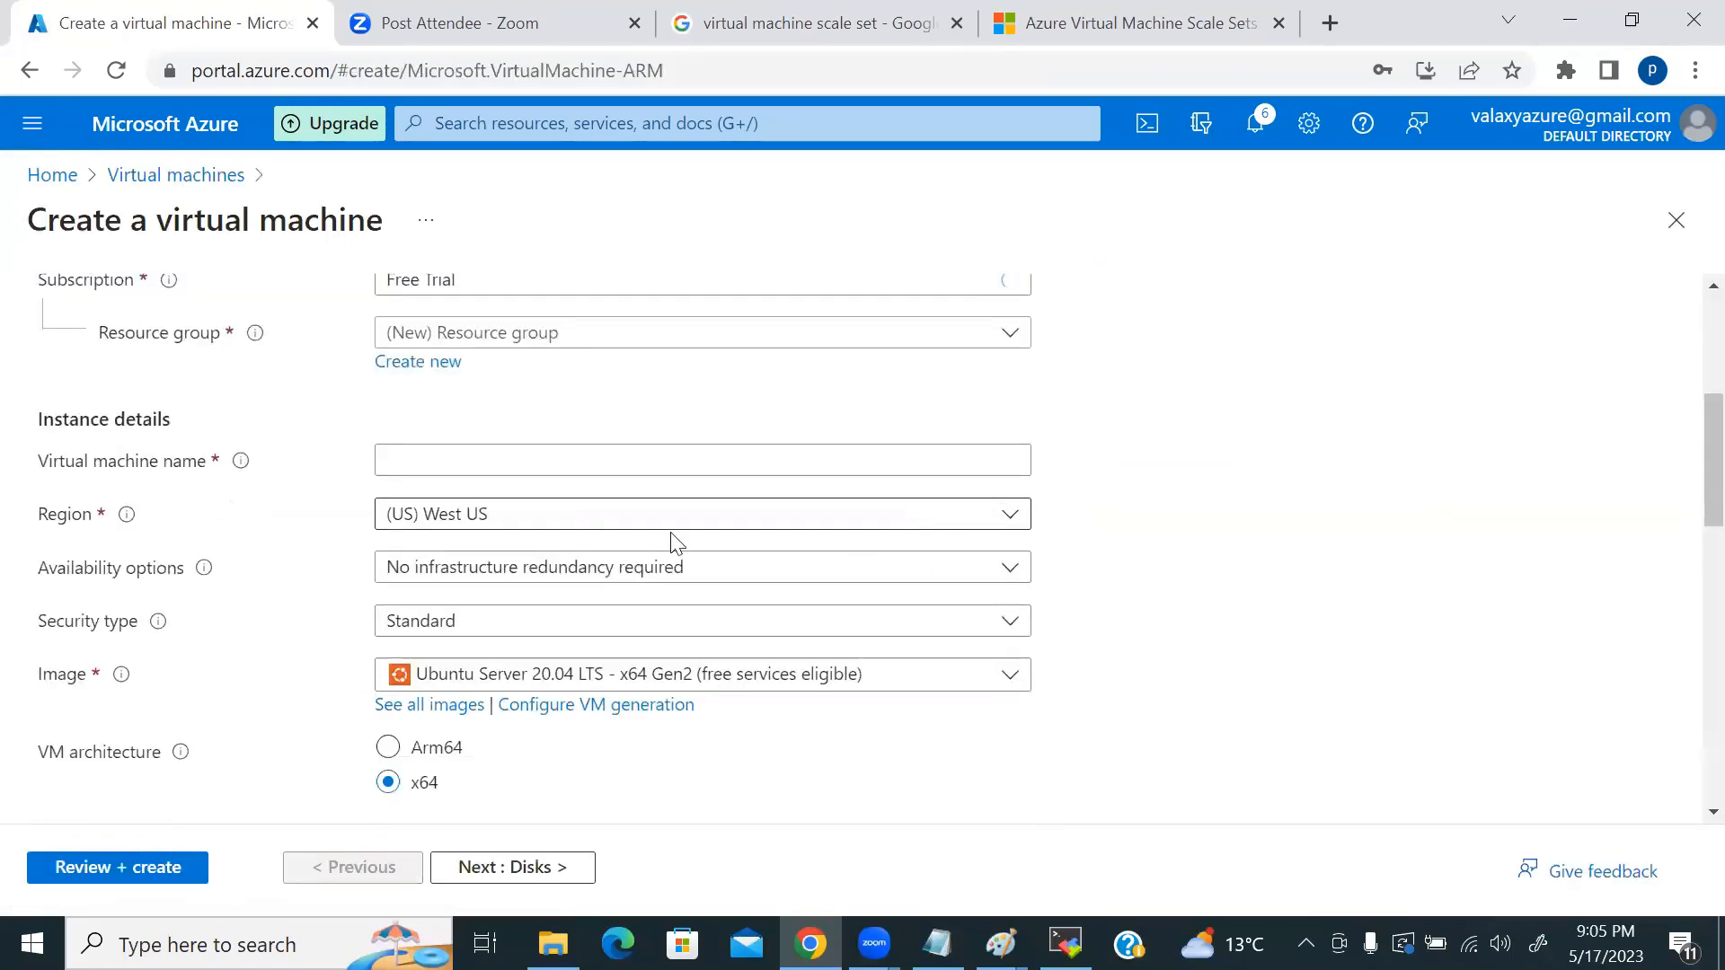
{"action": "scroll", "coordinate": [208, 655], "scroll_direction": "down", "scroll_amount": 2}
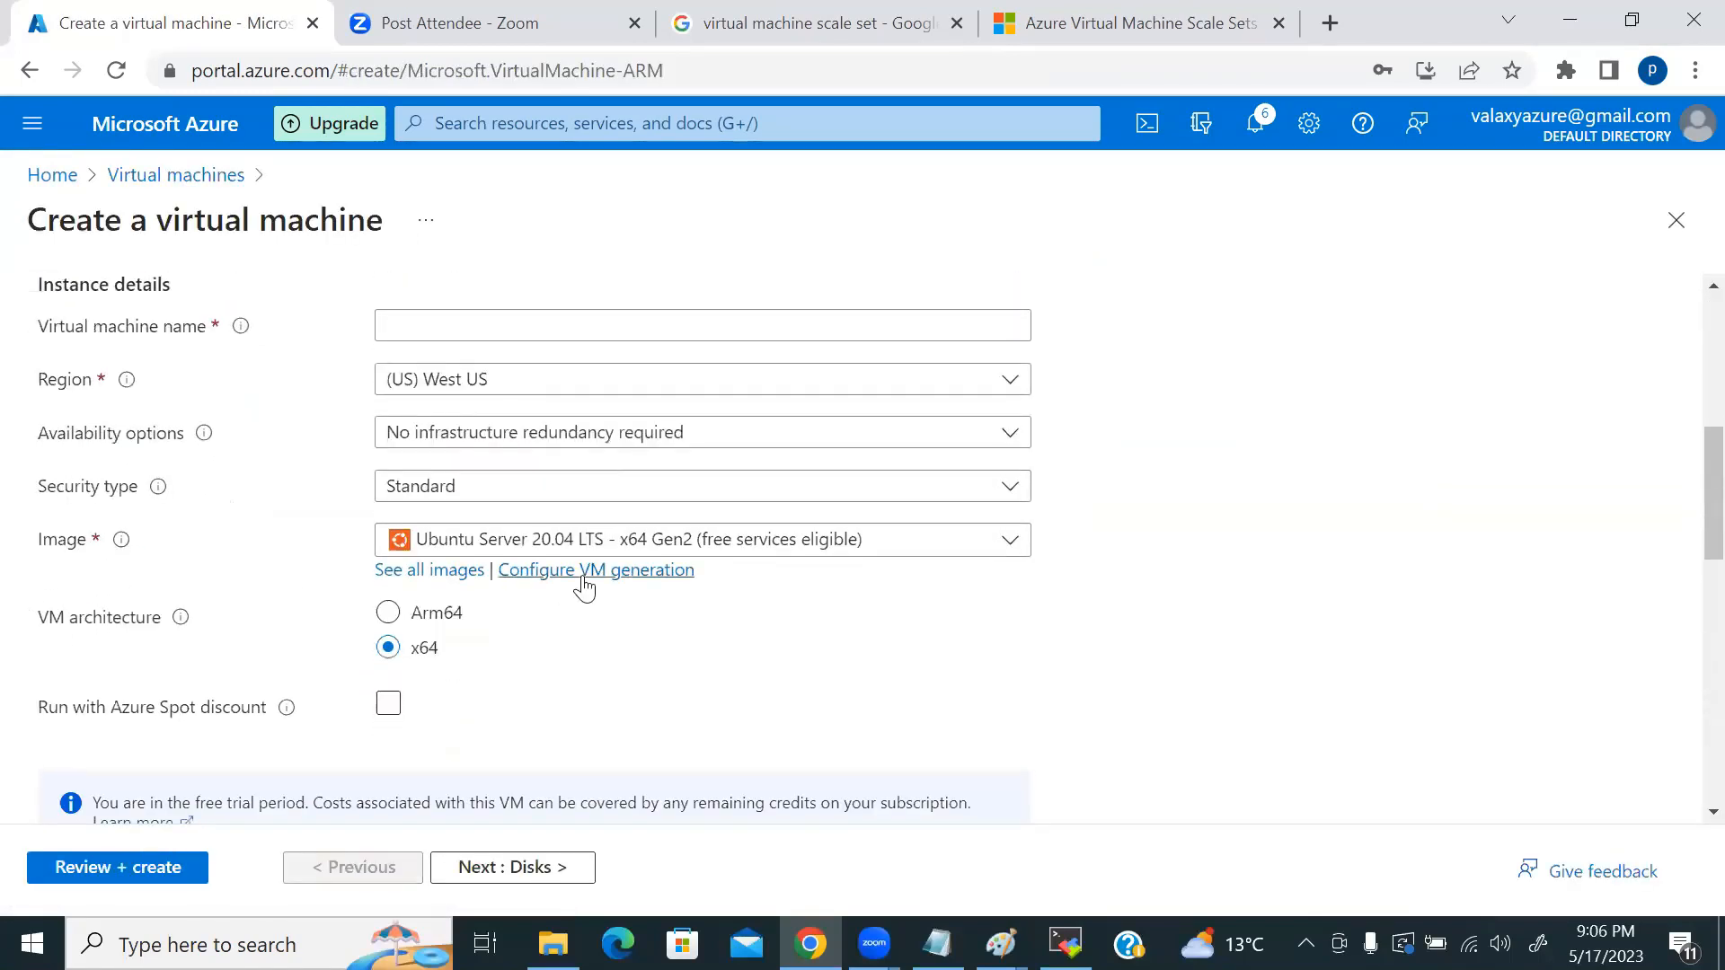
{"action": "left_click", "coordinate": [438, 572]}
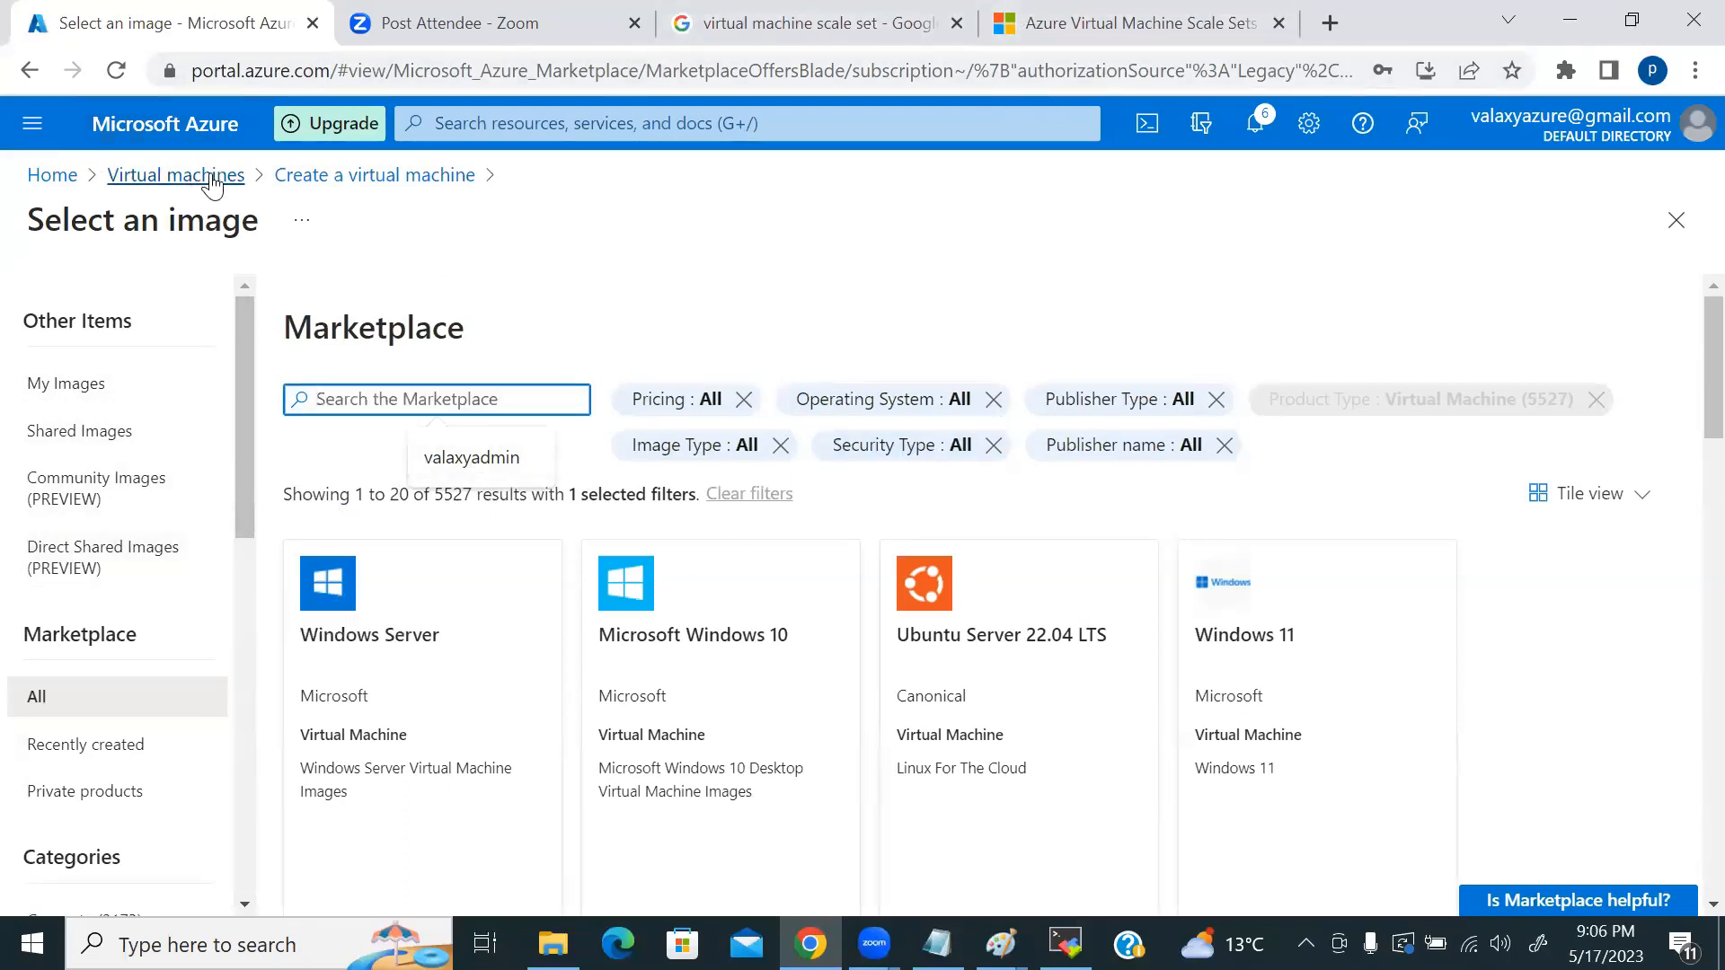
{"action": "left_click", "coordinate": [51, 175]}
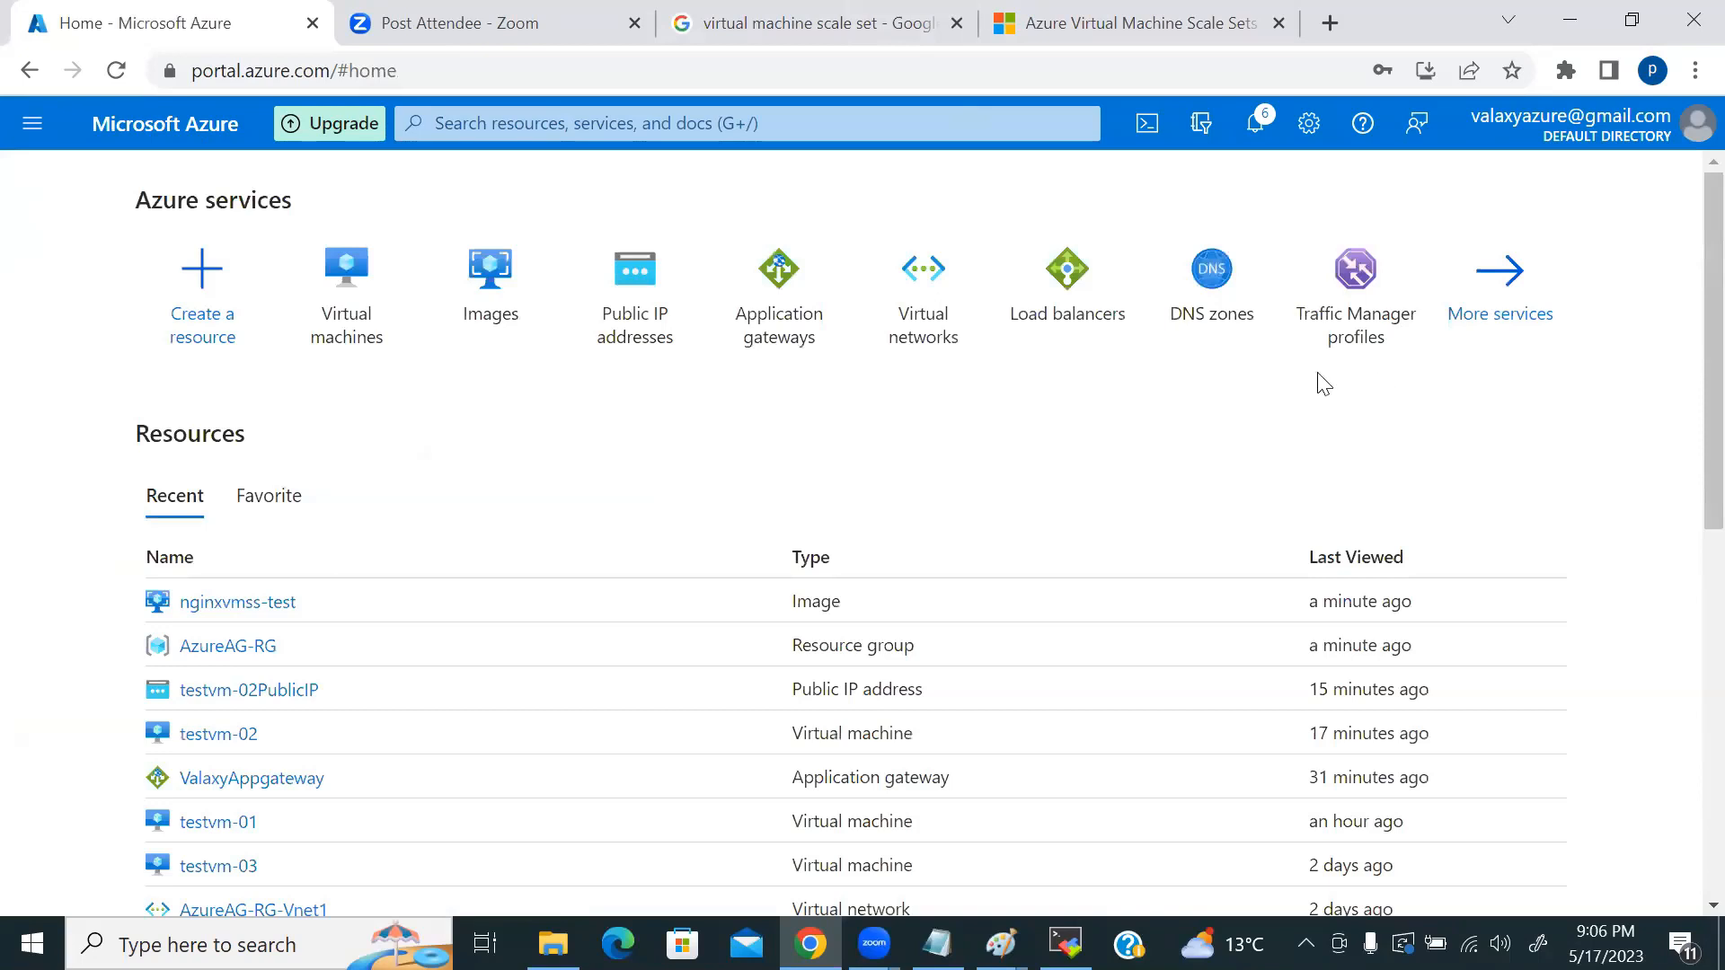
Step: Search 'vmss', open Virtual machine scale sets and start creating a new scale set
{"action": "left_click", "coordinate": [684, 126]}
{"action": "type", "text": "virtual"}
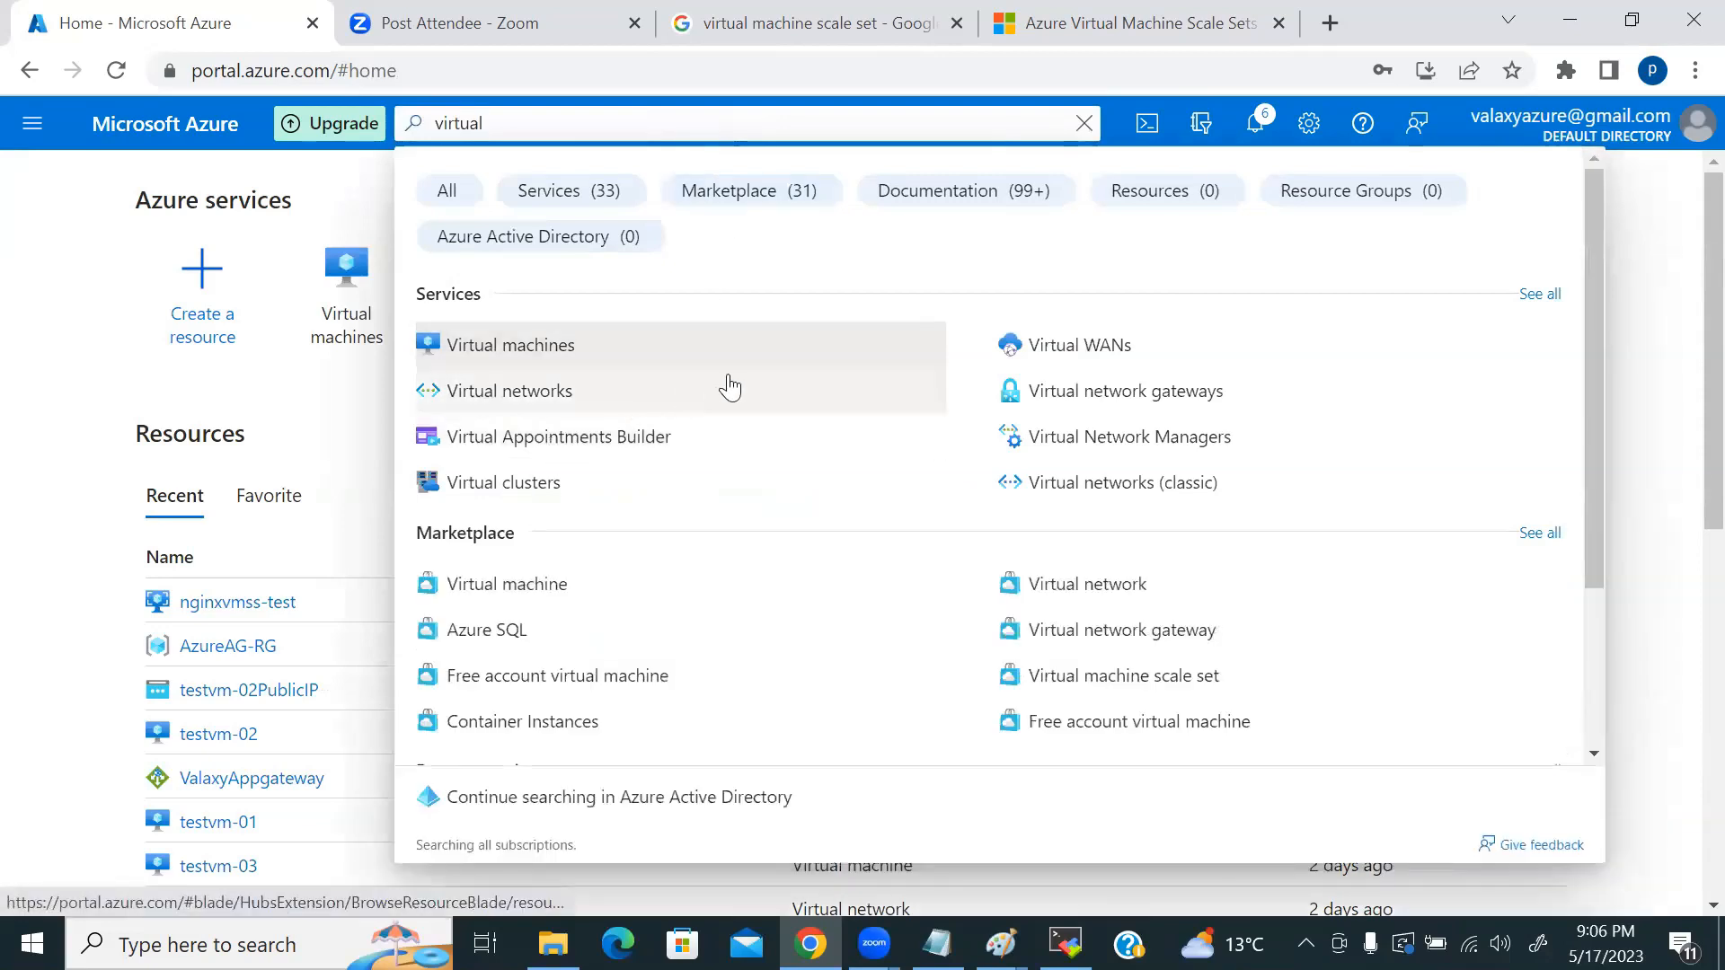
{"action": "key", "text": "BackSpace"}
{"action": "key", "text": "BackSpace"}
{"action": "key", "text": "BackSpace"}
{"action": "key", "text": "BackSpace"}
{"action": "key", "text": "BackSpace"}
{"action": "key", "text": "BackSpace"}
{"action": "type", "text": "mss"}
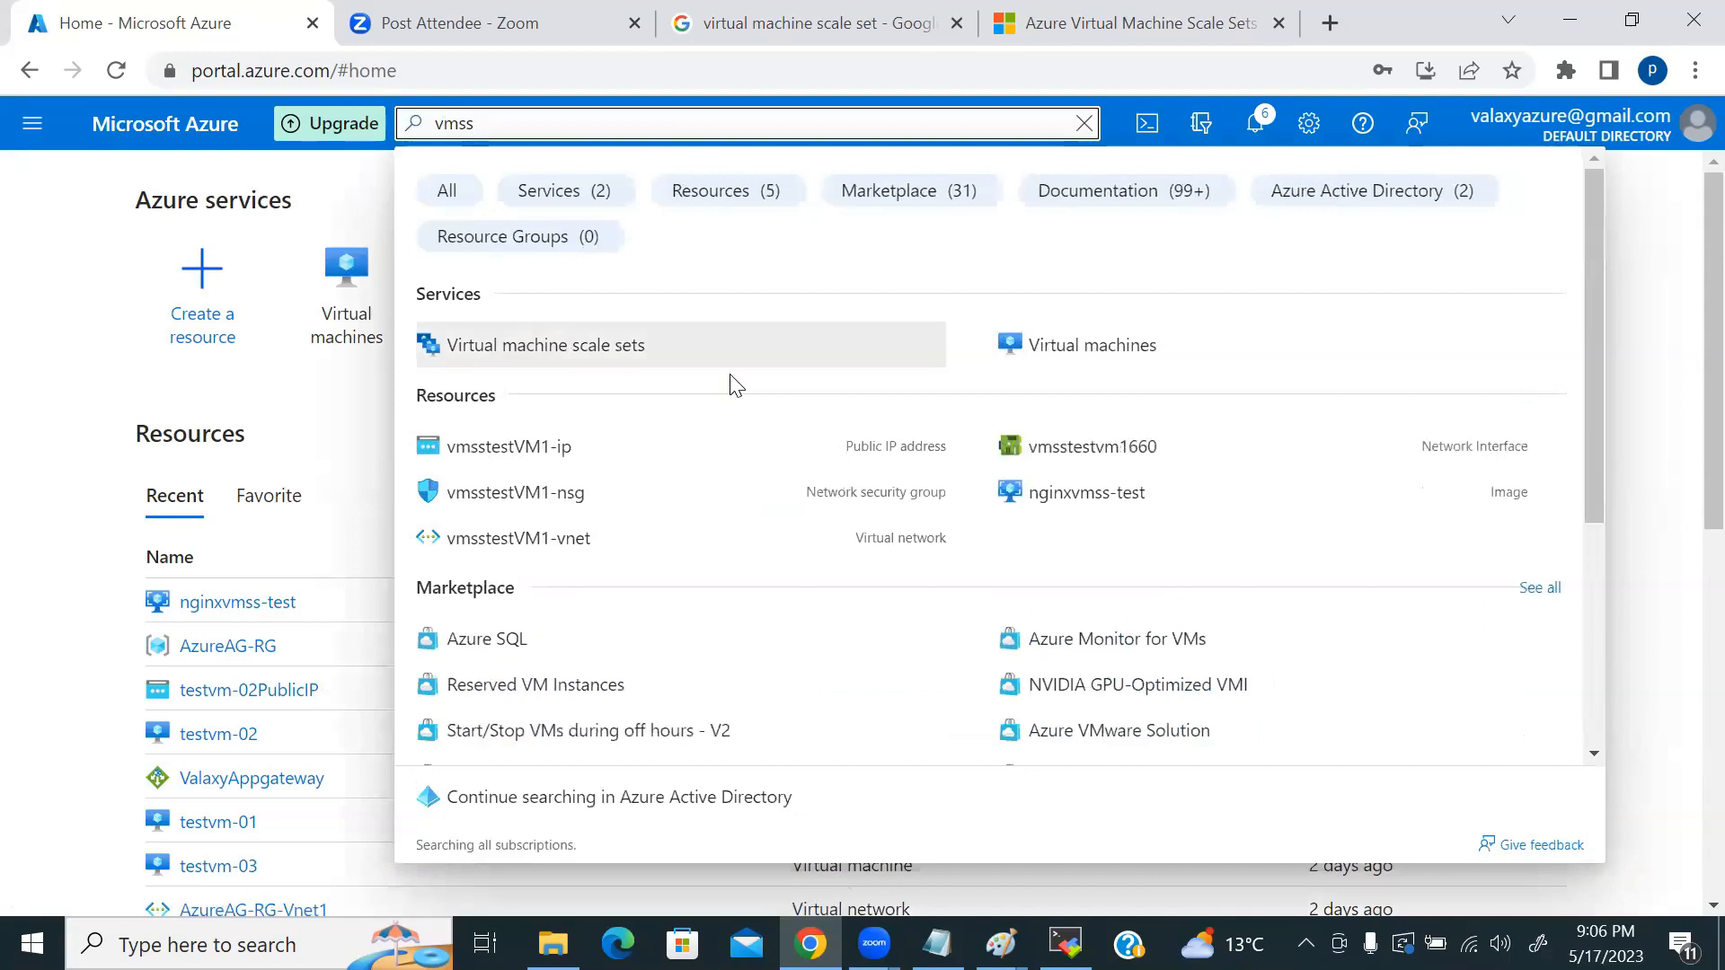
{"action": "left_click", "coordinate": [552, 355]}
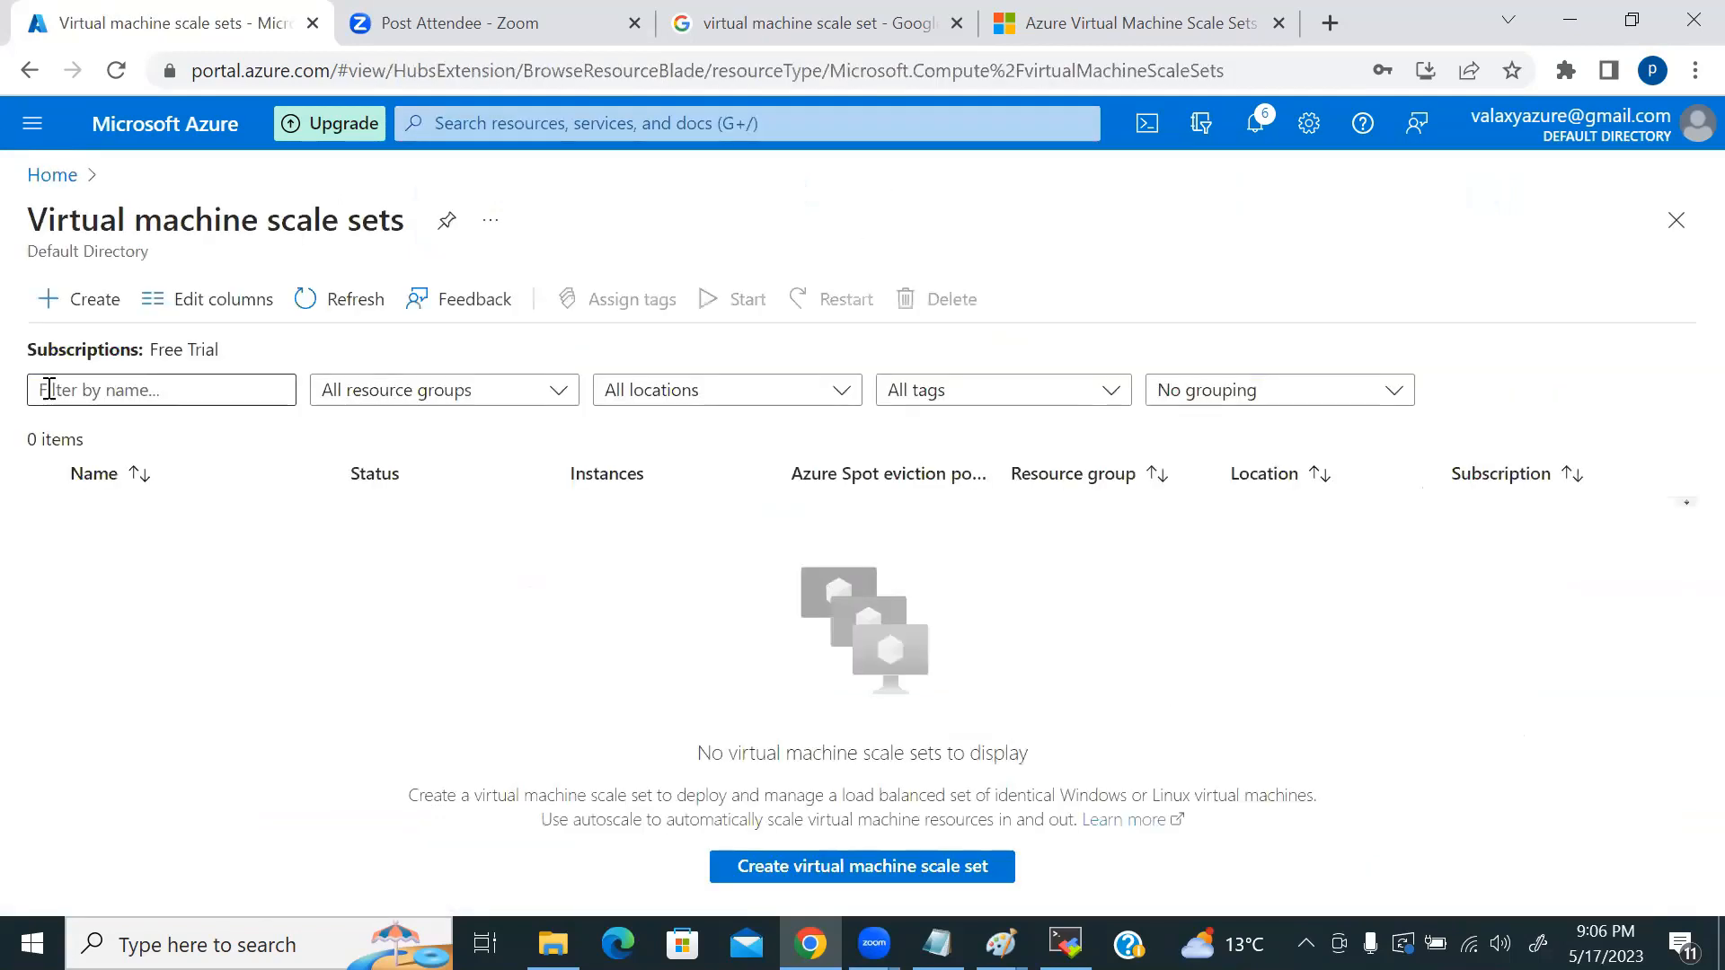
{"action": "left_click", "coordinate": [76, 299]}
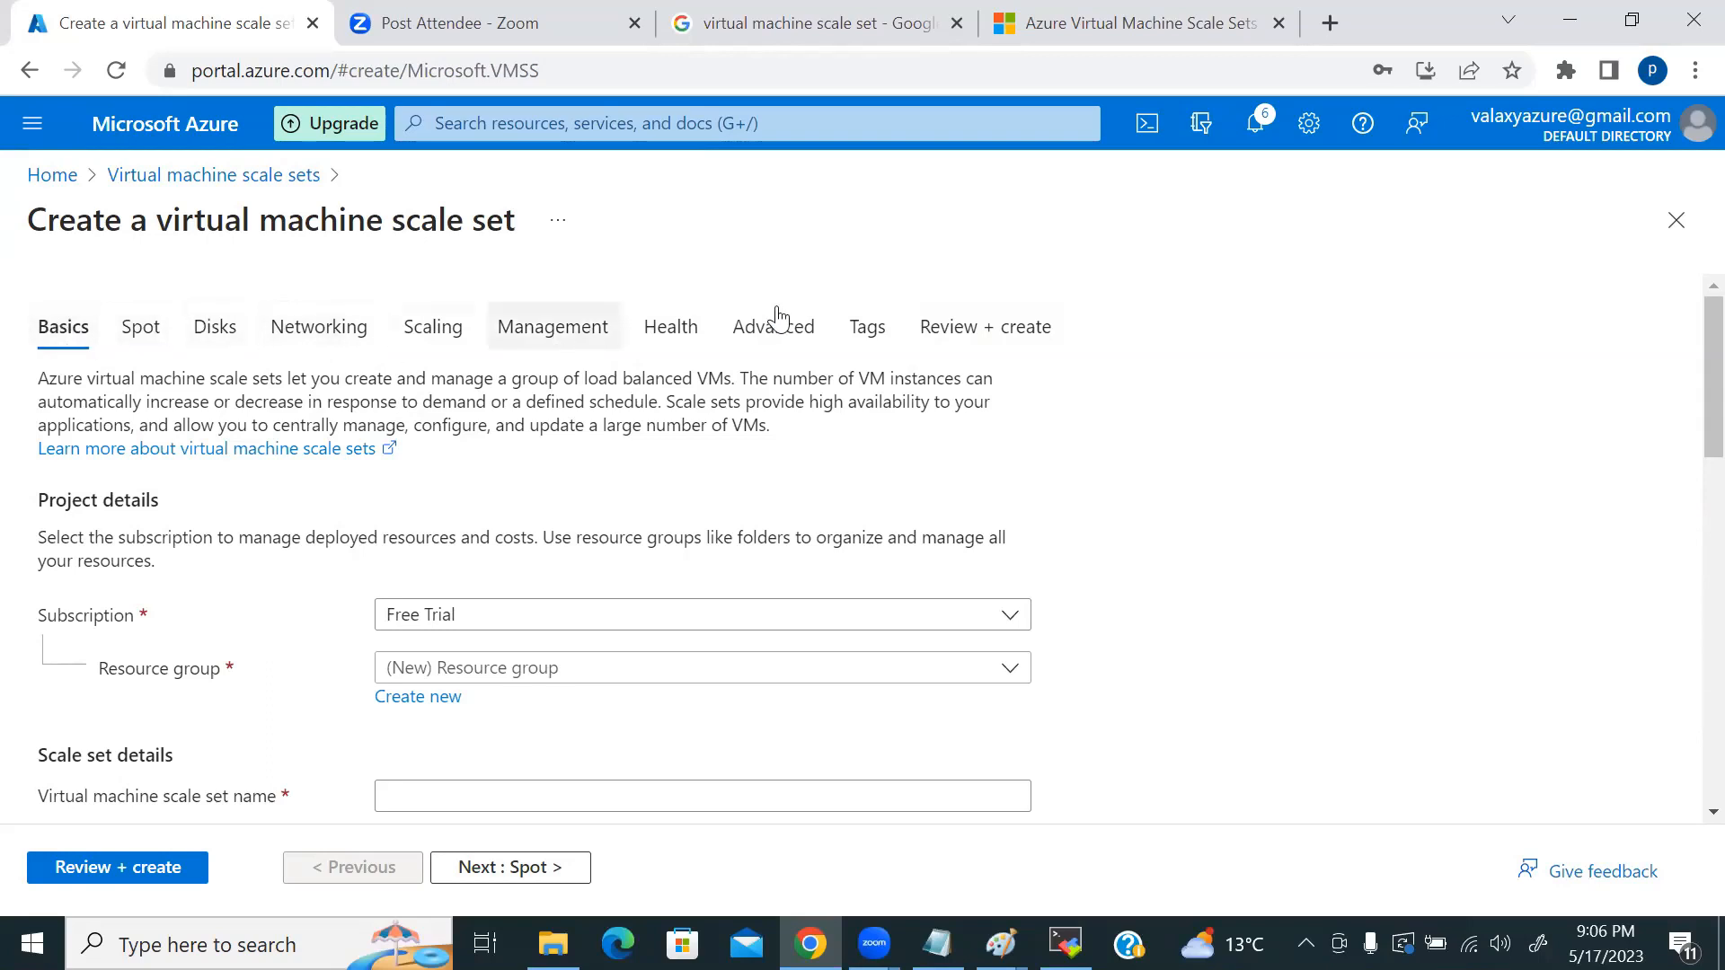
Step: Name the scale set valaxyVMSS
{"action": "scroll", "coordinate": [1168, 416], "scroll_direction": "down", "scroll_amount": 6}
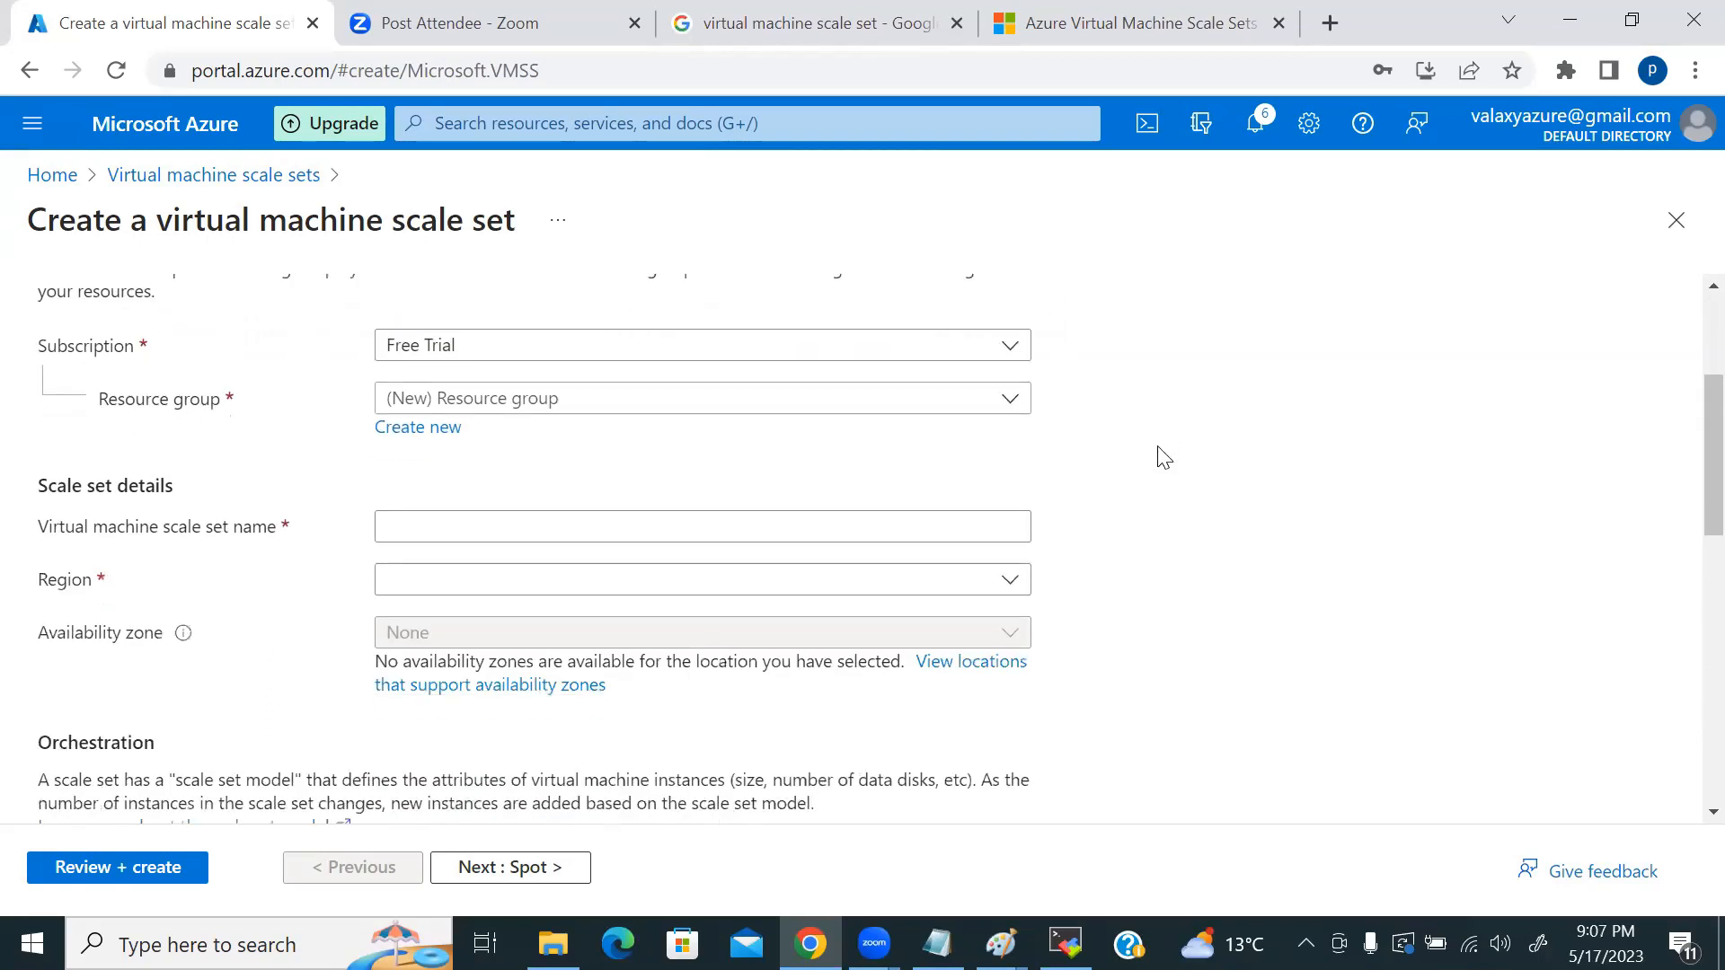
{"action": "scroll", "coordinate": [1161, 483], "scroll_direction": "down", "scroll_amount": 3}
{"action": "scroll", "coordinate": [1150, 503], "scroll_direction": "up", "scroll_amount": 9}
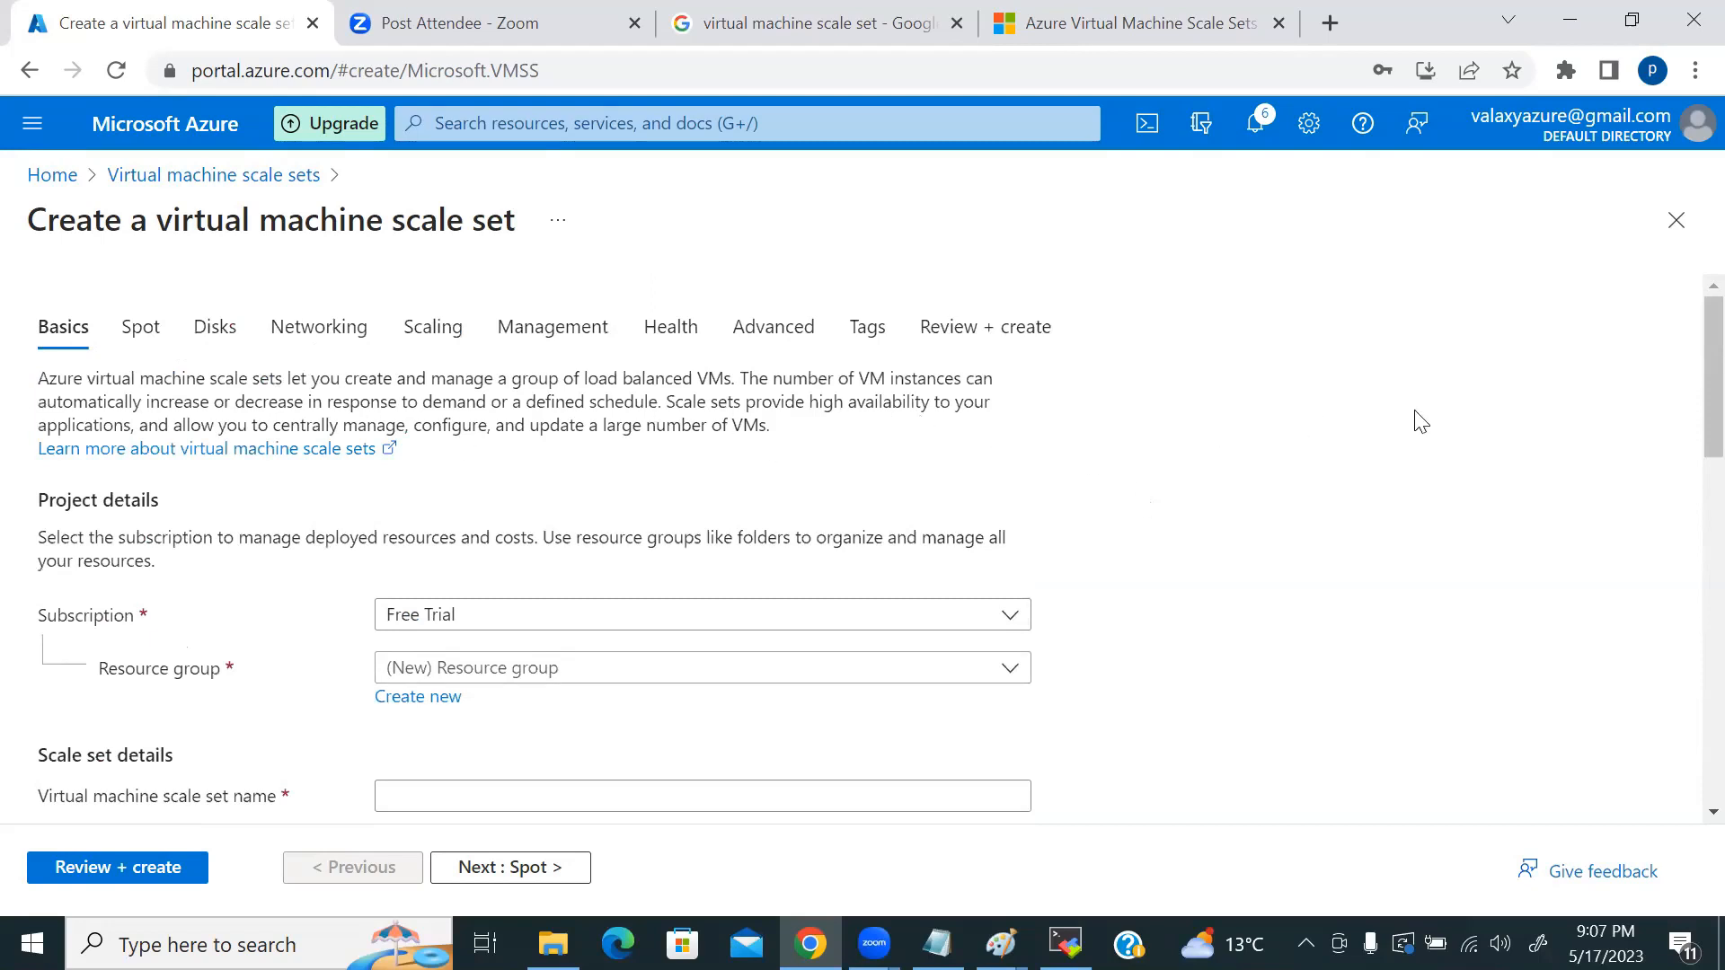
{"action": "scroll", "coordinate": [1418, 417], "scroll_direction": "down", "scroll_amount": 2}
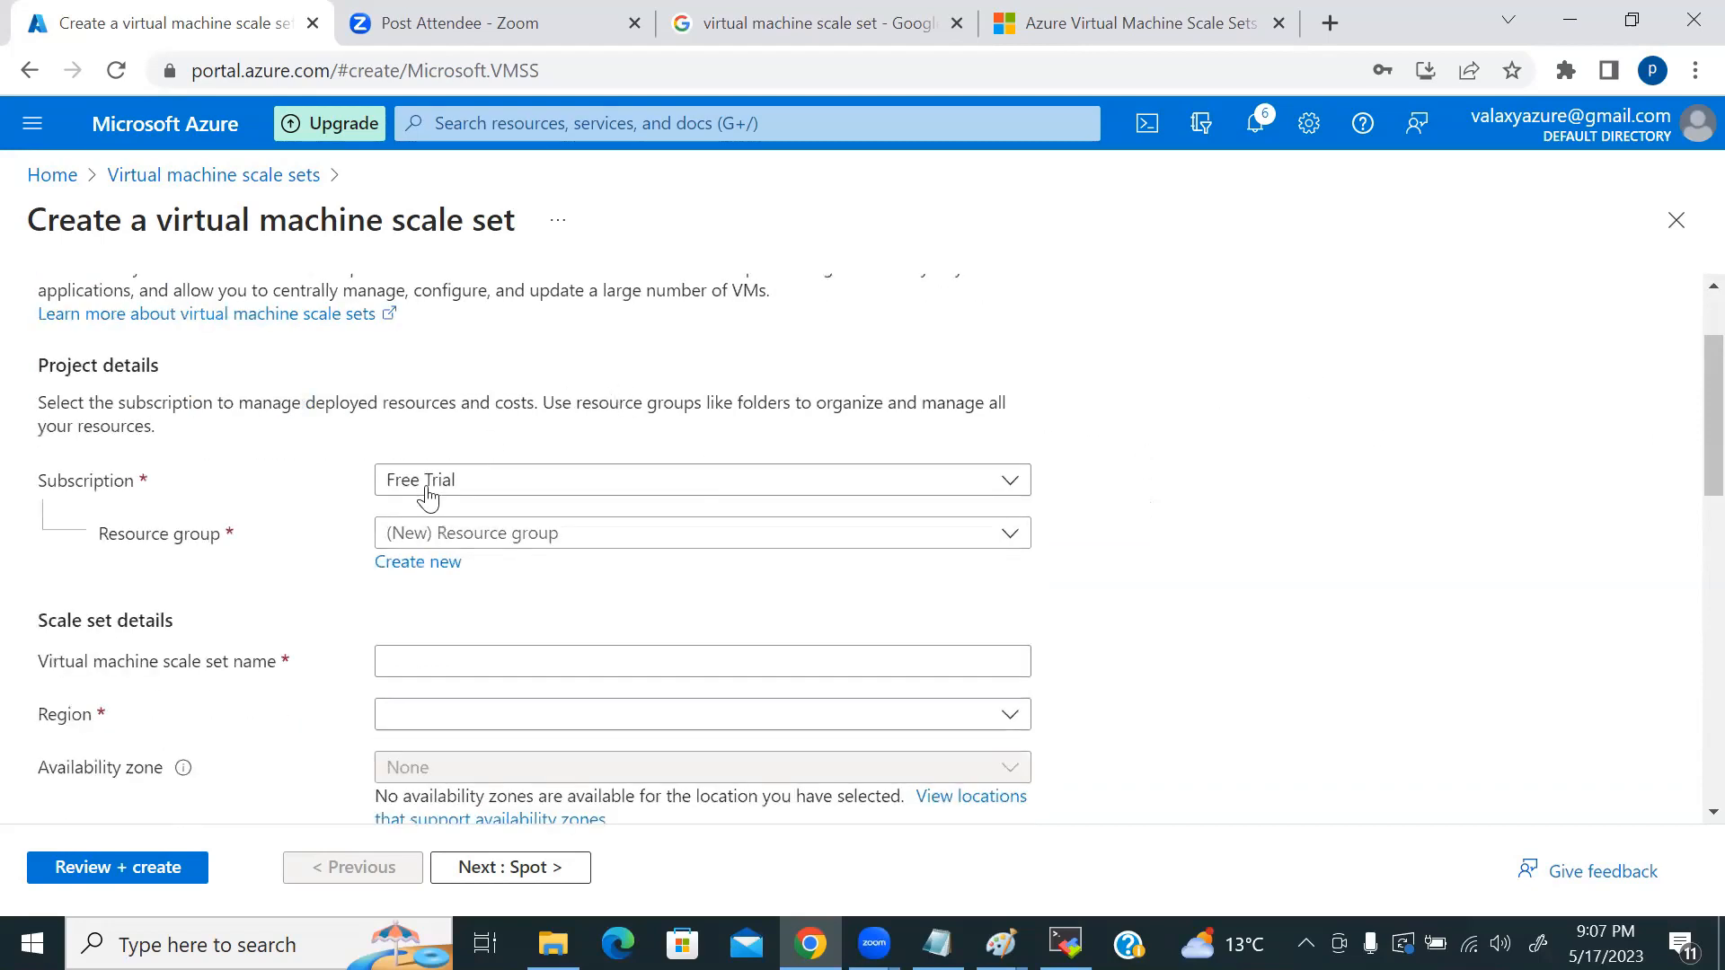
{"action": "scroll", "coordinate": [1389, 542], "scroll_direction": "down", "scroll_amount": 3}
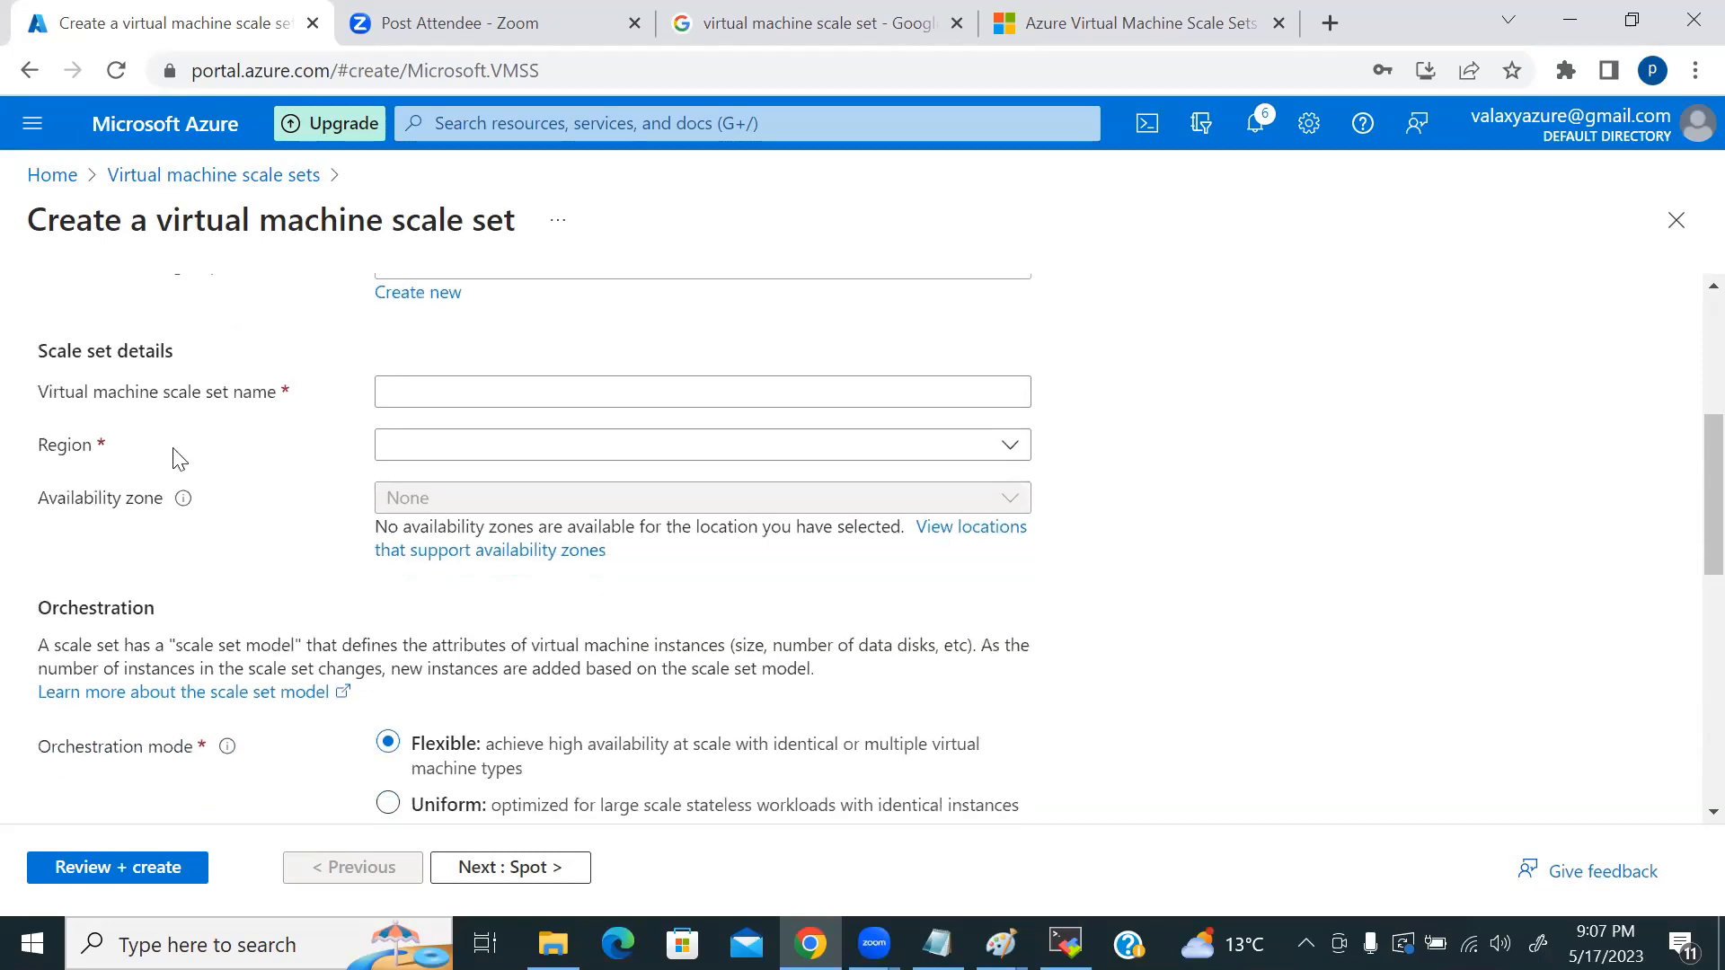
{"action": "left_click", "coordinate": [441, 393]}
{"action": "type", "text": "valaxyVMSS"}
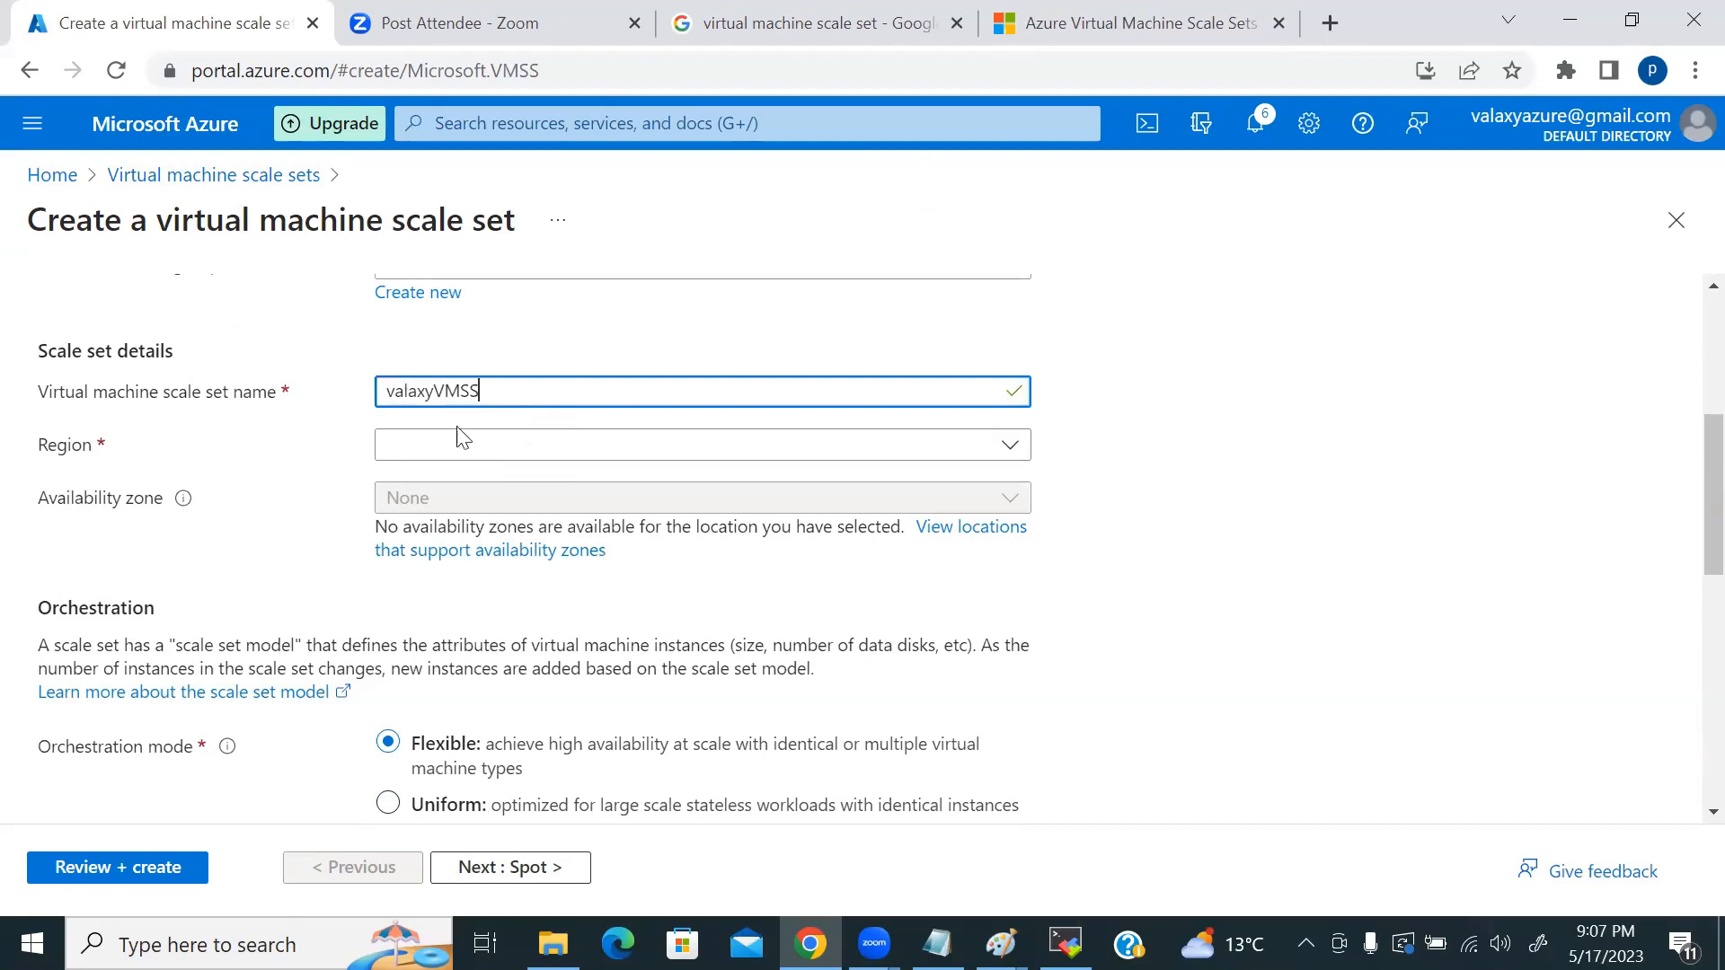
Step: Set the region to (US) West US 3 and leave availability zone as None
{"action": "left_click", "coordinate": [463, 449]}
{"action": "type", "text": "wes"}
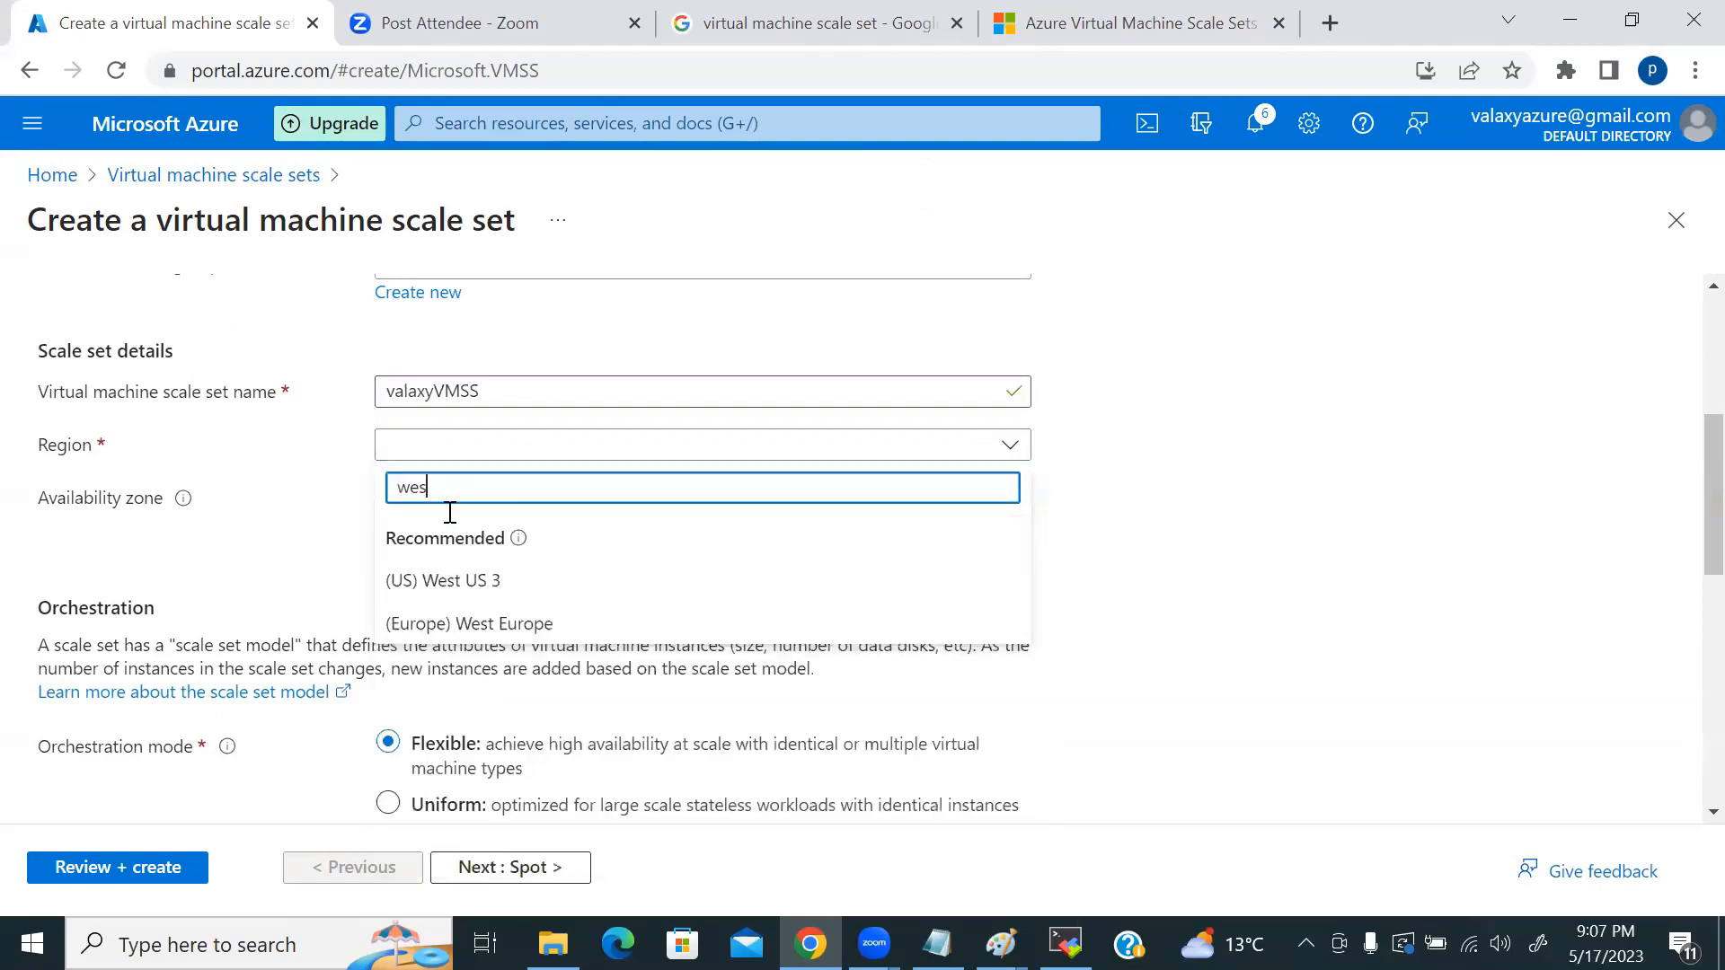
{"action": "left_click", "coordinate": [490, 586]}
{"action": "left_click", "coordinate": [558, 447]}
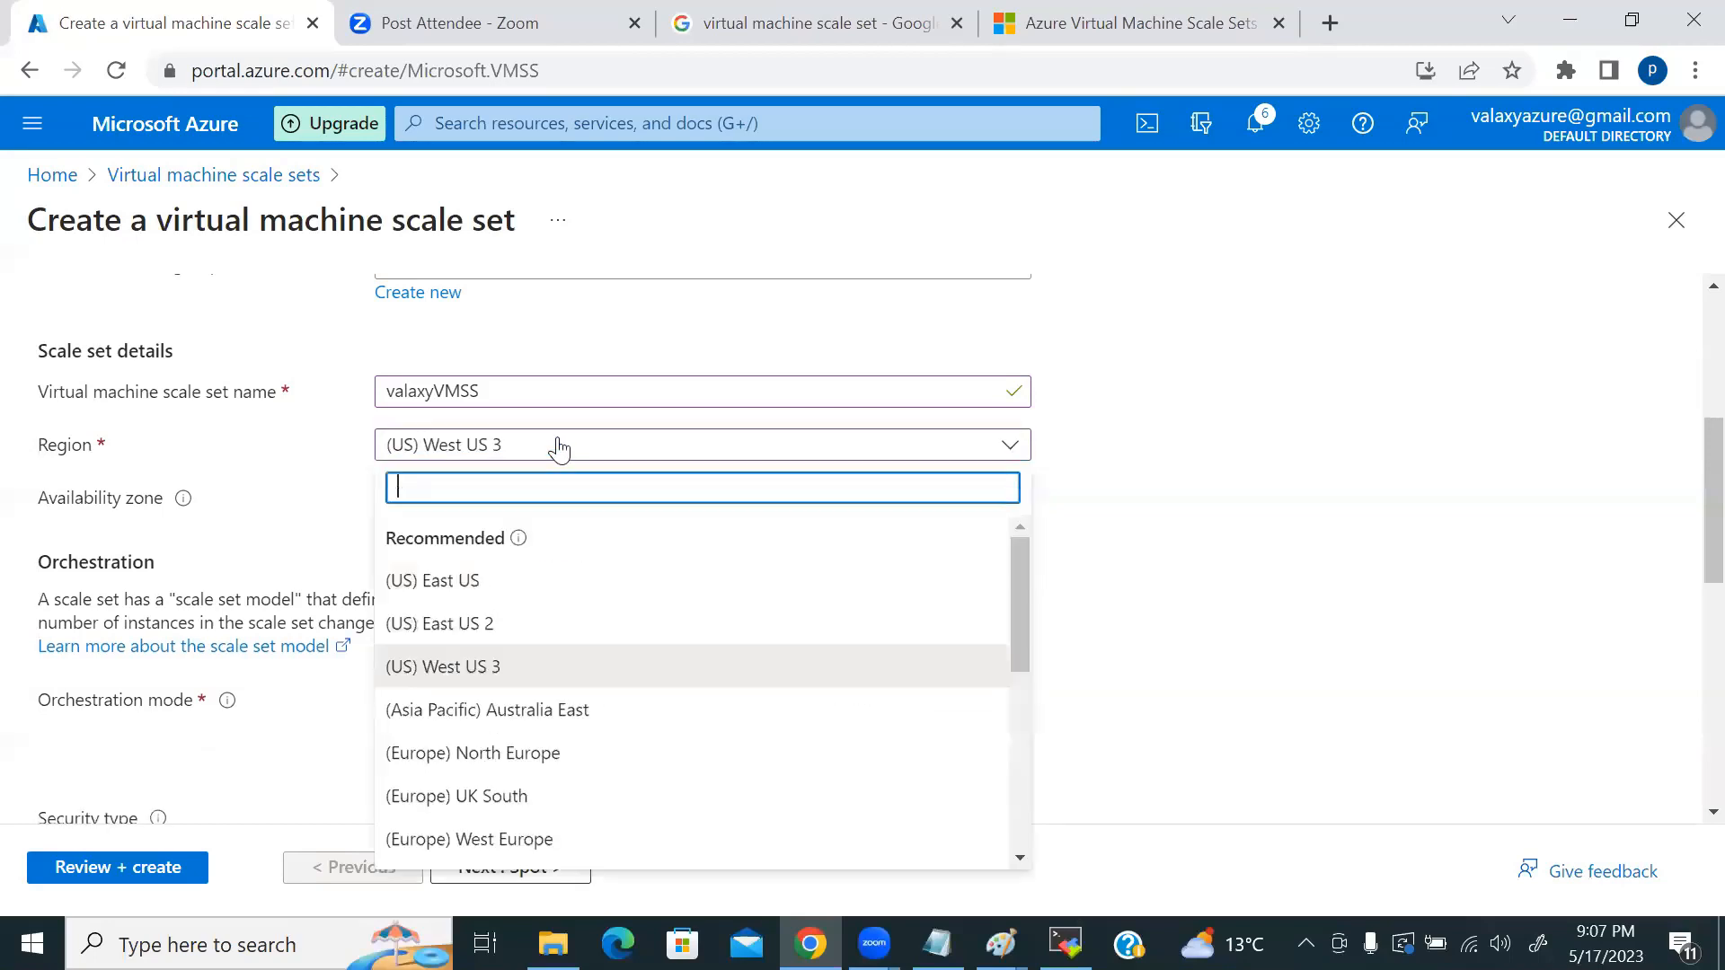
{"action": "type", "text": "wes"}
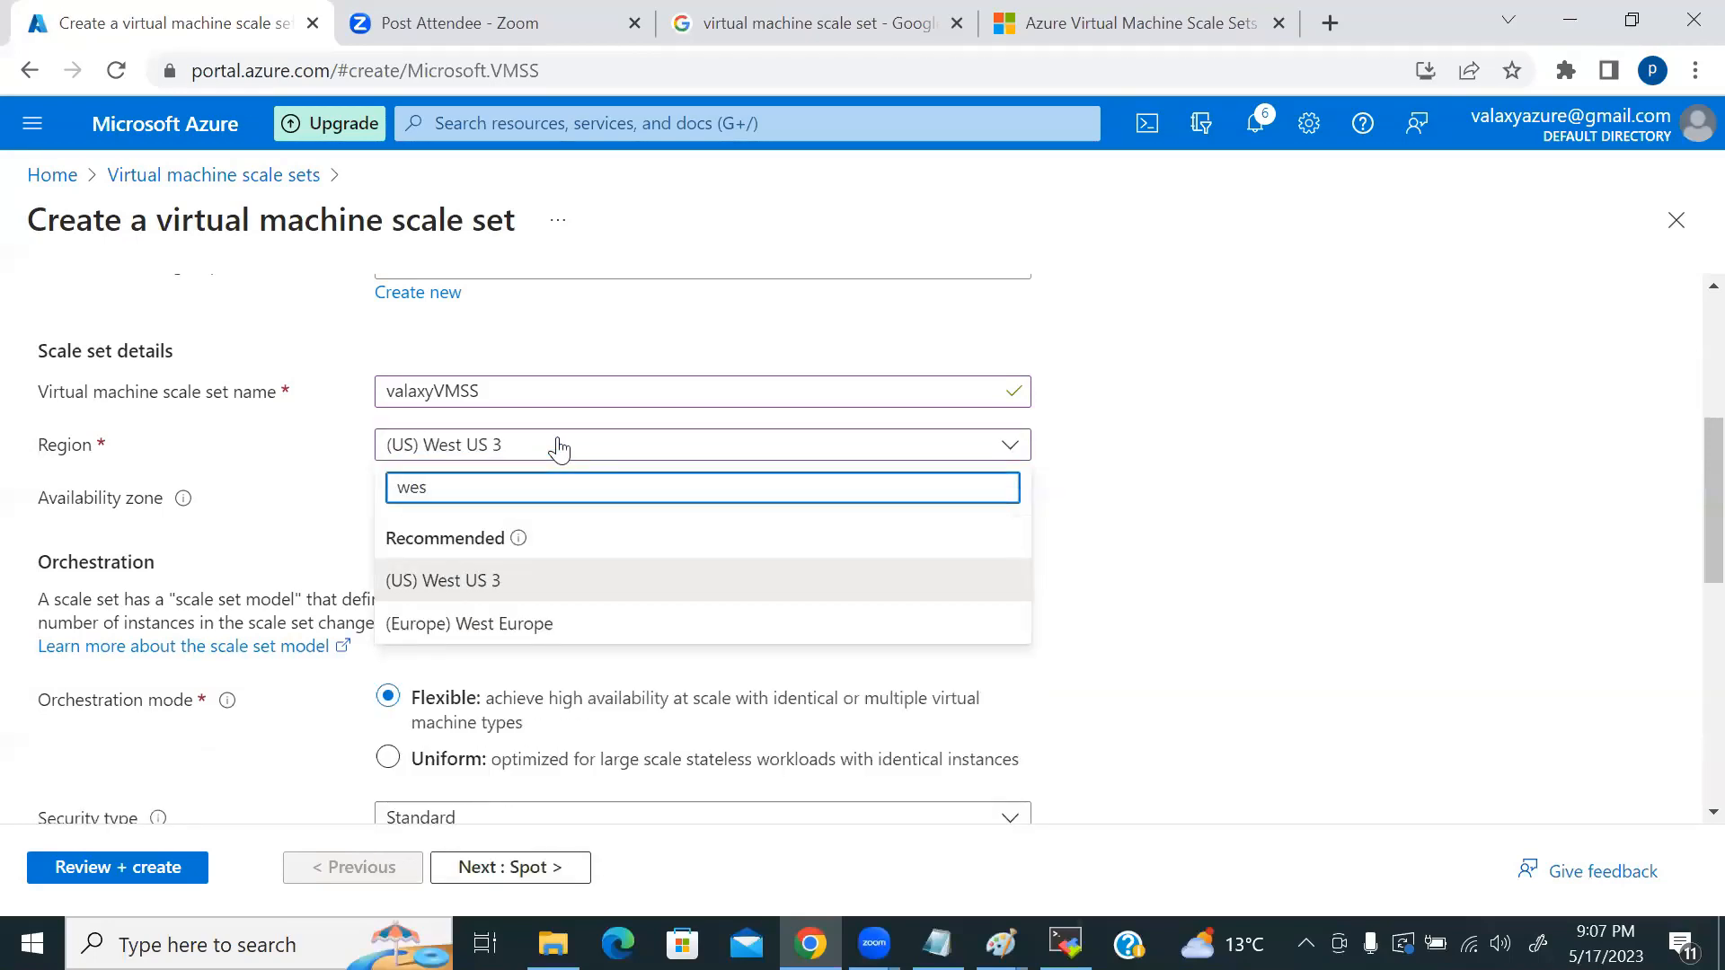
{"action": "left_click", "coordinate": [1123, 500]}
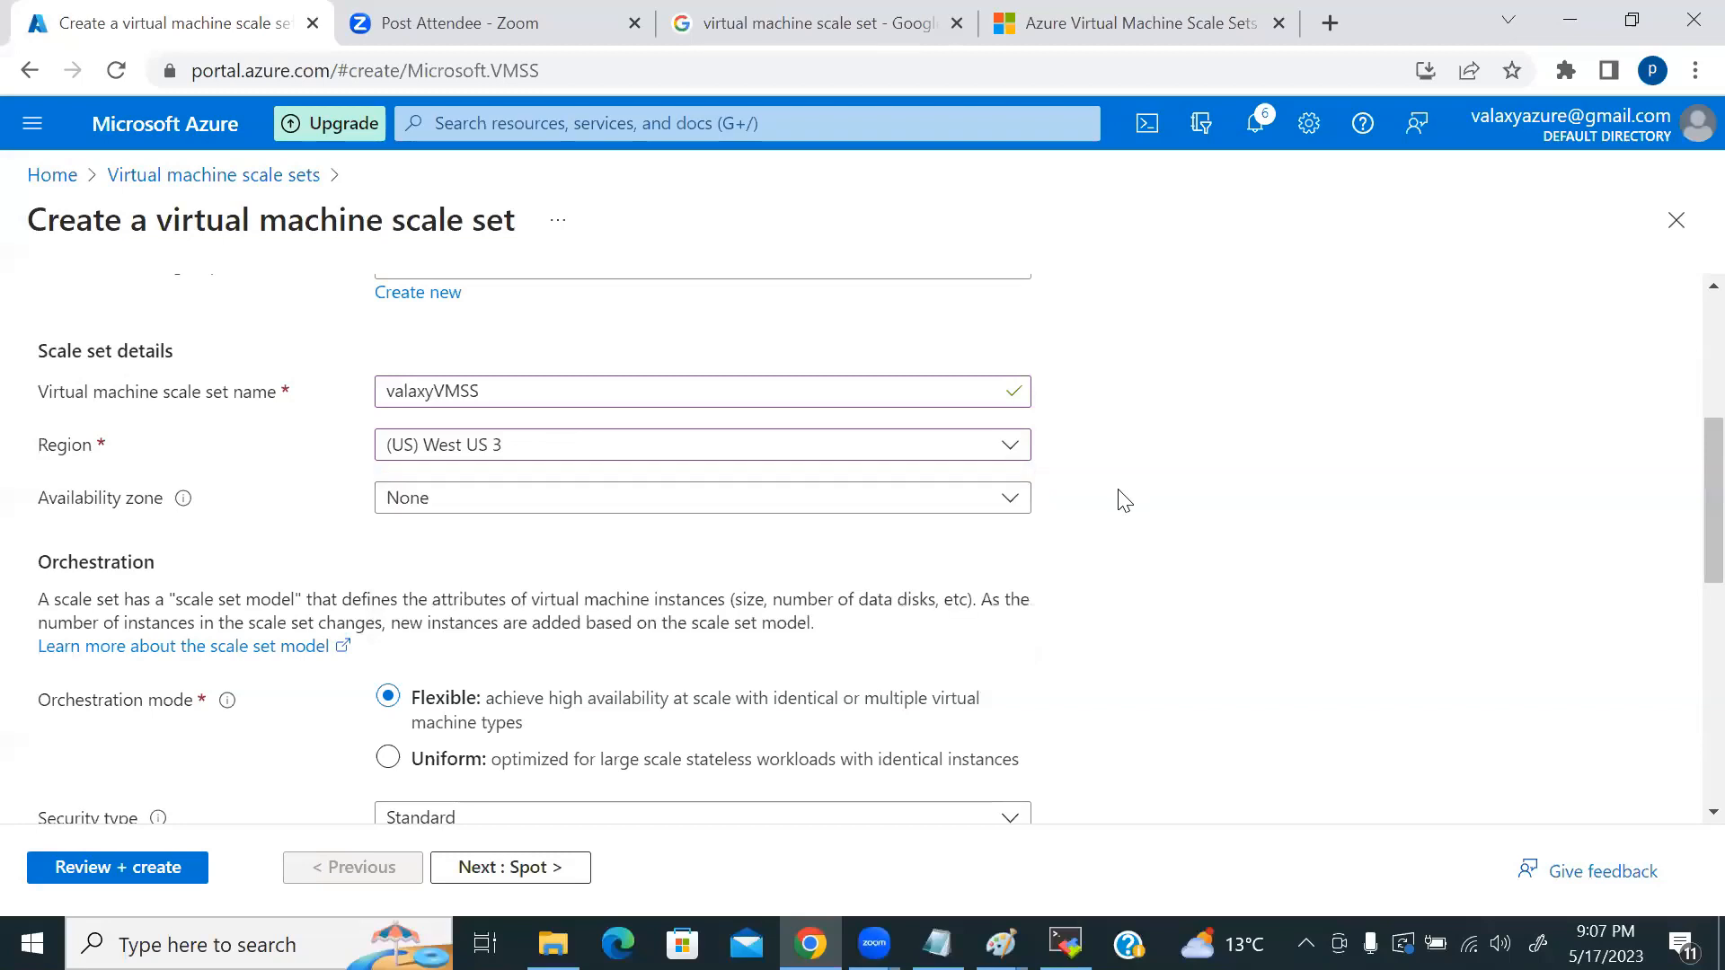
{"action": "left_click", "coordinate": [494, 503]}
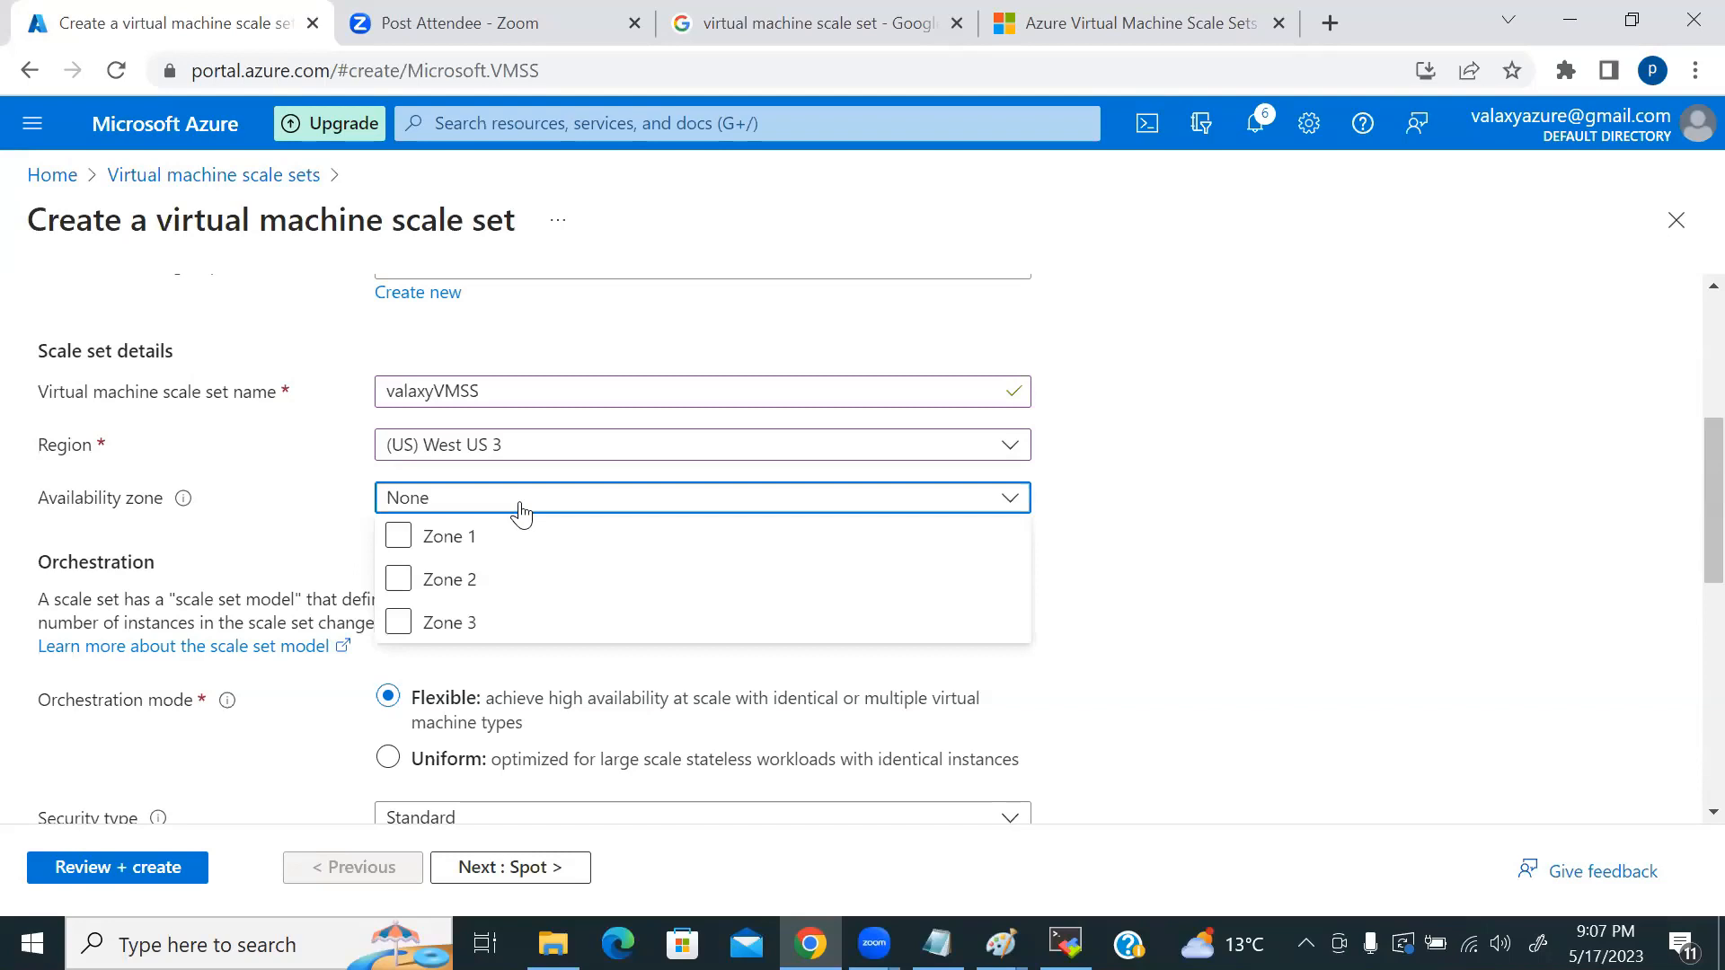
{"action": "scroll", "coordinate": [230, 550], "scroll_direction": "up", "scroll_amount": 3}
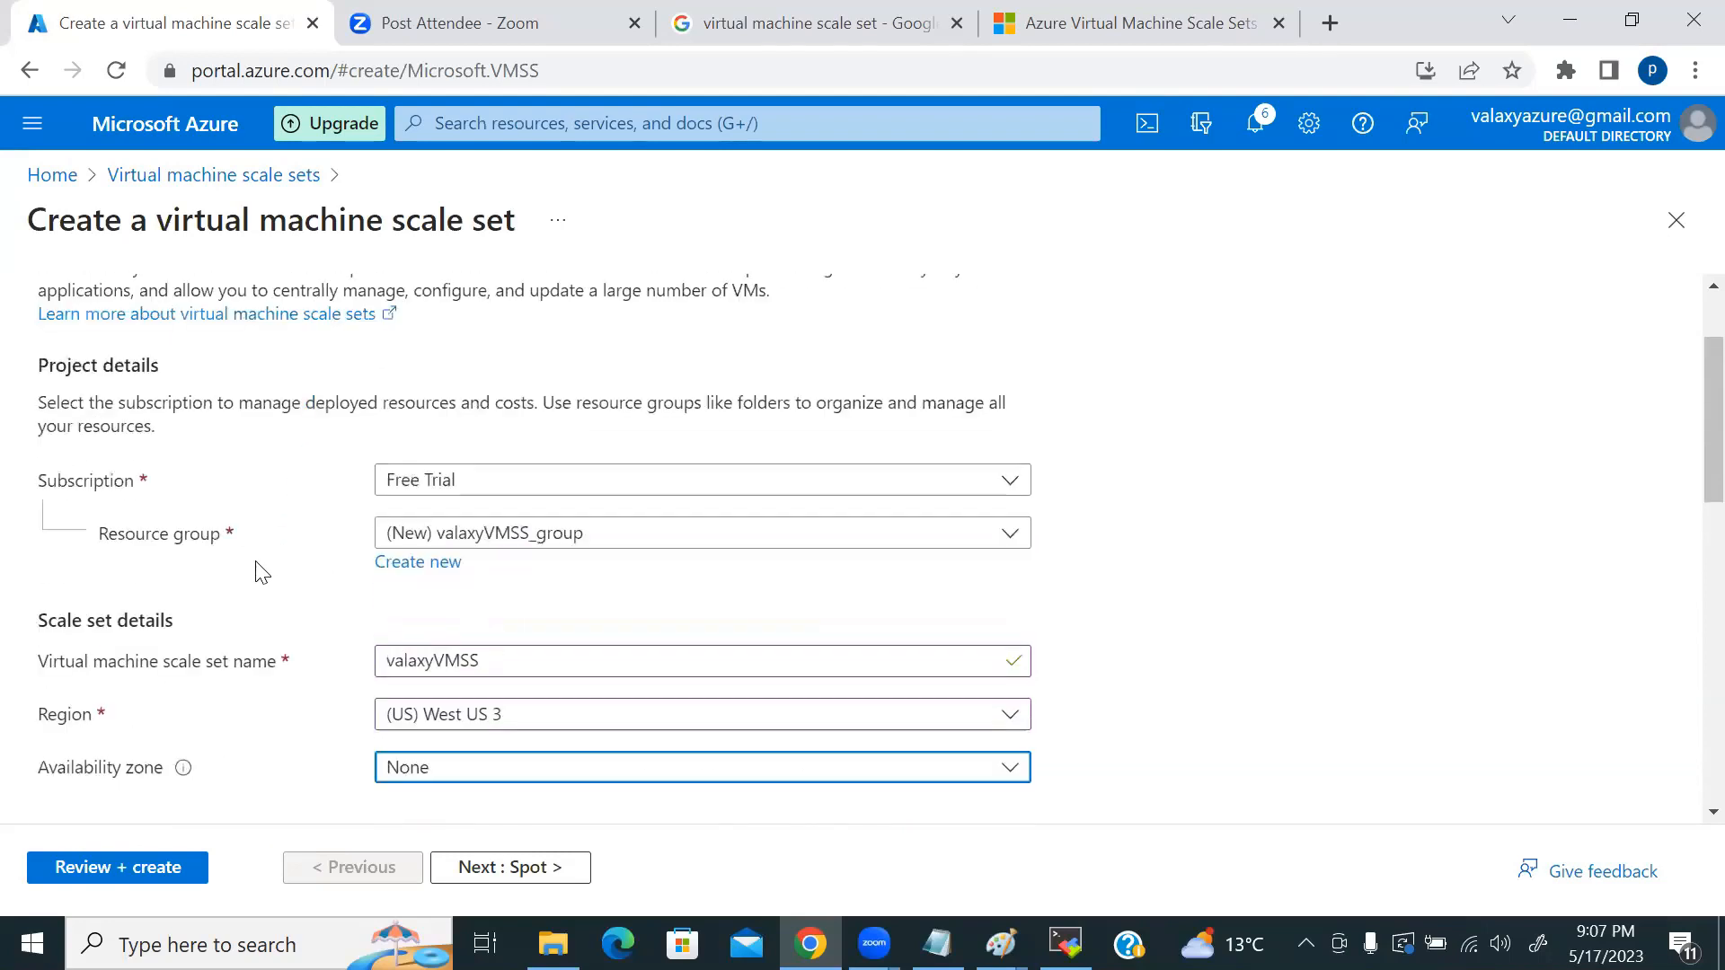
{"action": "scroll", "coordinate": [260, 572], "scroll_direction": "down", "scroll_amount": 3}
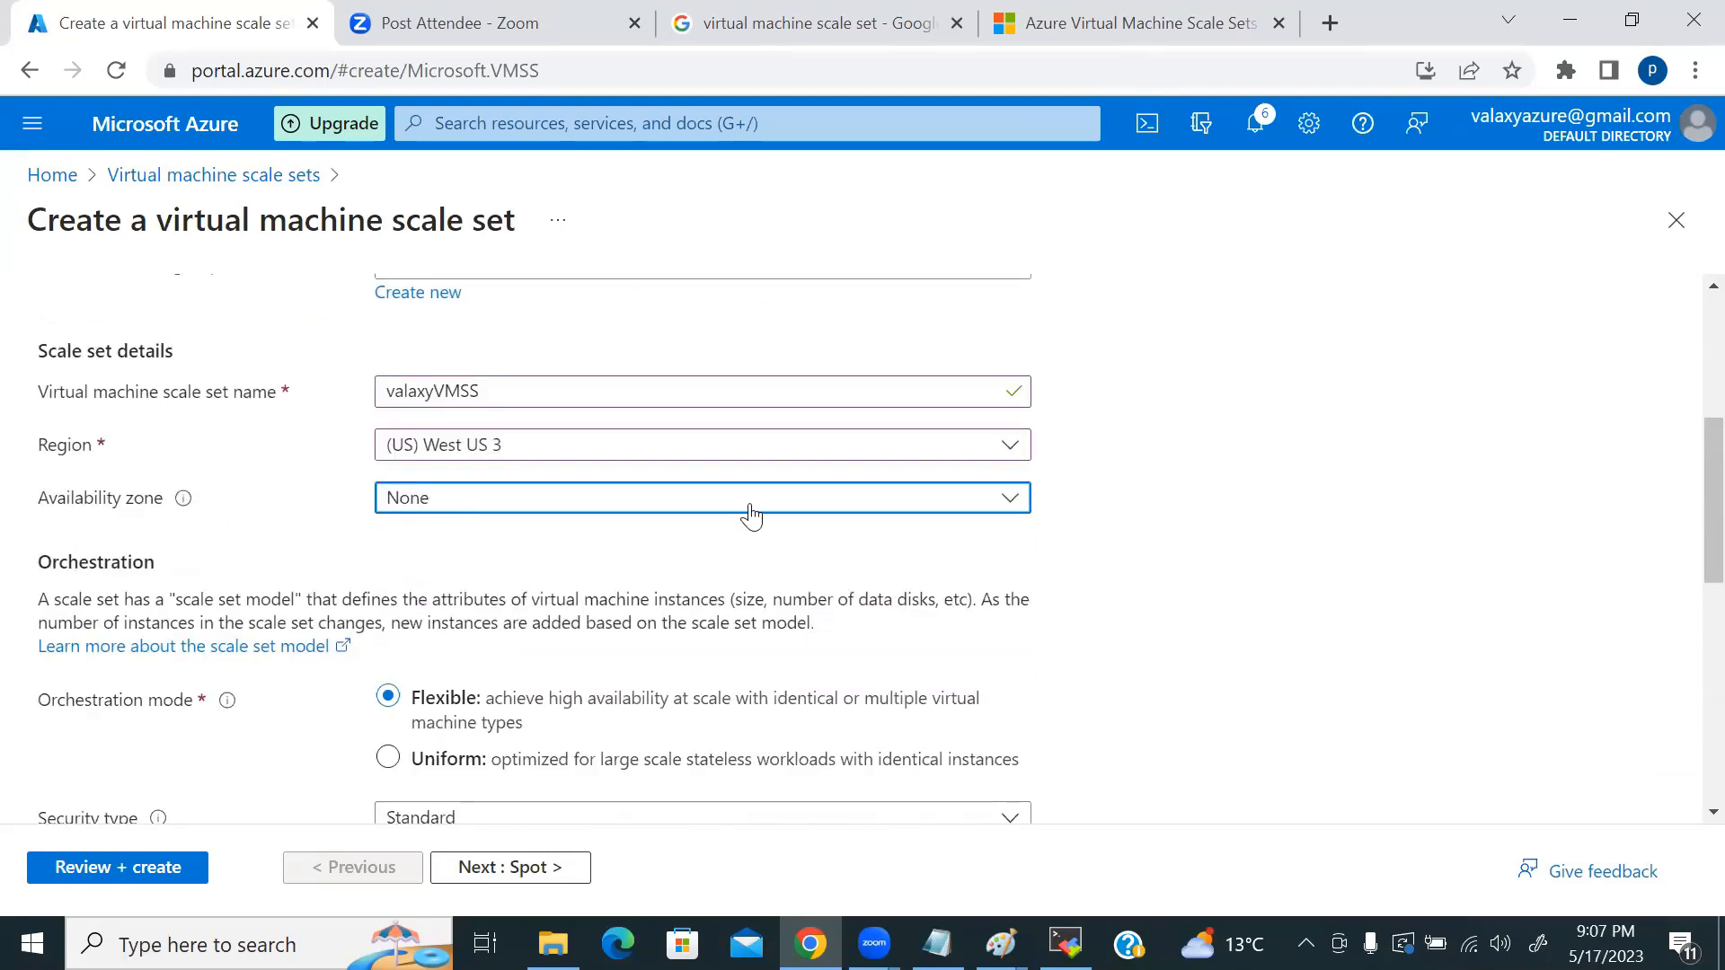
{"action": "scroll", "coordinate": [1240, 507], "scroll_direction": "down", "scroll_amount": 1}
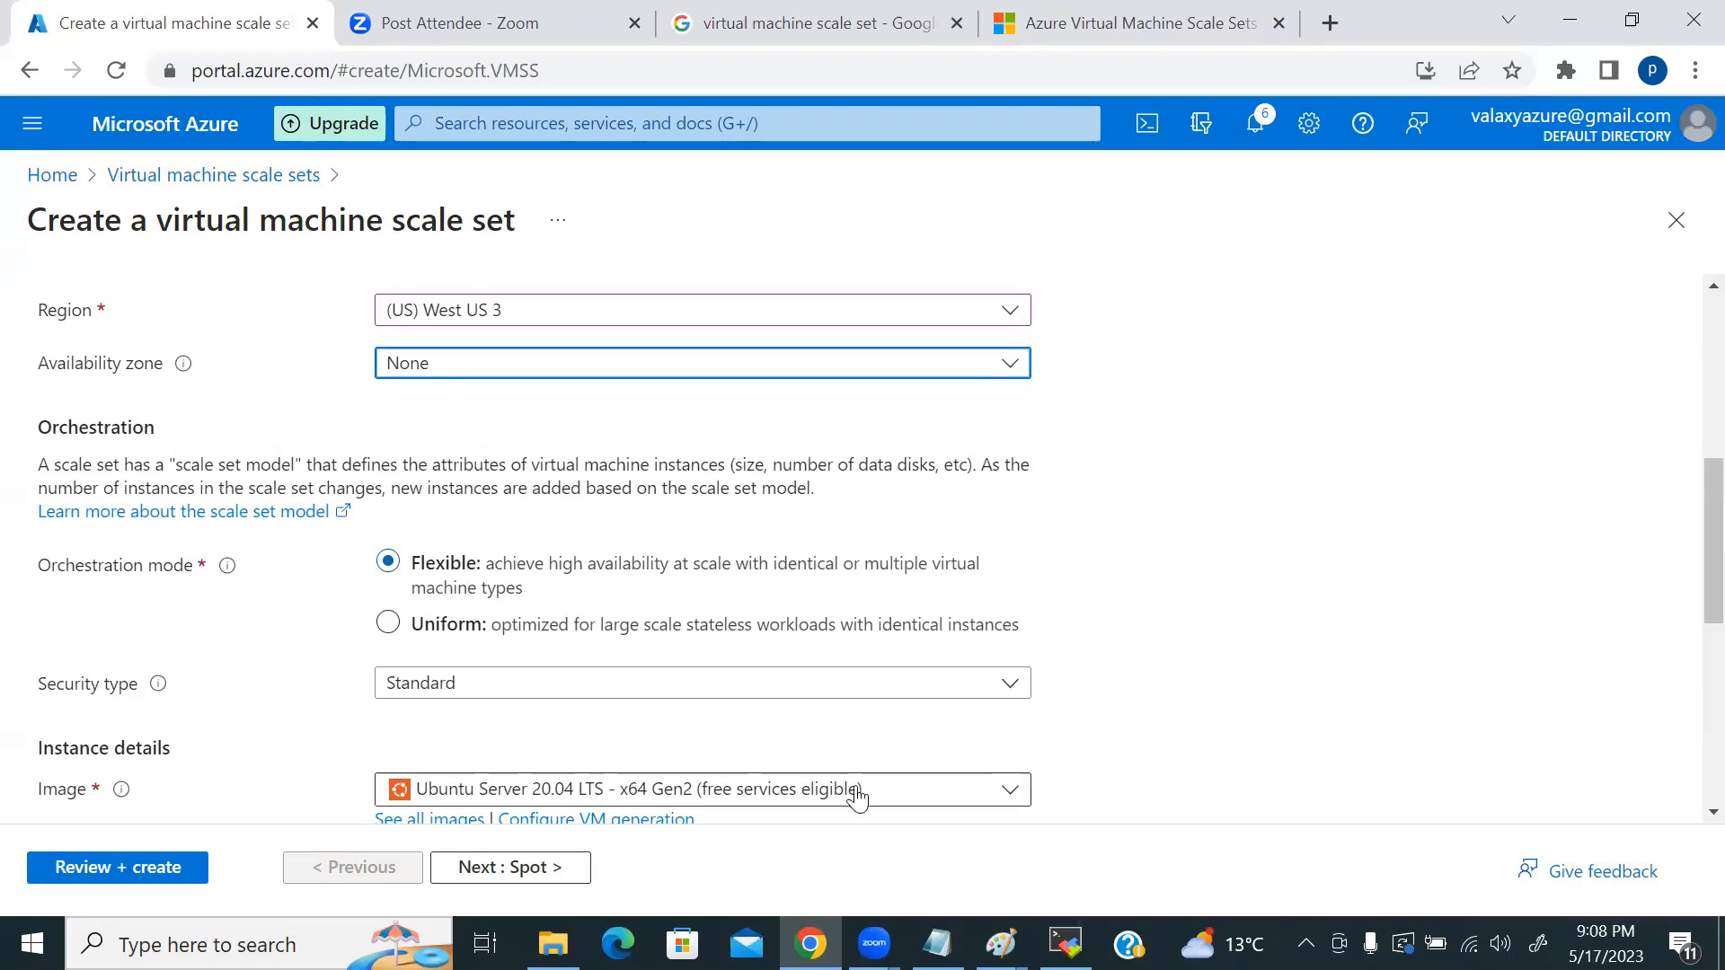
{"action": "left_click", "coordinate": [1000, 943]}
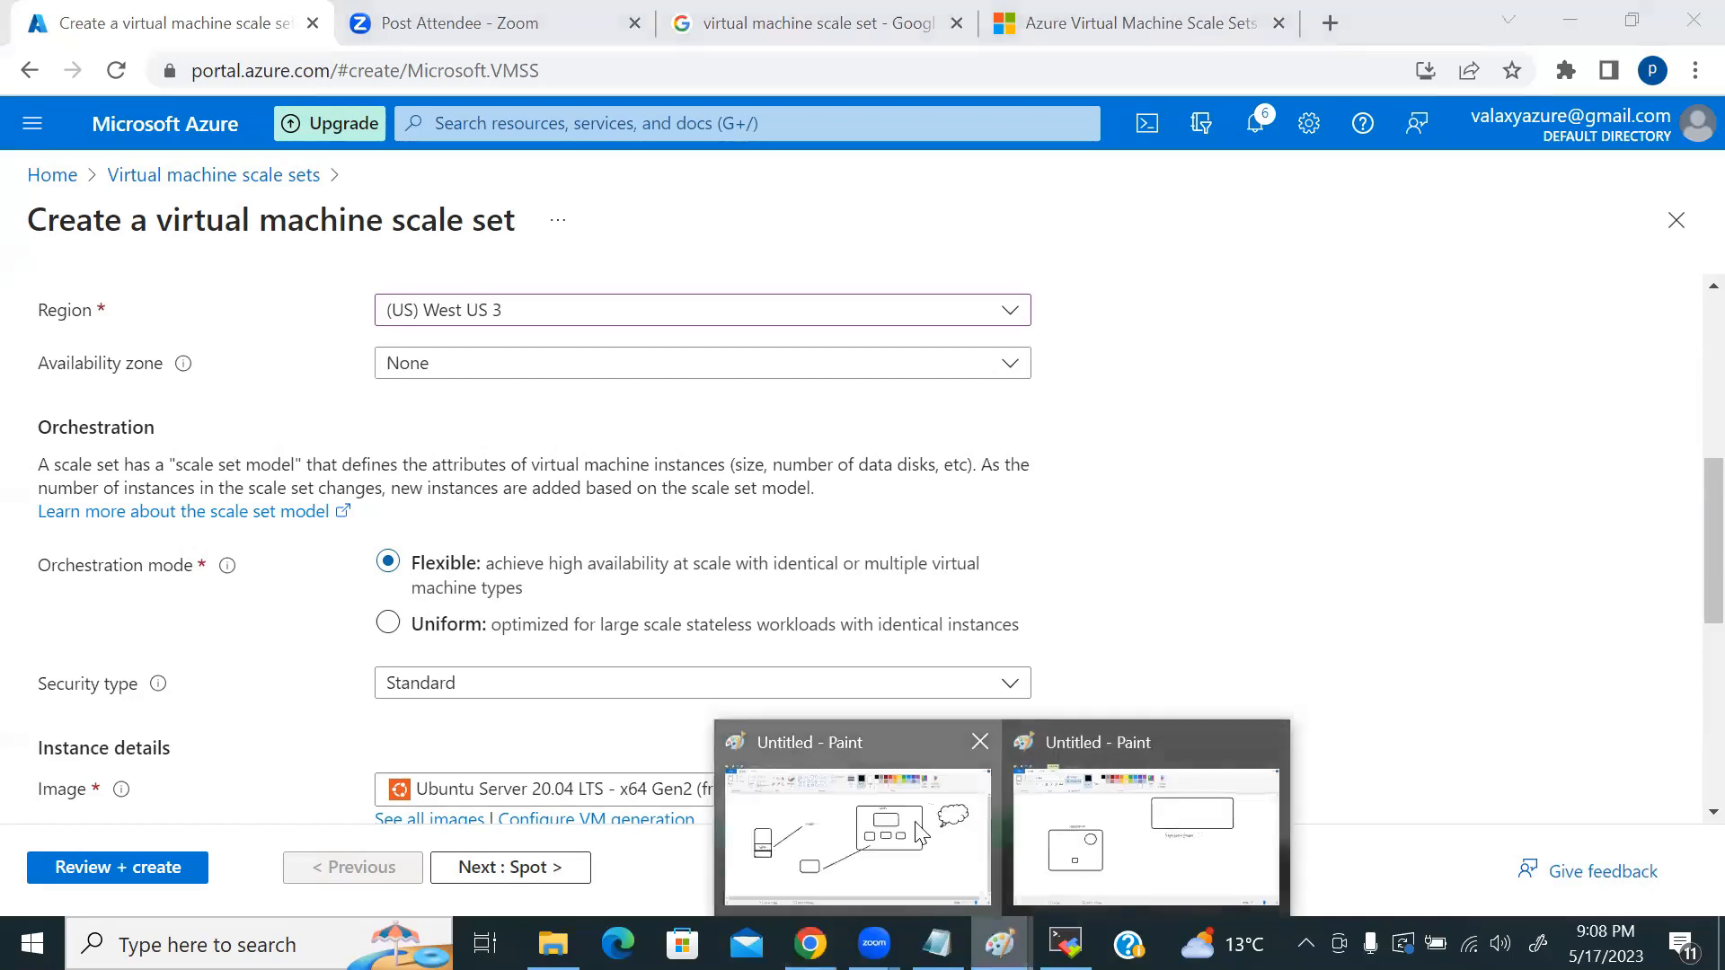
{"action": "left_click", "coordinate": [858, 835]}
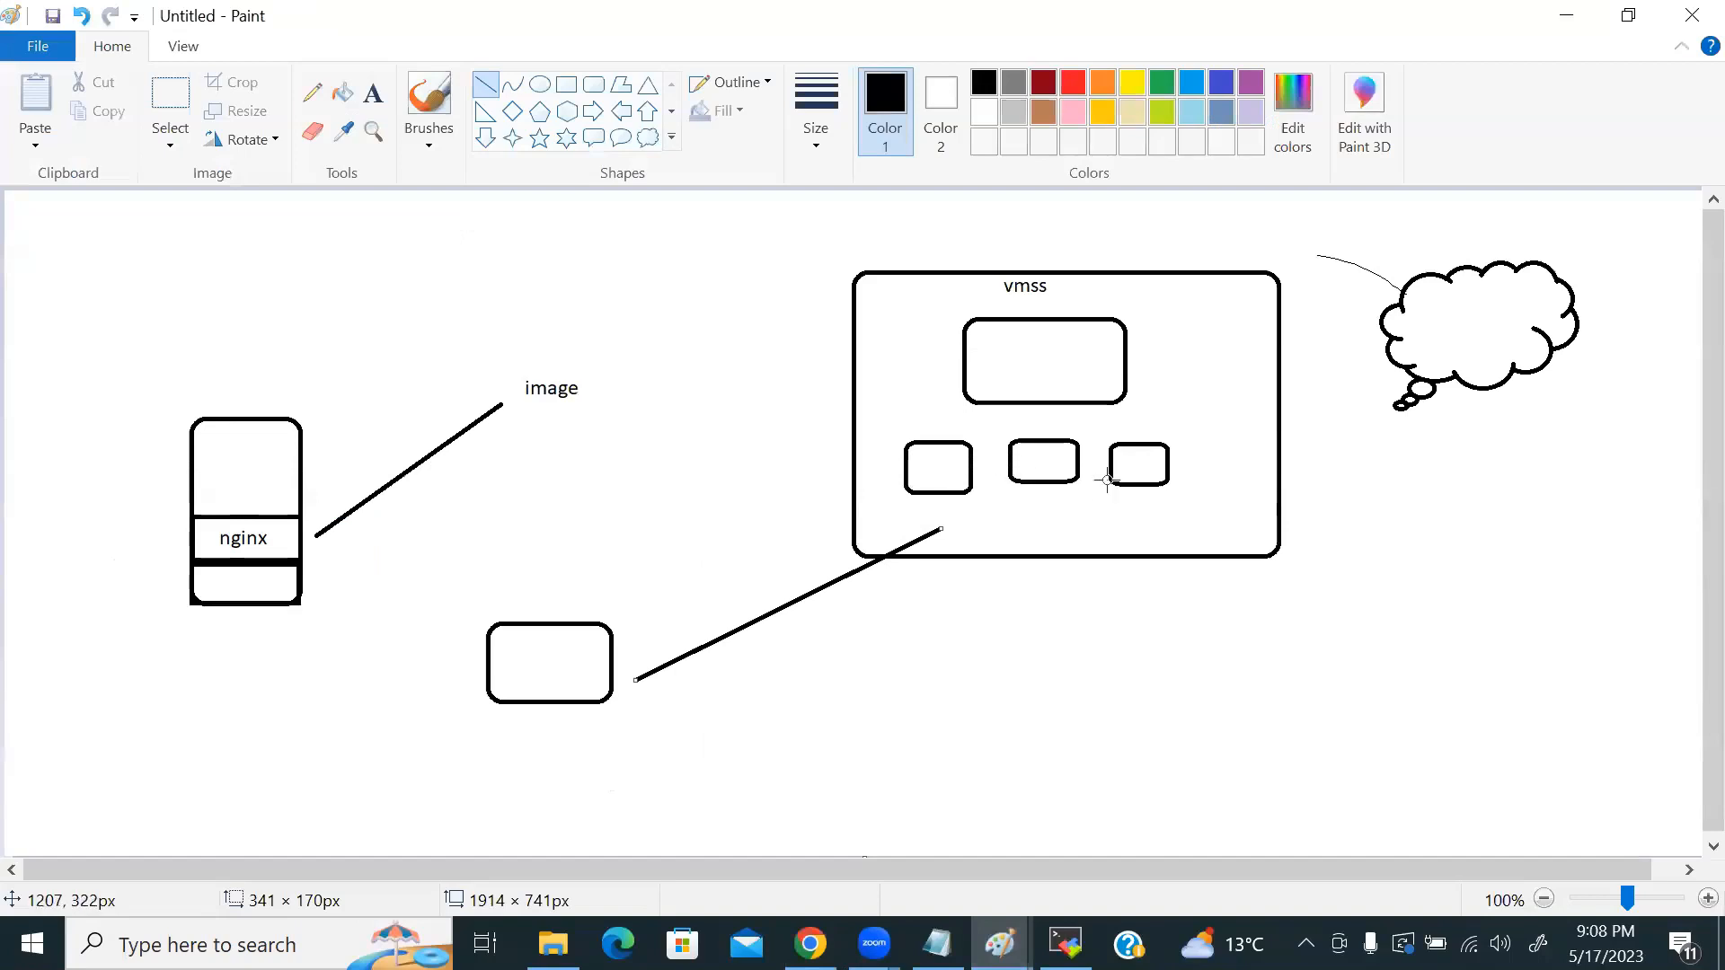
{"action": "left_click", "coordinate": [1567, 15]}
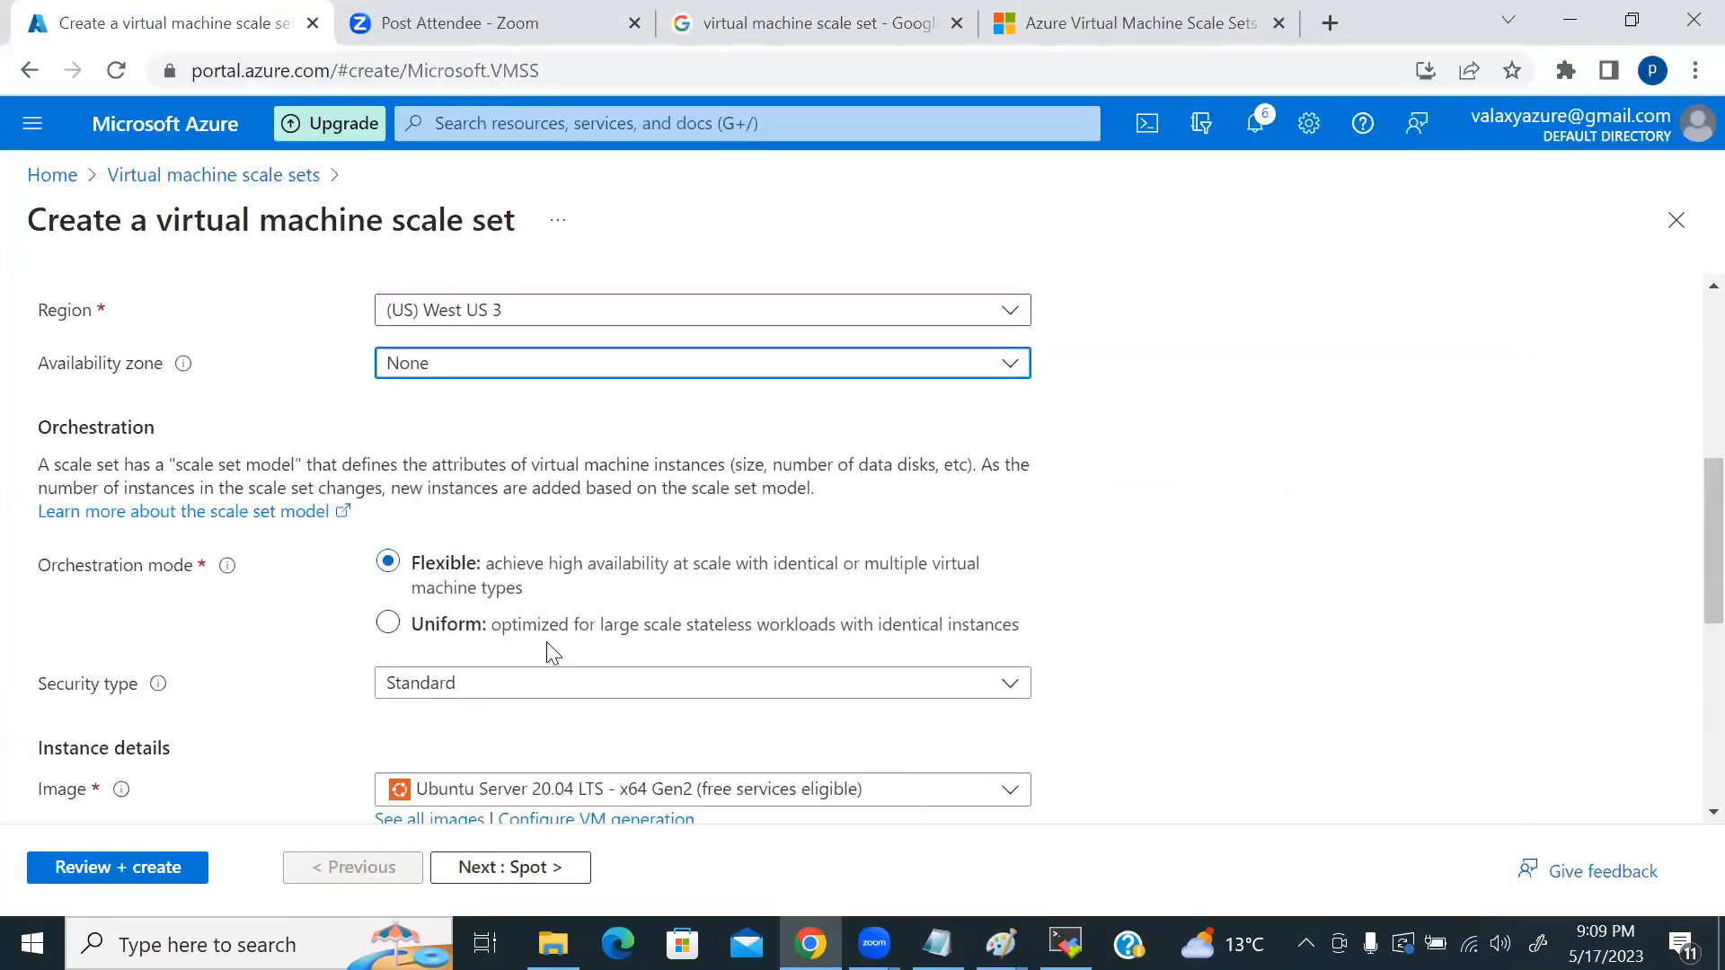
Step: Review instance details, keeping security type Standard, Ubuntu Server 20.04 image and Standard_B1s size
{"action": "scroll", "coordinate": [805, 607], "scroll_direction": "down", "scroll_amount": 3}
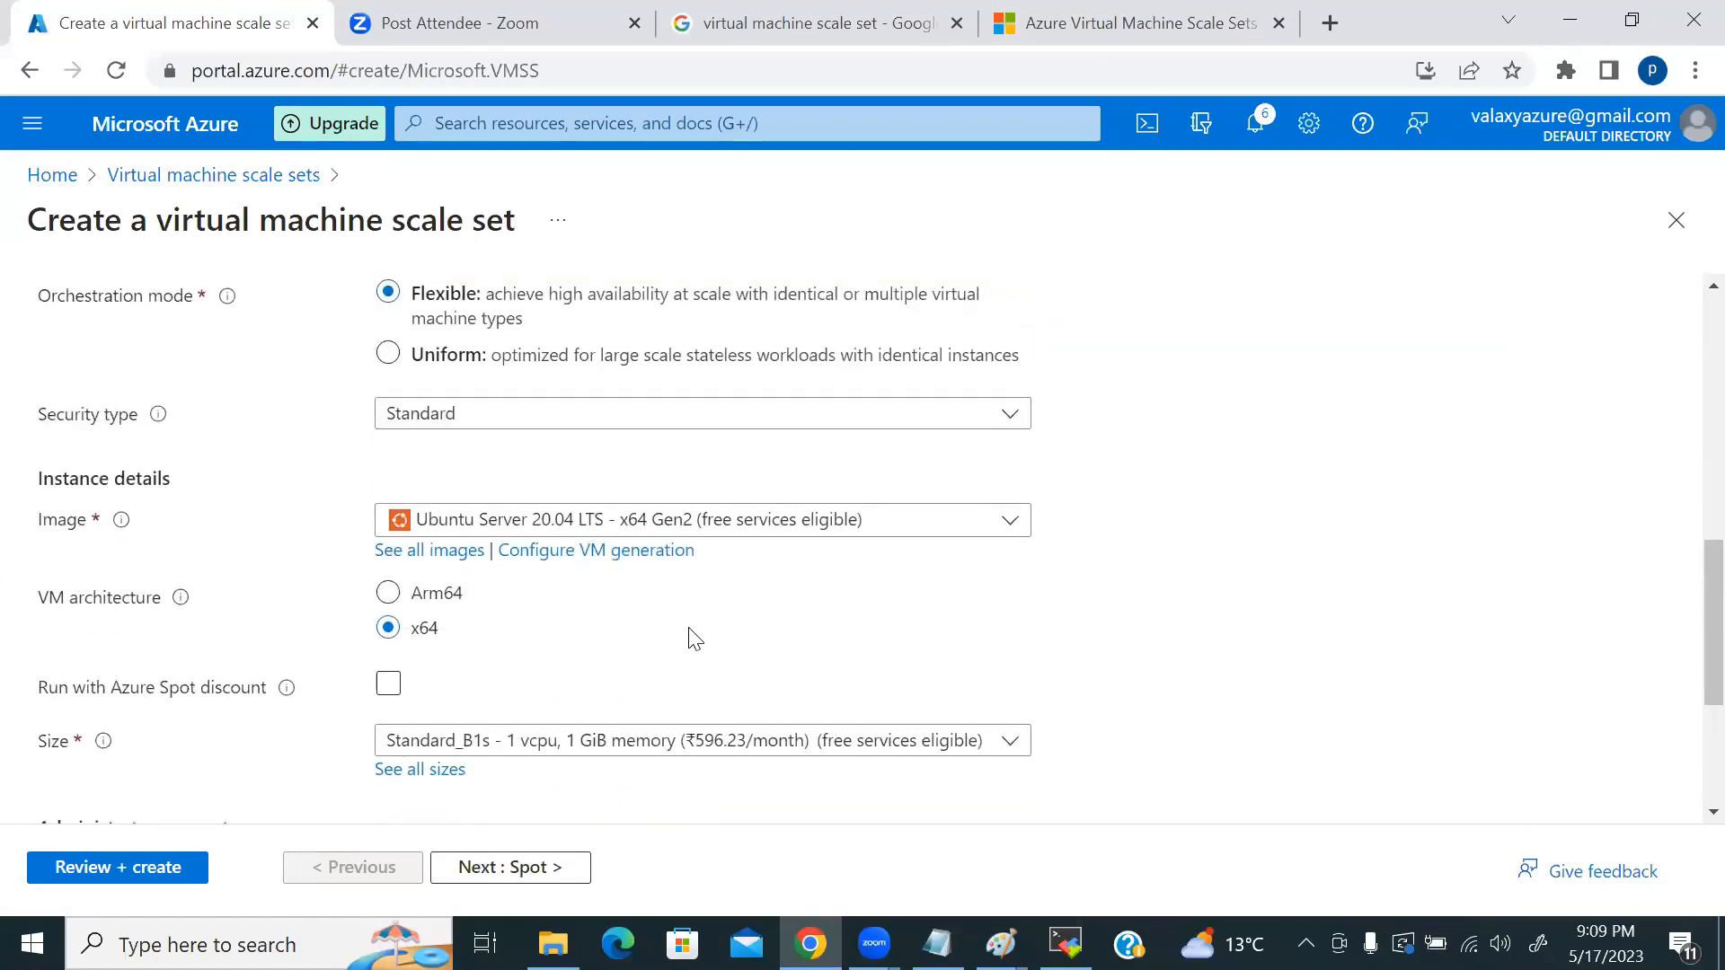
{"action": "scroll", "coordinate": [570, 551], "scroll_direction": "up", "scroll_amount": 2}
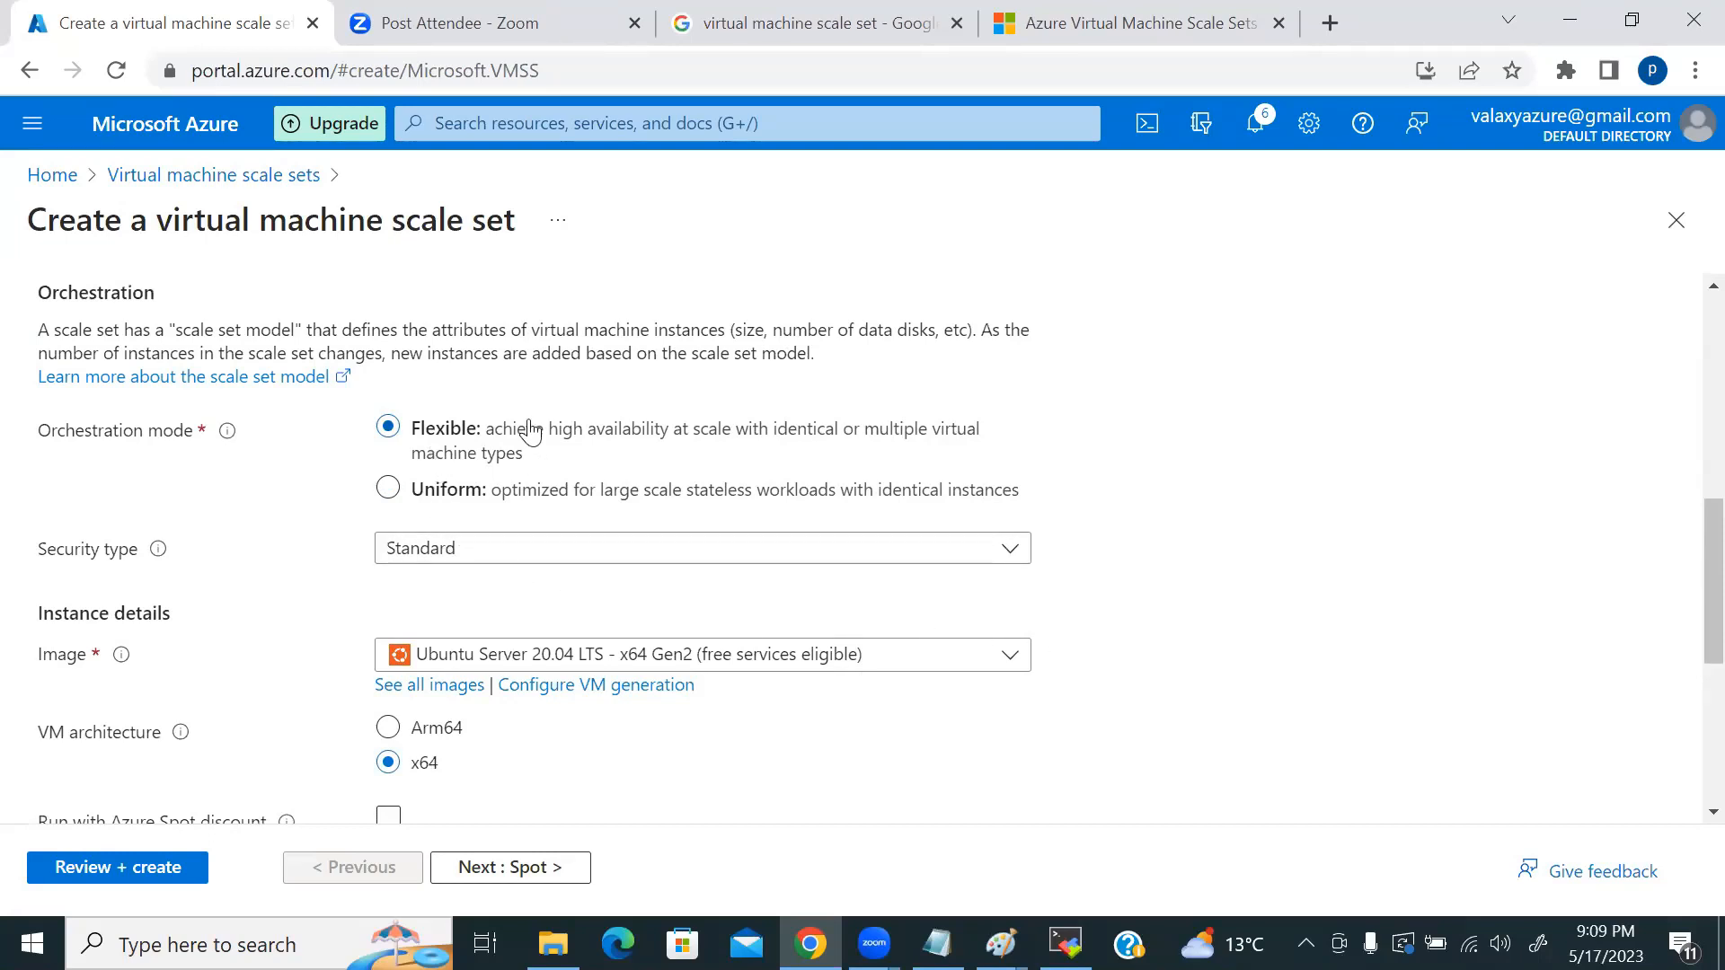
{"action": "scroll", "coordinate": [881, 482], "scroll_direction": "down", "scroll_amount": 1}
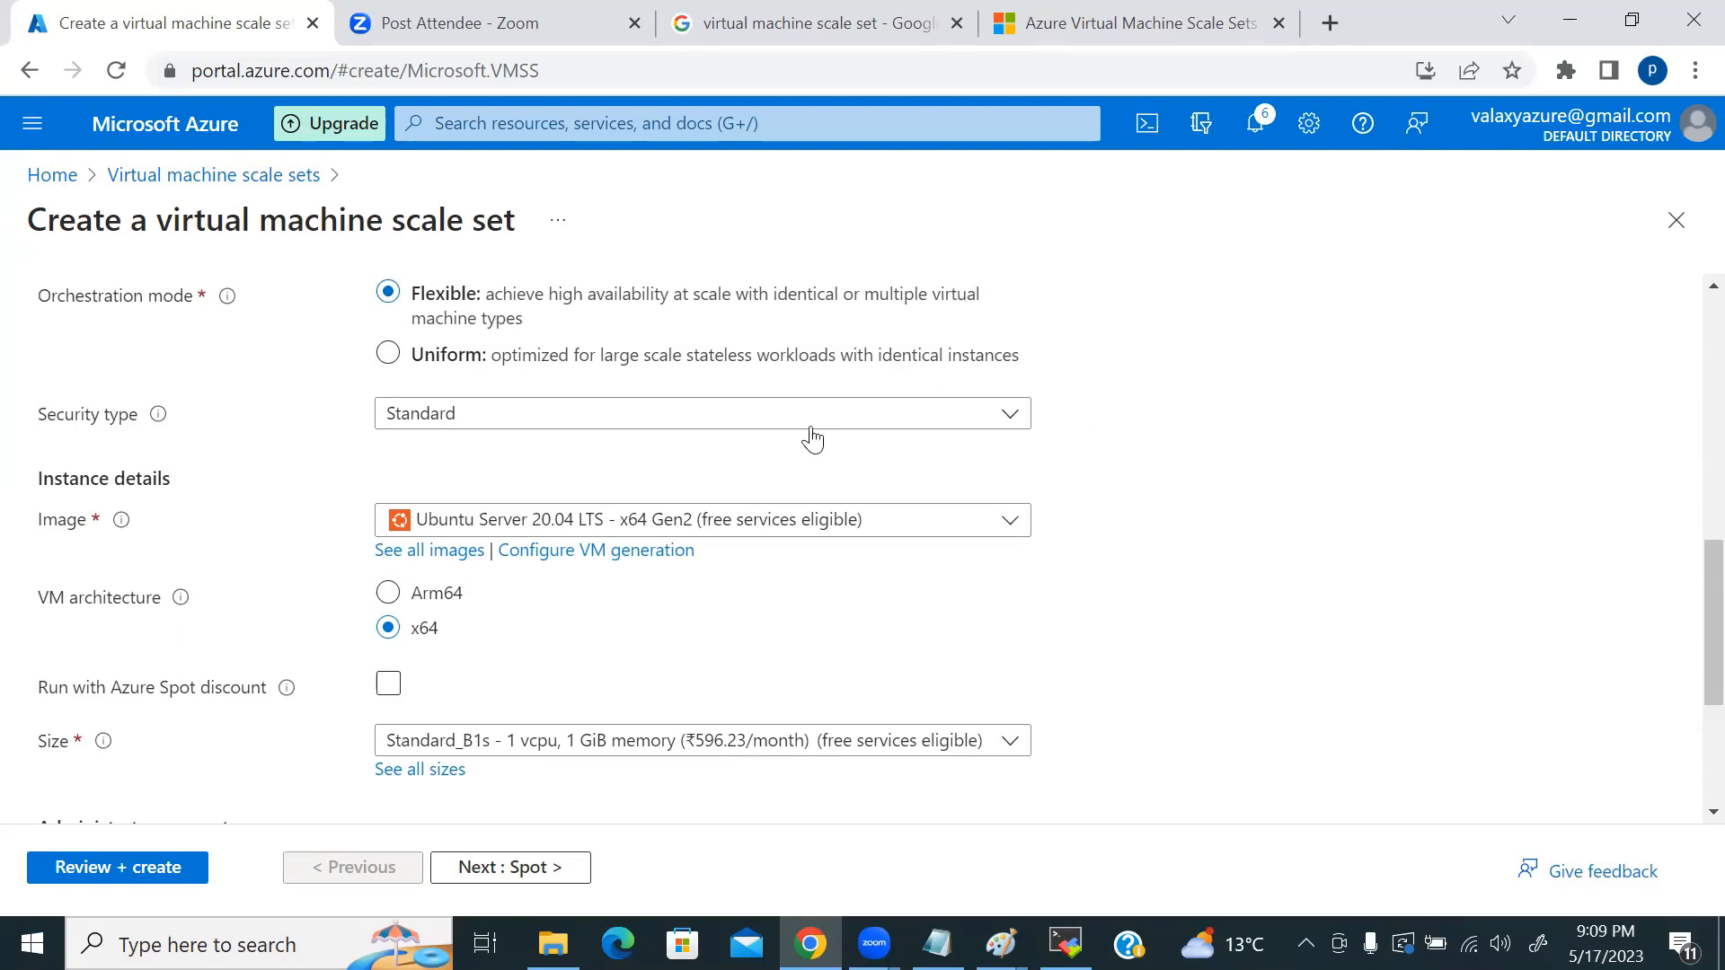
{"action": "left_click", "coordinate": [756, 422]}
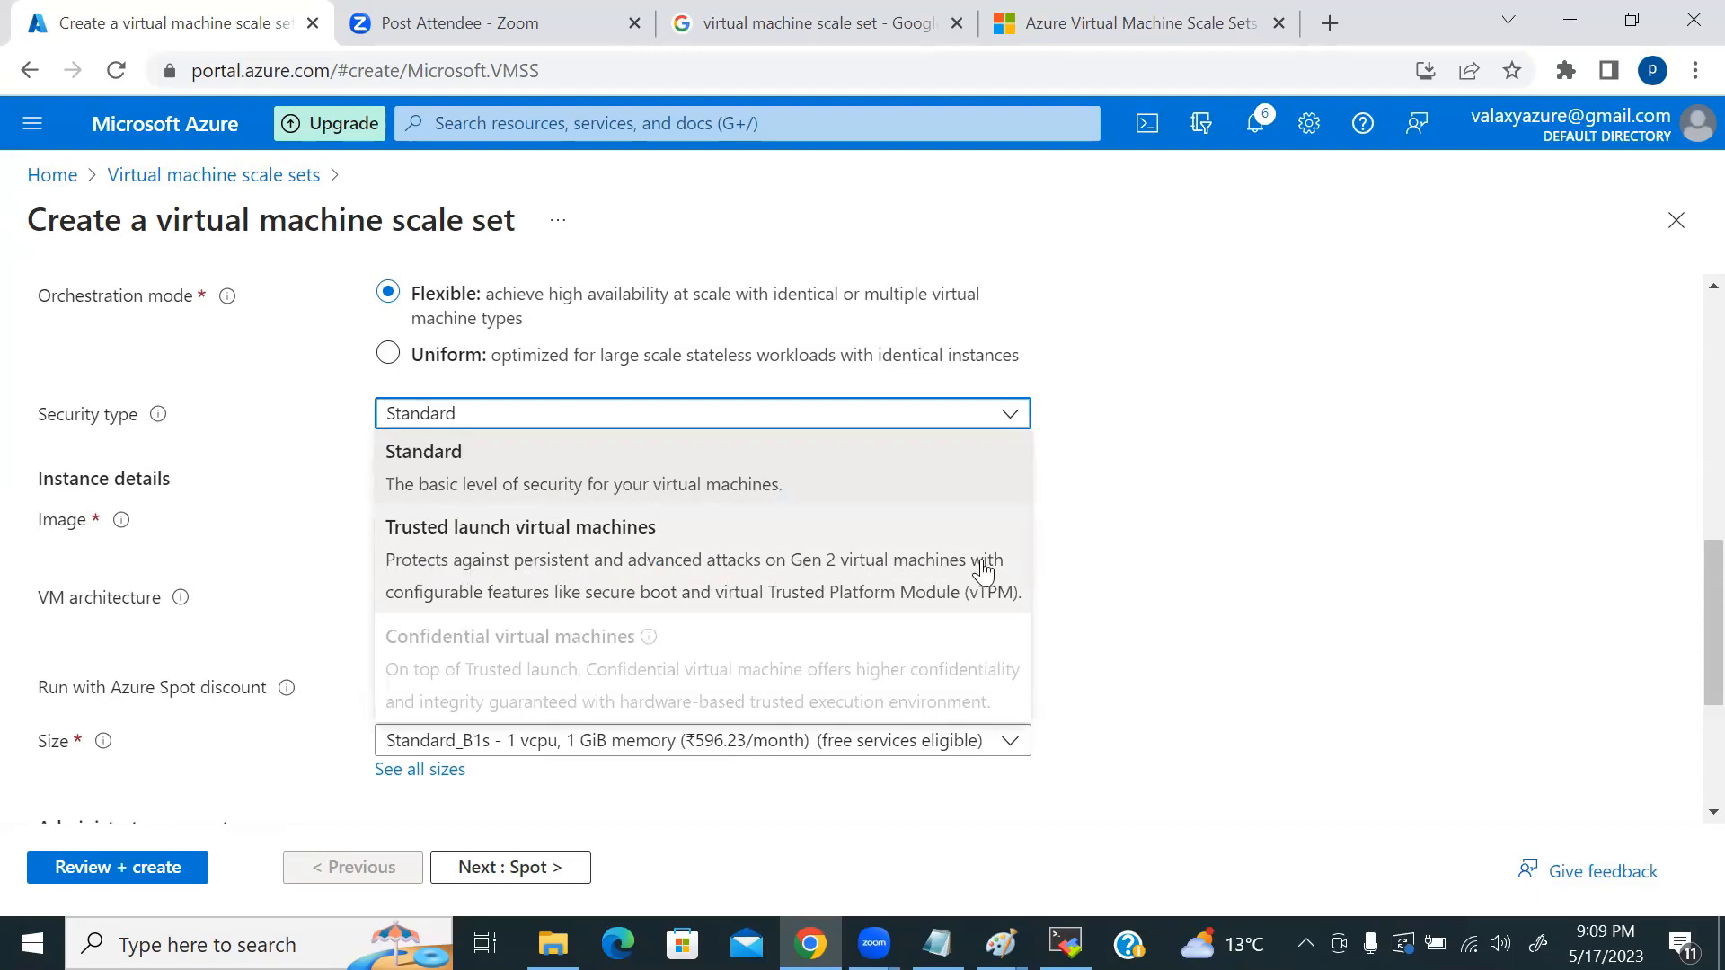
{"action": "left_click", "coordinate": [543, 477]}
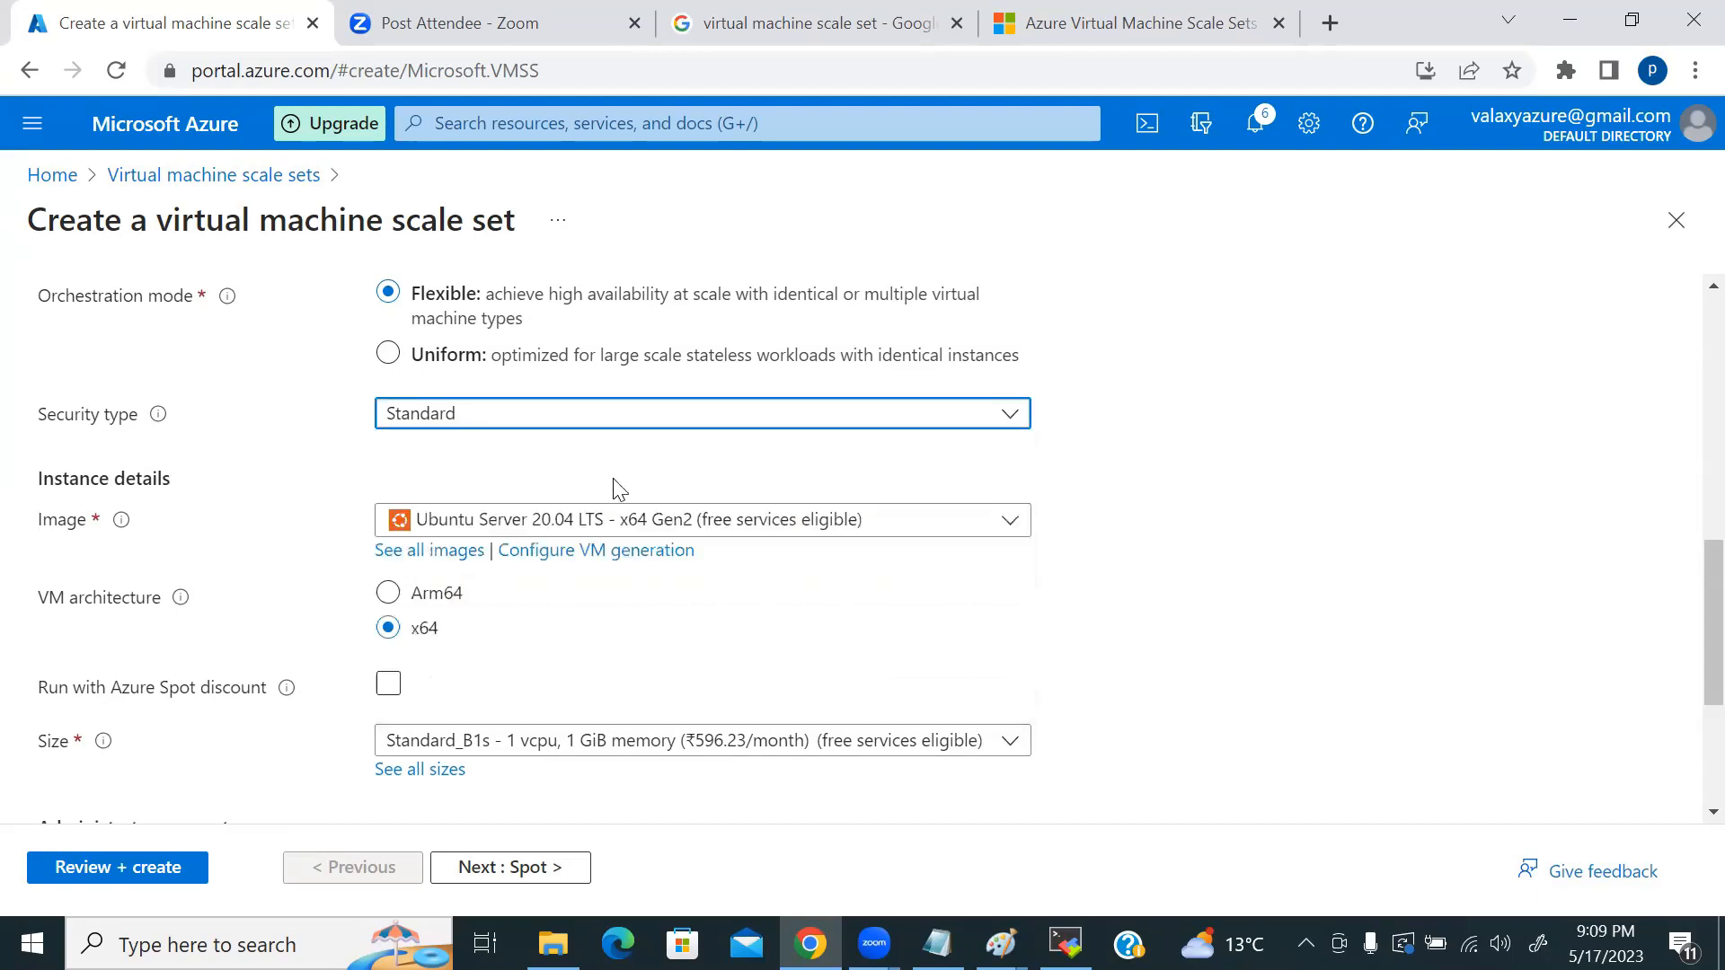
{"action": "scroll", "coordinate": [1119, 546], "scroll_direction": "down", "scroll_amount": 1}
{"action": "scroll", "coordinate": [1118, 546], "scroll_direction": "down", "scroll_amount": 1}
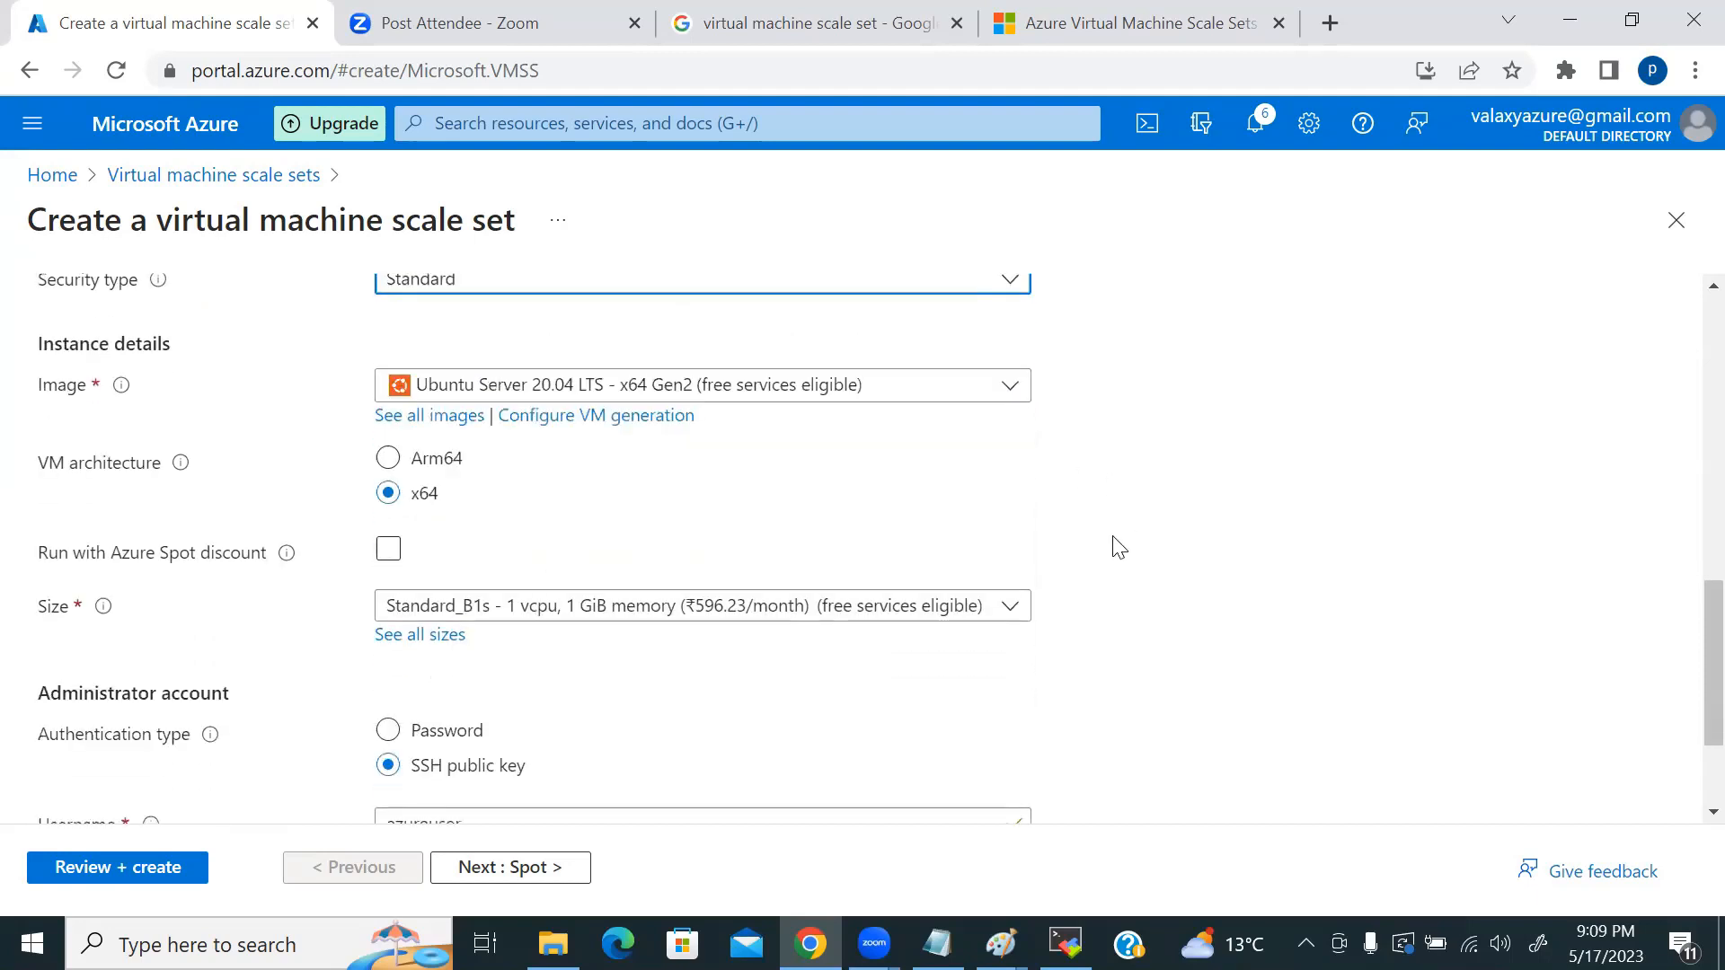
Step: Select the custom nginxvmss-test x64 Gen2 image from My Images in the catalogue
{"action": "left_click", "coordinate": [728, 396]}
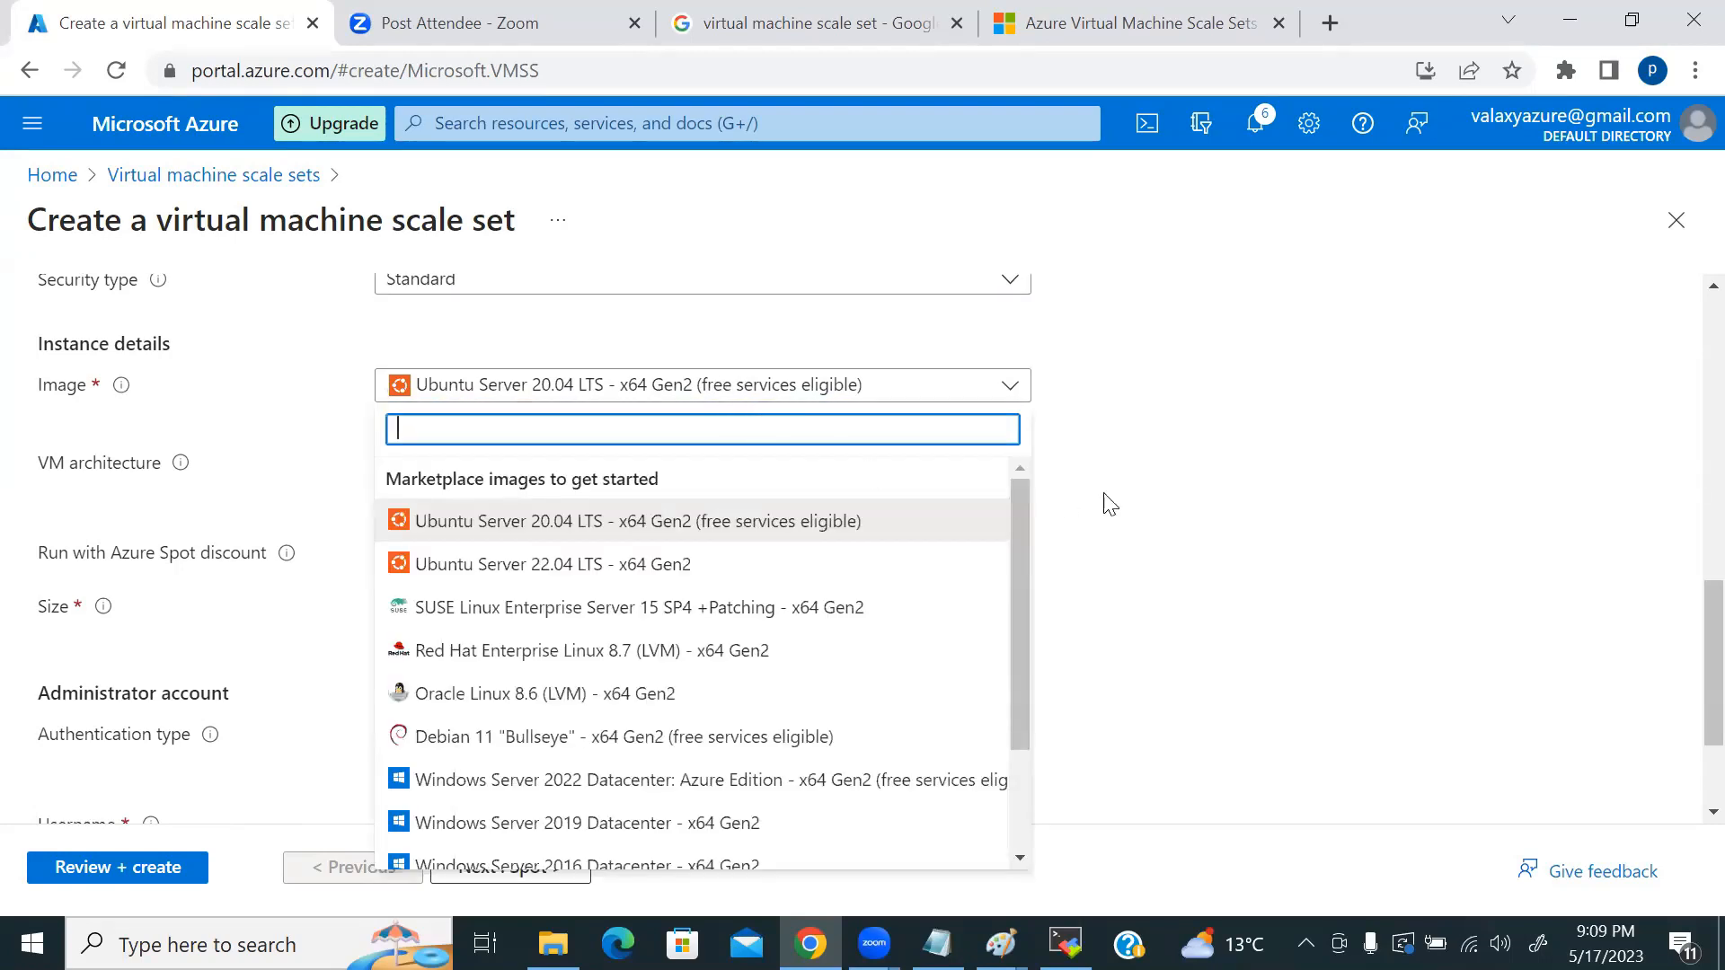
{"action": "left_click", "coordinate": [1173, 476]}
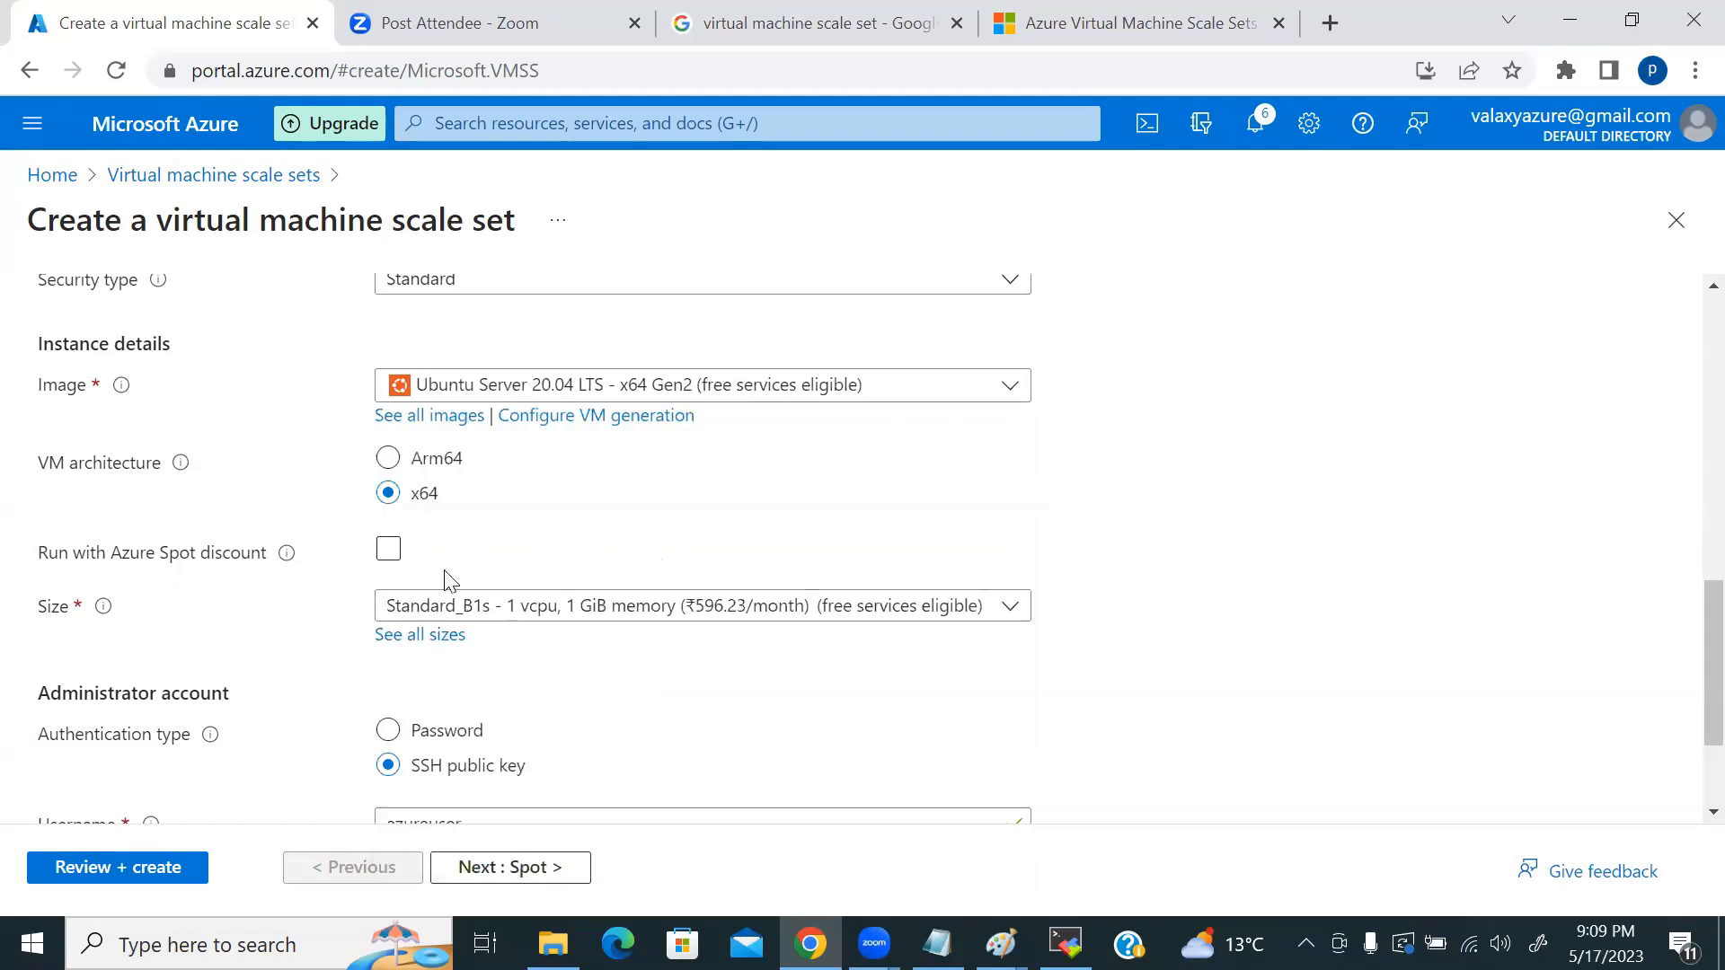
{"action": "left_click", "coordinate": [445, 418]}
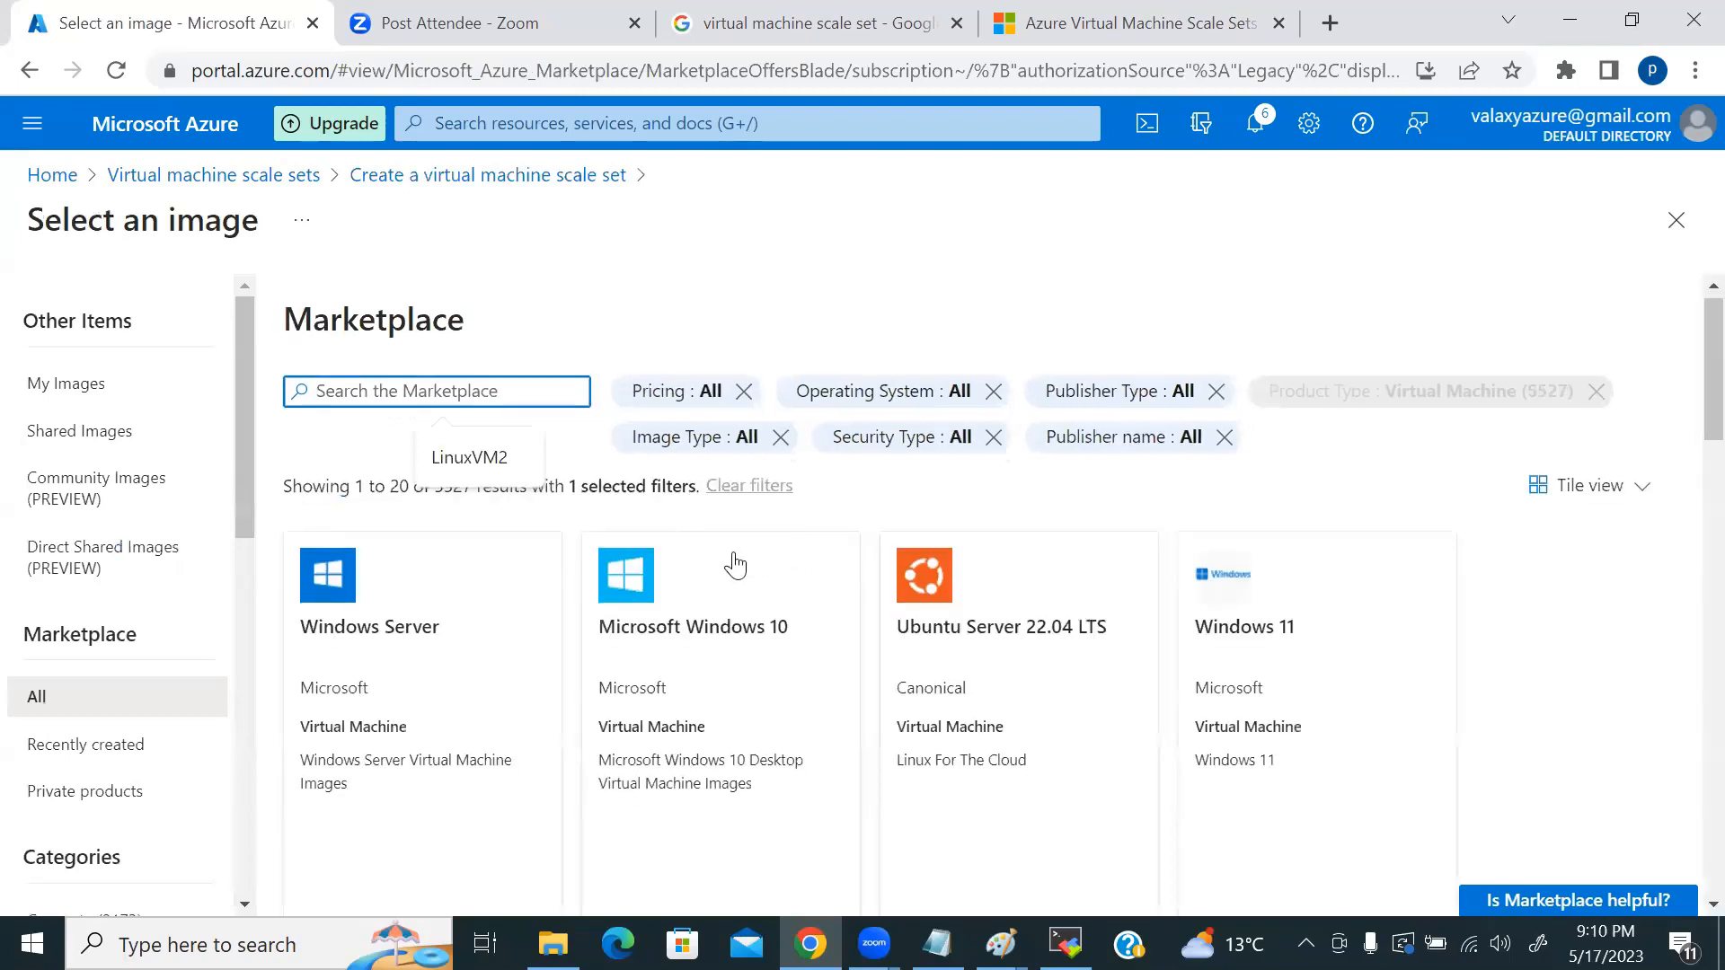
{"action": "left_click", "coordinate": [54, 384]}
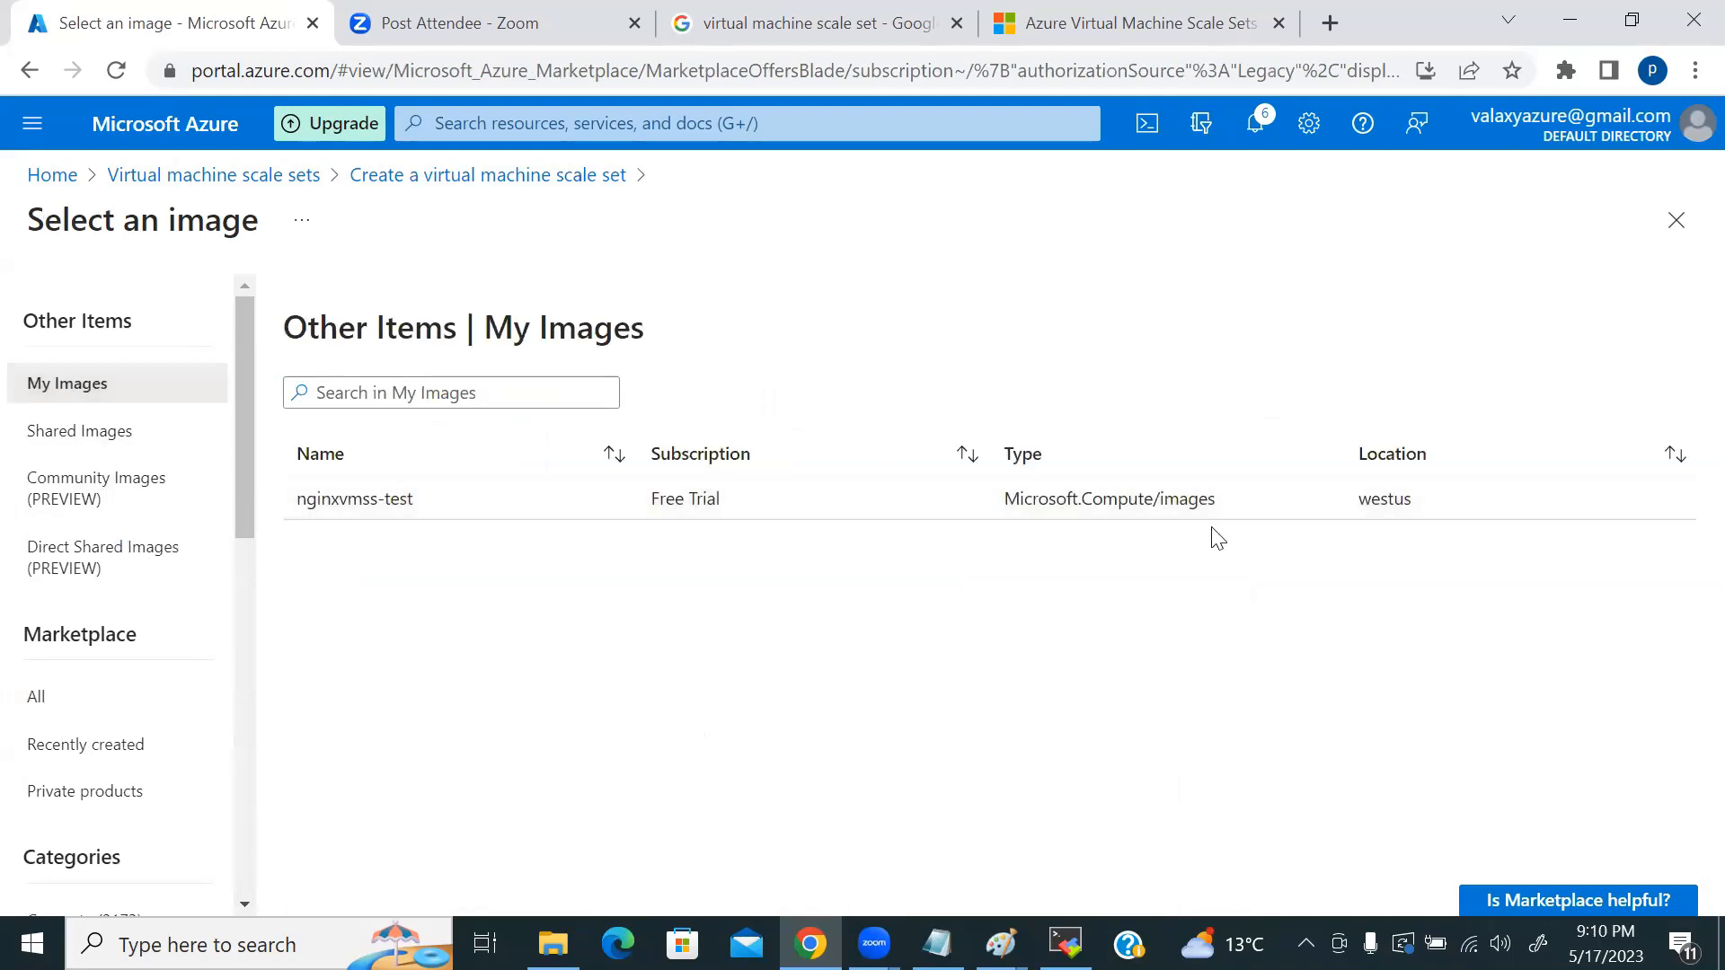
{"action": "left_click", "coordinate": [730, 496]}
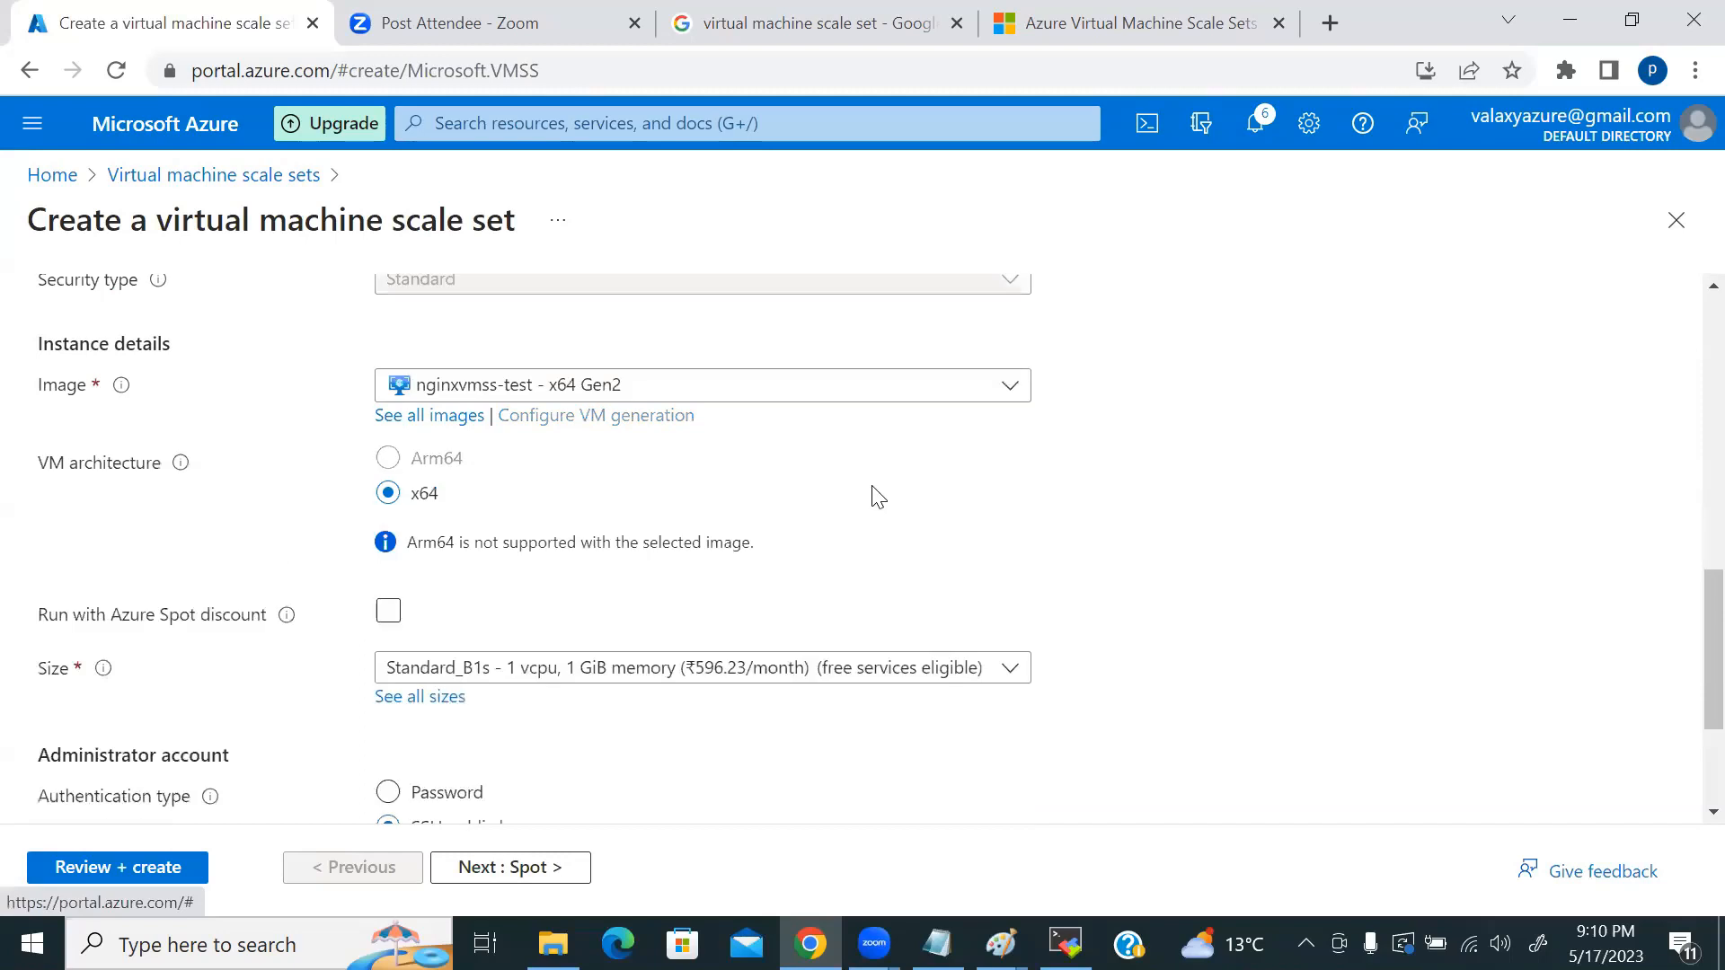
{"action": "scroll", "coordinate": [407, 548], "scroll_direction": "up", "scroll_amount": 2}
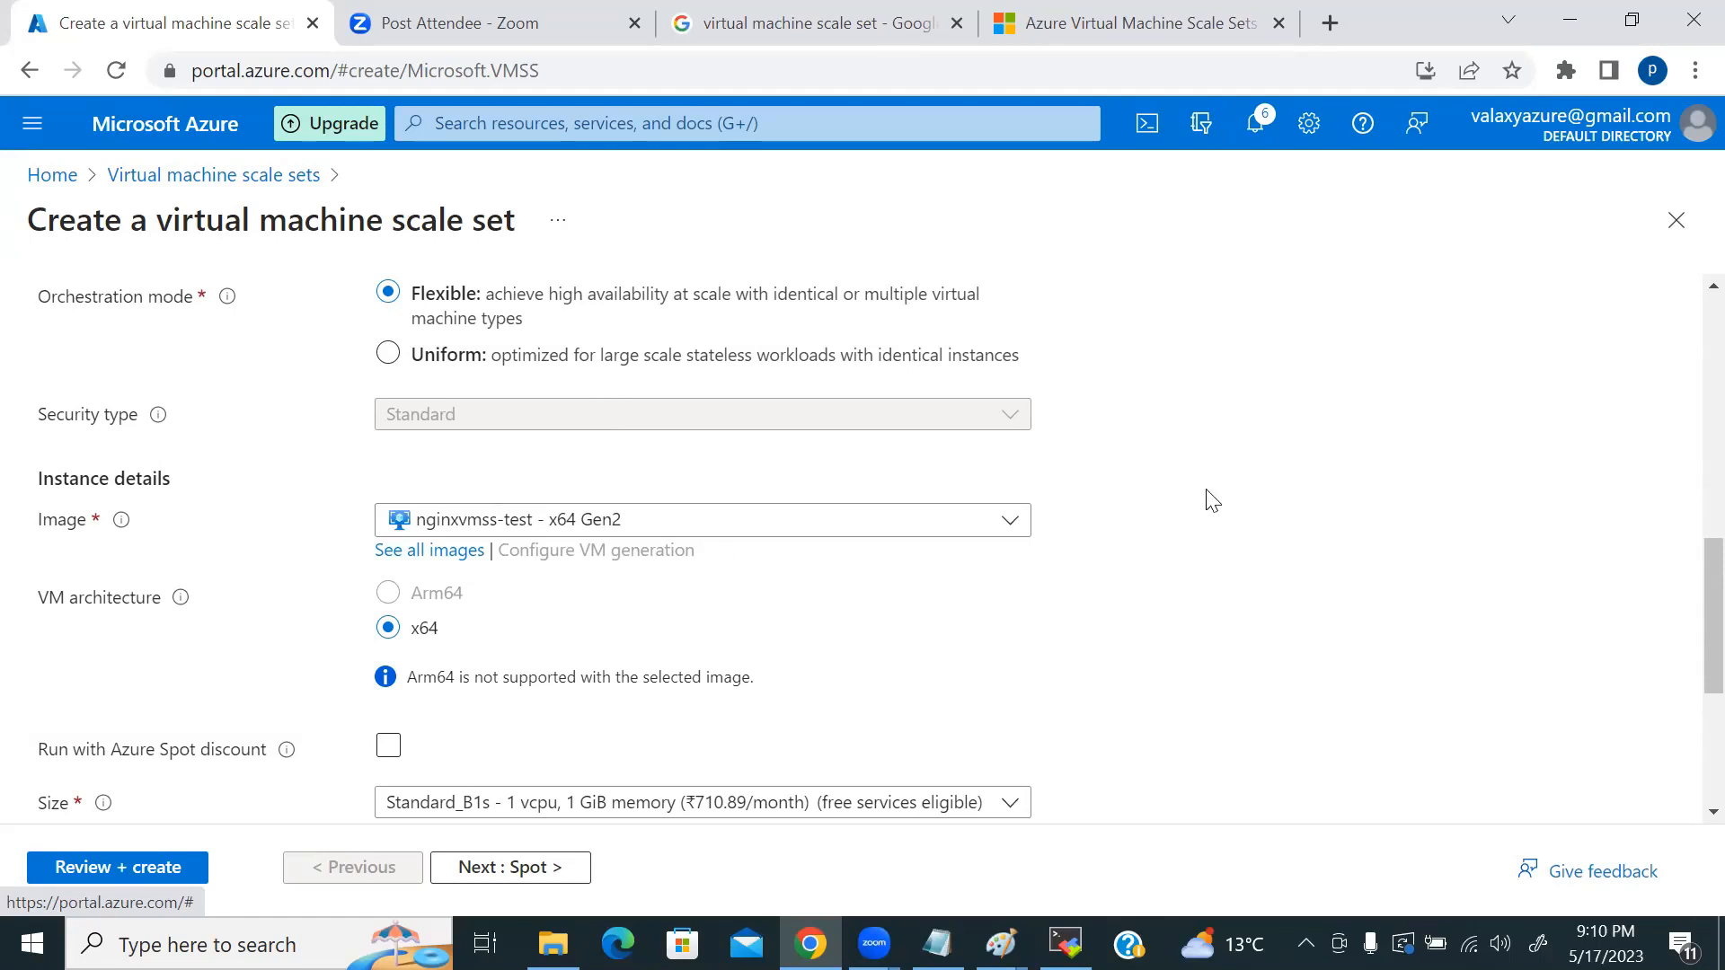
Step: Show the Paint diagram briefly, then return to the scale set form
{"action": "scroll", "coordinate": [1173, 536], "scroll_direction": "down", "scroll_amount": 1}
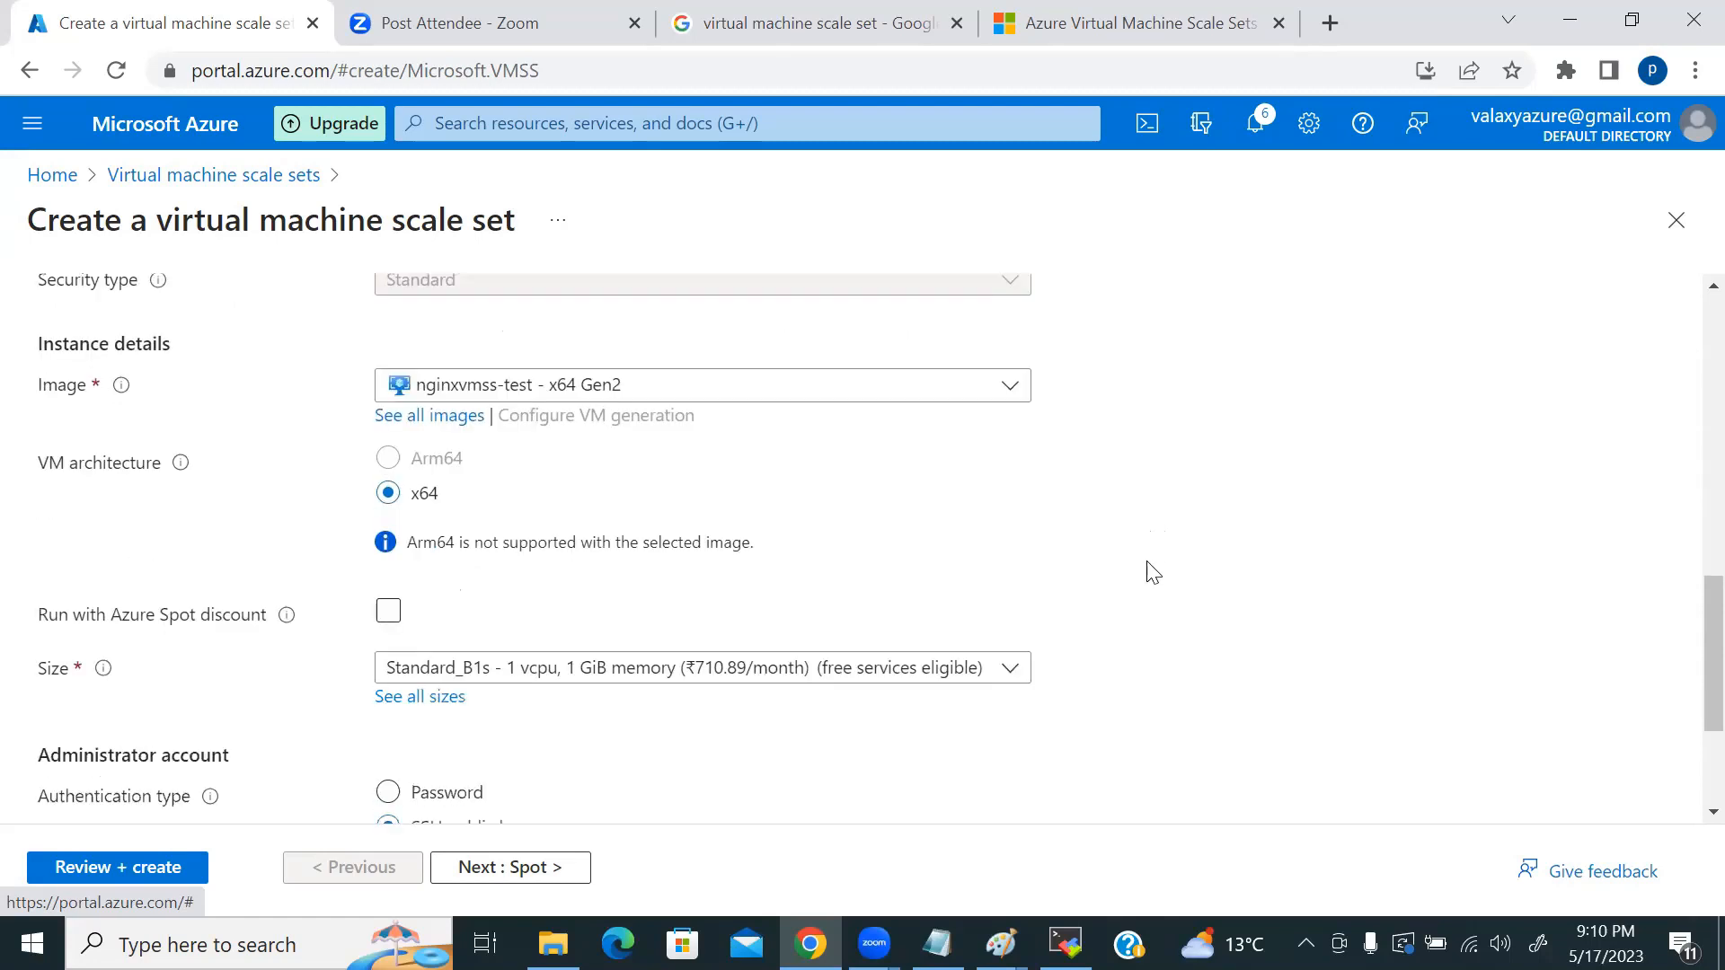
{"action": "left_click", "coordinate": [1000, 943]}
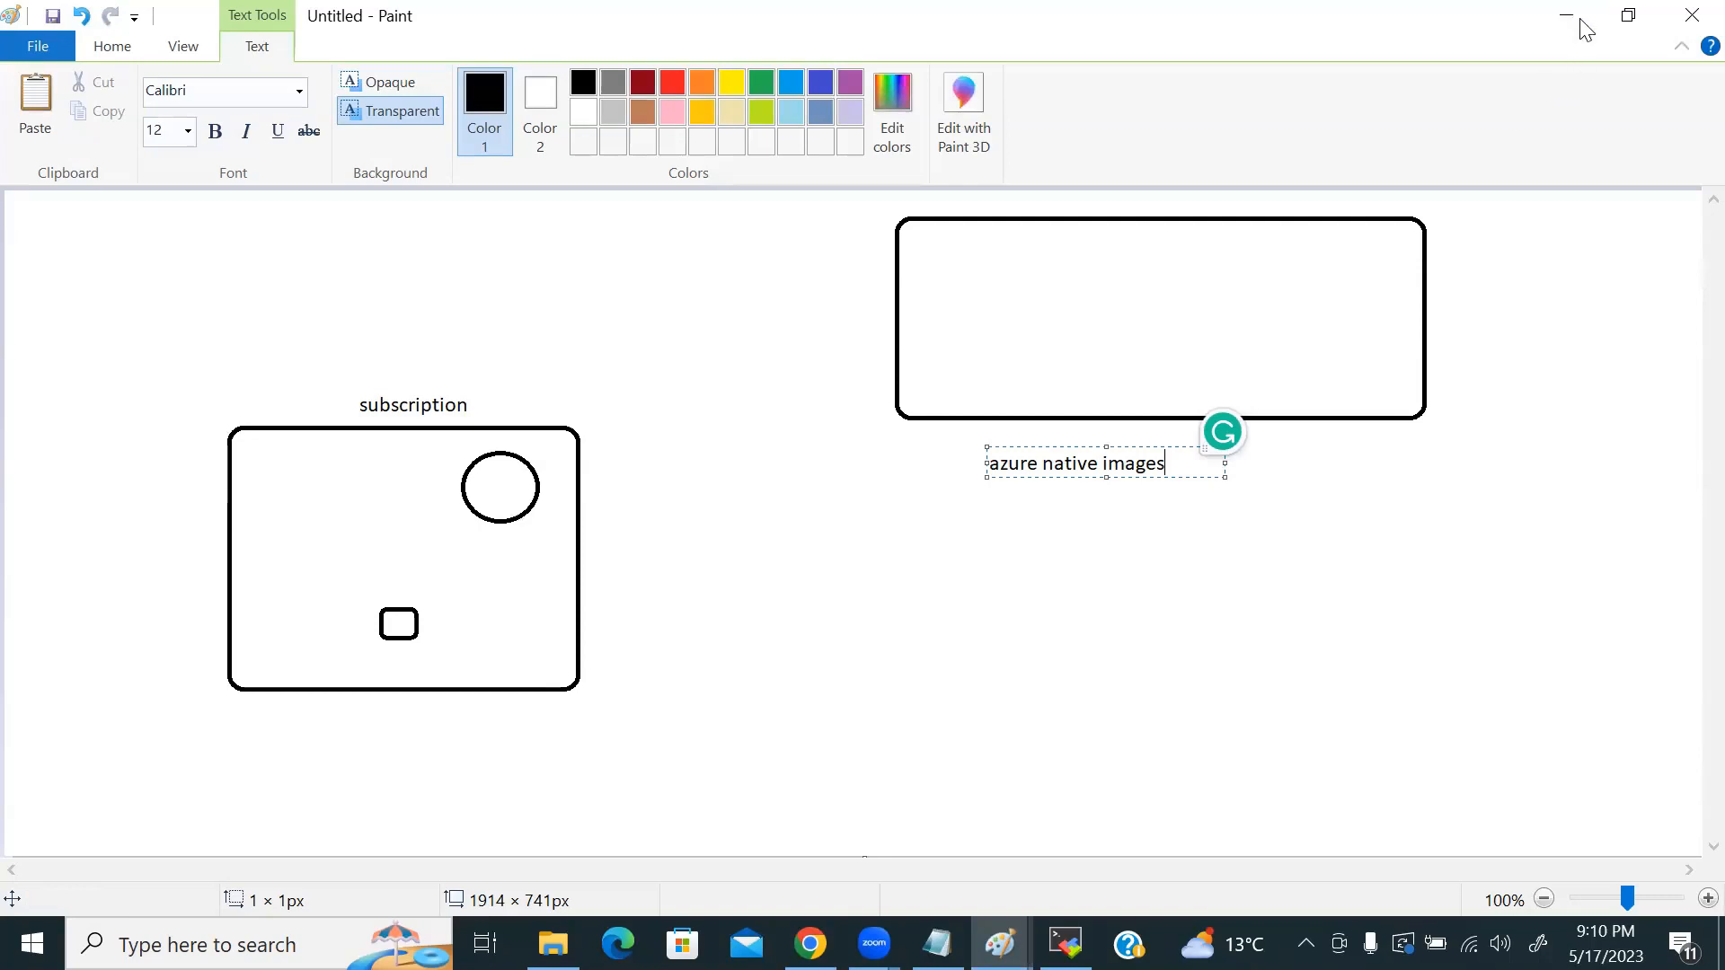
{"action": "key", "text": "alt+Tab"}
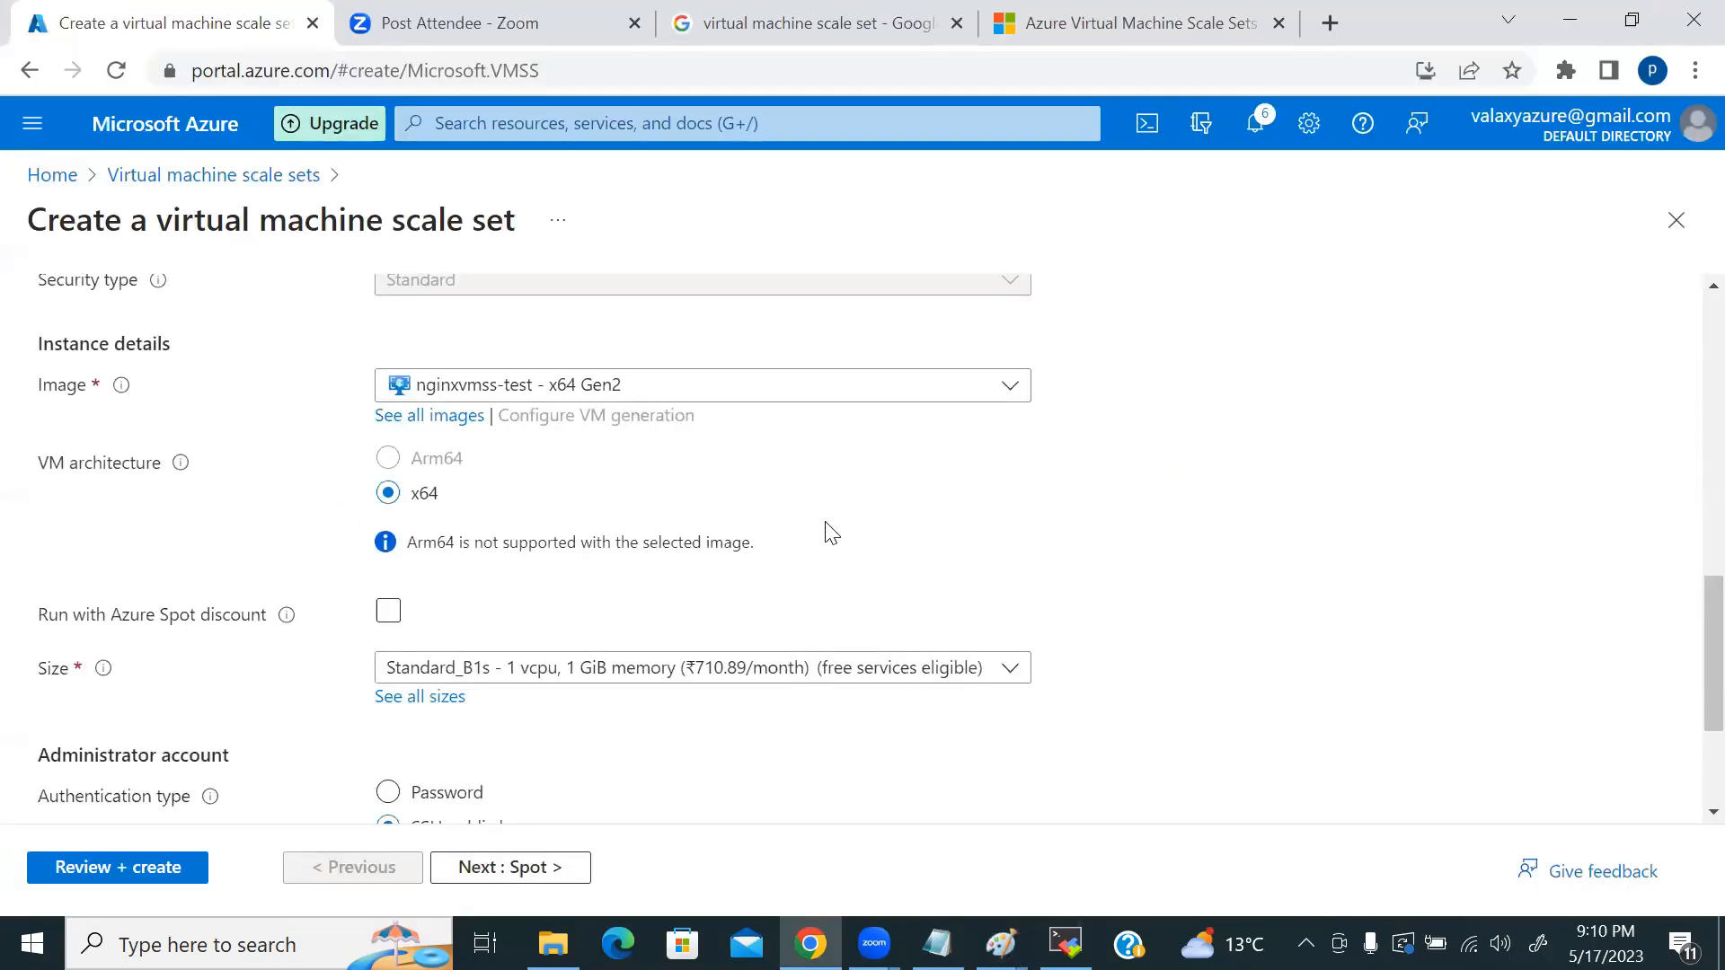
{"action": "scroll", "coordinate": [831, 532], "scroll_direction": "down", "scroll_amount": 1}
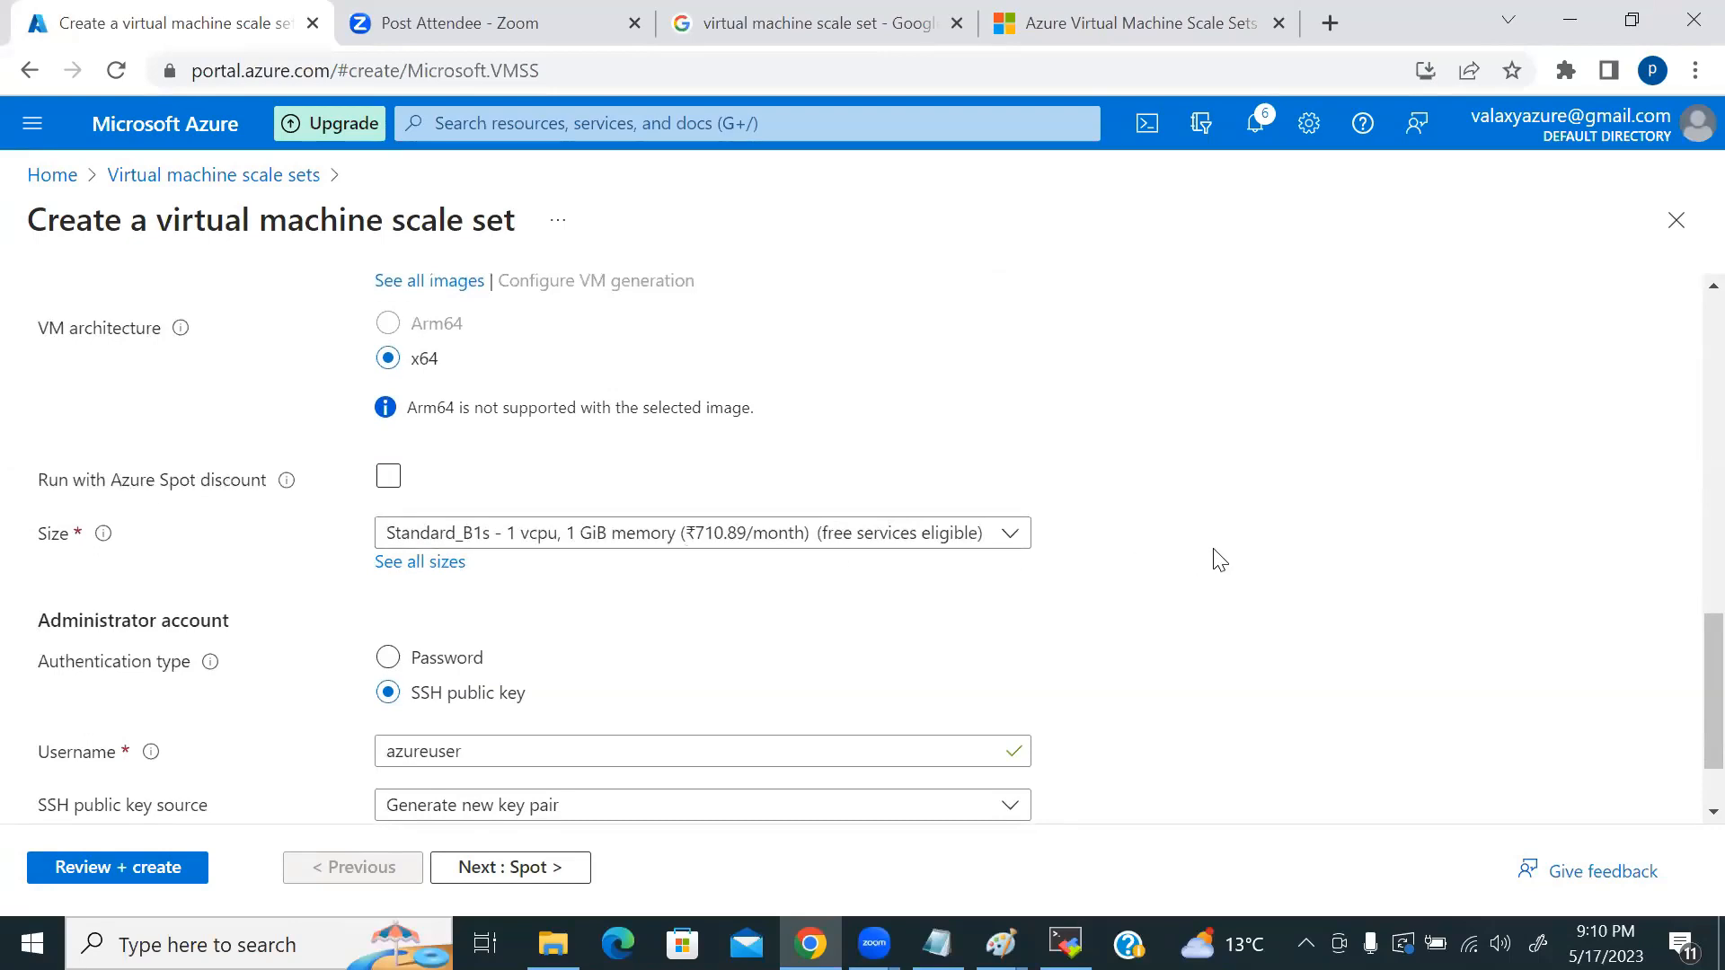
{"action": "scroll", "coordinate": [278, 462], "scroll_direction": "down", "scroll_amount": 1}
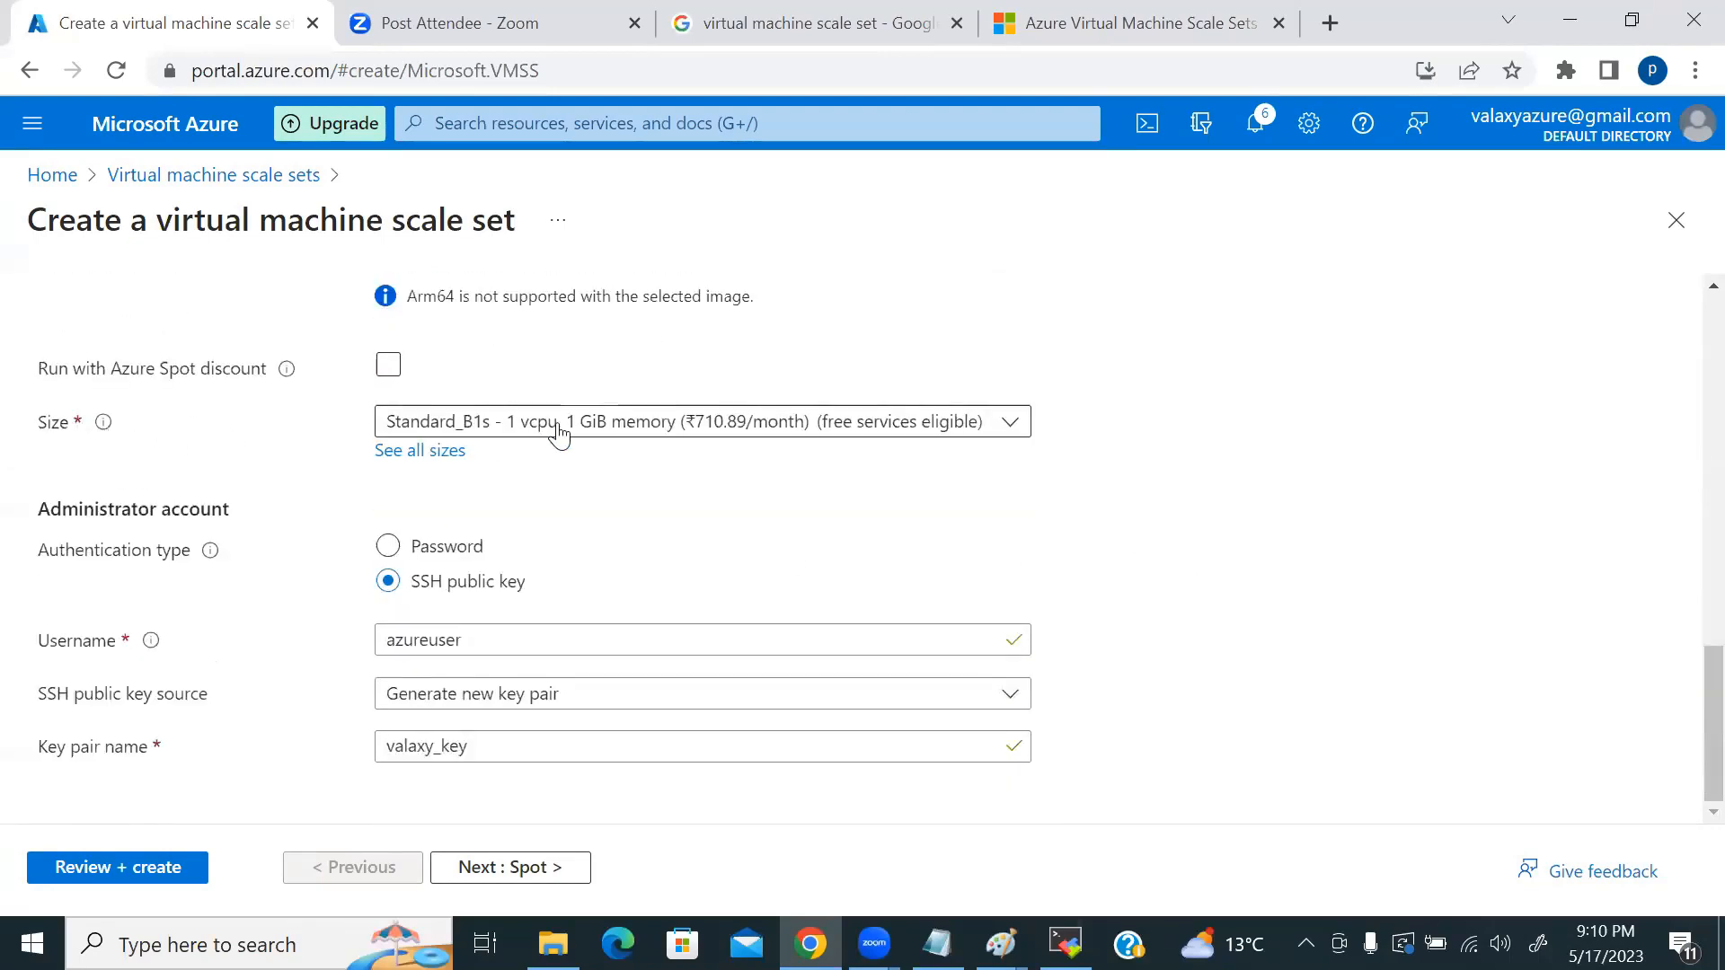
Step: Keep the Standard_B1s size and toggle orchestration mode to Uniform and back to Flexible
{"action": "left_click", "coordinate": [646, 431]}
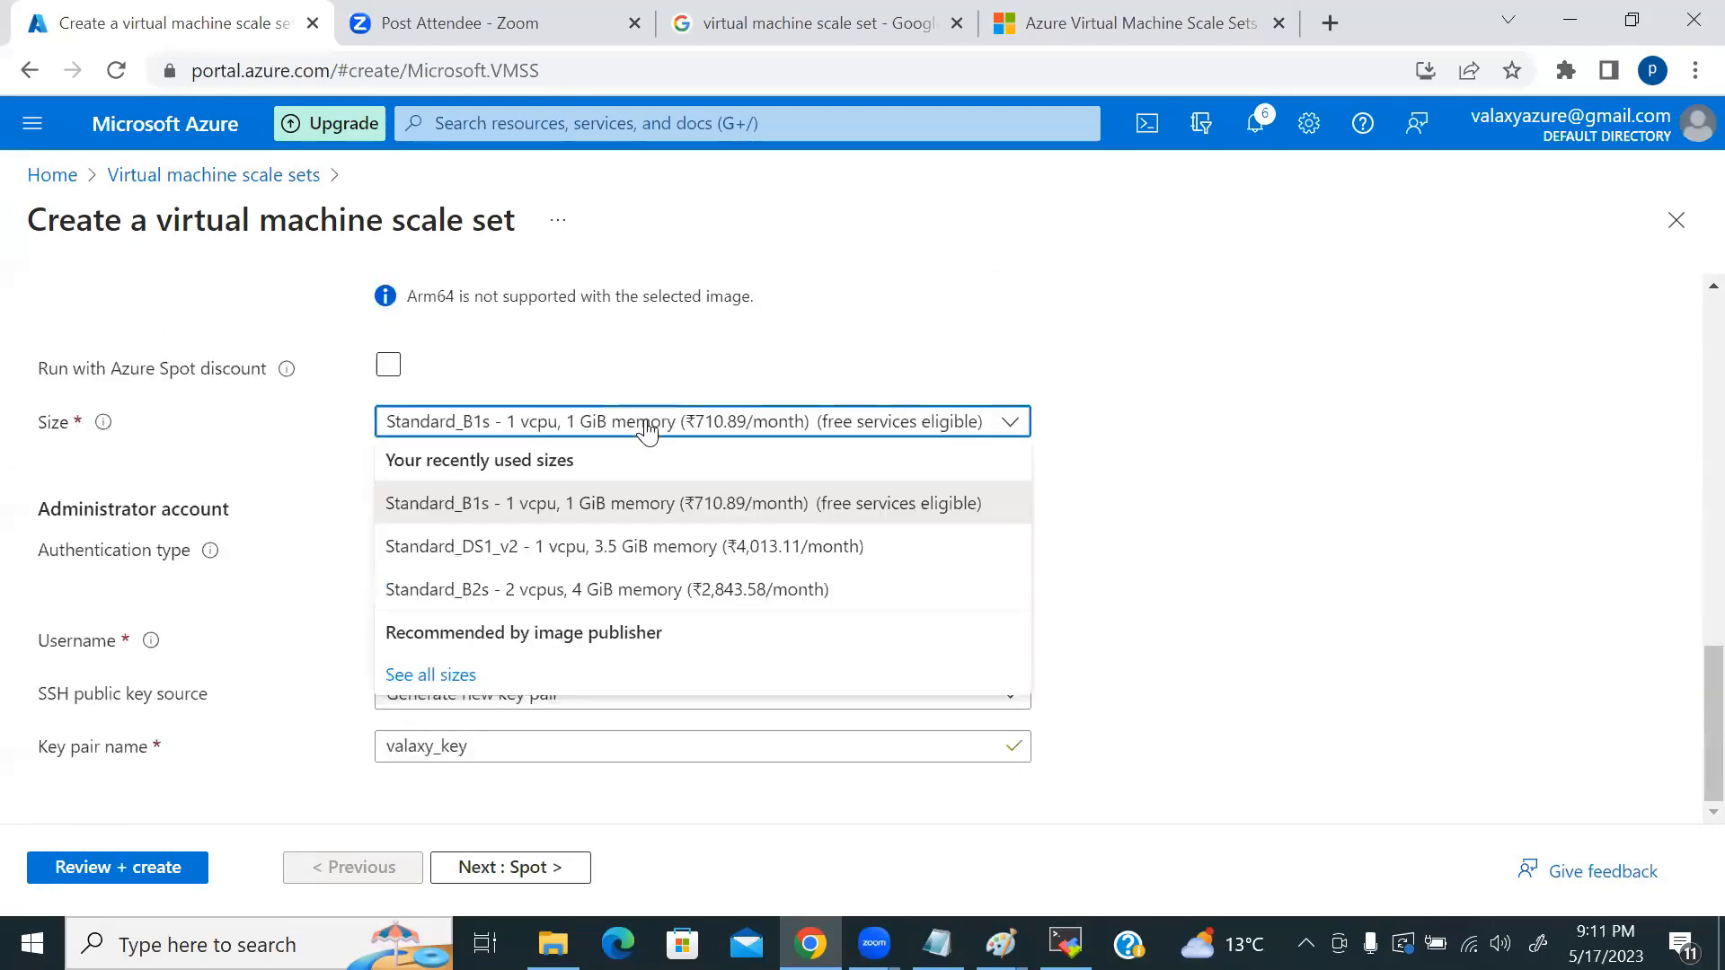
{"action": "left_click", "coordinate": [619, 503]}
{"action": "scroll", "coordinate": [658, 475], "scroll_direction": "up", "scroll_amount": 5}
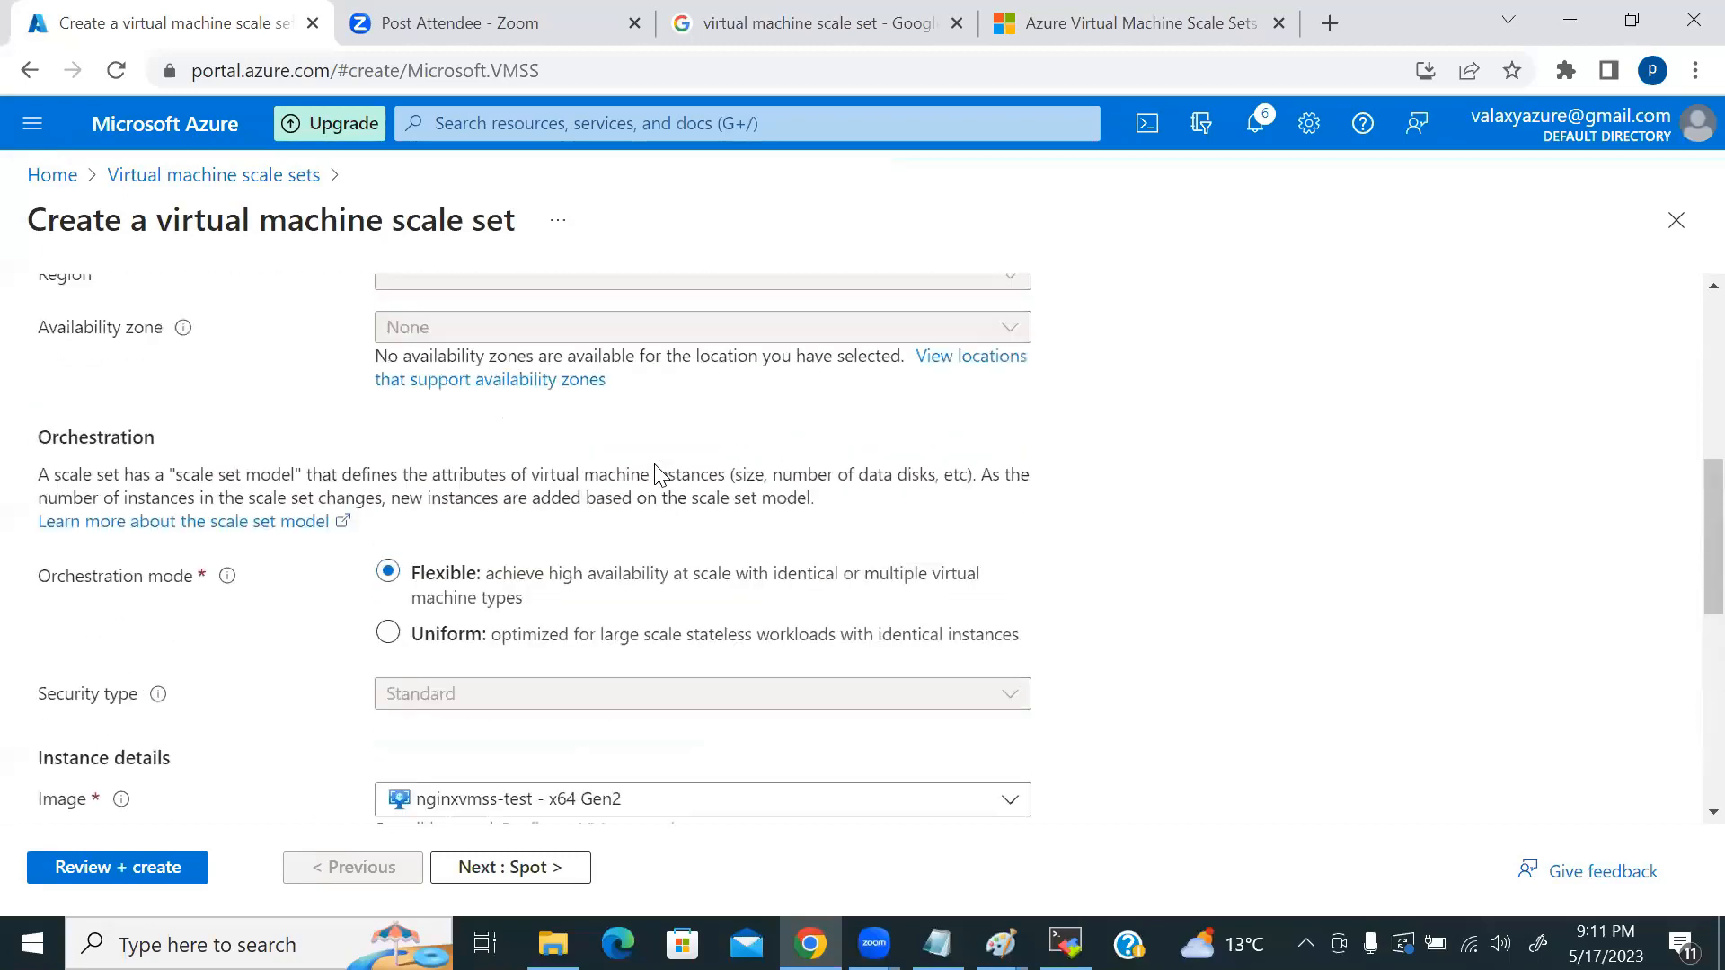
{"action": "left_click", "coordinate": [389, 513]}
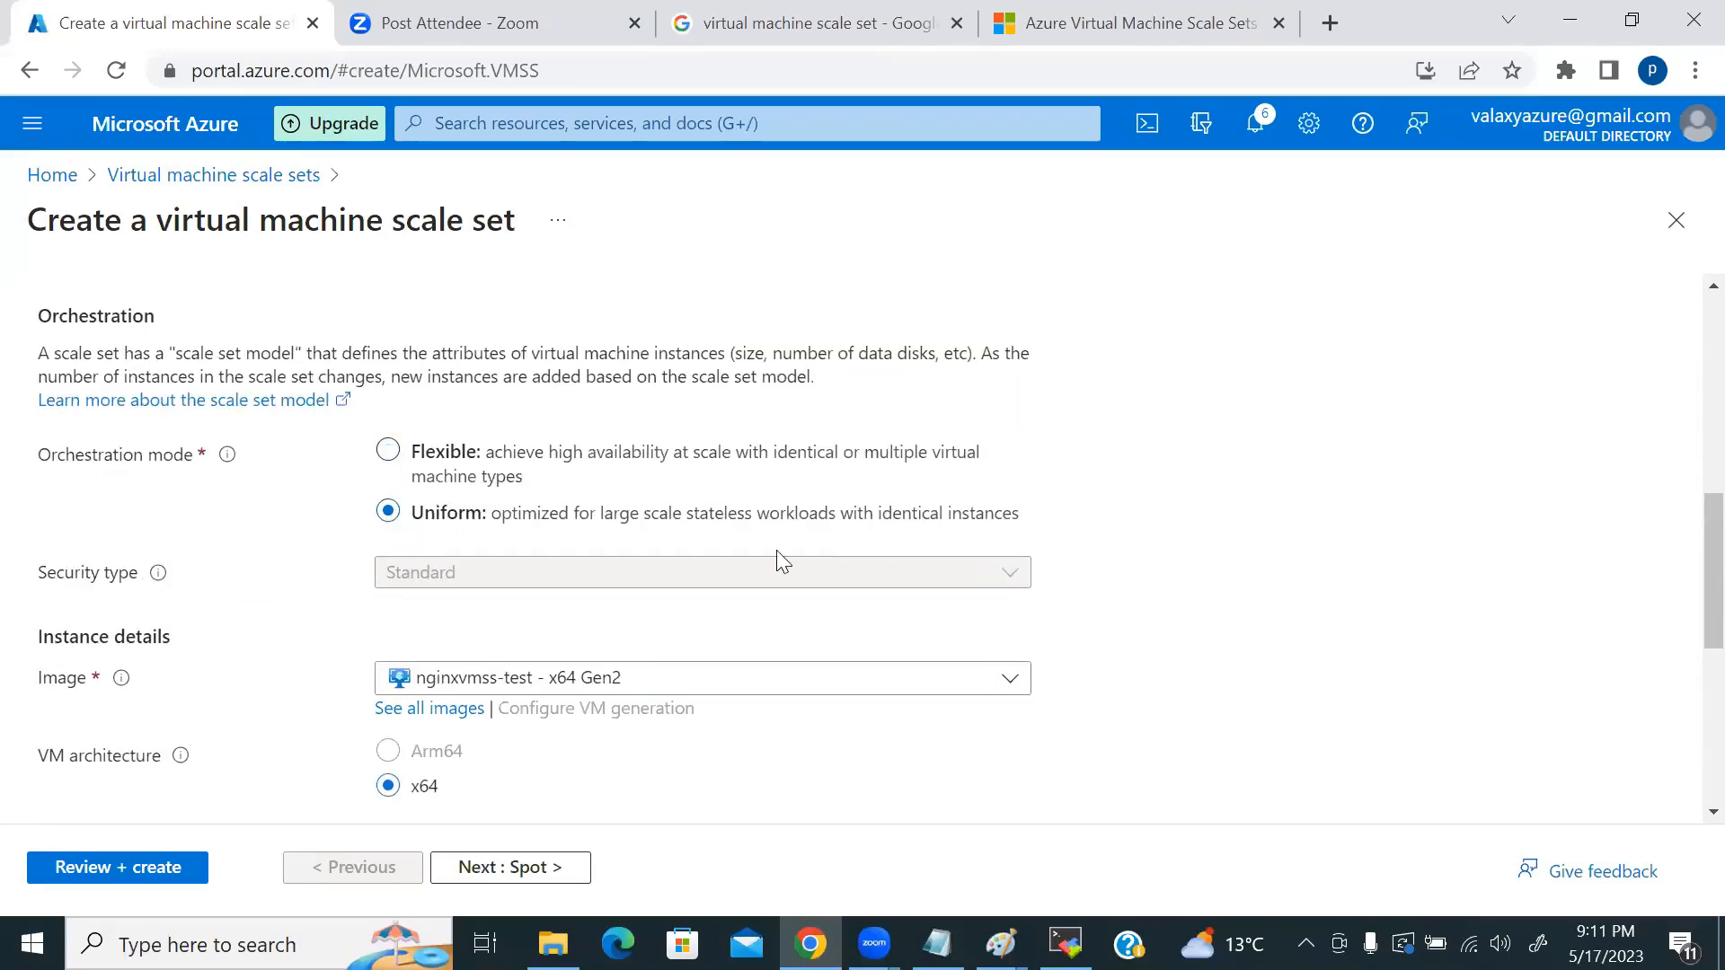
{"action": "scroll", "coordinate": [776, 550], "scroll_direction": "down", "scroll_amount": 4}
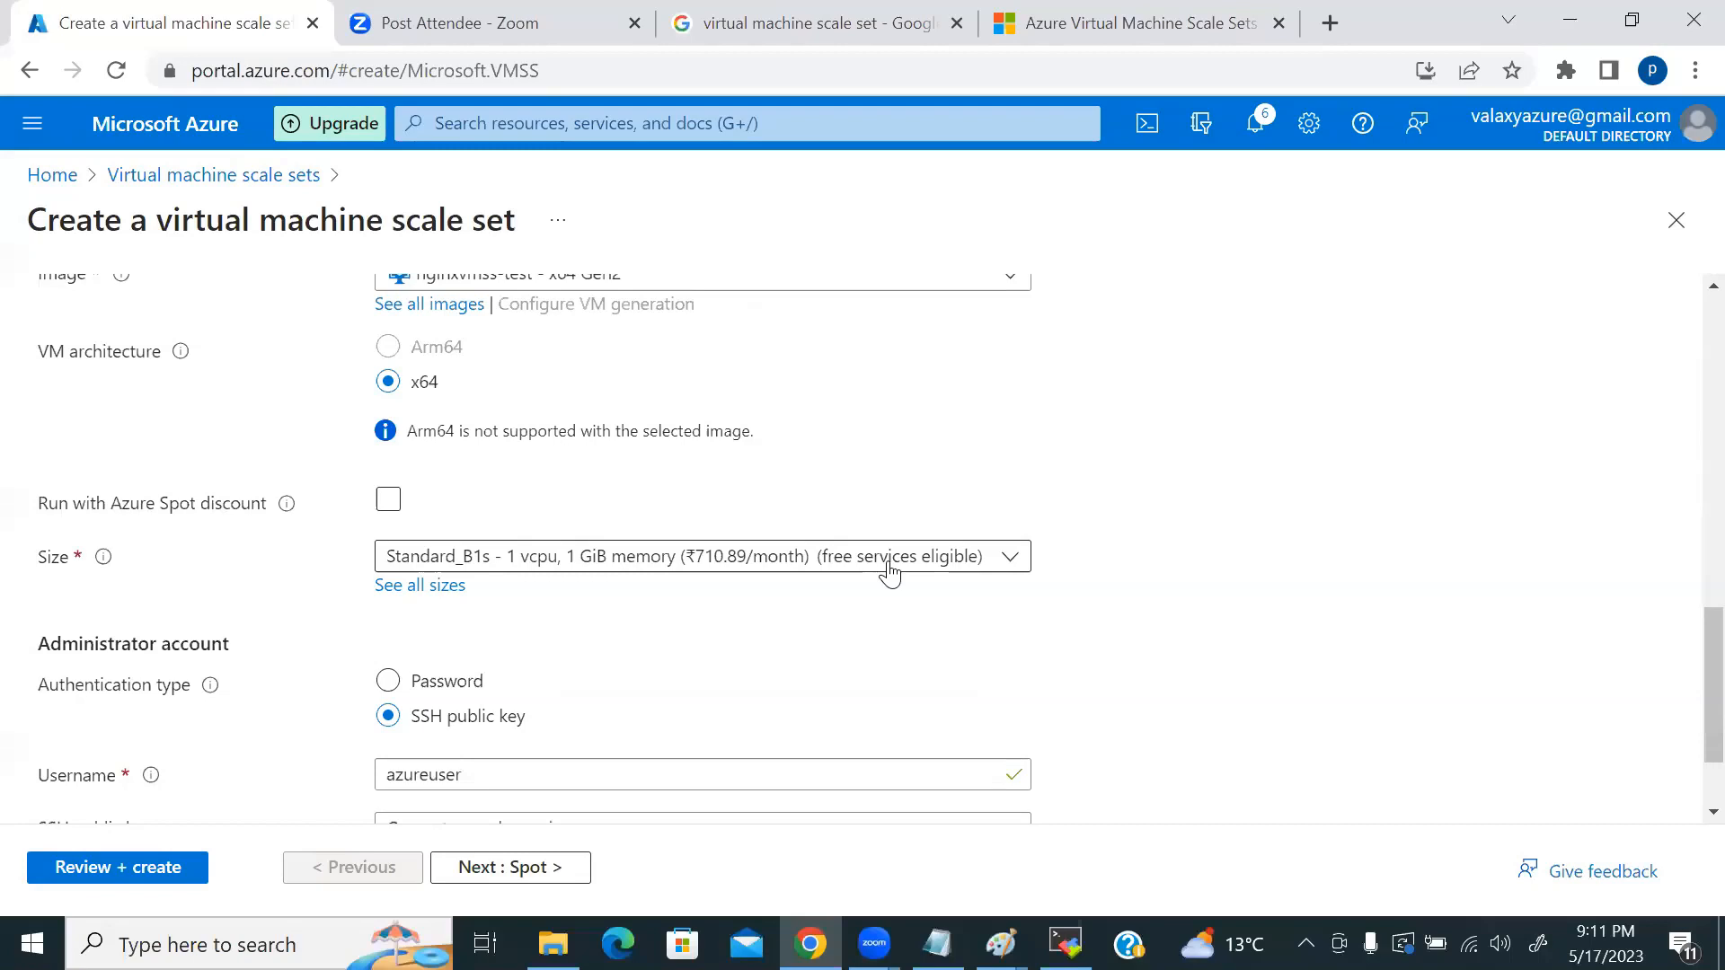
{"action": "scroll", "coordinate": [604, 573], "scroll_direction": "up", "scroll_amount": 4}
{"action": "left_click", "coordinate": [387, 449]}
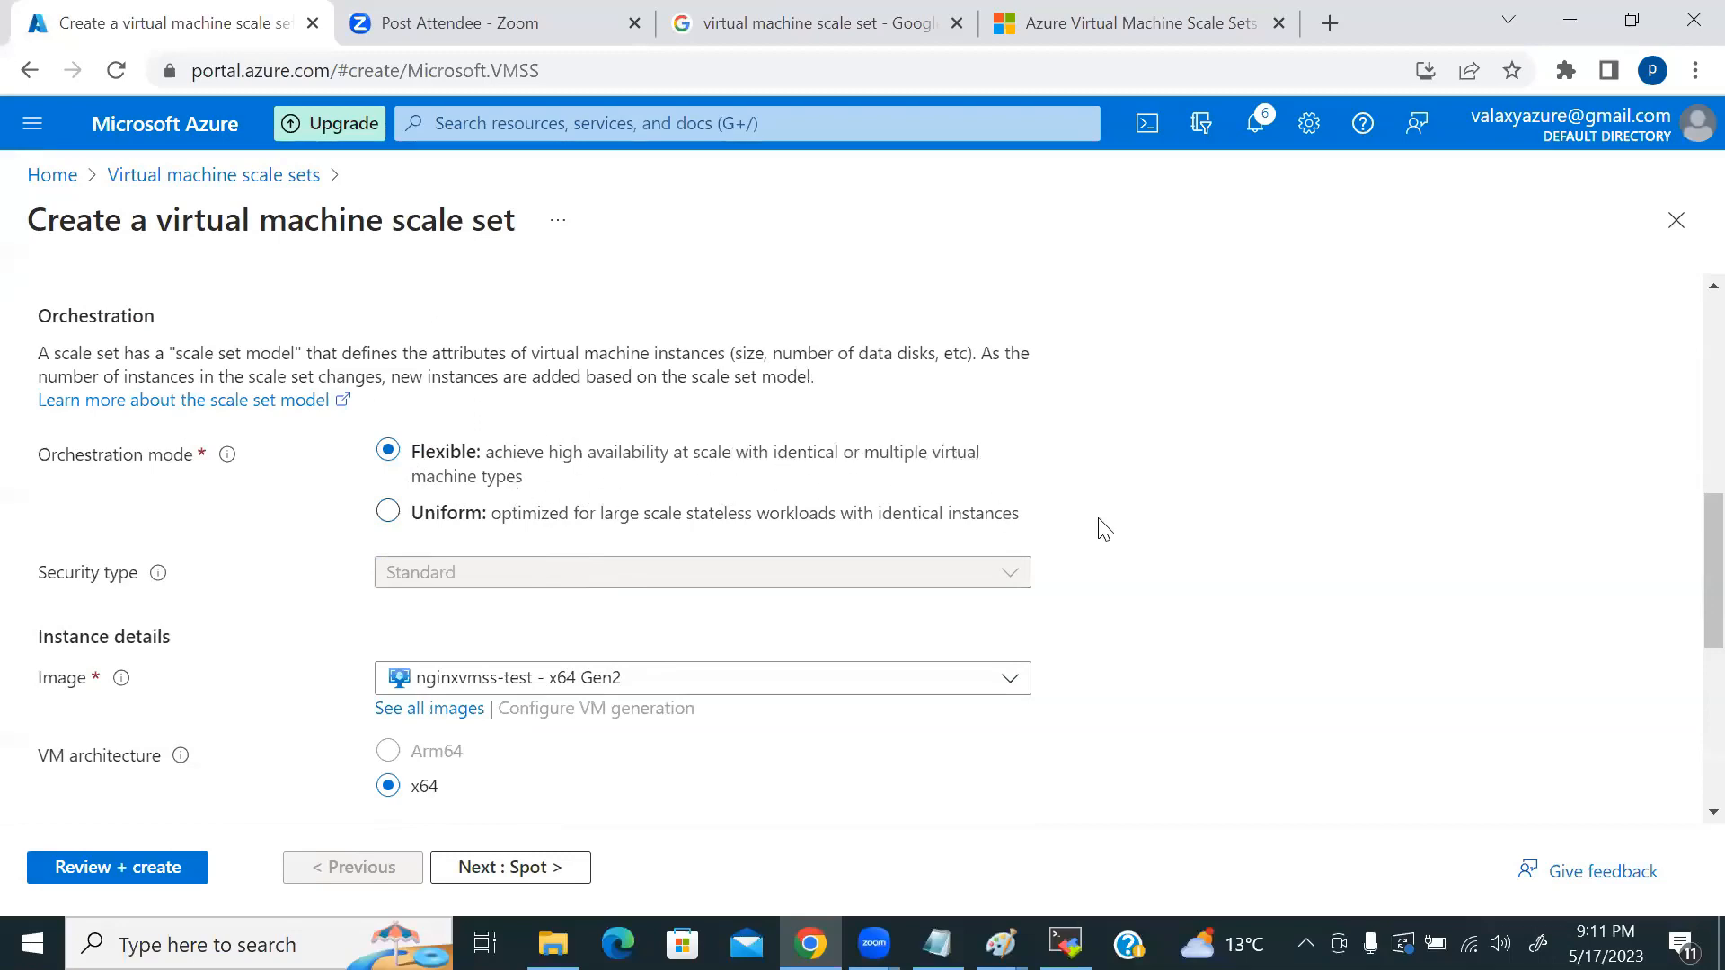
{"action": "scroll", "coordinate": [766, 569], "scroll_direction": "down", "scroll_amount": 4}
{"action": "scroll", "coordinate": [476, 501], "scroll_direction": "down", "scroll_amount": 1}
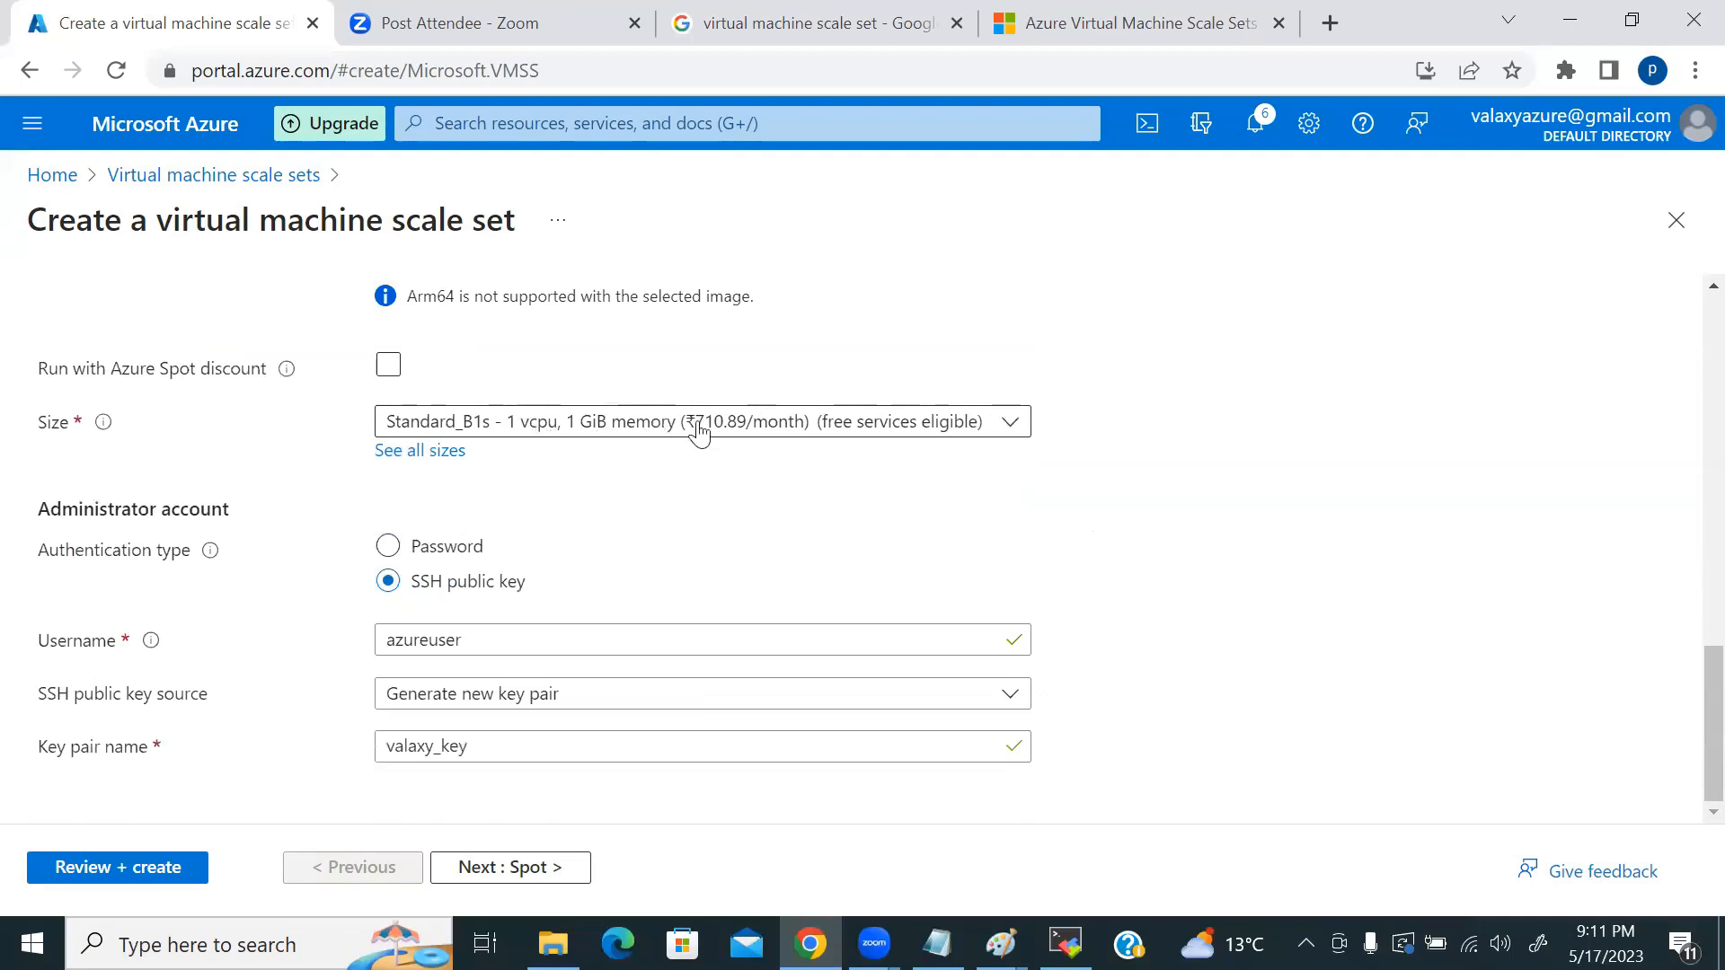
Step: Switch to password authentication, enter the admin username, and type the password twice
{"action": "left_click", "coordinate": [387, 546]}
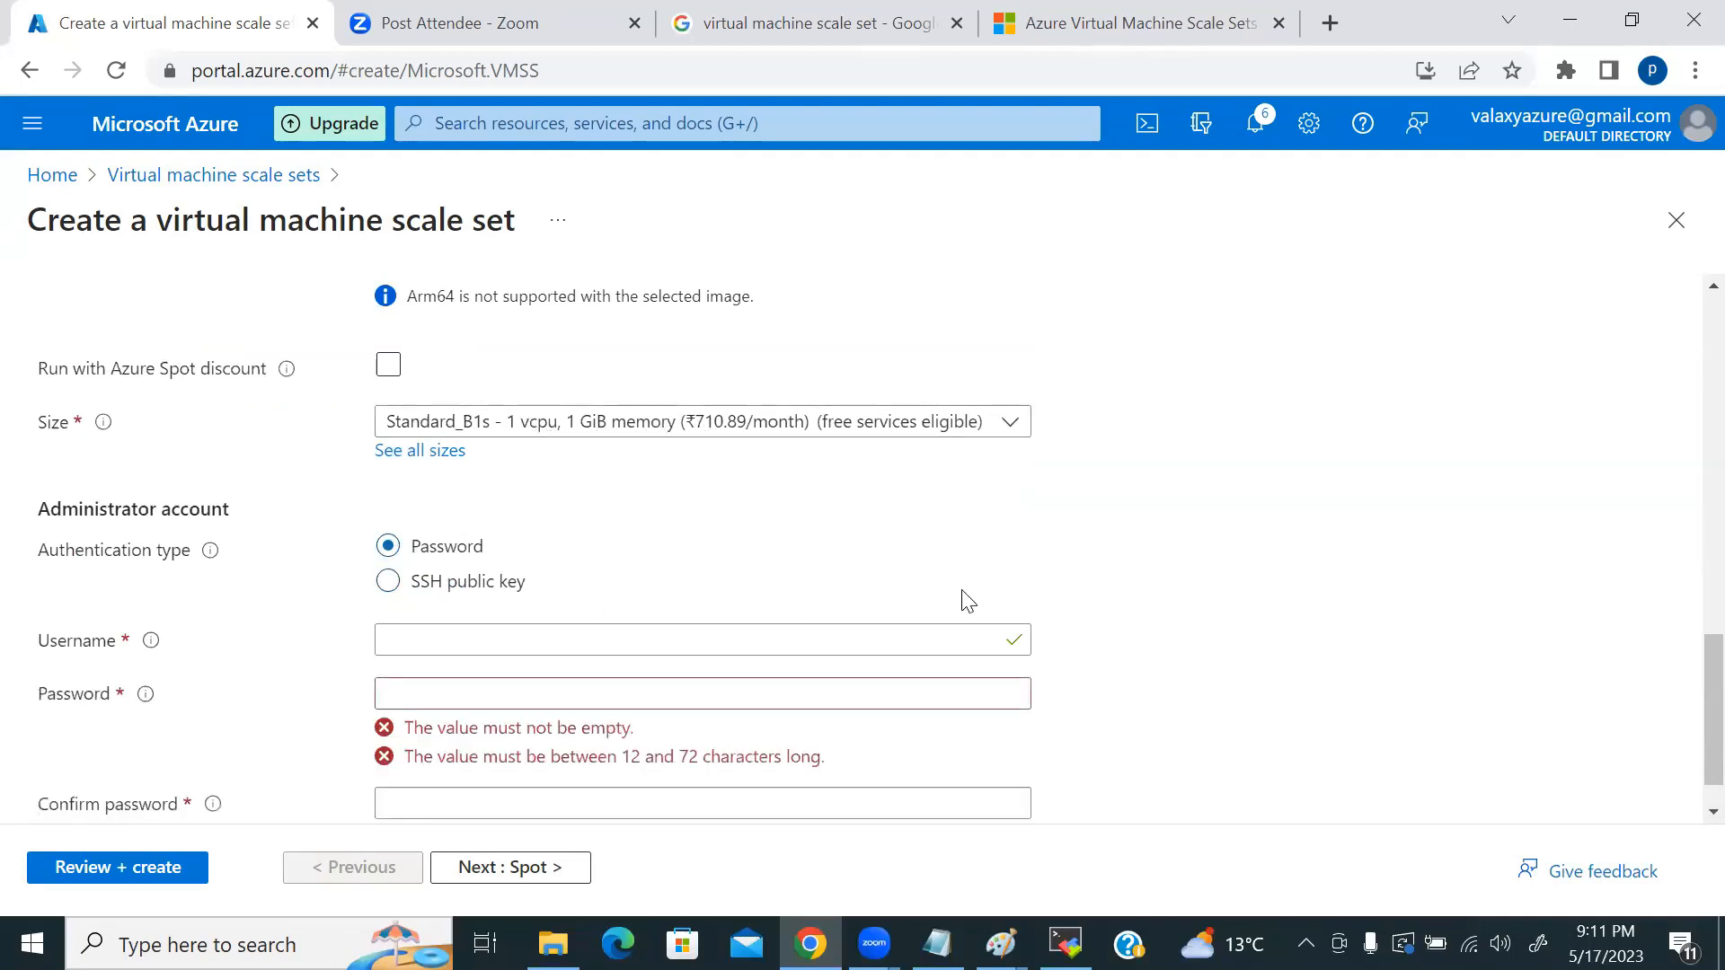
{"action": "scroll", "coordinate": [764, 598], "scroll_direction": "down", "scroll_amount": 1}
{"action": "left_click", "coordinate": [555, 593]}
{"action": "type", "text": "clo"}
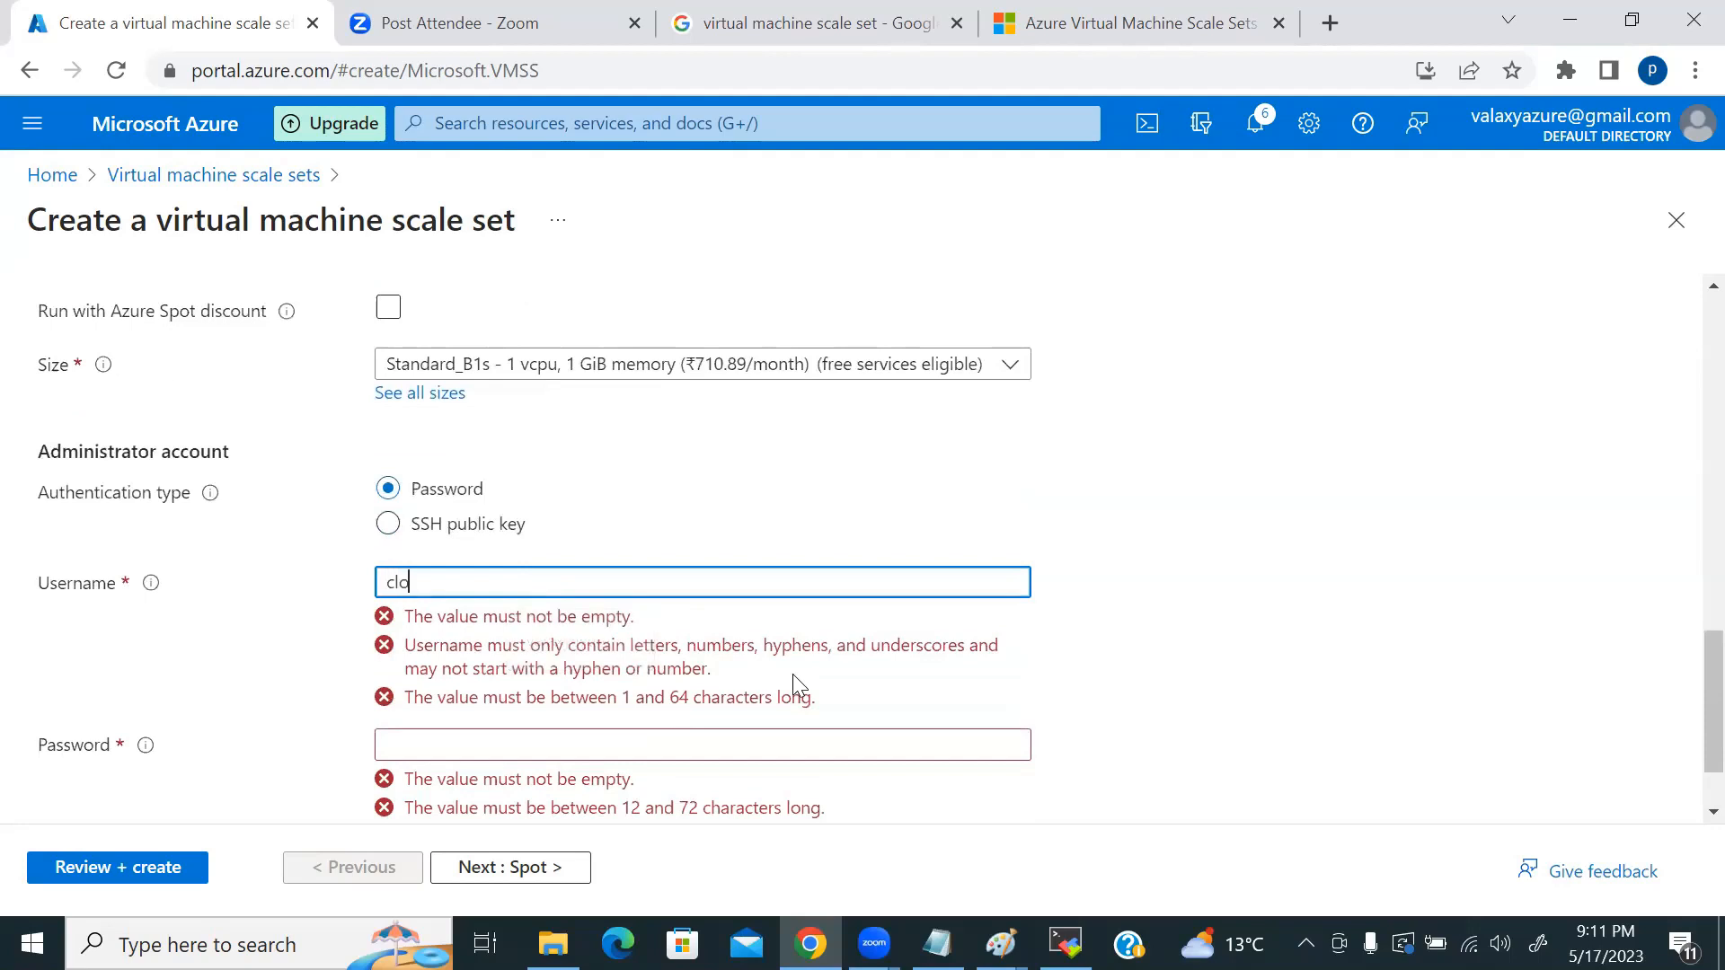
{"action": "type", "text": "udfreak"}
{"action": "key", "text": "Tab"}
{"action": "type", "text": "*****"}
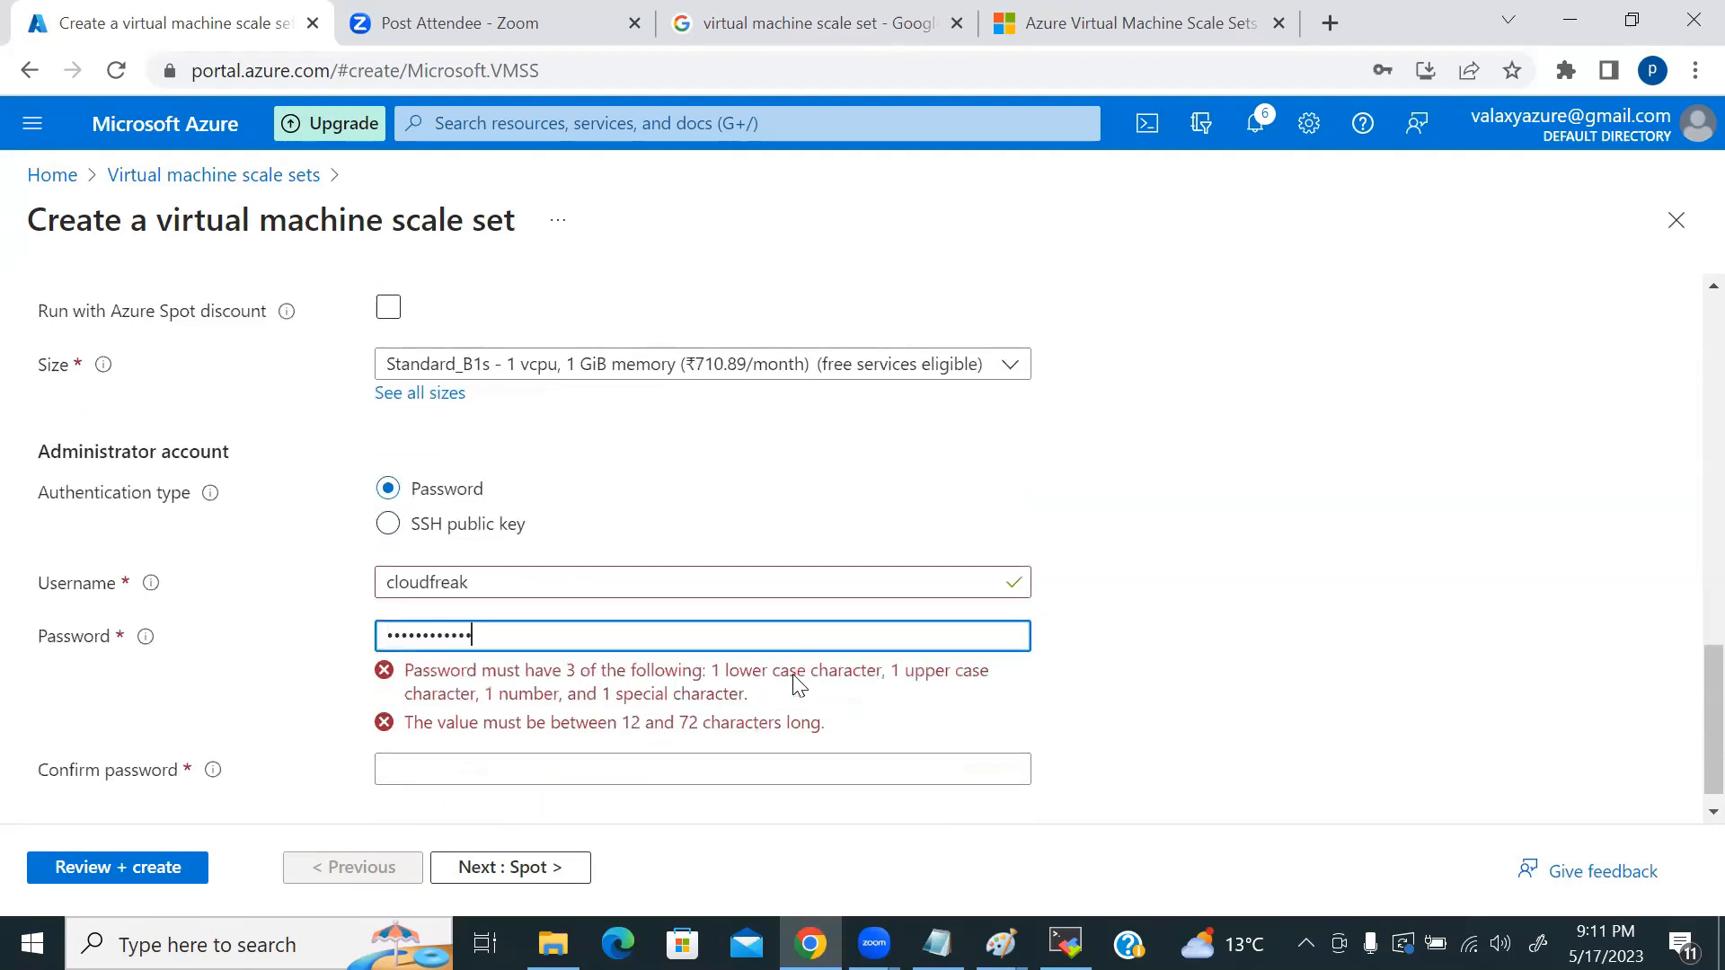
{"action": "left_click", "coordinate": [481, 751]}
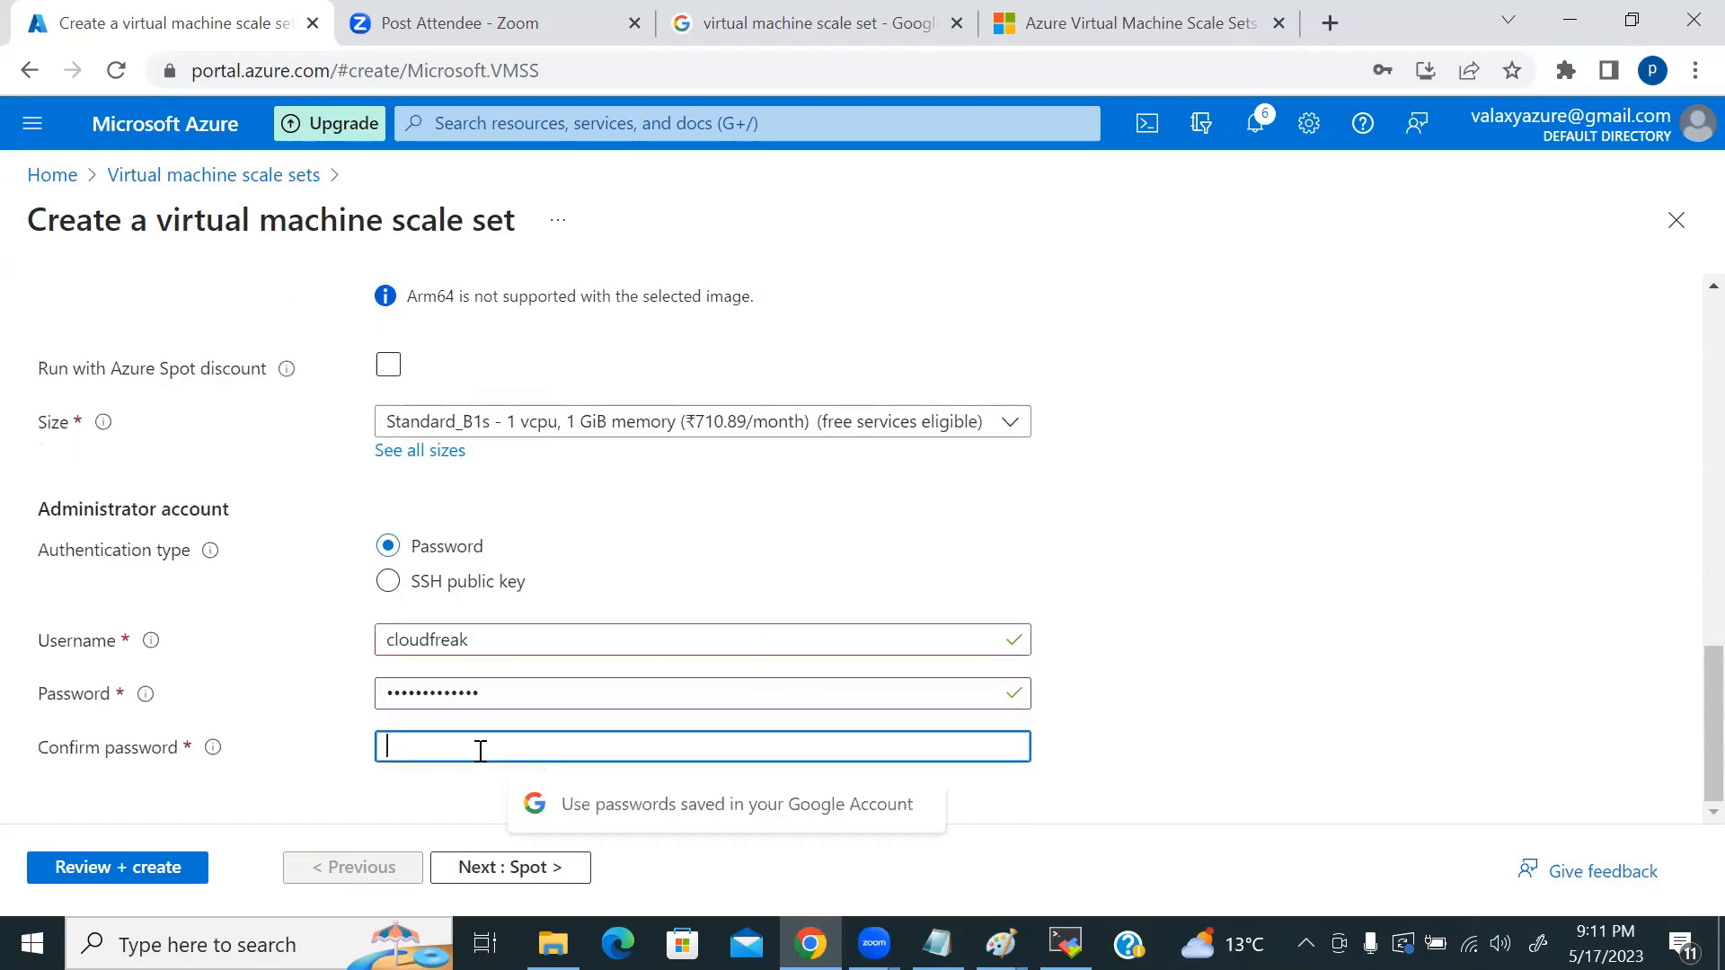
{"action": "type", "text": "****"}
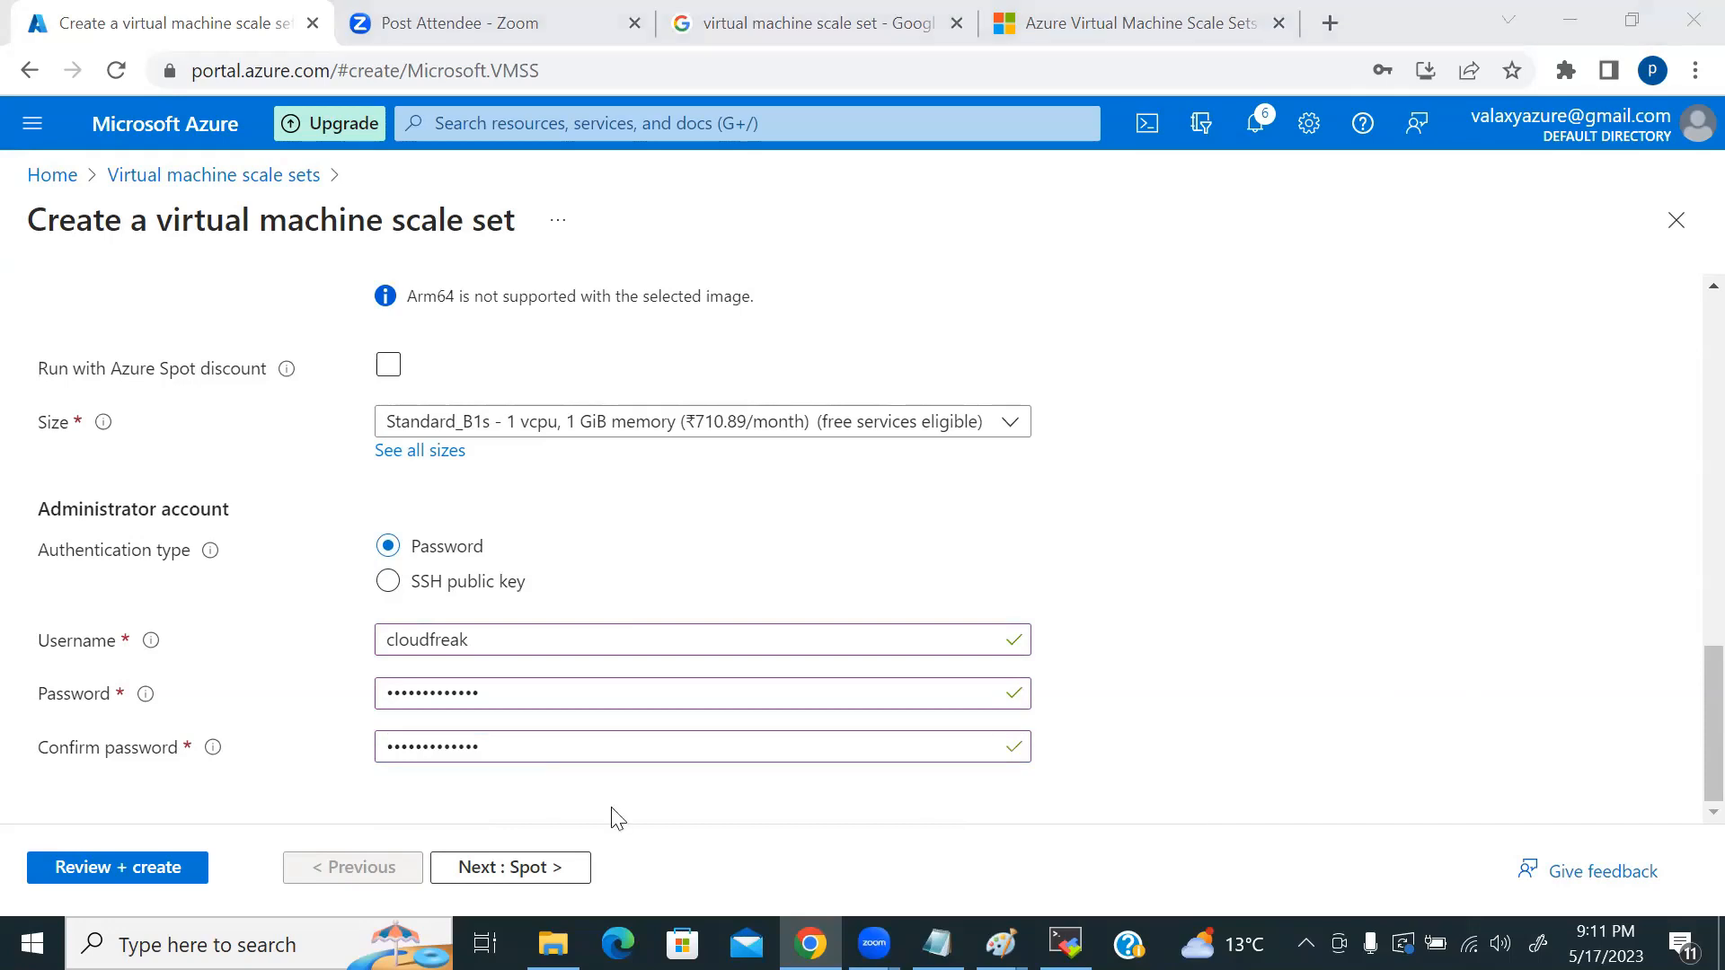
Step: Move to the Spot tab and scroll through its unavailable eviction and Spot VM options
{"action": "left_click", "coordinate": [546, 870]}
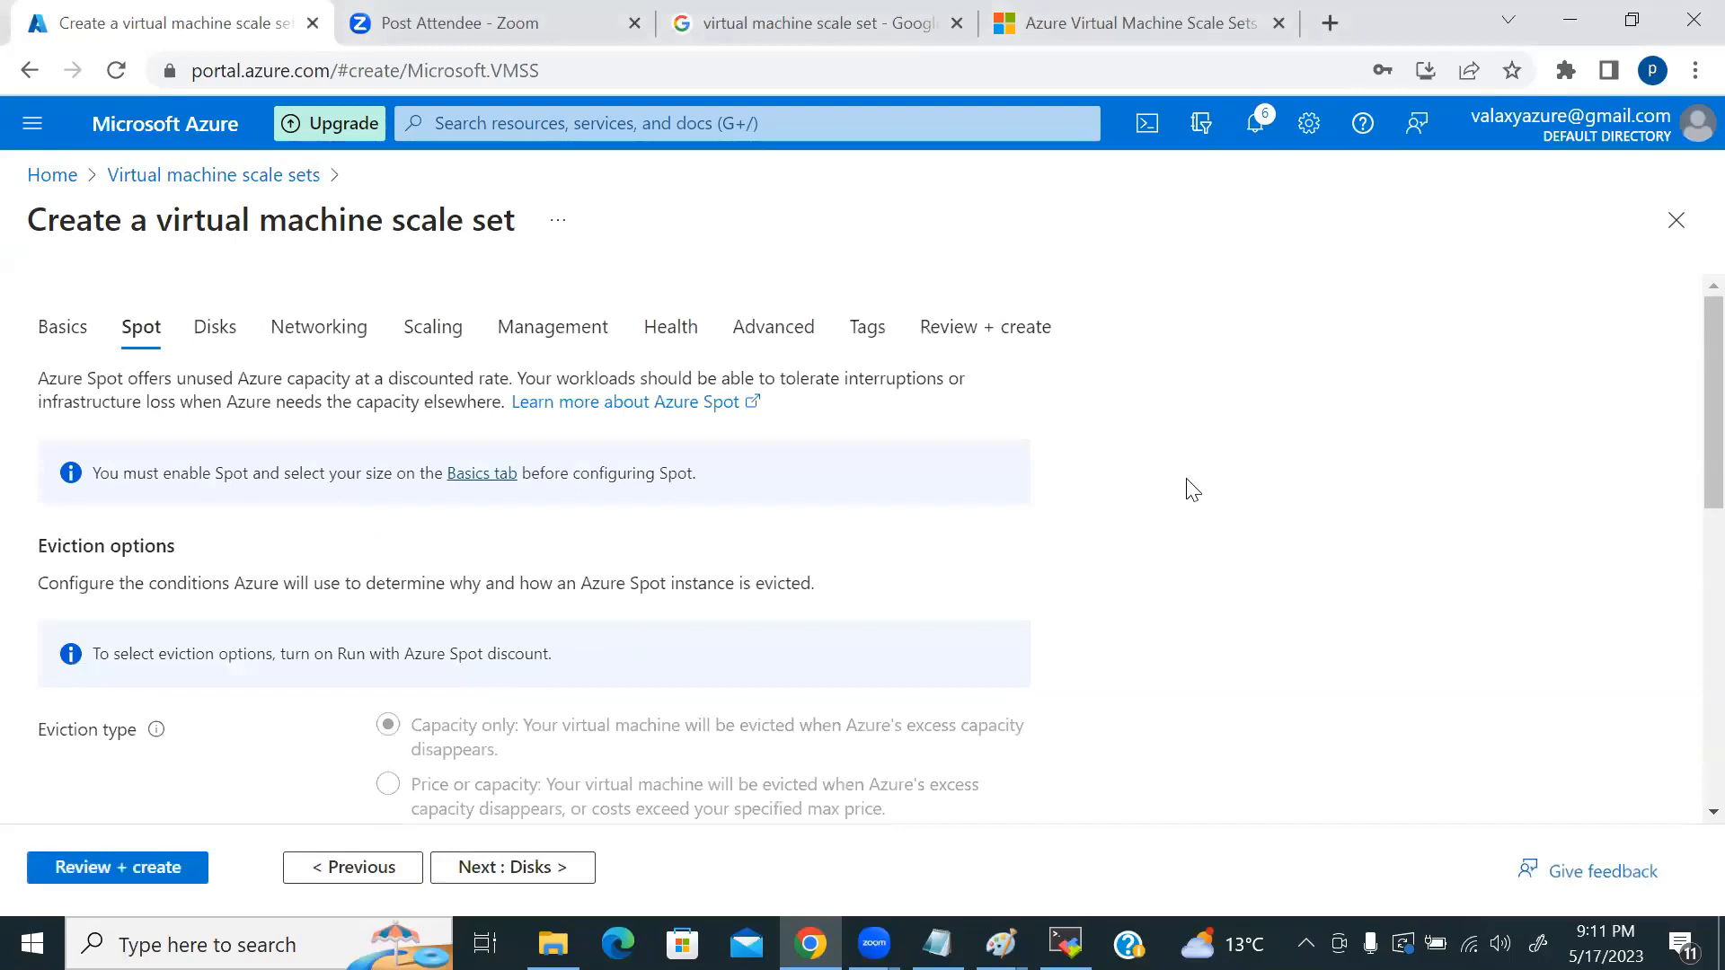
{"action": "scroll", "coordinate": [1123, 517], "scroll_direction": "down", "scroll_amount": 5}
{"action": "scroll", "coordinate": [1127, 518], "scroll_direction": "down", "scroll_amount": 4}
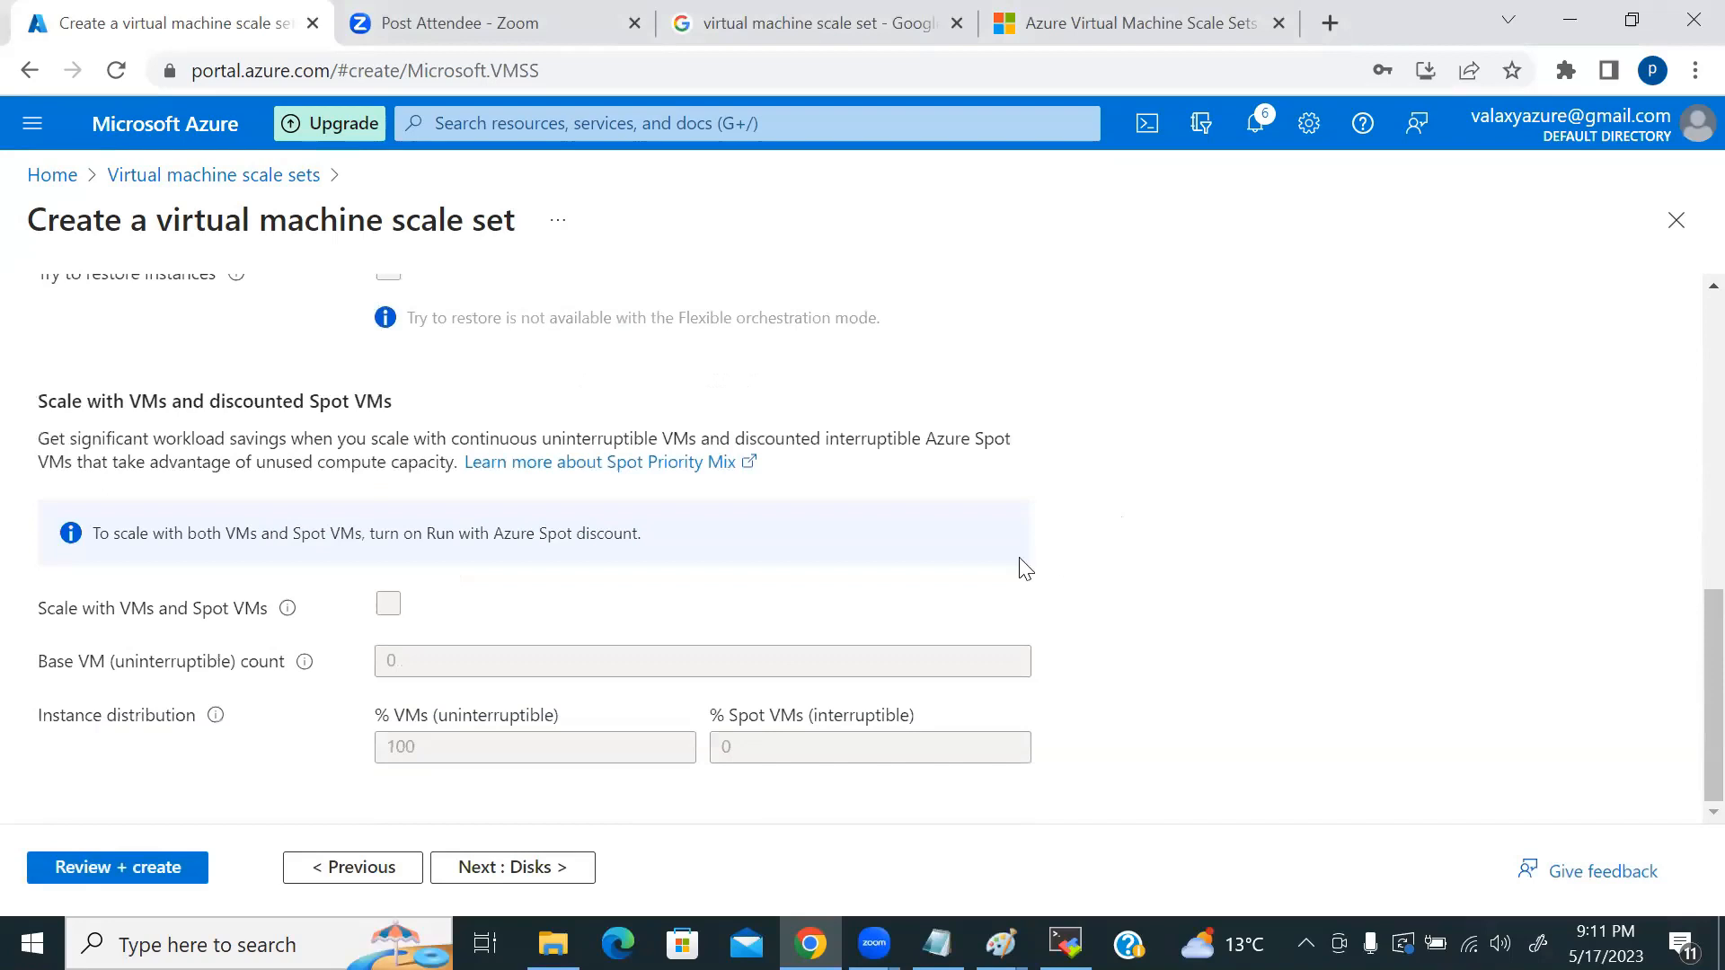
{"action": "scroll", "coordinate": [1026, 570], "scroll_direction": "up", "scroll_amount": 9}
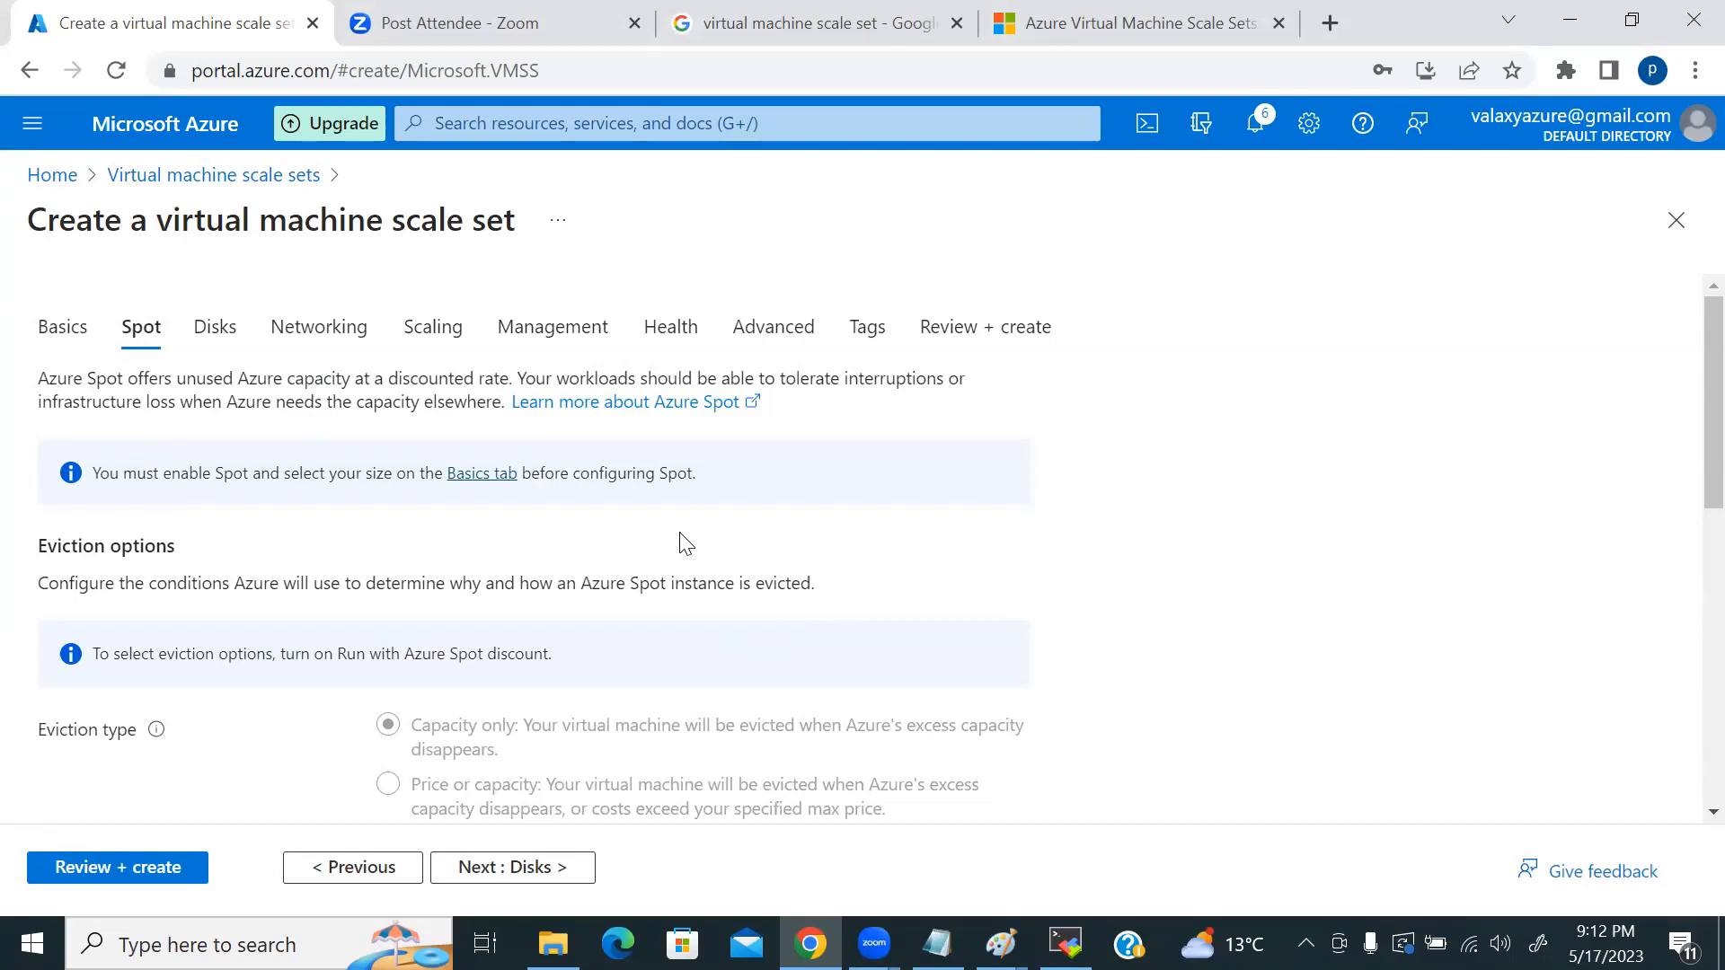
{"action": "scroll", "coordinate": [685, 543], "scroll_direction": "down", "scroll_amount": 3}
{"action": "scroll", "coordinate": [481, 582], "scroll_direction": "down", "scroll_amount": 5}
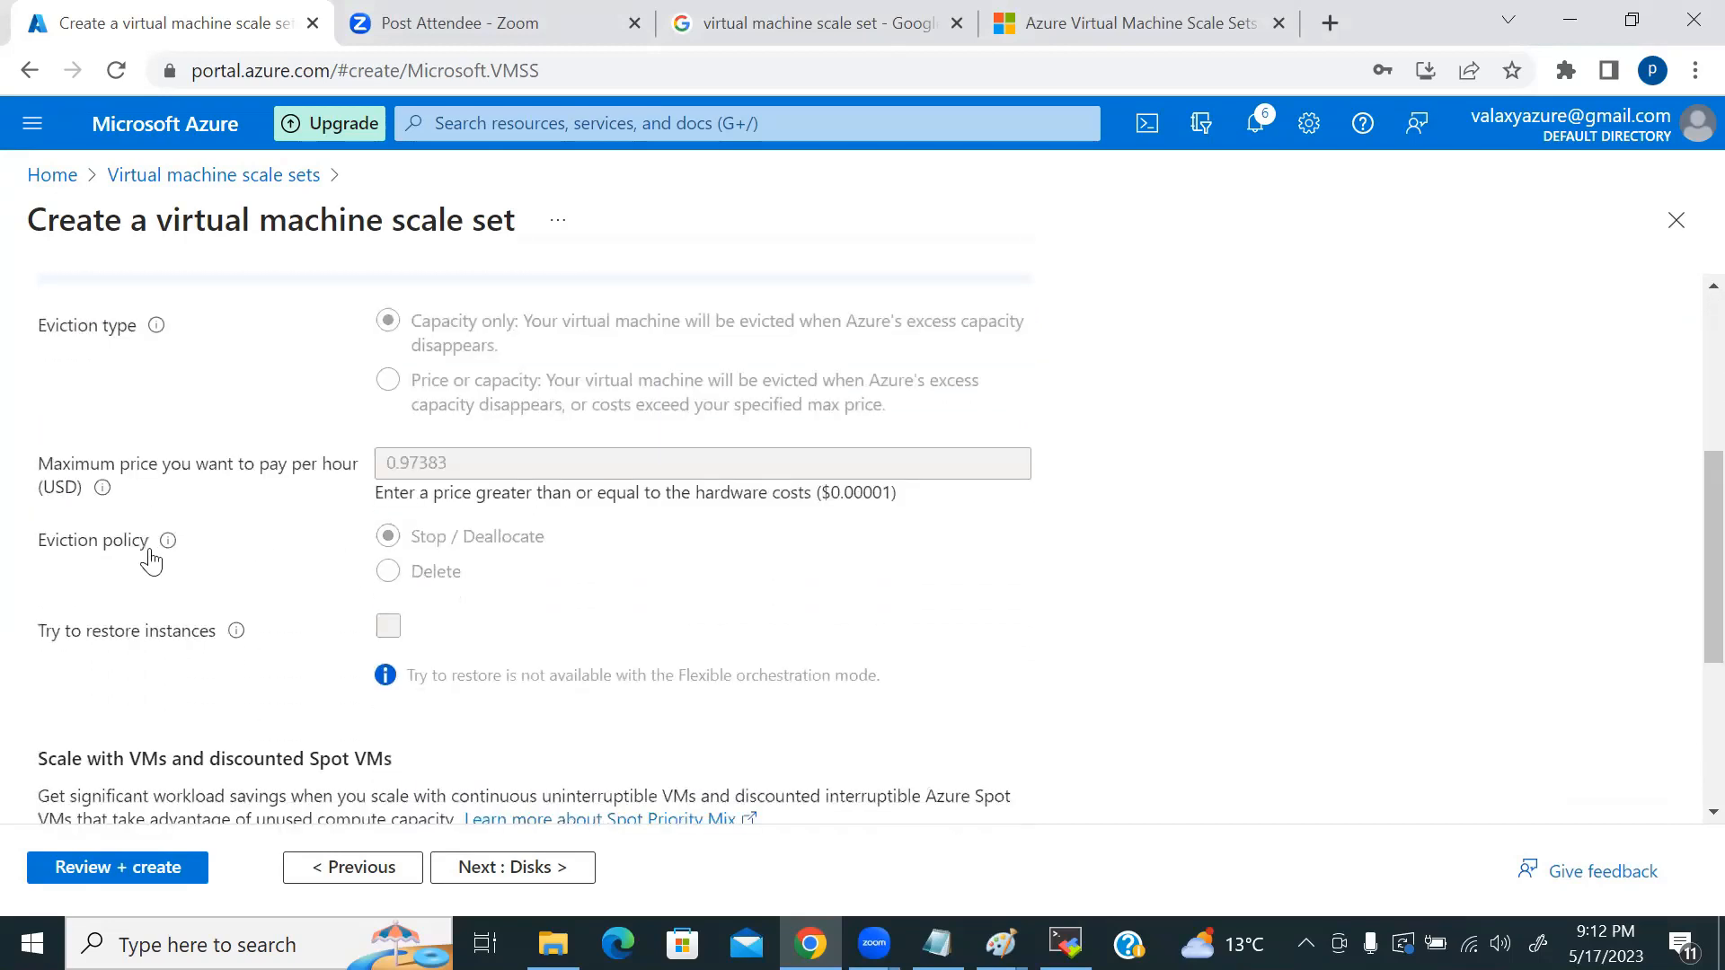
{"action": "scroll", "coordinate": [242, 572], "scroll_direction": "down", "scroll_amount": 1}
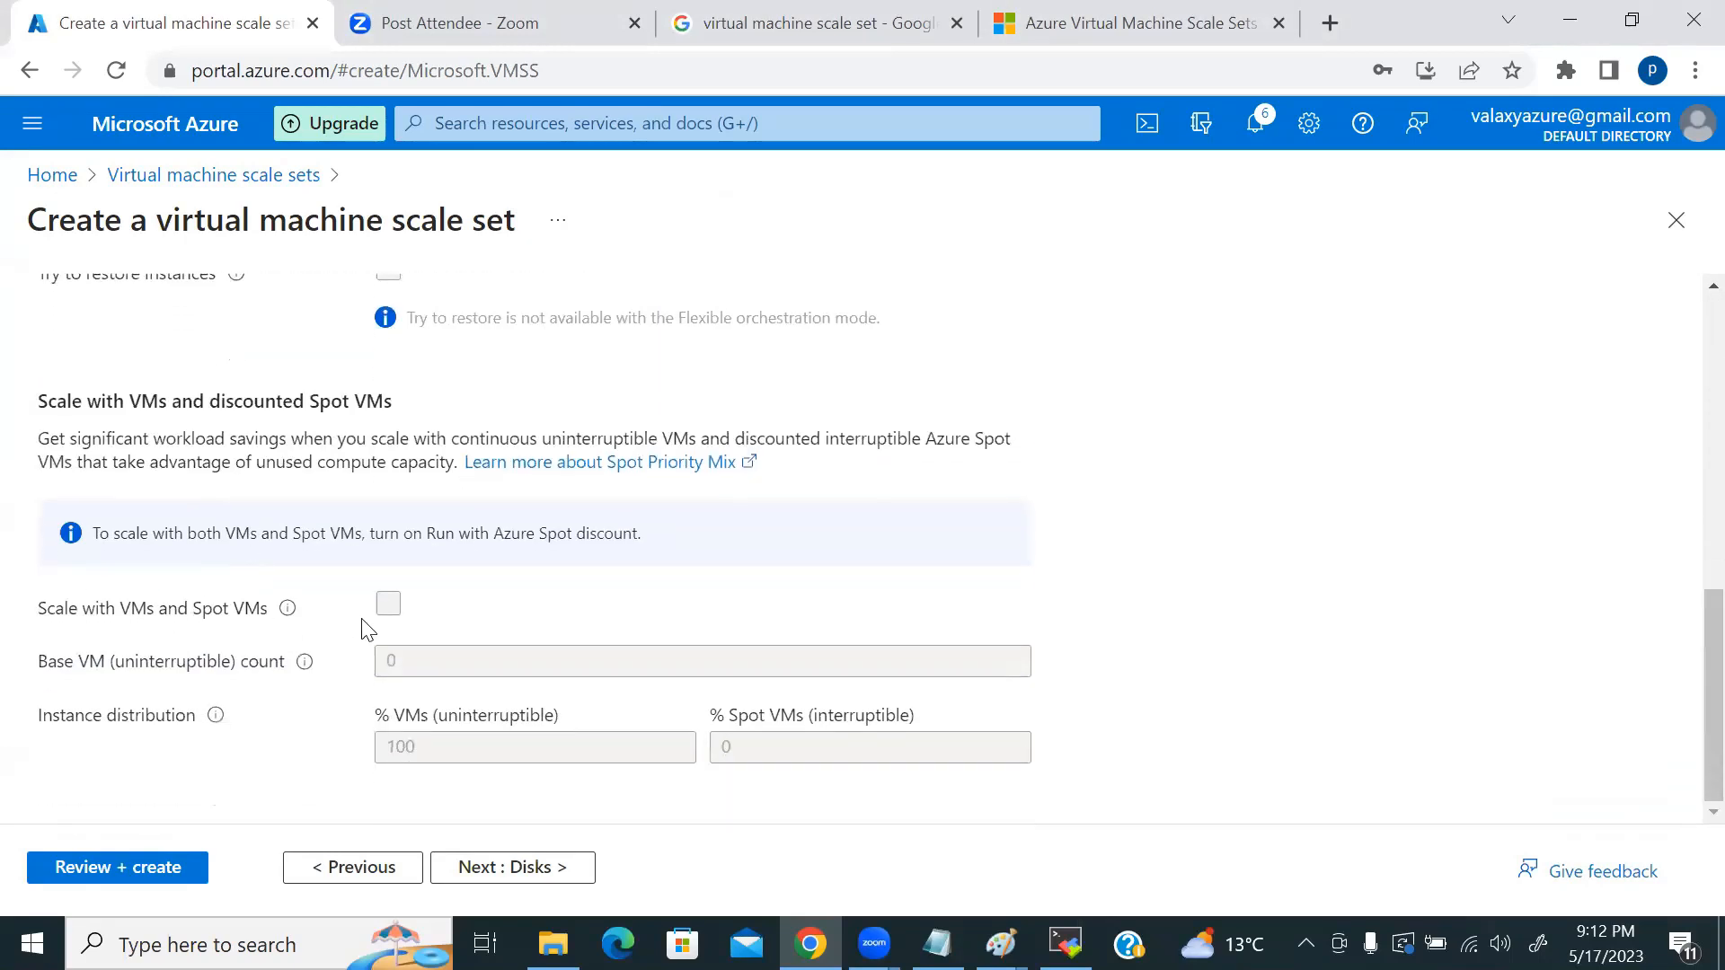
{"action": "scroll", "coordinate": [377, 609], "scroll_direction": "up", "scroll_amount": 10}
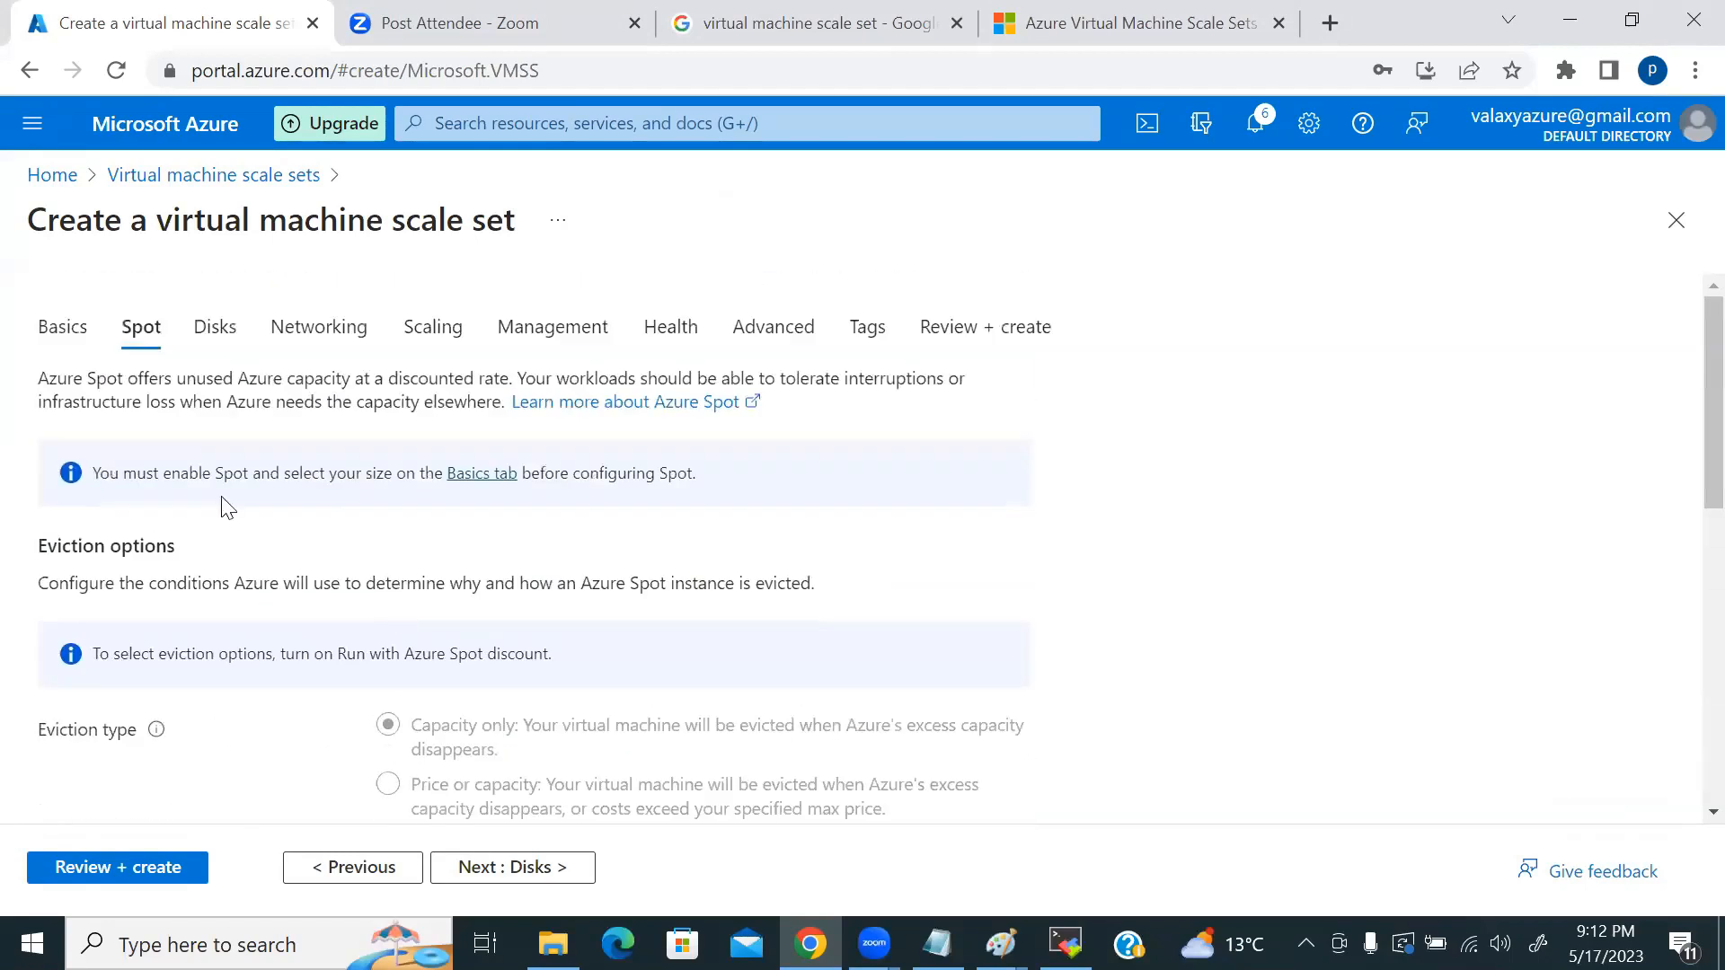
Step: Open the Disks tab and briefly bring up the vmss diagram in Paint
{"action": "left_click", "coordinate": [214, 334]}
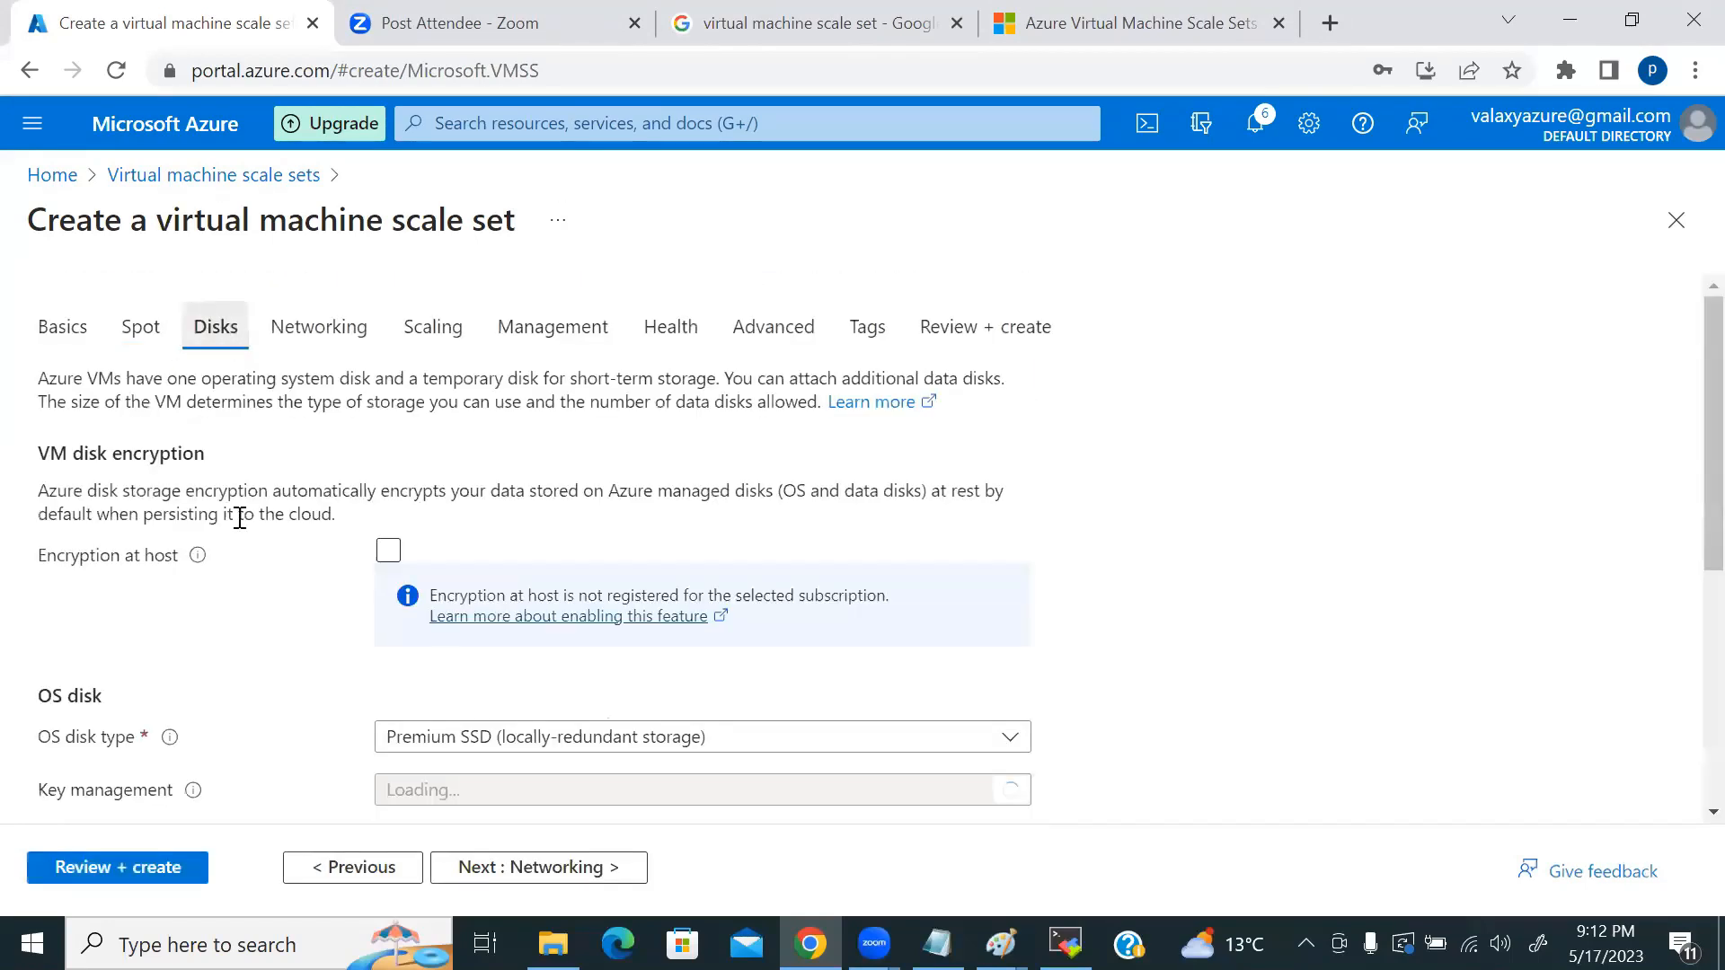
{"action": "scroll", "coordinate": [1089, 511], "scroll_direction": "down", "scroll_amount": 5}
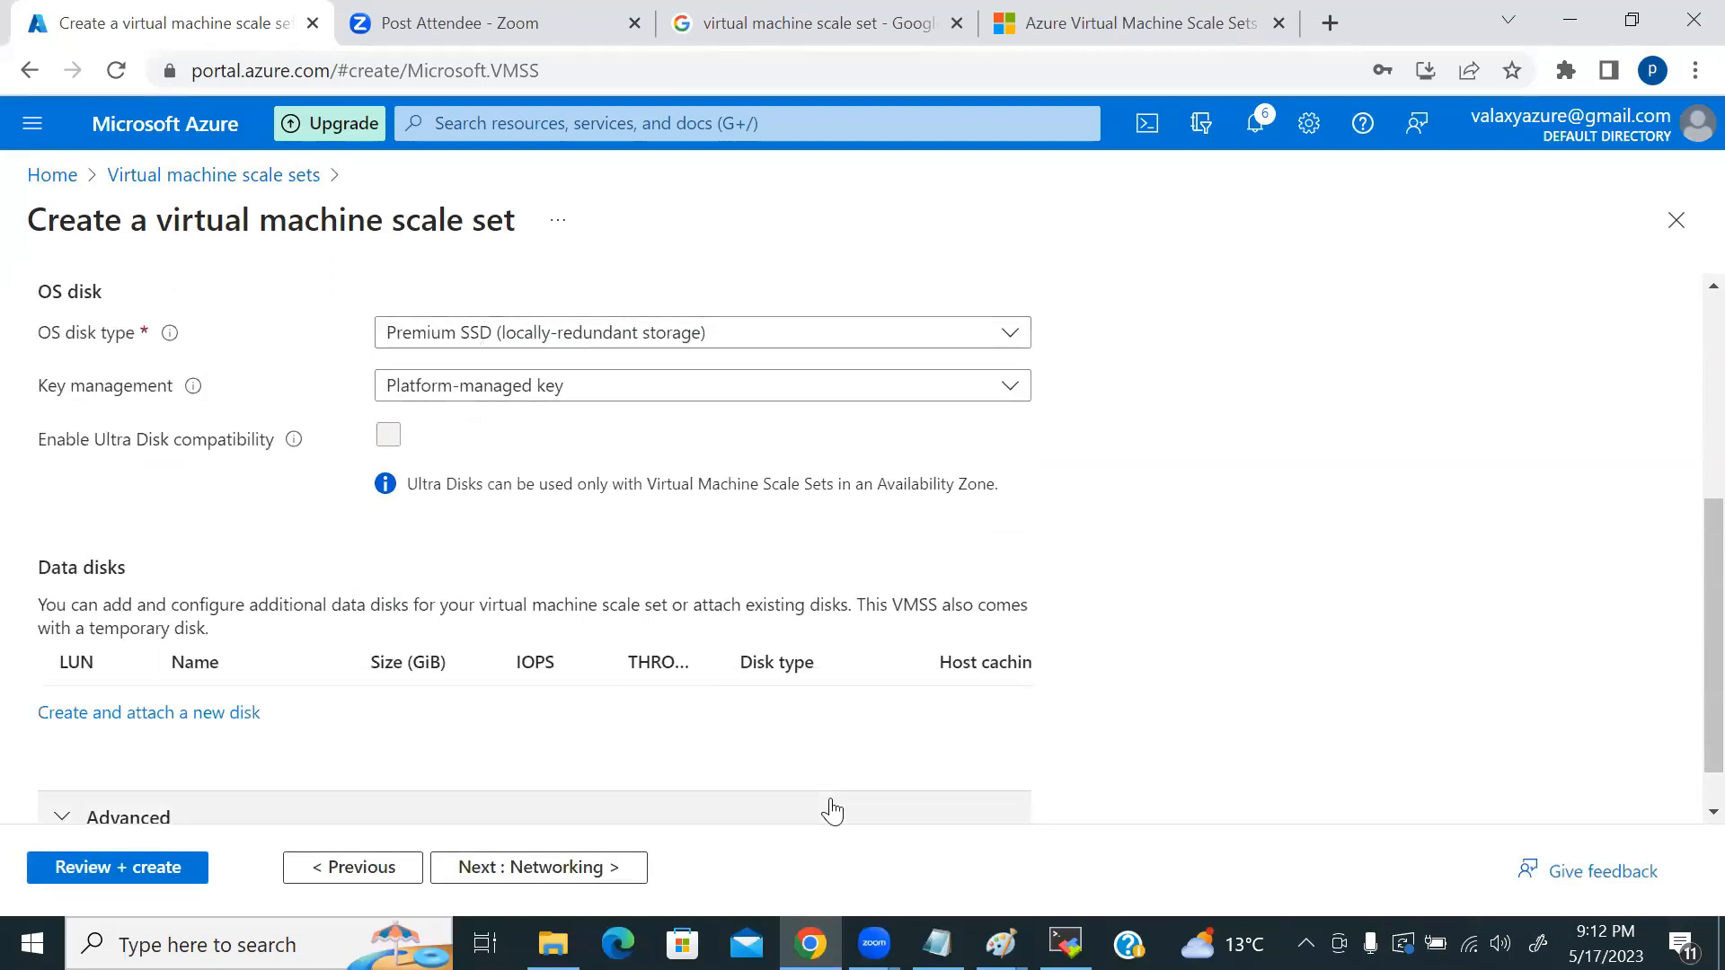
{"action": "mouse_move", "coordinate": [1000, 943]}
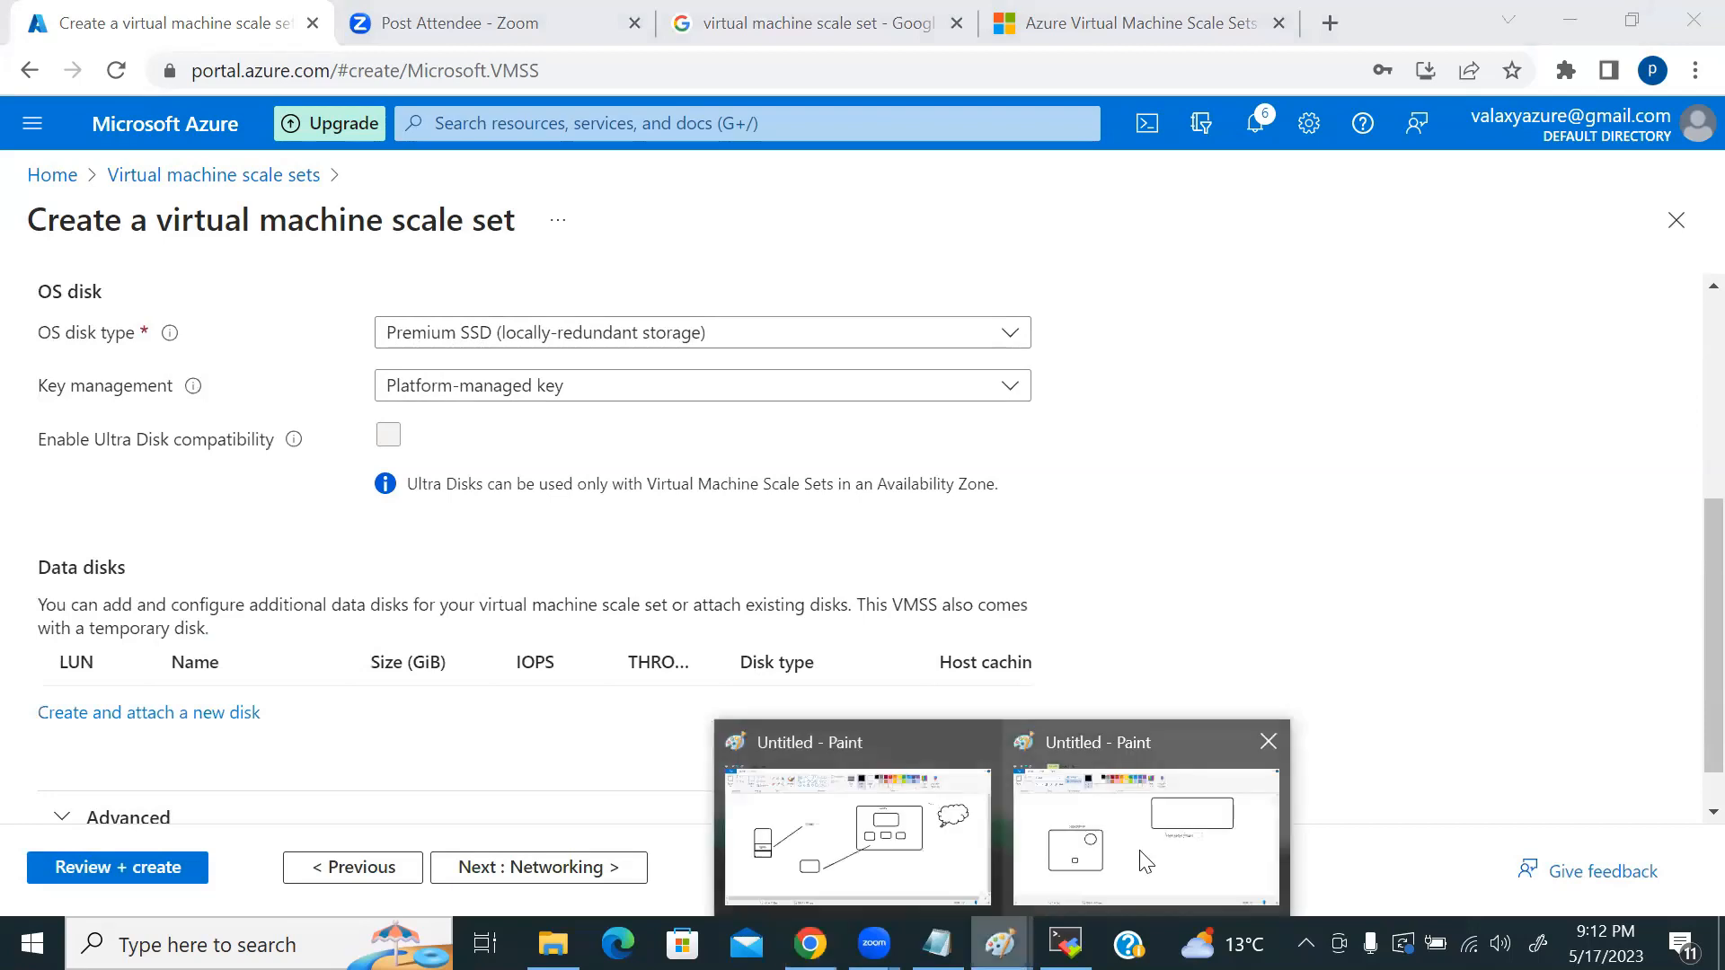
{"action": "left_click", "coordinate": [907, 832]}
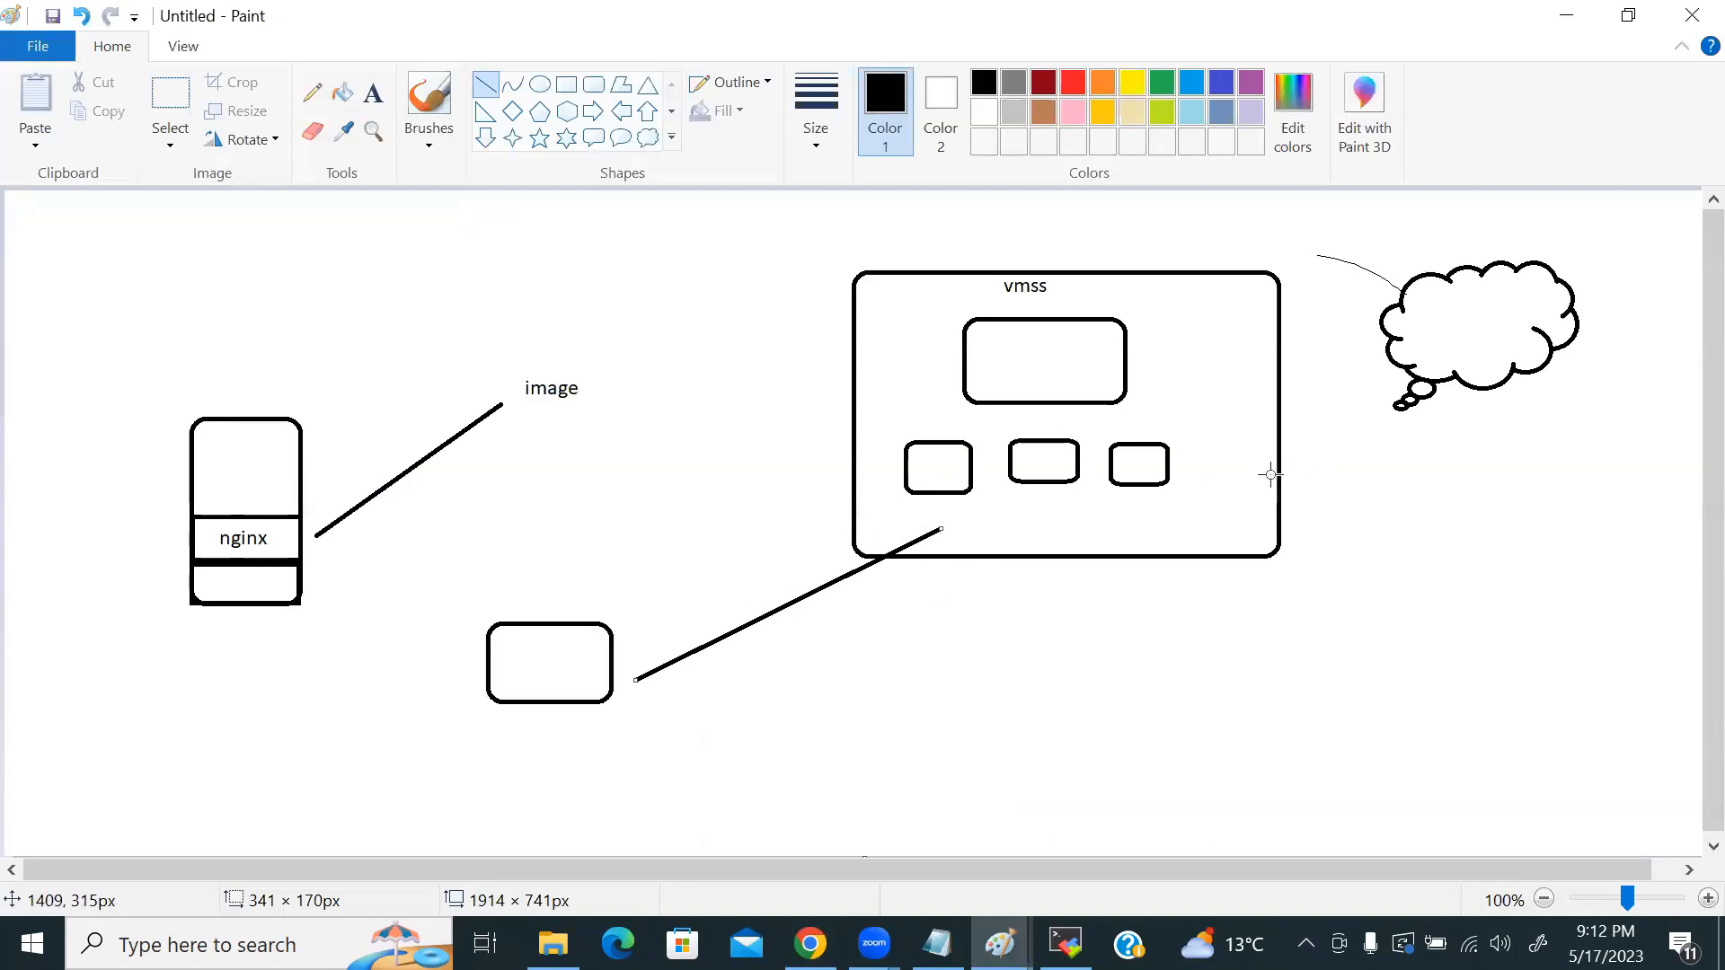
{"action": "key", "text": "alt+Tab"}
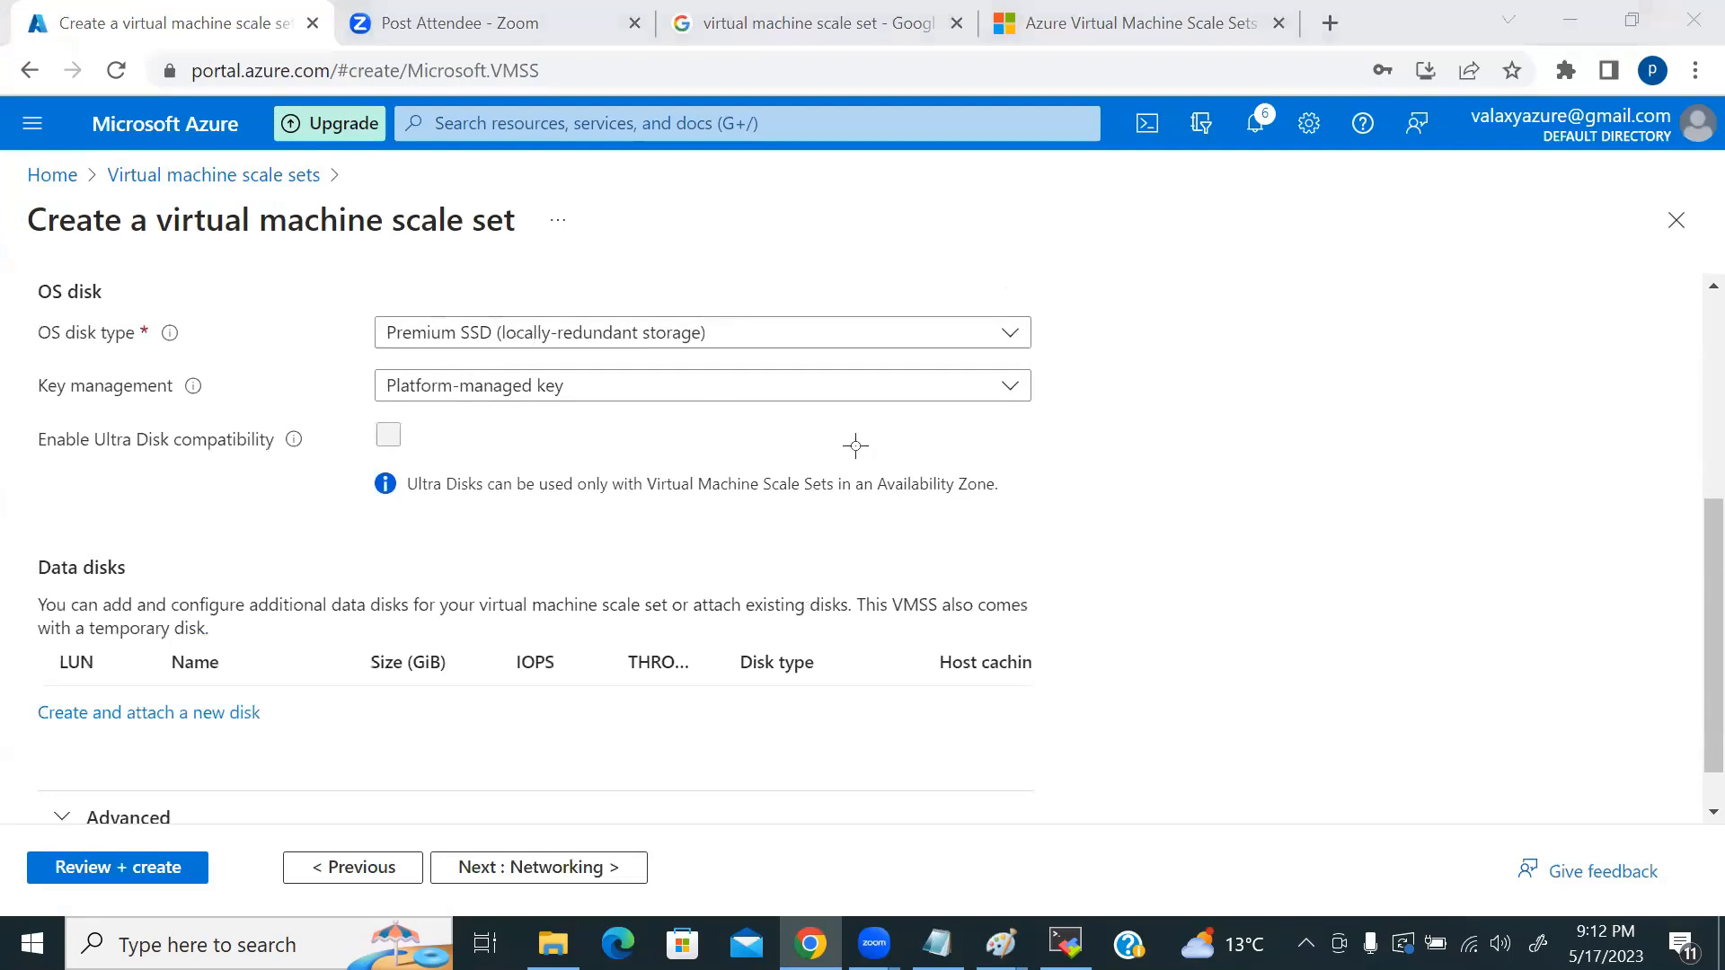
Step: Compare with the diagram and review the Premium SSD OS disk, platform-managed key, no data disks
{"action": "key", "text": "alt+Tab"}
{"action": "key", "text": "alt+Tab"}
{"action": "scroll", "coordinate": [1078, 505], "scroll_direction": "down", "scroll_amount": 1}
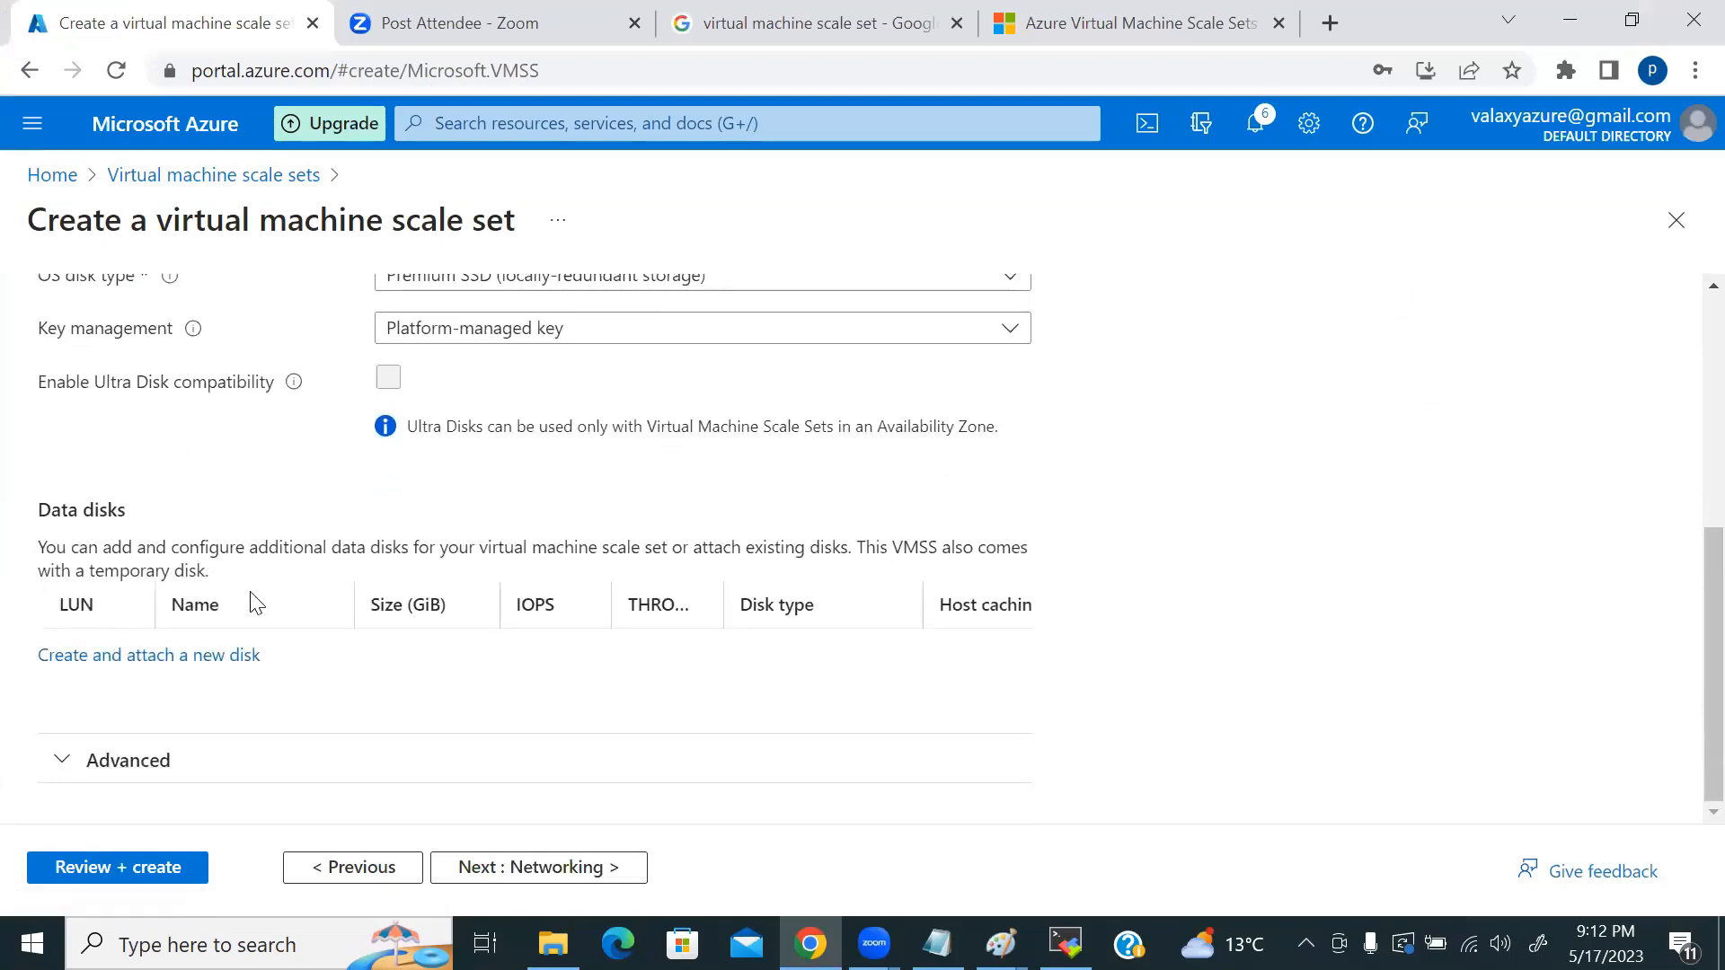
{"action": "key", "text": "alt+Tab"}
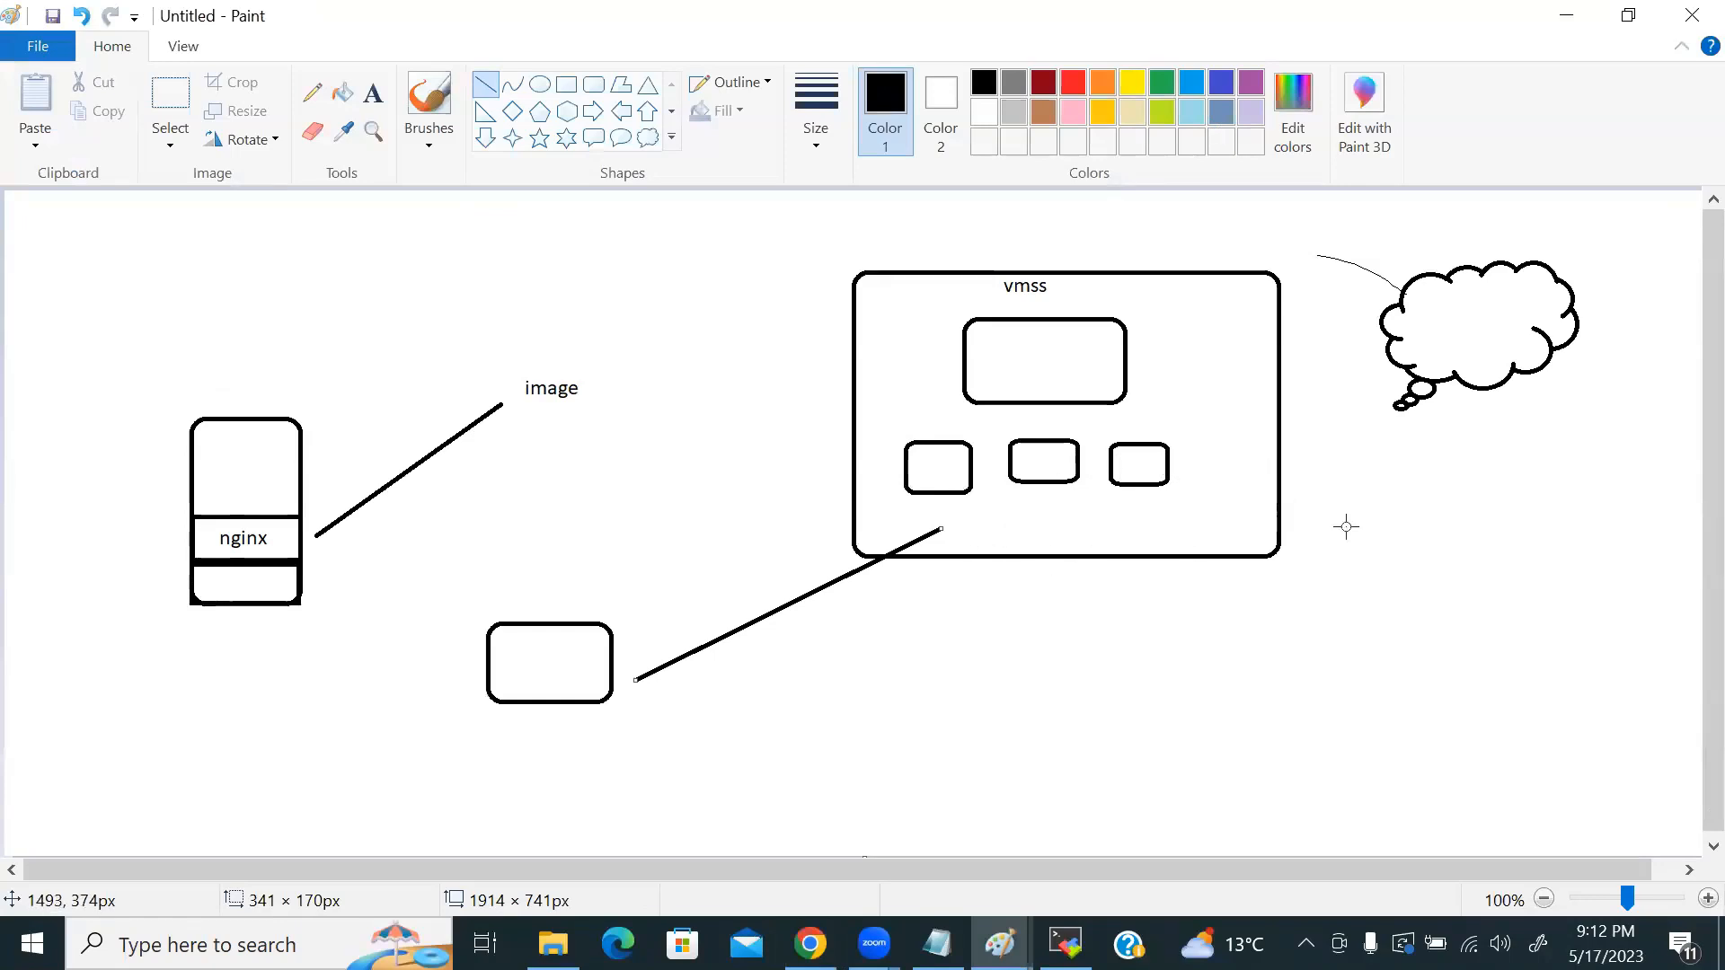
{"action": "key", "text": "alt+Tab"}
{"action": "scroll", "coordinate": [430, 467], "scroll_direction": "up", "scroll_amount": 2}
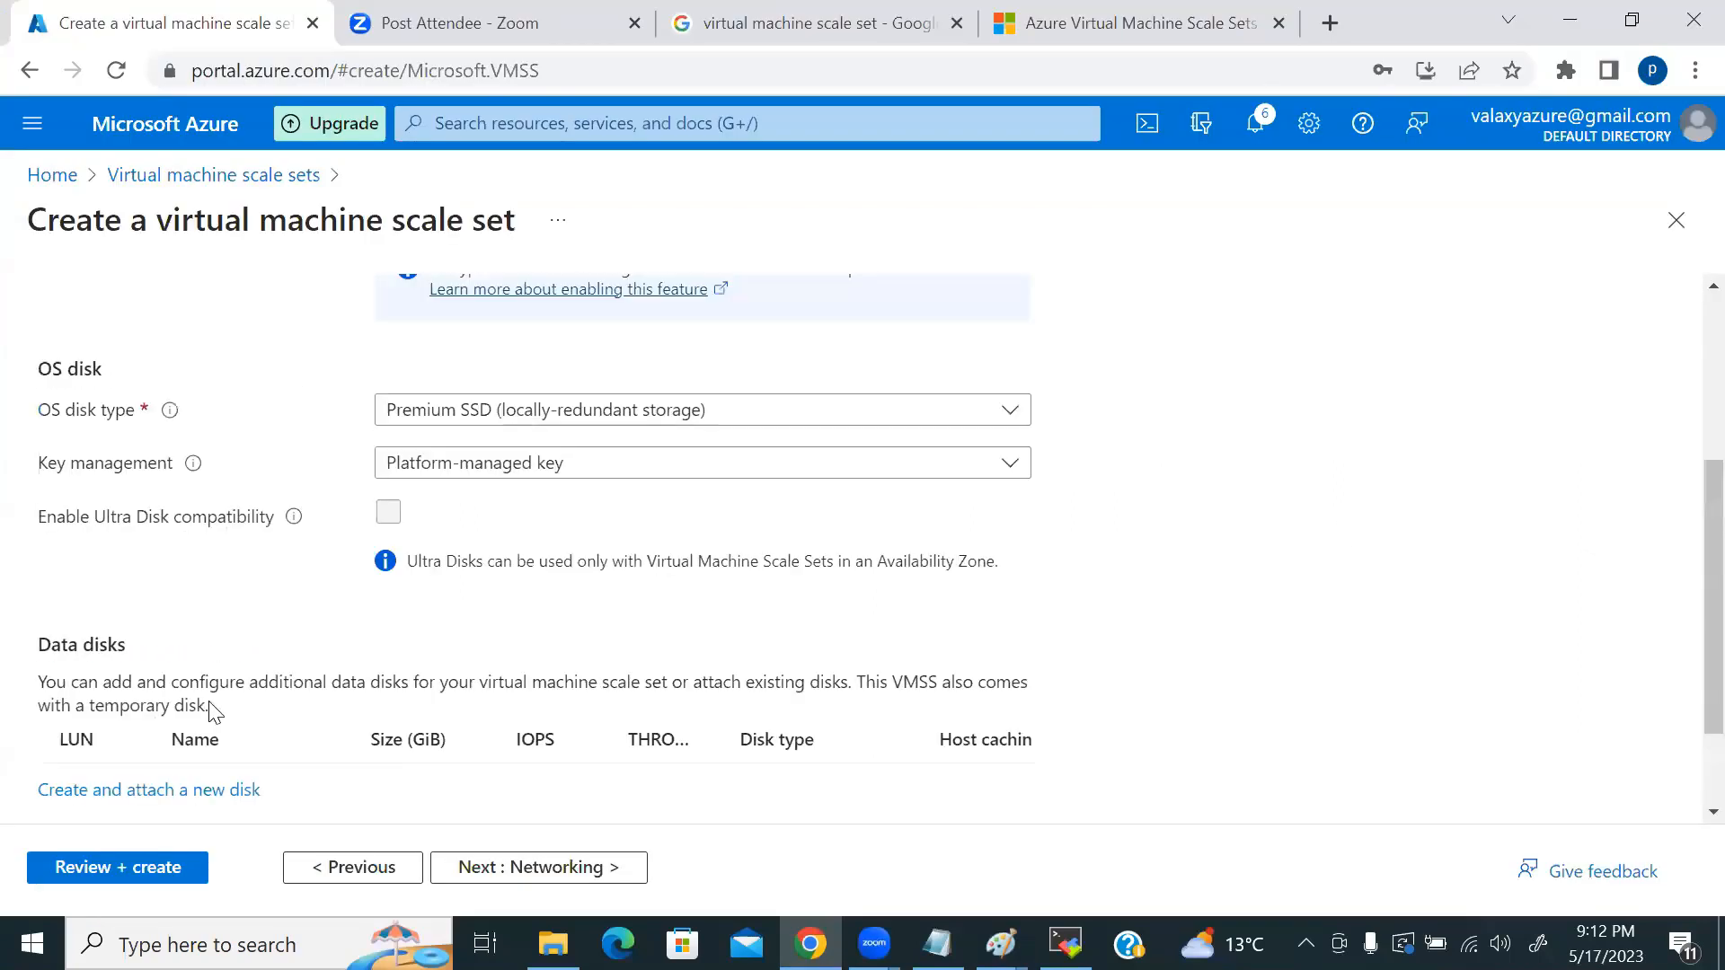
{"action": "scroll", "coordinate": [535, 655], "scroll_direction": "up", "scroll_amount": 1}
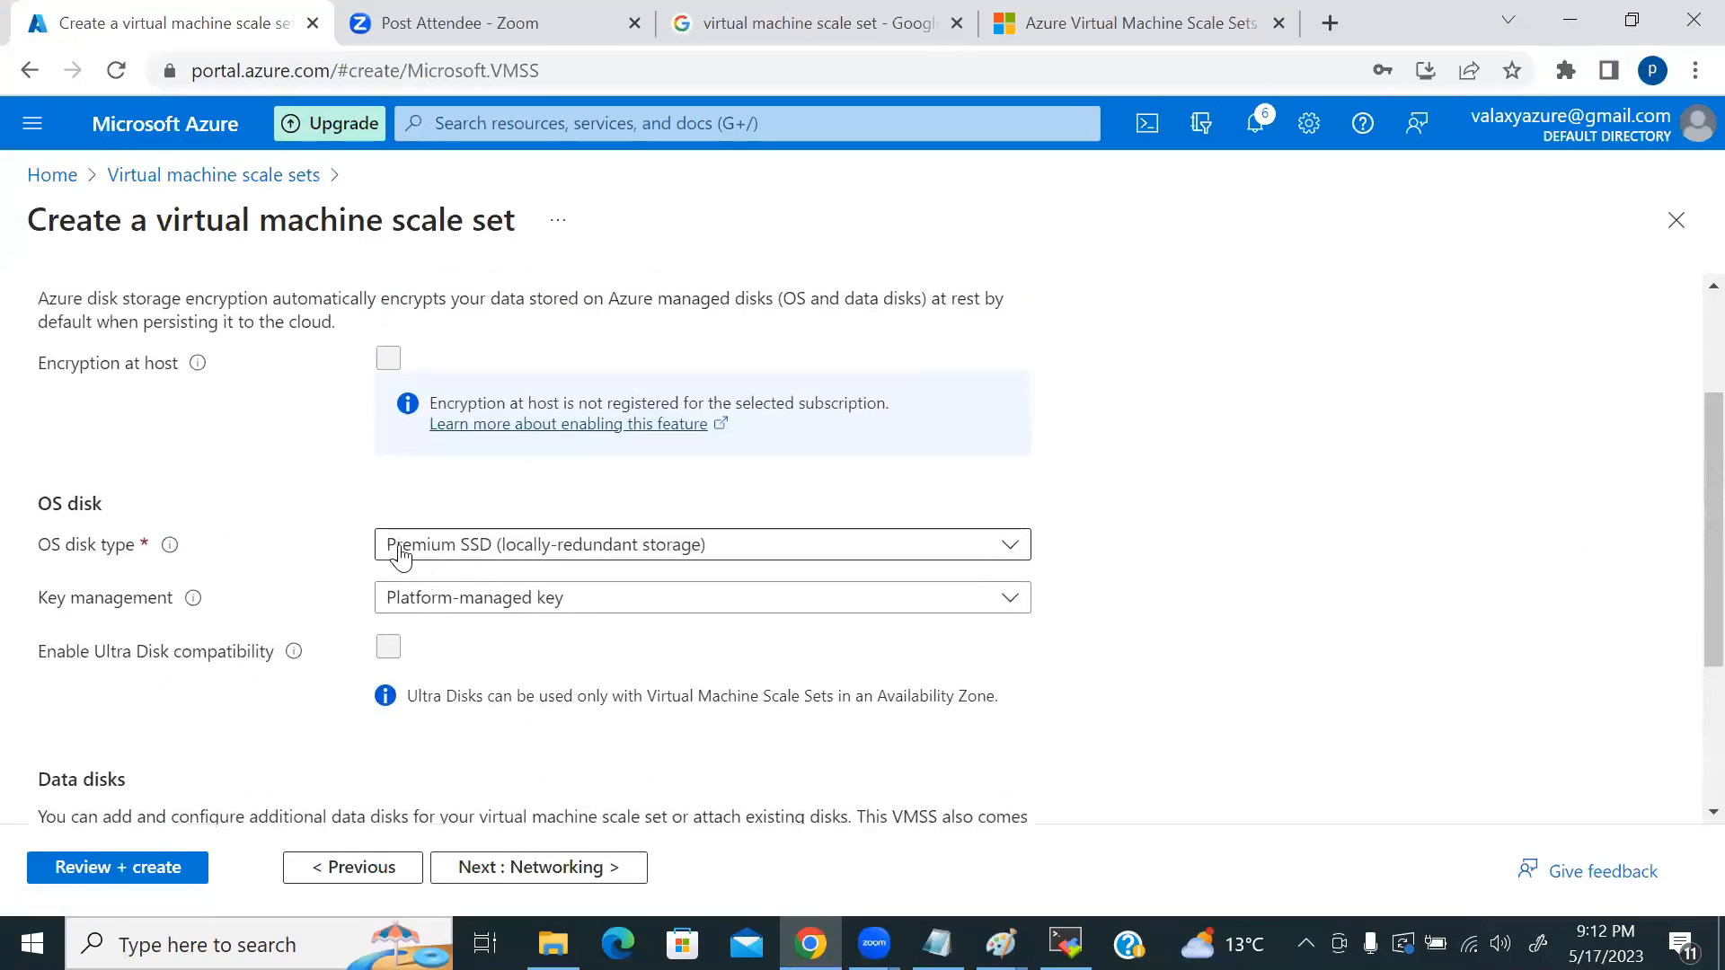
{"action": "scroll", "coordinate": [600, 552], "scroll_direction": "up", "scroll_amount": 2}
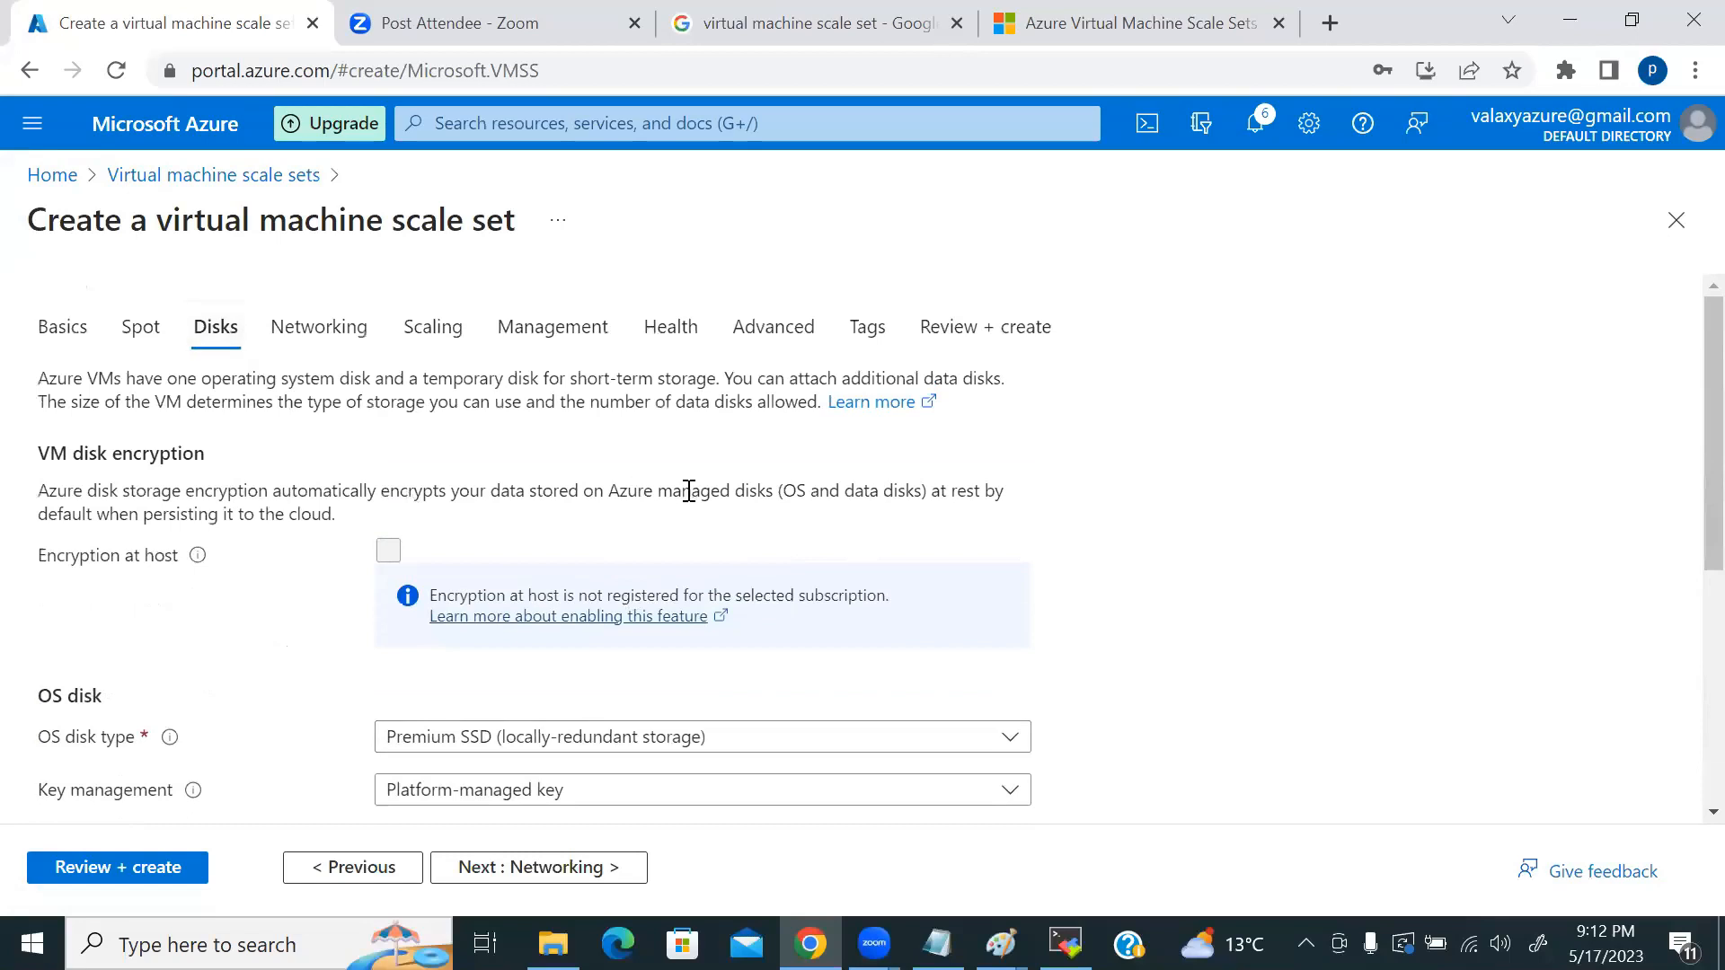
{"action": "scroll", "coordinate": [688, 498], "scroll_direction": "down", "scroll_amount": 5}
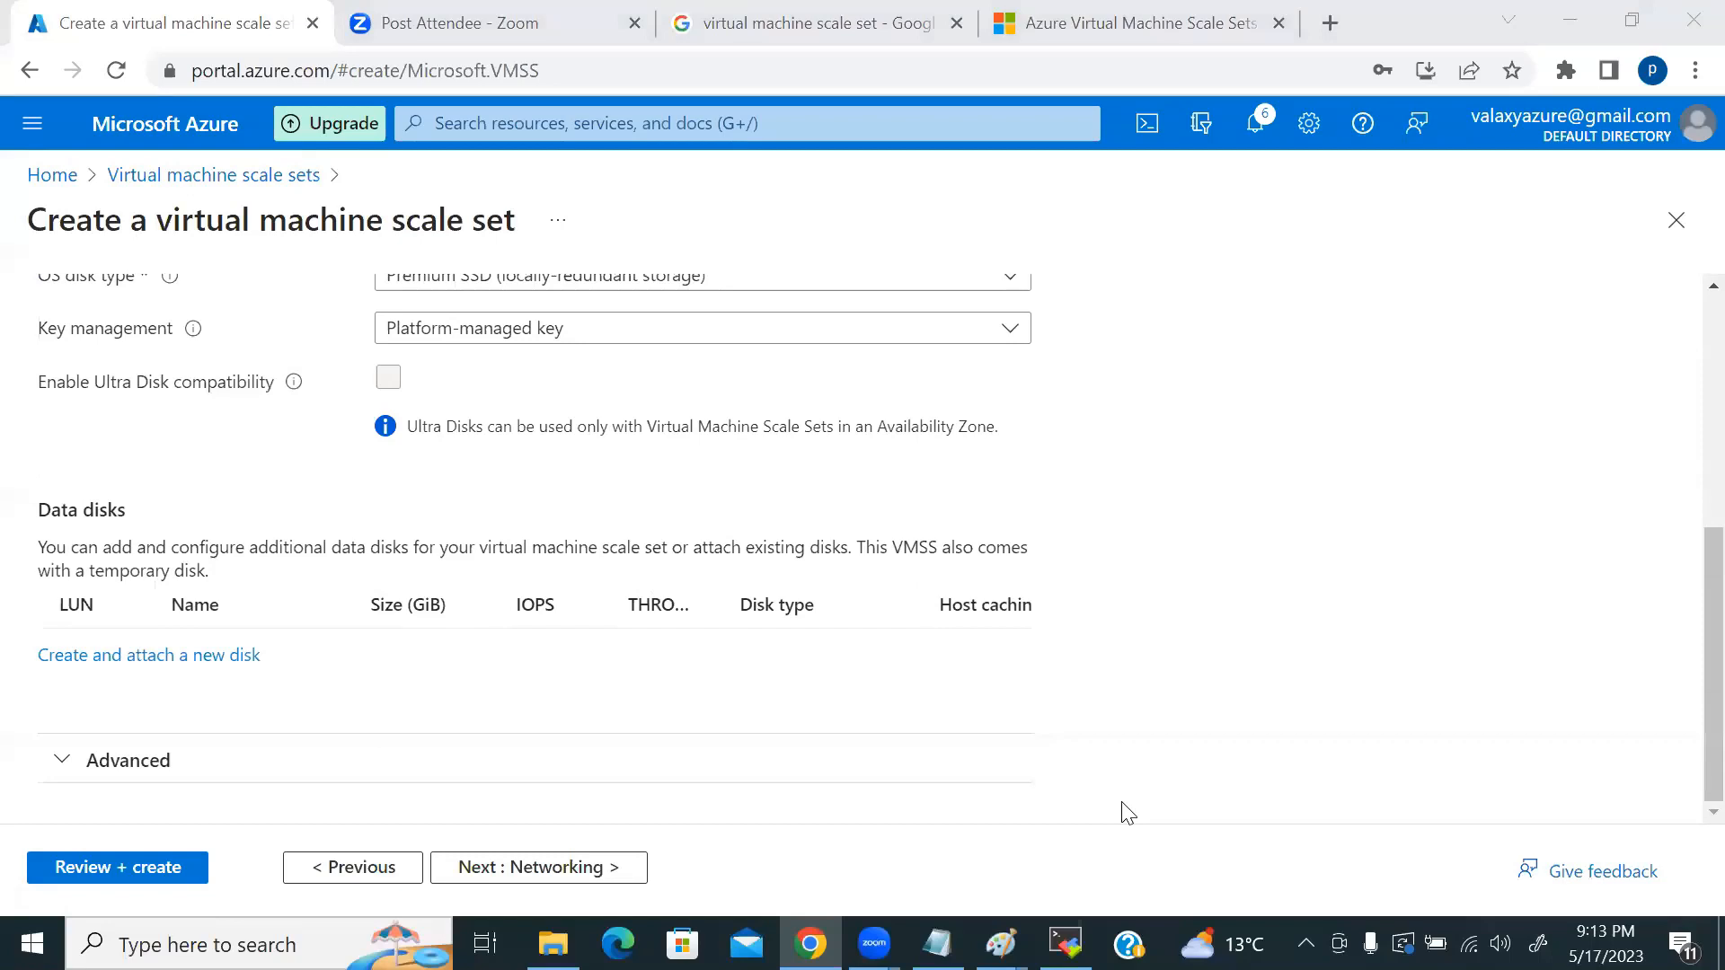
Step: Review networking: new valaxyVMSS_group-vnet virtual network, one NIC with public IP, load balancing None
{"action": "left_click", "coordinate": [536, 870]}
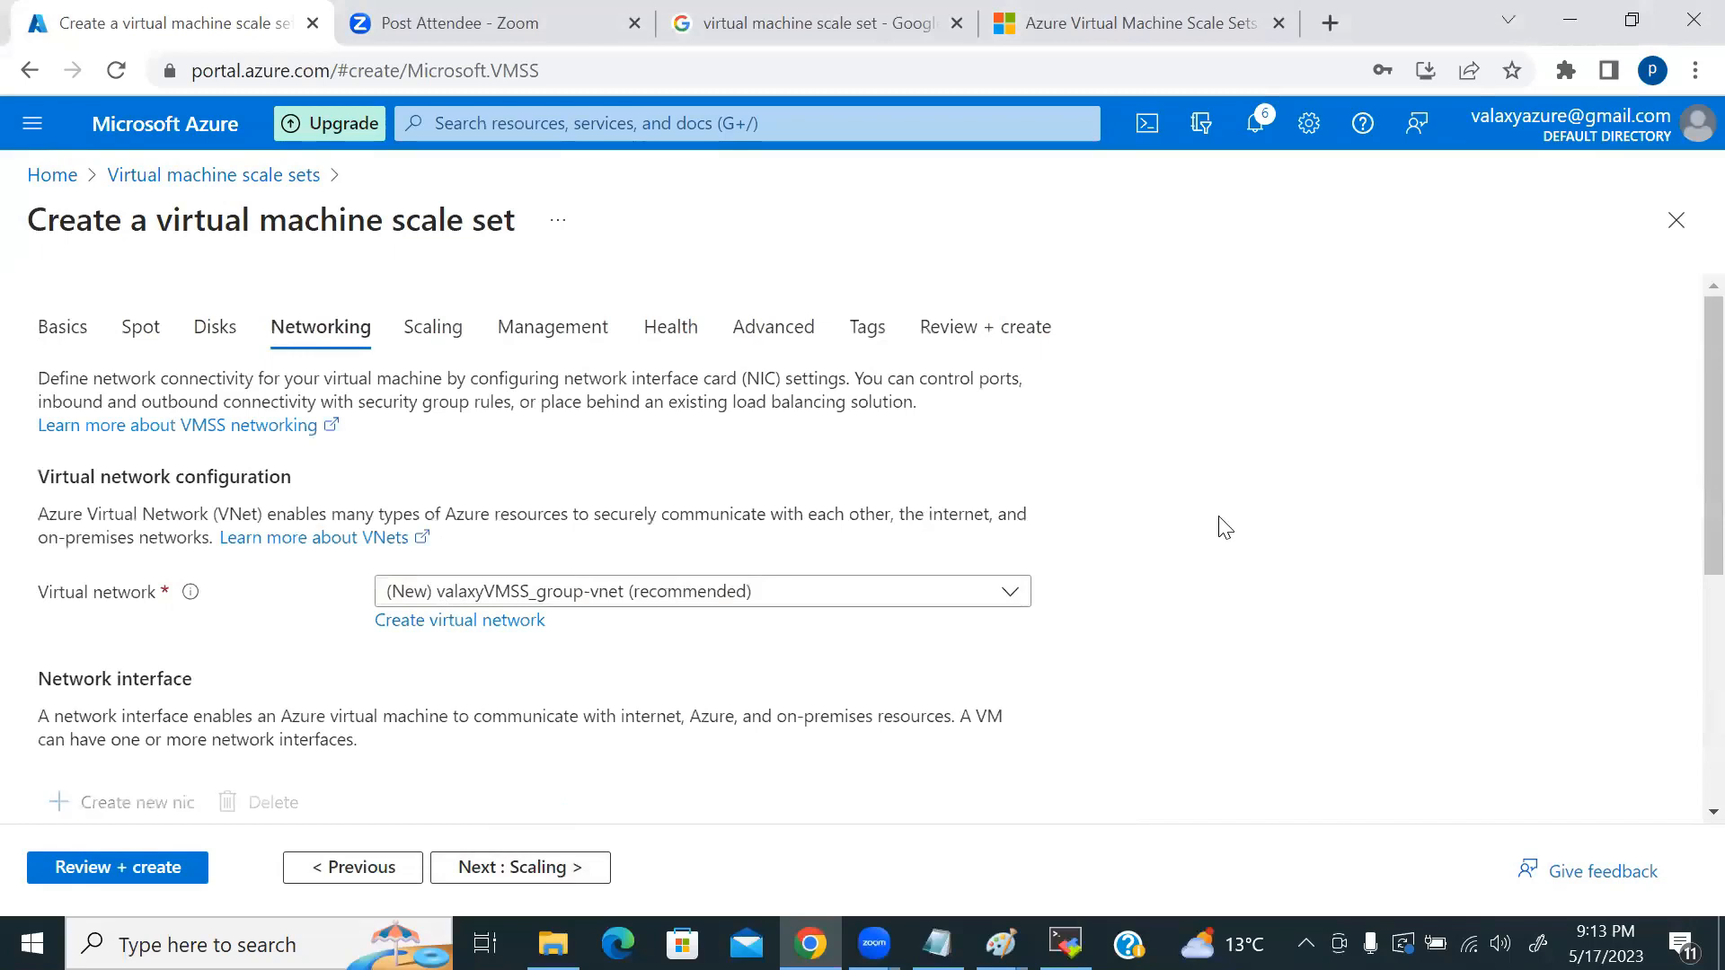
{"action": "scroll", "coordinate": [1272, 503], "scroll_direction": "down", "scroll_amount": 1}
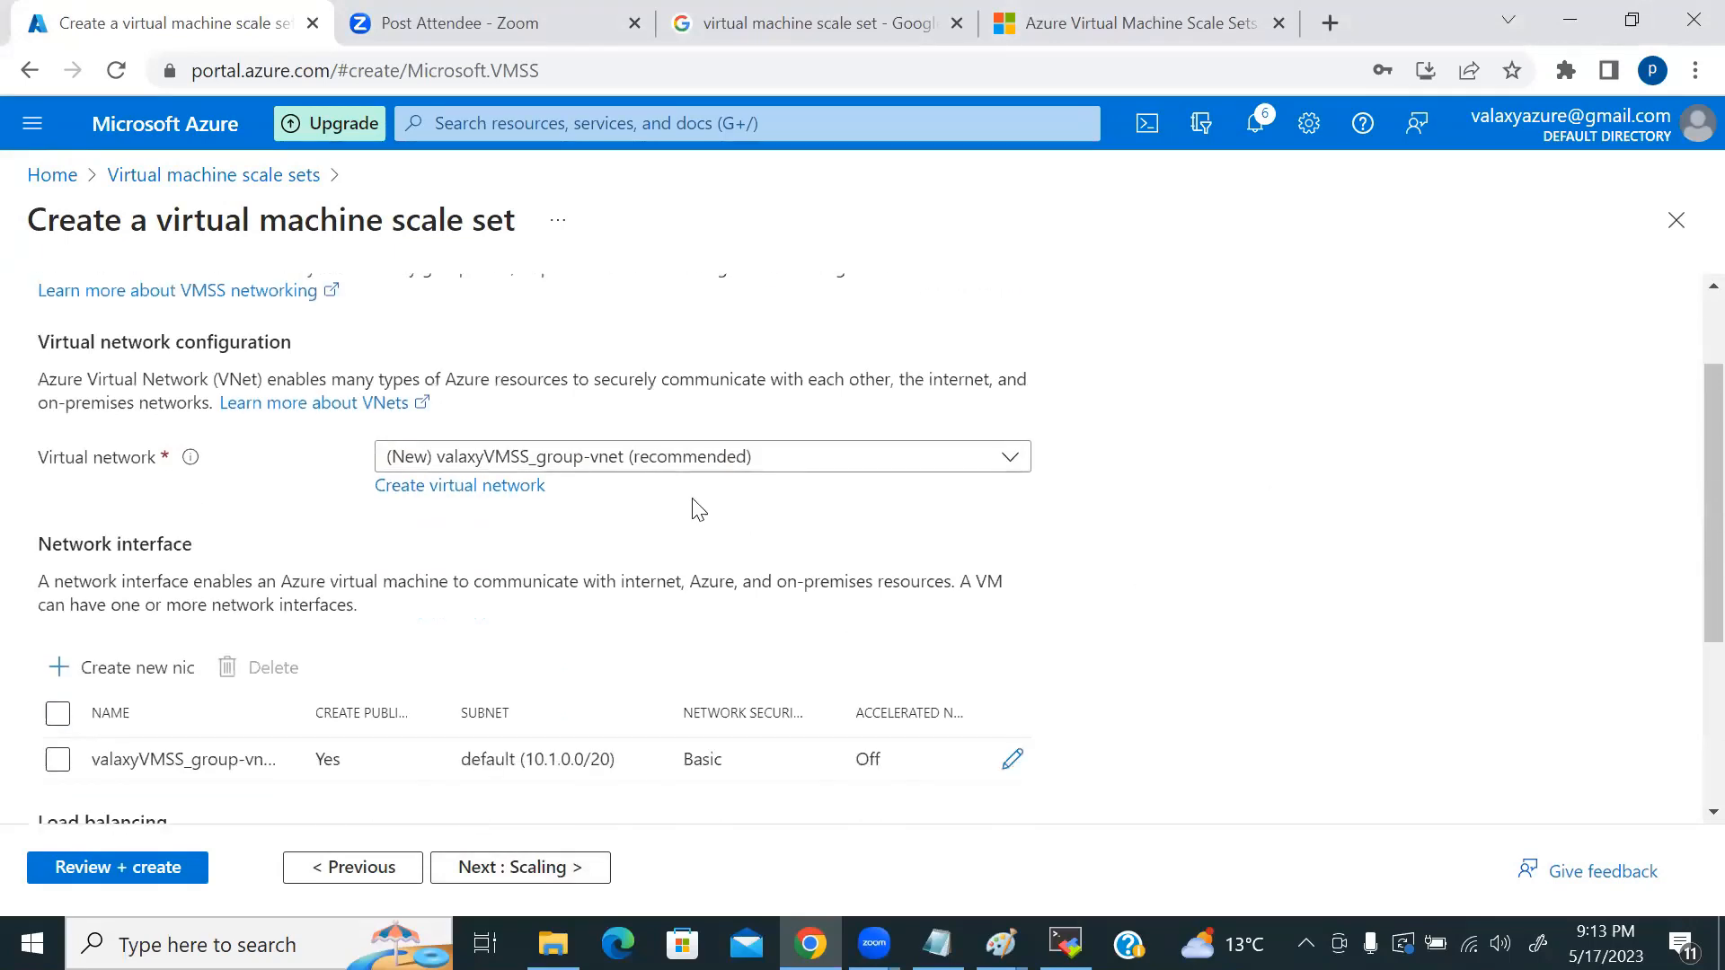
{"action": "left_click", "coordinate": [577, 460]}
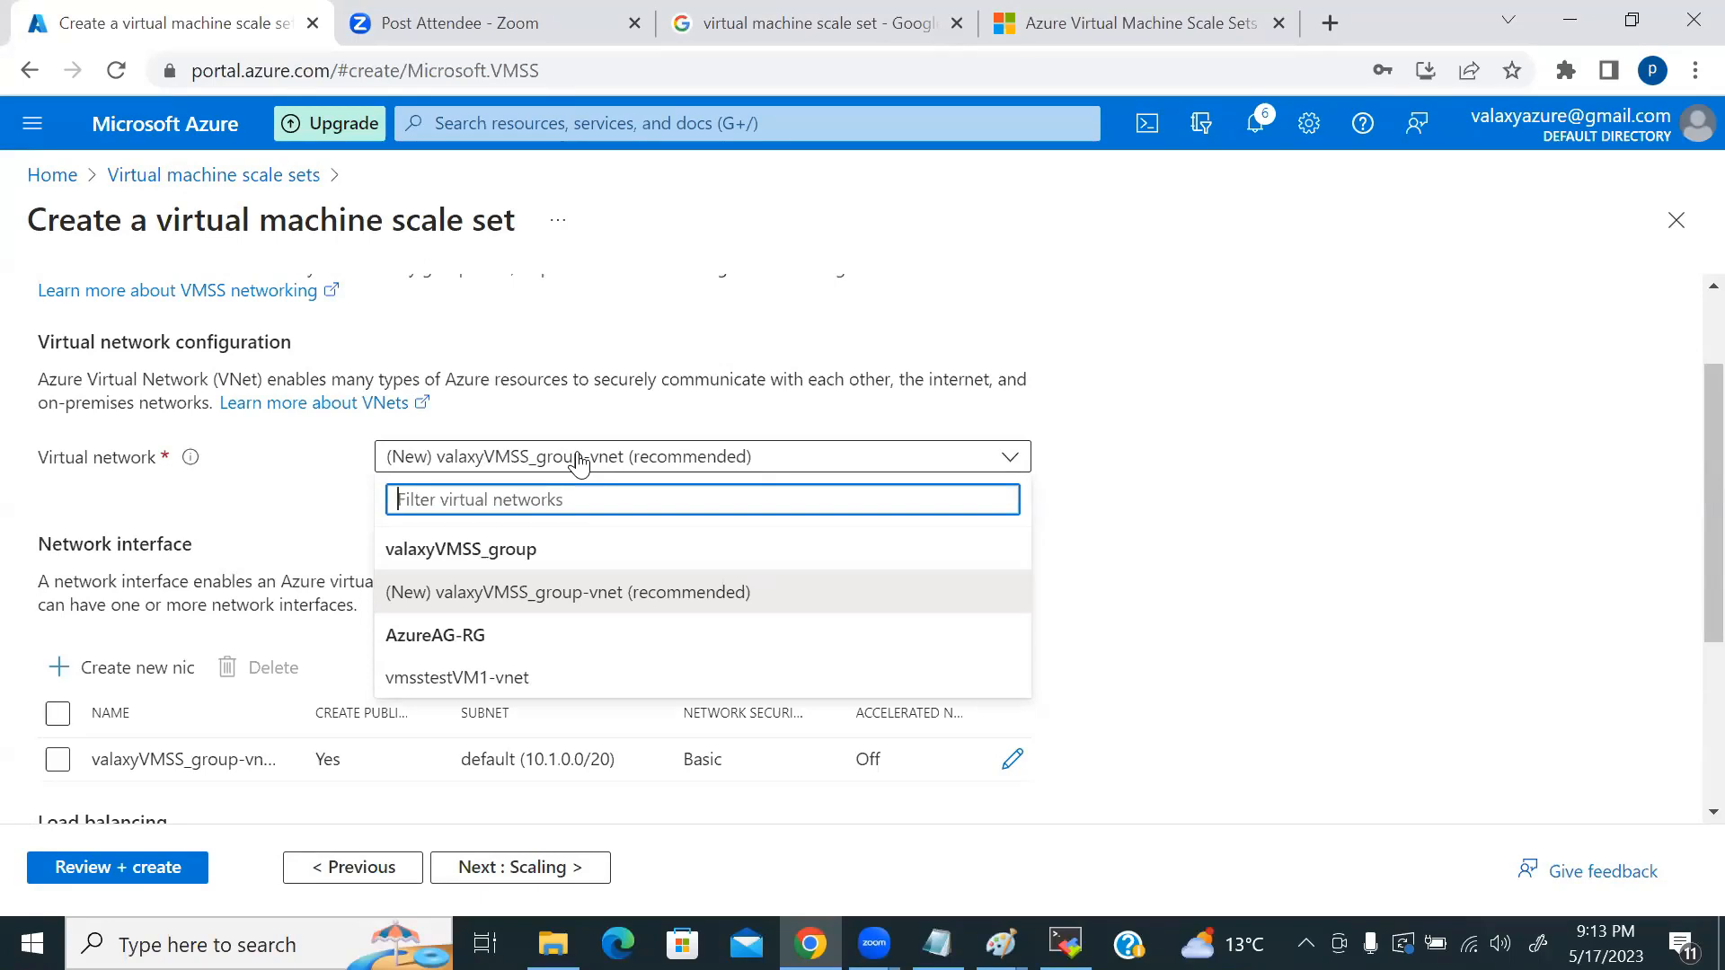
{"action": "left_click", "coordinate": [1375, 474]}
{"action": "scroll", "coordinate": [1277, 486], "scroll_direction": "down", "scroll_amount": 2}
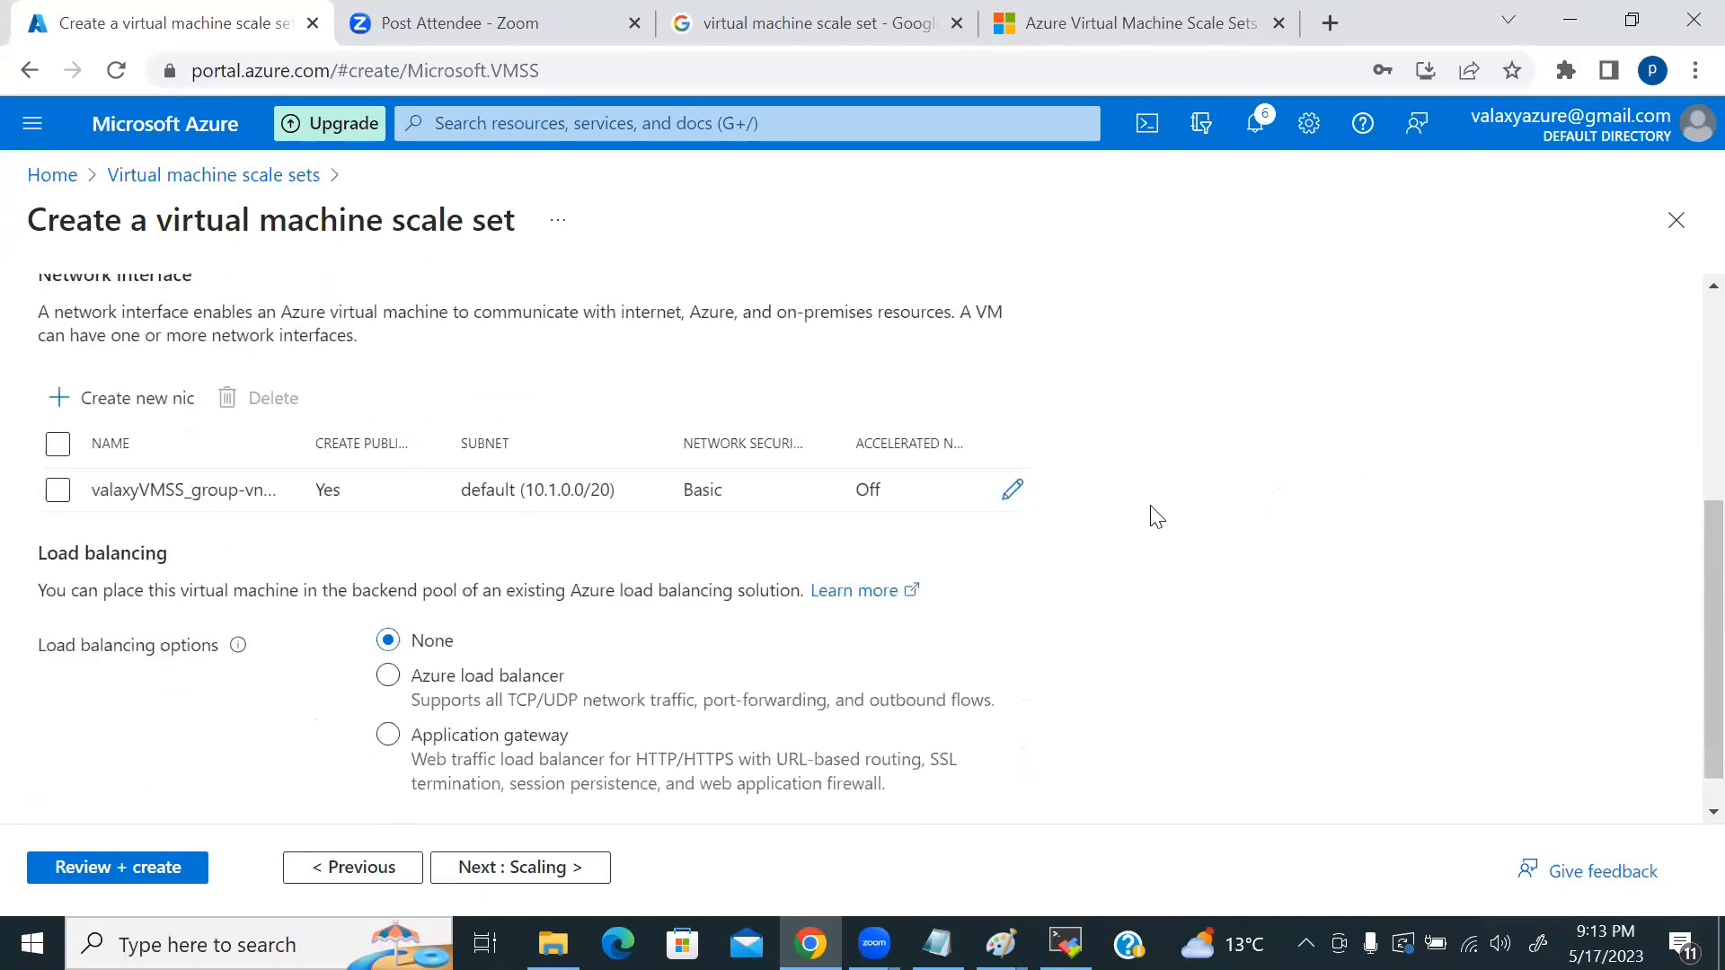
{"action": "scroll", "coordinate": [134, 593], "scroll_direction": "up", "scroll_amount": 2}
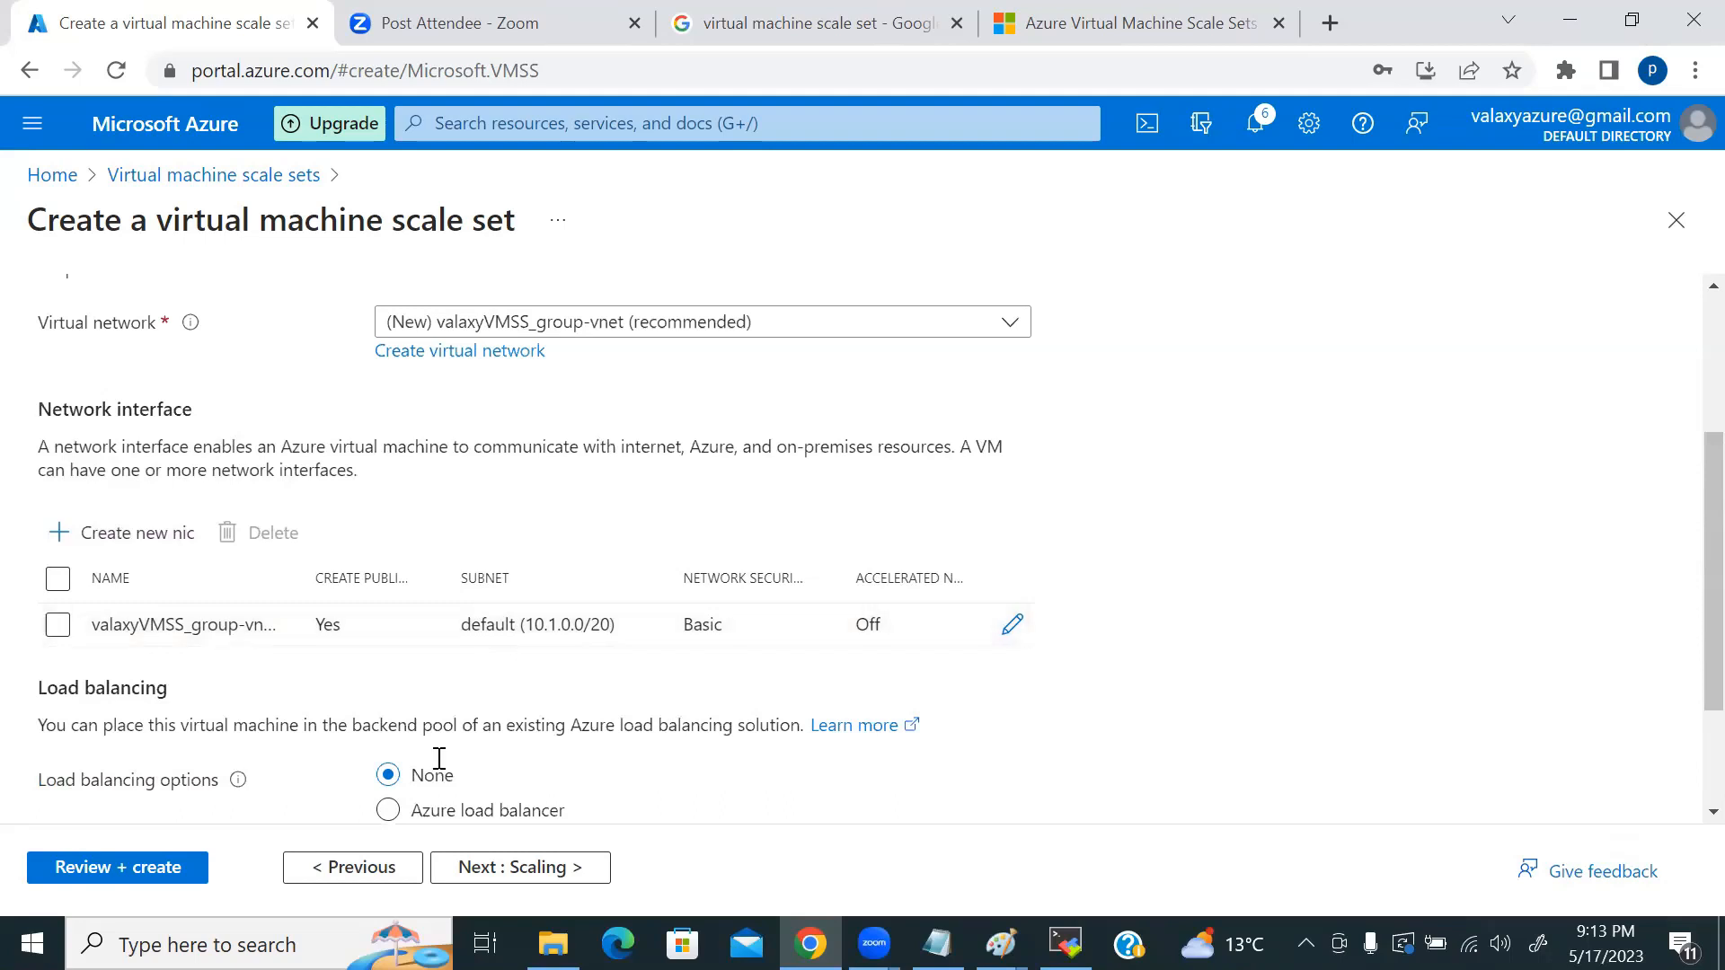
{"action": "left_click", "coordinate": [1000, 943]}
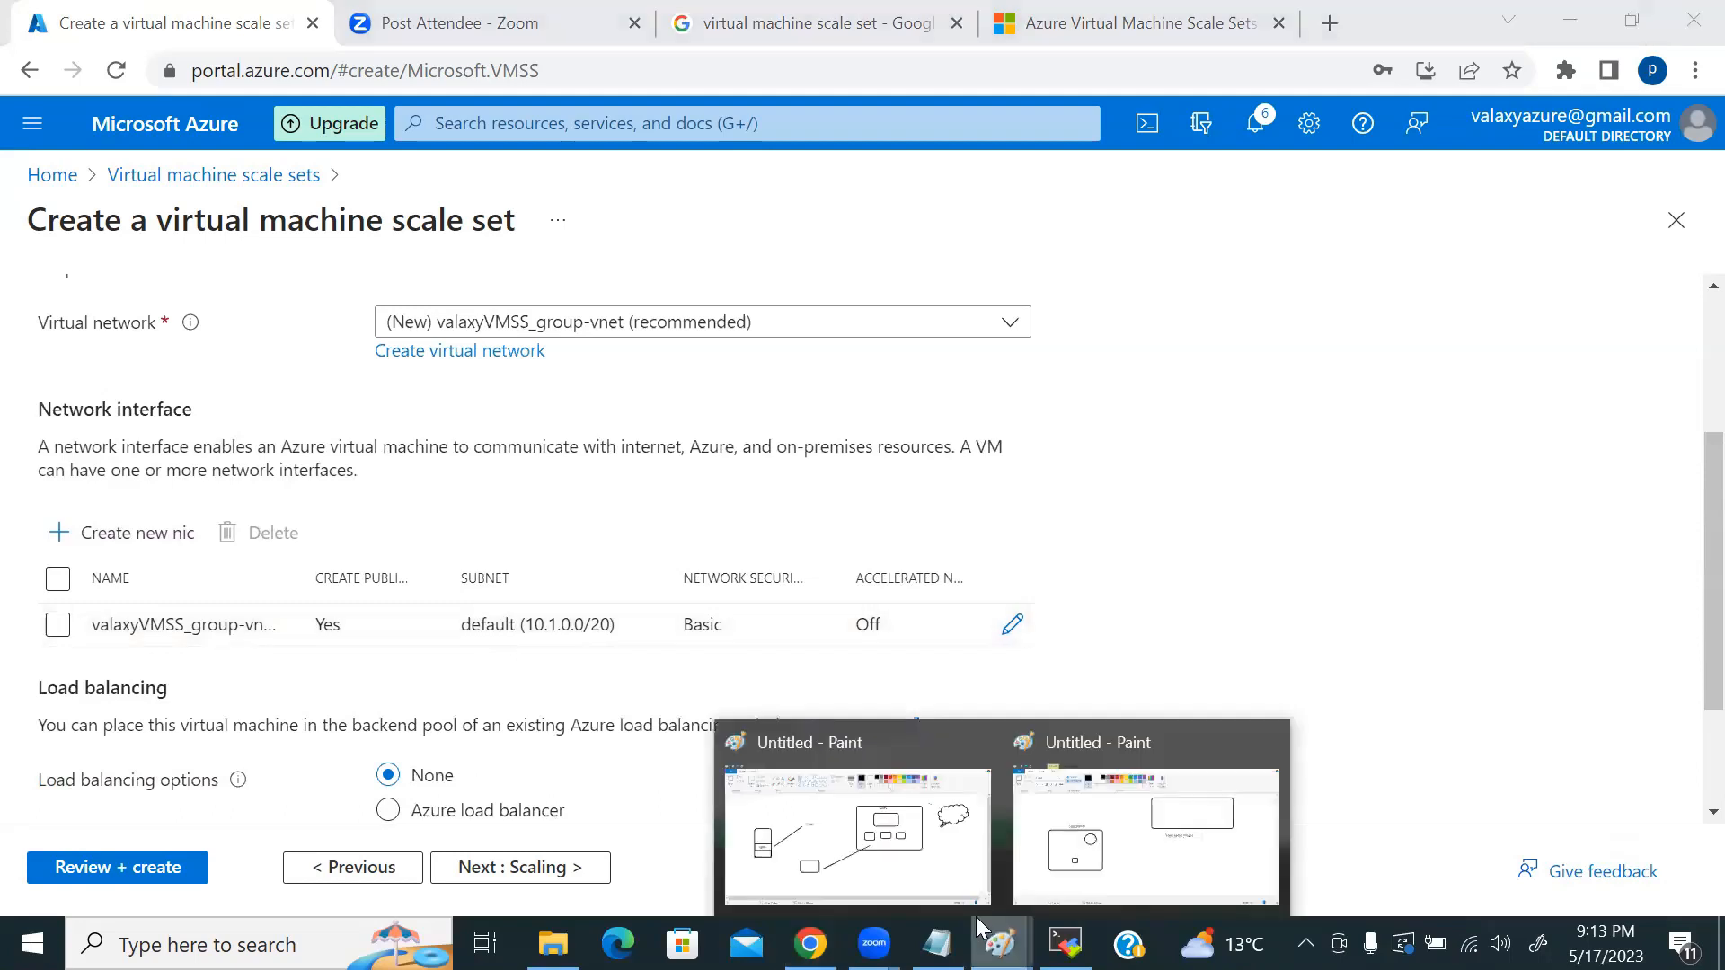
{"action": "left_click", "coordinate": [341, 696]}
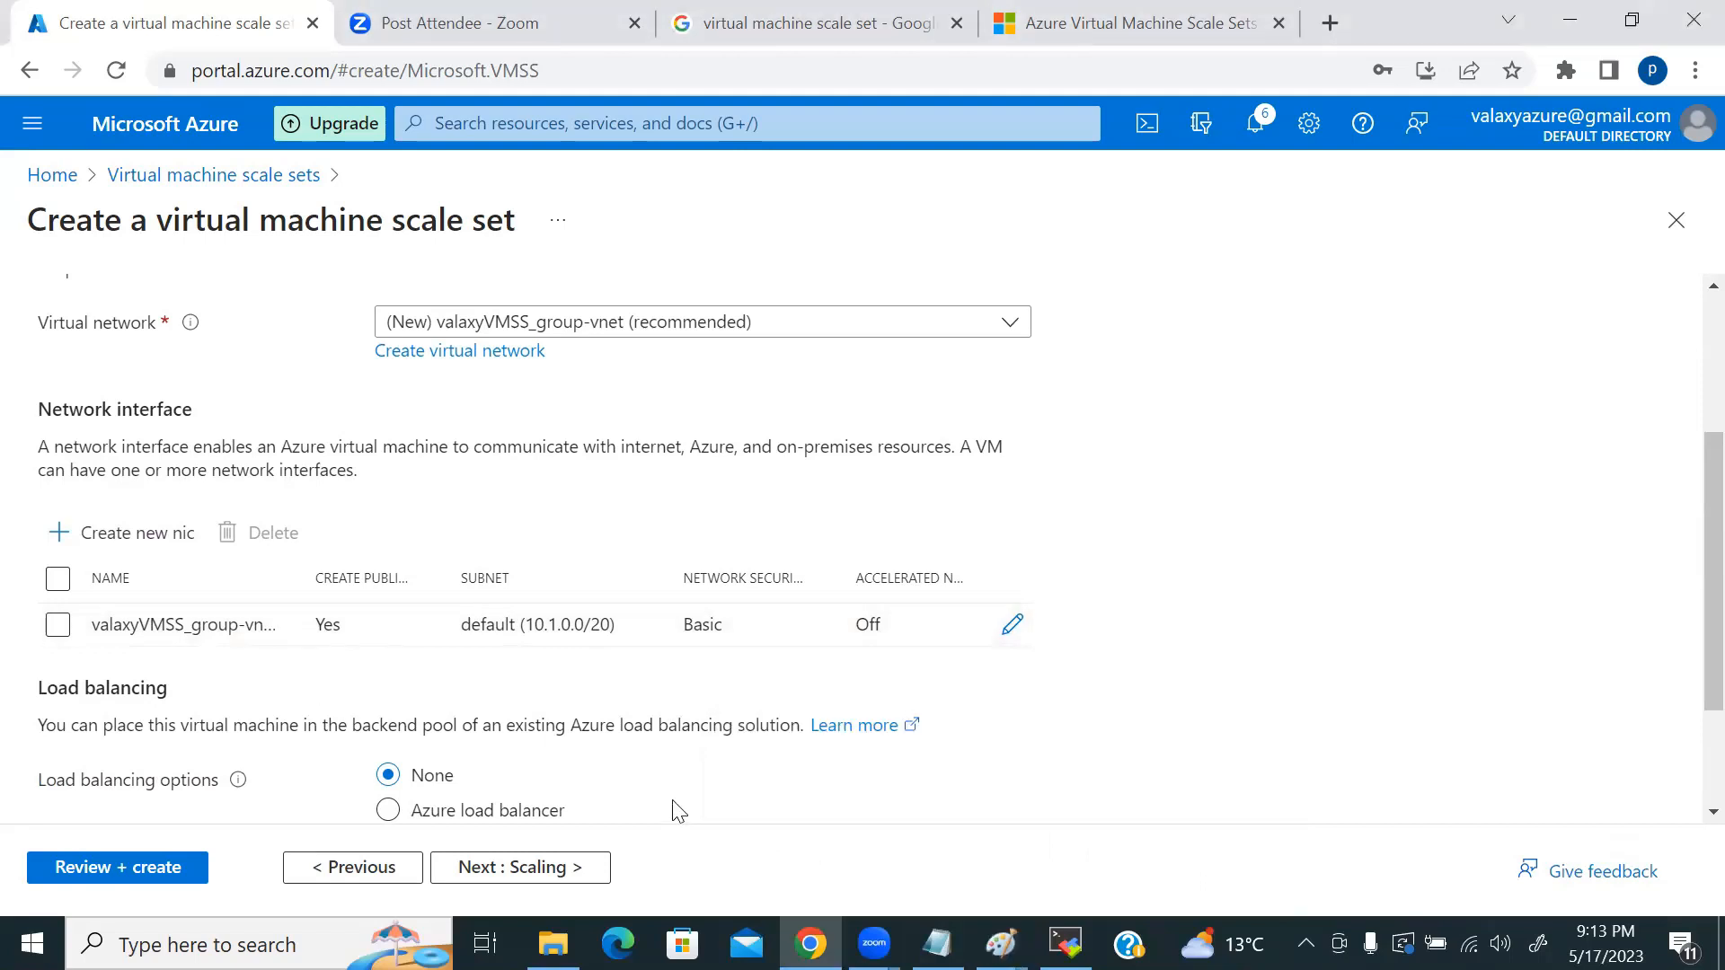
Step: Bring the second Paint diagram forward and finish the 'azure native images' label
{"action": "mouse_move", "coordinate": [1000, 939]}
{"action": "left_click", "coordinate": [1103, 850]}
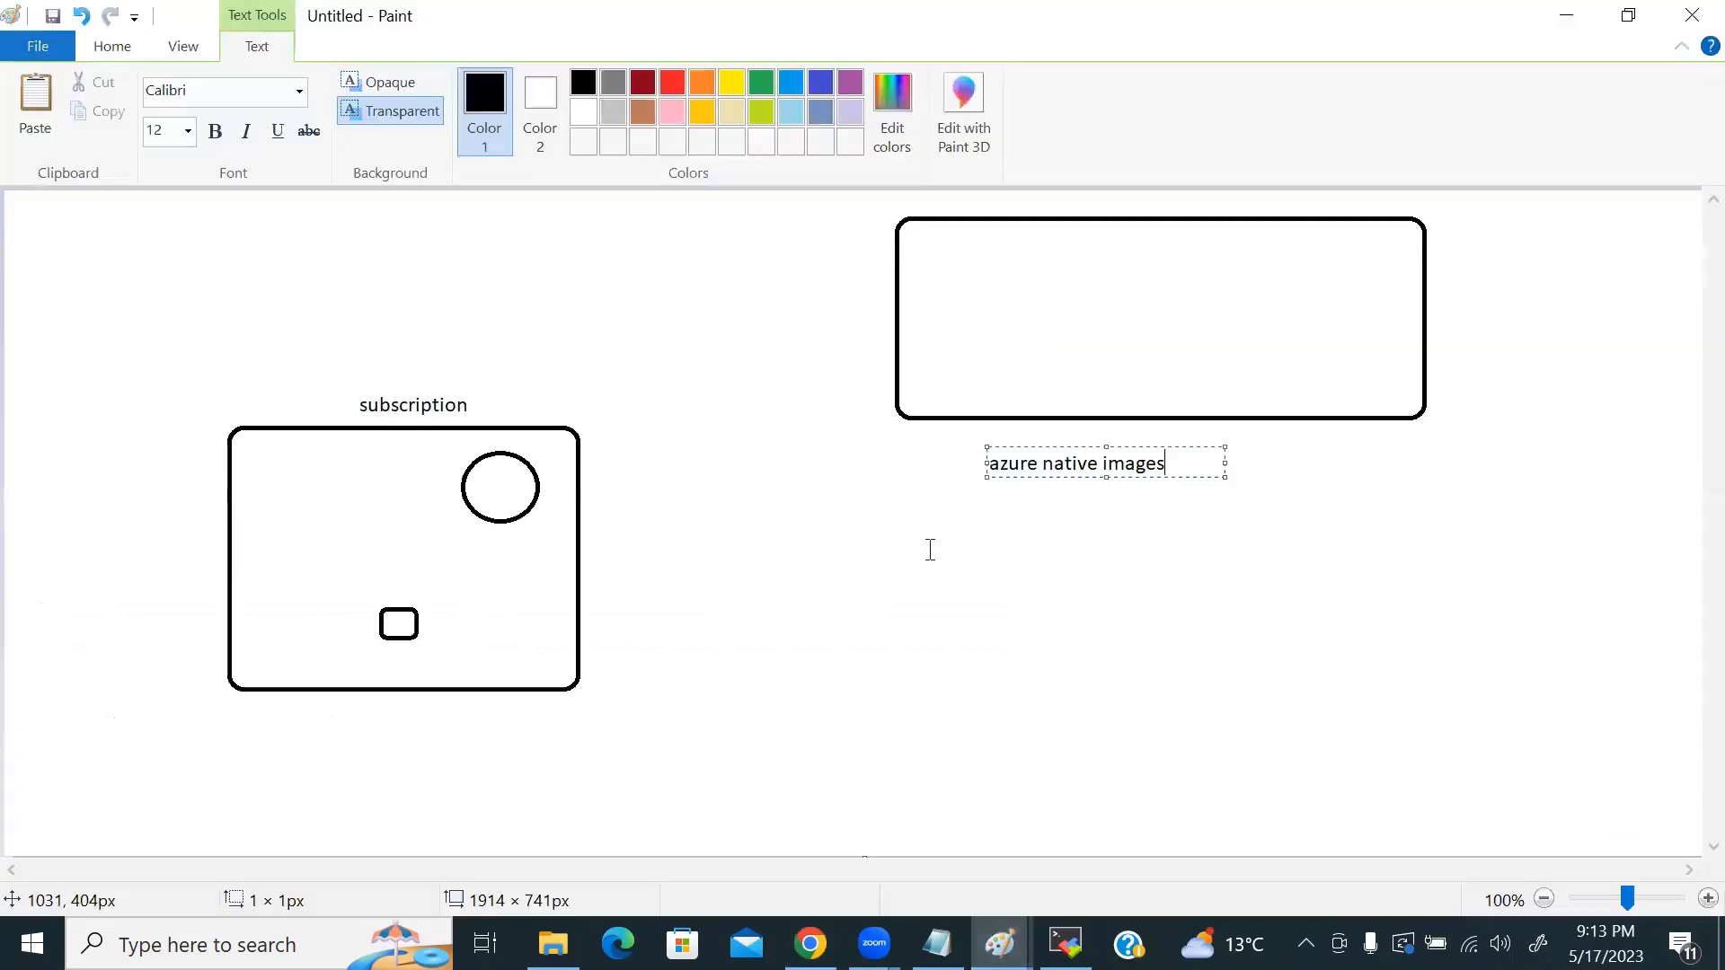
{"action": "left_click", "coordinate": [109, 49]}
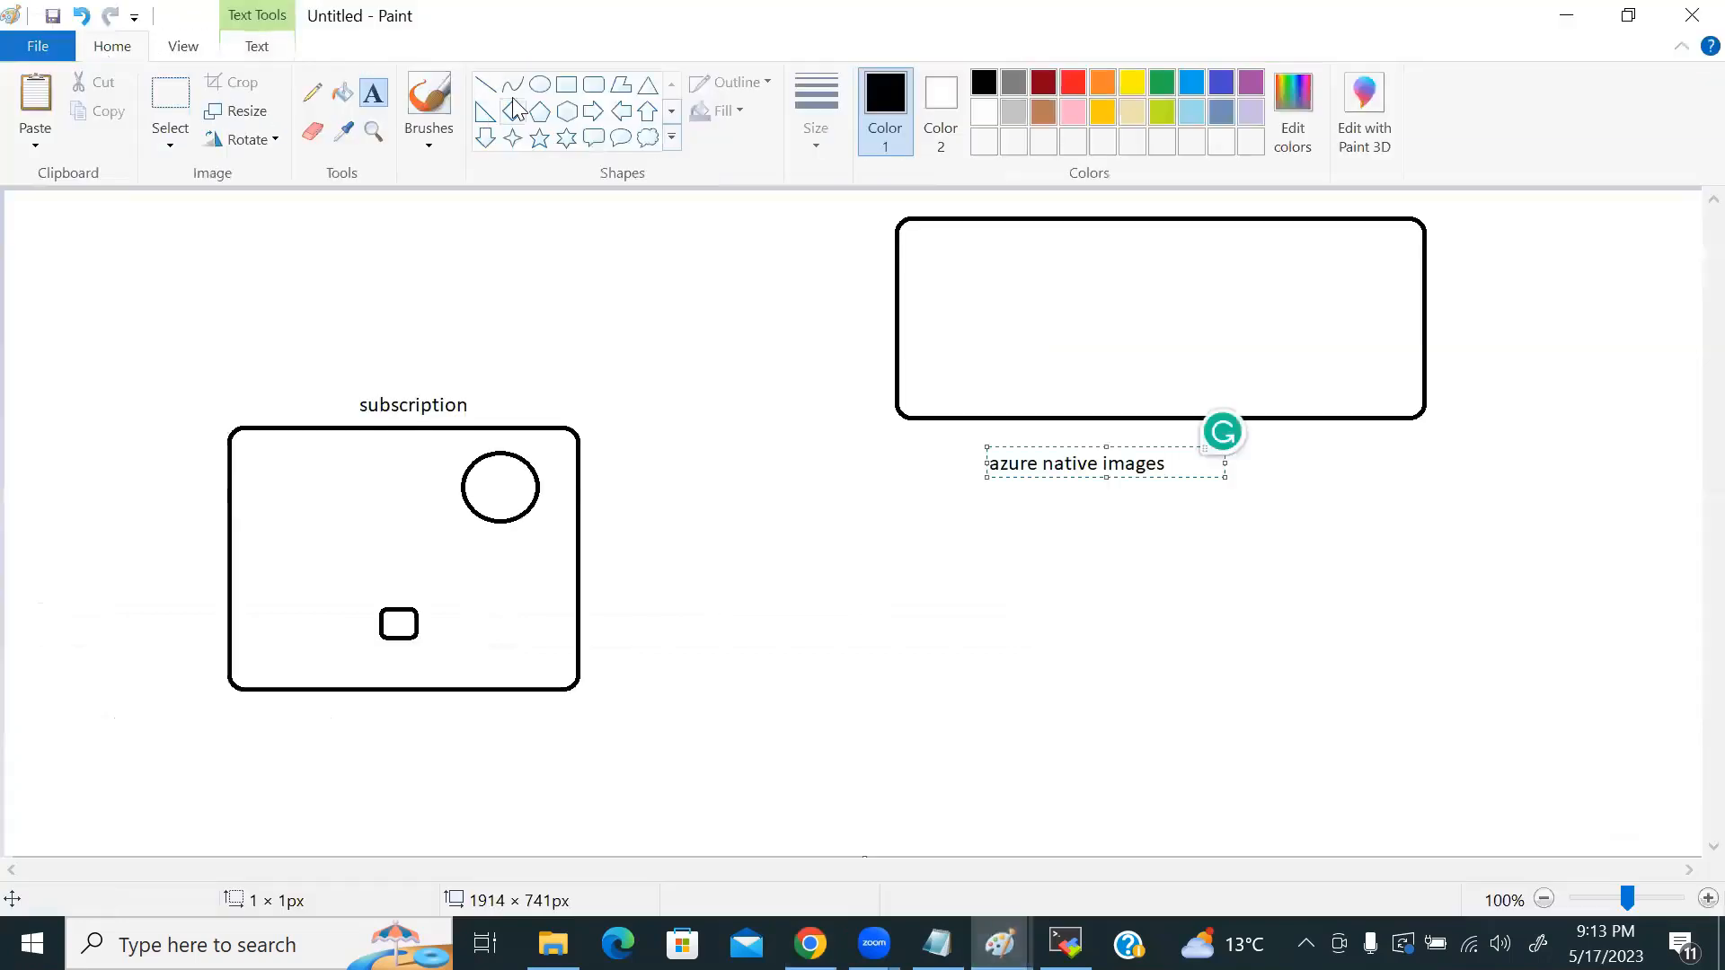
{"action": "left_click", "coordinate": [368, 99]}
Step: Add a two-line note 'min 4 ---> single NIC' and 'max 100' below the label, then return to Azure
{"action": "left_click", "coordinate": [941, 652]}
{"action": "type", "text": "min 4"}
{"action": "key", "text": "Return"}
{"action": "type", "text": "max 100"}
{"action": "key", "text": "Up"}
{"action": "type", "text": "--->"}
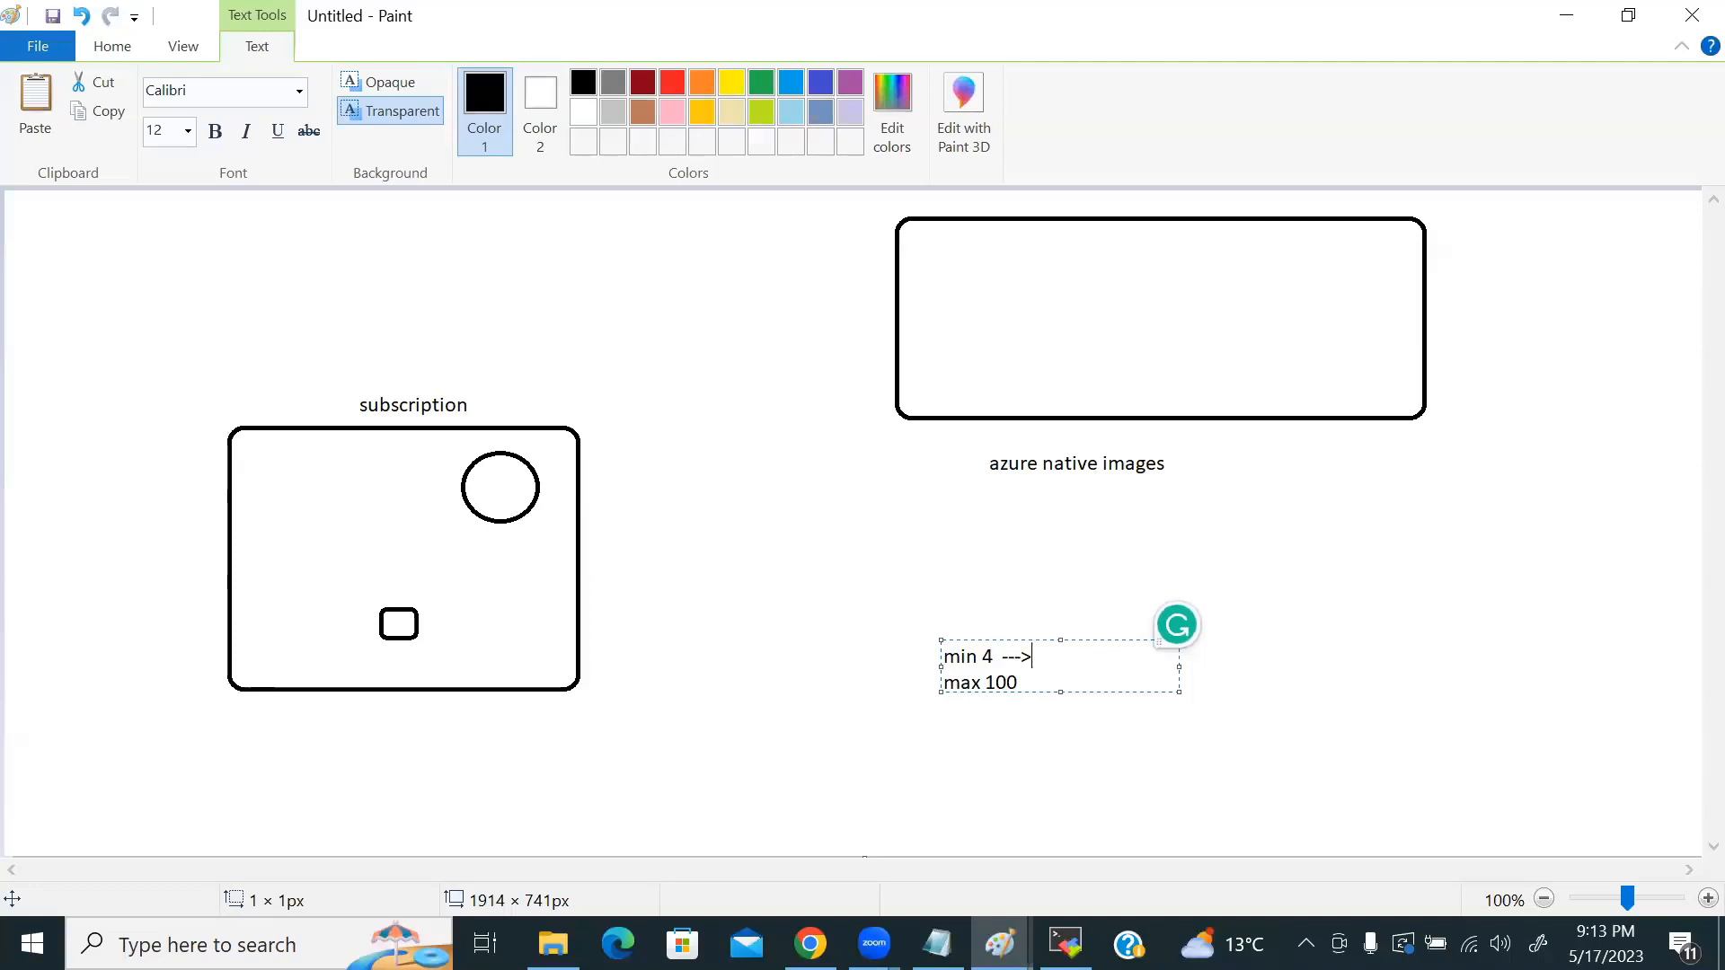
{"action": "type", "text": " single NIC"}
{"action": "key", "text": "alt+Tab"}
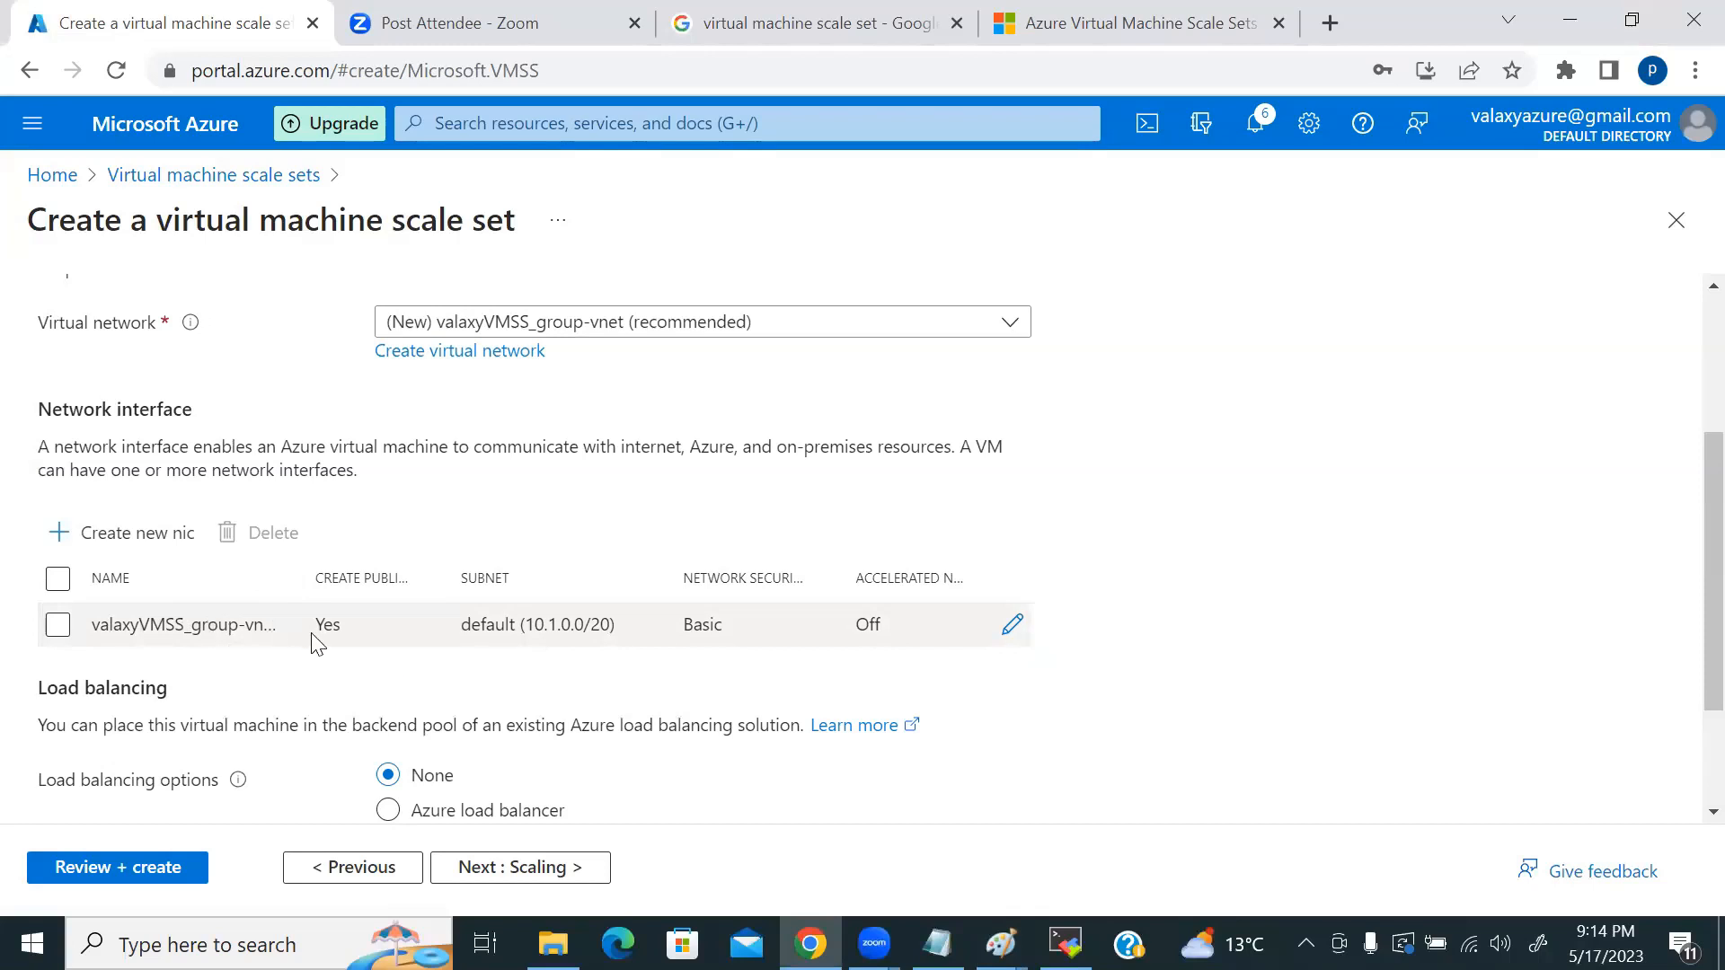
Step: Select Azure load balancer and find its load balancer list empty
{"action": "scroll", "coordinate": [578, 510], "scroll_direction": "down", "scroll_amount": 1}
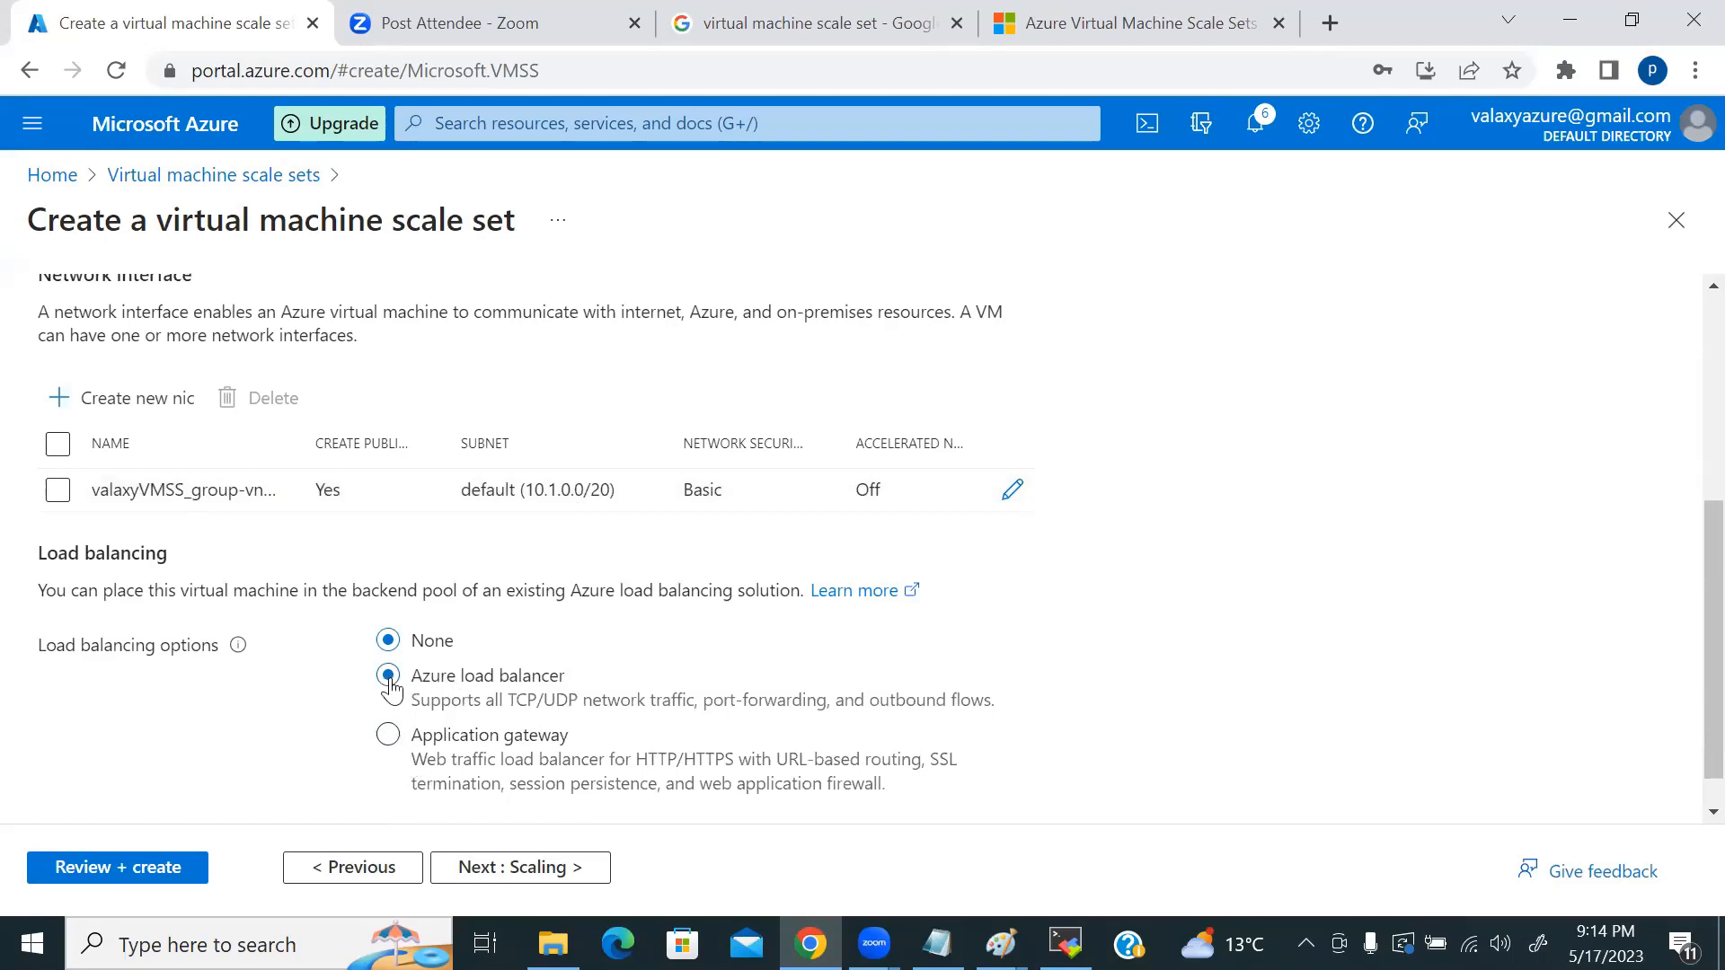
{"action": "left_click", "coordinate": [389, 681]}
{"action": "scroll", "coordinate": [665, 665], "scroll_direction": "down", "scroll_amount": 3}
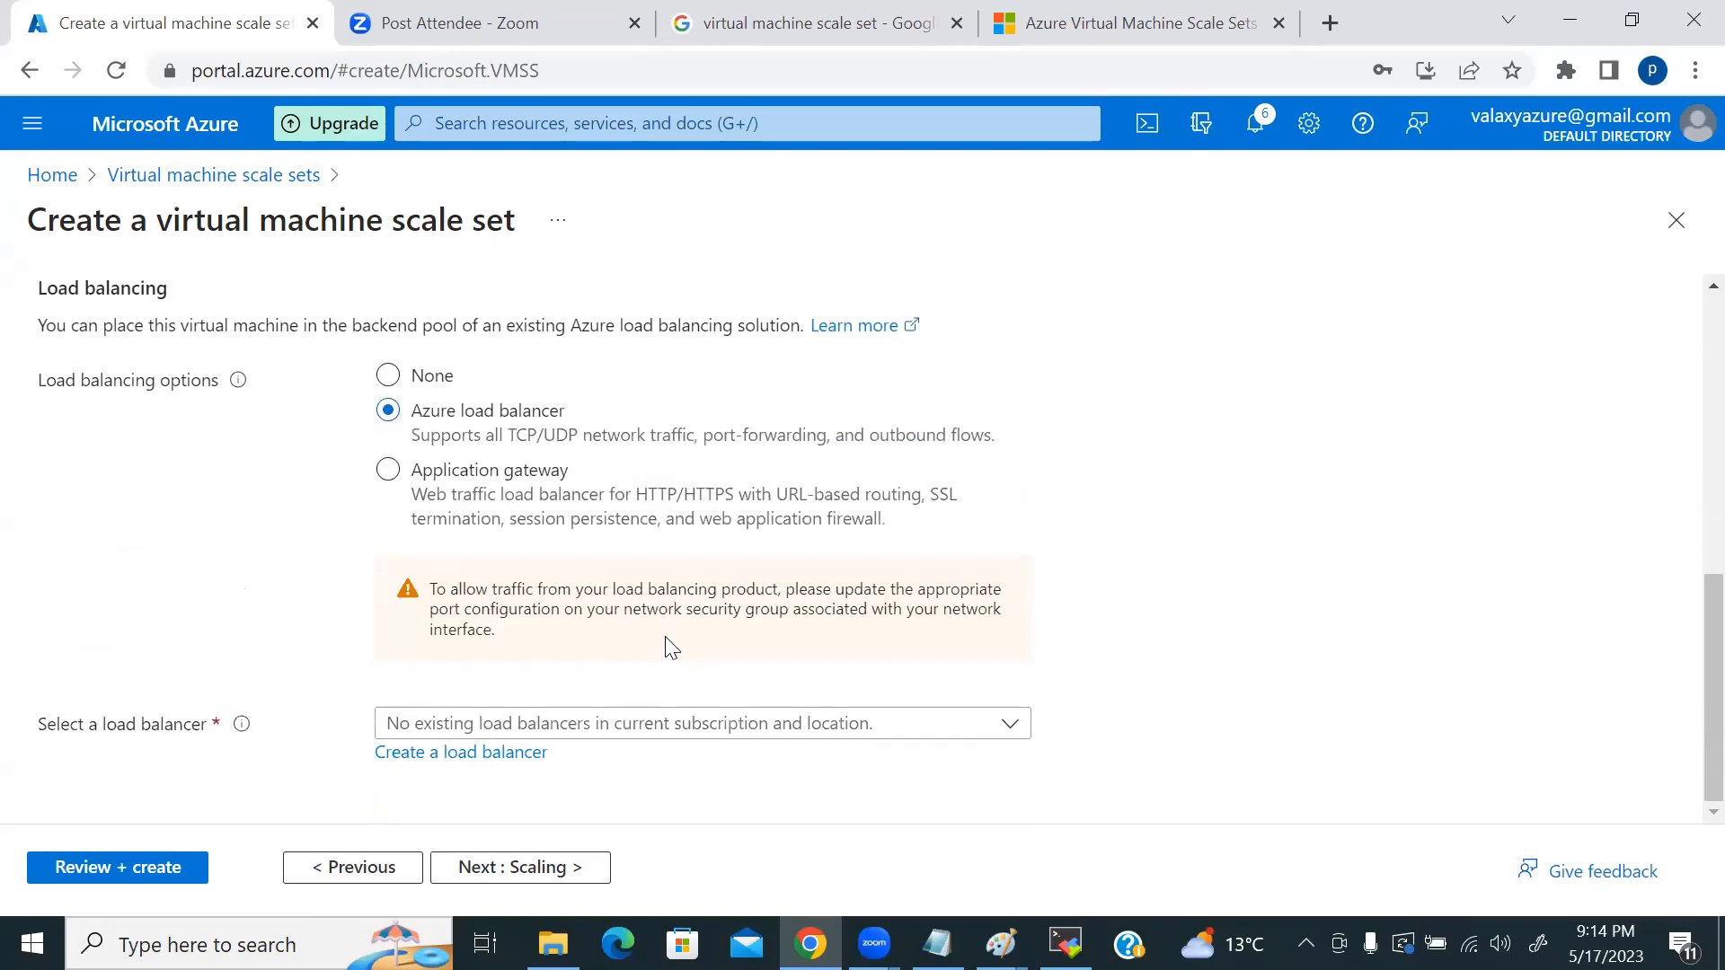
{"action": "left_click", "coordinate": [578, 724]}
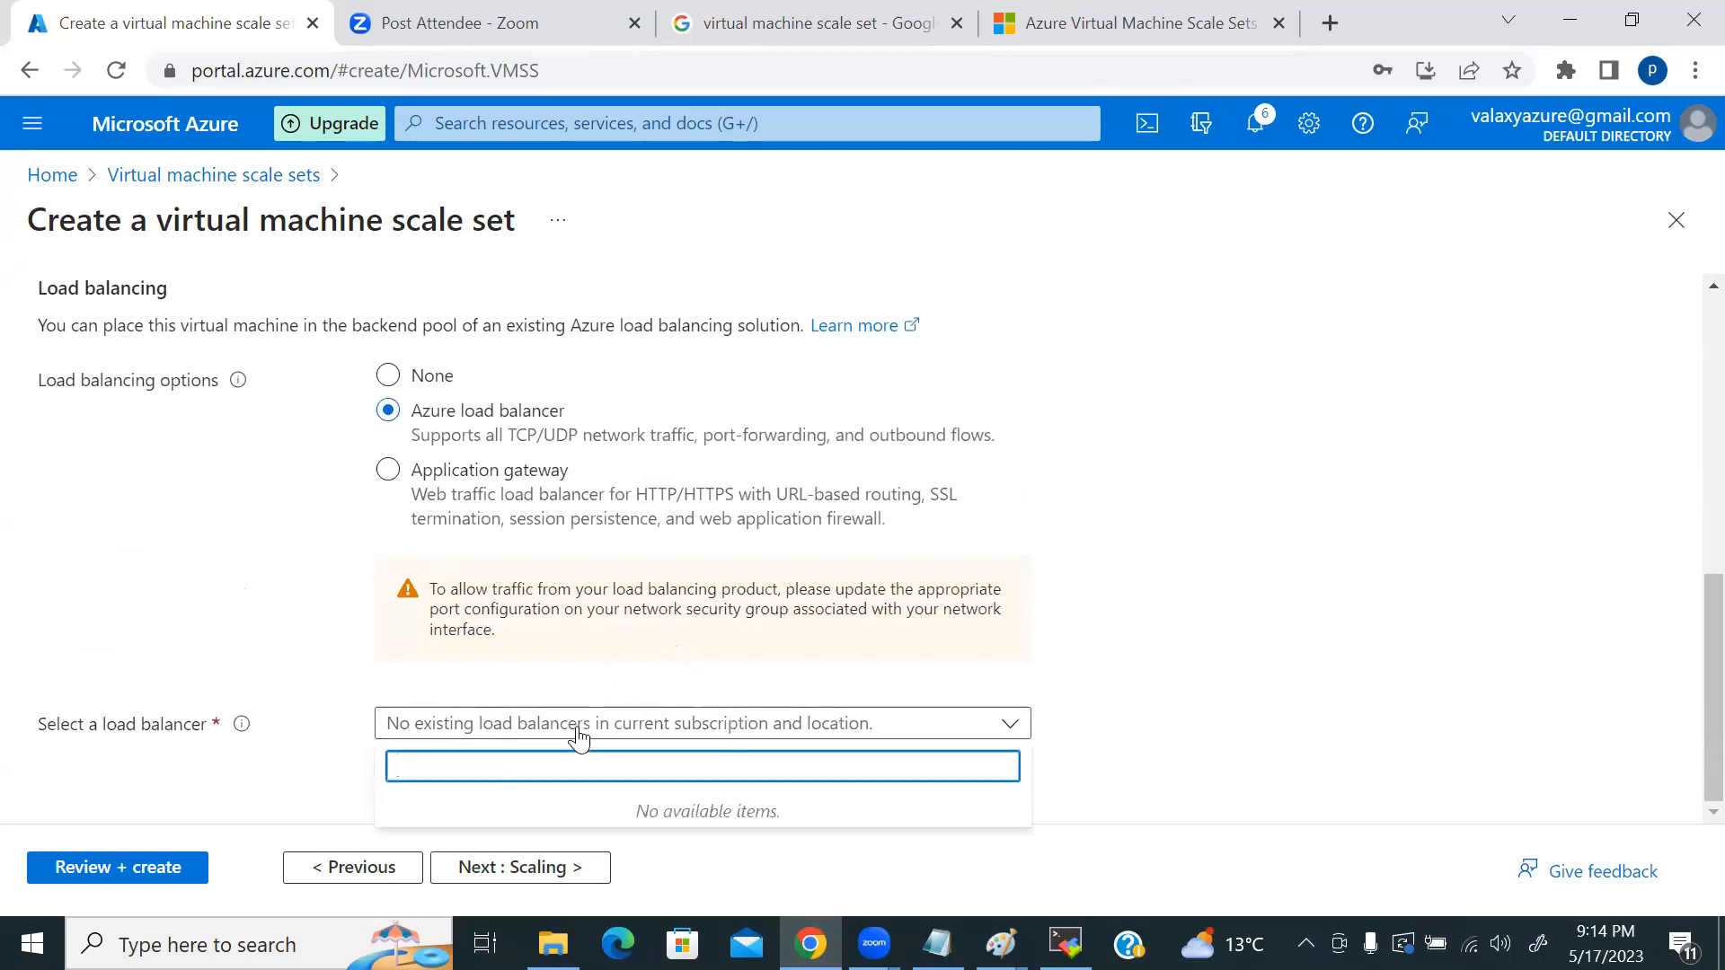
{"action": "left_click", "coordinate": [575, 728]}
Step: Try Application gateway, find no existing gateways, revert load balancing to None and continue to Scaling
{"action": "left_click", "coordinate": [388, 470]}
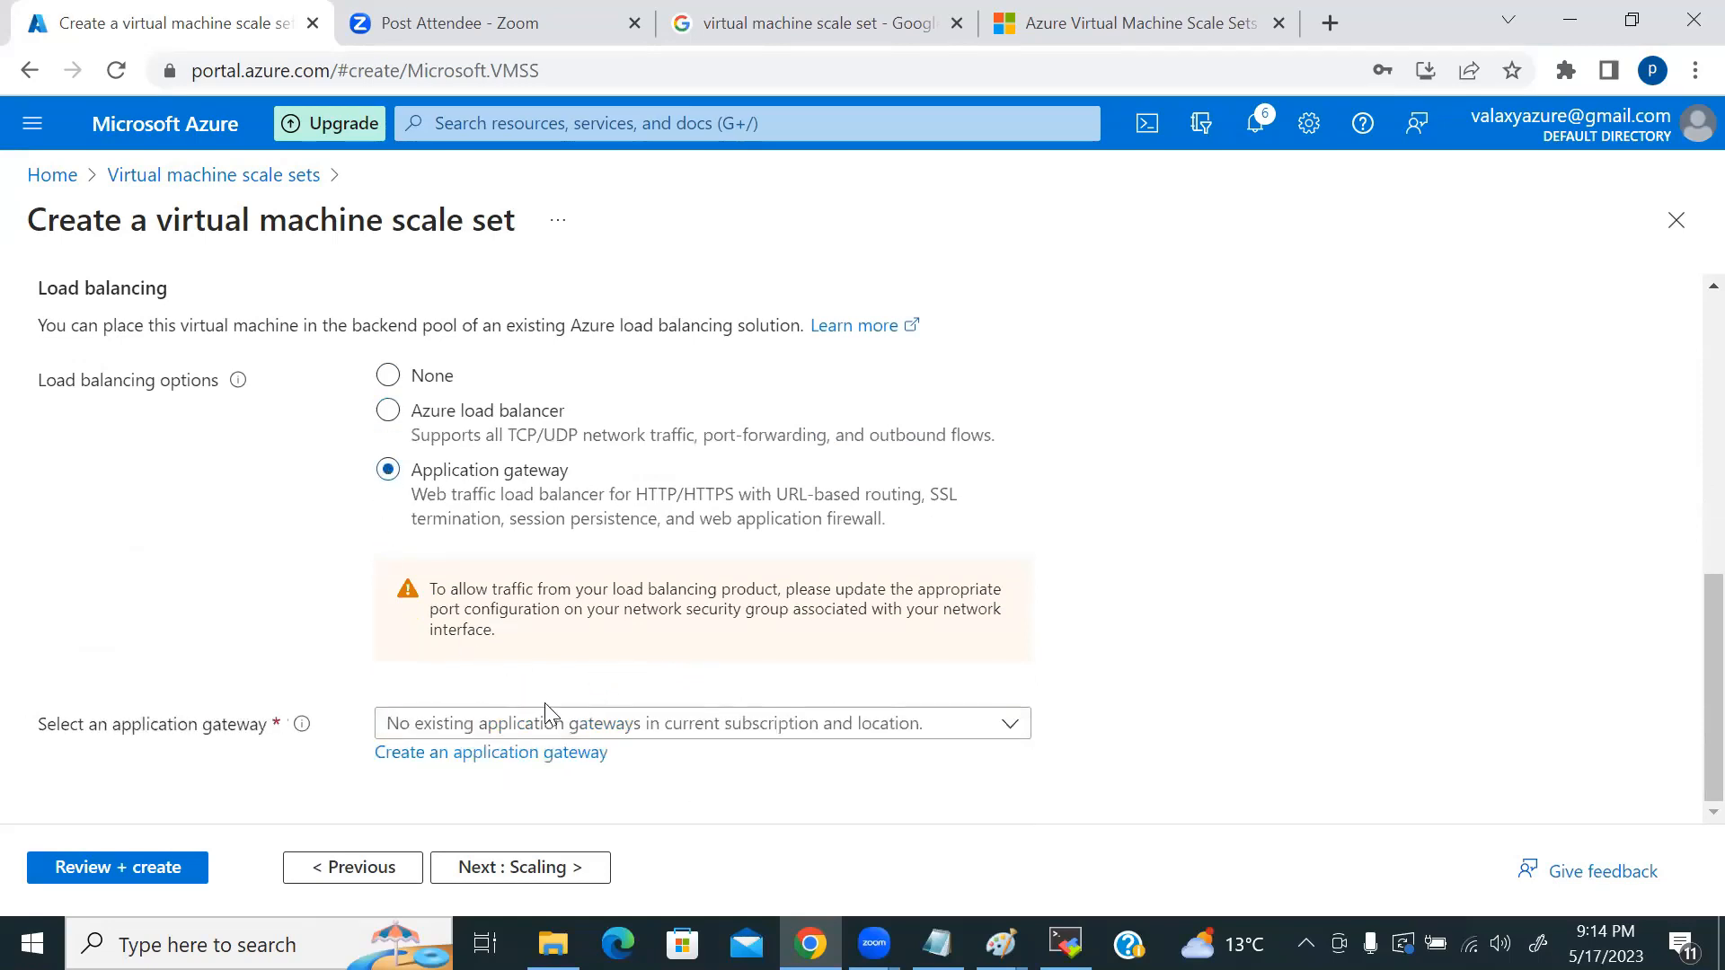
{"action": "left_click", "coordinate": [566, 728]}
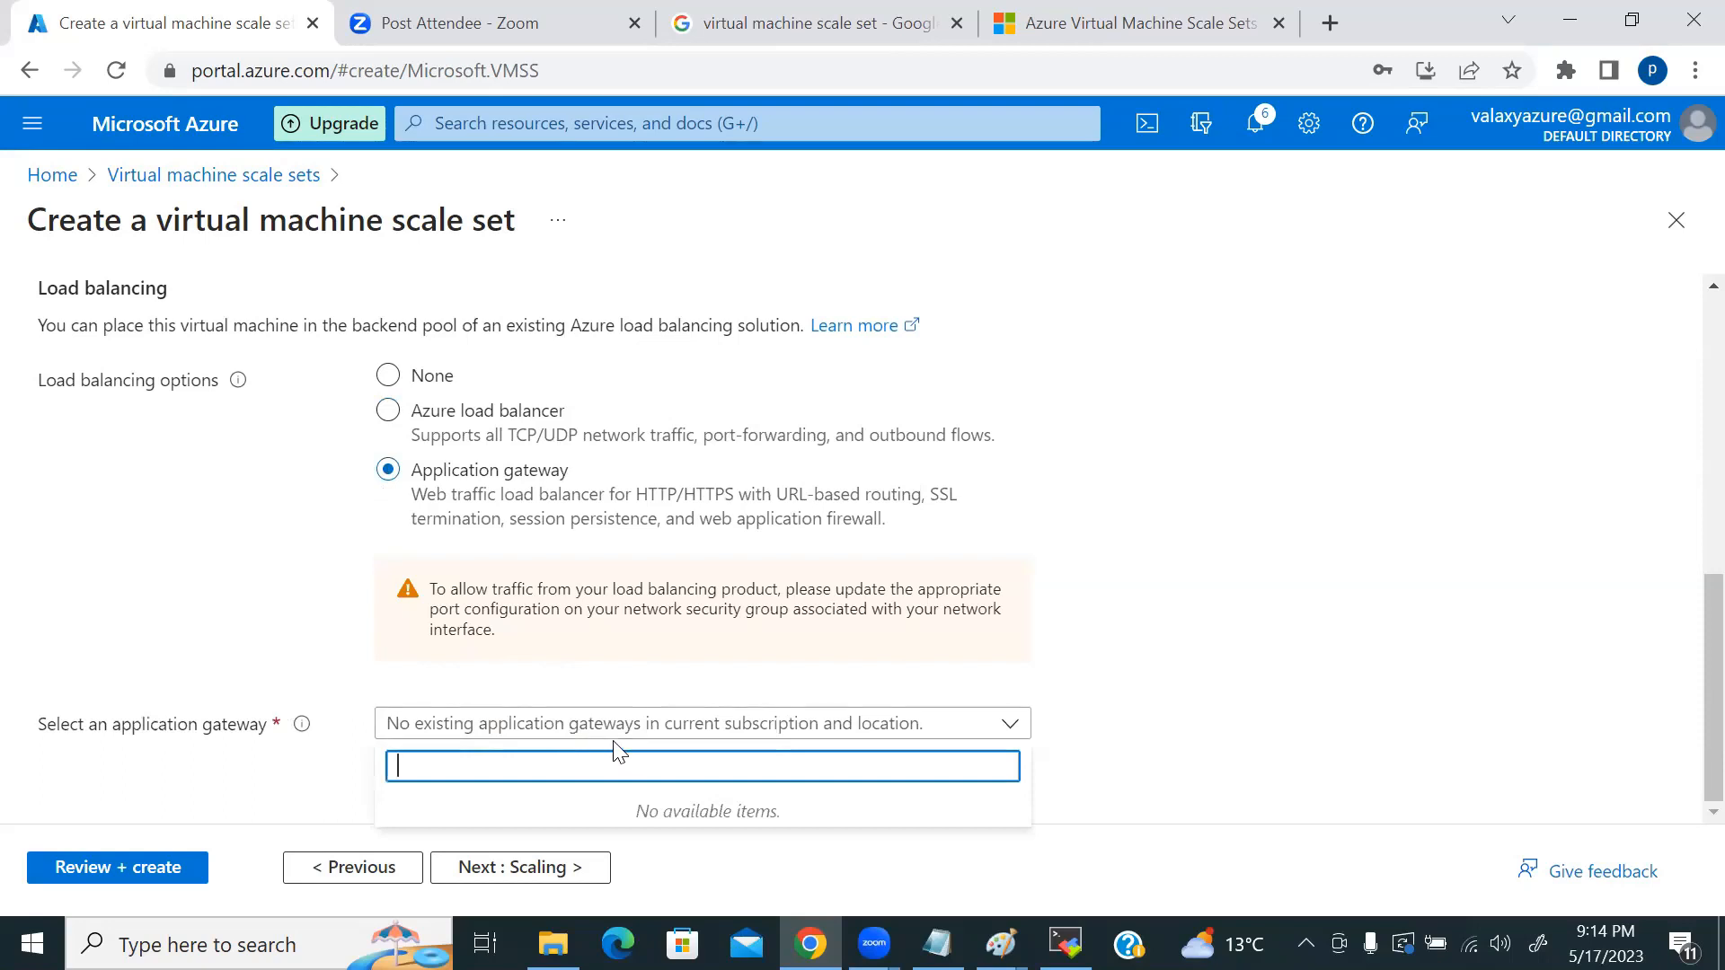
{"action": "left_click", "coordinate": [1432, 665]}
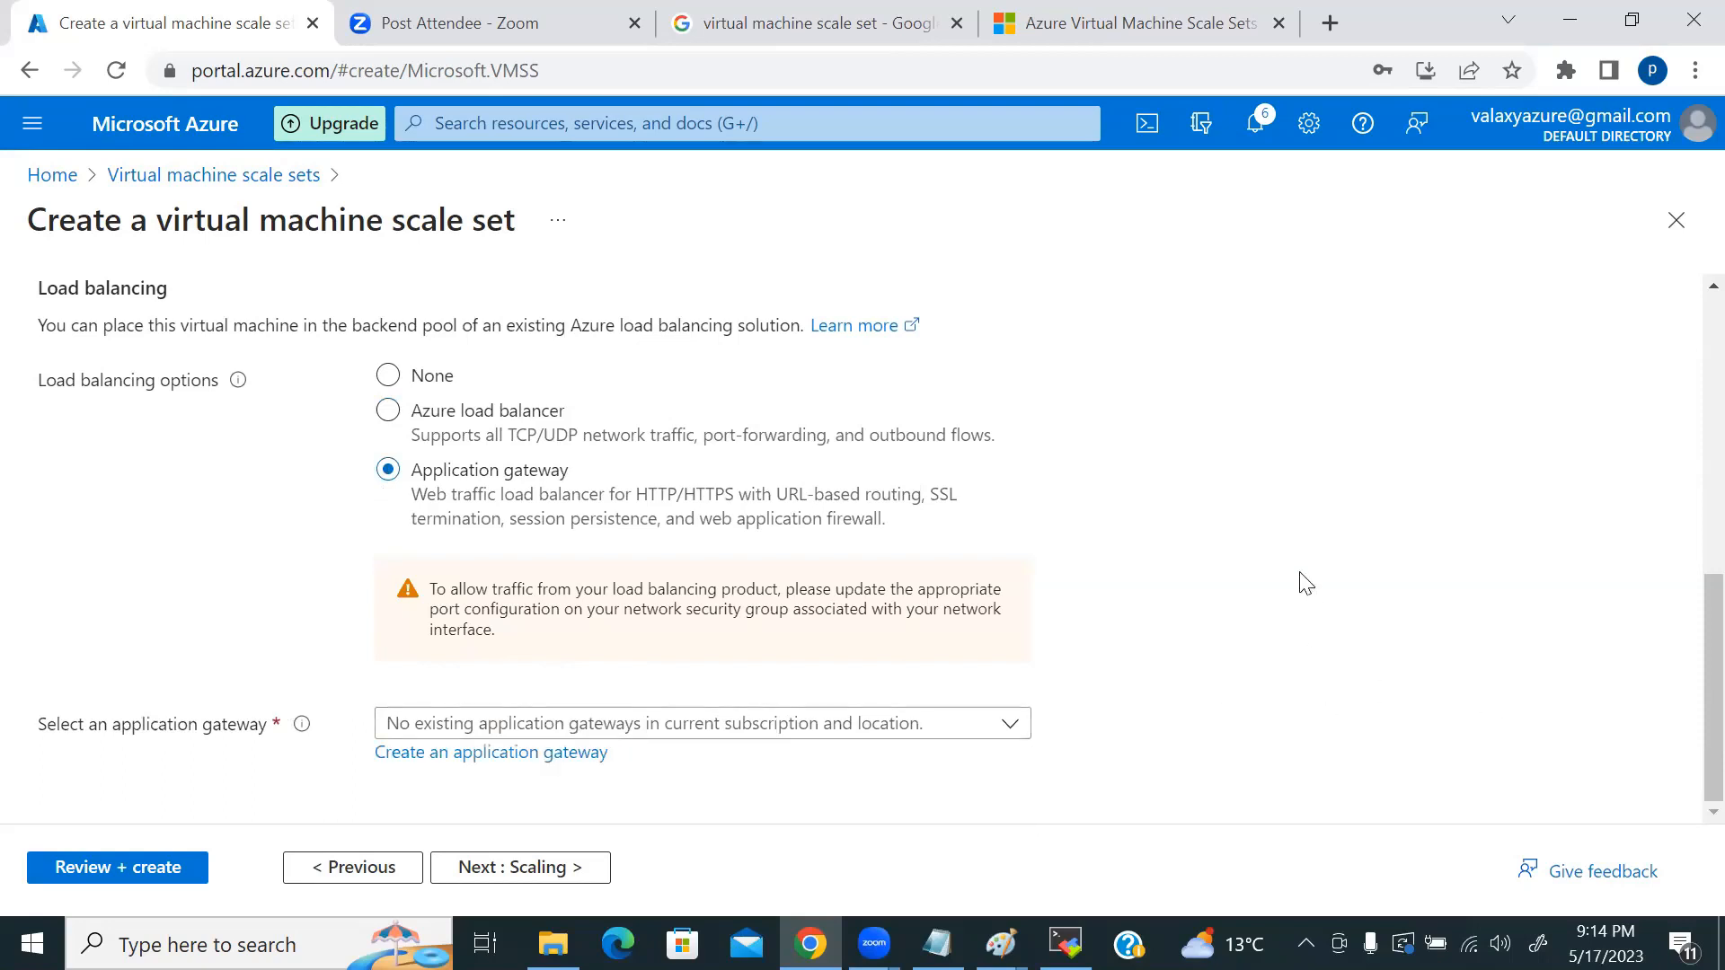
{"action": "left_click", "coordinate": [675, 730]}
{"action": "left_click", "coordinate": [1274, 674]}
{"action": "left_click", "coordinate": [654, 726]}
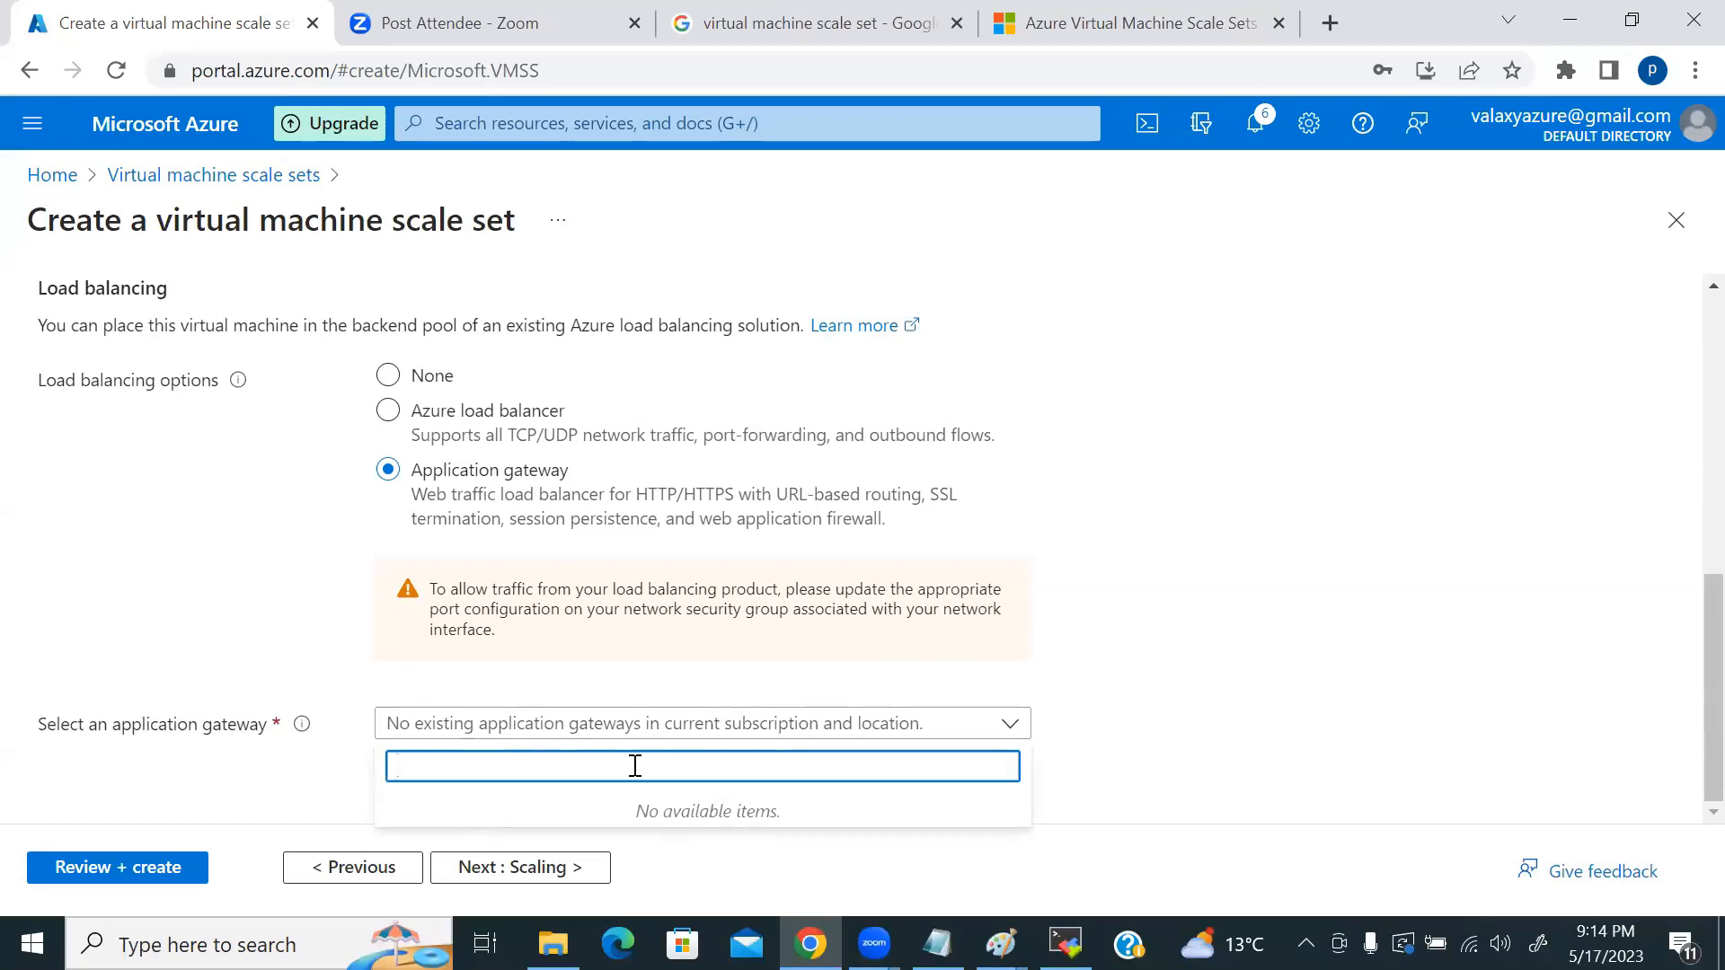
{"action": "left_click", "coordinate": [256, 499]}
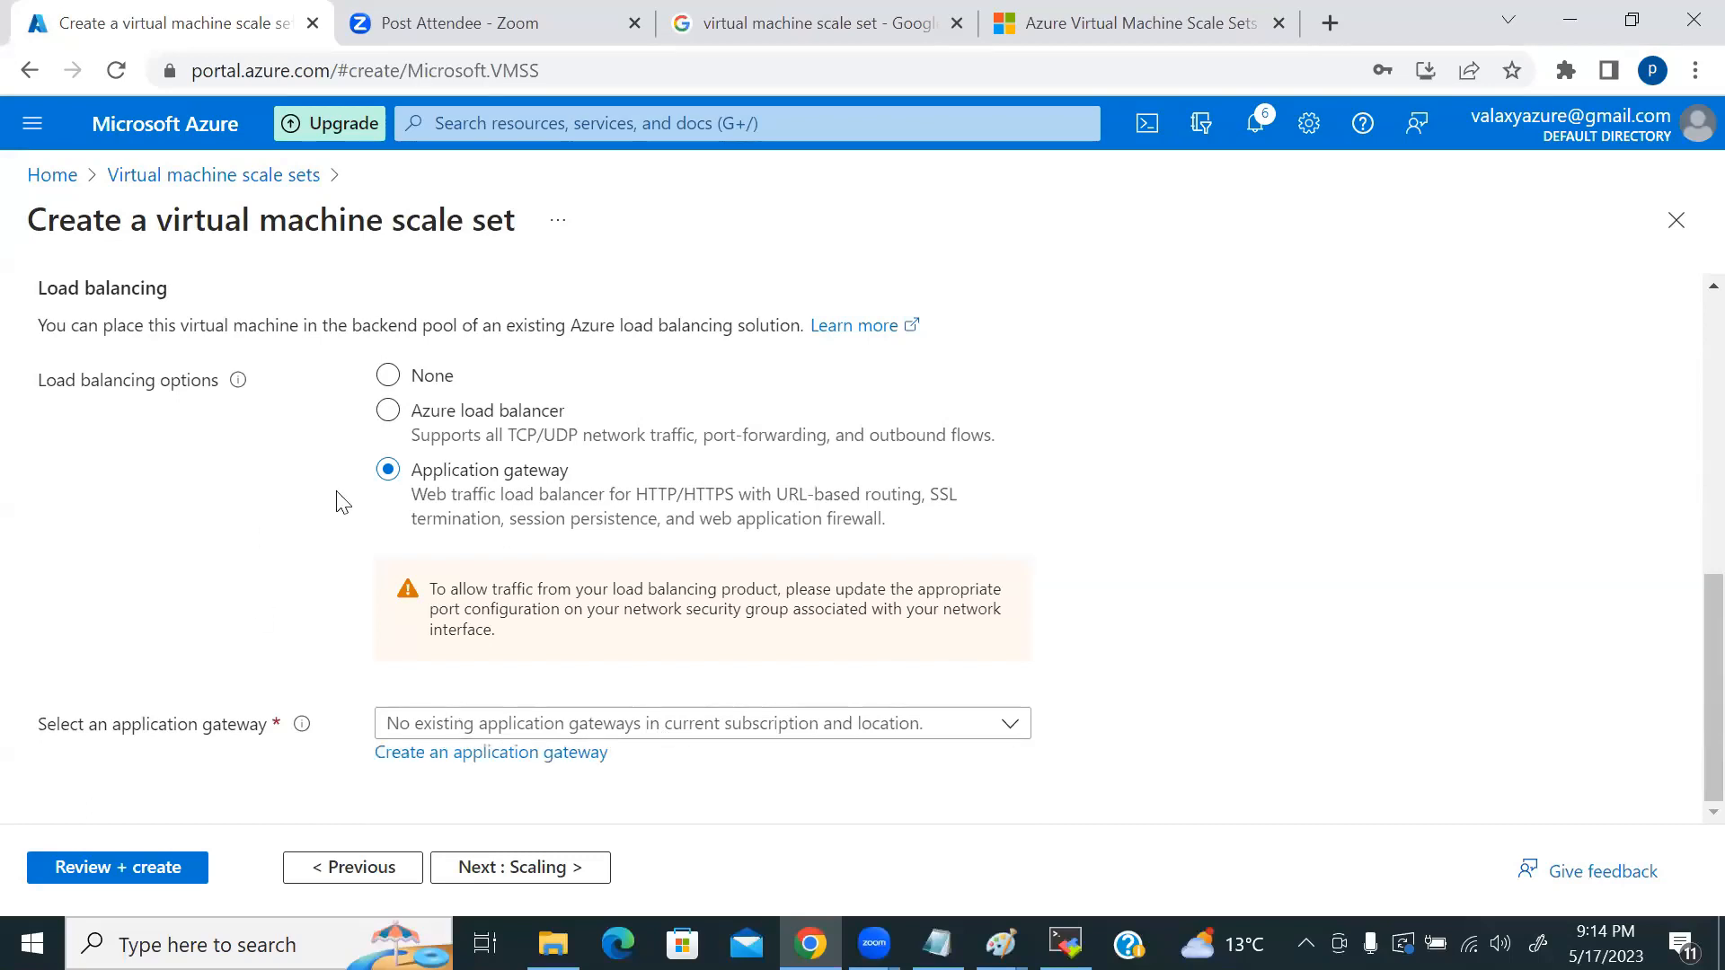
{"action": "left_click", "coordinate": [388, 376]}
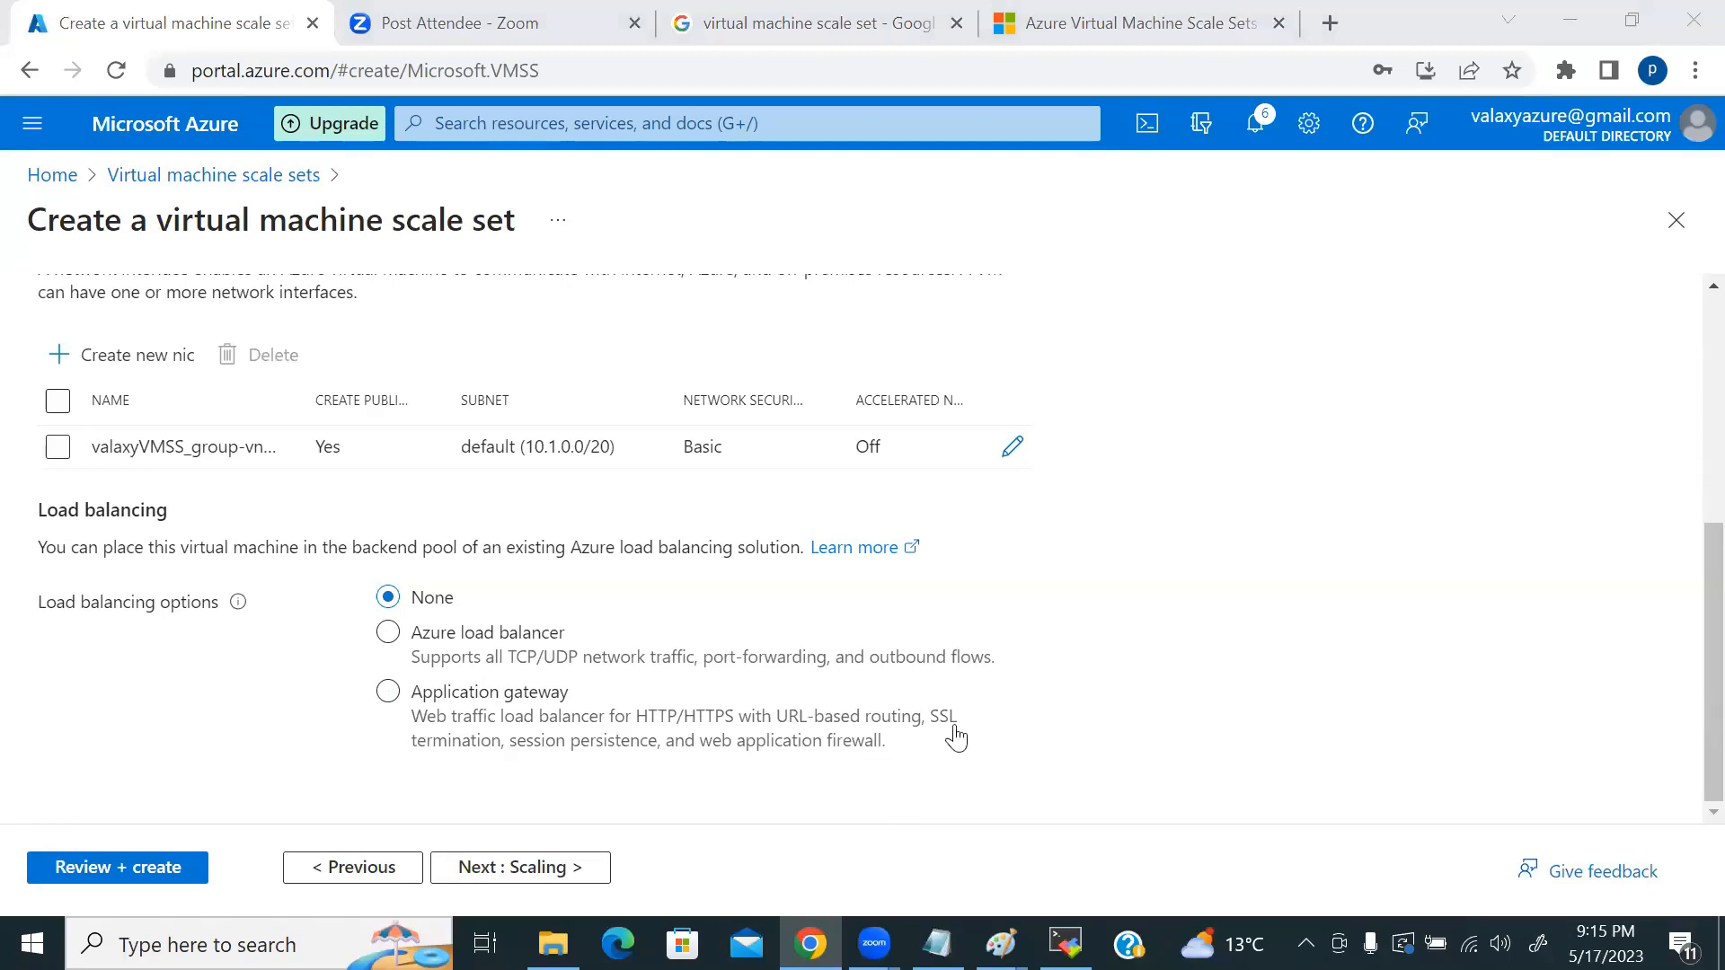
{"action": "left_click", "coordinate": [537, 867]}
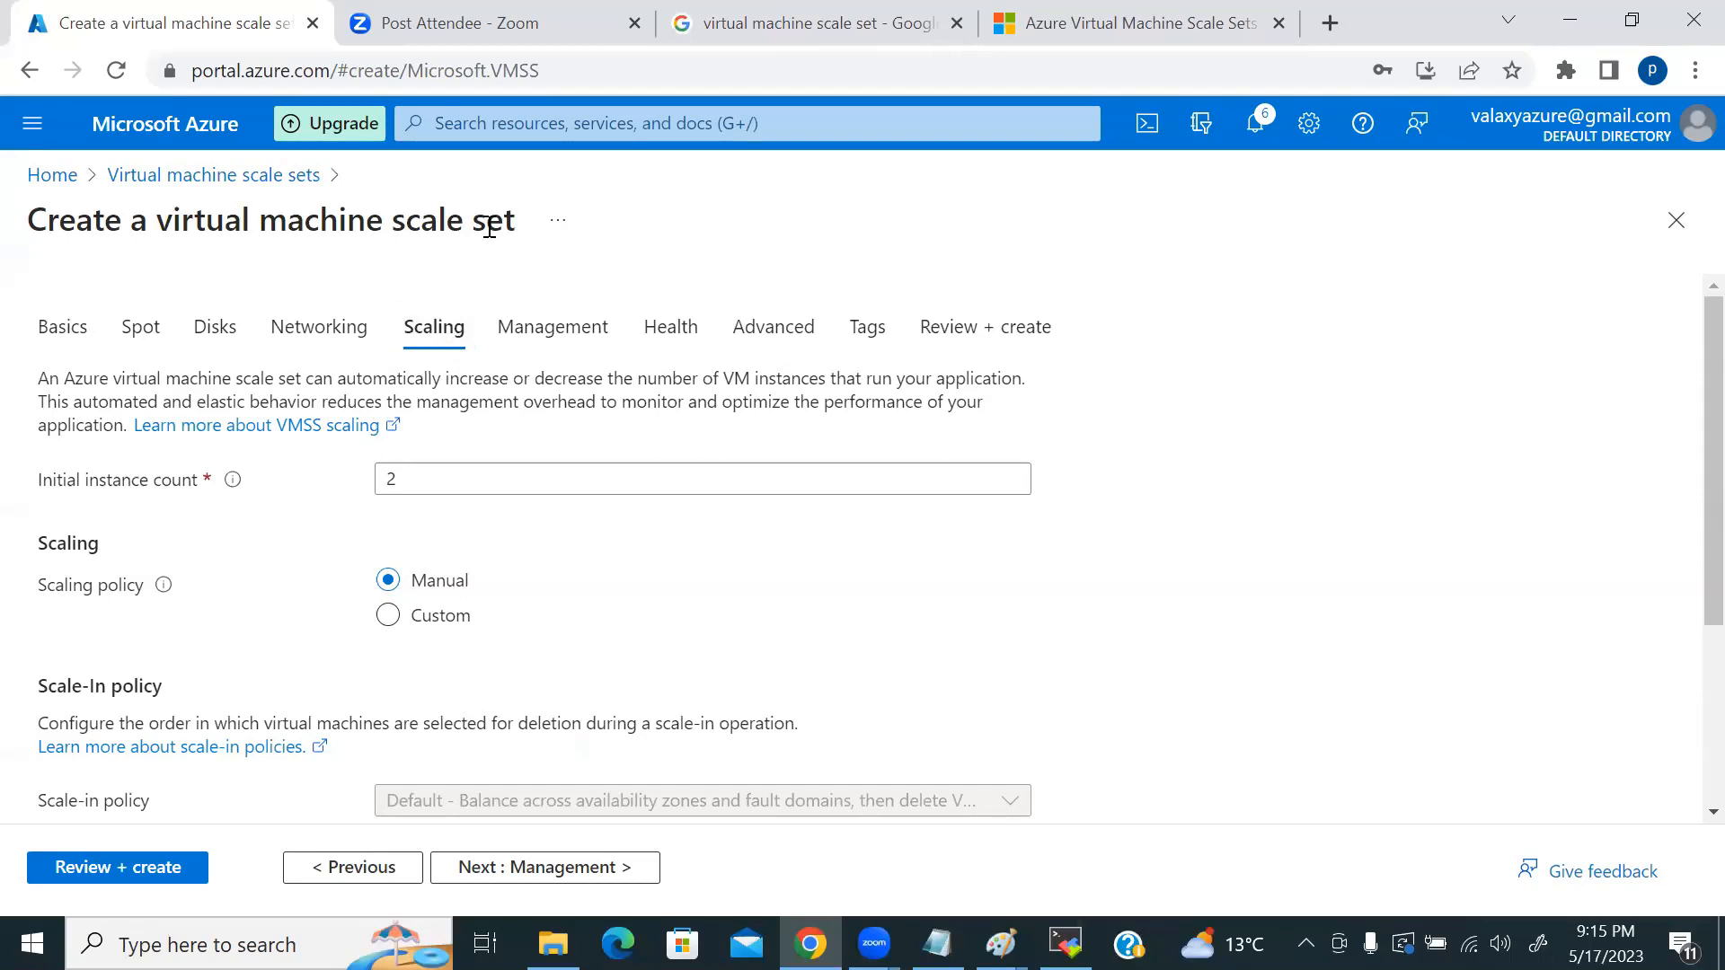
{"action": "left_click", "coordinate": [443, 478]}
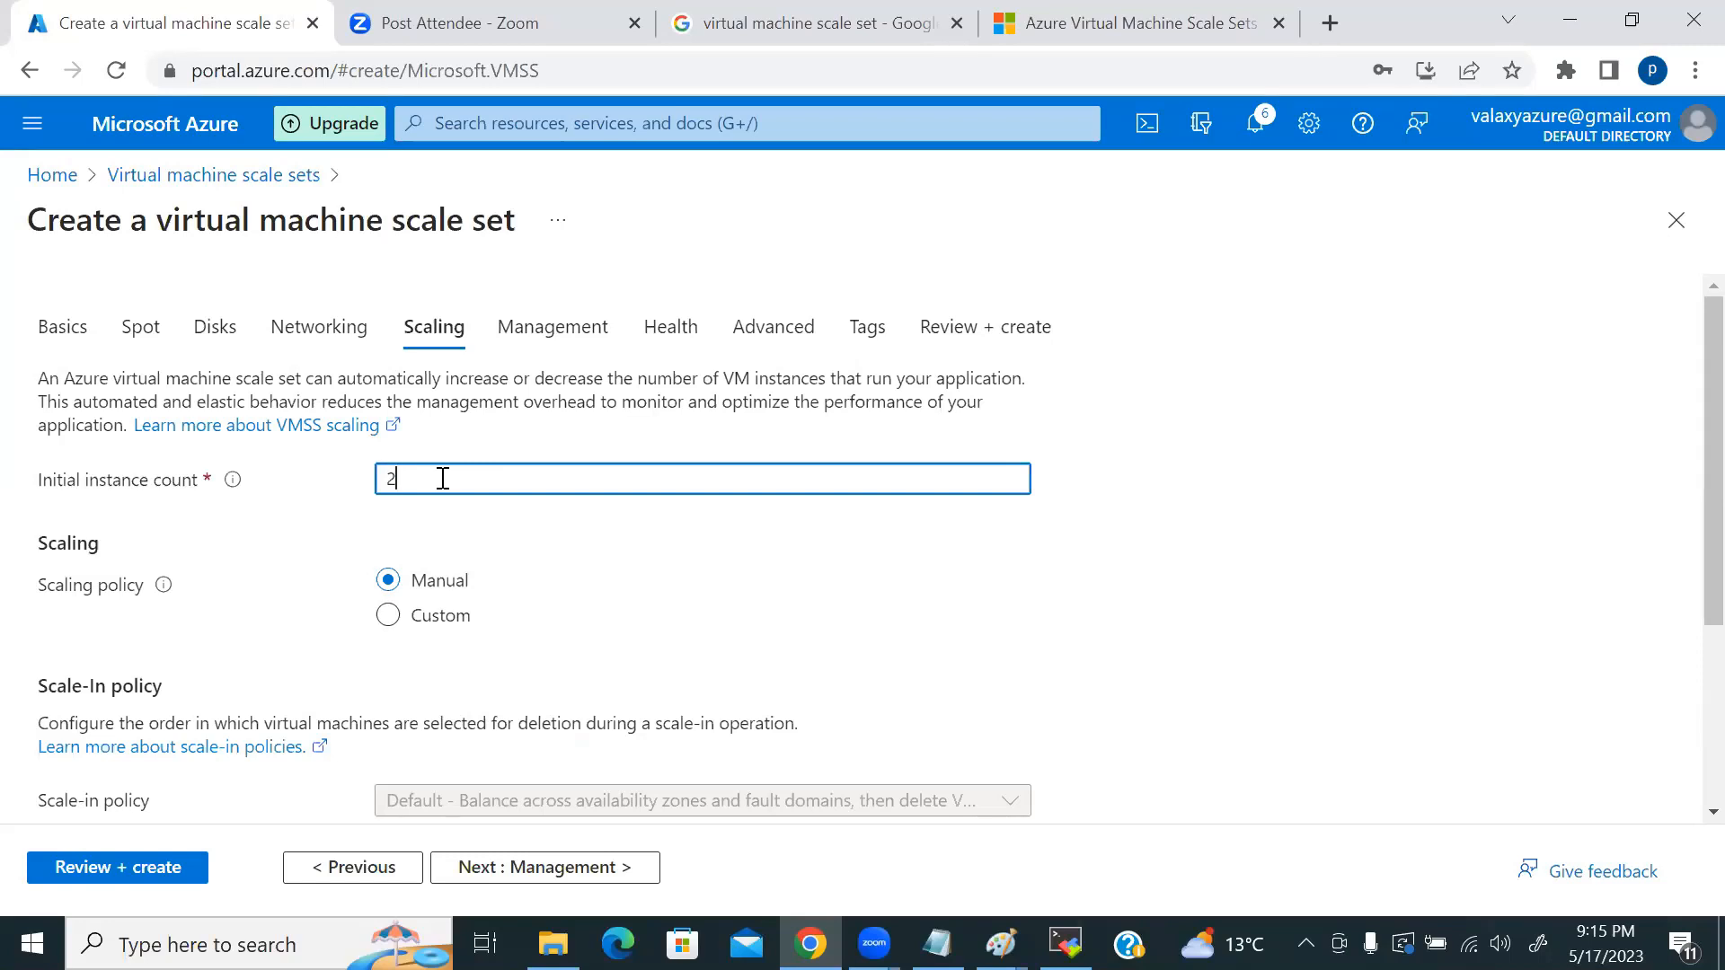
{"action": "scroll", "coordinate": [639, 579], "scroll_direction": "down", "scroll_amount": 2}
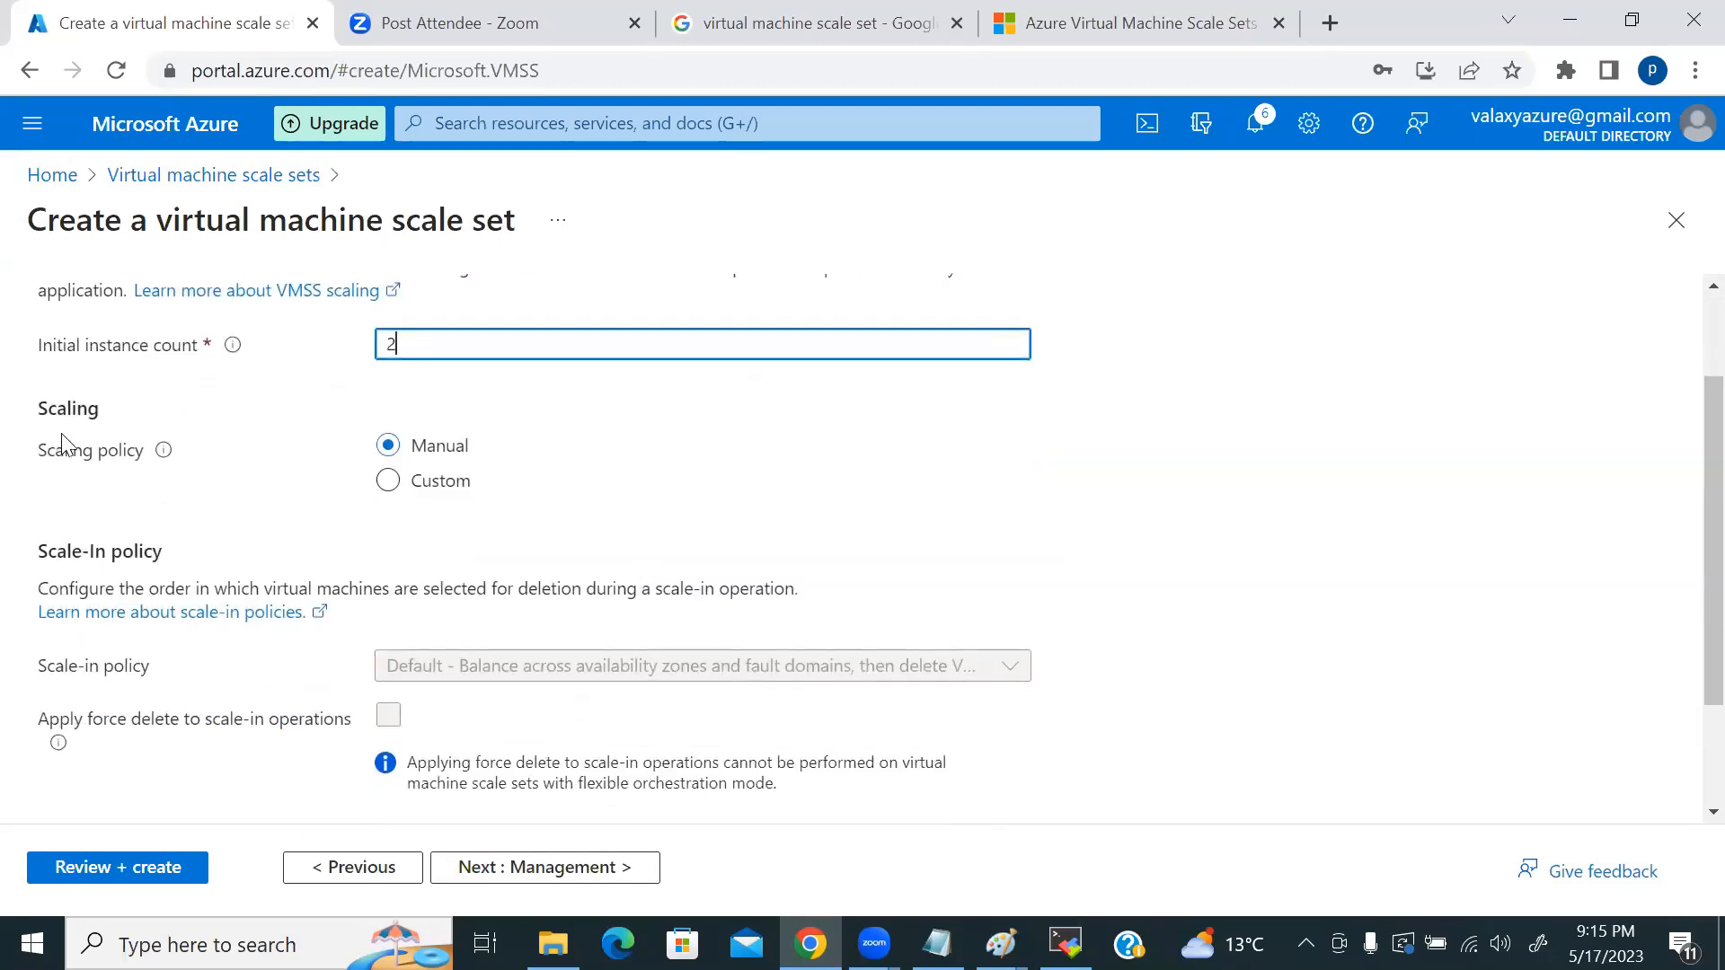
{"action": "left_click", "coordinate": [412, 490]}
{"action": "mouse_move", "coordinate": [165, 457]}
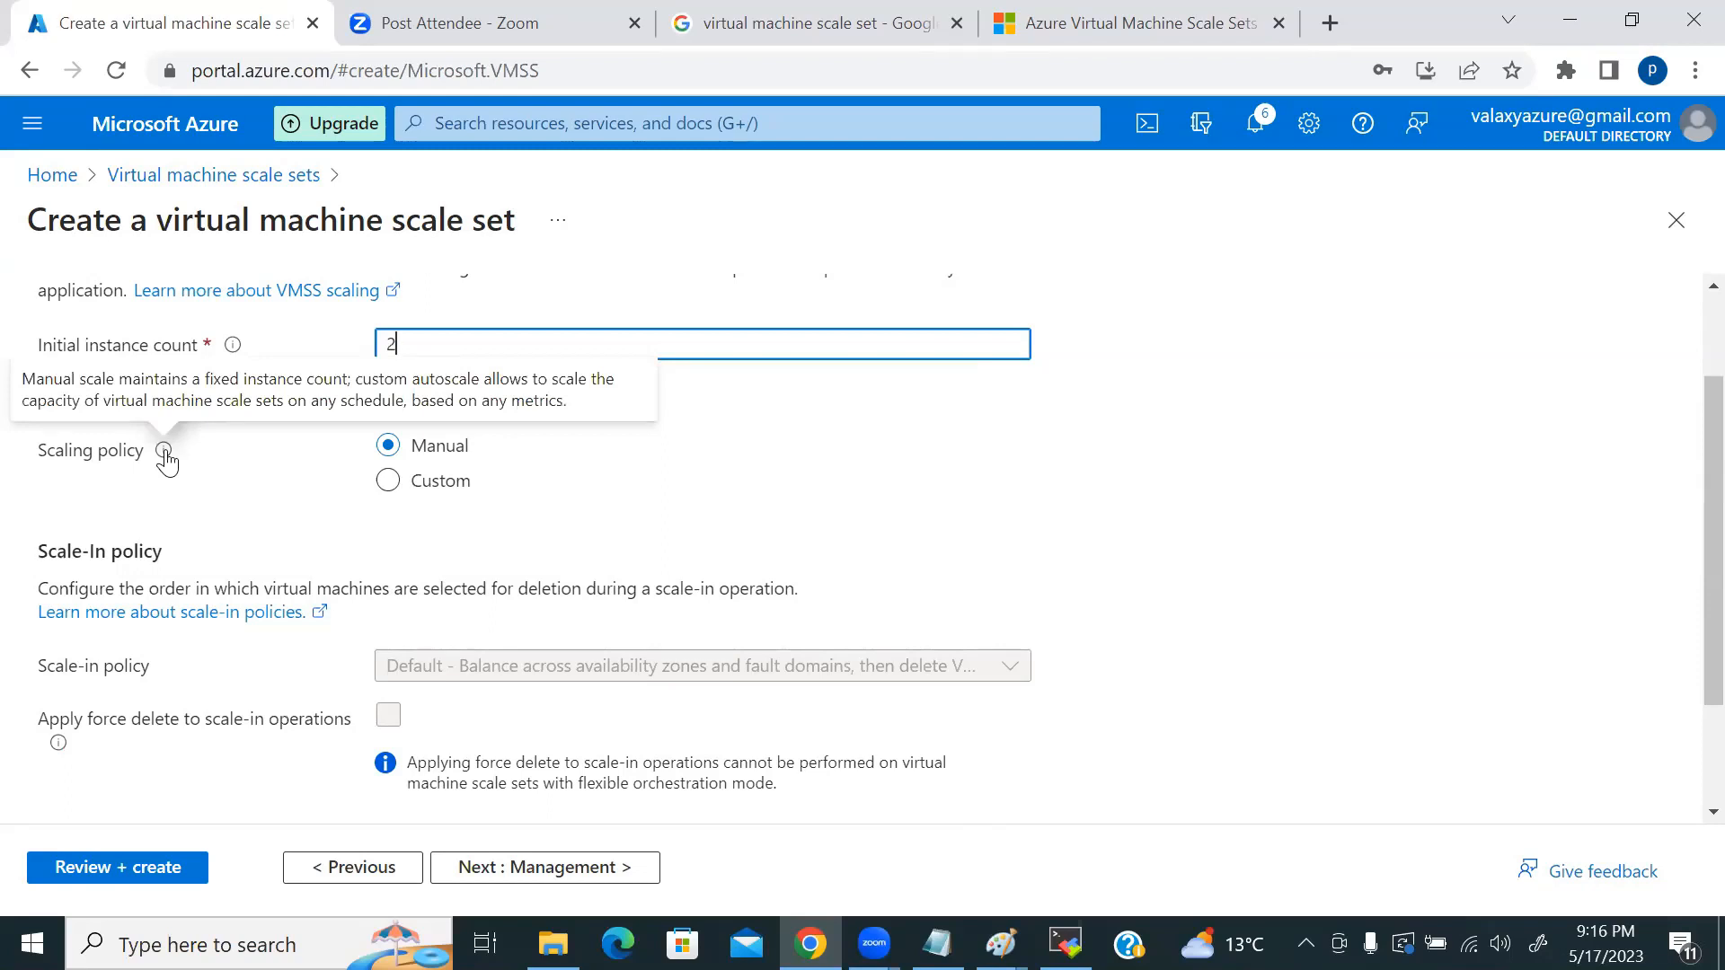
{"action": "left_click", "coordinate": [1023, 456]}
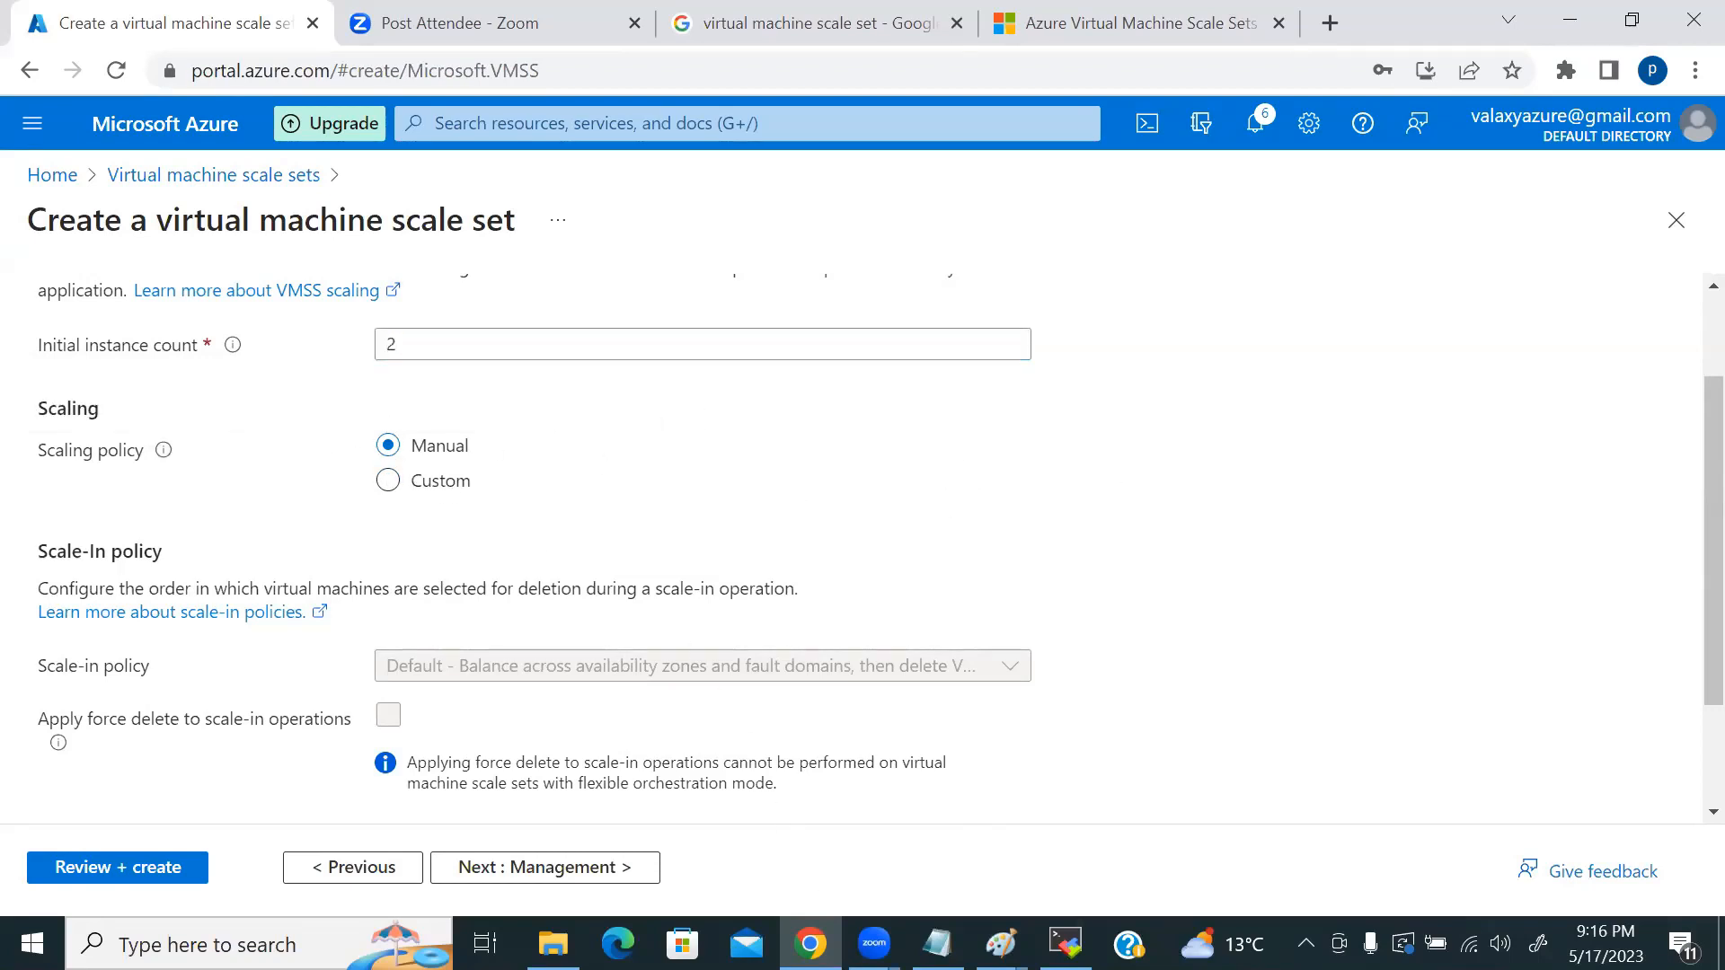
Step: Launch Paint maximized with the Rounded rectangle shape selected
{"action": "key", "text": "super"}
{"action": "type", "text": "paint"}
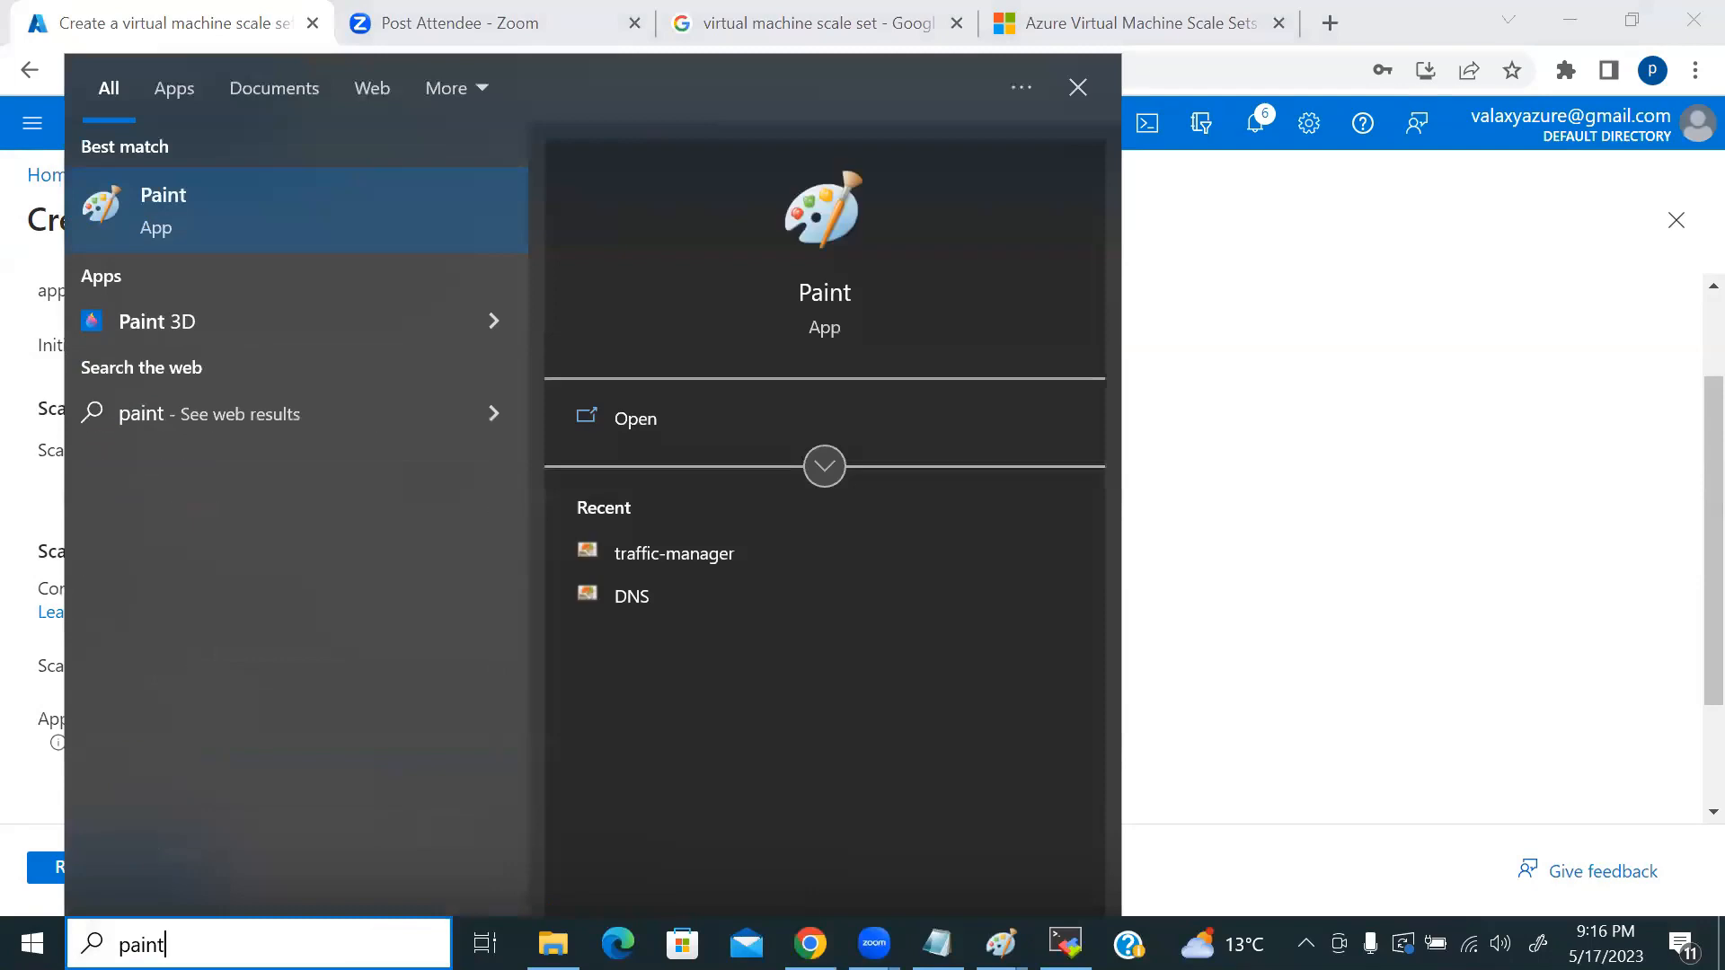
{"action": "left_click", "coordinate": [216, 210]}
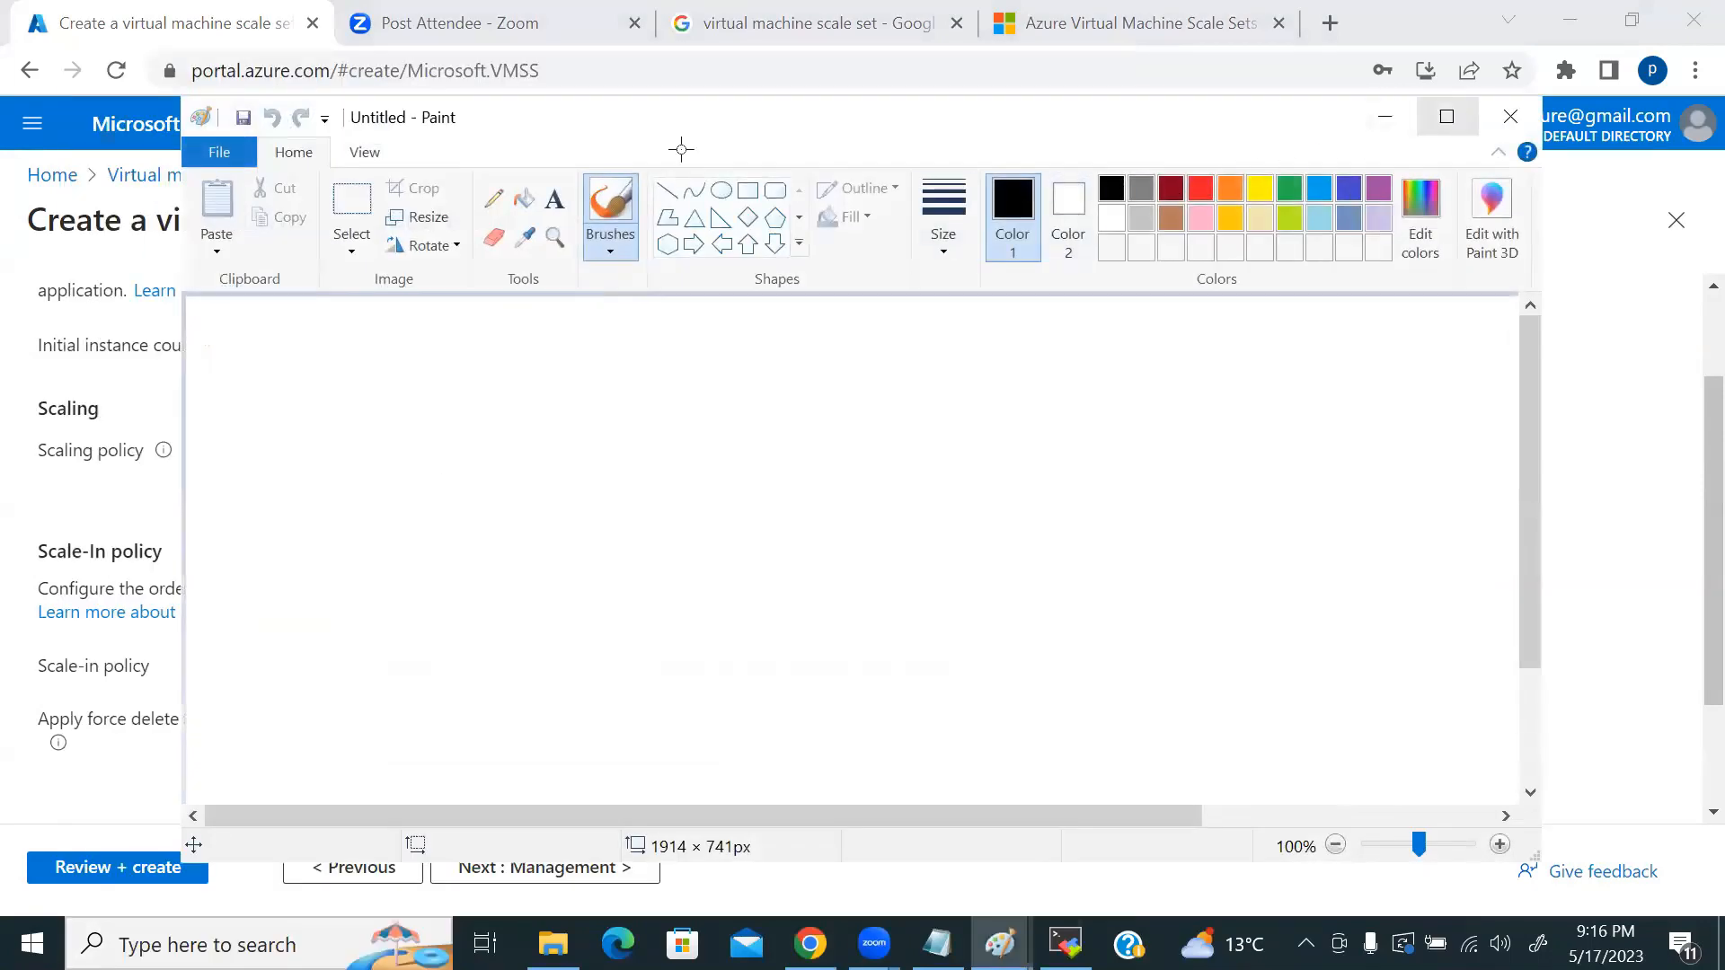
{"action": "left_click", "coordinate": [1447, 117]}
{"action": "left_click", "coordinate": [594, 84]}
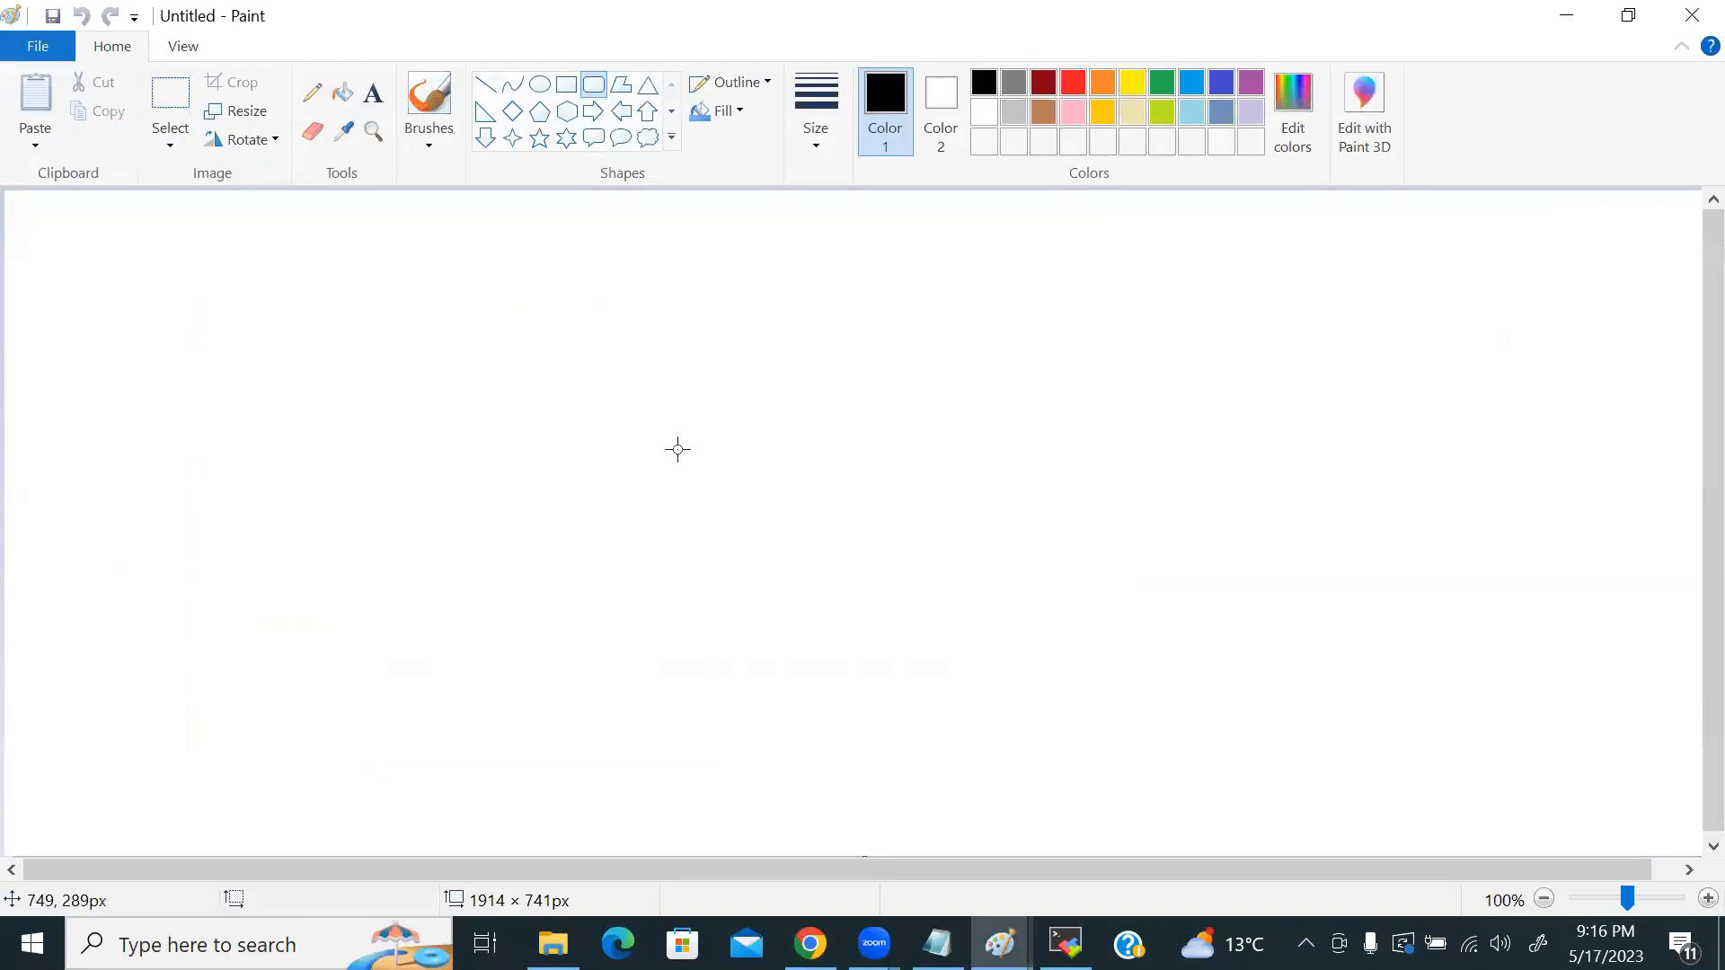
Step: Replace the scale set's initial instance count value with 4
{"action": "key", "text": "alt+Tab"}
{"action": "left_click_drag", "start_coordinate": [413, 354], "coordinate": [315, 355]}
{"action": "type", "text": "4"}
{"action": "key", "text": "alt+Tab"}
Step: Draw a row of five rounded boxes in Paint, redrawing the misplaced fifth one
{"action": "left_click_drag", "start_coordinate": [605, 353], "coordinate": [704, 424]}
{"action": "left_click_drag", "start_coordinate": [740, 356], "coordinate": [835, 422]}
{"action": "left_click_drag", "start_coordinate": [874, 356], "coordinate": [964, 423]}
{"action": "left_click_drag", "start_coordinate": [994, 356], "coordinate": [1089, 426]}
{"action": "left_click", "coordinate": [899, 485]}
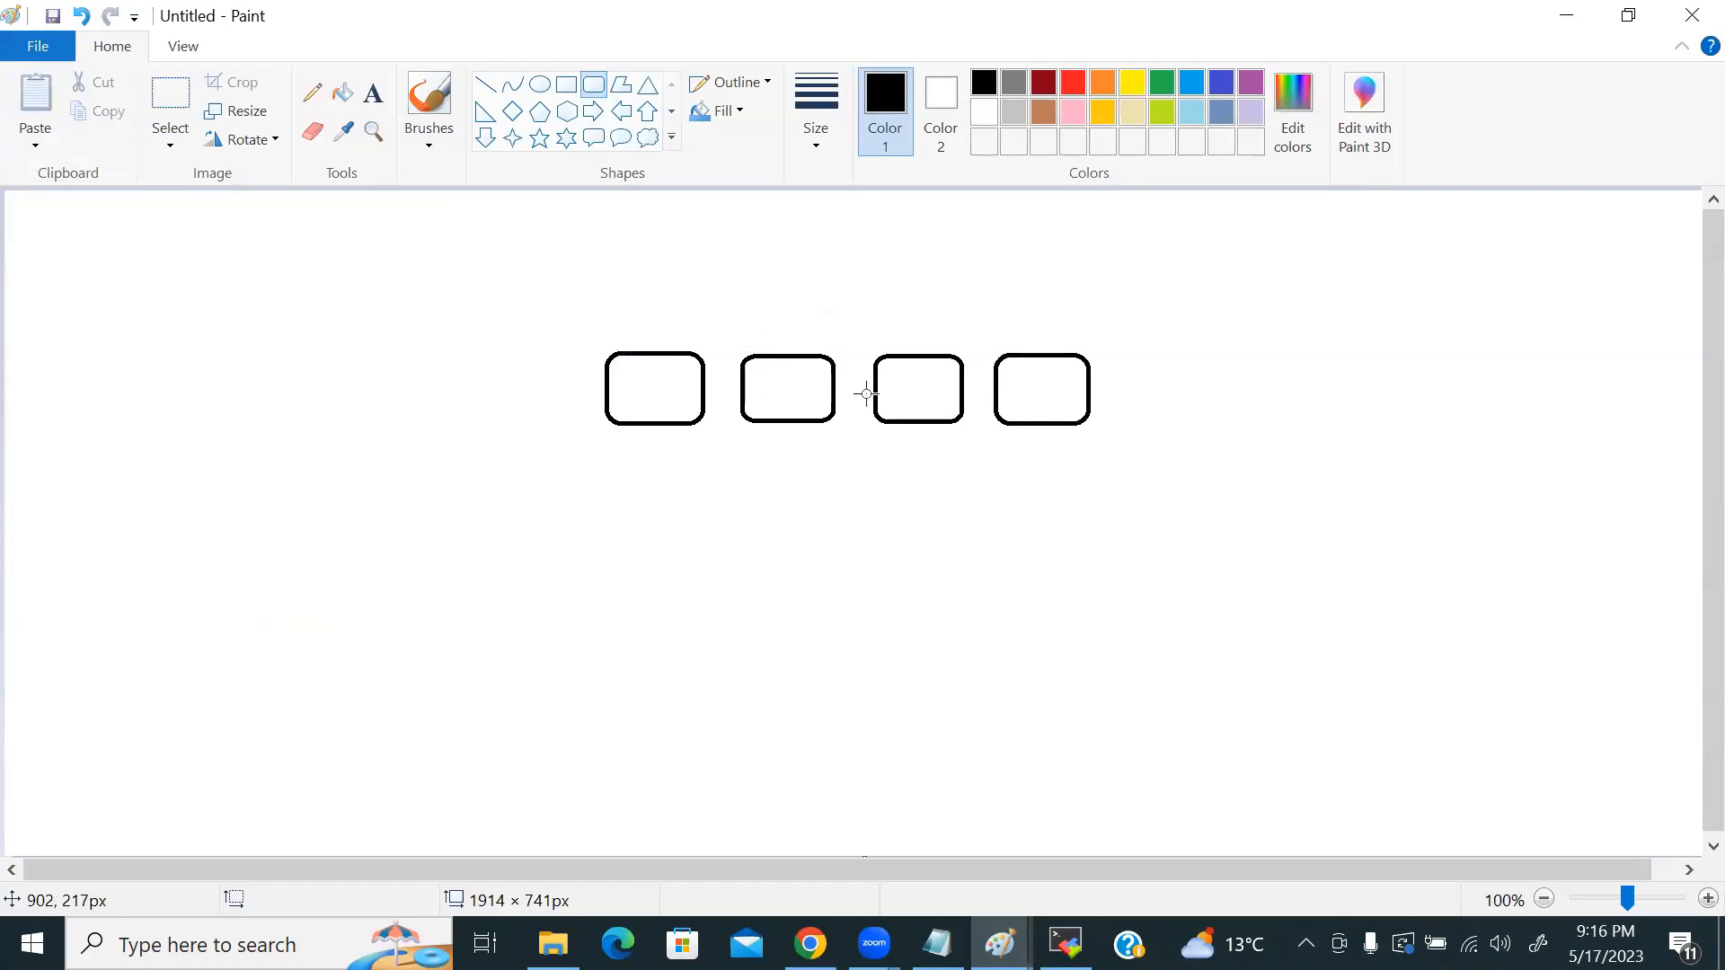
{"action": "left_click_drag", "start_coordinate": [1139, 360], "coordinate": [1240, 424]}
{"action": "key", "text": "ctrl+z"}
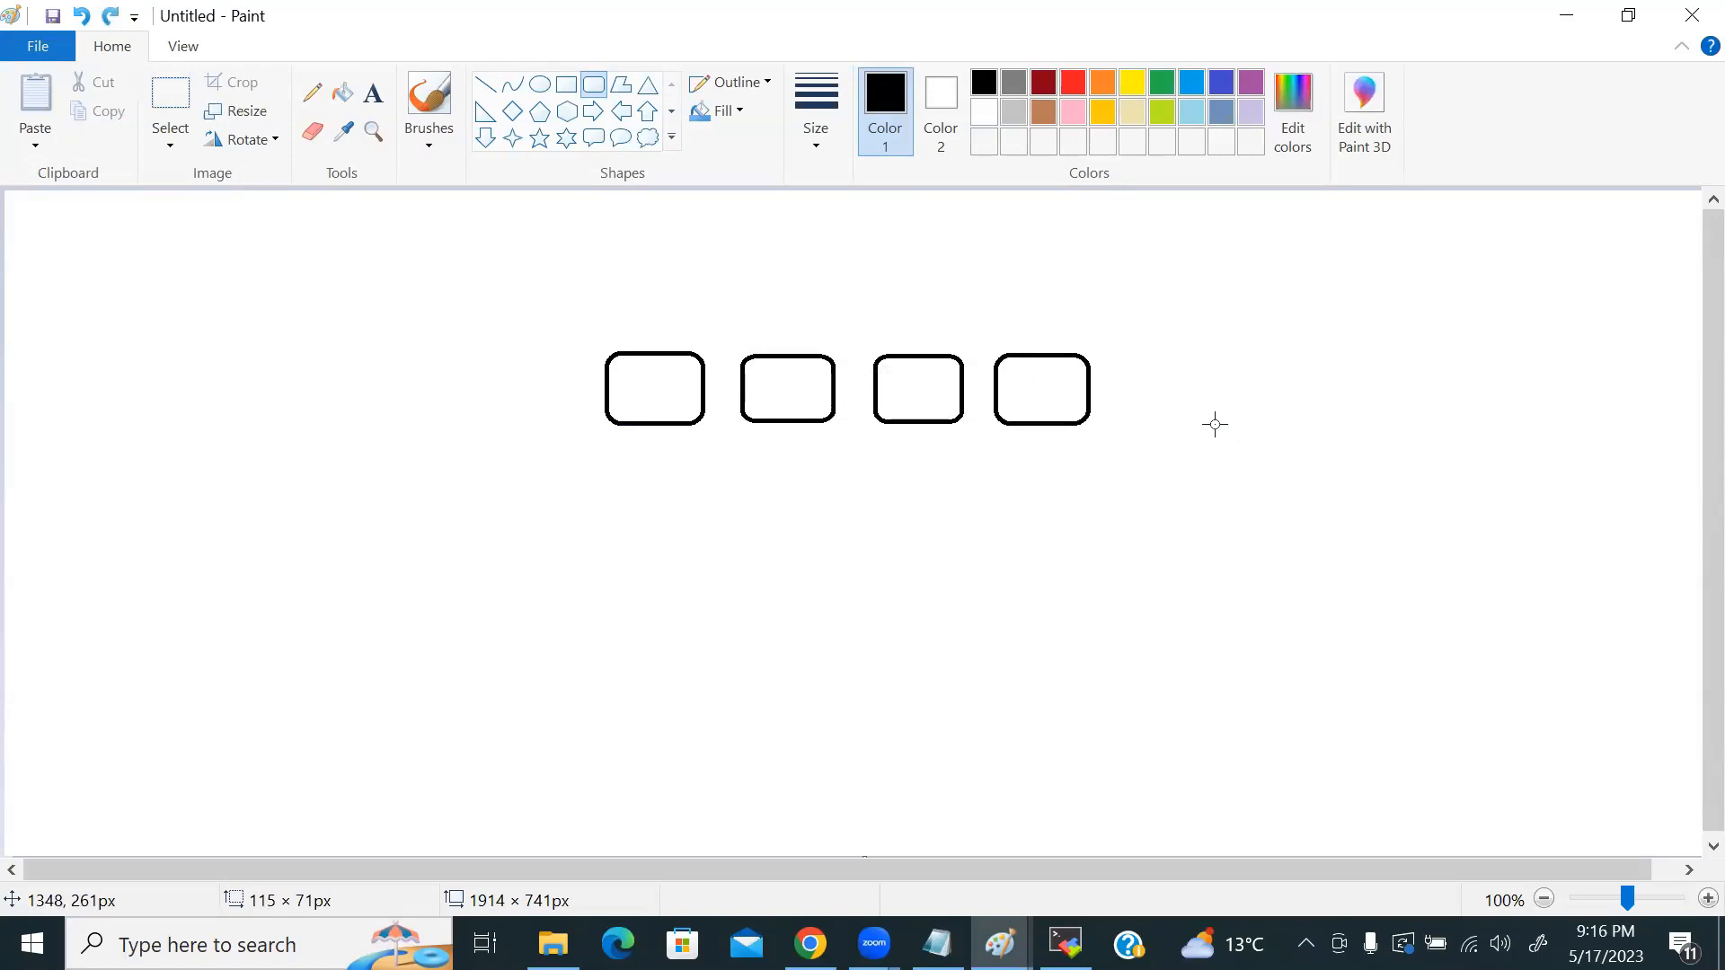
{"action": "left_click_drag", "start_coordinate": [1134, 356], "coordinate": [1241, 423]}
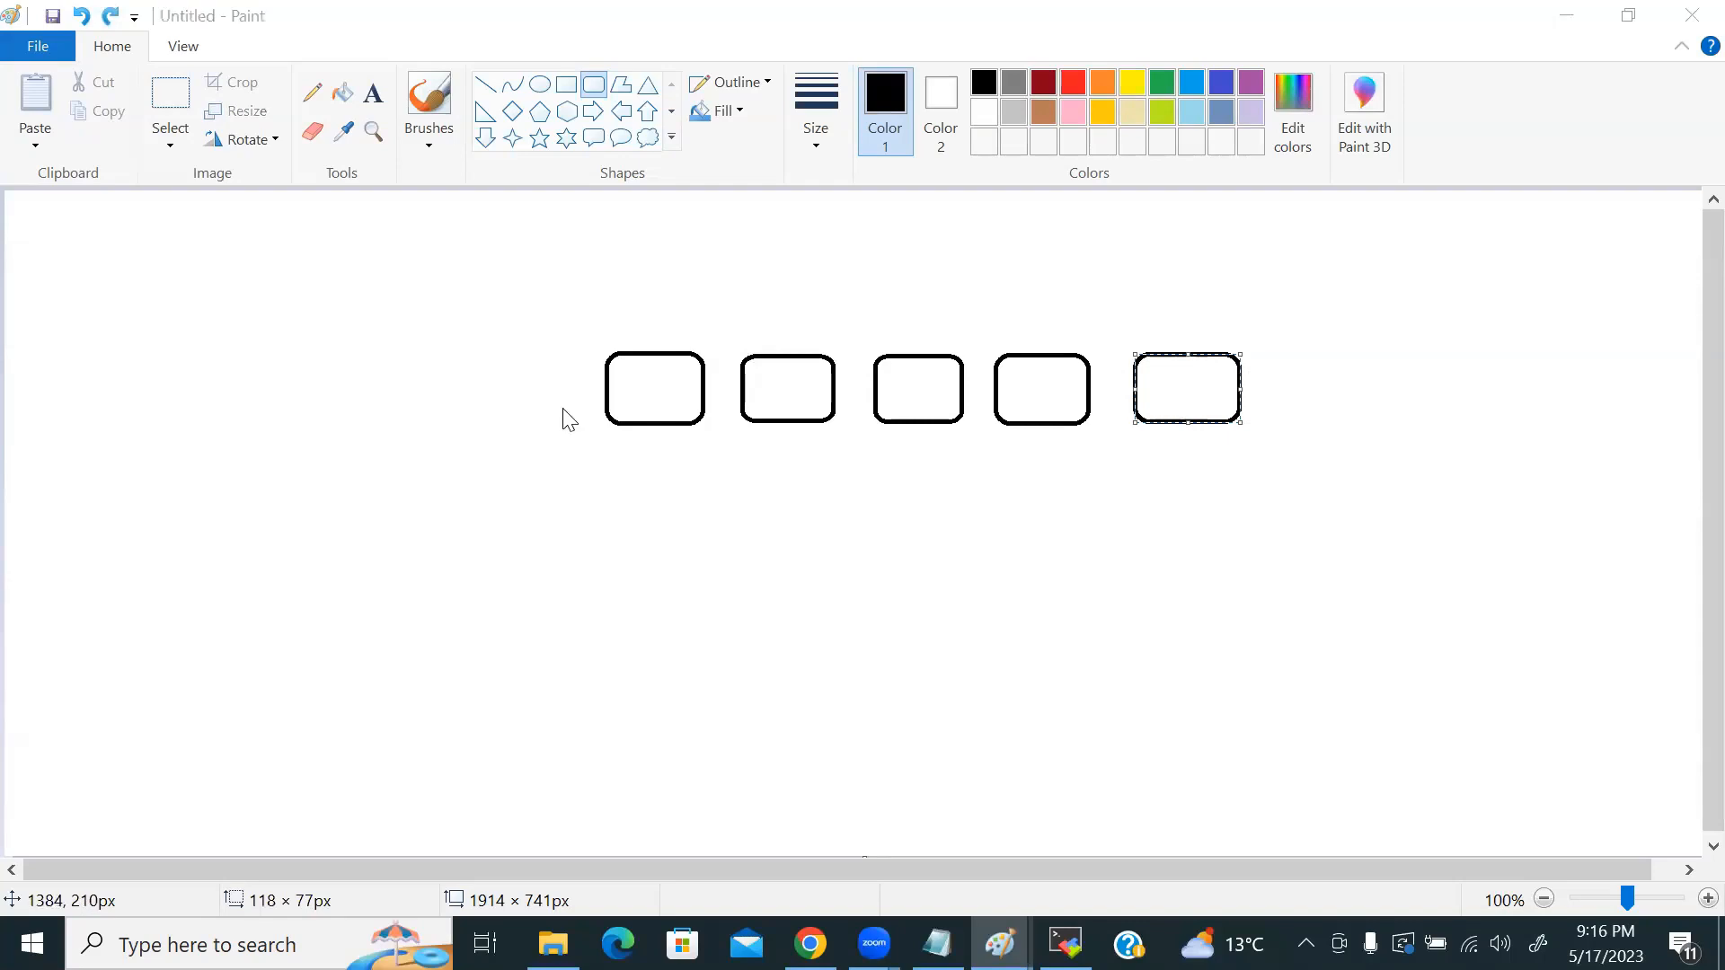
{"action": "key", "text": "alt+Tab"}
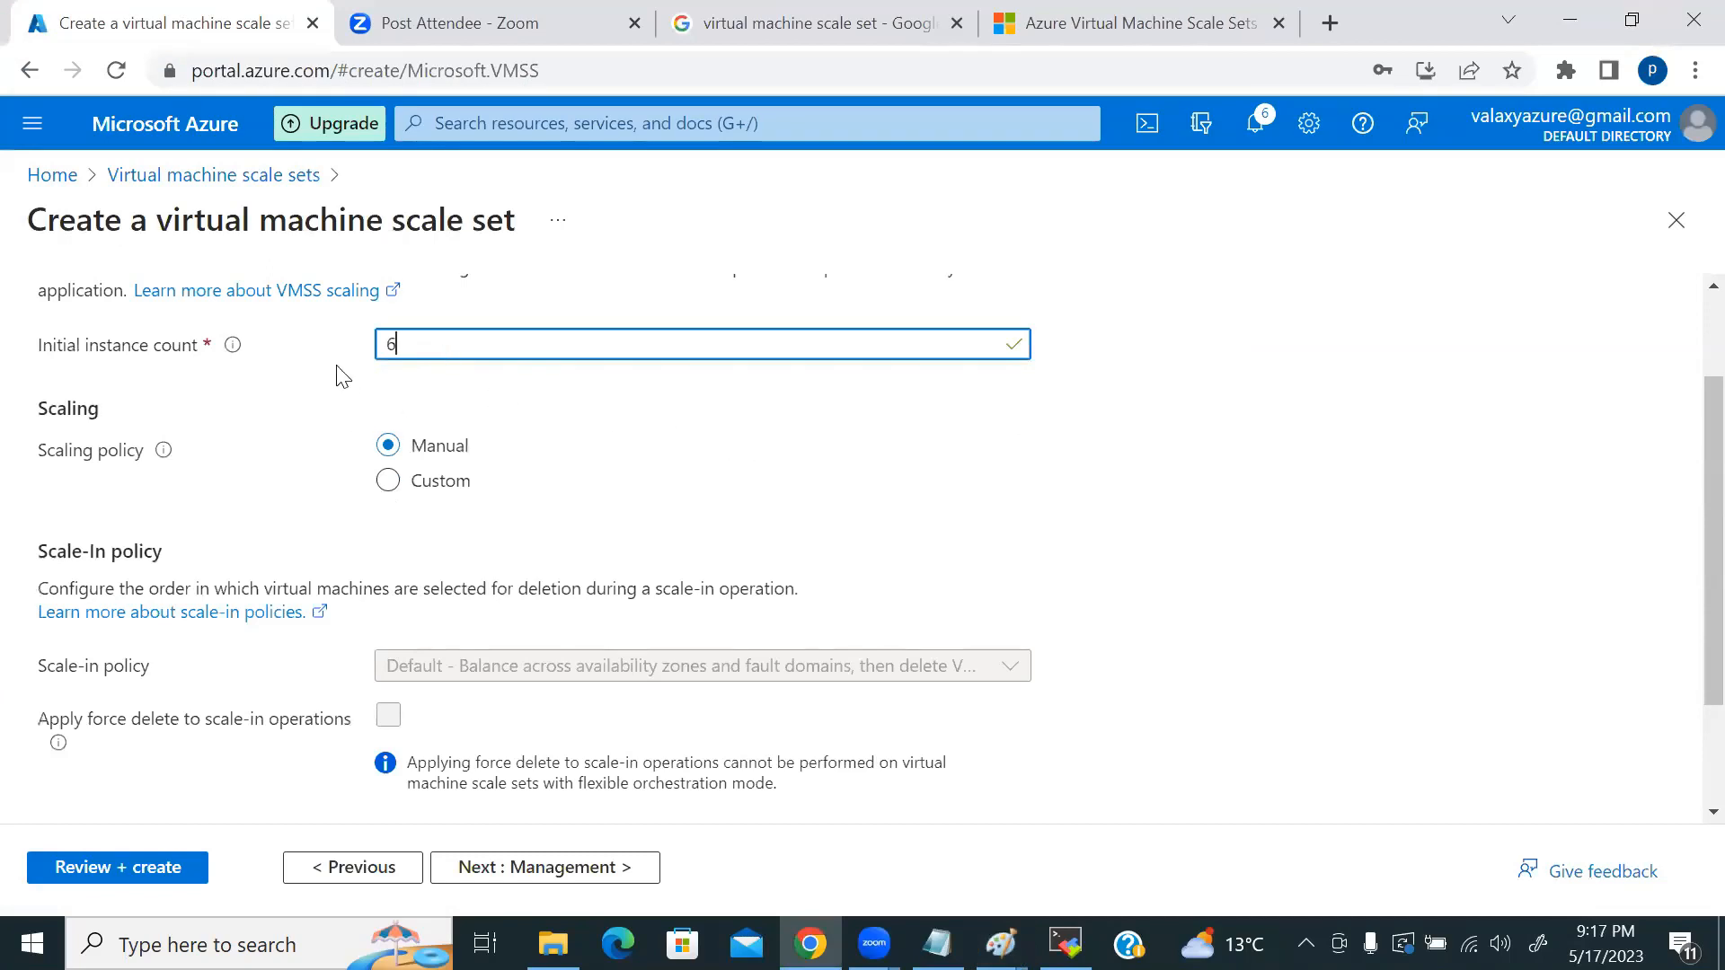
Step: Add a sixth box and outline the boxes as a group of four and a group of two
{"action": "key", "text": "alt+Tab"}
{"action": "left_click_drag", "start_coordinate": [1277, 353], "coordinate": [1376, 443]}
{"action": "left_click", "coordinate": [1183, 496]}
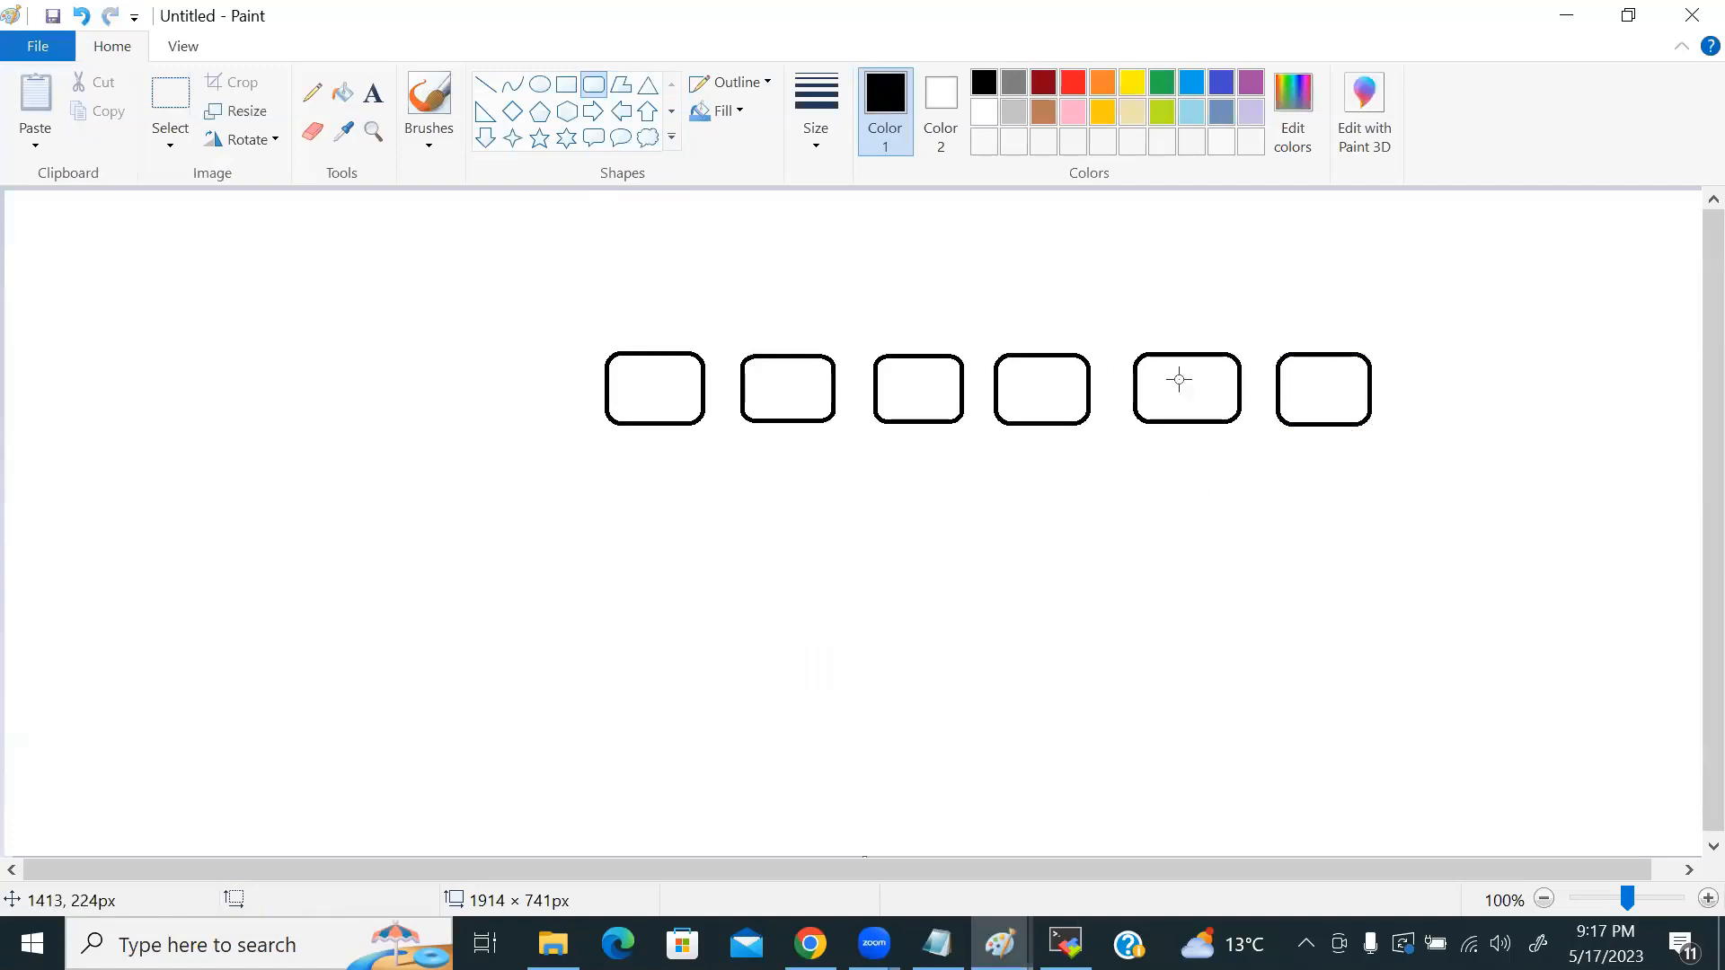
{"action": "left_click_drag", "start_coordinate": [586, 322], "coordinate": [1106, 475]}
{"action": "mouse_move", "coordinate": [1126, 320]}
{"action": "left_mouse_down"}
{"action": "mouse_move", "coordinate": [1211, 390]}
{"action": "mouse_move", "coordinate": [1393, 460]}
{"action": "left_mouse_up"}
Step: Enter 4 as the initial instance count and commit the two-box outline in Paint
{"action": "key", "text": "alt+Tab"}
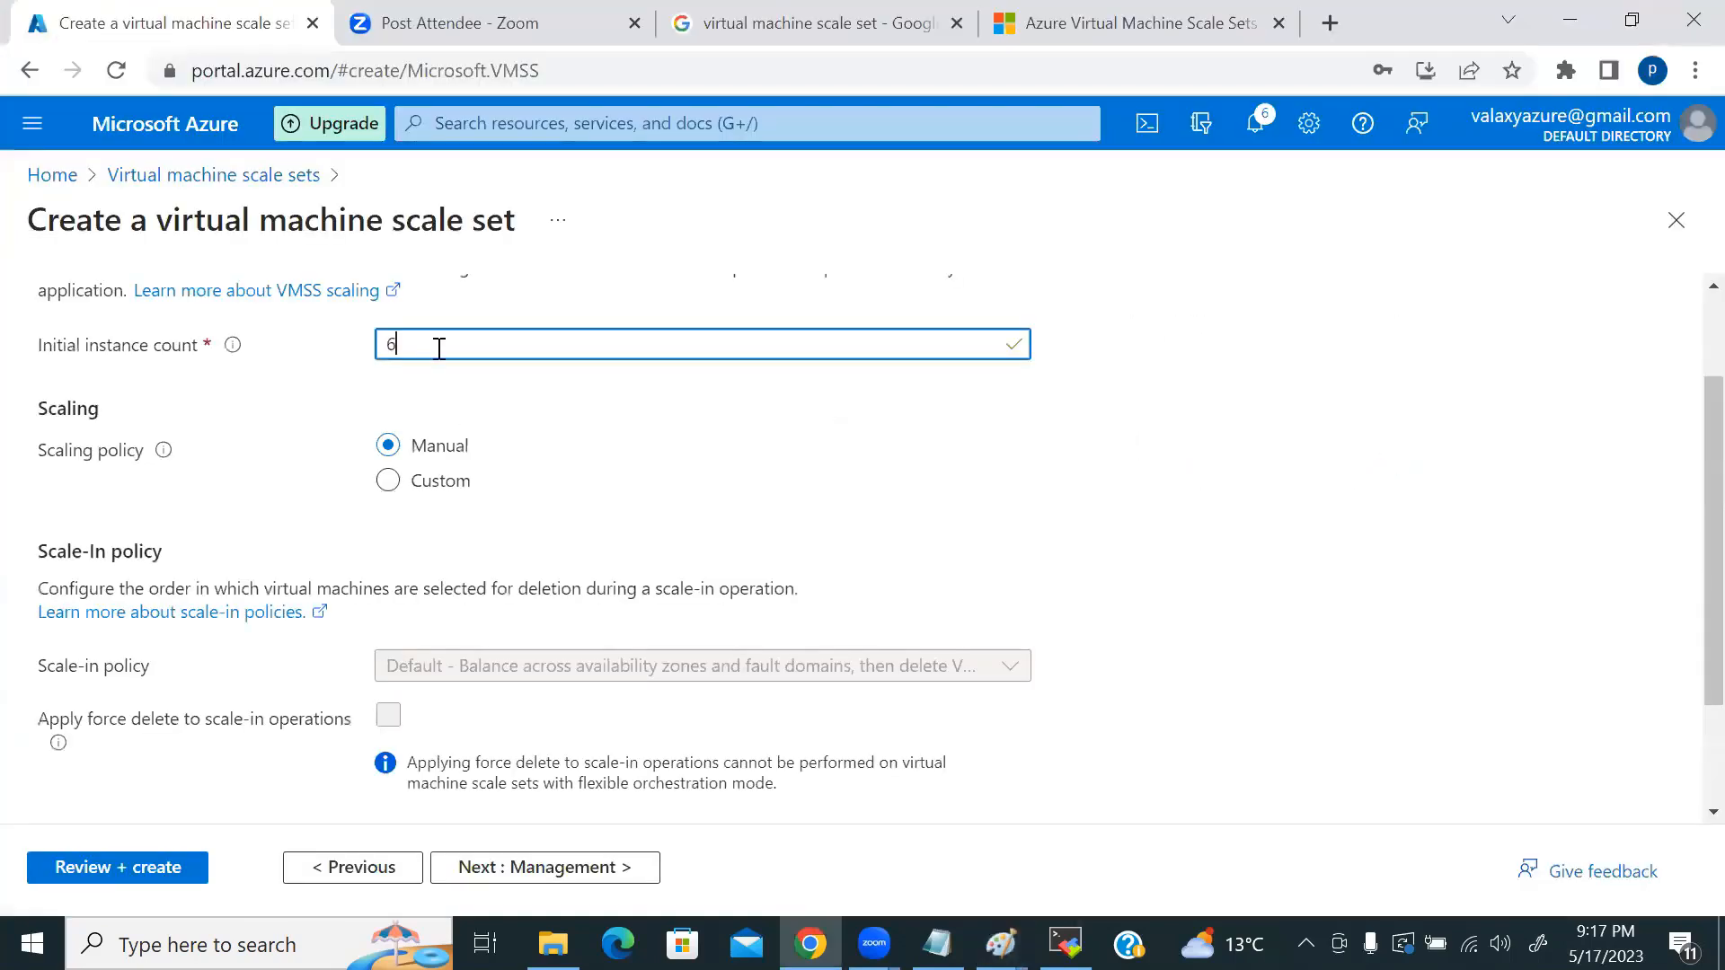
{"action": "key", "text": "alt+Tab"}
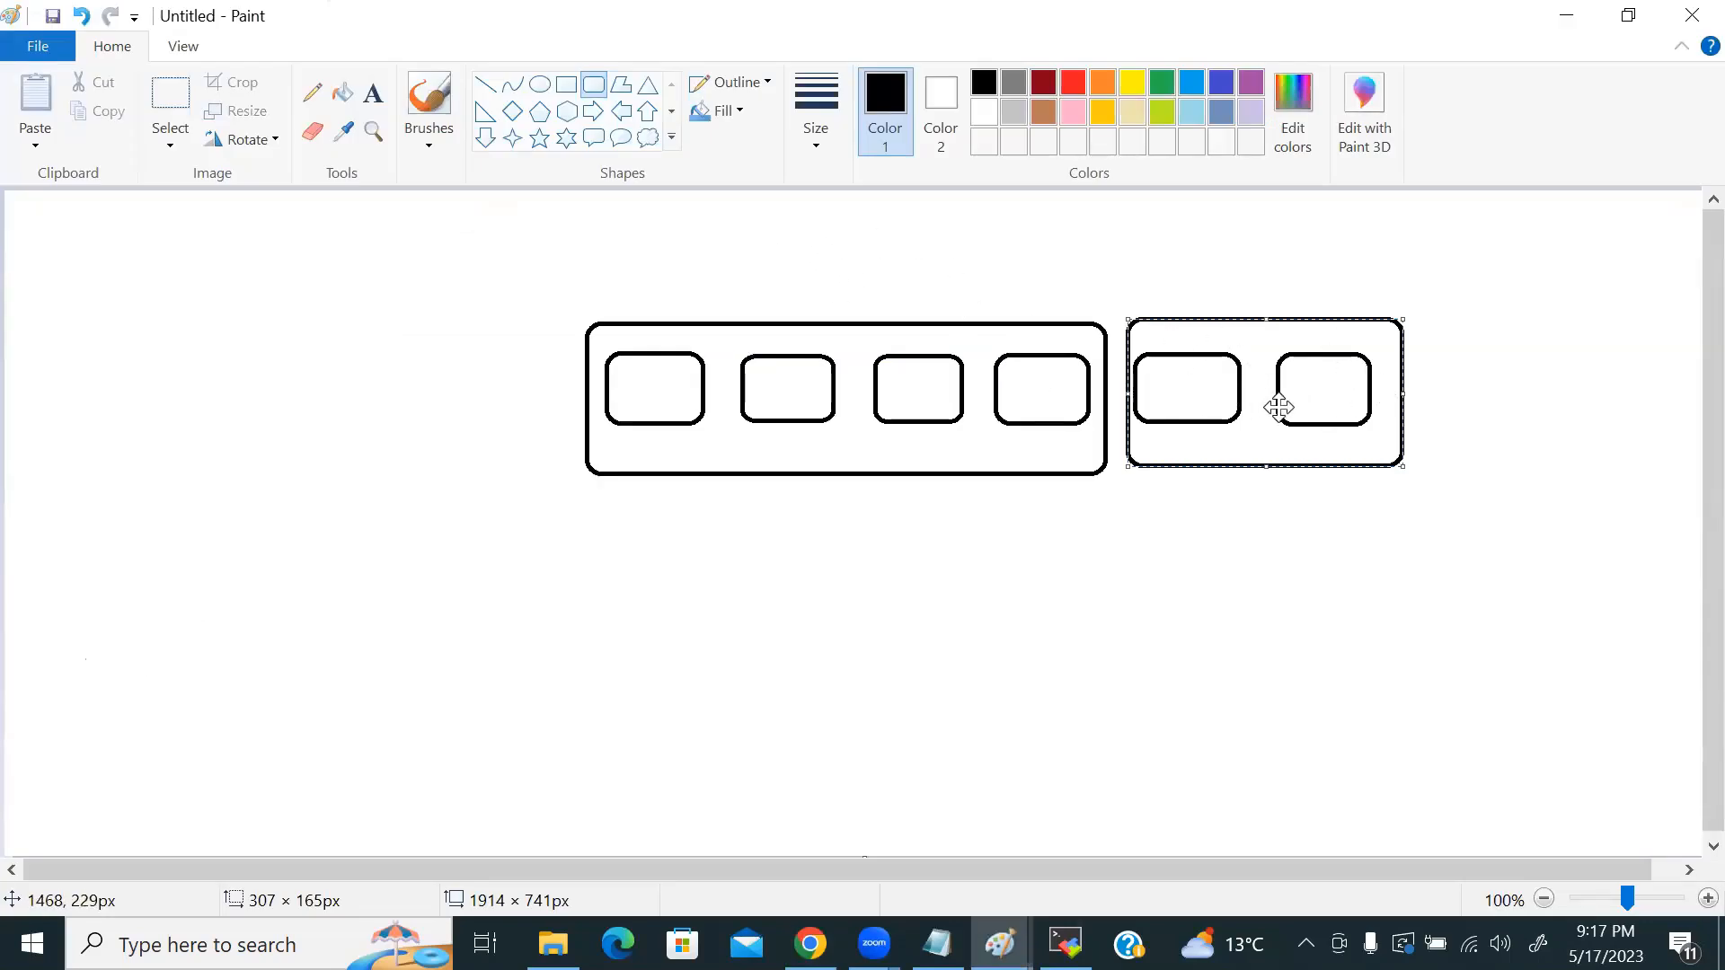
{"action": "key", "text": "alt+Tab"}
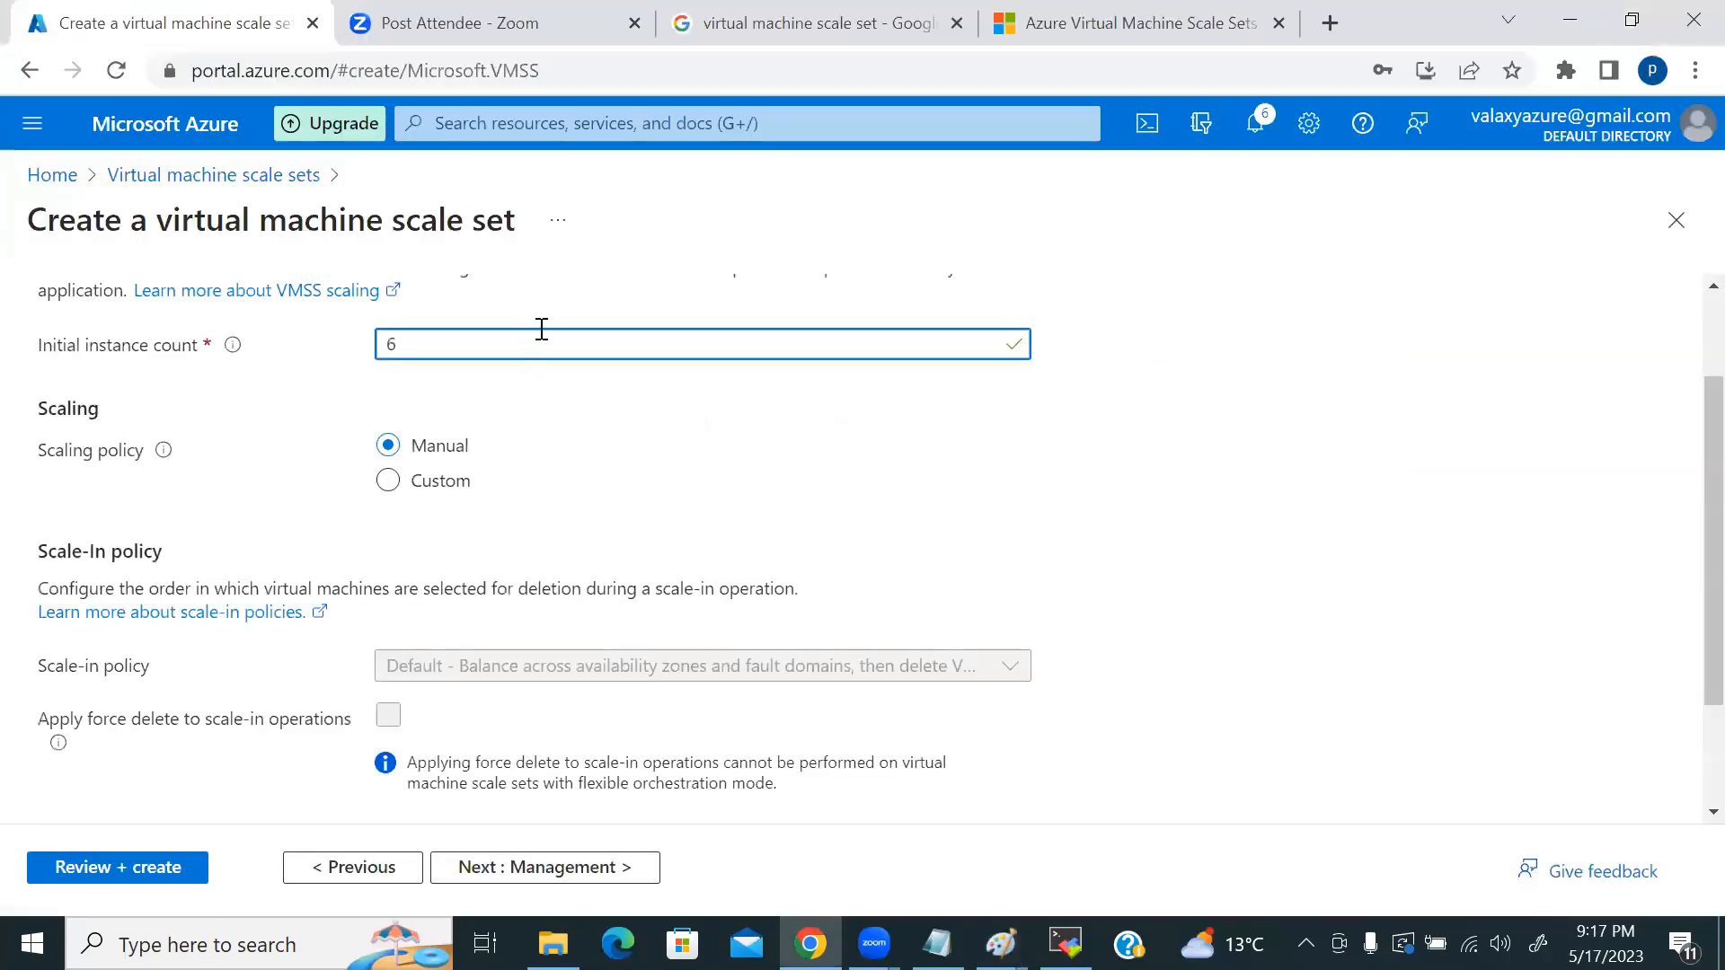
{"action": "type", "text": "4"}
{"action": "key", "text": "alt+Tab"}
{"action": "left_click", "coordinate": [1119, 363]}
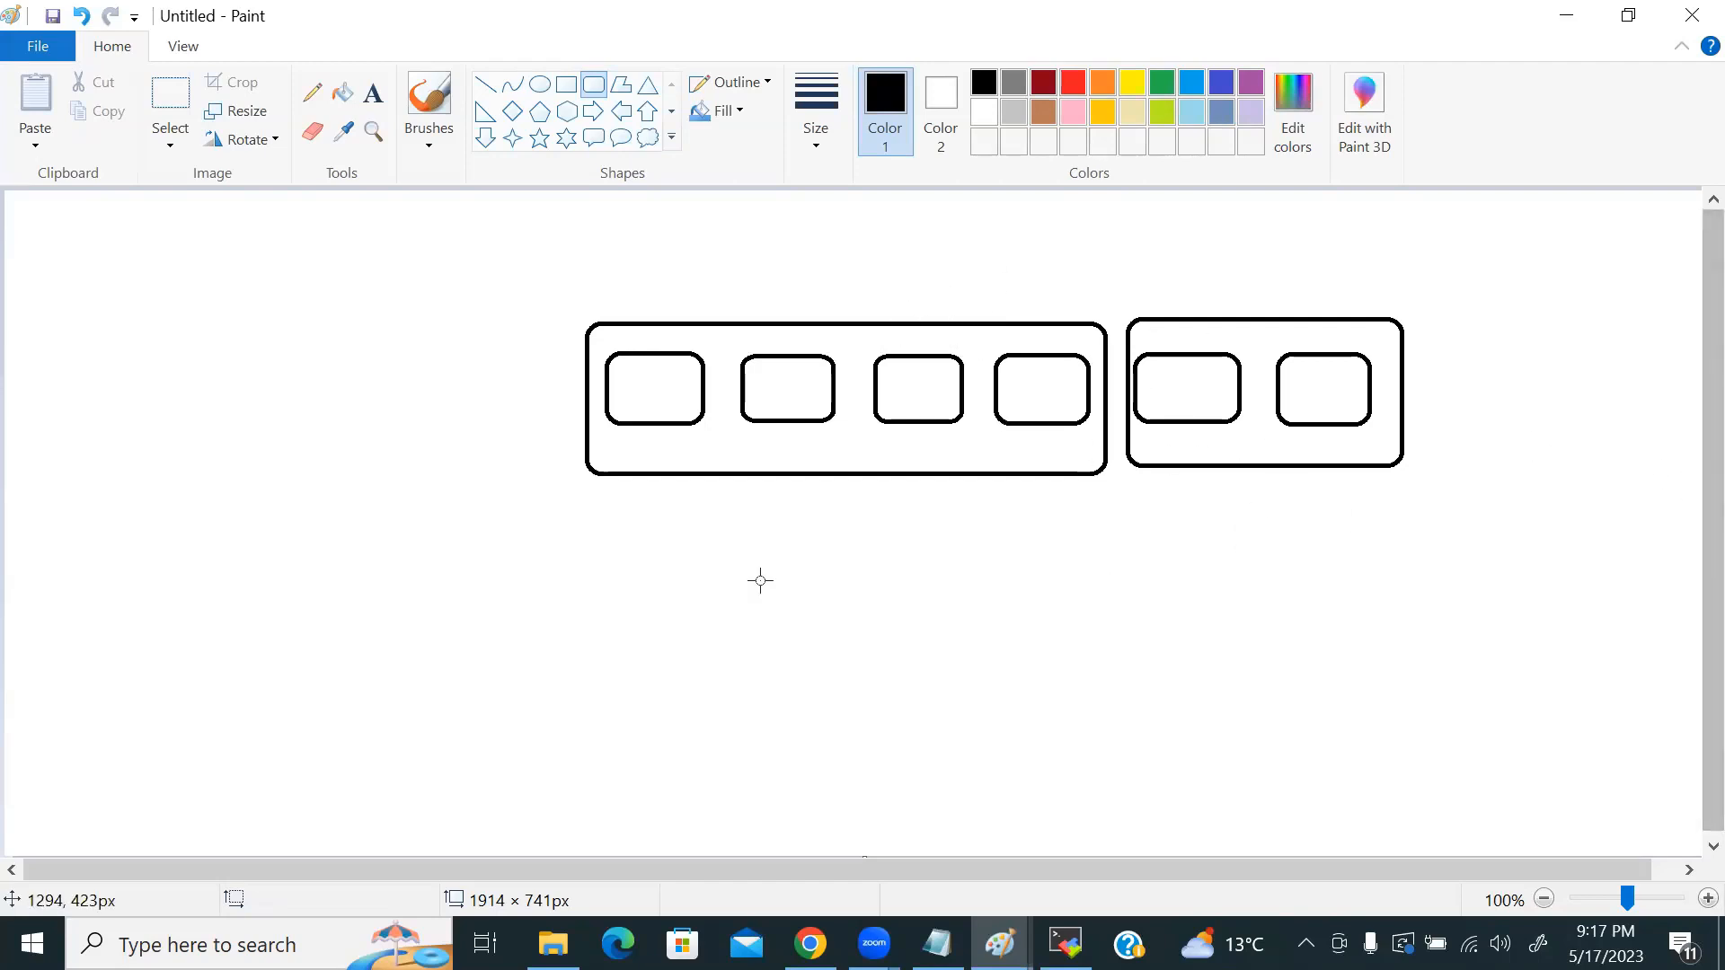
{"action": "key", "text": "alt+Tab"}
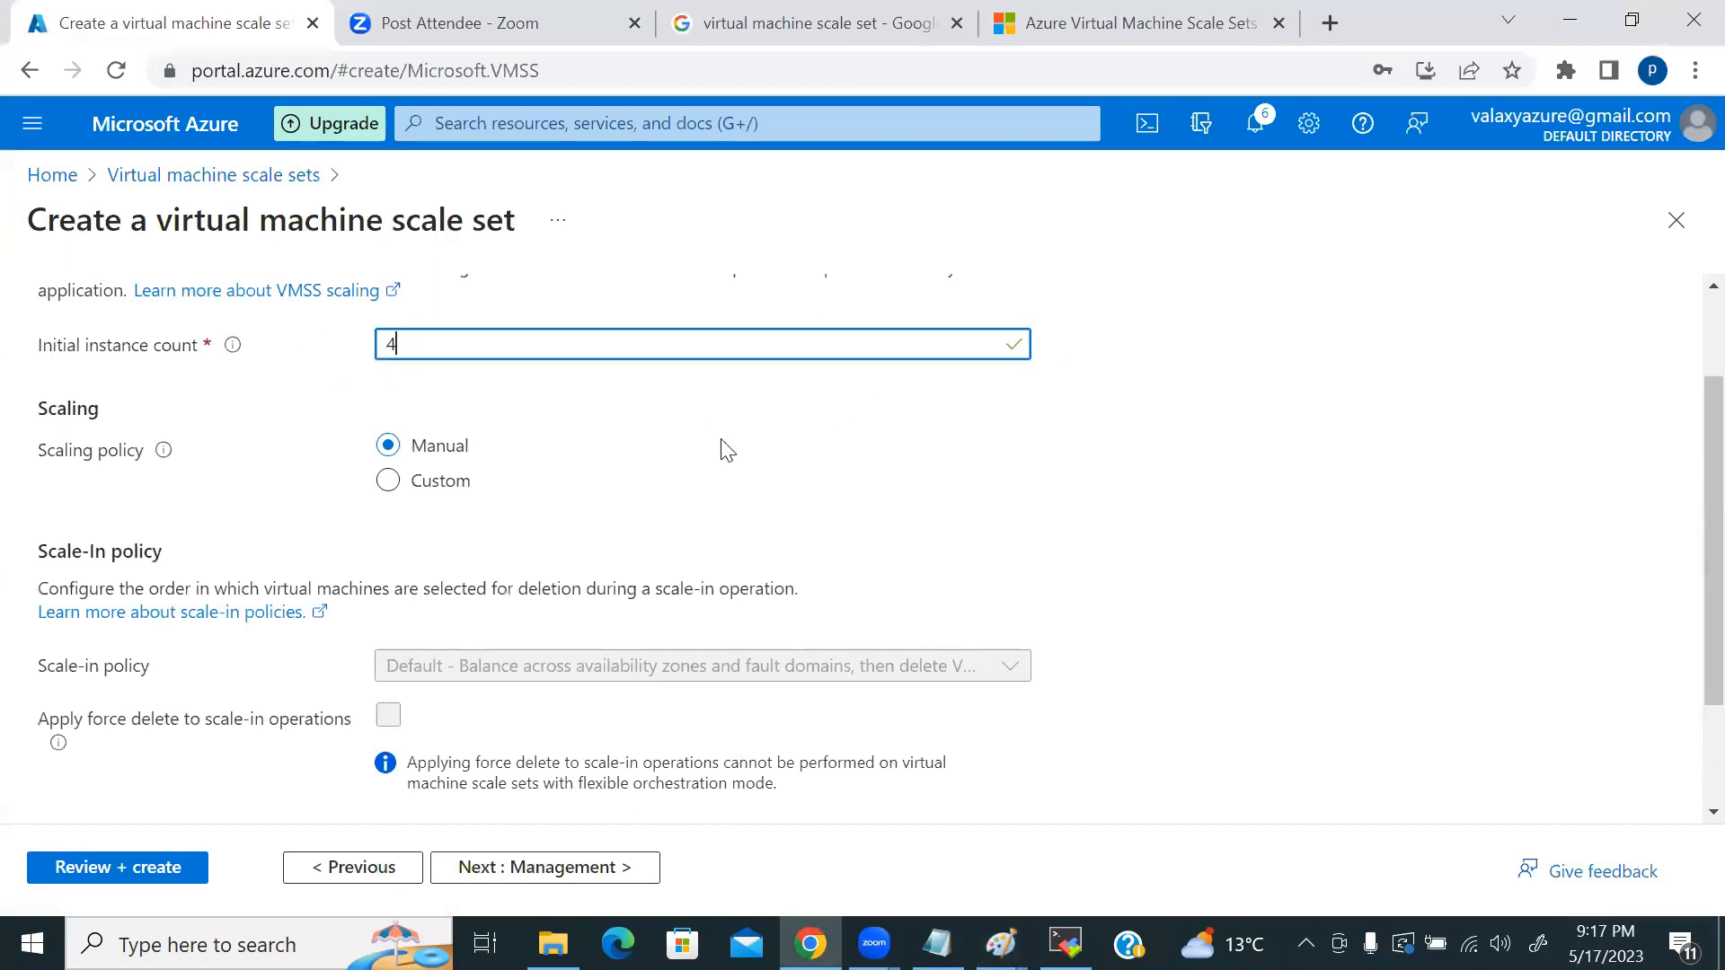
Step: Switch scaling to custom autoscale and raise the minimum instance count to 2
{"action": "left_click", "coordinate": [388, 482]}
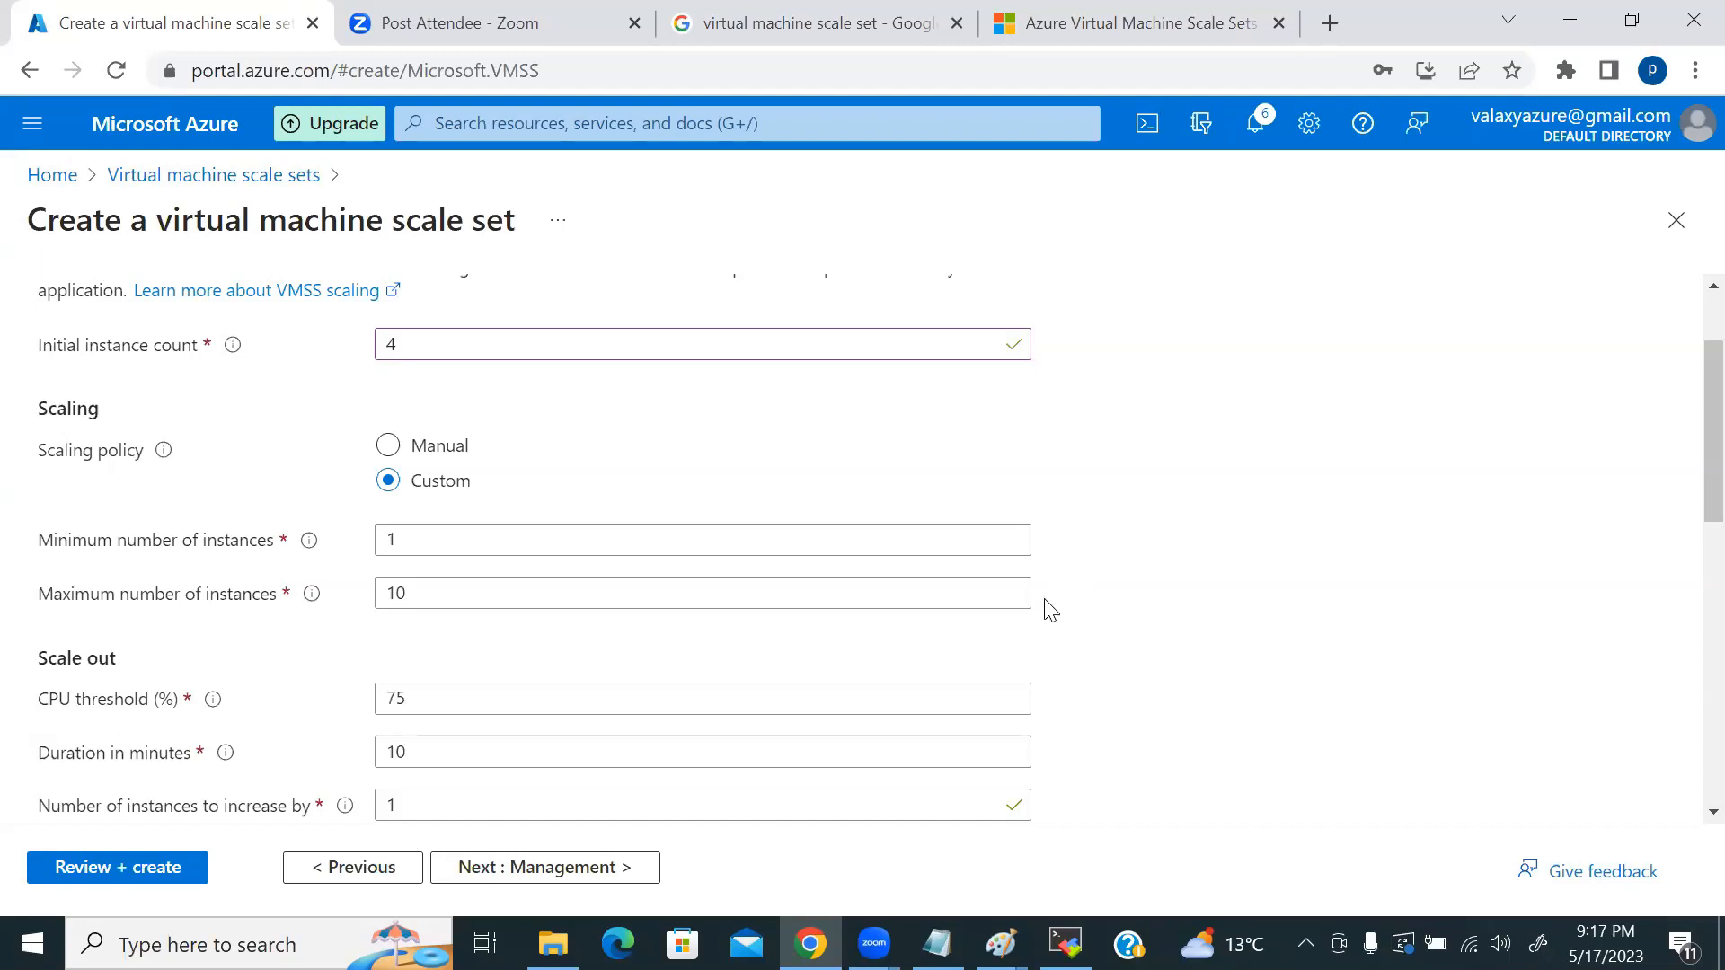
{"action": "scroll", "coordinate": [1043, 605], "scroll_direction": "down", "scroll_amount": 3}
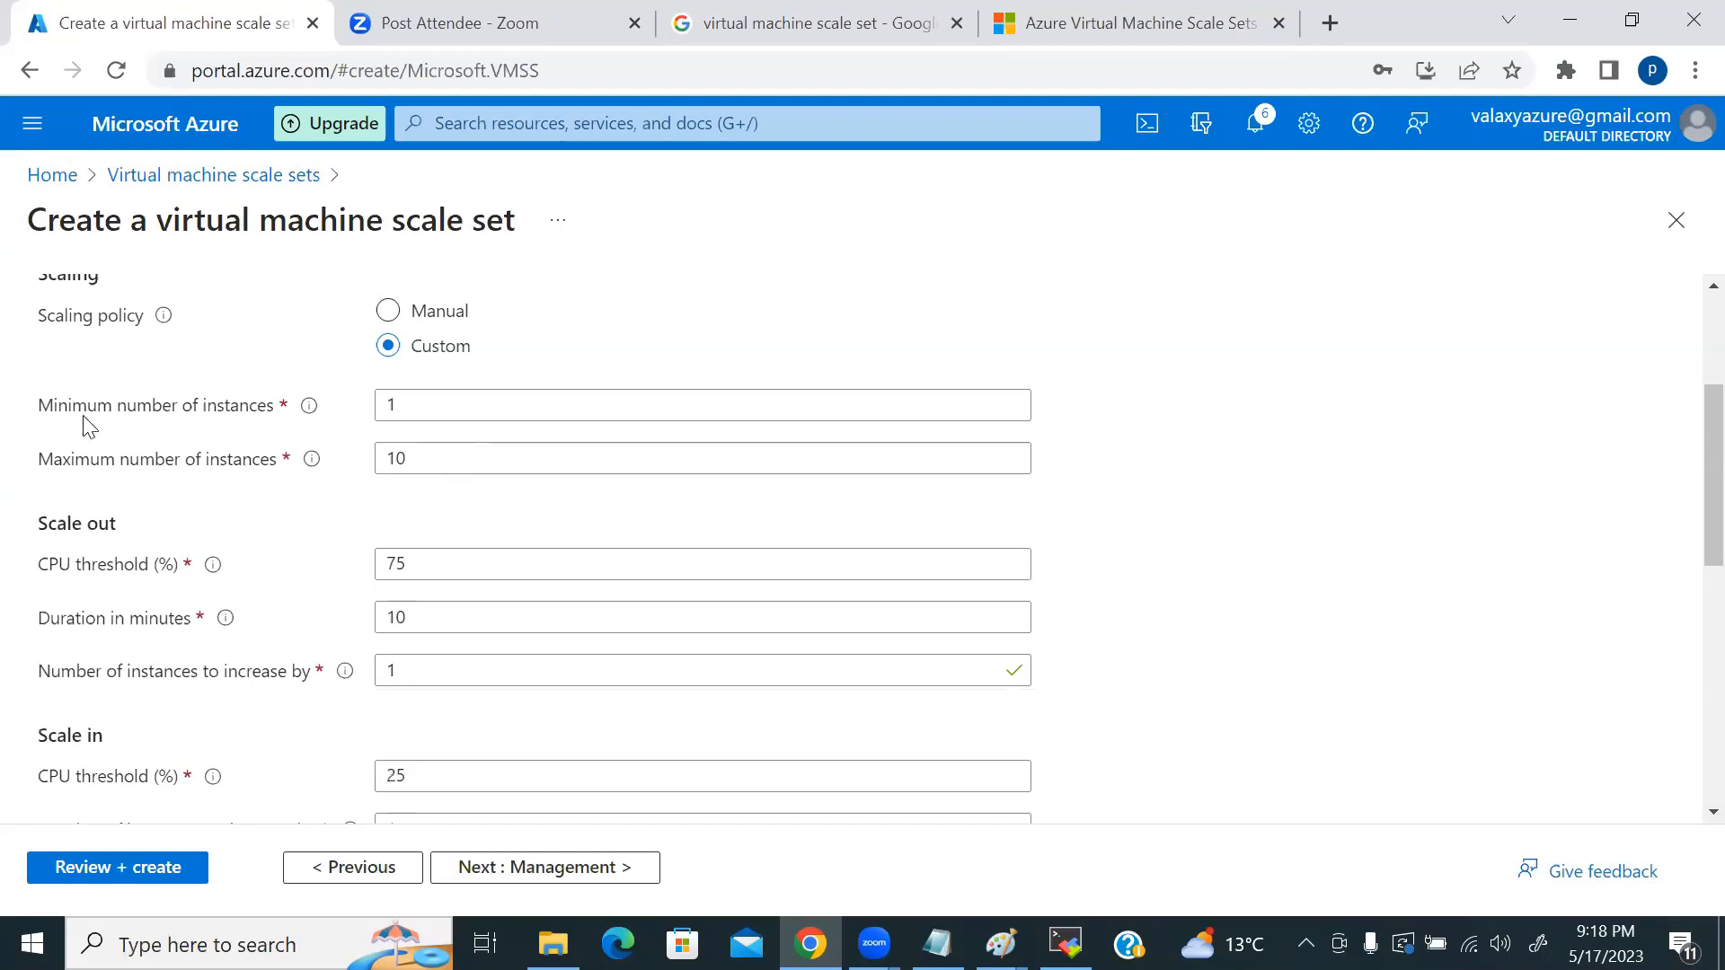
{"action": "left_click_drag", "start_coordinate": [439, 406], "coordinate": [377, 403]}
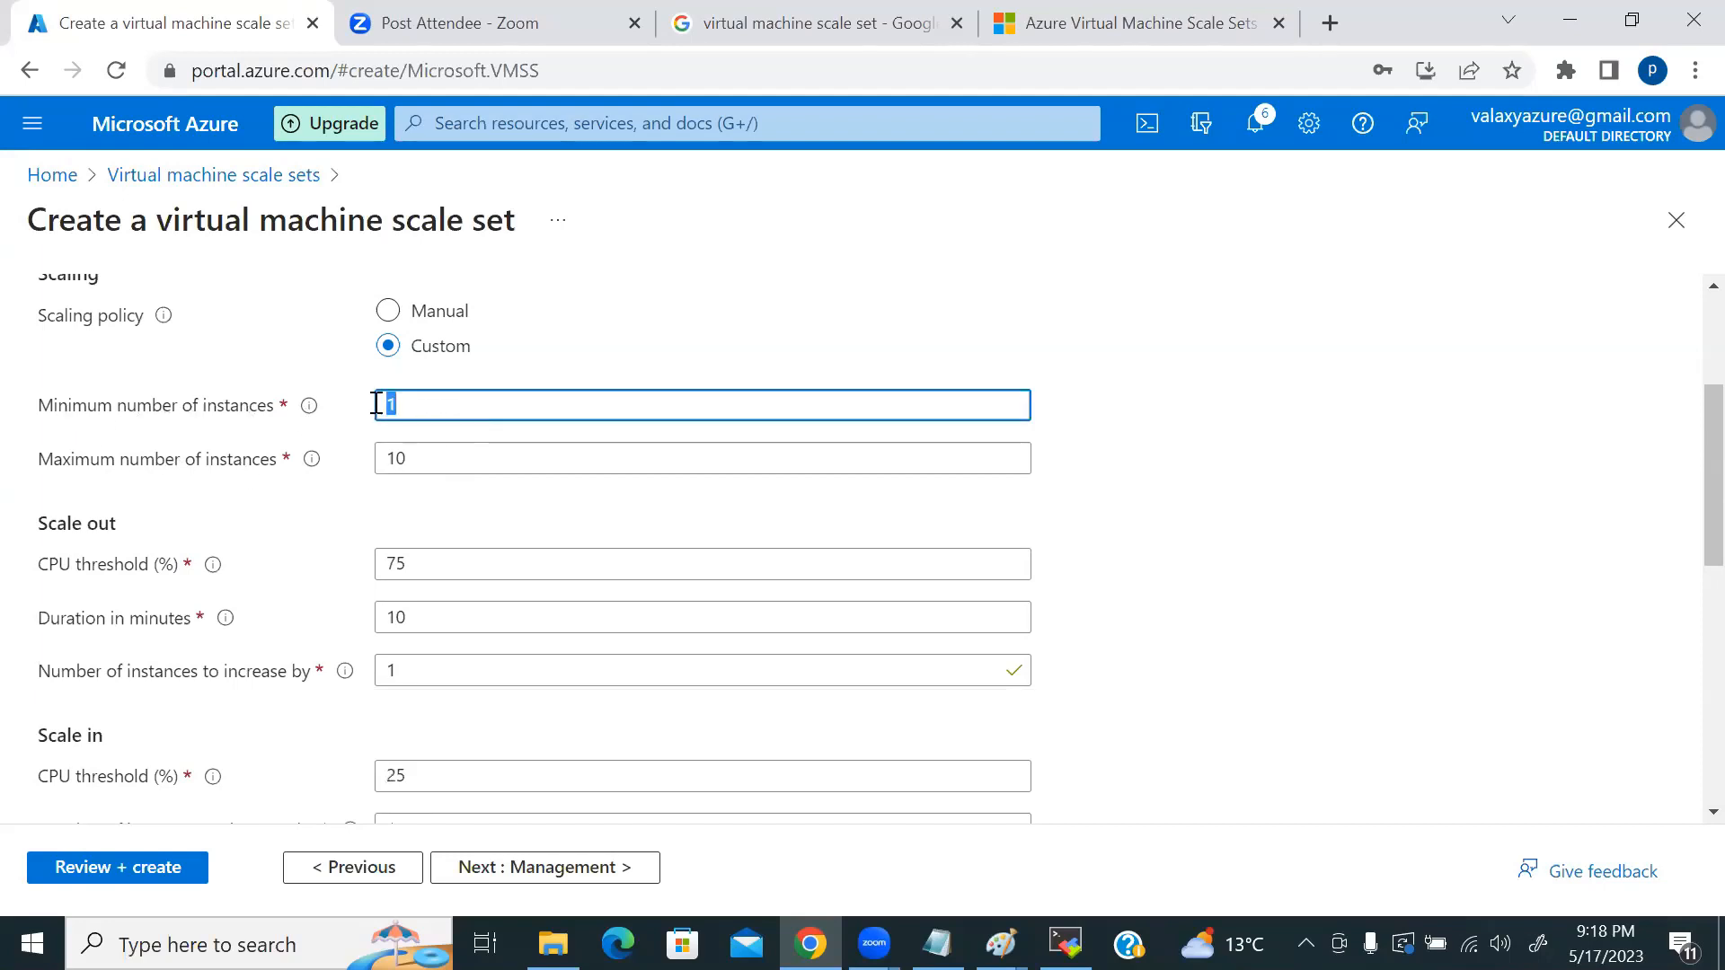
{"action": "type", "text": "2"}
{"action": "left_click", "coordinate": [1001, 943]}
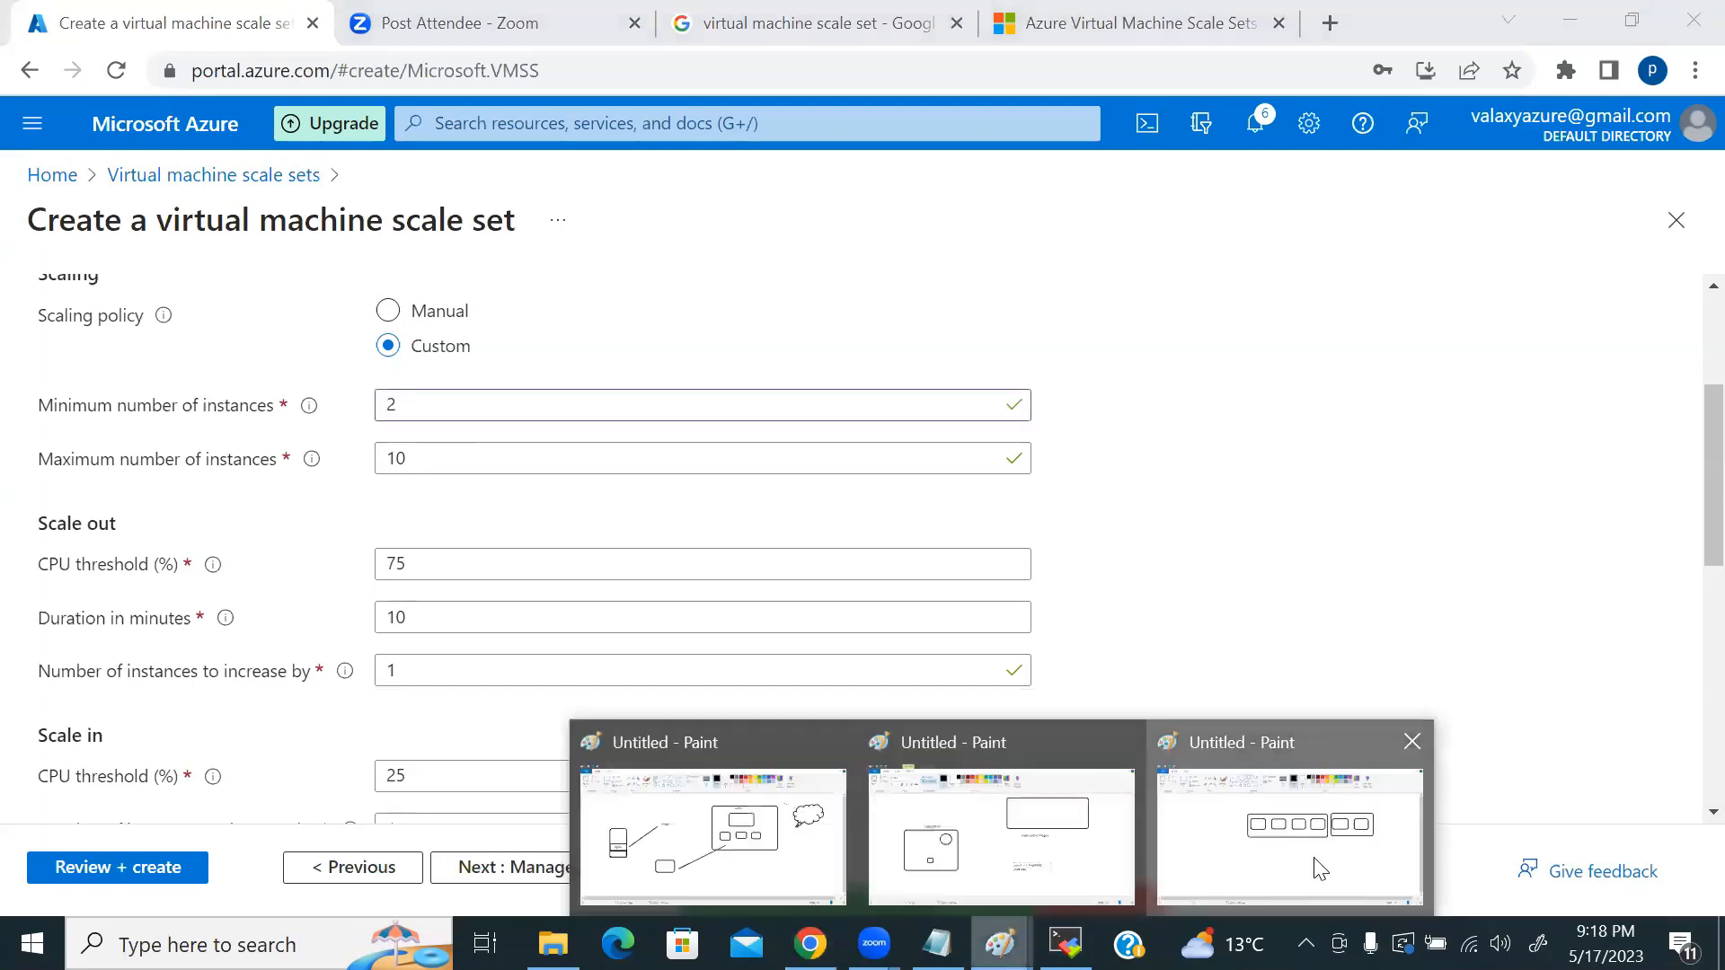
Step: Draw three small boxes below the large boxes and cross out the left one
{"action": "left_click", "coordinate": [1320, 869]}
{"action": "left_click_drag", "start_coordinate": [733, 585], "coordinate": [815, 649]}
{"action": "left_click_drag", "start_coordinate": [861, 580], "coordinate": [931, 639]}
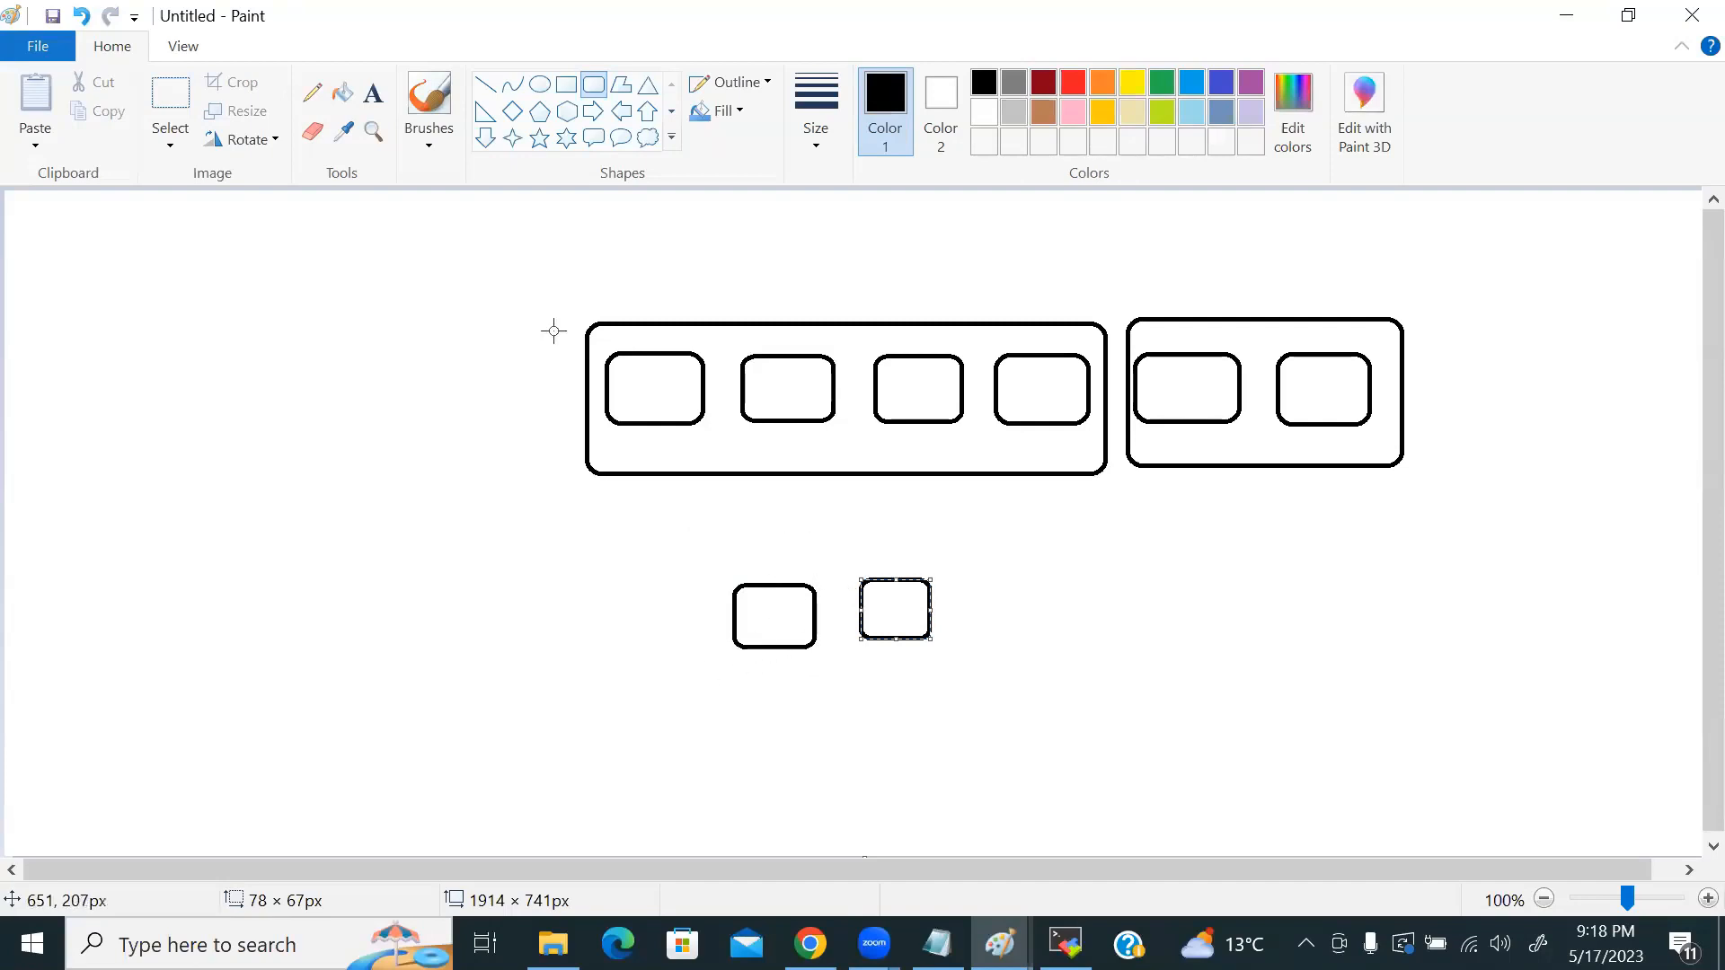
{"action": "left_click", "coordinate": [486, 84]}
{"action": "mouse_move", "coordinate": [769, 602]}
{"action": "left_mouse_down"}
{"action": "mouse_move", "coordinate": [810, 636]}
{"action": "mouse_move", "coordinate": [791, 606]}
{"action": "mouse_move", "coordinate": [762, 632]}
{"action": "left_mouse_up"}
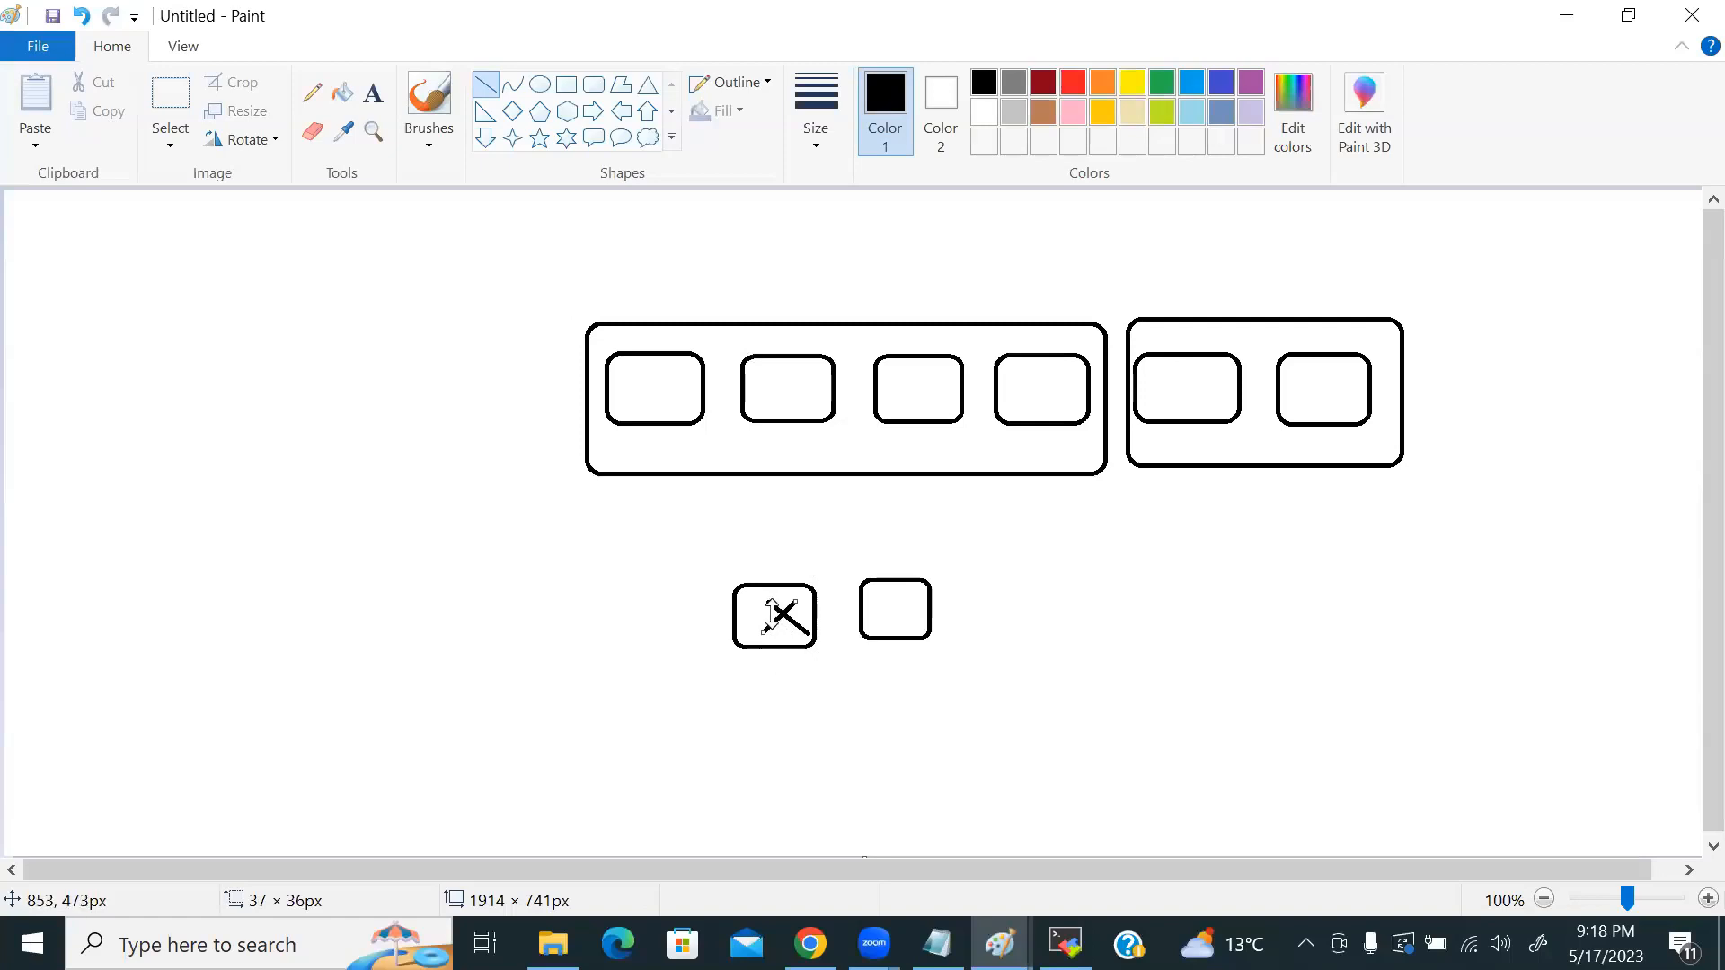
{"action": "left_click", "coordinate": [594, 85]}
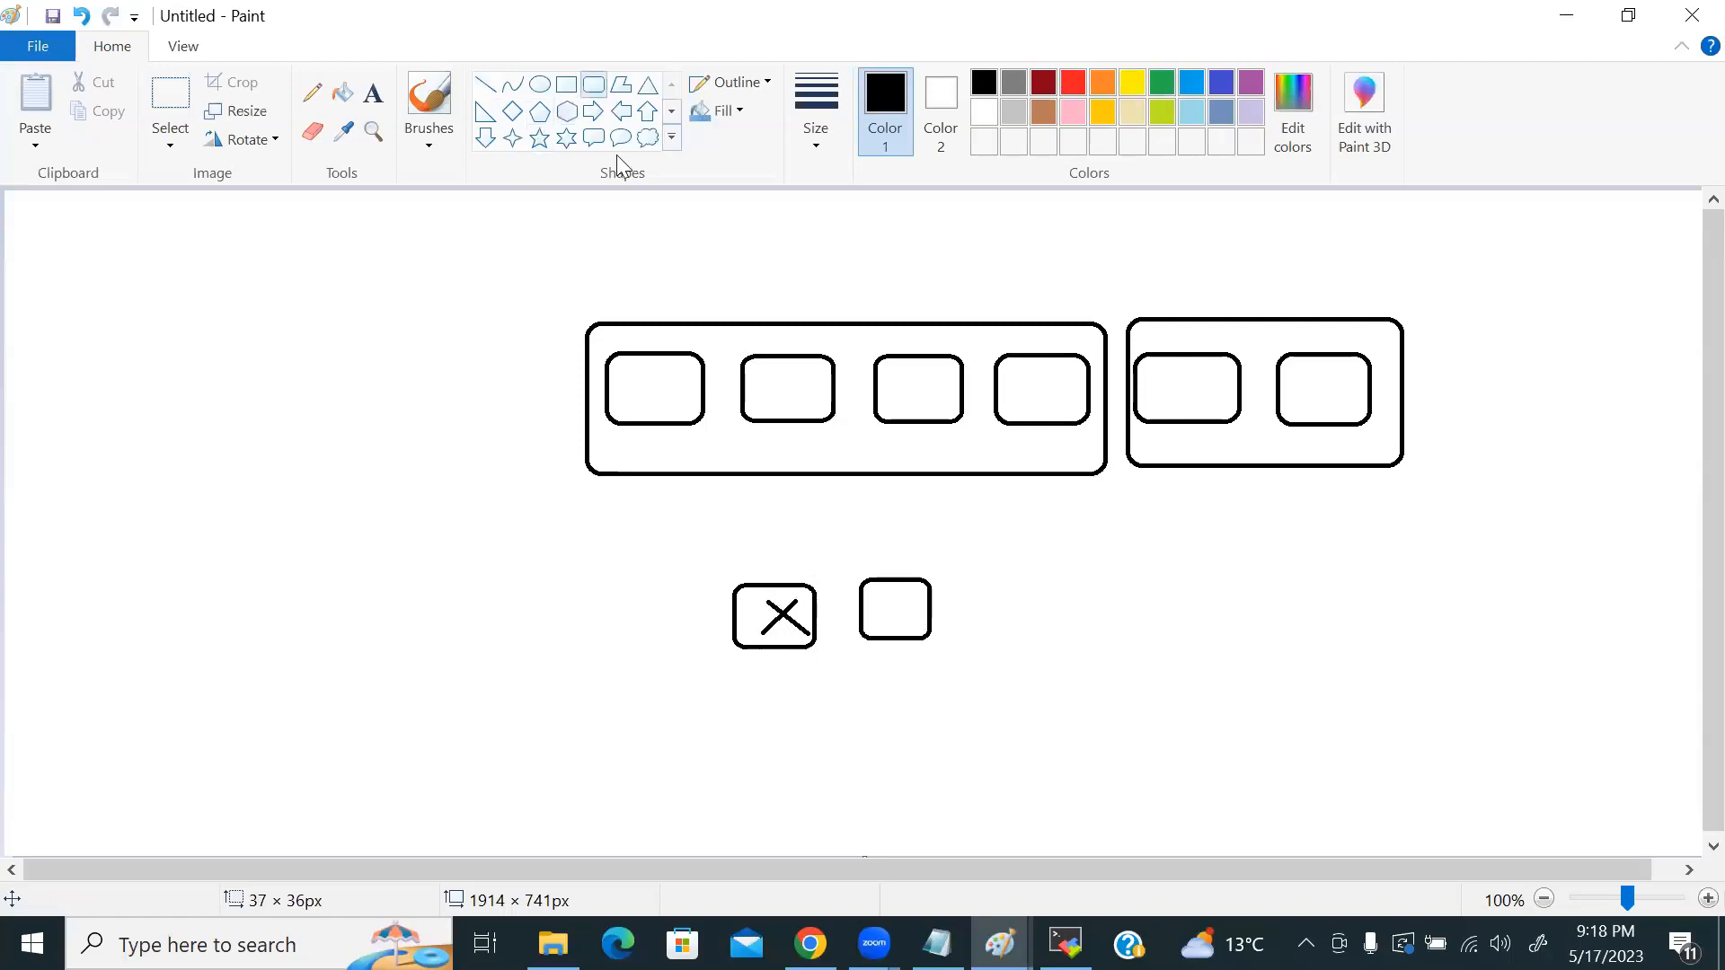
{"action": "left_click_drag", "start_coordinate": [965, 579], "coordinate": [1031, 637]}
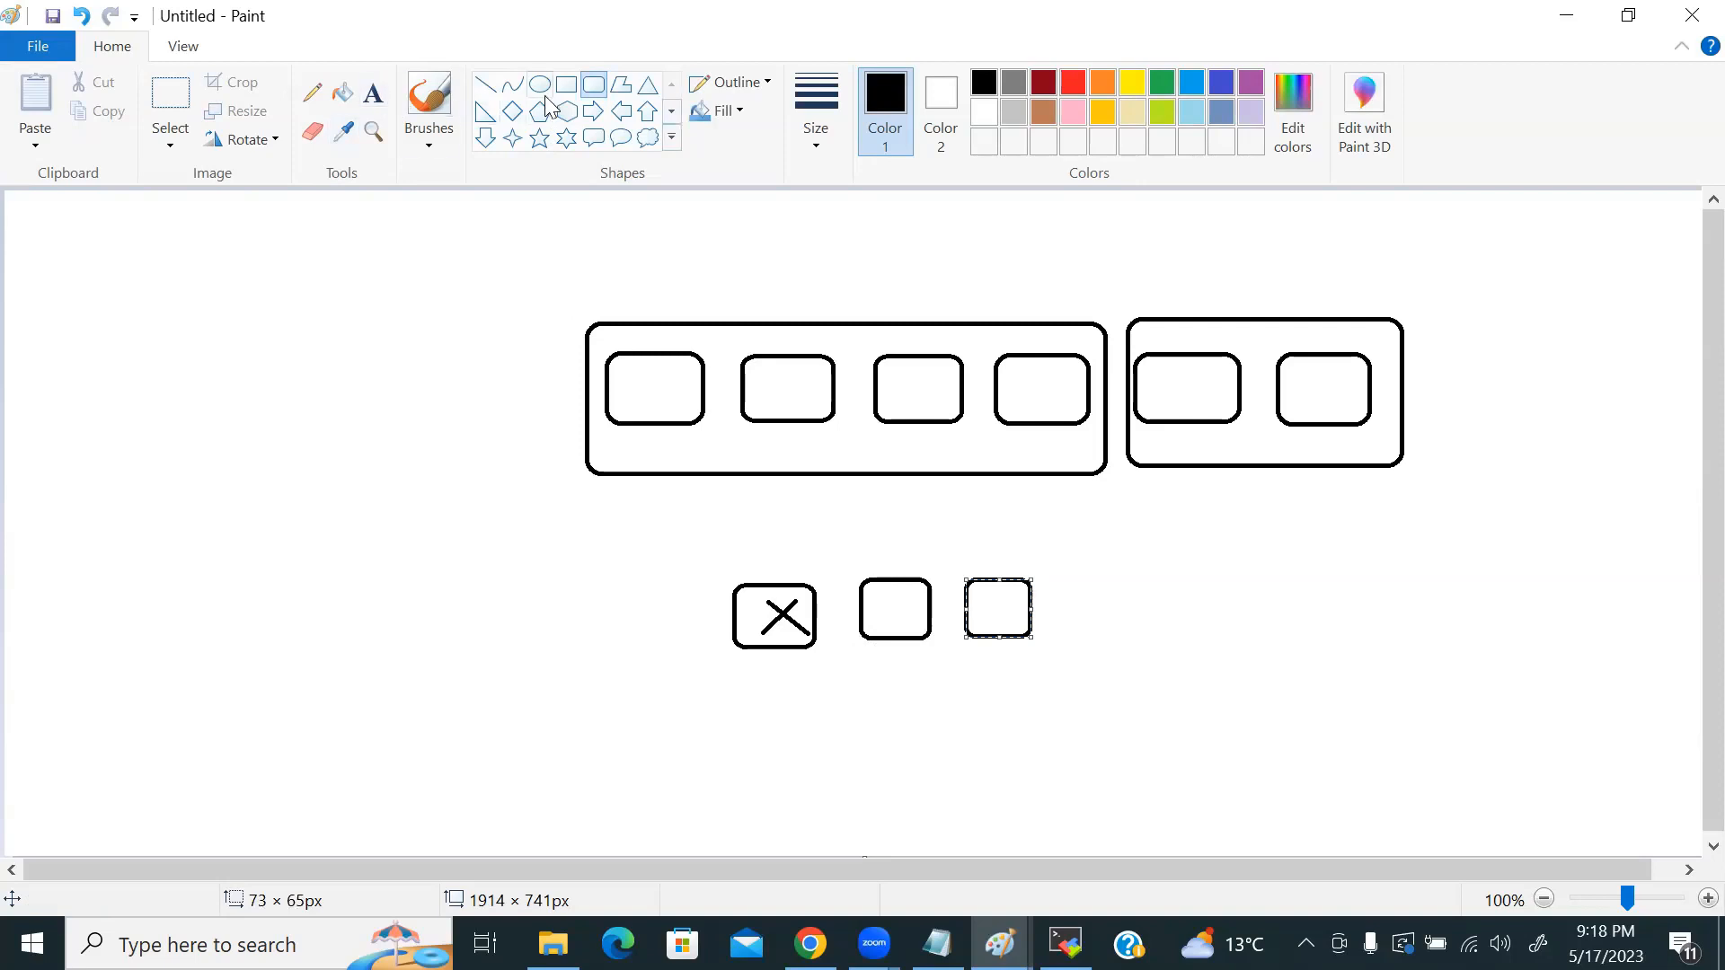
{"action": "left_click", "coordinate": [594, 86]}
Step: Draw a tall box on the left, undoing a stray diagonal line
{"action": "mouse_move", "coordinate": [261, 499]}
{"action": "left_mouse_down"}
{"action": "mouse_move", "coordinate": [332, 643]}
{"action": "mouse_move", "coordinate": [665, 715]}
{"action": "mouse_move", "coordinate": [883, 674]}
{"action": "left_mouse_up"}
{"action": "left_click", "coordinate": [383, 663]}
{"action": "left_click", "coordinate": [485, 85]}
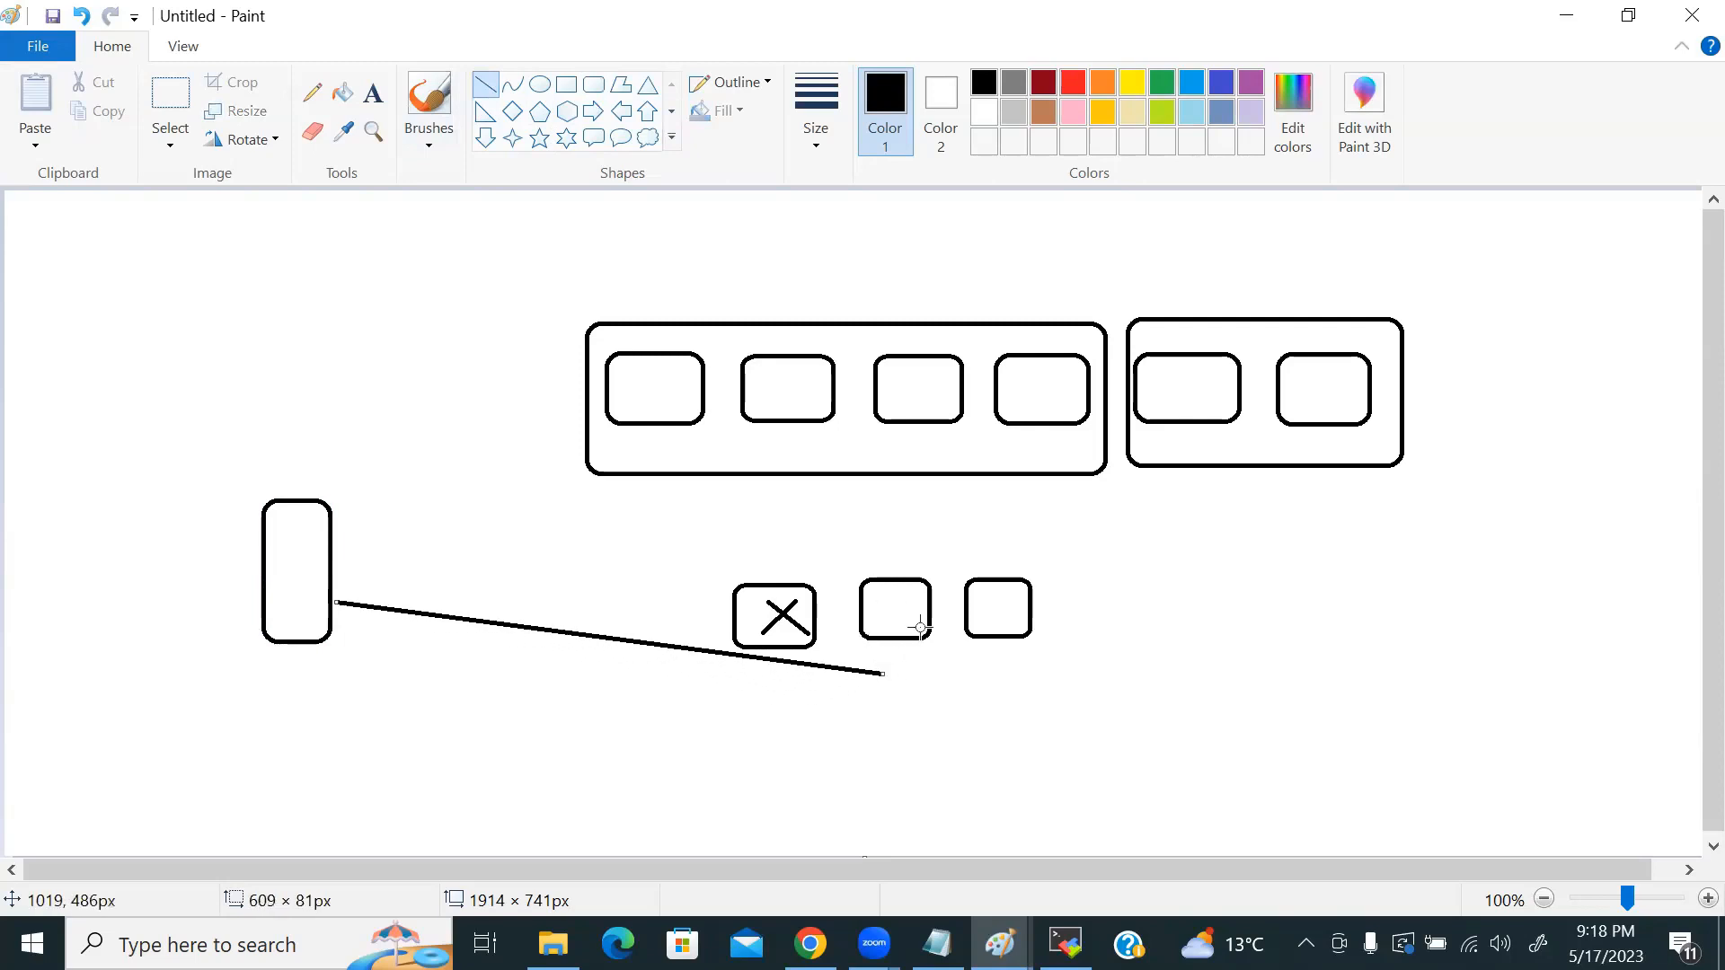
{"action": "left_click_drag", "start_coordinate": [830, 554], "coordinate": [1050, 653]}
{"action": "key", "text": "ctrl+z"}
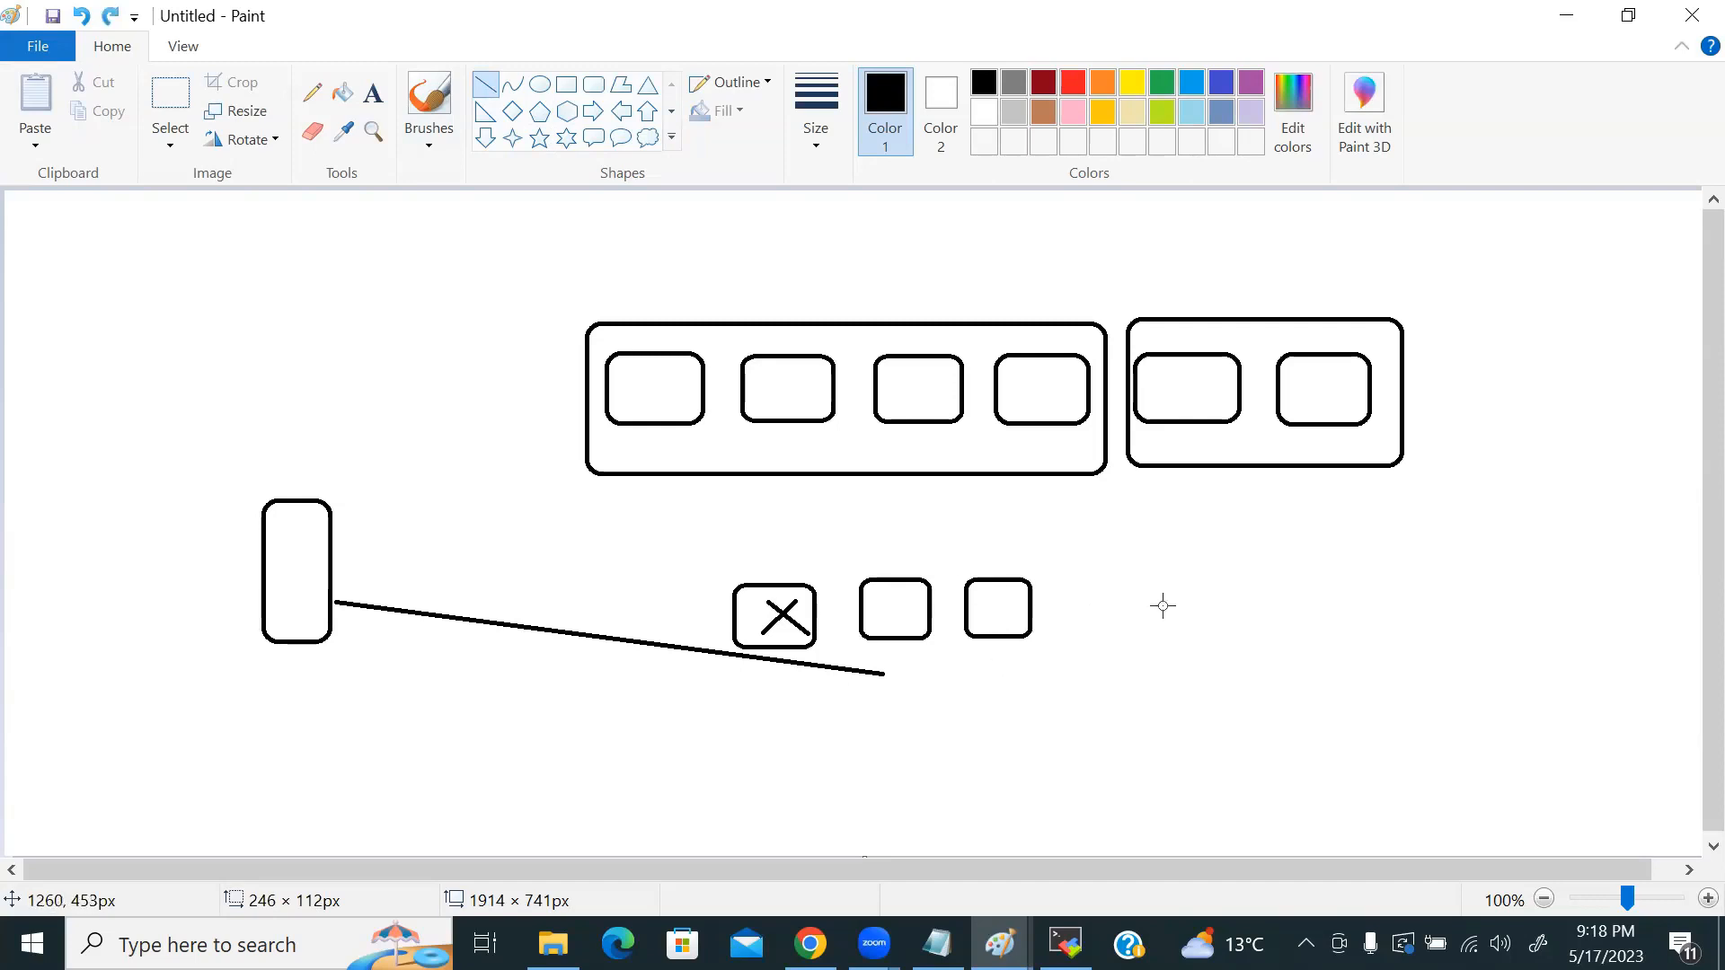
{"action": "key", "text": "alt+Tab"}
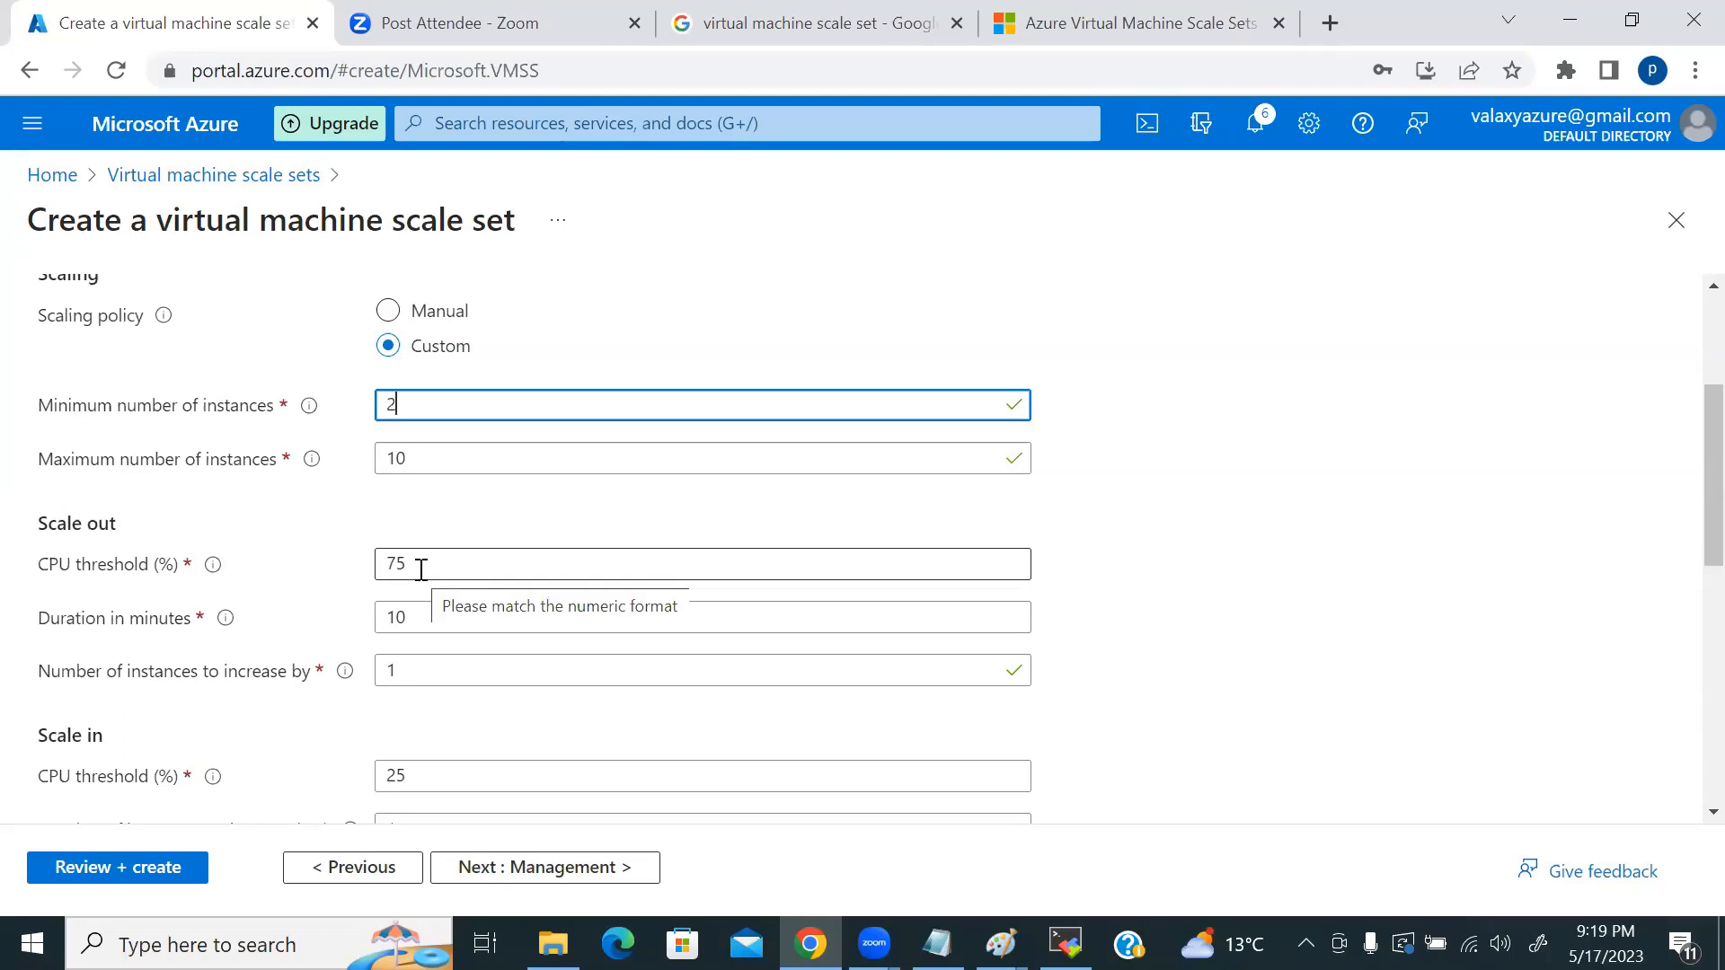
{"action": "left_click", "coordinate": [411, 670]}
{"action": "scroll", "coordinate": [432, 673], "scroll_direction": "down", "scroll_amount": 1}
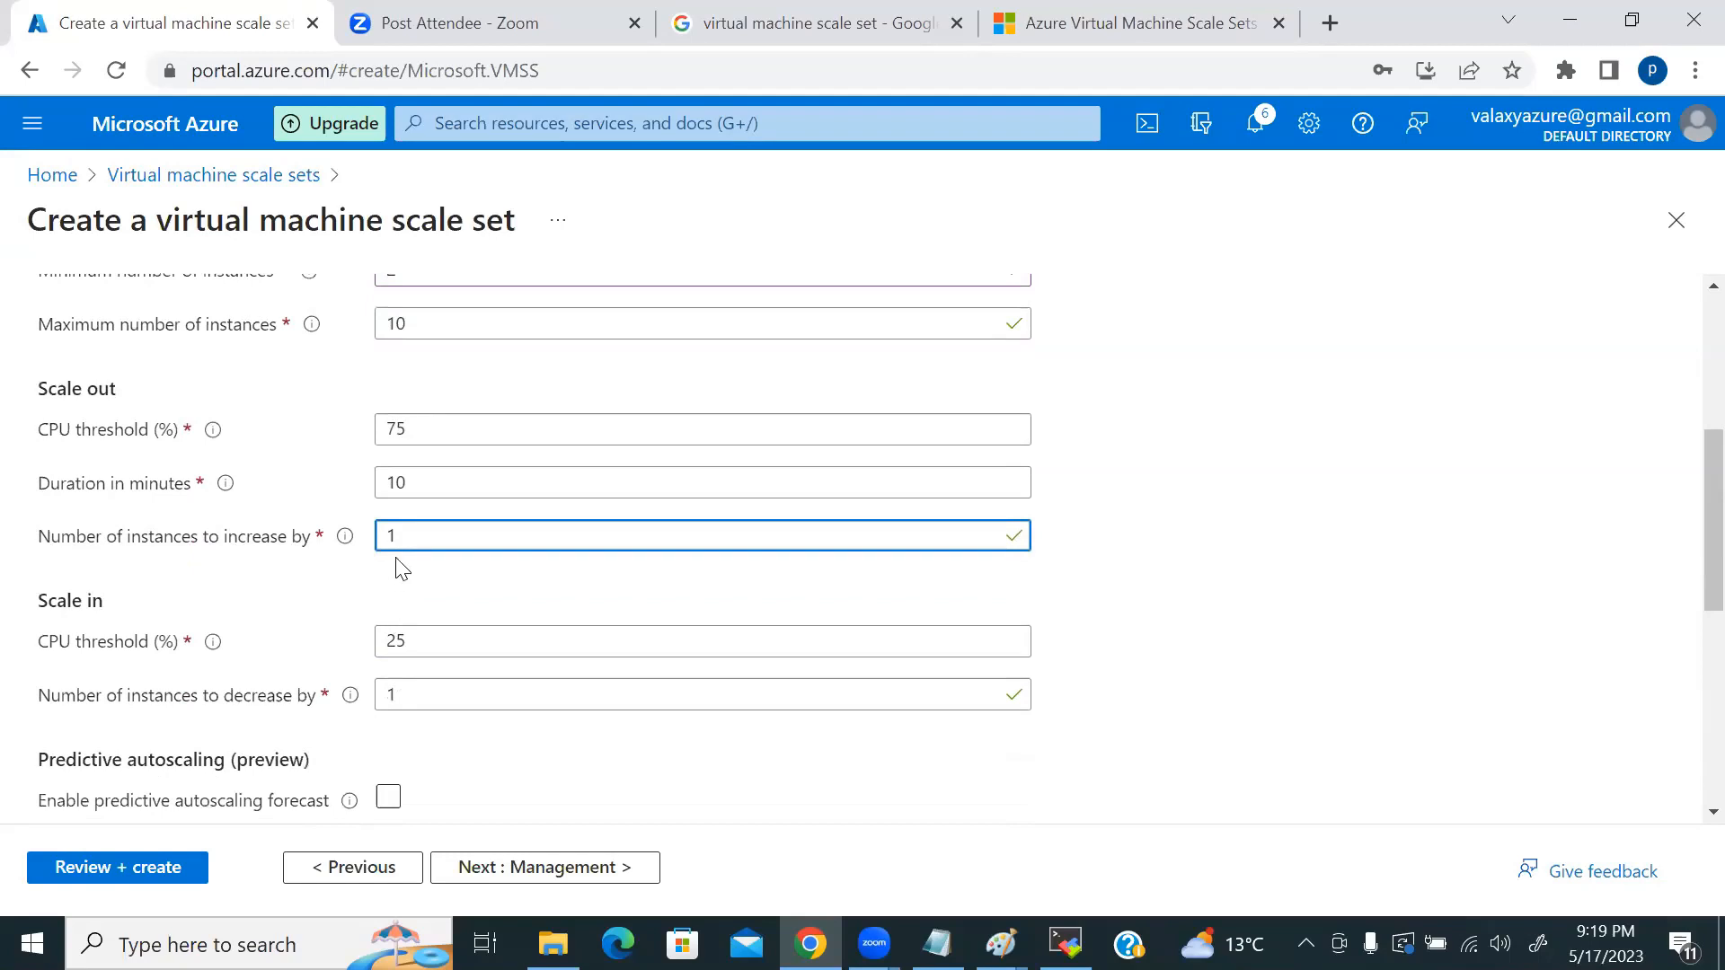
{"action": "key", "text": "BackSpace"}
{"action": "key", "text": "BackSpace"}
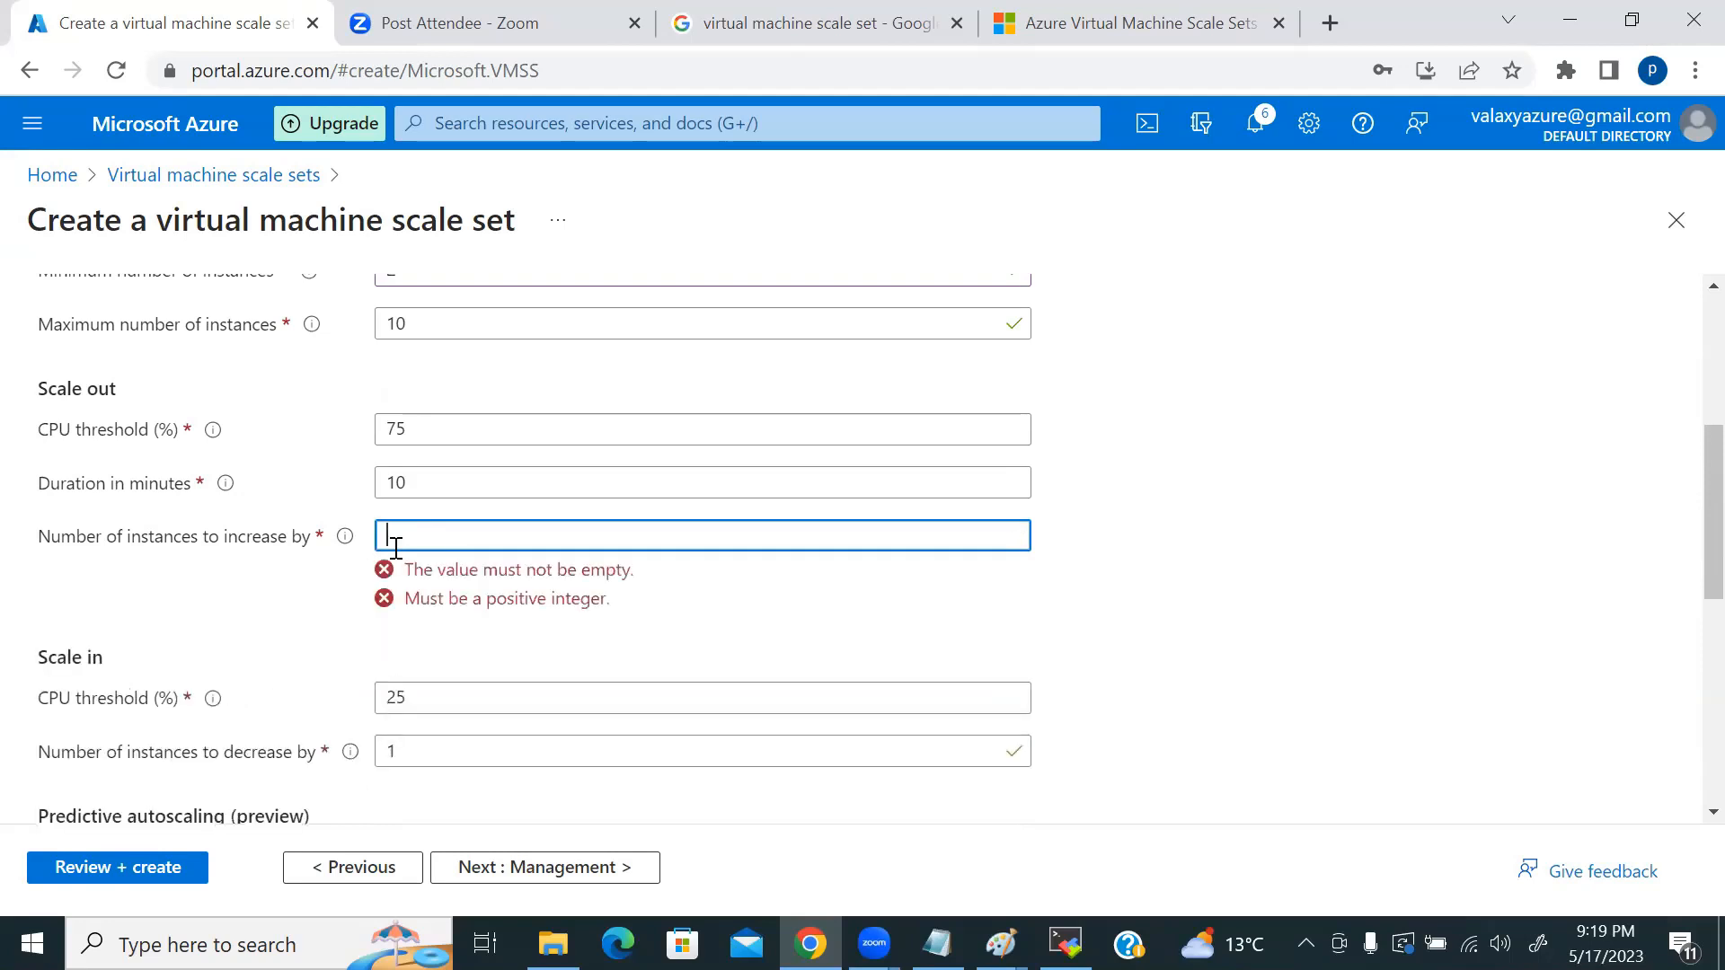
{"action": "type", "text": "11"}
{"action": "key", "text": "BackSpace"}
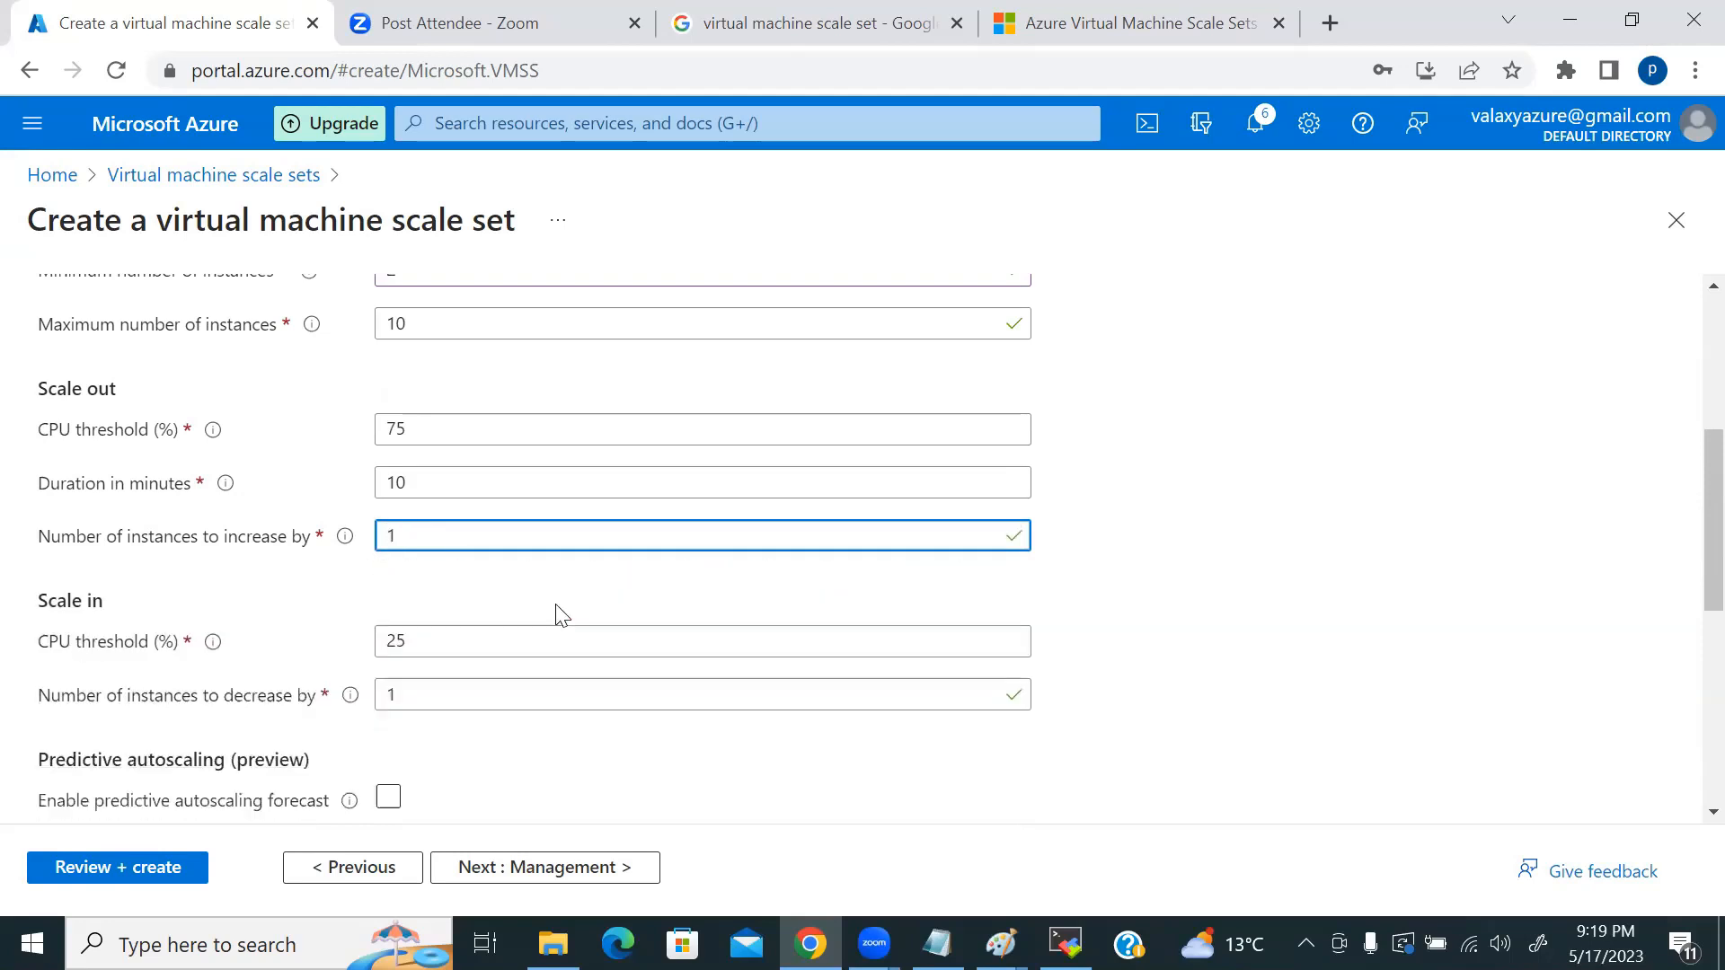
{"action": "scroll", "coordinate": [860, 631], "scroll_direction": "down", "scroll_amount": 2}
{"action": "scroll", "coordinate": [117, 535], "scroll_direction": "up", "scroll_amount": 3}
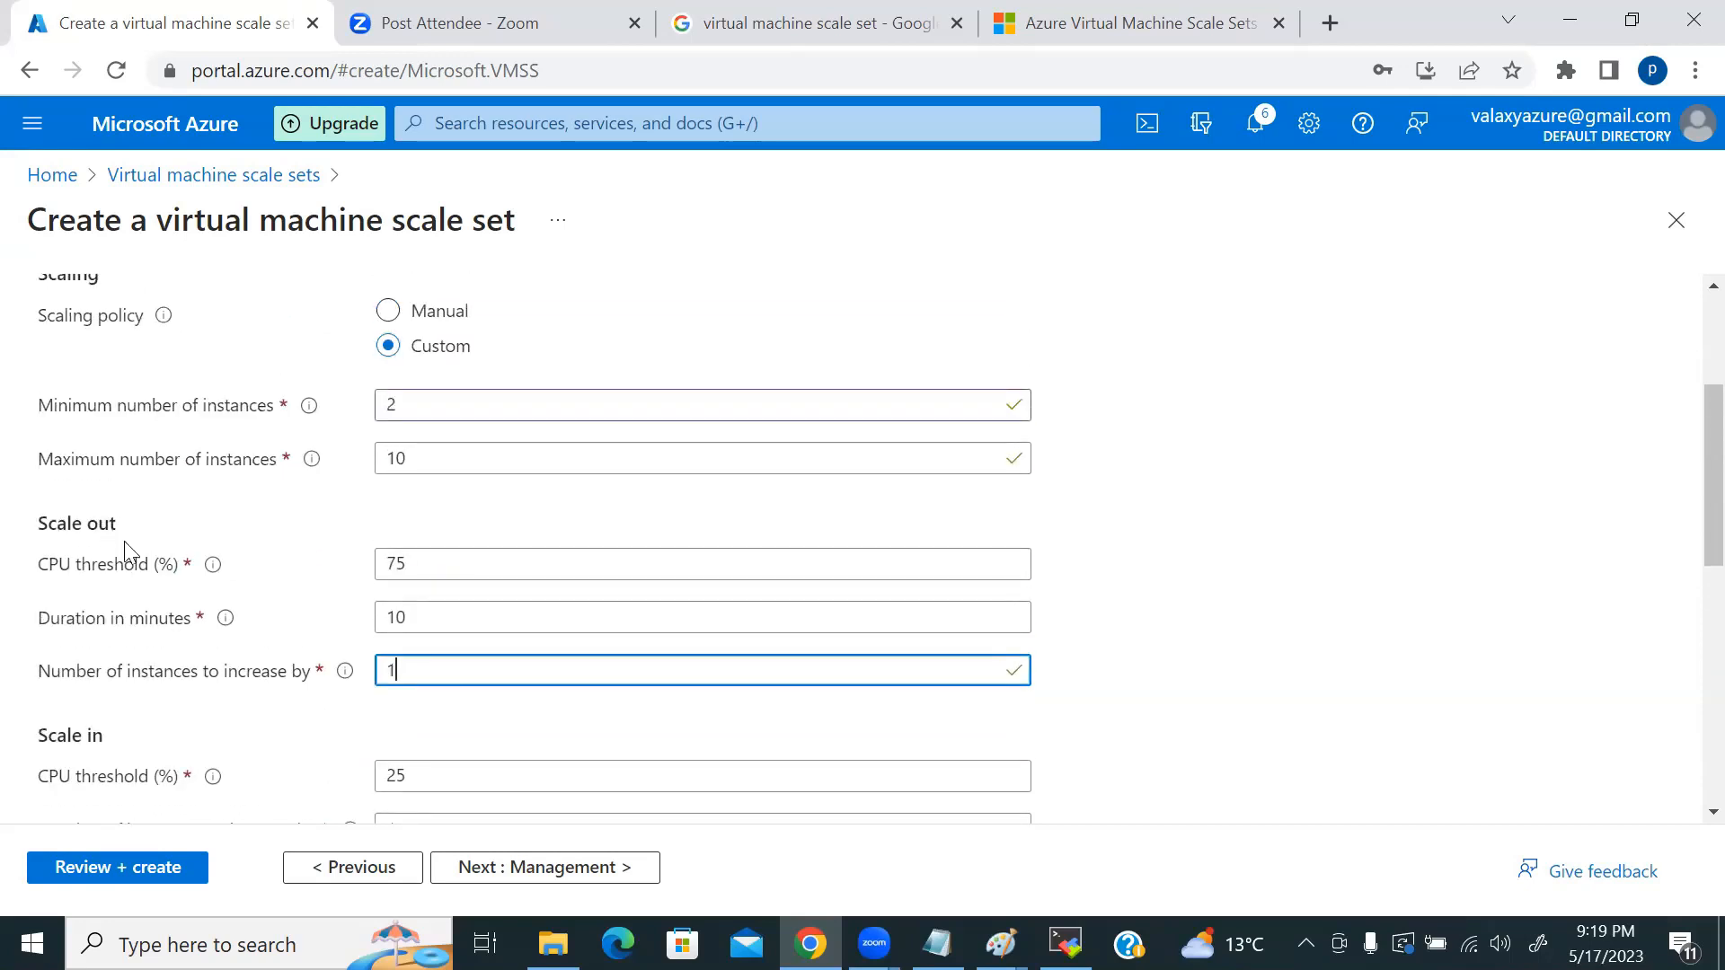
{"action": "scroll", "coordinate": [124, 541], "scroll_direction": "down", "scroll_amount": 3}
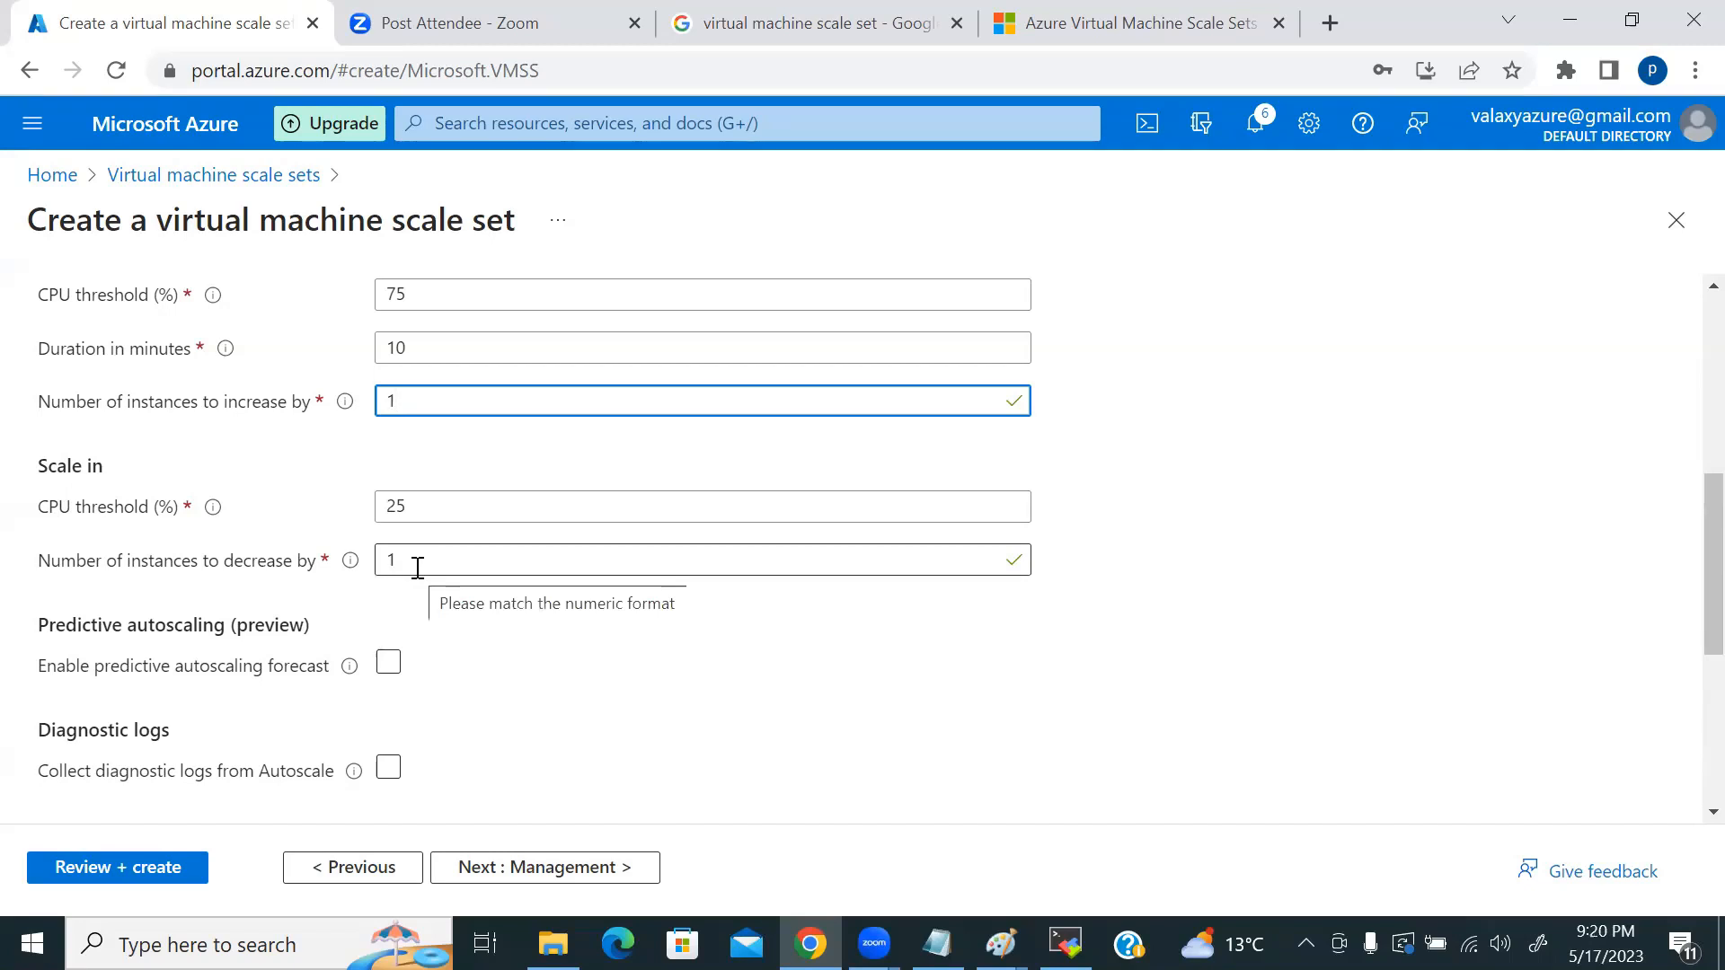
{"action": "left_click_drag", "start_coordinate": [418, 567], "coordinate": [368, 571]}
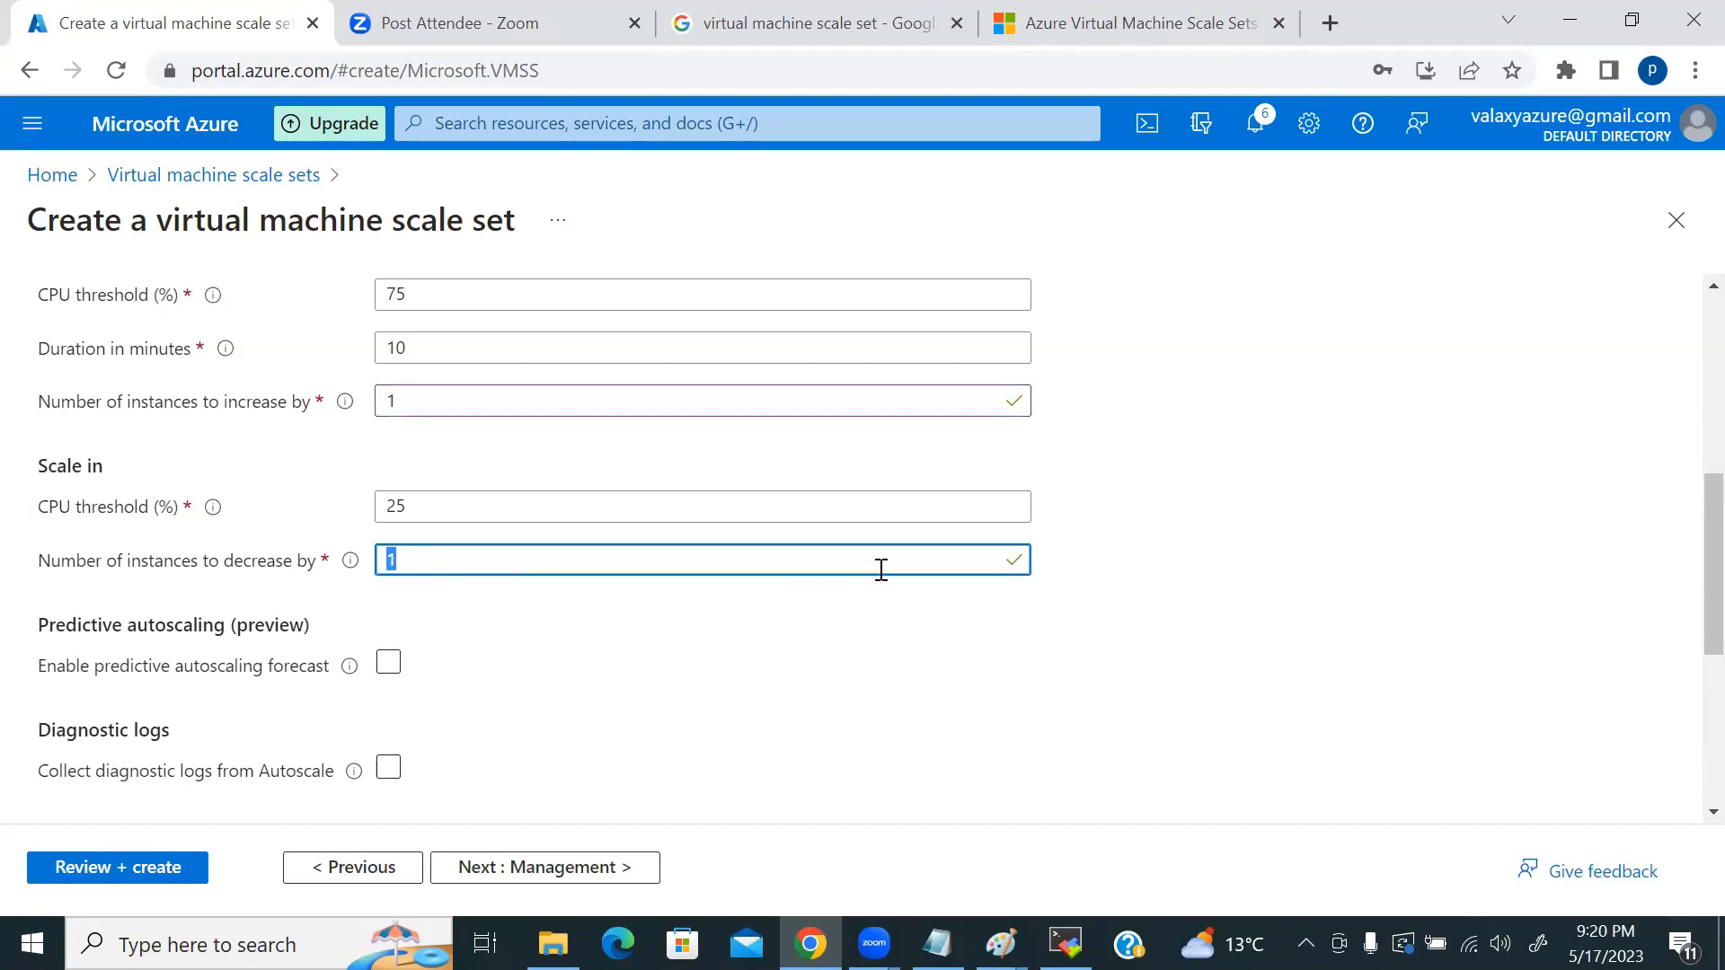
{"action": "scroll", "coordinate": [692, 599], "scroll_direction": "down", "scroll_amount": 3}
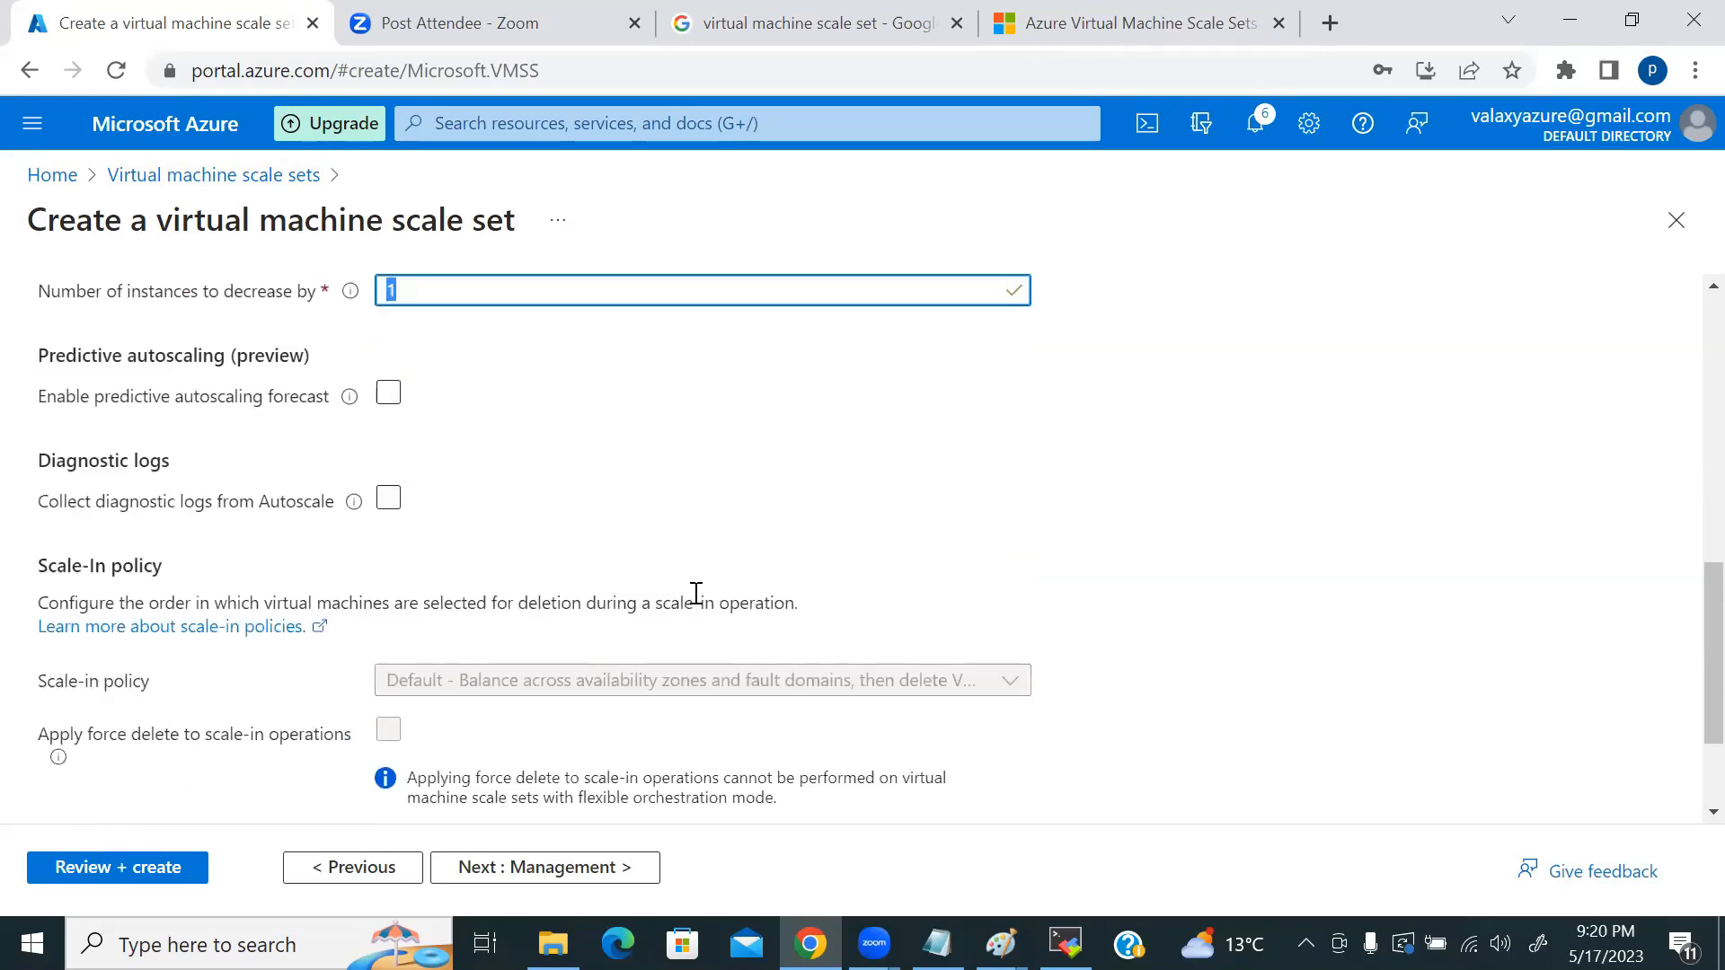
Step: Review the Predictive autoscaling (preview) info and enable the predictive autoscaling forecast
{"action": "left_click_drag", "start_coordinate": [230, 355], "coordinate": [316, 360]}
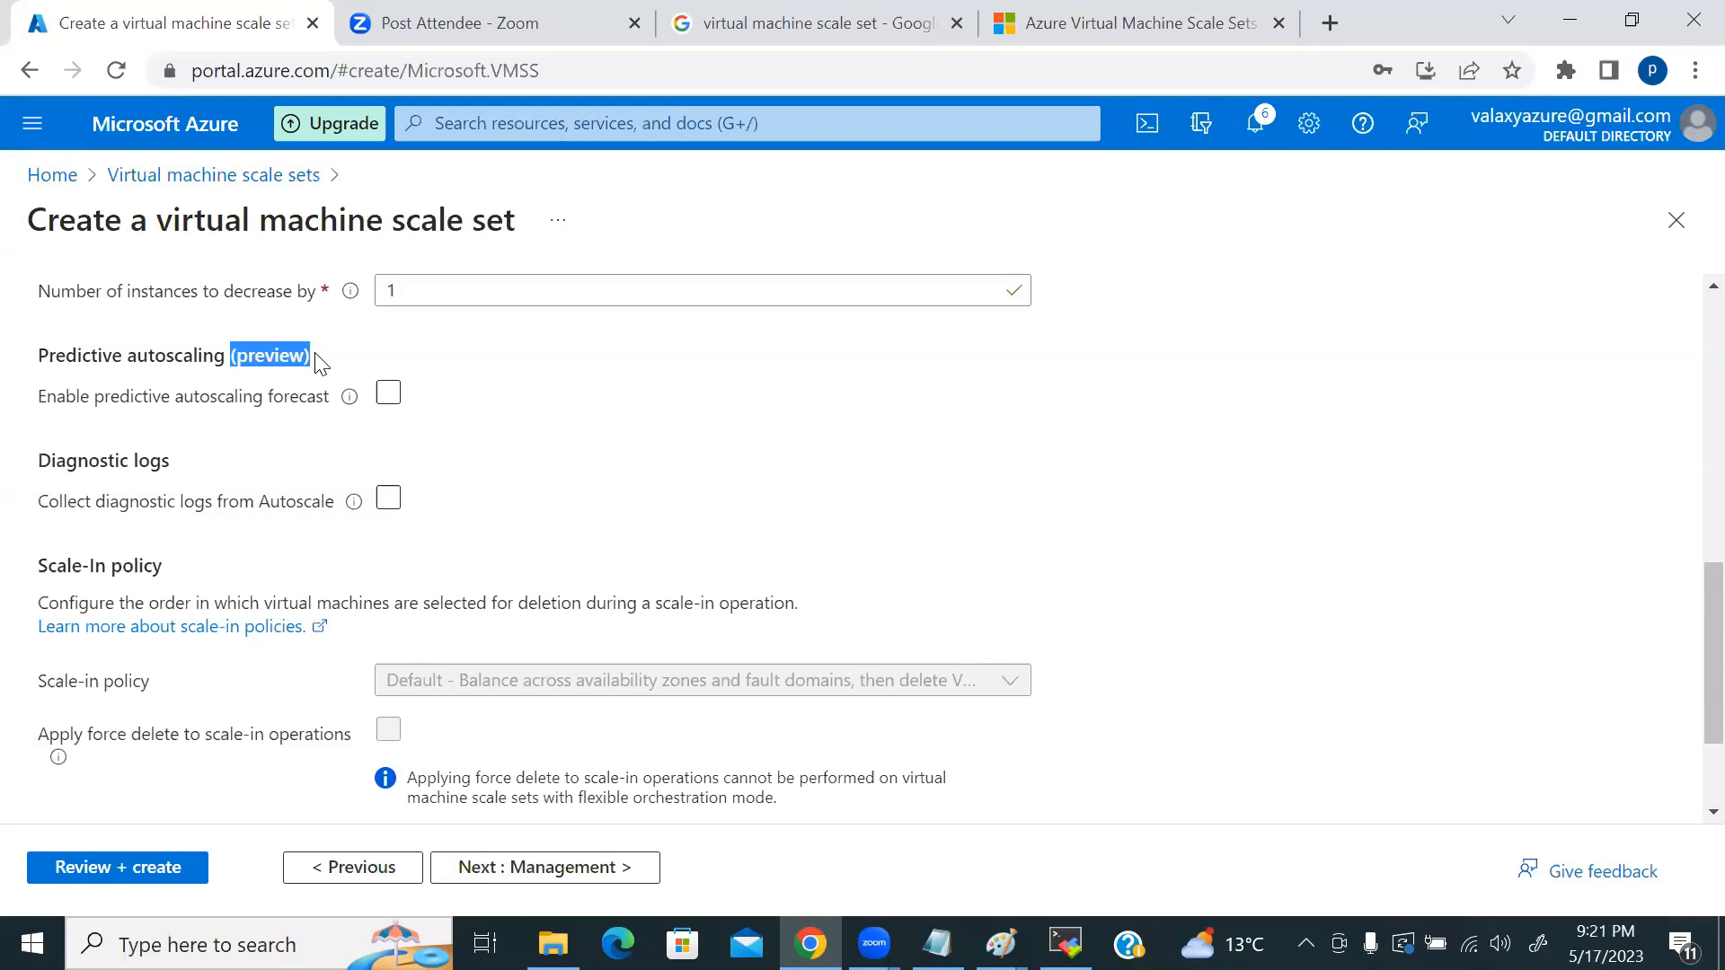
{"action": "mouse_move", "coordinate": [353, 503]}
{"action": "mouse_move", "coordinate": [359, 401]}
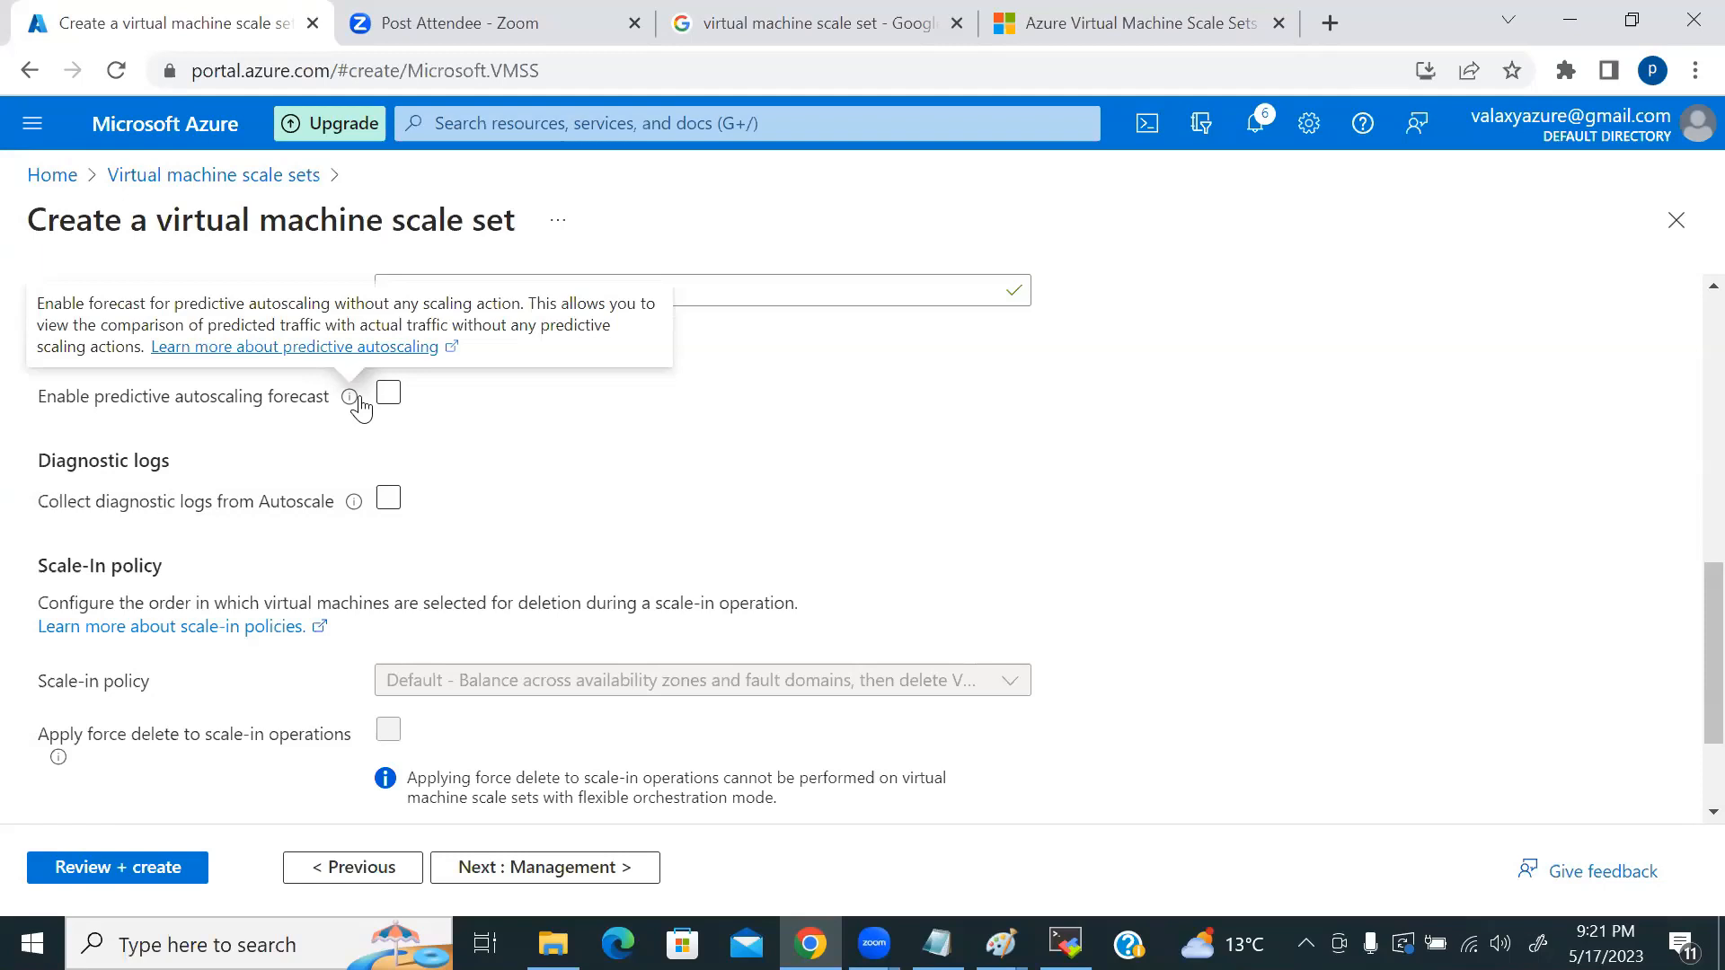
{"action": "left_click", "coordinate": [388, 394]}
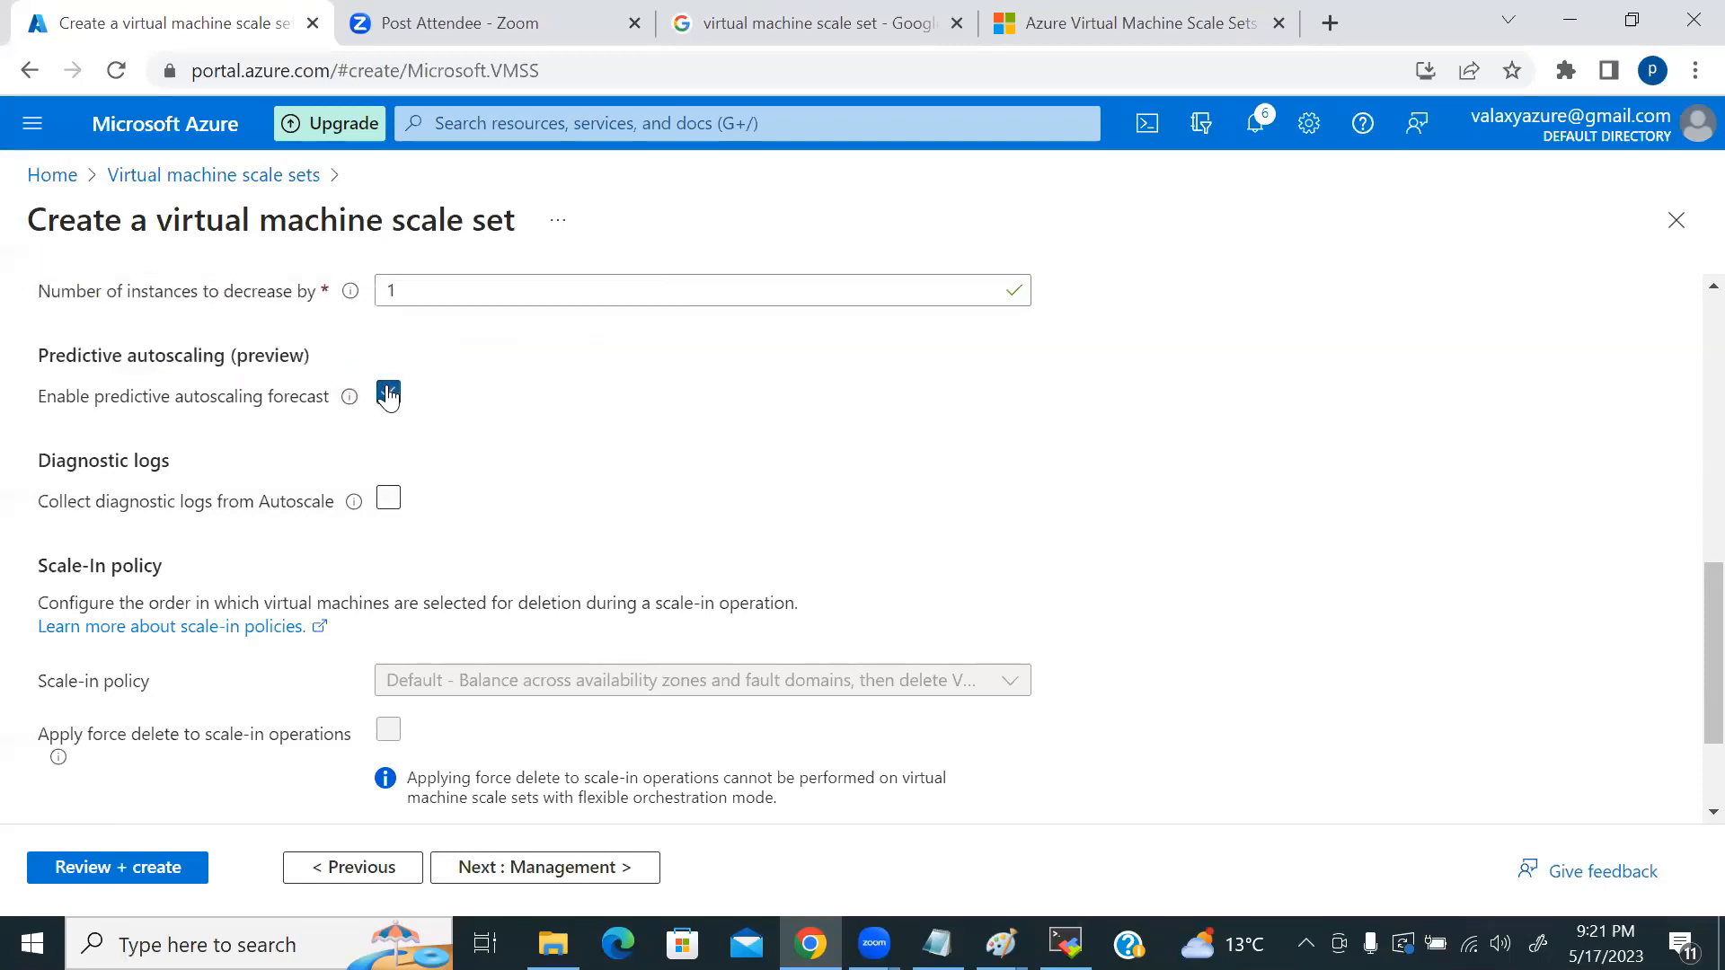
{"action": "mouse_move", "coordinate": [355, 407]}
Step: Disable the predictive autoscaling forecast and find the Scale-in policy dropdown locked at its default
{"action": "left_click", "coordinate": [388, 395]}
{"action": "scroll", "coordinate": [682, 446], "scroll_direction": "down", "scroll_amount": 2}
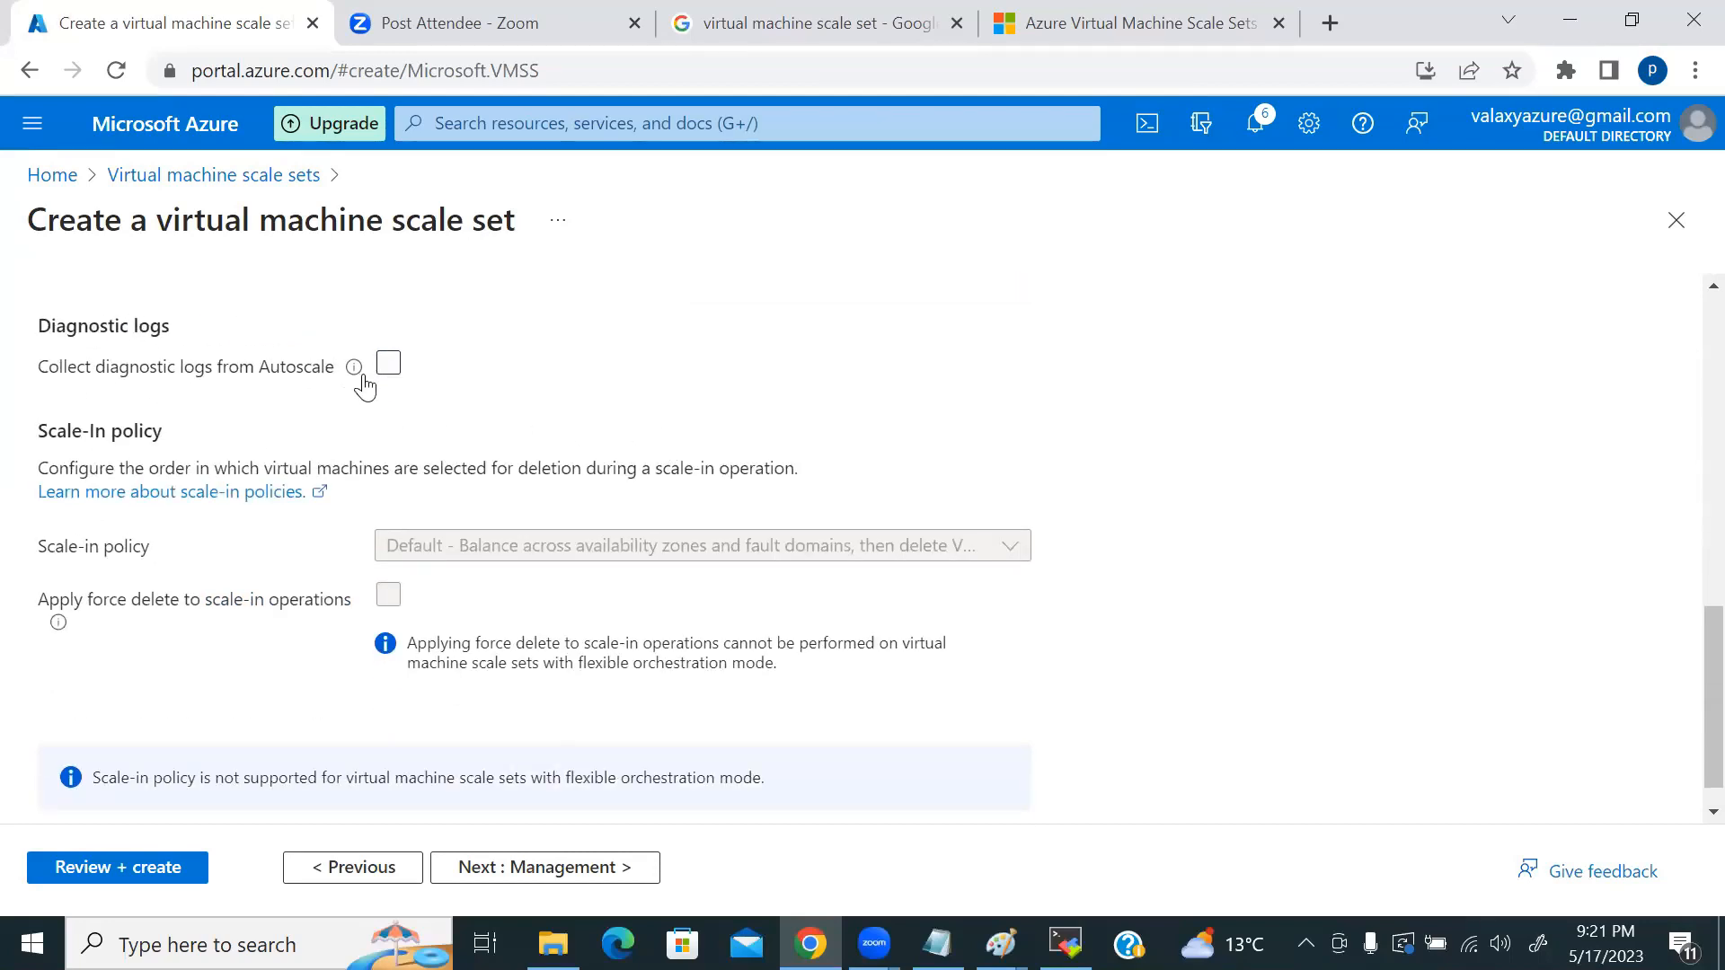
{"action": "mouse_move", "coordinate": [364, 384]}
{"action": "scroll", "coordinate": [797, 494], "scroll_direction": "down", "scroll_amount": 1}
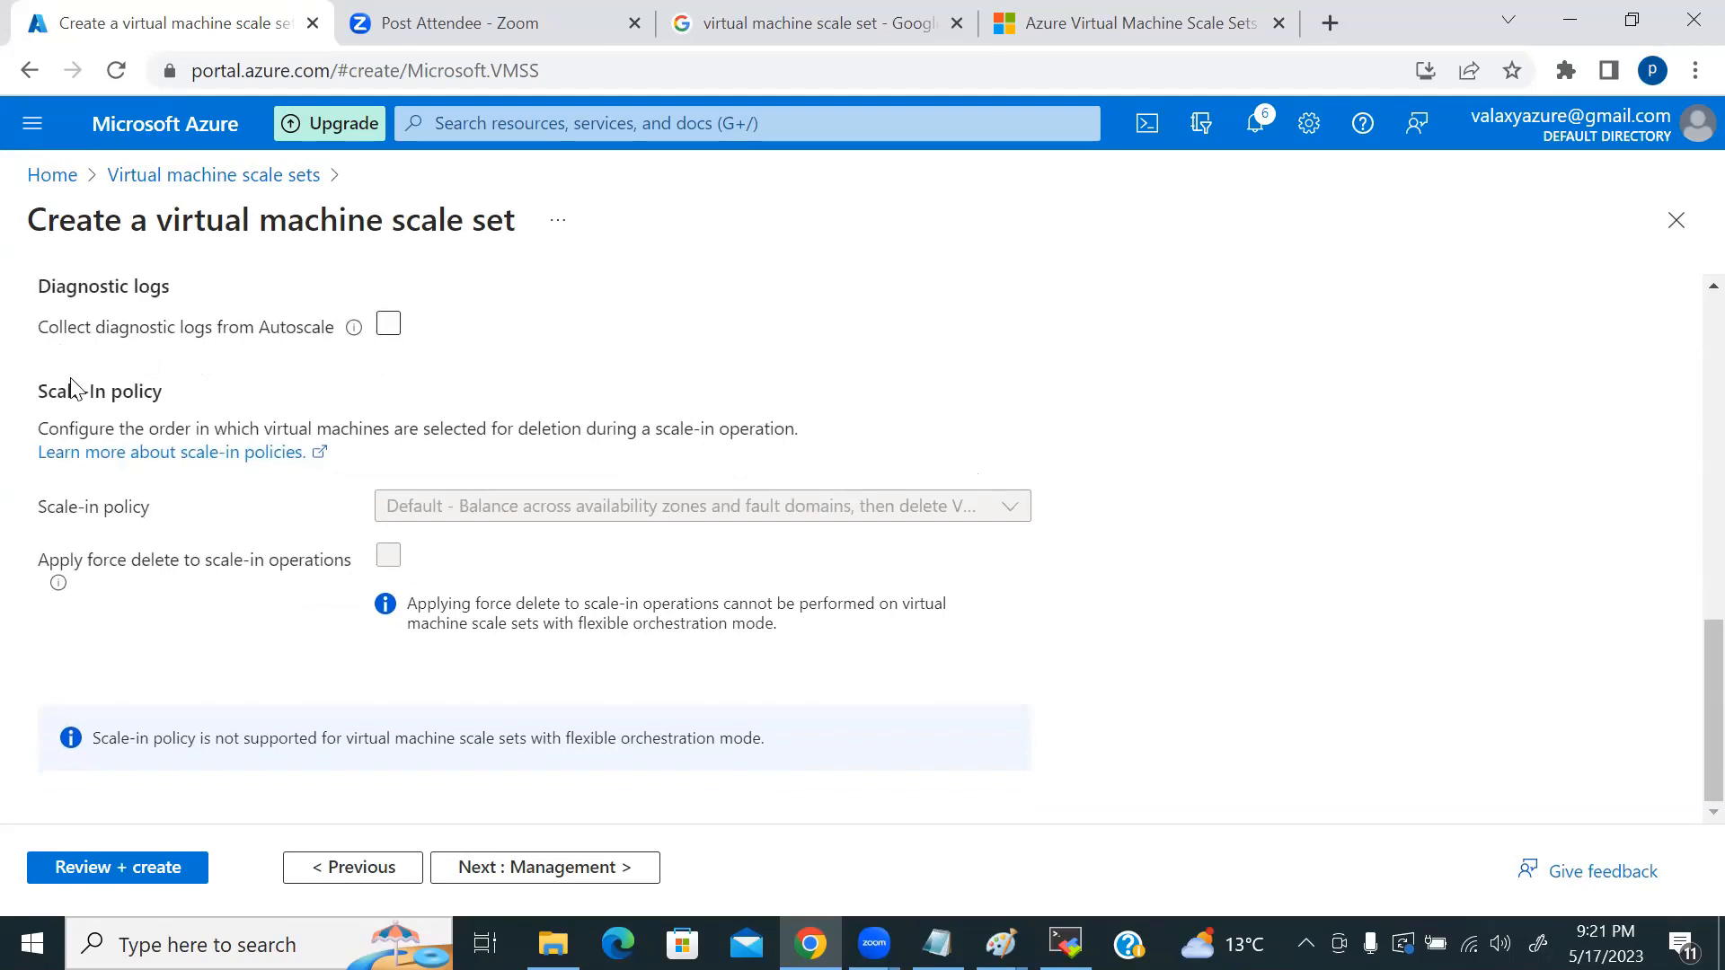
{"action": "left_click", "coordinate": [476, 505]}
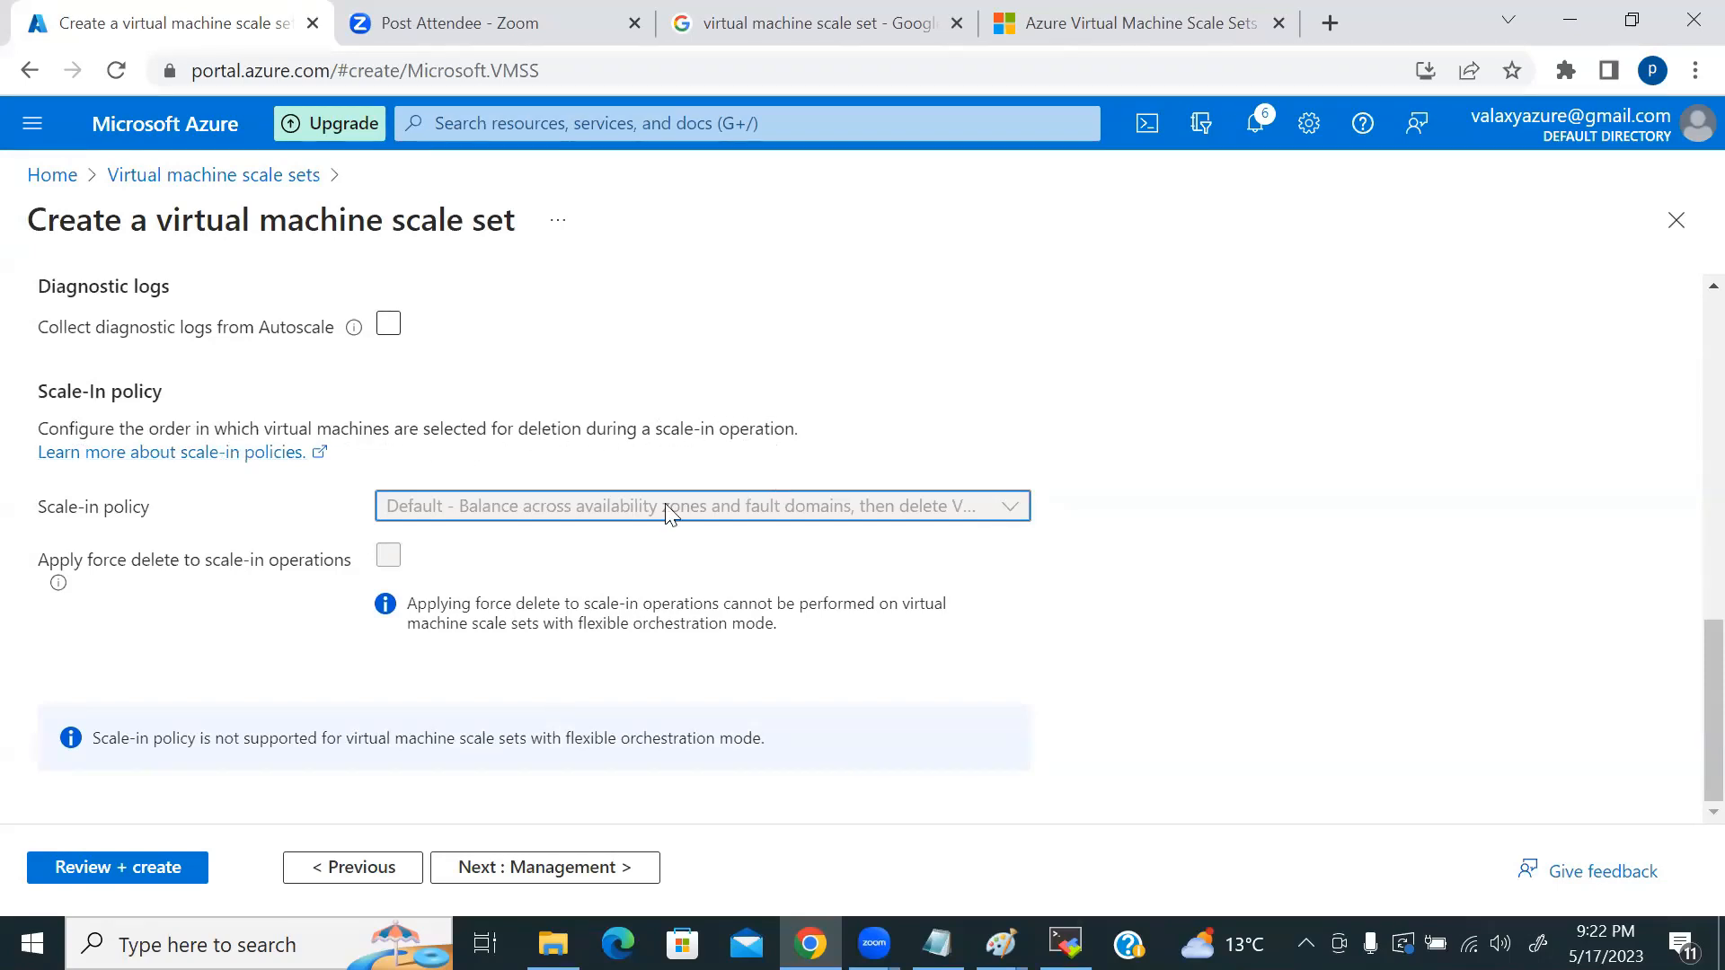
{"action": "scroll", "coordinate": [639, 500], "scroll_direction": "up", "scroll_amount": 6}
{"action": "scroll", "coordinate": [162, 503], "scroll_direction": "down", "scroll_amount": 1}
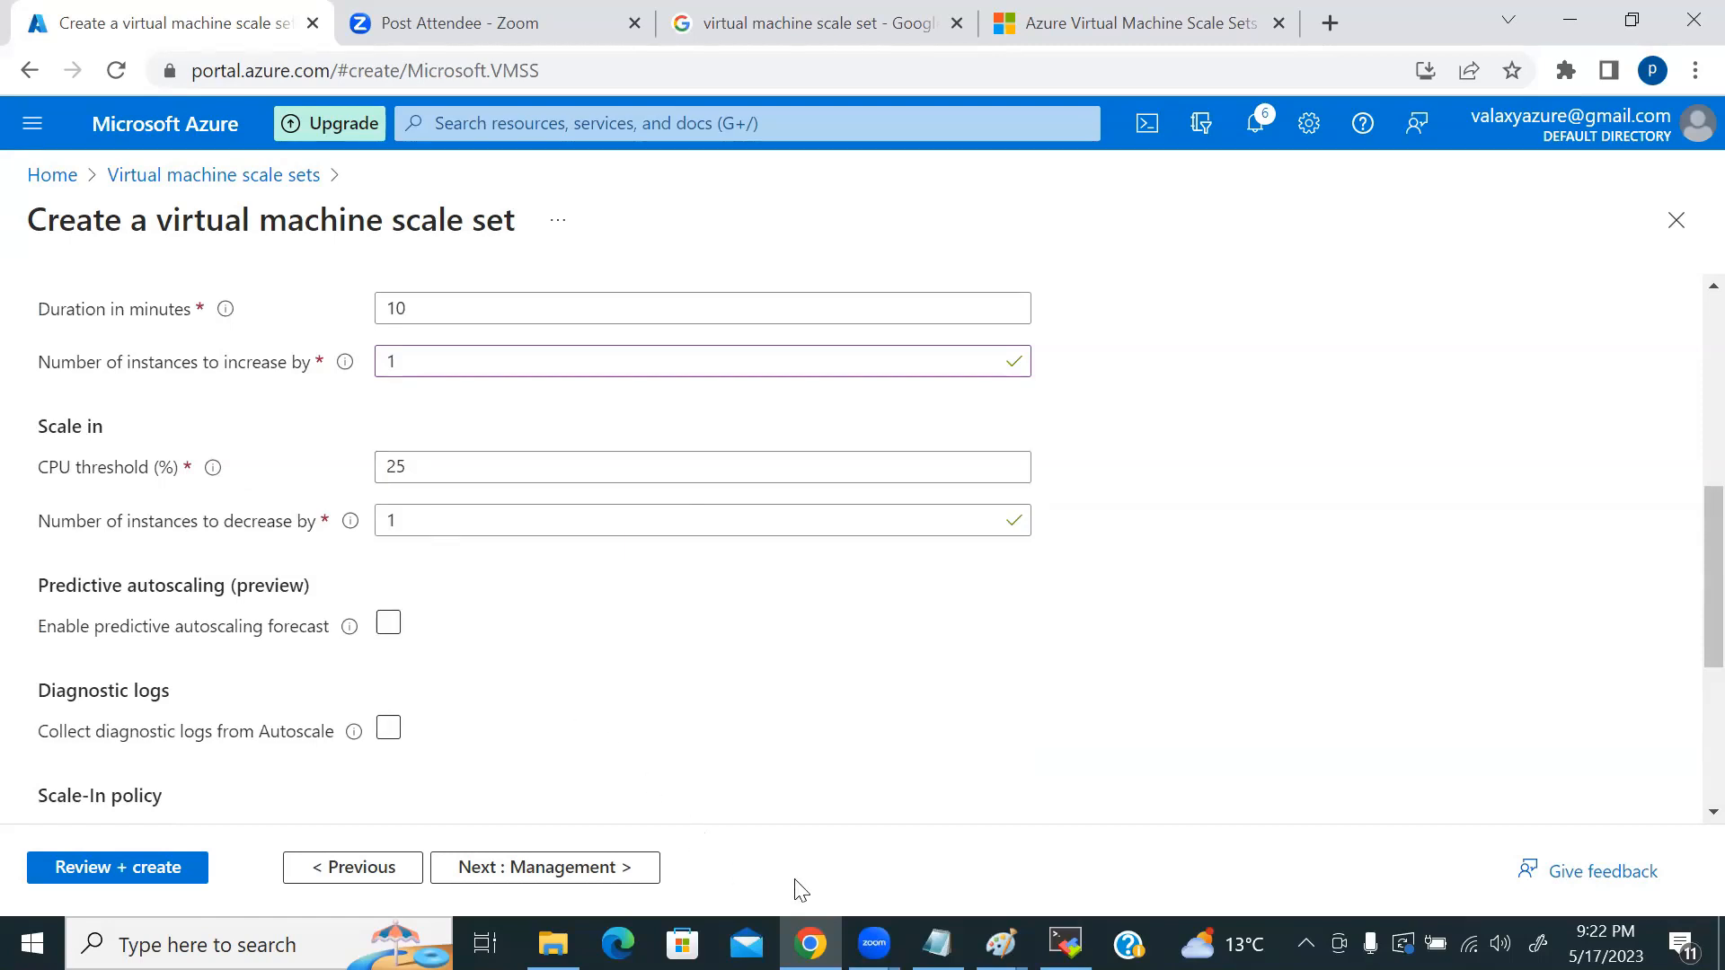
Step: Add the text label '4 -- 10' above the large boxes in the fault-domain diagram
{"action": "left_click", "coordinate": [1001, 943]}
{"action": "left_click", "coordinate": [1207, 852]}
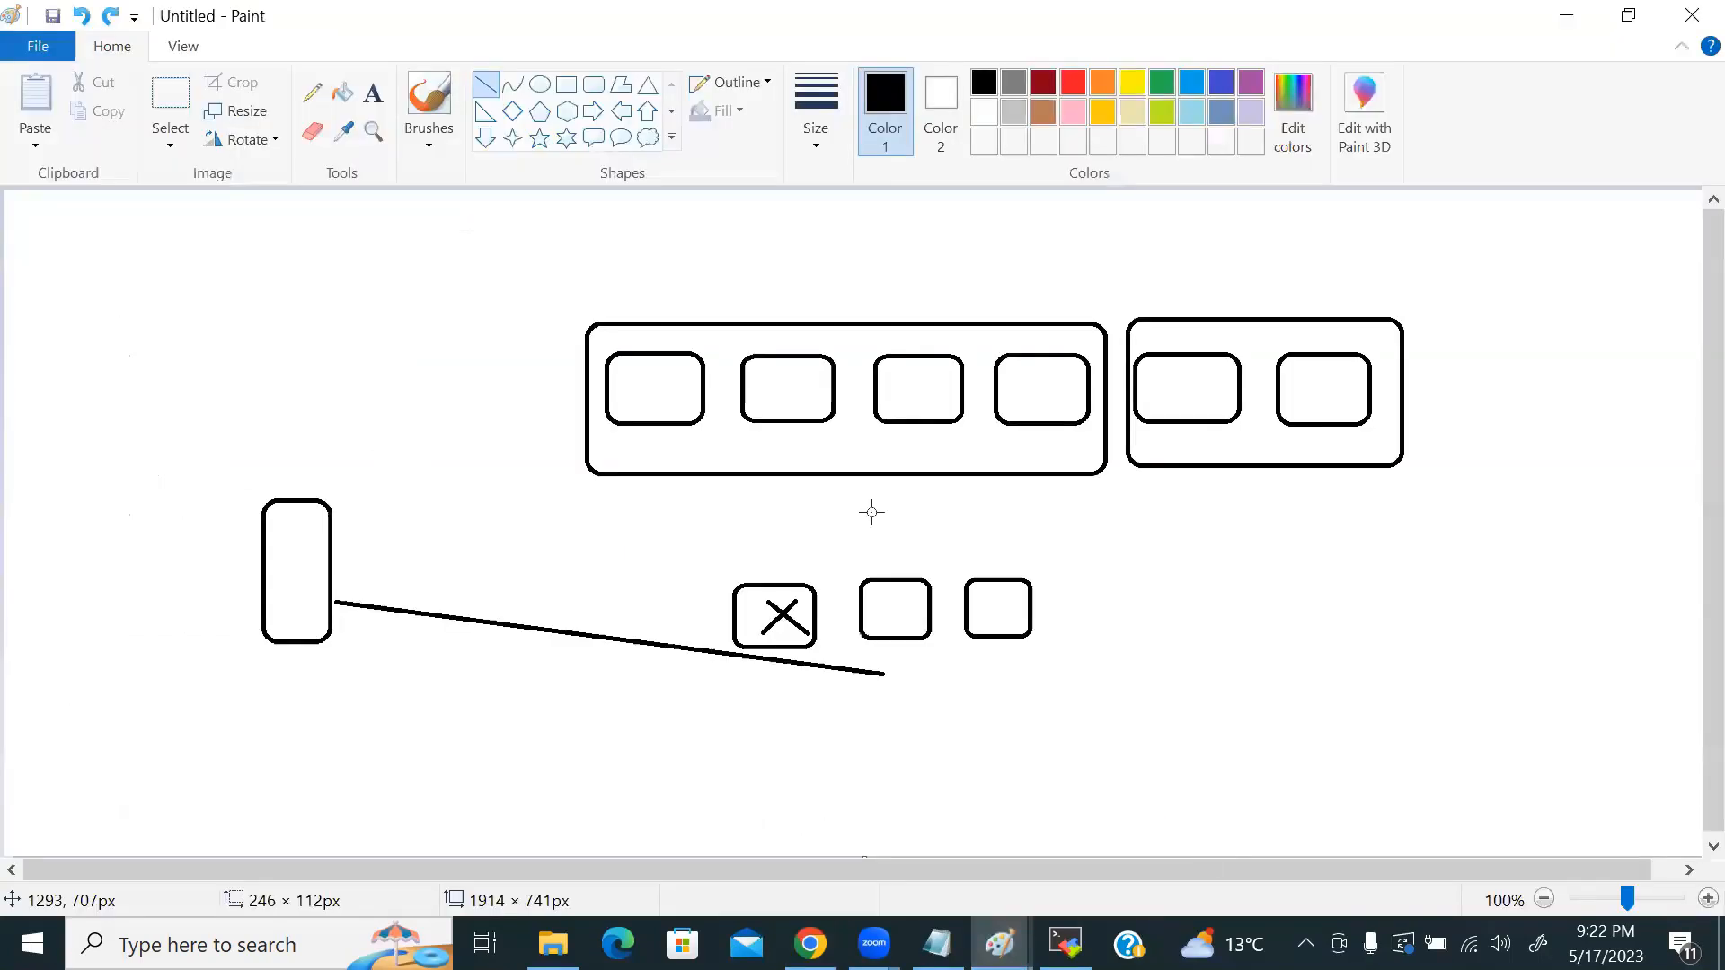
{"action": "left_click", "coordinate": [373, 93]}
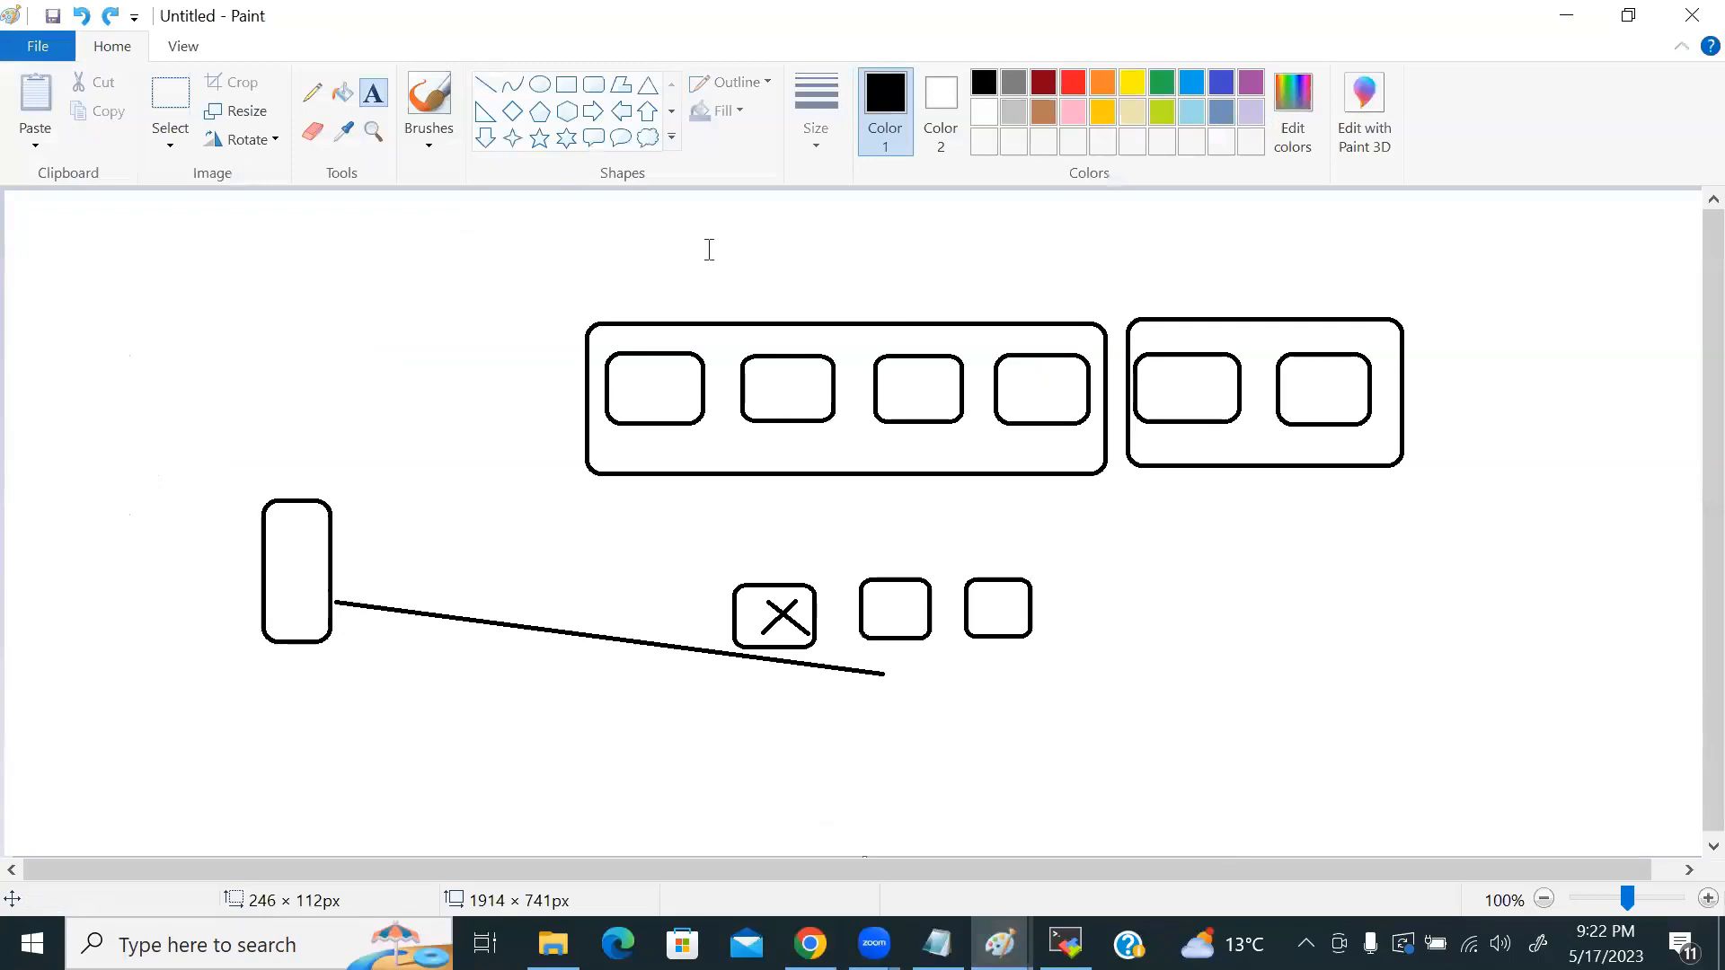
{"action": "left_click", "coordinate": [822, 280]}
{"action": "type", "text": "4"}
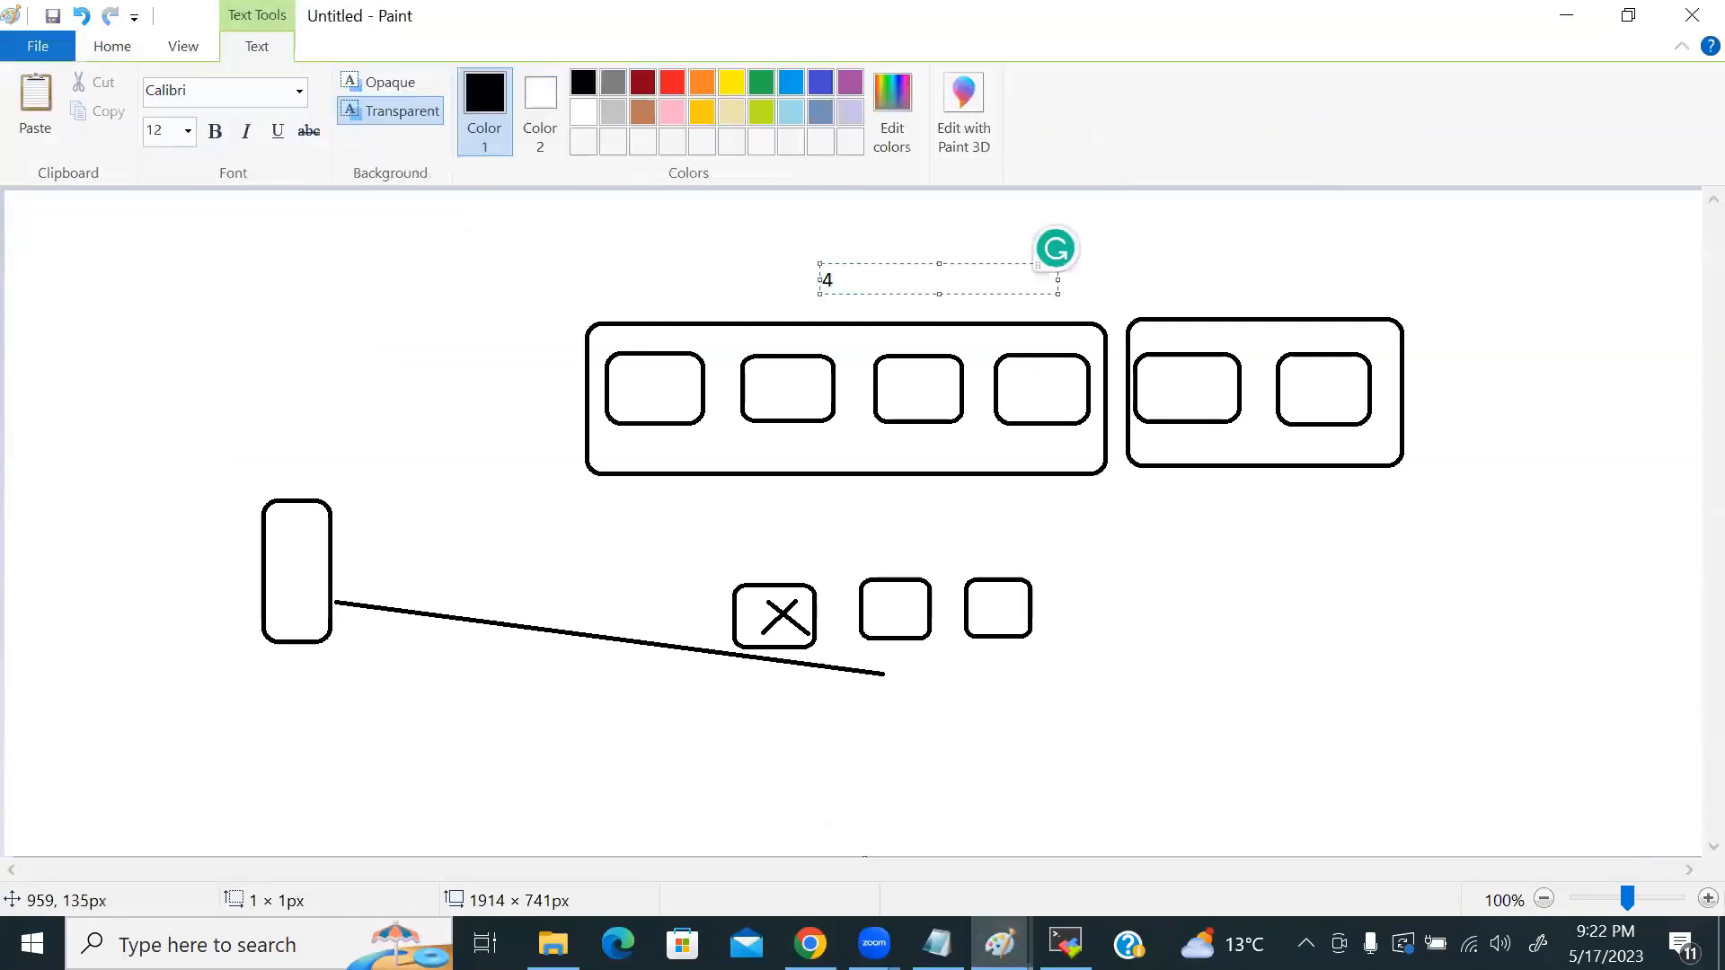
{"action": "type", "text": " -- 10"}
{"action": "key", "text": "alt+Tab"}
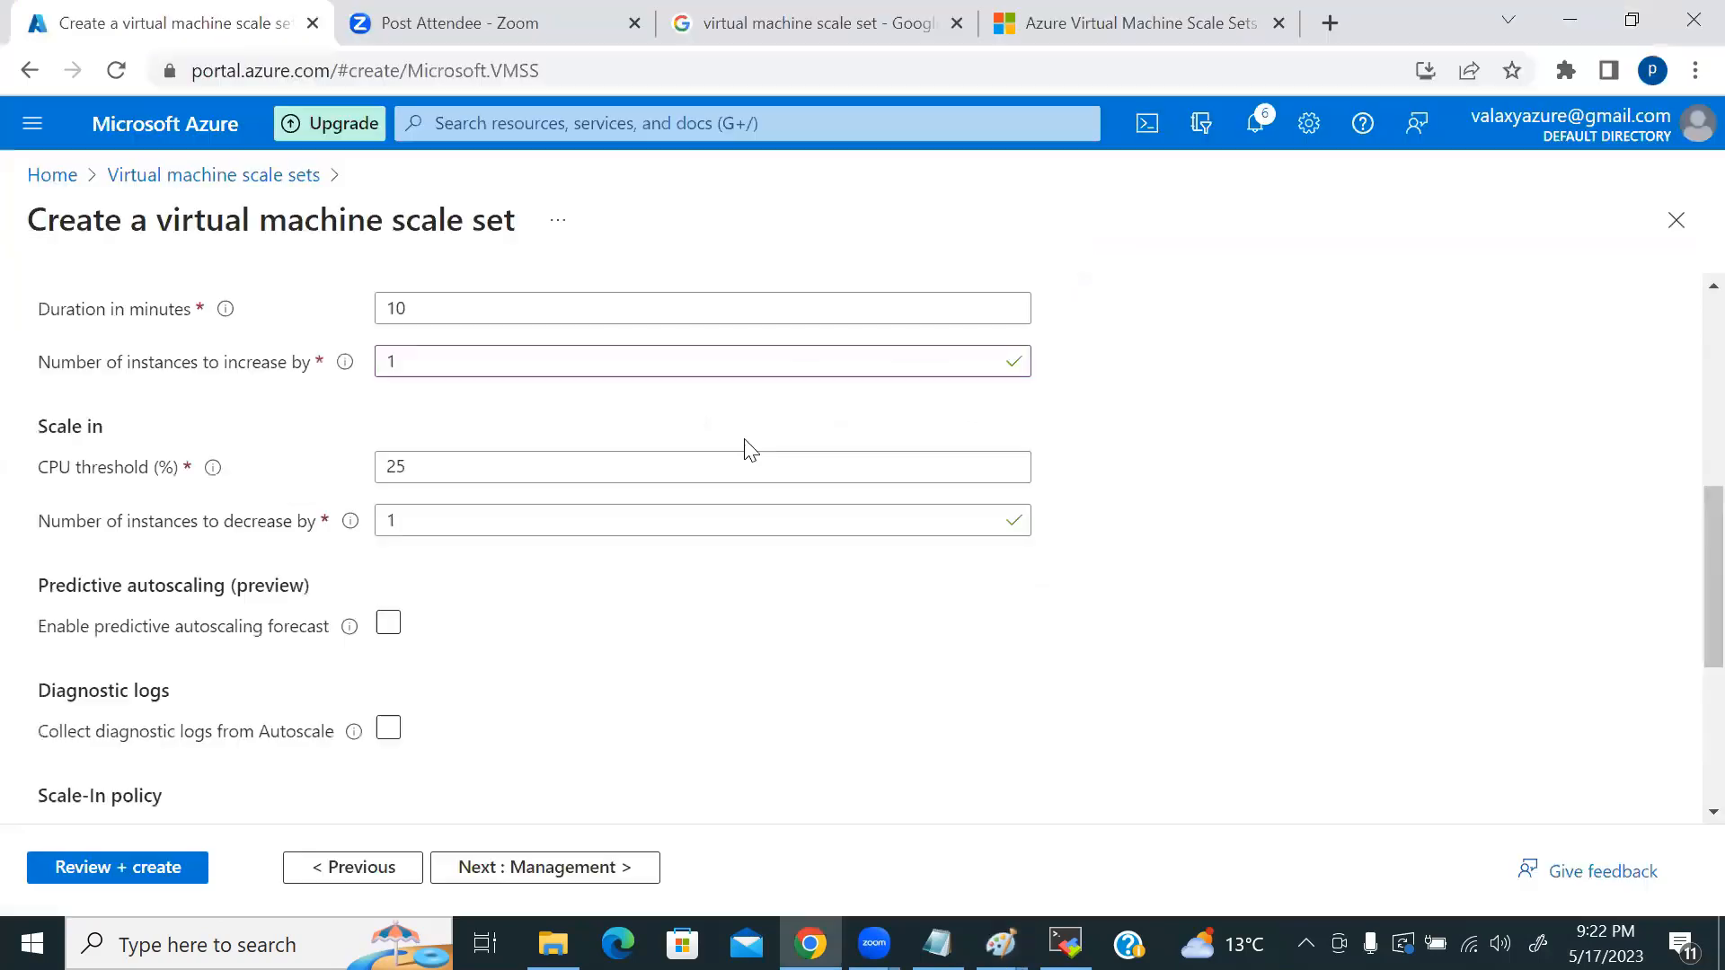
{"action": "scroll", "coordinate": [697, 590], "scroll_direction": "down", "scroll_amount": 4}
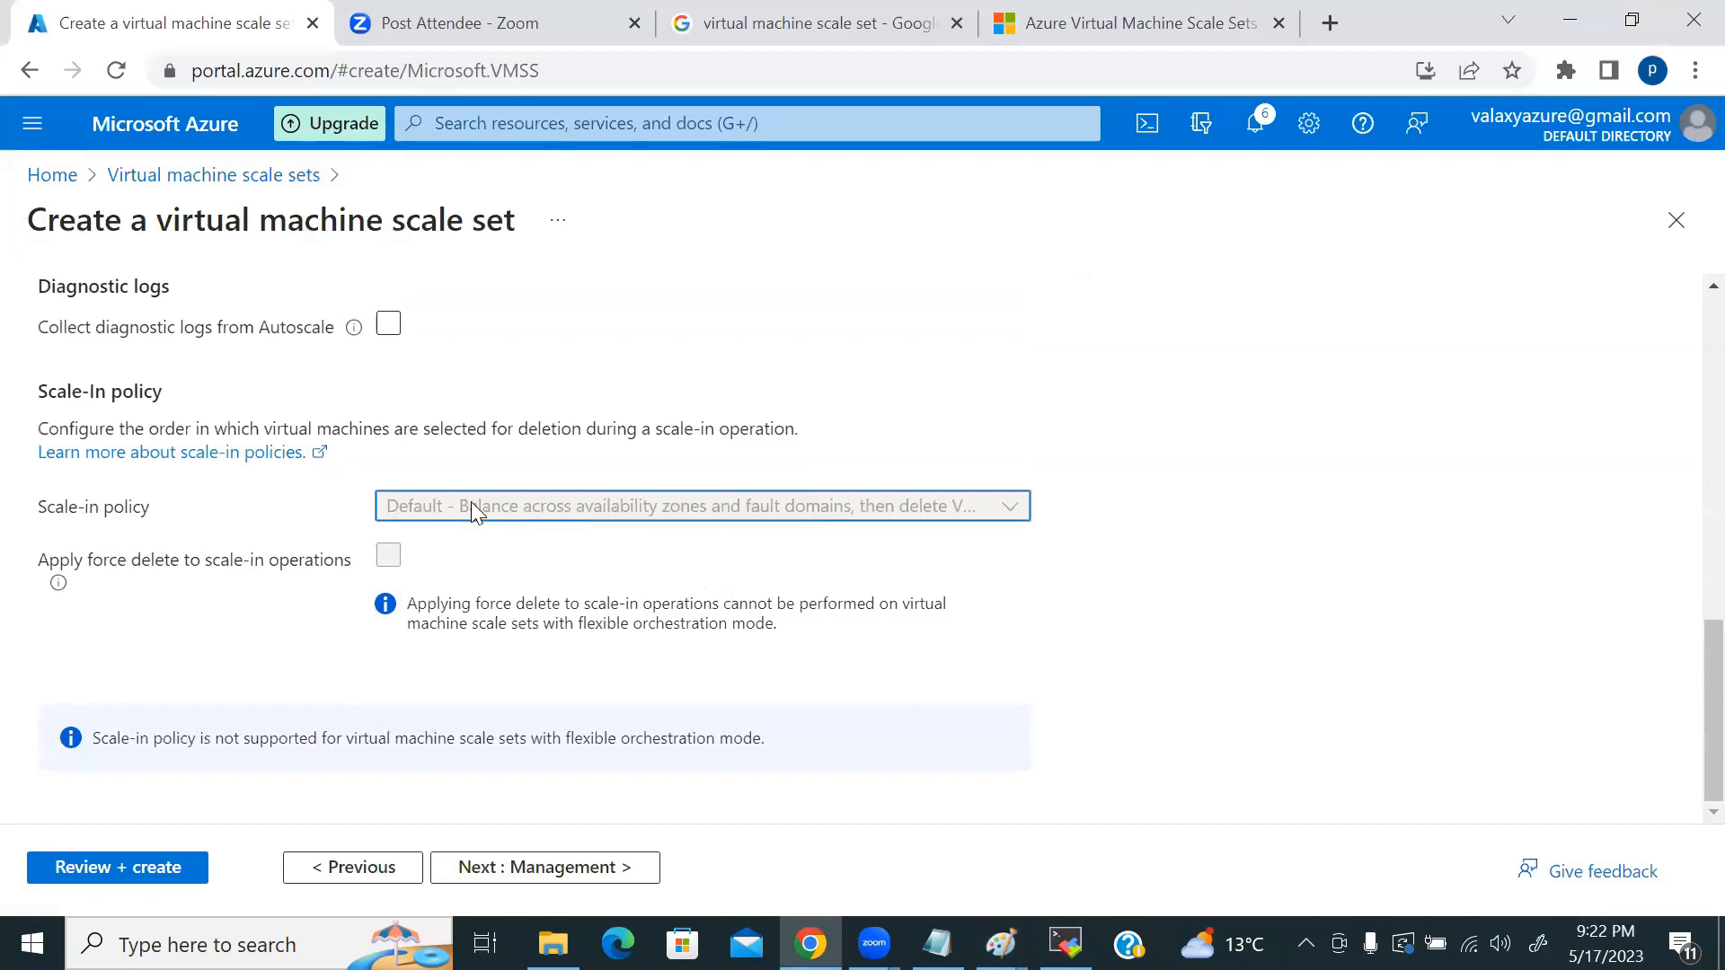
{"action": "double_click", "coordinate": [392, 561]}
{"action": "key", "text": "alt+Tab"}
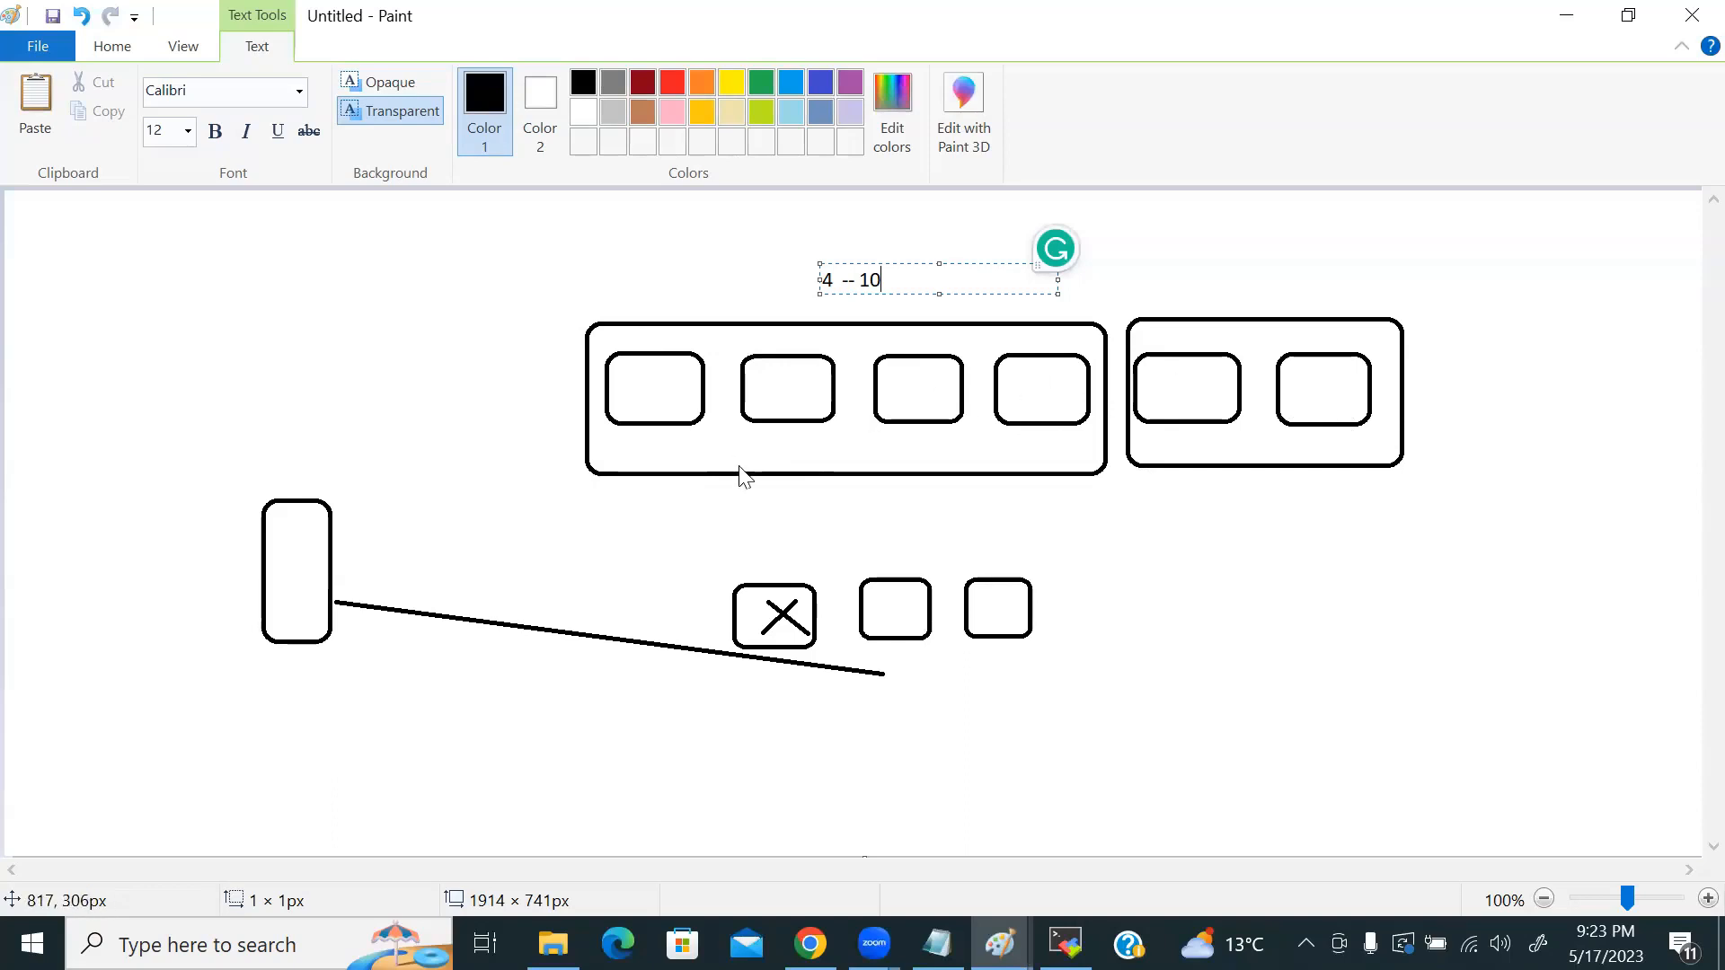
{"action": "left_click", "coordinate": [809, 943]}
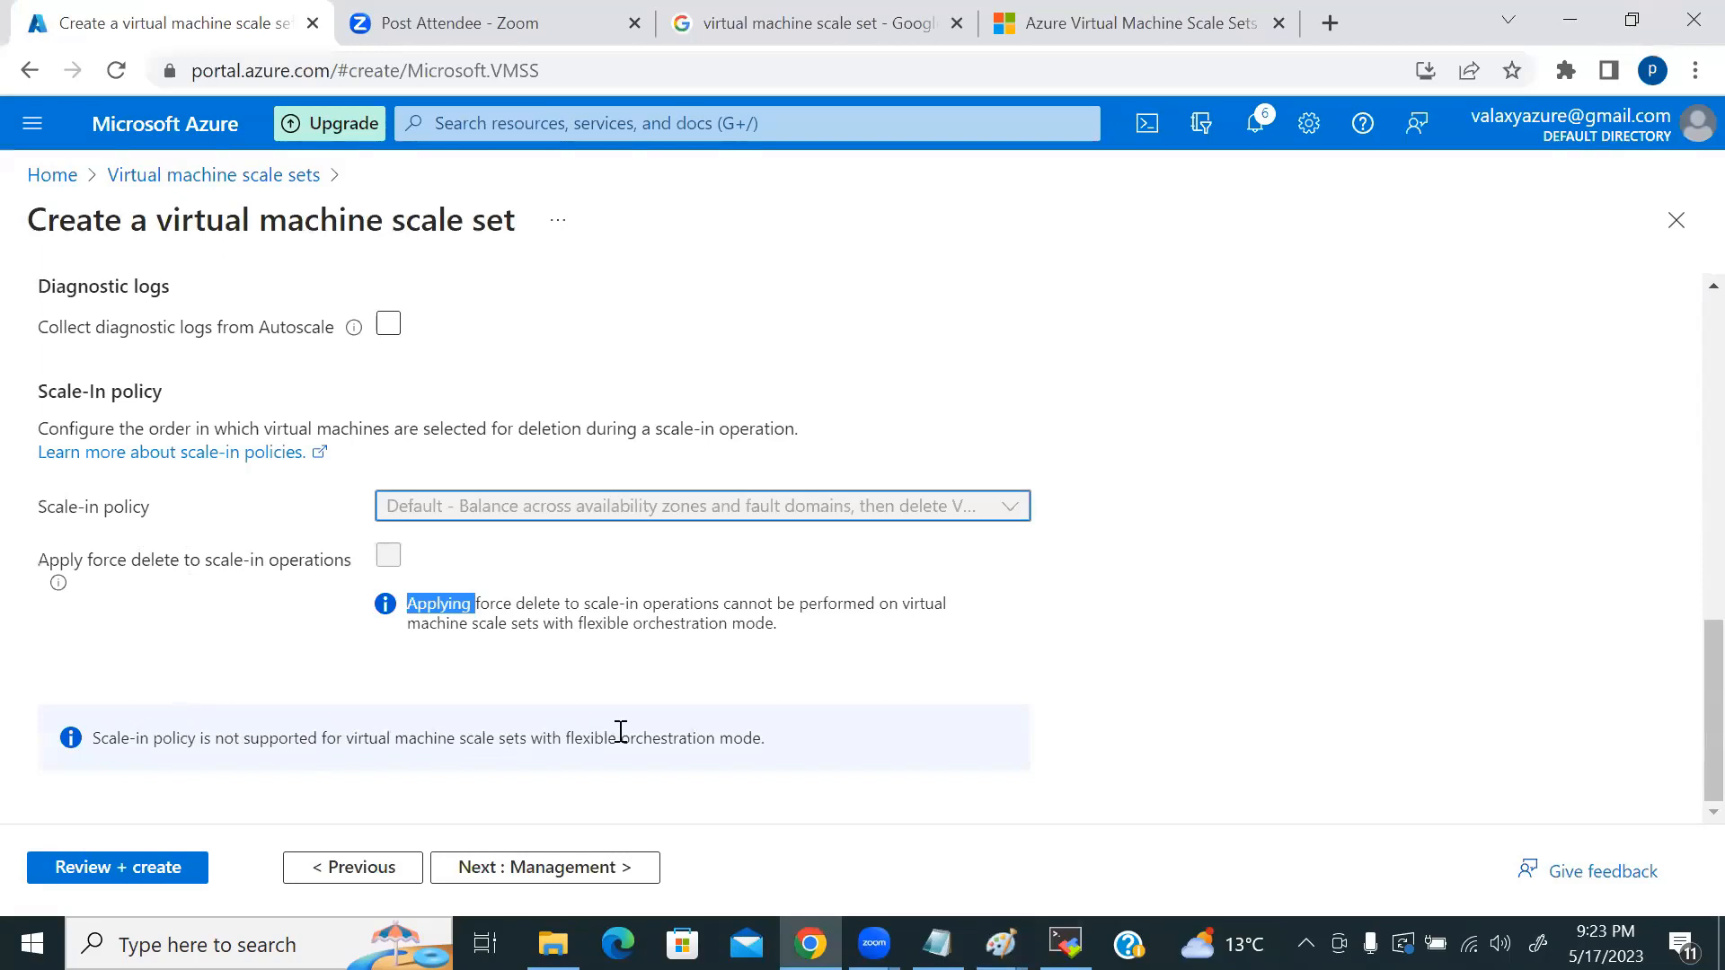
Step: Set the orchestration mode to Uniform on the Basics step
{"action": "scroll", "coordinate": [665, 714], "scroll_direction": "up", "scroll_amount": 15}
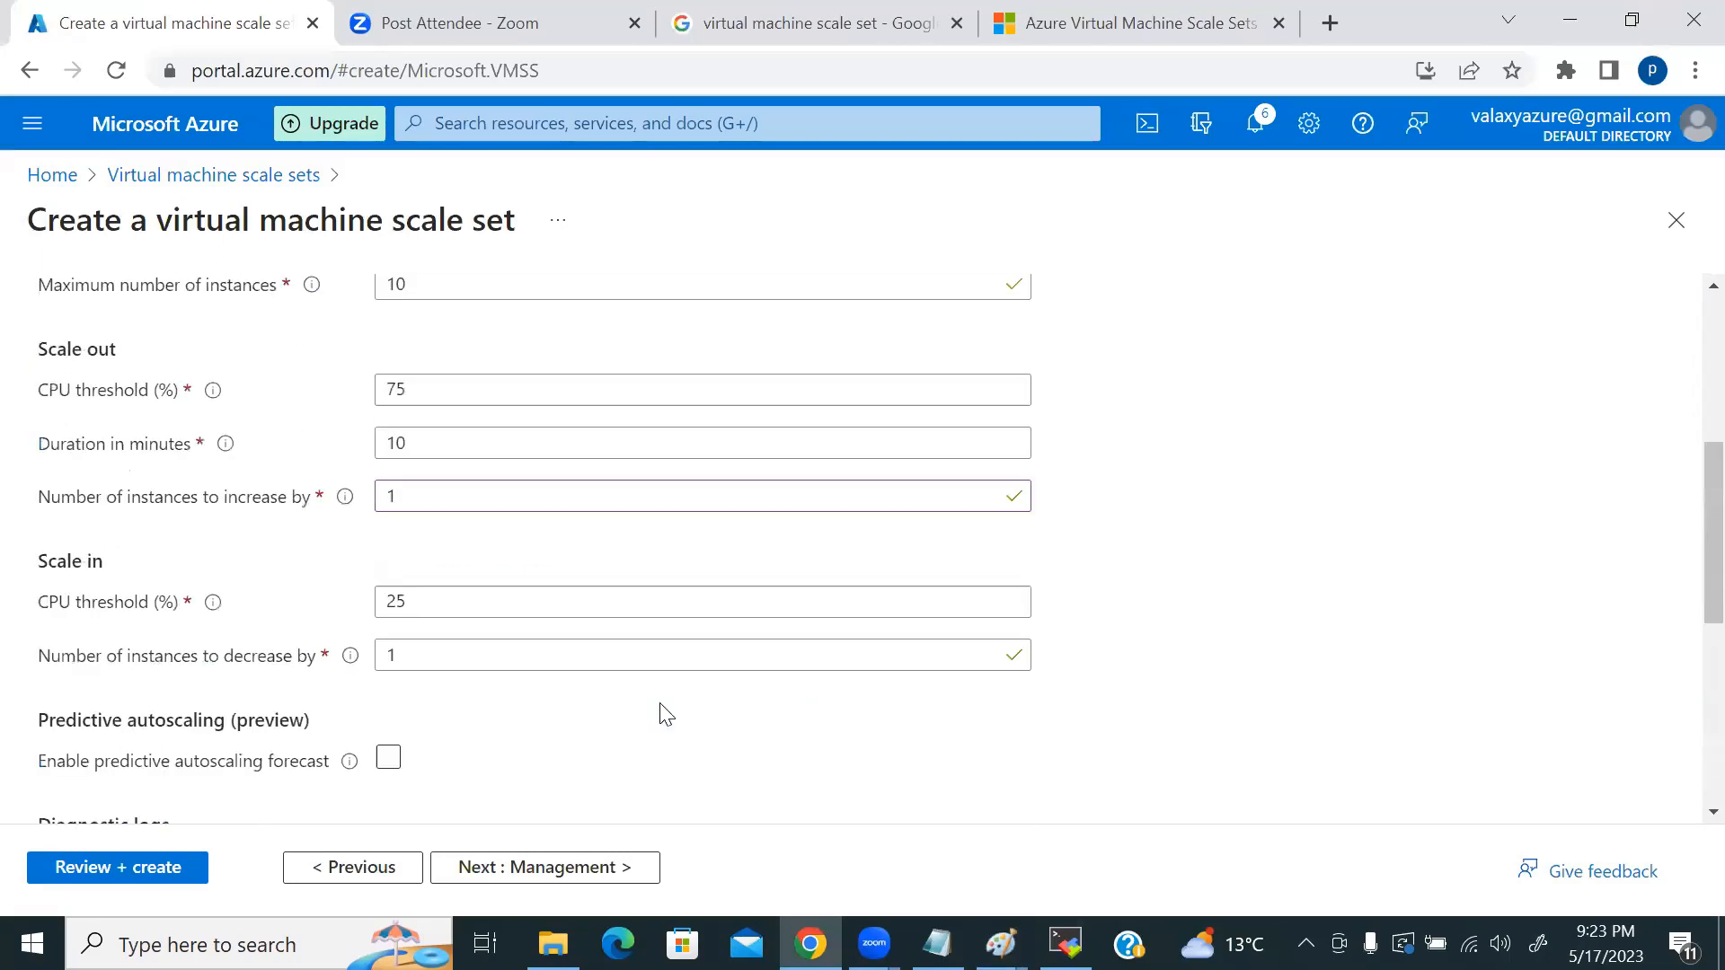
{"action": "scroll", "coordinate": [300, 558], "scroll_direction": "down", "scroll_amount": 2}
{"action": "scroll", "coordinate": [300, 558], "scroll_direction": "up", "scroll_amount": 2}
{"action": "left_click", "coordinate": [63, 328]}
{"action": "scroll", "coordinate": [364, 597], "scroll_direction": "down", "scroll_amount": 8}
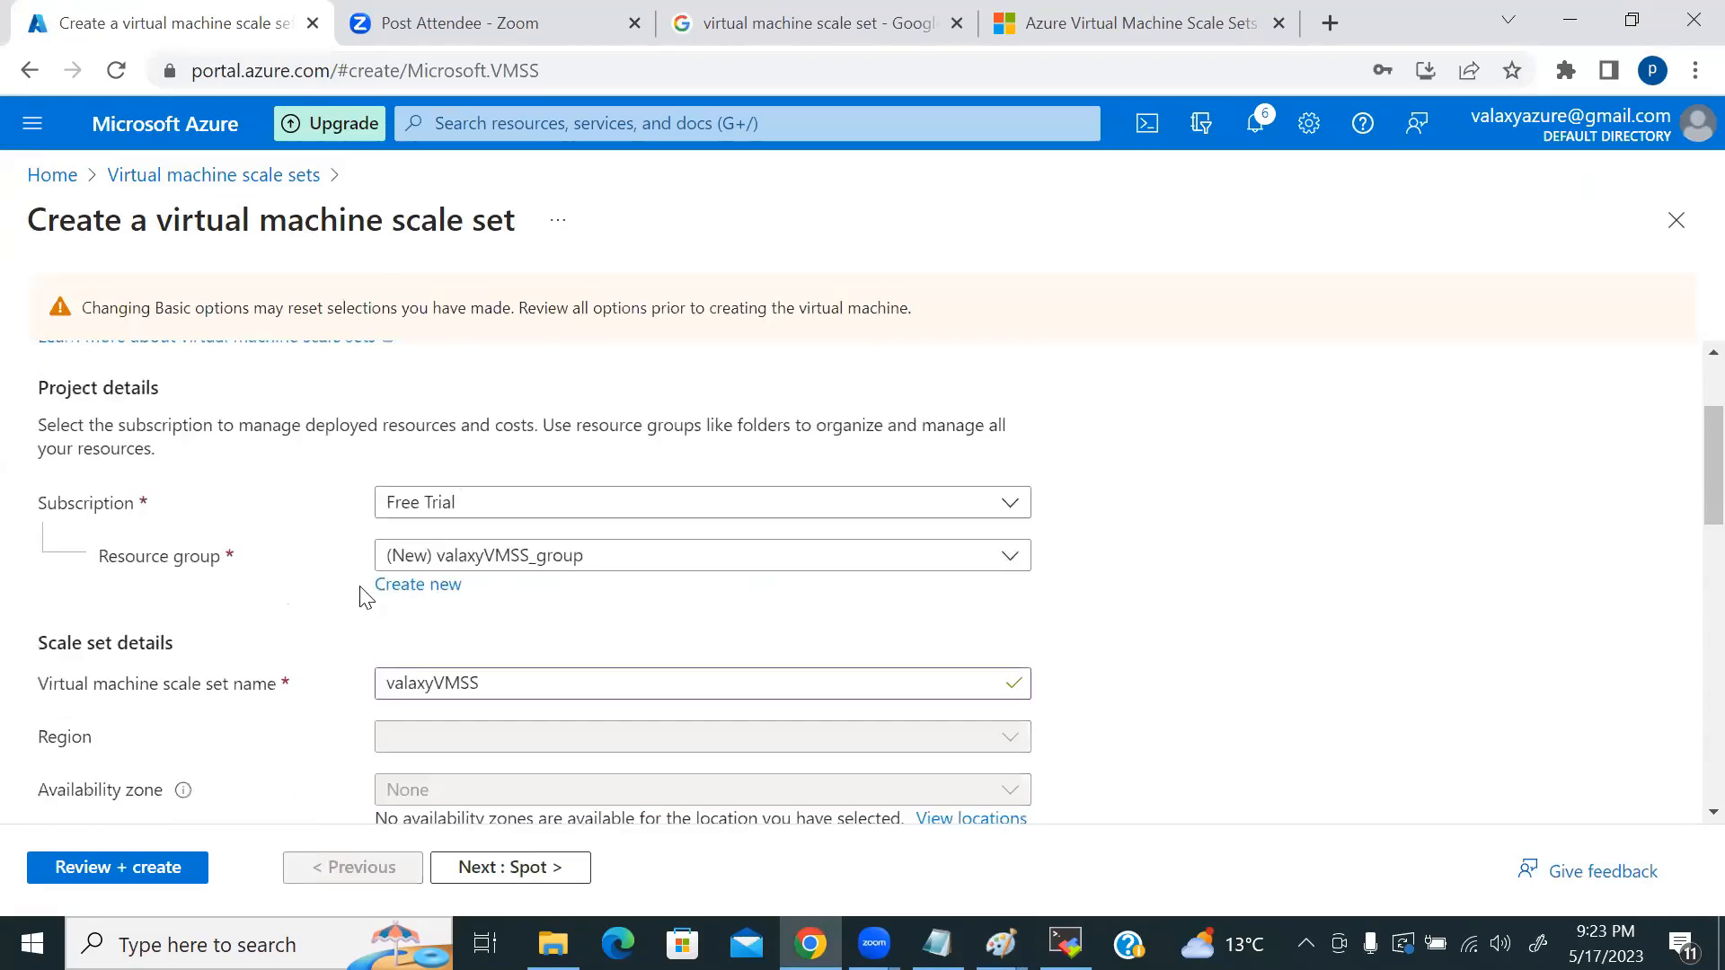
{"action": "left_click", "coordinate": [391, 604]}
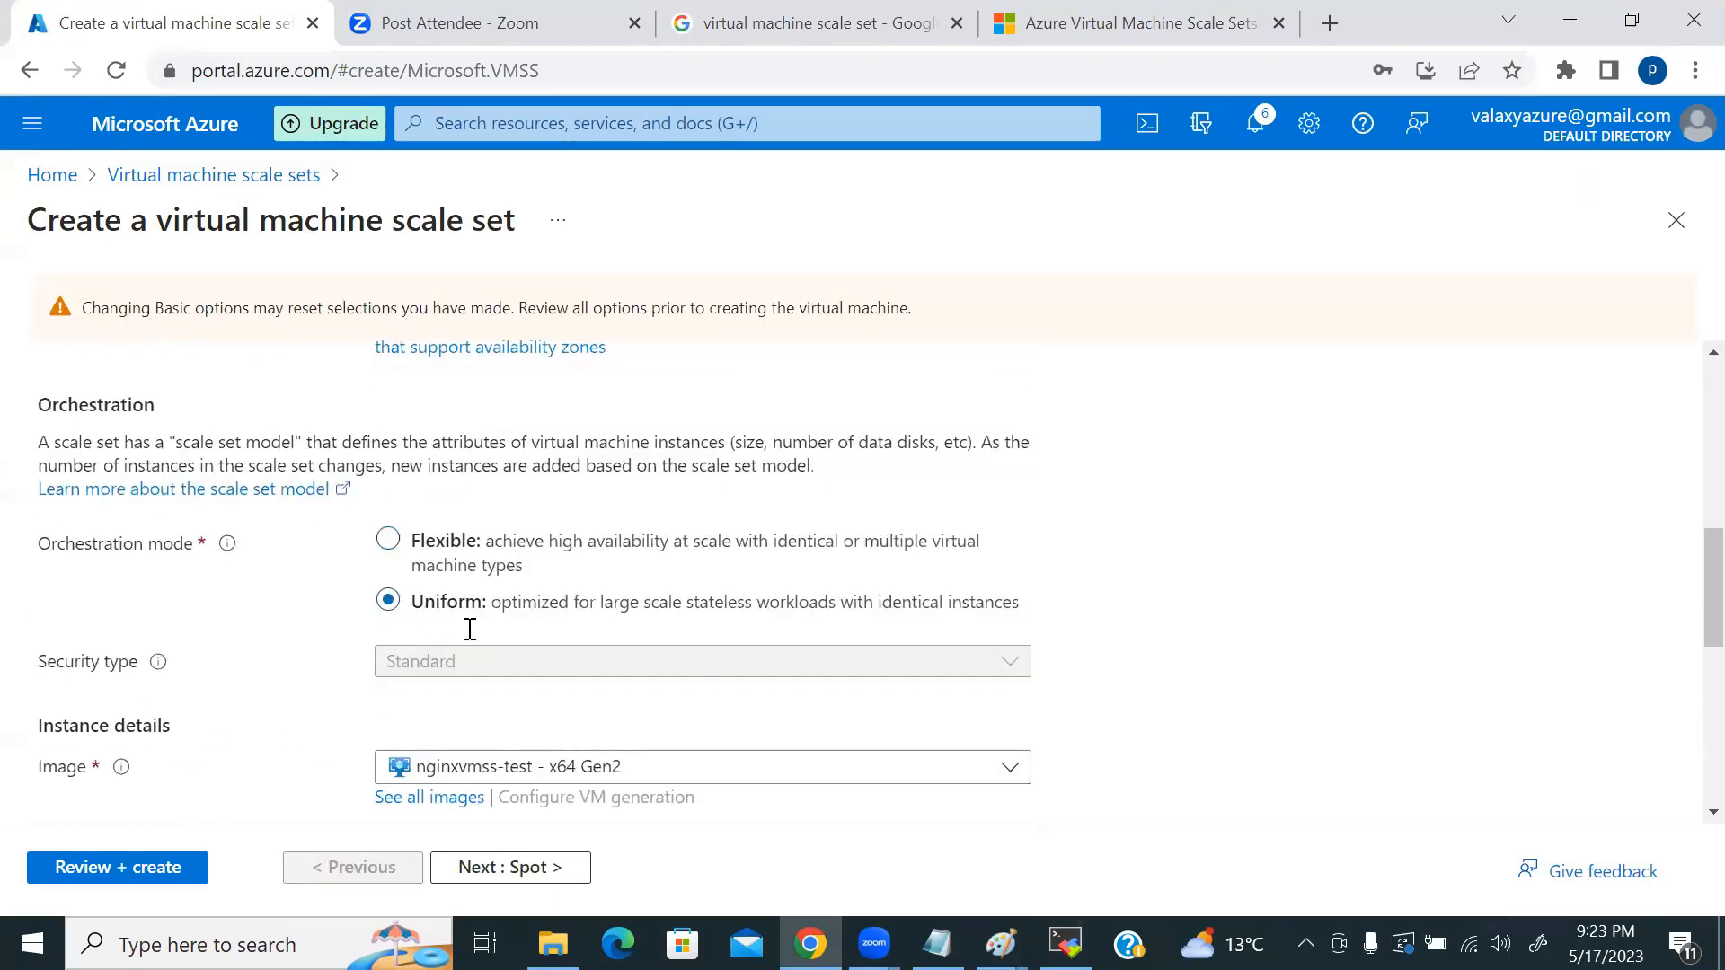
{"action": "scroll", "coordinate": [465, 627], "scroll_direction": "up", "scroll_amount": 8}
Step: Choose Newest VM as the scale-in policy, then return to Basics
{"action": "left_click", "coordinate": [431, 395]}
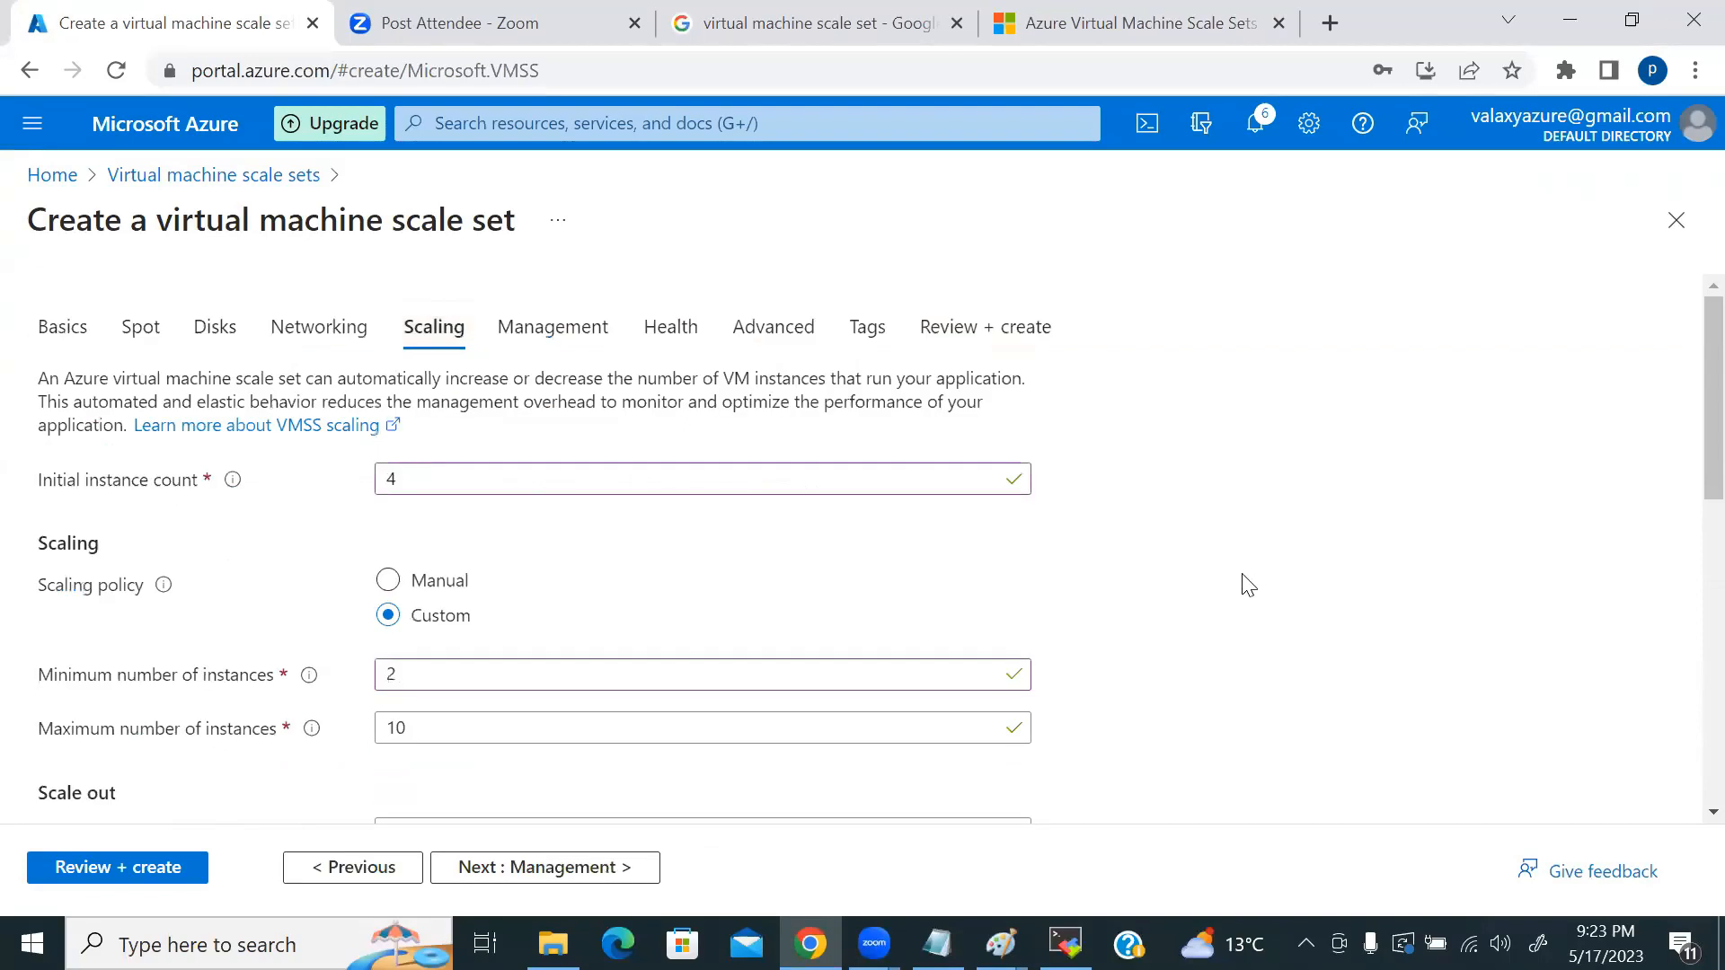
{"action": "scroll", "coordinate": [1182, 585], "scroll_direction": "down", "scroll_amount": 10}
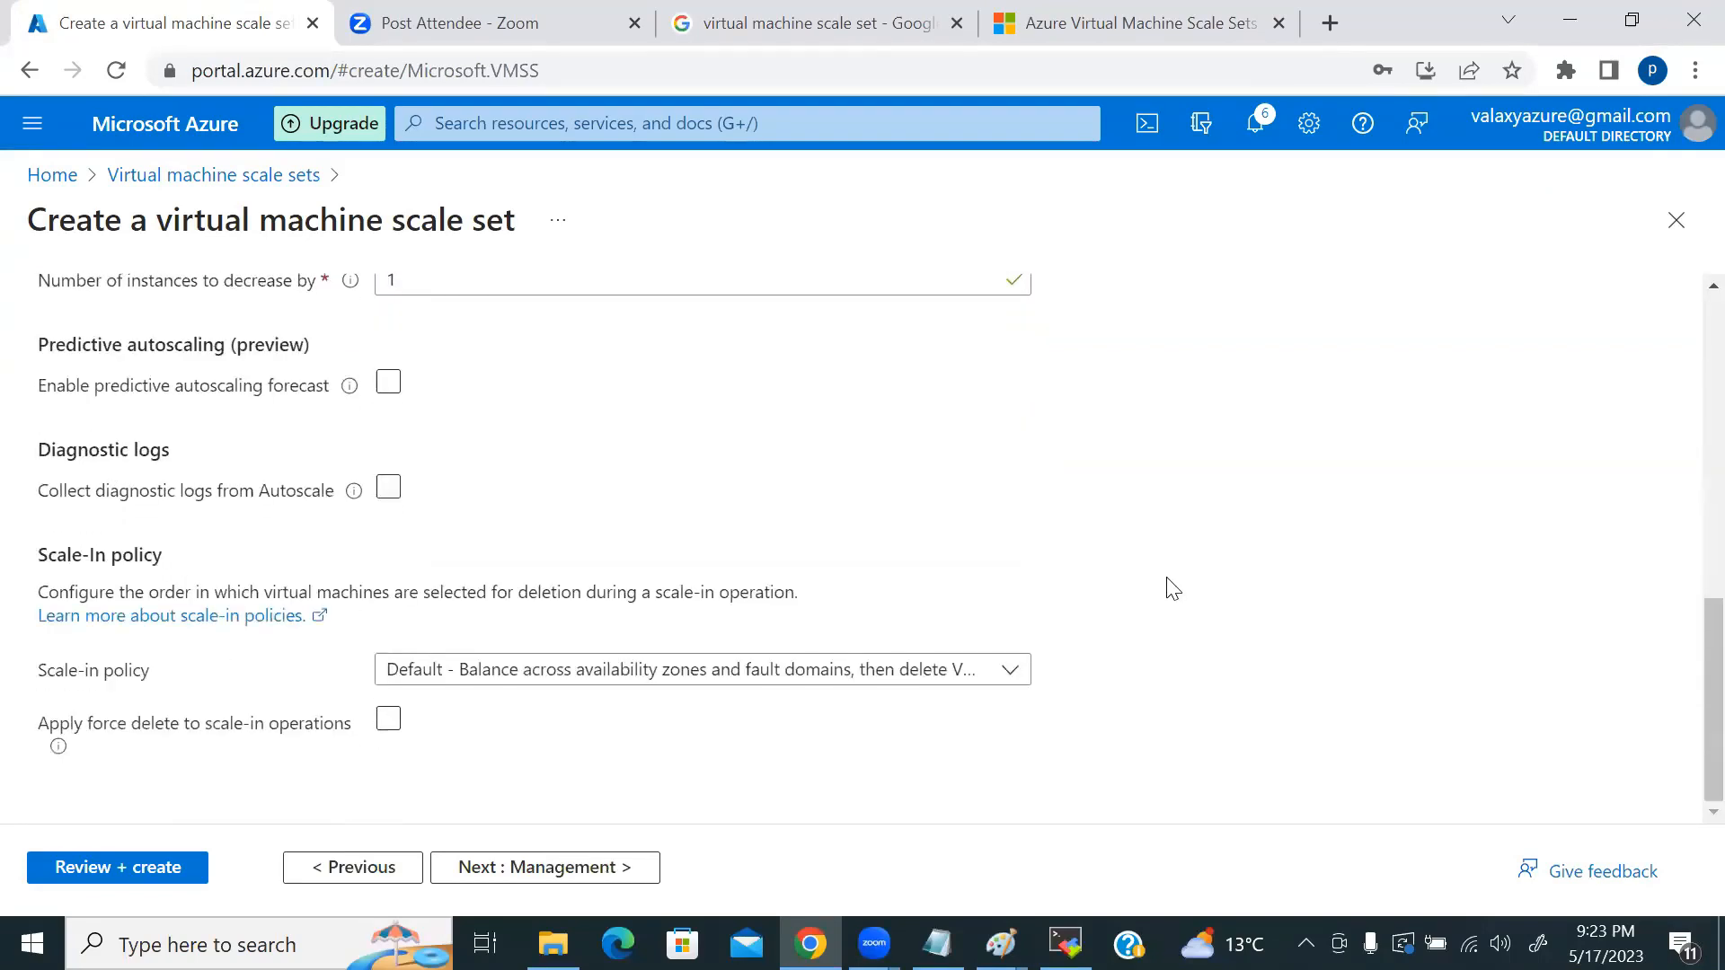
{"action": "left_click", "coordinate": [728, 676]}
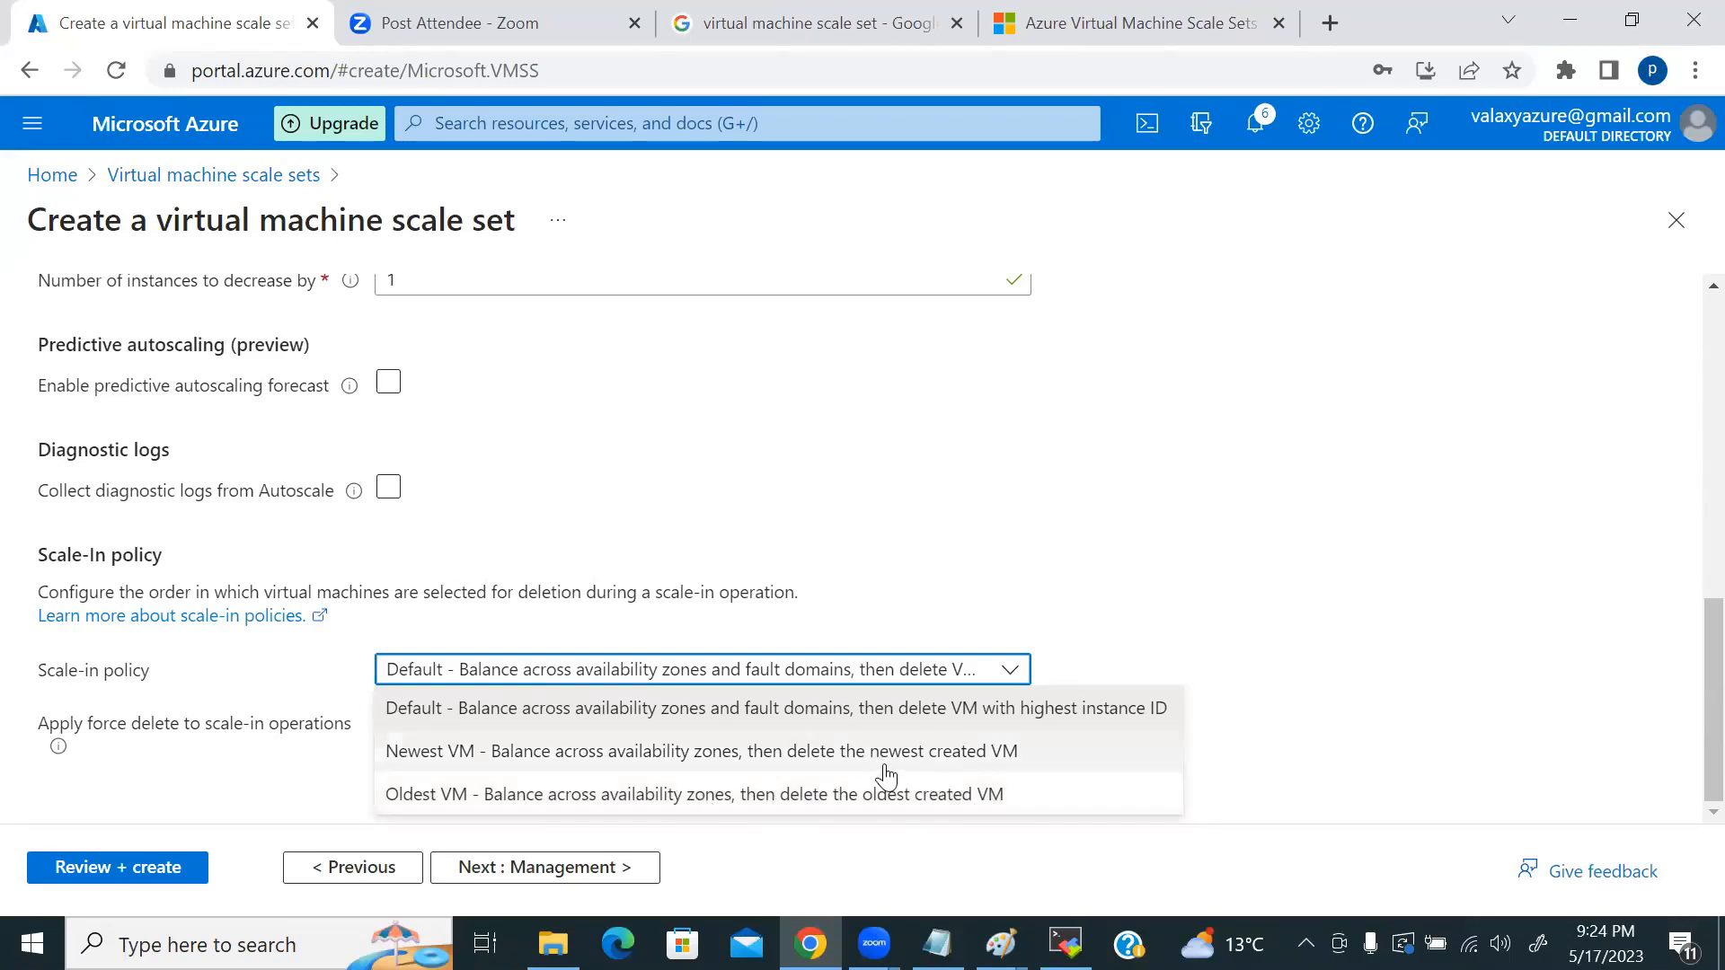
{"action": "left_click", "coordinate": [767, 759]}
{"action": "scroll", "coordinate": [570, 662], "scroll_direction": "up", "scroll_amount": 10}
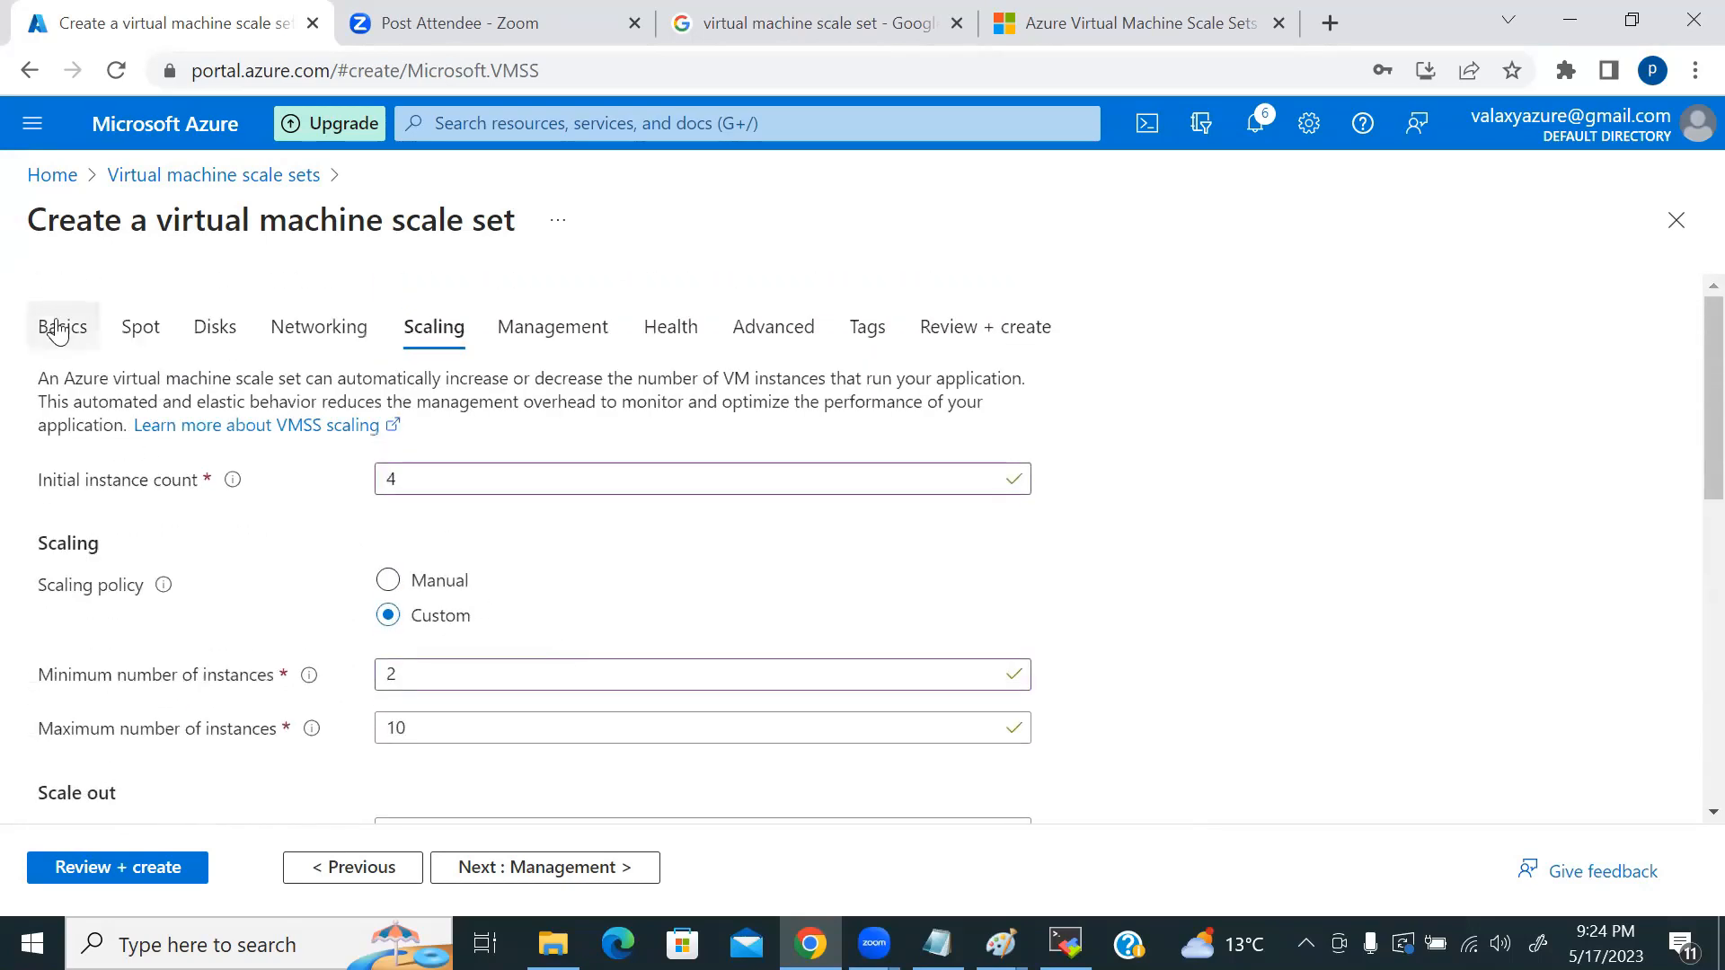
{"action": "left_click", "coordinate": [58, 330]}
{"action": "scroll", "coordinate": [770, 605], "scroll_direction": "down", "scroll_amount": 3}
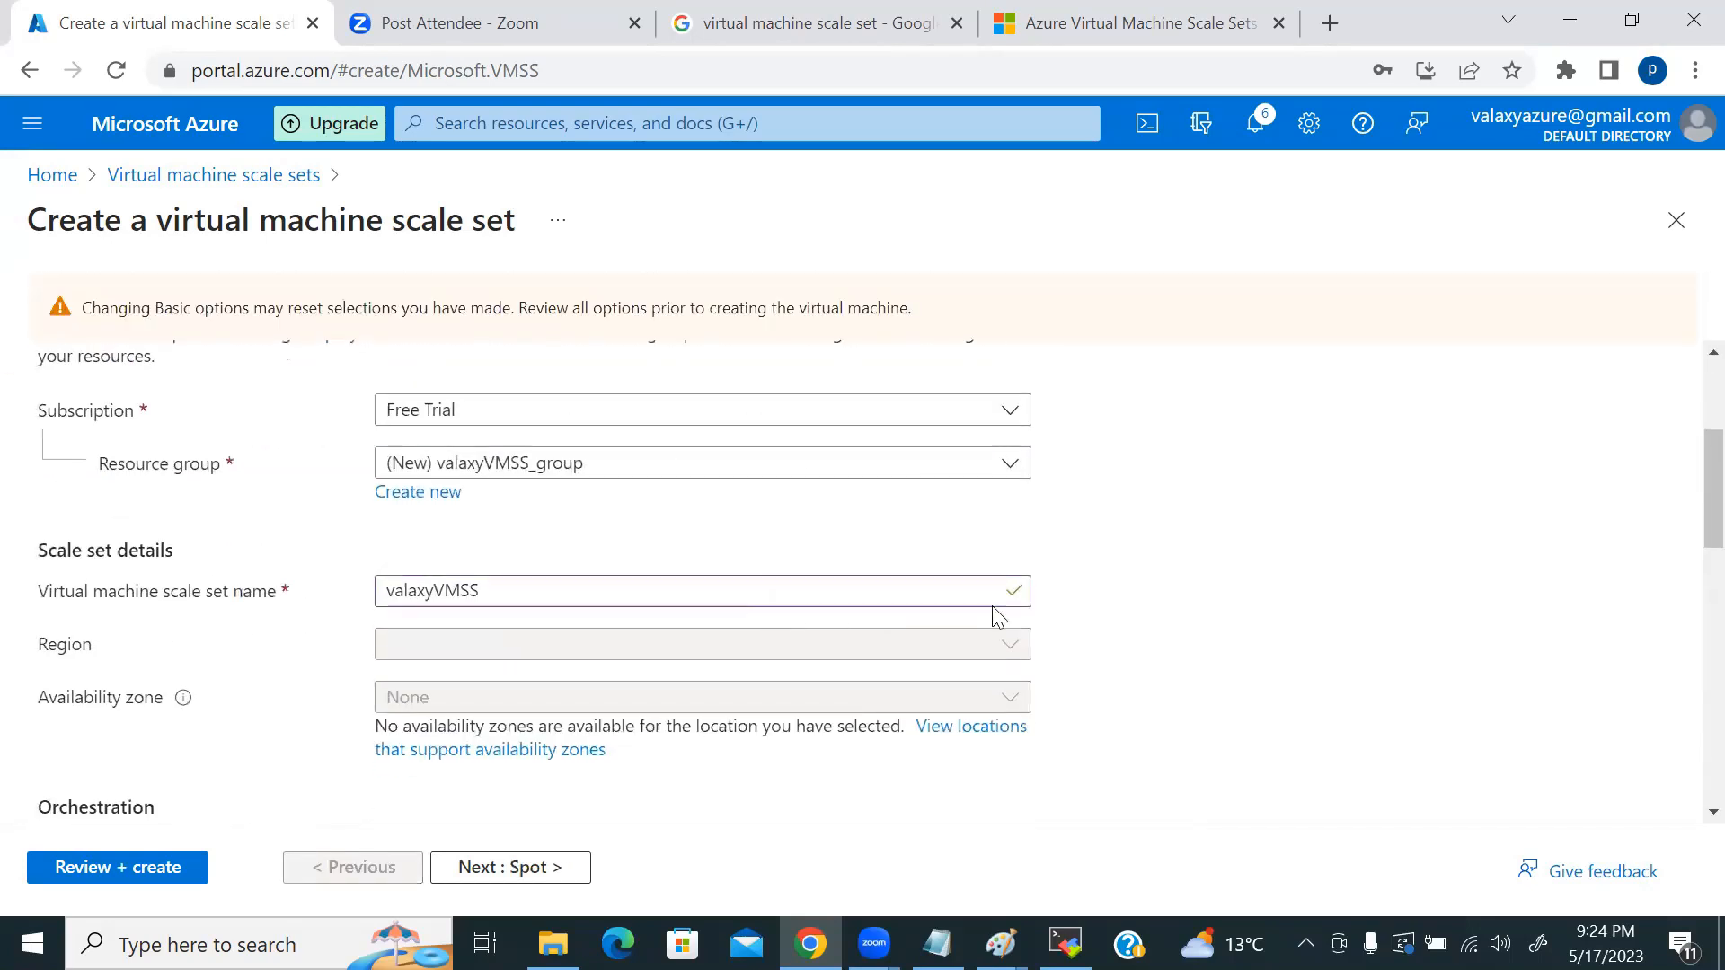
{"action": "scroll", "coordinate": [1002, 620], "scroll_direction": "down", "scroll_amount": 4}
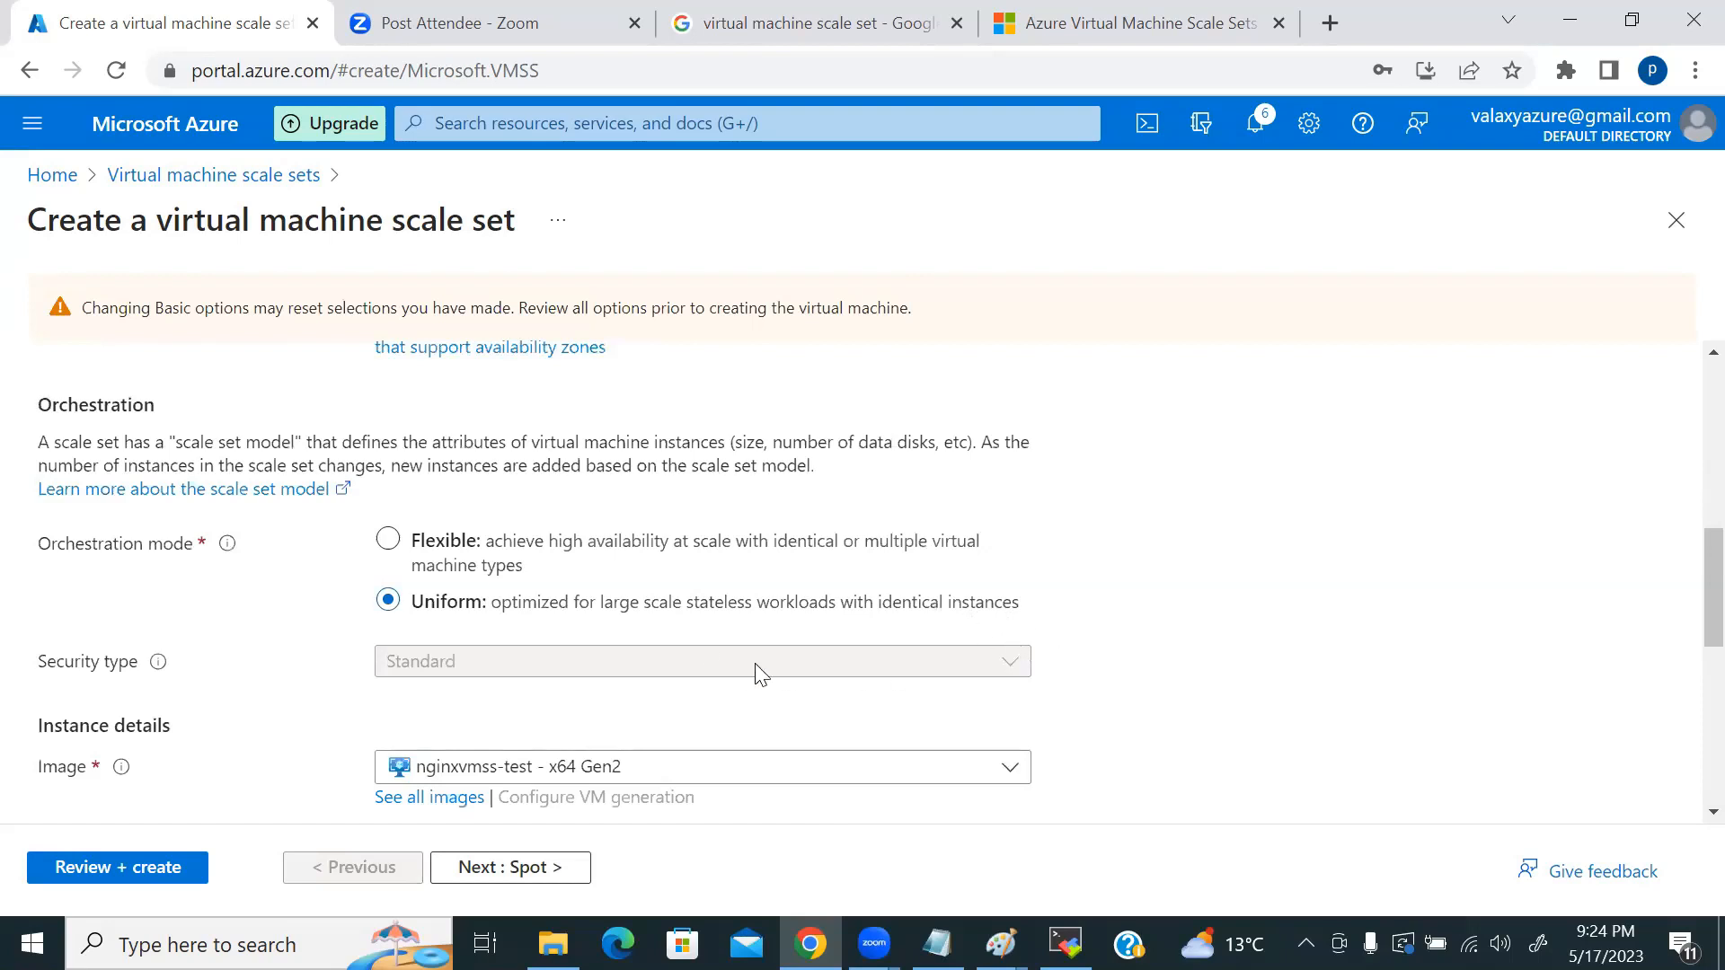
Step: Switch orchestration back to Flexible and confirm the Newest VM scale-in policy is greyed out
{"action": "left_click", "coordinate": [387, 540]}
{"action": "scroll", "coordinate": [800, 643], "scroll_direction": "down", "scroll_amount": 6}
{"action": "scroll", "coordinate": [863, 643], "scroll_direction": "up", "scroll_amount": 10}
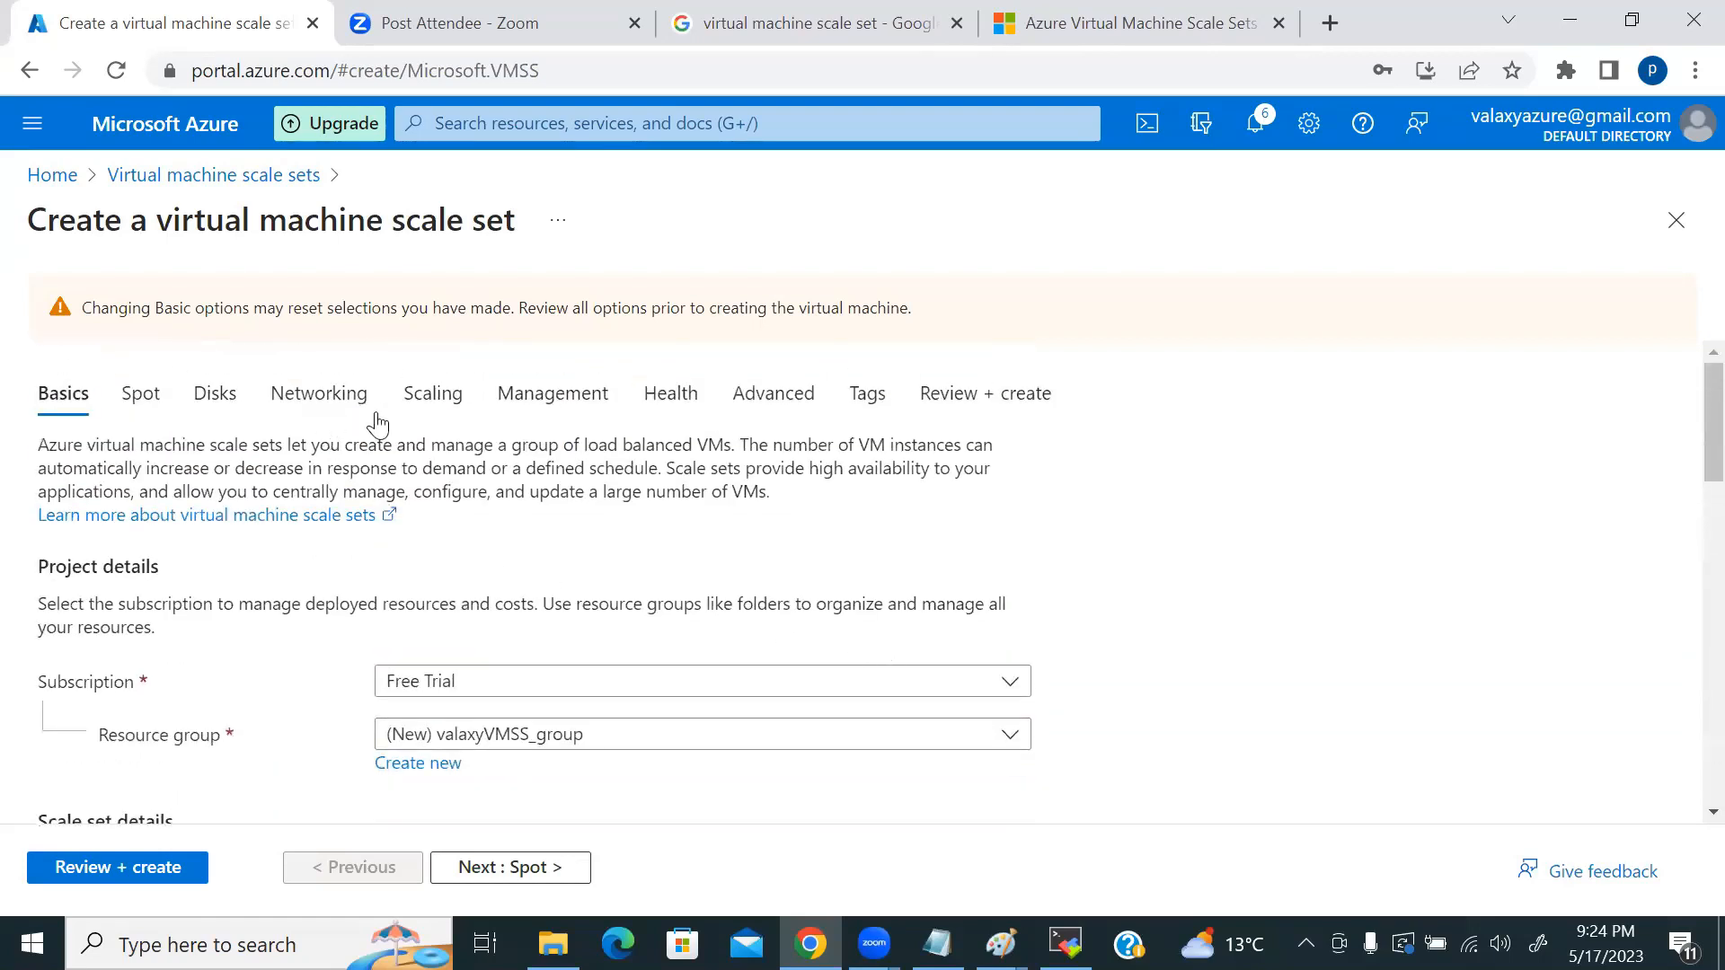
{"action": "left_click", "coordinate": [436, 396]}
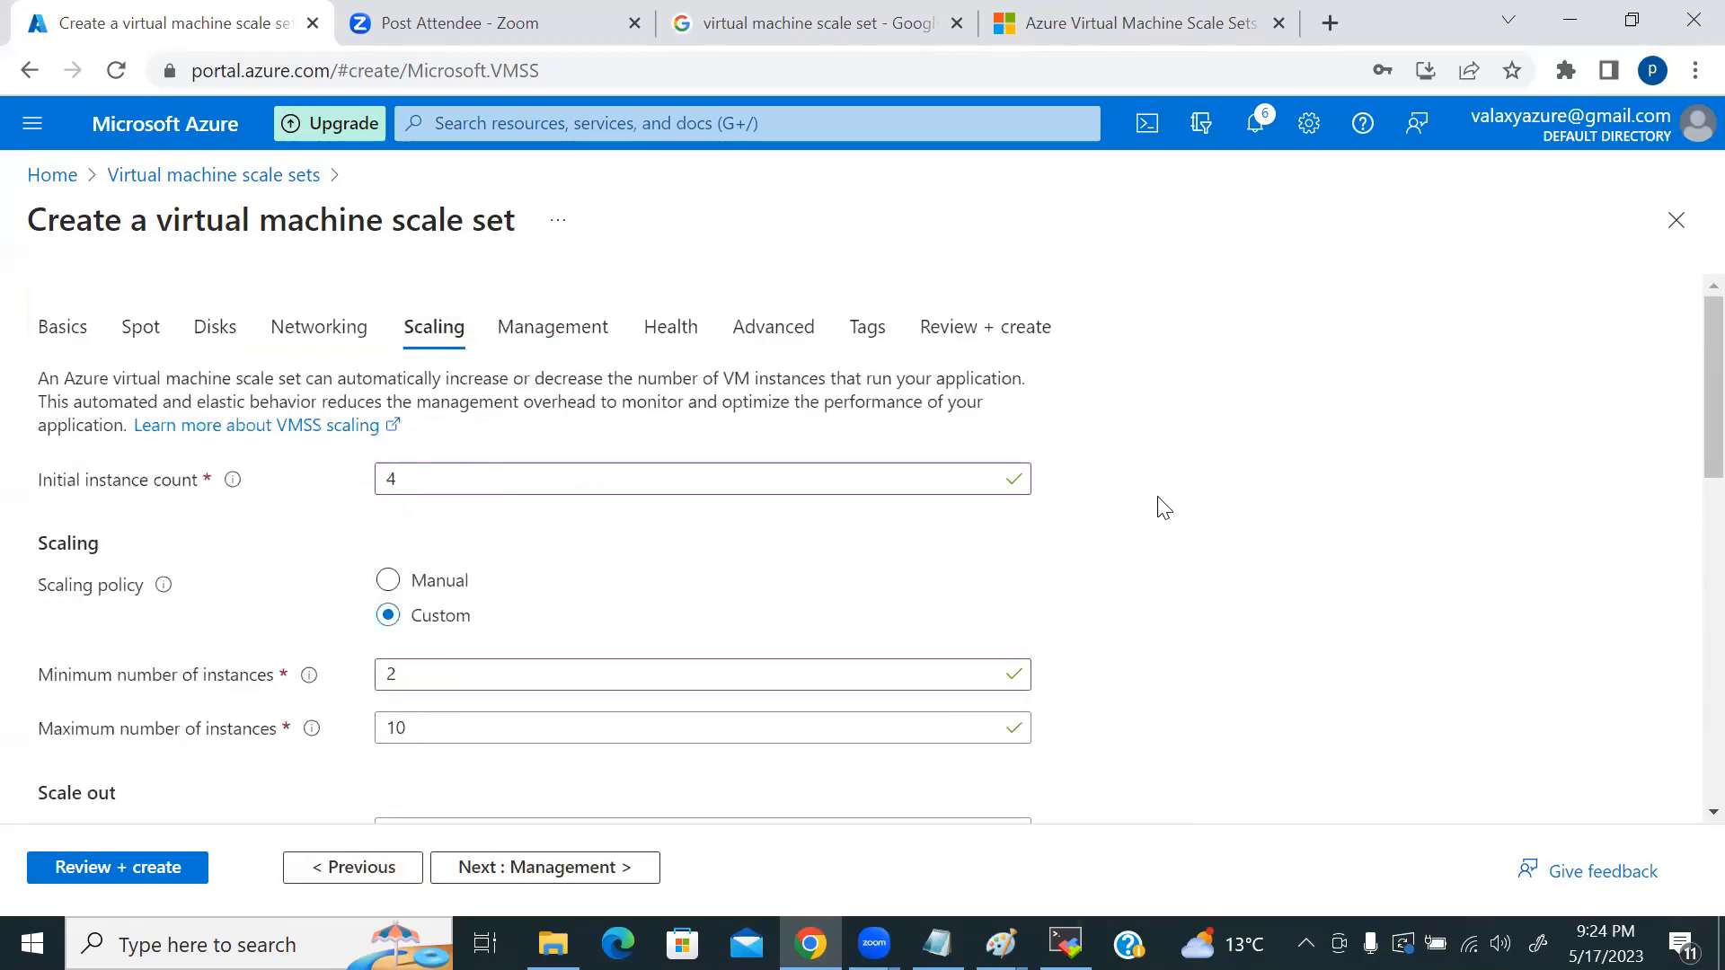
{"action": "scroll", "coordinate": [1159, 510], "scroll_direction": "down", "scroll_amount": 2}
{"action": "scroll", "coordinate": [1226, 512], "scroll_direction": "down", "scroll_amount": 4}
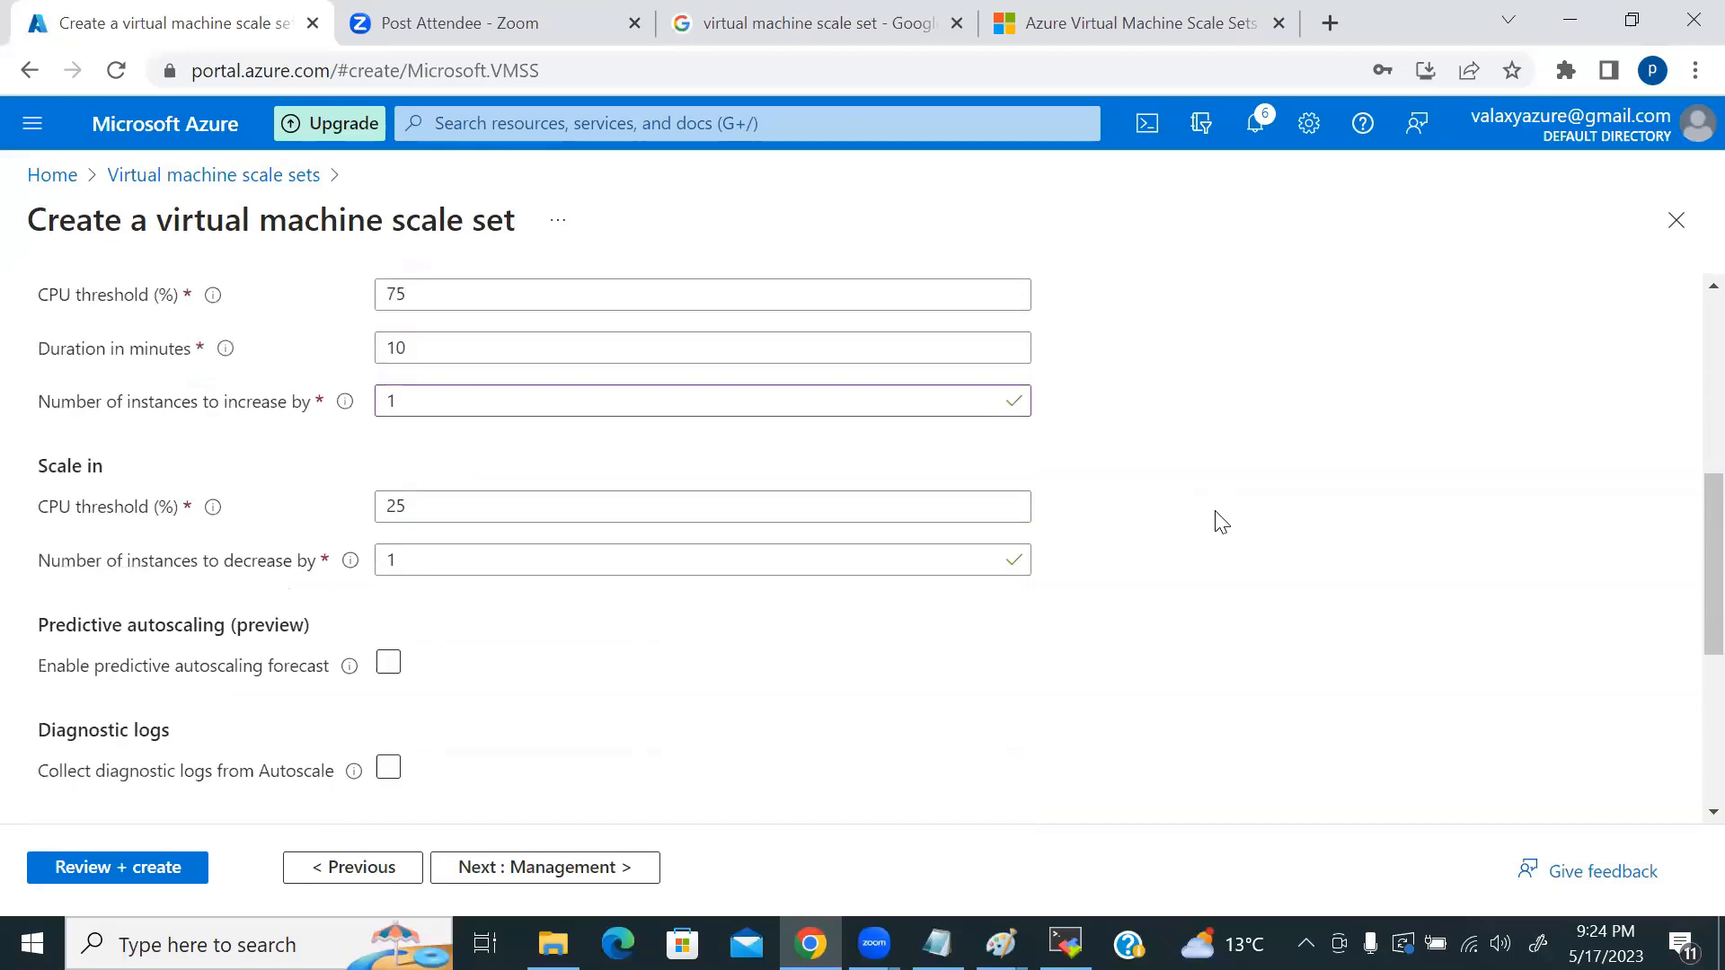
{"action": "scroll", "coordinate": [1222, 521], "scroll_direction": "down", "scroll_amount": 5}
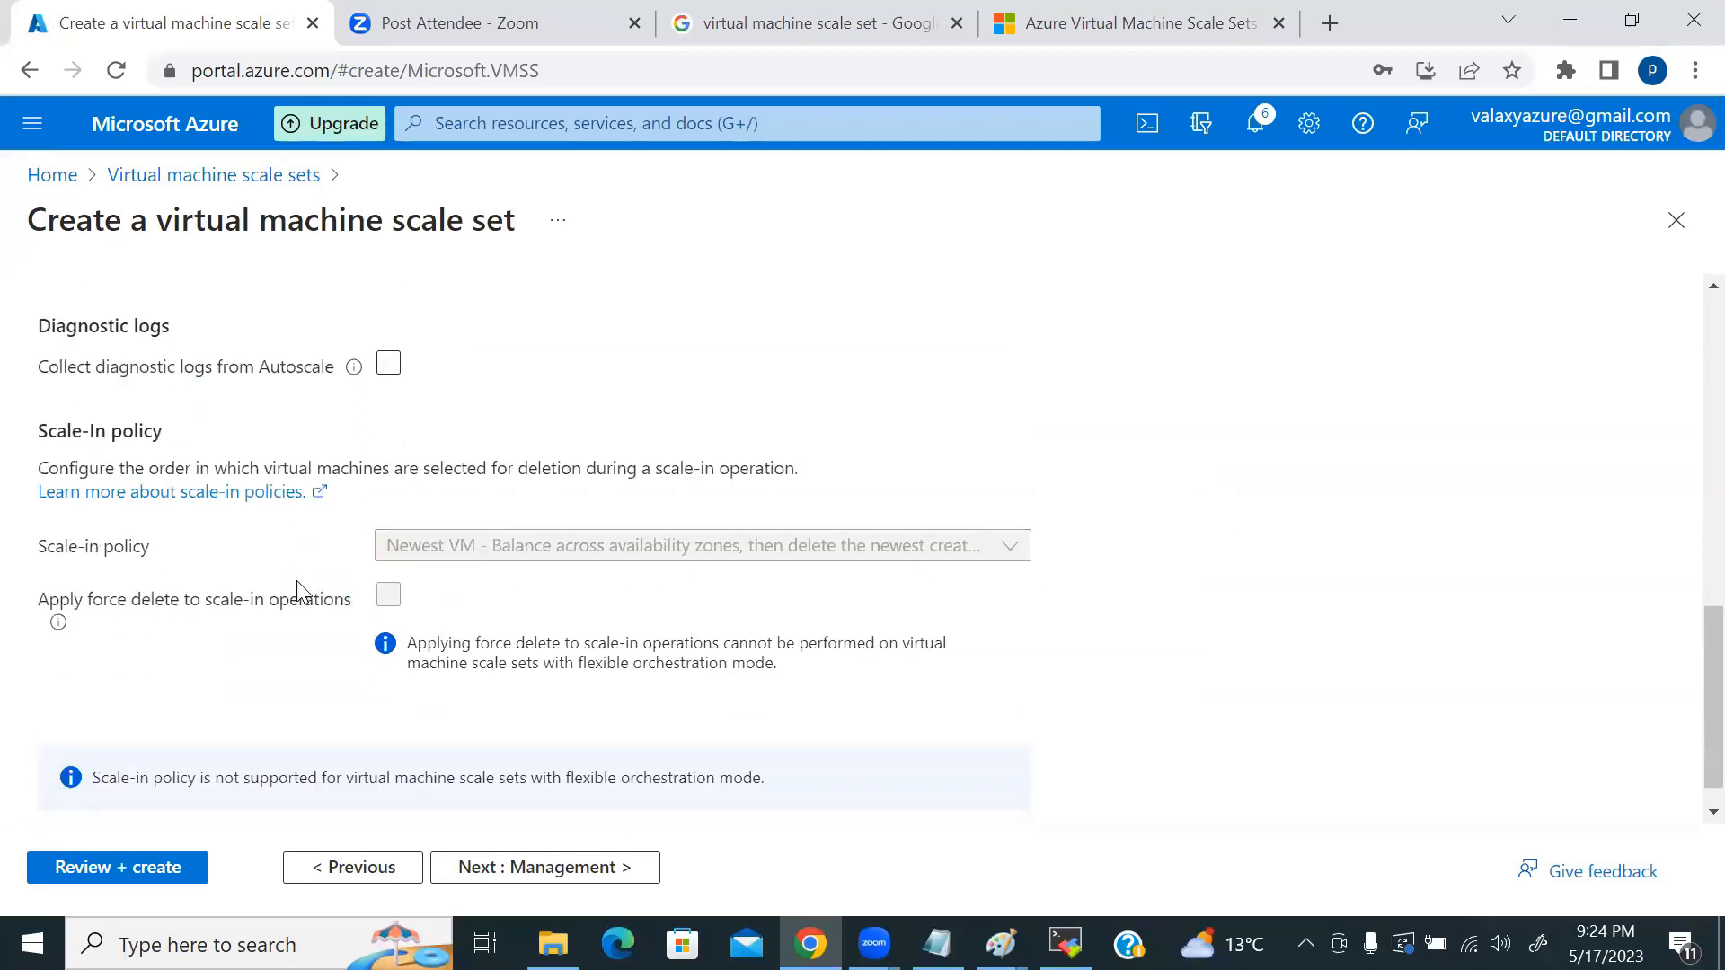
{"action": "scroll", "coordinate": [234, 596], "scroll_direction": "up", "scroll_amount": 5}
{"action": "scroll", "coordinate": [270, 557], "scroll_direction": "up", "scroll_amount": 6}
{"action": "scroll", "coordinate": [274, 562], "scroll_direction": "down", "scroll_amount": 5}
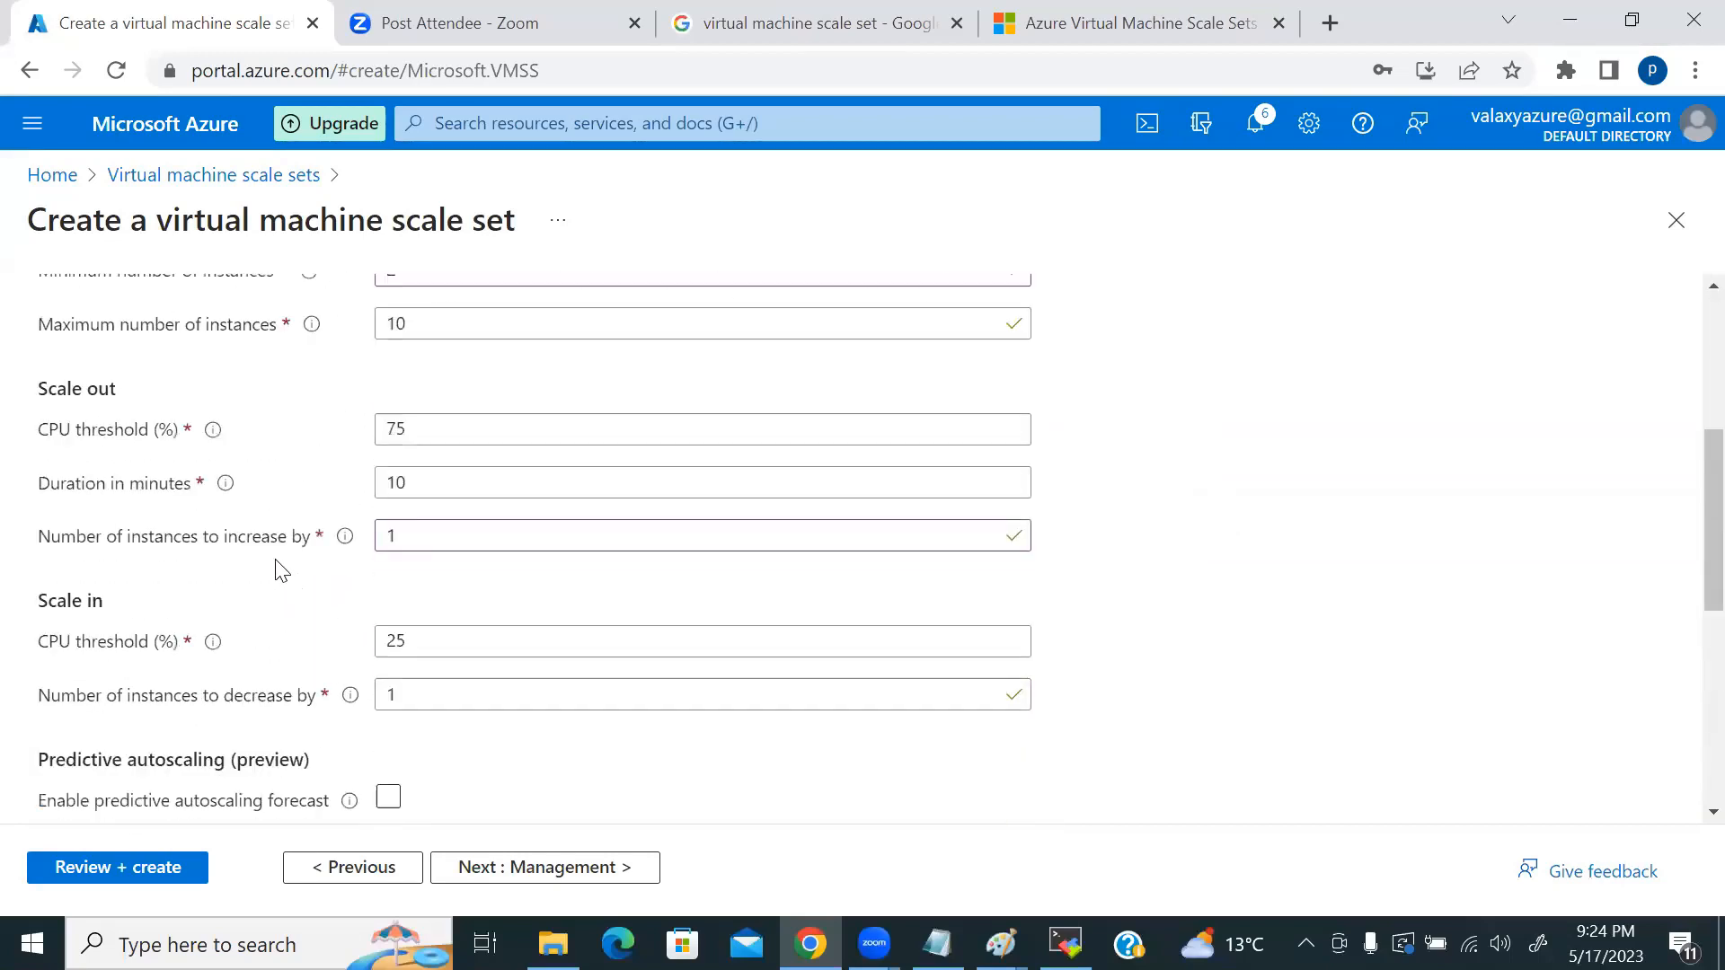
{"action": "scroll", "coordinate": [282, 568], "scroll_direction": "down", "scroll_amount": 5}
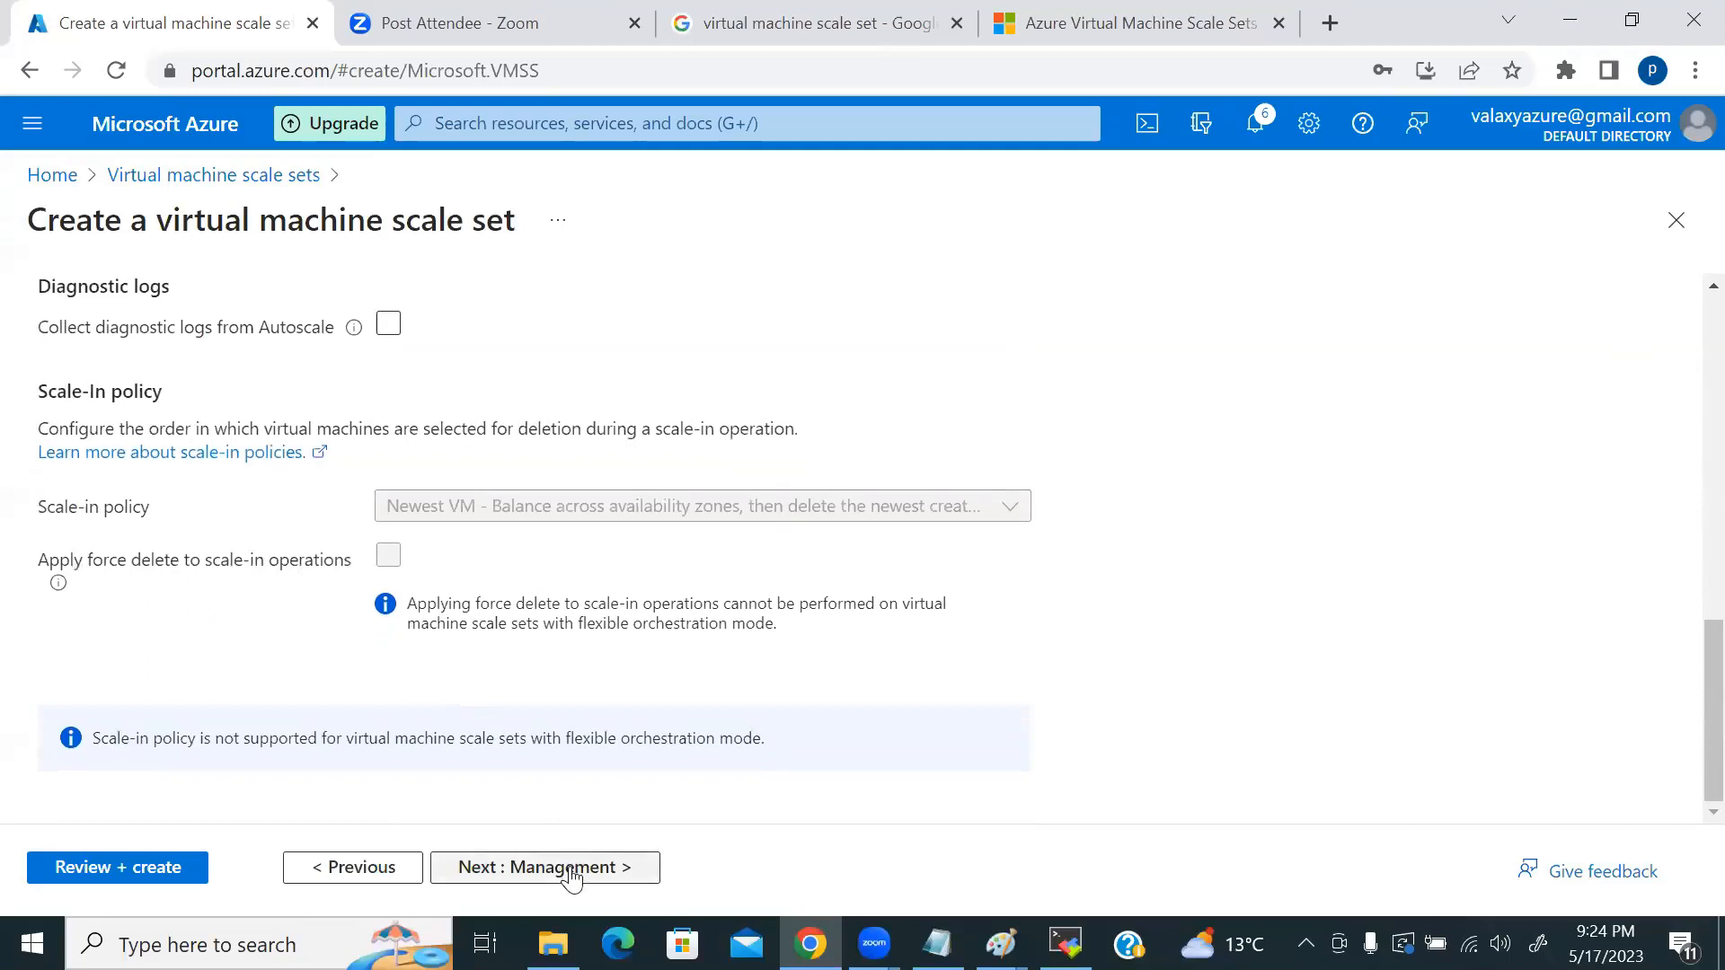
{"action": "left_click", "coordinate": [572, 874]}
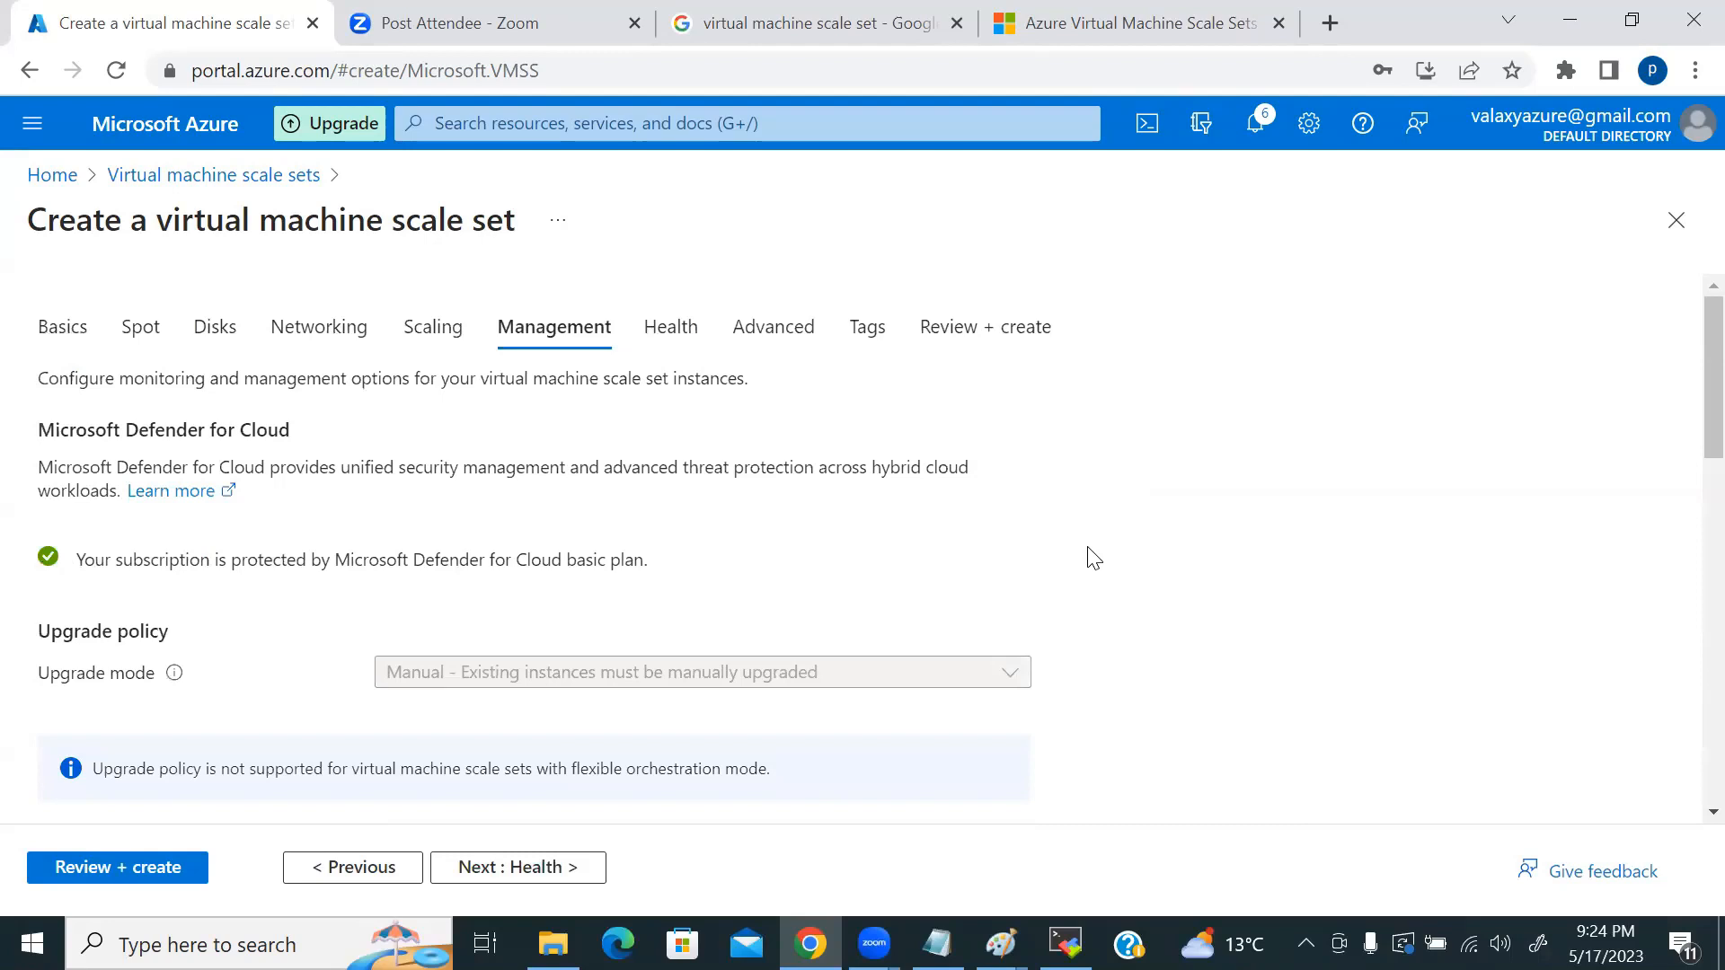
Step: Check the Management step's Upgrade mode info, then go back to the Basics settings
{"action": "scroll", "coordinate": [1051, 558], "scroll_direction": "down", "scroll_amount": 2}
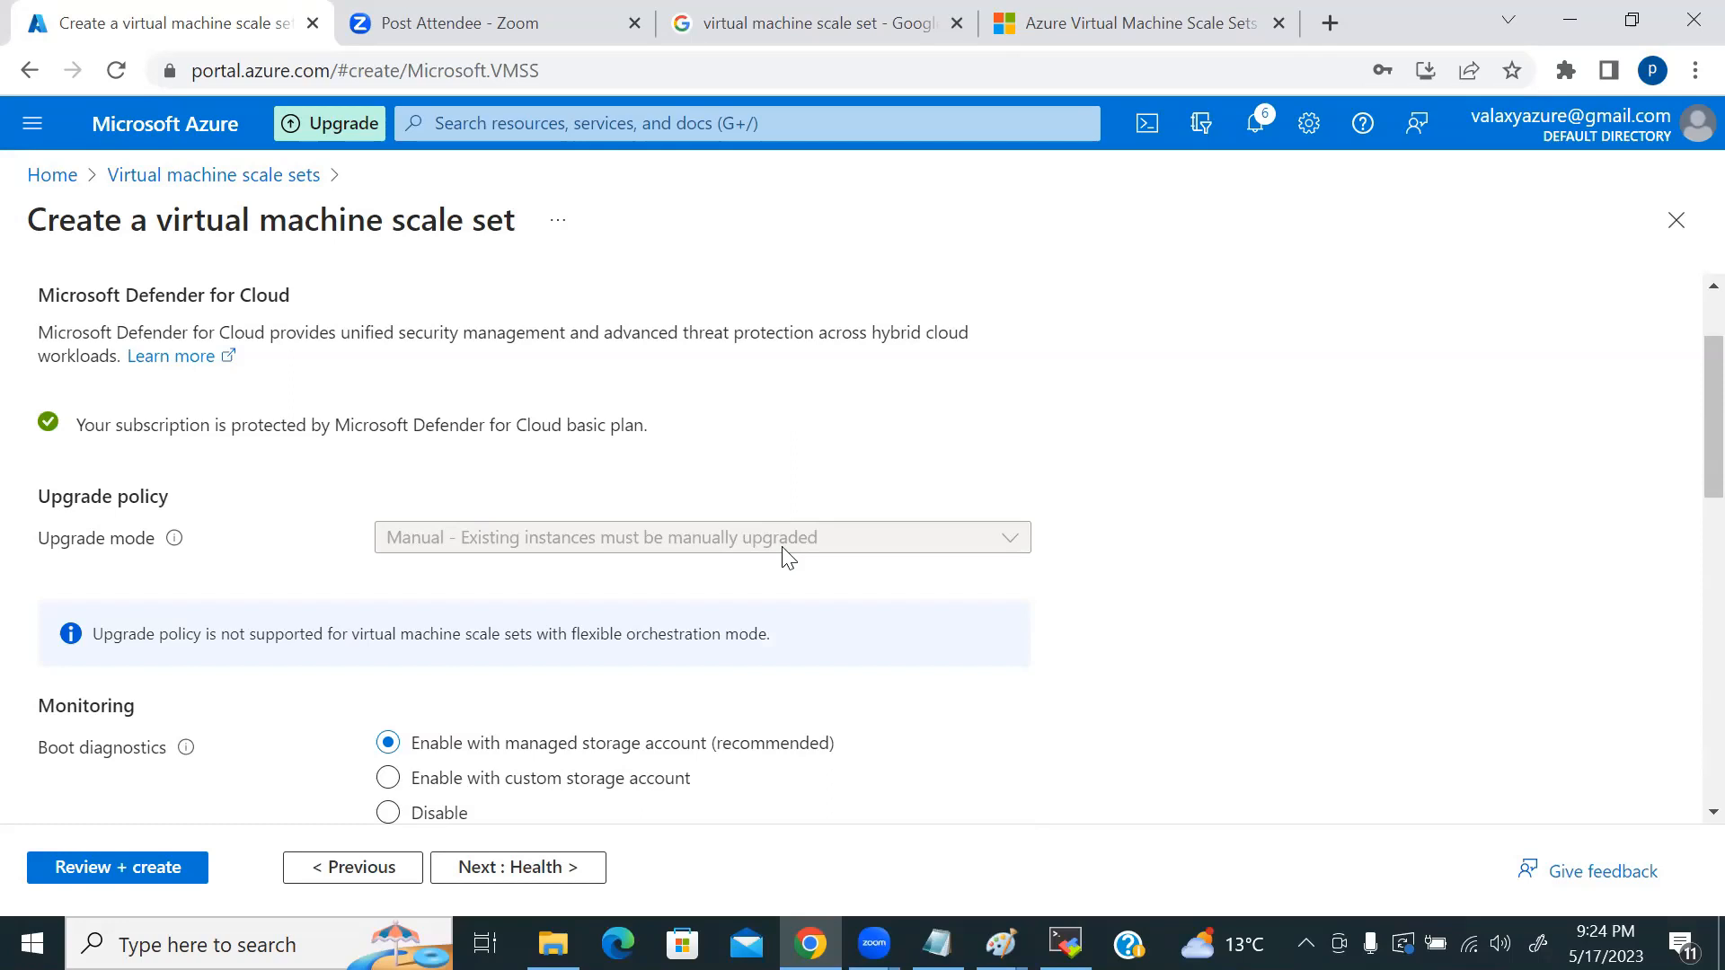
{"action": "mouse_move", "coordinate": [175, 541]}
{"action": "scroll", "coordinate": [524, 665], "scroll_direction": "up", "scroll_amount": 3}
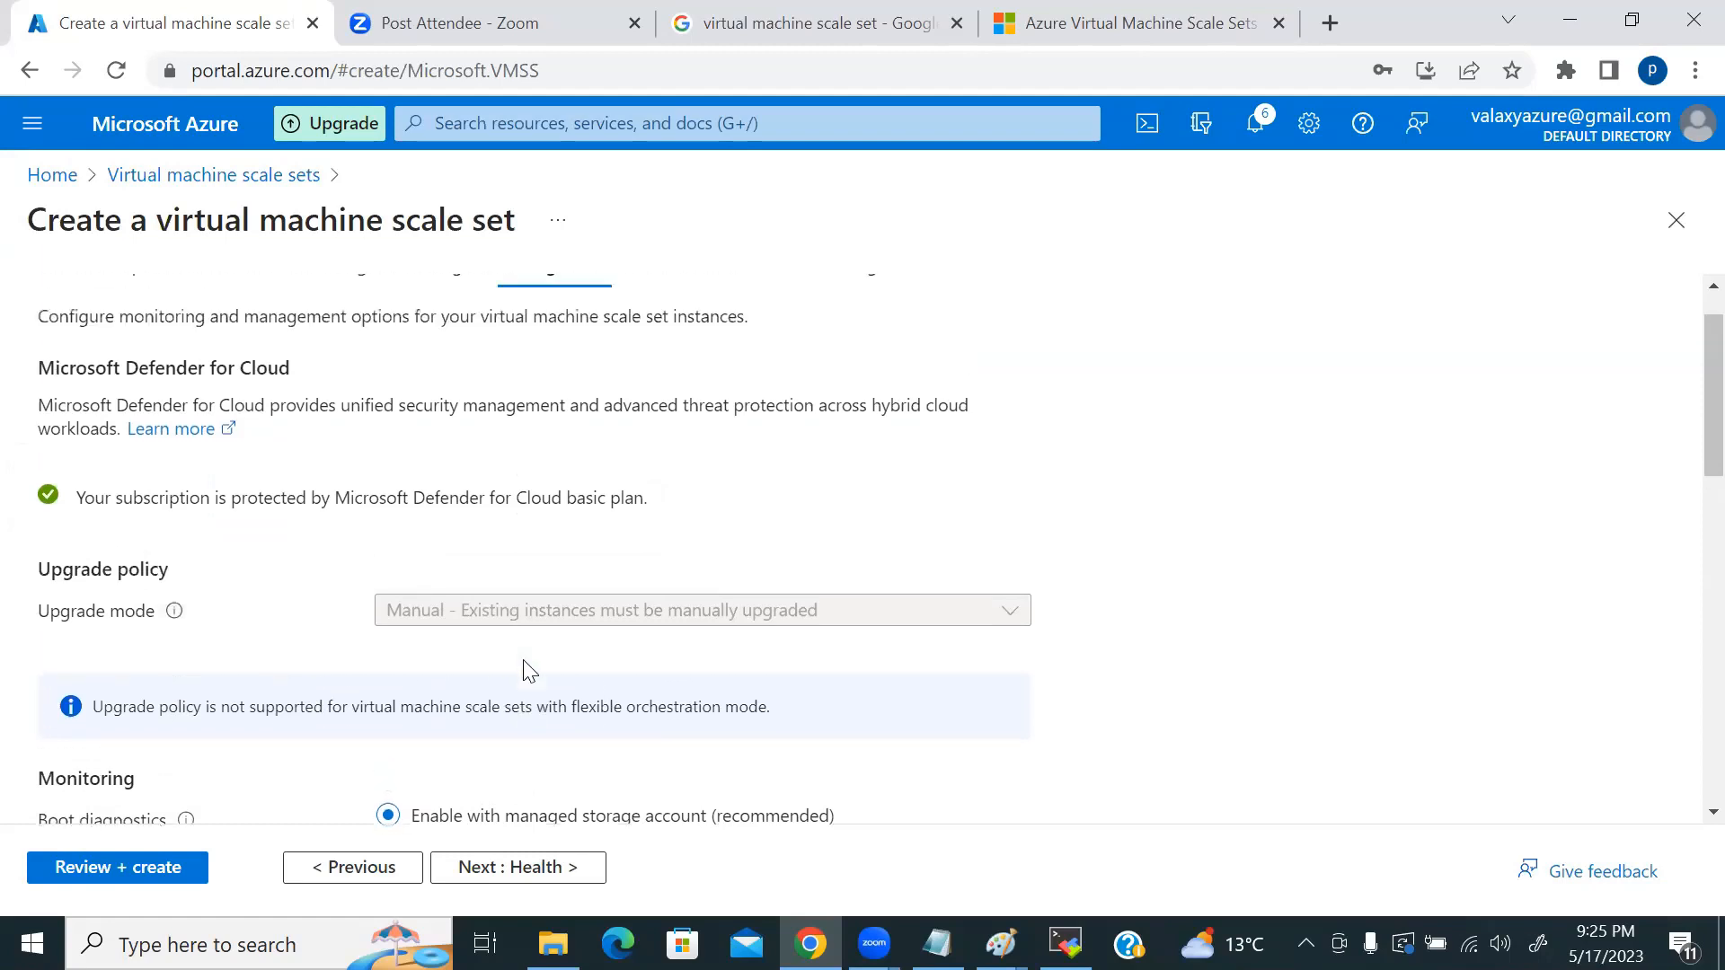
{"action": "left_click", "coordinate": [73, 332]}
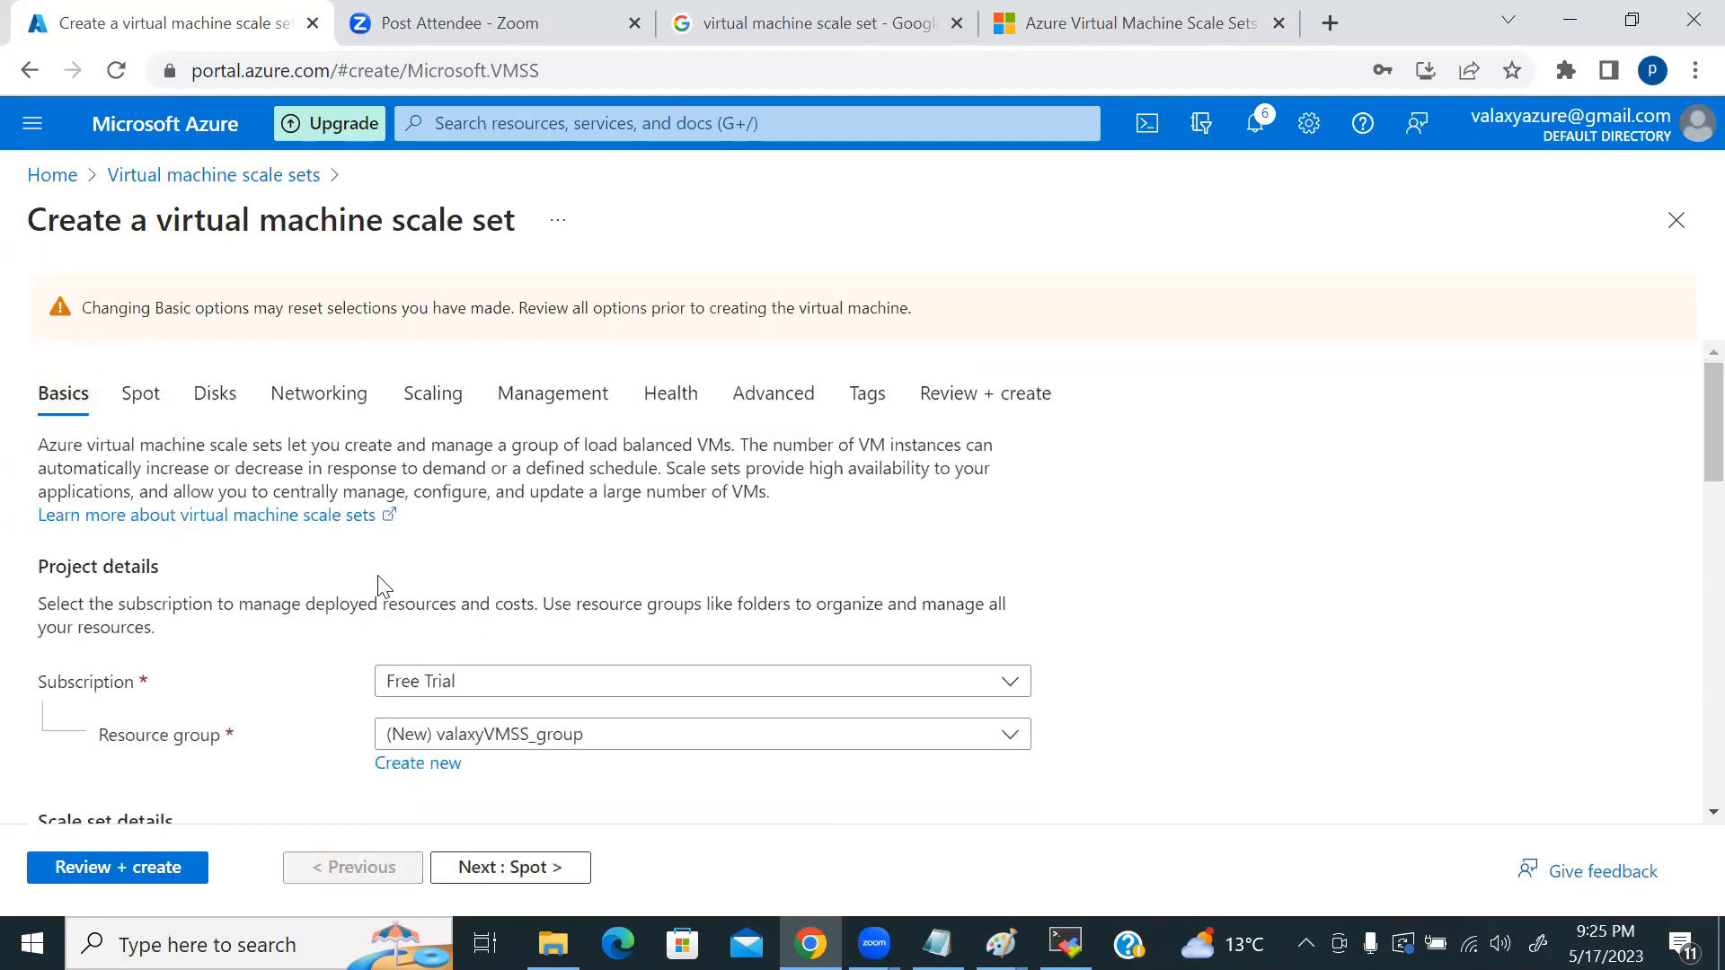
Step: Open the Management settings and expand Upgrade mode to show Automatic, Manual and Rolling
{"action": "scroll", "coordinate": [377, 585], "scroll_direction": "down", "scroll_amount": 3}
{"action": "scroll", "coordinate": [393, 593], "scroll_direction": "down", "scroll_amount": 5}
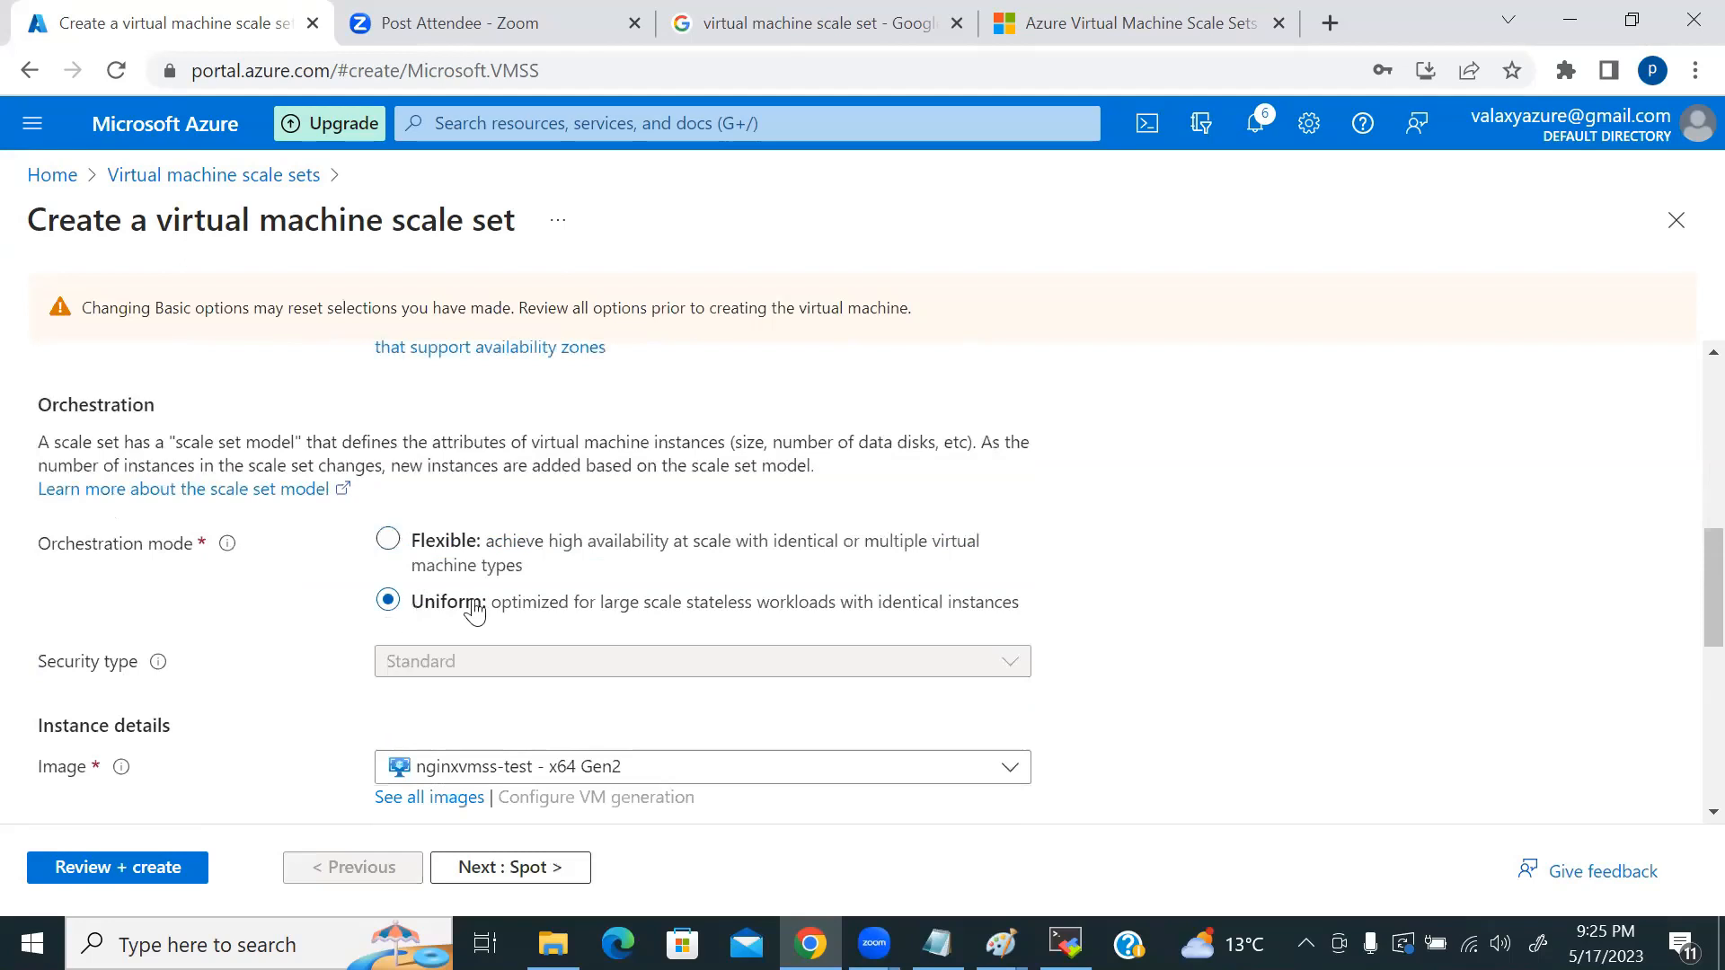
{"action": "scroll", "coordinate": [504, 603], "scroll_direction": "up", "scroll_amount": 8}
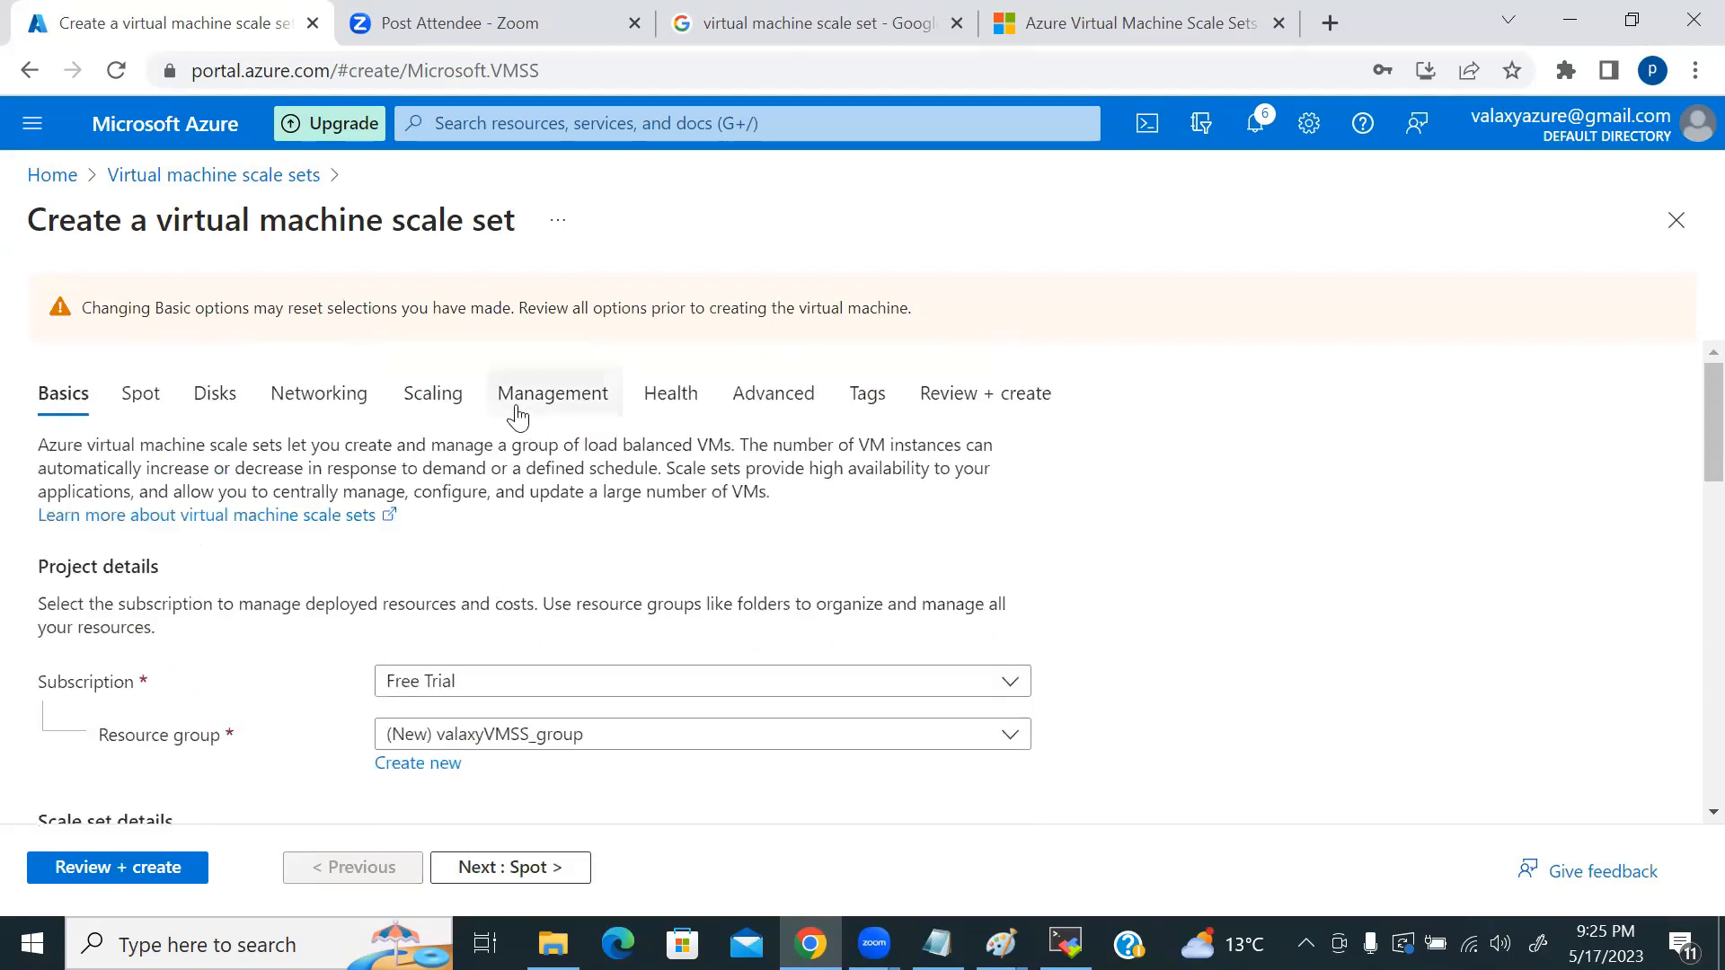
{"action": "left_click", "coordinate": [546, 395]}
{"action": "scroll", "coordinate": [1008, 597], "scroll_direction": "down", "scroll_amount": 1}
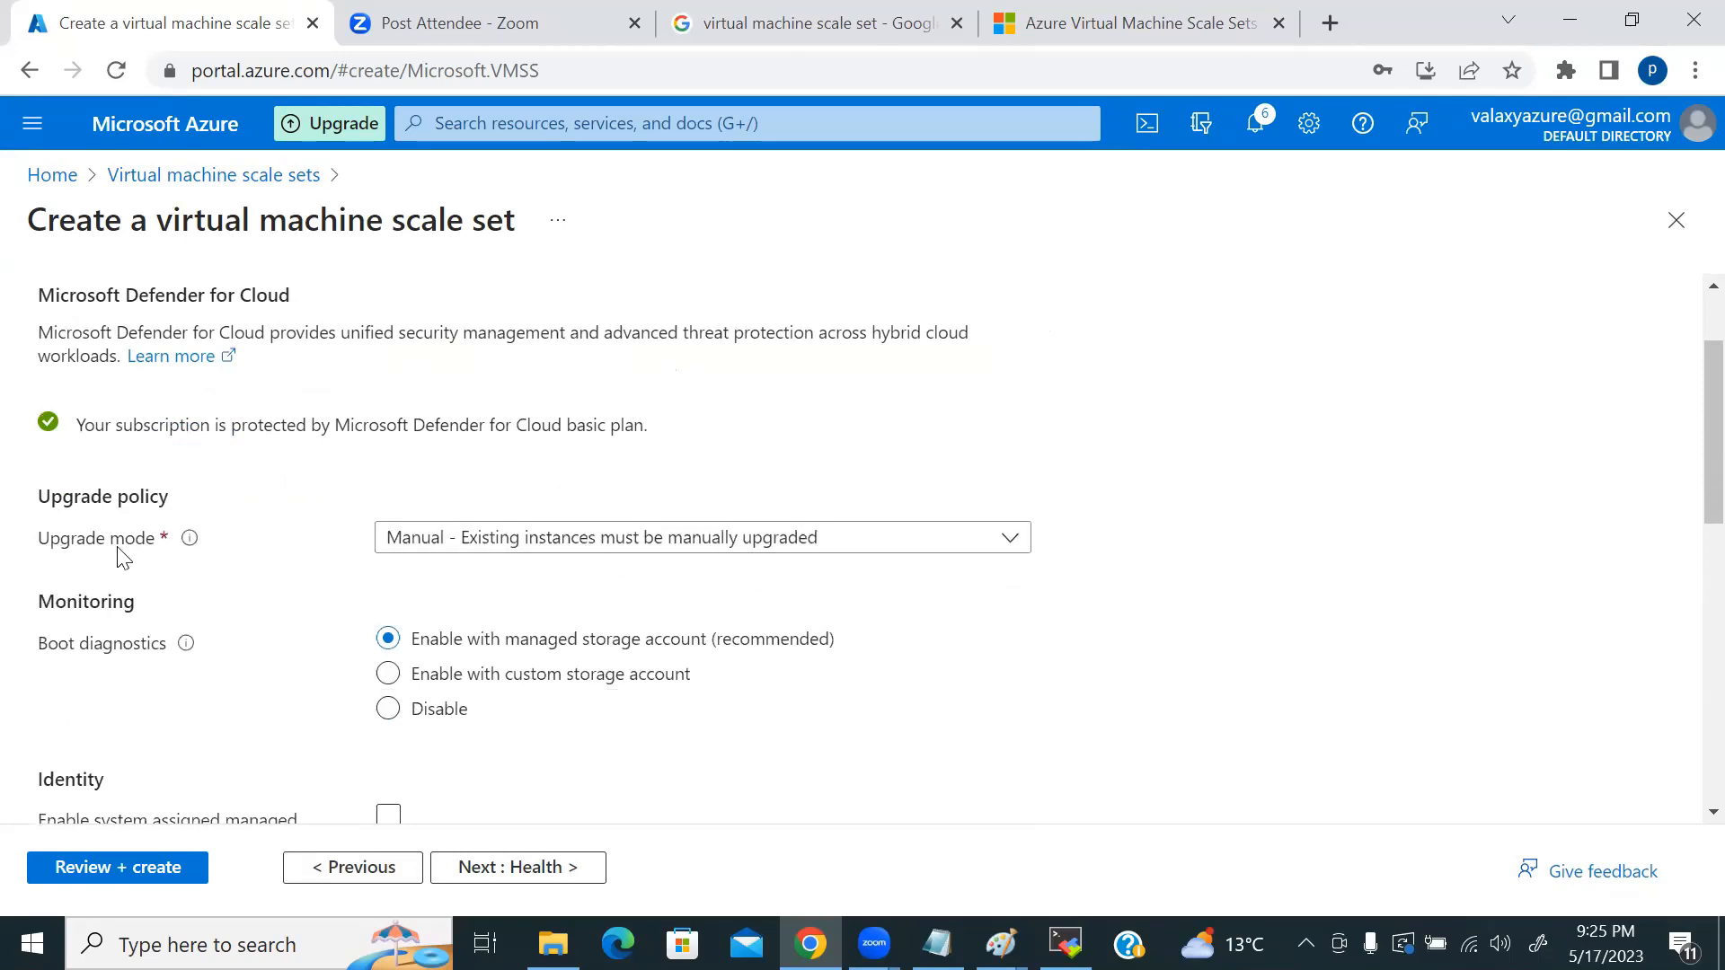
{"action": "left_click", "coordinate": [531, 544]}
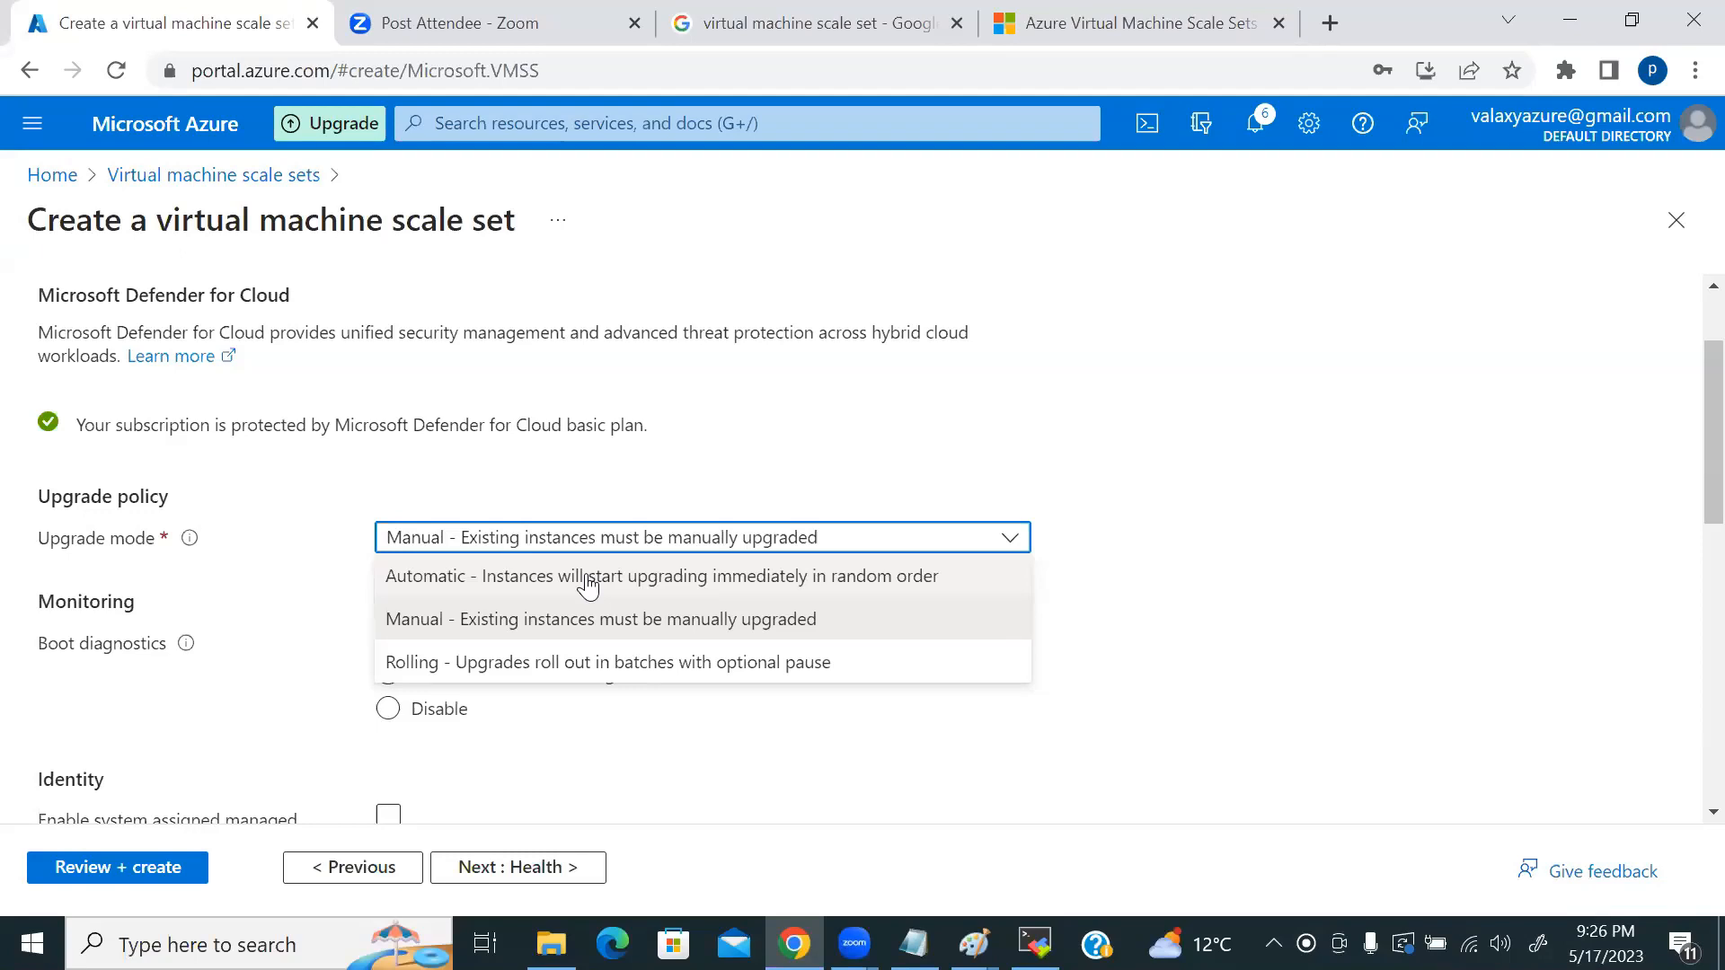
Step: Set the upgrade mode to Automatic after briefly choosing Rolling
{"action": "left_click", "coordinate": [655, 663]}
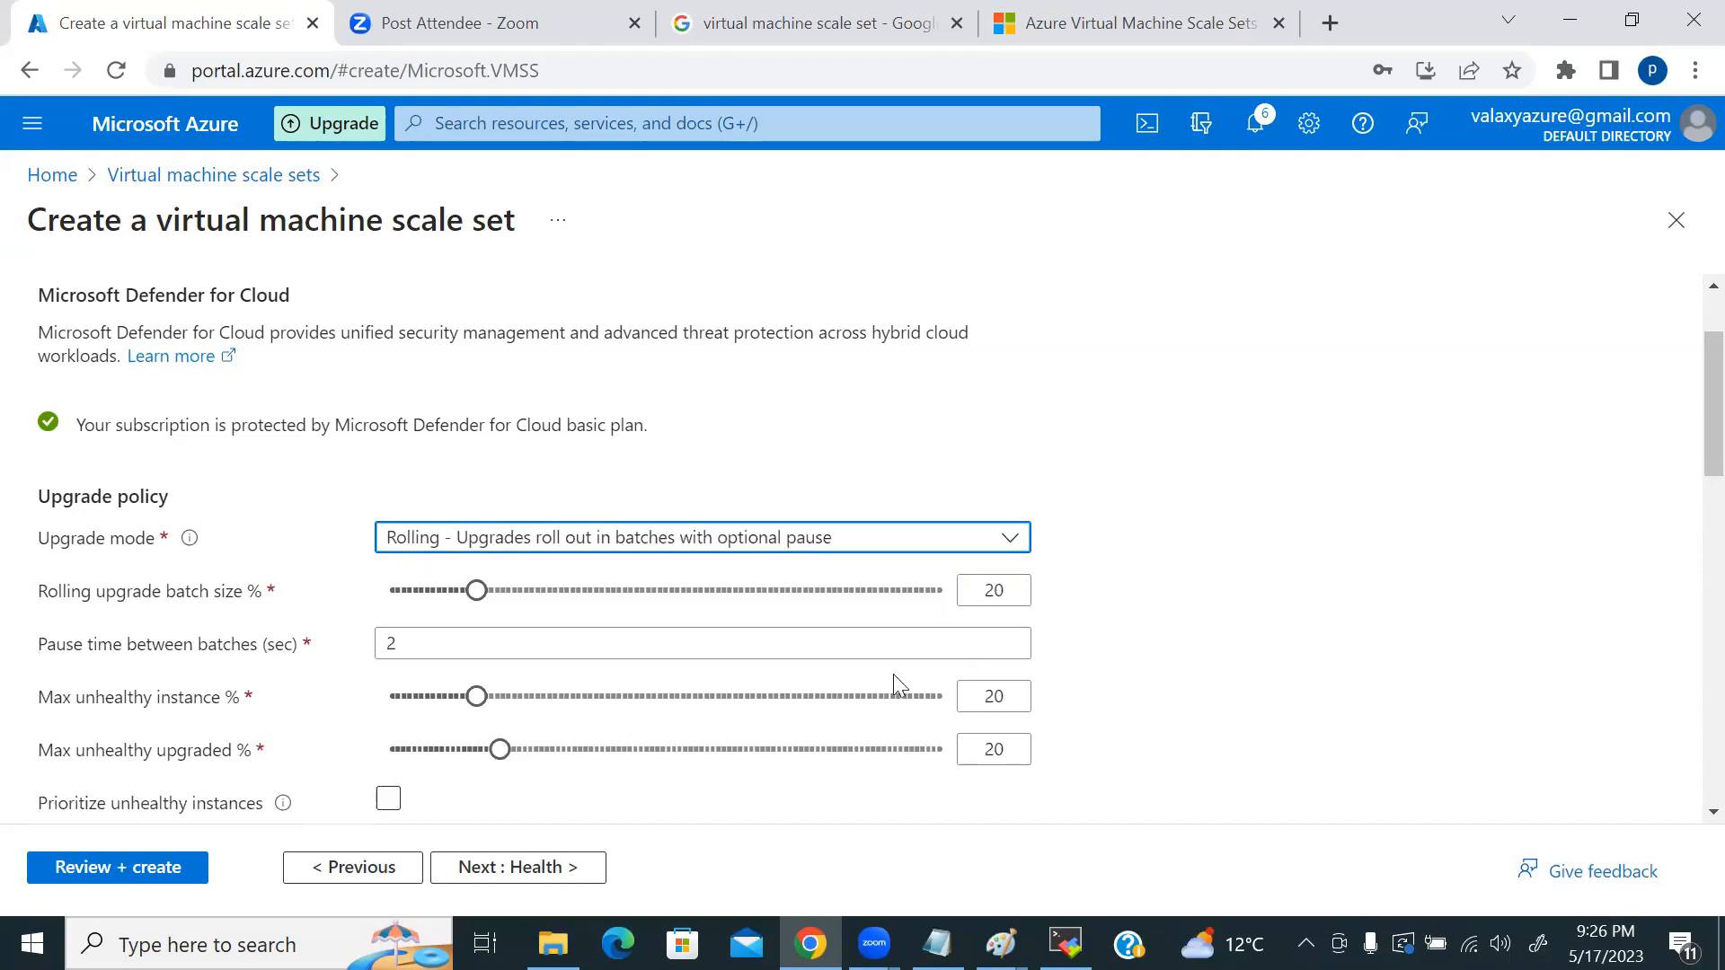
{"action": "scroll", "coordinate": [869, 649], "scroll_direction": "down", "scroll_amount": 5}
{"action": "scroll", "coordinate": [697, 655], "scroll_direction": "up", "scroll_amount": 7}
{"action": "left_click", "coordinate": [600, 681]}
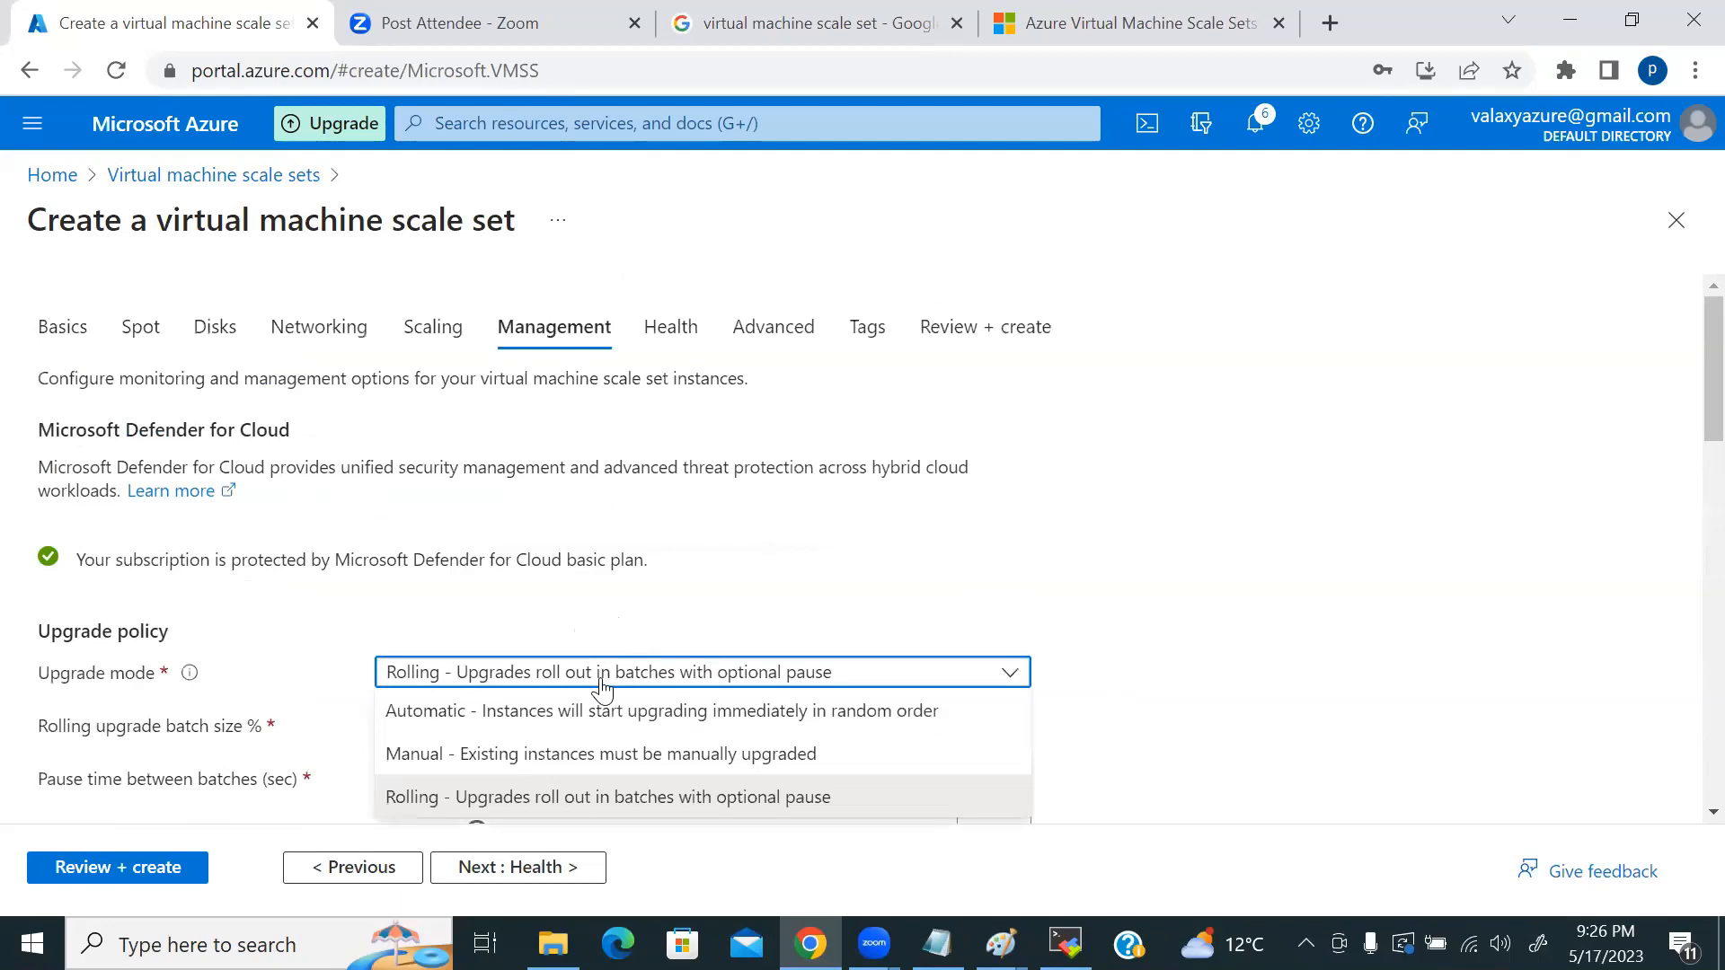
{"action": "left_click", "coordinate": [468, 714]}
{"action": "scroll", "coordinate": [1010, 645], "scroll_direction": "down", "scroll_amount": 3}
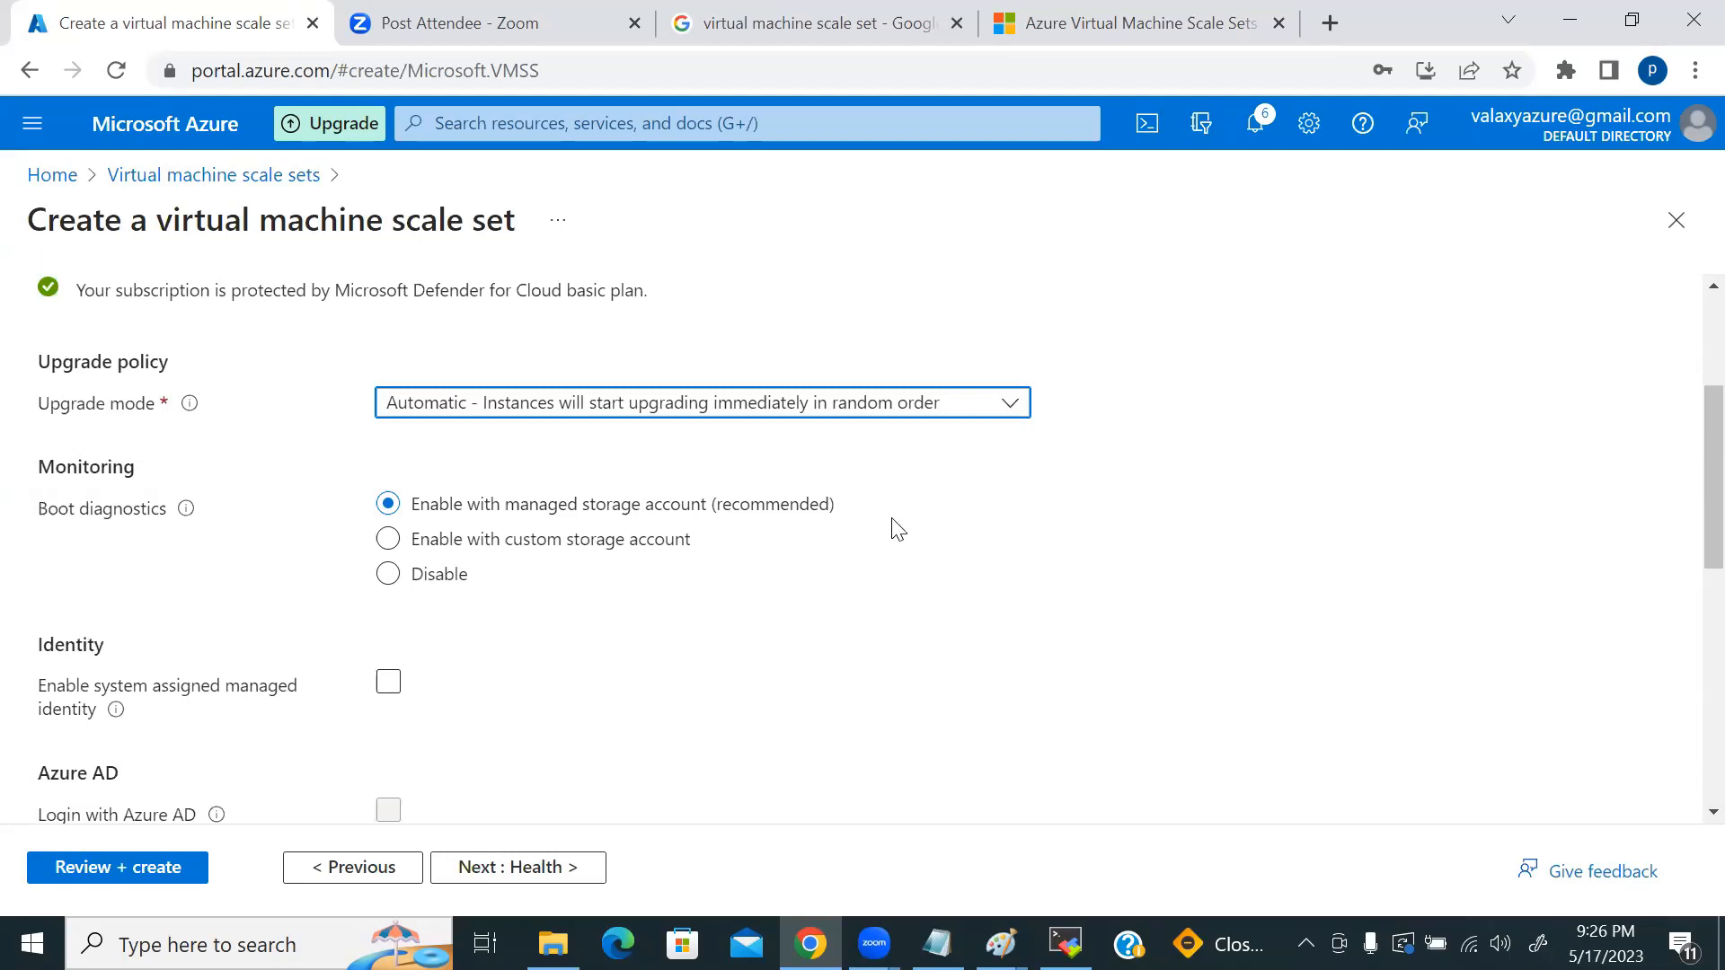
{"action": "scroll", "coordinate": [912, 532], "scroll_direction": "down", "scroll_amount": 3}
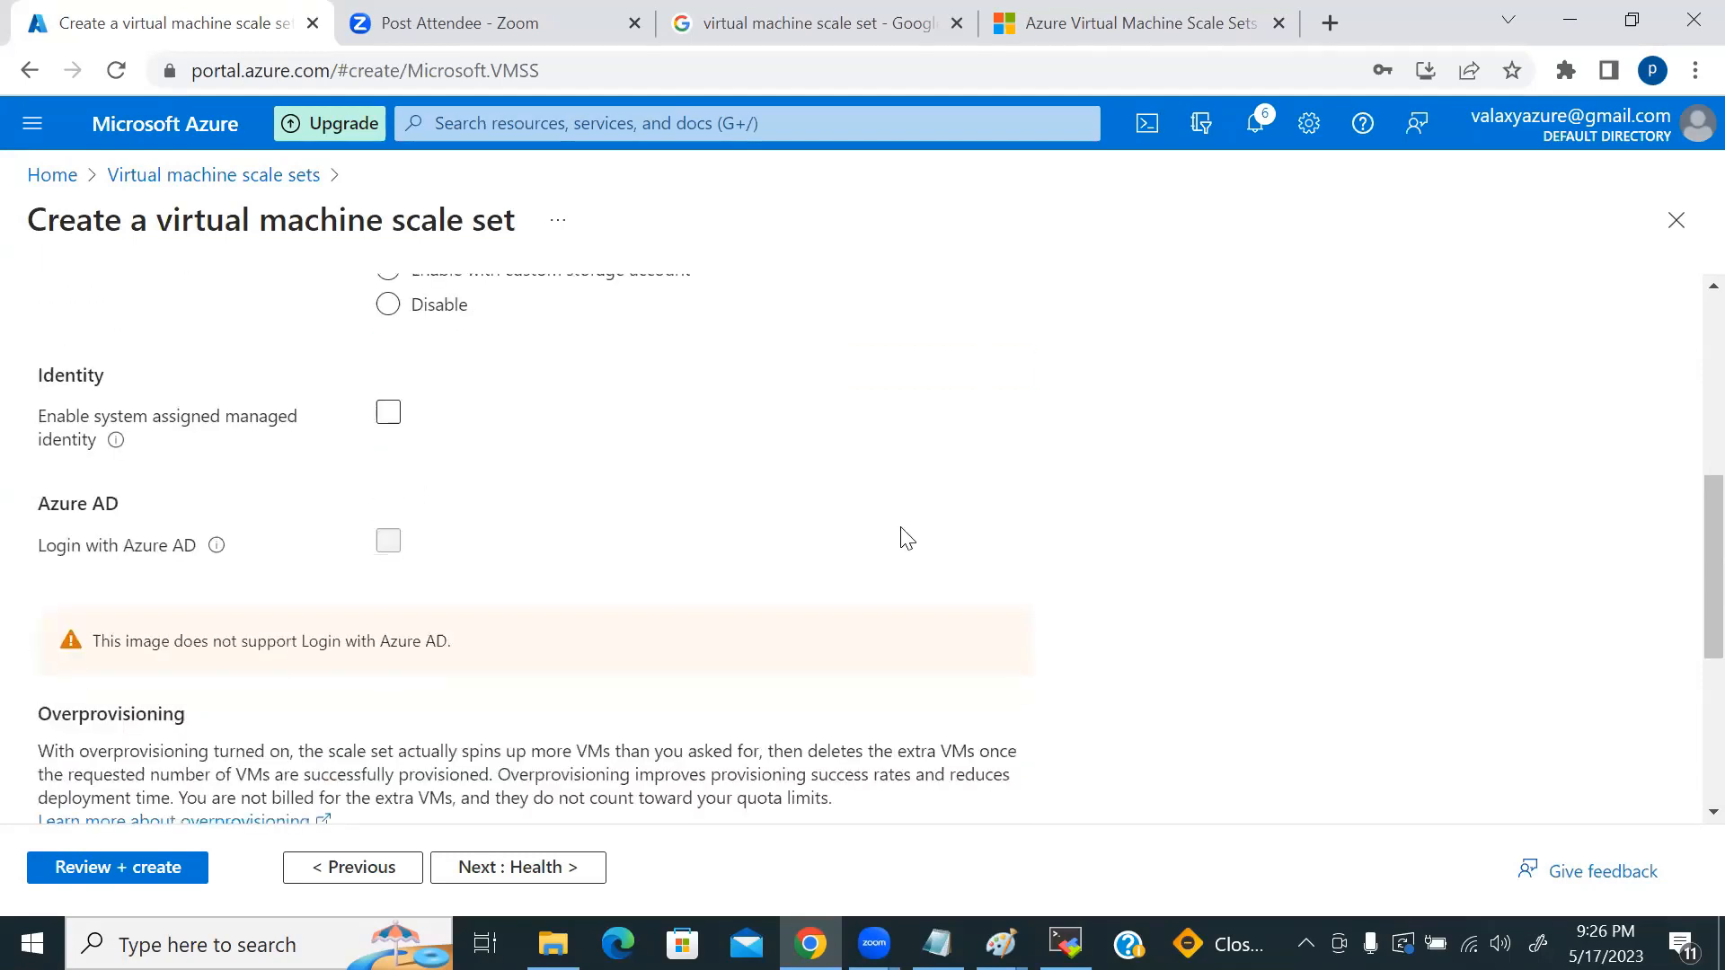
{"action": "mouse_move", "coordinate": [113, 440]}
{"action": "mouse_move", "coordinate": [216, 569]}
{"action": "scroll", "coordinate": [797, 585], "scroll_direction": "down", "scroll_amount": 1}
{"action": "scroll", "coordinate": [787, 586], "scroll_direction": "down", "scroll_amount": 2}
{"action": "scroll", "coordinate": [787, 587], "scroll_direction": "up", "scroll_amount": 1}
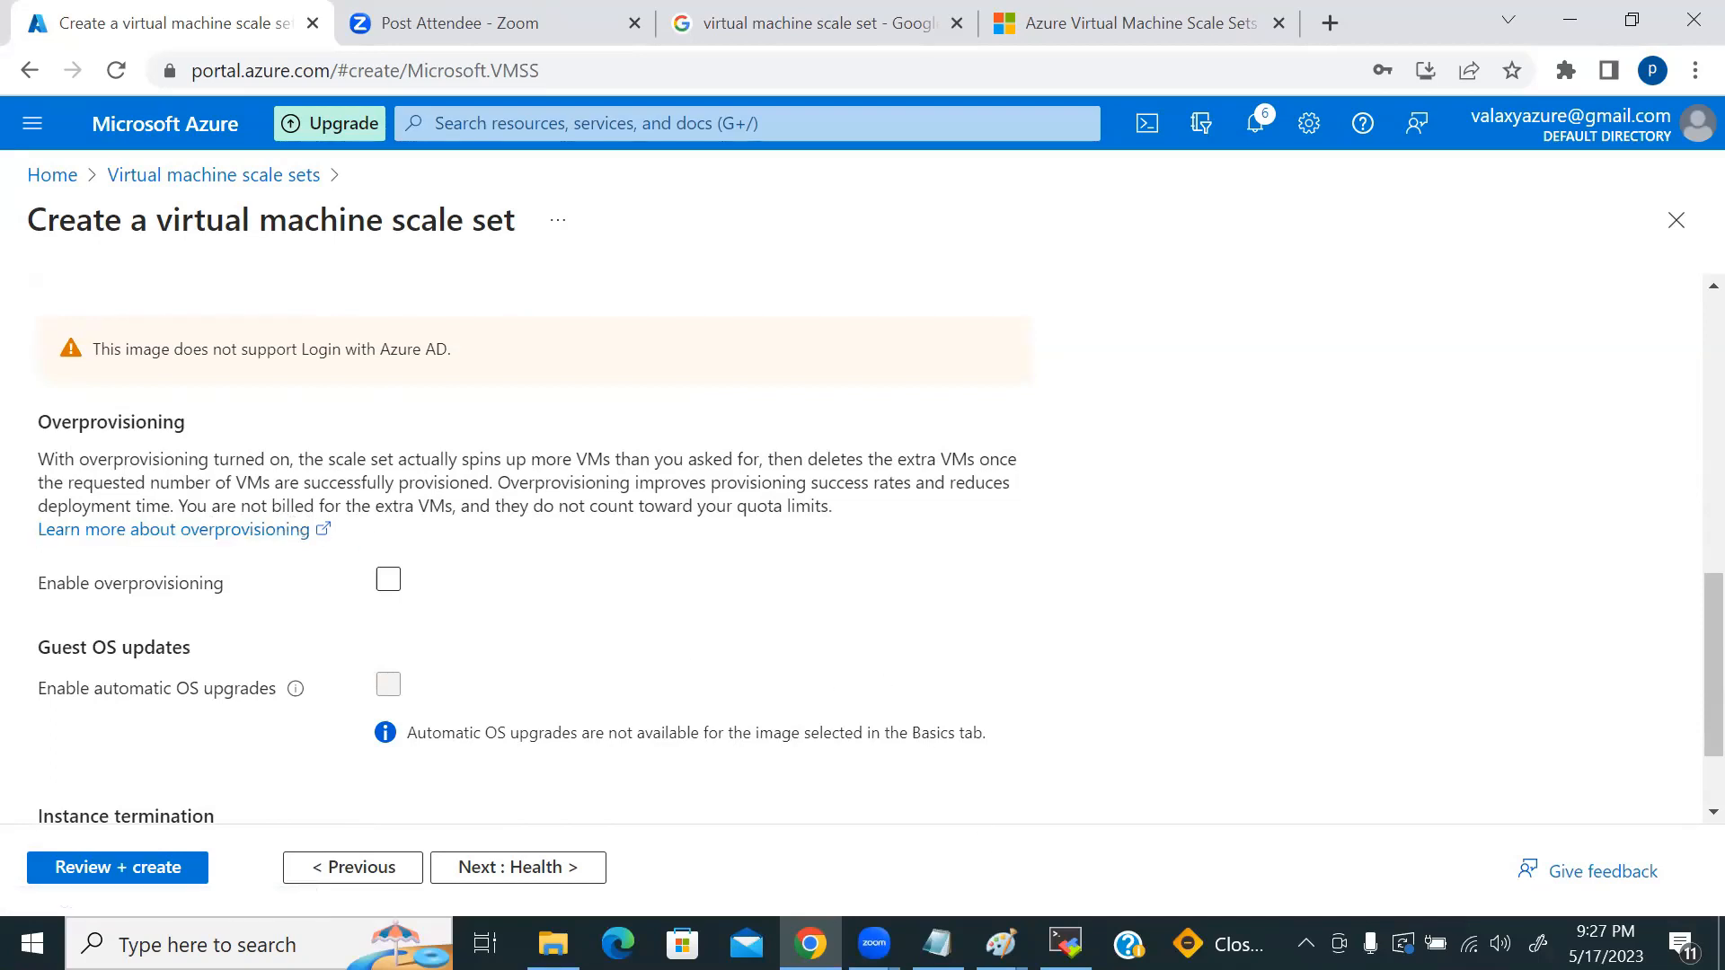
Step: In the Paint fault-domain diagram, commit the '4 -- 10' label and add '4 is min' below it
{"action": "left_click", "coordinate": [1000, 943]}
{"action": "left_click", "coordinate": [997, 750]}
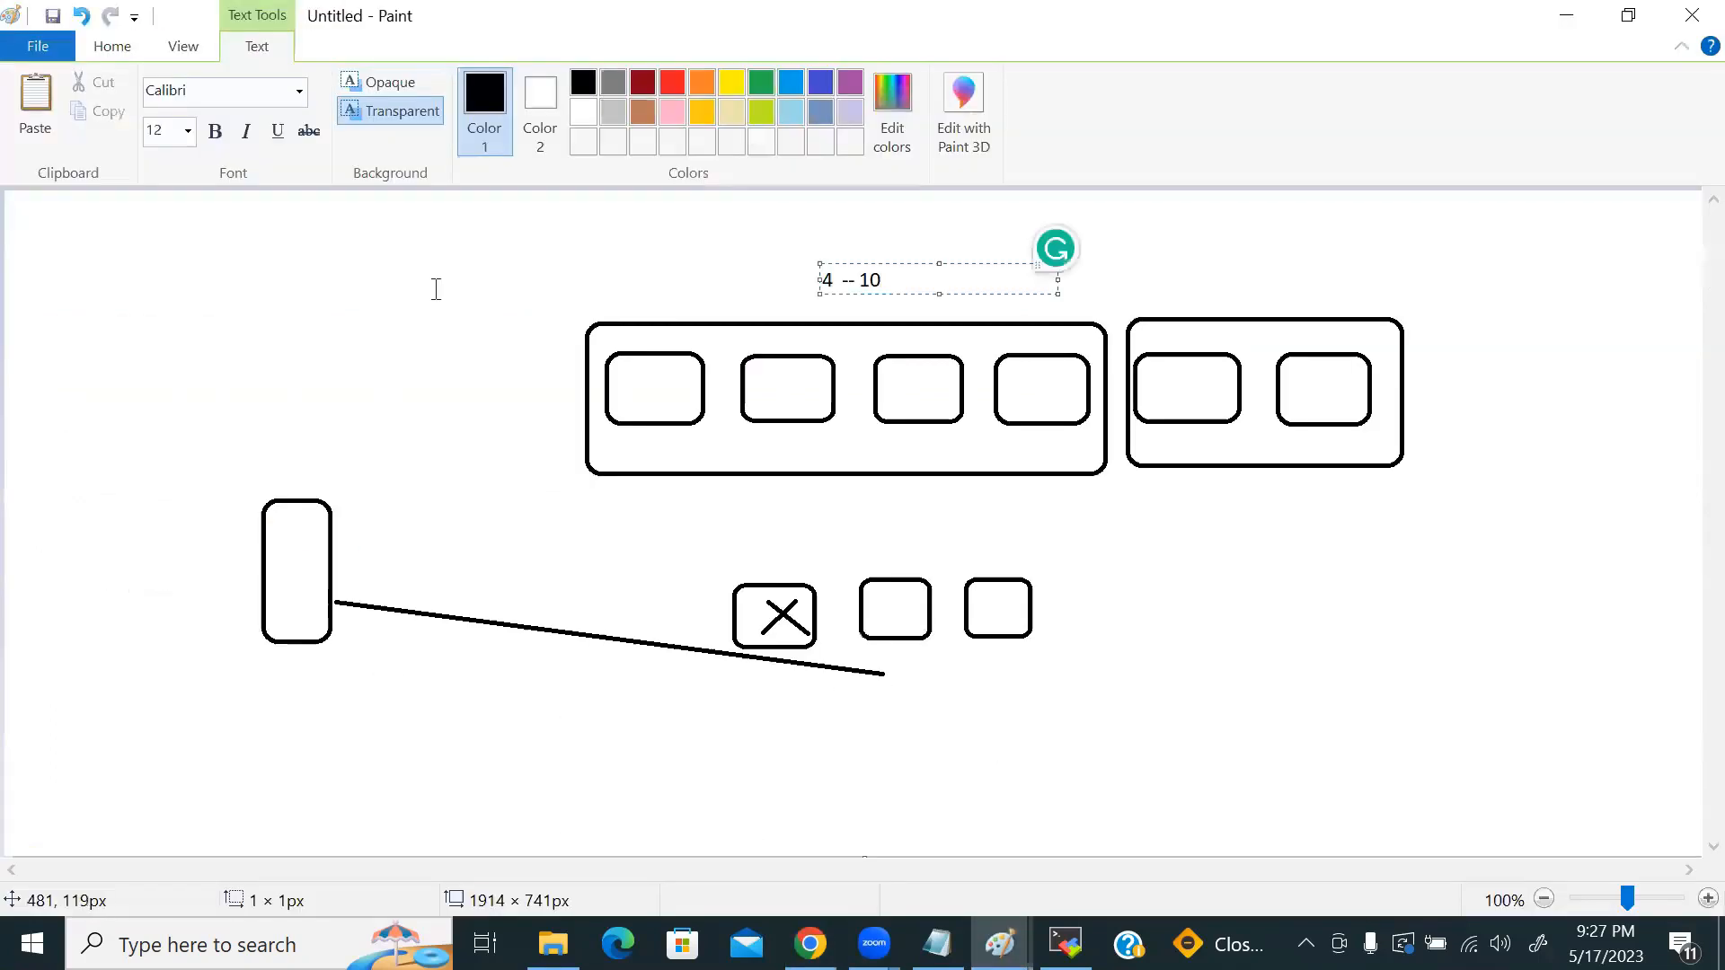
{"action": "left_click", "coordinate": [112, 46]}
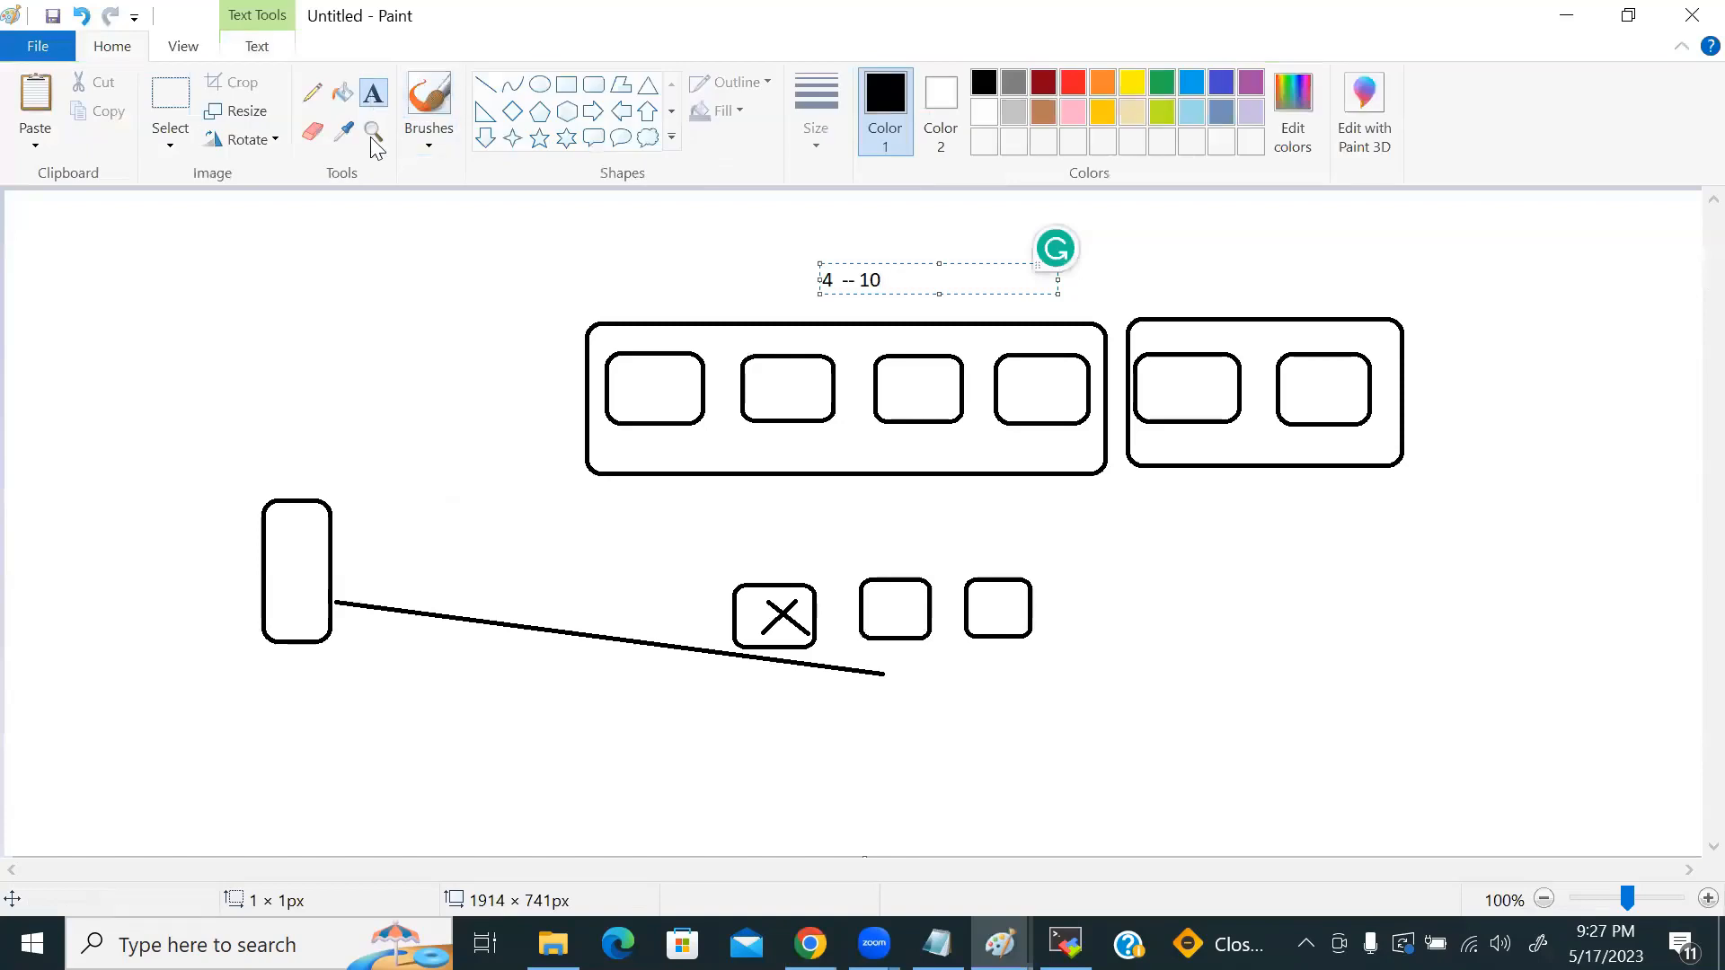
{"action": "left_click", "coordinate": [409, 783]}
{"action": "left_click", "coordinate": [412, 780]}
{"action": "type", "text": "4 is min"}
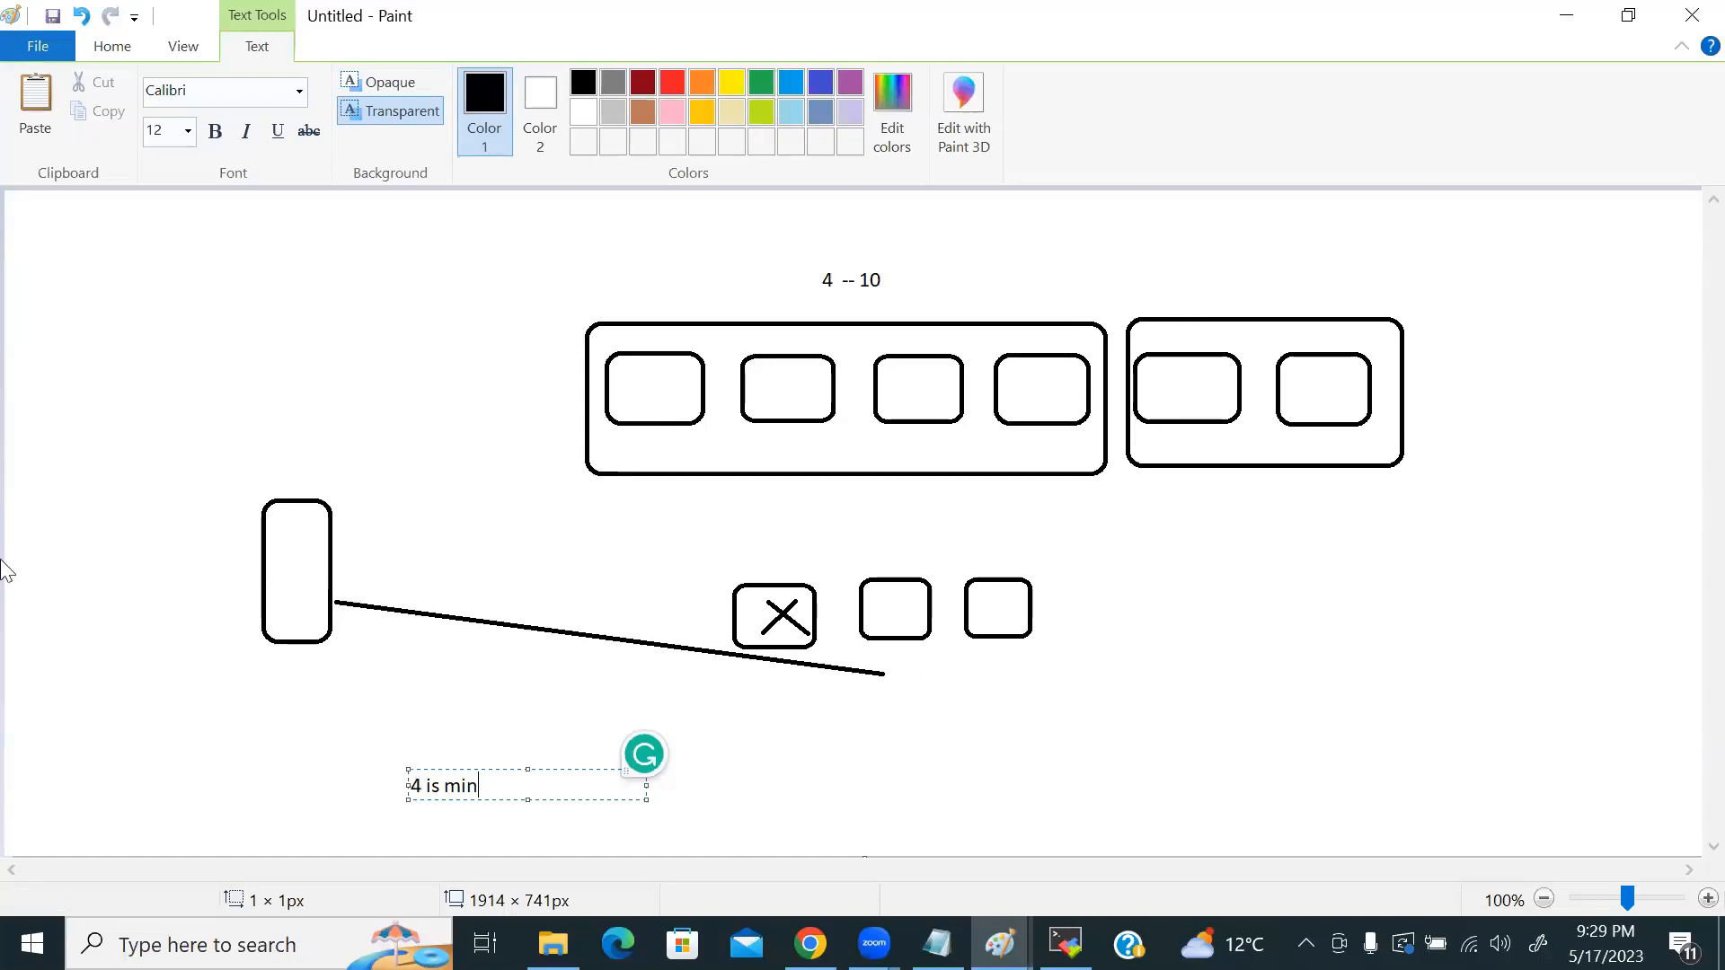
Step: Add an upper-left note reading '4 vms' and '7 creates', then minimize Paint
{"action": "left_click", "coordinate": [156, 358]}
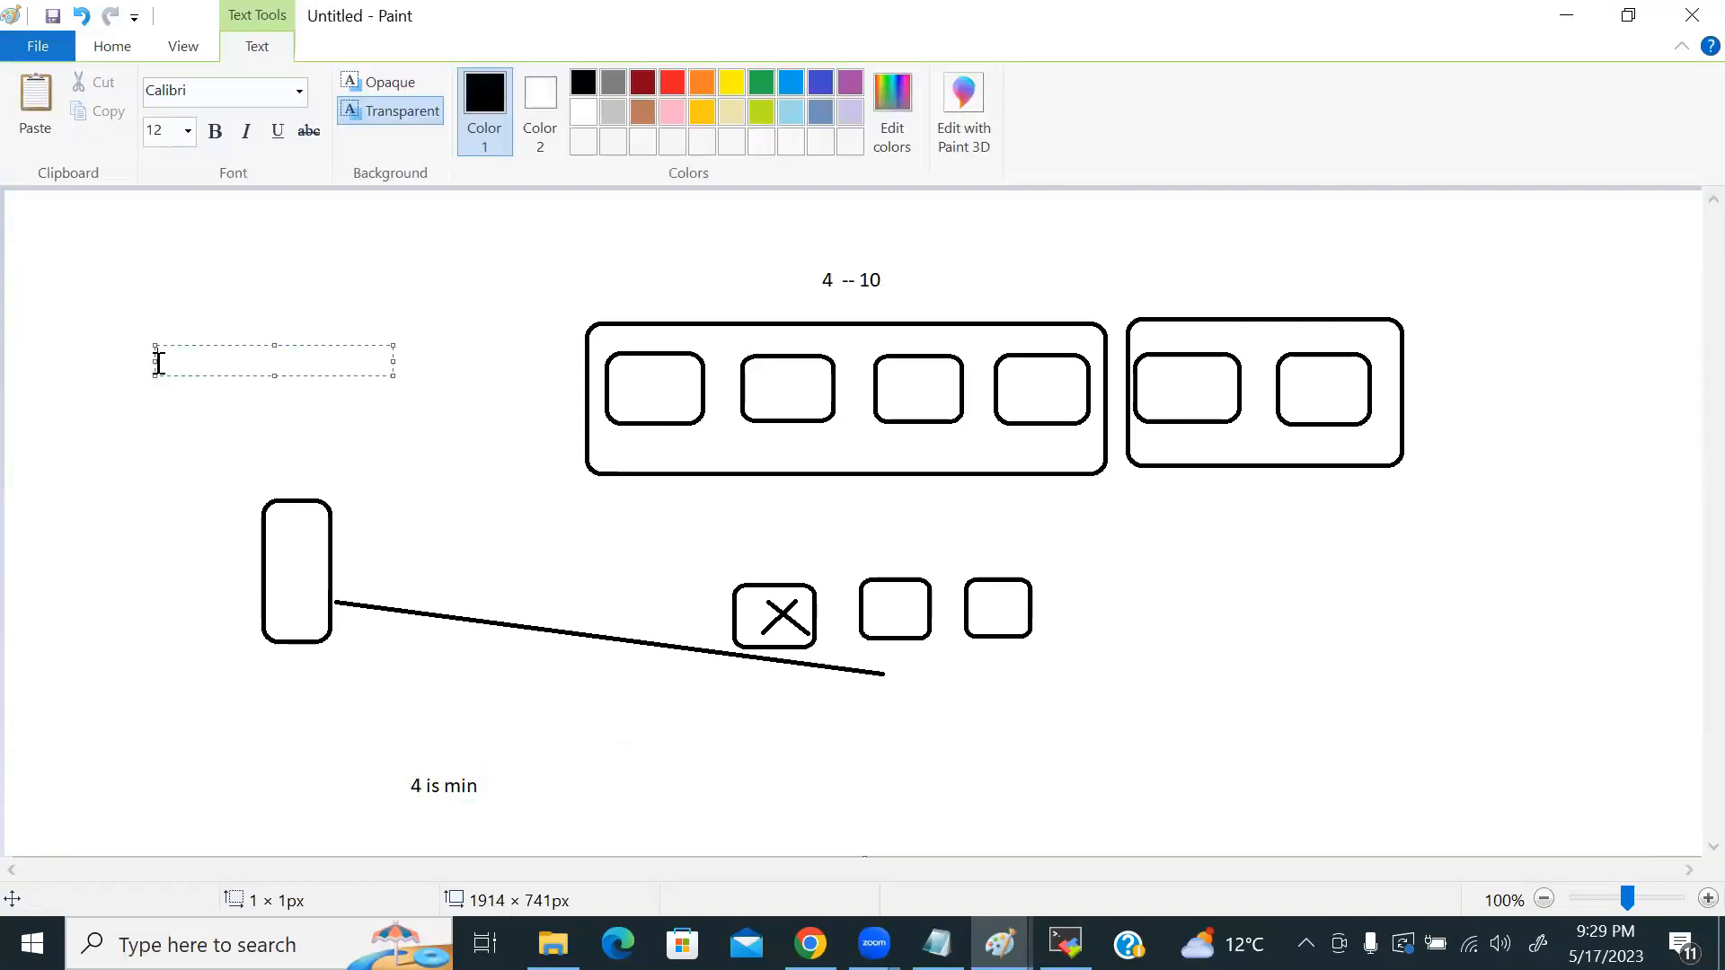
{"action": "type", "text": "4 vms"}
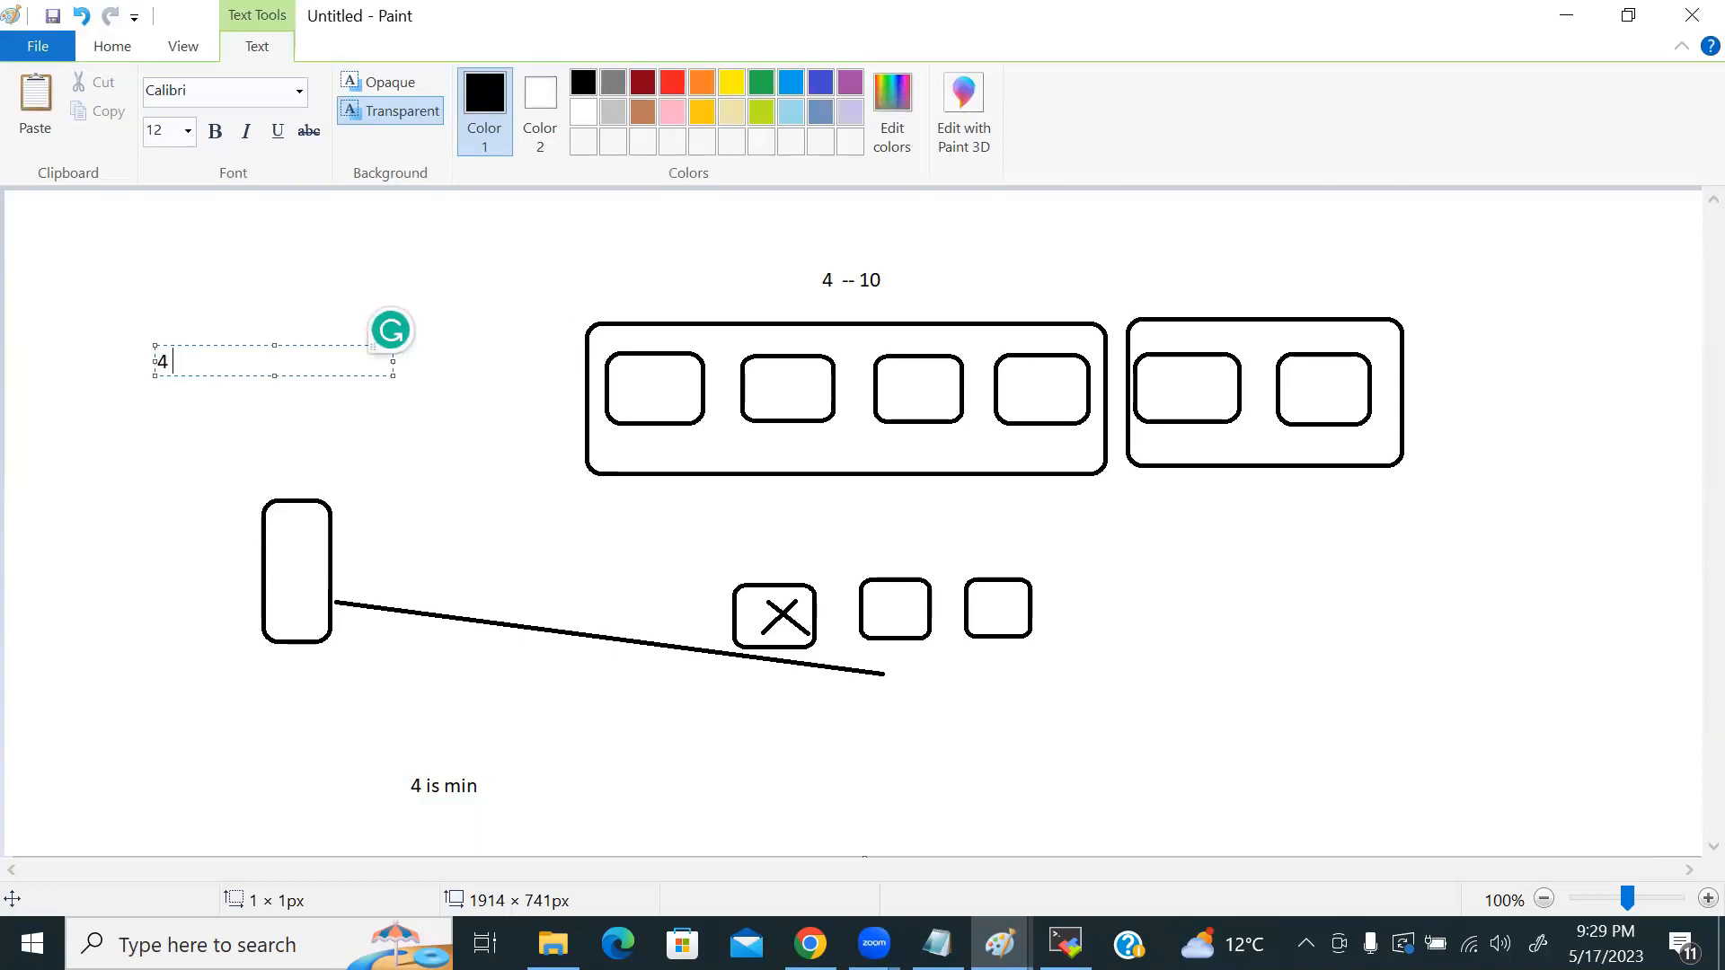
{"action": "key", "text": "Return"}
{"action": "key", "text": "Return"}
{"action": "key", "text": "Return"}
{"action": "key", "text": "Return"}
{"action": "type", "text": "7 creates"}
{"action": "key", "text": "BackSpace"}
{"action": "key", "text": "BackSpace"}
{"action": "key", "text": "BackSpace"}
{"action": "key", "text": "BackSpace"}
{"action": "key", "text": "BackSpace"}
{"action": "key", "text": "BackSpace"}
{"action": "key", "text": "BackSpace"}
{"action": "type", "text": "creates"}
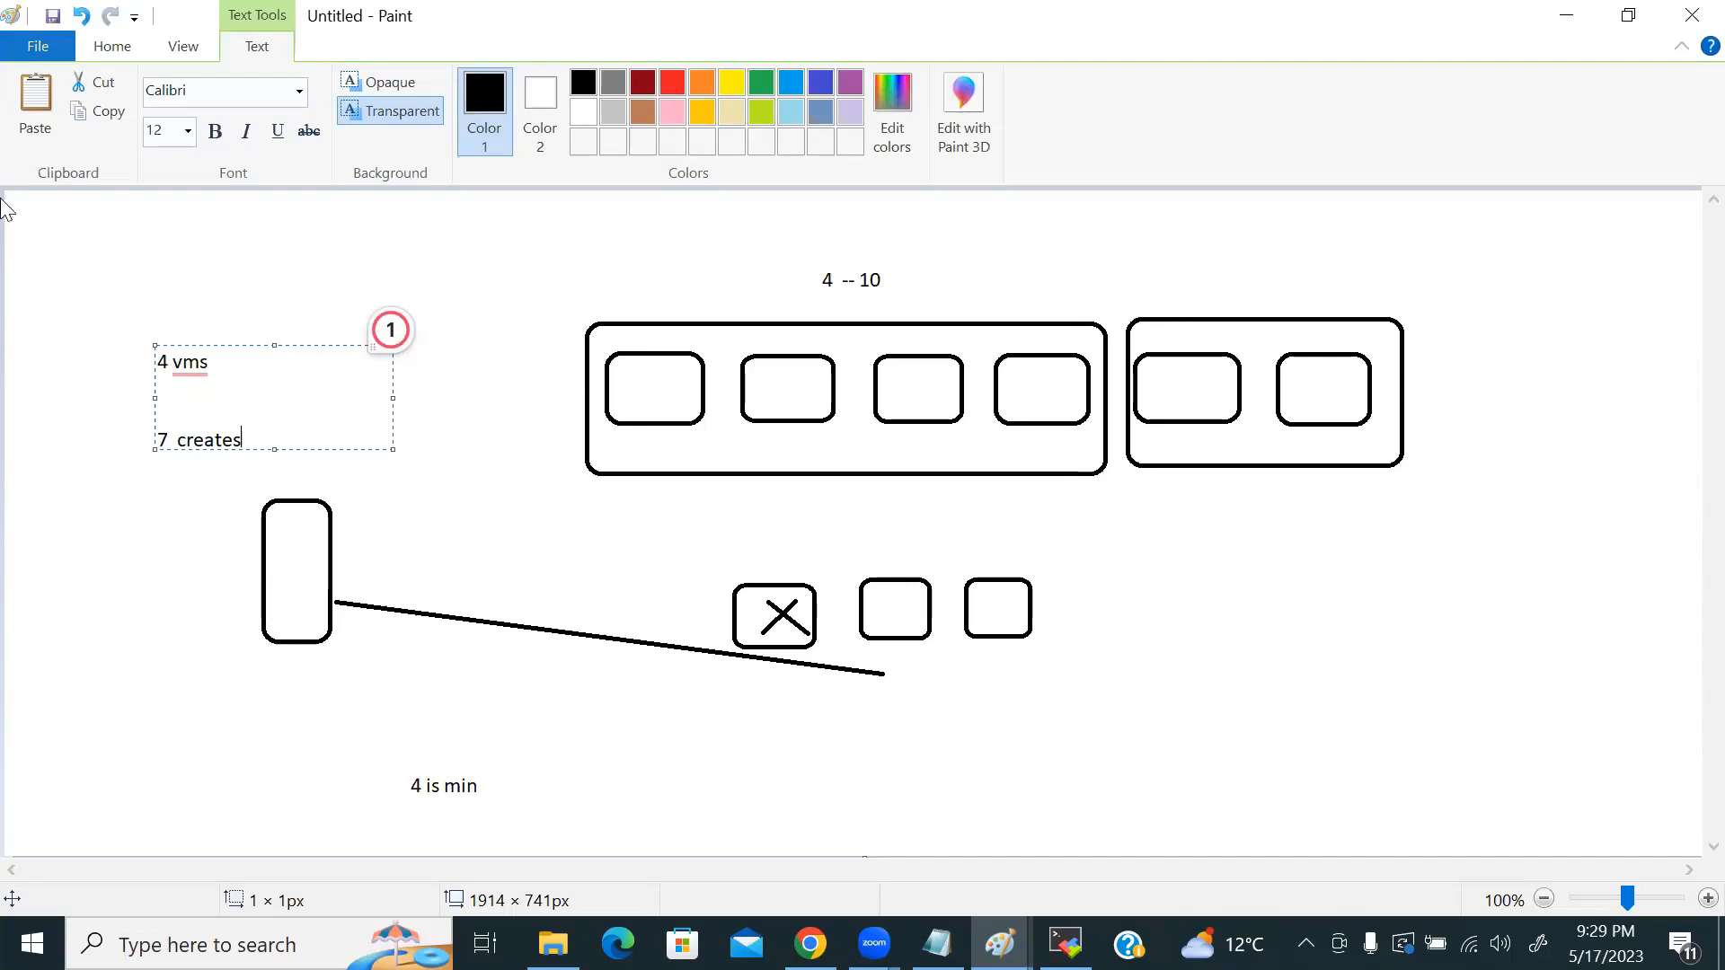
{"action": "left_click", "coordinate": [1566, 16]}
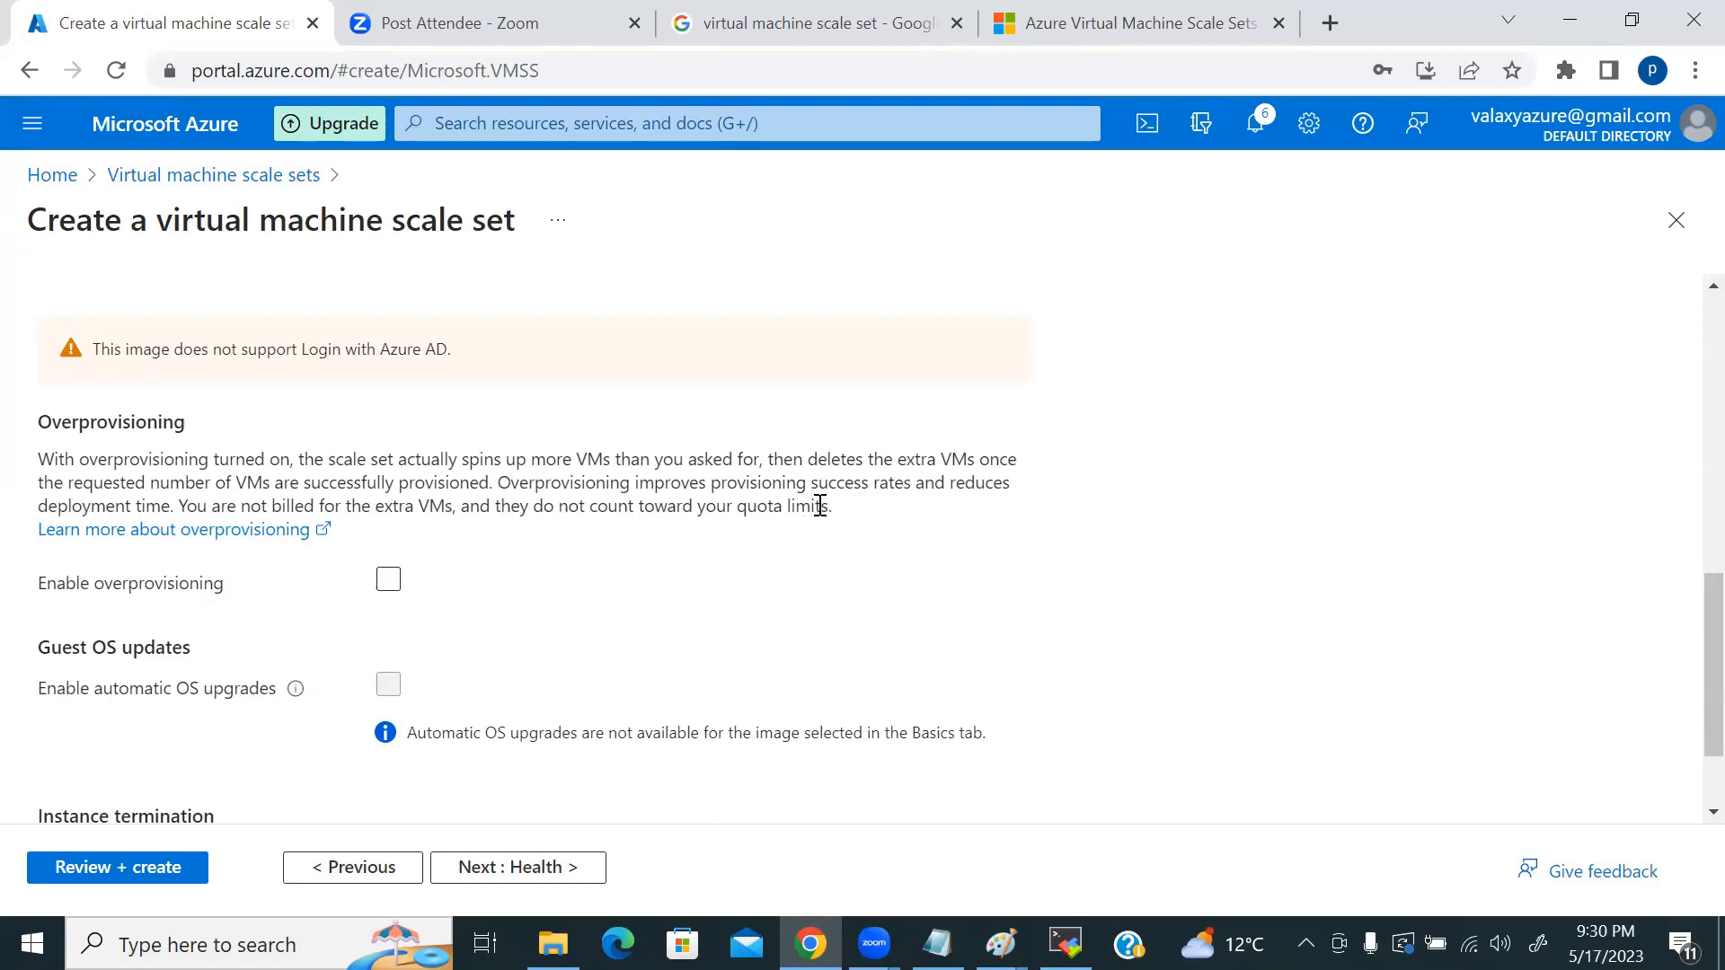
Step: Highlight the overprovisioning explanation and tick Enable overprovisioning
{"action": "left_click_drag", "start_coordinate": [837, 510], "coordinate": [256, 461]}
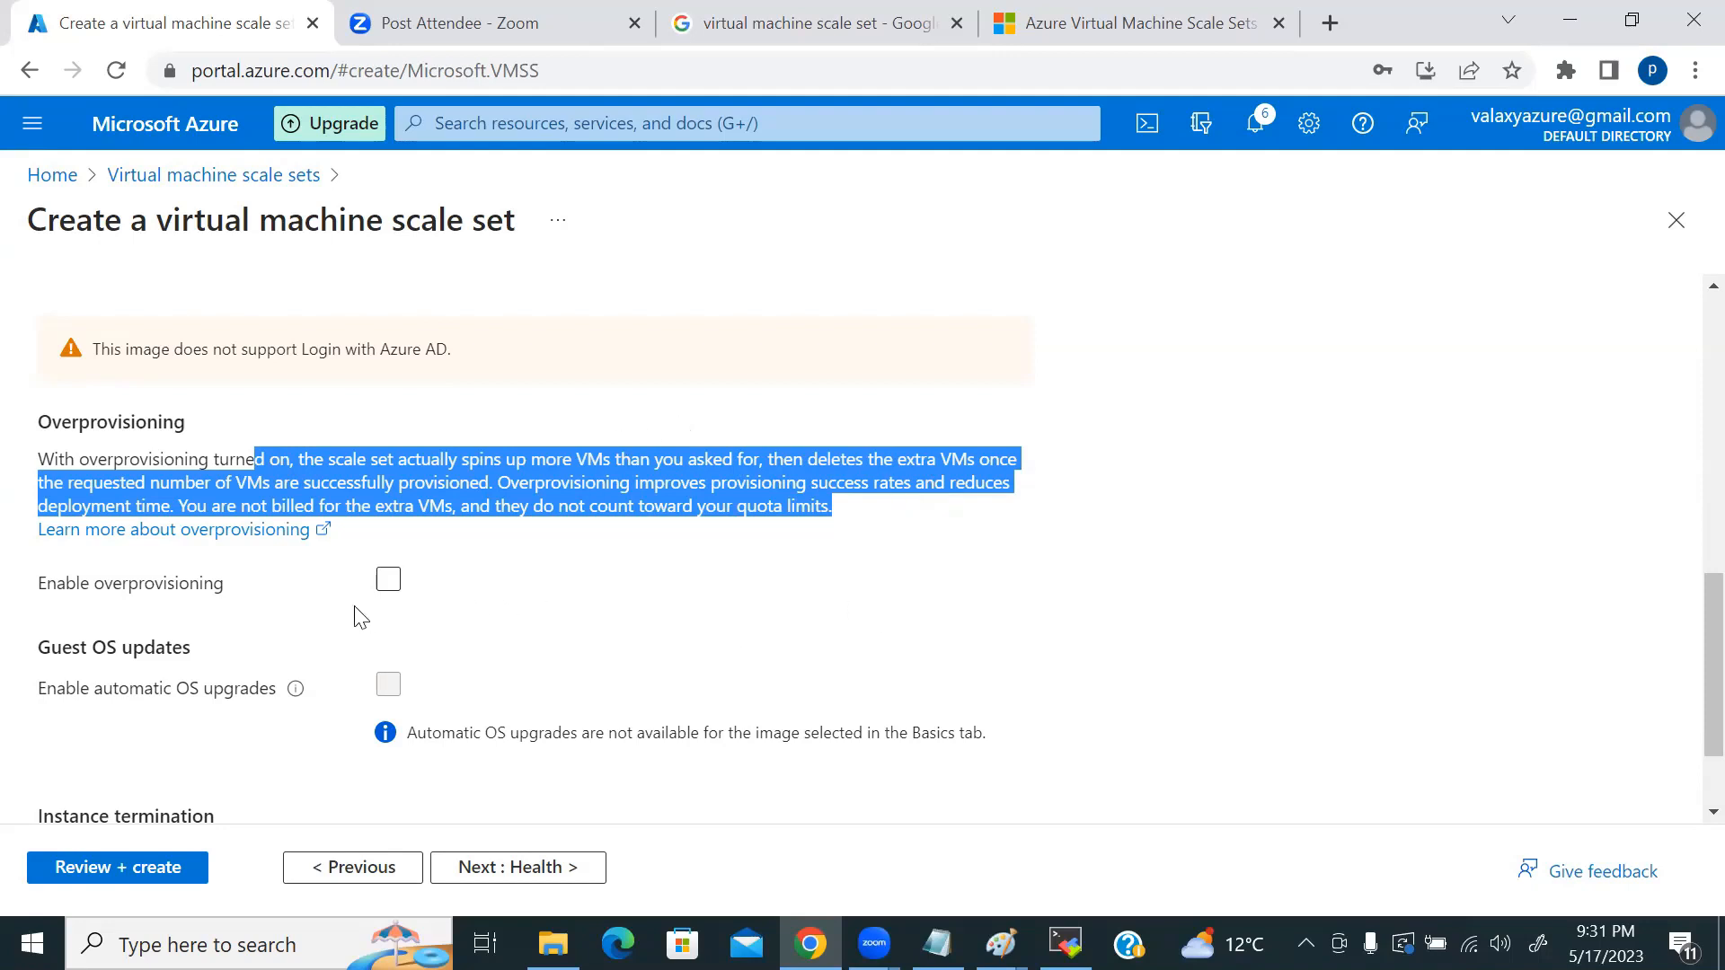
{"action": "left_click", "coordinate": [387, 582]}
{"action": "scroll", "coordinate": [861, 618], "scroll_direction": "down", "scroll_amount": 1}
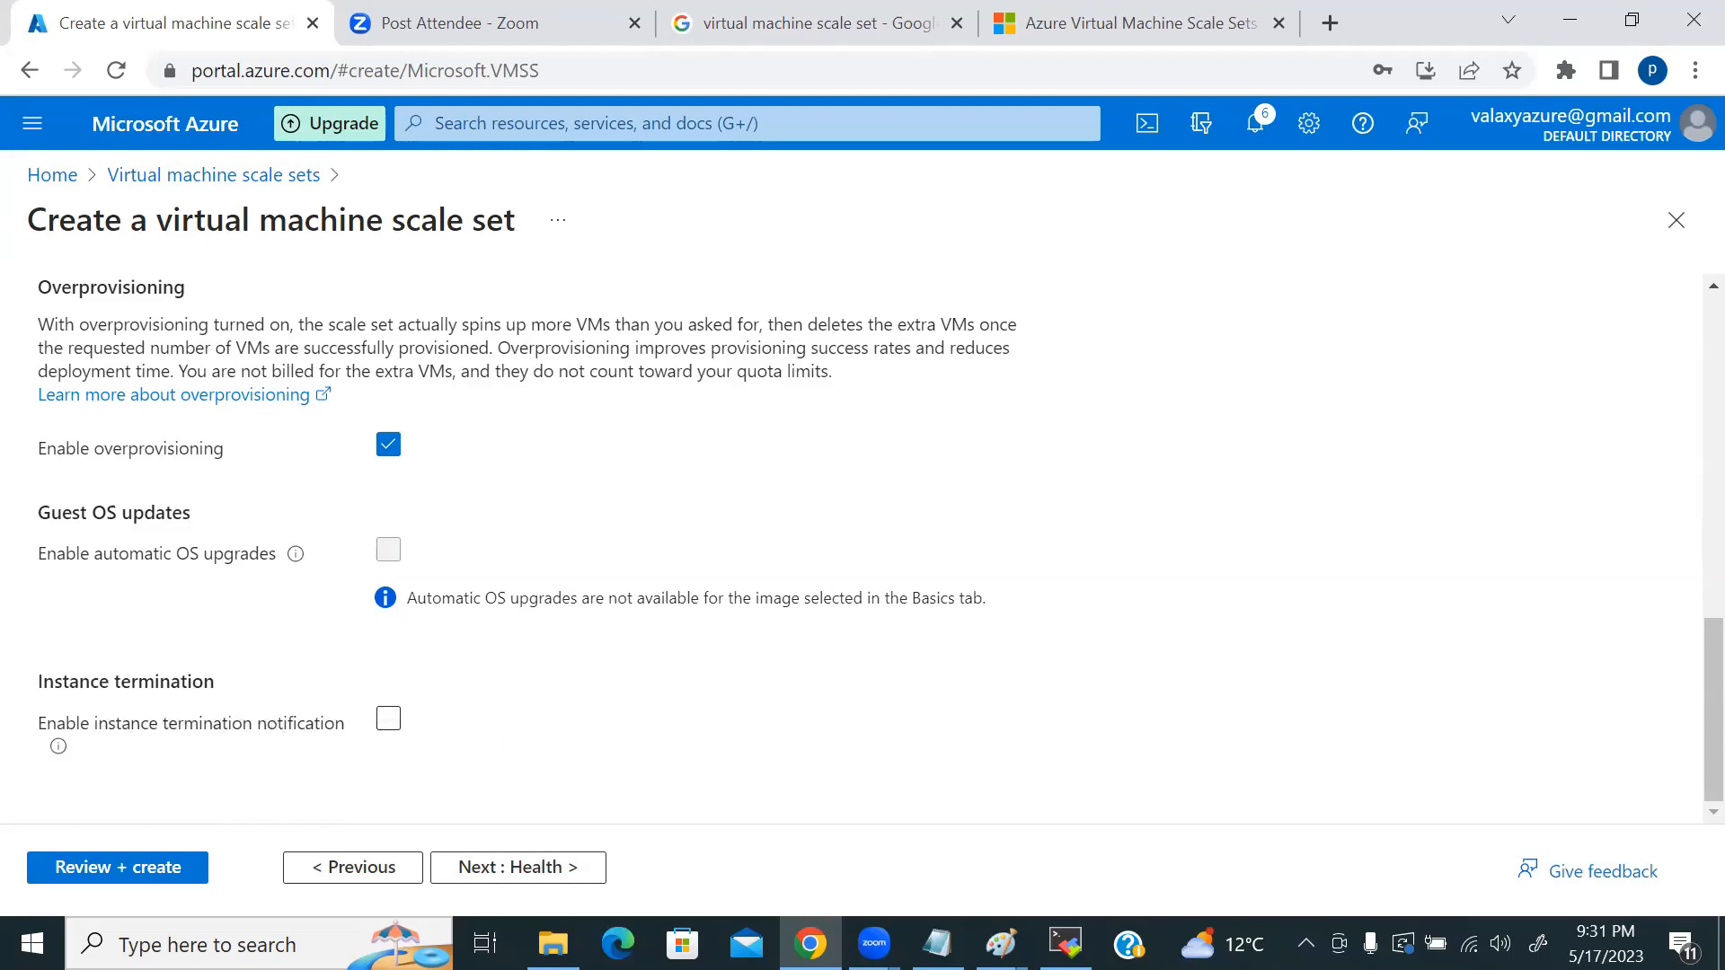
Step: Compare the Paint diagram with the form, then advance the wizard to the Health step
{"action": "key", "text": "alt+Tab"}
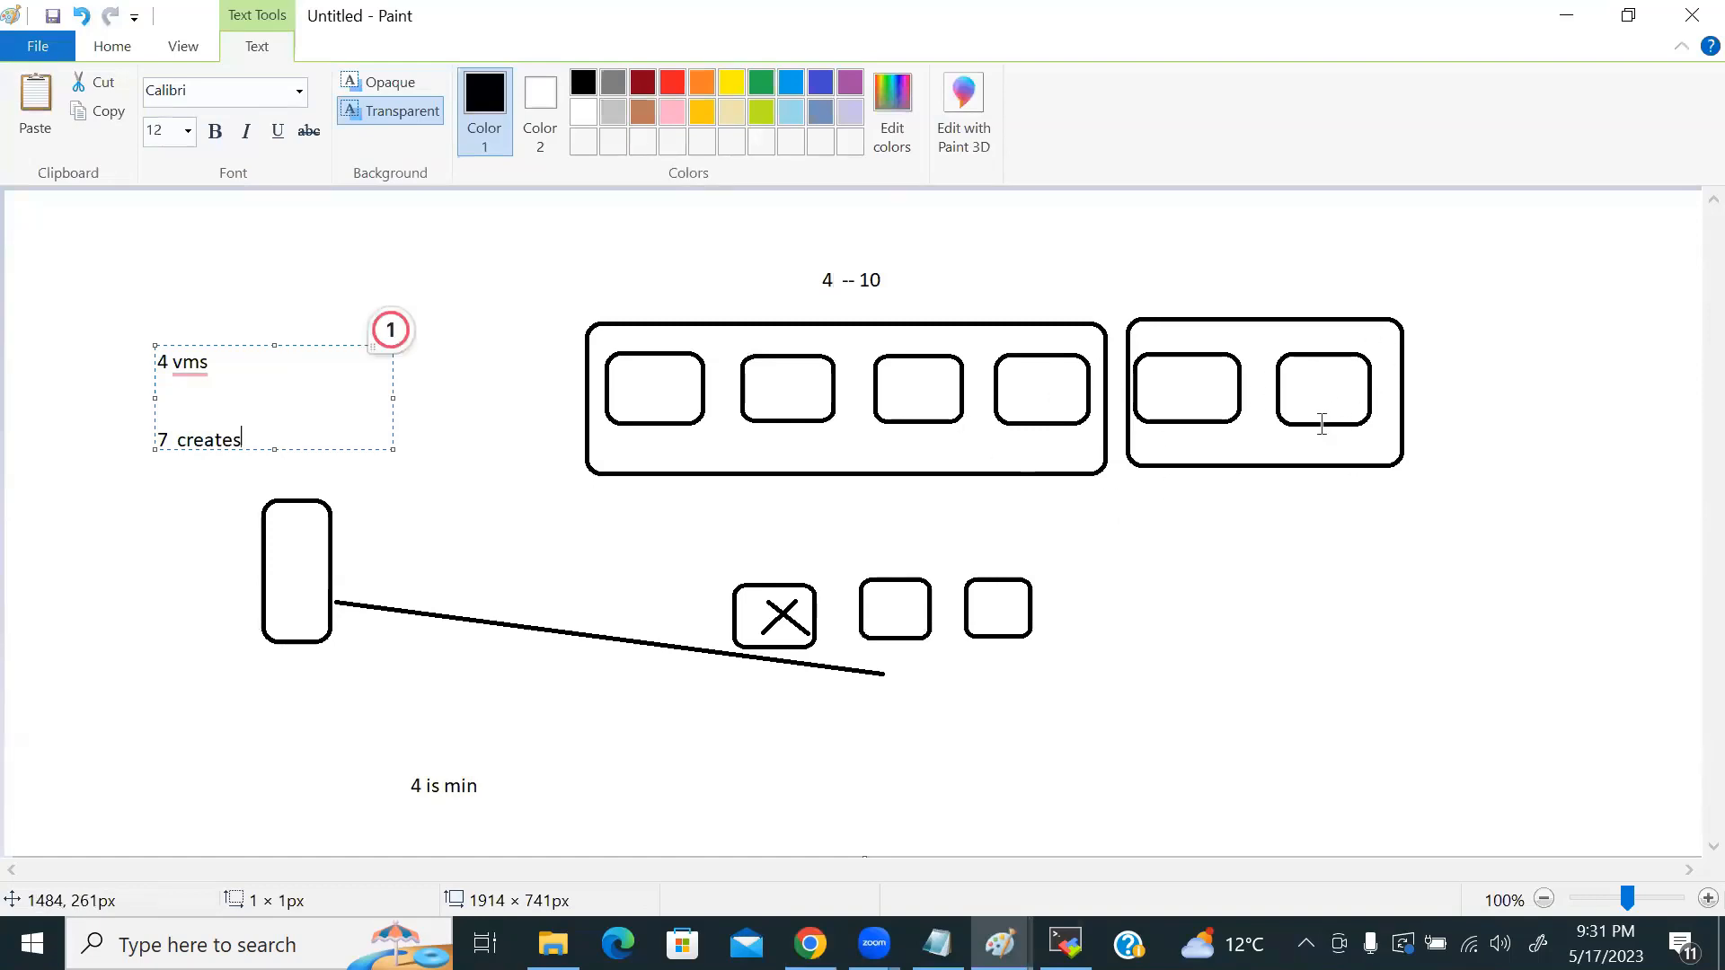
{"action": "key", "text": "alt+Tab"}
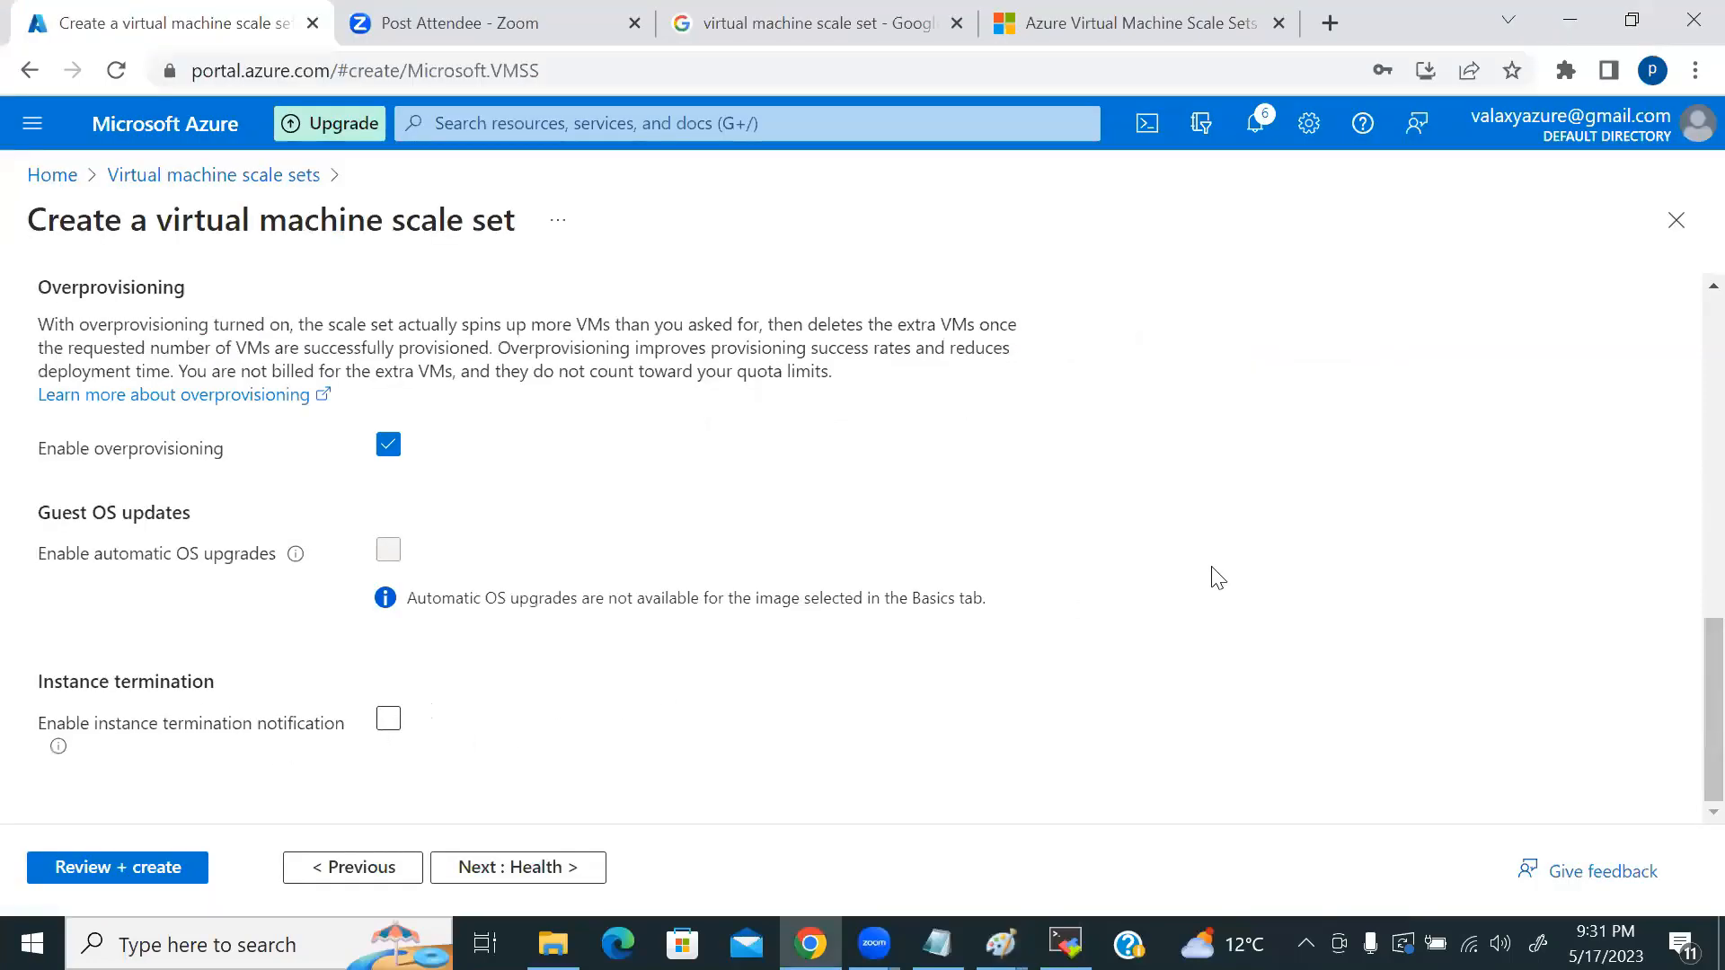
{"action": "key", "text": "alt+Tab"}
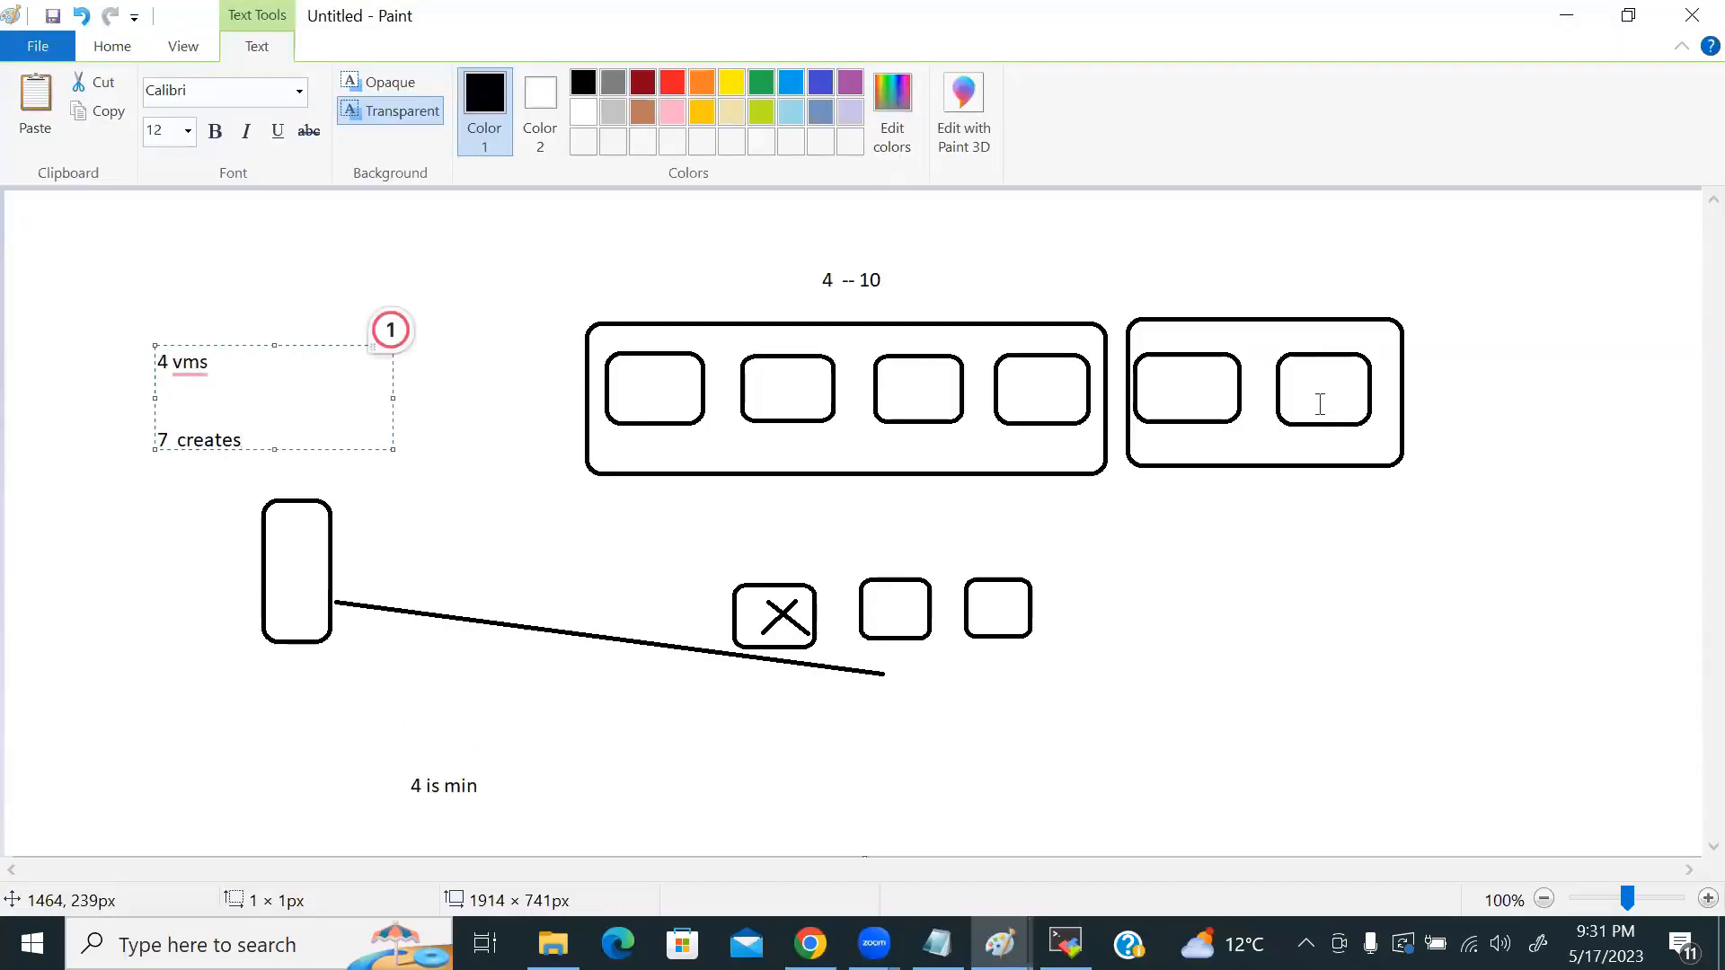
{"action": "key", "text": "alt+Tab"}
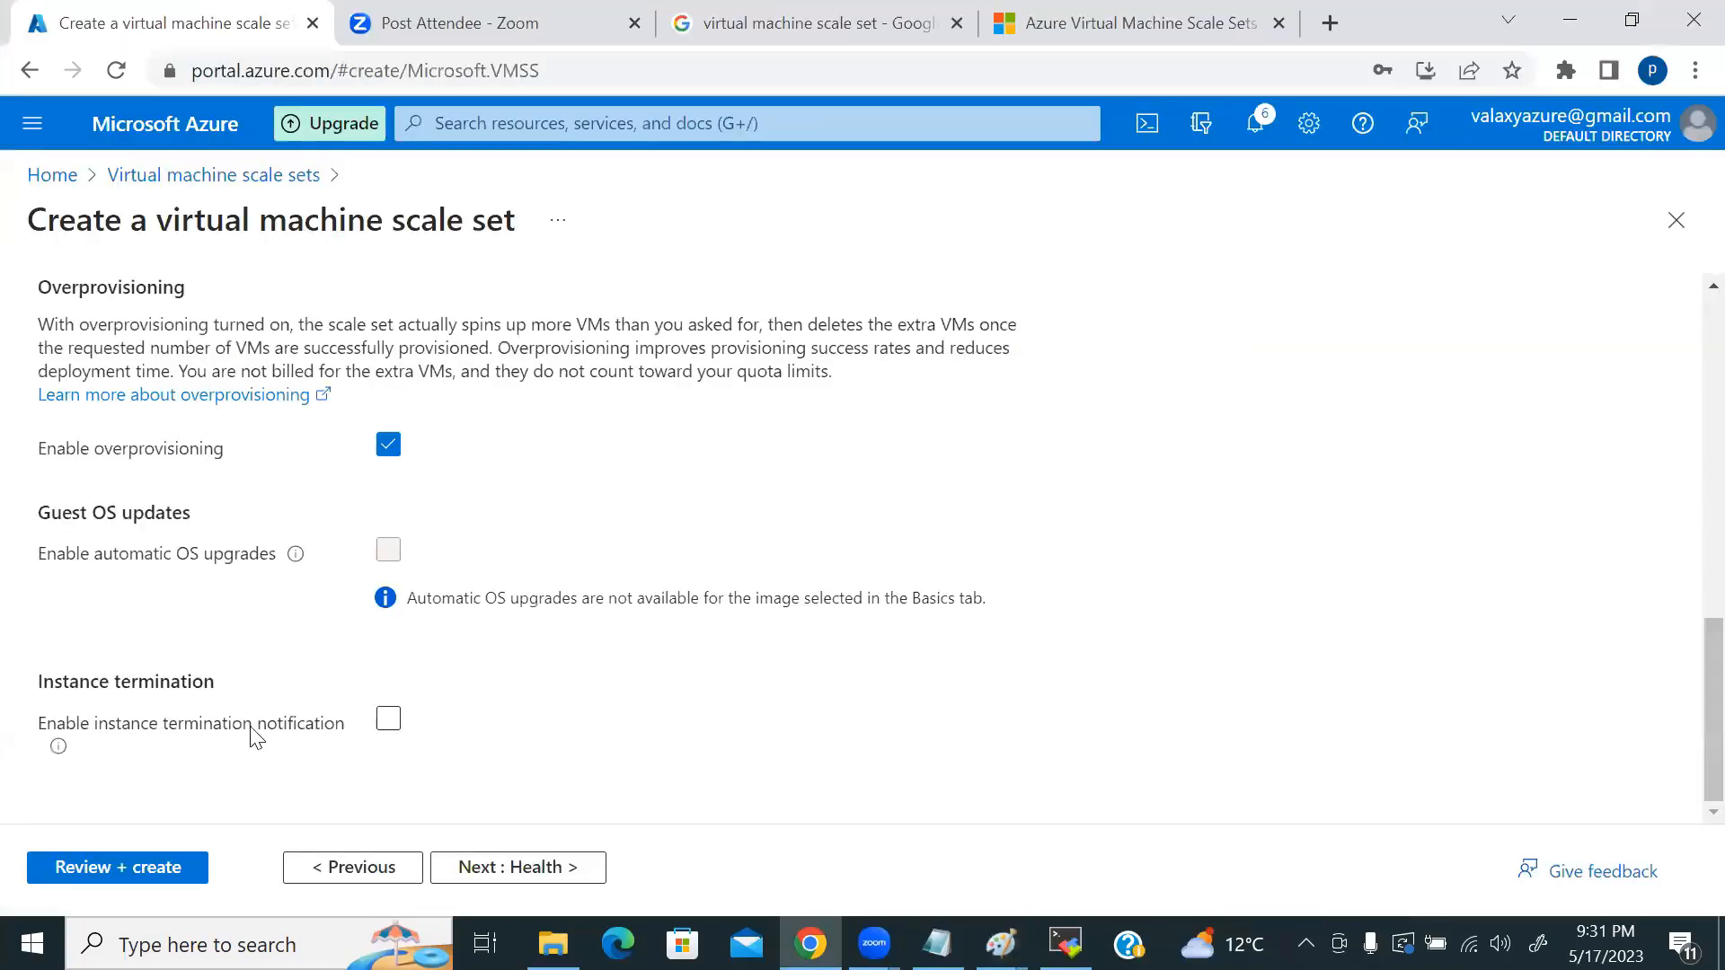
{"action": "scroll", "coordinate": [520, 732], "scroll_direction": "up", "scroll_amount": 10}
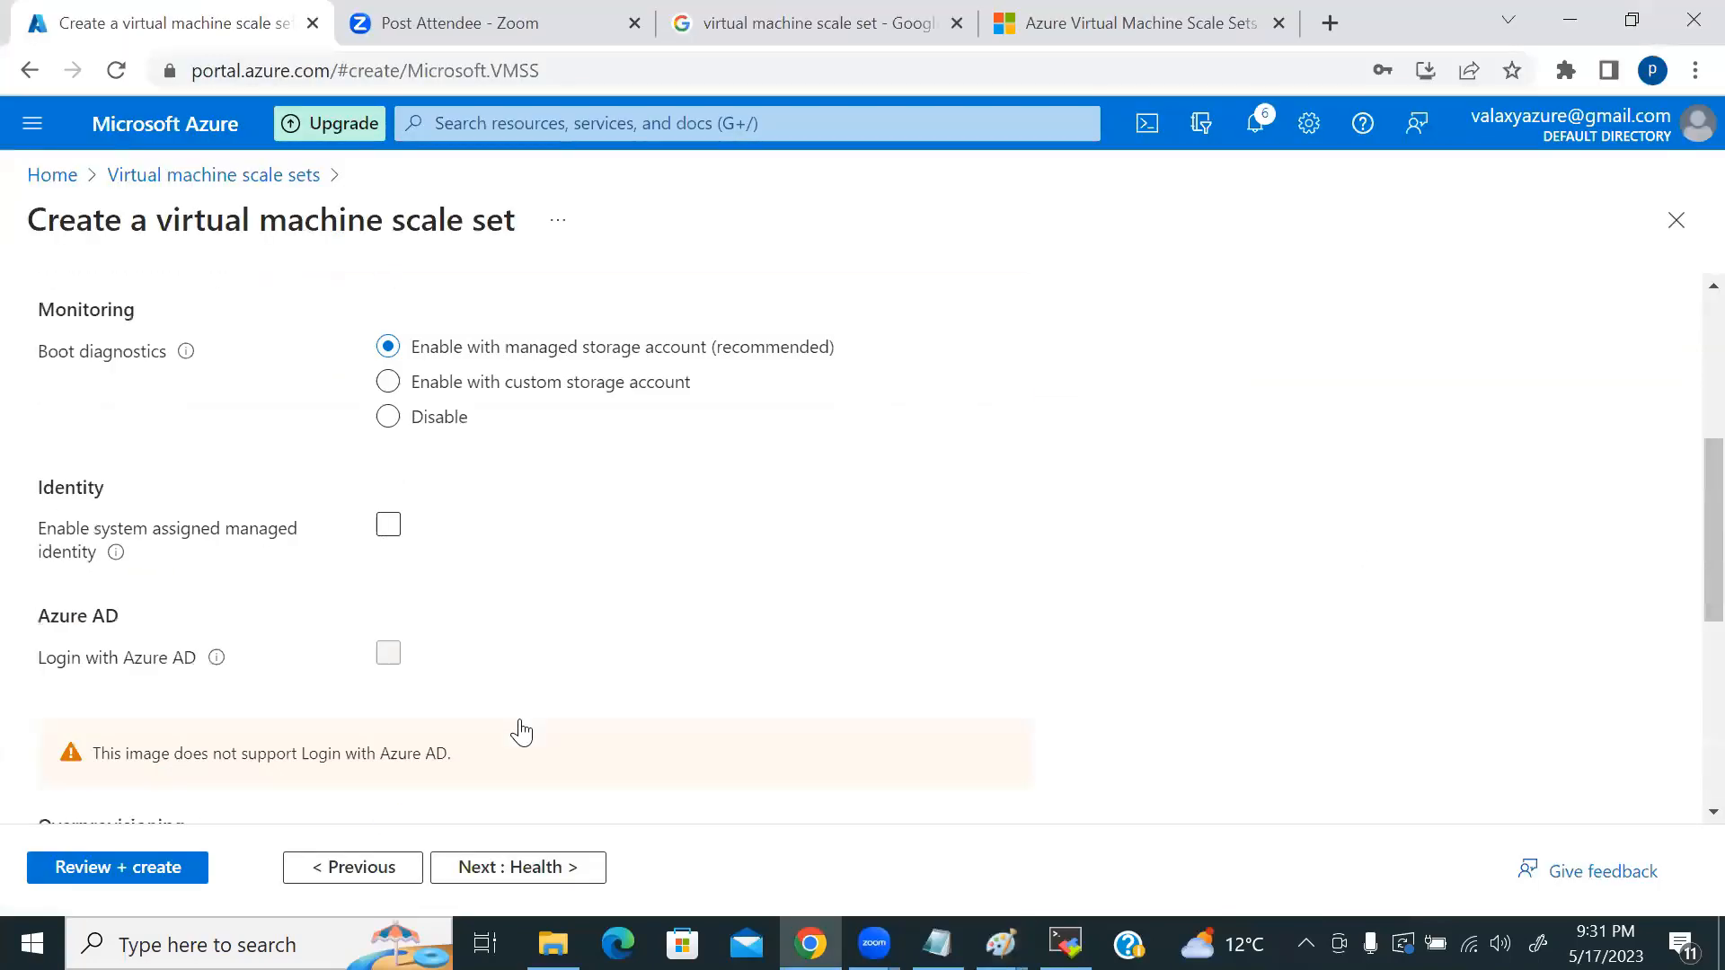
{"action": "scroll", "coordinate": [520, 732], "scroll_direction": "down", "scroll_amount": 10}
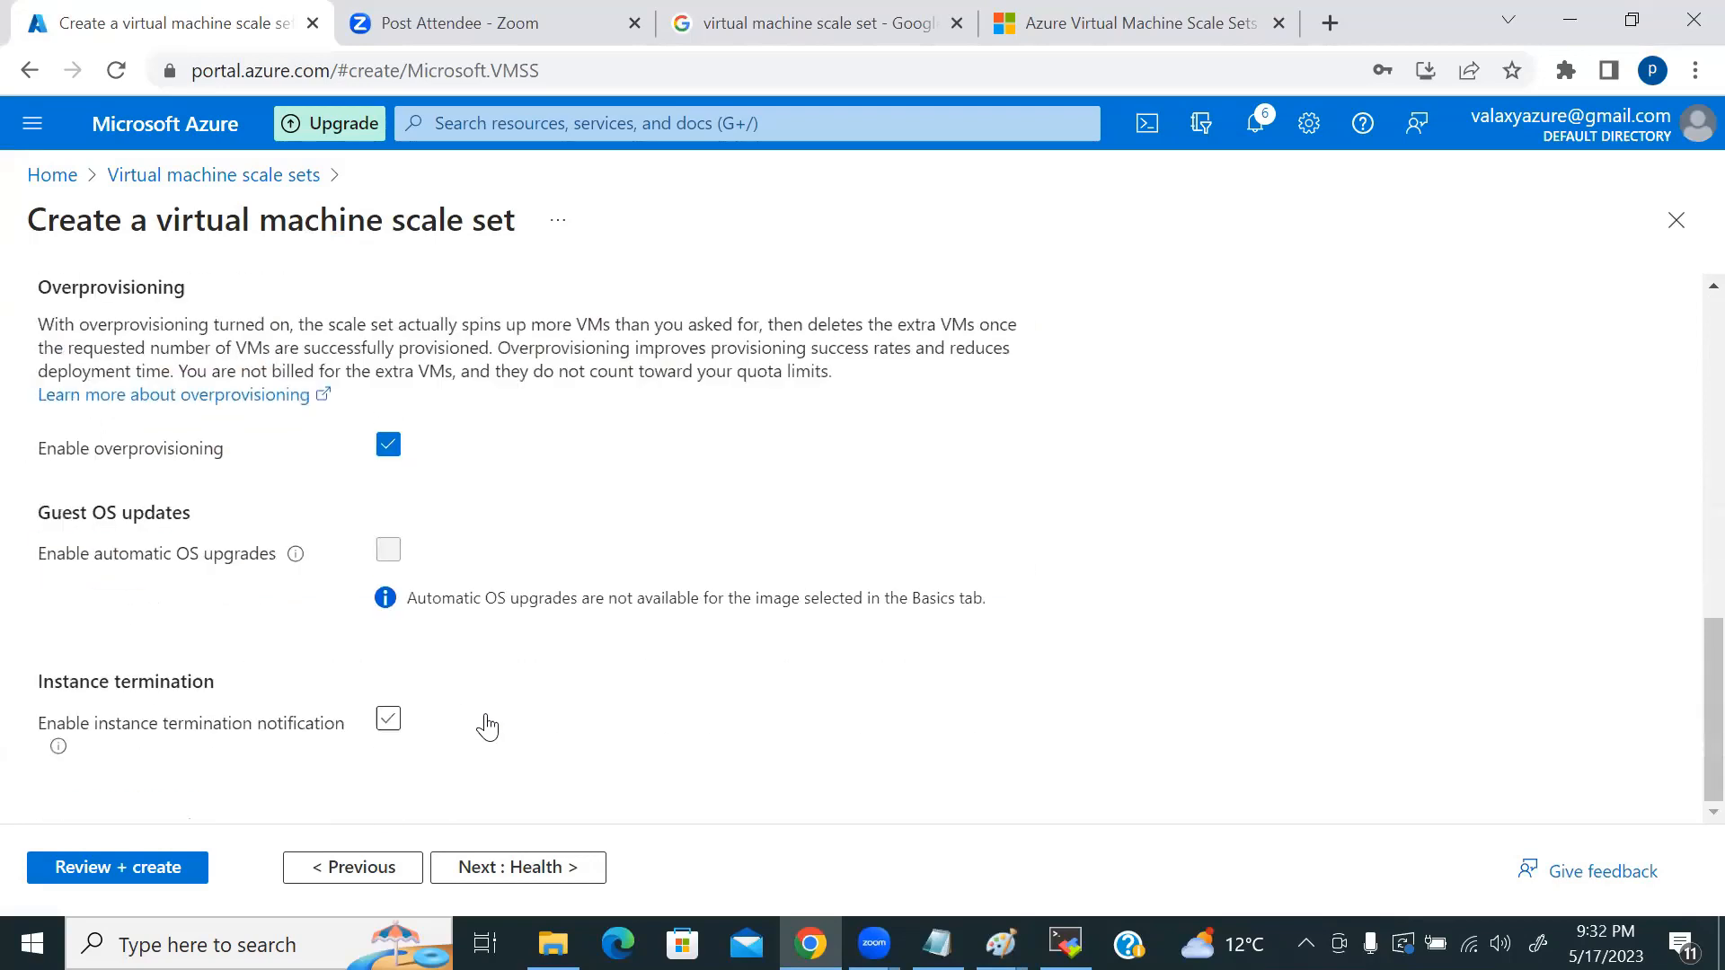
{"action": "left_click", "coordinate": [525, 868]}
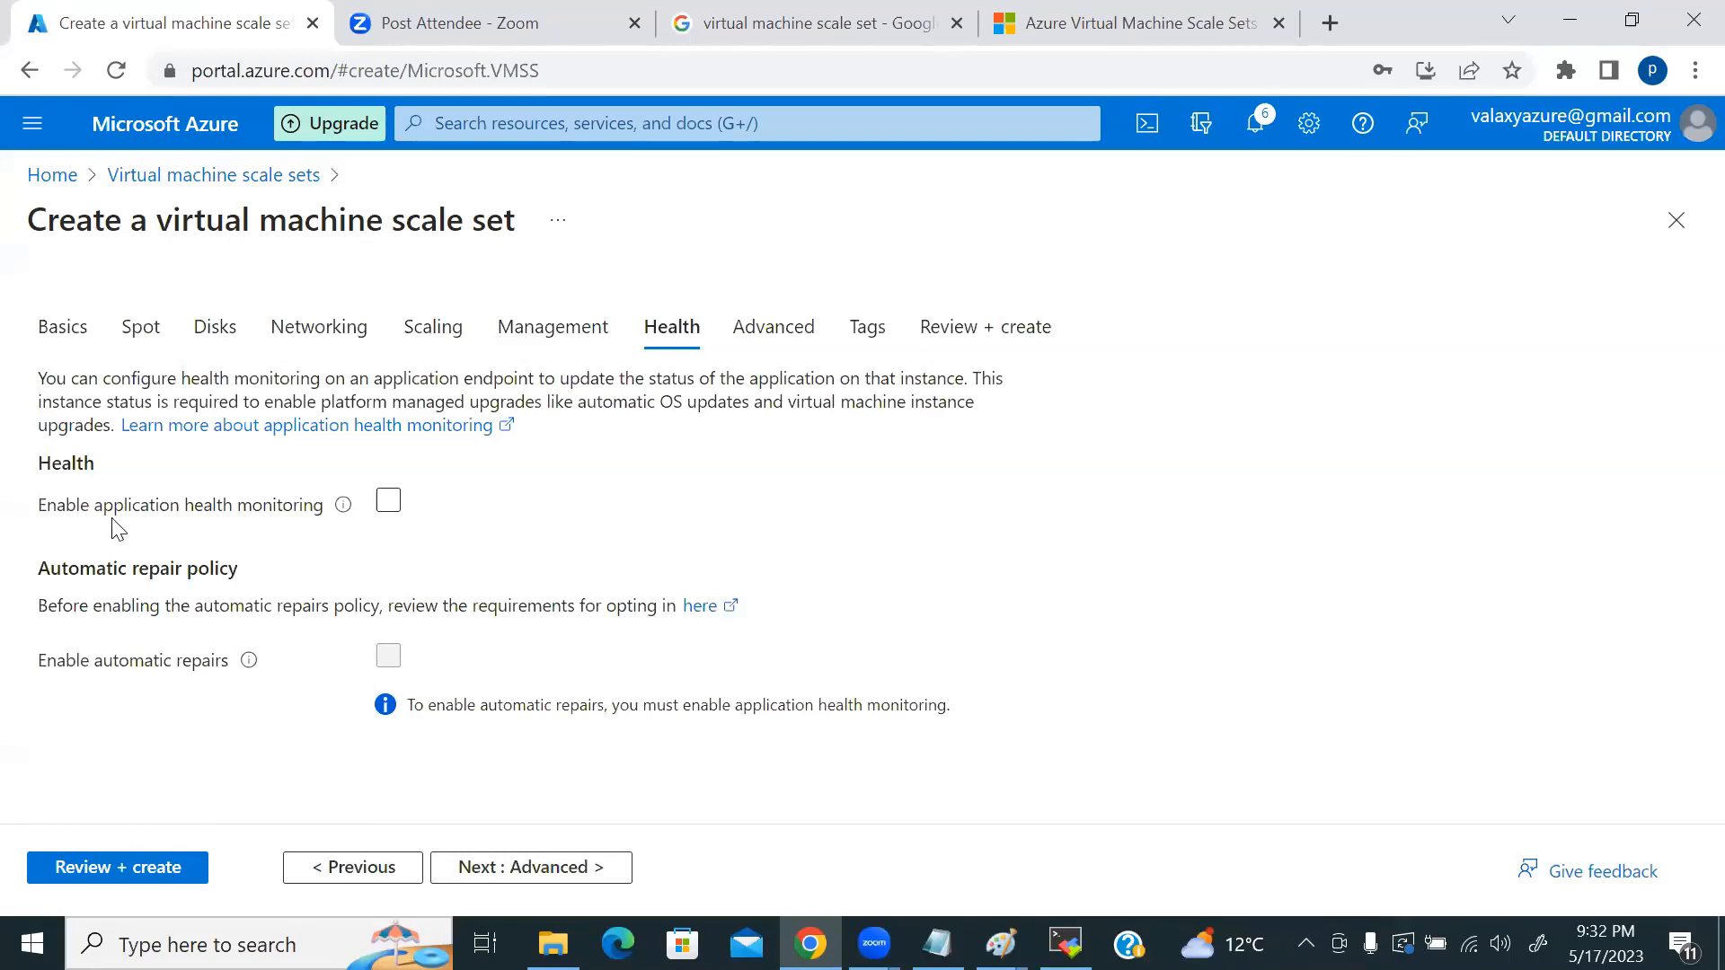
Step: Enable application health monitoring over HTTP, port 80, path /, and bring up the Paint vmss diagram
{"action": "left_click", "coordinate": [383, 505]}
{"action": "left_click", "coordinate": [383, 506]}
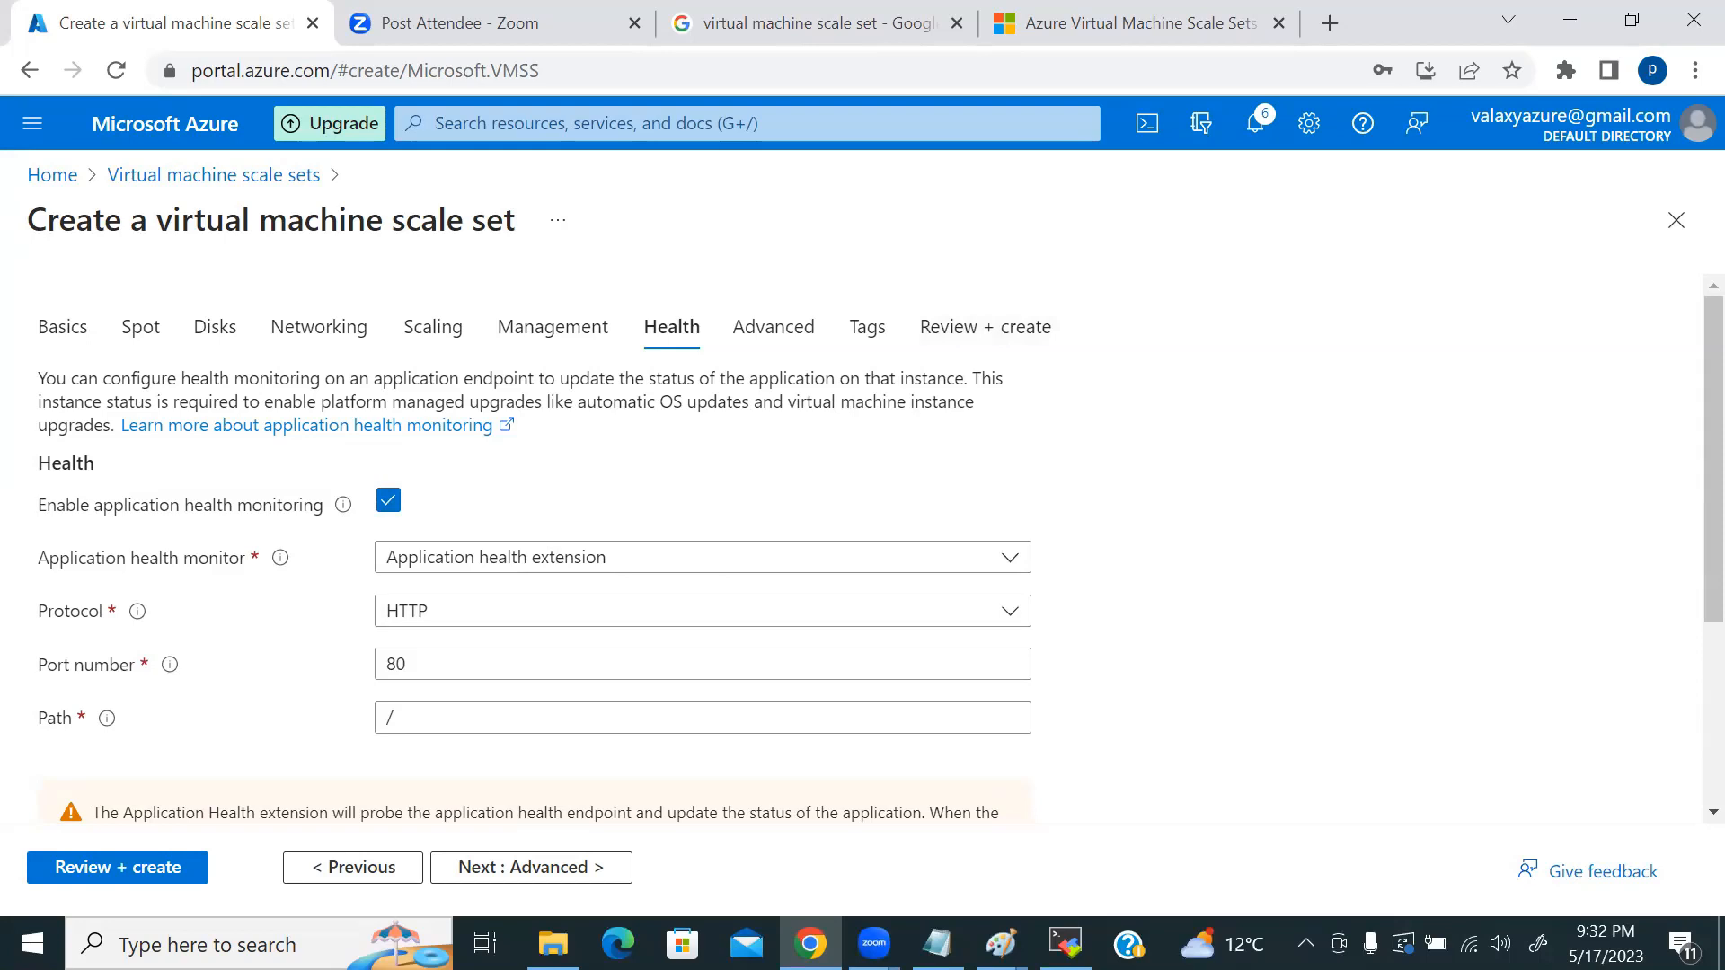
{"action": "left_click", "coordinate": [1000, 944]}
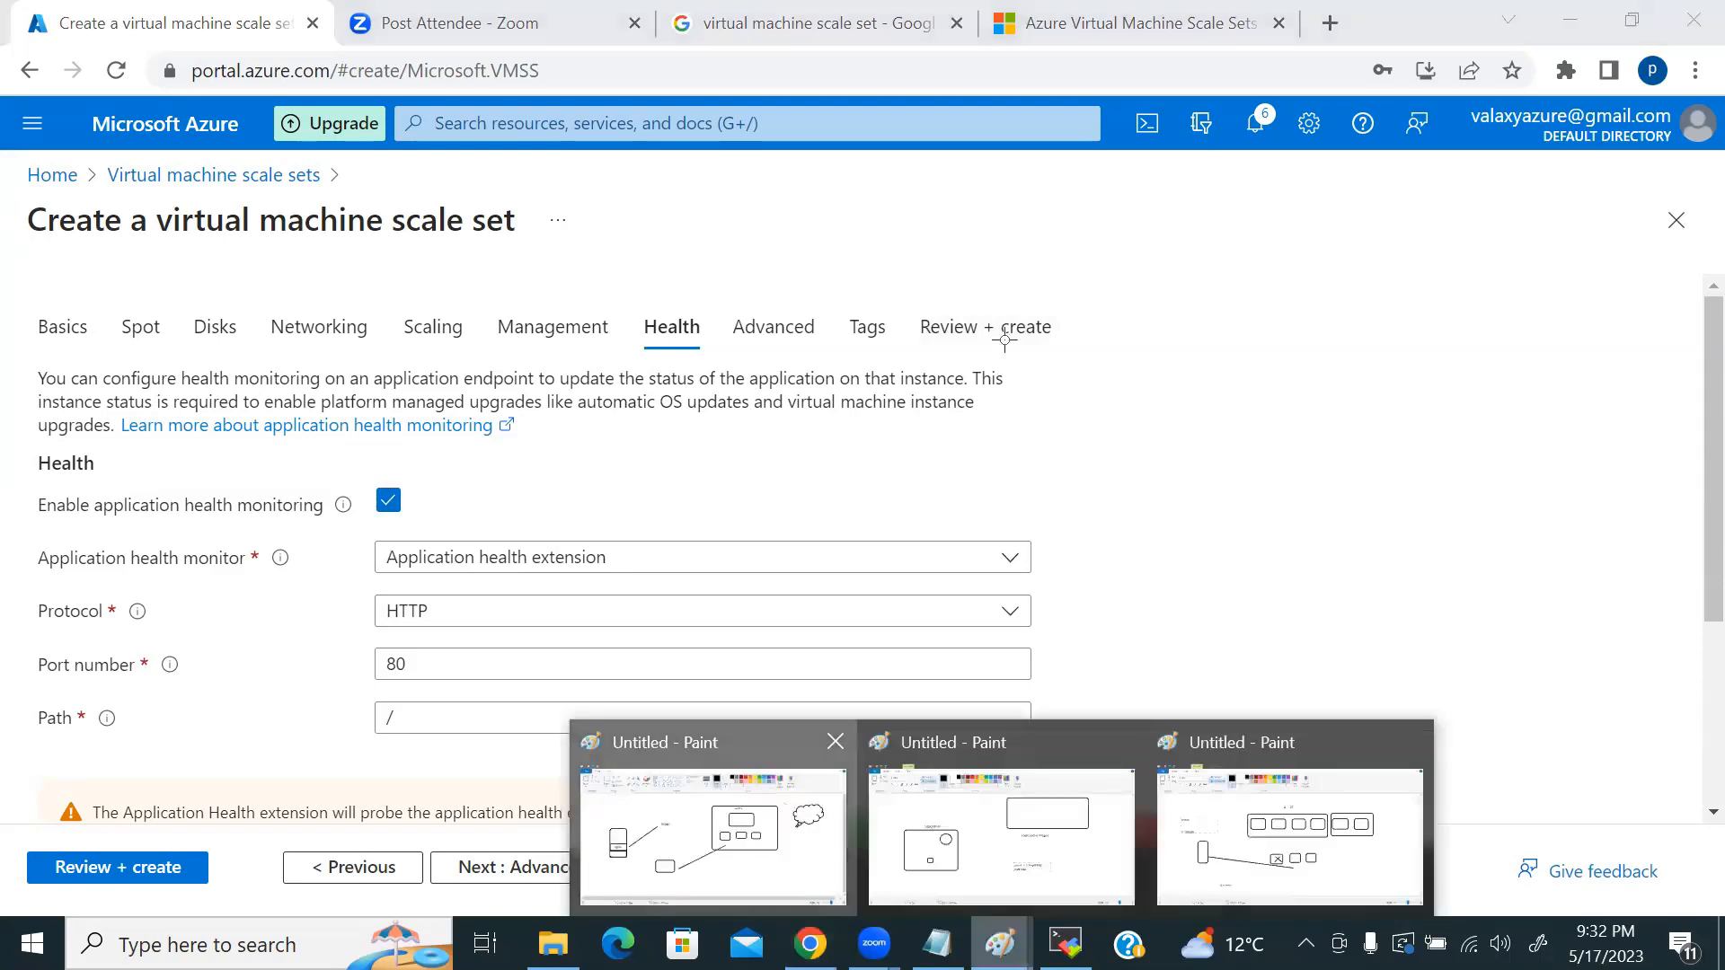
{"action": "left_click", "coordinate": [713, 836]}
Step: Label the upper box in the vmss diagram 'LB' and return to the Azure Health settings
{"action": "left_click", "coordinate": [1027, 359]}
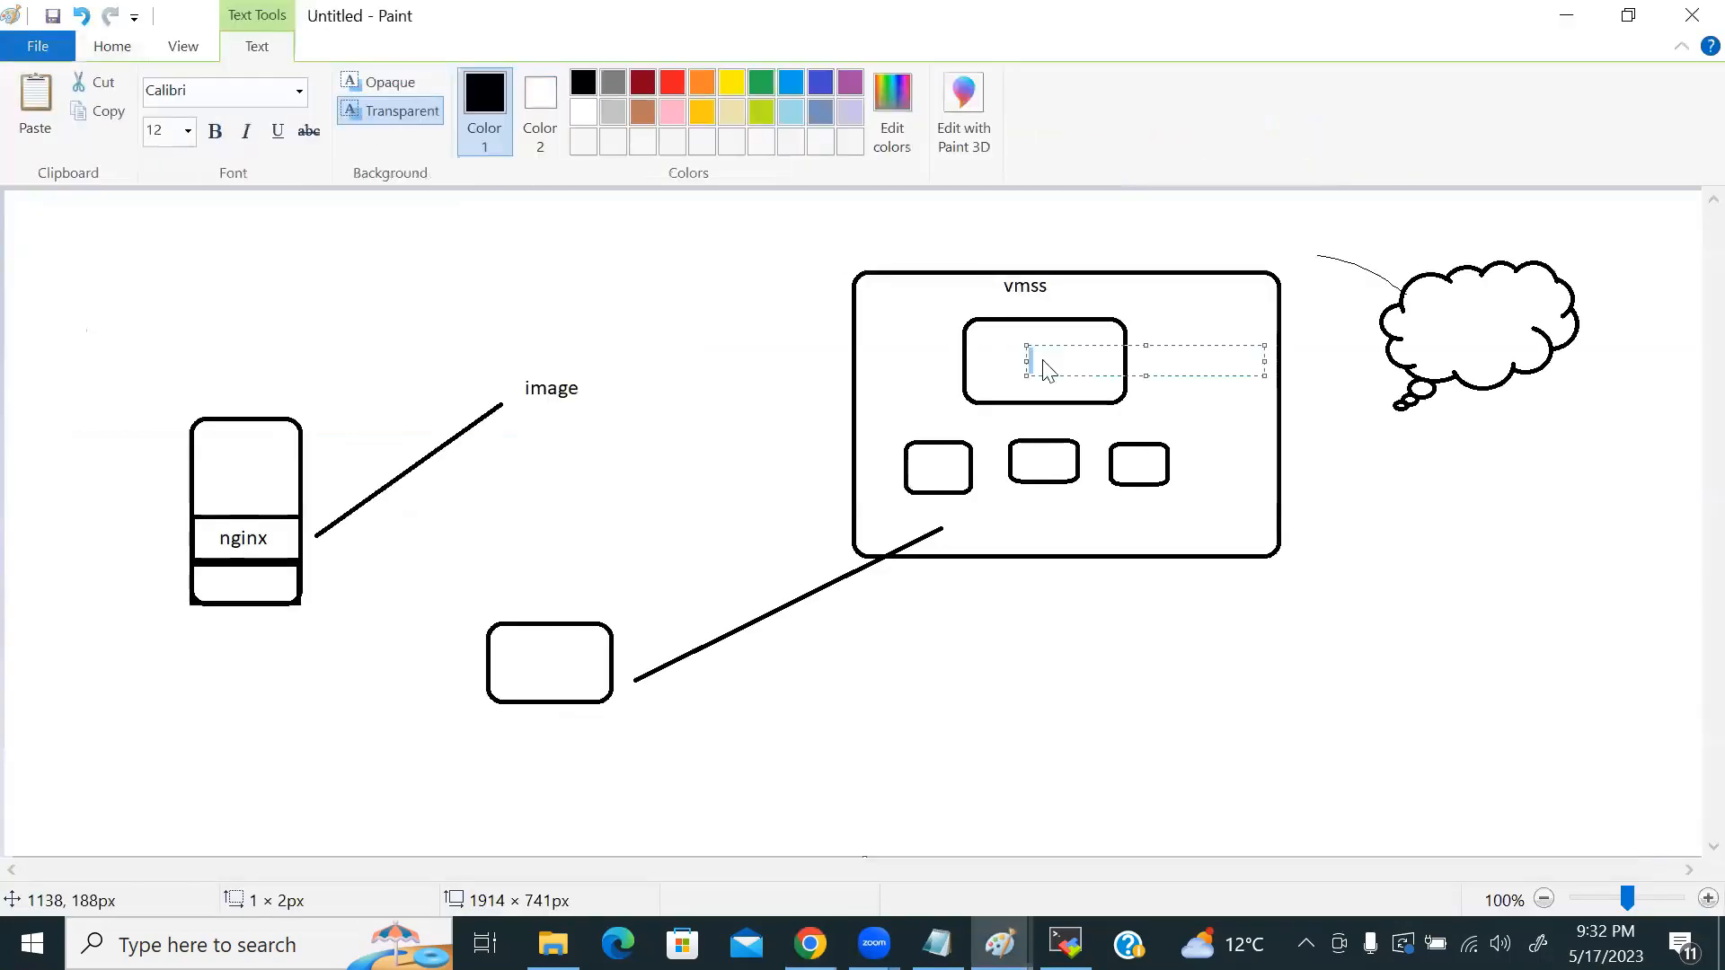
{"action": "type", "text": "LB"}
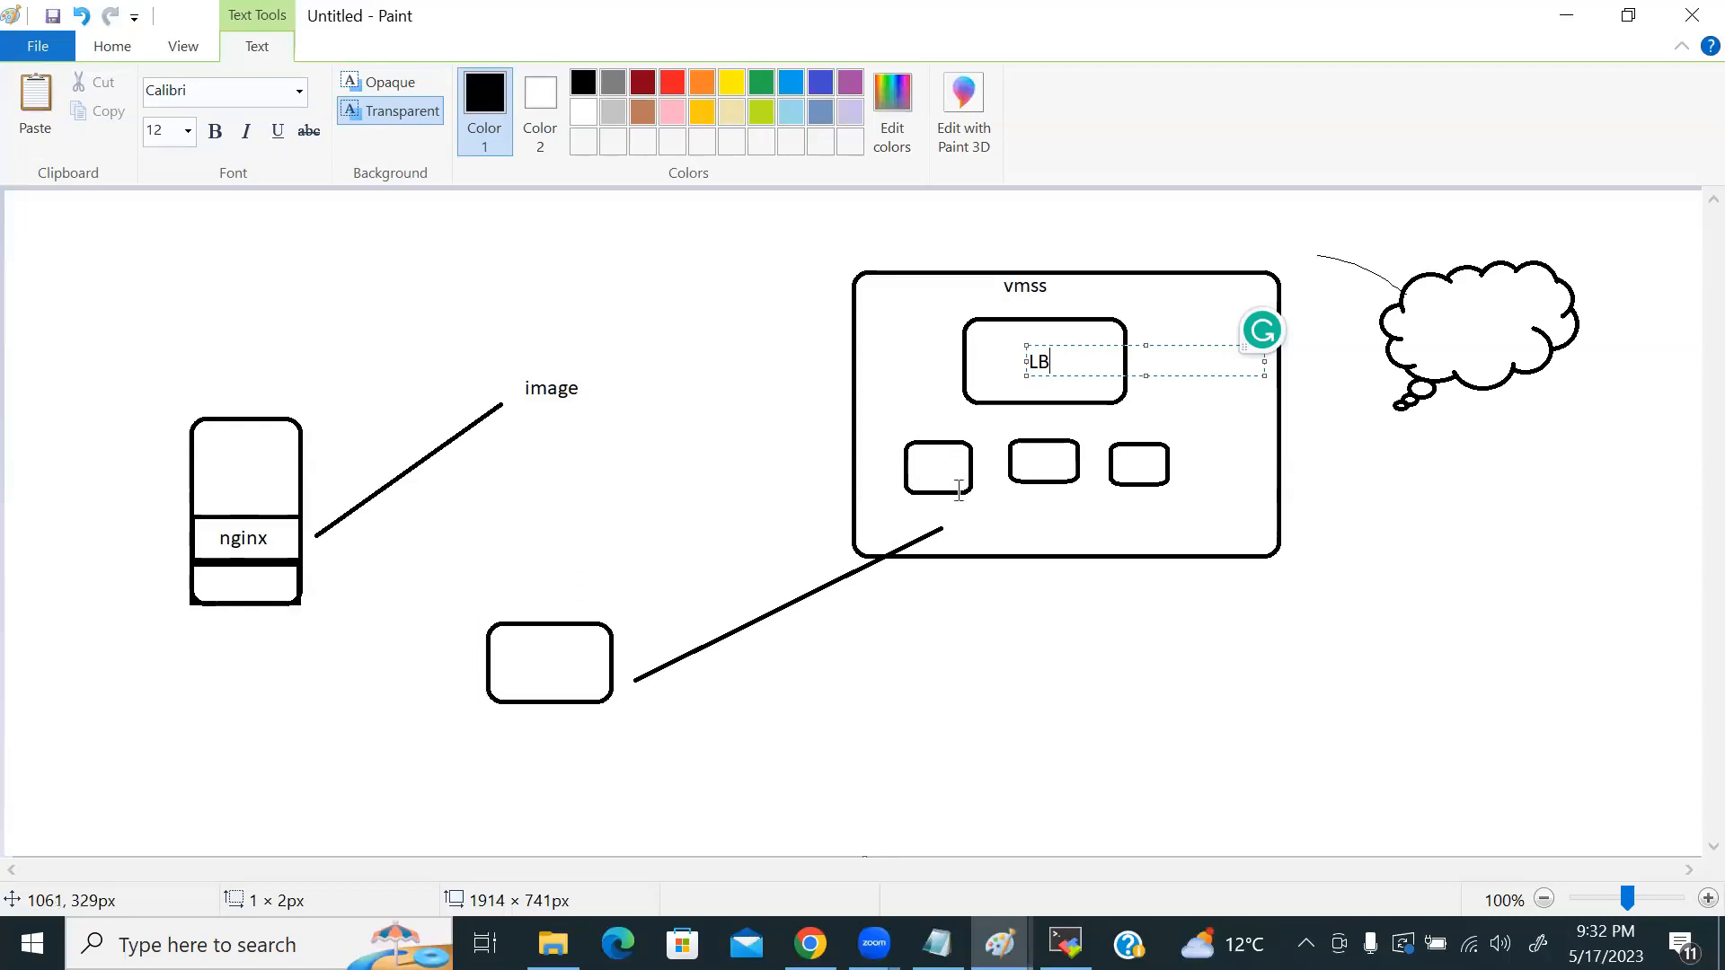
{"action": "key", "text": "alt+Tab"}
{"action": "scroll", "coordinate": [539, 602], "scroll_direction": "down", "scroll_amount": 1}
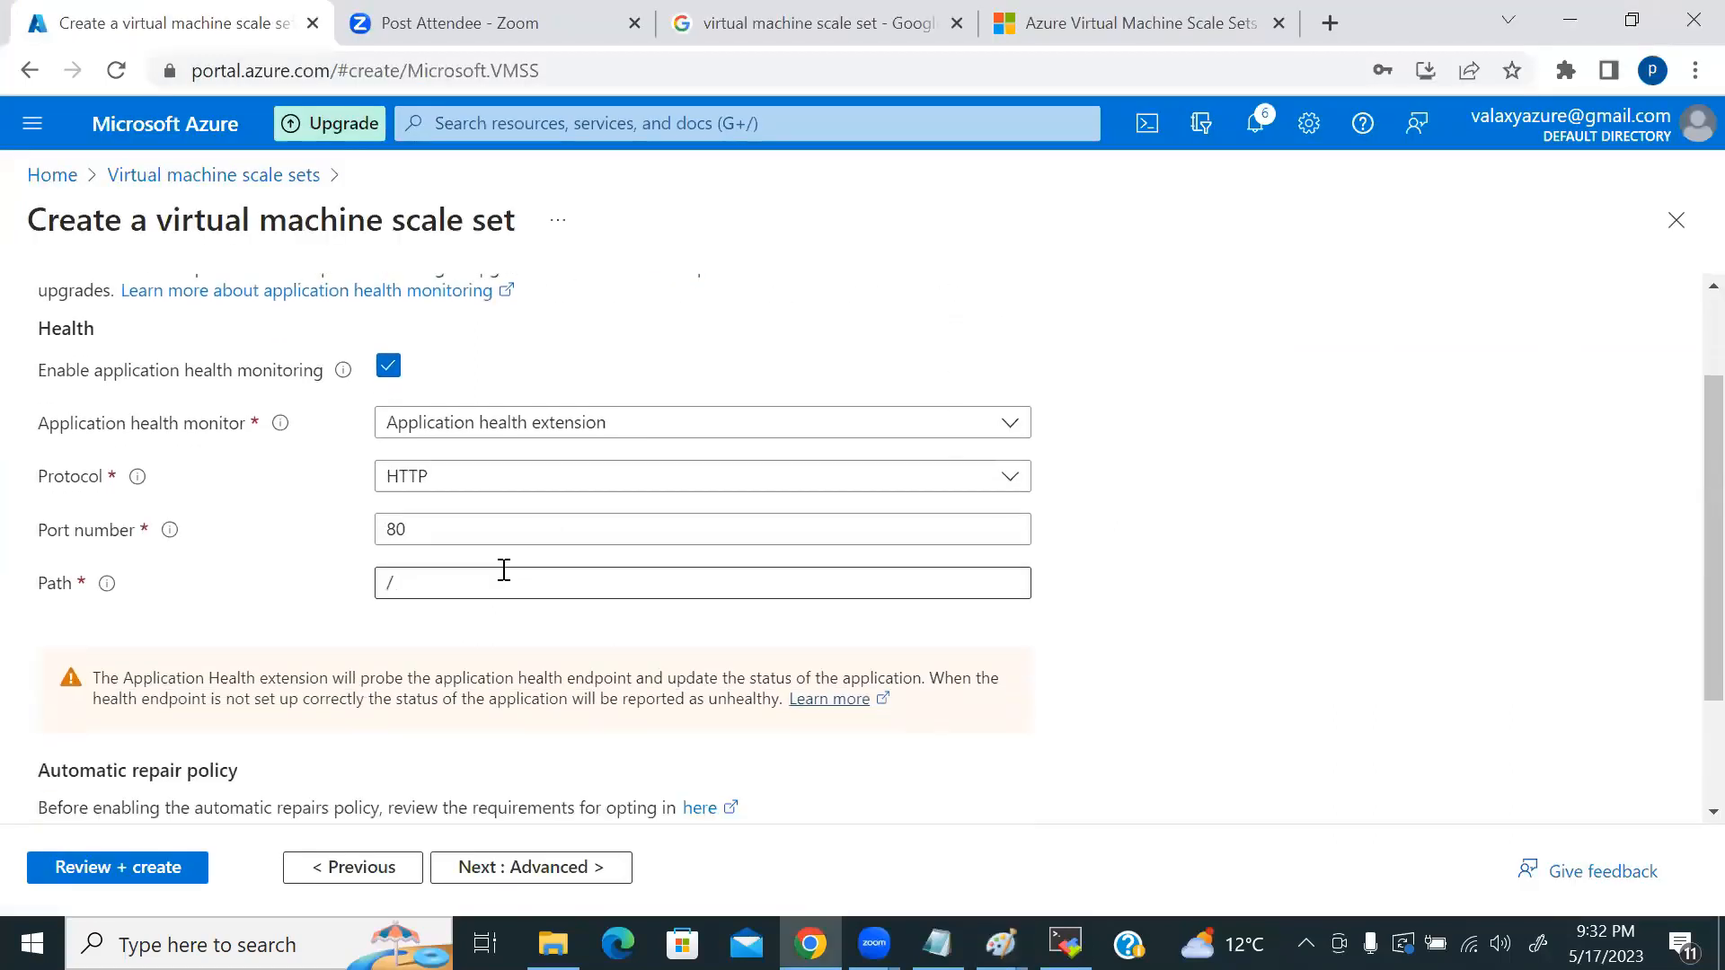
Step: Review the health probe's port 80 and path / fields, then bring the Paint subscription sketch forward
{"action": "double_click", "coordinate": [421, 530]}
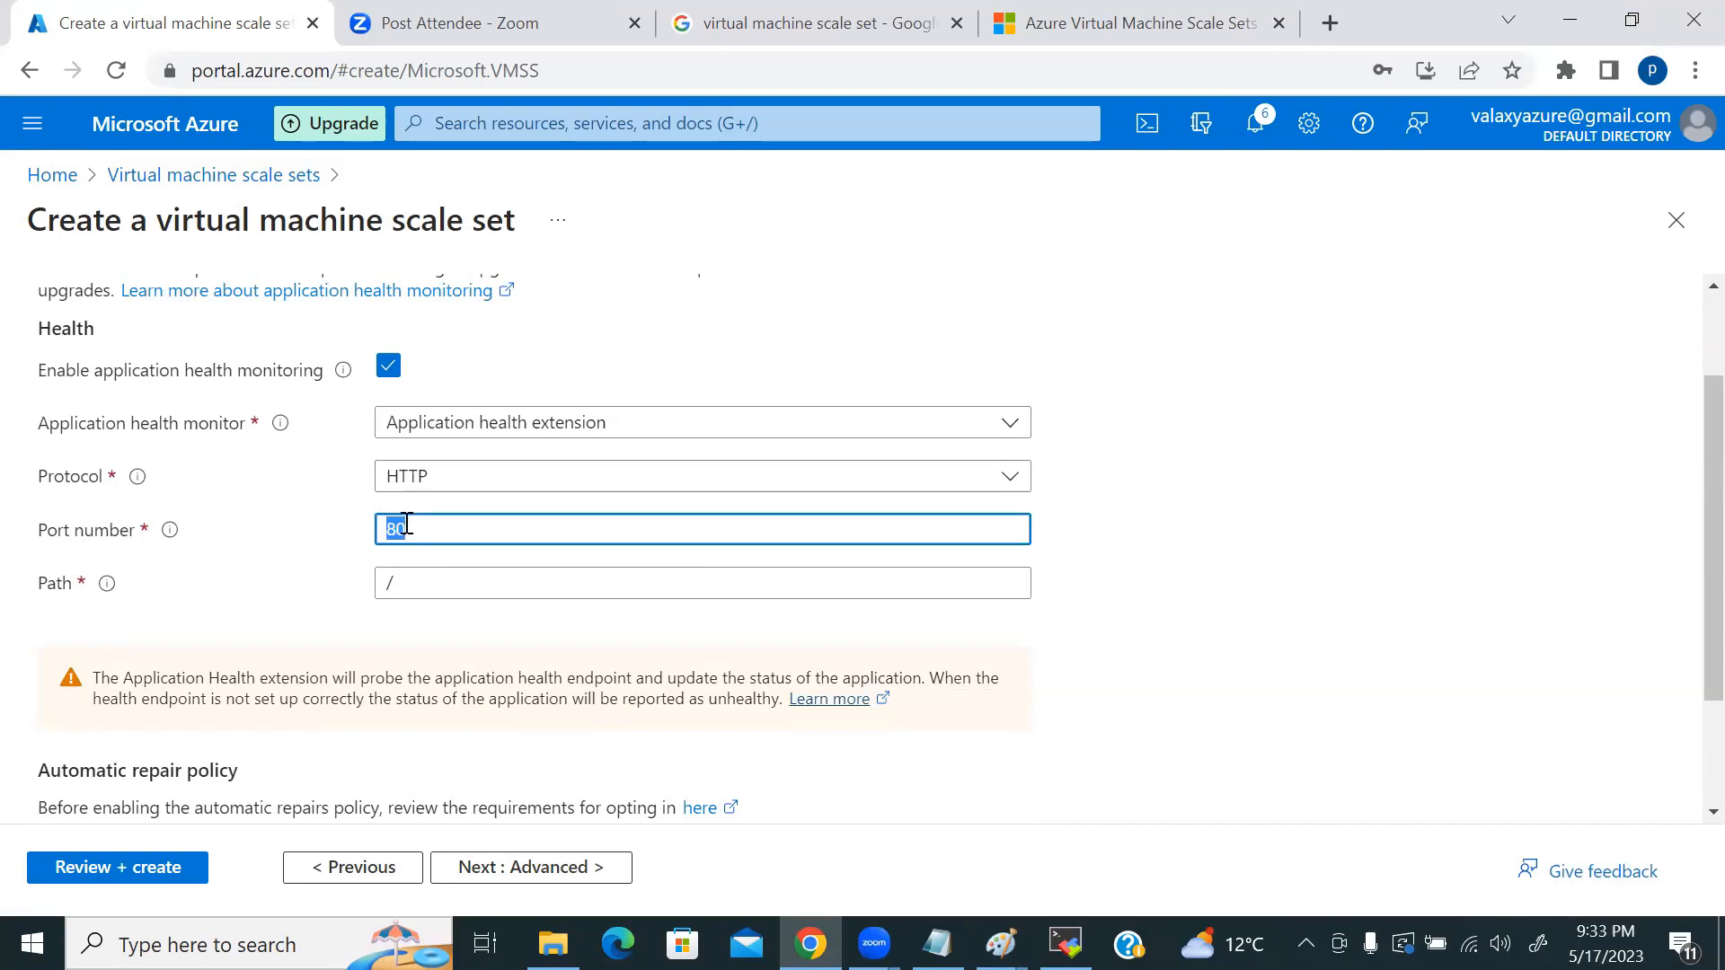
{"action": "left_click", "coordinate": [418, 584]}
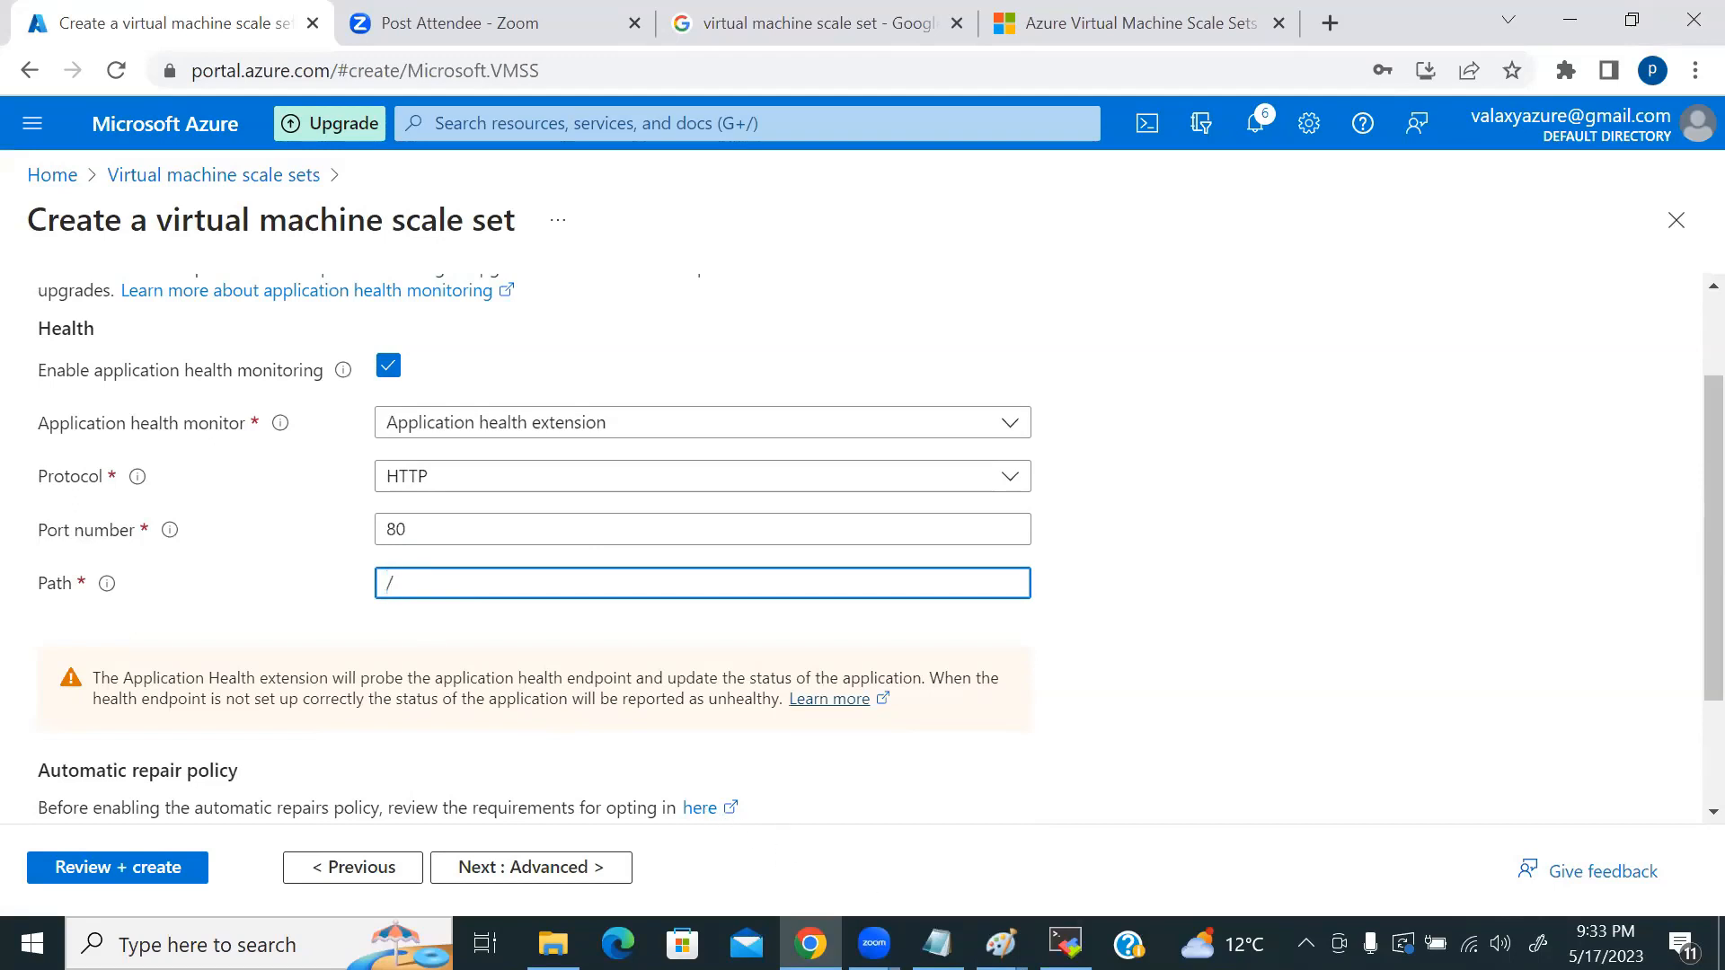
{"action": "mouse_move", "coordinate": [1000, 944]}
{"action": "left_click", "coordinate": [1002, 827]}
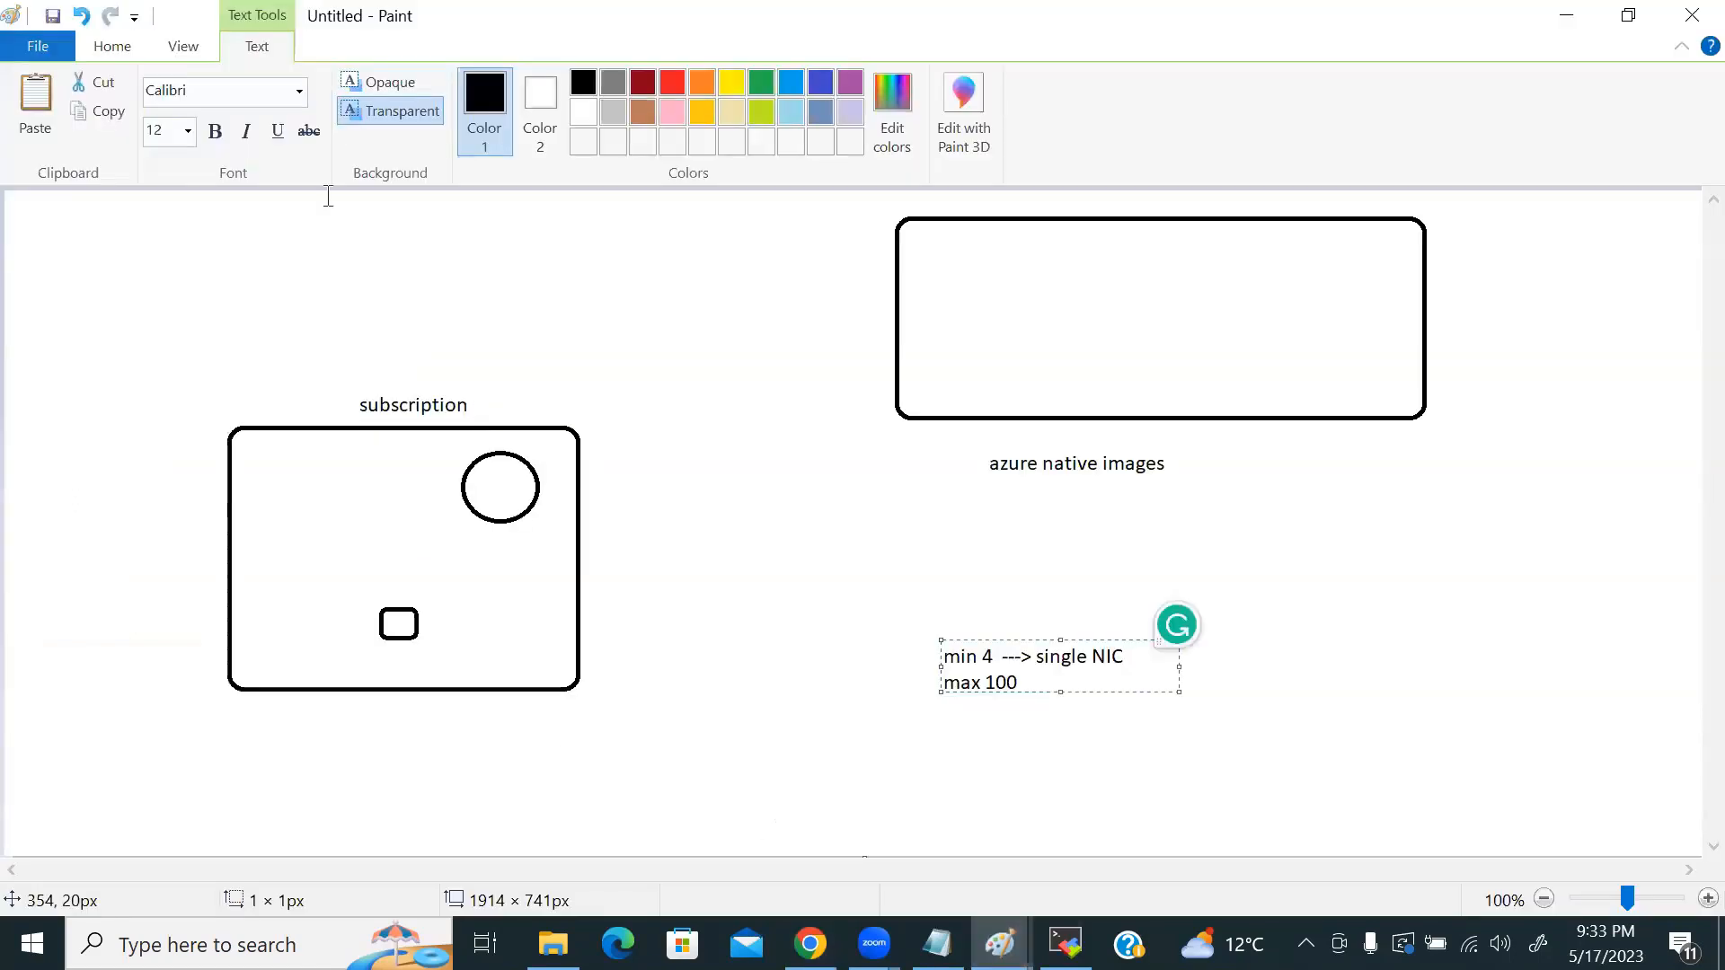
Step: Add the label /var/www/html/nginx-conf and widen its text box so it fits on one line
{"action": "left_click", "coordinate": [113, 46]}
{"action": "left_click", "coordinate": [223, 258]}
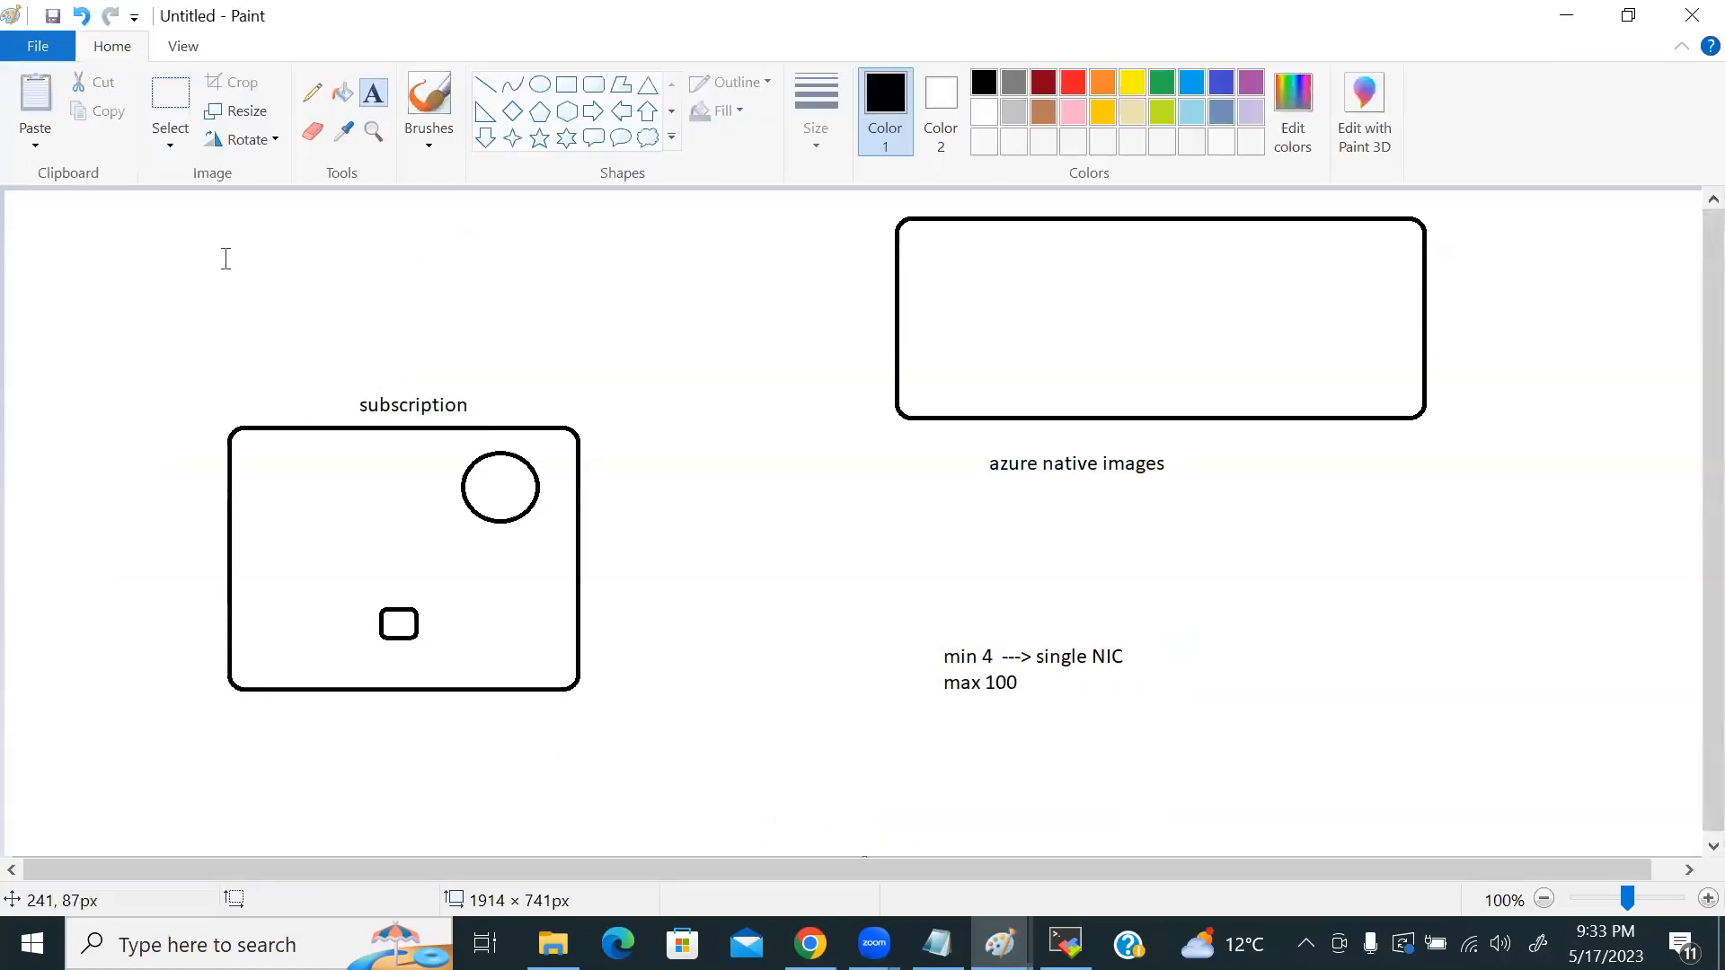
{"action": "left_click", "coordinate": [235, 228]}
{"action": "type", "text": "/var/www/"}
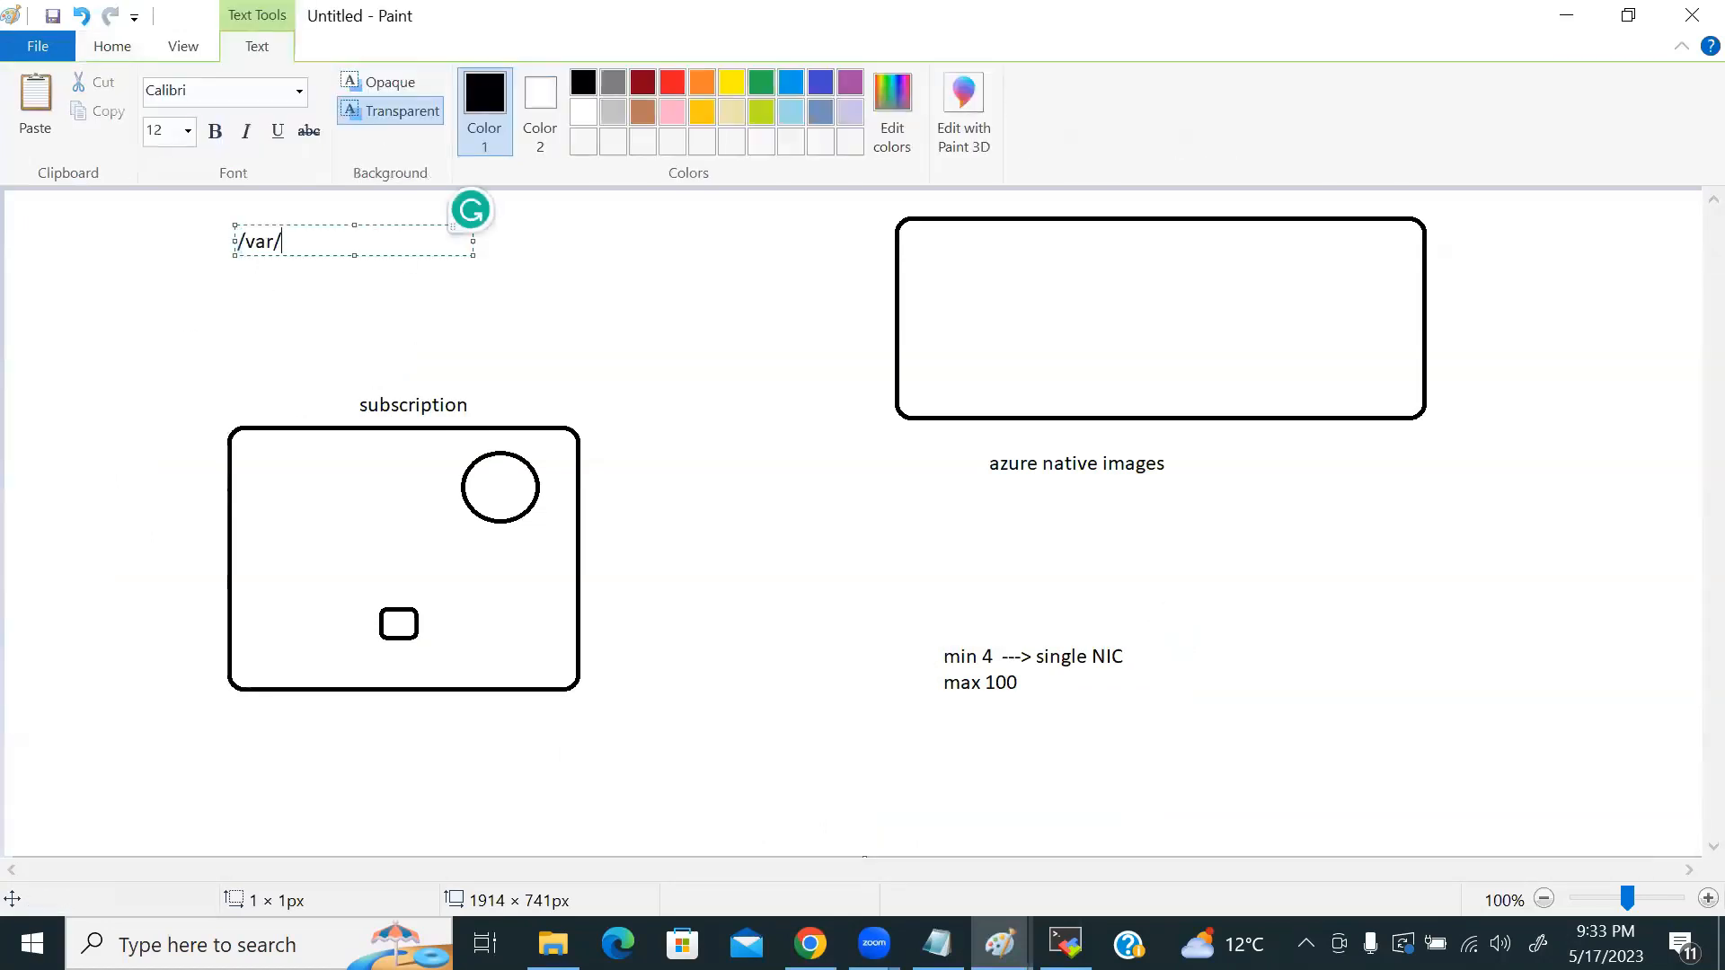
{"action": "type", "text": "l/nginx-conf"}
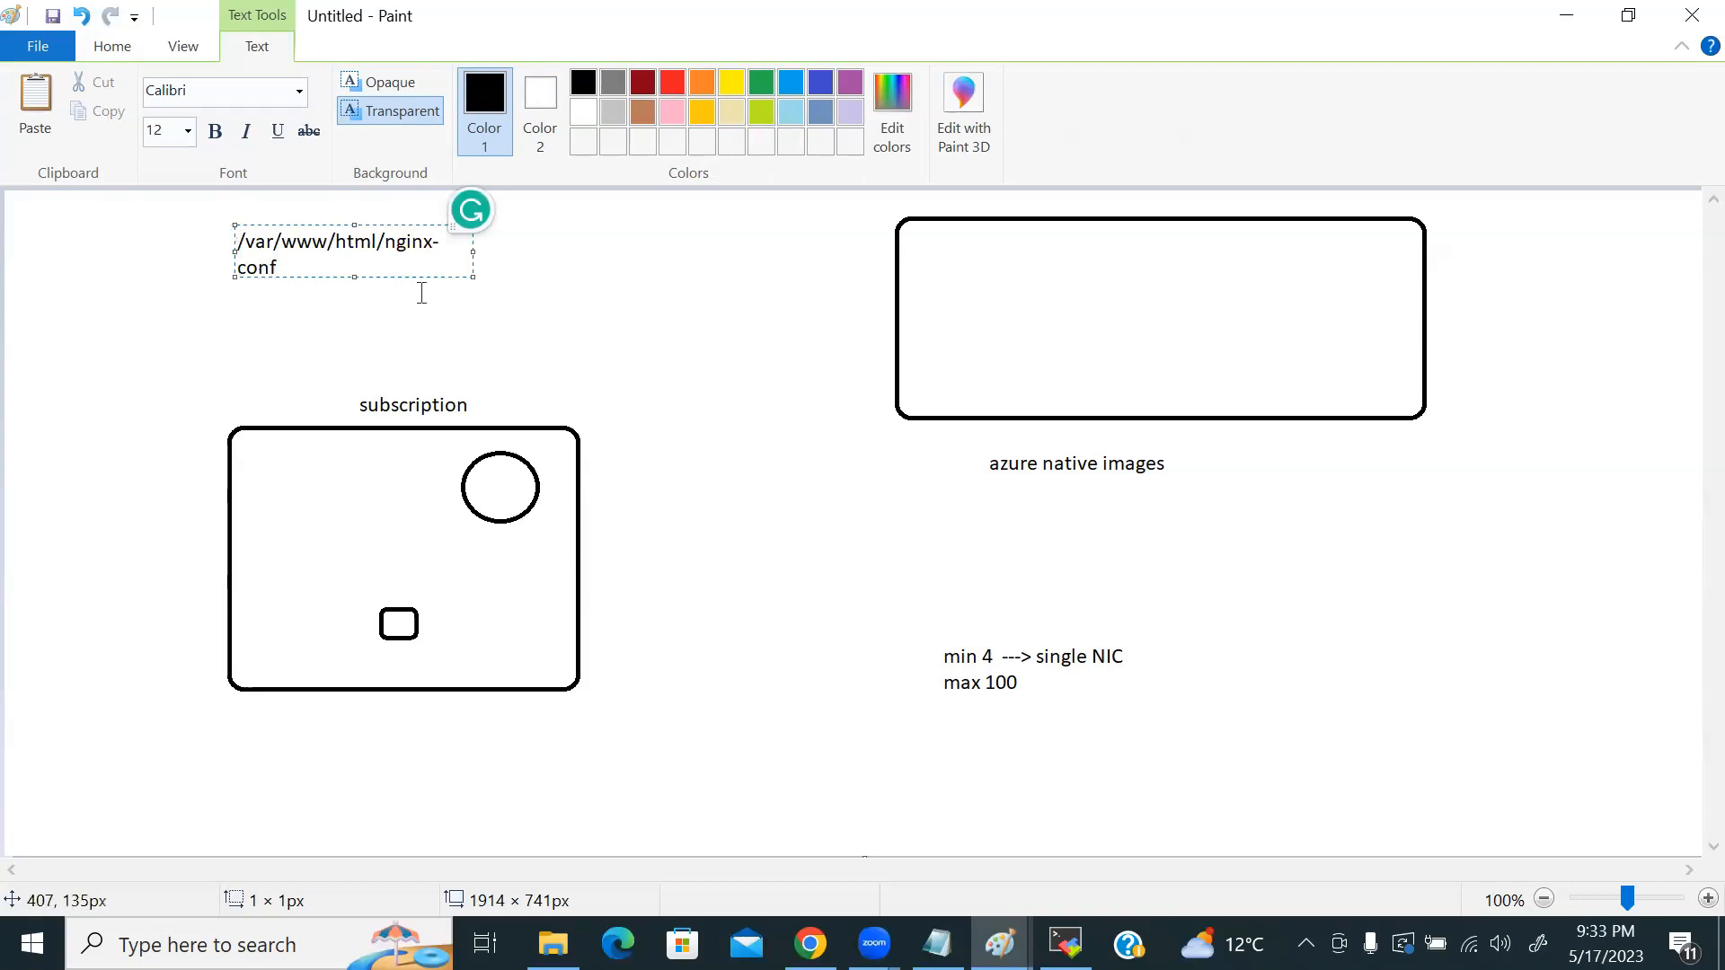
{"action": "left_click_drag", "start_coordinate": [470, 249], "coordinate": [638, 262]}
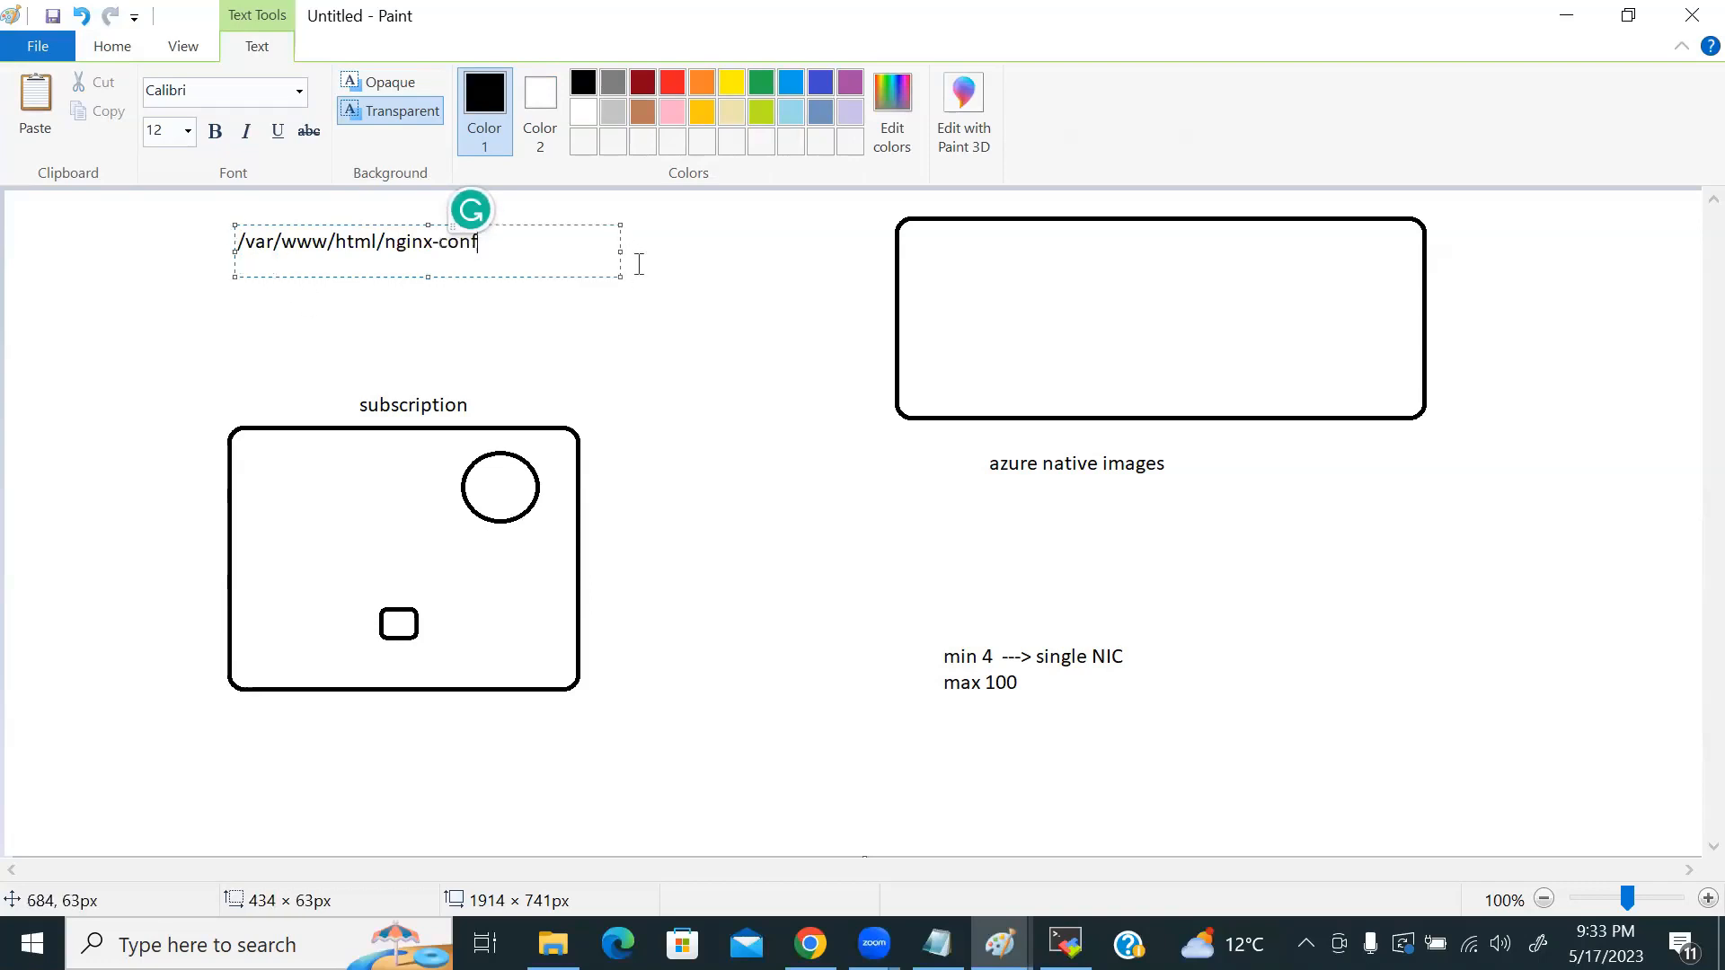
{"action": "key", "text": "Return"}
{"action": "key", "text": "Return"}
{"action": "key", "text": "Return"}
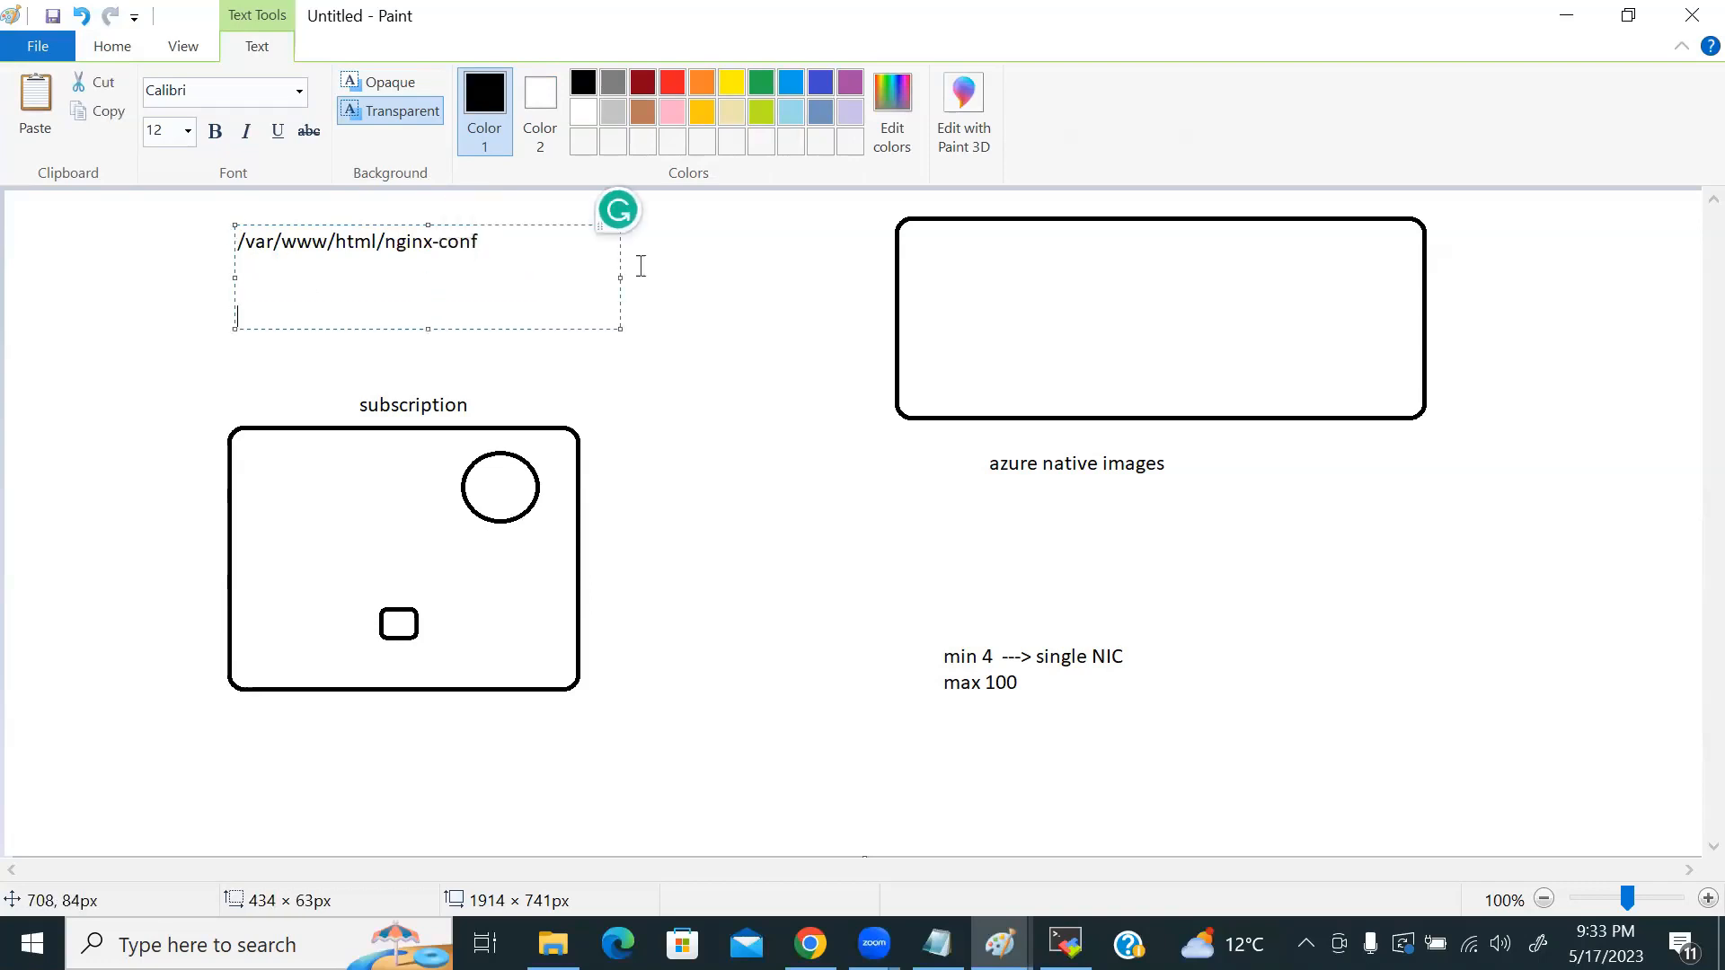
Step: Add a second line, /var/www/html/women/women.html, correcting the mistyped extension
{"action": "type", "text": "/var/www/html/women/women"}
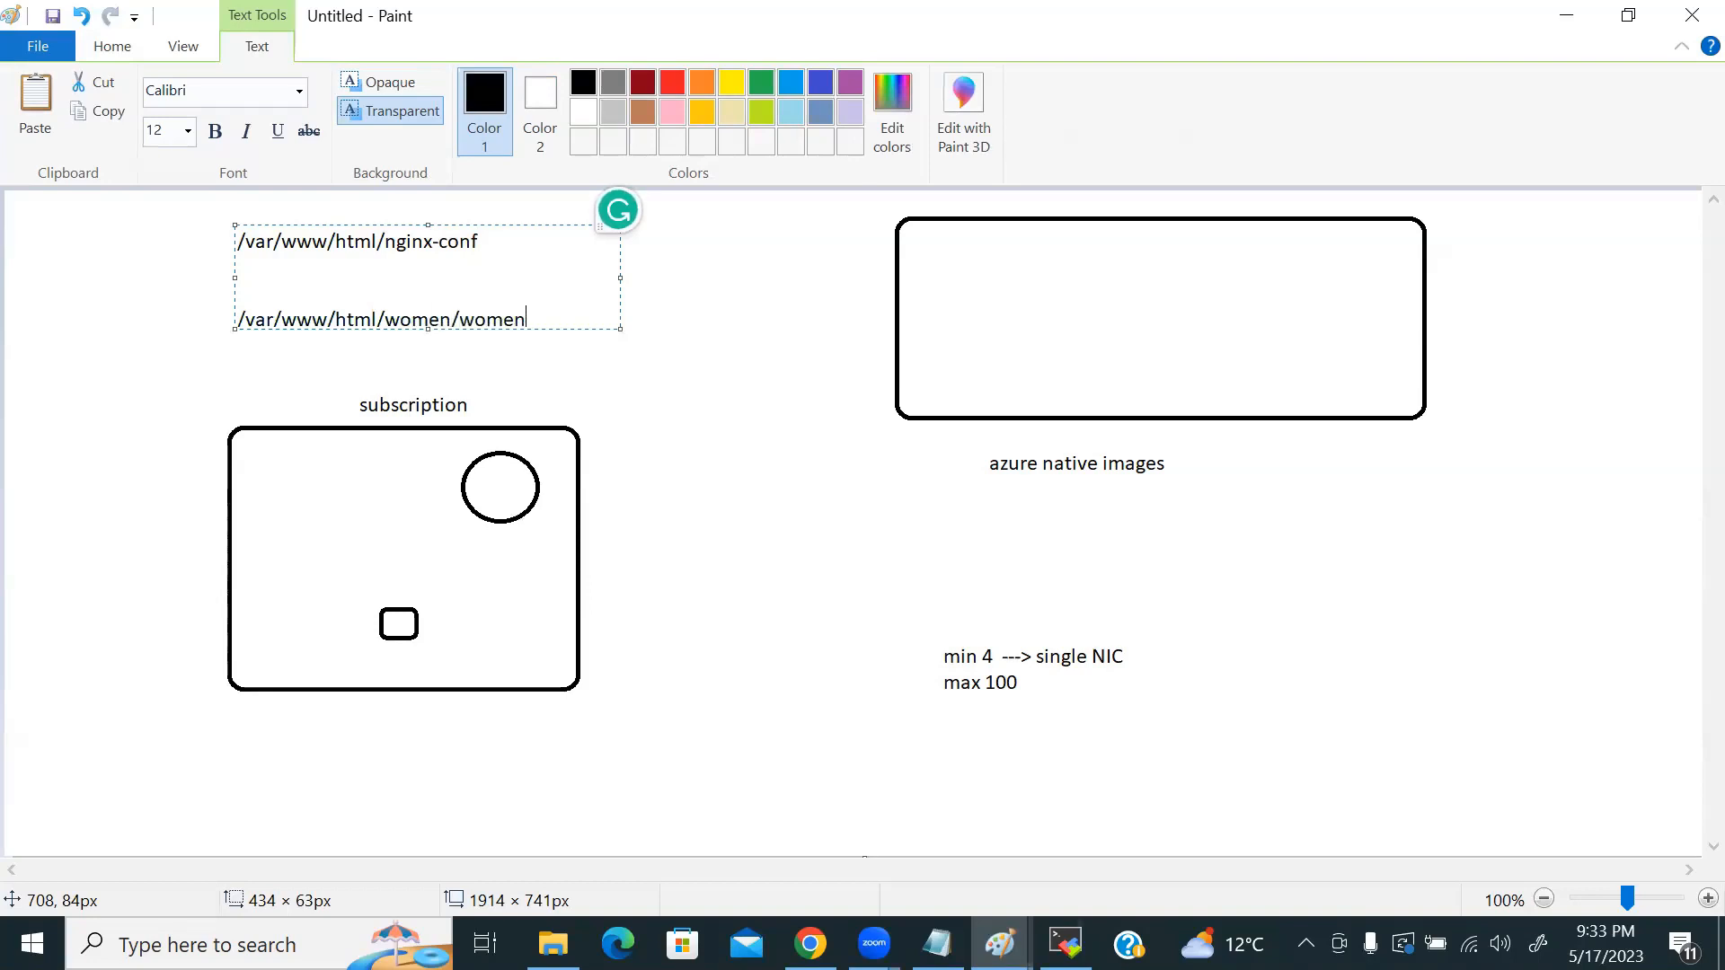
{"action": "type", "text": ".in"}
{"action": "key", "text": "BackSpace"}
{"action": "key", "text": "BackSpace"}
{"action": "type", "text": "tml"}
{"action": "key", "text": "BackSpace"}
{"action": "key", "text": "BackSpace"}
{"action": "key", "text": "BackSpace"}
{"action": "type", "text": "html"}
{"action": "key", "text": "alt+Tab"}
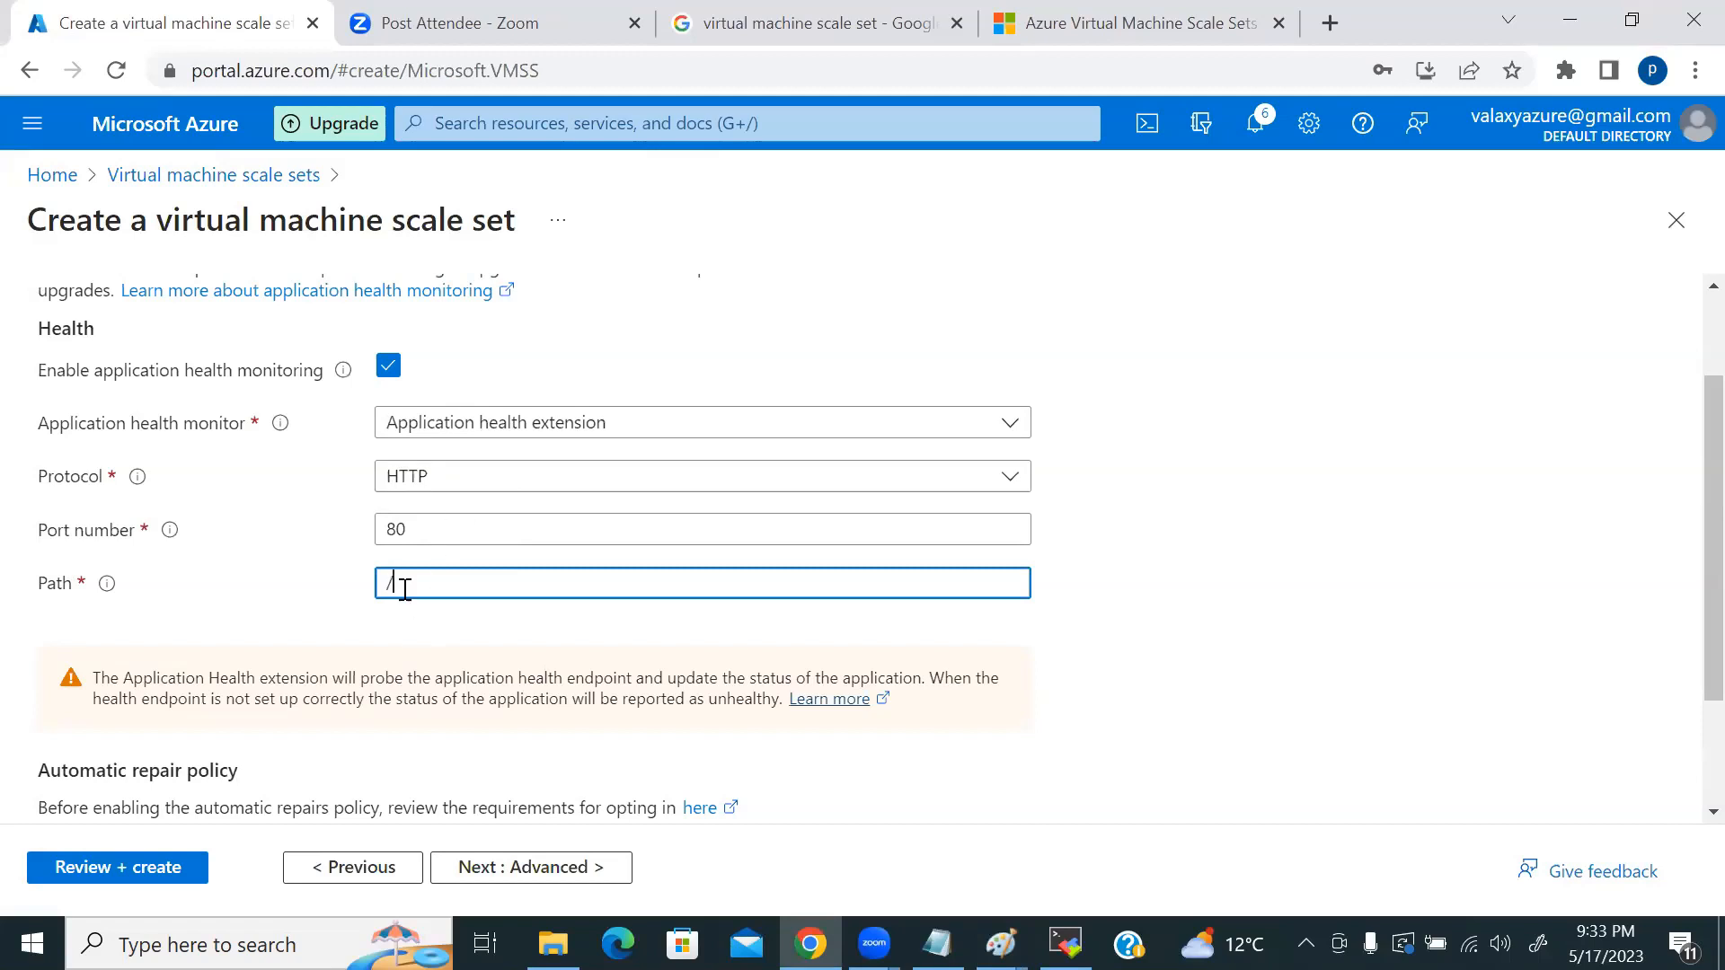
{"action": "key", "text": "alt+Tab"}
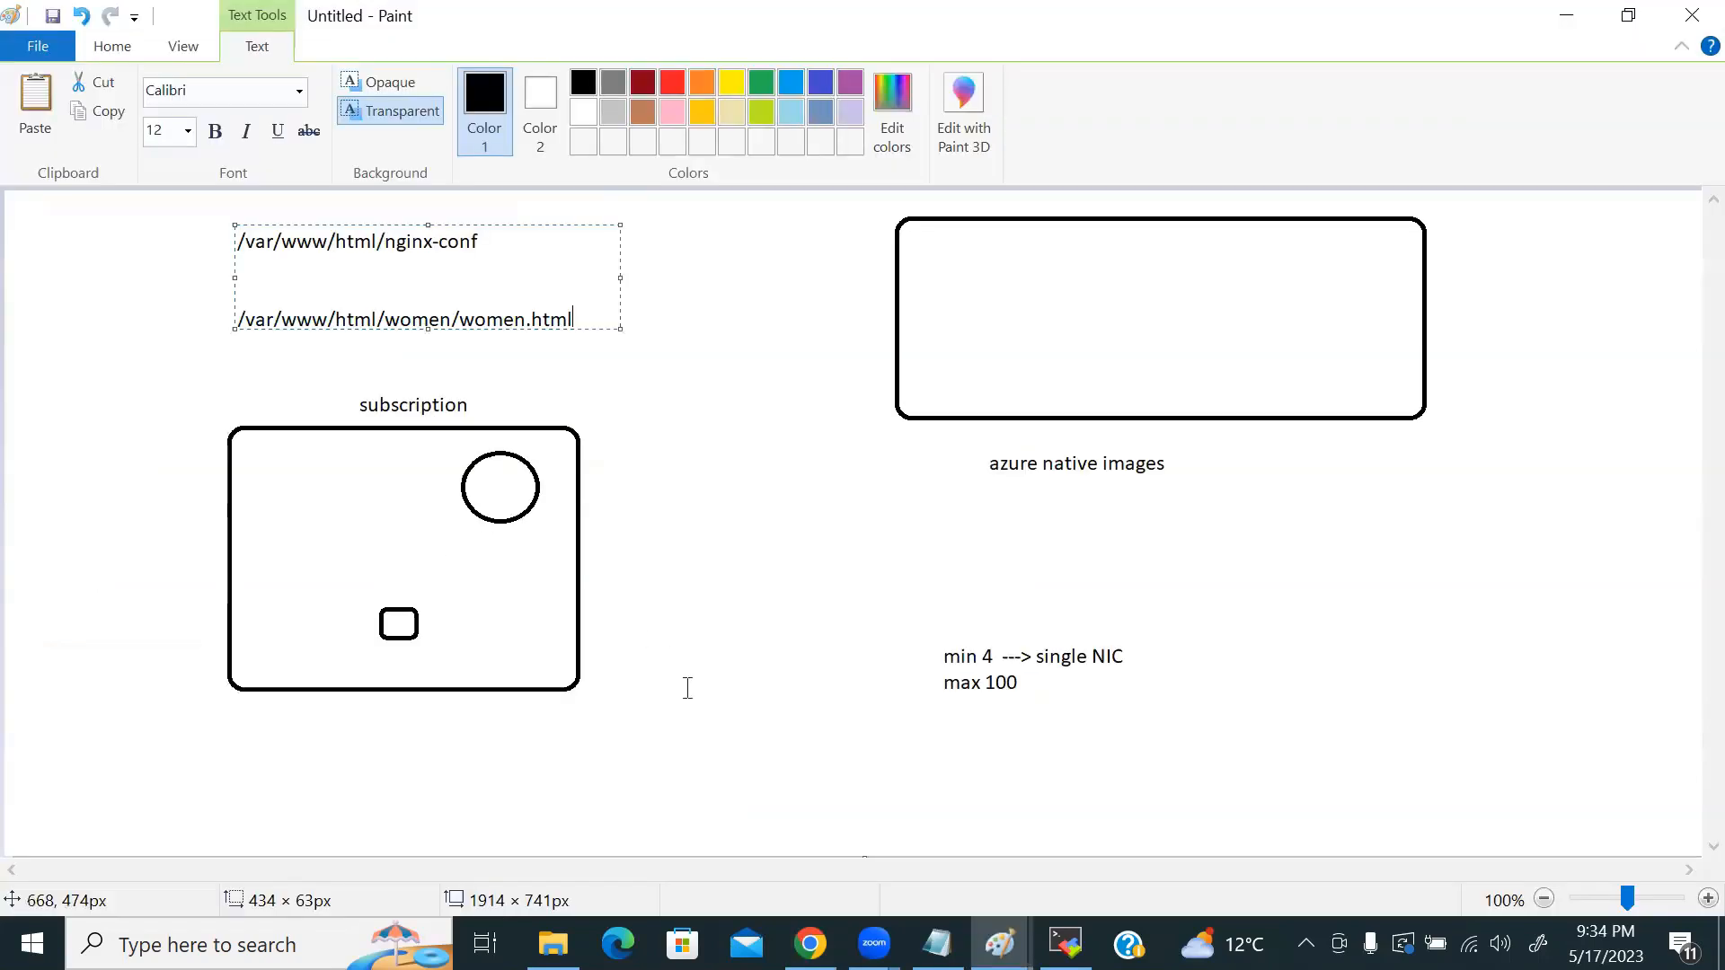
Step: Write the note '/var/www/html -----> /' lower on the canvas, then return to the Azure form
{"action": "left_click", "coordinate": [528, 762]}
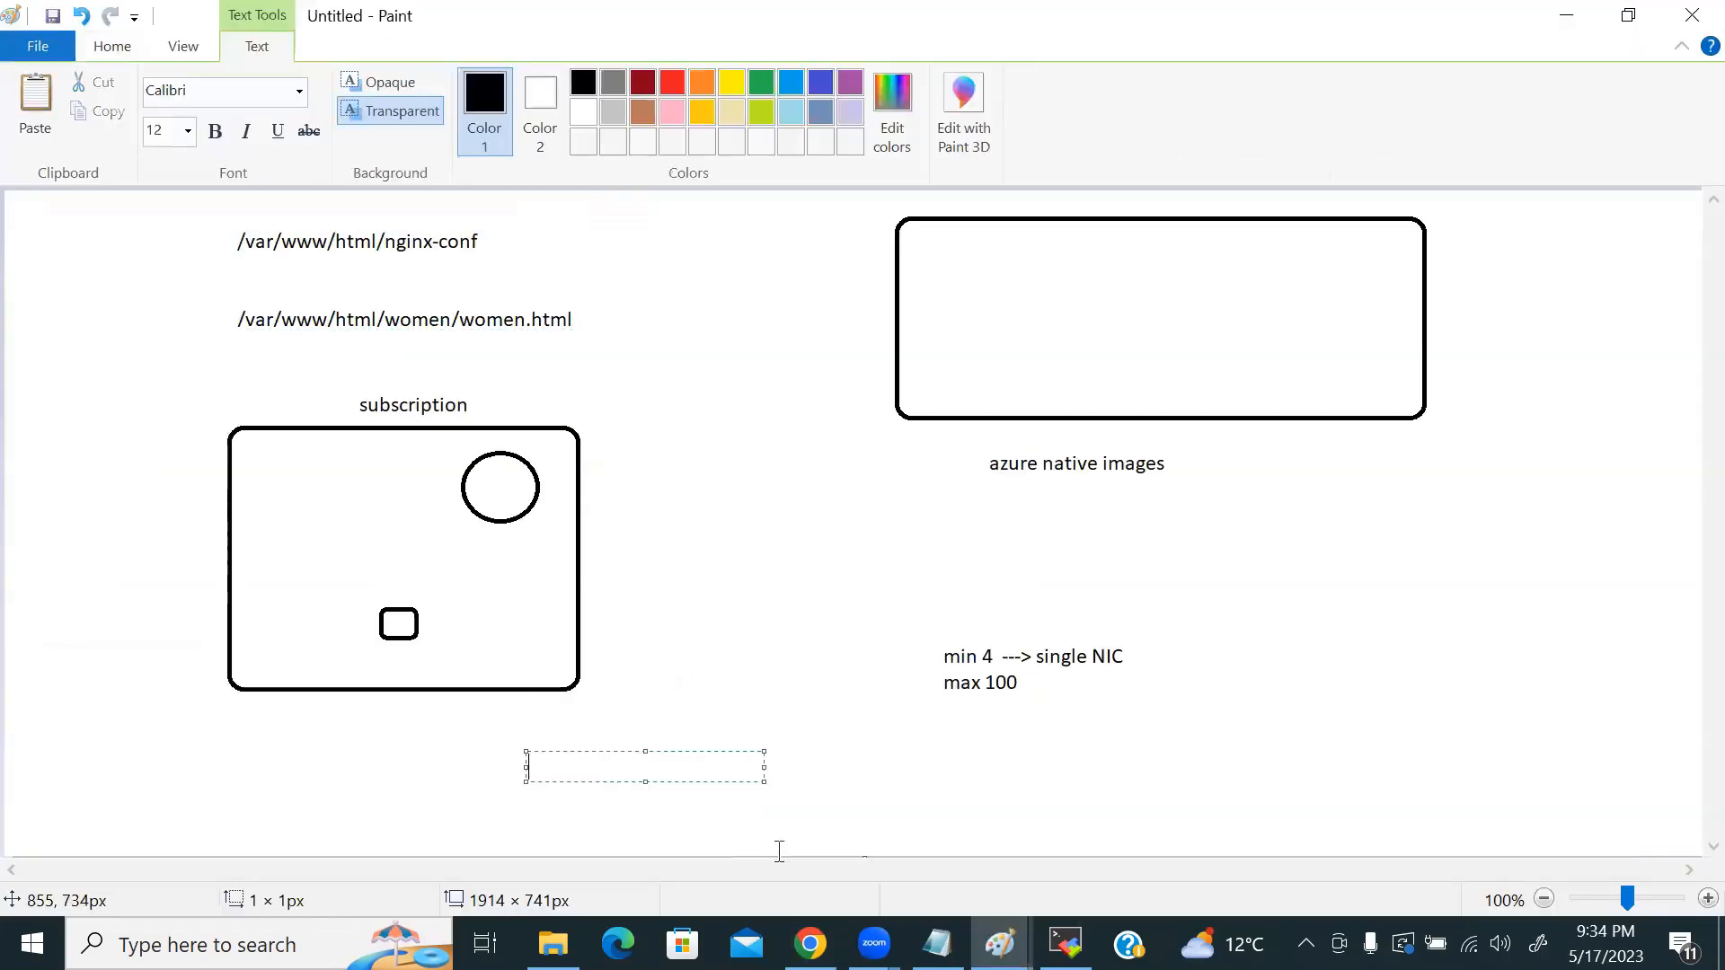
{"action": "type", "text": "/var/www/h"}
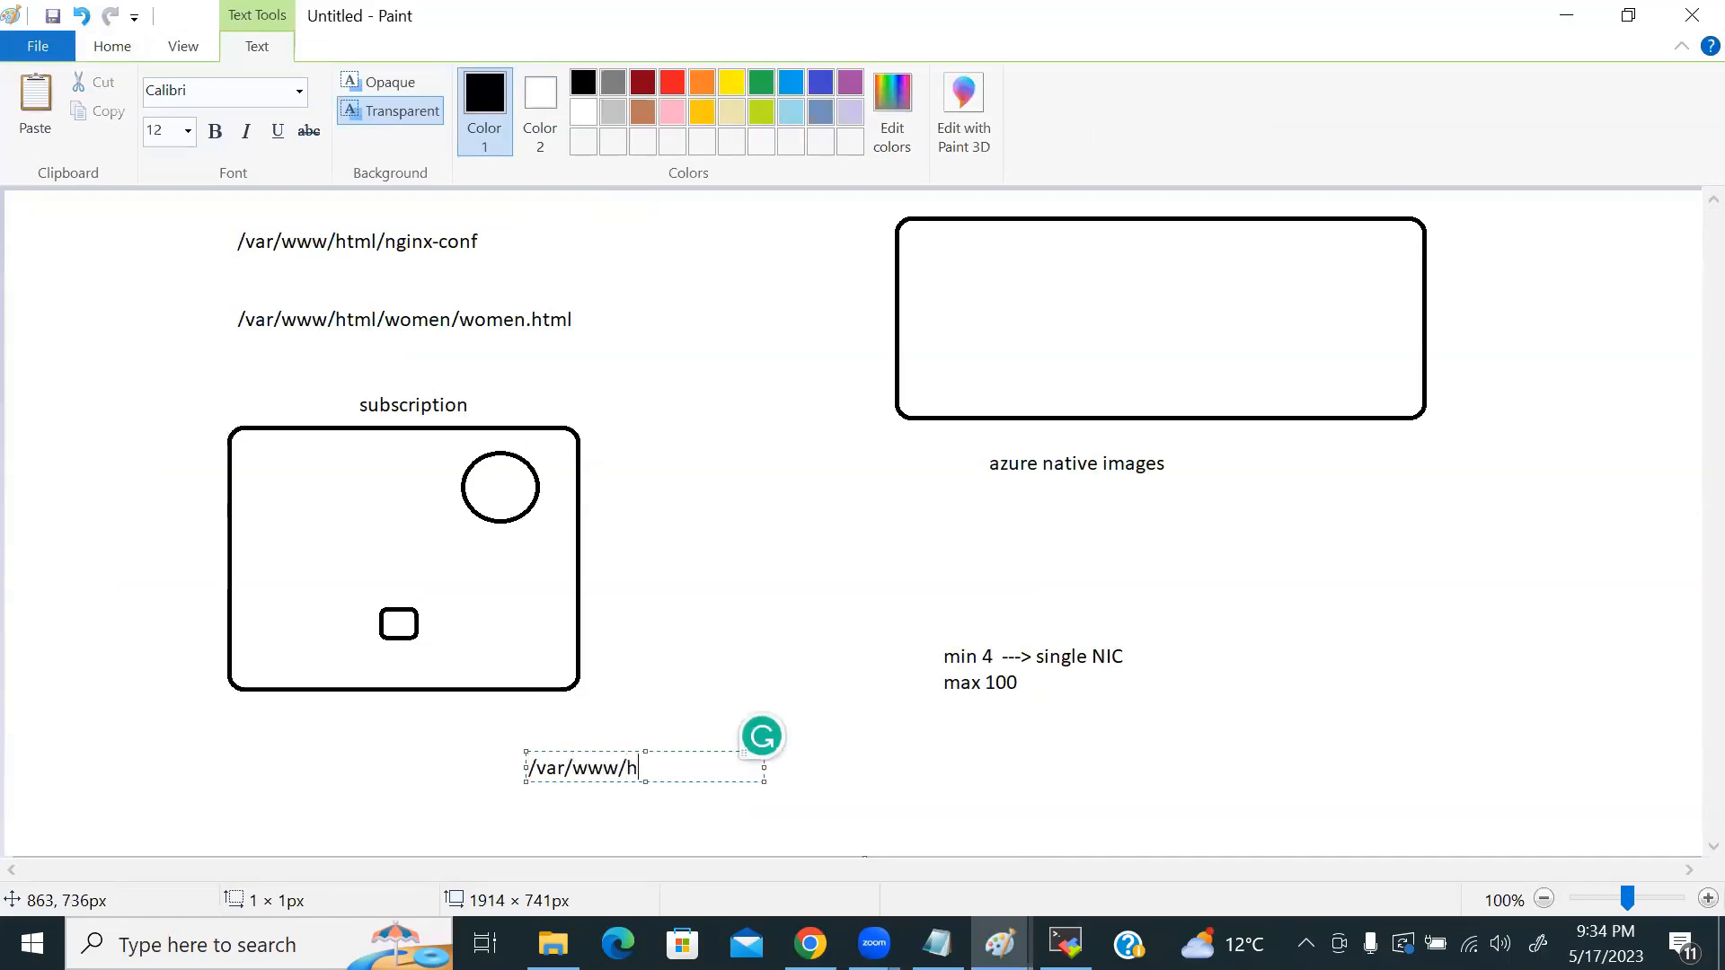
{"action": "type", "text": "tml  -----> /"}
{"action": "left_click", "coordinate": [715, 652]}
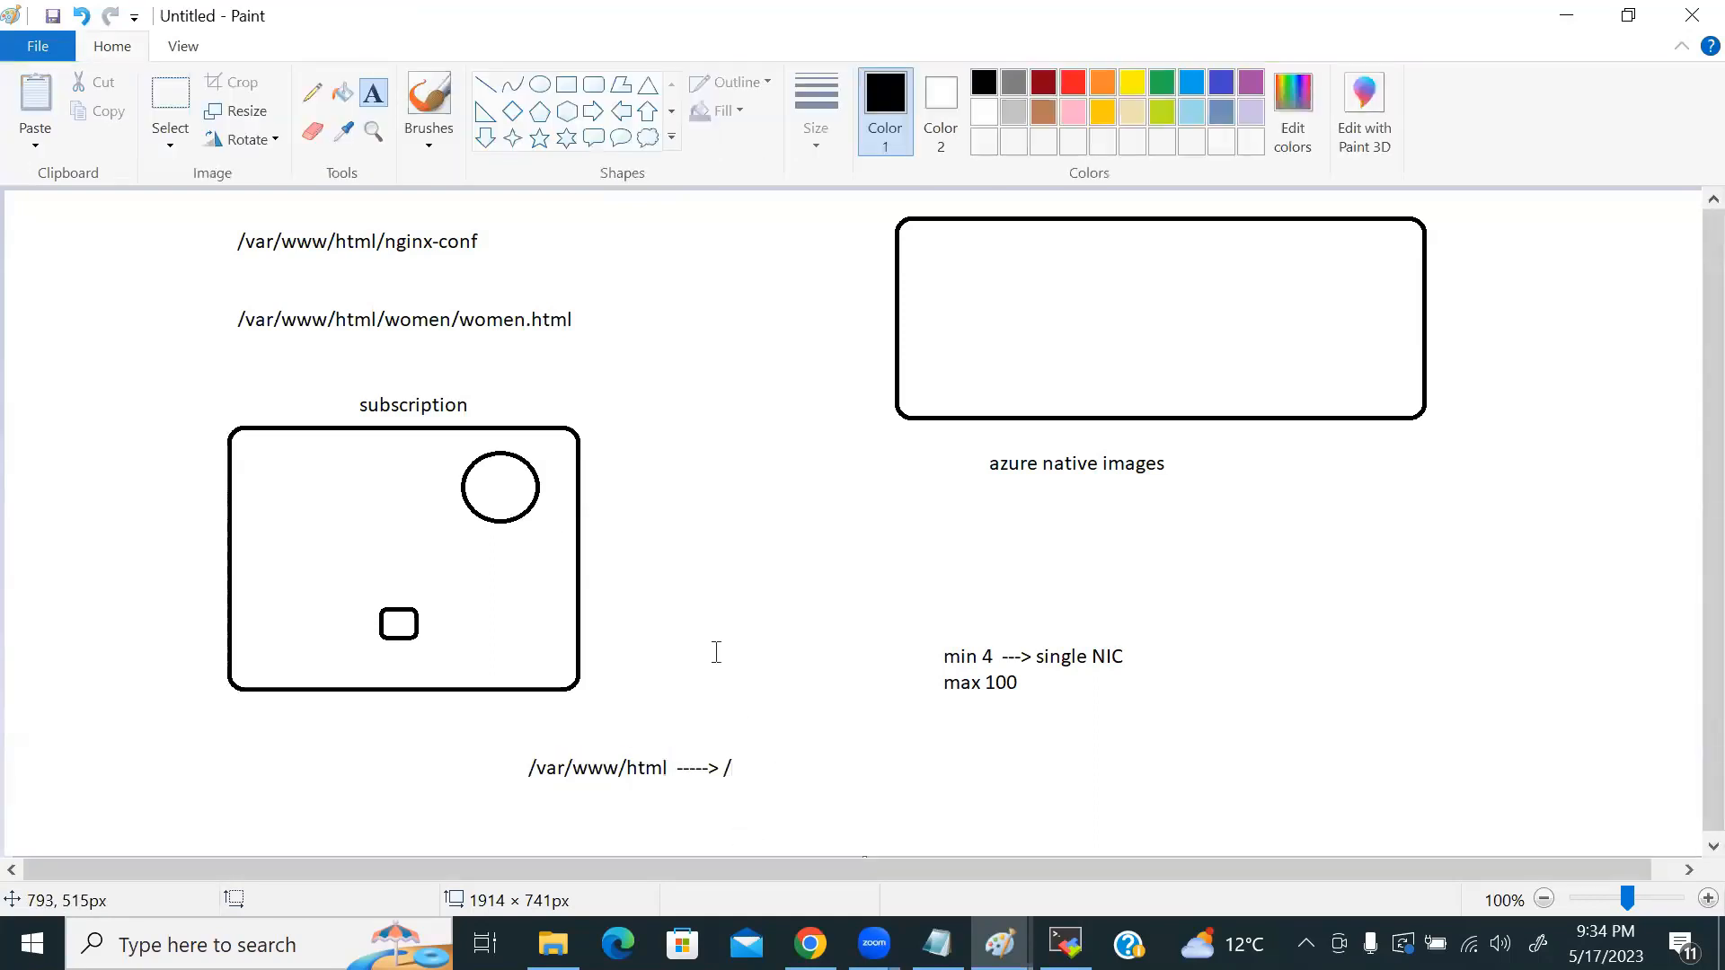
{"action": "key", "text": "alt+Tab"}
{"action": "key", "text": "alt+Tab"}
{"action": "key", "text": "alt+Tab"}
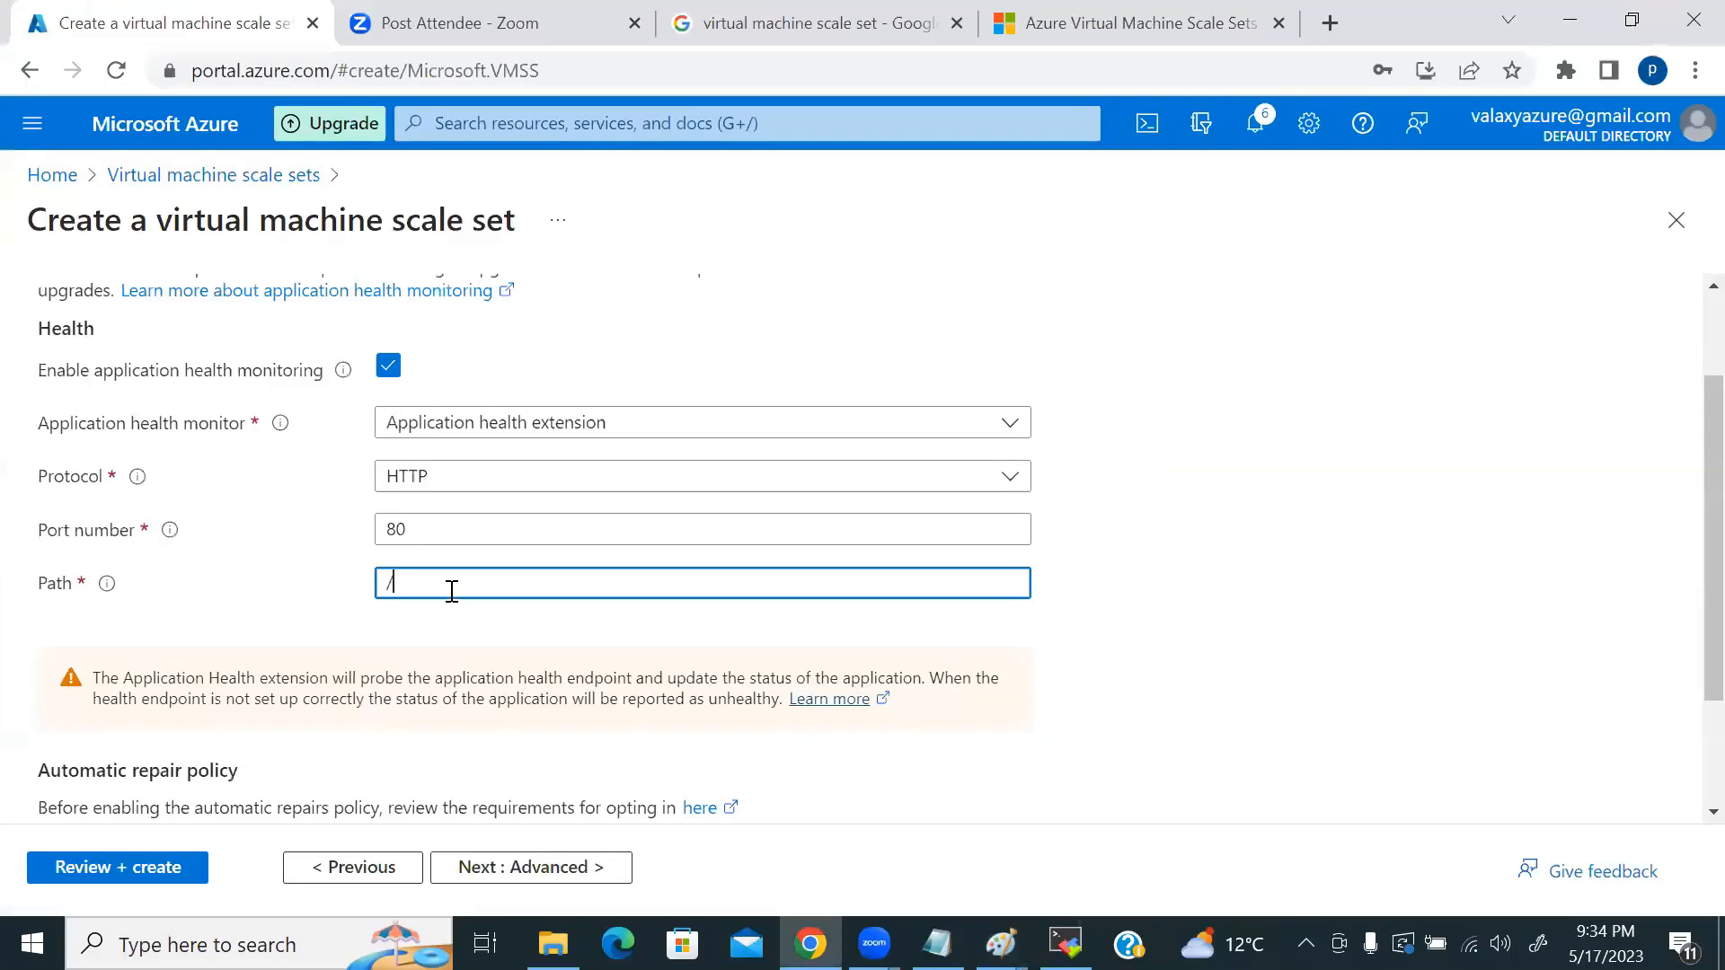
Step: Trim the health probe Path field to just '/' and look over the health settings
{"action": "type", "text": "/"}
{"action": "key", "text": "BackSpace"}
{"action": "key", "text": "BackSpace"}
{"action": "key", "text": "BackSpace"}
{"action": "key", "text": "BackSpace"}
{"action": "key", "text": "BackSpace"}
{"action": "key", "text": "BackSpace"}
{"action": "scroll", "coordinate": [653, 660], "scroll_direction": "down", "scroll_amount": 2}
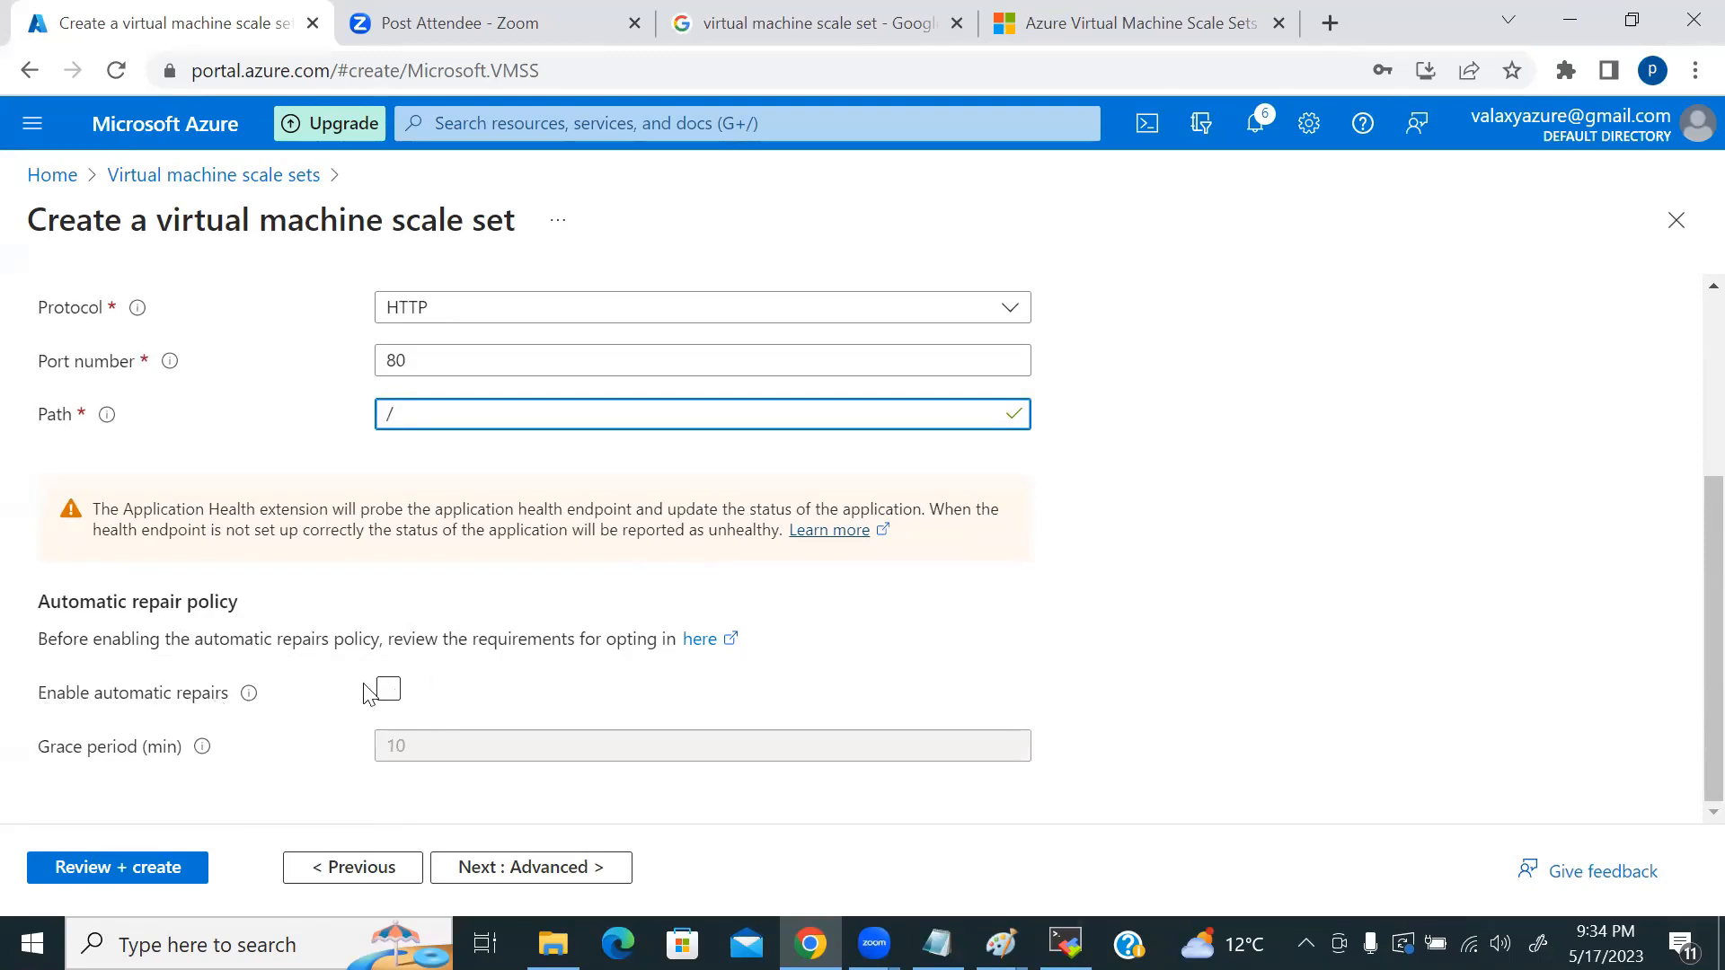
{"action": "scroll", "coordinate": [508, 404], "scroll_direction": "up", "scroll_amount": 2}
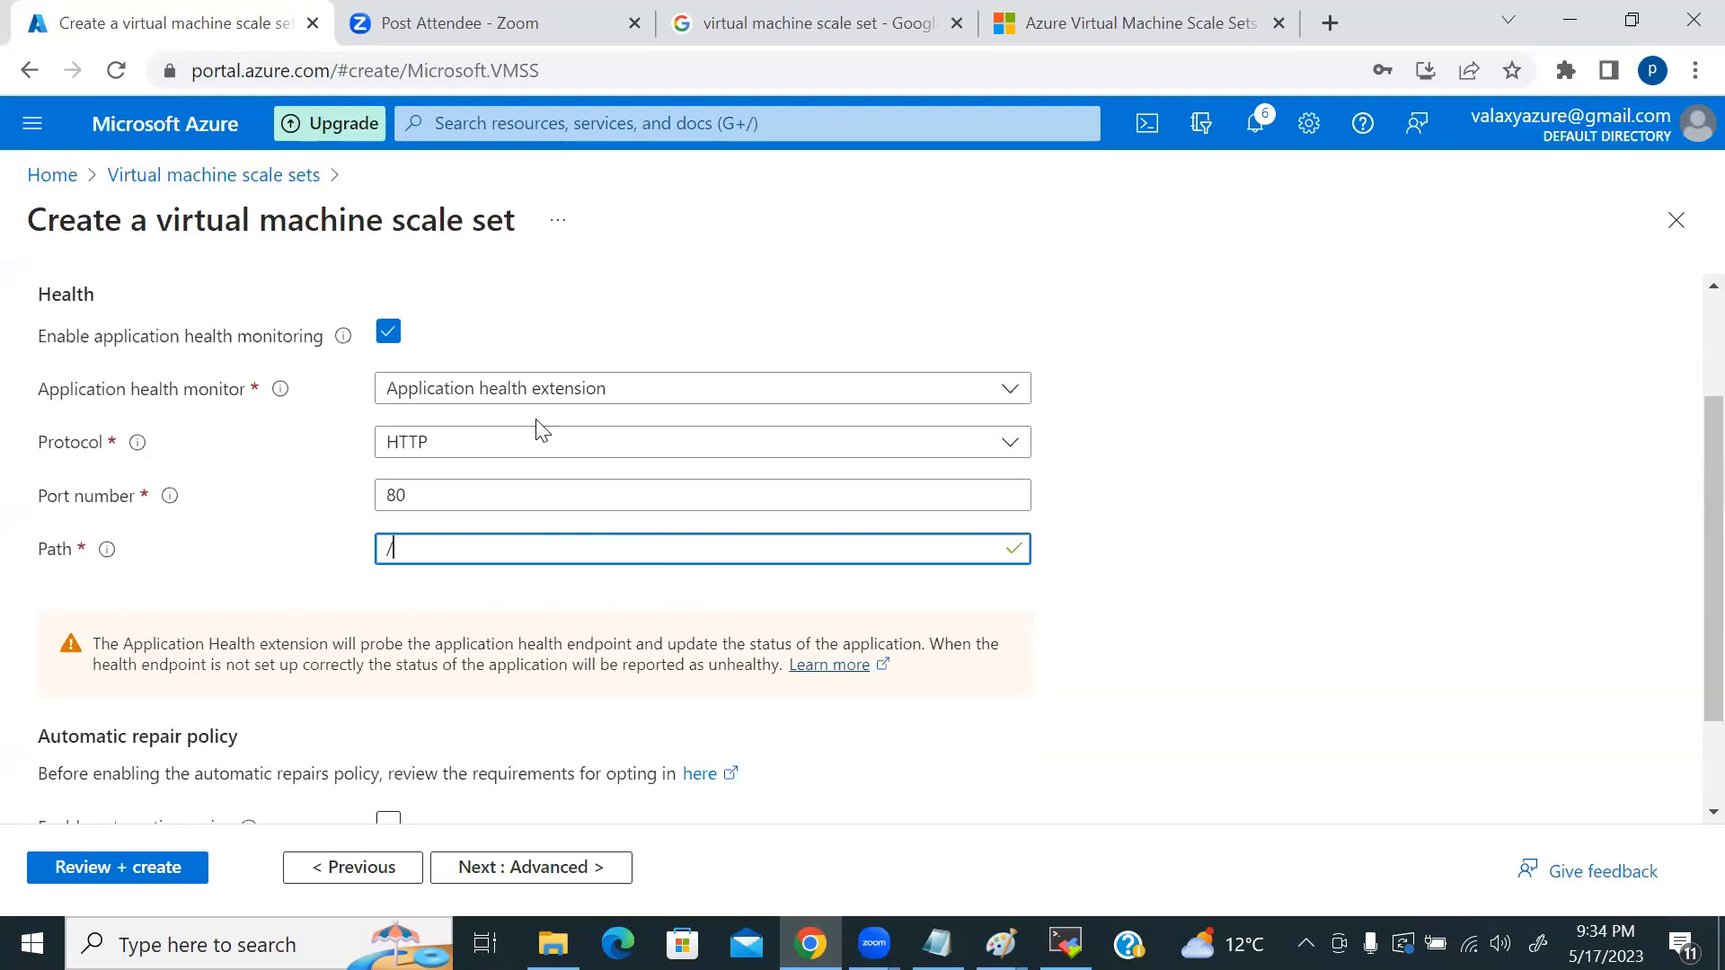
{"action": "scroll", "coordinate": [527, 410], "scroll_direction": "down", "scroll_amount": 2}
Step: Check 'Enable automatic repairs', keeping the 10-minute grace period, and read its info explanation
{"action": "left_click", "coordinate": [390, 691]}
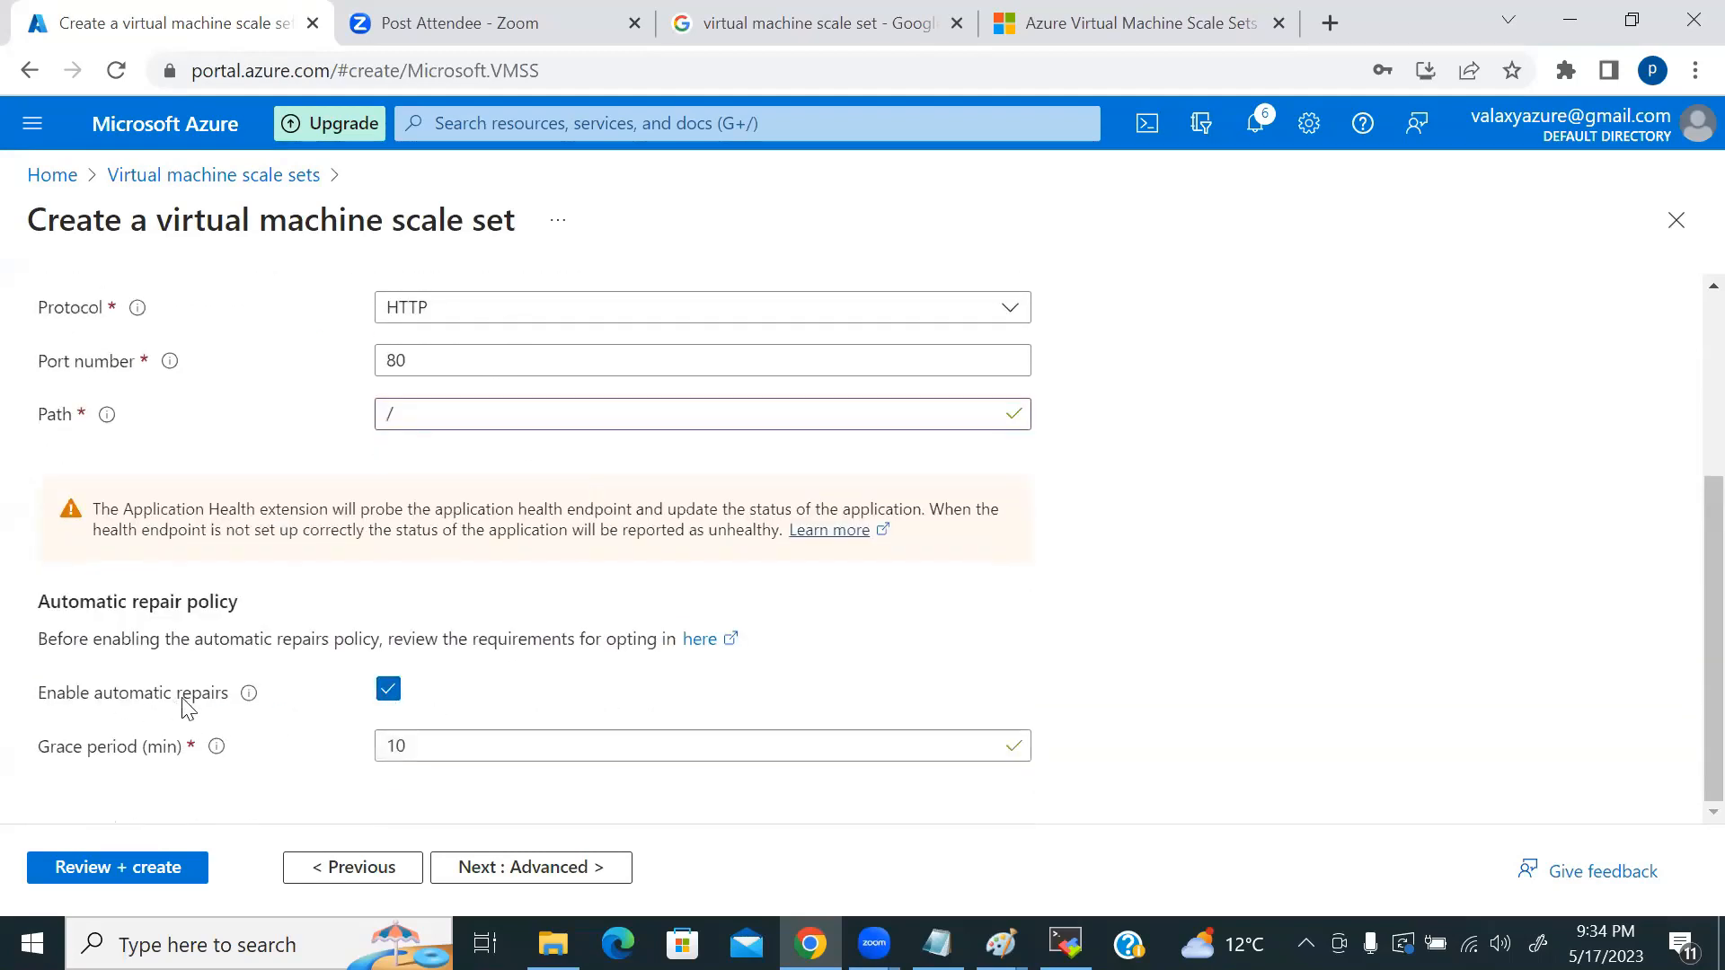
{"action": "mouse_move", "coordinate": [253, 705]}
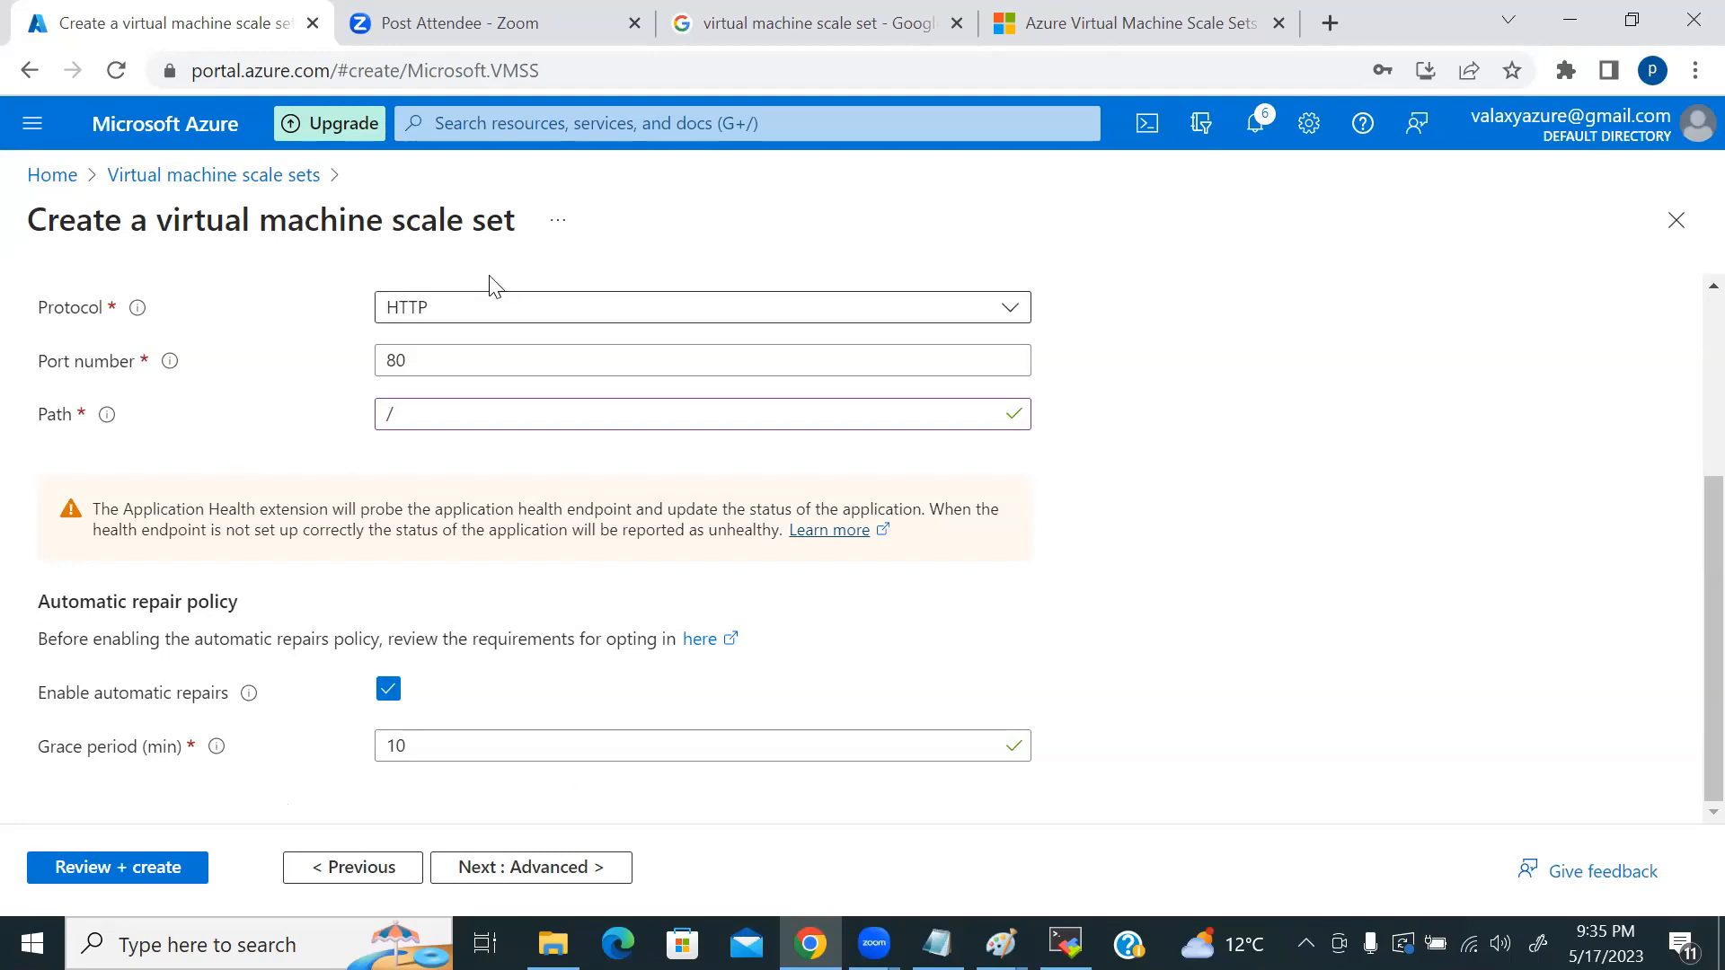
{"action": "scroll", "coordinate": [526, 490], "scroll_direction": "up", "scroll_amount": 3}
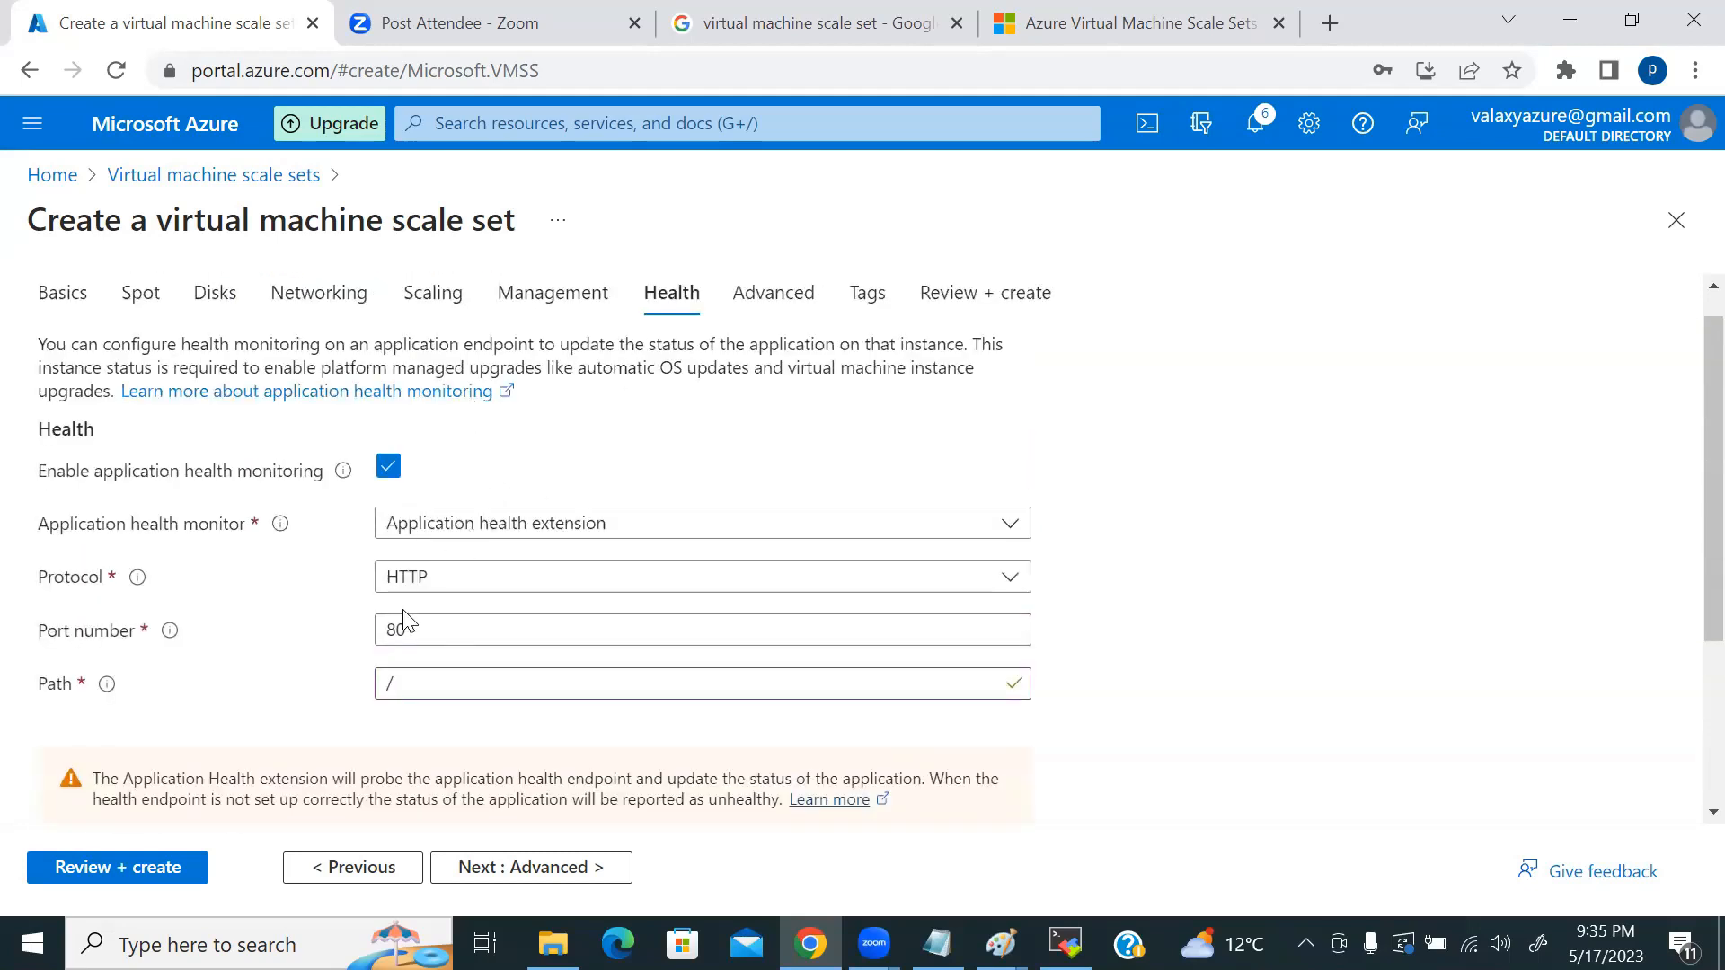
{"action": "scroll", "coordinate": [415, 619], "scroll_direction": "down", "scroll_amount": 2}
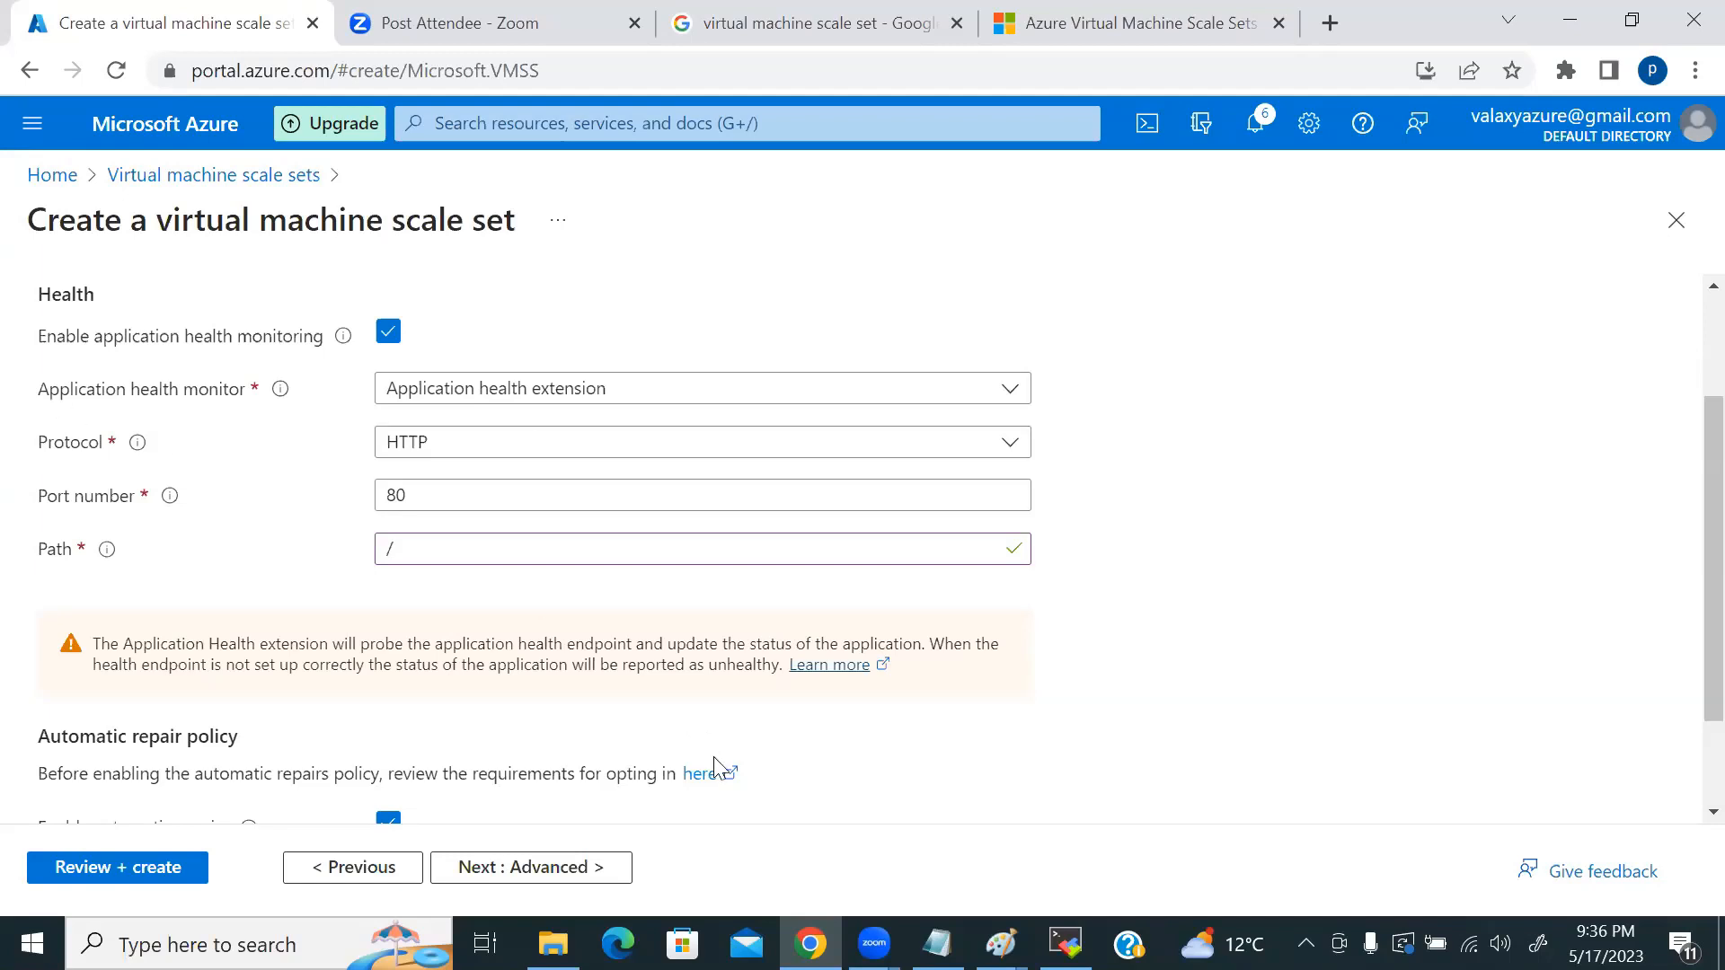
Step: Change the repair grace period from 10 to 30 minutes and go on to Advanced
{"action": "scroll", "coordinate": [577, 639], "scroll_direction": "down", "scroll_amount": 1}
{"action": "double_click", "coordinate": [424, 739]}
{"action": "key", "text": "BackSpace"}
{"action": "type", "text": "30"}
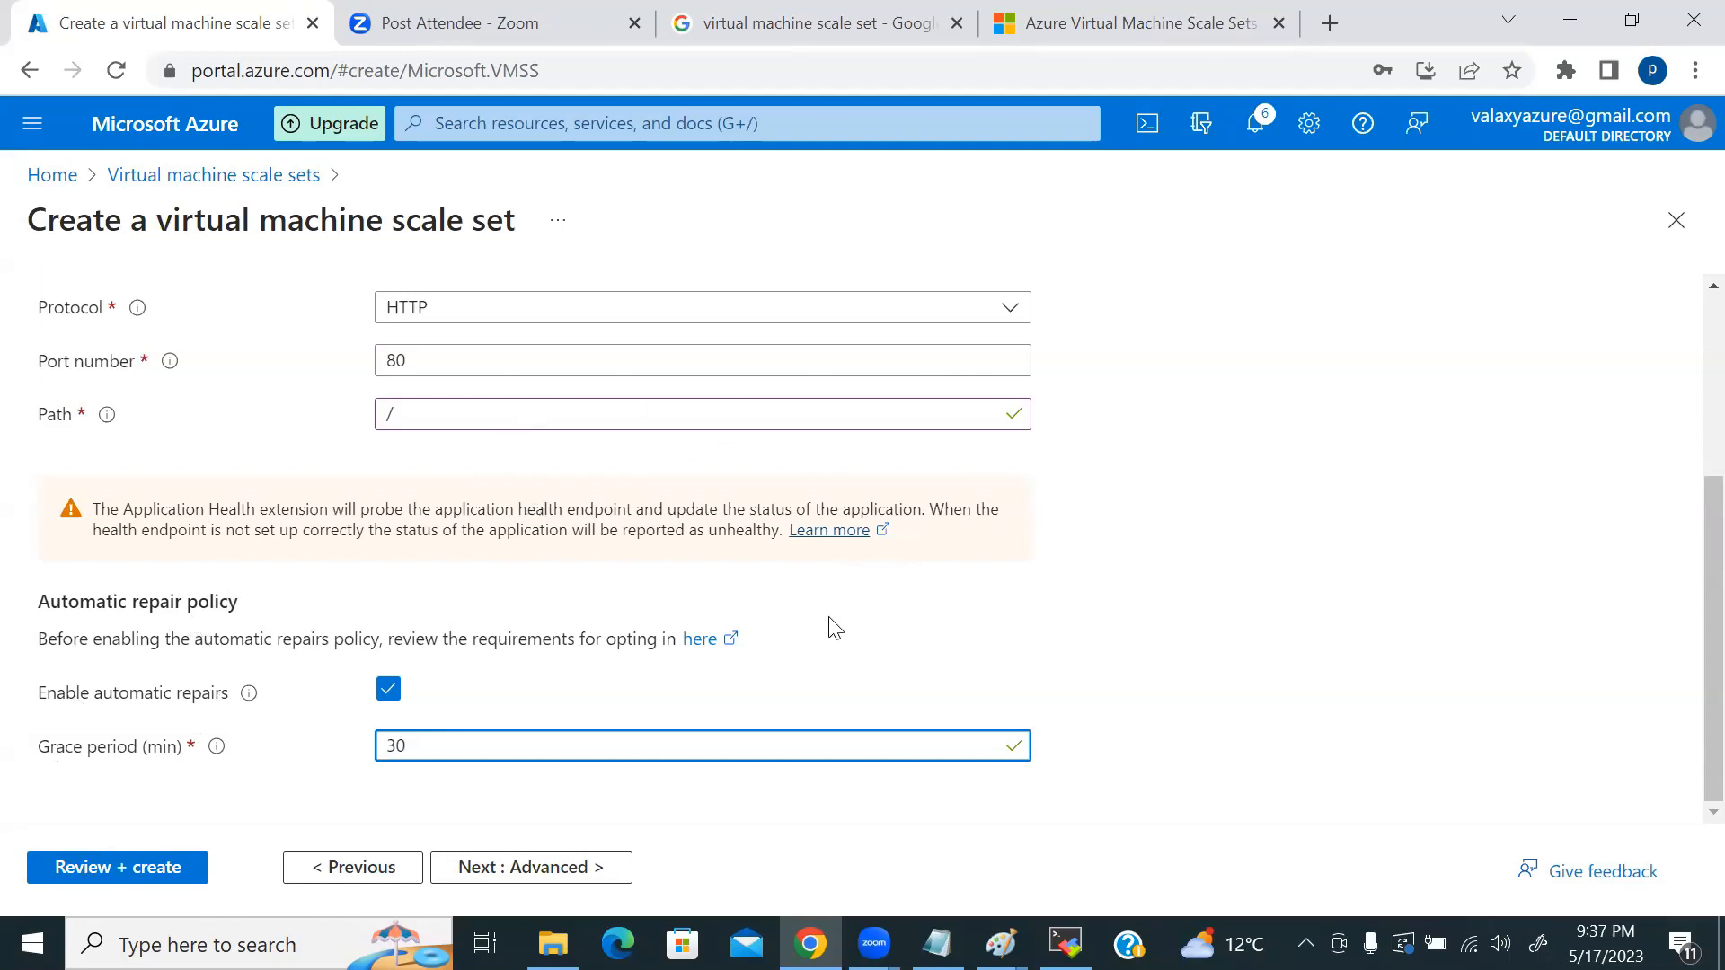
{"action": "scroll", "coordinate": [832, 632], "scroll_direction": "up", "scroll_amount": 3}
{"action": "scroll", "coordinate": [831, 633], "scroll_direction": "down", "scroll_amount": 3}
{"action": "left_click", "coordinate": [543, 869]}
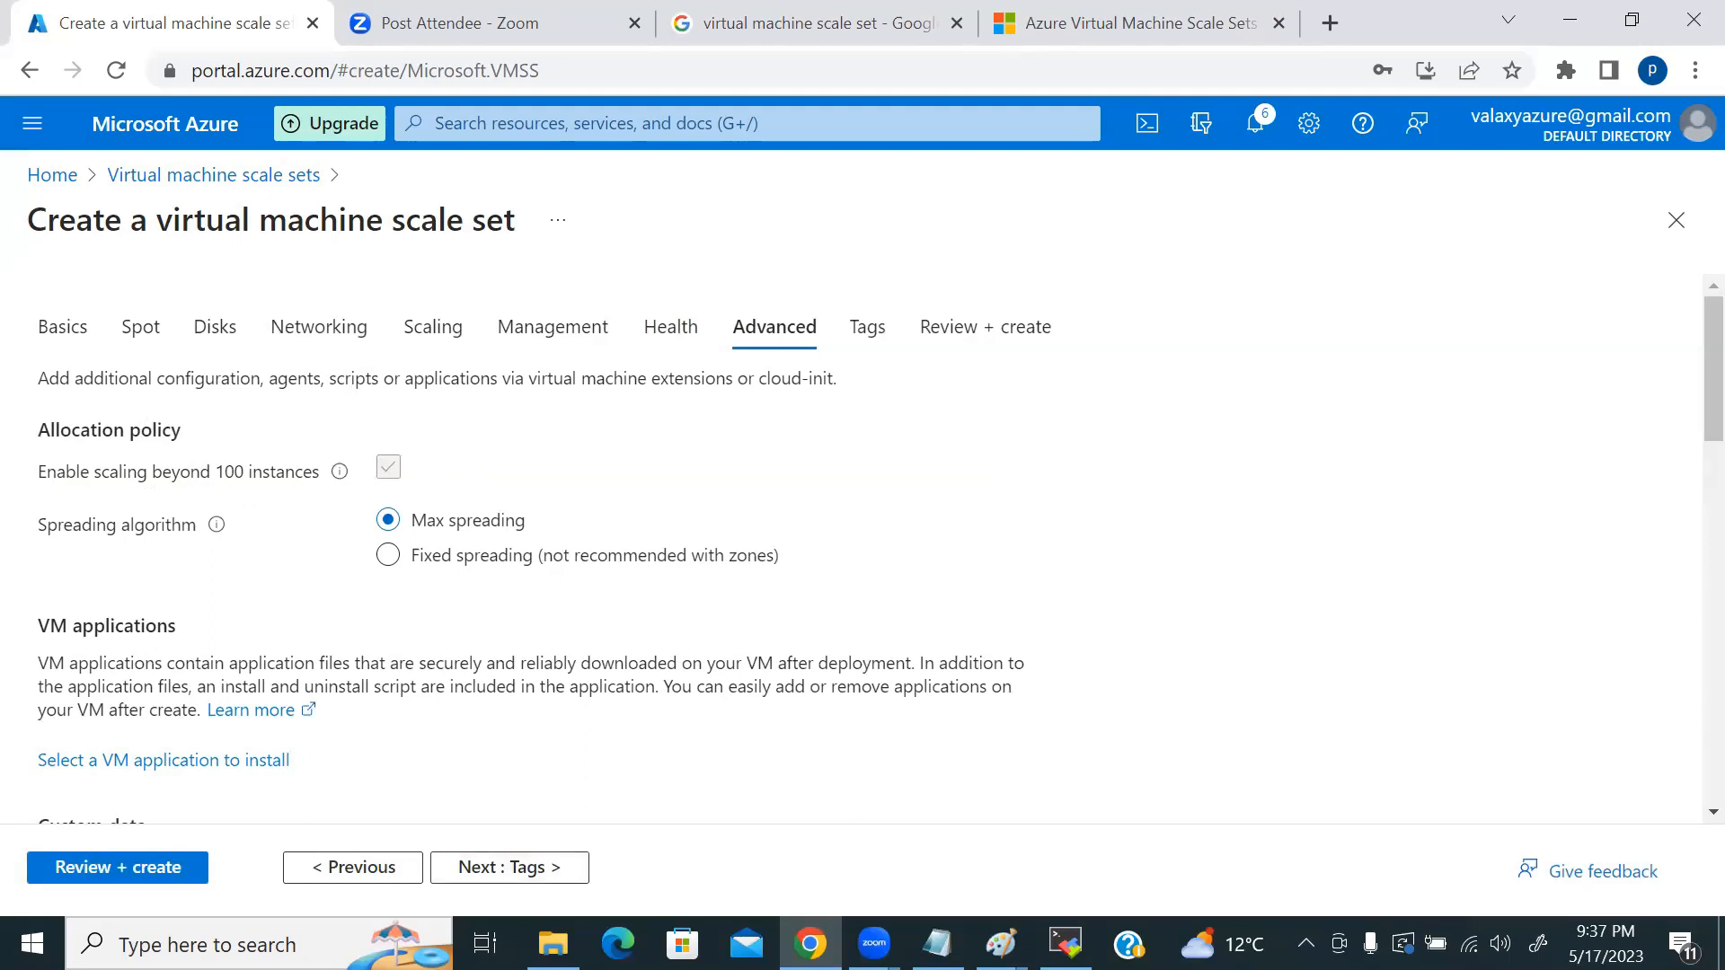
Step: Bring the Paint diagram with the '4 vms / 7 creates' note to the front
{"action": "mouse_move", "coordinate": [1000, 943]}
{"action": "left_click", "coordinate": [1238, 813]}
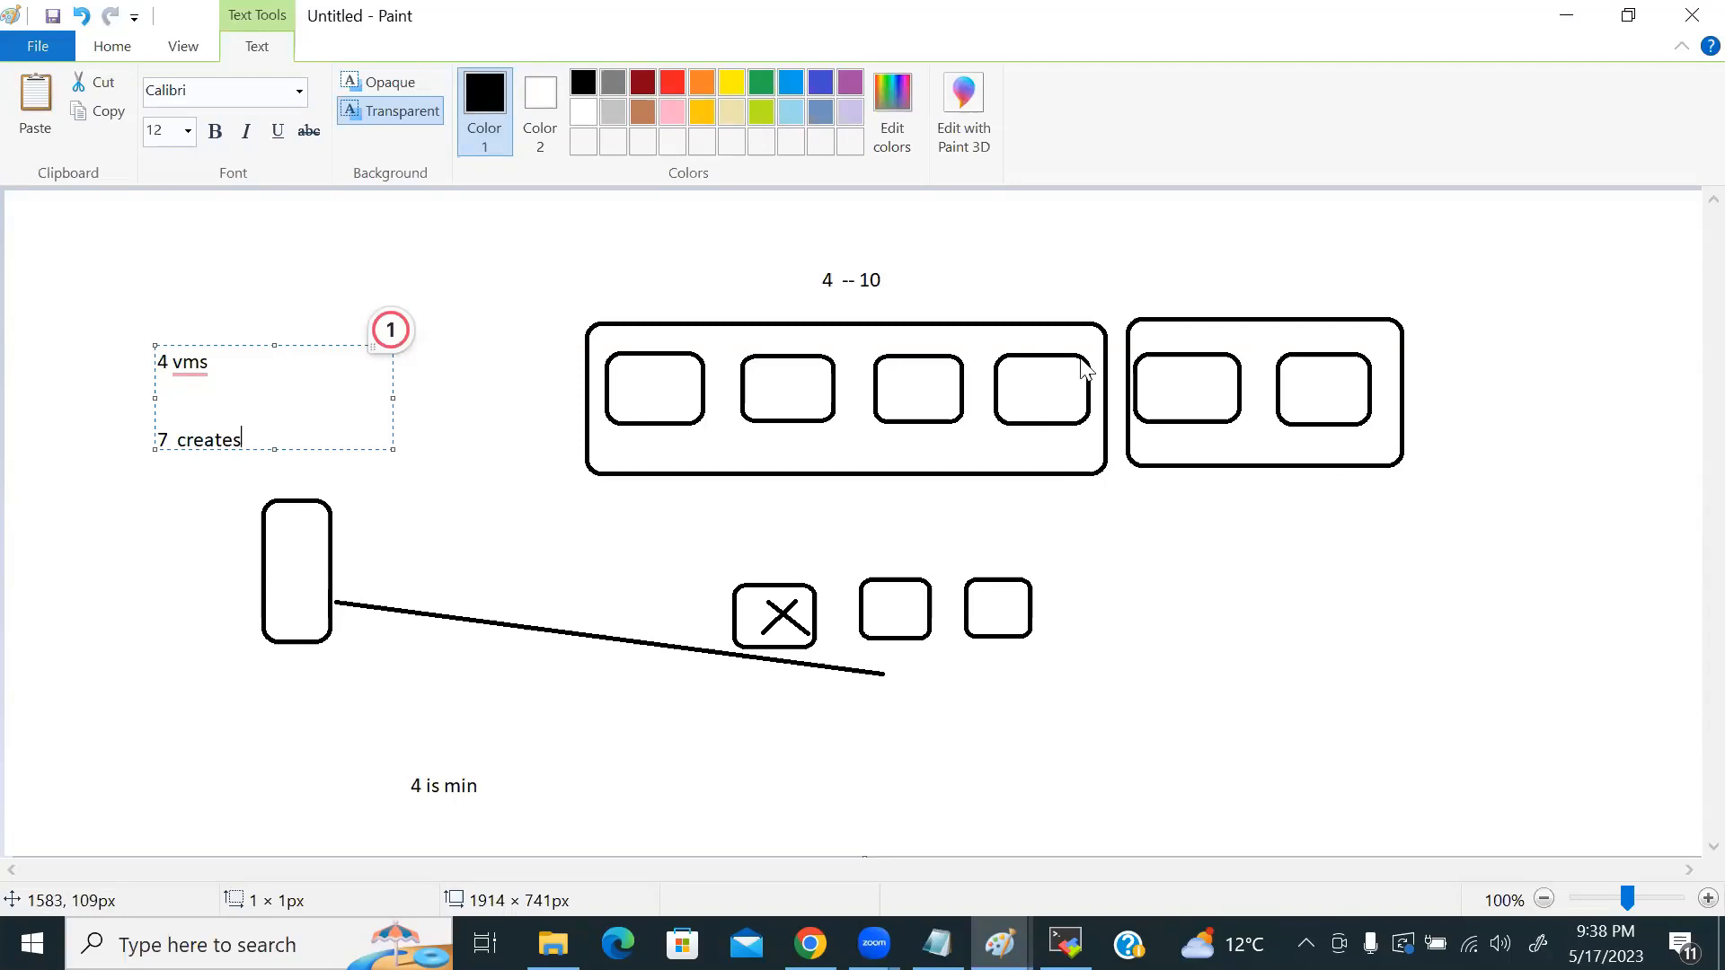
Step: Return from Paint to the Azure scale set form's Advanced settings
{"action": "key", "text": "alt+Tab"}
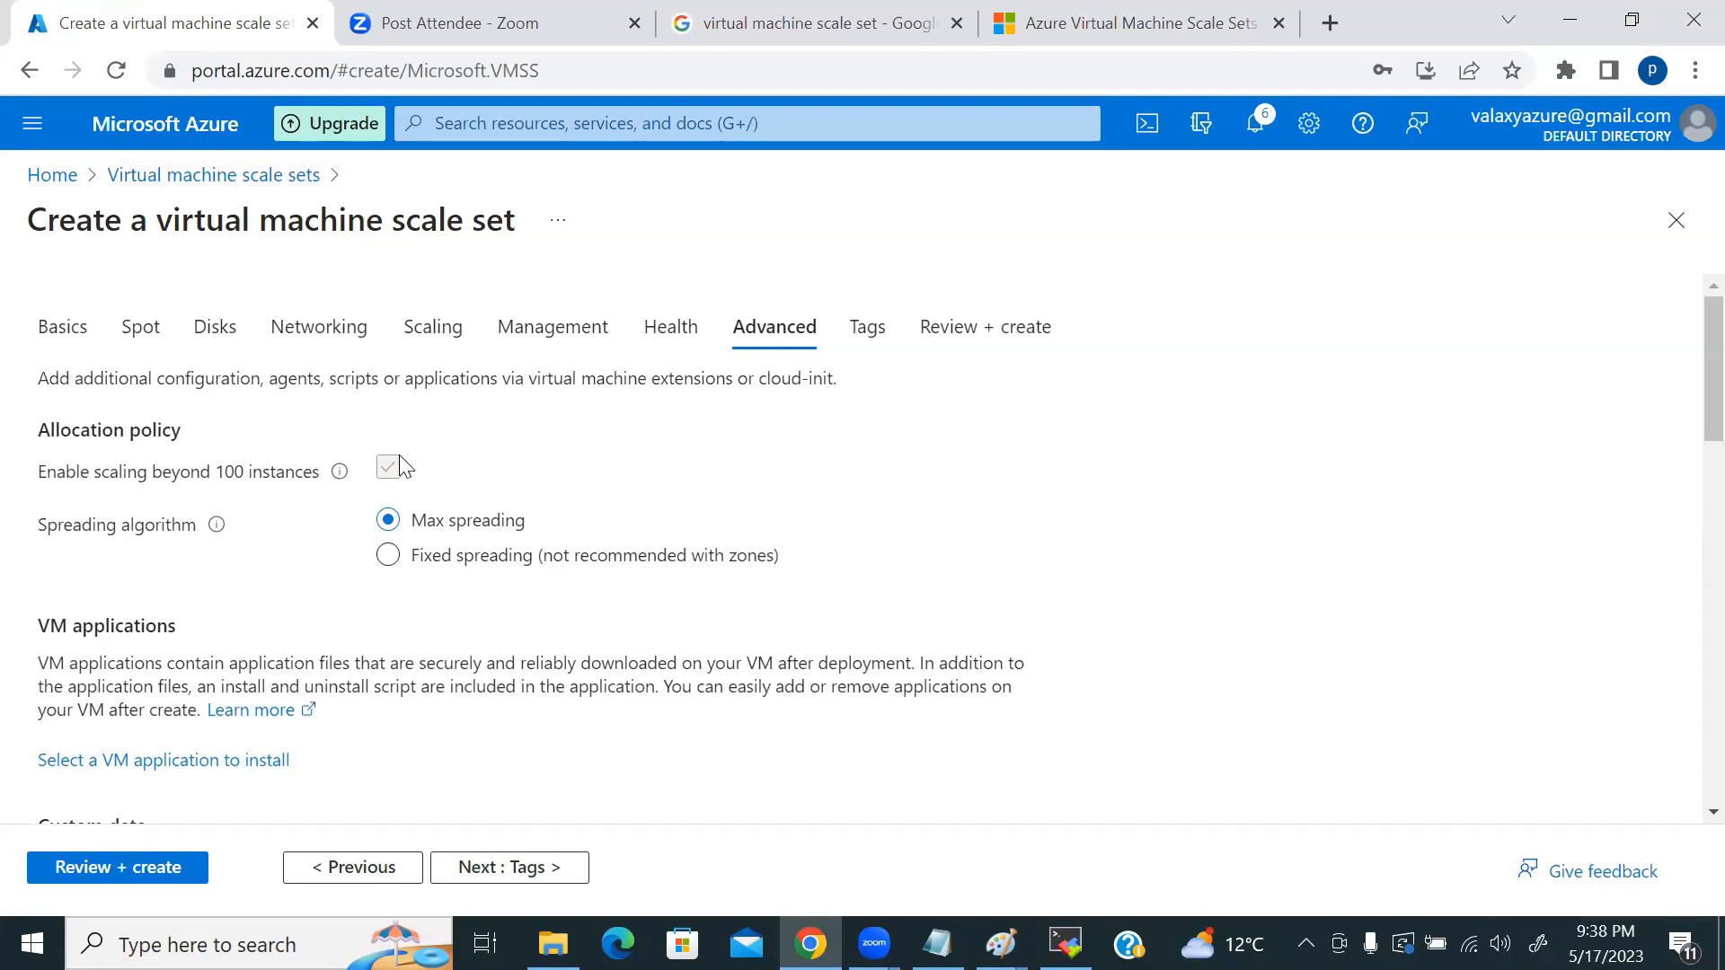
Step: Toggle the spreading algorithm between Fixed and Max spreading, ending on Max spreading
{"action": "mouse_move", "coordinate": [338, 483]}
{"action": "left_click", "coordinate": [391, 557]}
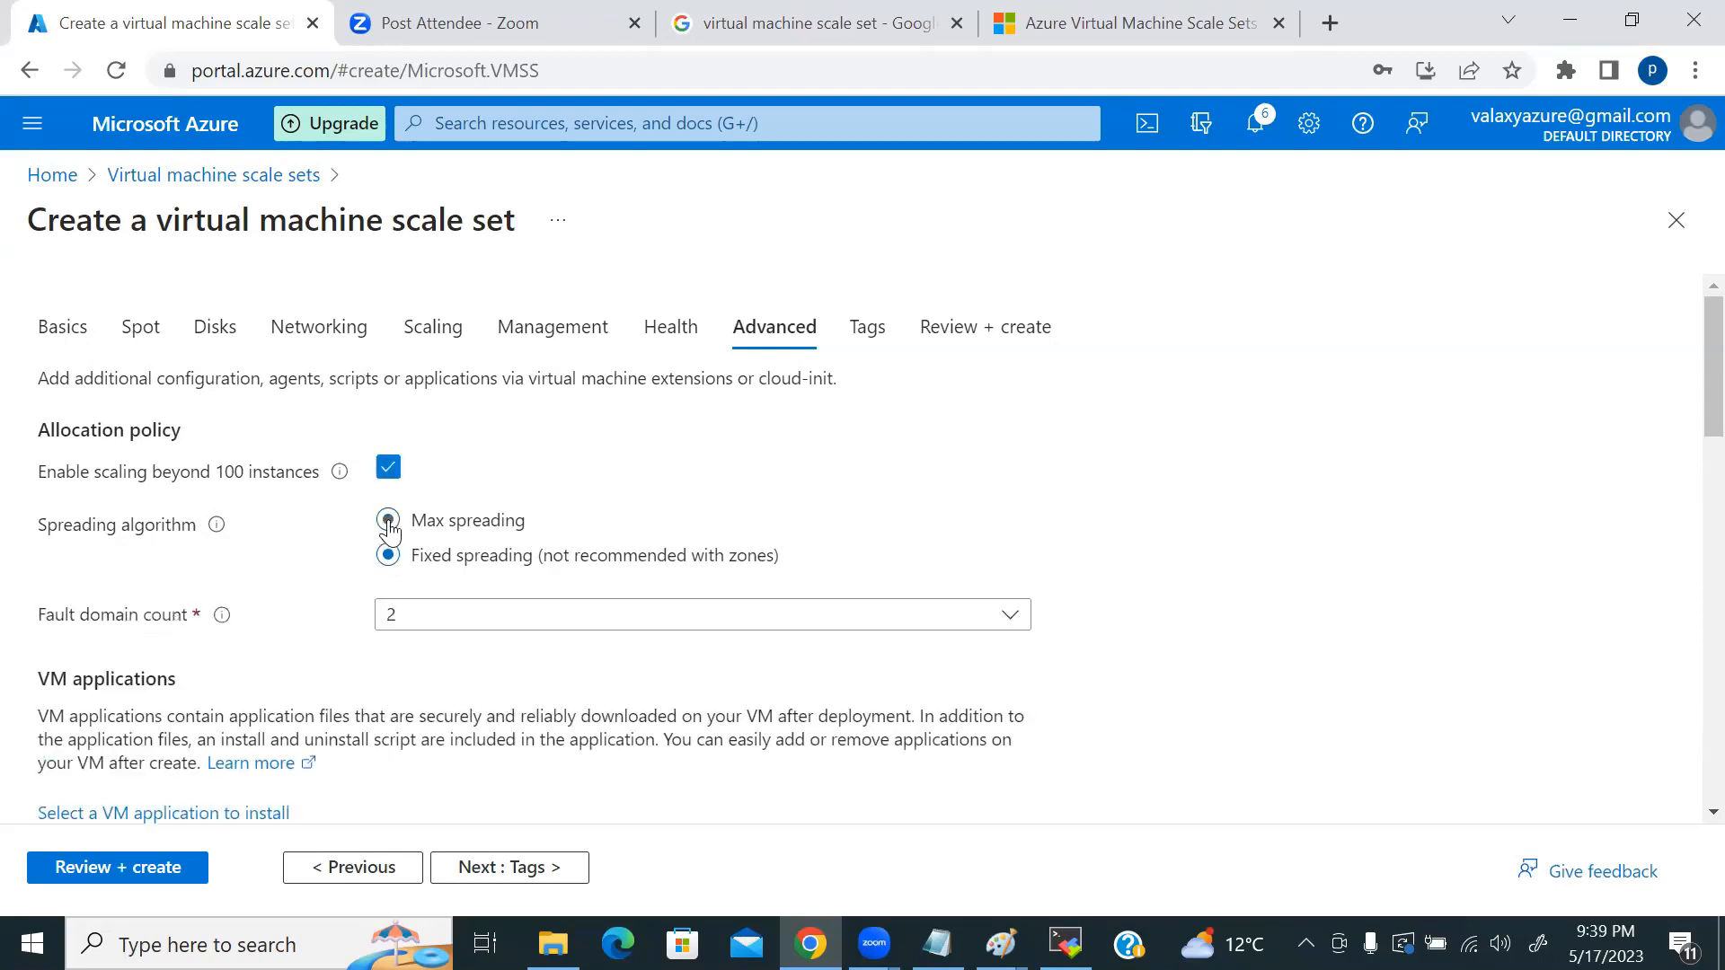
{"action": "left_click", "coordinate": [388, 522]}
{"action": "left_click", "coordinate": [392, 555]}
{"action": "left_click", "coordinate": [388, 521]}
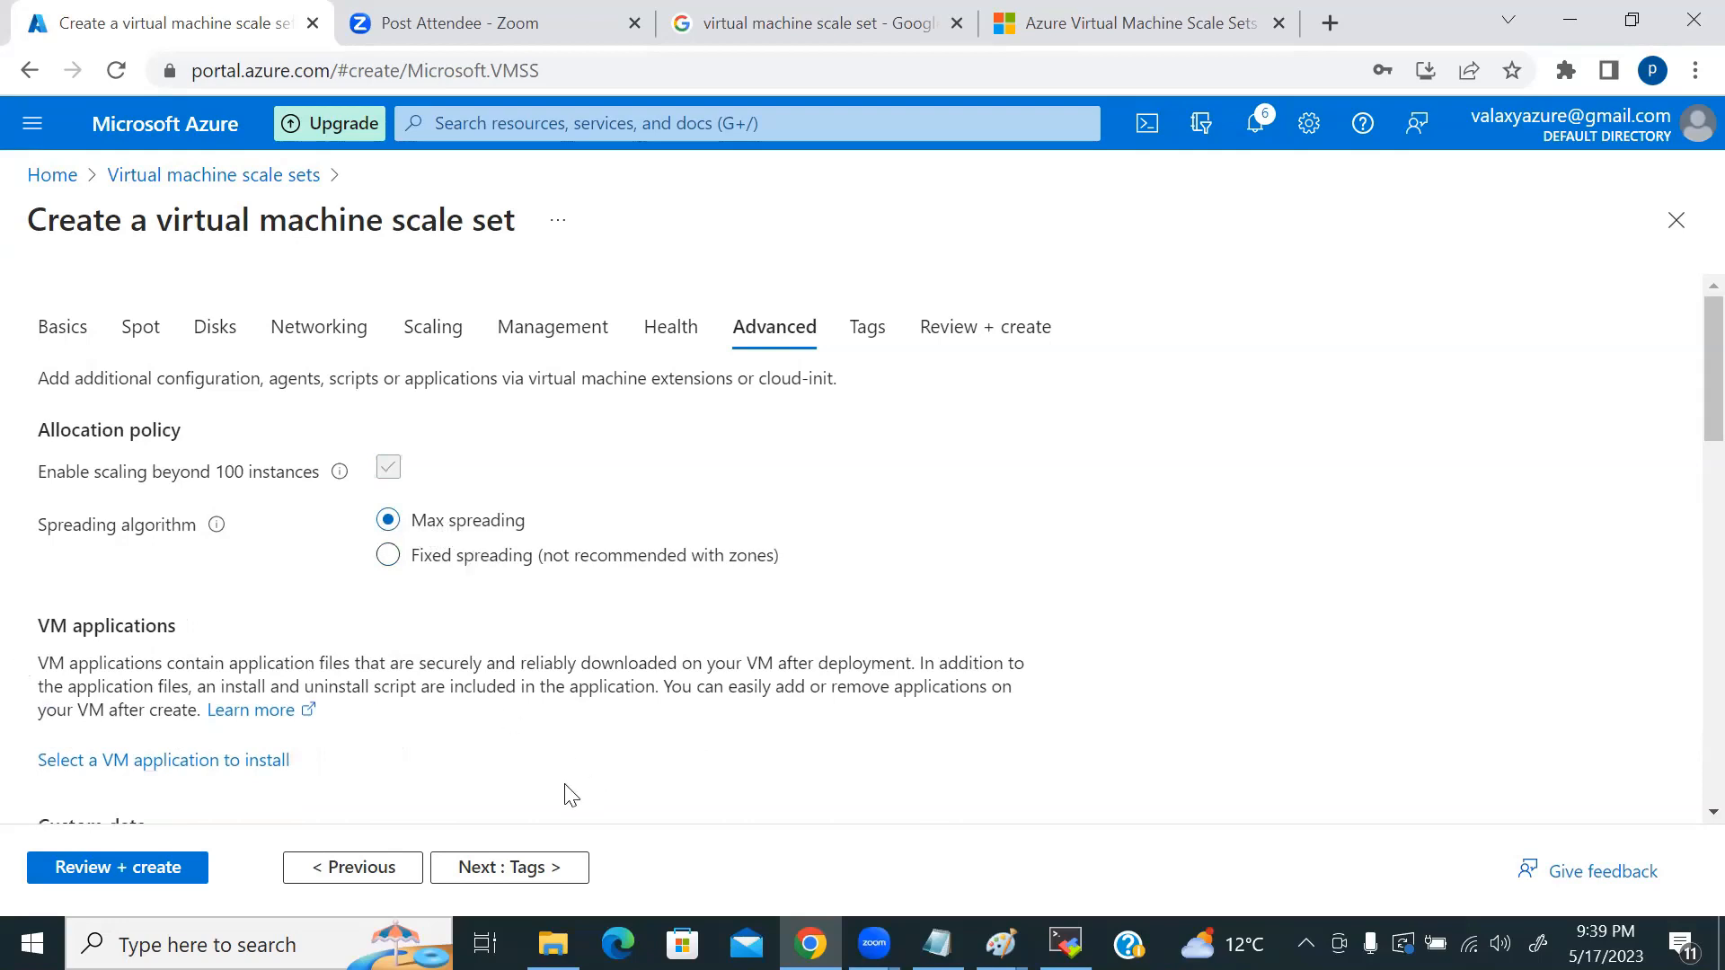
Step: Launch Paint from Windows search
{"action": "left_click", "coordinate": [216, 944]}
{"action": "type", "text": "paint"}
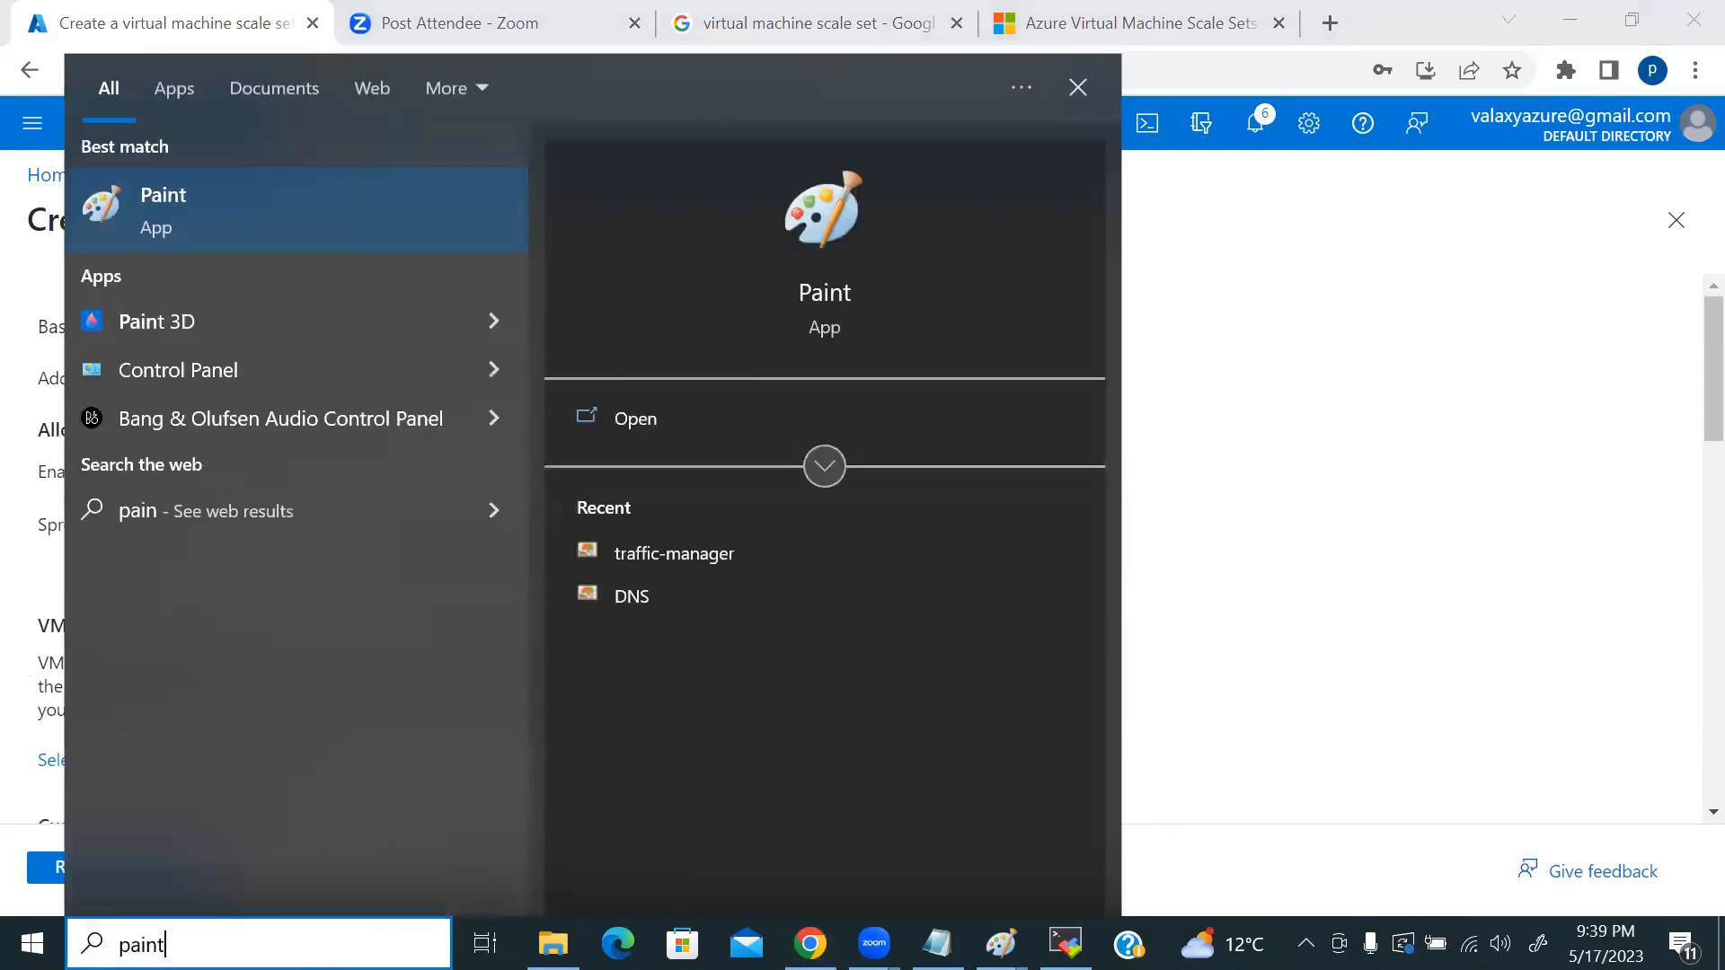
{"action": "left_click", "coordinate": [173, 205]}
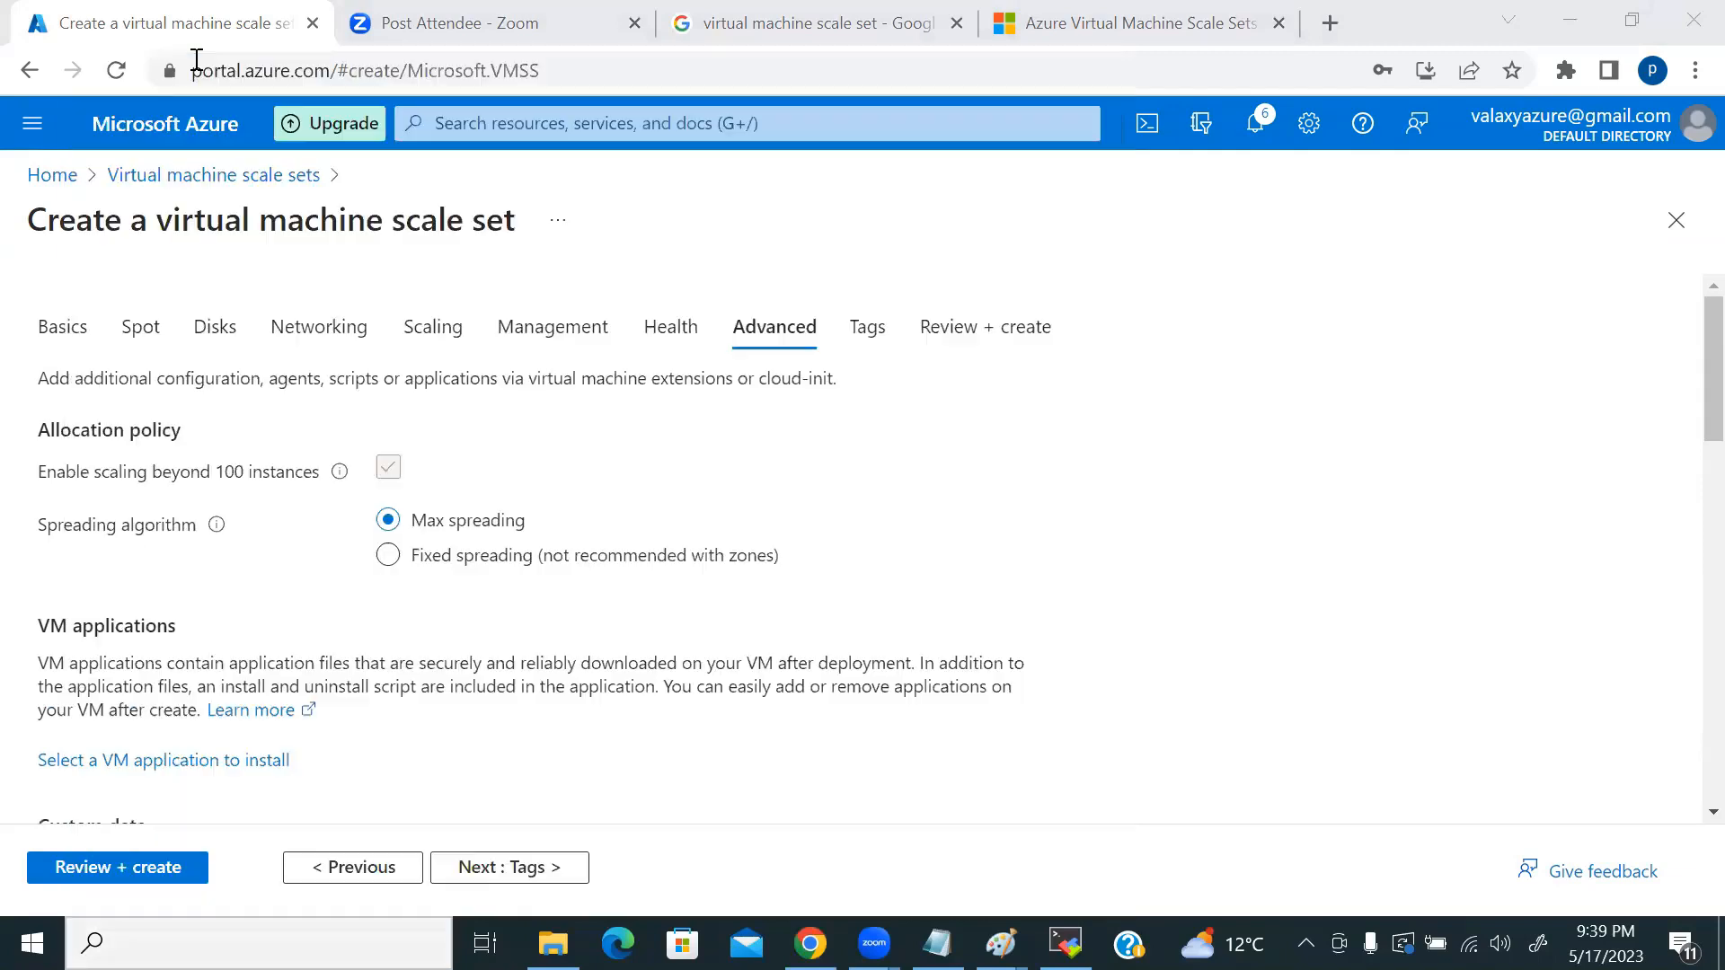
Step: Maximize Paint and write the title 'VMSS' near the top of the canvas
{"action": "double_click", "coordinate": [820, 117]}
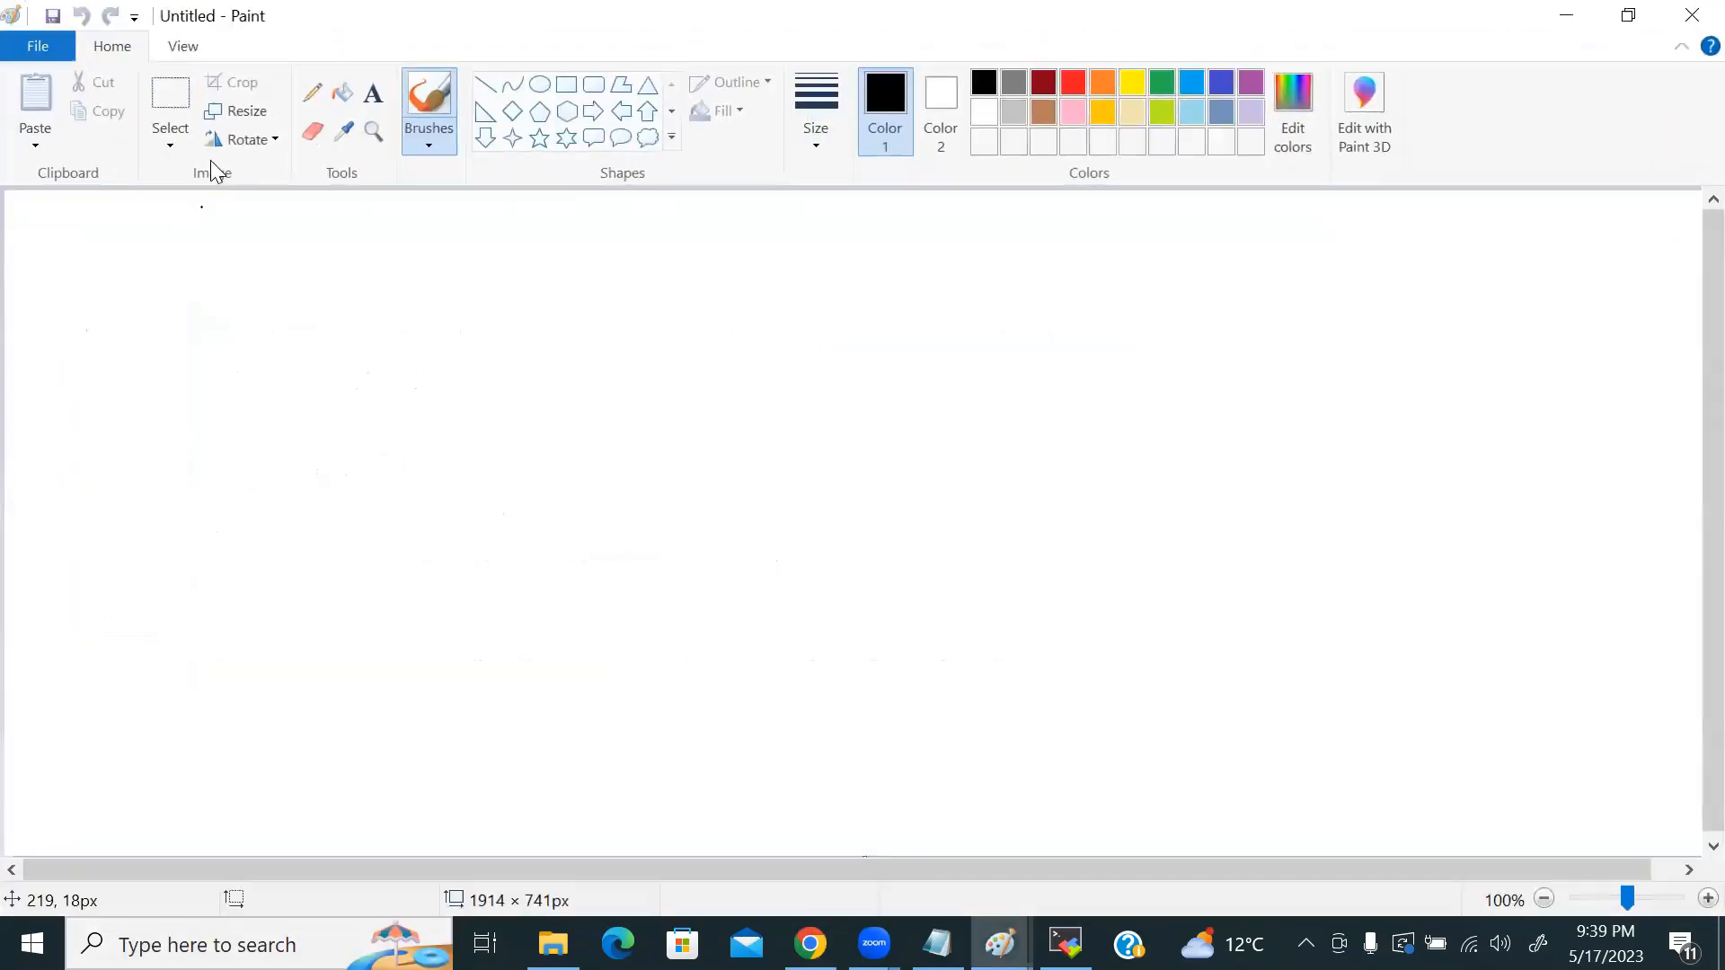
{"action": "left_click", "coordinate": [377, 86]}
{"action": "left_click", "coordinate": [569, 220]}
{"action": "type", "text": "VMSS"}
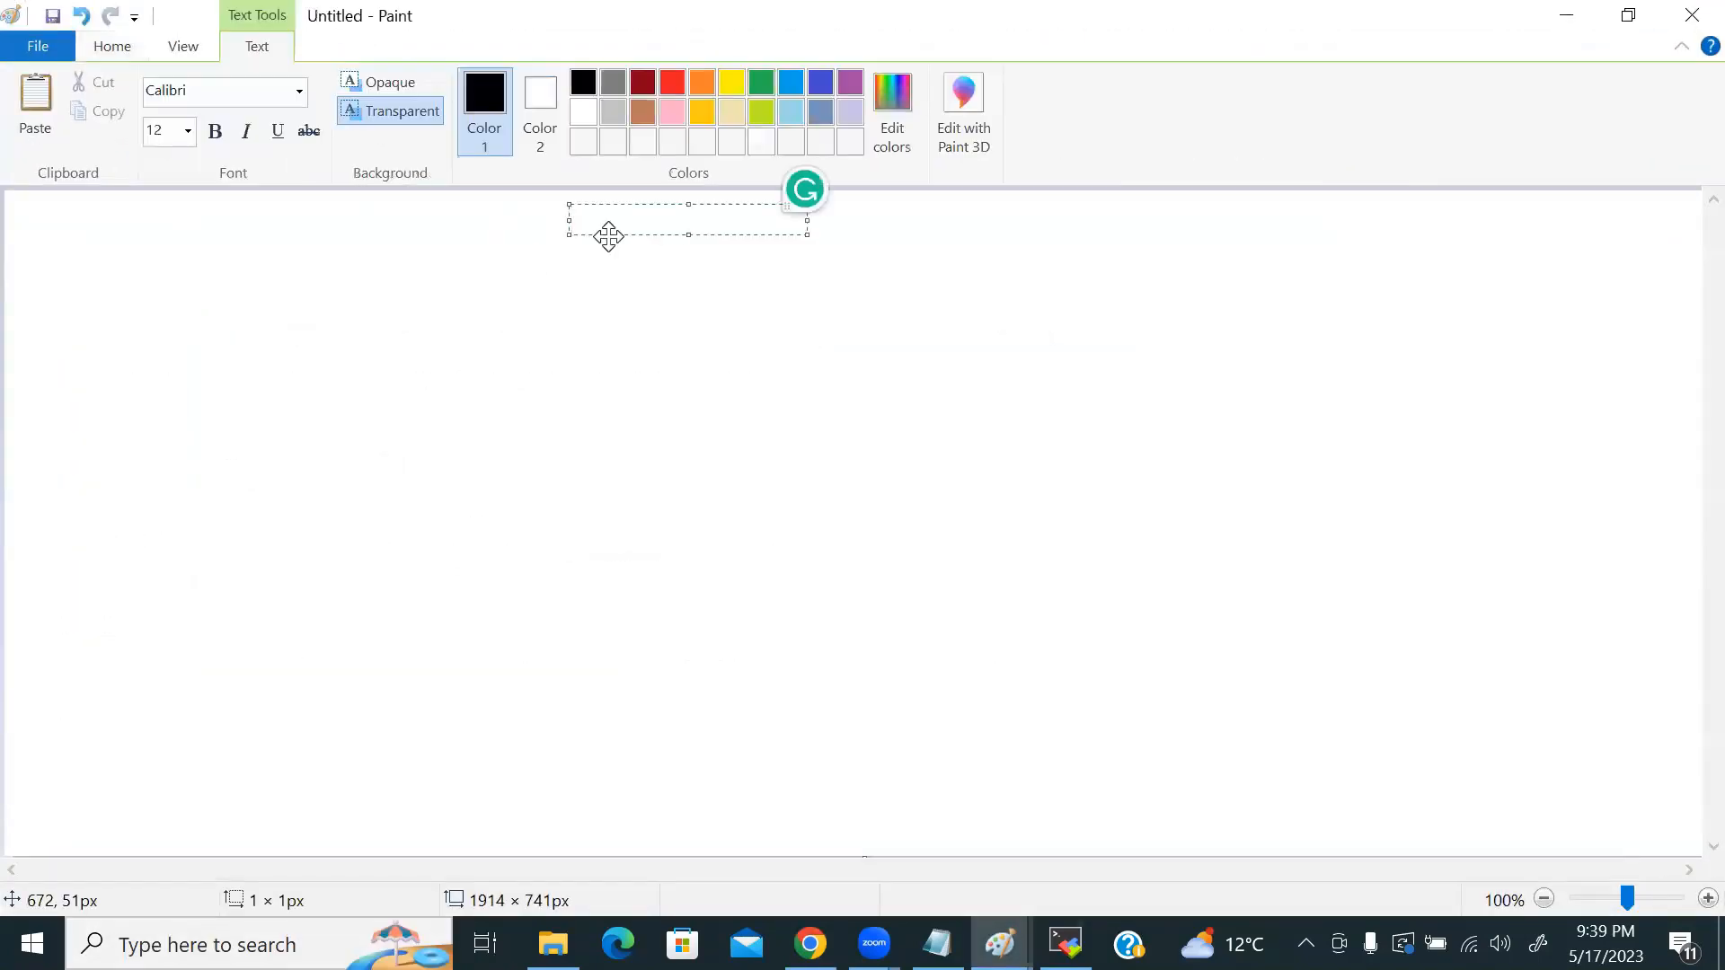
{"action": "key", "text": "Return"}
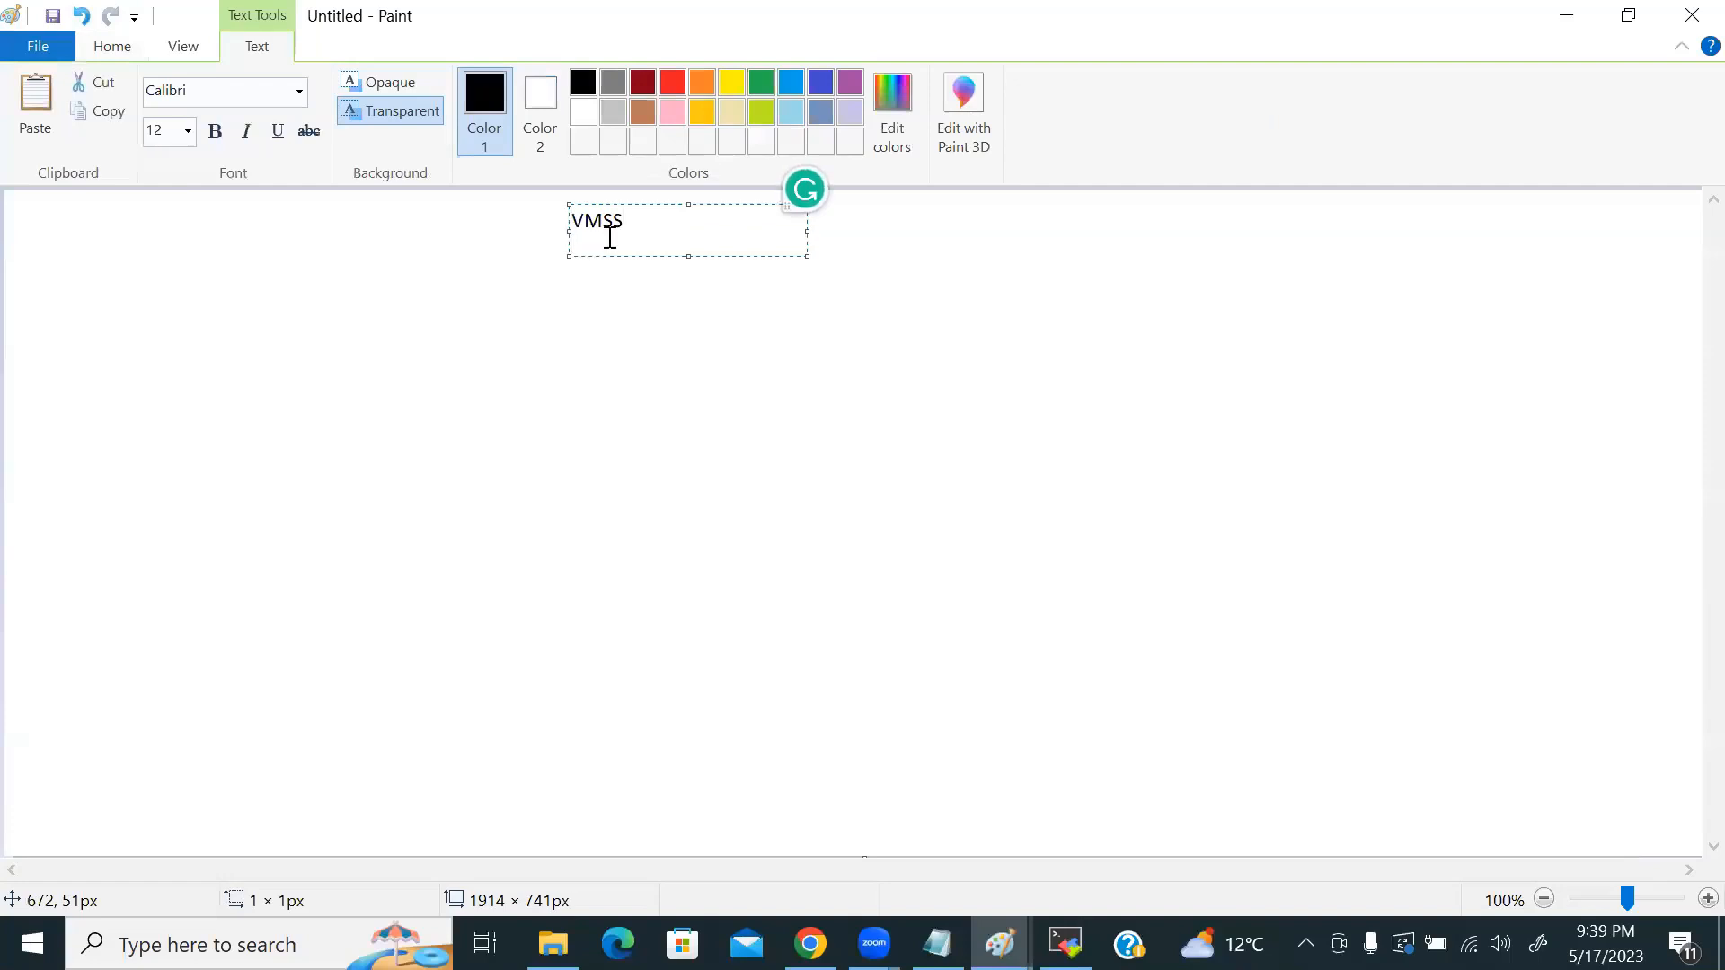
{"action": "left_click", "coordinate": [514, 395]}
Step: Draw a large rounded box on the left and a second box on the right, each holding a small box
{"action": "left_click", "coordinate": [594, 85]}
{"action": "left_click_drag", "start_coordinate": [566, 321], "coordinate": [670, 404]}
{"action": "left_click", "coordinate": [592, 484]}
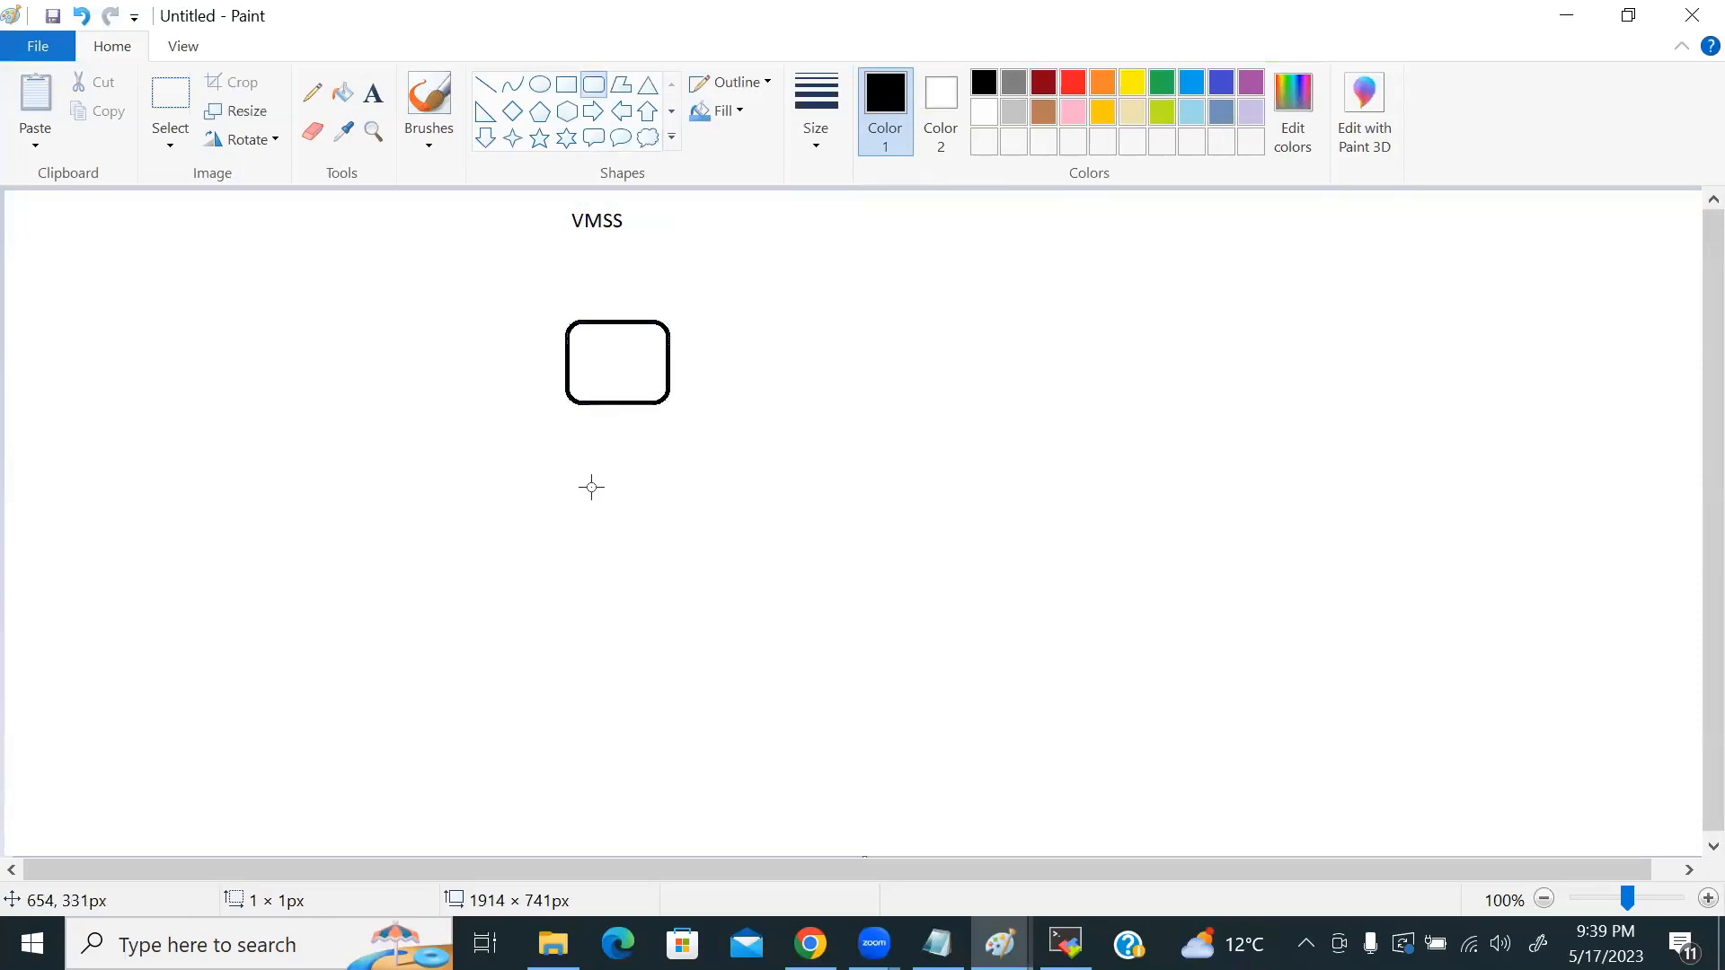
{"action": "left_click_drag", "start_coordinate": [543, 286], "coordinate": [965, 538]}
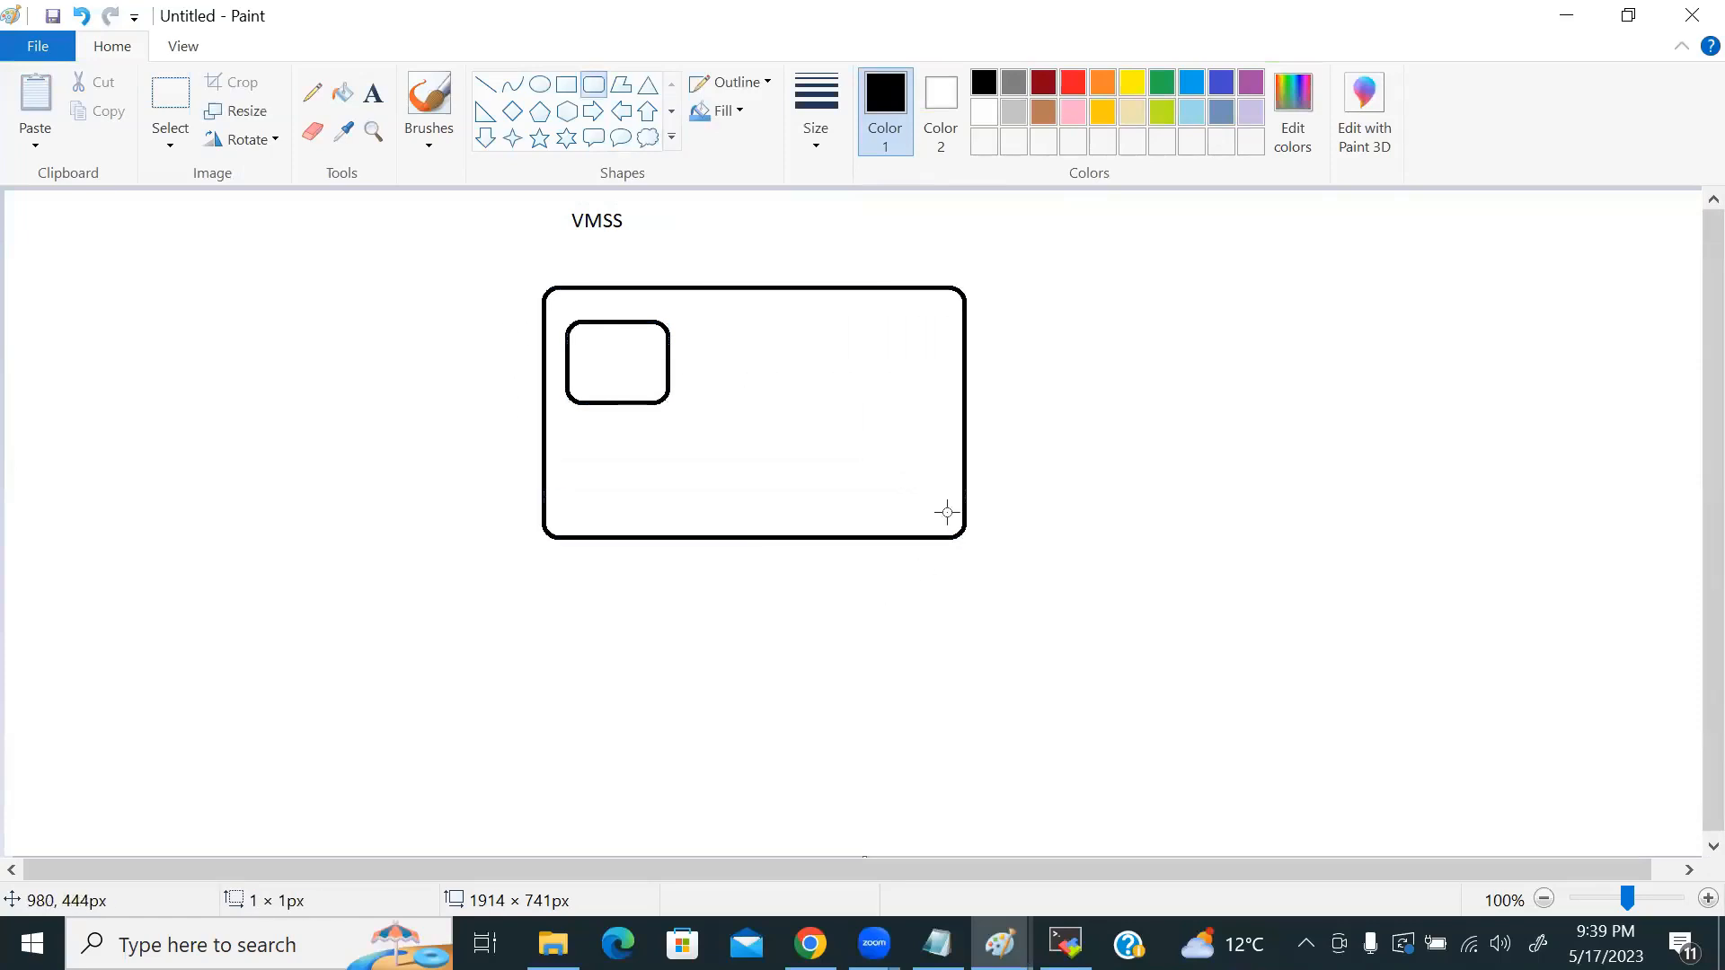
{"action": "left_click_drag", "start_coordinate": [1040, 287], "coordinate": [1421, 516]}
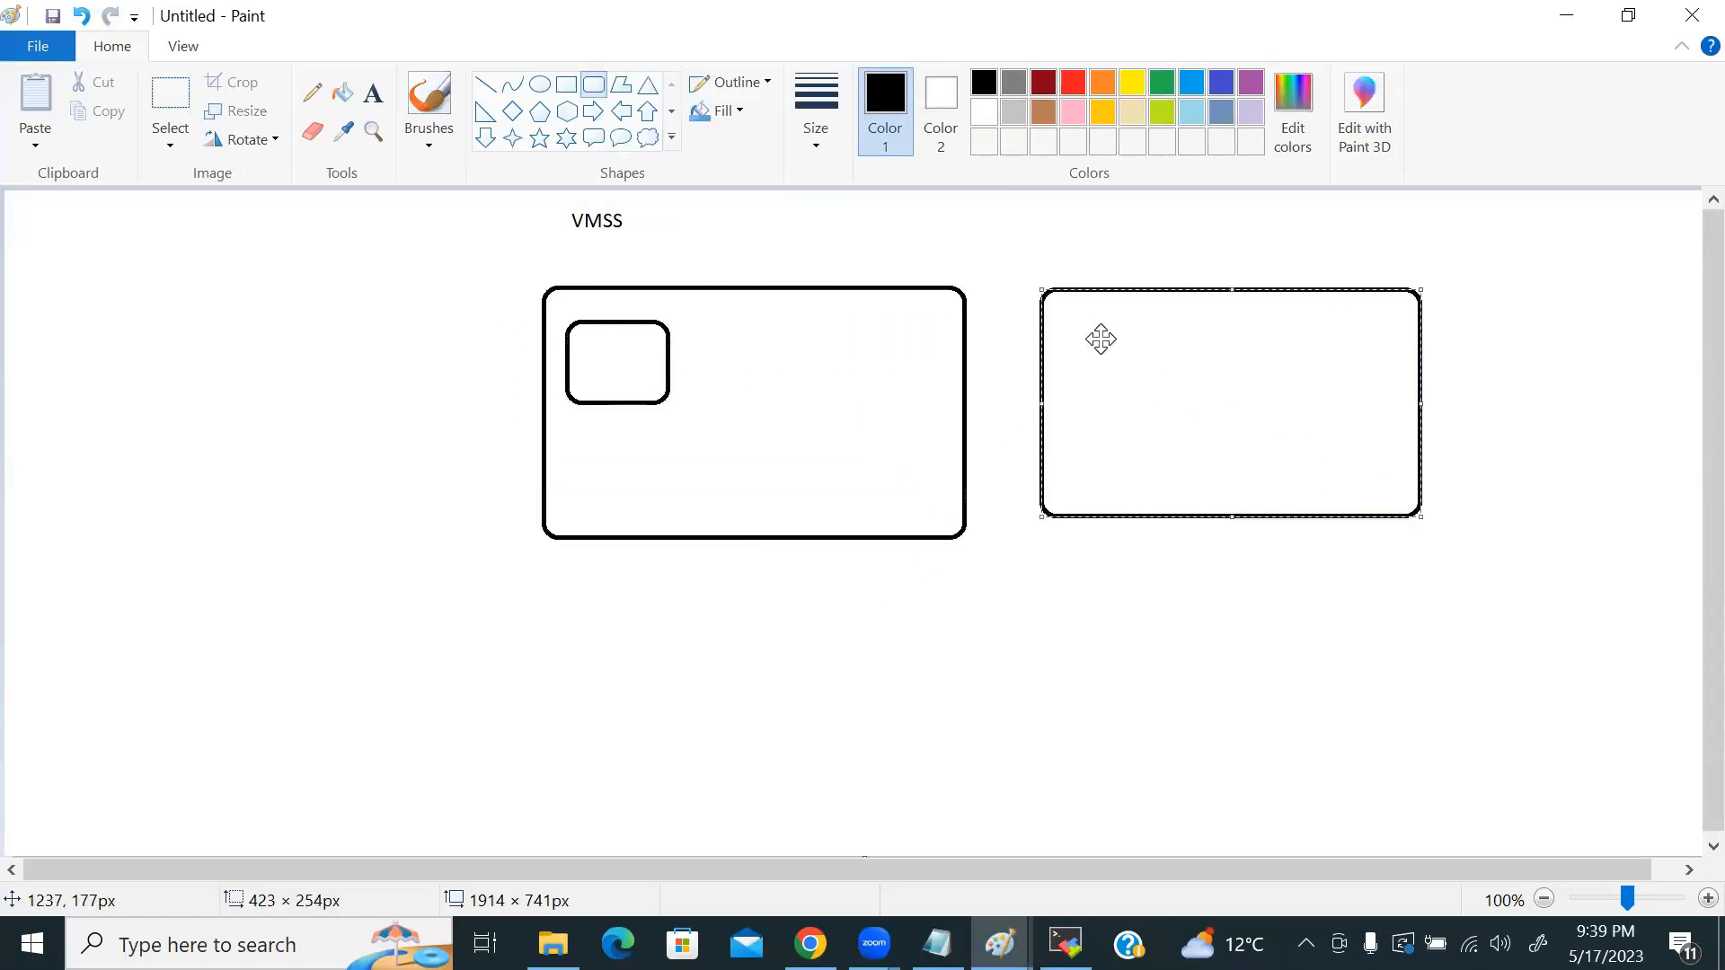
{"action": "left_click", "coordinate": [926, 566]}
{"action": "left_click_drag", "start_coordinate": [1079, 318], "coordinate": [1153, 366]}
Step: Draw one tall column in the right box and three columns in the left box, each topped by a small box
{"action": "left_click", "coordinate": [566, 84]}
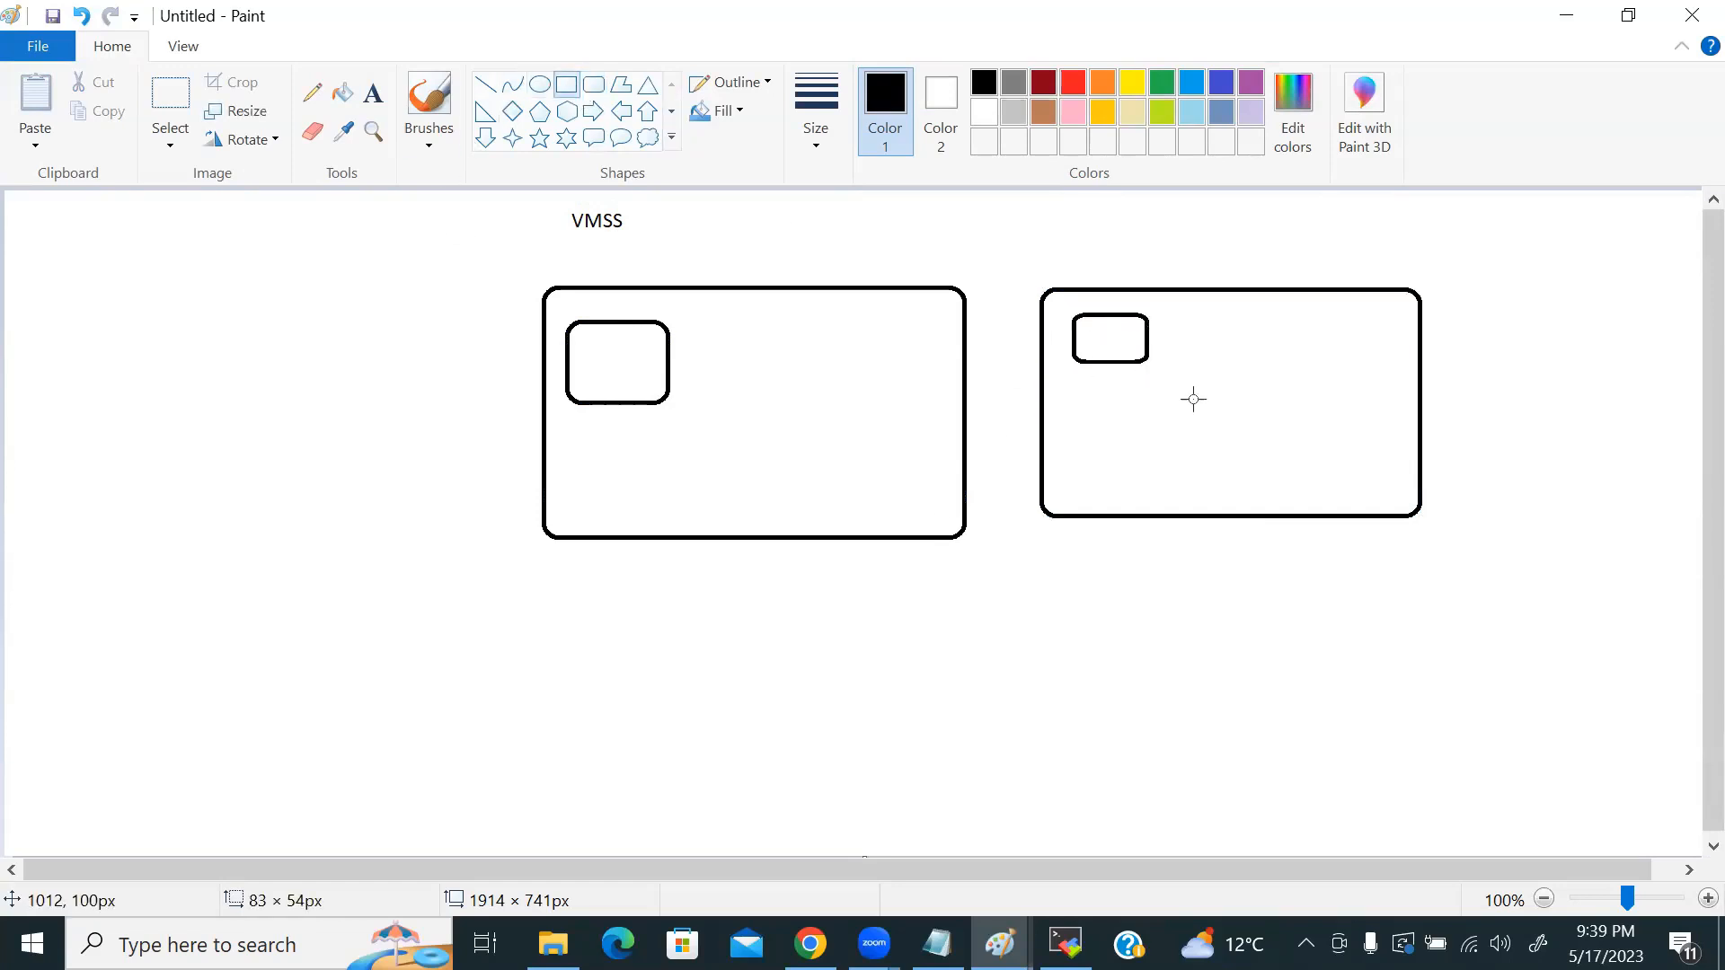
{"action": "left_click_drag", "start_coordinate": [1062, 301], "coordinate": [1171, 514]}
{"action": "left_click_drag", "start_coordinate": [552, 299], "coordinate": [680, 528]}
{"action": "left_click", "coordinate": [643, 636]}
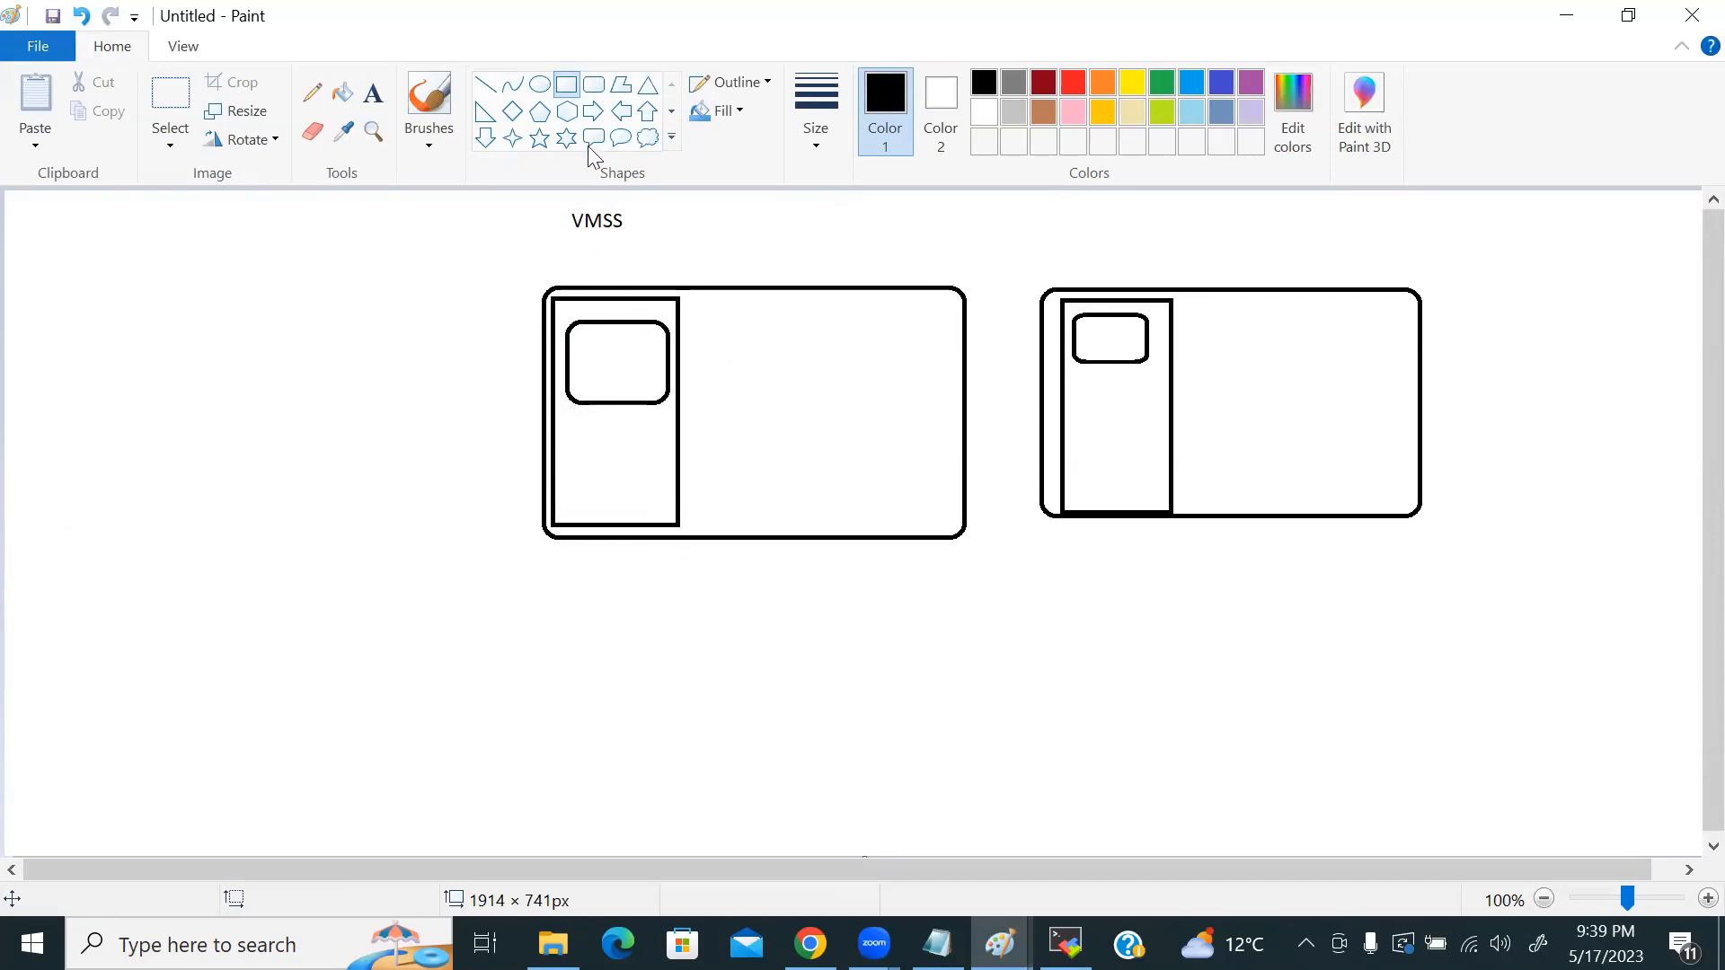
{"action": "left_click_drag", "start_coordinate": [699, 302], "coordinate": [824, 519]}
{"action": "left_click_drag", "start_coordinate": [848, 308], "coordinate": [946, 508]}
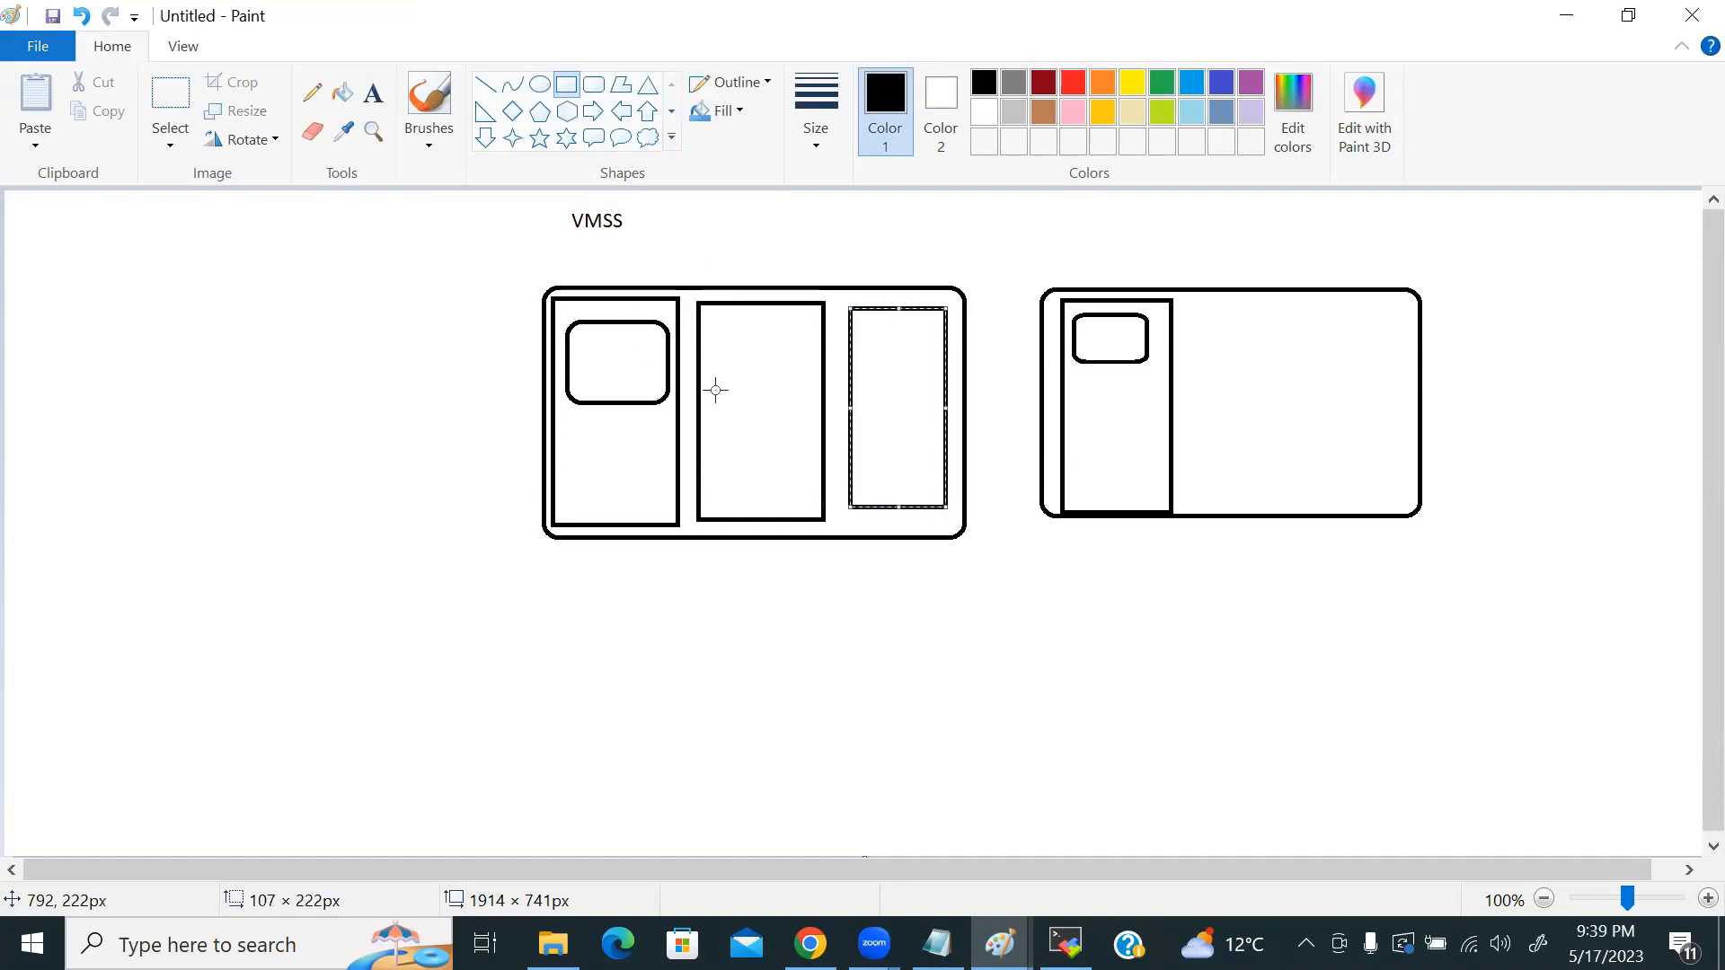
{"action": "left_click", "coordinate": [538, 323]}
{"action": "mouse_move", "coordinate": [714, 320]}
{"action": "left_mouse_down"}
{"action": "mouse_move", "coordinate": [783, 346]}
{"action": "mouse_move", "coordinate": [933, 349]}
{"action": "left_mouse_up"}
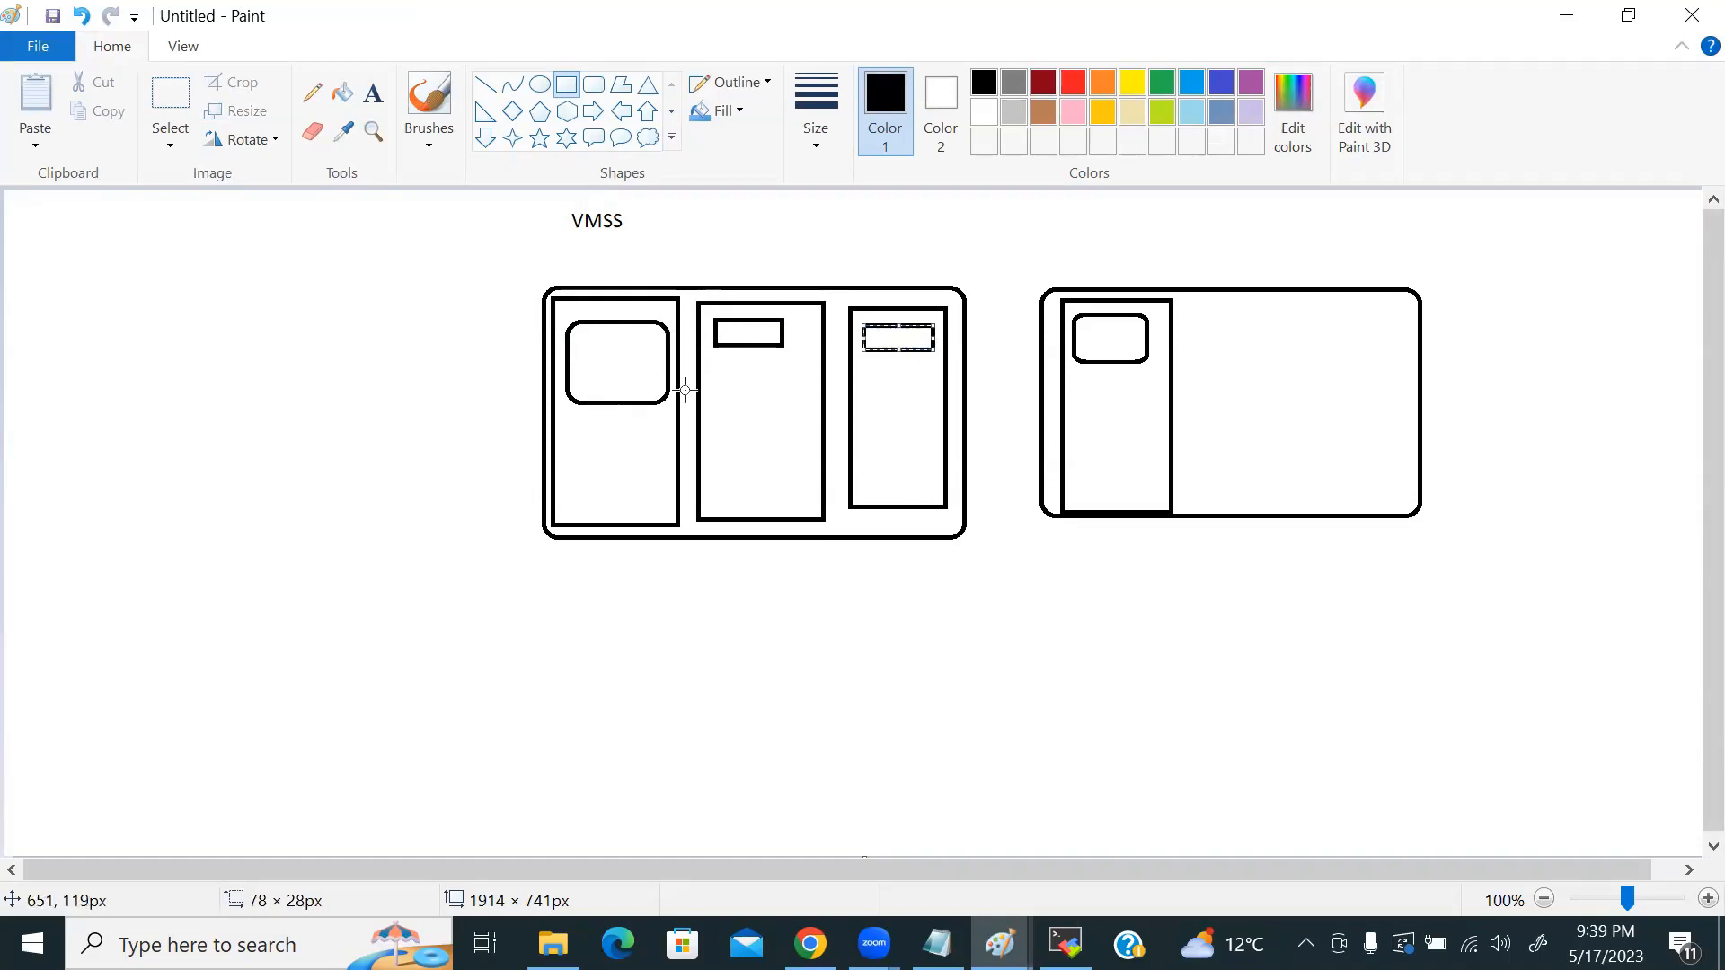
{"action": "left_click", "coordinate": [373, 93]}
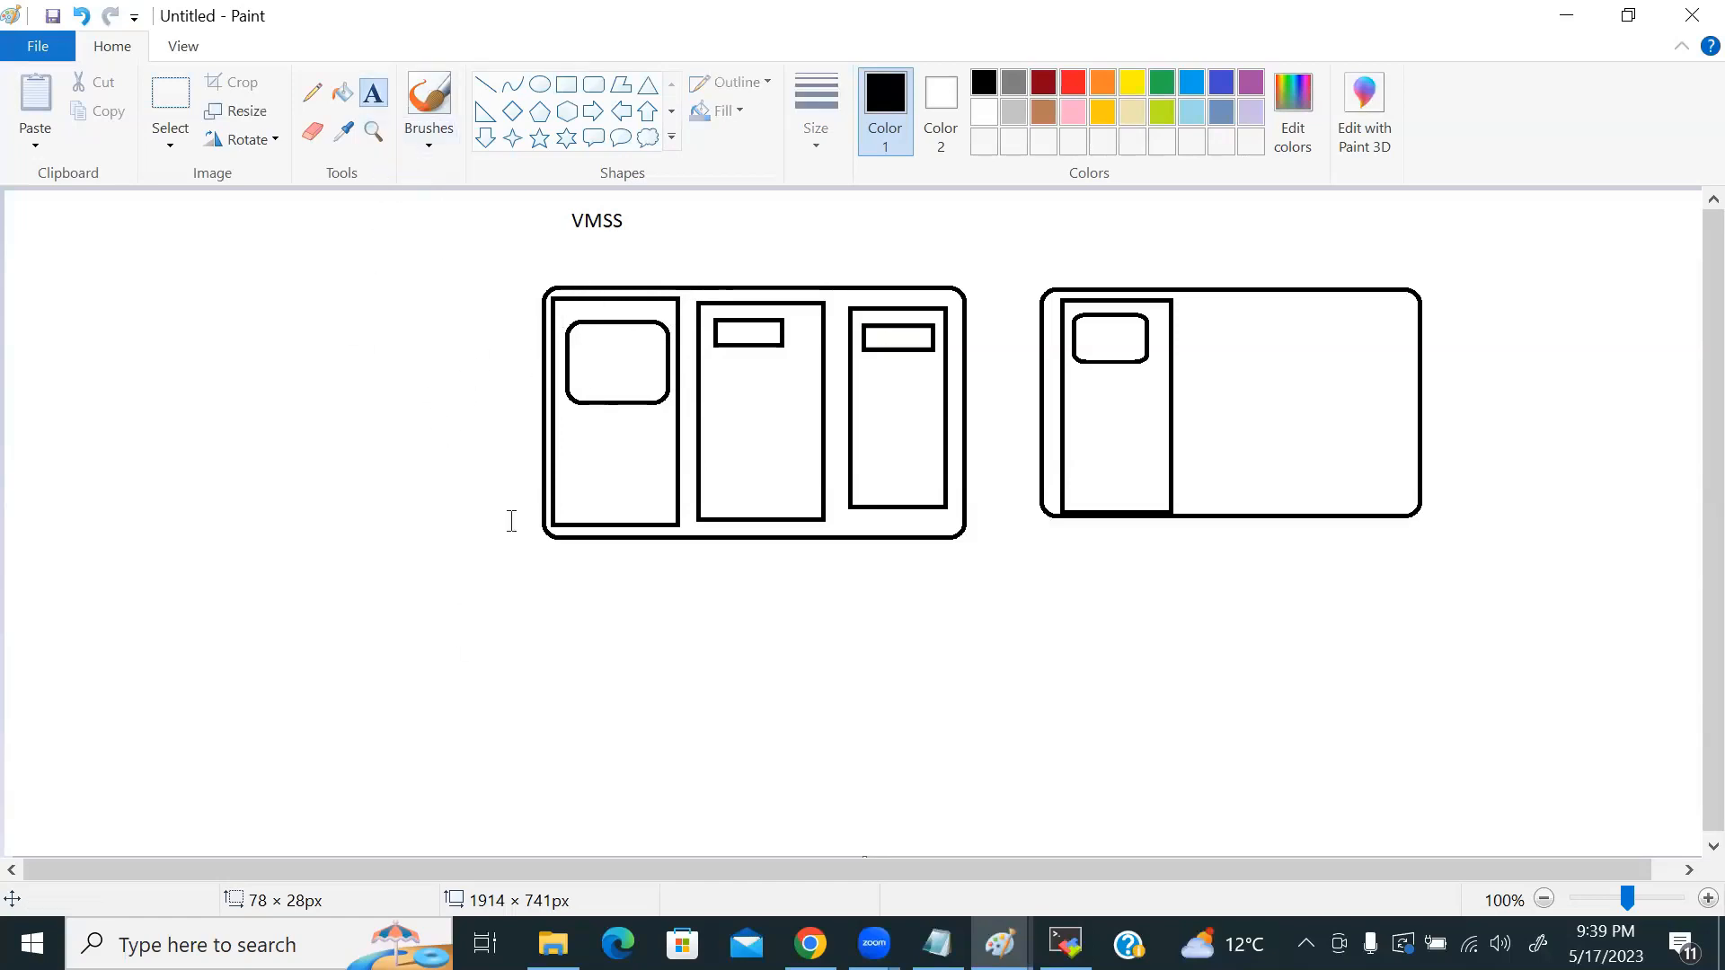
Step: Write 'availability set' and 'availability zone' on two lines below the diagram
{"action": "left_click", "coordinate": [585, 670]}
{"action": "type", "text": "av"}
{"action": "type", "text": "bility set"}
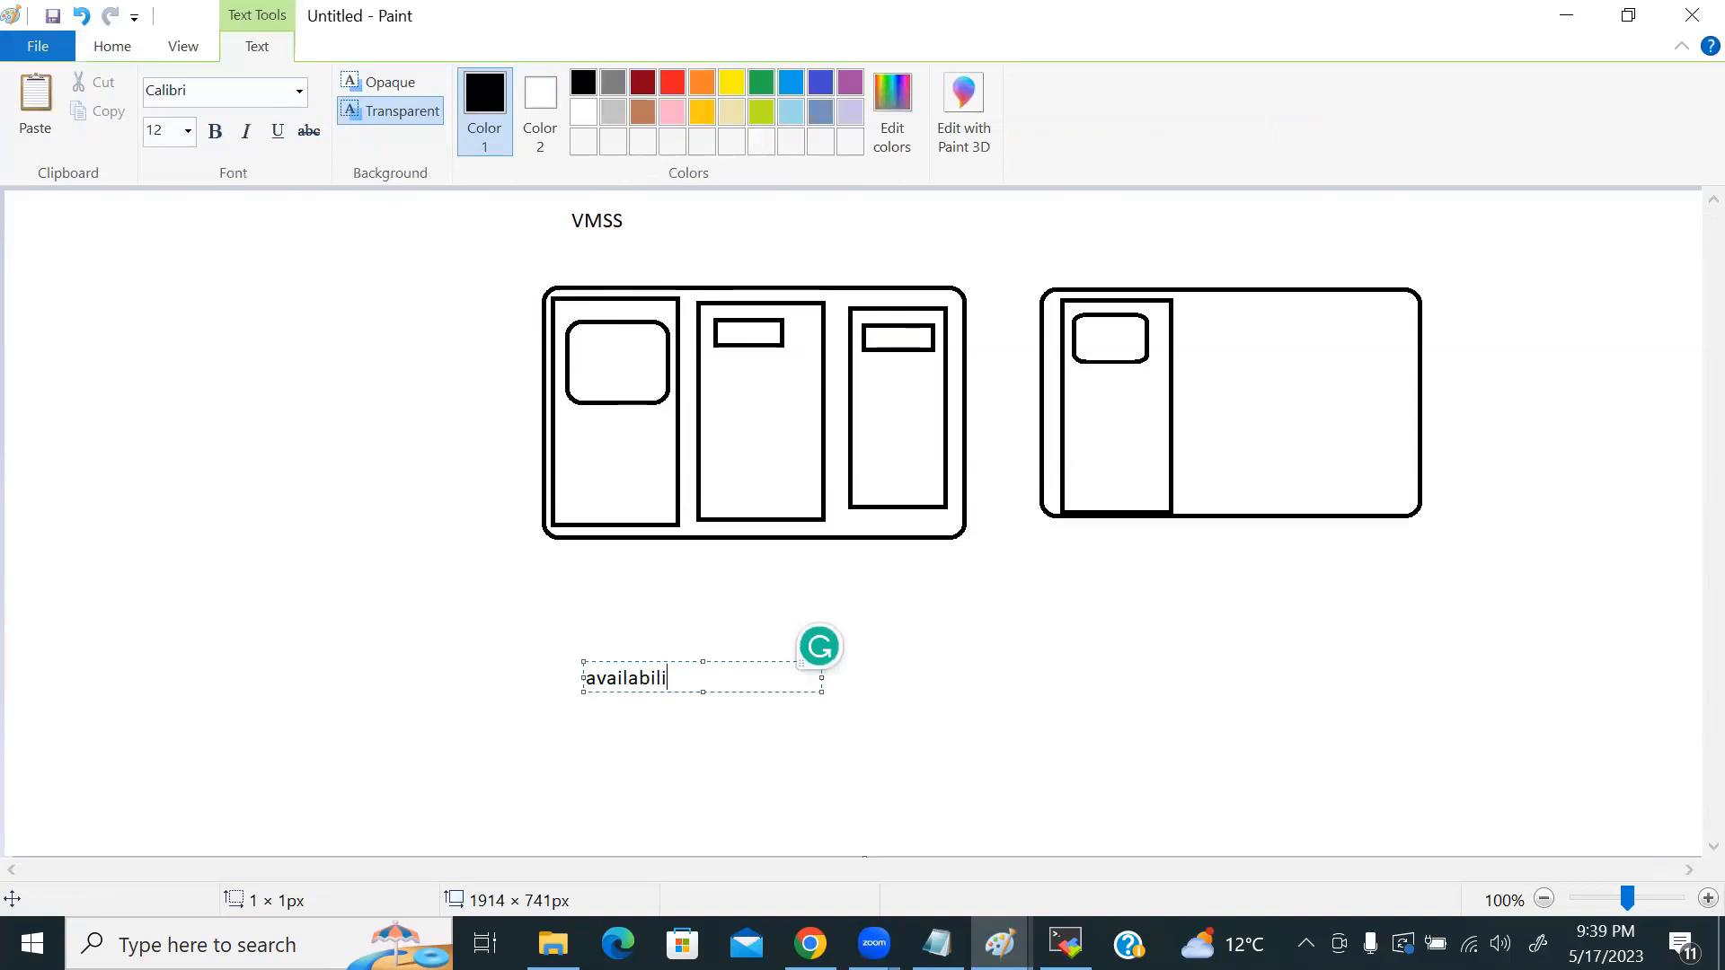
{"action": "key", "text": "Return"}
{"action": "key", "text": "Return"}
{"action": "key", "text": "Return"}
{"action": "type", "text": "availability z"}
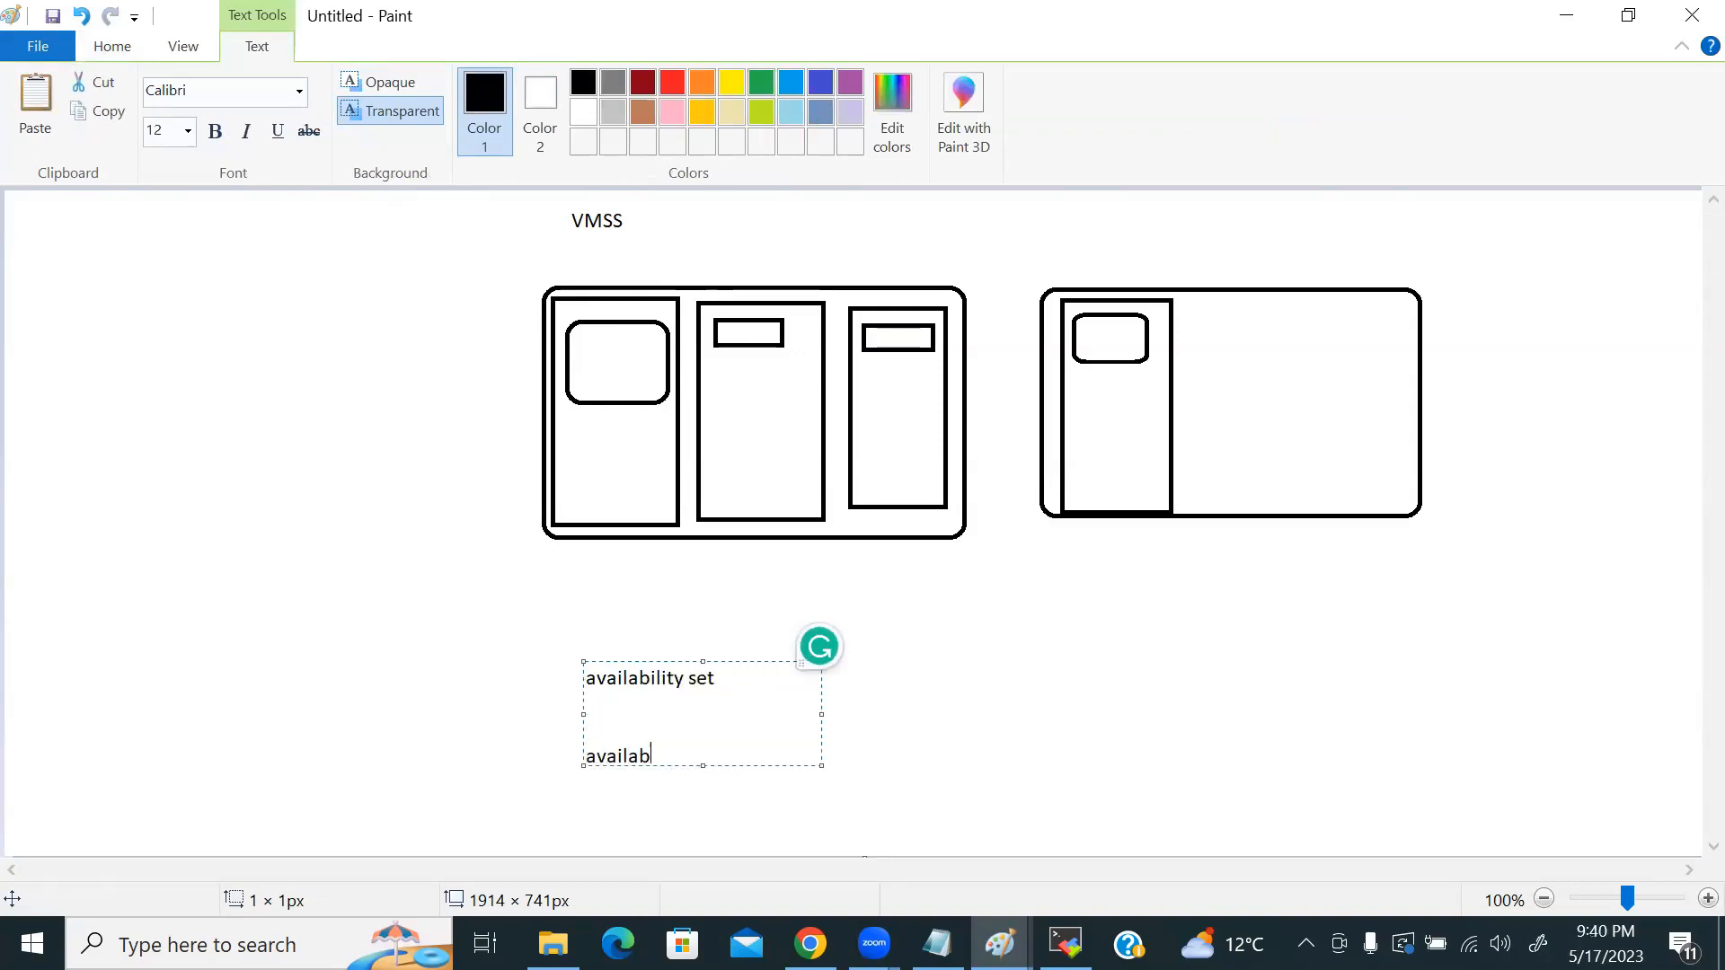
{"action": "type", "text": "one"}
{"action": "key", "text": "alt+Tab"}
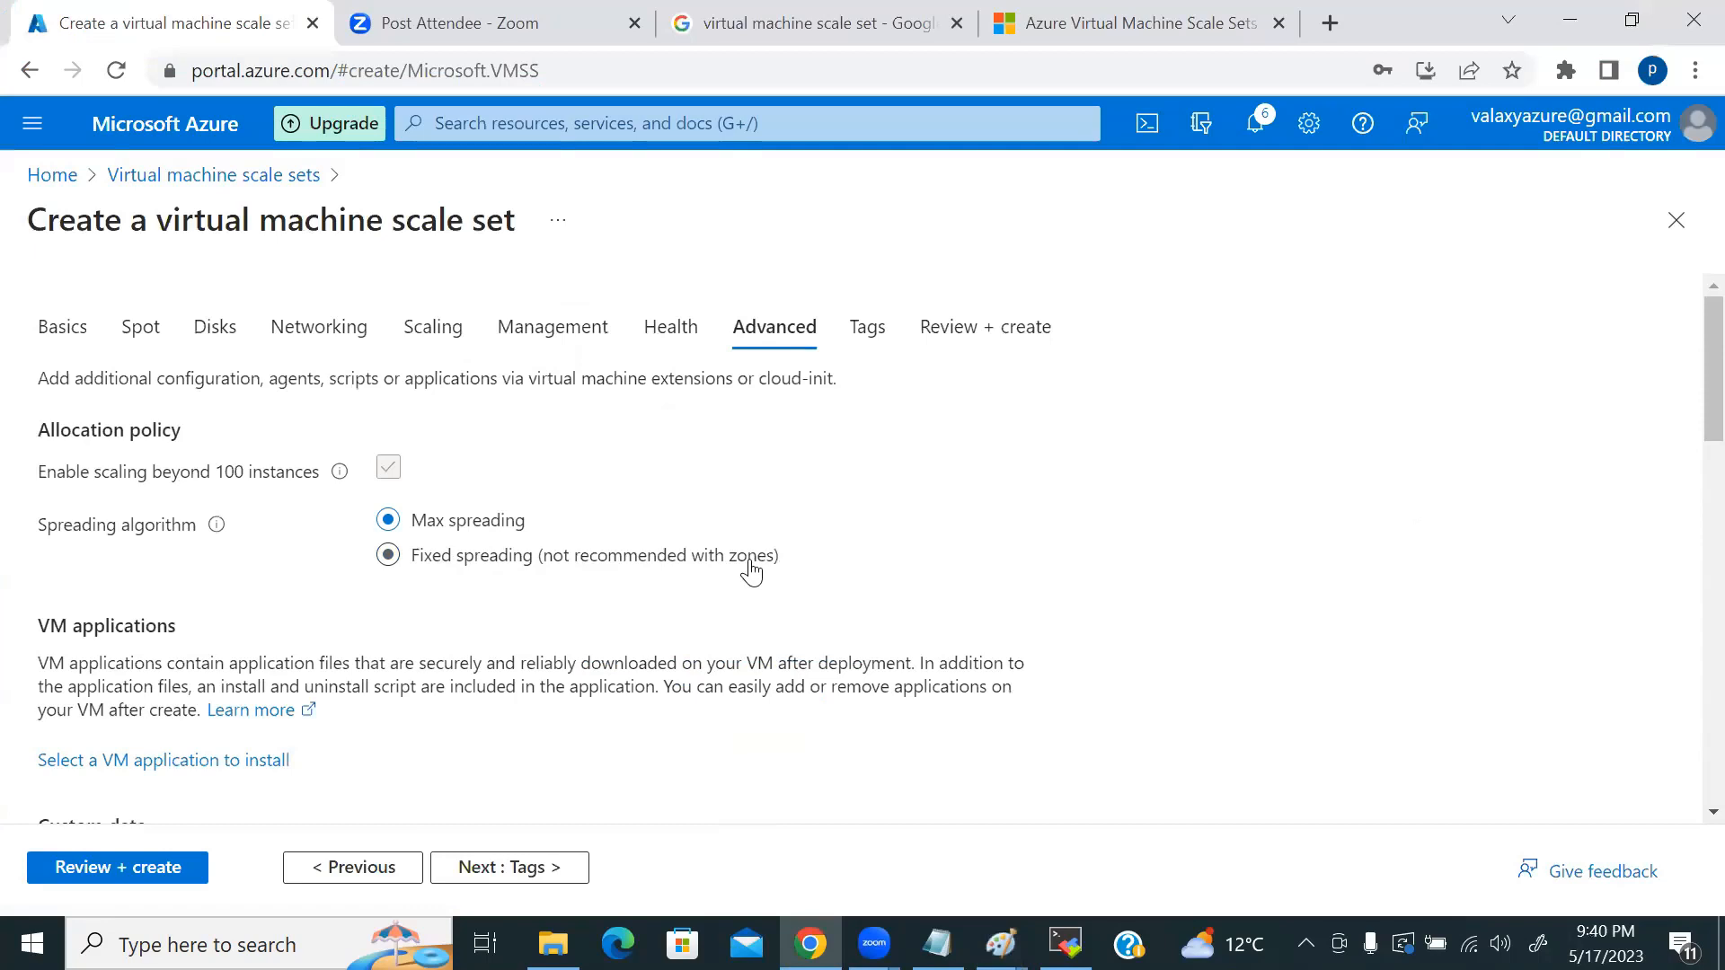
{"action": "key", "text": "alt+Tab"}
{"action": "key", "text": "alt+Tab"}
{"action": "key", "text": "alt+Tab"}
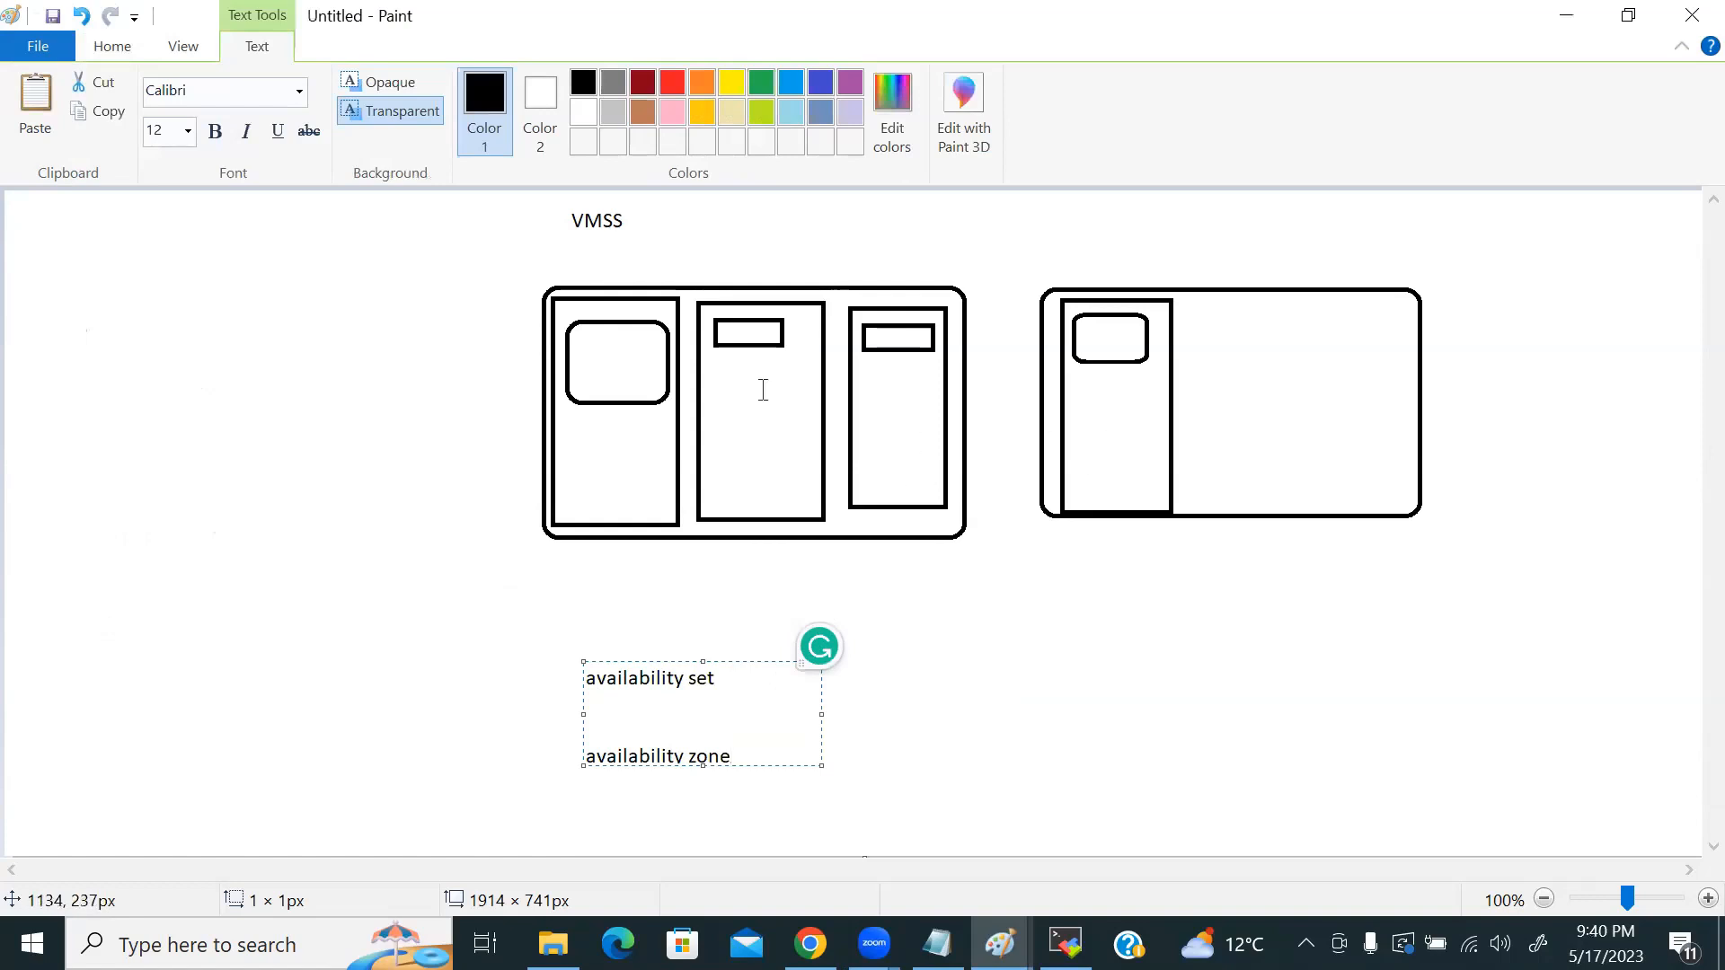
{"action": "left_click", "coordinate": [783, 260]}
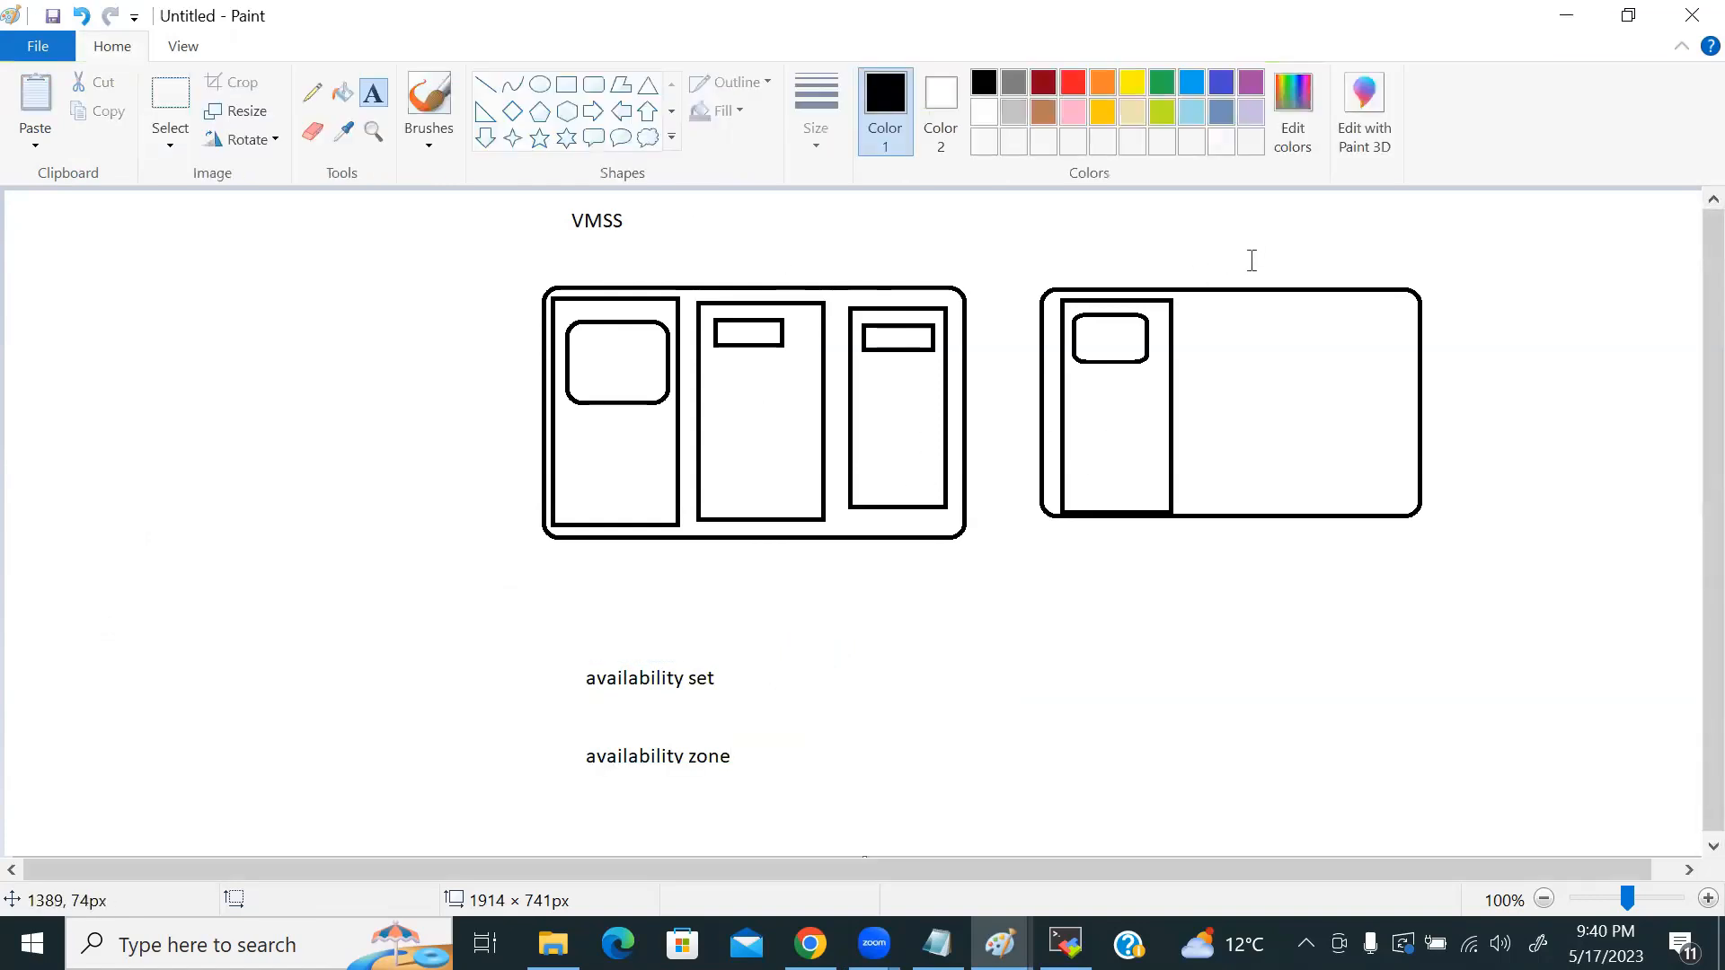
Step: Start a text label above the right box, then switch back to the Azure form
{"action": "left_click", "coordinate": [1219, 270]}
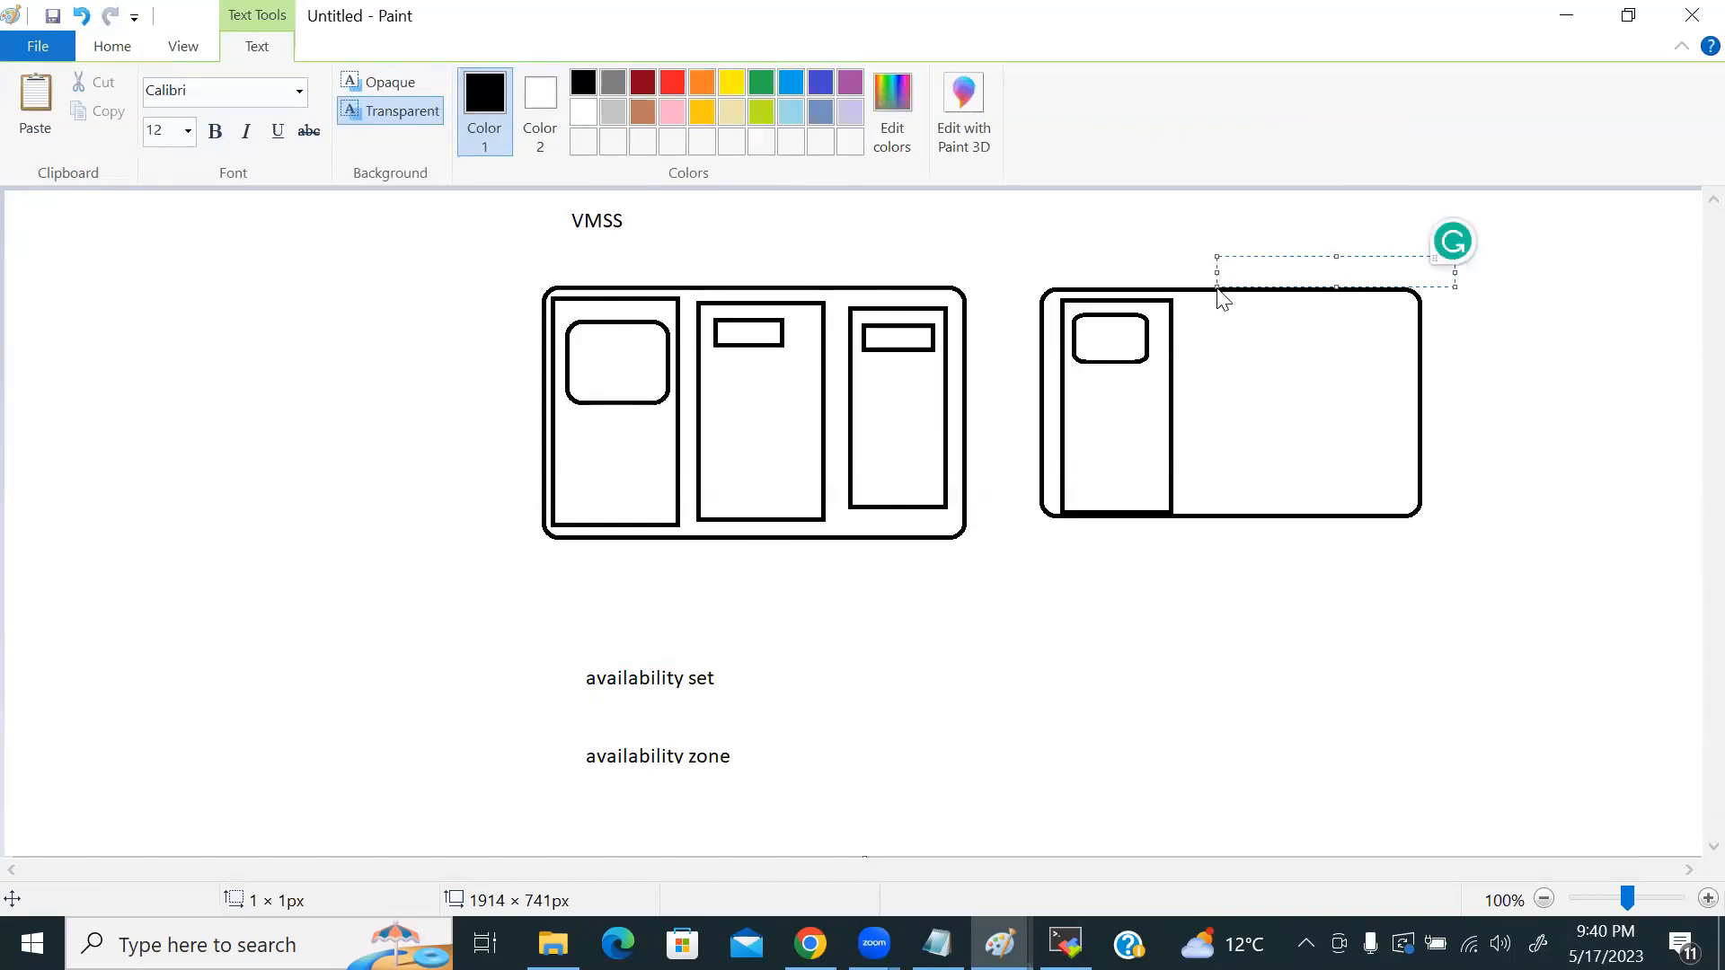
{"action": "key", "text": "alt+Tab"}
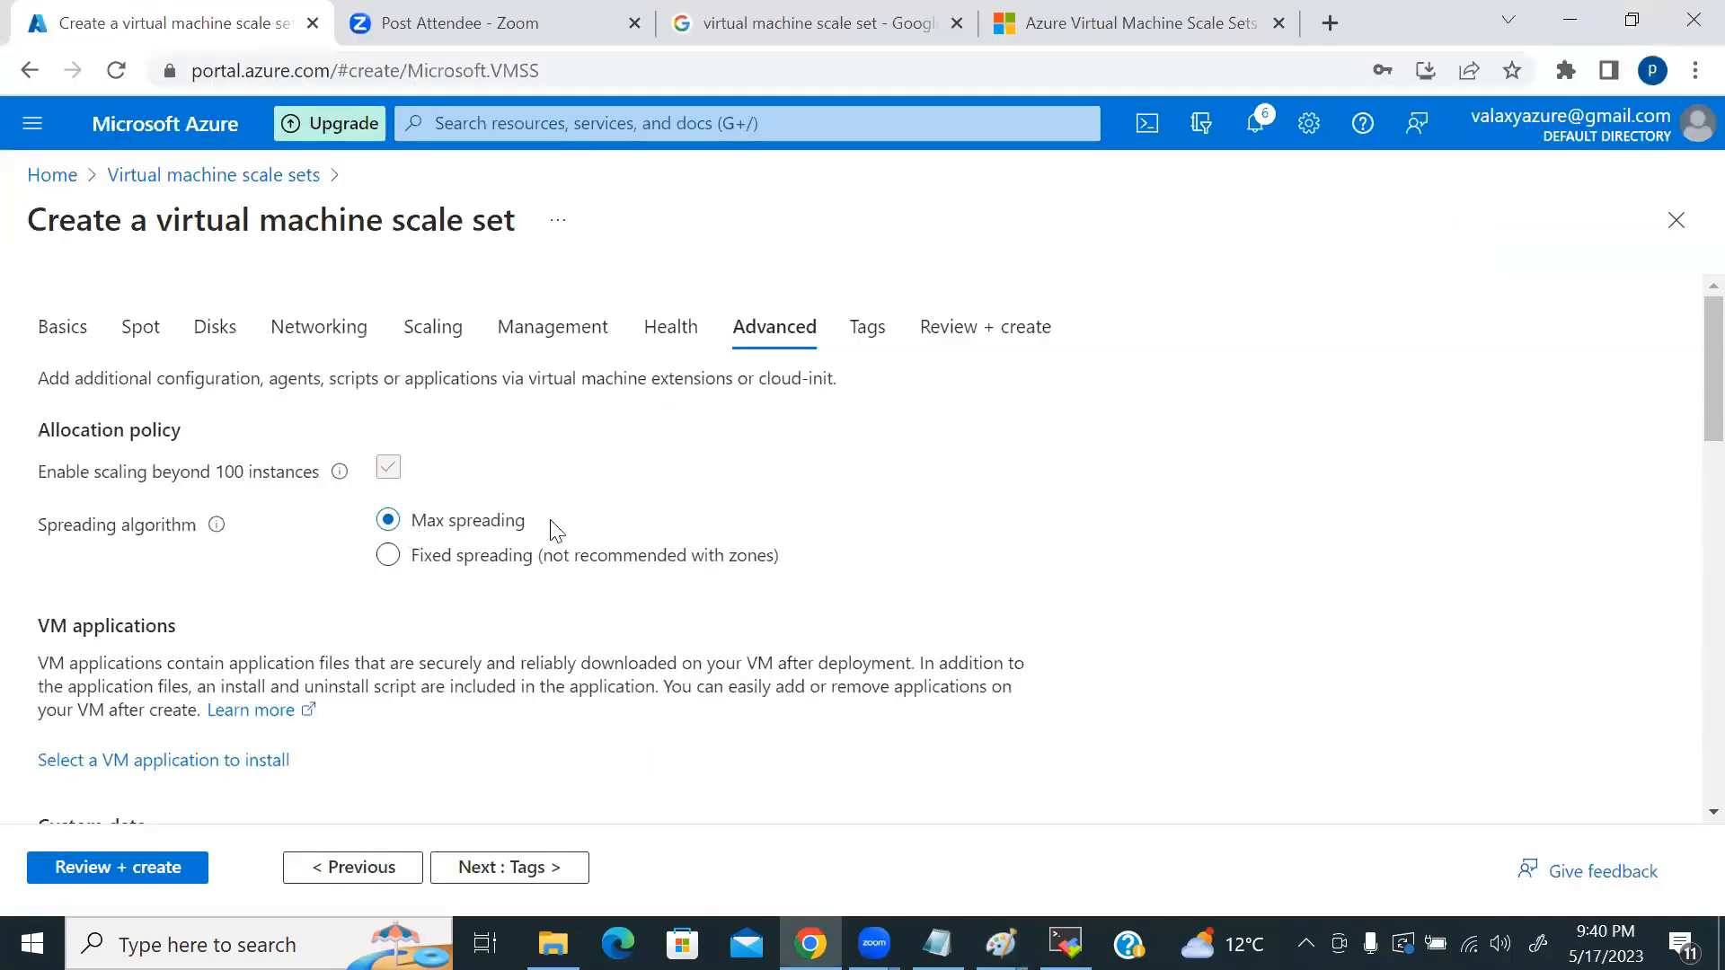
{"action": "key", "text": "alt+Tab"}
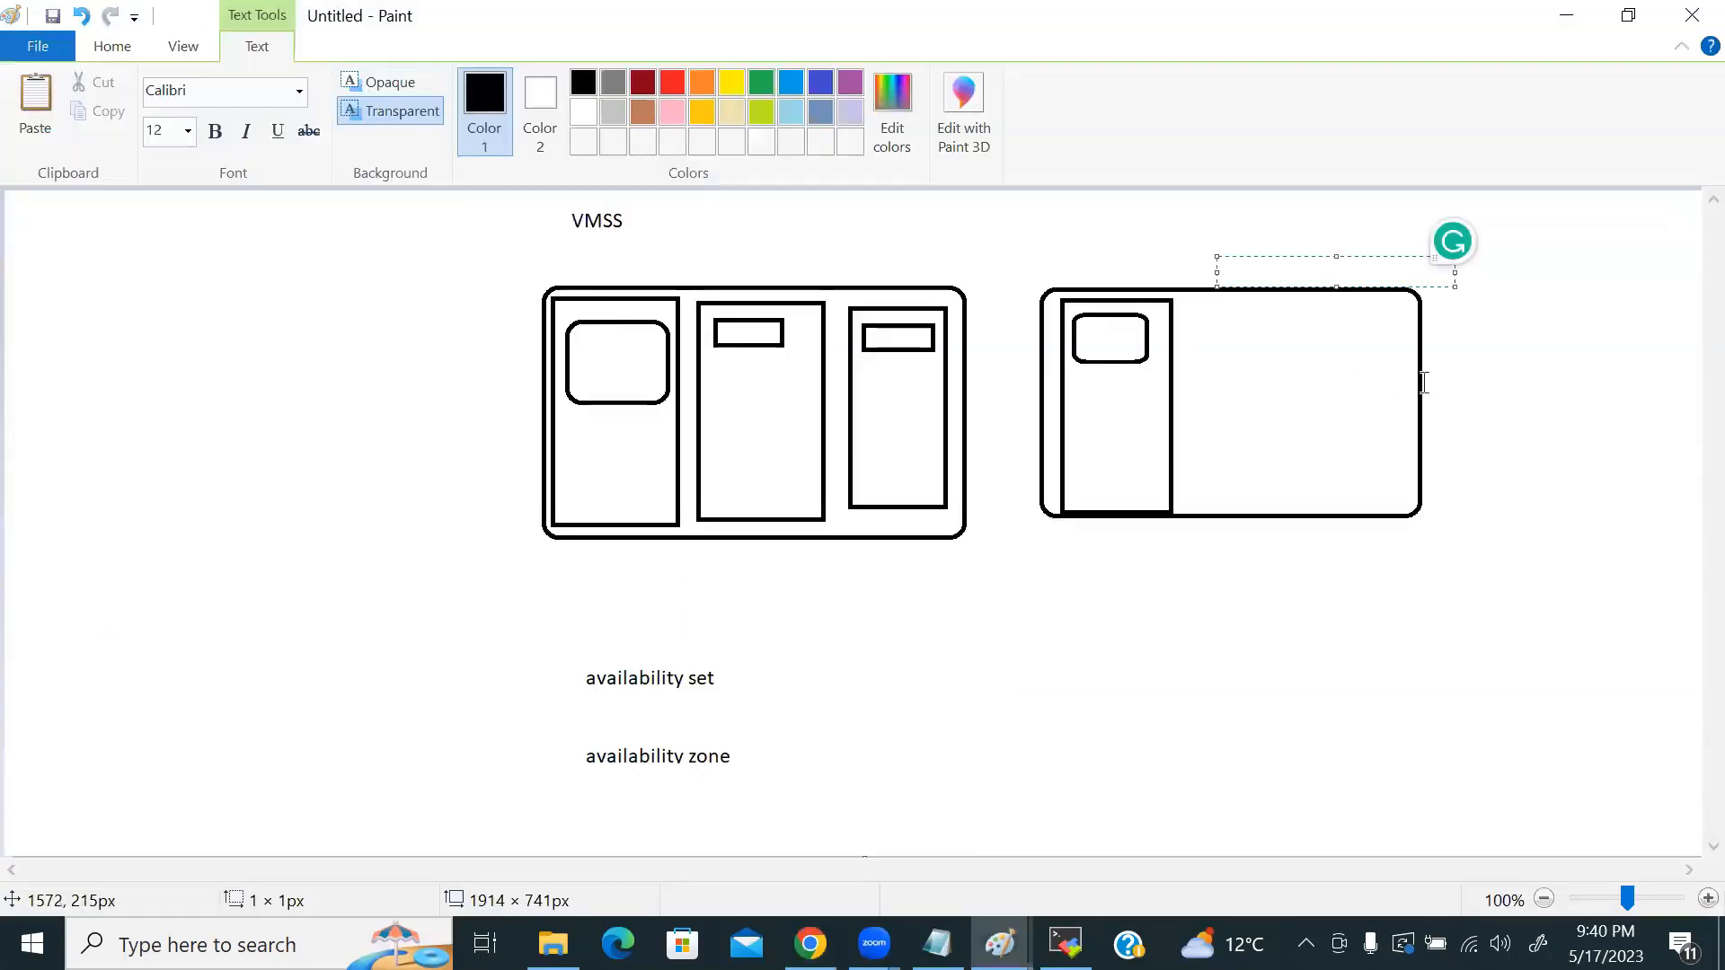
{"action": "key", "text": "alt+Tab"}
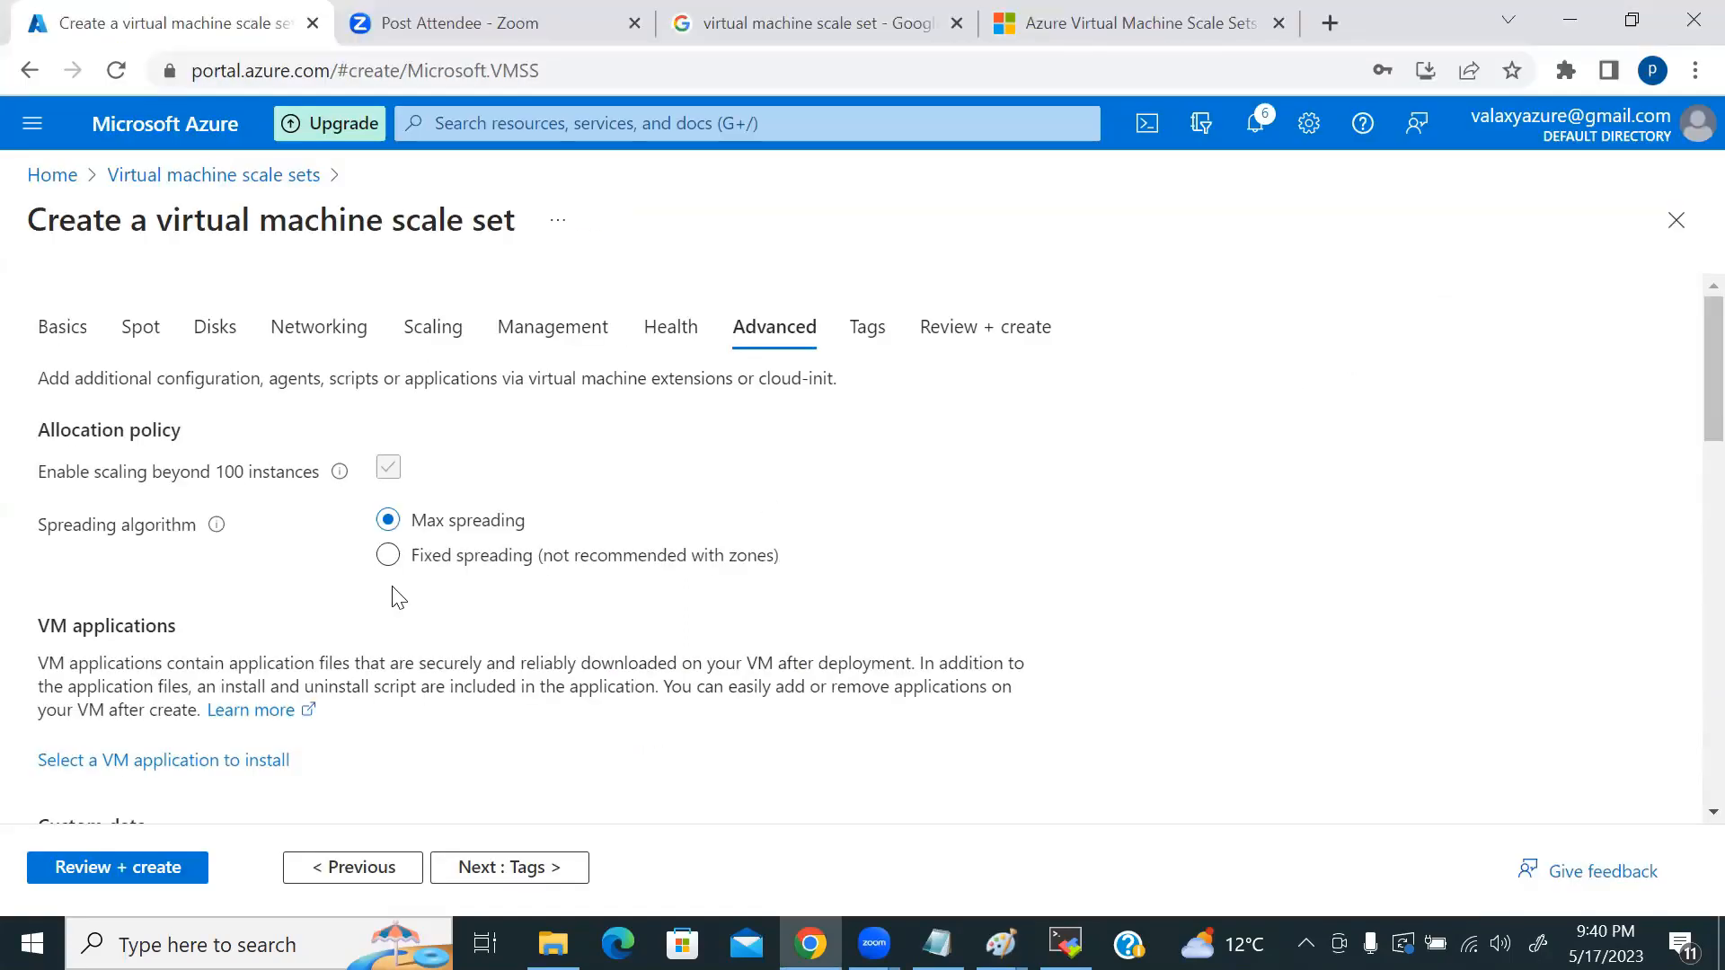
Step: Select Fixed spreading with fault domain count 5, checking it against the Paint diagram
{"action": "left_click", "coordinate": [388, 557]}
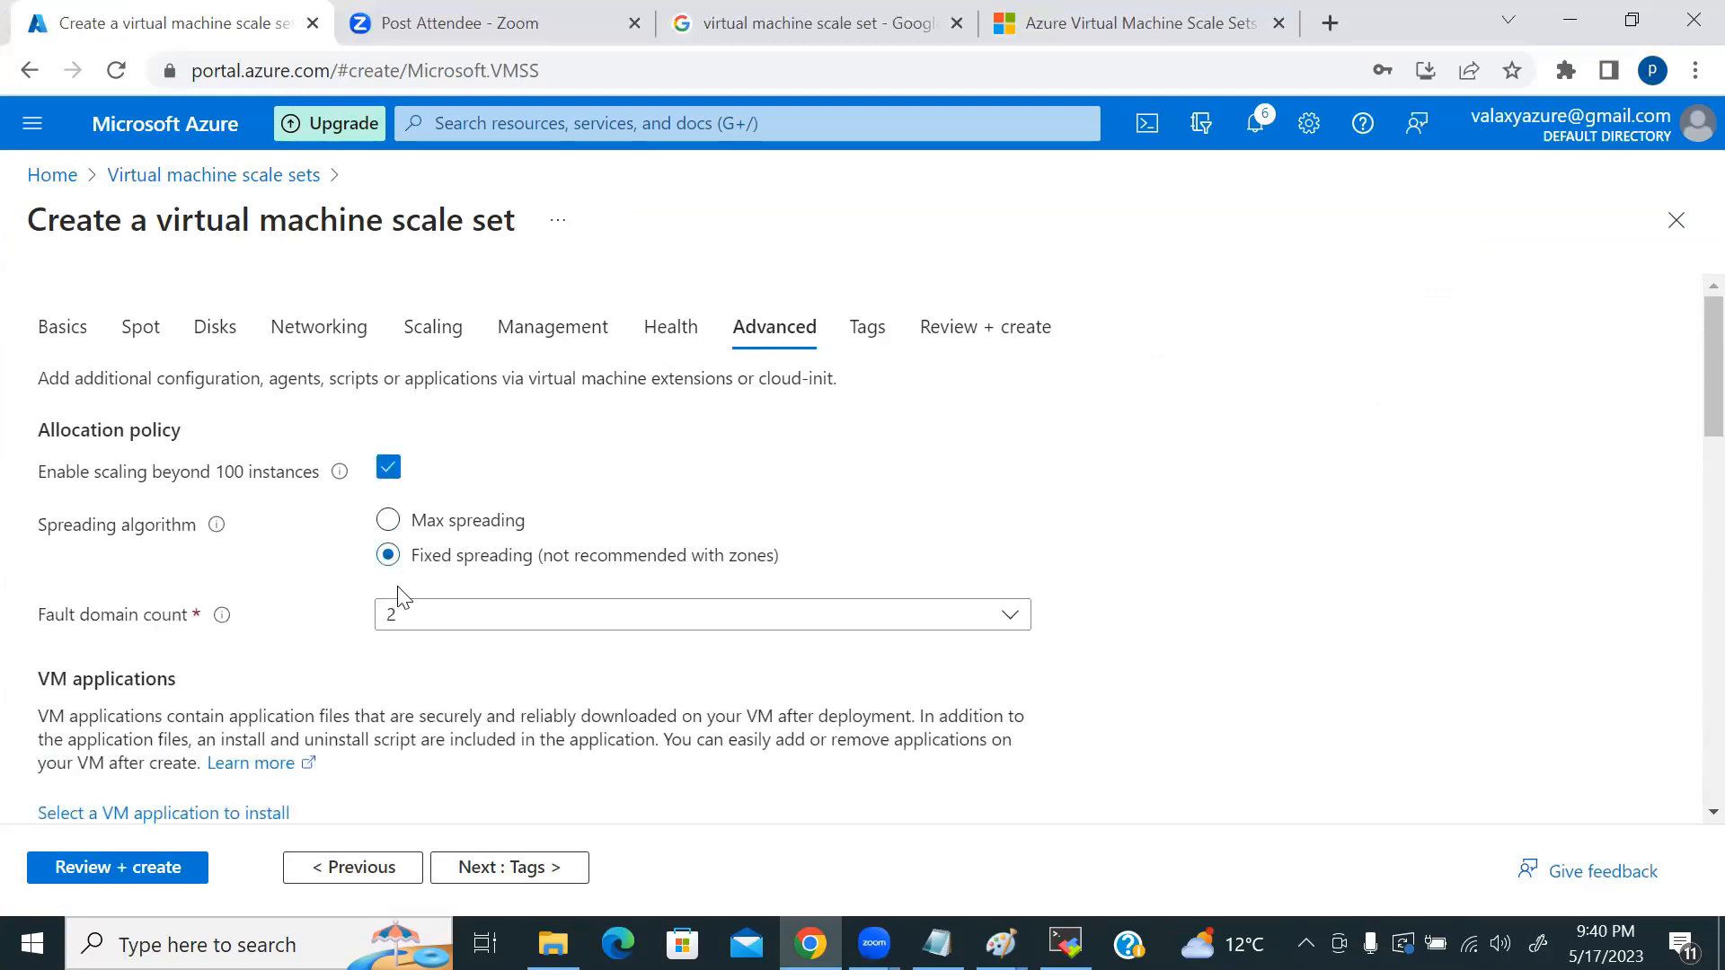
{"action": "left_click", "coordinate": [537, 620]}
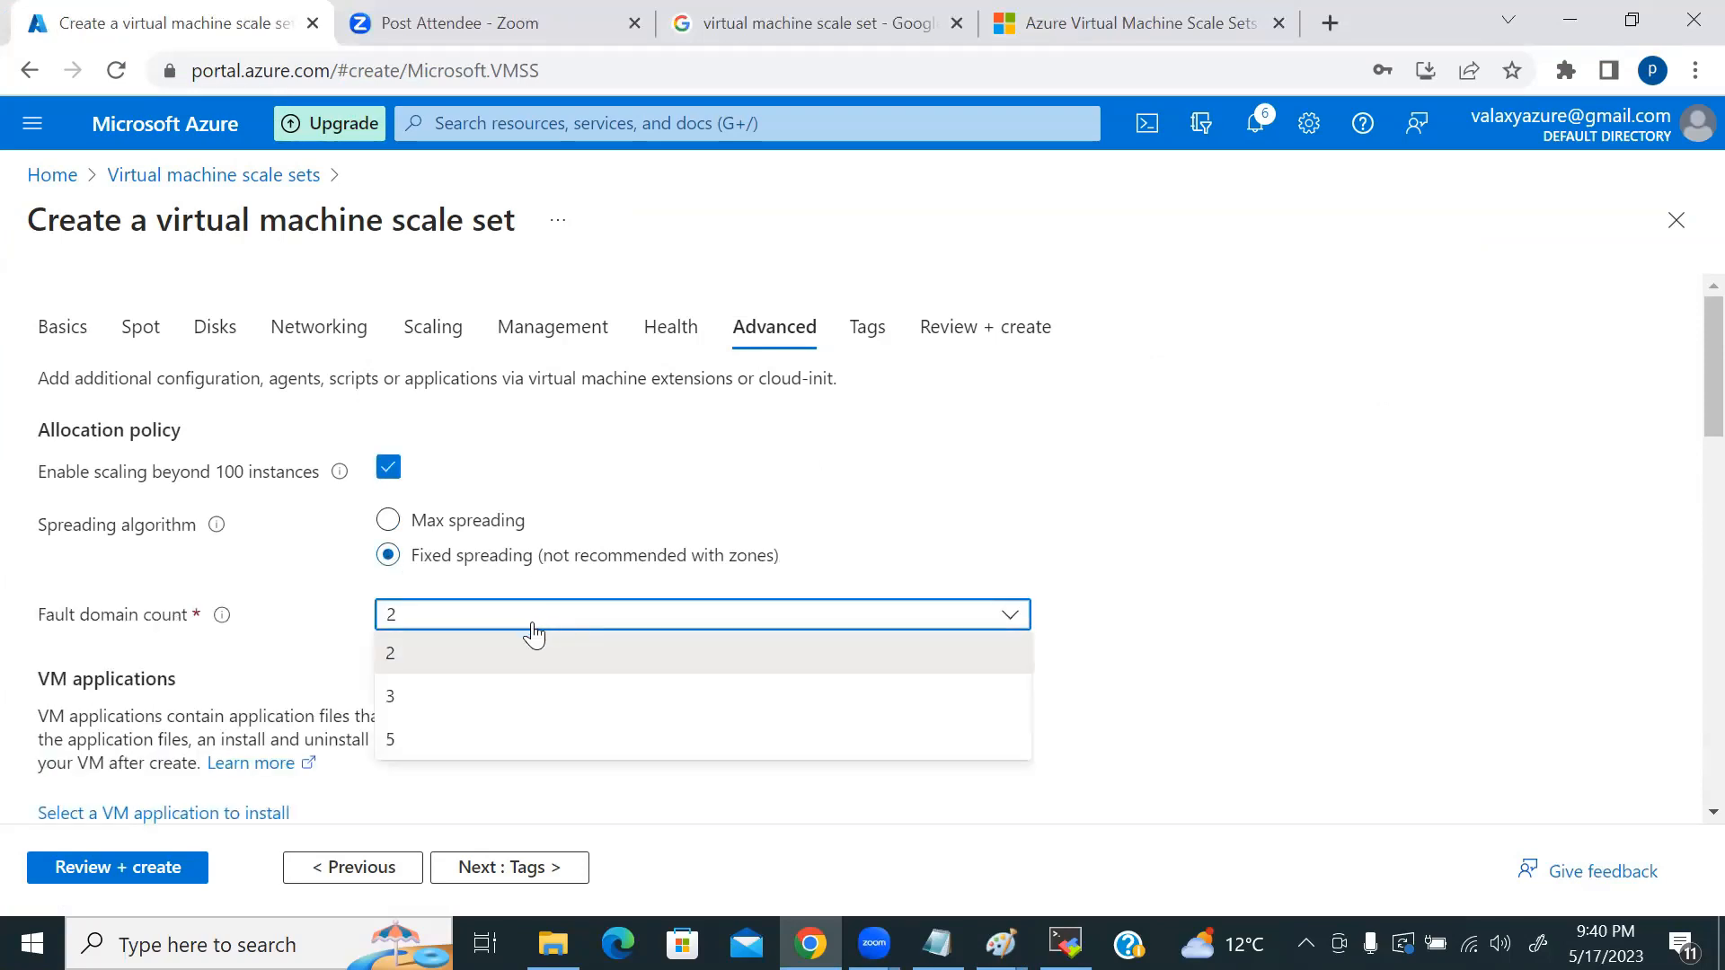
{"action": "left_click", "coordinate": [437, 741]}
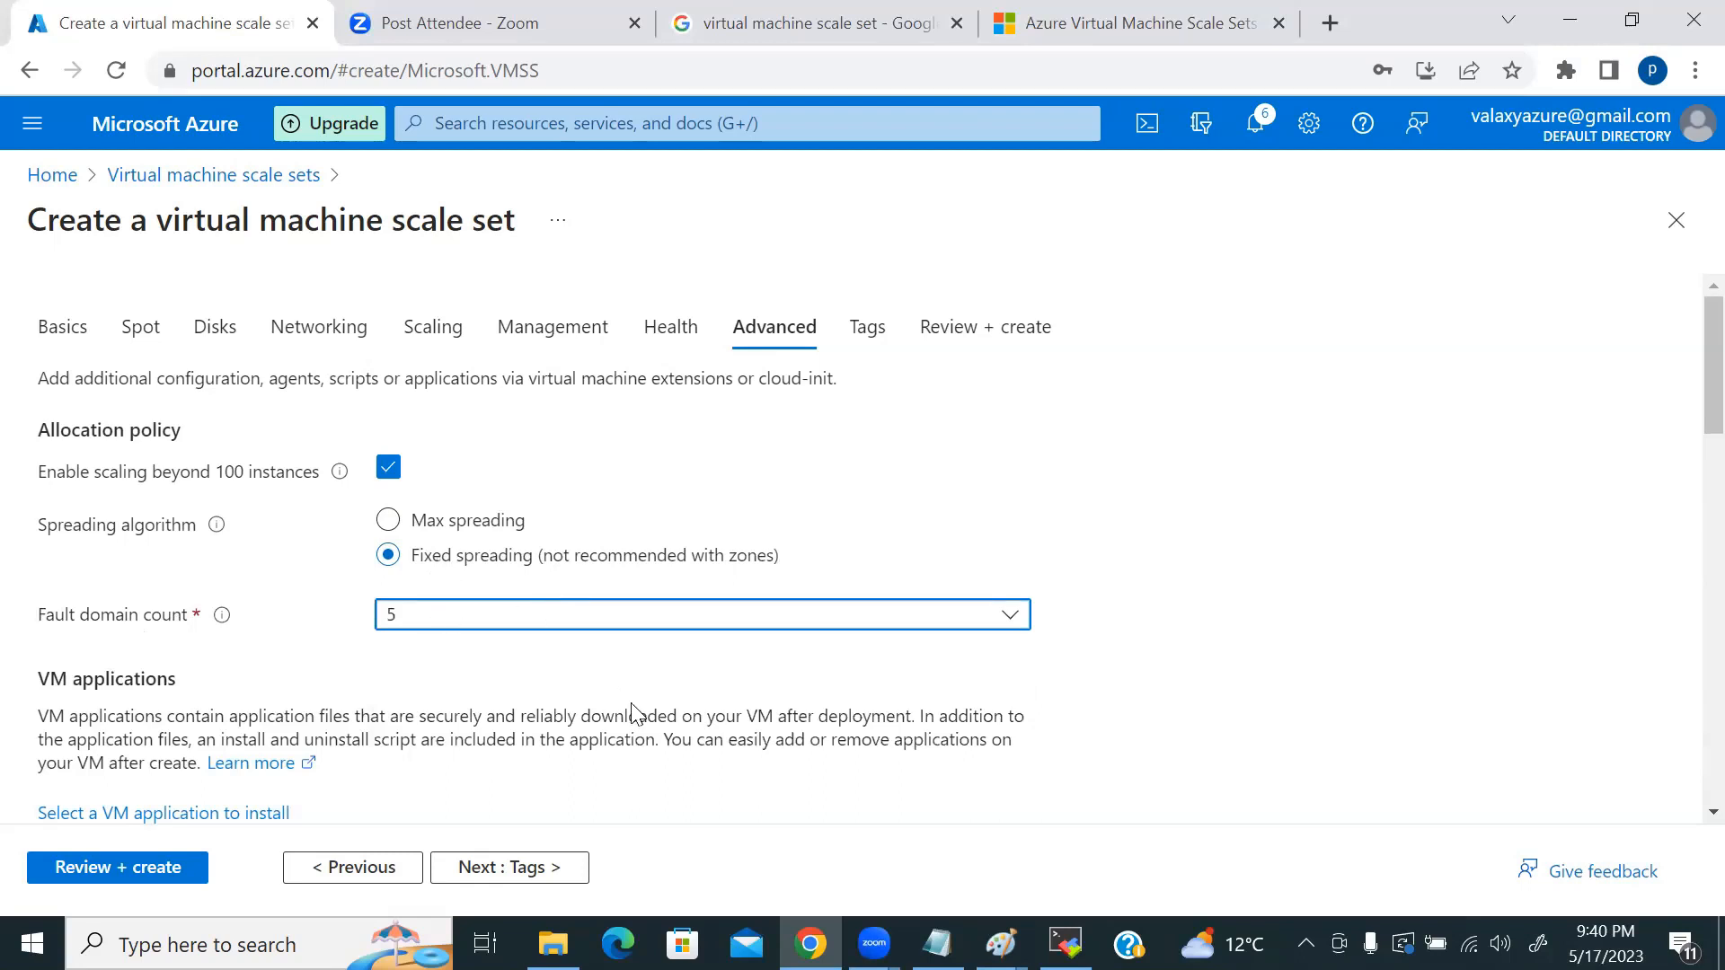
{"action": "key", "text": "alt+Tab"}
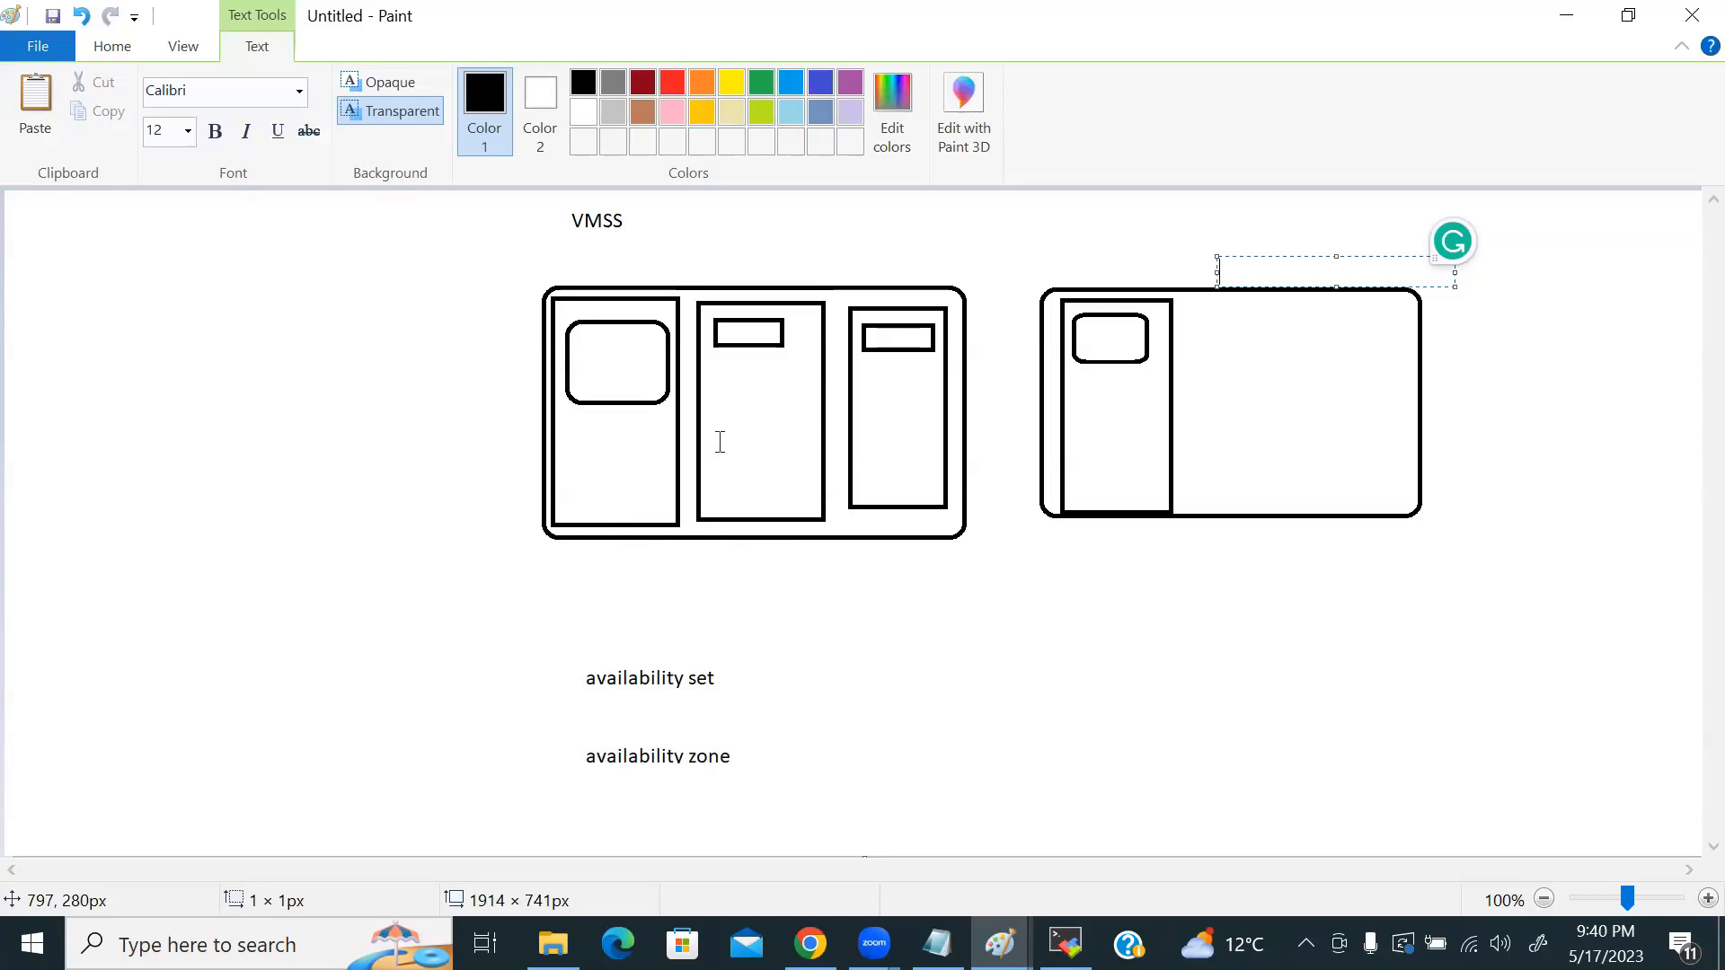
{"action": "key", "text": "alt+Tab"}
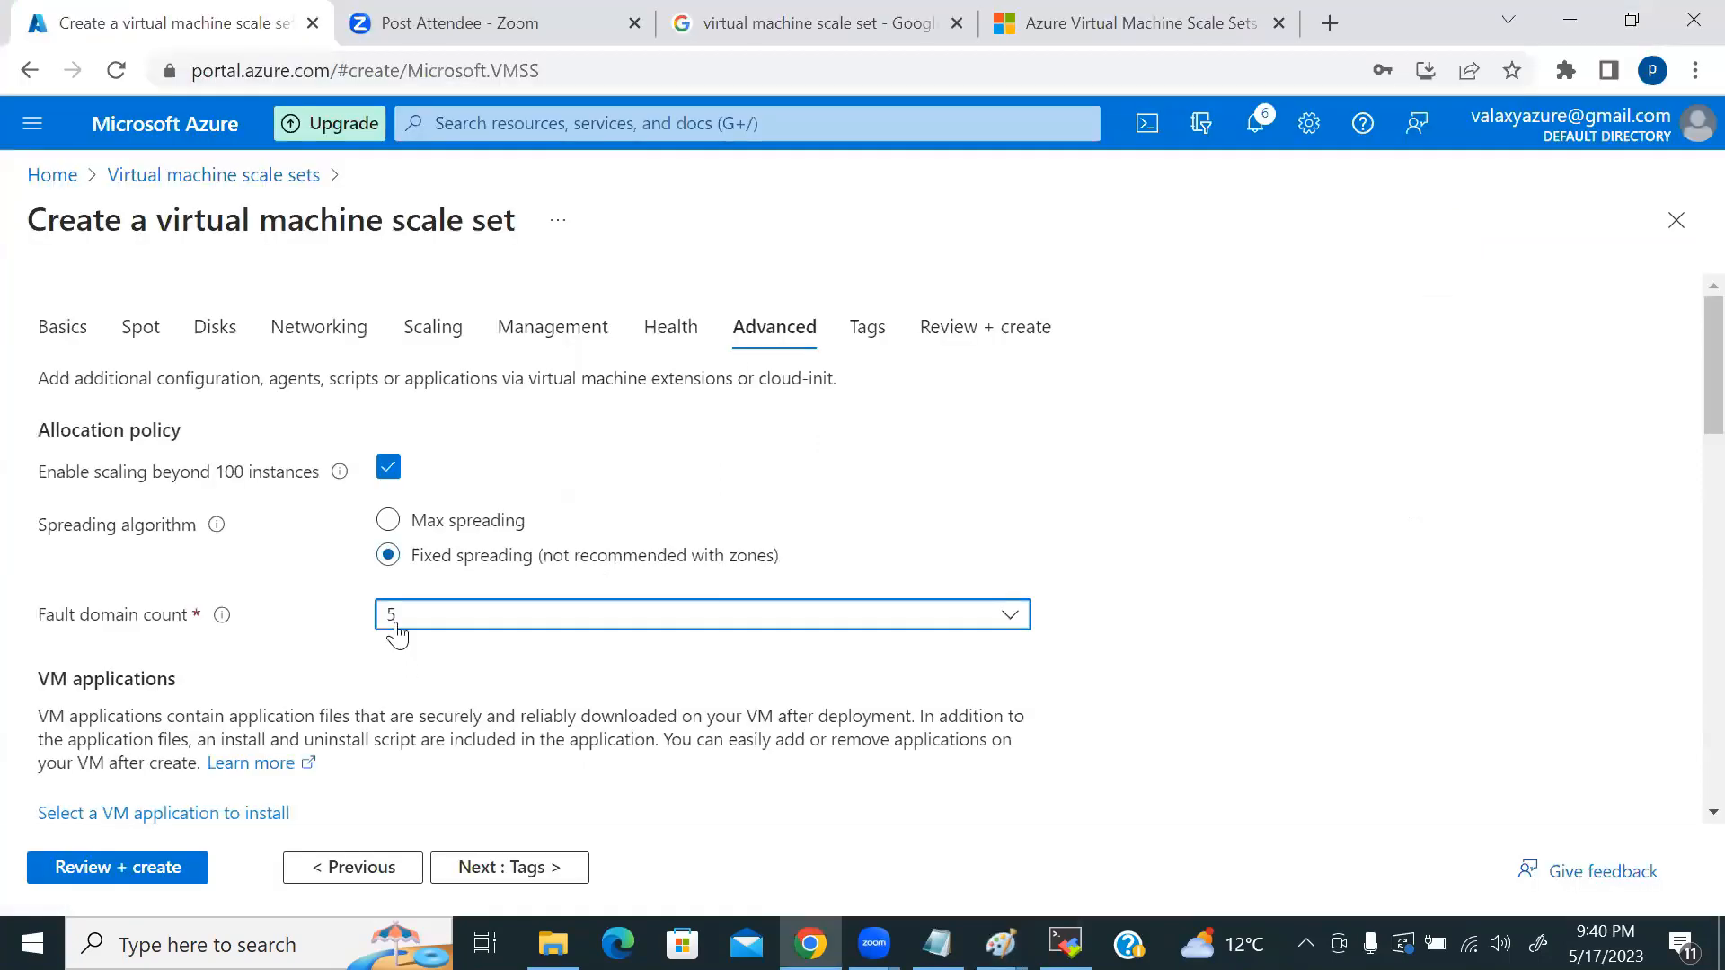
Step: Draw two tall rounded boxes in Paint to the left of the VMSS box
{"action": "key", "text": "alt+Tab"}
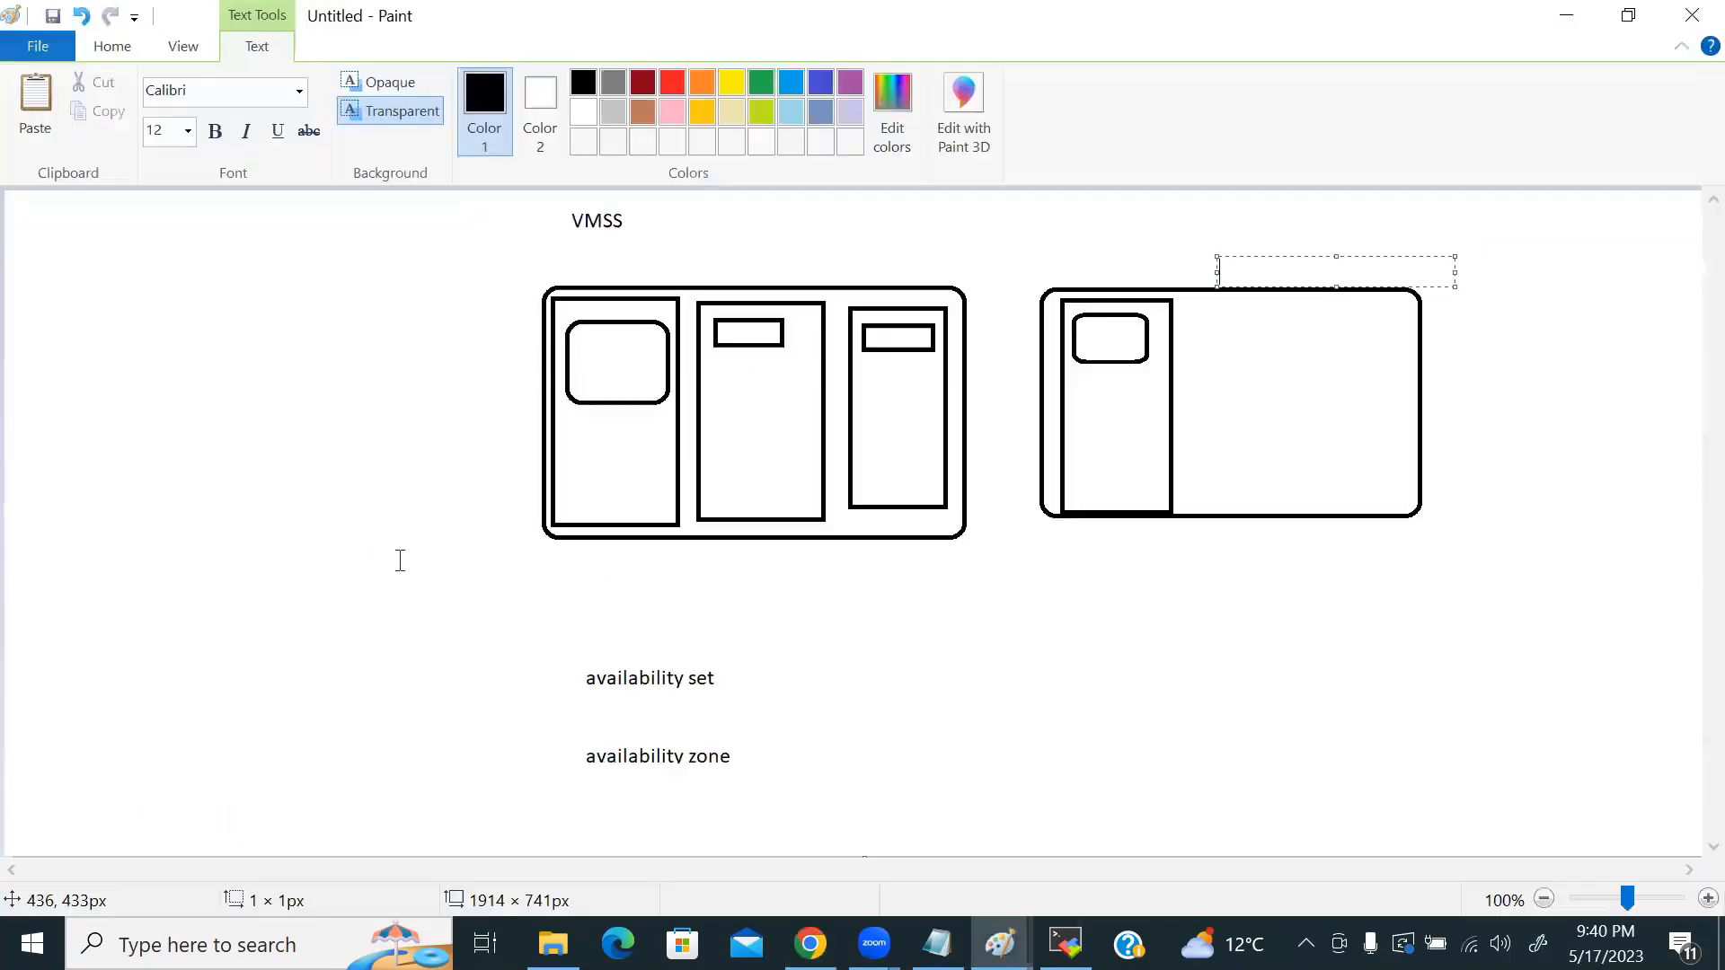
{"action": "left_click", "coordinate": [112, 45]}
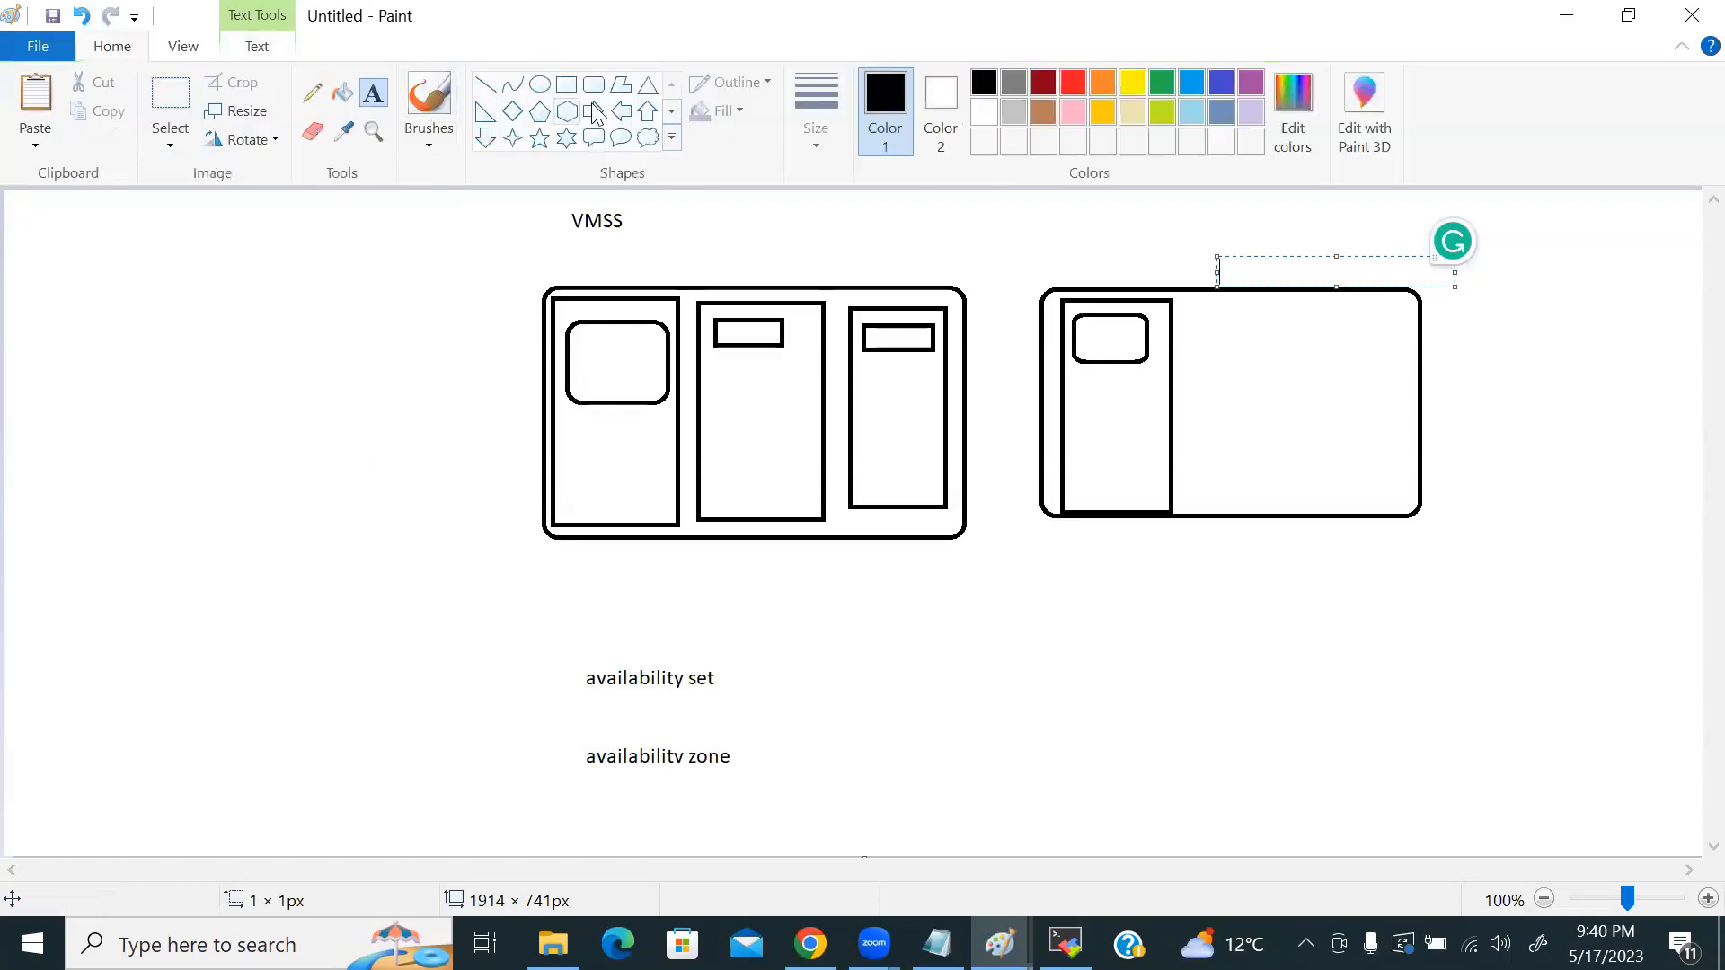
{"action": "left_click", "coordinate": [594, 84]}
{"action": "mouse_move", "coordinate": [414, 290]}
{"action": "left_mouse_down"}
{"action": "mouse_move", "coordinate": [515, 433]}
{"action": "mouse_move", "coordinate": [549, 516]}
{"action": "mouse_move", "coordinate": [533, 544]}
{"action": "left_mouse_up"}
{"action": "left_click_drag", "start_coordinate": [273, 283], "coordinate": [398, 552]}
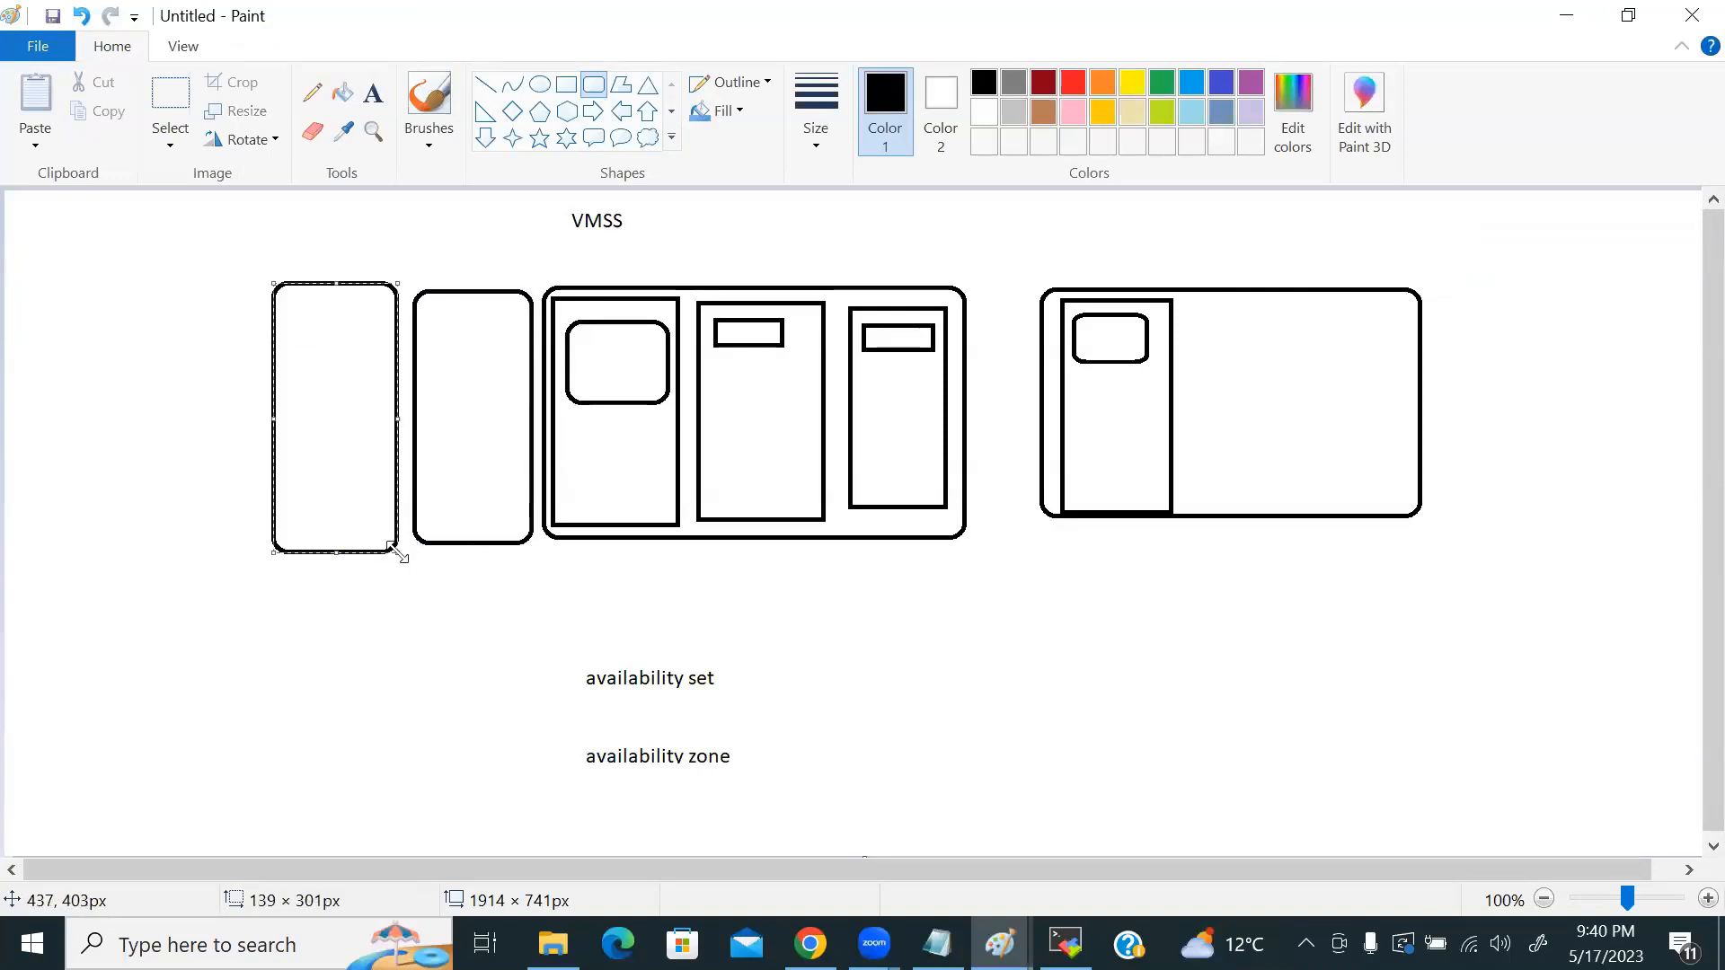
Step: Add a small rounded box near the top of each tall box
{"action": "key", "text": "alt+Tab"}
{"action": "key", "text": "alt+Tab"}
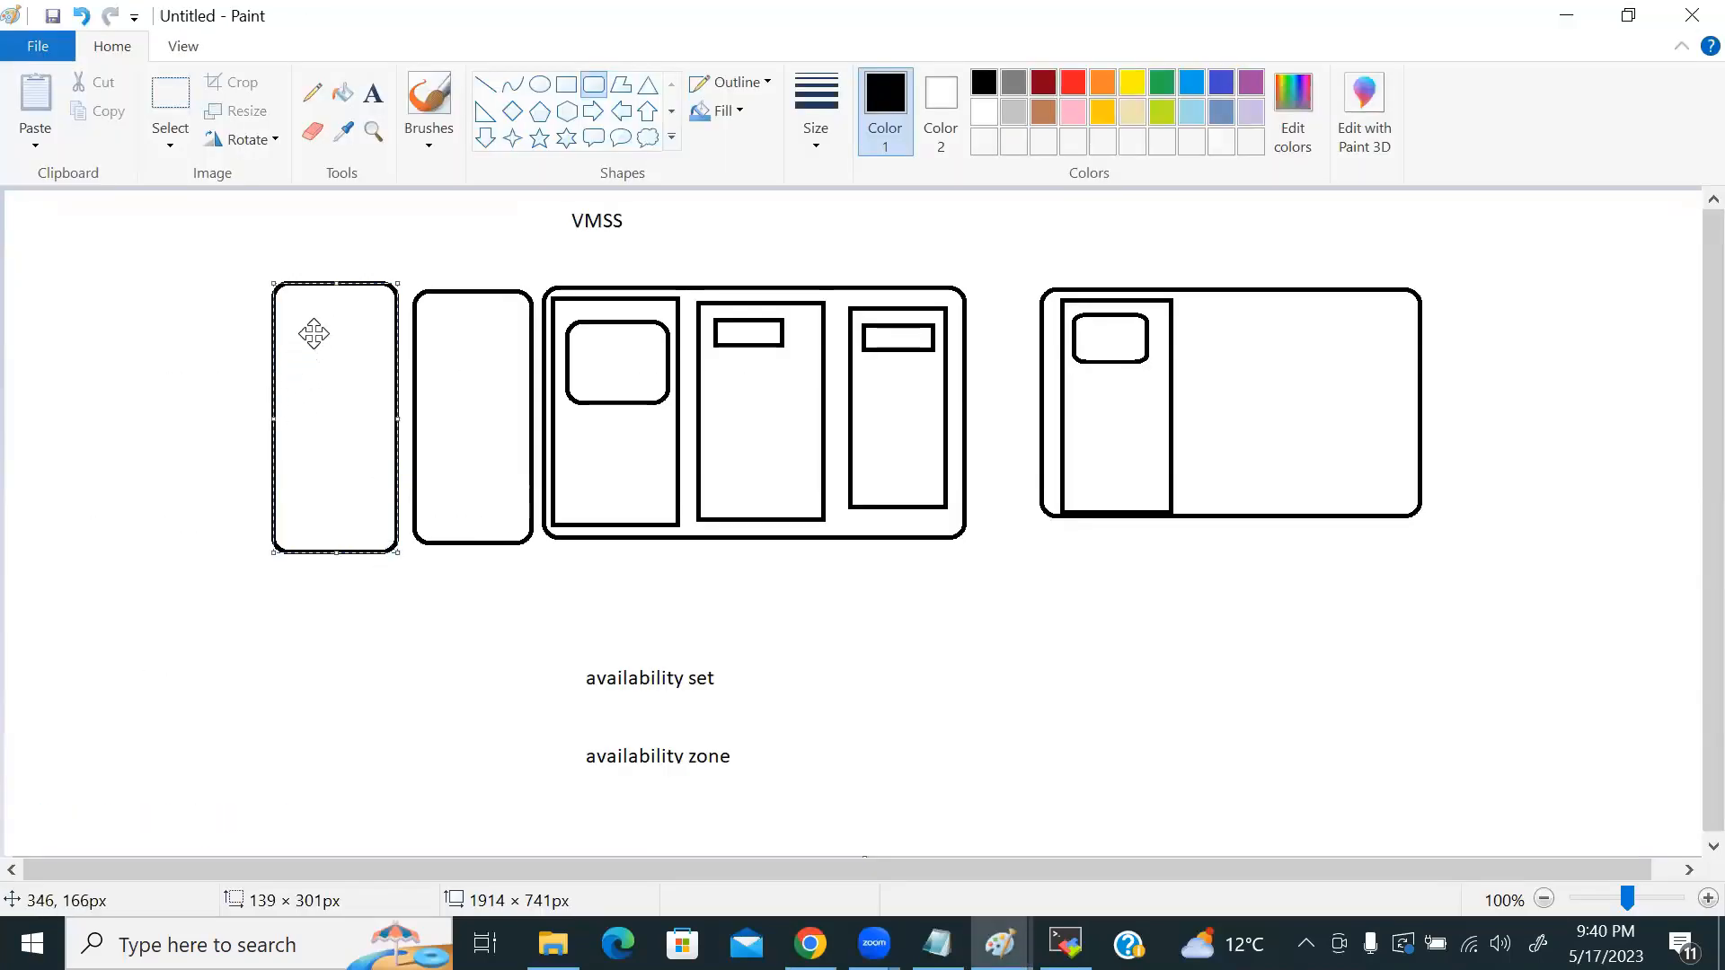
{"action": "left_click_drag", "start_coordinate": [465, 782], "coordinate": [466, 753]}
{"action": "left_click_drag", "start_coordinate": [307, 311], "coordinate": [492, 347]}
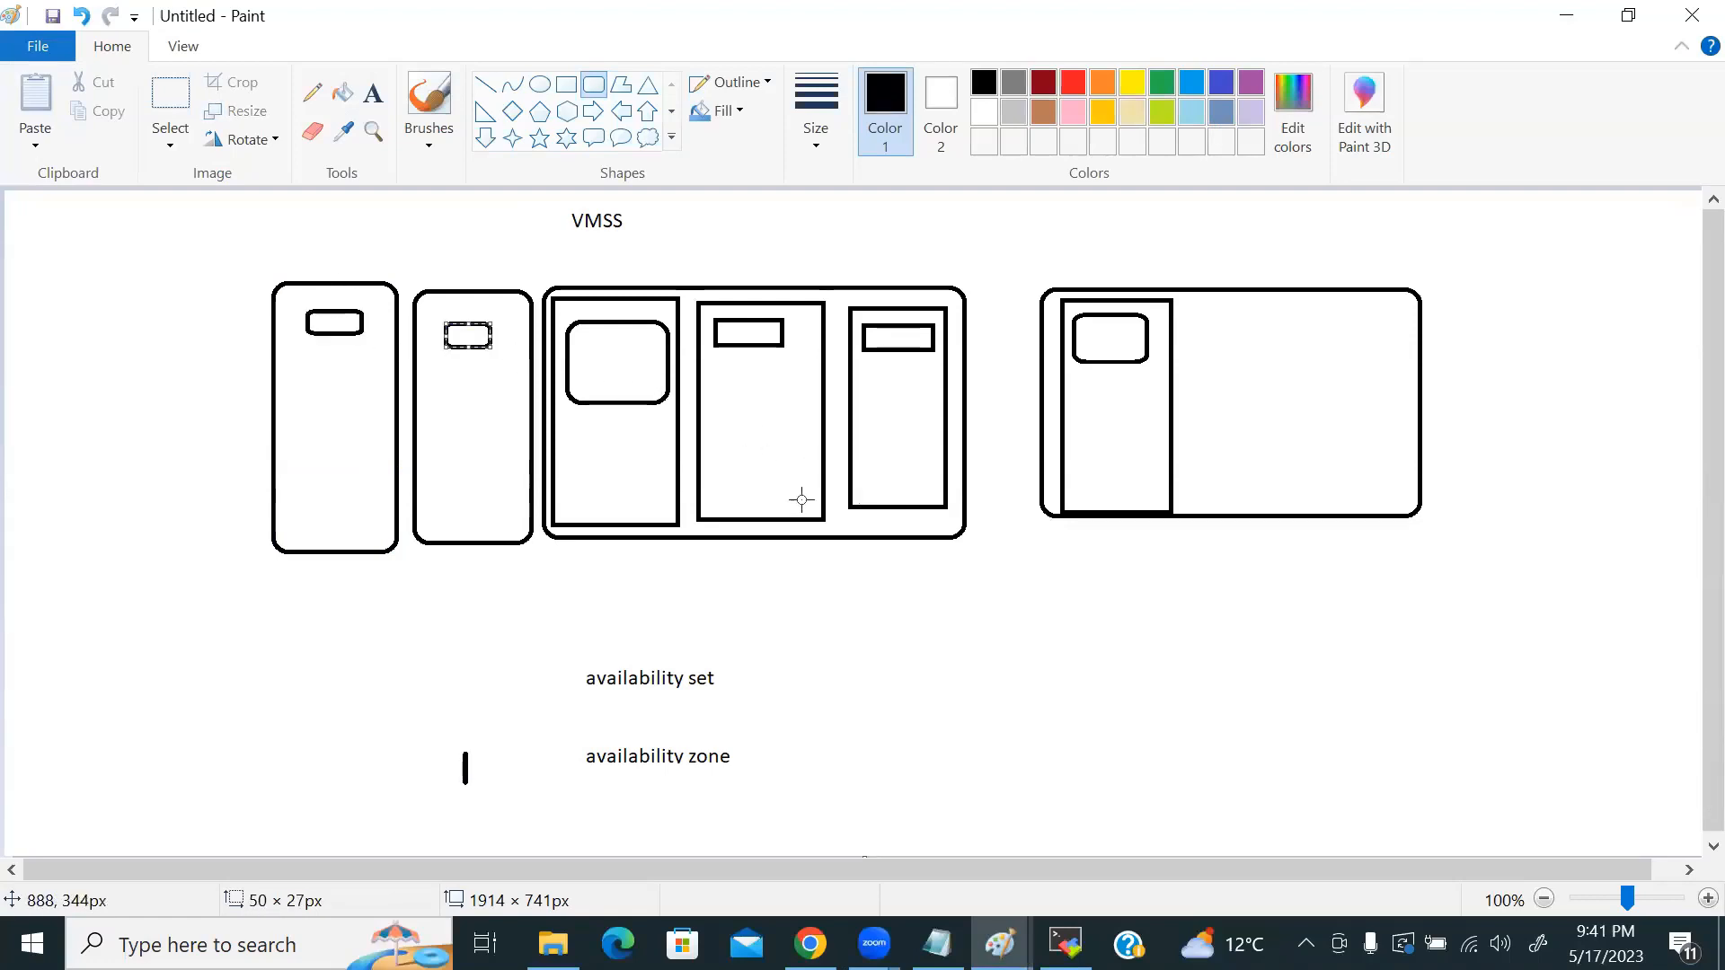
{"action": "key", "text": "alt+Tab"}
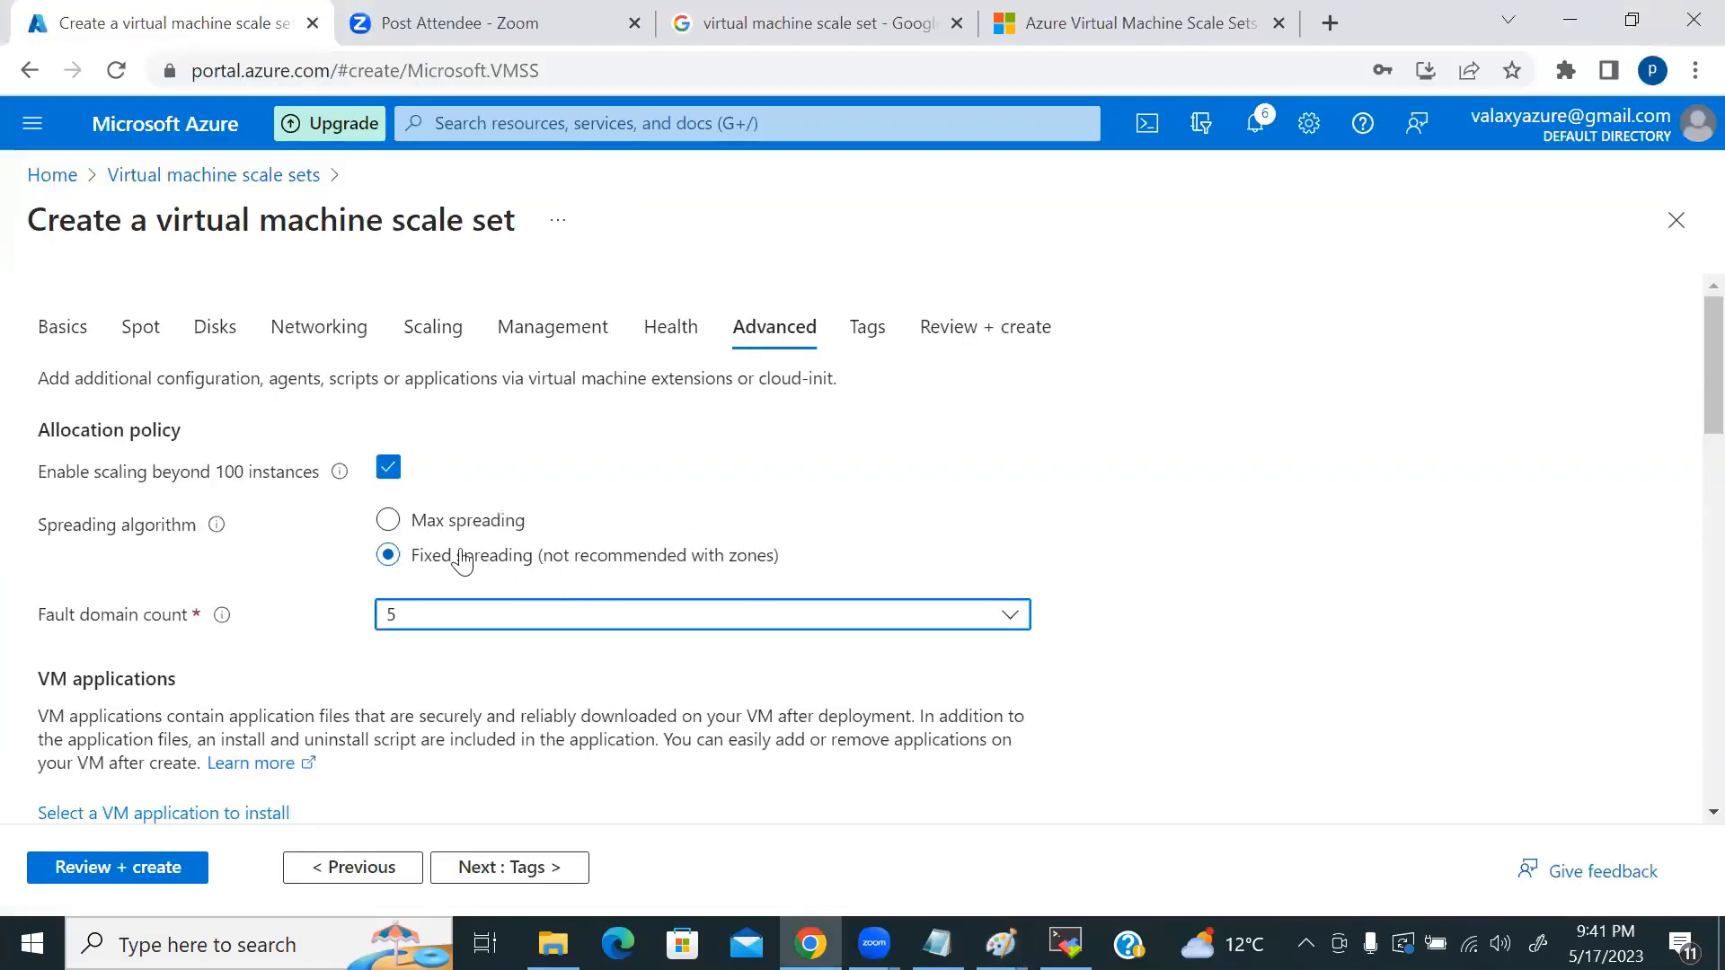
Step: Set the spreading algorithm back to Max spreading and show its fault-domain spreading tooltip
{"action": "left_click", "coordinate": [389, 523]}
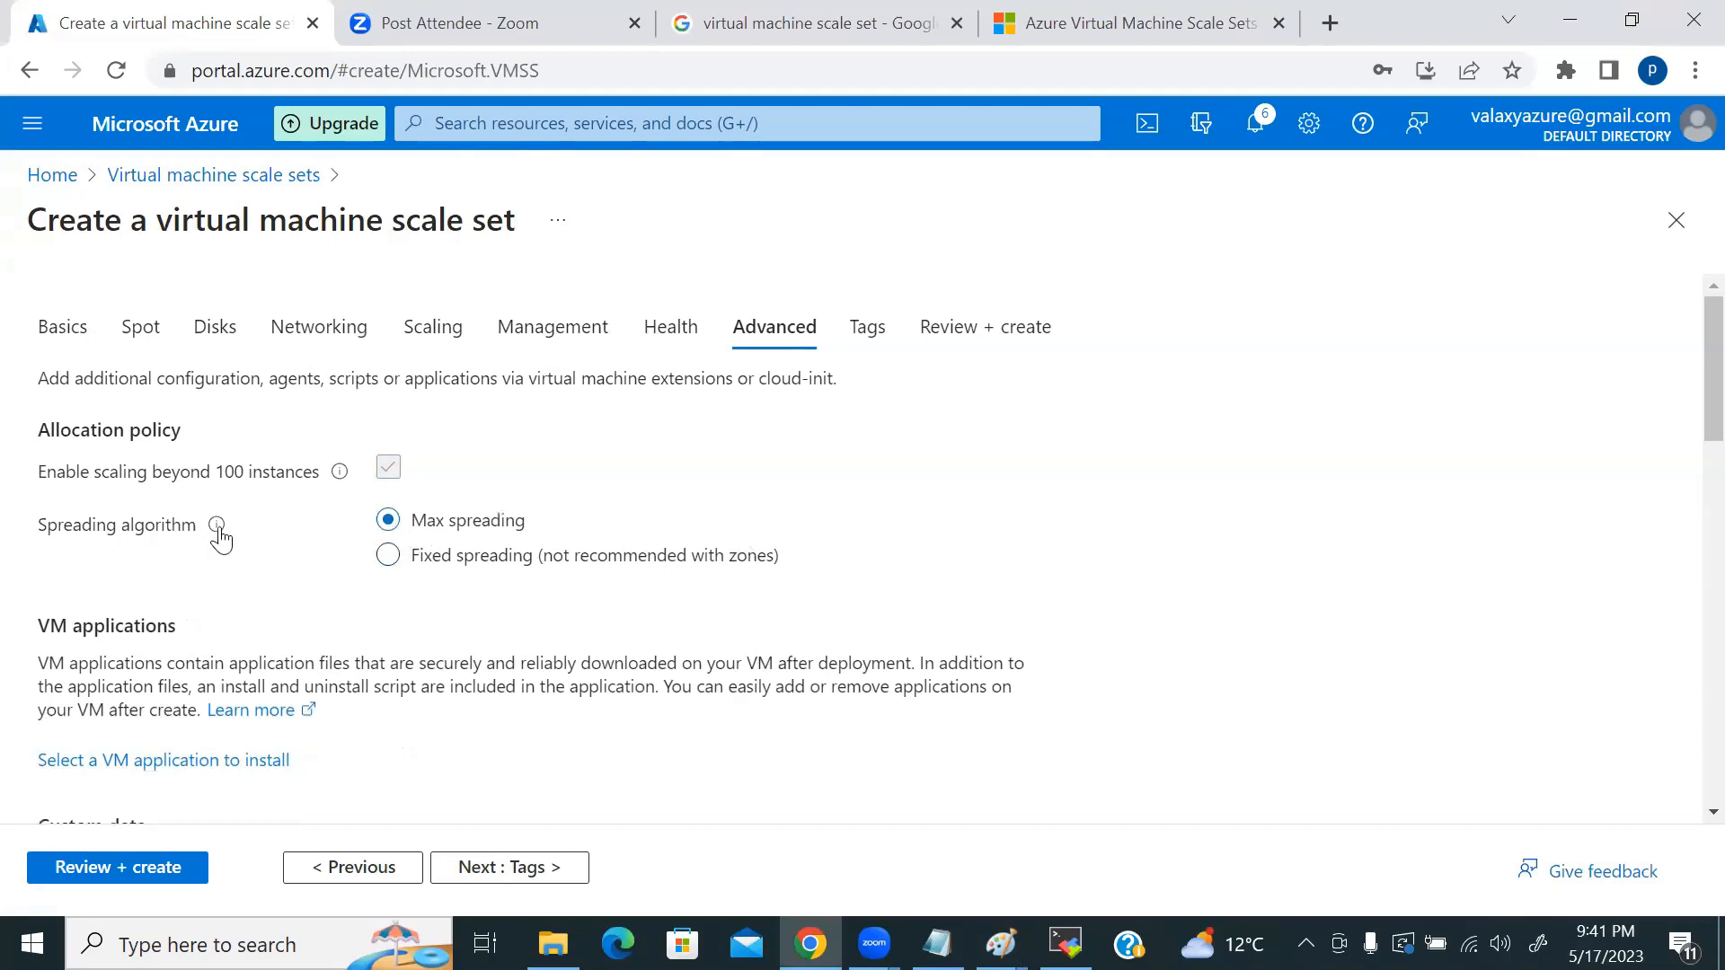
{"action": "mouse_move", "coordinate": [218, 530]}
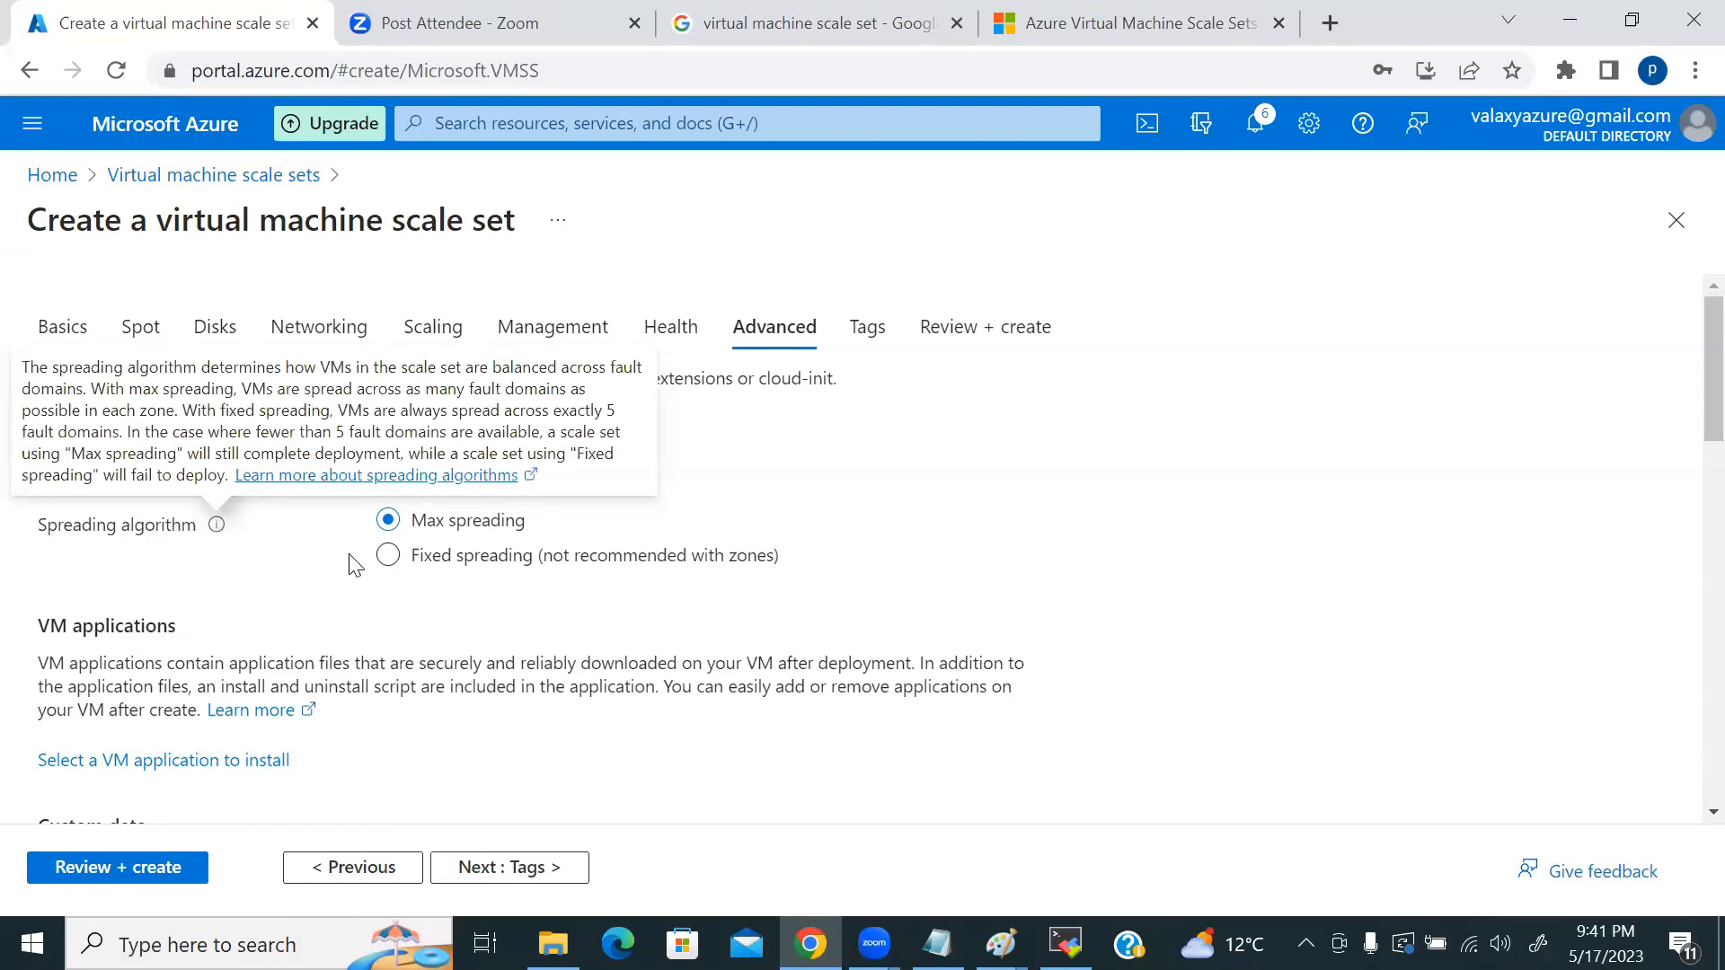
Step: Switch to Fixed spreading with fault domain count 3, checking it against the VMSS sketch in Paint
{"action": "left_click", "coordinate": [392, 557]}
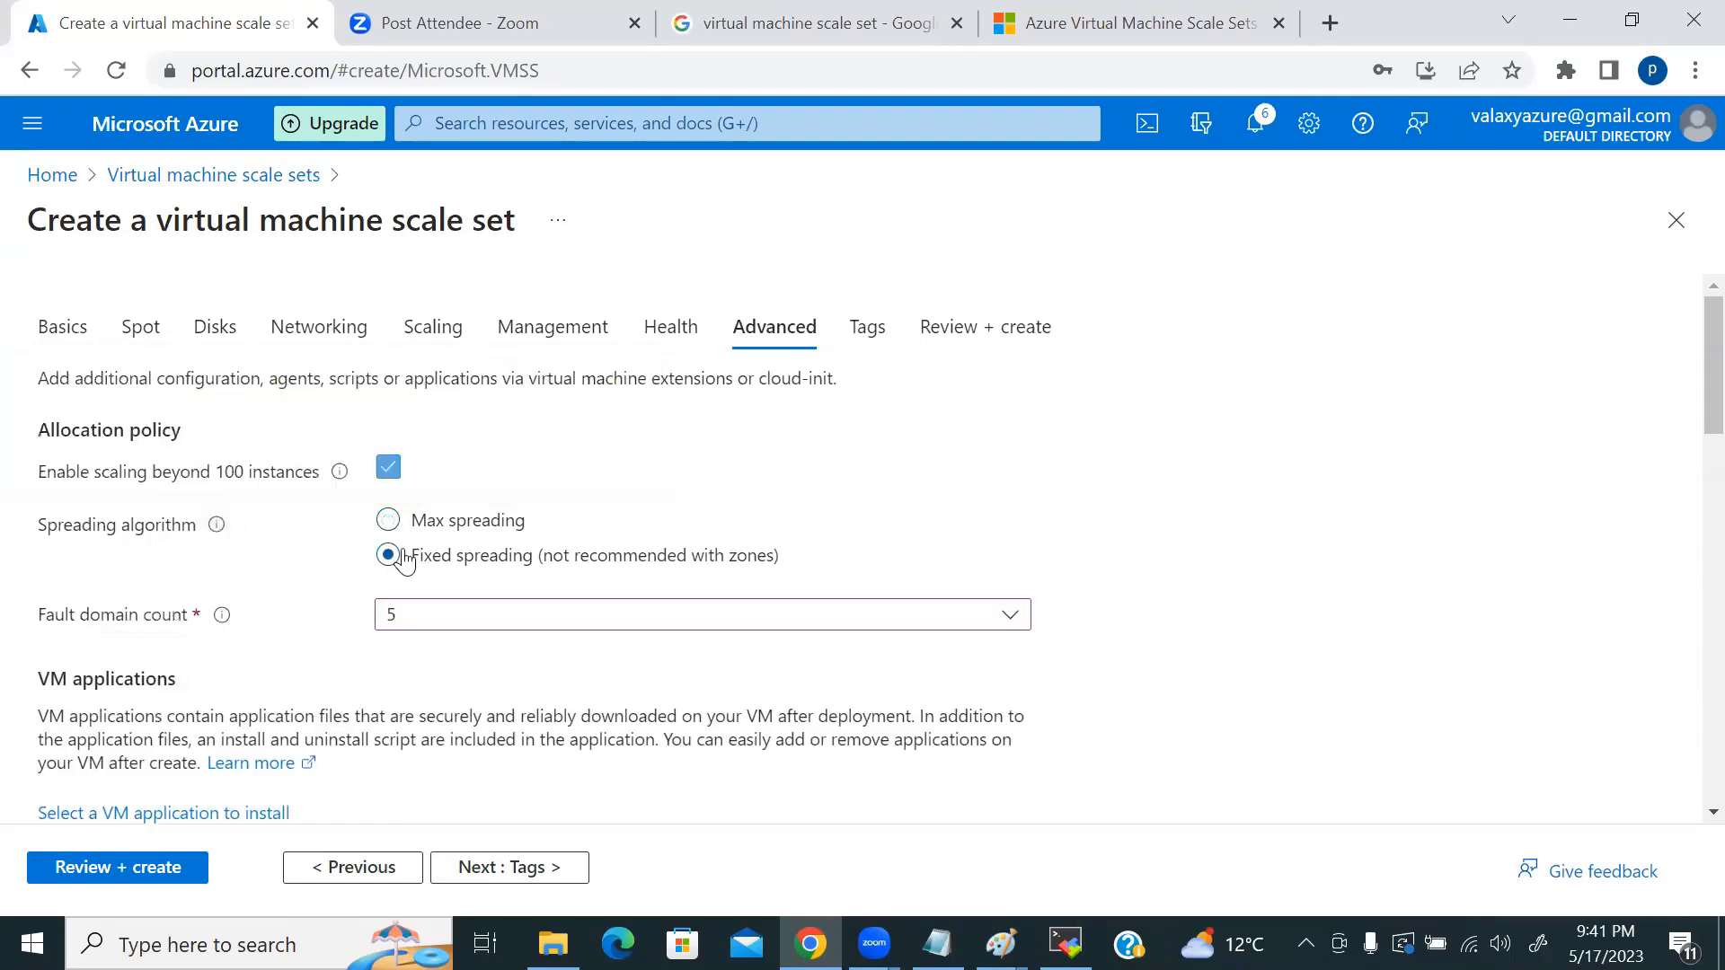
{"action": "left_click", "coordinate": [617, 620]}
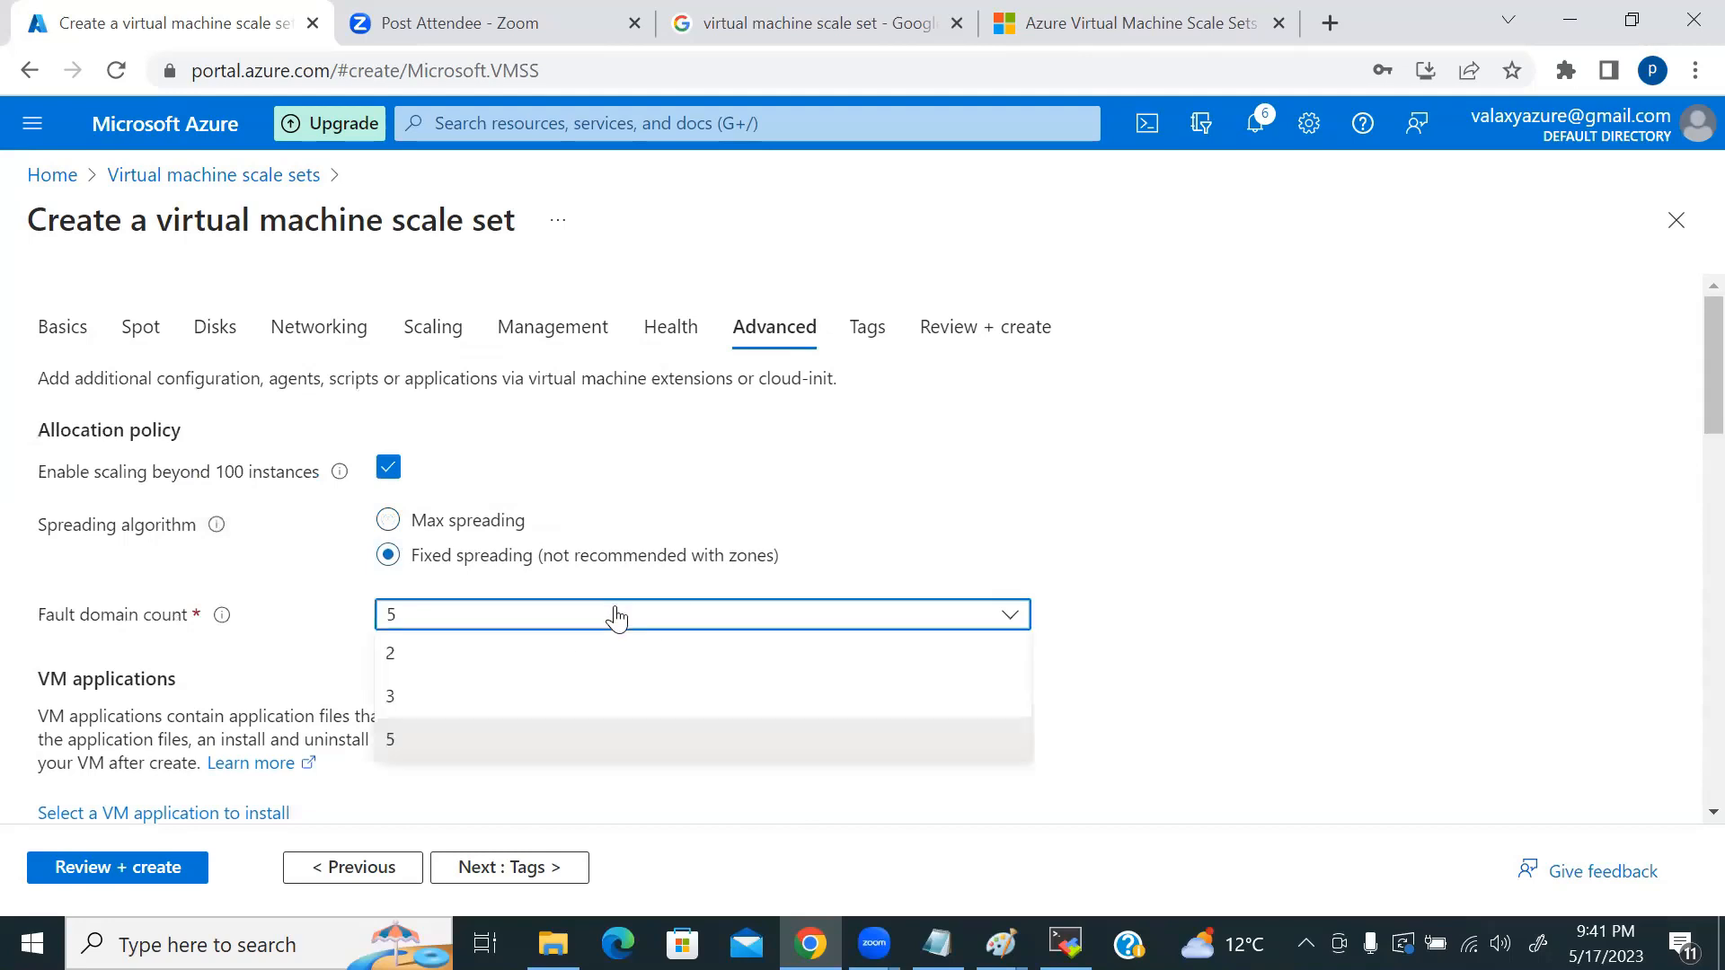
{"action": "left_click", "coordinate": [439, 697]}
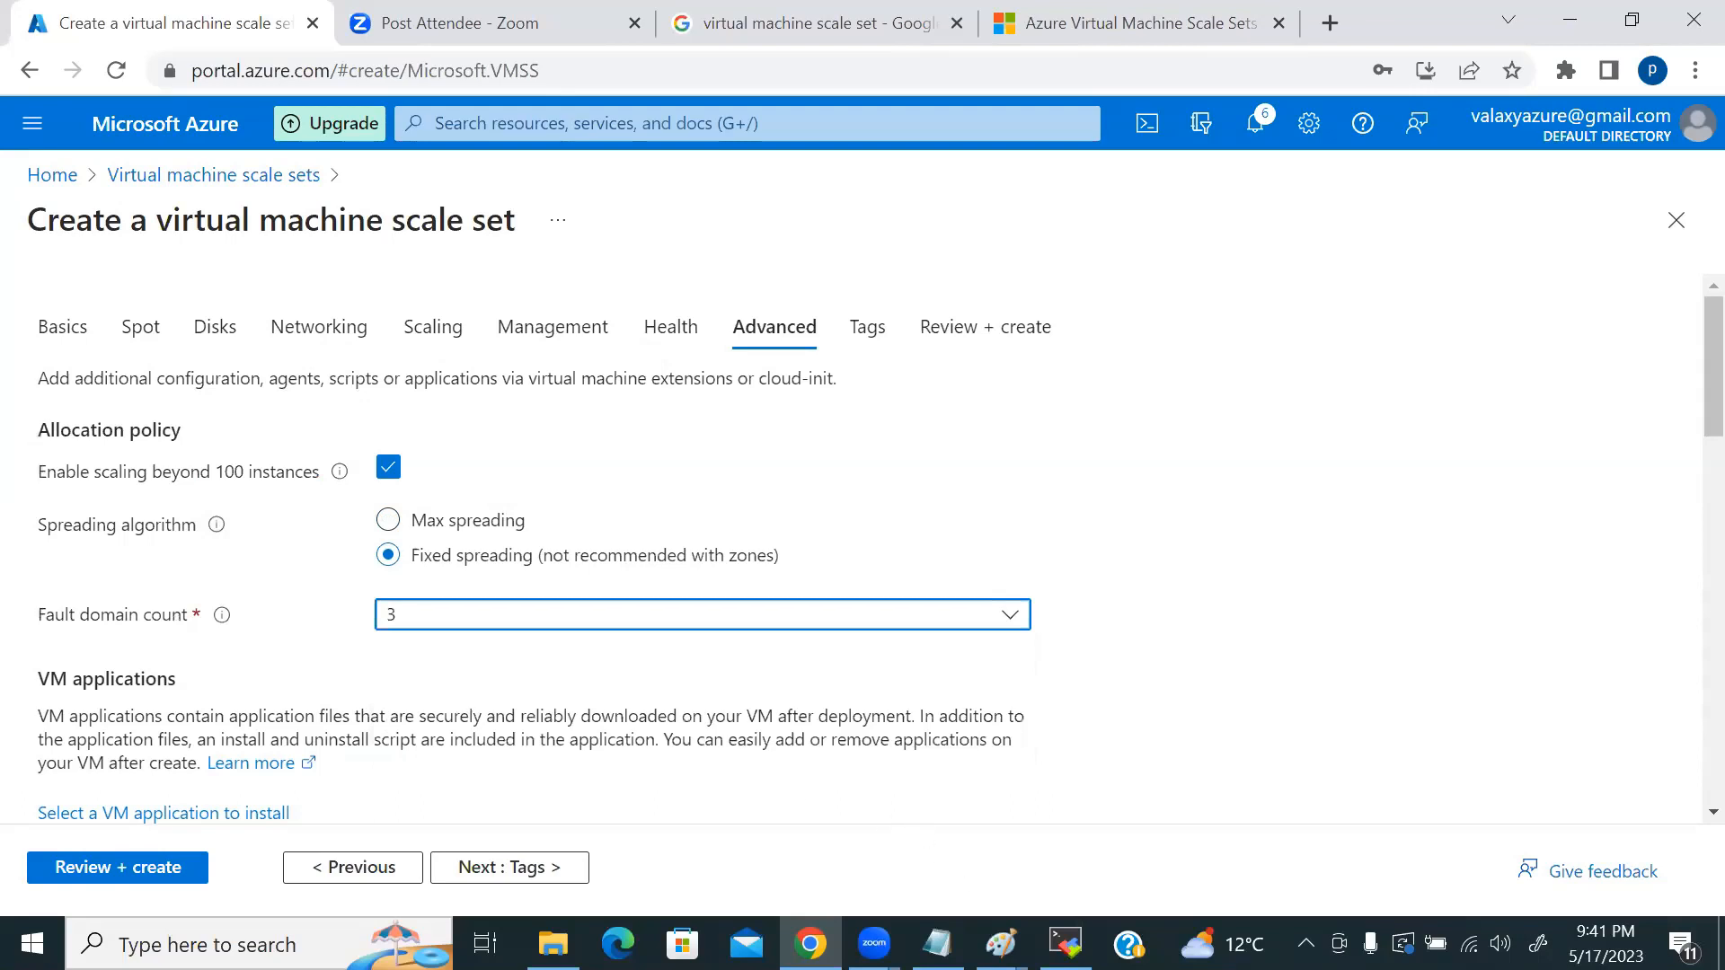
{"action": "key", "text": "alt+Tab"}
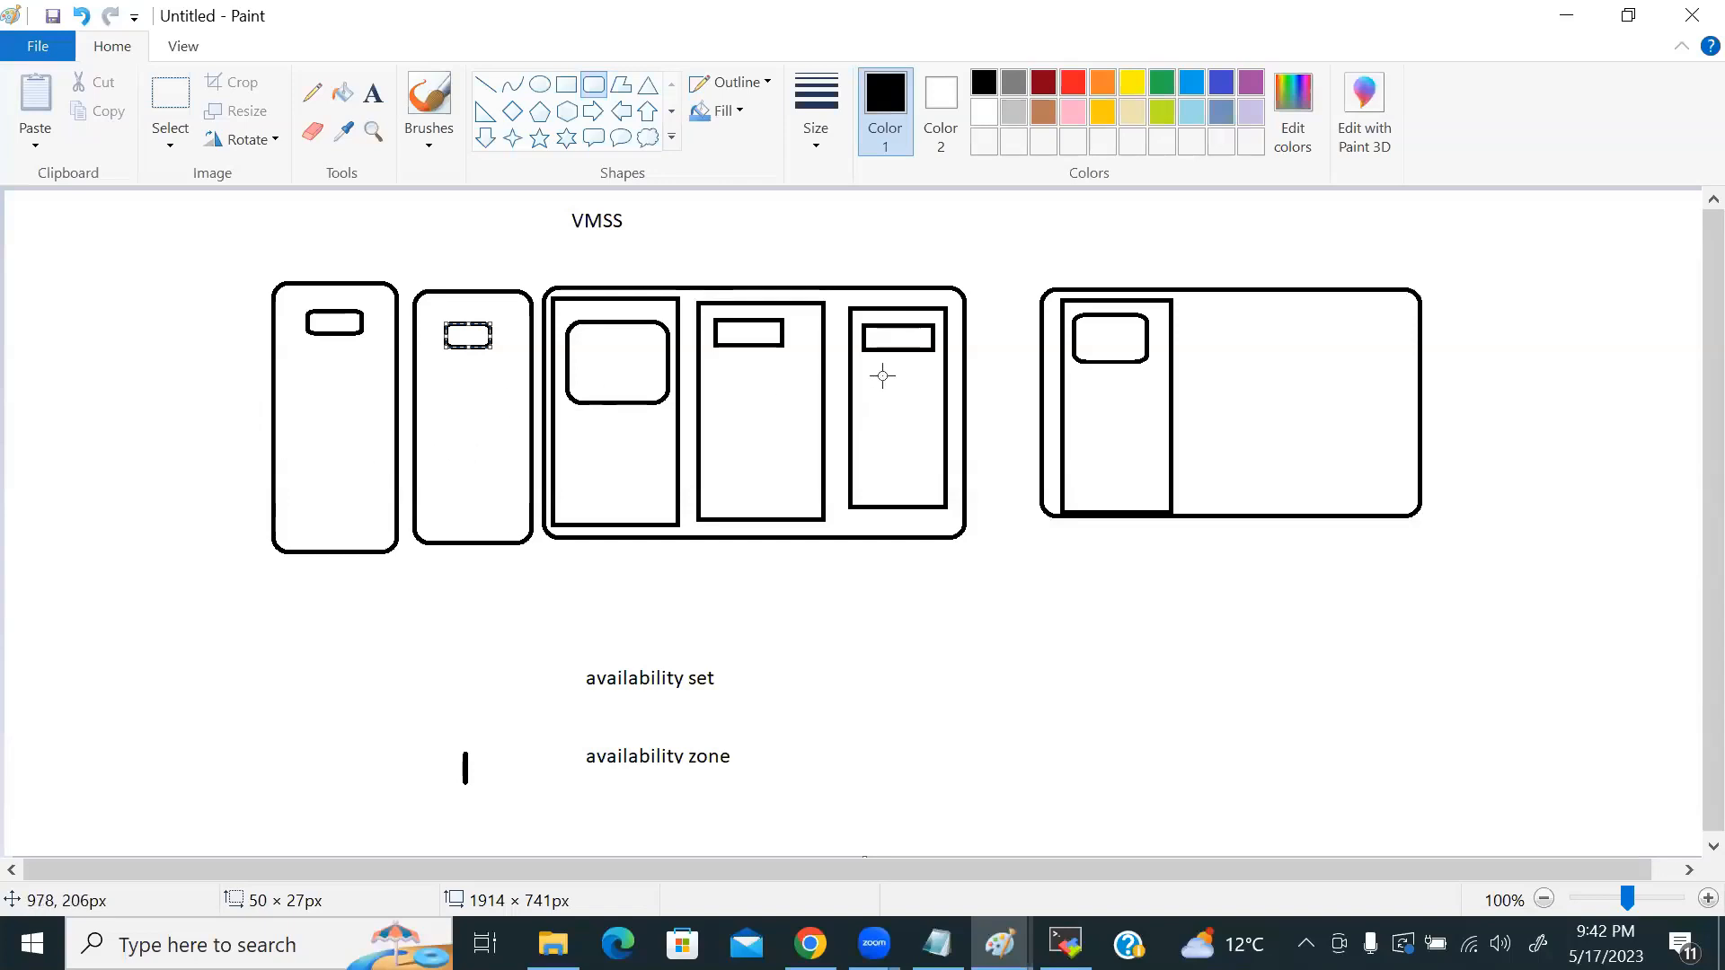
{"action": "key", "text": "alt+Tab"}
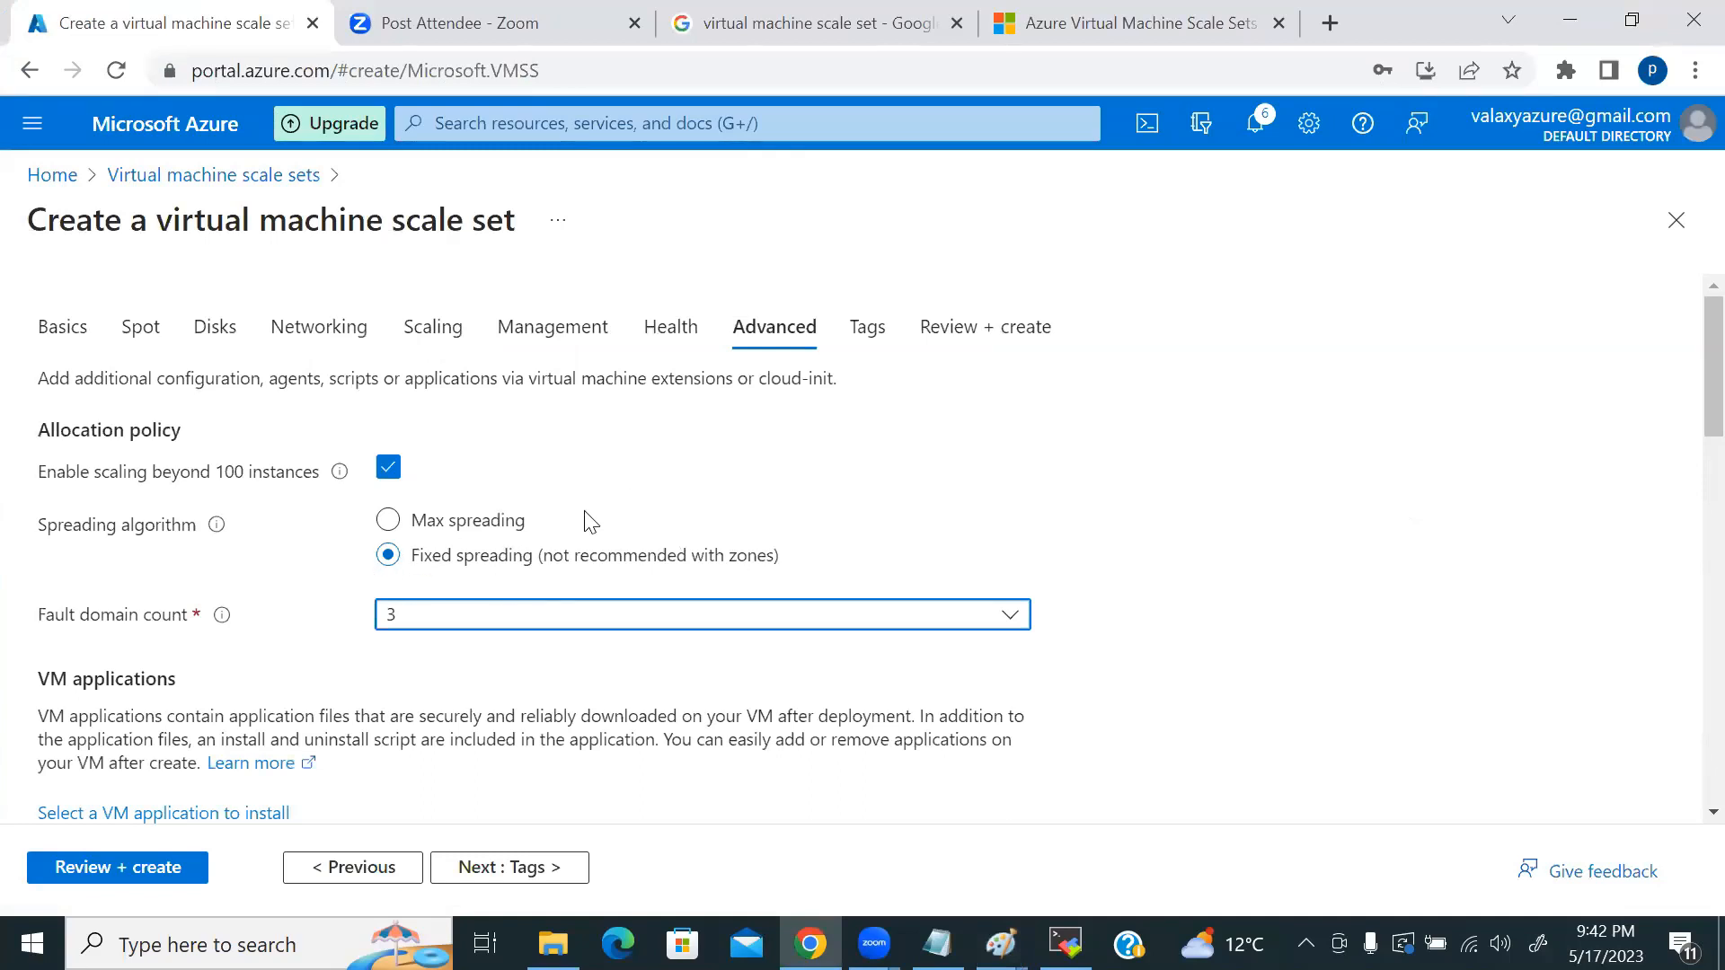
Step: Switch the spreading algorithm back to Max spreading and scroll through the Advanced settings
{"action": "left_click", "coordinate": [392, 522]}
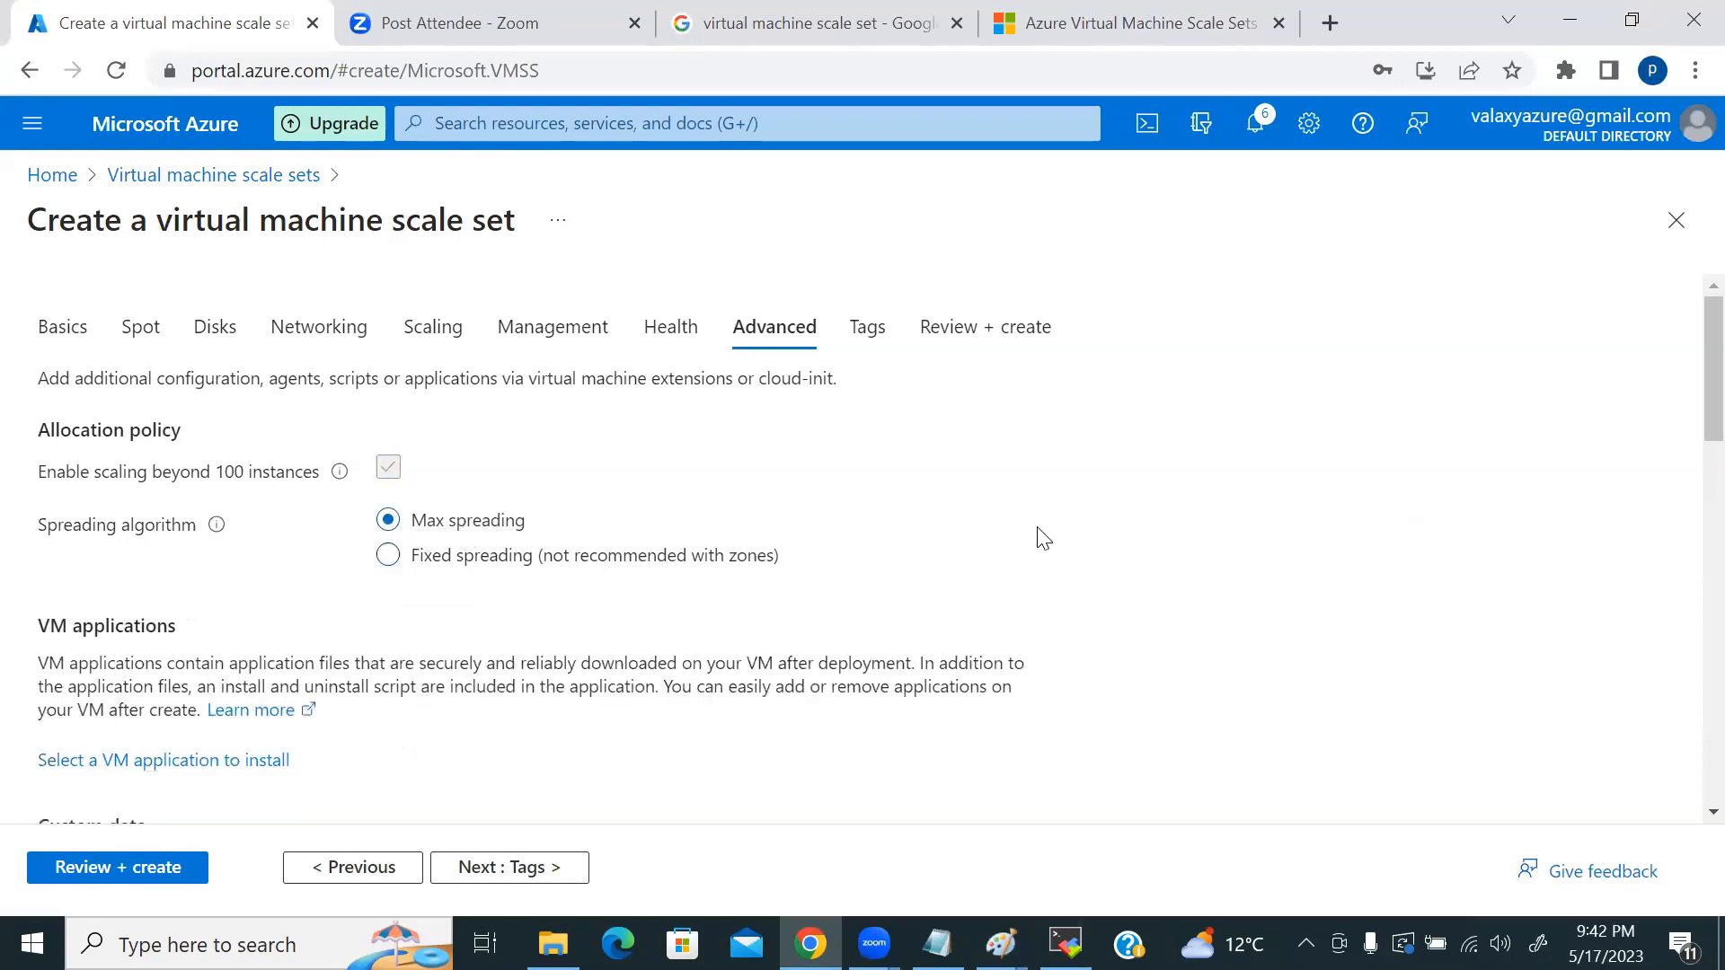
{"action": "scroll", "coordinate": [1073, 539], "scroll_direction": "down", "scroll_amount": 3}
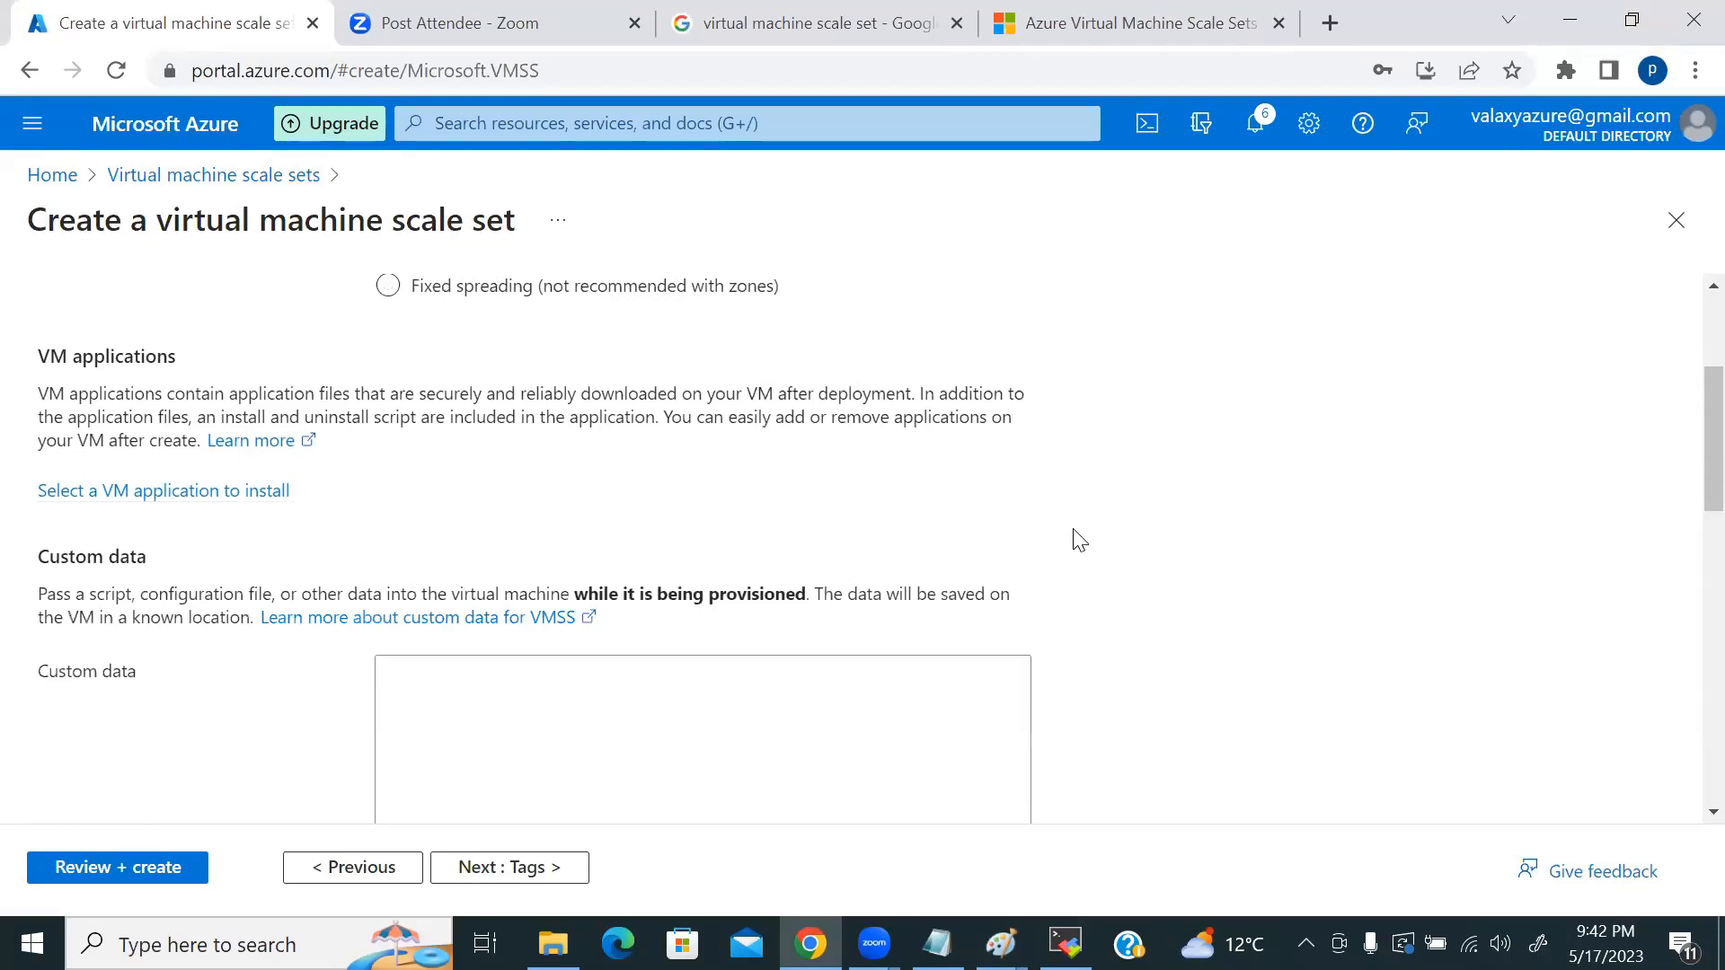
{"action": "scroll", "coordinate": [1080, 540], "scroll_direction": "down", "scroll_amount": 2}
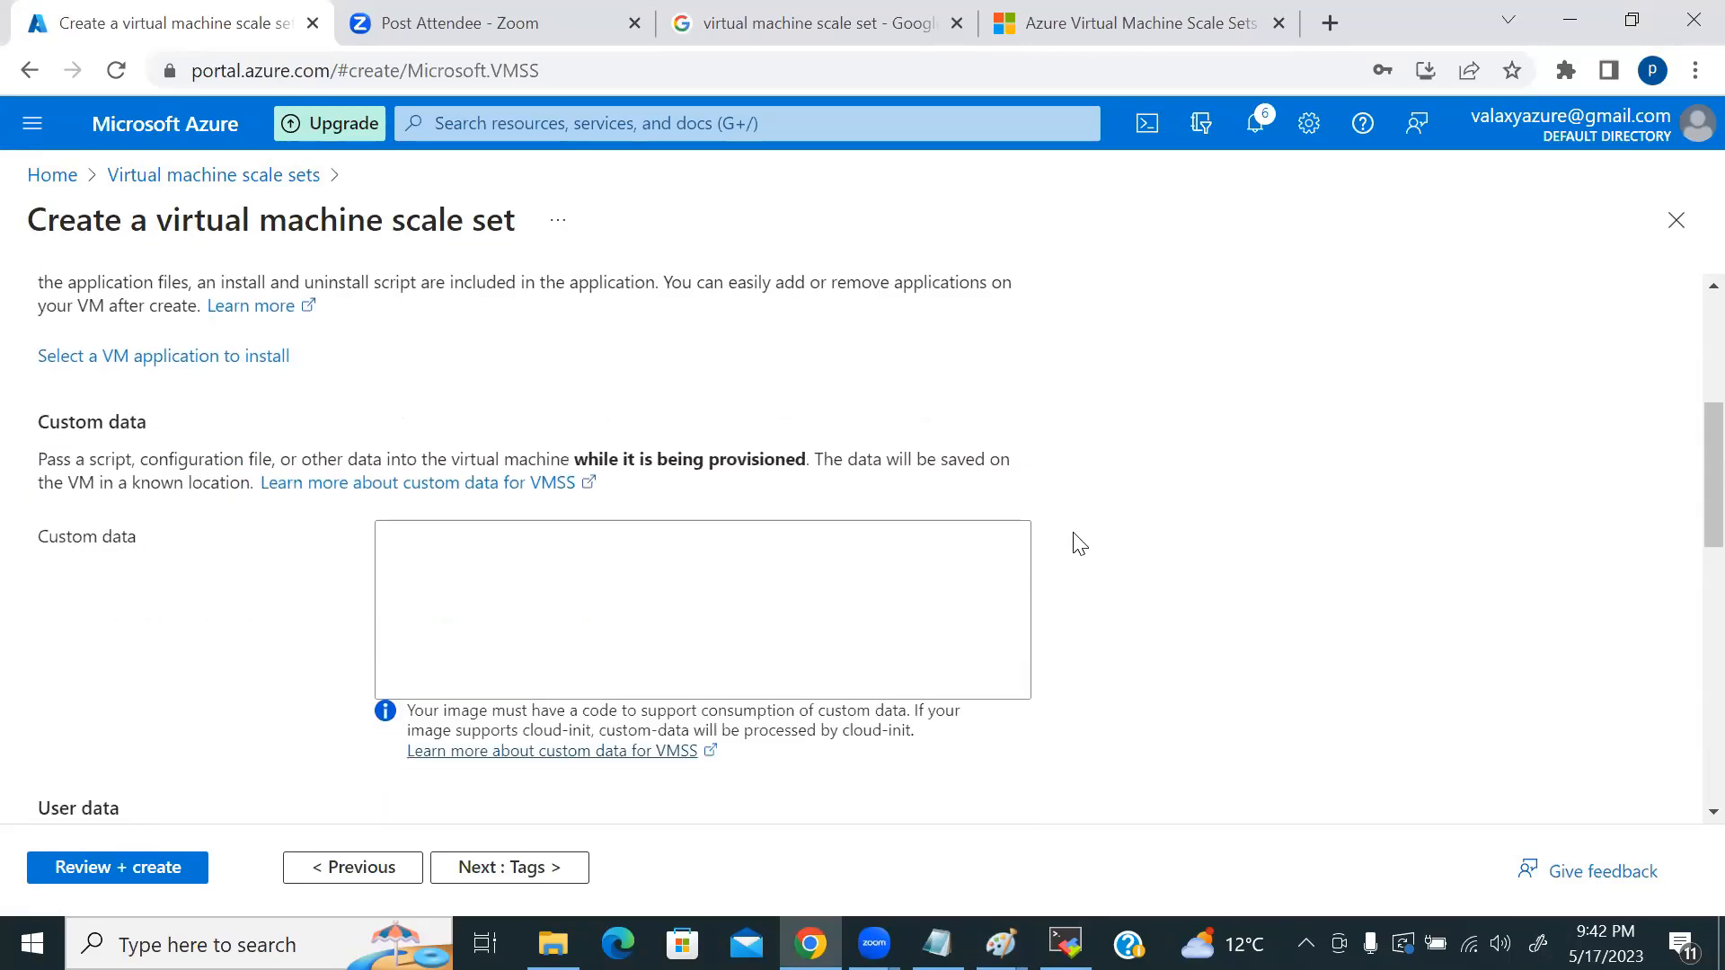
{"action": "scroll", "coordinate": [1107, 546], "scroll_direction": "down", "scroll_amount": 5}
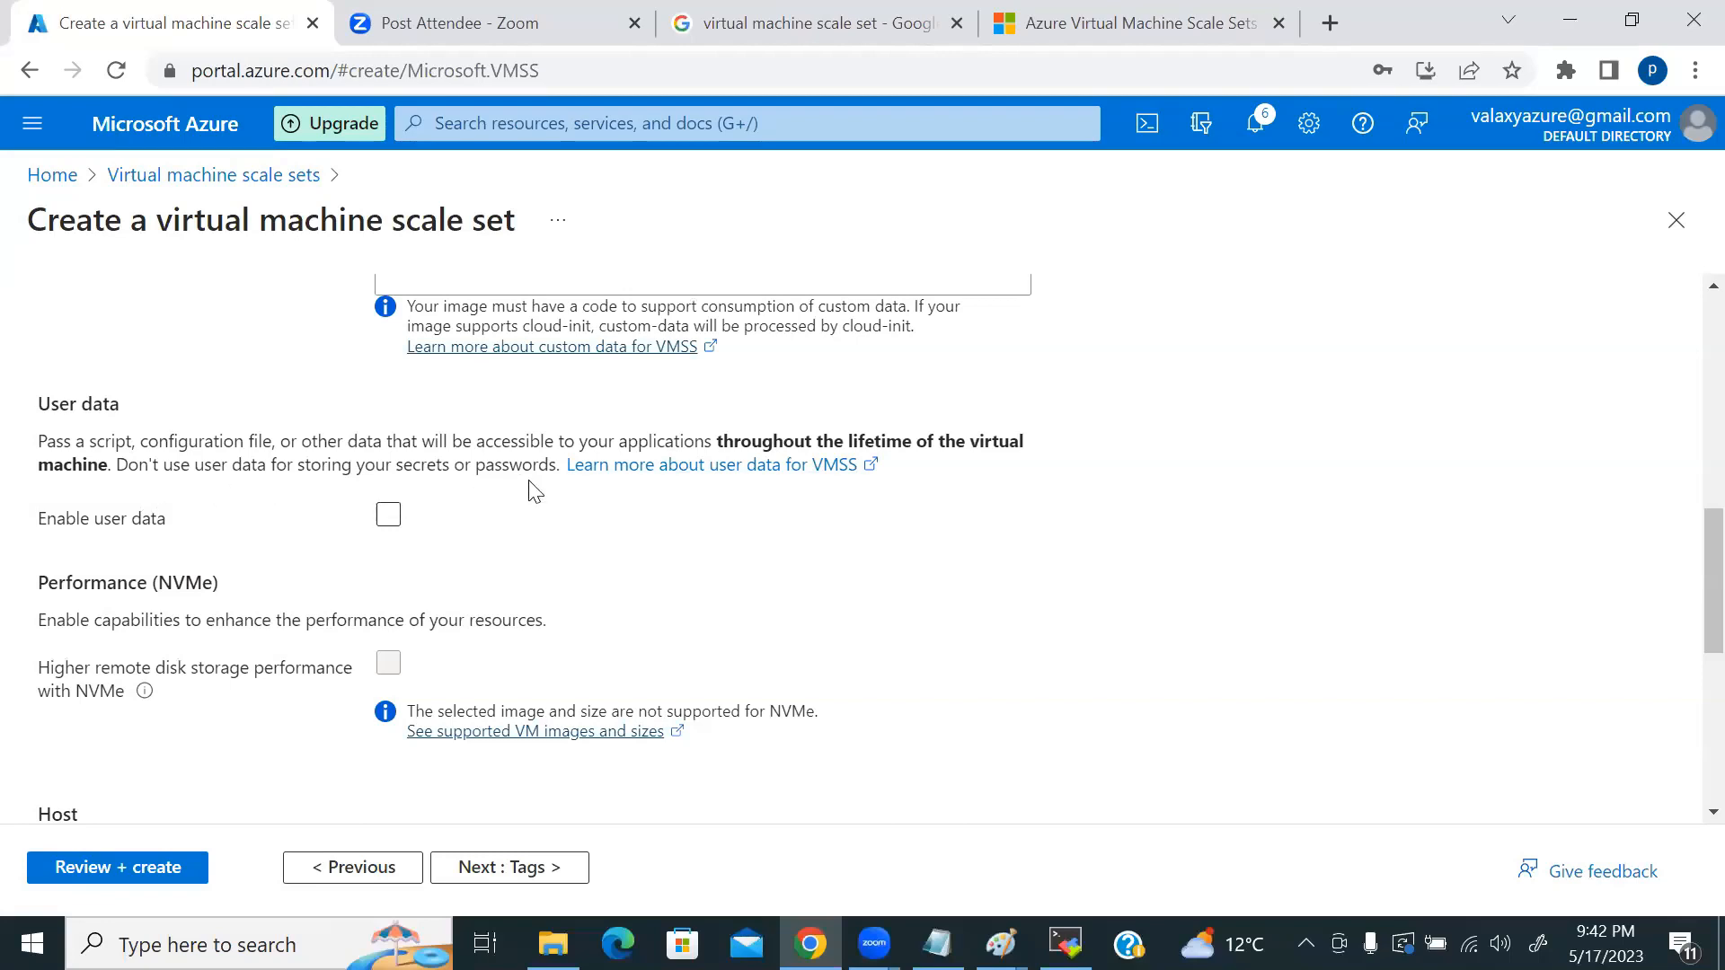
{"action": "scroll", "coordinate": [531, 517], "scroll_direction": "up", "scroll_amount": 4}
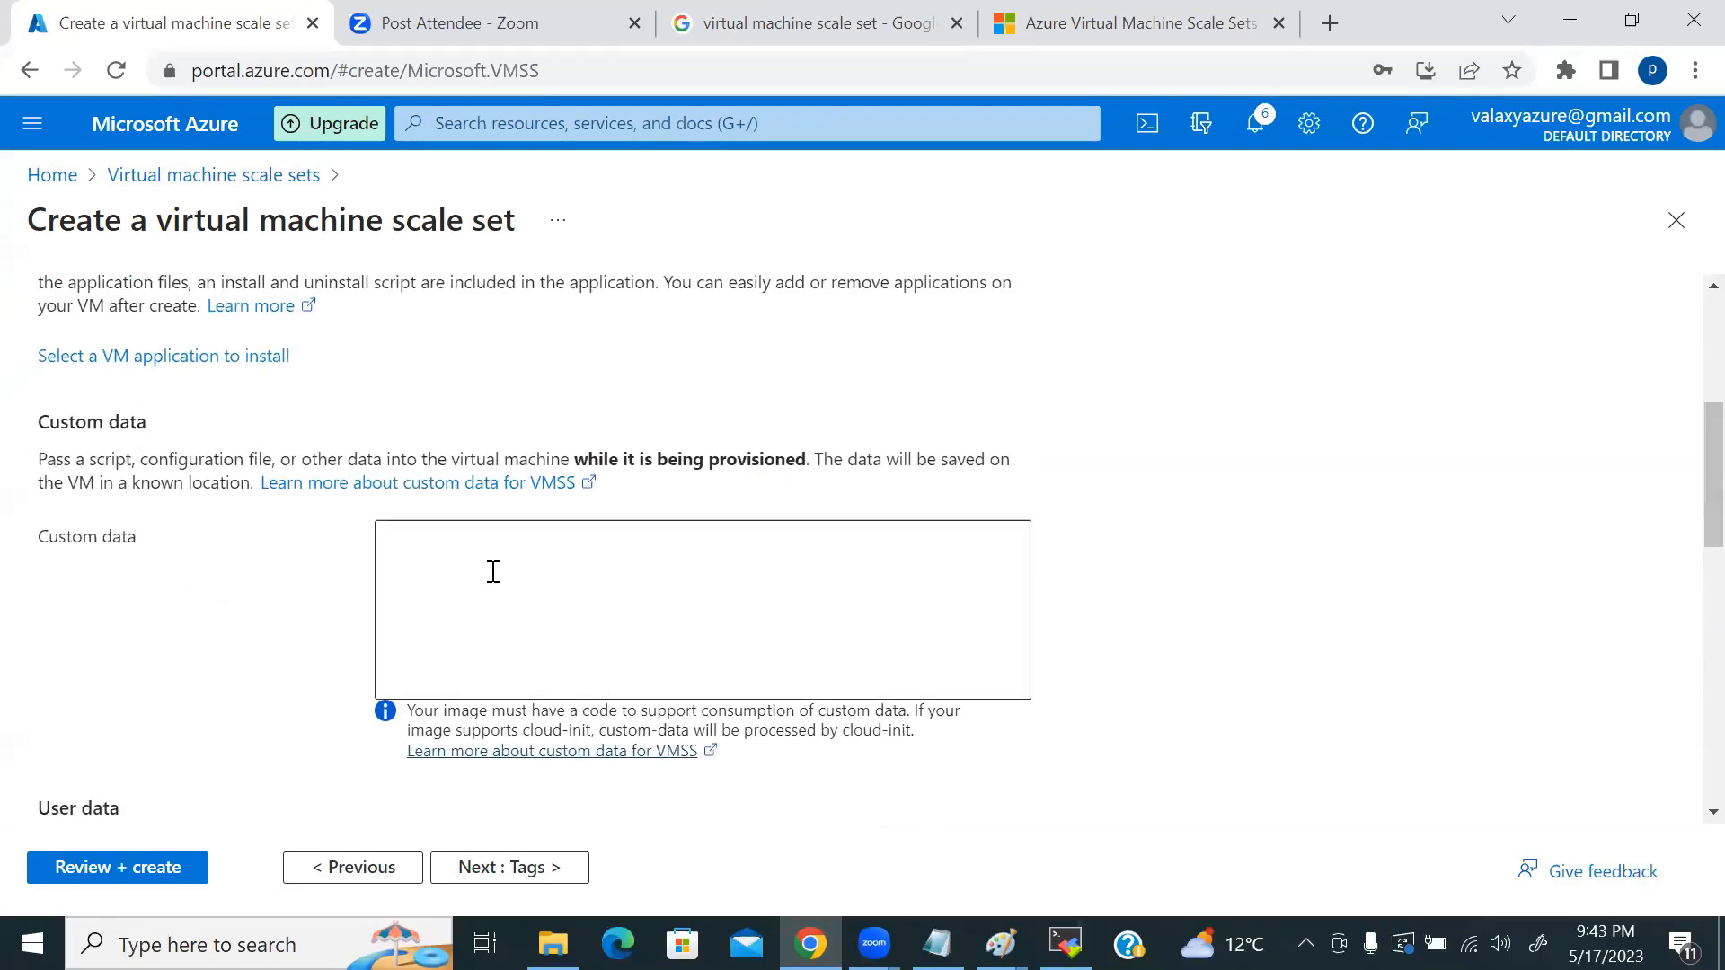
{"action": "scroll", "coordinate": [549, 557], "scroll_direction": "down", "scroll_amount": 4}
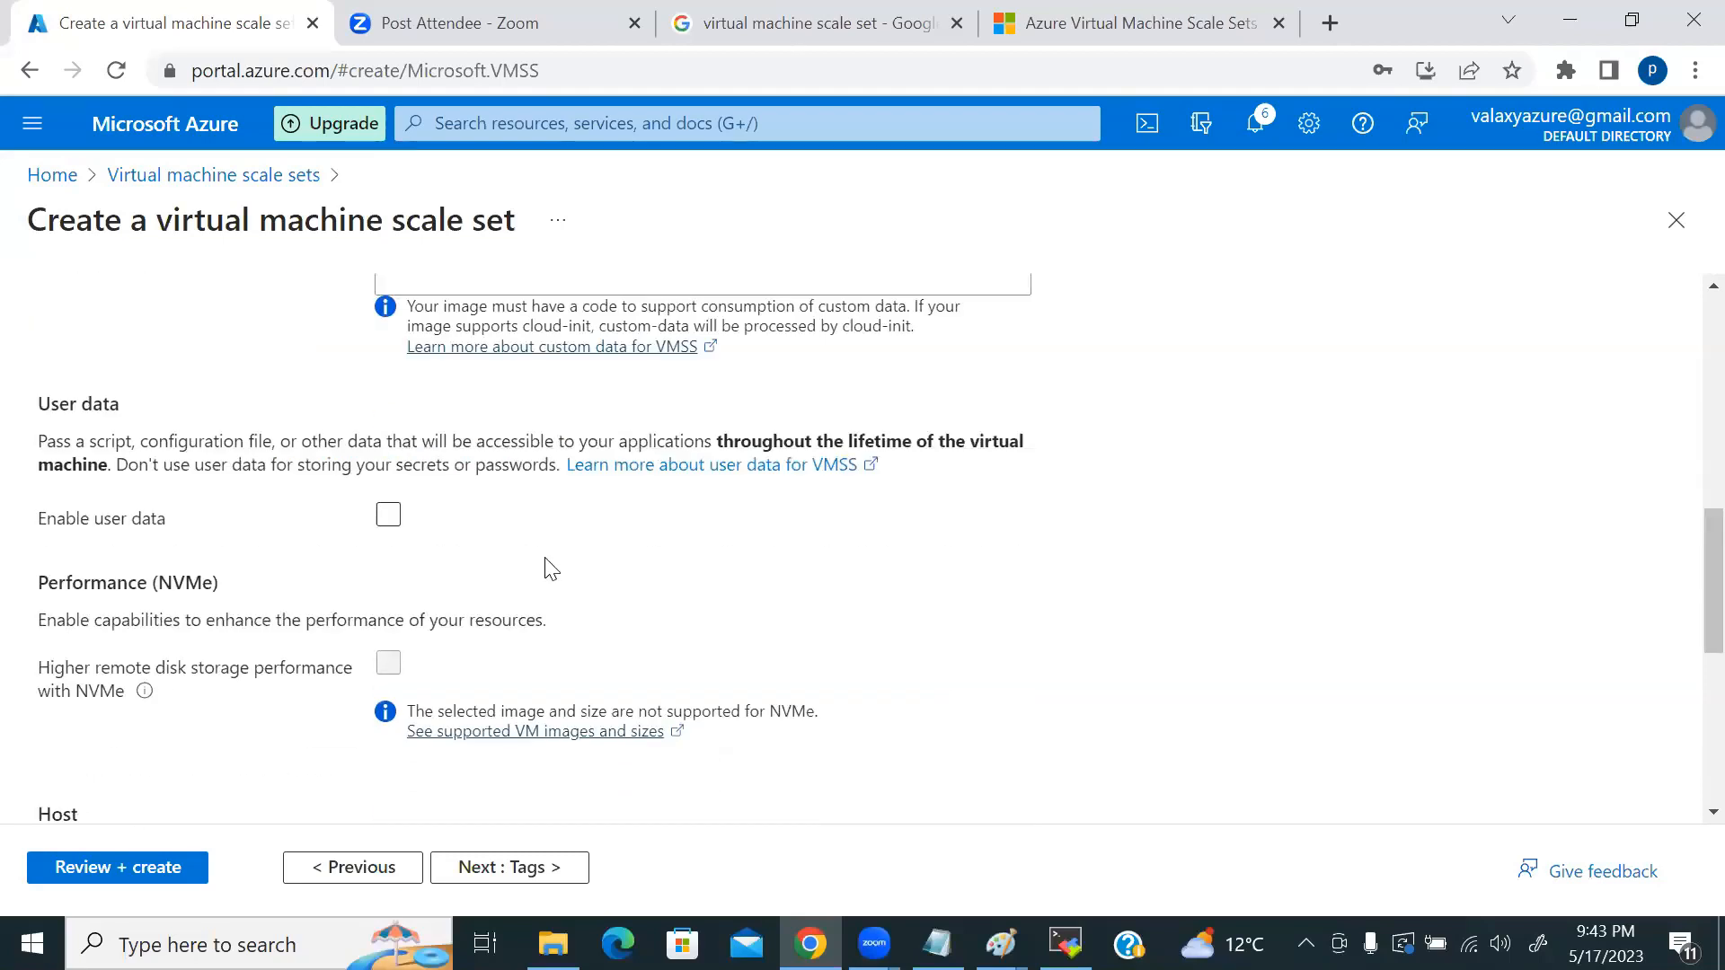
Step: Enable and then disable user data, leaving it off, and scroll down to the Host section
{"action": "left_click", "coordinate": [391, 521]}
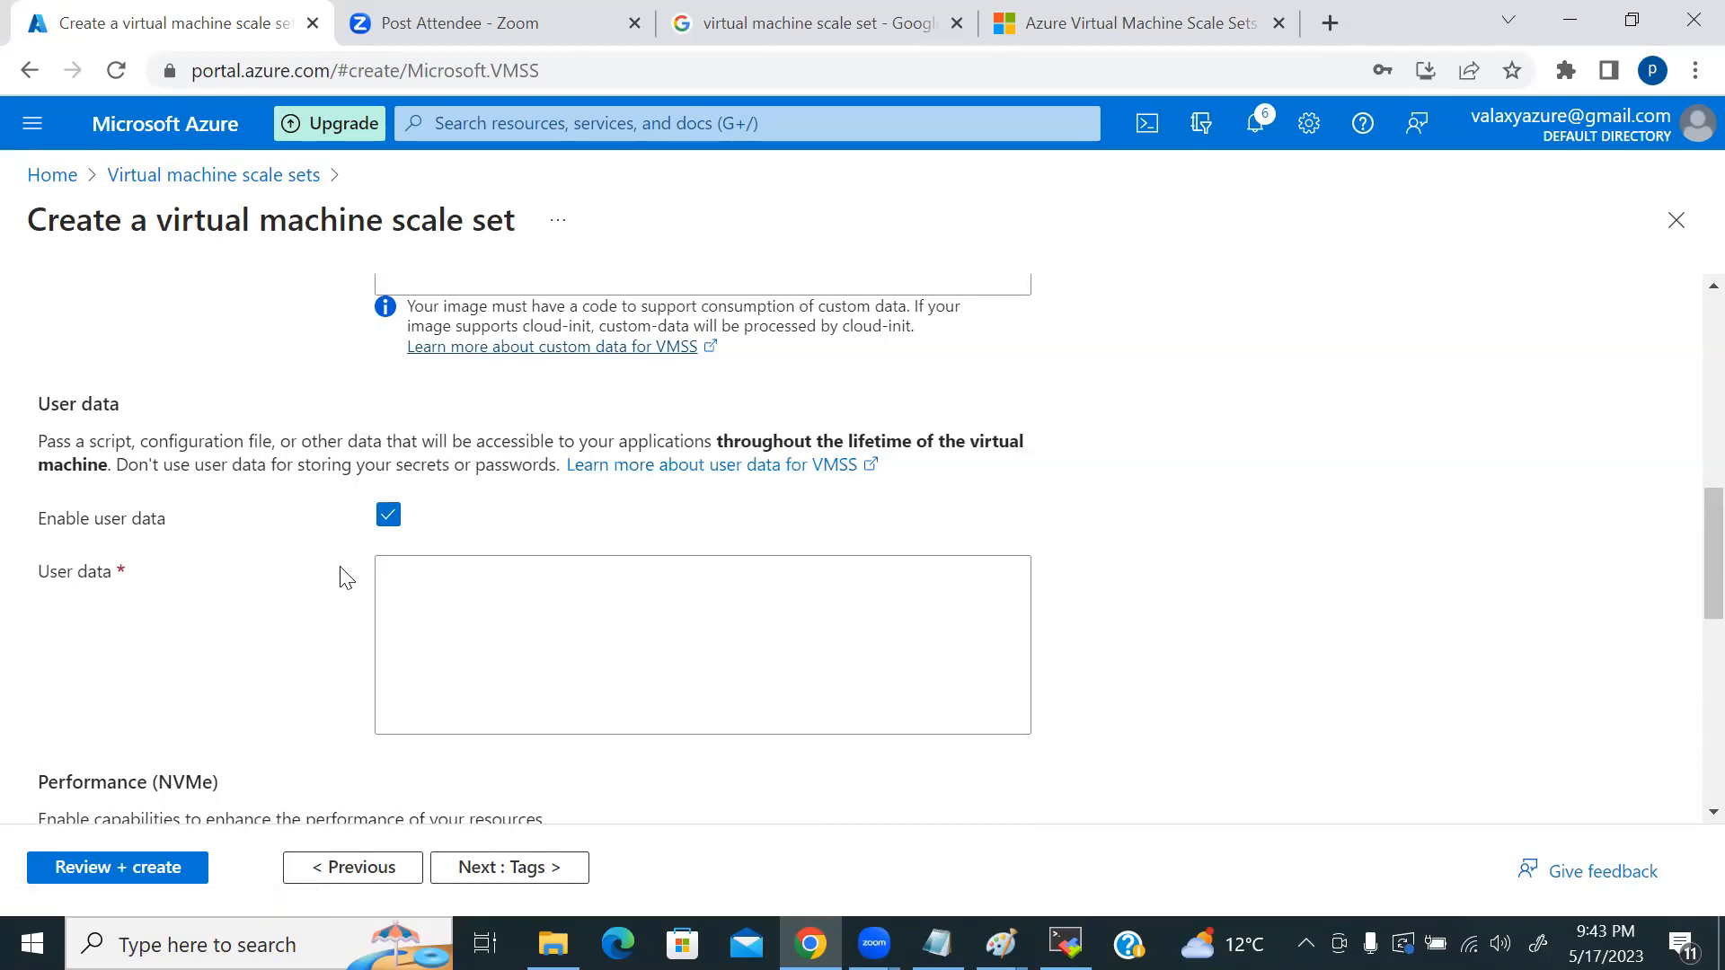
{"action": "left_click", "coordinate": [389, 535]}
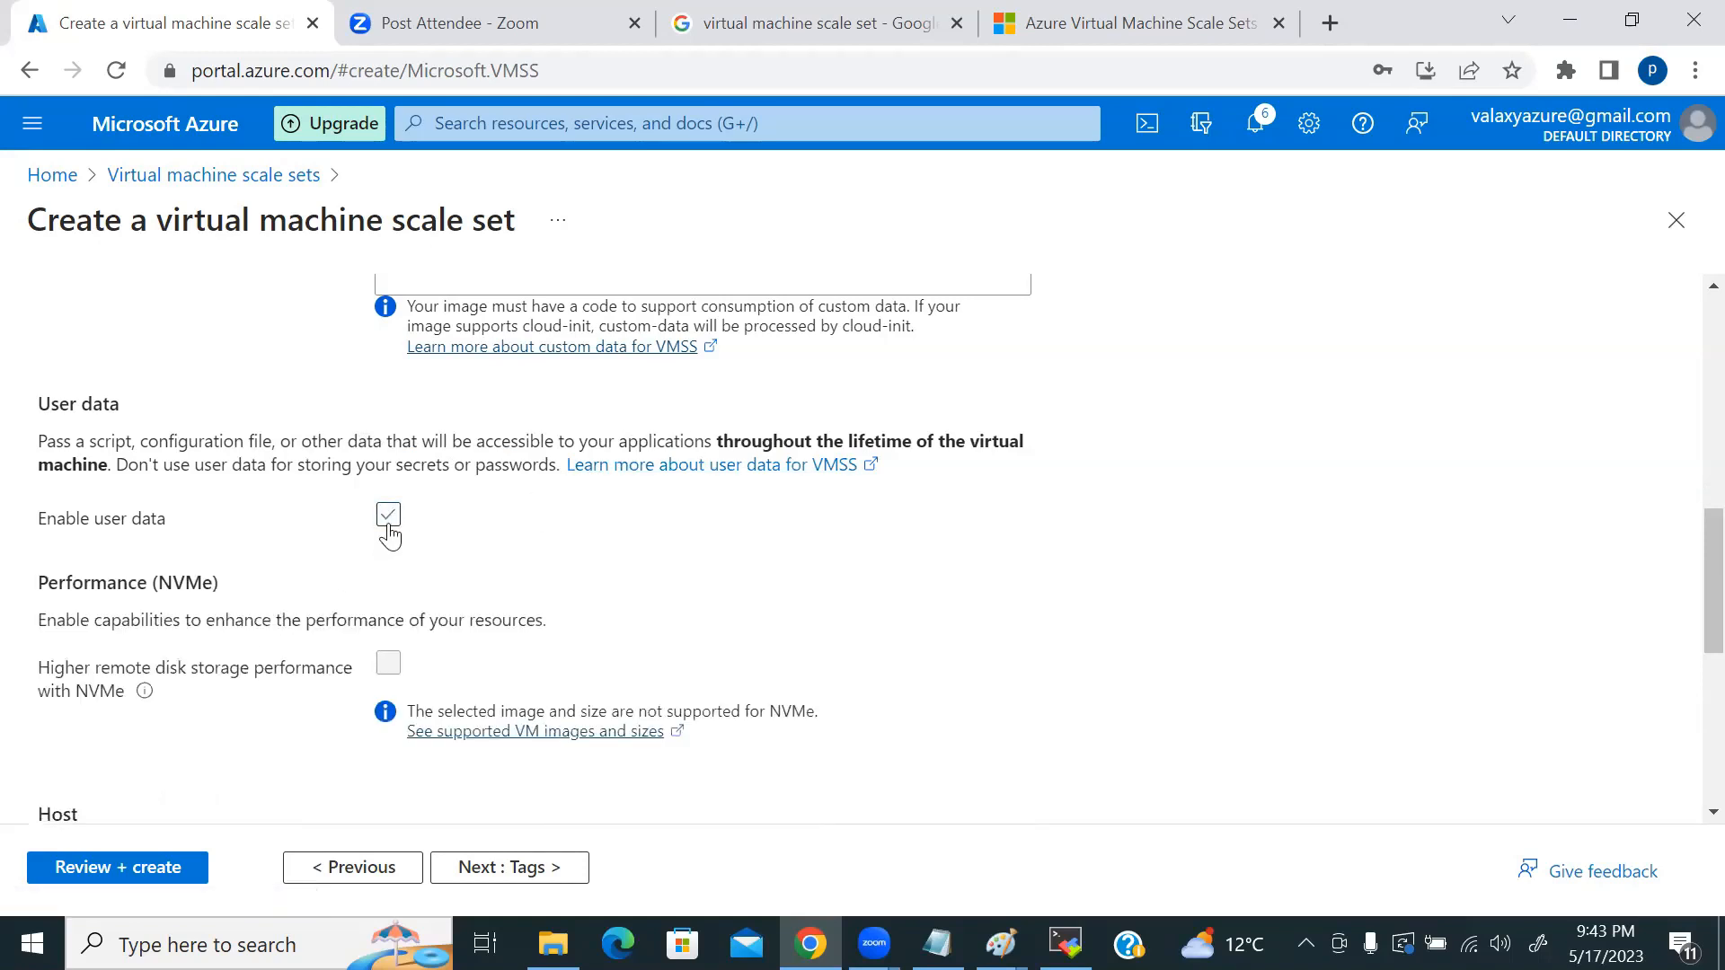
{"action": "scroll", "coordinate": [665, 602], "scroll_direction": "down", "scroll_amount": 3}
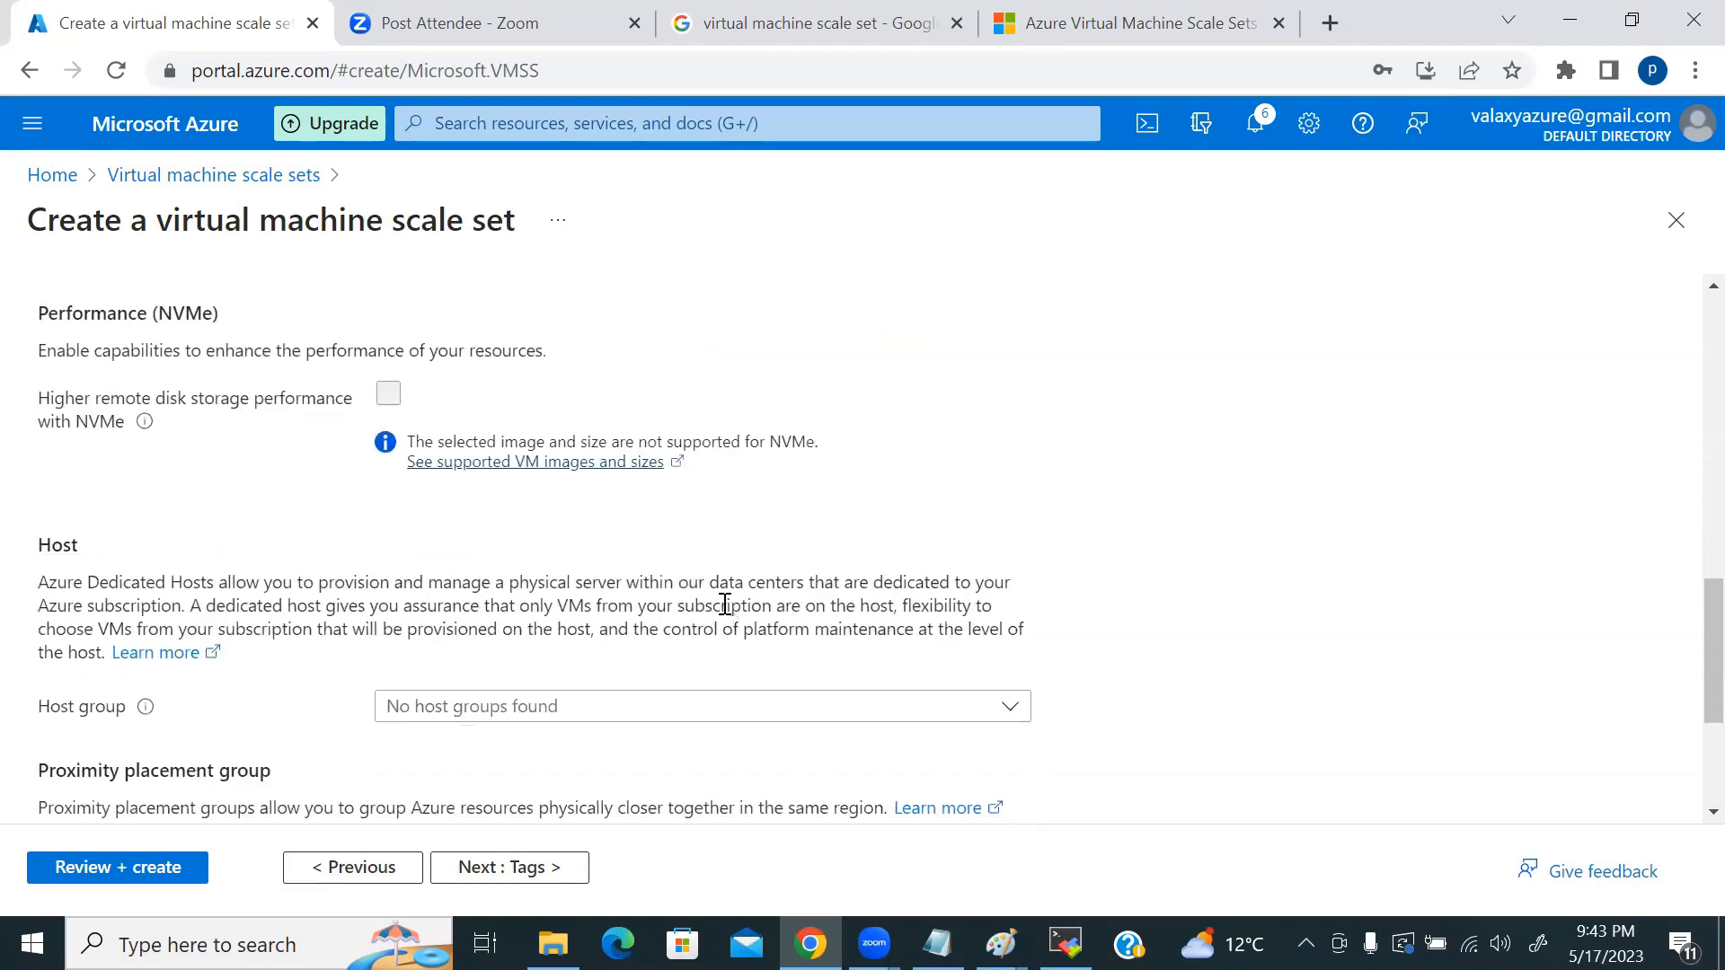
{"action": "scroll", "coordinate": [725, 605], "scroll_direction": "down", "scroll_amount": 2}
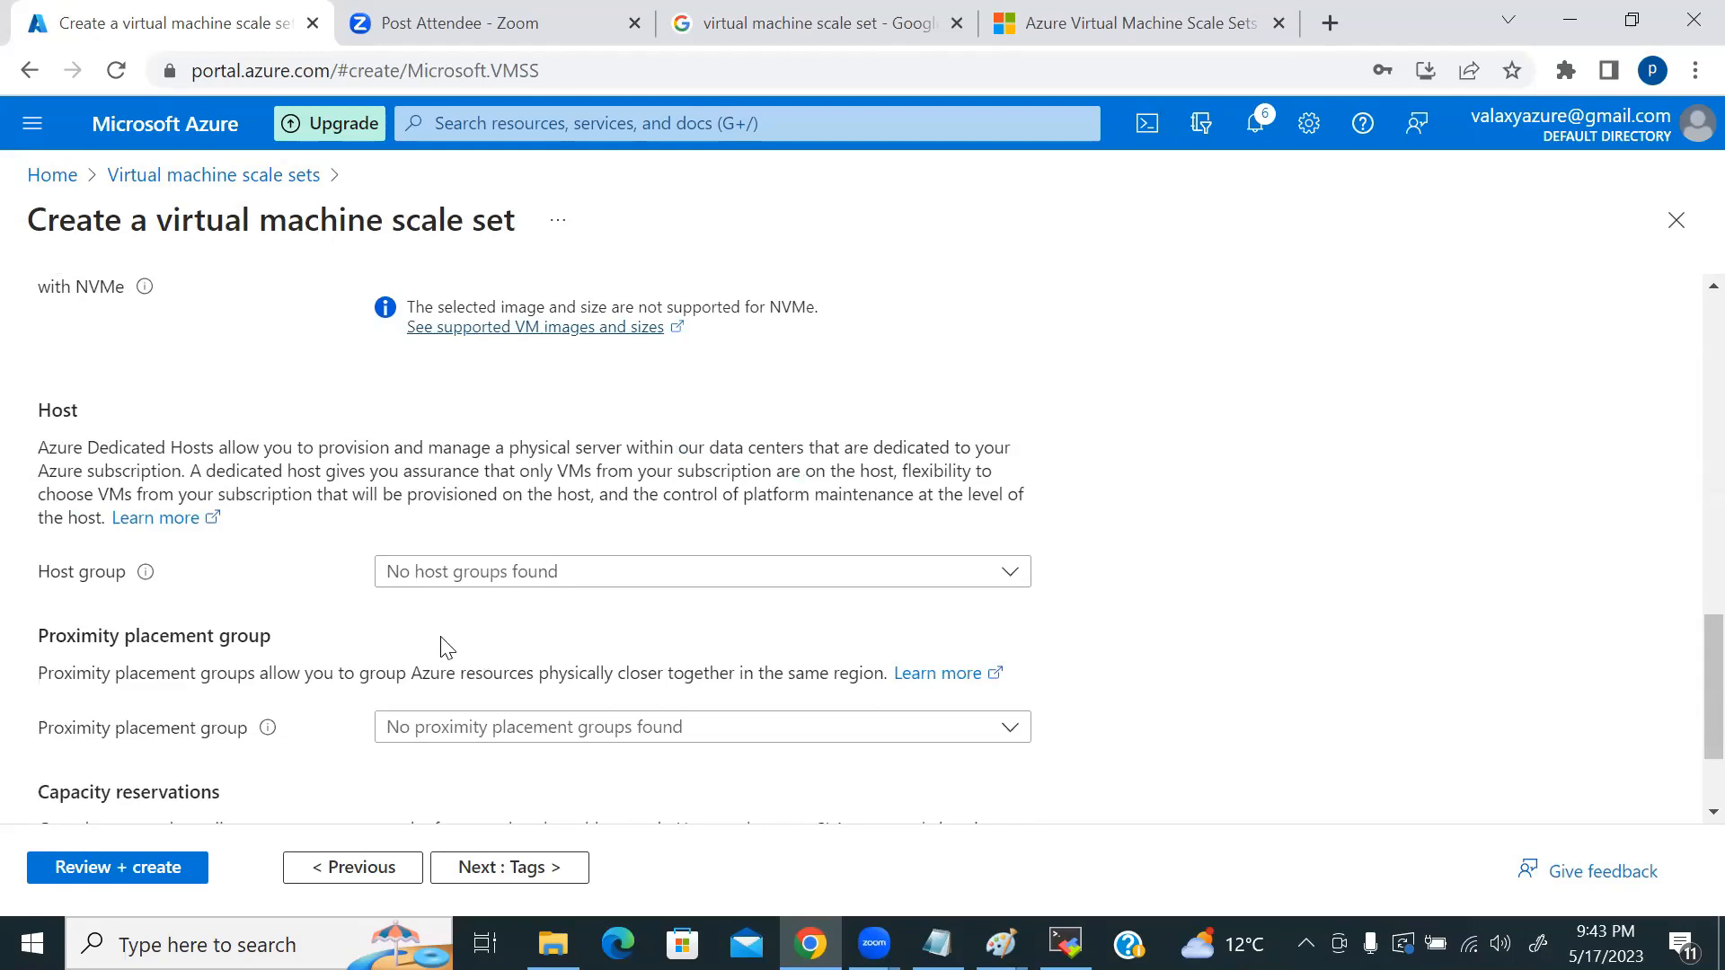
{"action": "scroll", "coordinate": [447, 647], "scroll_direction": "up", "scroll_amount": 3}
{"action": "scroll", "coordinate": [269, 611], "scroll_direction": "down", "scroll_amount": 1}
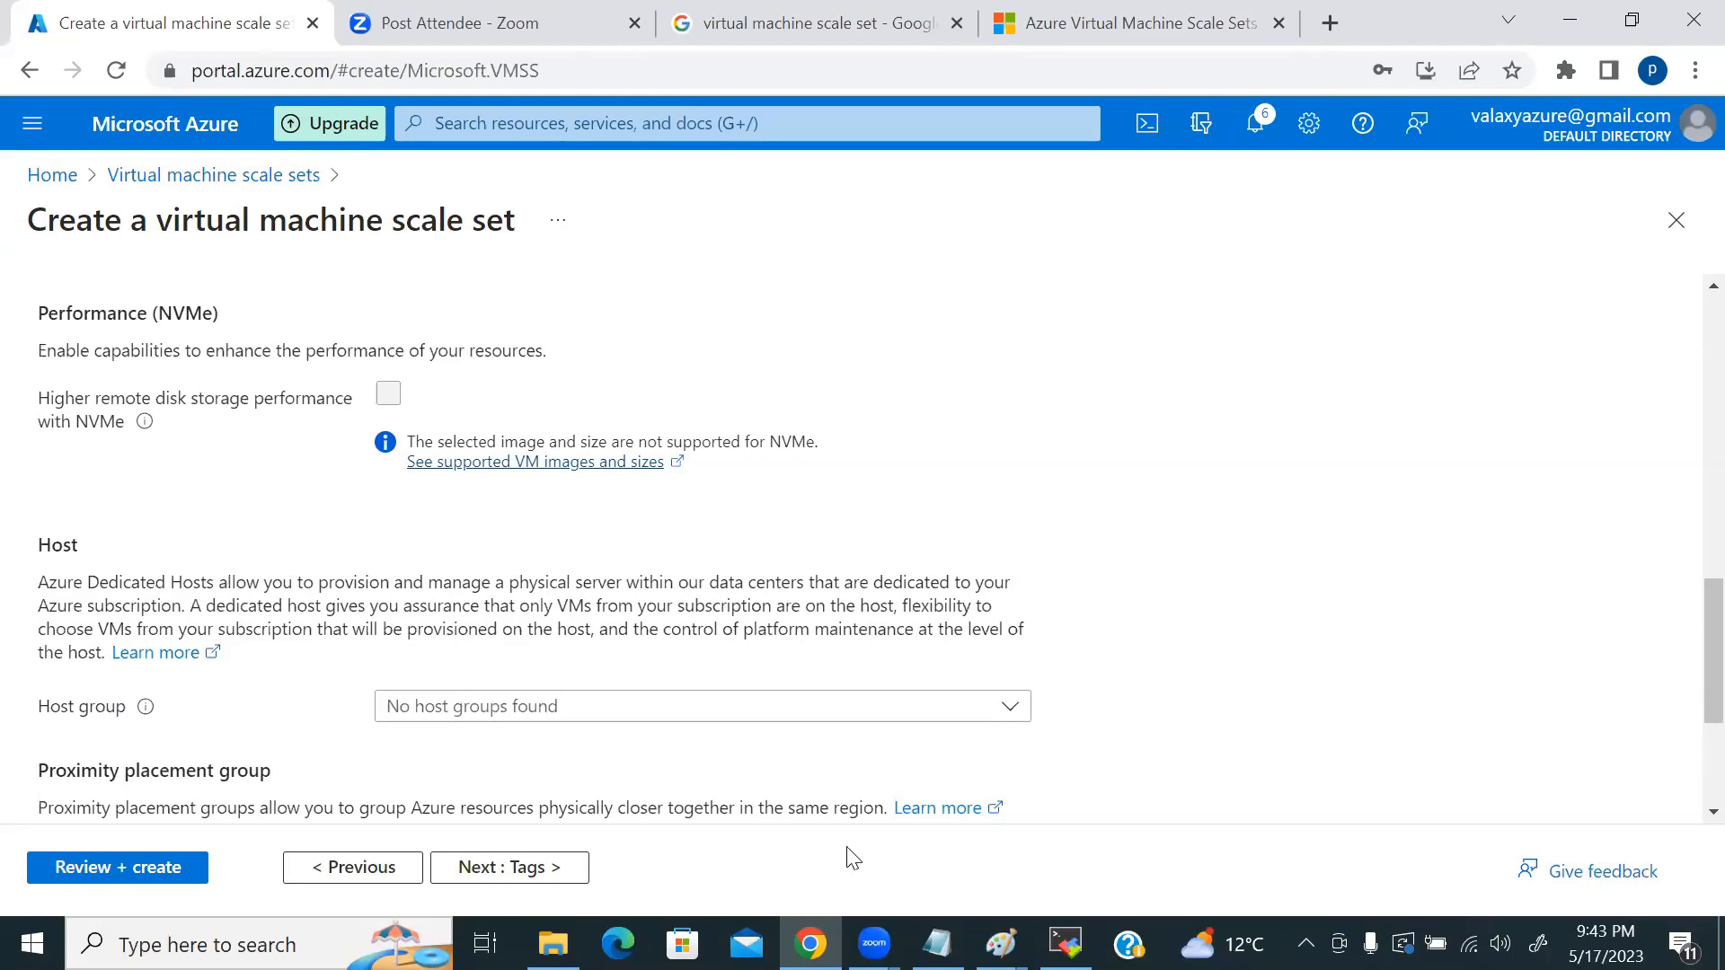
Step: In the Paint VMSS diagram, draw a tall rounded box on the right with a smaller inner box and thin bar
{"action": "left_click", "coordinate": [1001, 943]}
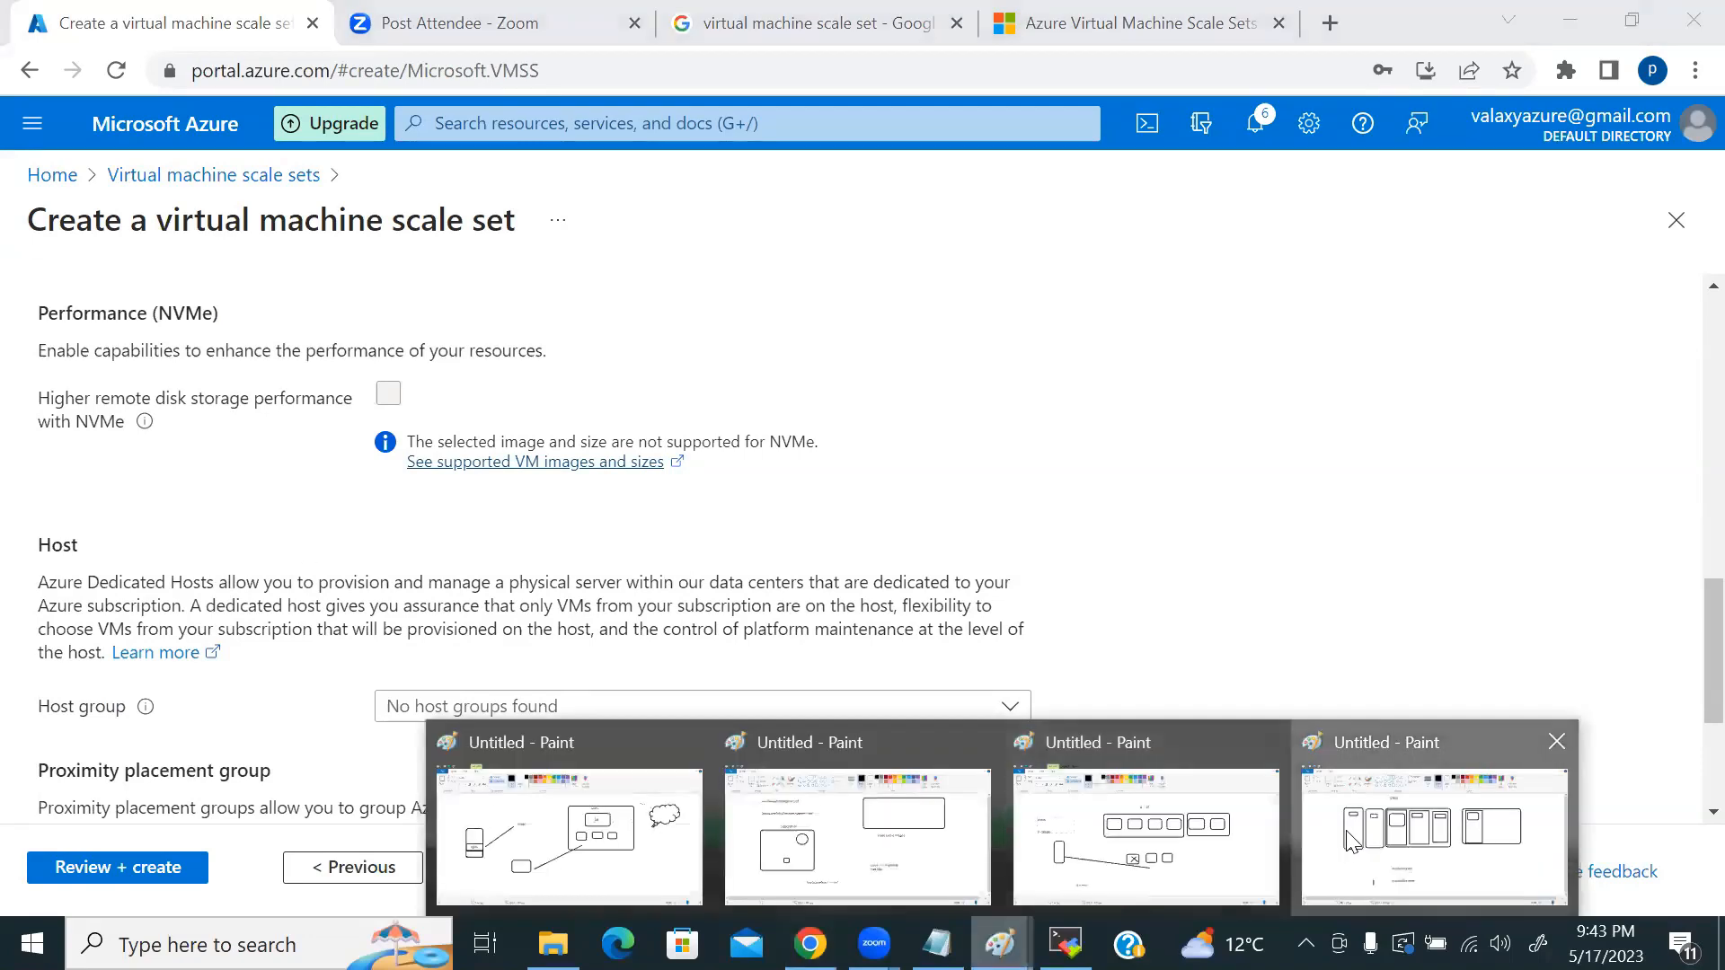
{"action": "left_click", "coordinate": [1354, 841]}
{"action": "mouse_move", "coordinate": [1478, 486]}
{"action": "left_mouse_down"}
{"action": "mouse_move", "coordinate": [1564, 573]}
{"action": "mouse_move", "coordinate": [1651, 710]}
{"action": "left_mouse_up"}
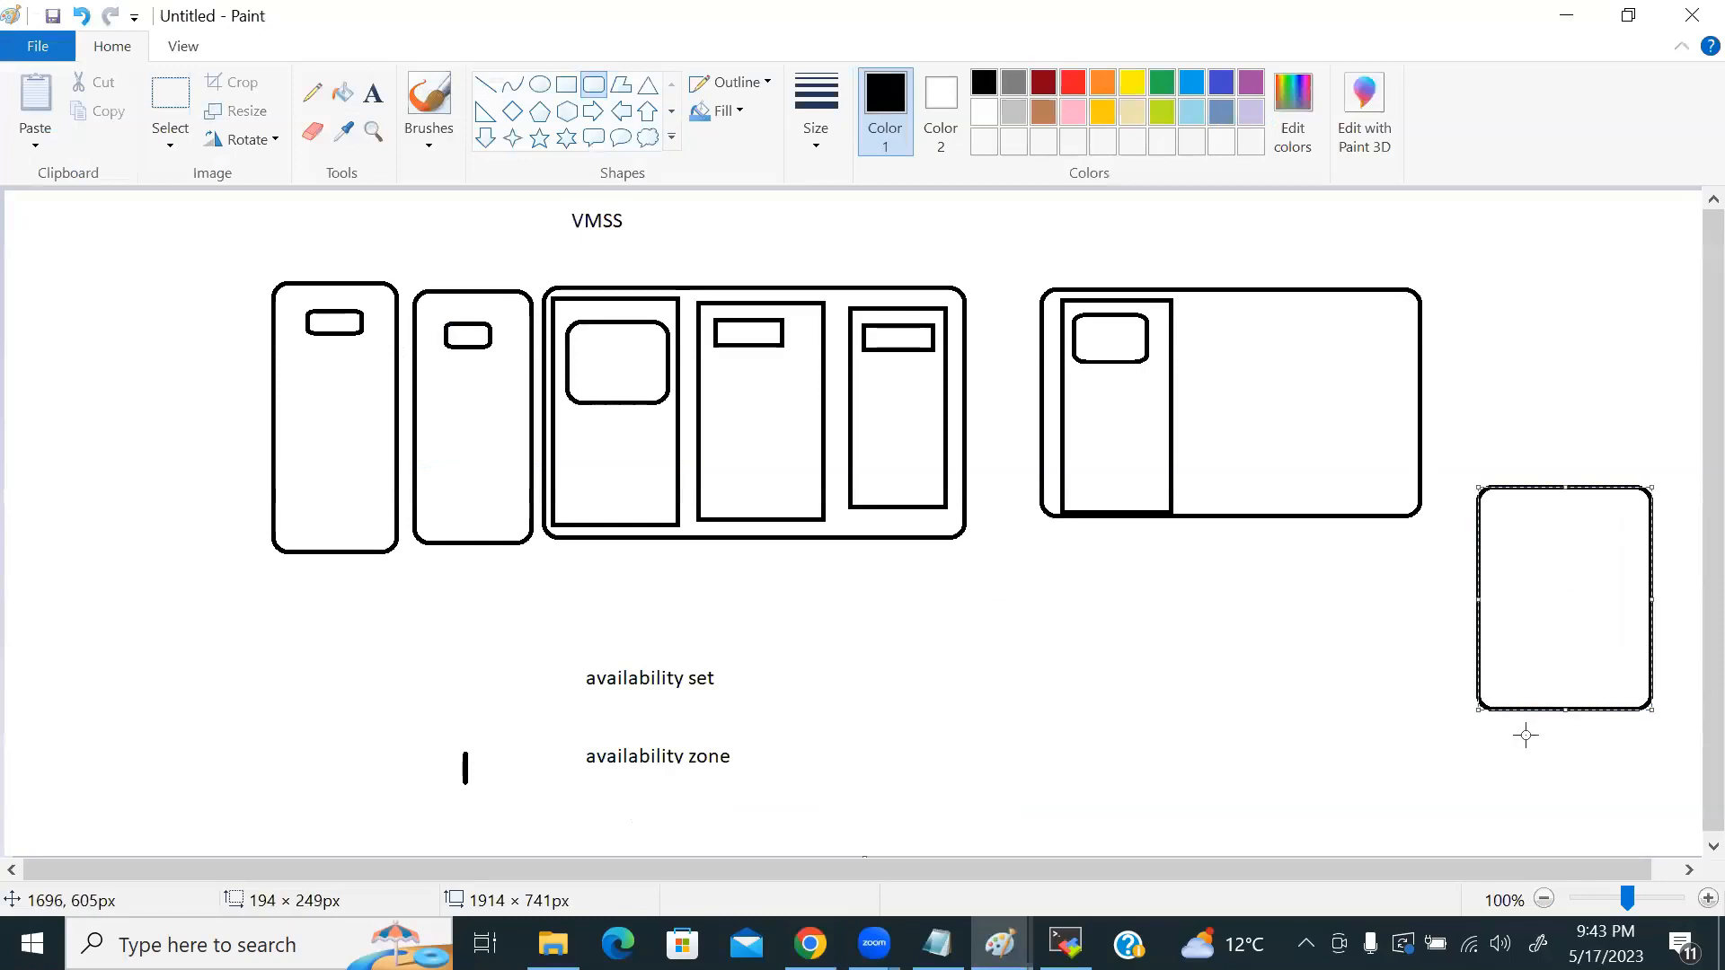
{"action": "left_click_drag", "start_coordinate": [1496, 517], "coordinate": [1558, 643]}
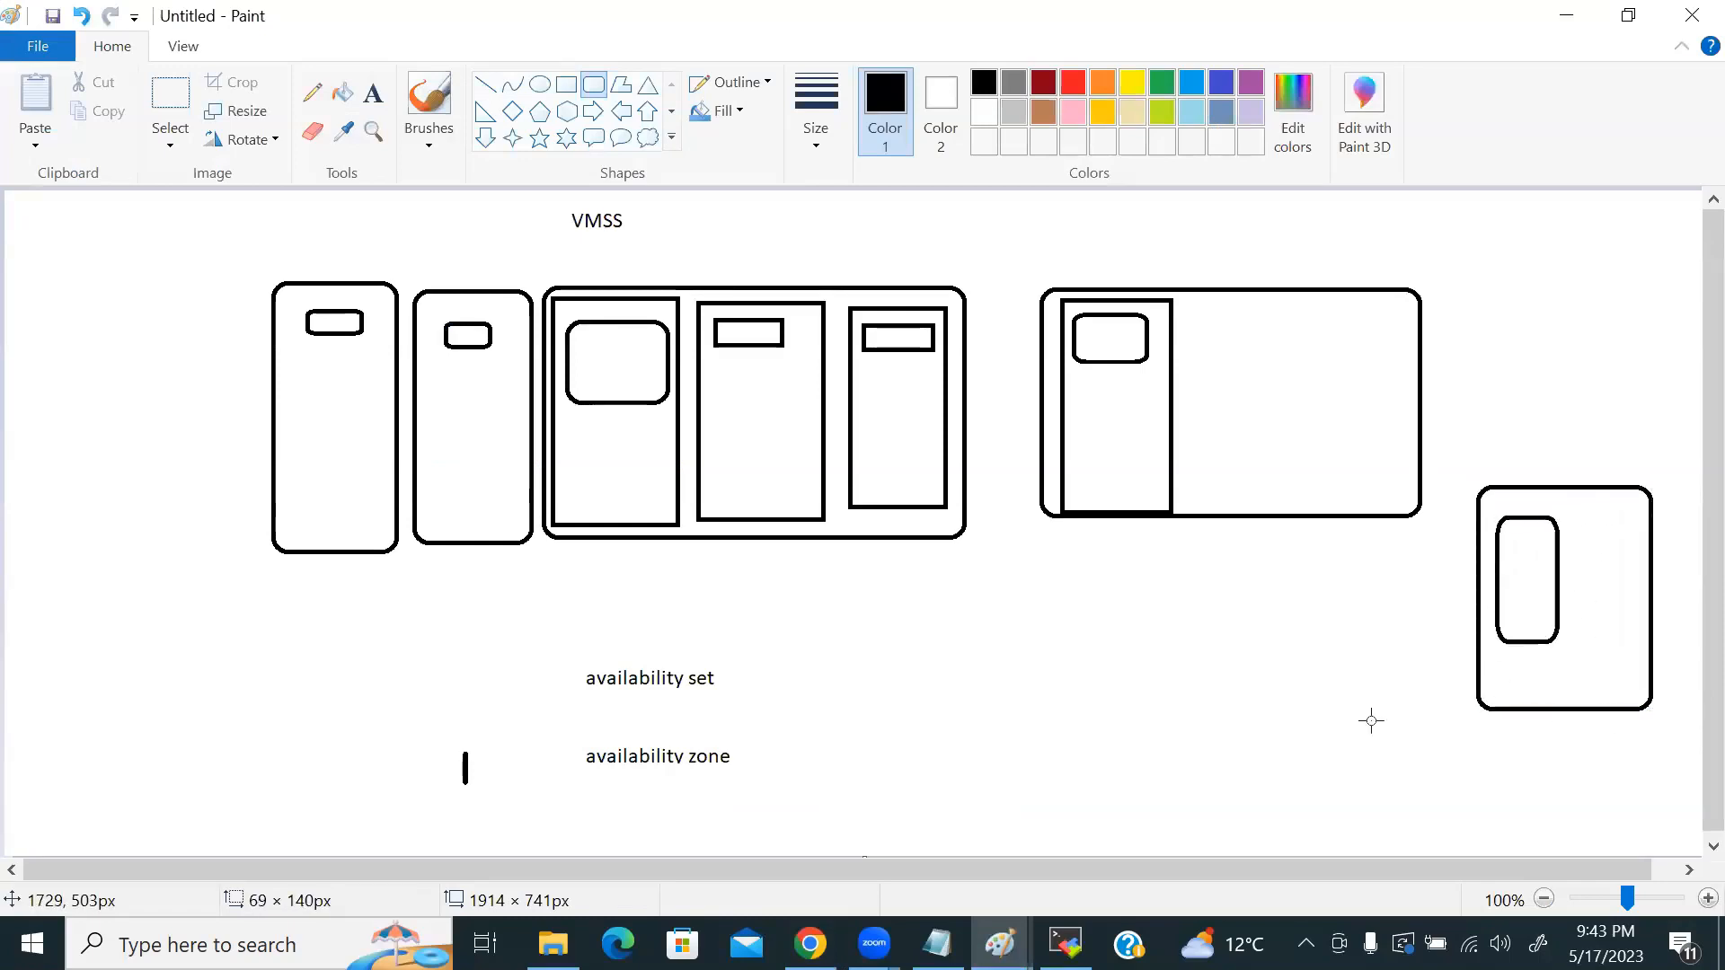
{"action": "left_click_drag", "start_coordinate": [1501, 544], "coordinate": [1562, 555]}
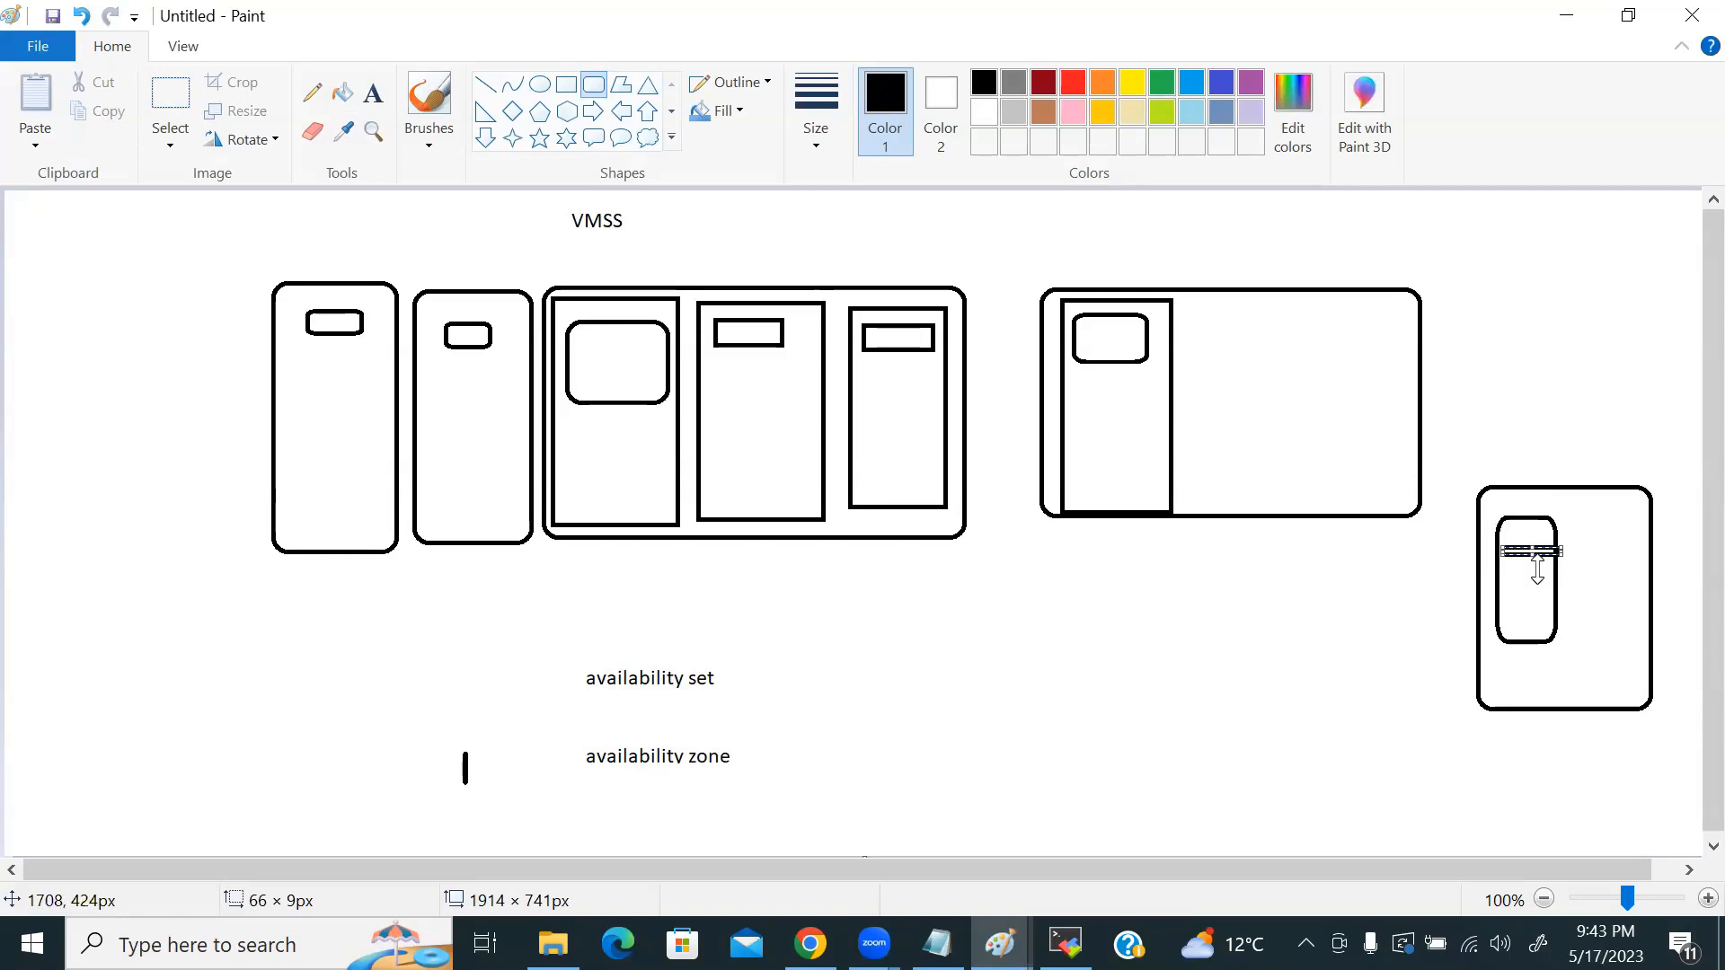
{"action": "key", "text": "alt+Tab"}
{"action": "key", "text": "alt+Tab"}
{"action": "key", "text": "alt+Tab"}
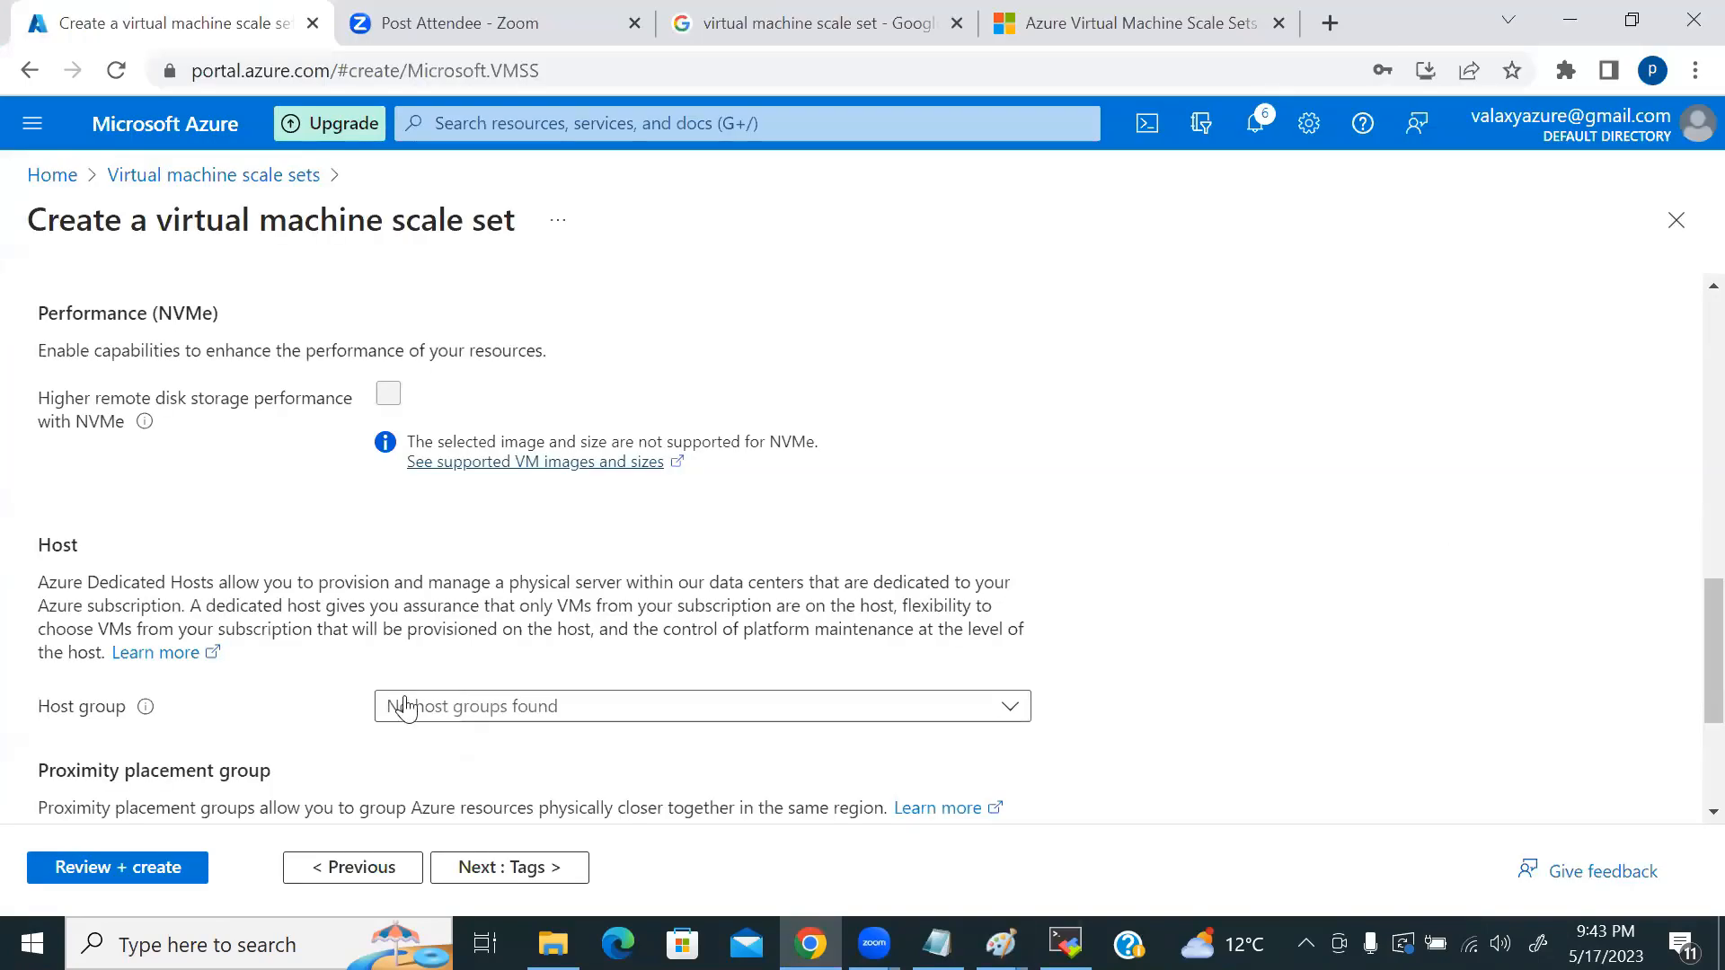
Step: Scroll through the Advanced tab to review Max spreading with user data off
{"action": "scroll", "coordinate": [387, 708], "scroll_direction": "down", "scroll_amount": 3}
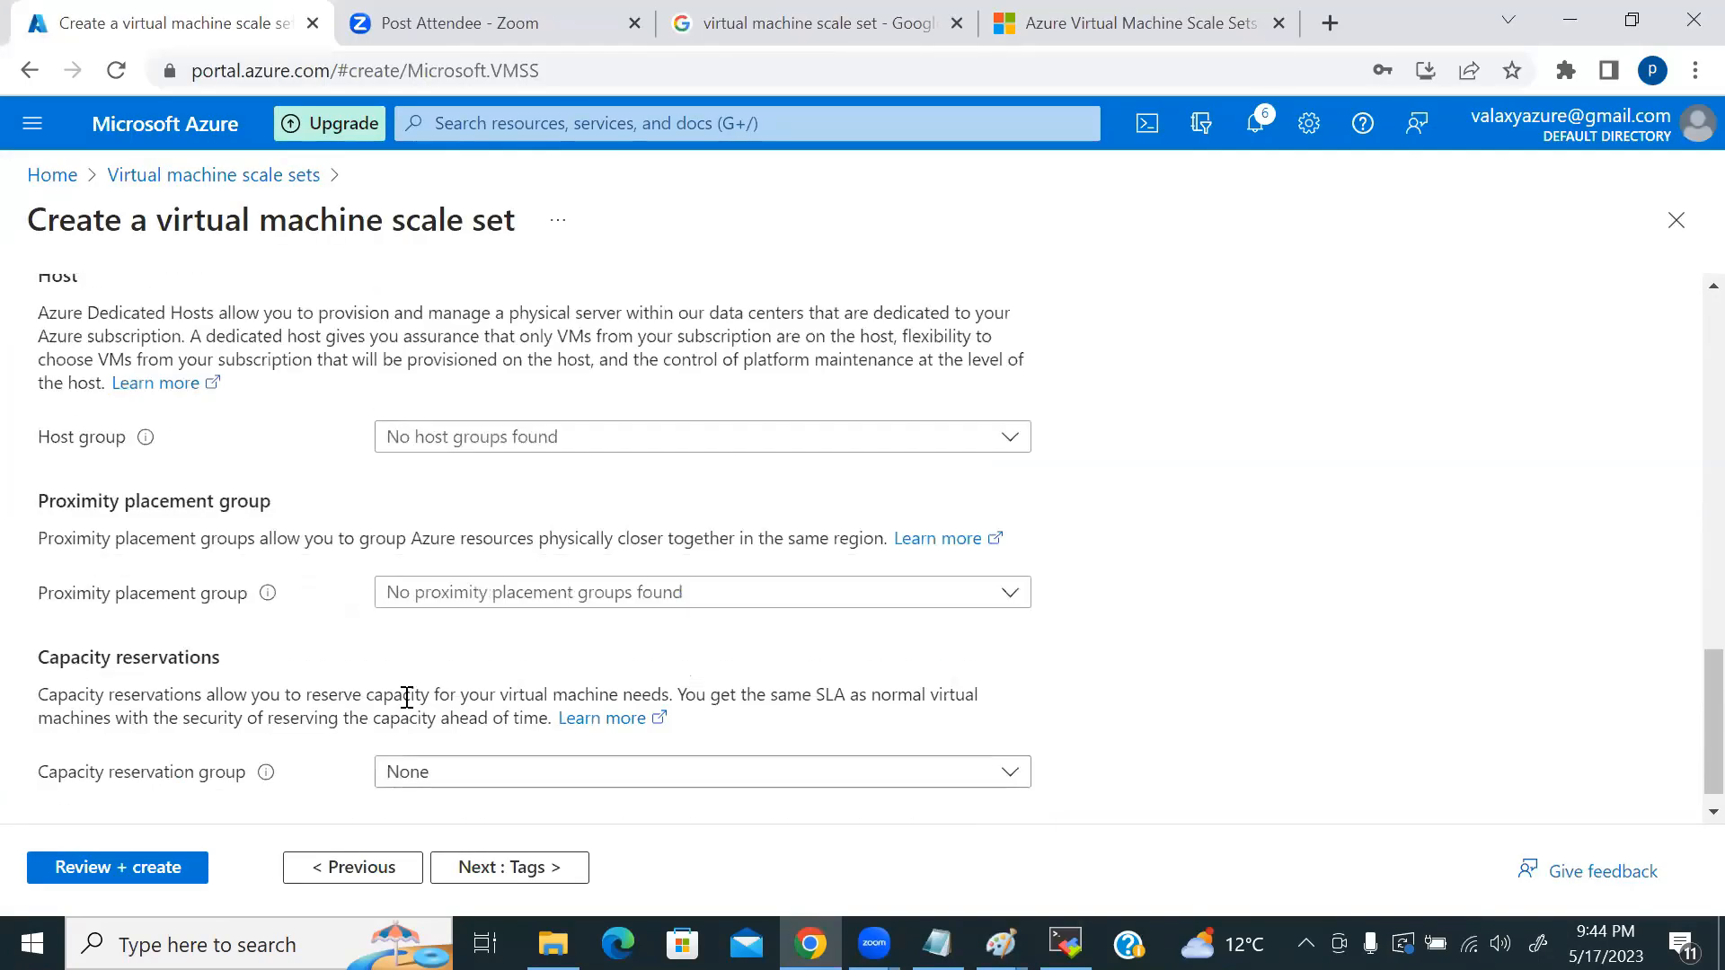
{"action": "scroll", "coordinate": [407, 698], "scroll_direction": "up", "scroll_amount": 7}
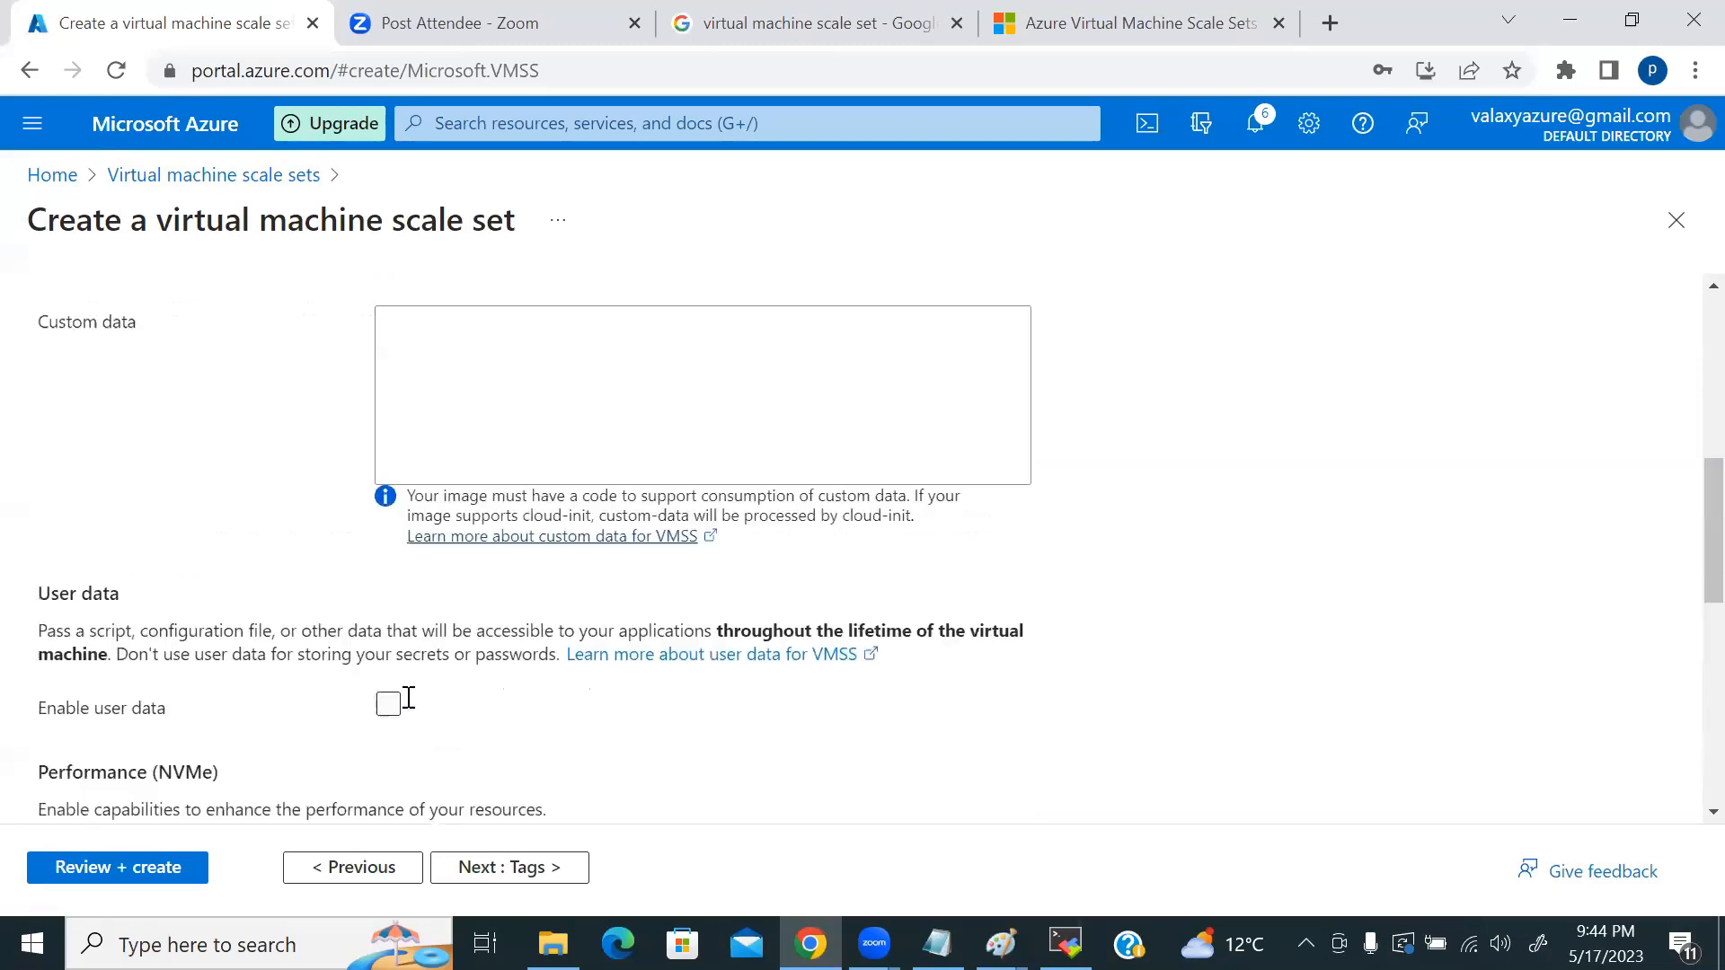
{"action": "scroll", "coordinate": [407, 698], "scroll_direction": "up", "scroll_amount": 5}
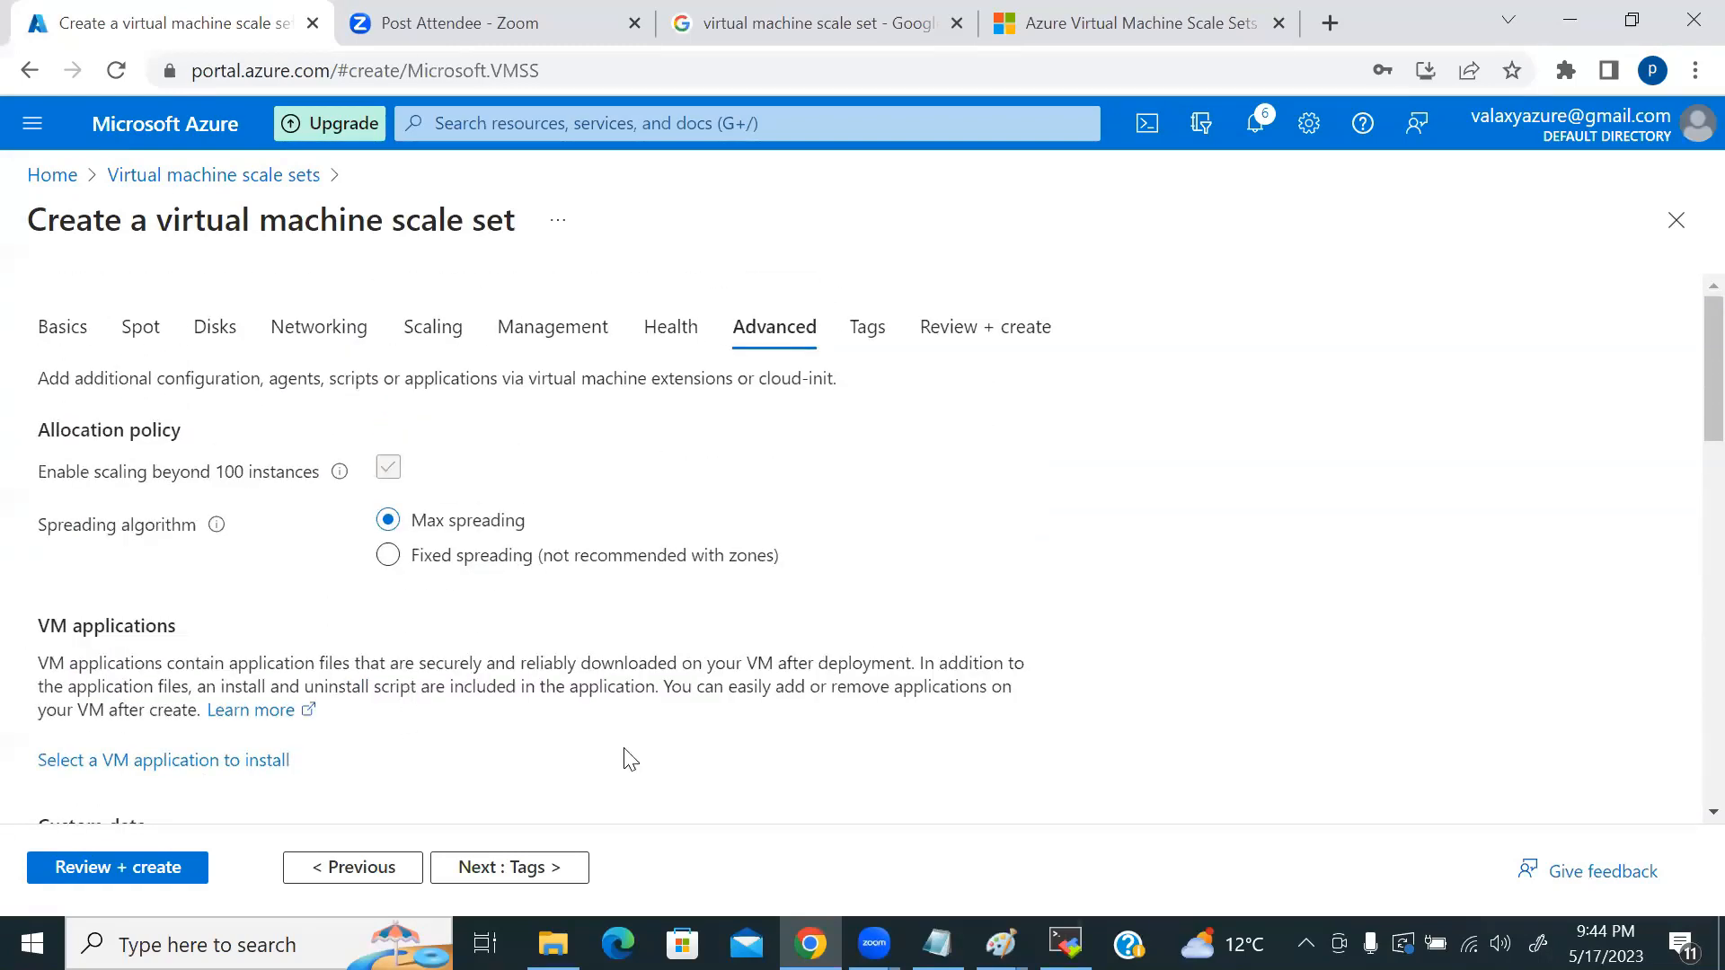
{"action": "scroll", "coordinate": [747, 593], "scroll_direction": "down", "scroll_amount": 5}
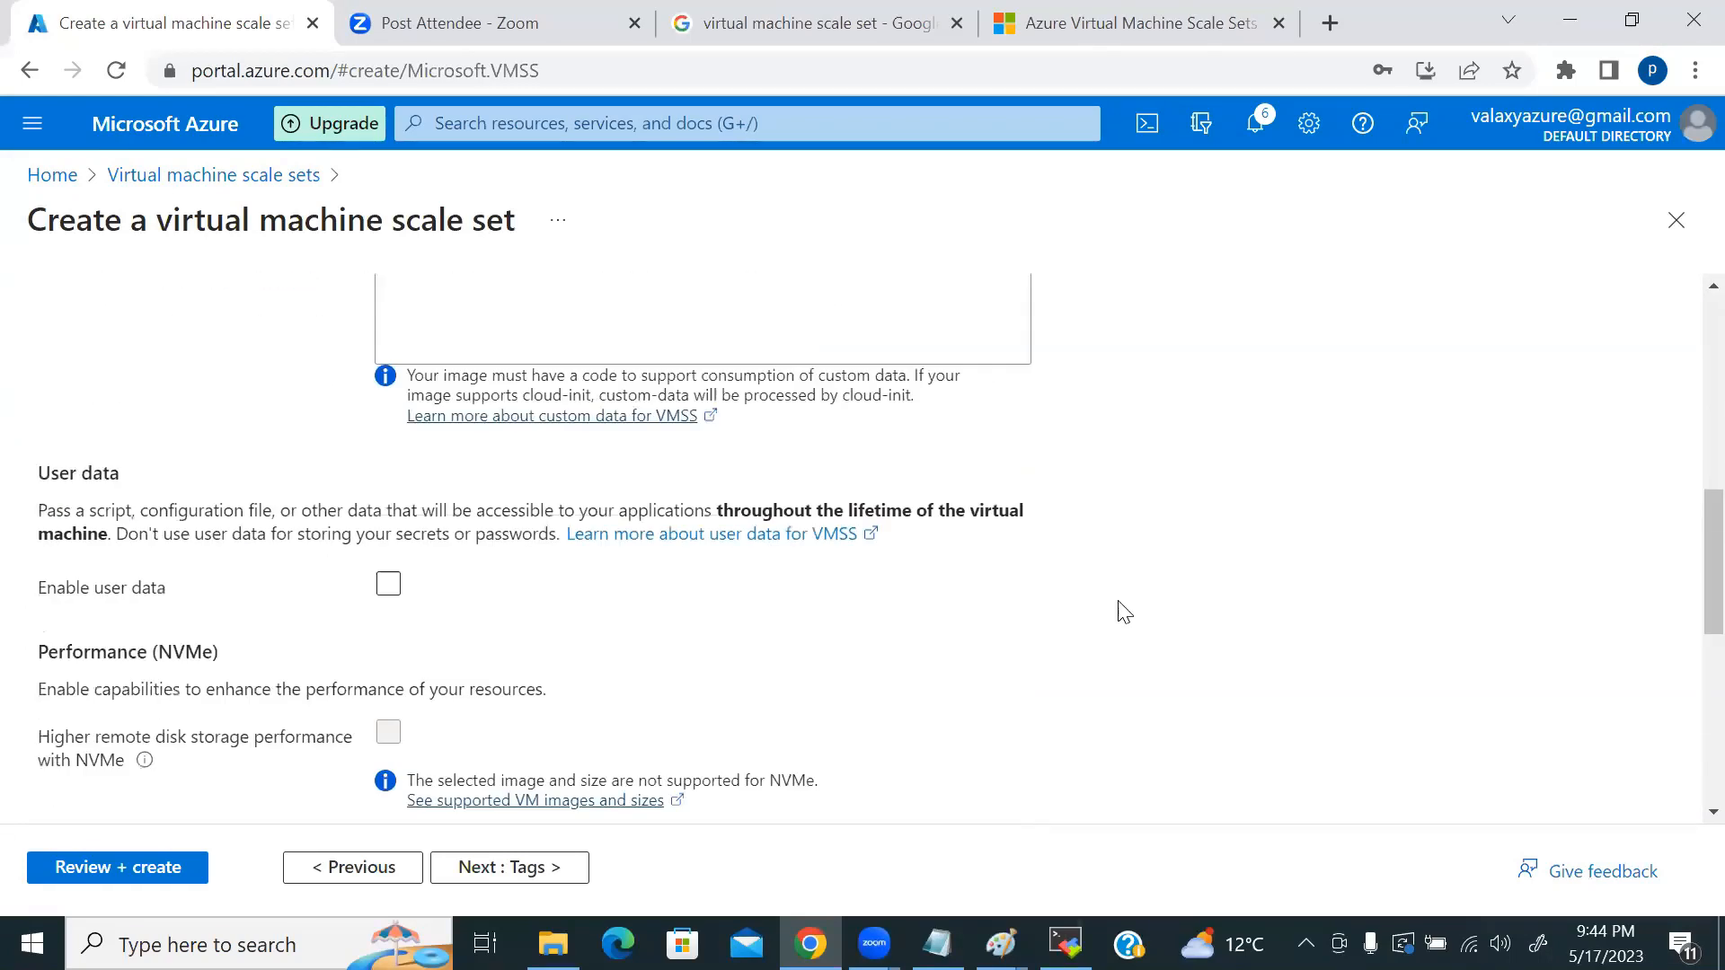
{"action": "scroll", "coordinate": [1122, 611], "scroll_direction": "down", "scroll_amount": 5}
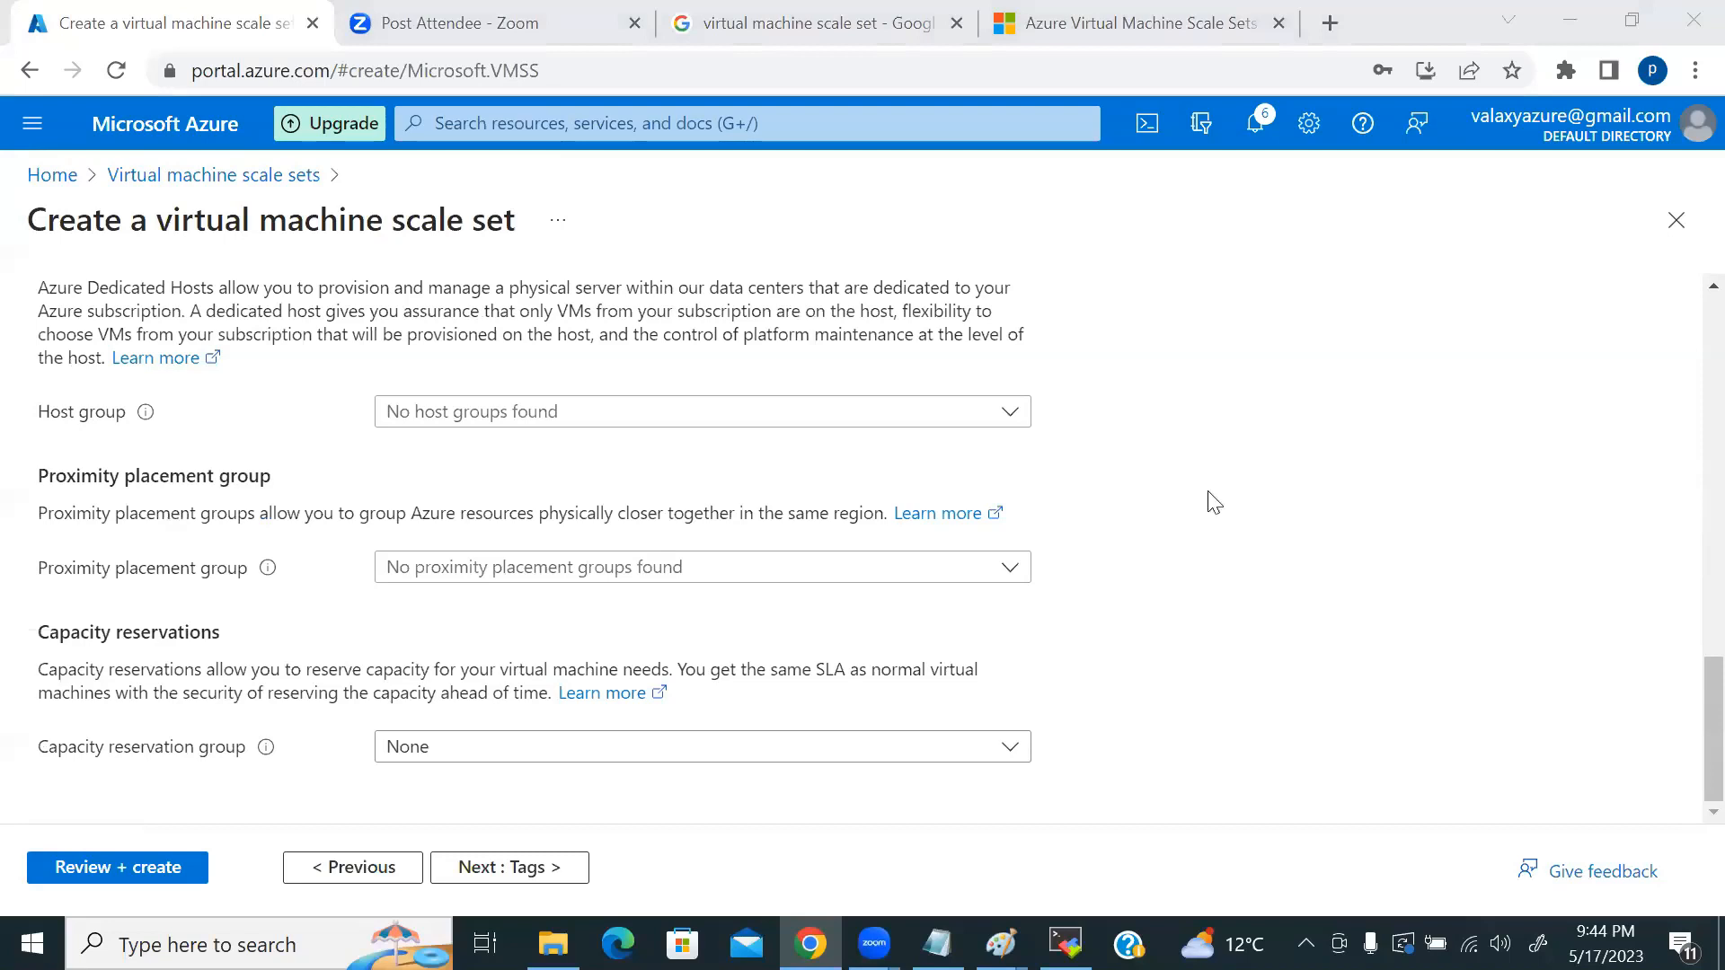
Step: Move to the Tags step, leave tags empty, and run Review + create validation
{"action": "left_click", "coordinate": [512, 876]}
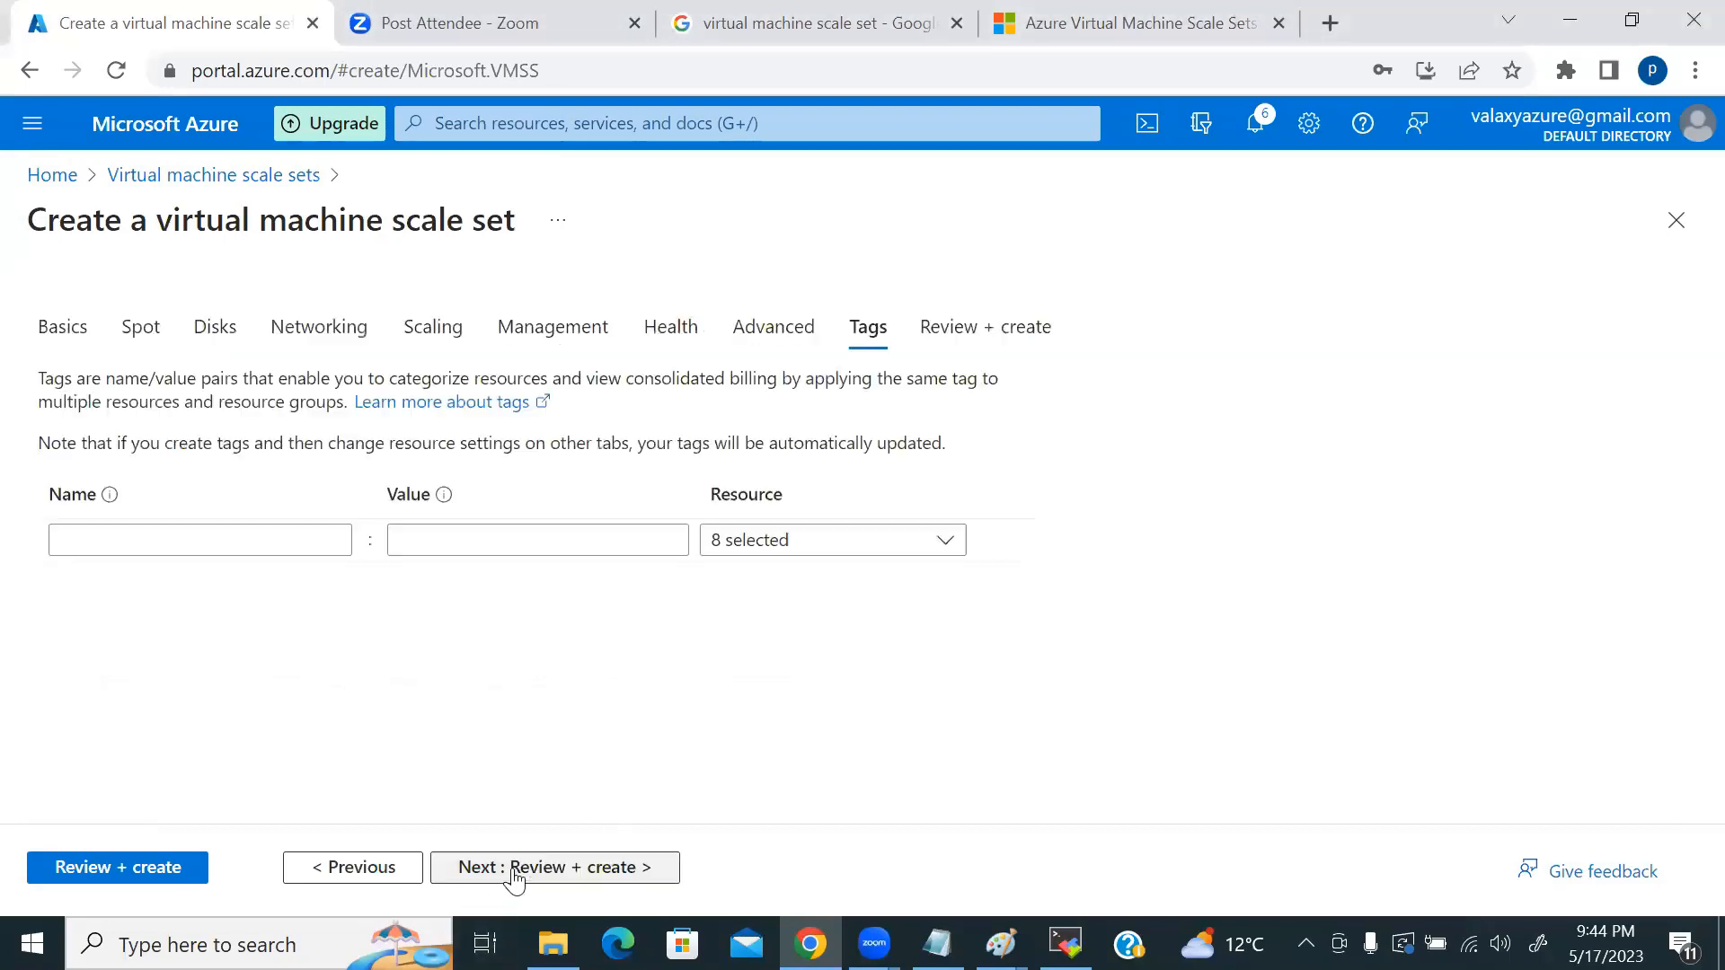
{"action": "left_click", "coordinate": [193, 529]}
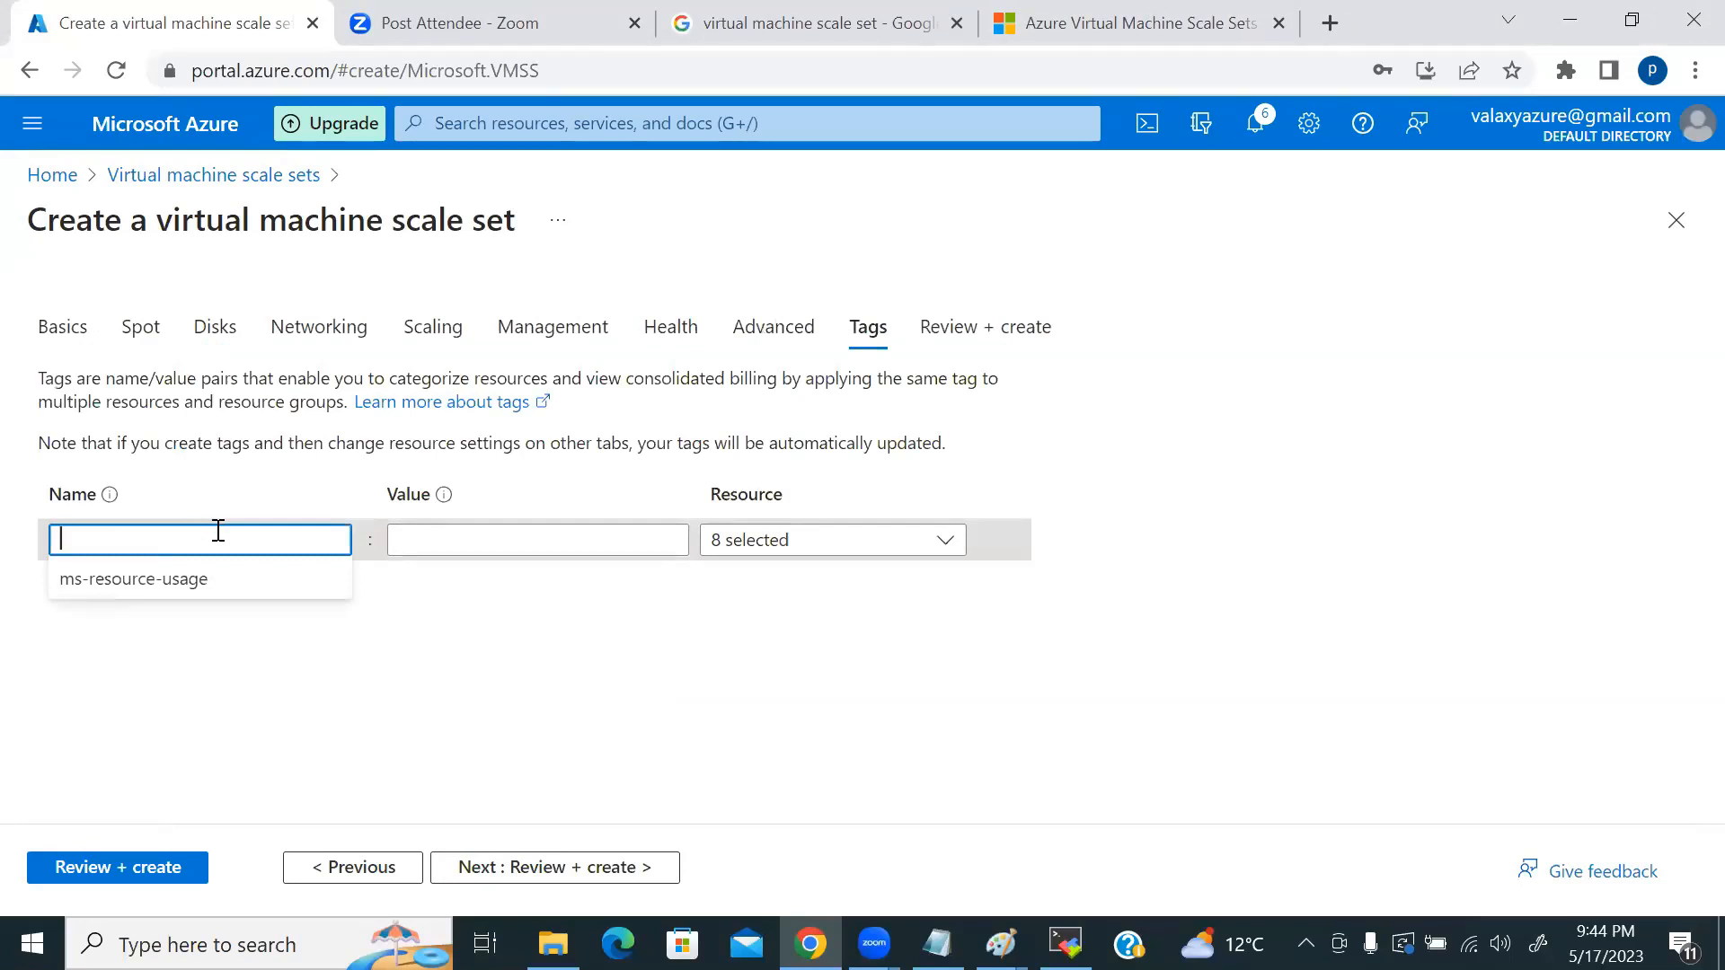
{"action": "left_click", "coordinate": [149, 870]}
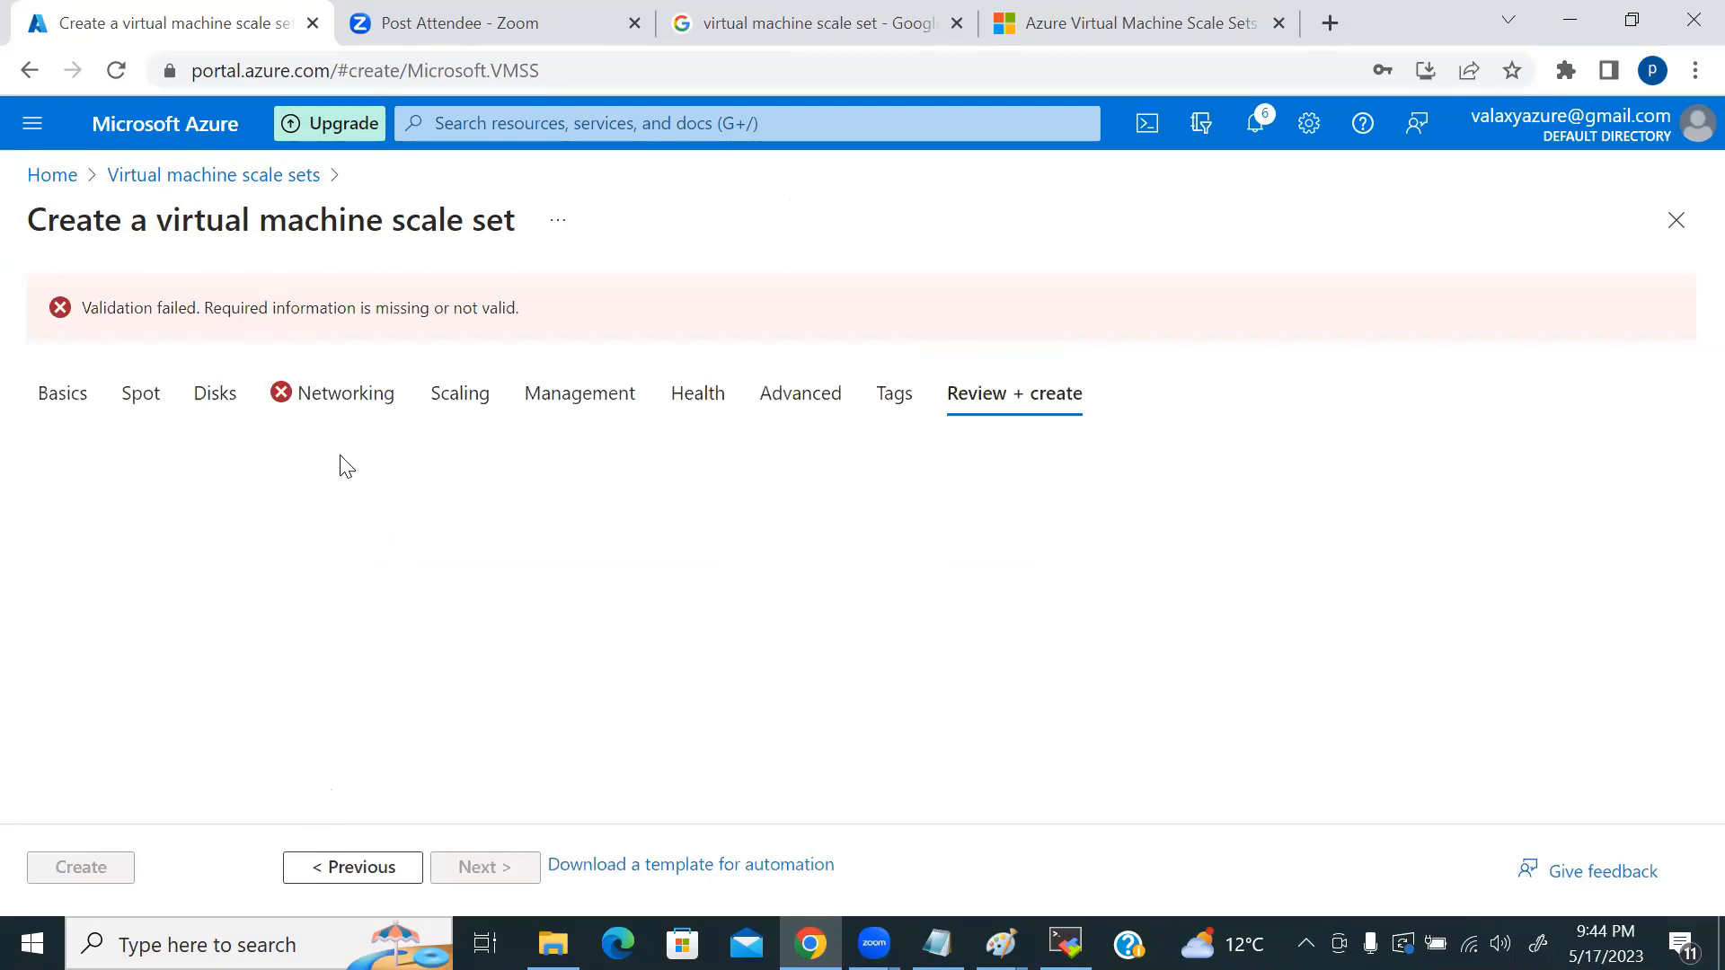
Step: Inspect the Networking quota error (4 public IPs needed, 2 remaining) and open portal Home in a new tab
{"action": "left_click", "coordinate": [351, 388]}
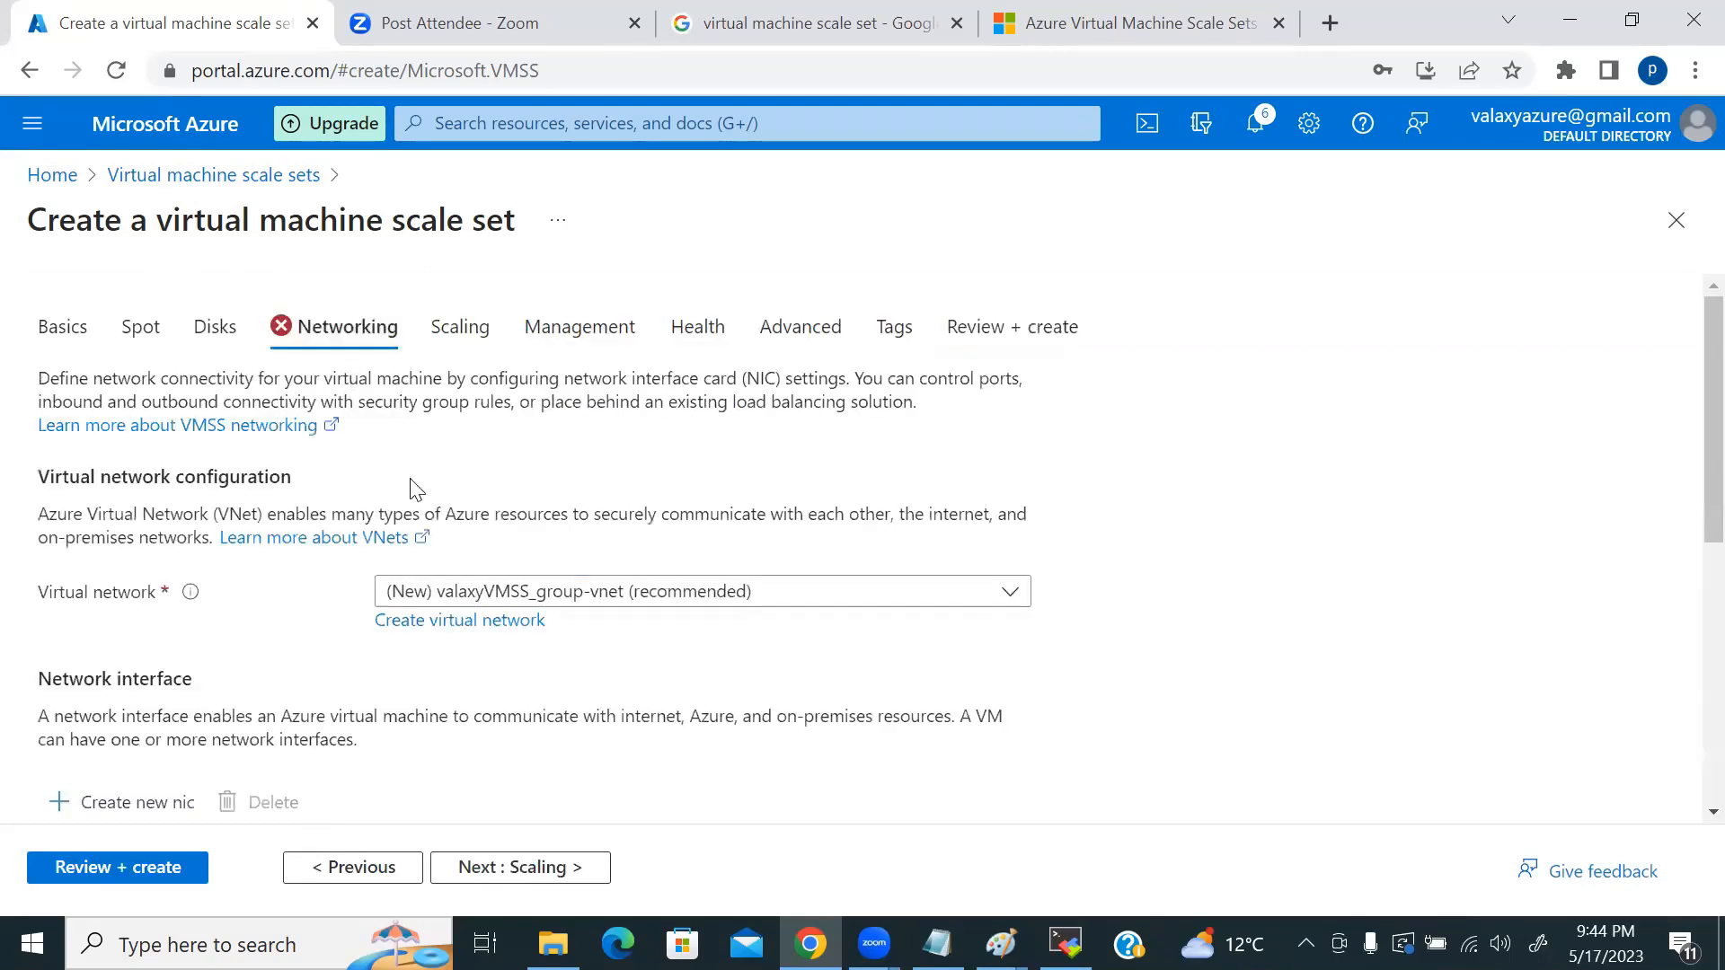
{"action": "scroll", "coordinate": [903, 674], "scroll_direction": "down", "scroll_amount": 3}
{"action": "scroll", "coordinate": [905, 676], "scroll_direction": "down", "scroll_amount": 1}
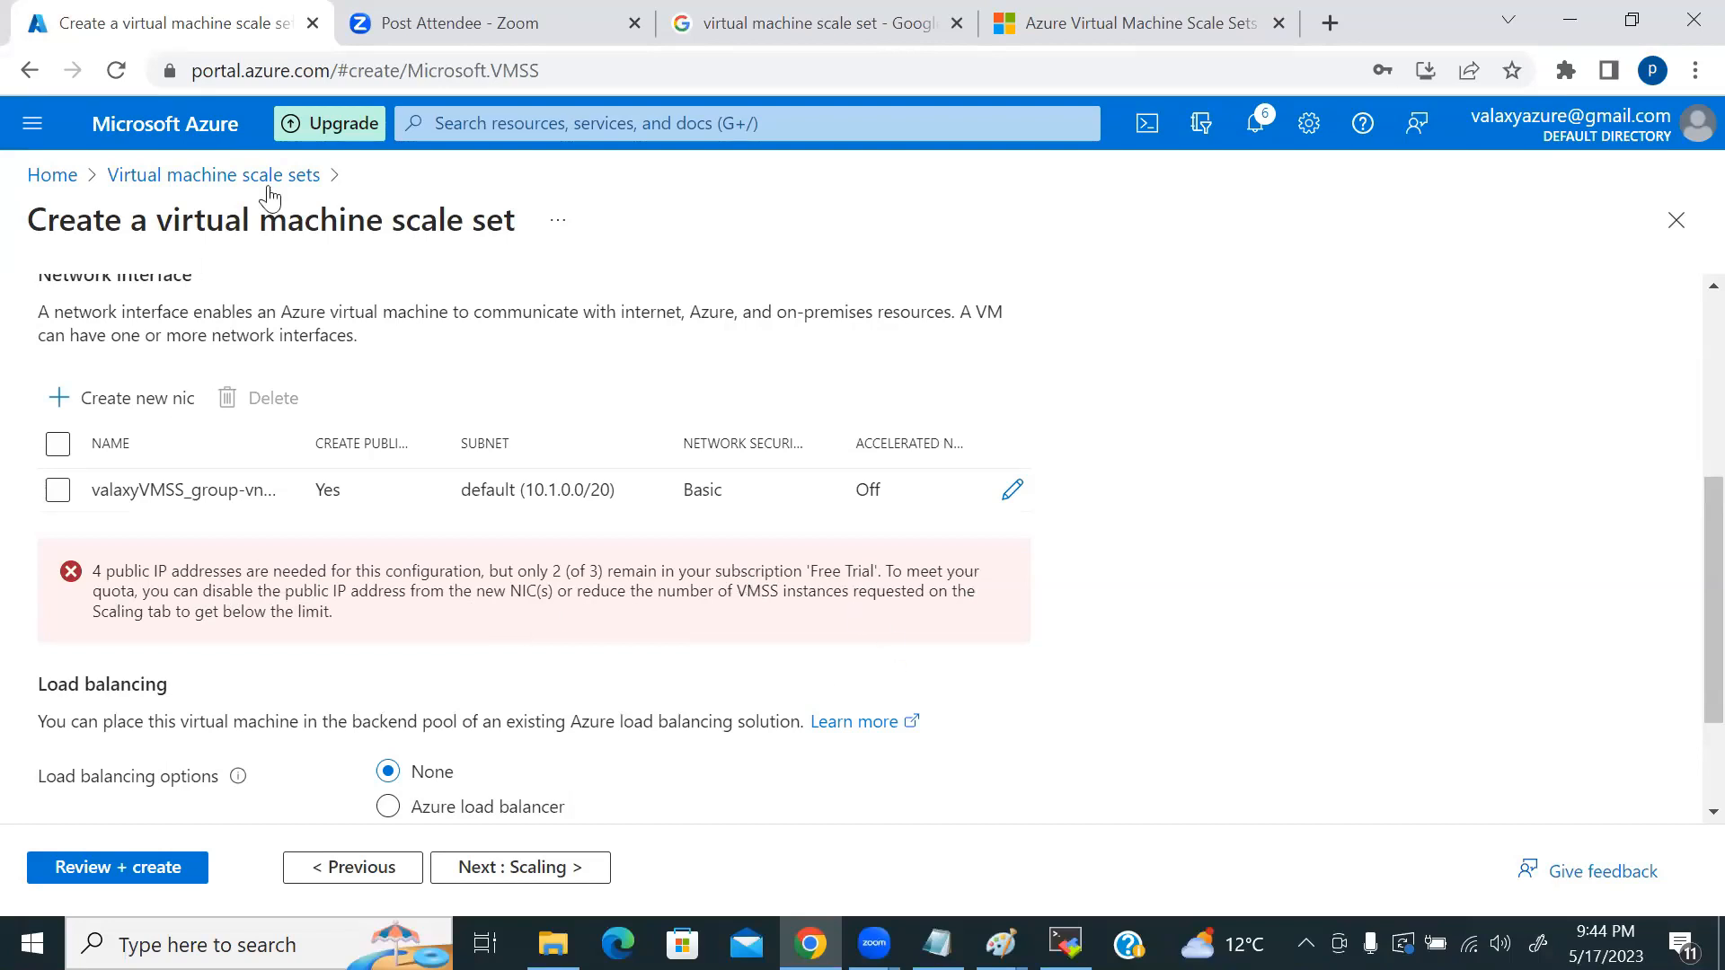
{"action": "middle_click", "coordinate": [146, 128]}
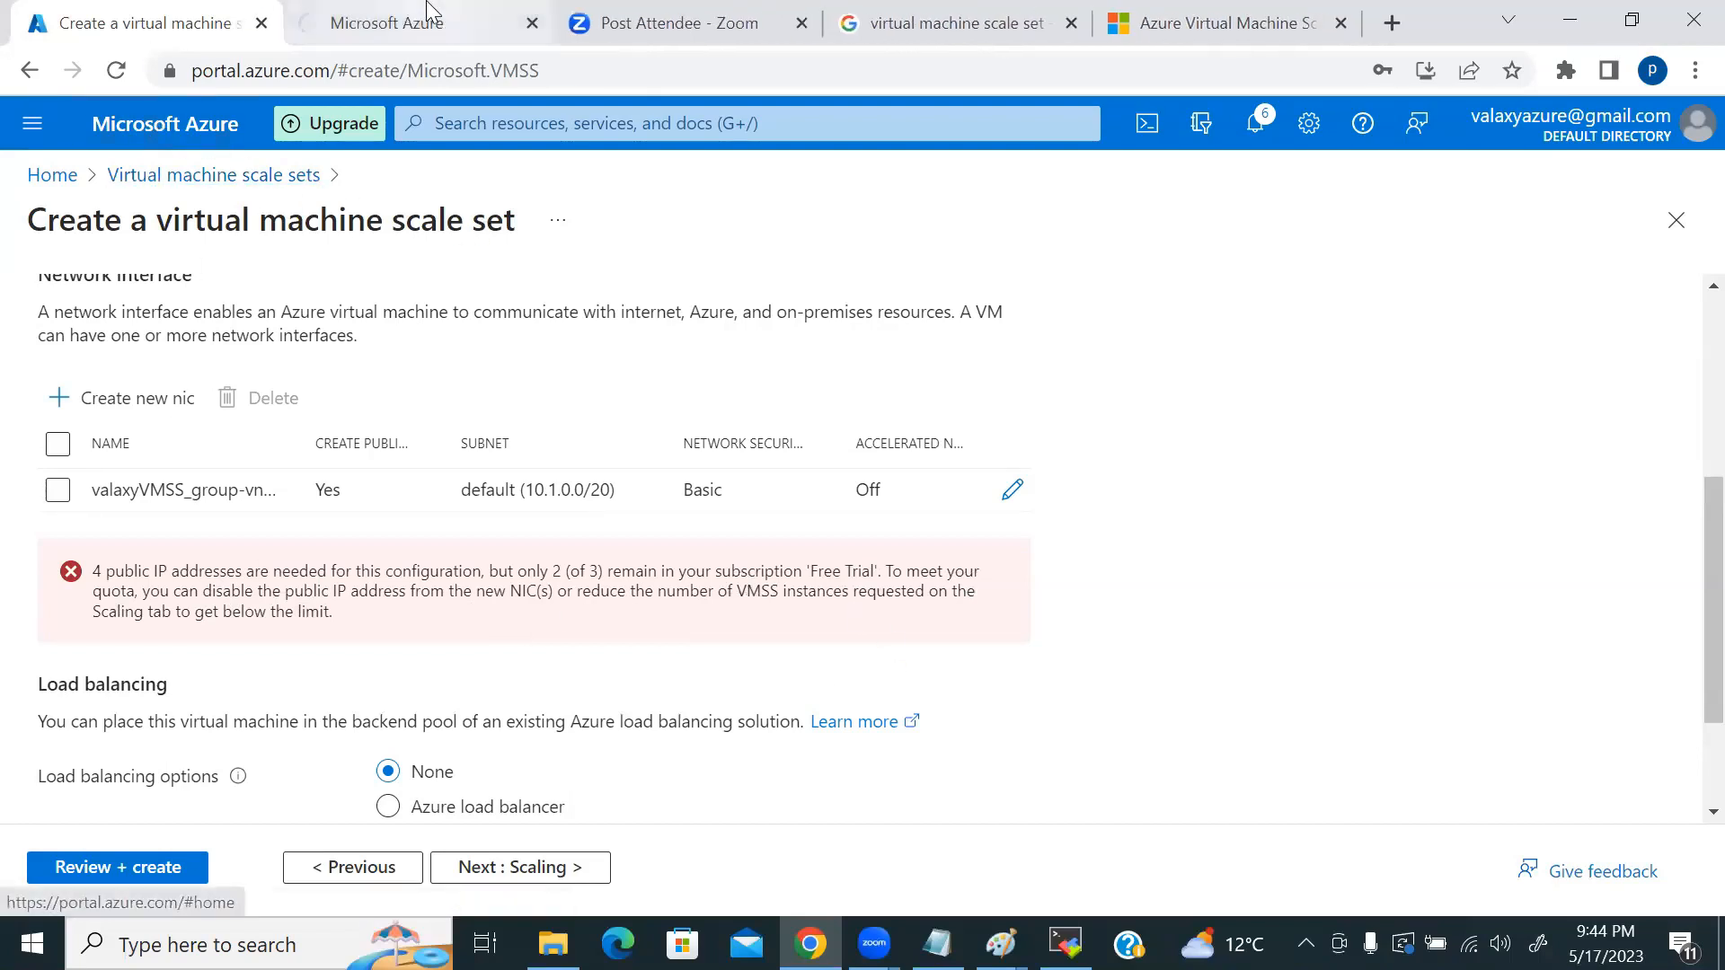
Step: In the new tab, list the Virtual machines (testvm-01 to 03), then return to the scale set's Networking step
{"action": "left_click", "coordinate": [425, 16]}
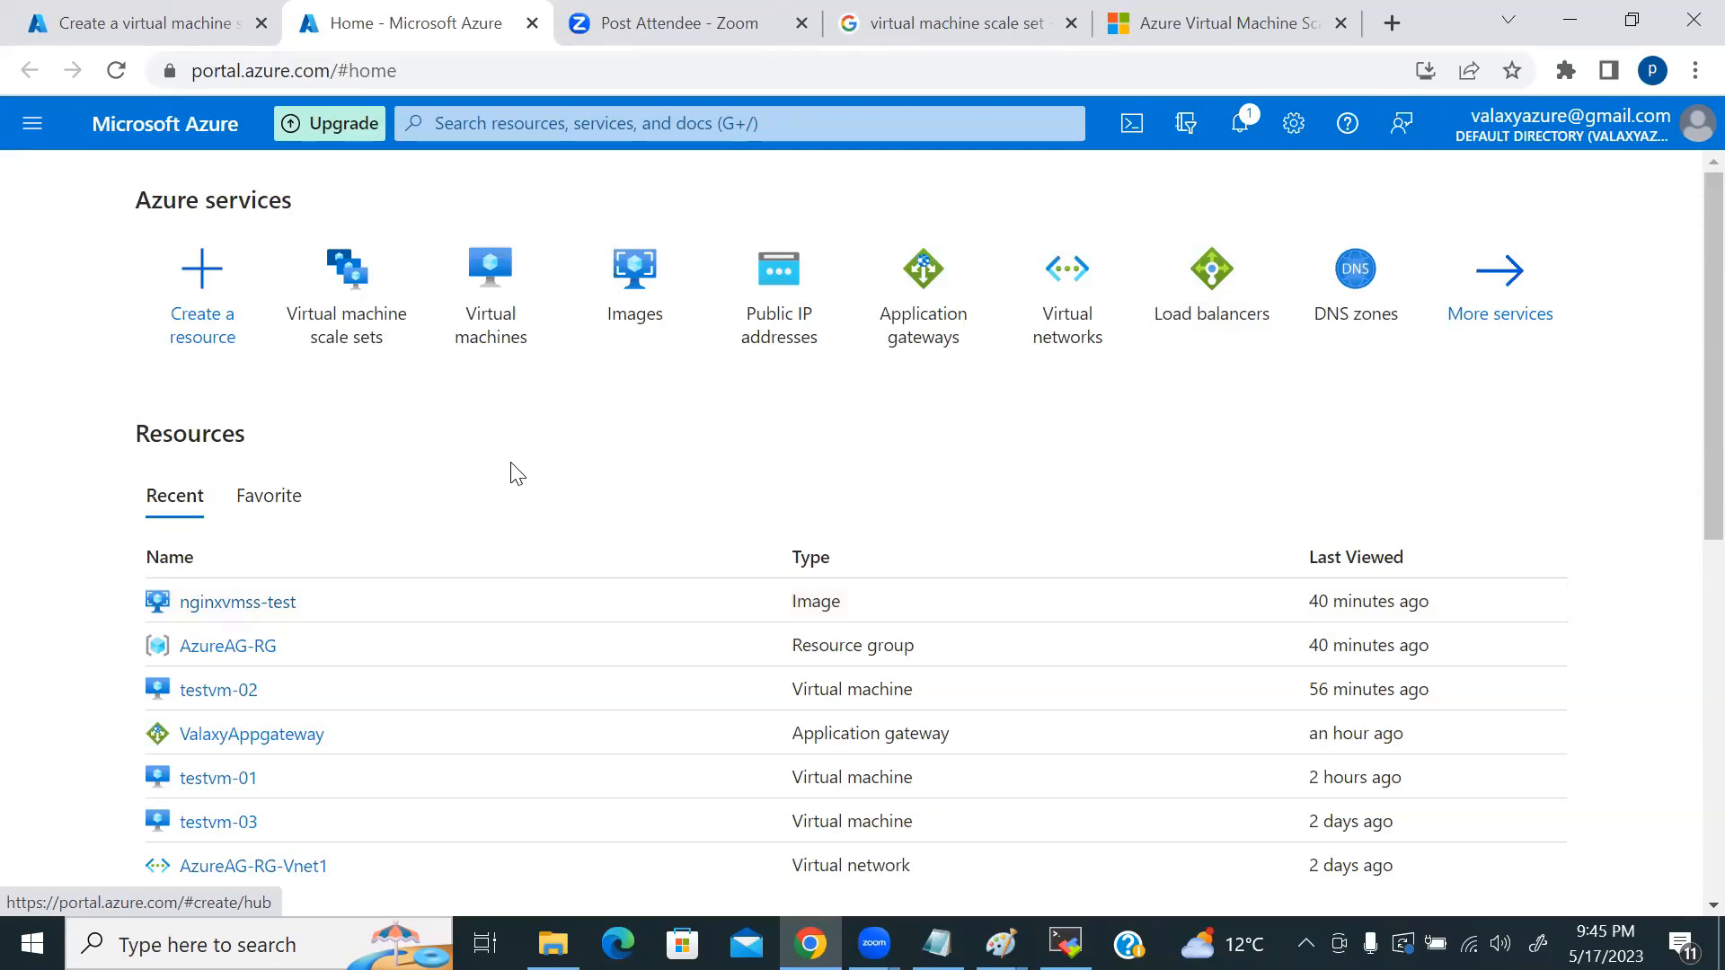
{"action": "left_click", "coordinate": [500, 308]}
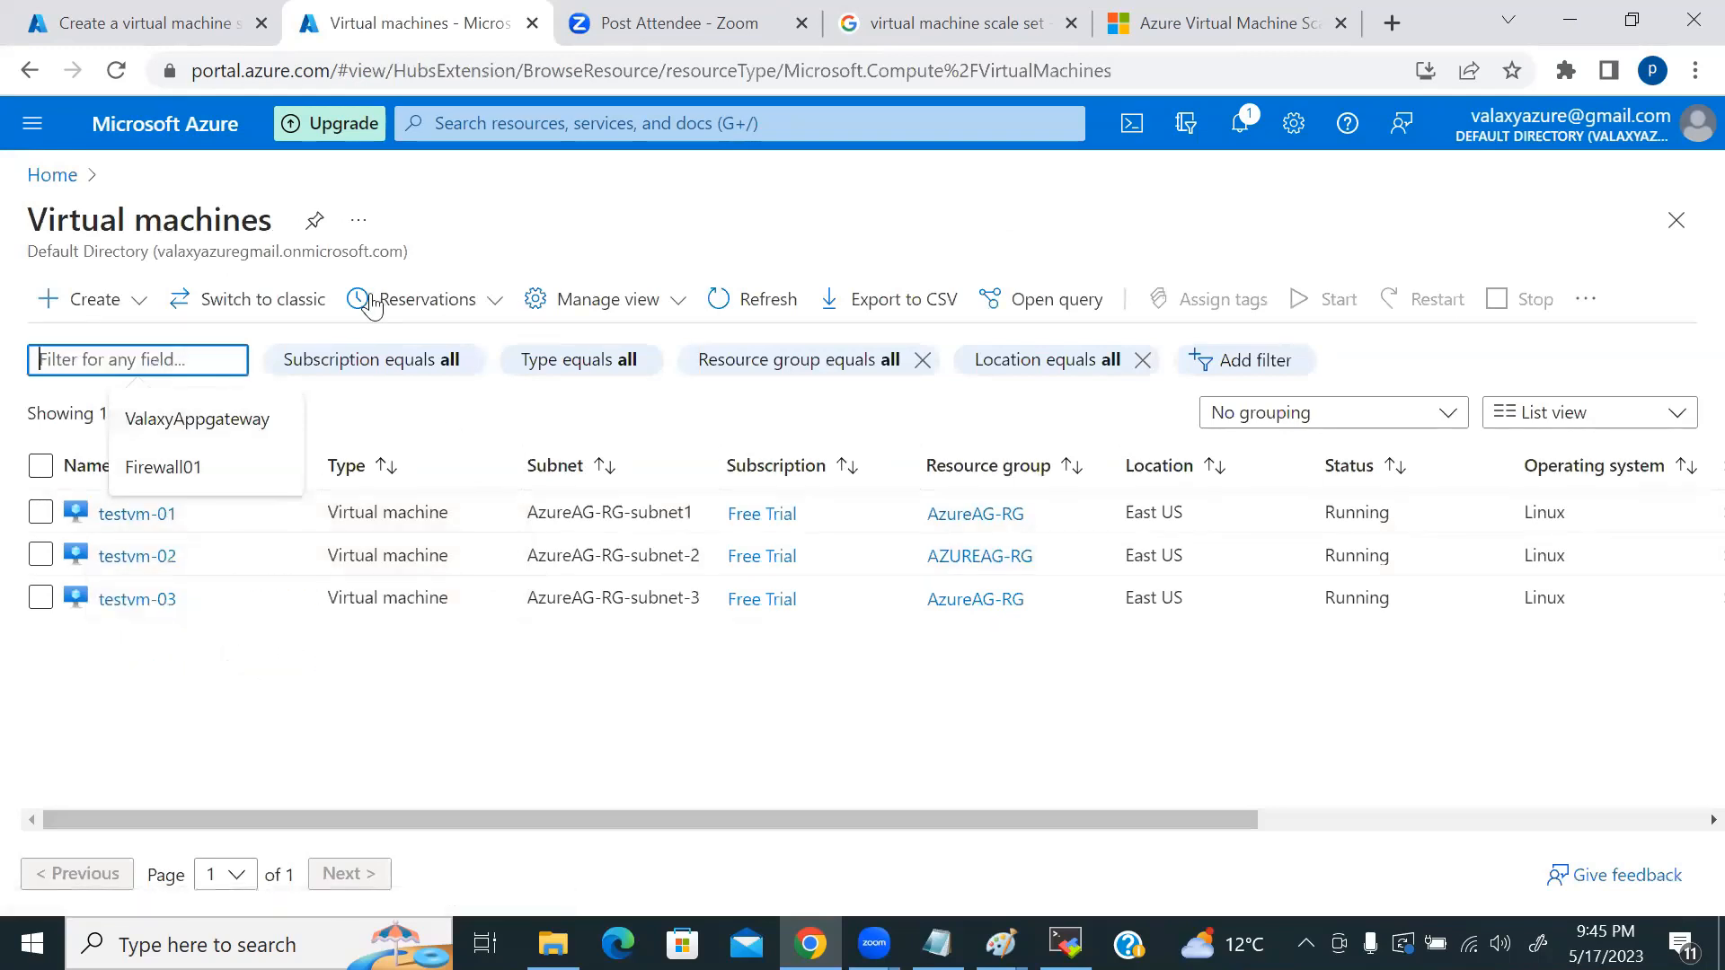
{"action": "left_click", "coordinate": [662, 232]}
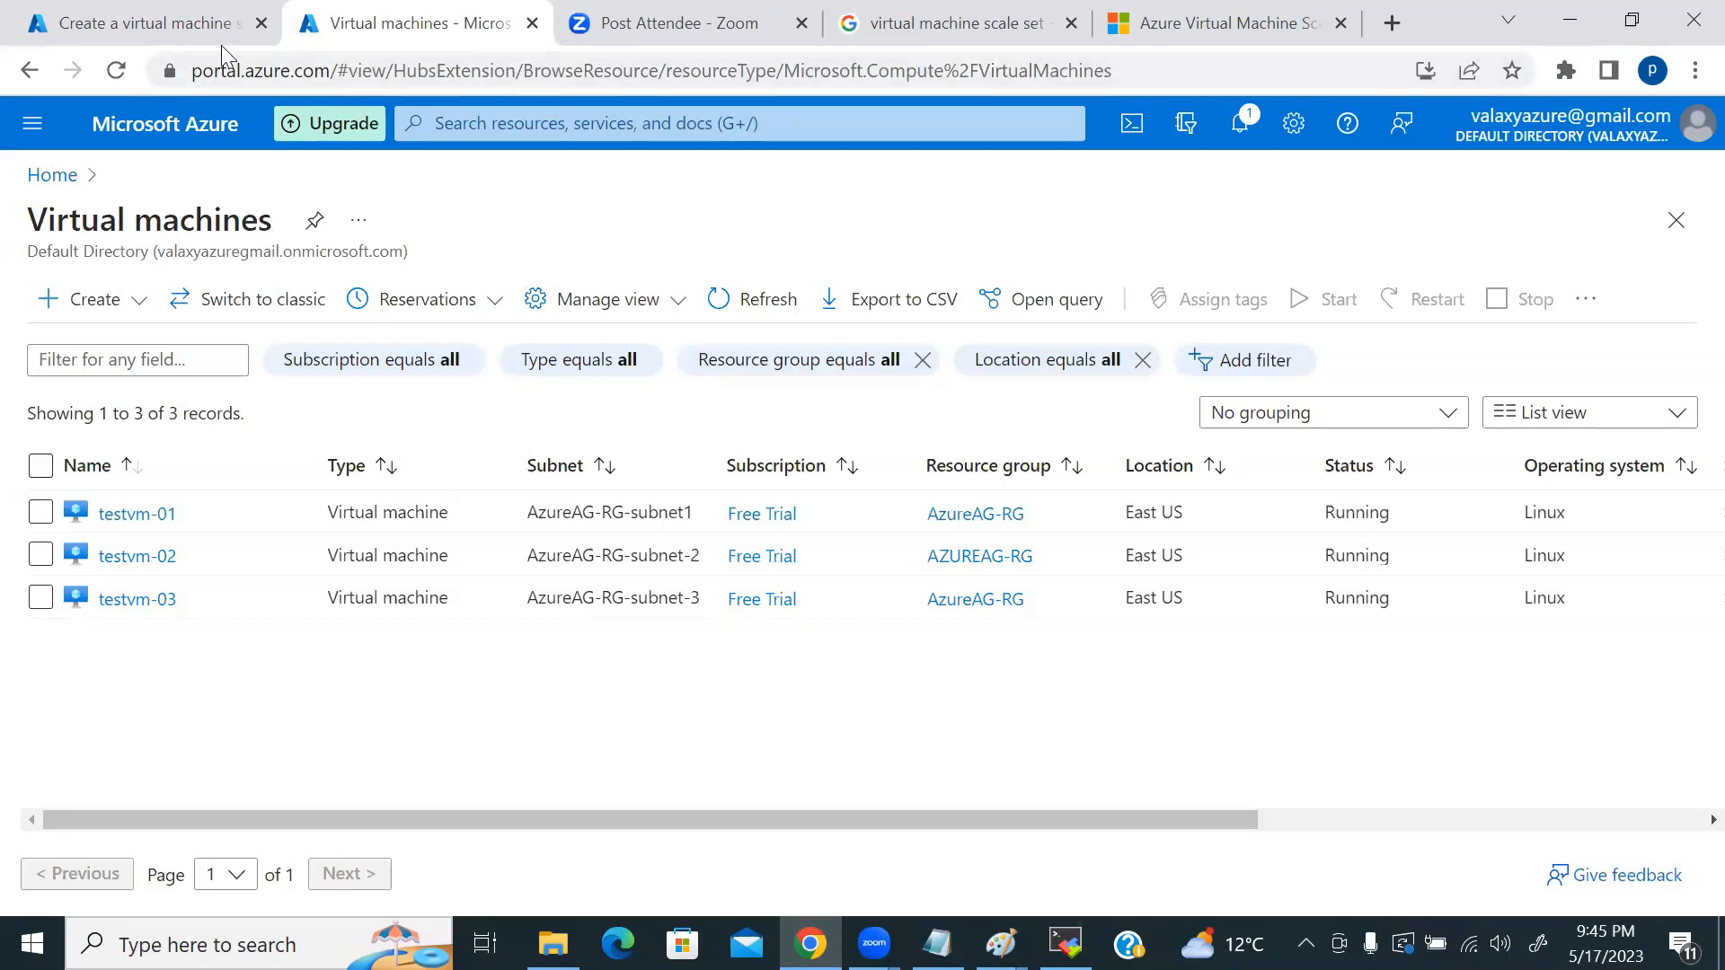
{"action": "left_click", "coordinate": [196, 21]}
{"action": "scroll", "coordinate": [281, 440], "scroll_direction": "up", "scroll_amount": 5}
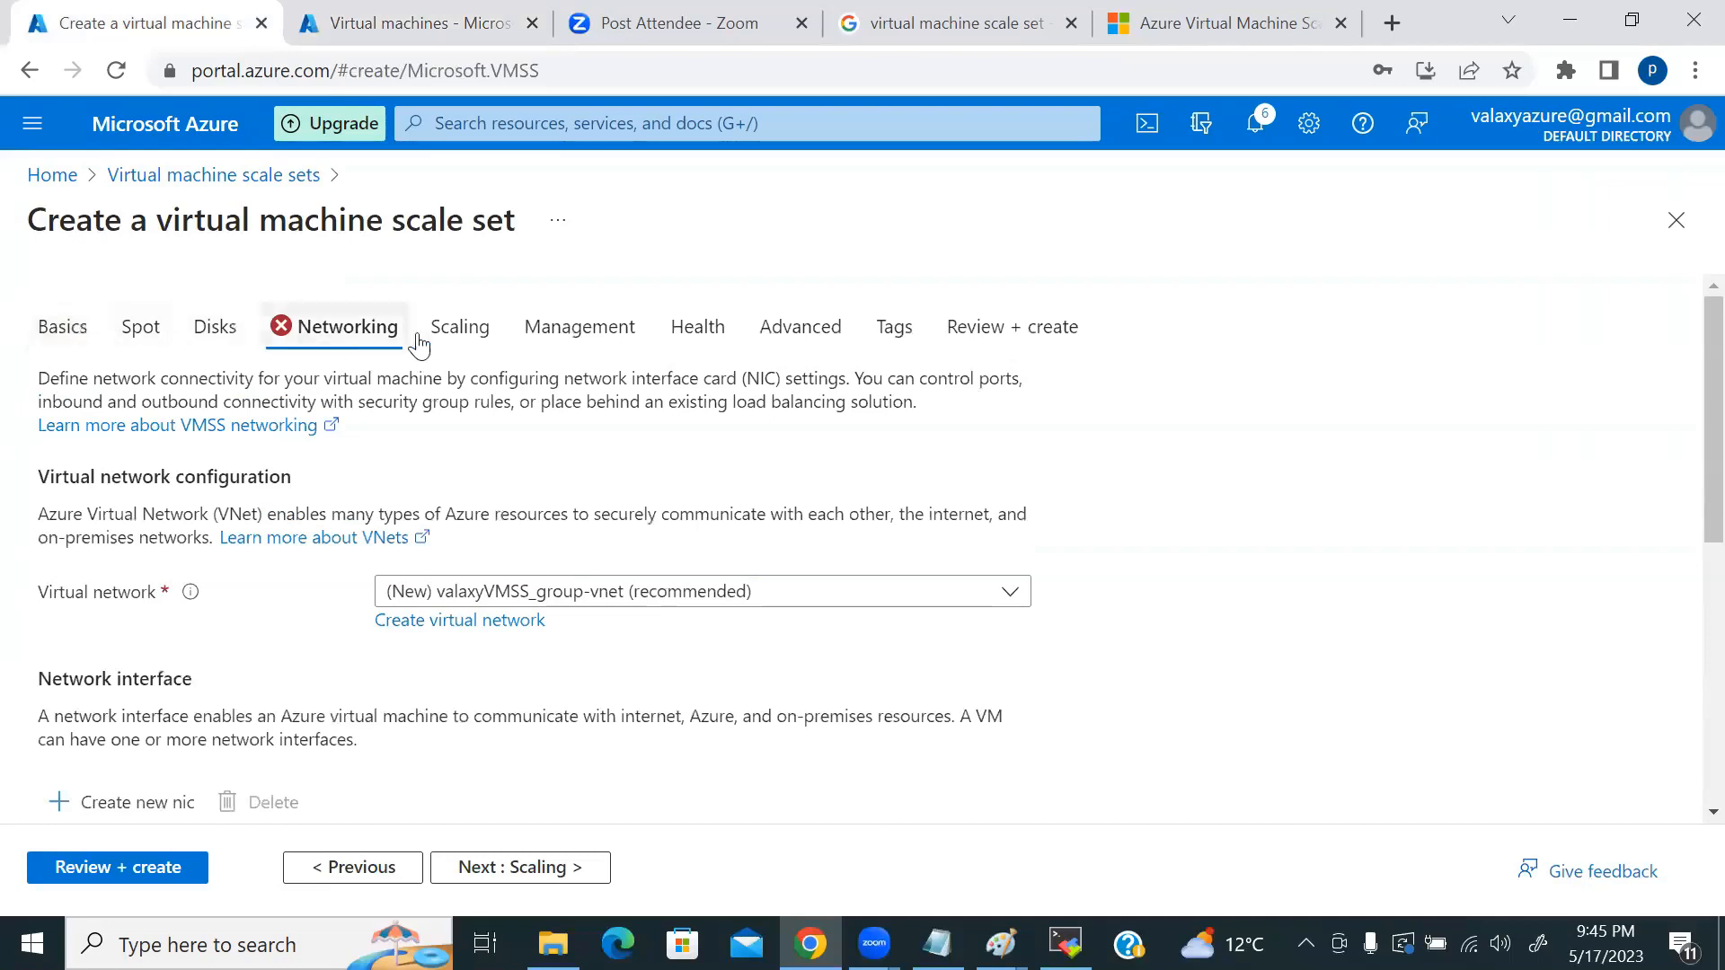
Step: Reduce the Initial instance count from 4 to 2 and rerun Review + create until Validation passed
{"action": "left_click", "coordinate": [458, 335]}
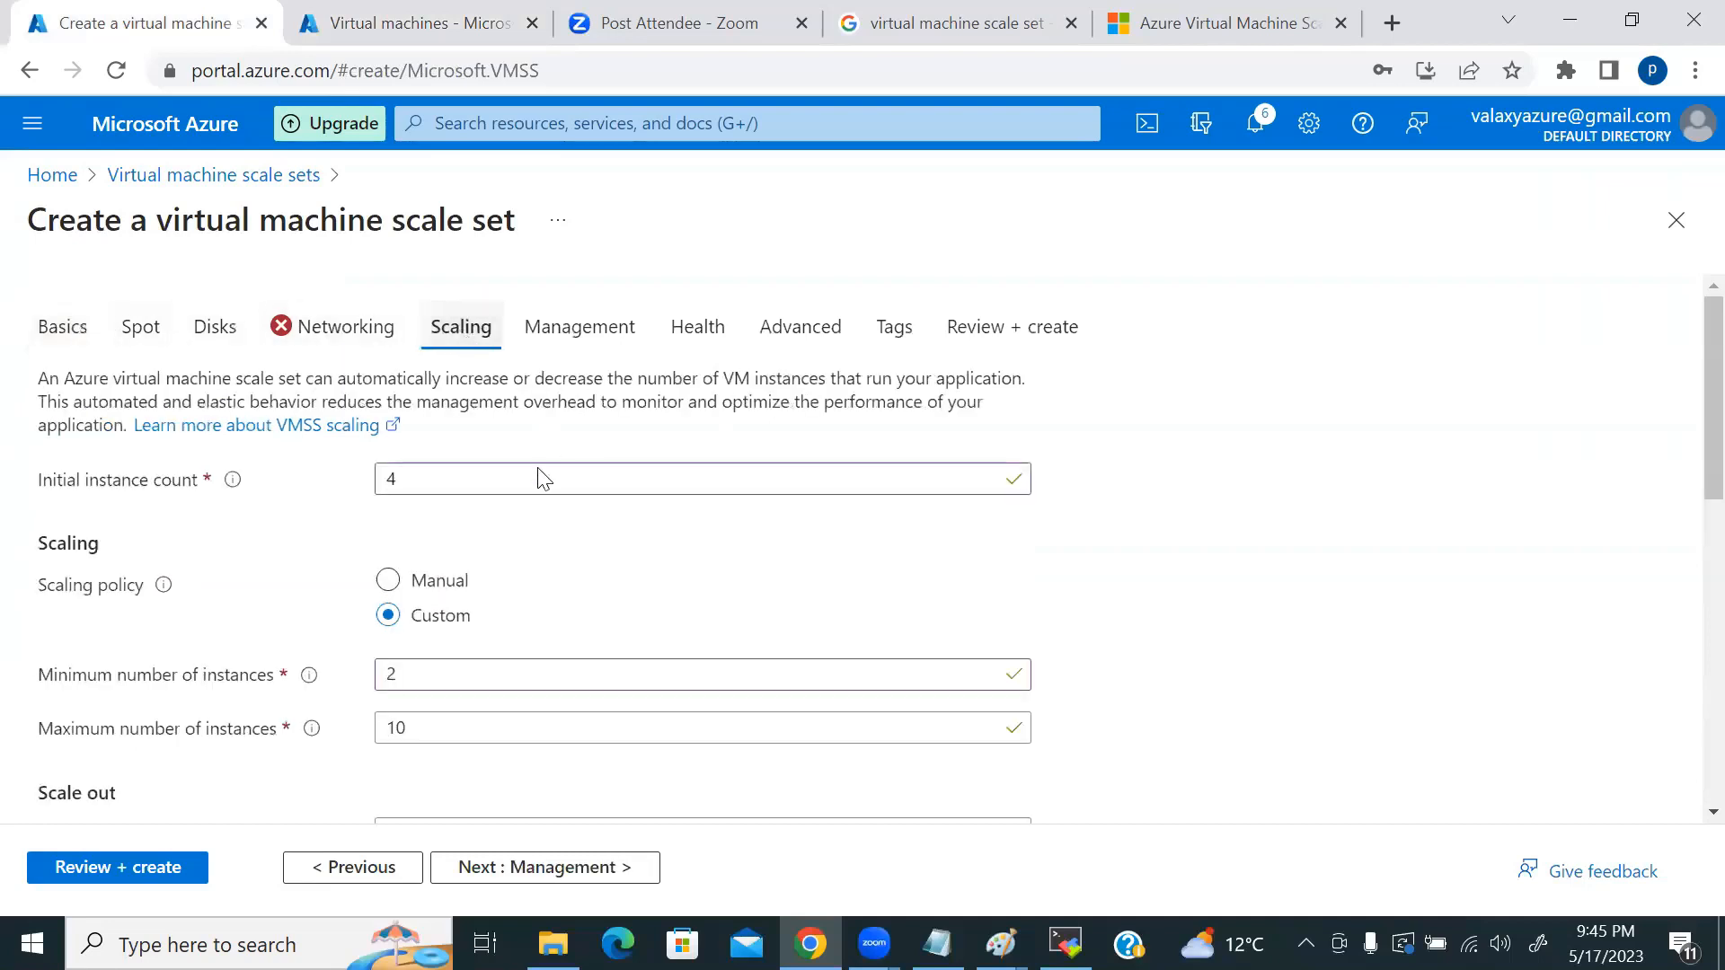
{"action": "double_click", "coordinate": [375, 484]}
{"action": "type", "text": "2"}
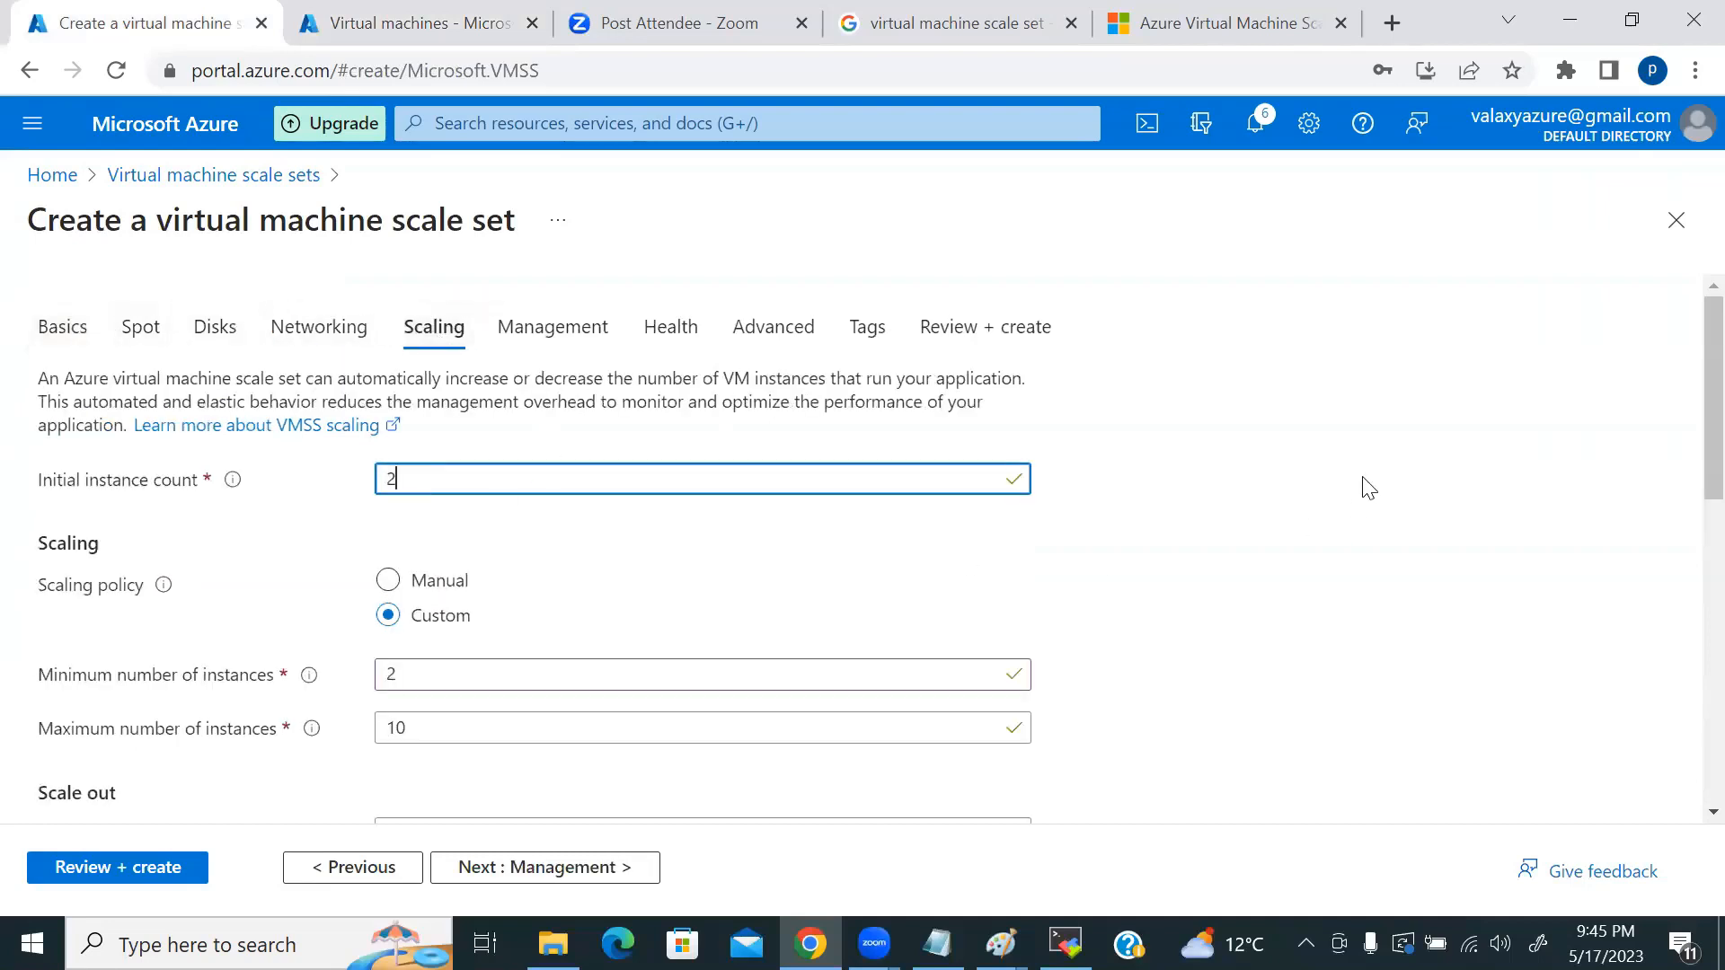
{"action": "scroll", "coordinate": [1232, 506], "scroll_direction": "down", "scroll_amount": 3}
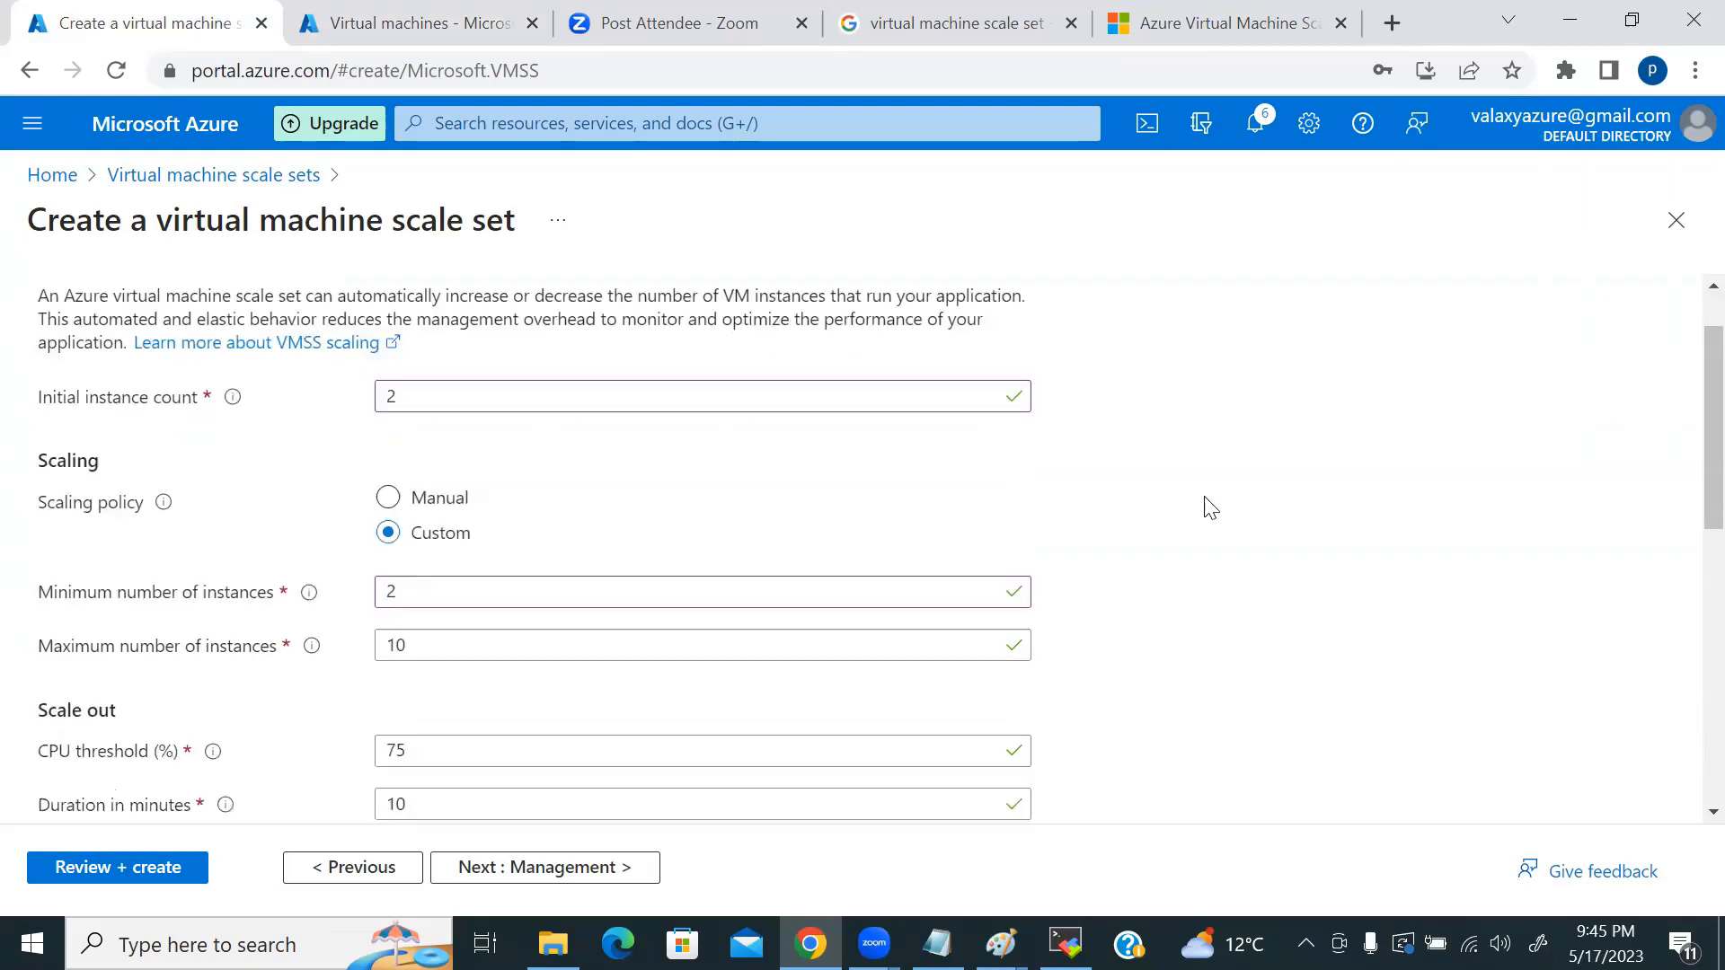
{"action": "scroll", "coordinate": [1205, 512], "scroll_direction": "down", "scroll_amount": 7}
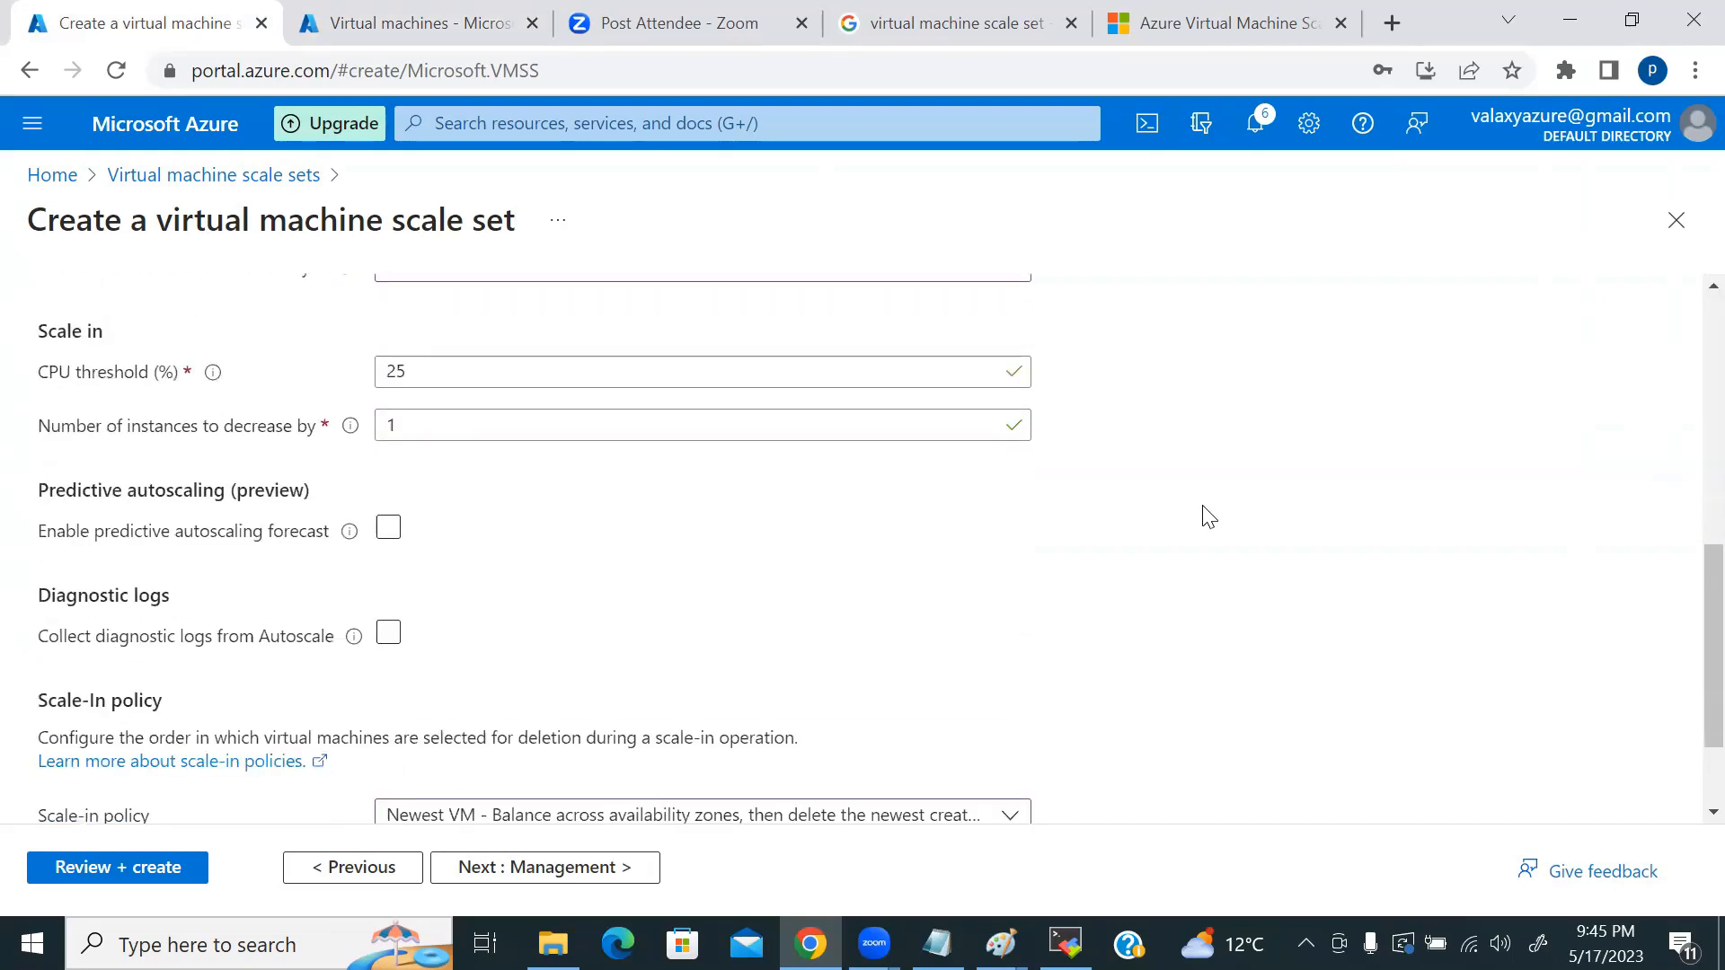
{"action": "scroll", "coordinate": [883, 544], "scroll_direction": "up", "scroll_amount": 7}
{"action": "scroll", "coordinate": [883, 544], "scroll_direction": "up", "scroll_amount": 3}
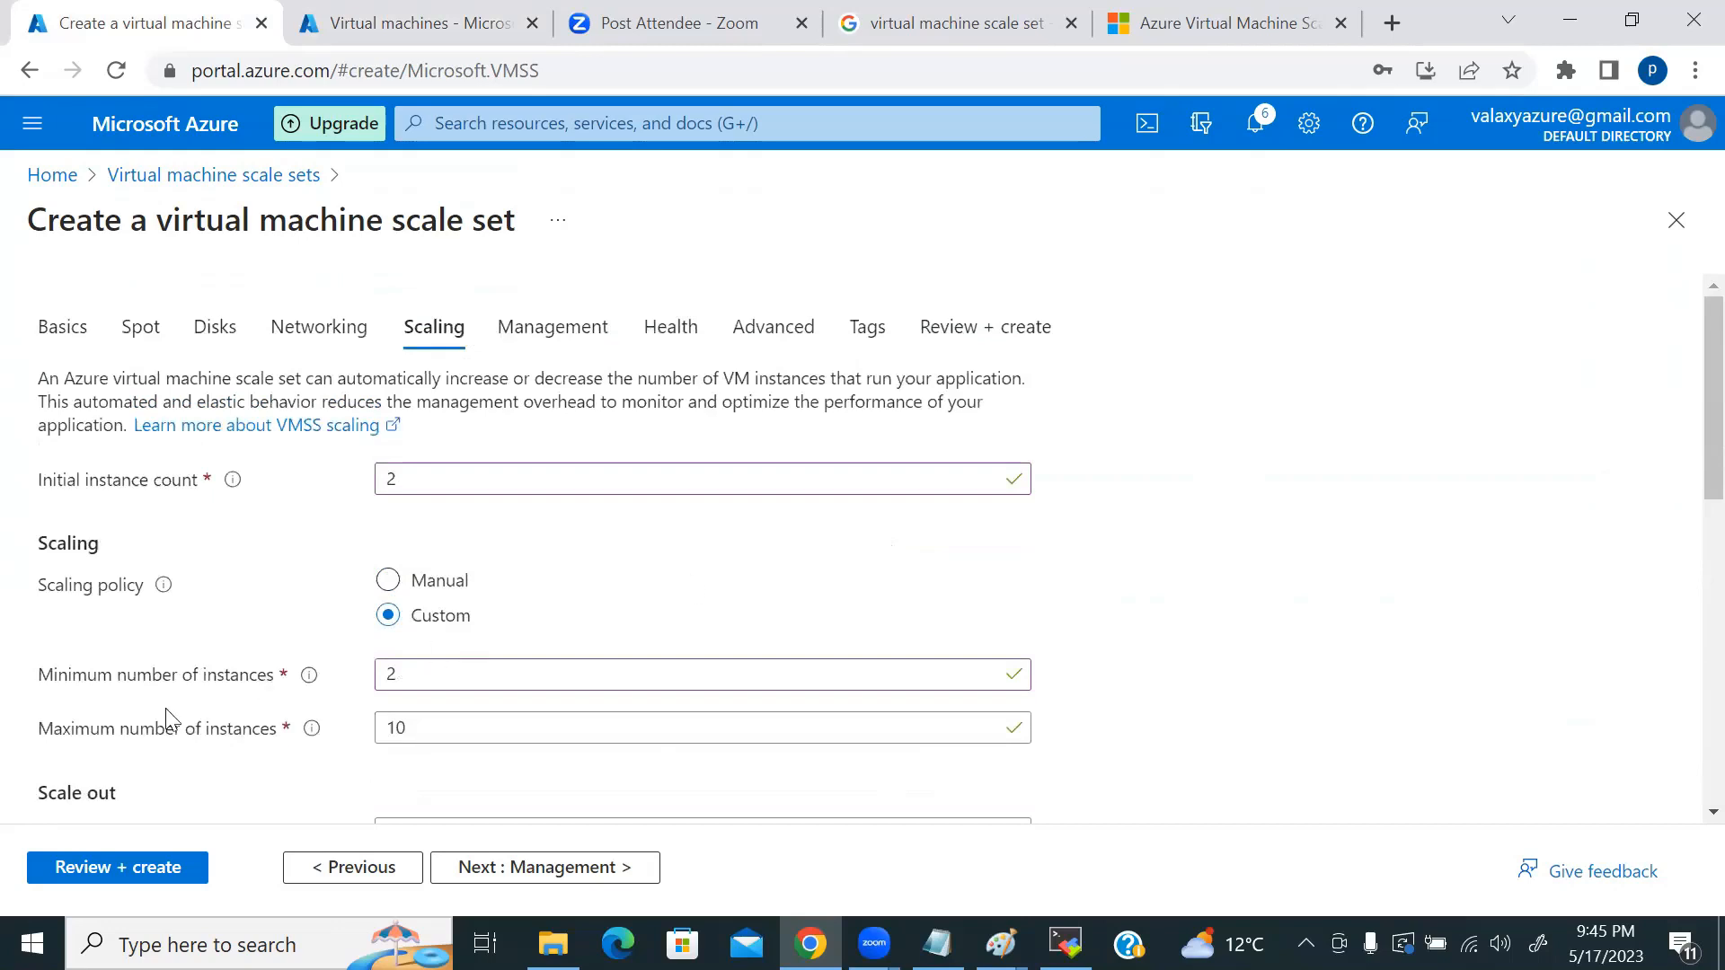
{"action": "left_click", "coordinate": [72, 867]}
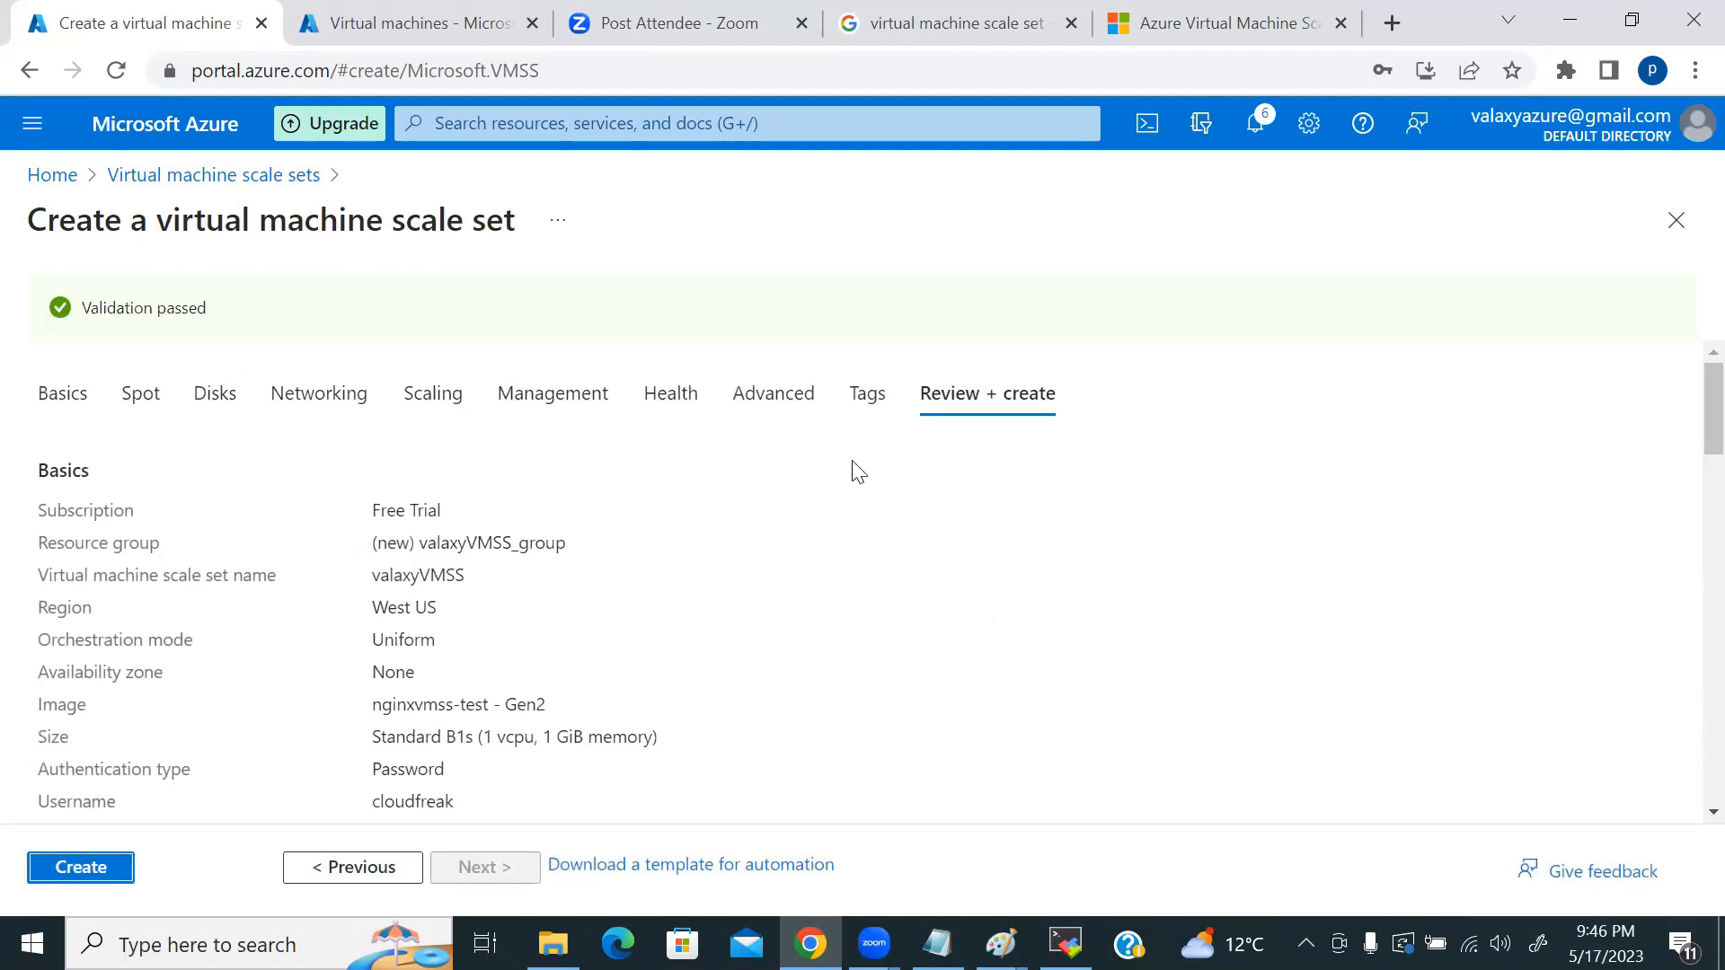
Step: Create the valaxyVMSS scale set, see the deployment fail on the public IP quota, and return Home
{"action": "scroll", "coordinate": [851, 470], "scroll_direction": "down", "scroll_amount": 3}
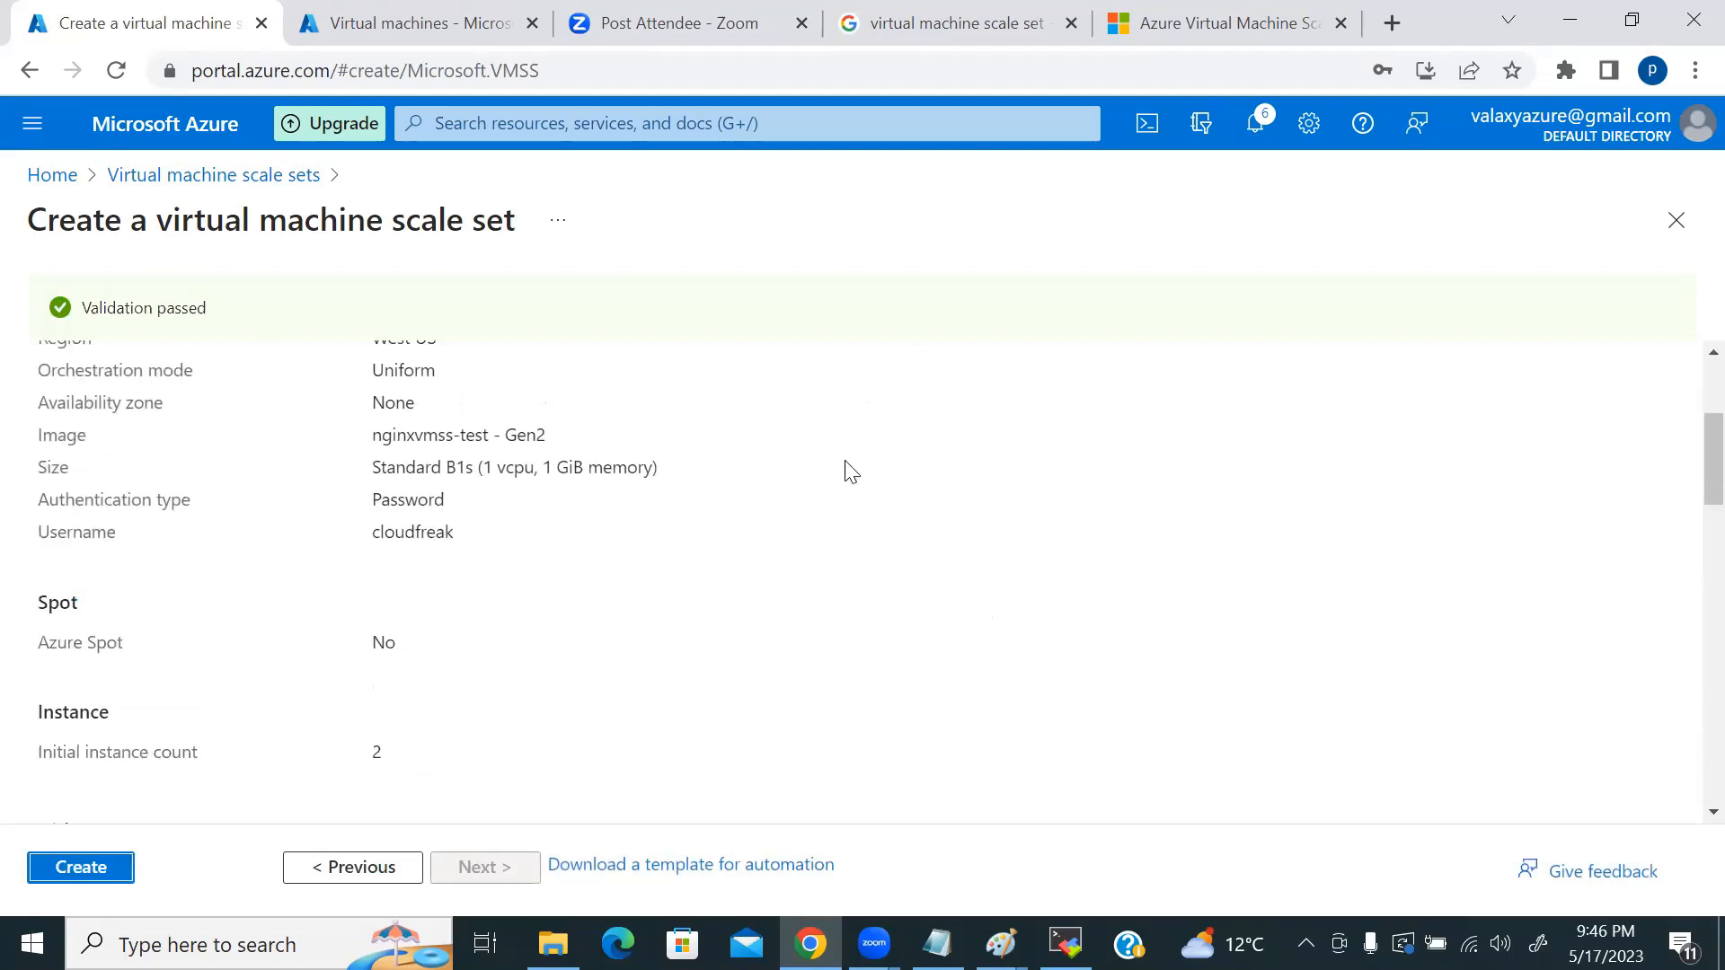
{"action": "left_click", "coordinate": [81, 871]}
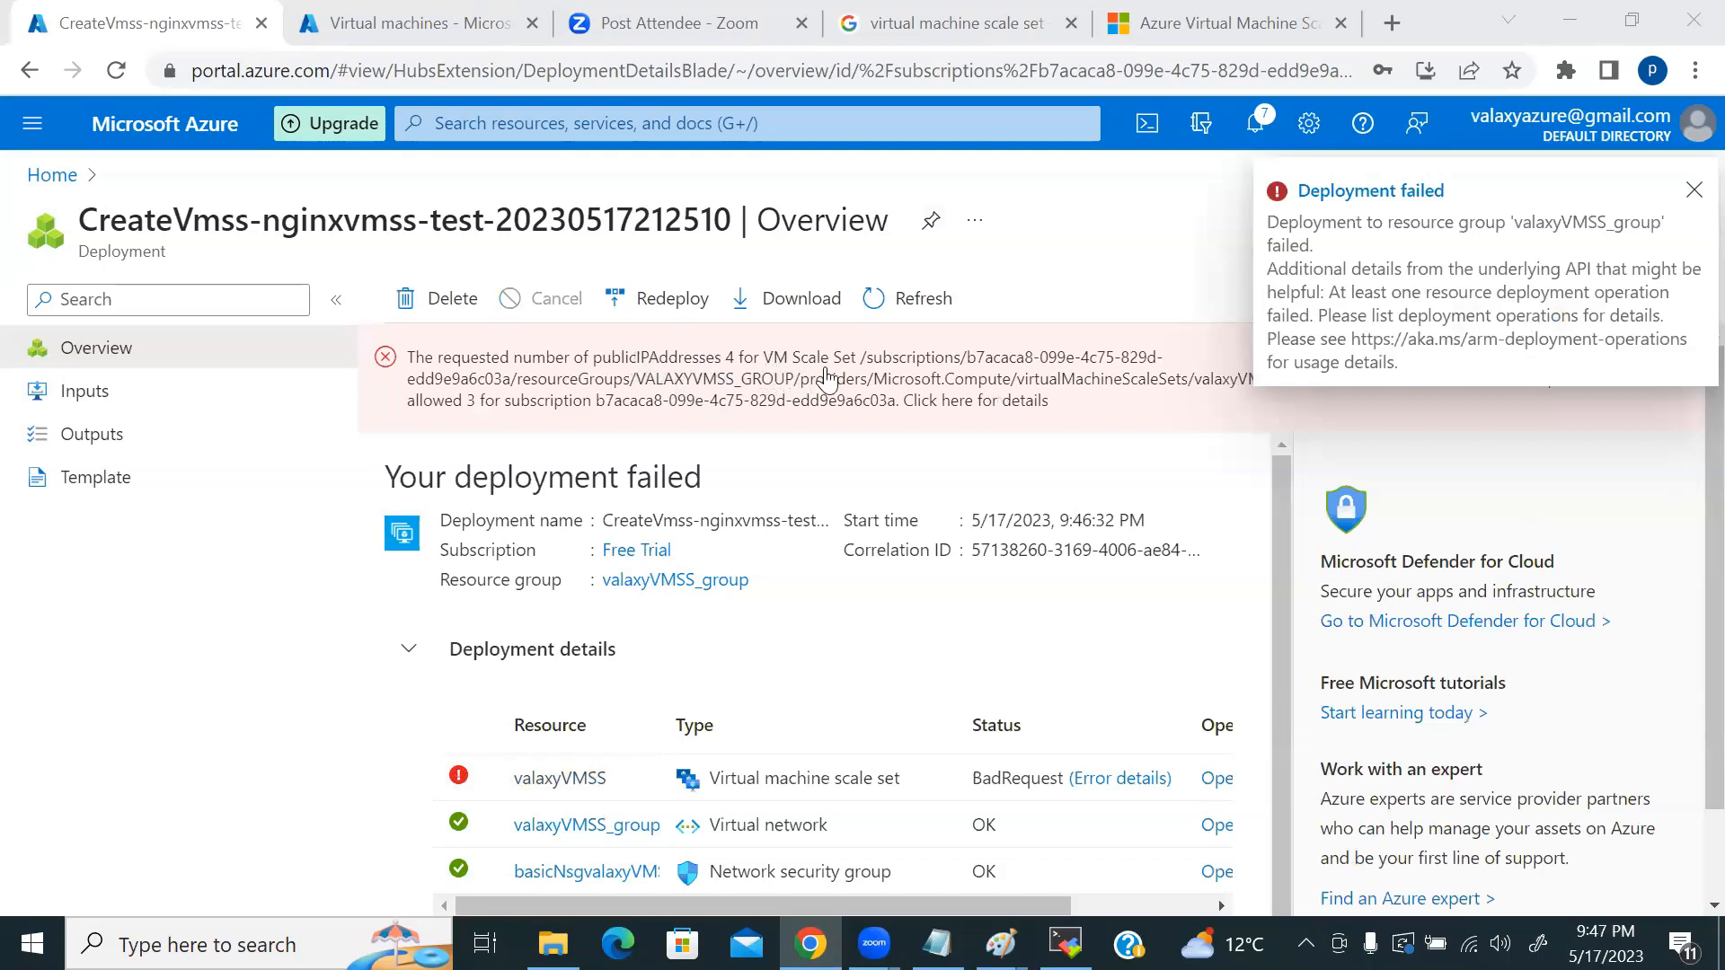
{"action": "left_click", "coordinate": [52, 175]}
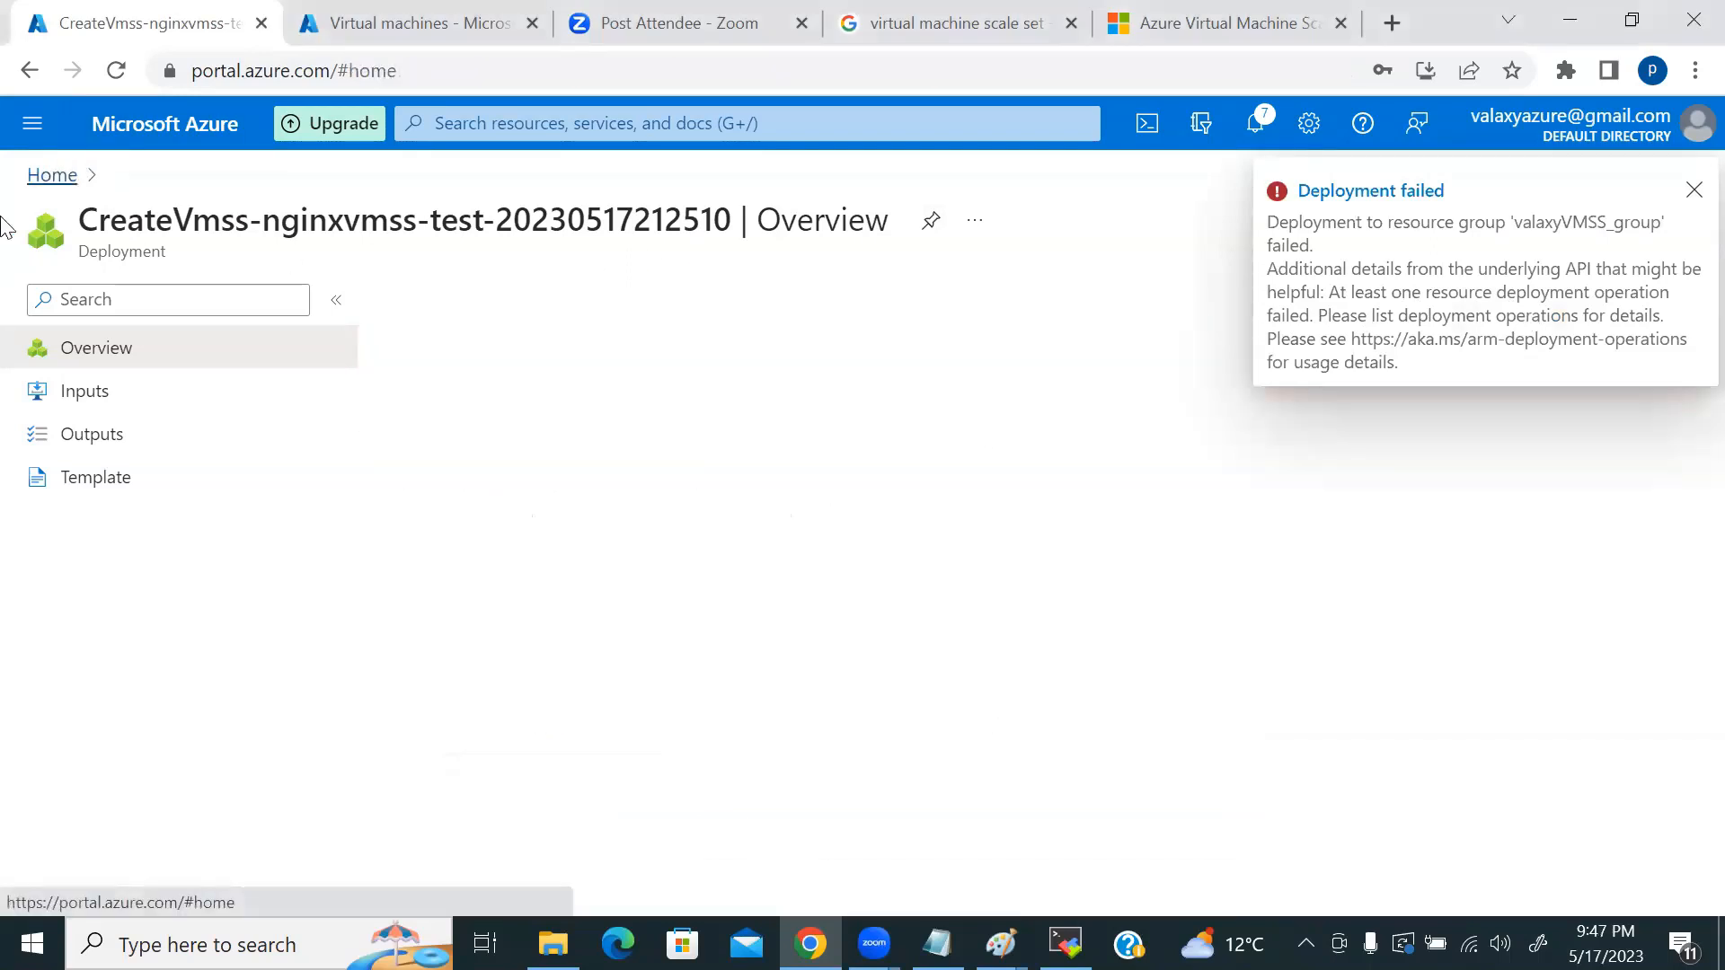
Step: Open testvm-01's networking settings and its testvm-01PublicIP address
{"action": "left_click", "coordinate": [490, 295]}
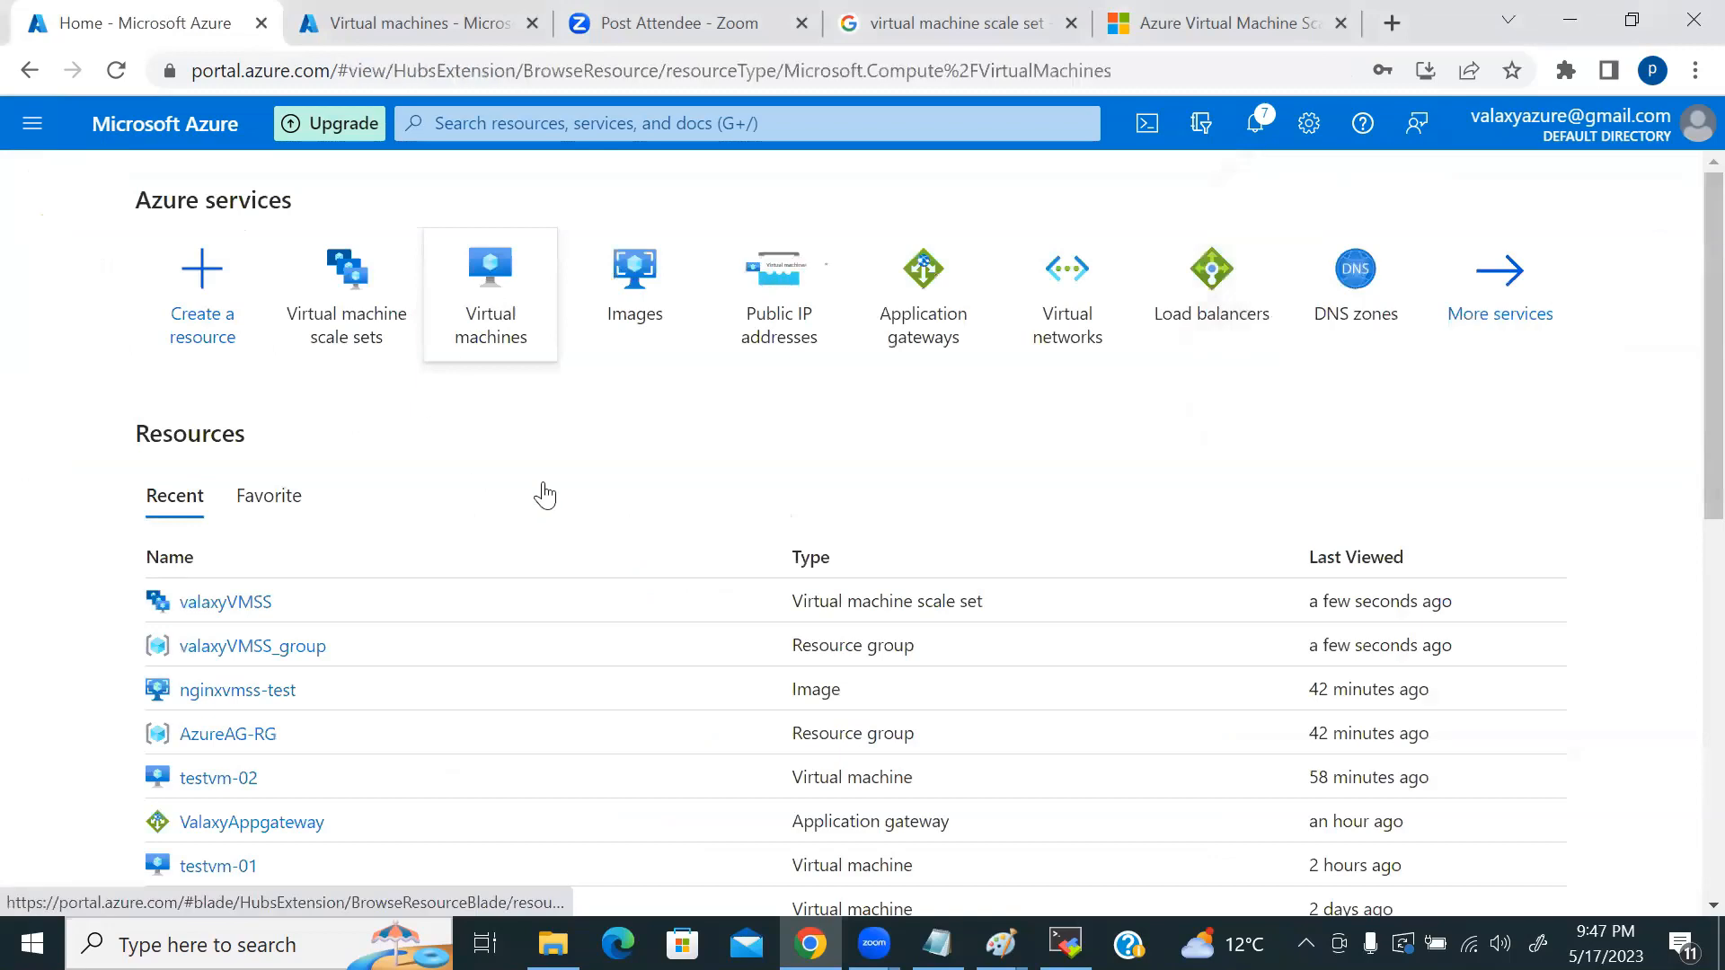
{"action": "left_click", "coordinate": [120, 510]}
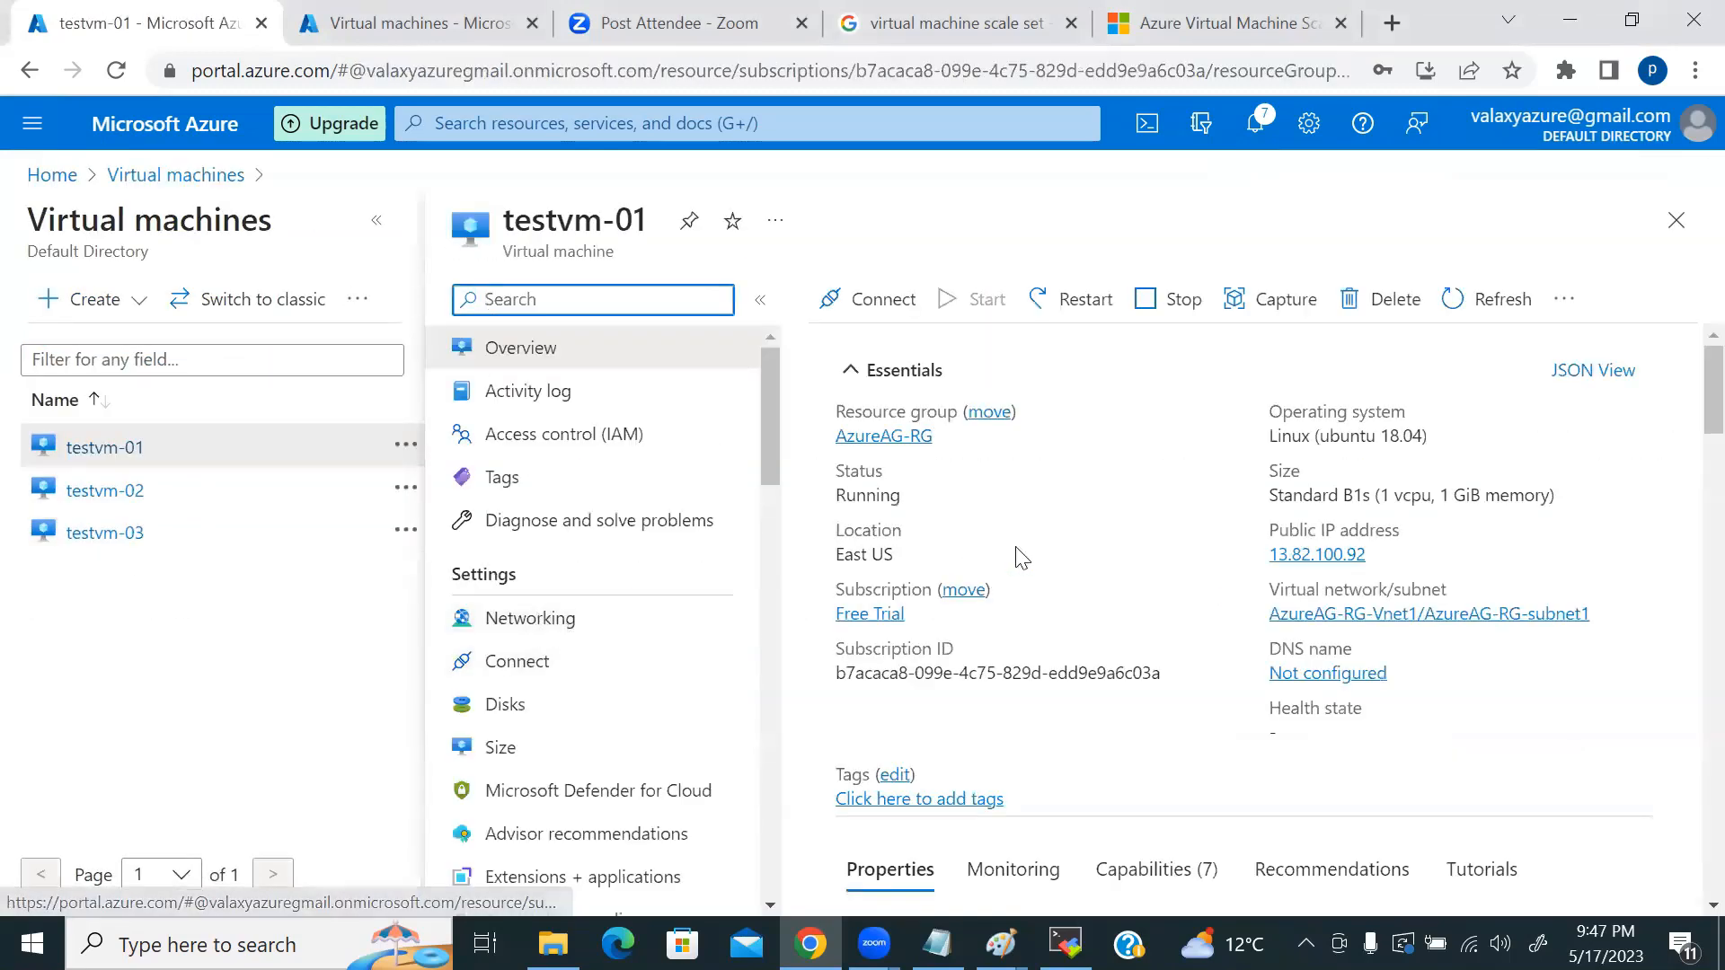
{"action": "left_click", "coordinate": [526, 618]}
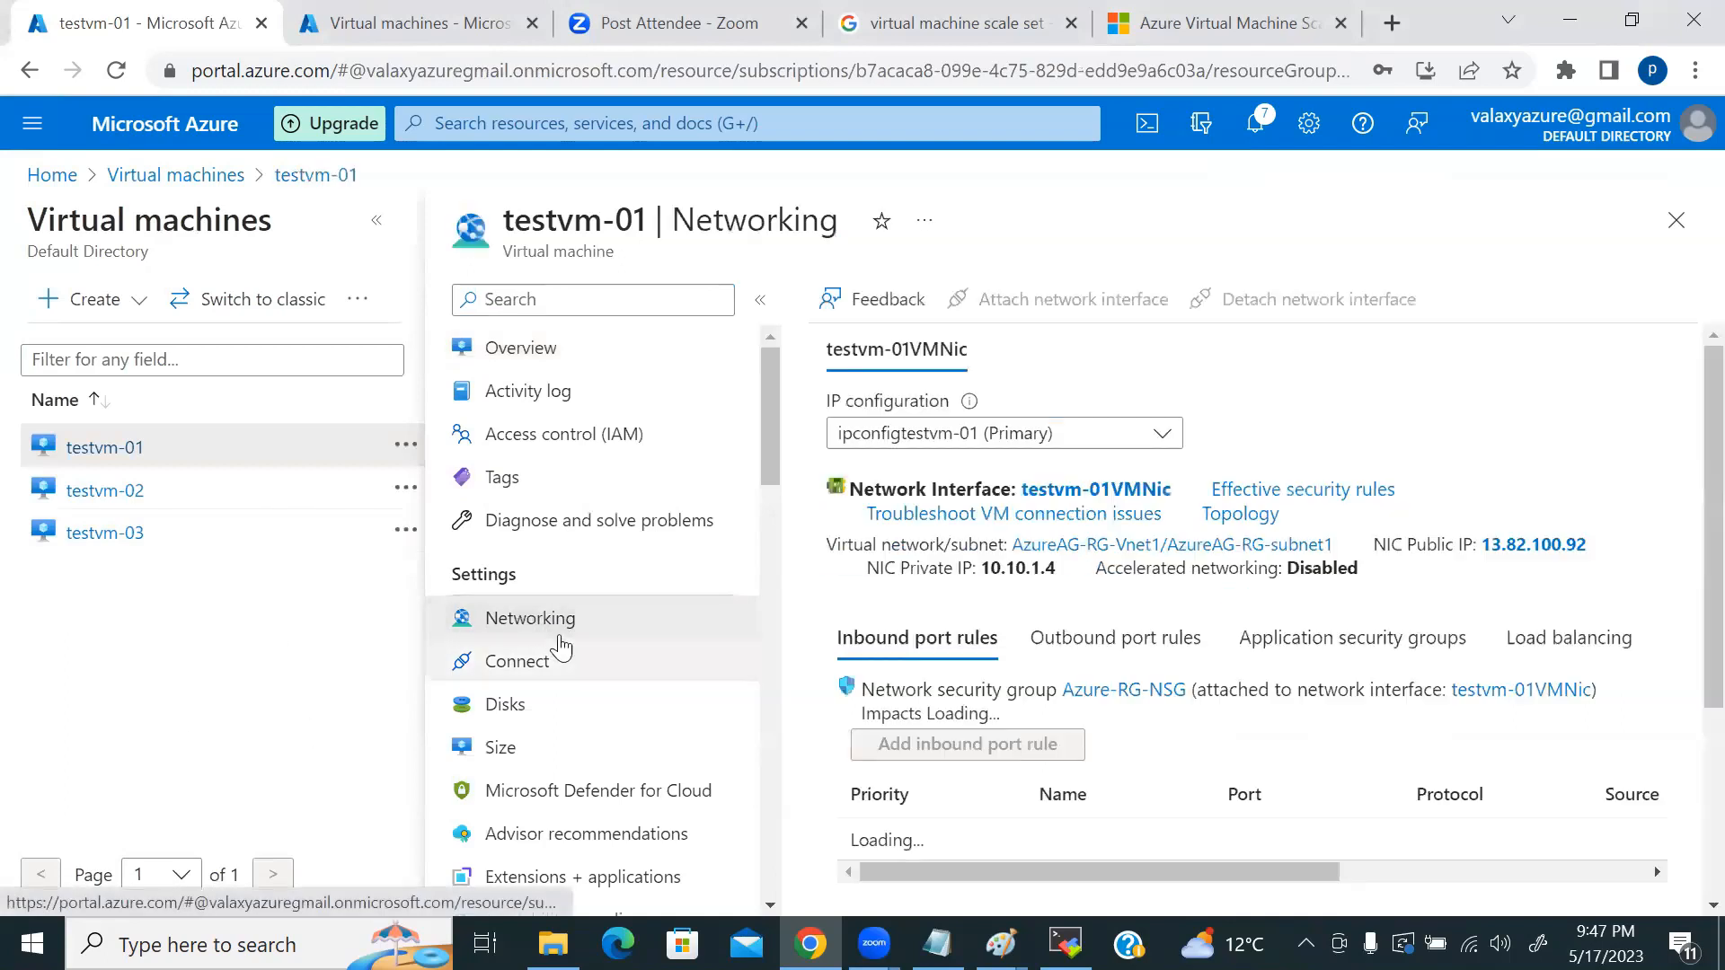
{"action": "left_click", "coordinate": [1522, 546]}
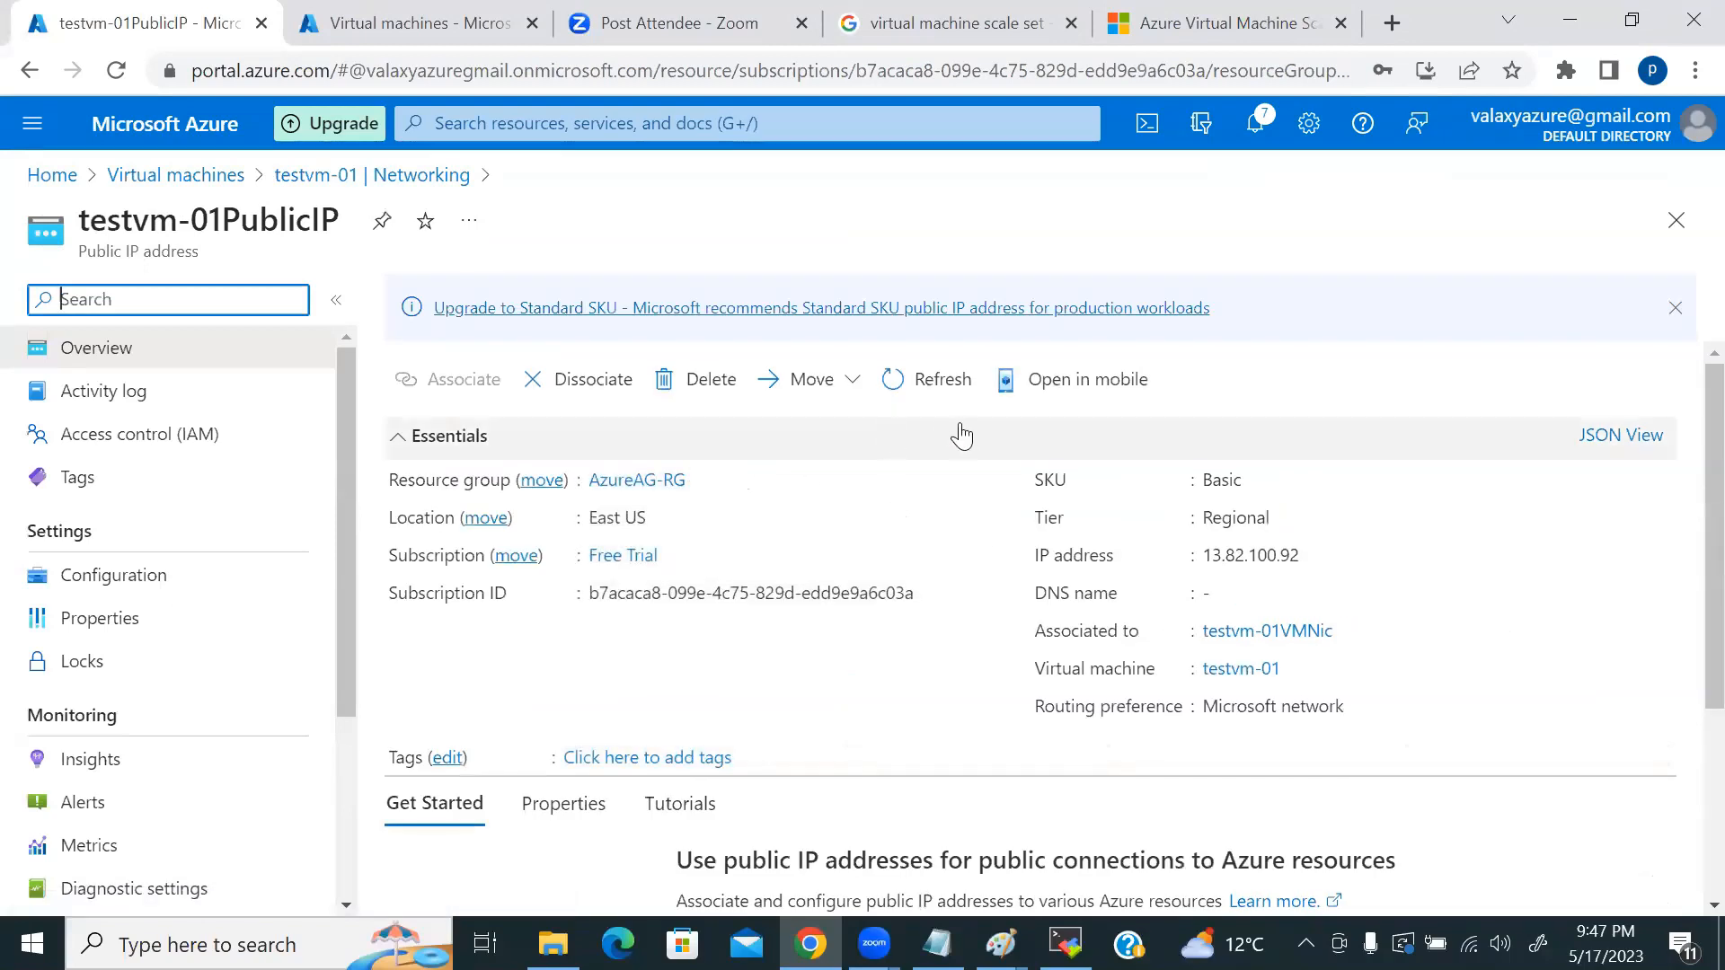
Step: Dissociate testvm-01PublicIP from the network interface and delete it
{"action": "left_click", "coordinate": [553, 381]}
{"action": "left_click", "coordinate": [1059, 681]}
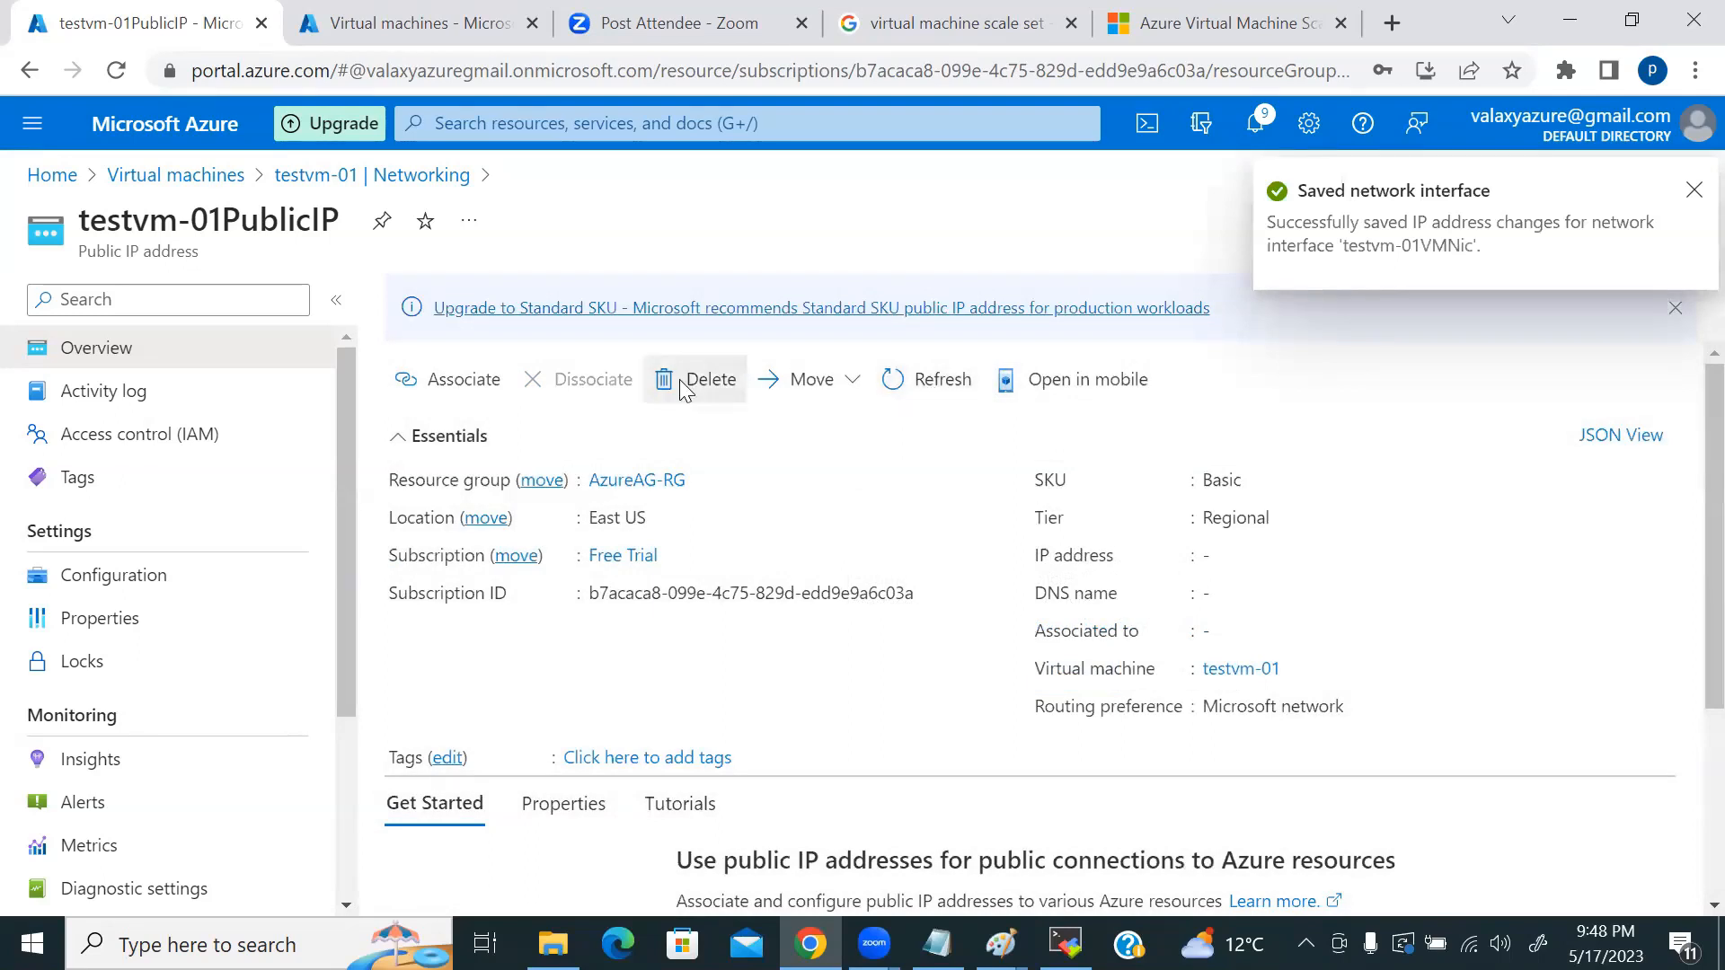
{"action": "left_click", "coordinate": [680, 389]}
{"action": "left_click", "coordinate": [1063, 658]}
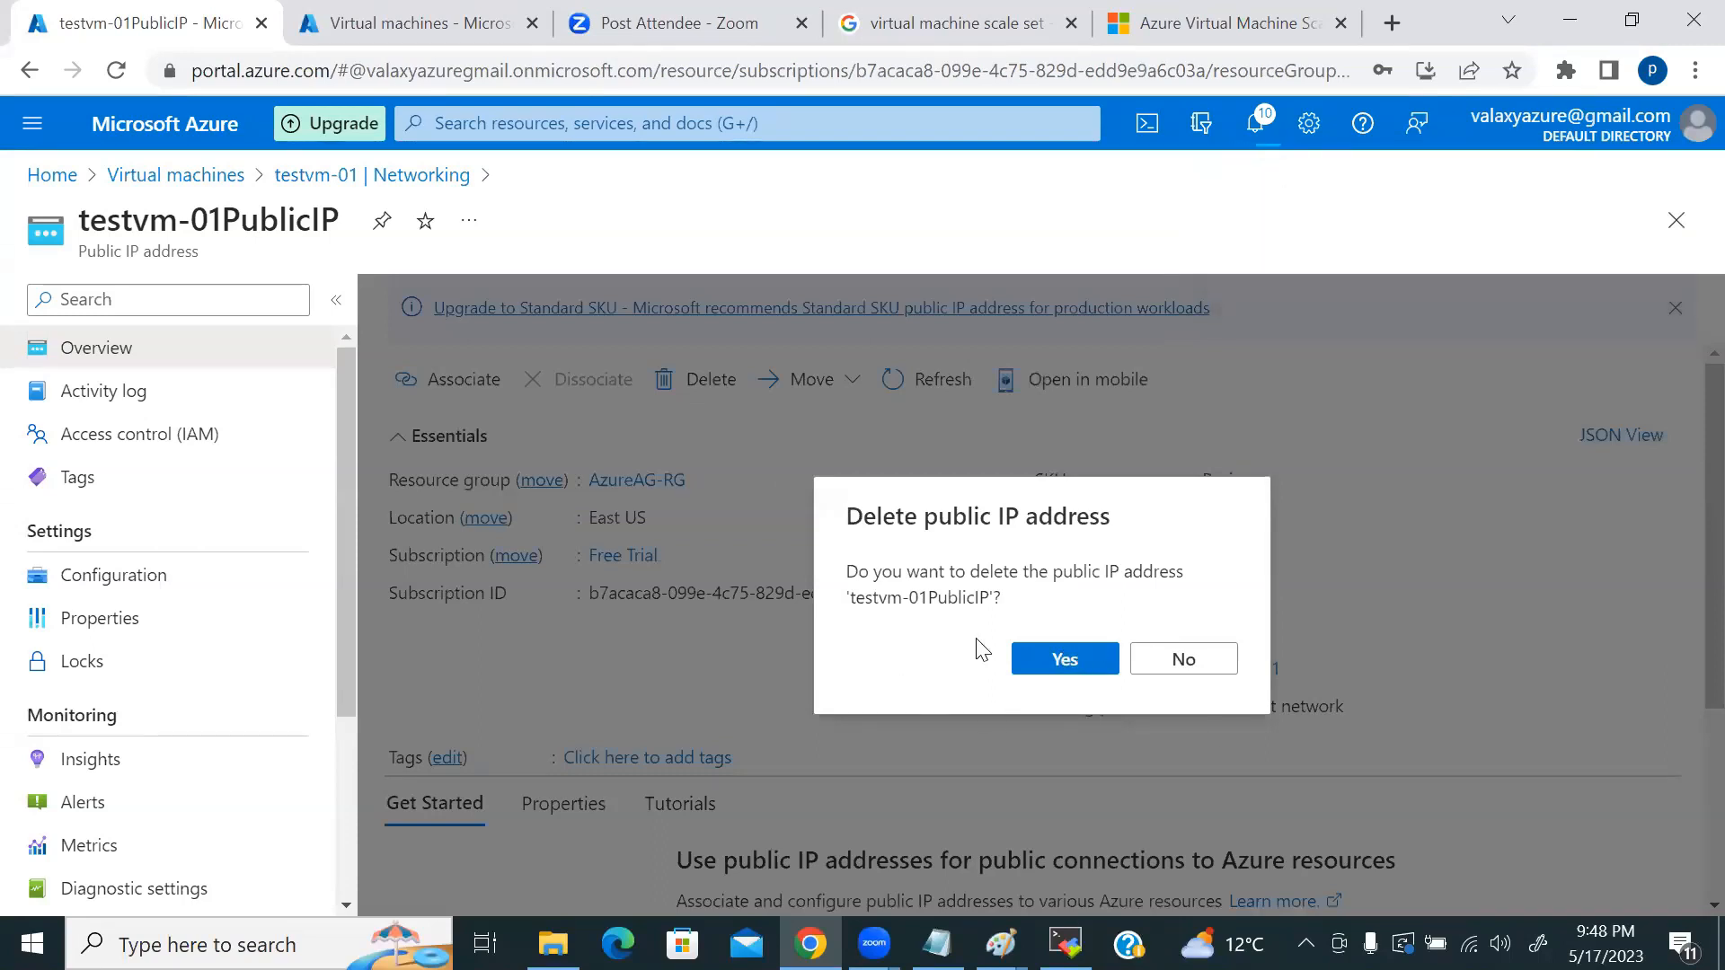
Step: Search the portal for 'public i' and open the Public IP addresses list
{"action": "left_click", "coordinate": [577, 125]}
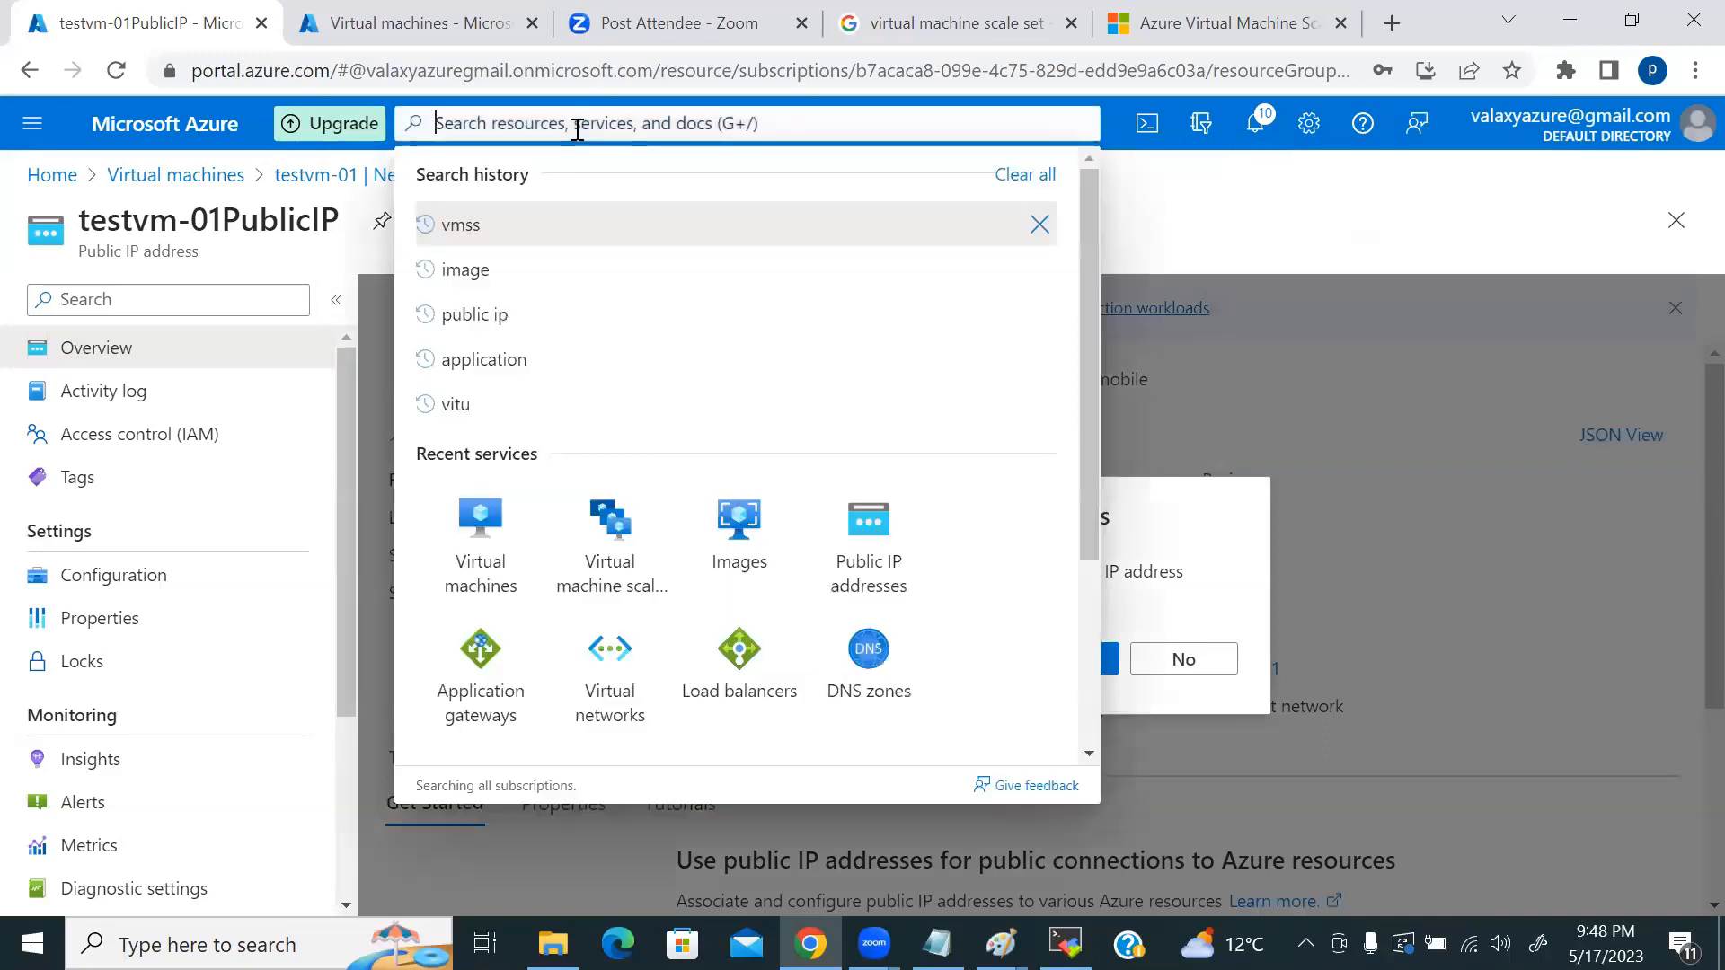
{"action": "type", "text": "puvi"}
{"action": "key", "text": "BackSpace"}
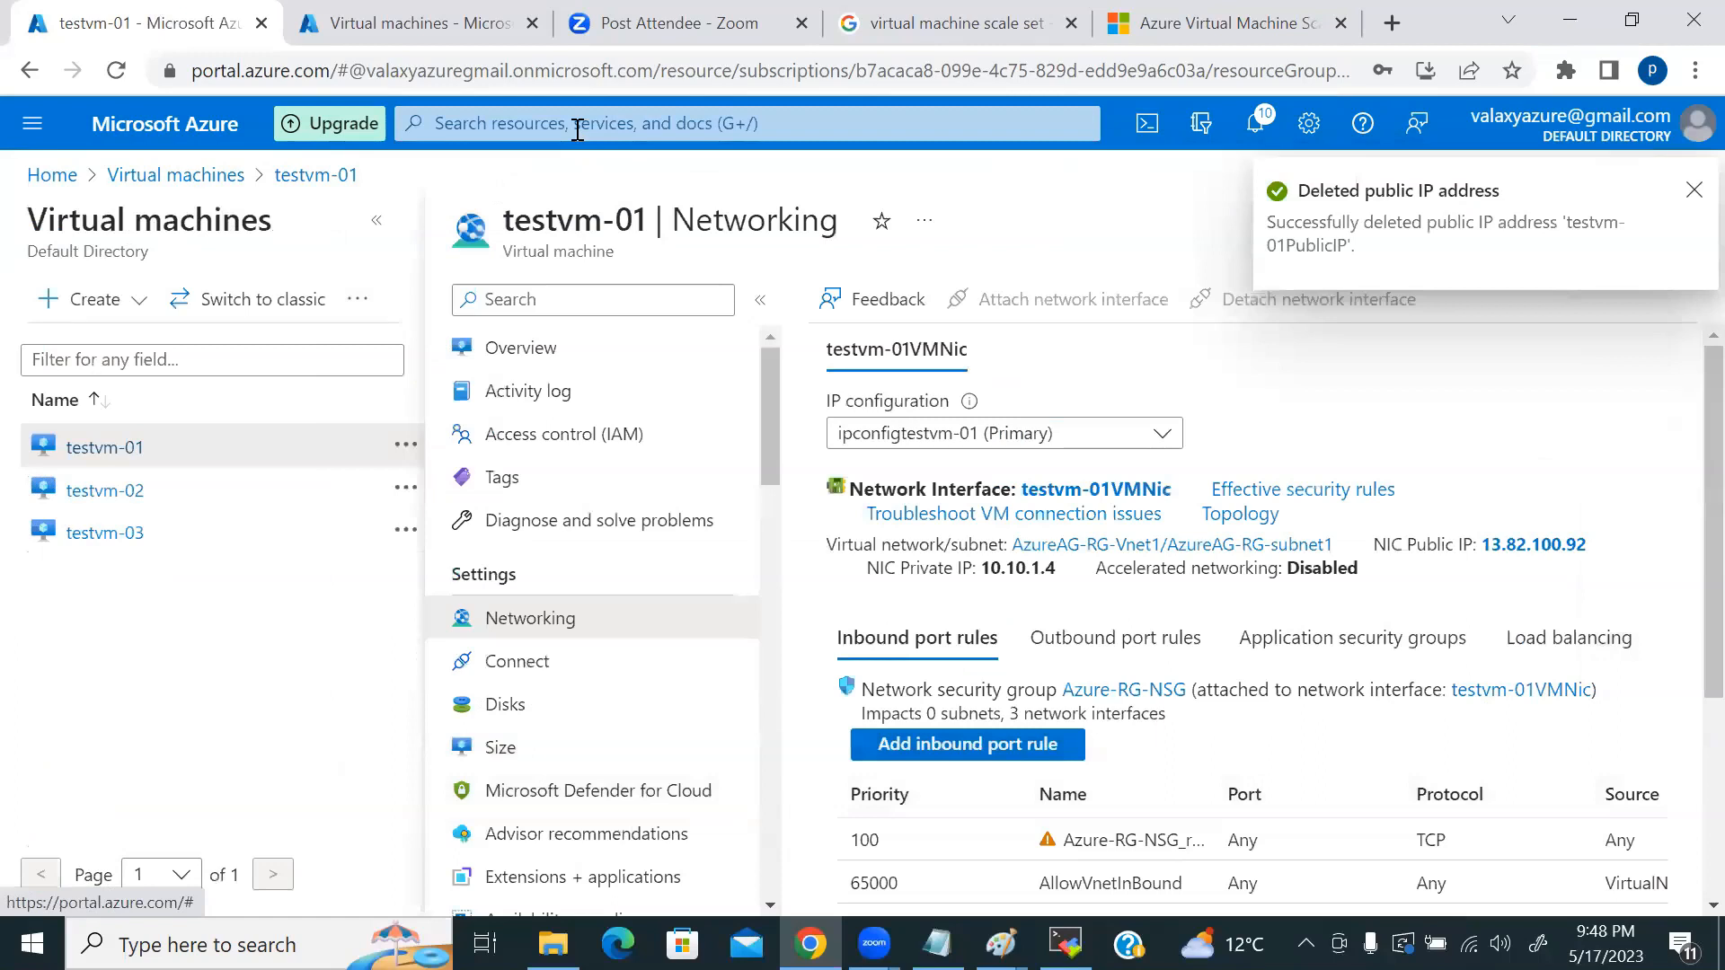
{"action": "left_click", "coordinate": [677, 120]}
{"action": "type", "text": "public i"}
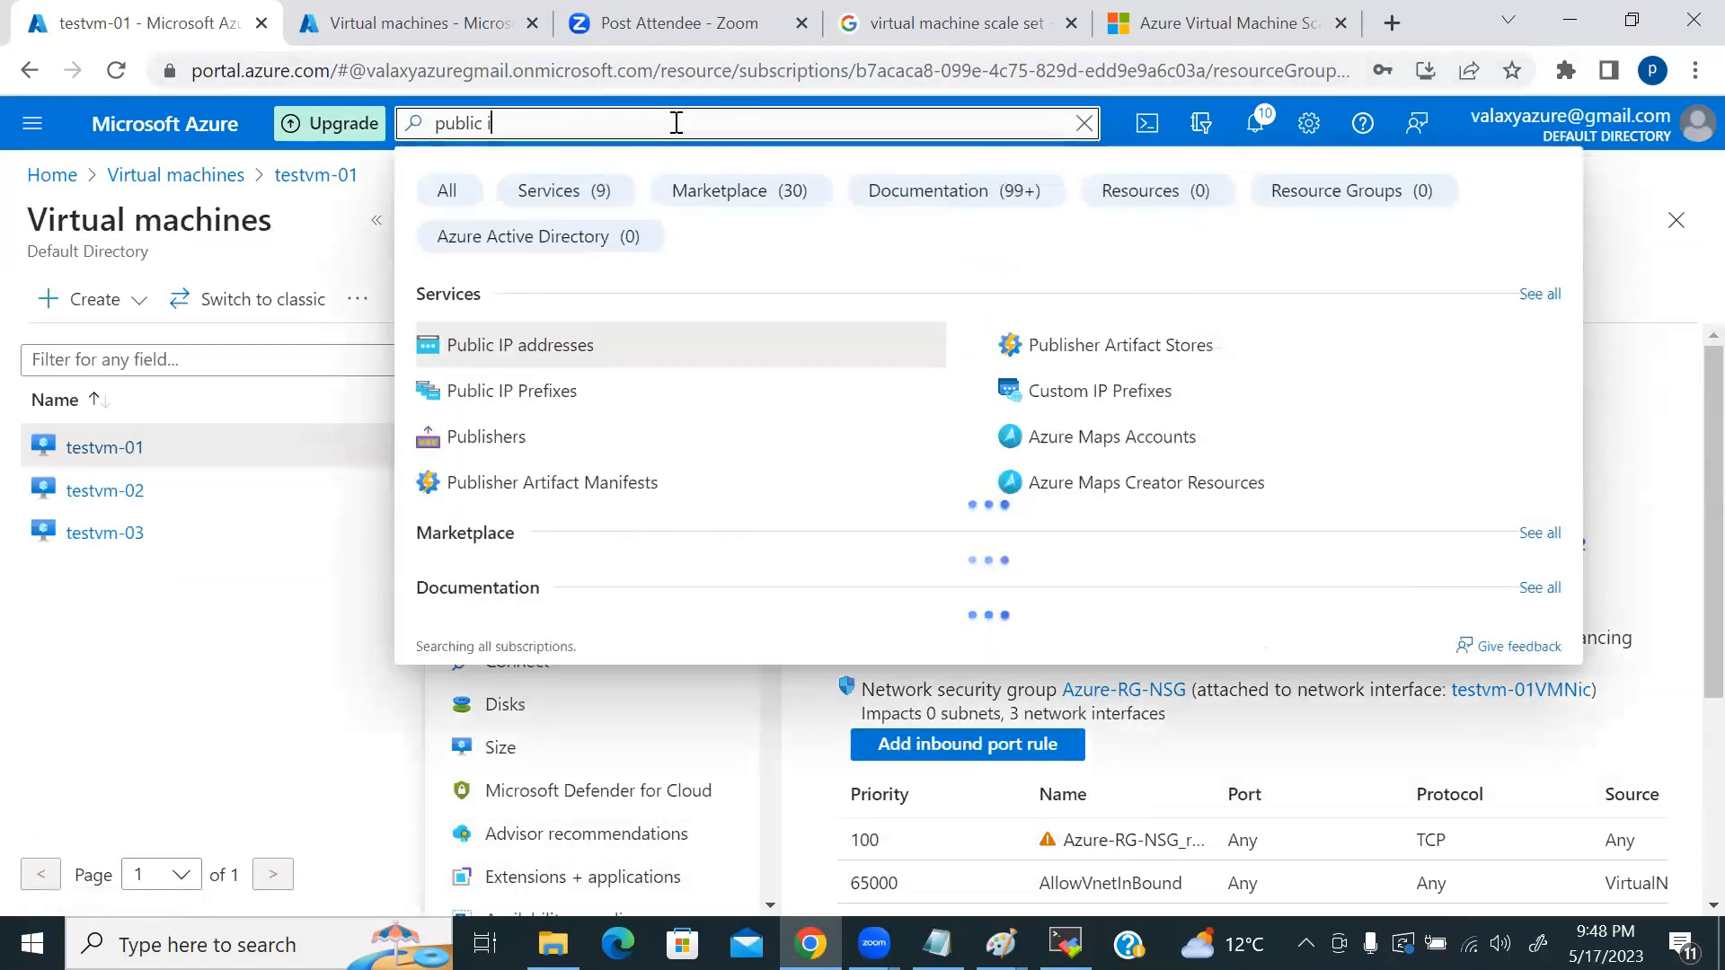
{"action": "left_click", "coordinate": [673, 350]}
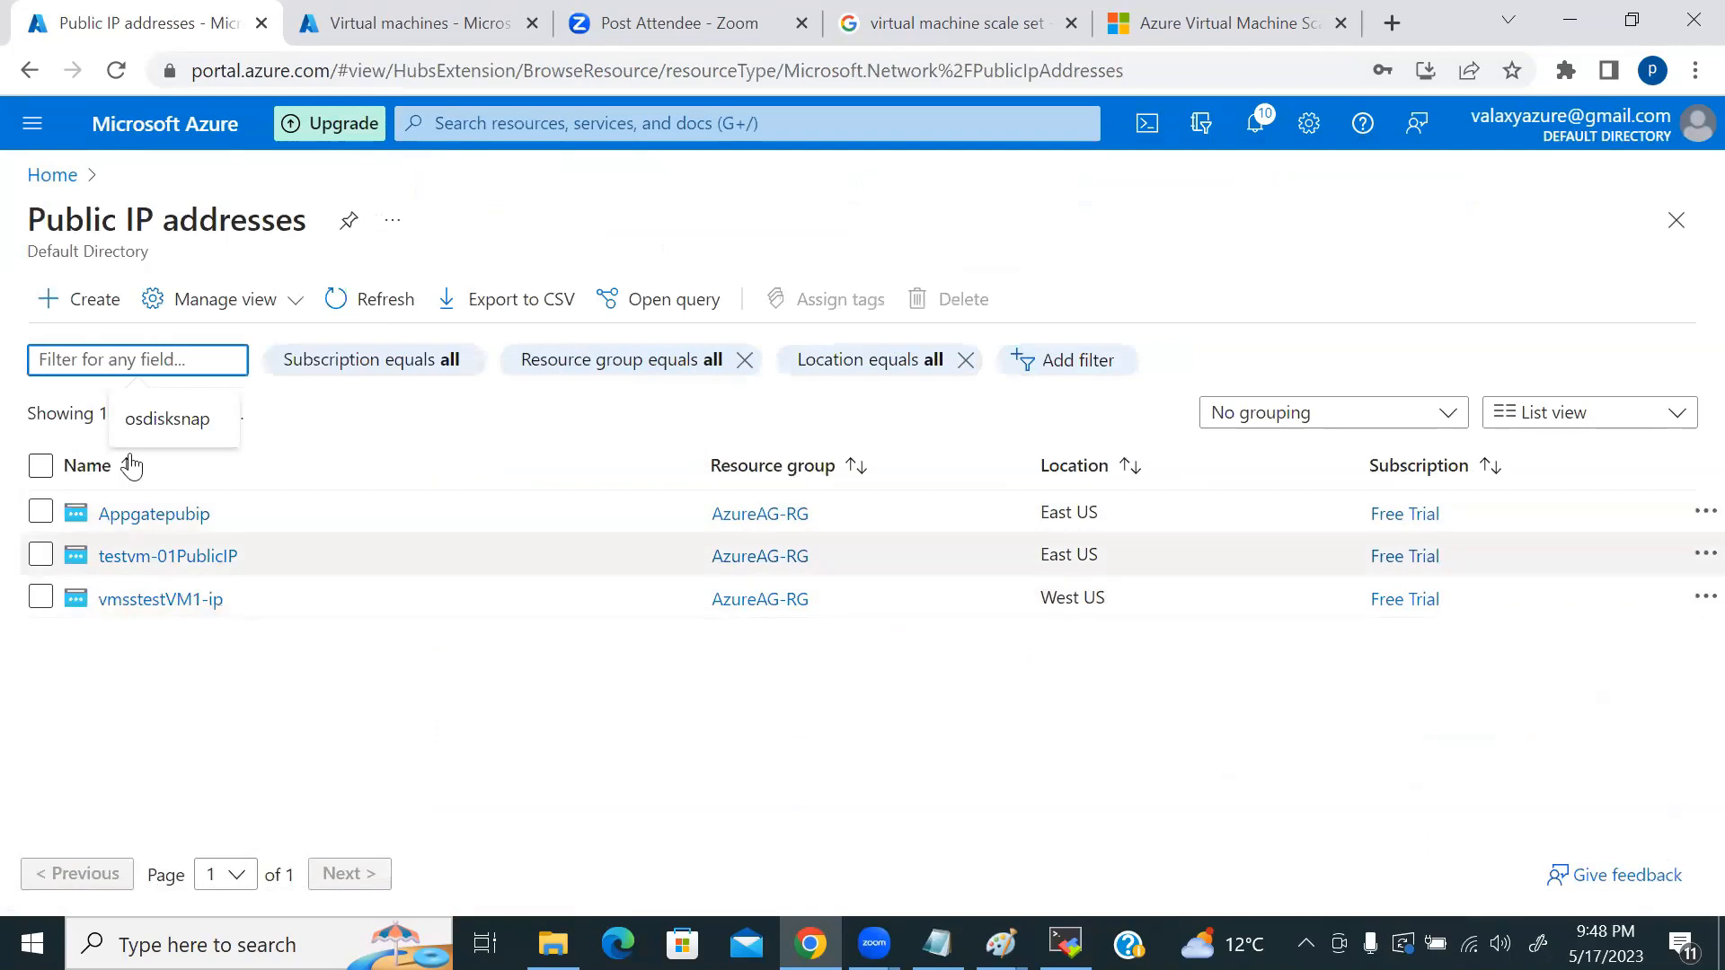
Step: Refresh the public IP list repeatedly, waiting for testvm-01PublicIP to disappear
{"action": "left_click", "coordinate": [395, 301]}
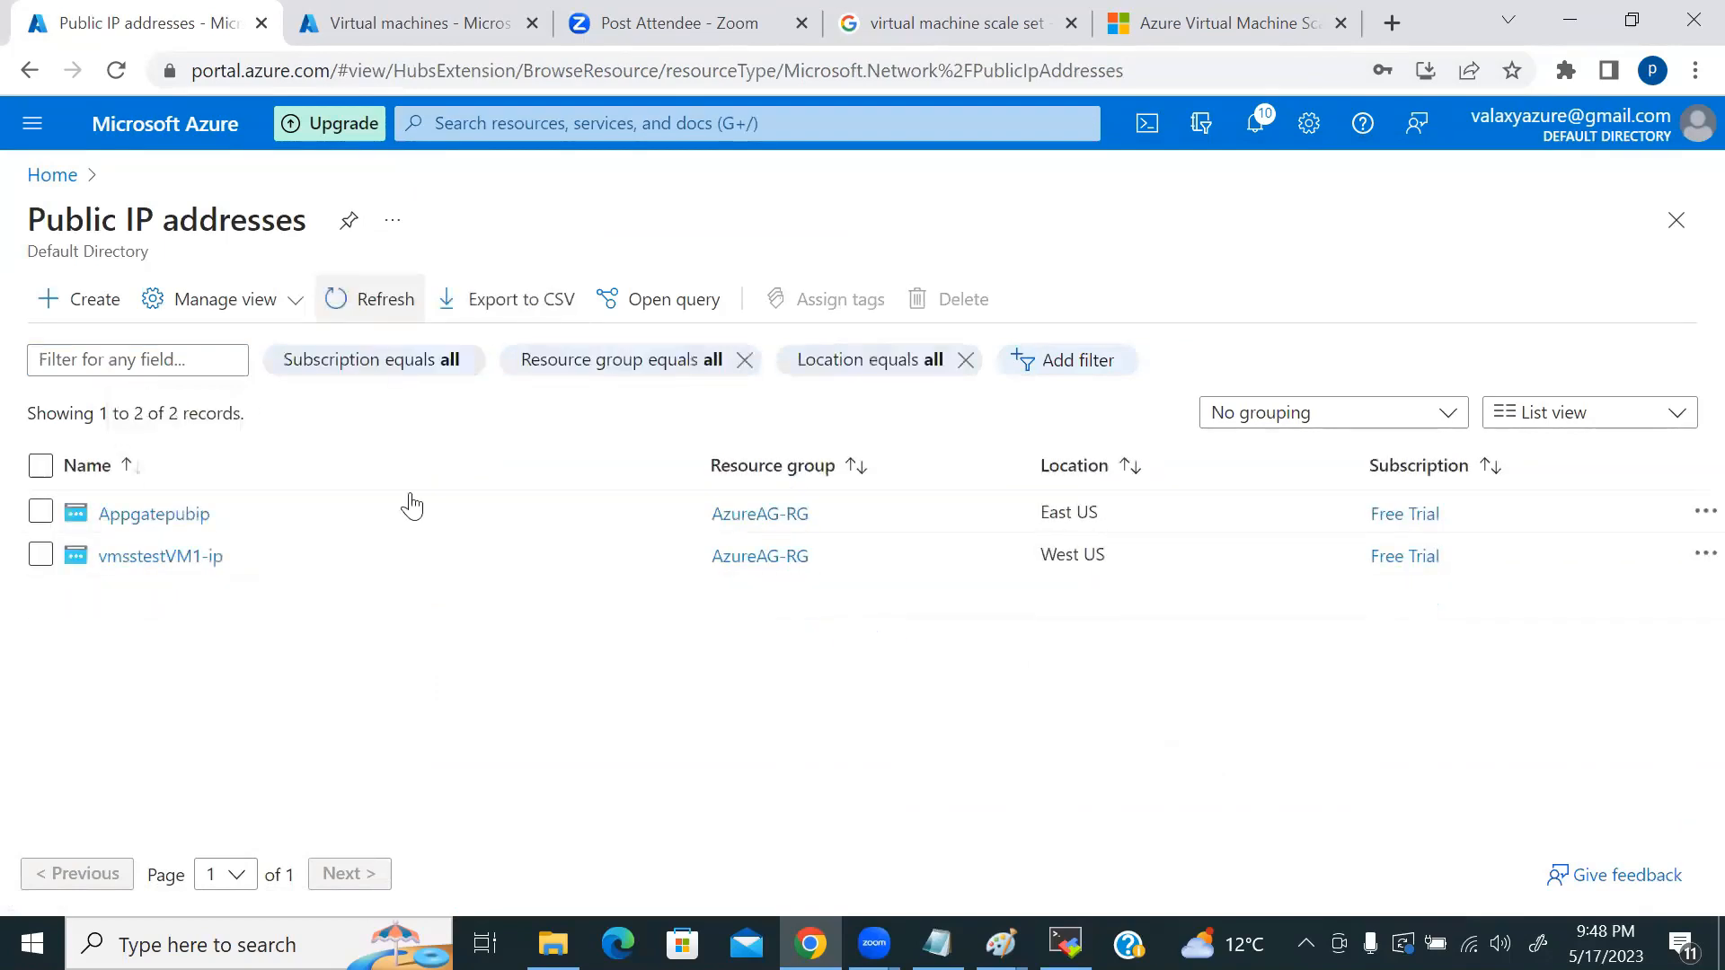
{"action": "left_click", "coordinate": [391, 288]}
{"action": "left_click", "coordinate": [393, 292]}
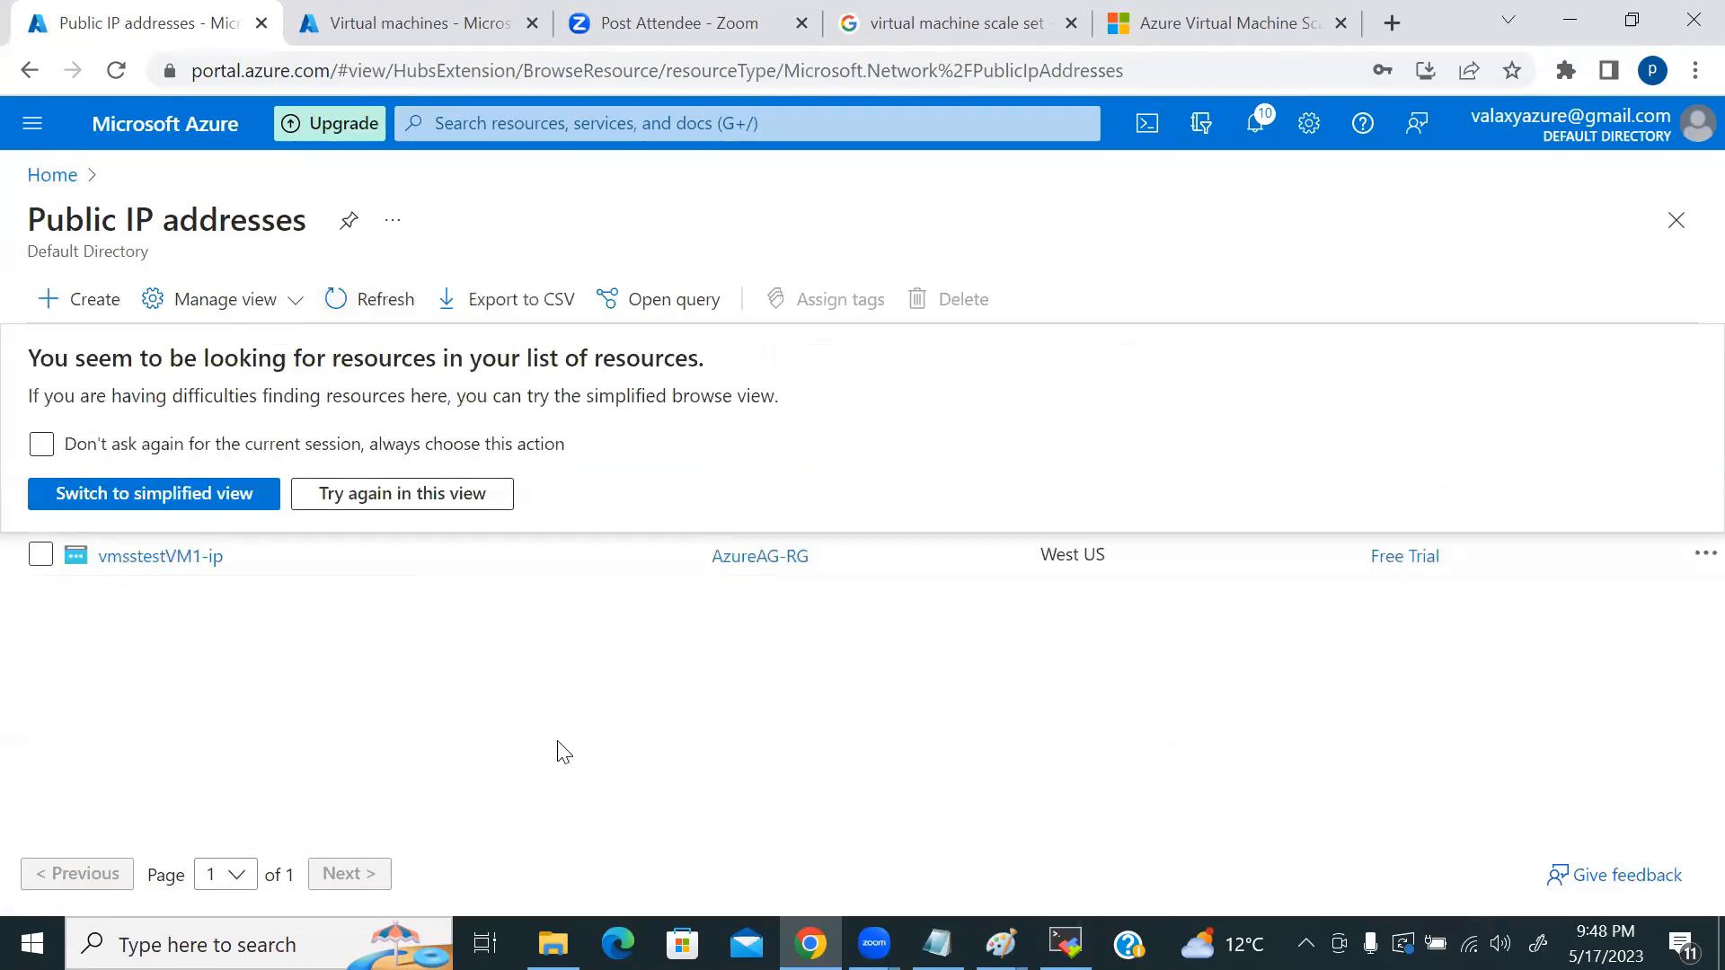
{"action": "left_click", "coordinate": [440, 494]}
{"action": "left_click", "coordinate": [373, 299]}
{"action": "left_click", "coordinate": [376, 301]}
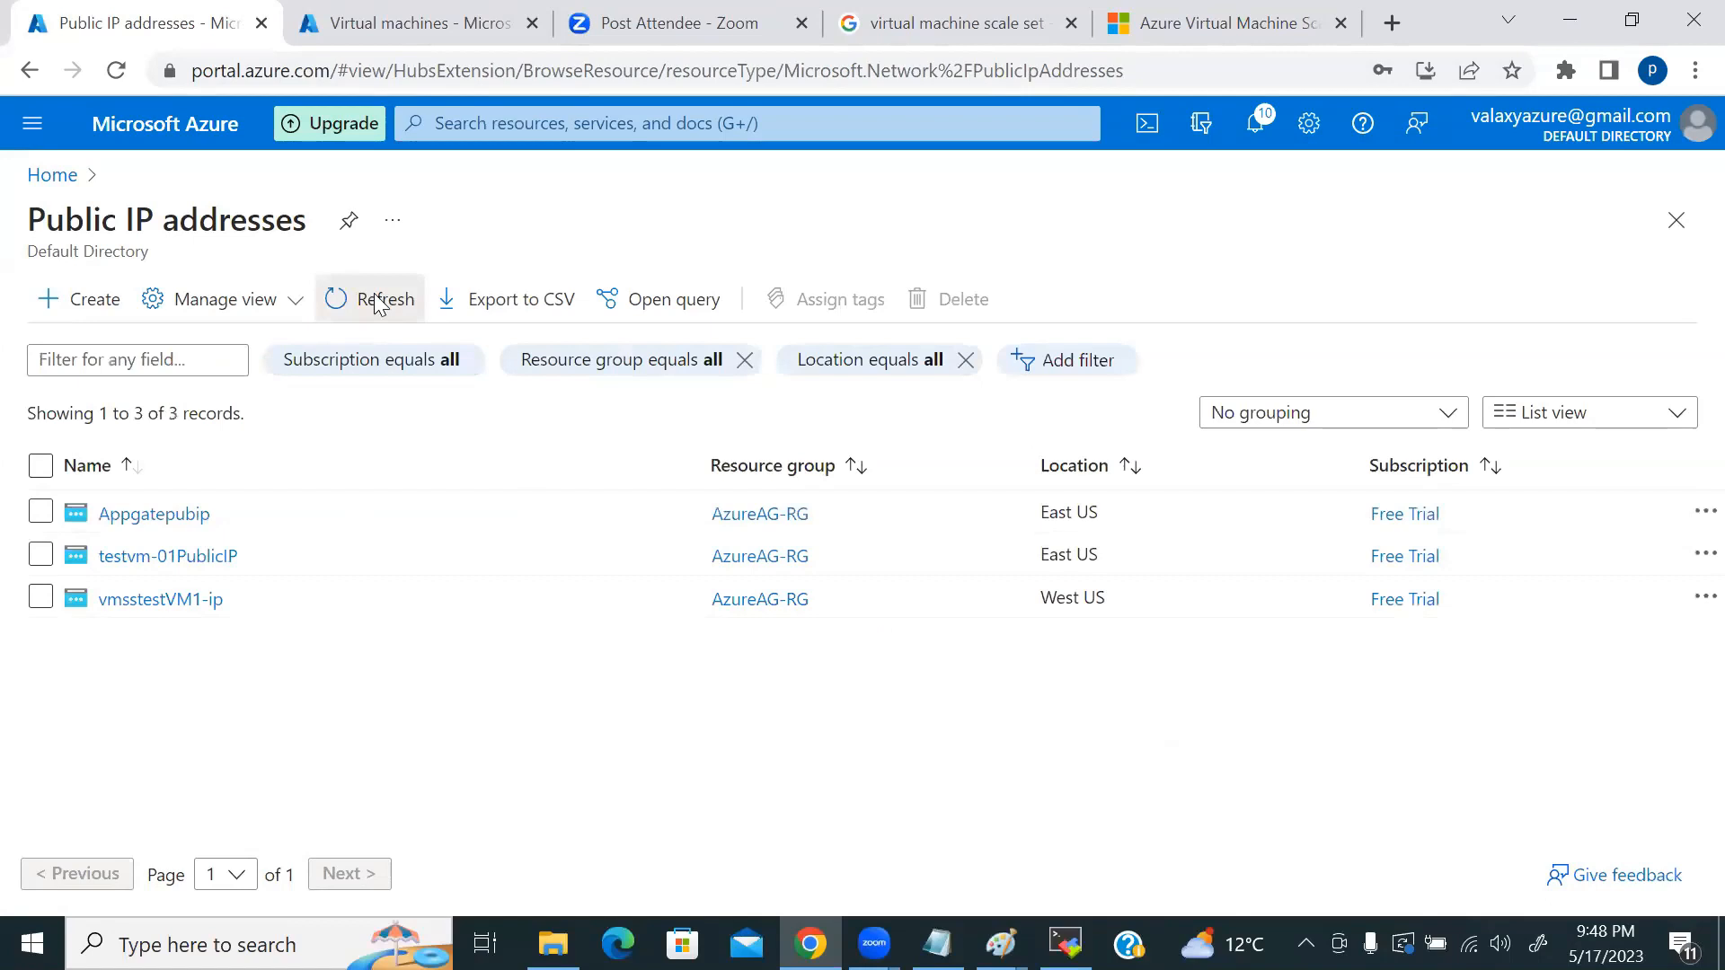
{"action": "left_click", "coordinate": [376, 301]}
{"action": "left_click", "coordinate": [375, 301]}
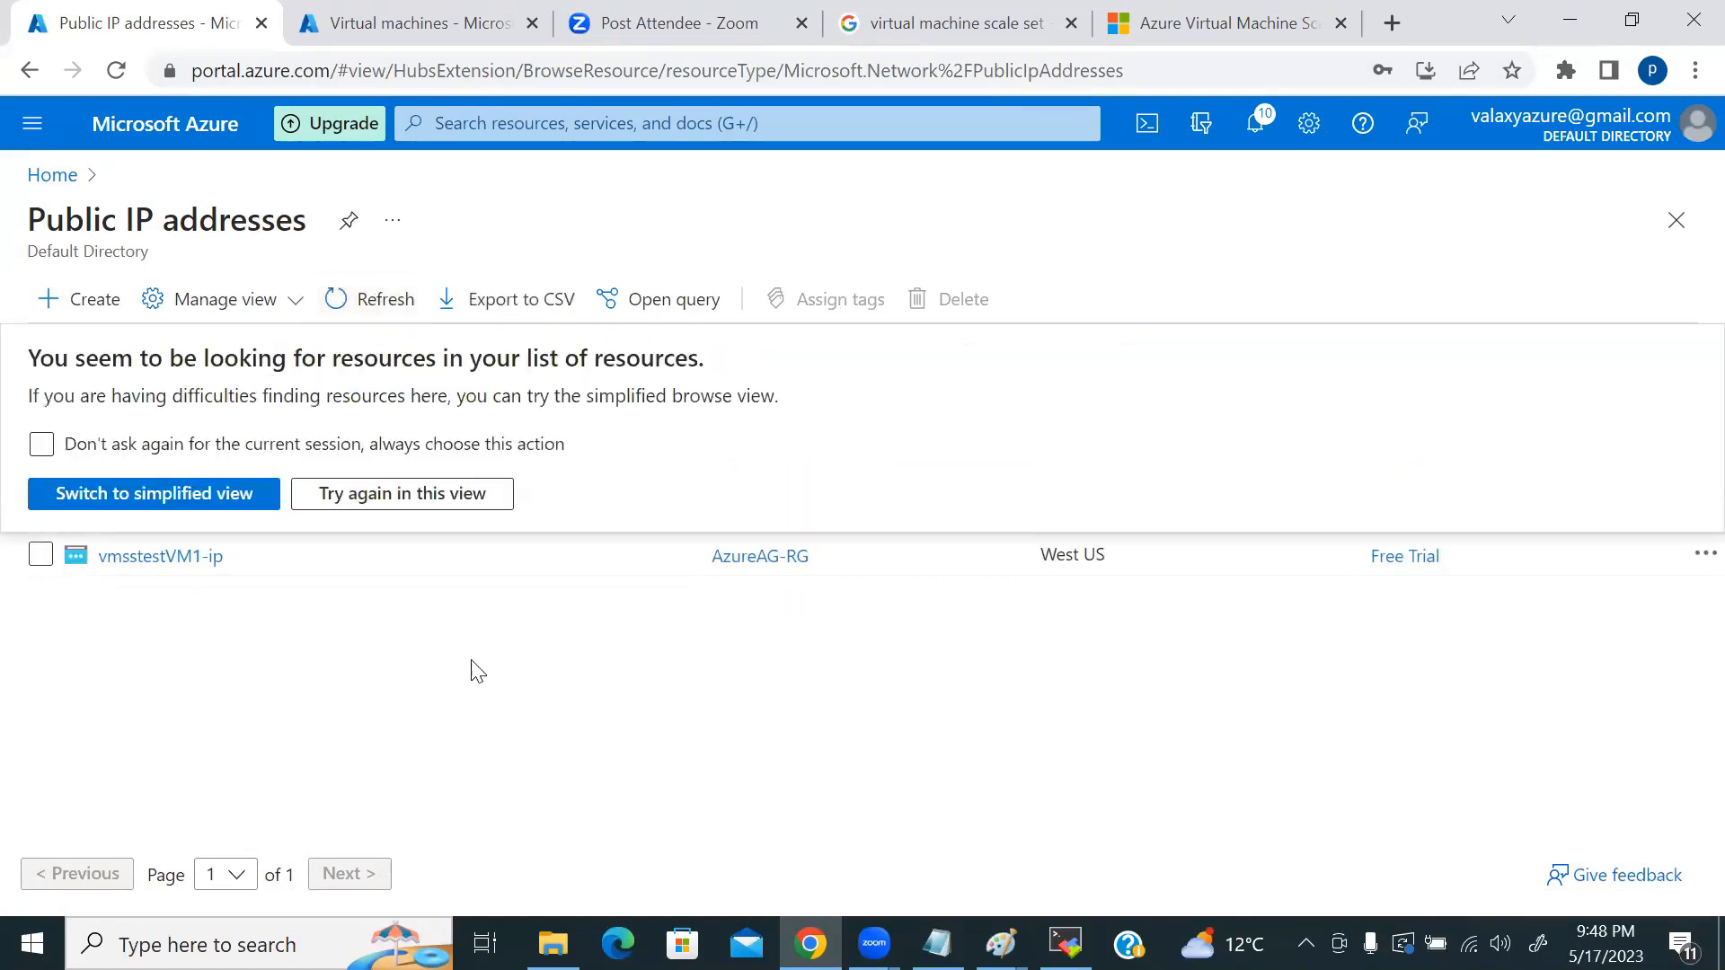
Step: Refresh until only Appgatepubip and vmsstestVM1-ip remain, check notifications, then open vmsstestVM1-ip
{"action": "left_click", "coordinate": [402, 493]}
{"action": "left_click", "coordinate": [394, 301]}
{"action": "left_click", "coordinate": [393, 301]}
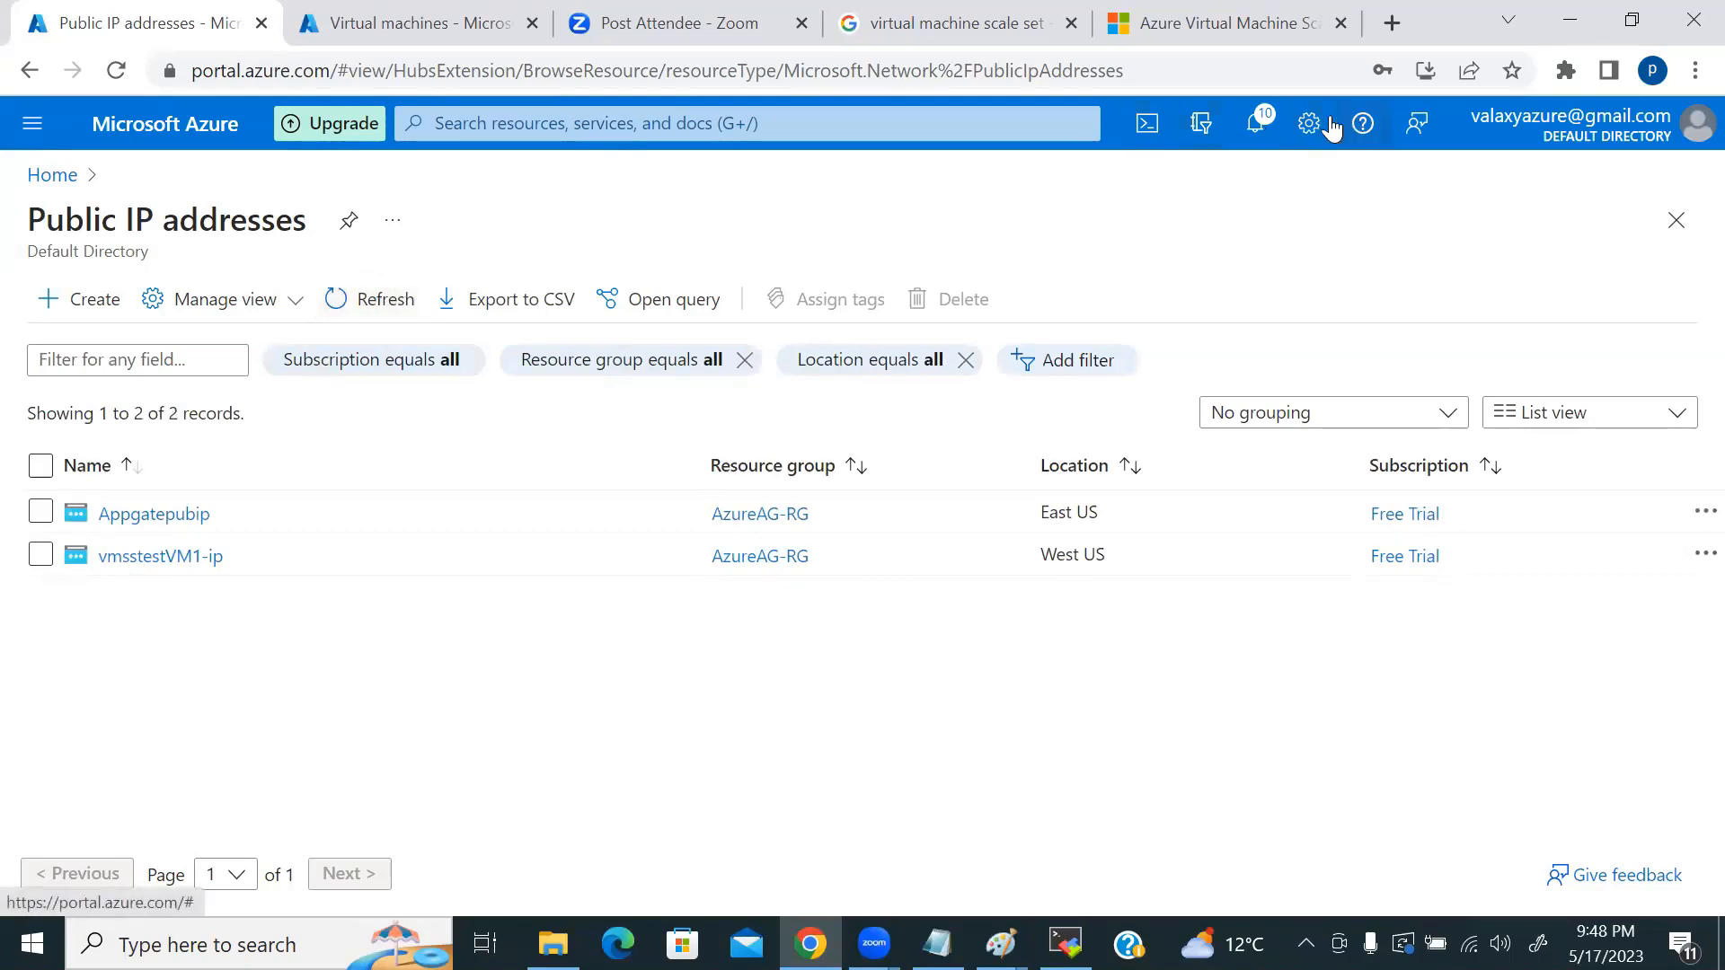
{"action": "left_click", "coordinate": [1258, 123]}
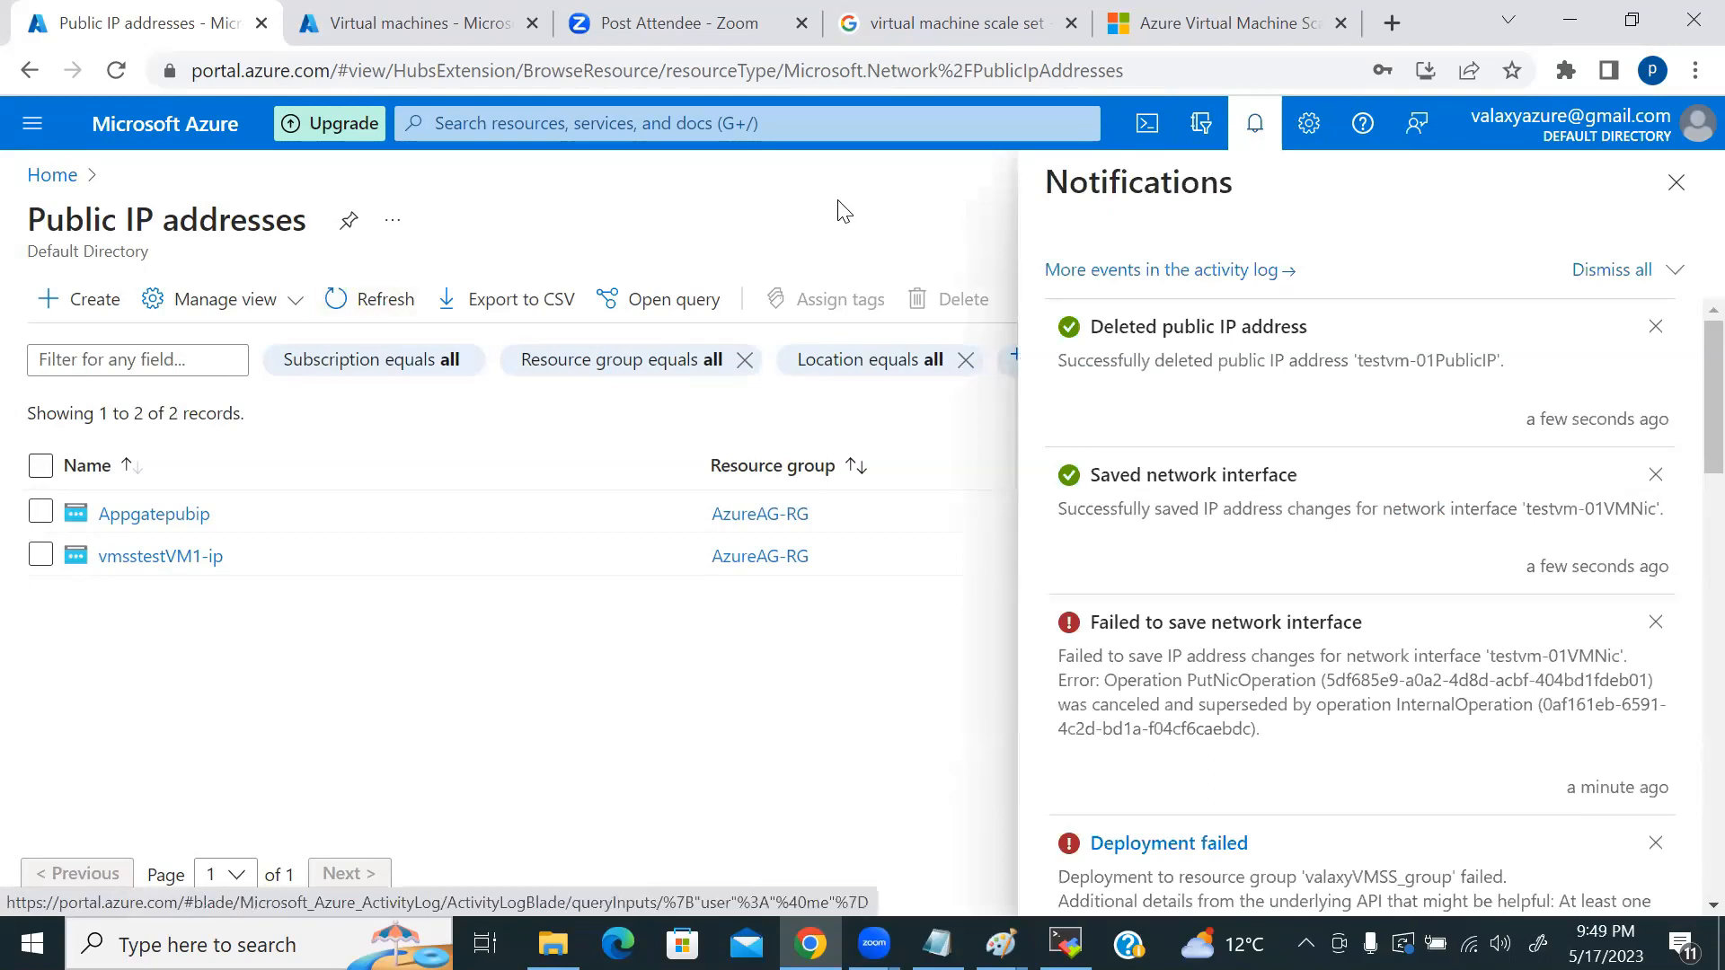
{"action": "left_click", "coordinate": [151, 559]}
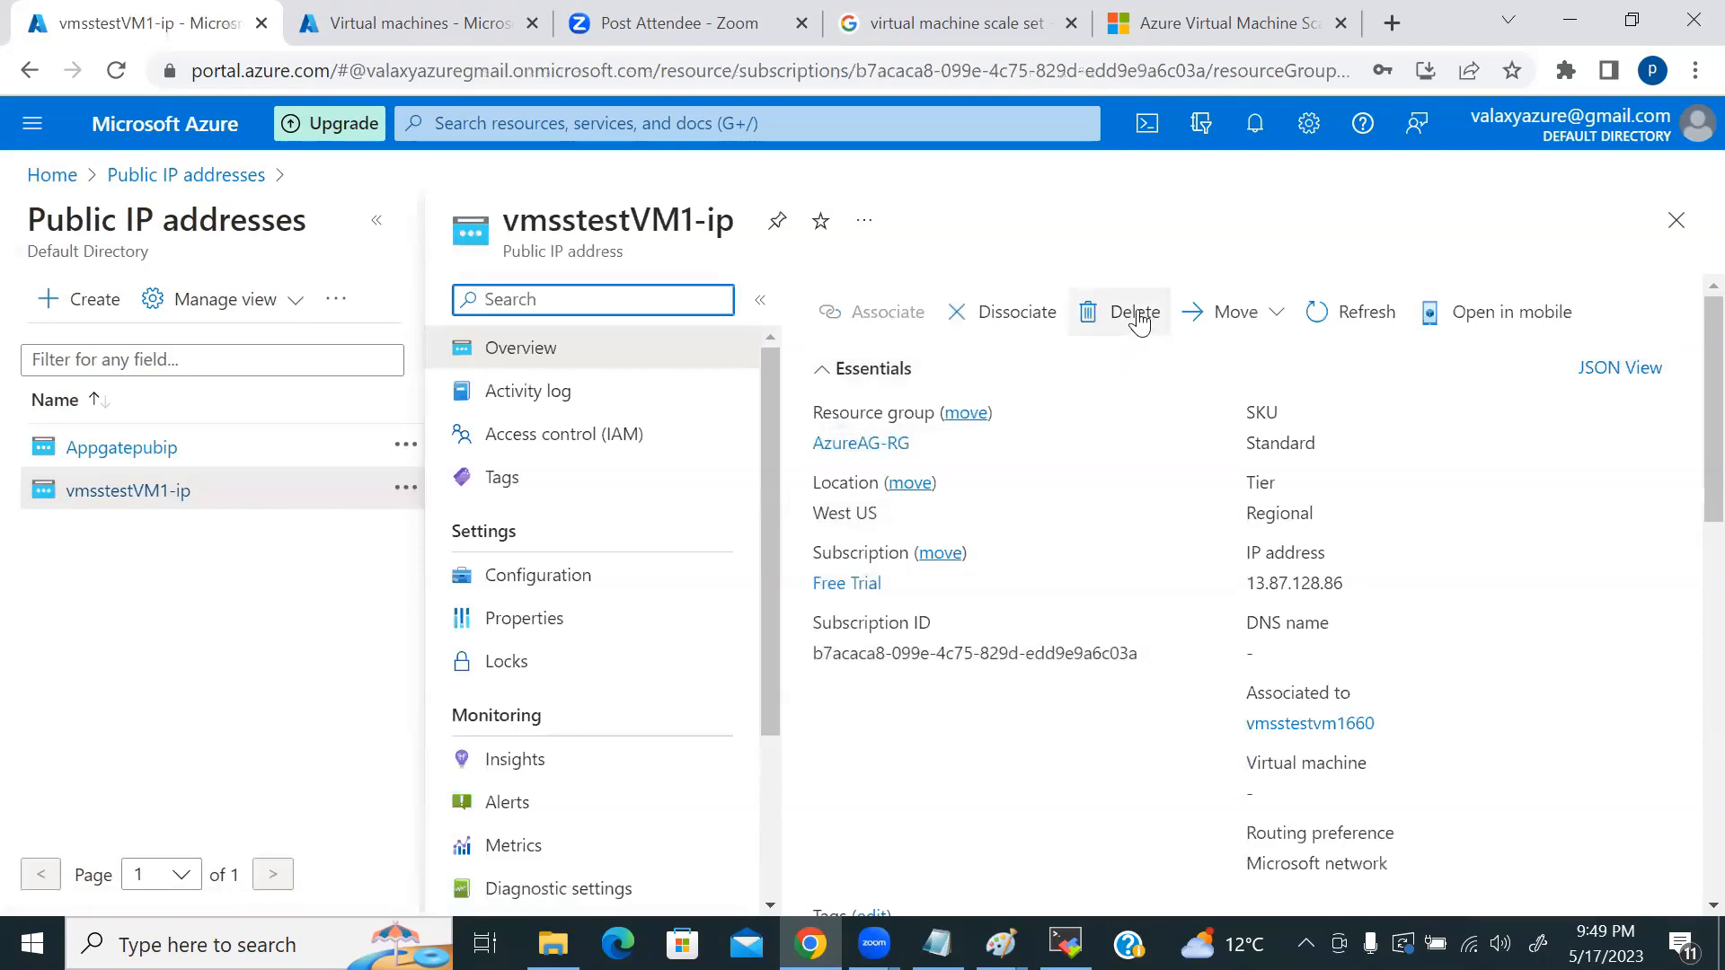
Step: Cancel dissociating vmsstestVM1-ip from its network interface and return to the portal Home page
{"action": "left_click", "coordinate": [1014, 314]}
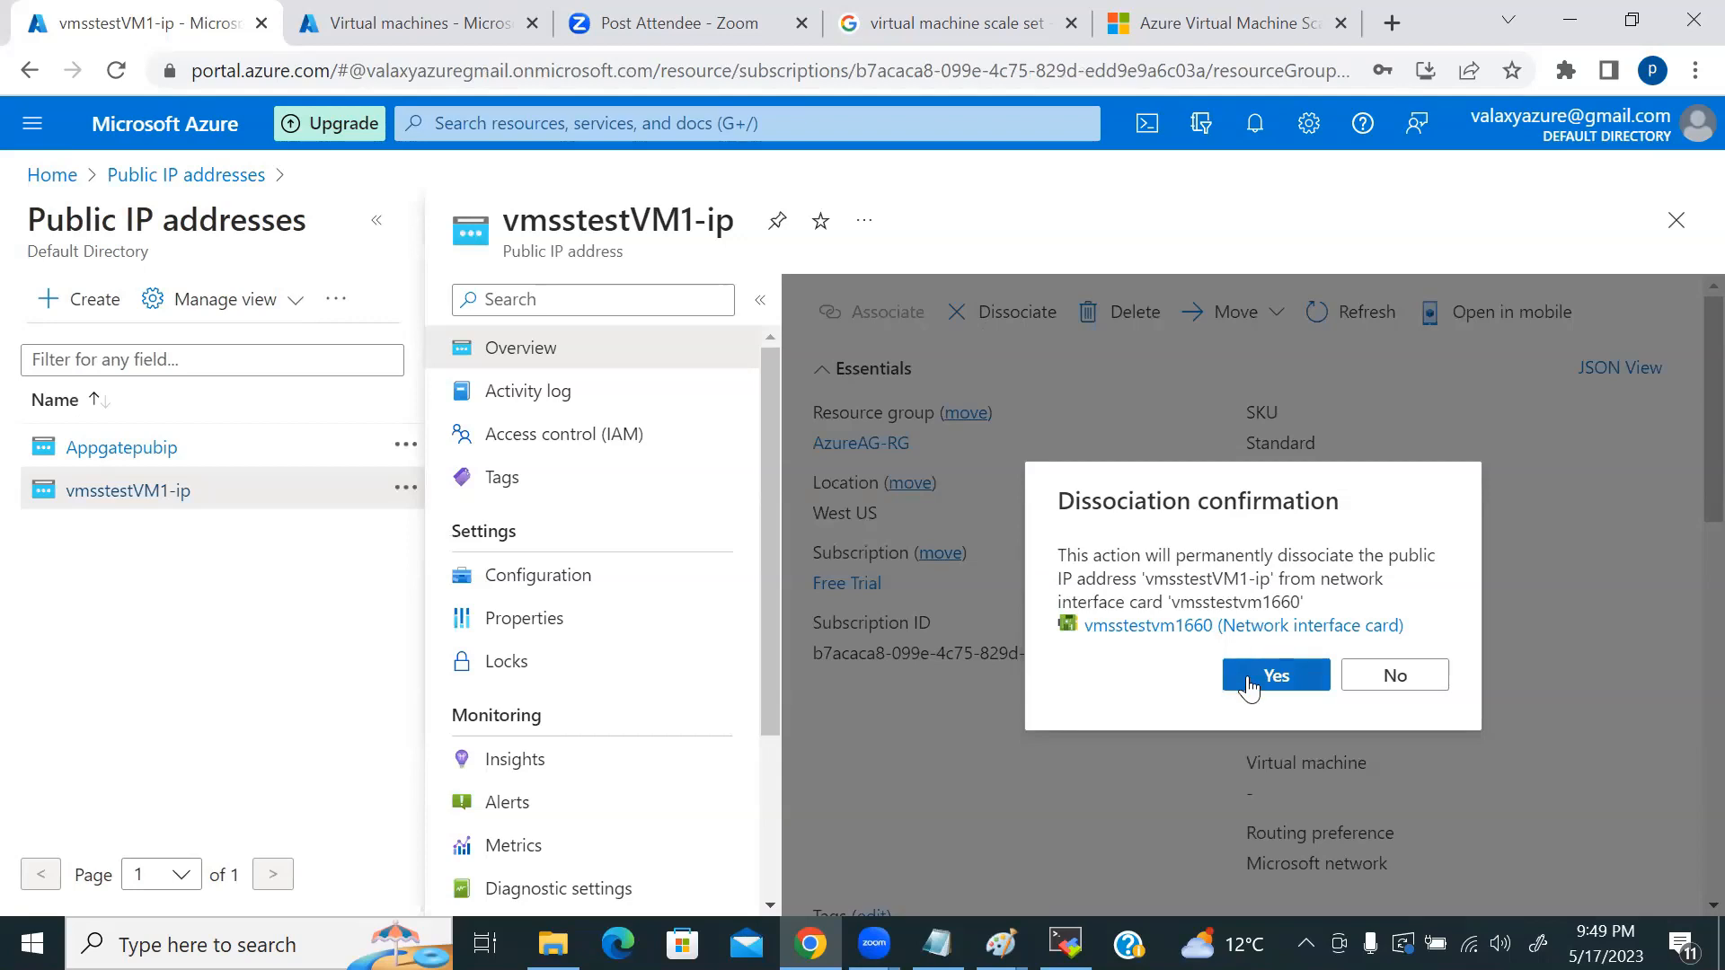
{"action": "left_click", "coordinate": [1437, 678]}
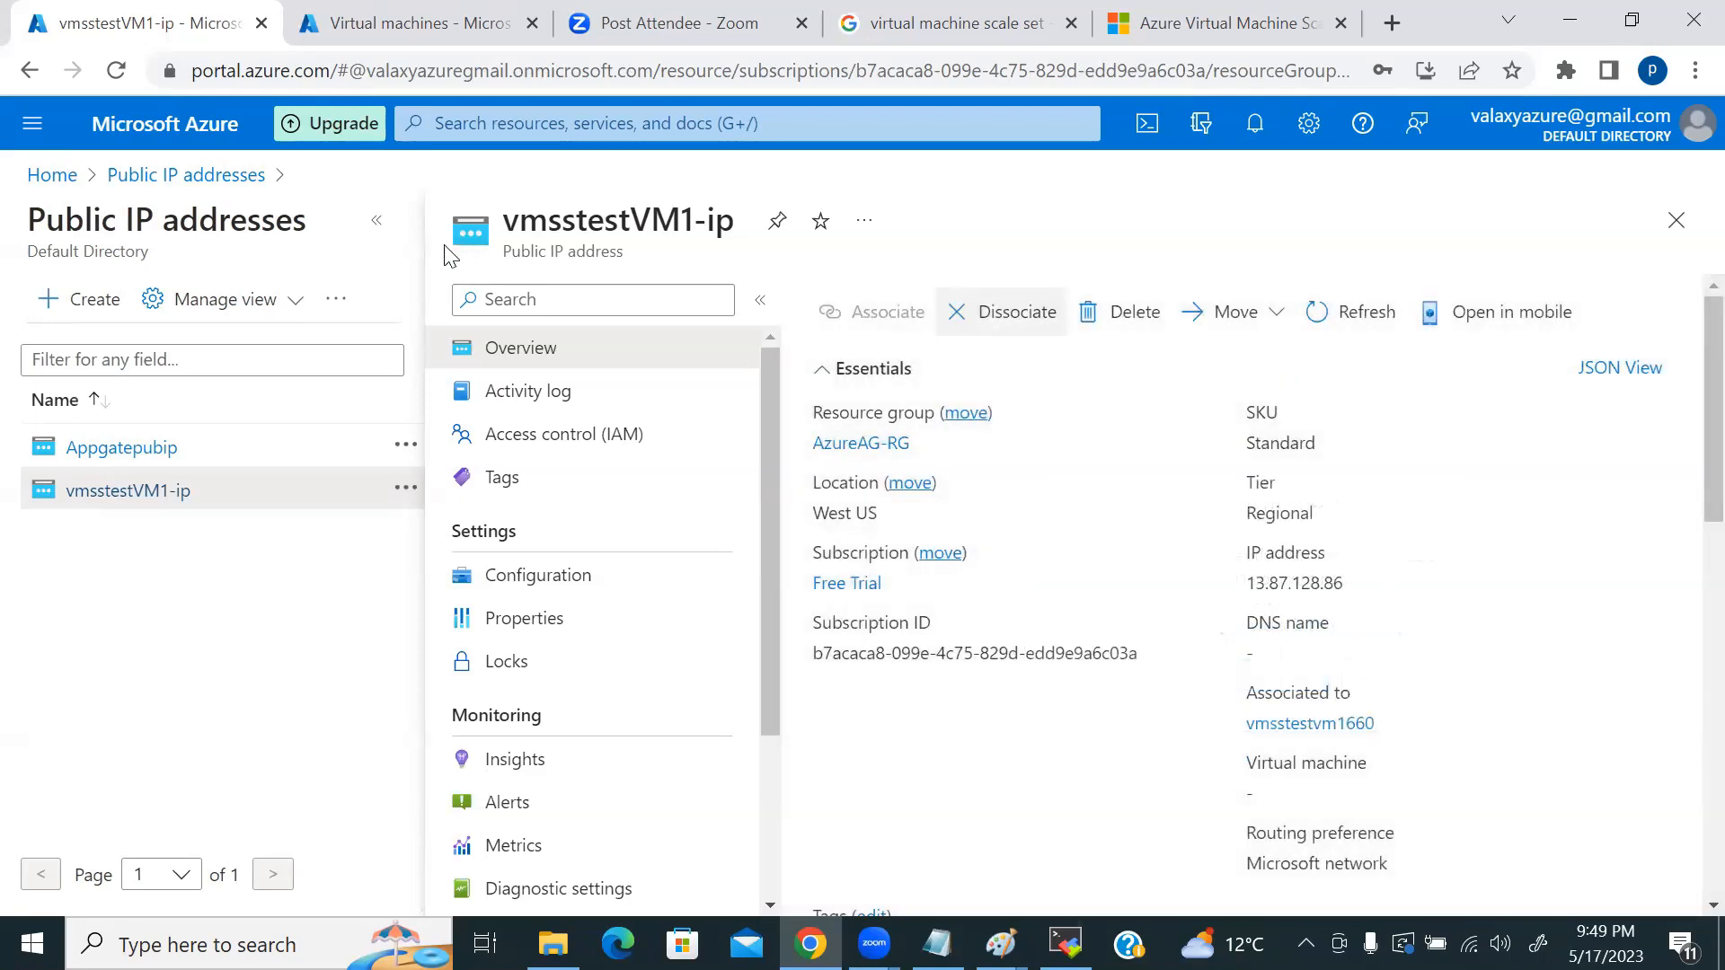
{"action": "left_click", "coordinate": [52, 175]}
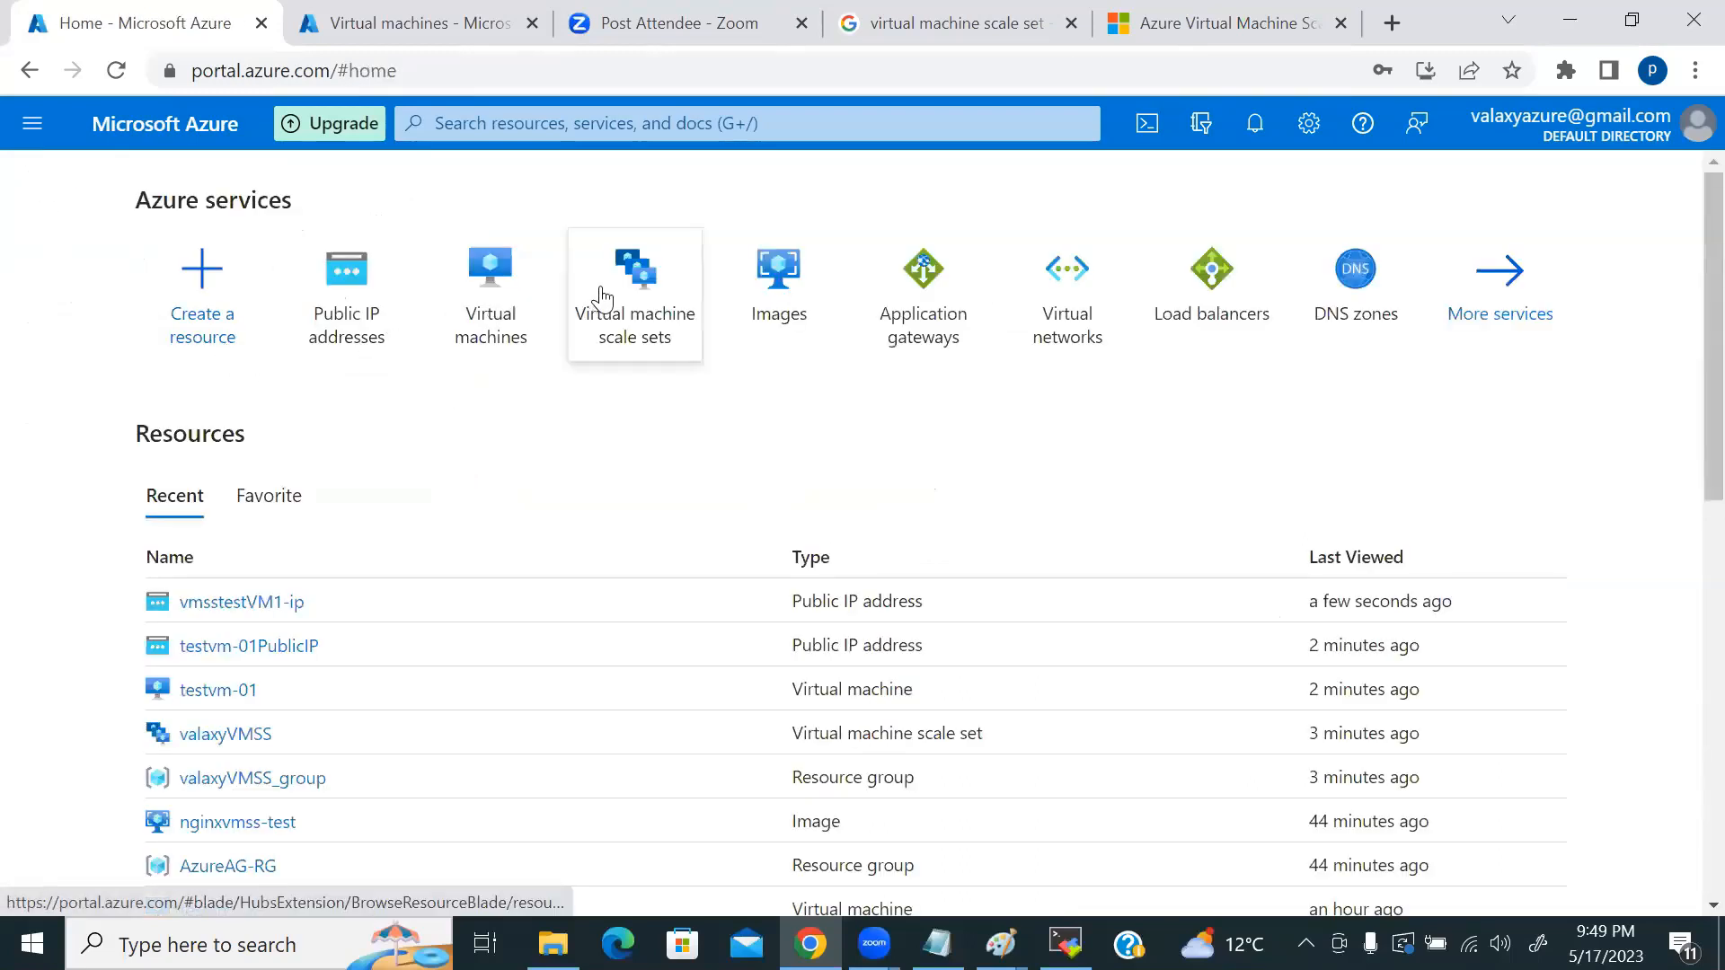
Step: Open the empty Virtual machine scale sets list, check and close notifications, and start a new scale set
{"action": "left_click", "coordinate": [651, 293]}
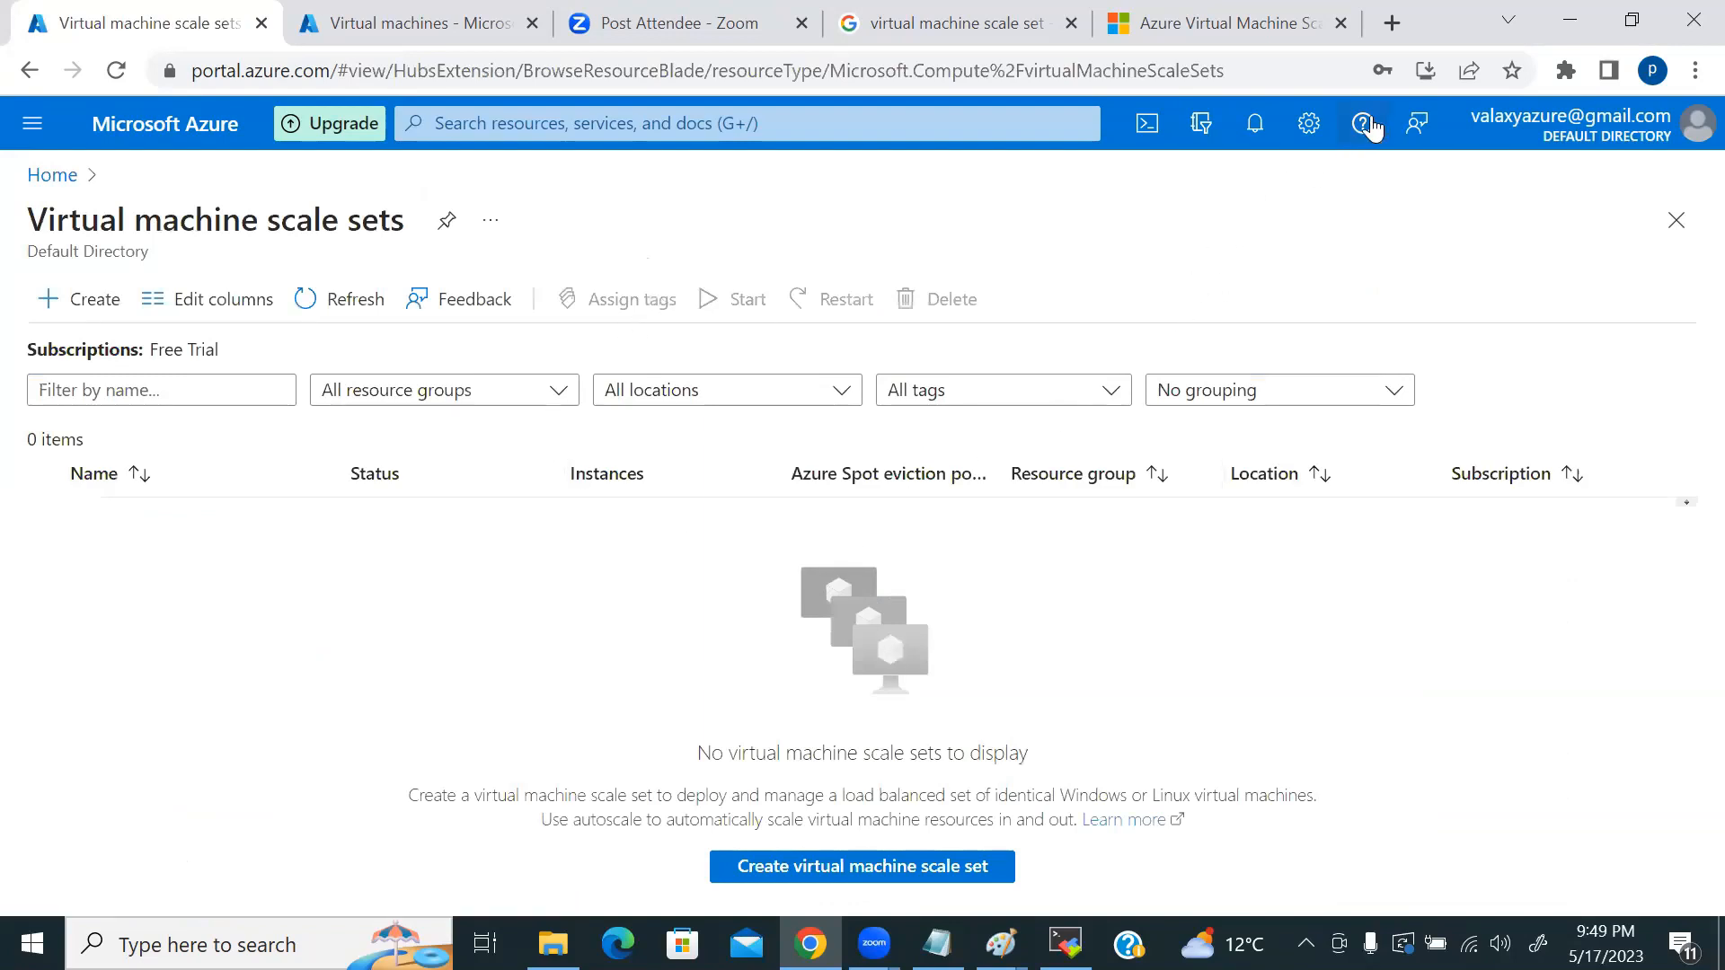
{"action": "left_click", "coordinate": [1256, 126]}
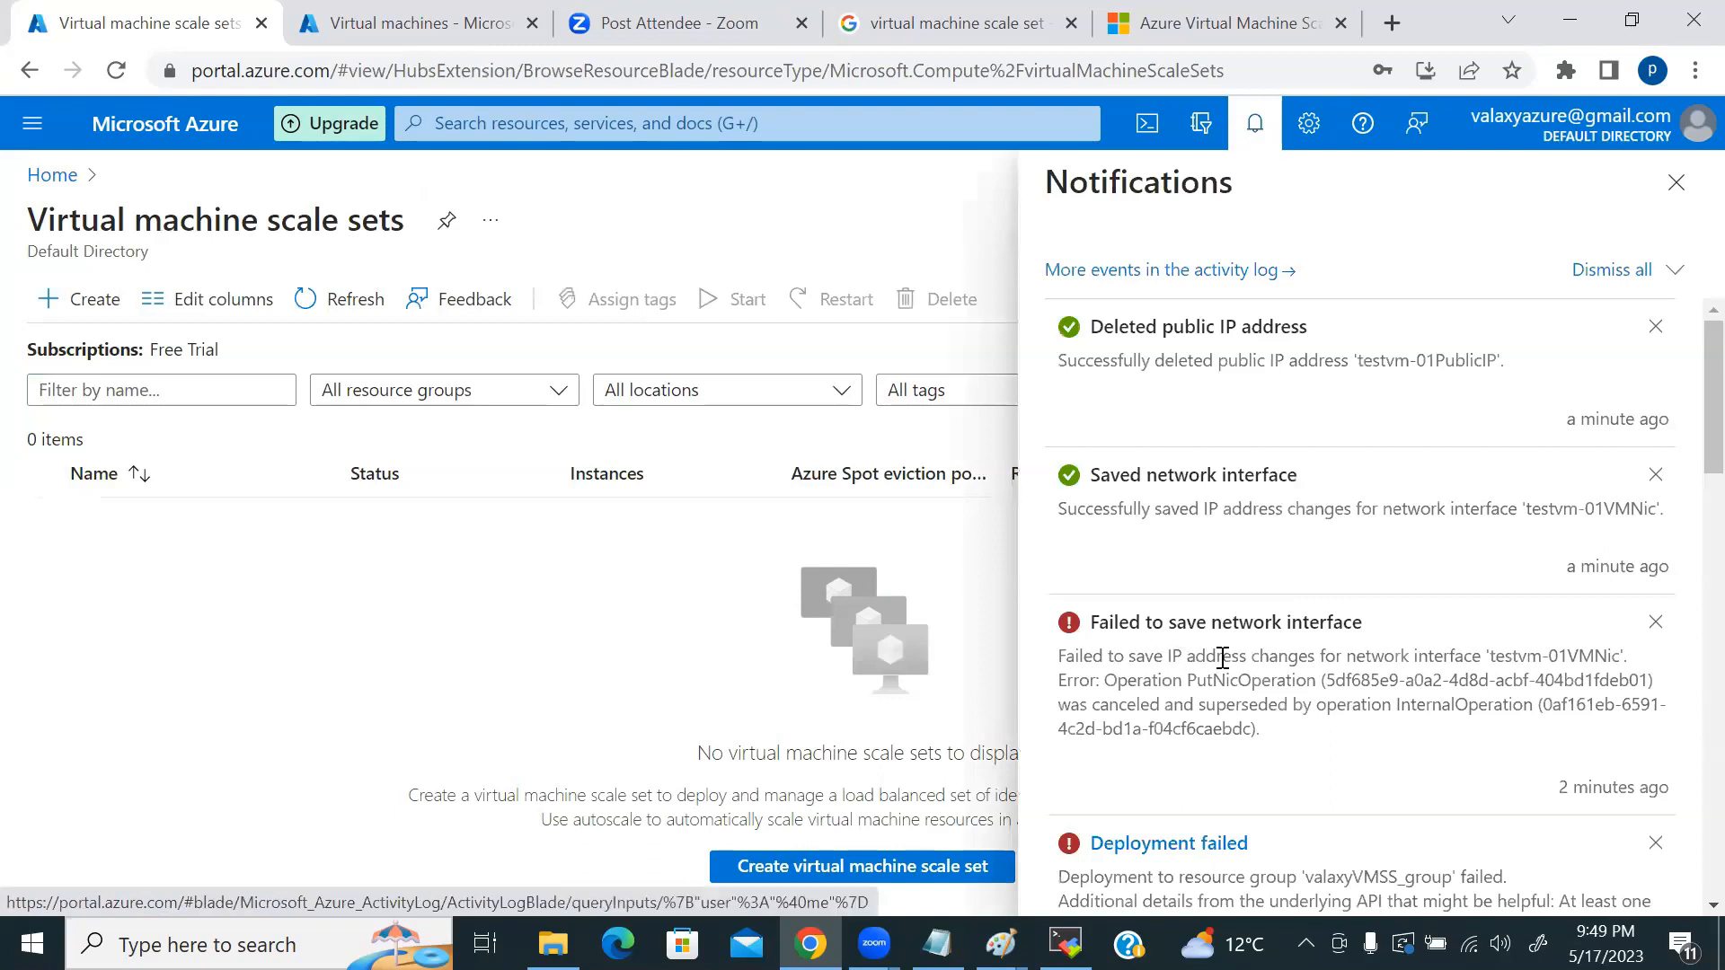
{"action": "scroll", "coordinate": [1492, 651], "scroll_direction": "down", "scroll_amount": 3}
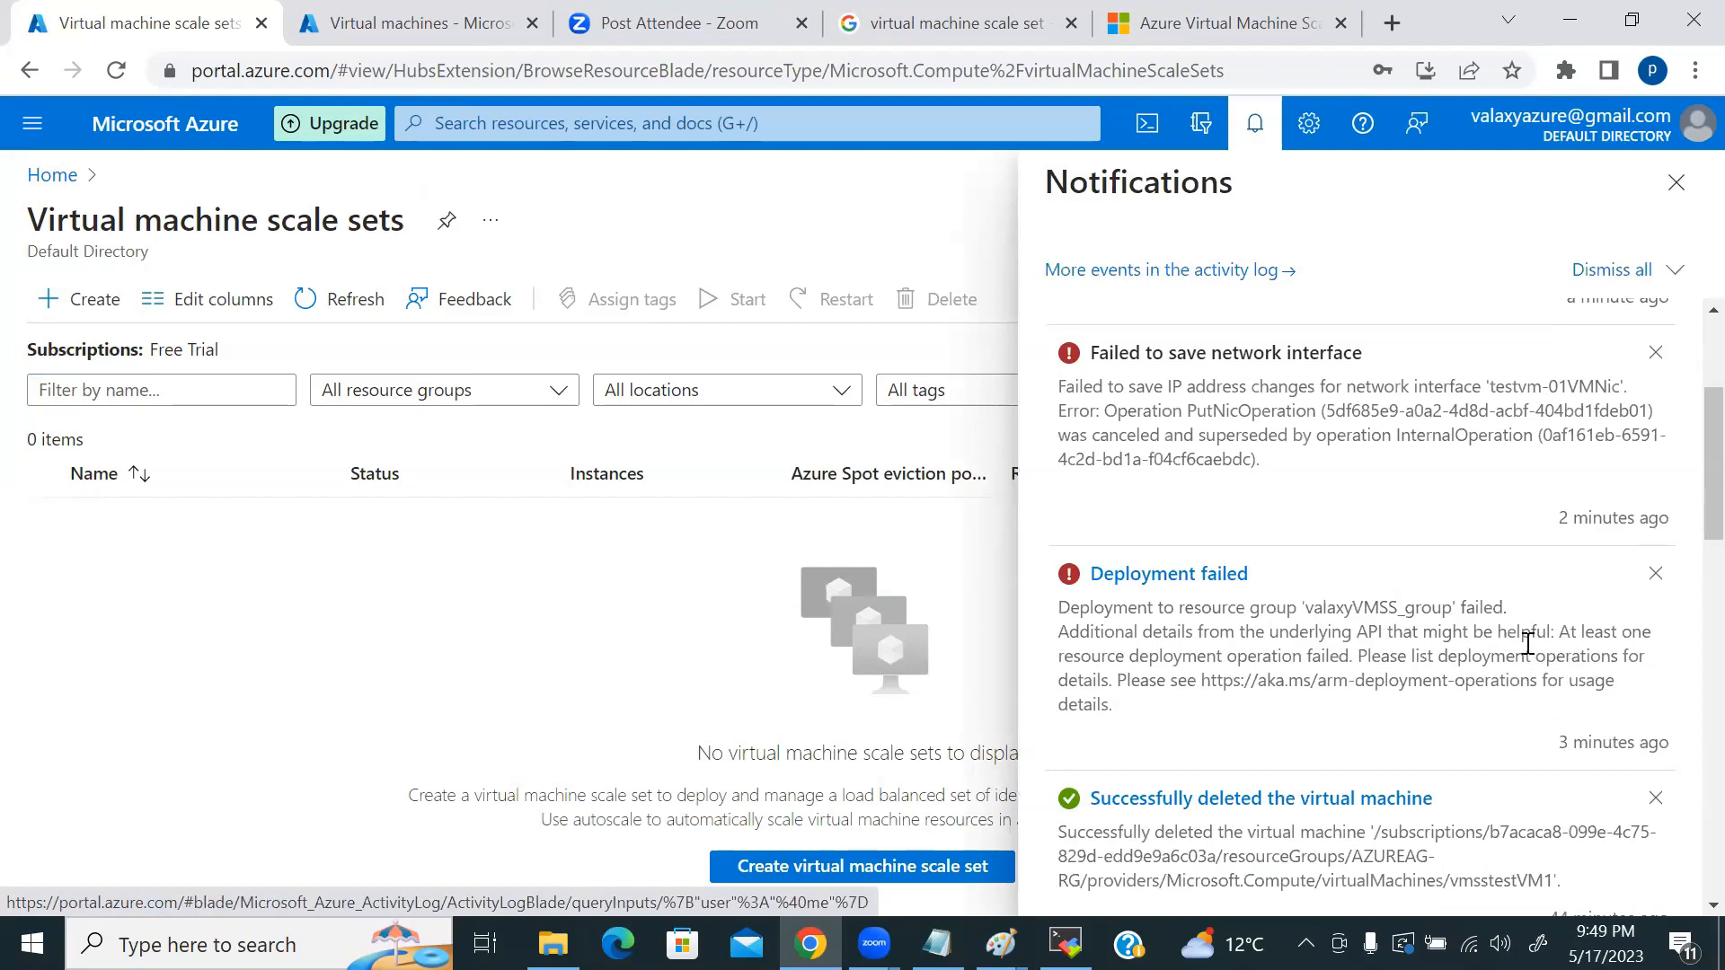
{"action": "double_click", "coordinate": [1078, 714]}
{"action": "left_click", "coordinate": [97, 611]}
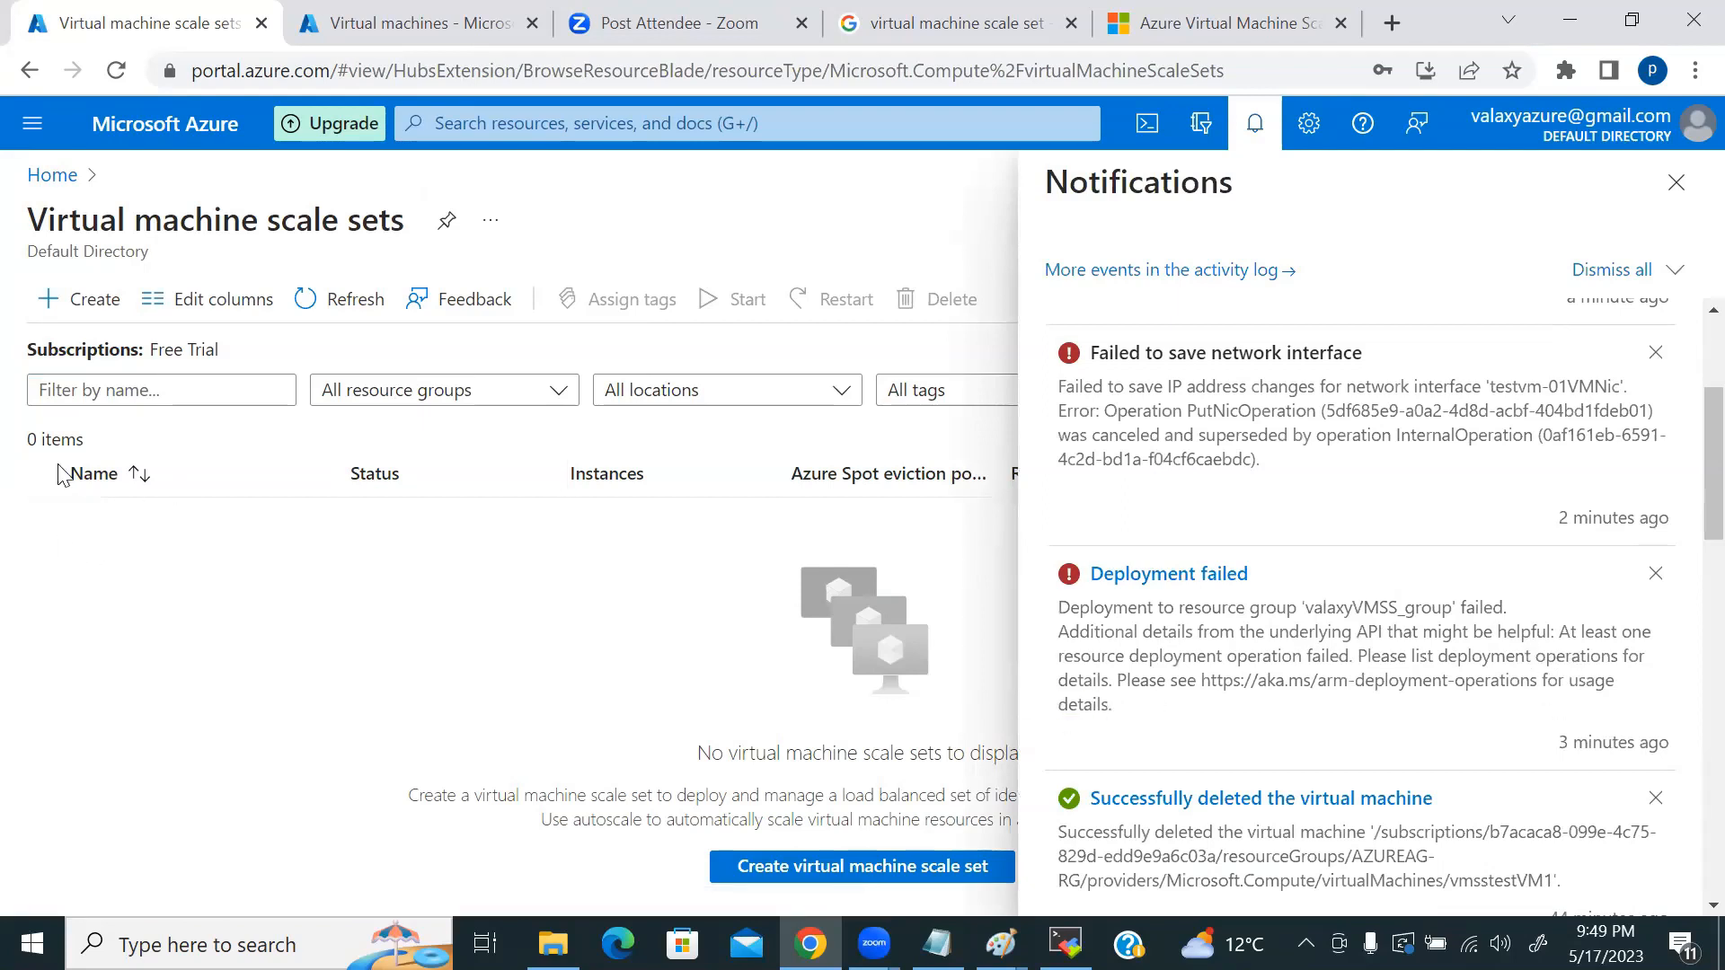
{"action": "left_click", "coordinate": [1677, 183]}
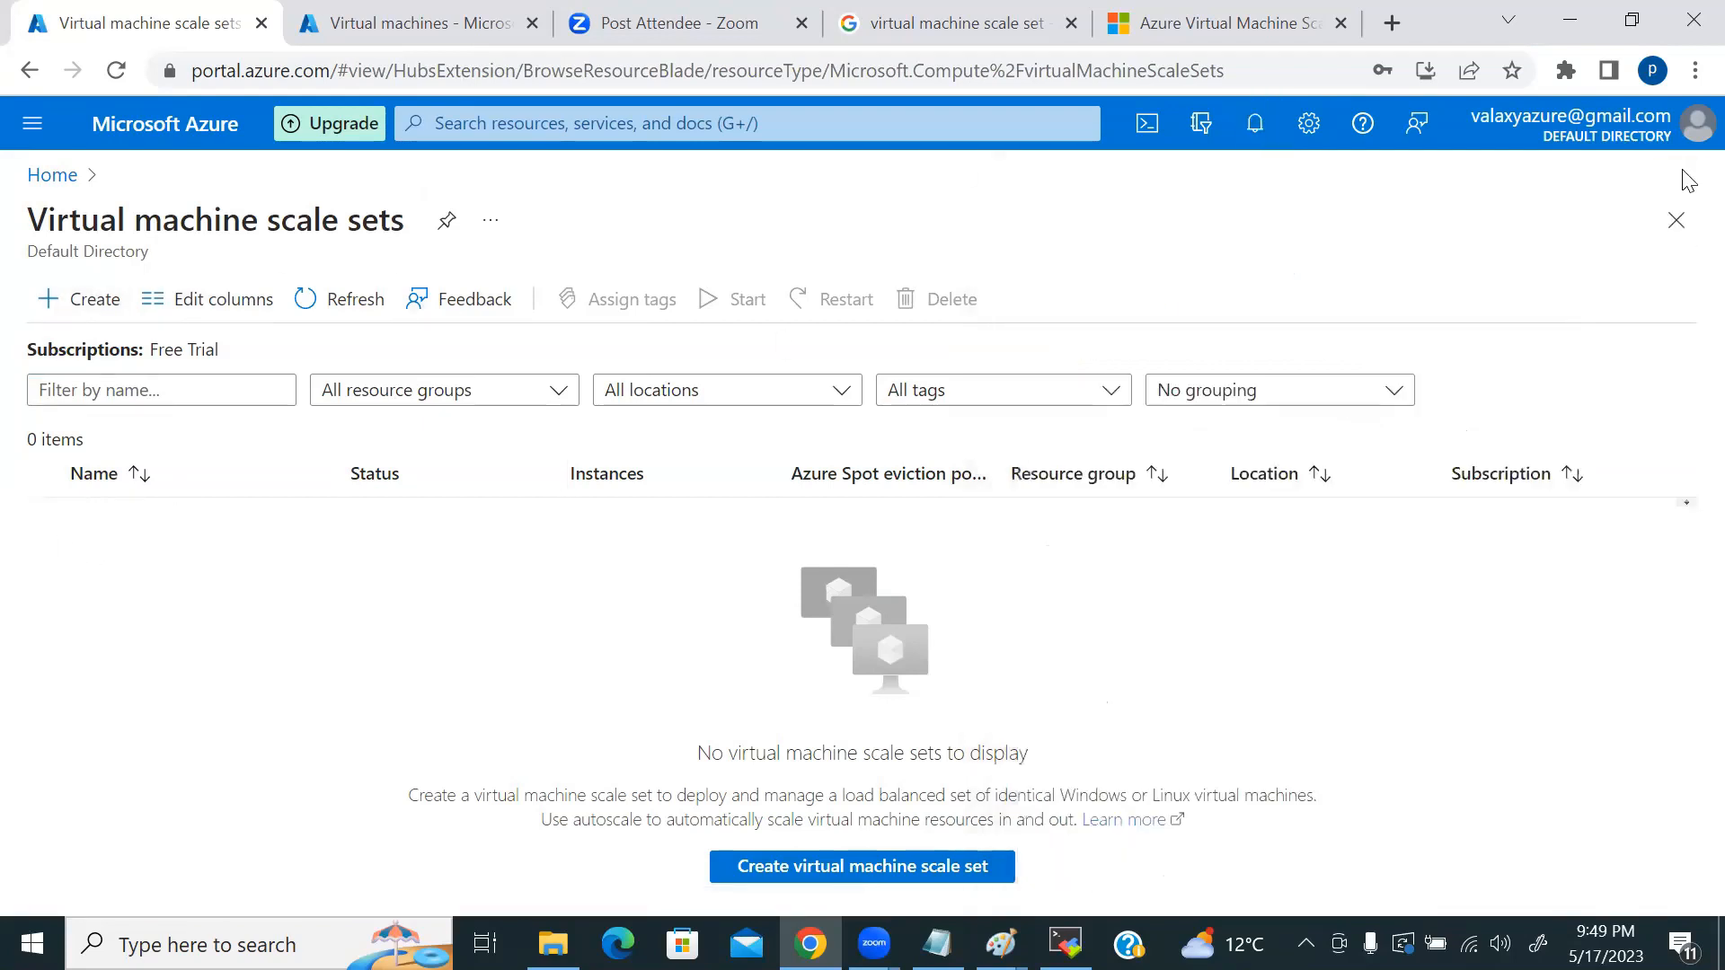
{"action": "left_click", "coordinate": [79, 299]}
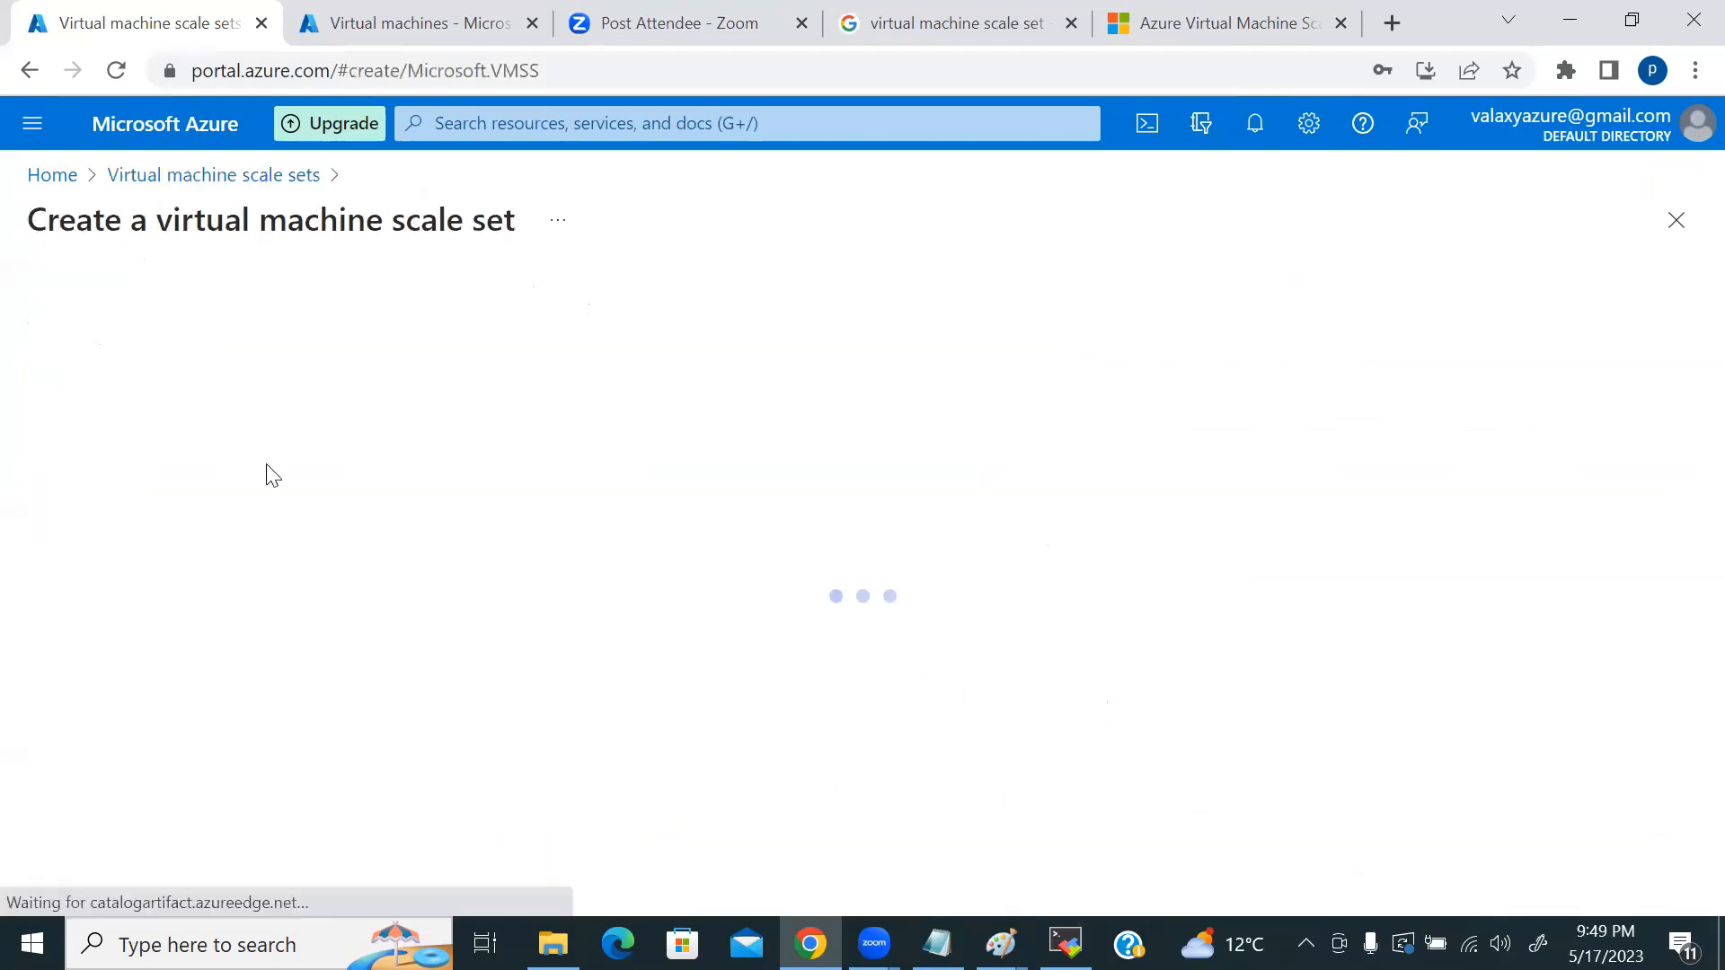
Step: Put the scale set in resource group AzureAG-RG, enter its name, and set region (US) West US 3
{"action": "scroll", "coordinate": [994, 492], "scroll_direction": "down", "scroll_amount": 2}
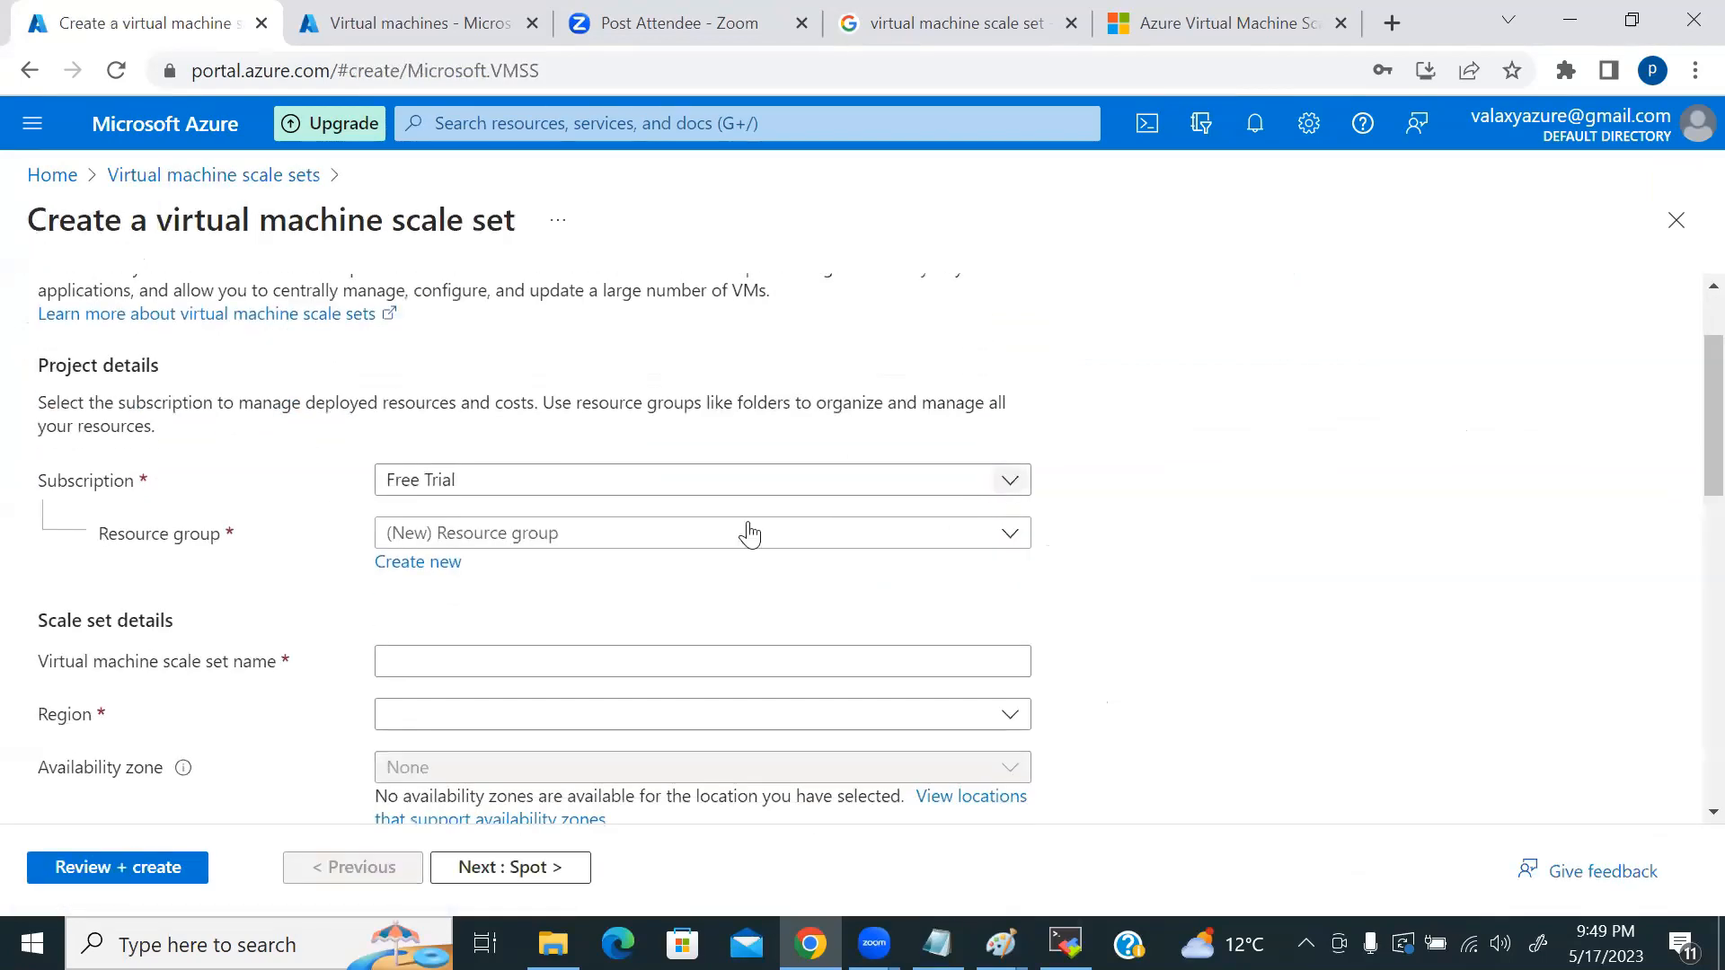
{"action": "left_click", "coordinate": [603, 539]}
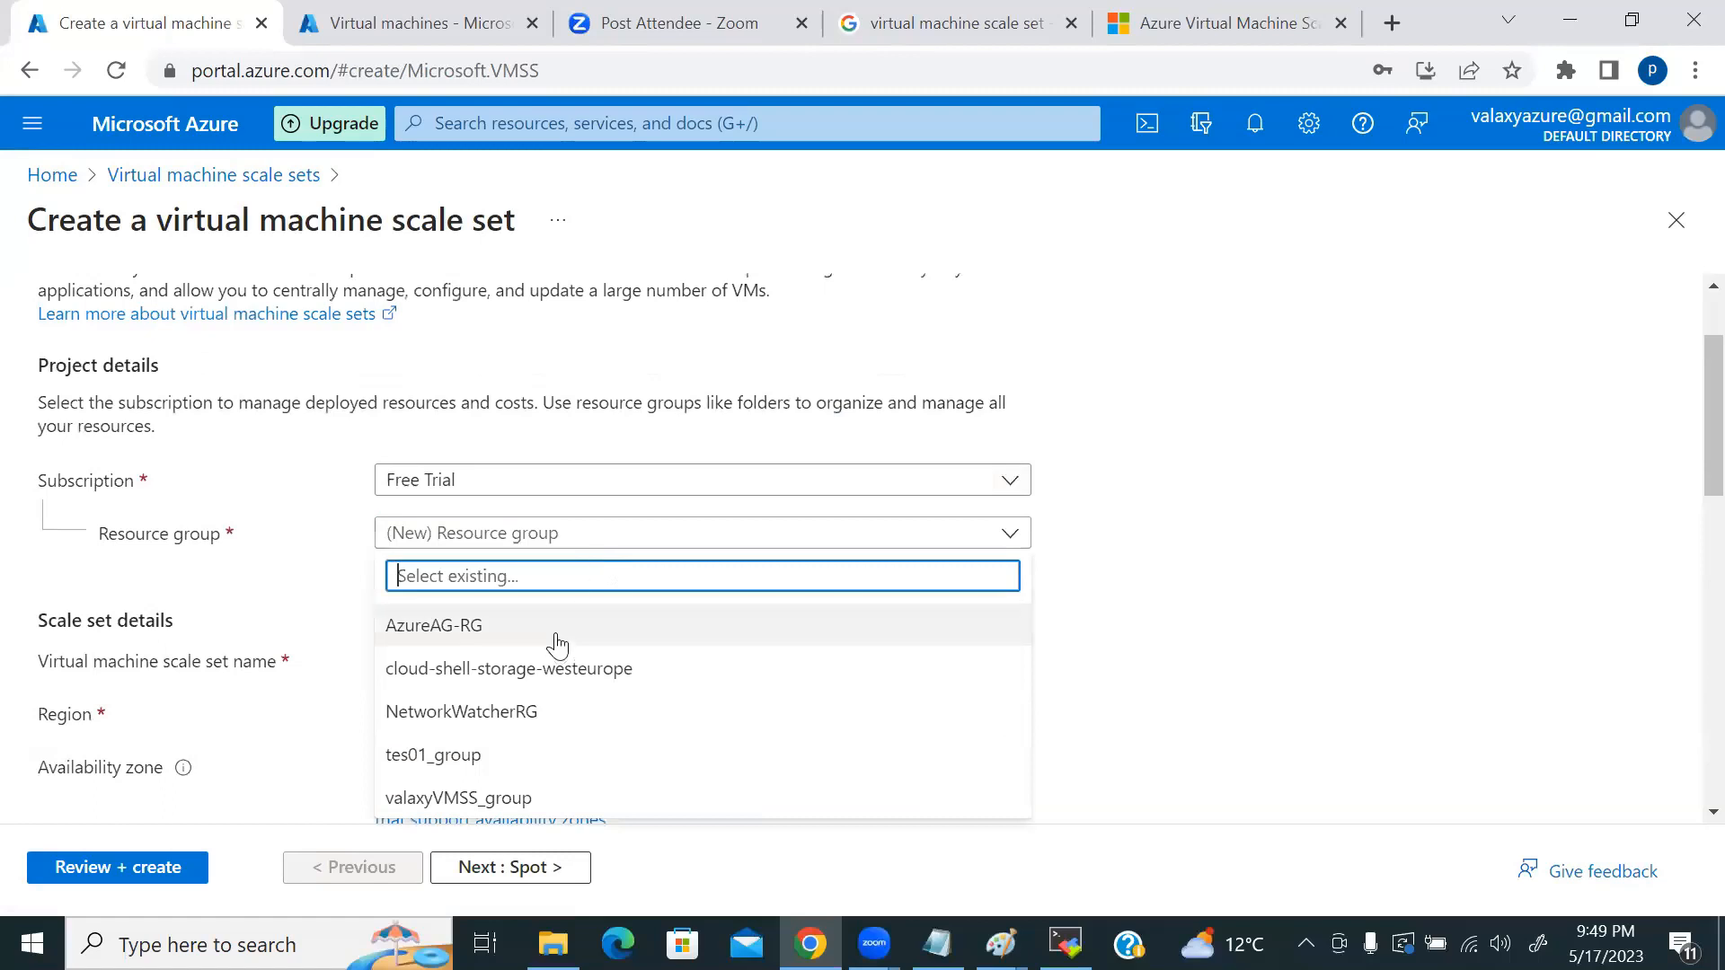
{"action": "left_click", "coordinate": [565, 626]}
{"action": "scroll", "coordinate": [812, 647], "scroll_direction": "down", "scroll_amount": 2}
{"action": "left_click", "coordinate": [454, 530]}
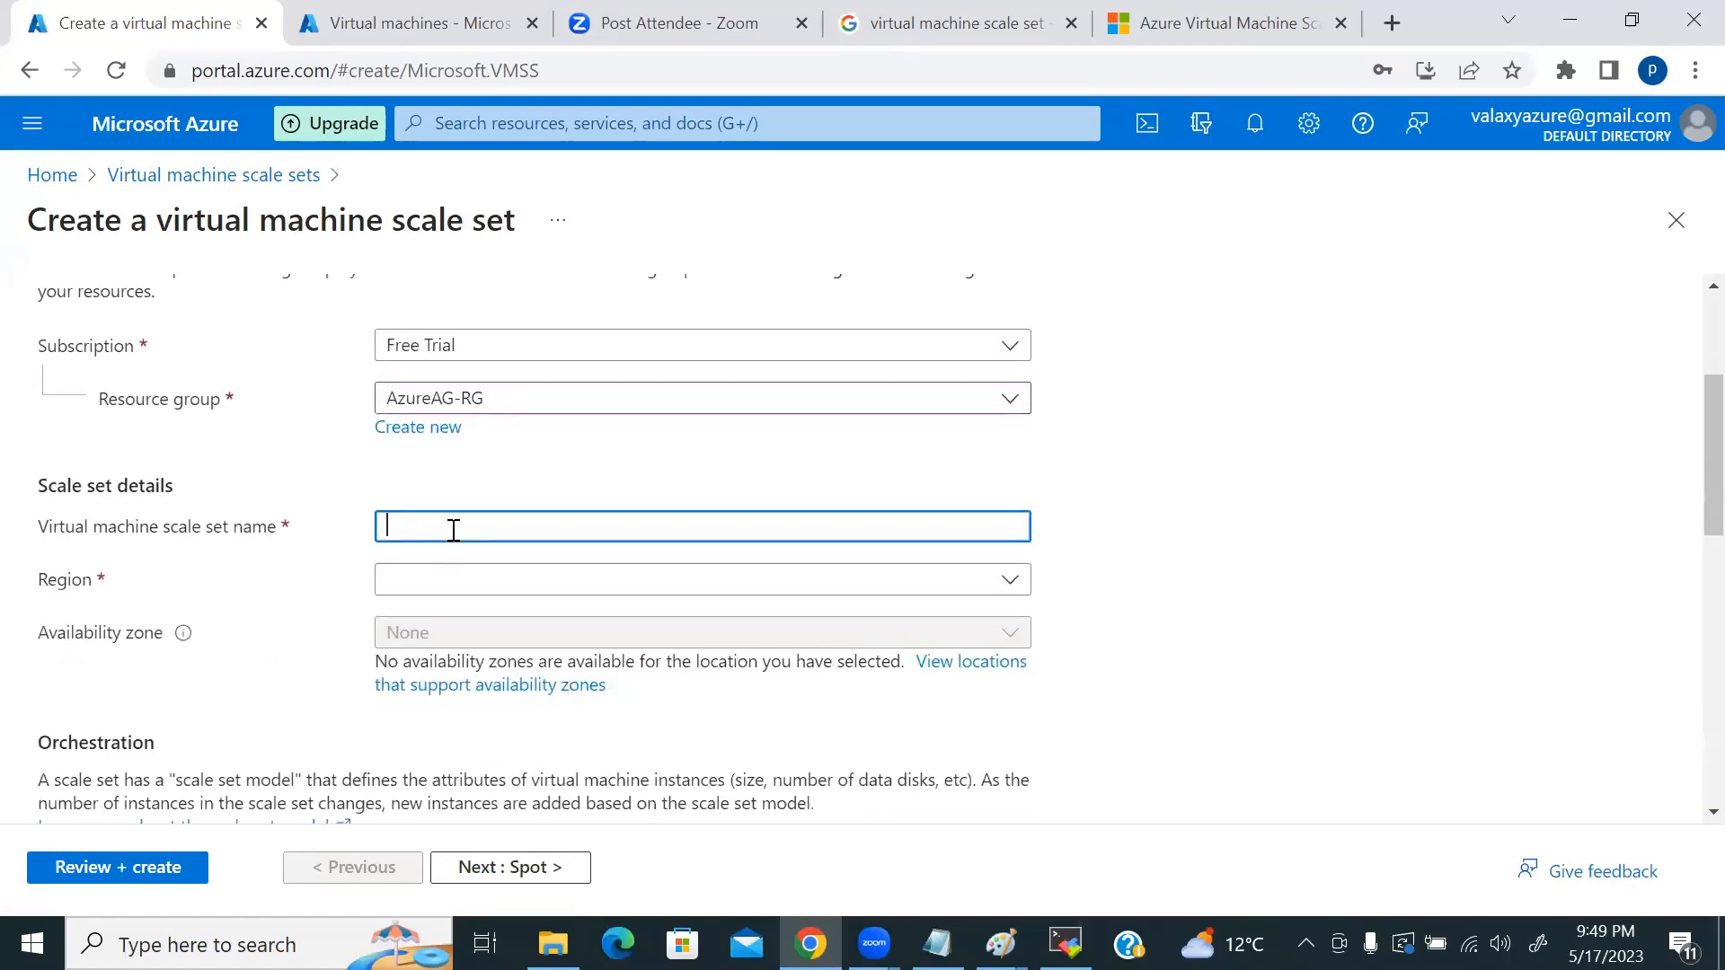
{"action": "type", "text": "vmss"}
{"action": "type", "text": "demo"}
{"action": "left_click", "coordinate": [598, 580]}
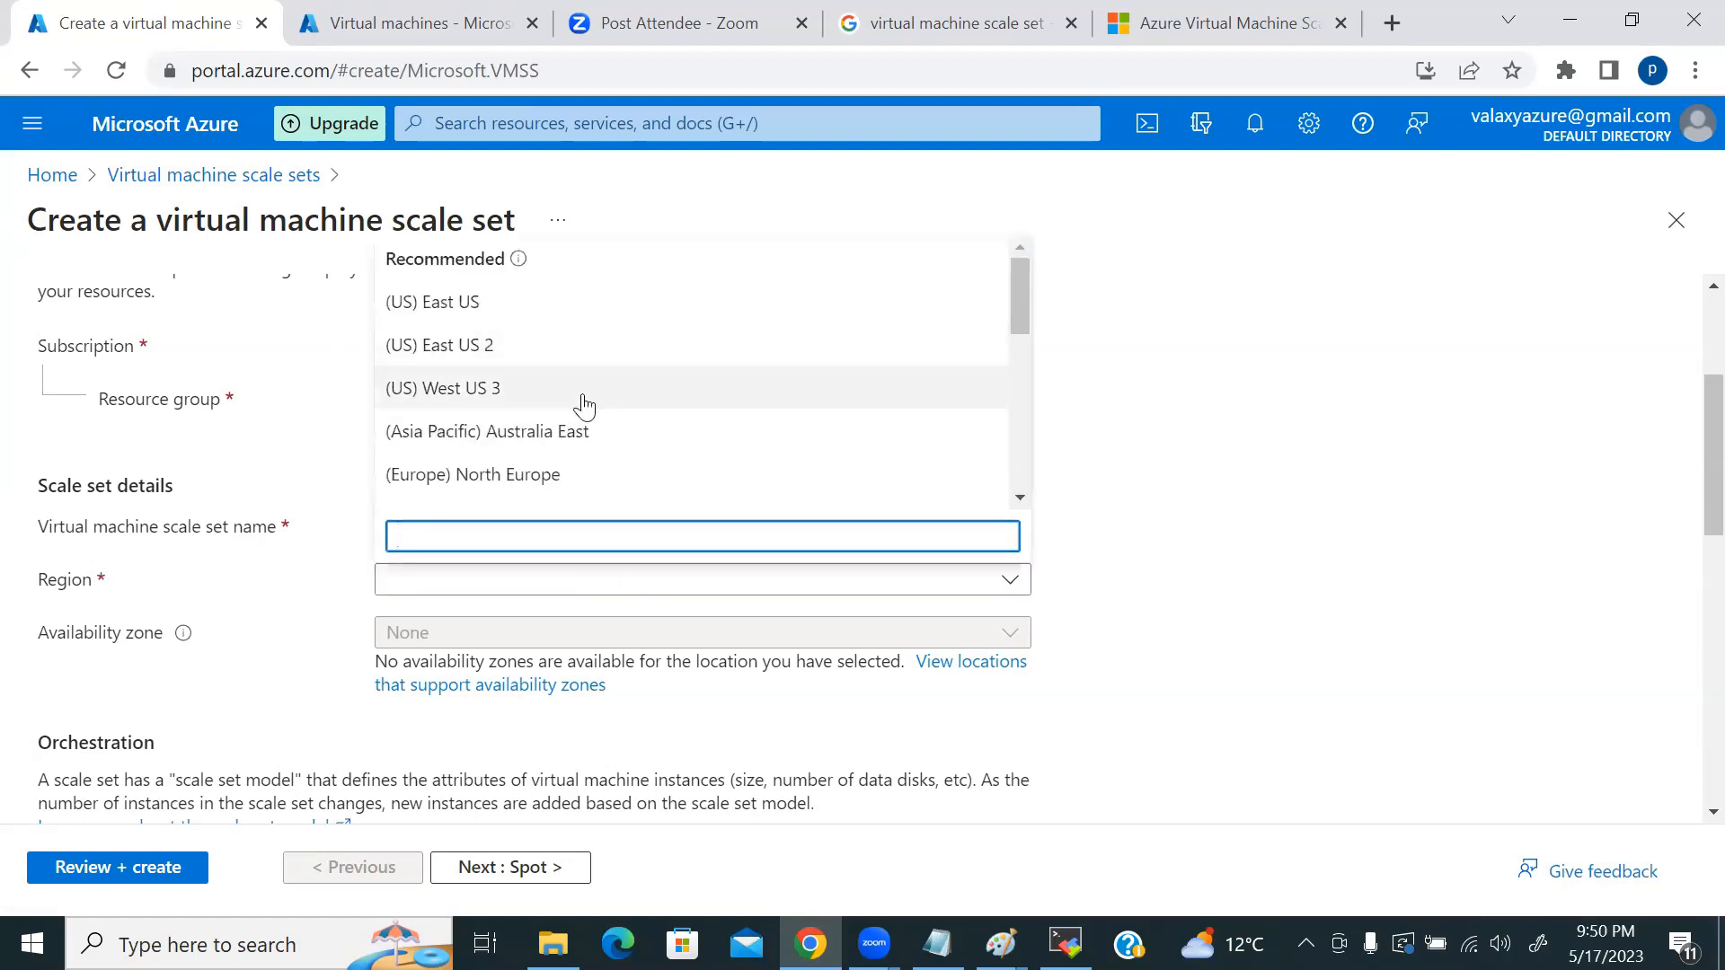
{"action": "type", "text": "we"}
{"action": "left_click", "coordinate": [494, 445]}
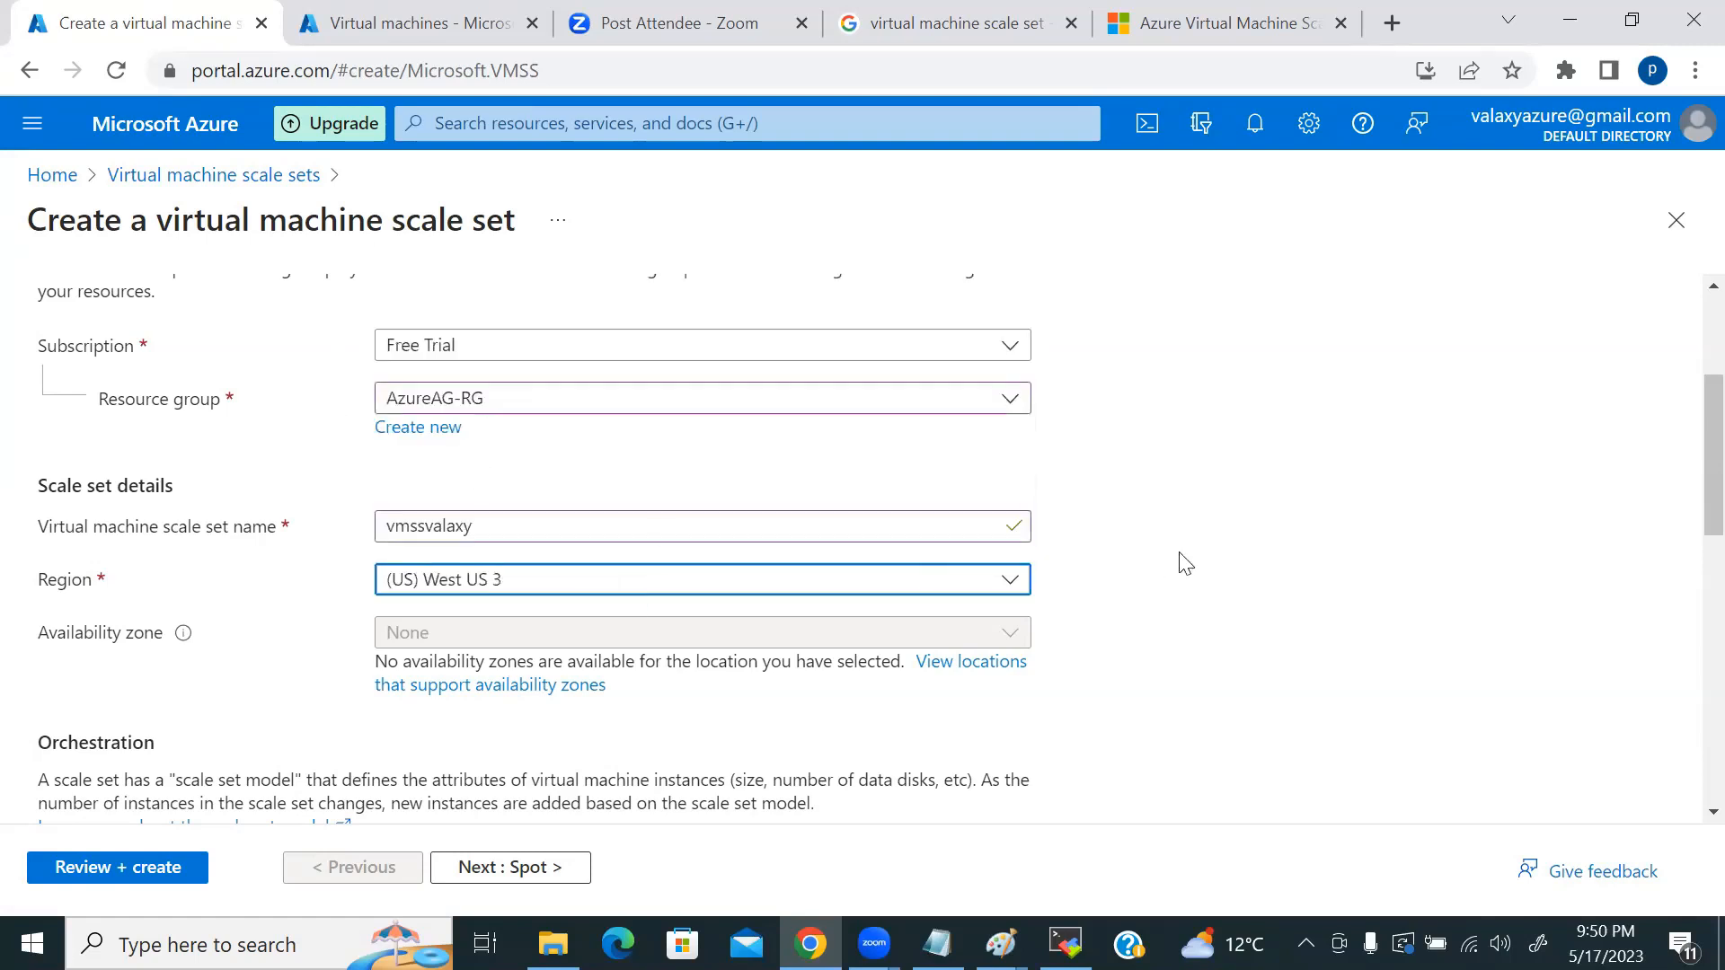
{"action": "scroll", "coordinate": [1184, 563], "scroll_direction": "down", "scroll_amount": 5}
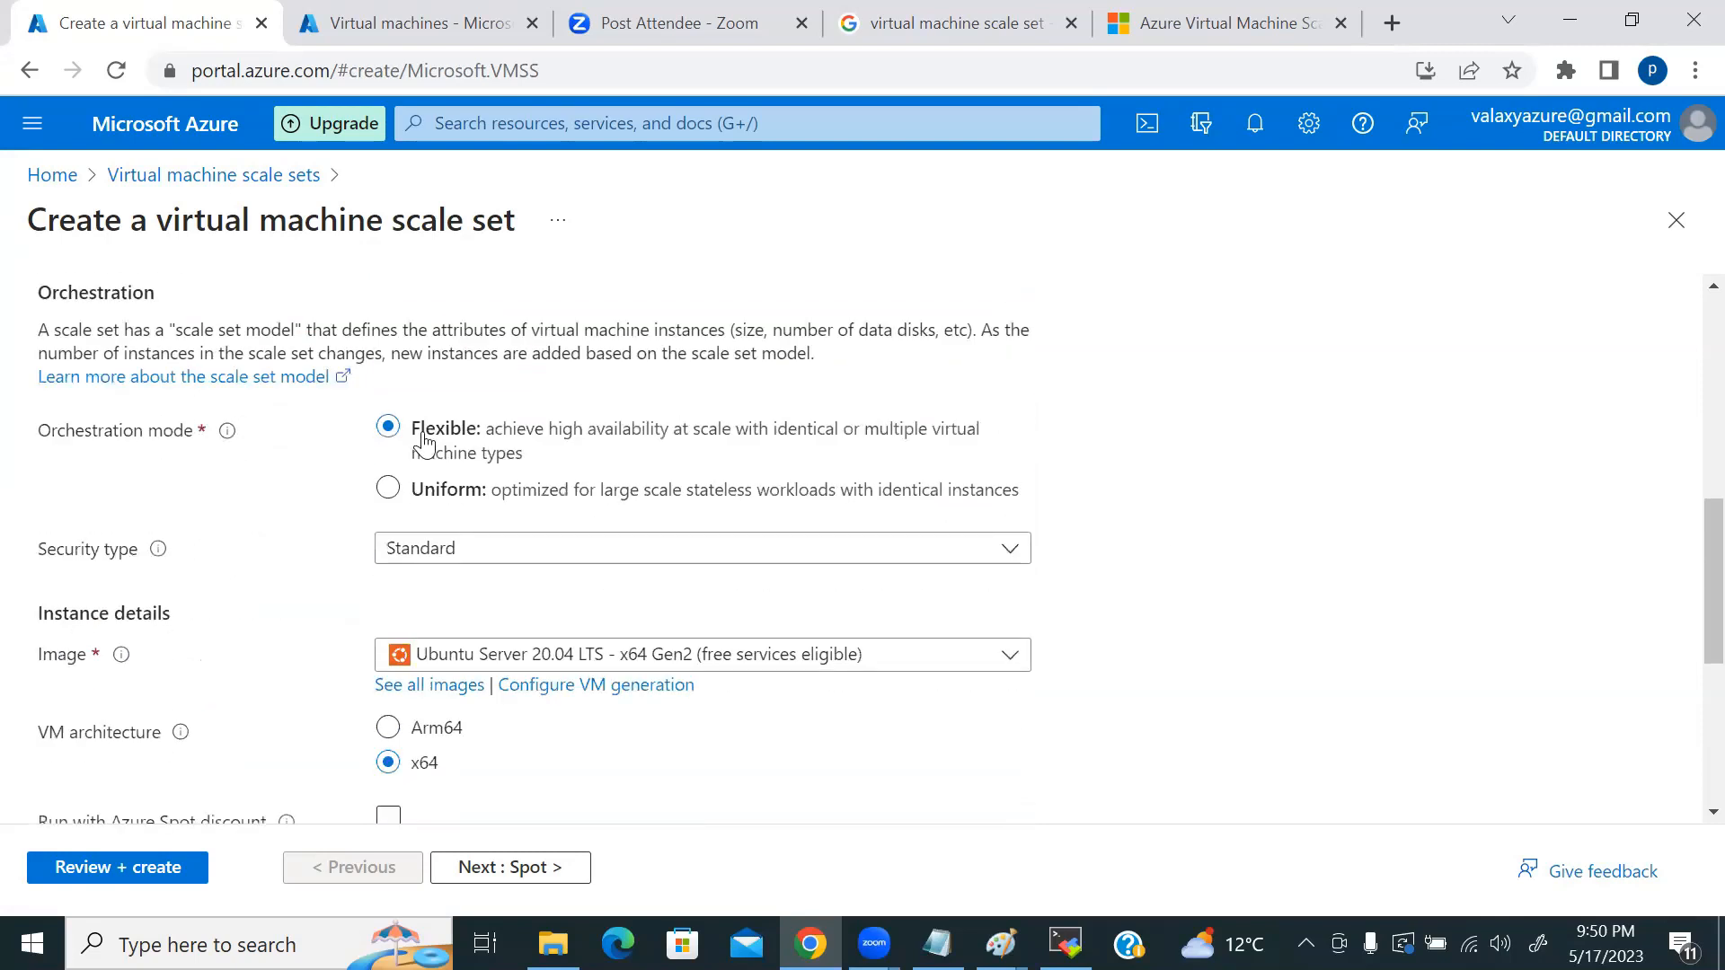
{"action": "scroll", "coordinate": [519, 580], "scroll_direction": "down", "scroll_amount": 2}
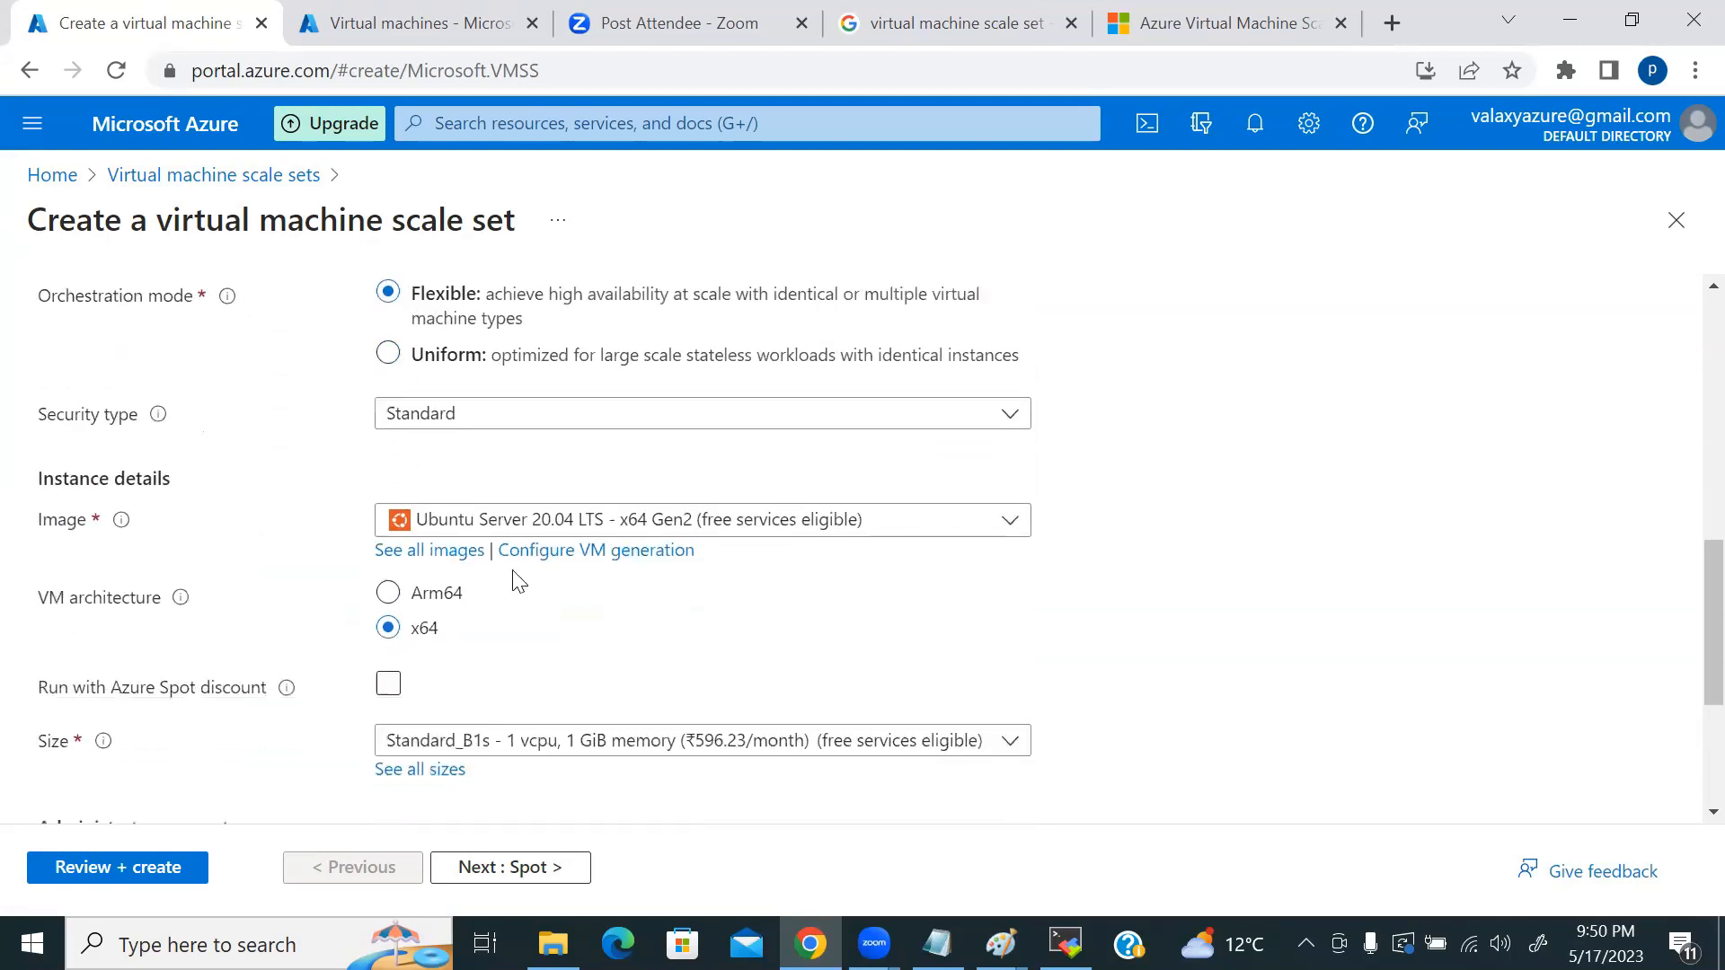
Step: Select the custom image nginxvmss-test from My Images as the instance image
{"action": "left_click", "coordinate": [409, 550]}
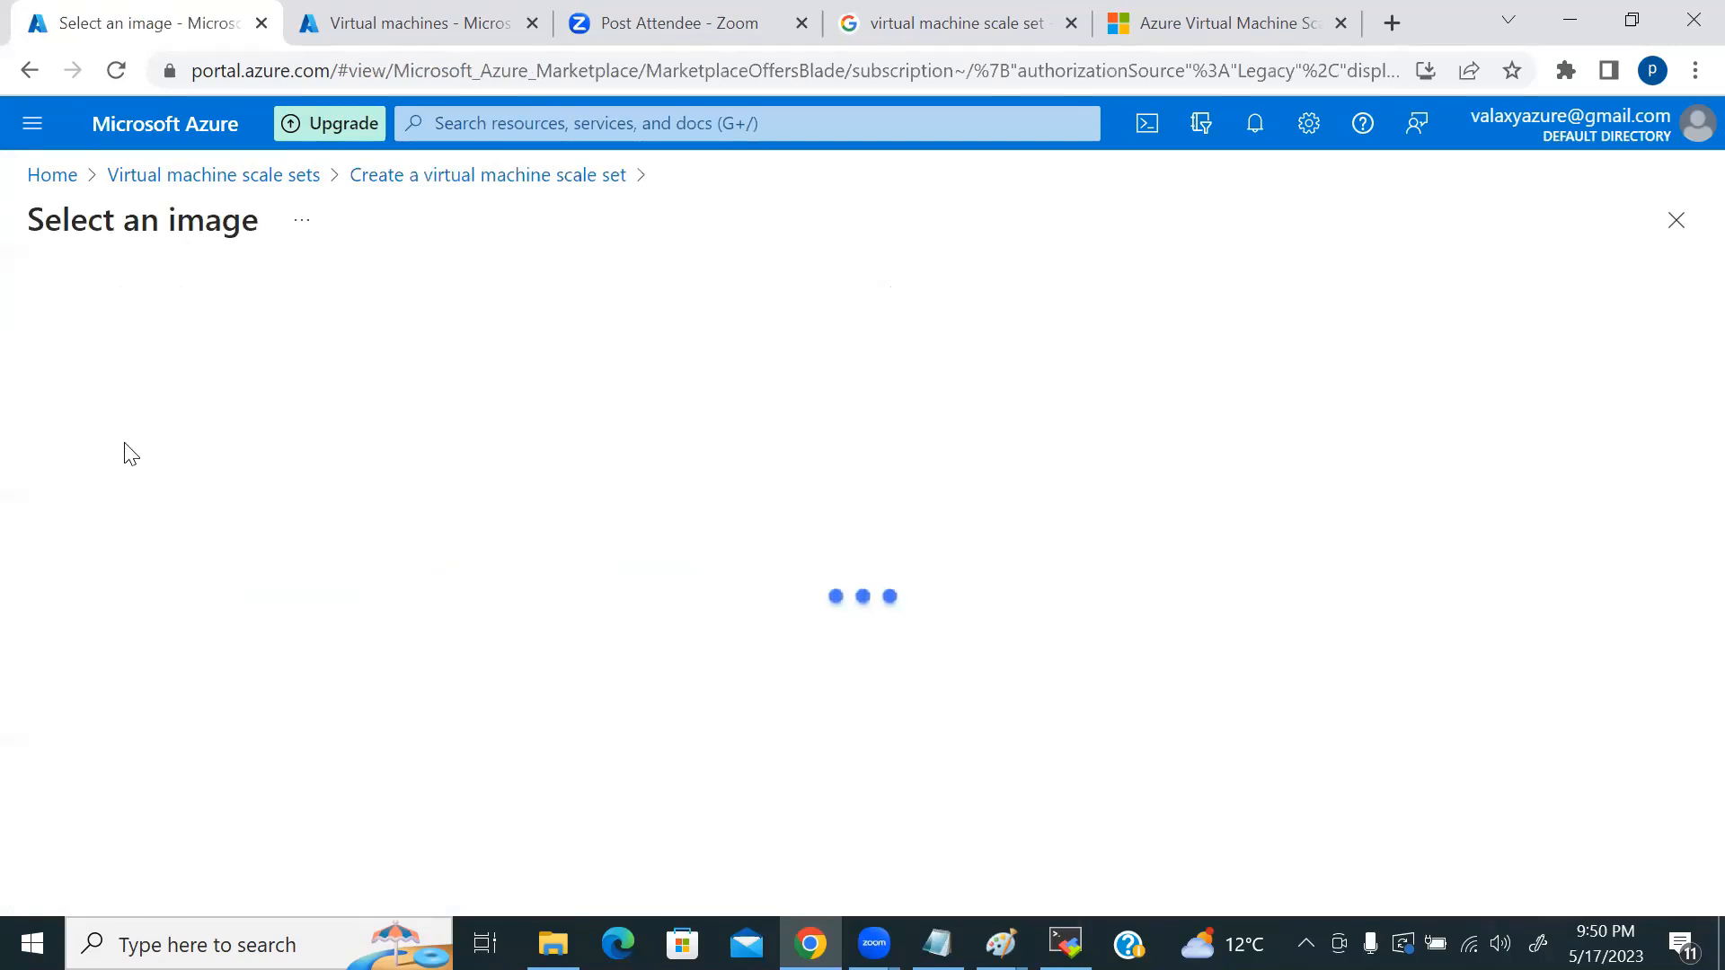
{"action": "left_click", "coordinate": [95, 383]}
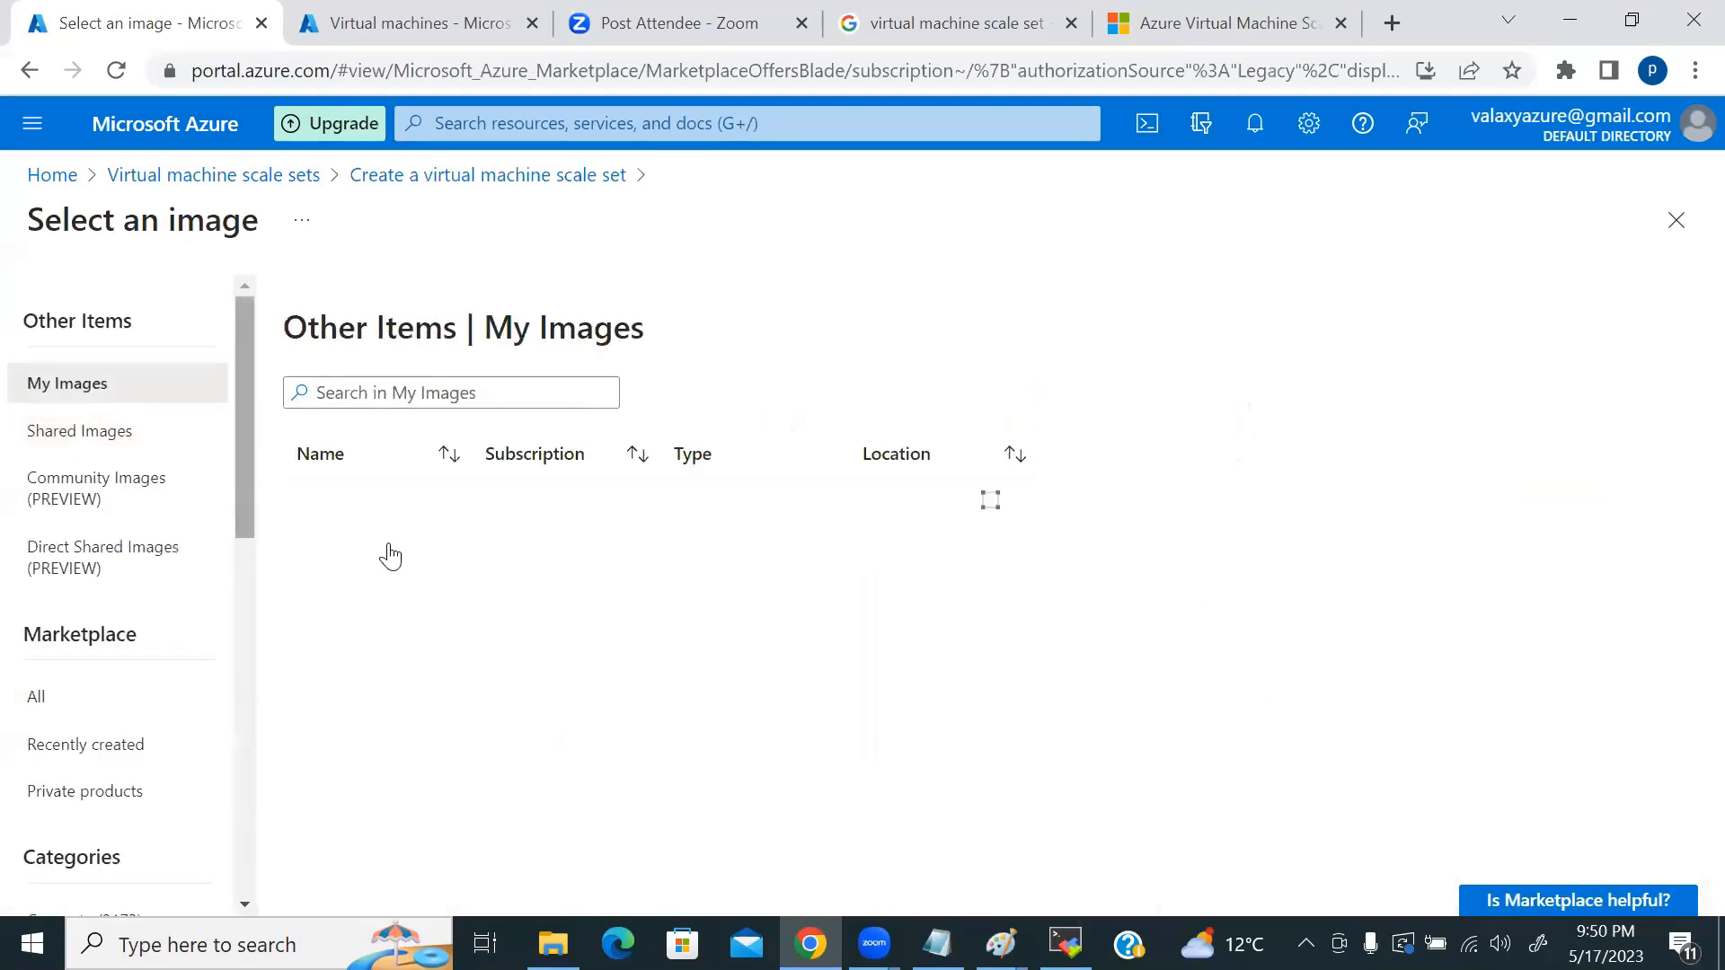
{"action": "left_click", "coordinate": [386, 498]}
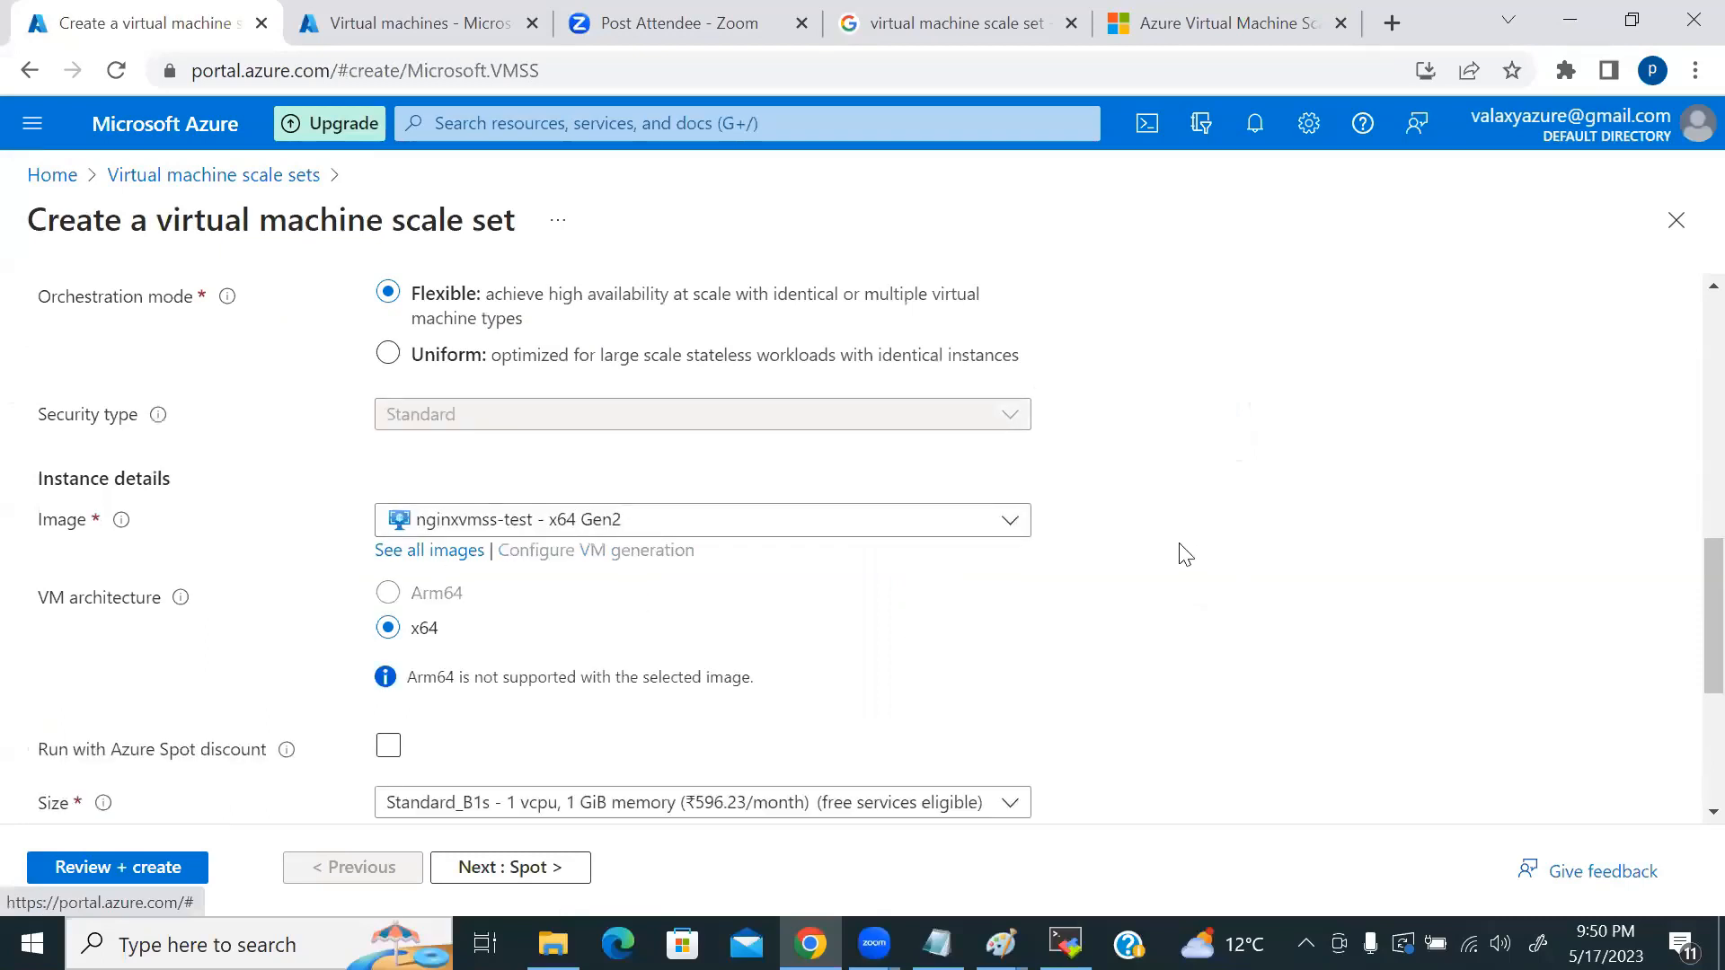
{"action": "scroll", "coordinate": [1145, 544], "scroll_direction": "down", "scroll_amount": 3}
{"action": "scroll", "coordinate": [1106, 534], "scroll_direction": "down", "scroll_amount": 1}
Step: Use password authentication with an admin username and a matching password confirmation
{"action": "left_click", "coordinate": [388, 546]}
{"action": "left_click", "coordinate": [432, 641]}
{"action": "type", "text": "cloudfreak"}
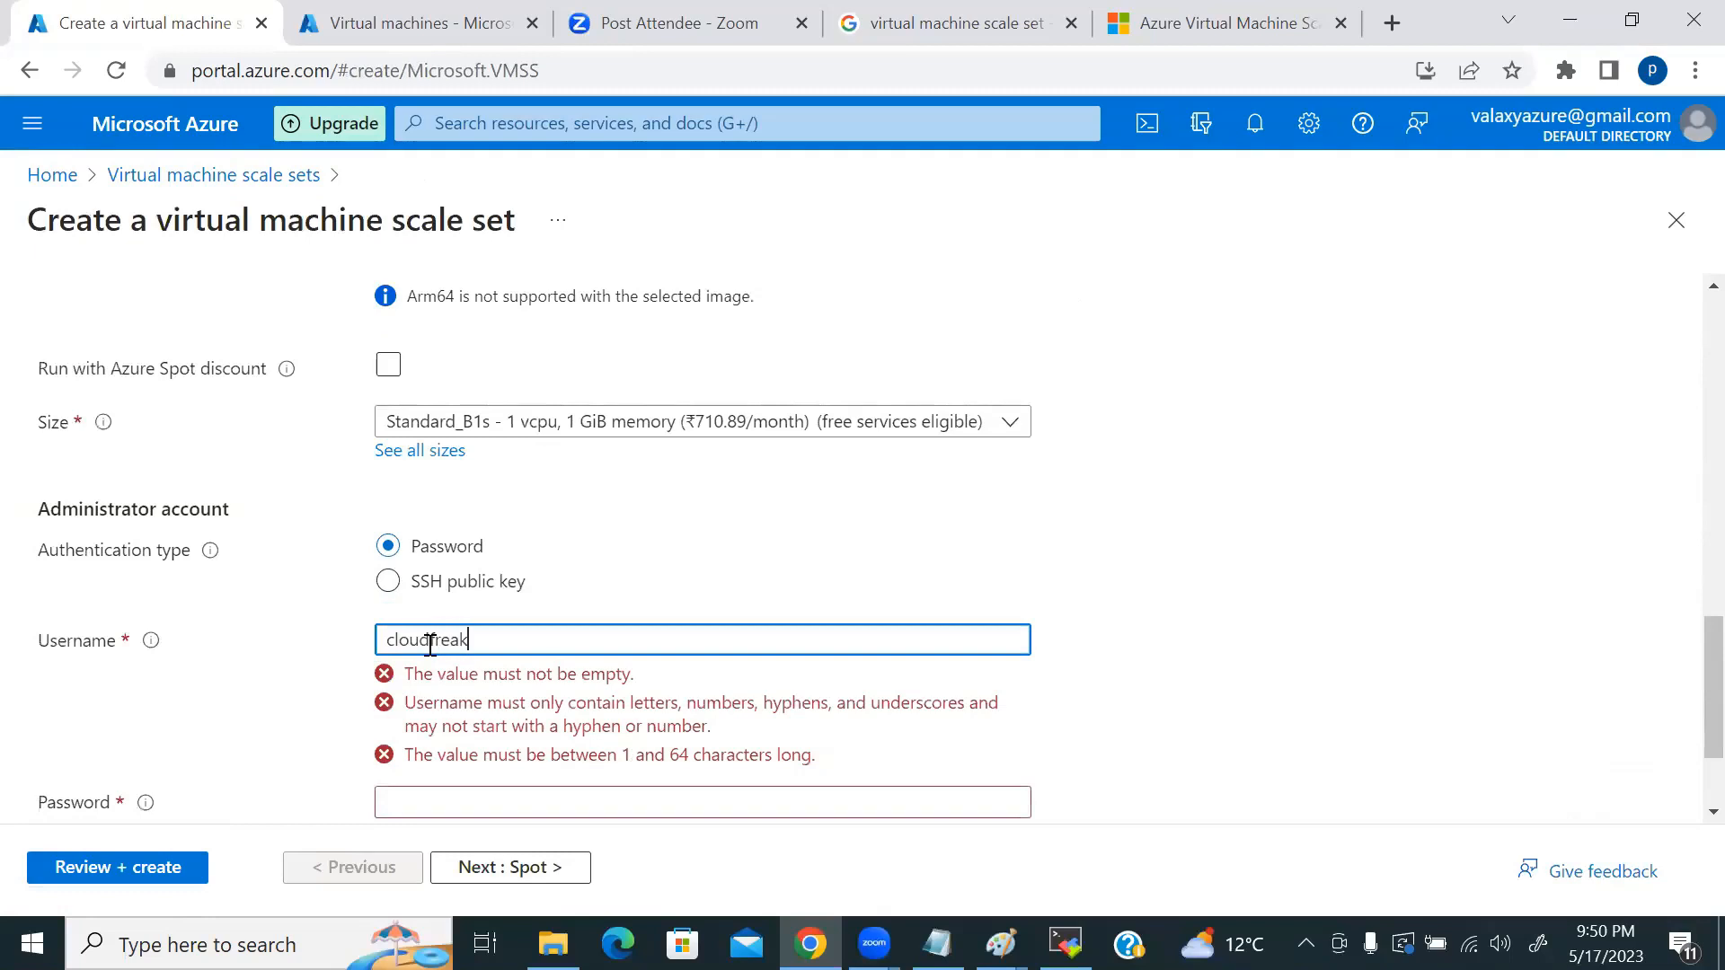
{"action": "key", "text": "Tab"}
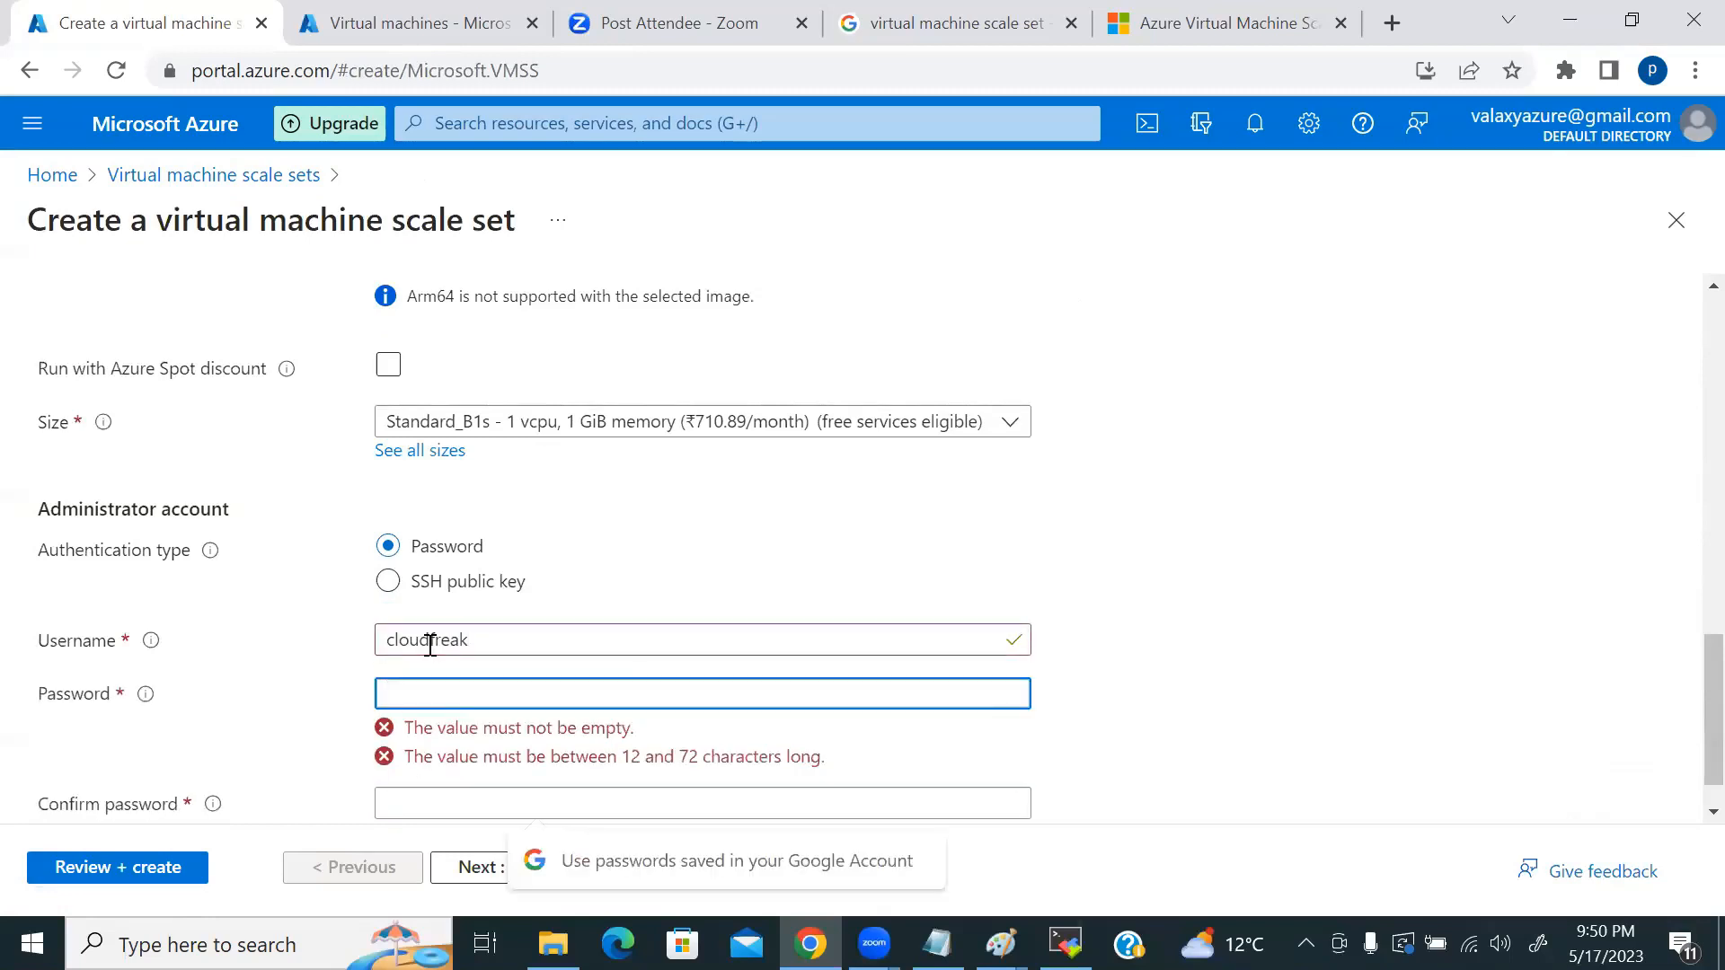
{"action": "type", "text": "Clo••••••"}
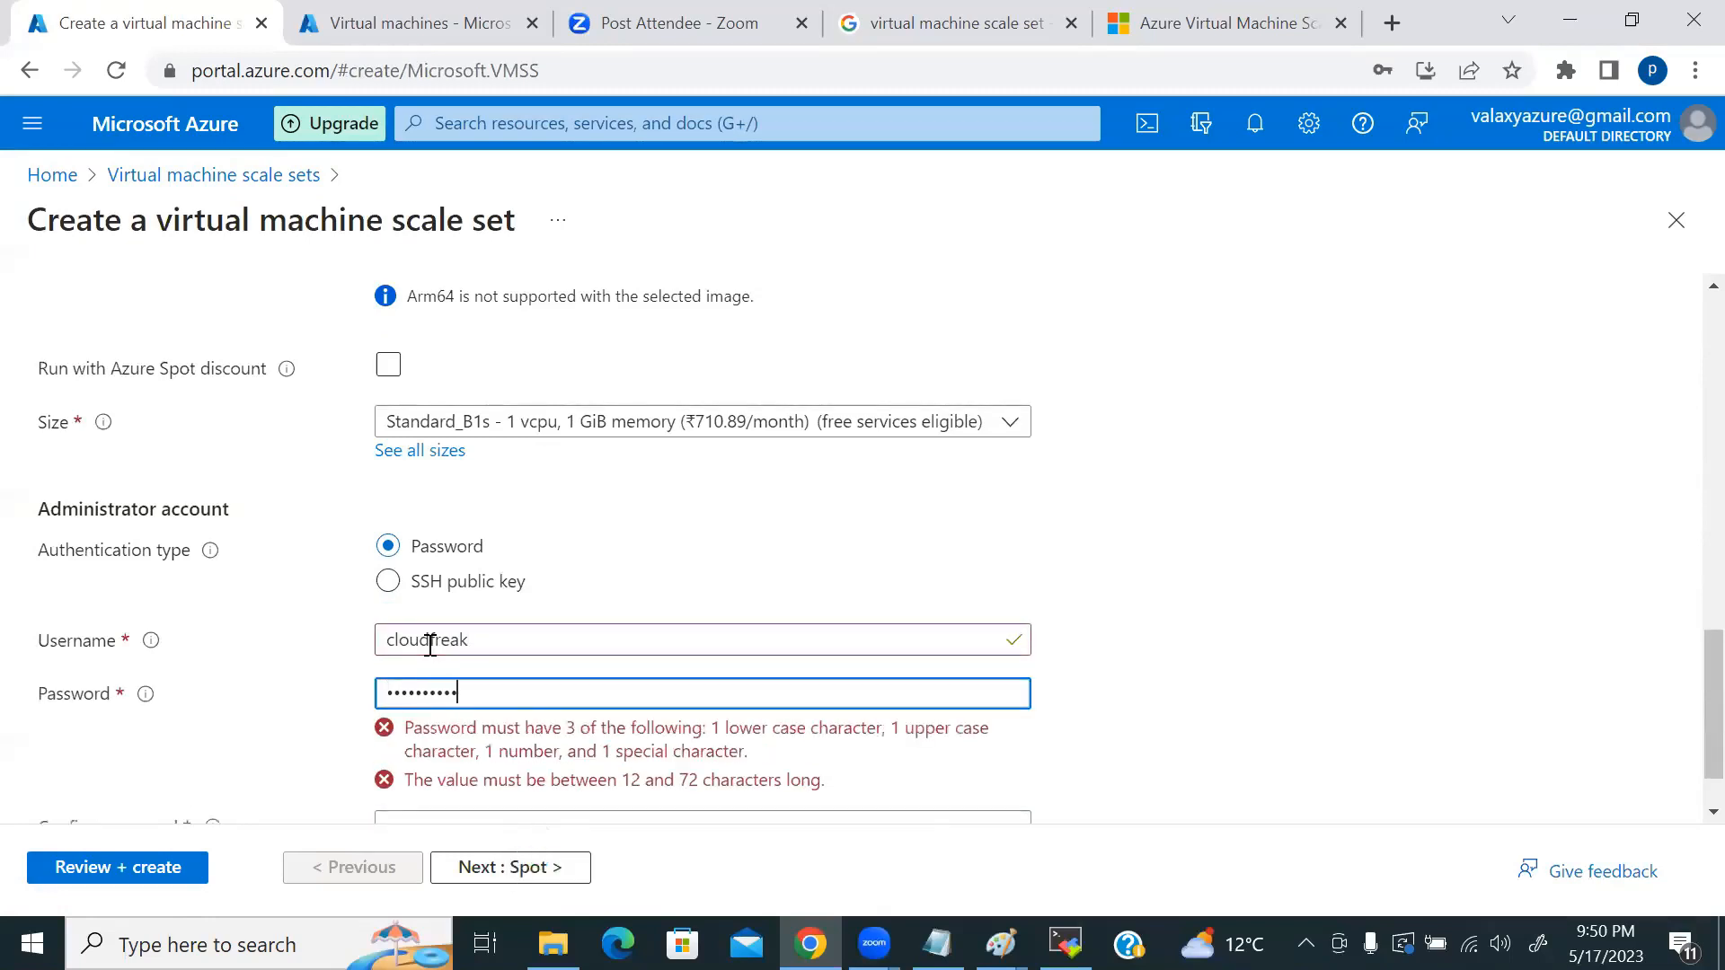
{"action": "type", "text": "•"}
{"action": "left_click", "coordinate": [430, 735]}
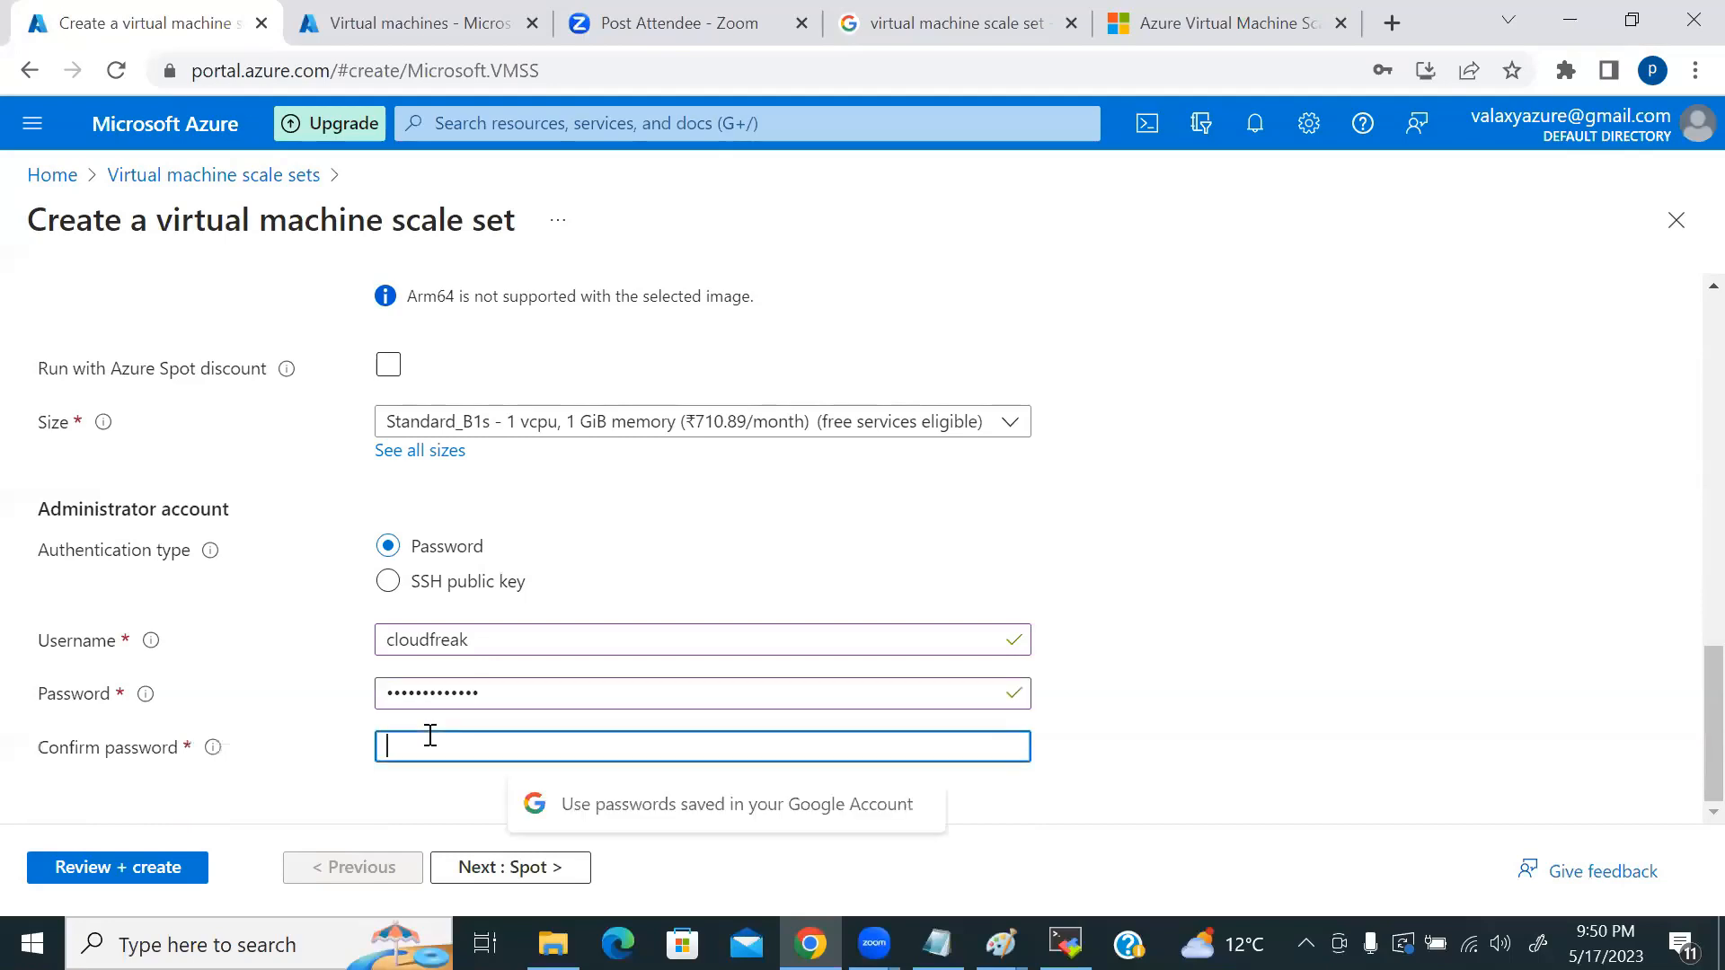
{"action": "type", "text": "Clo••••••"}
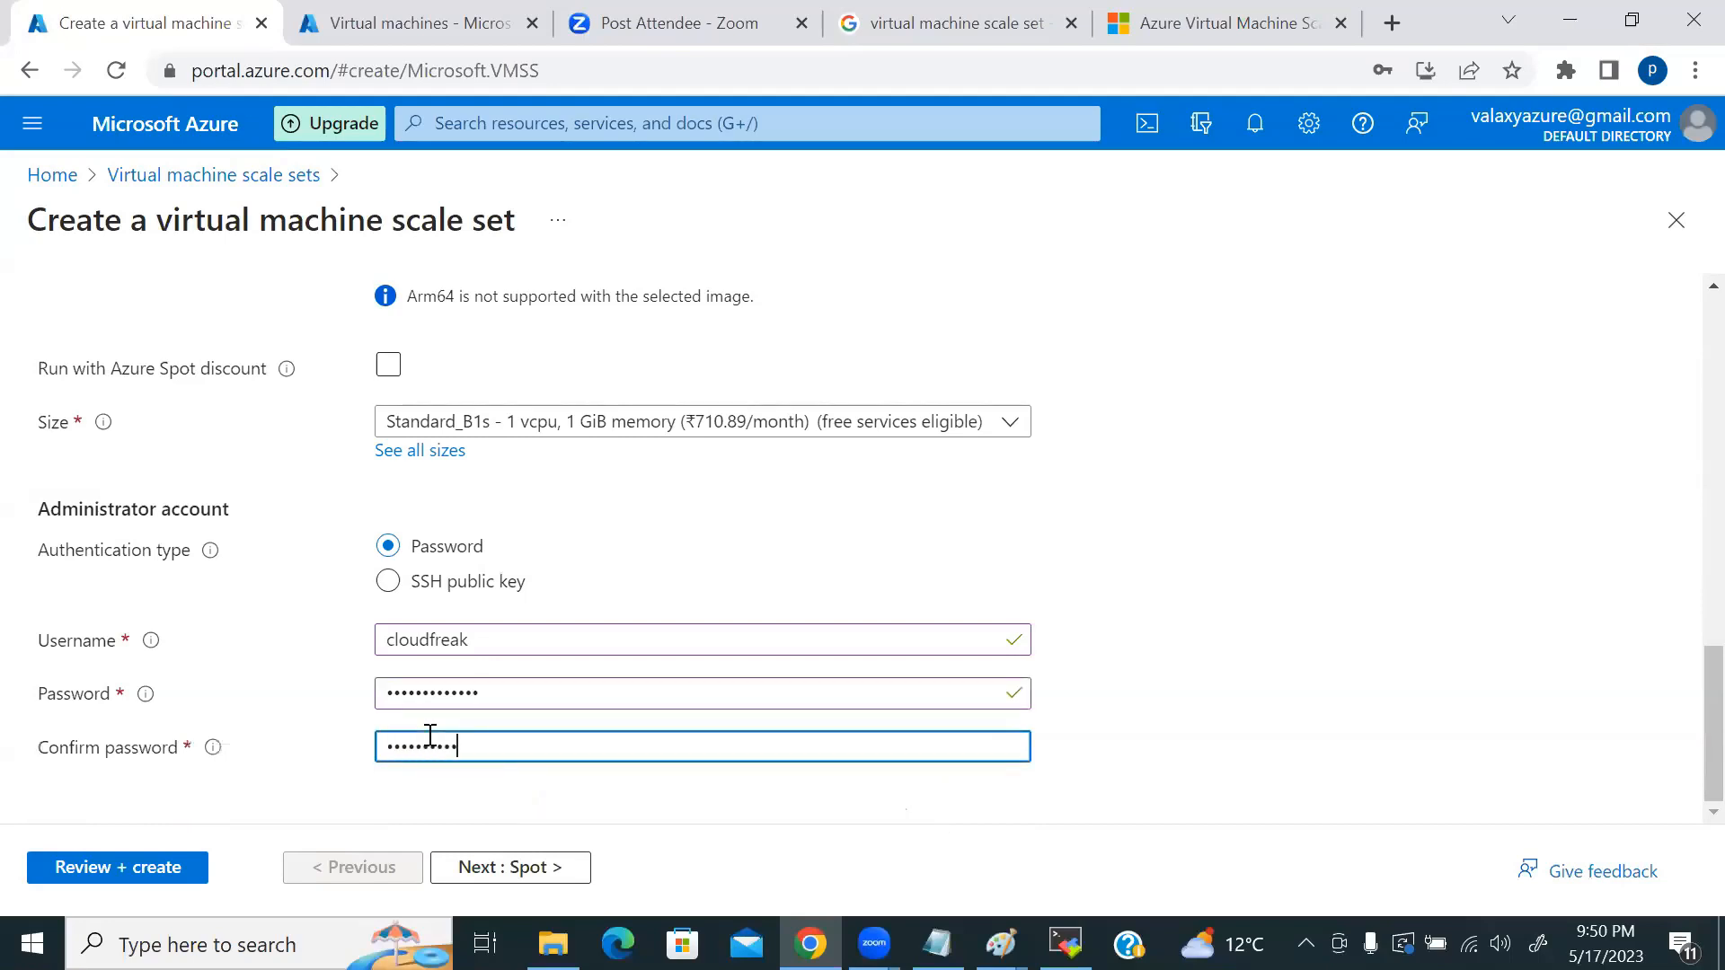
{"action": "key", "text": "BackSpace"}
{"action": "key", "text": "BackSpace"}
{"action": "key", "text": "BackSpace"}
{"action": "key", "text": "BackSpace"}
{"action": "key", "text": "BackSpace"}
{"action": "key", "text": "BackSpace"}
{"action": "key", "text": "BackSpace"}
{"action": "key", "text": "BackSpace"}
{"action": "key", "text": "BackSpace"}
{"action": "type", "text": "•••••••••"}
{"action": "left_click", "coordinate": [539, 867]}
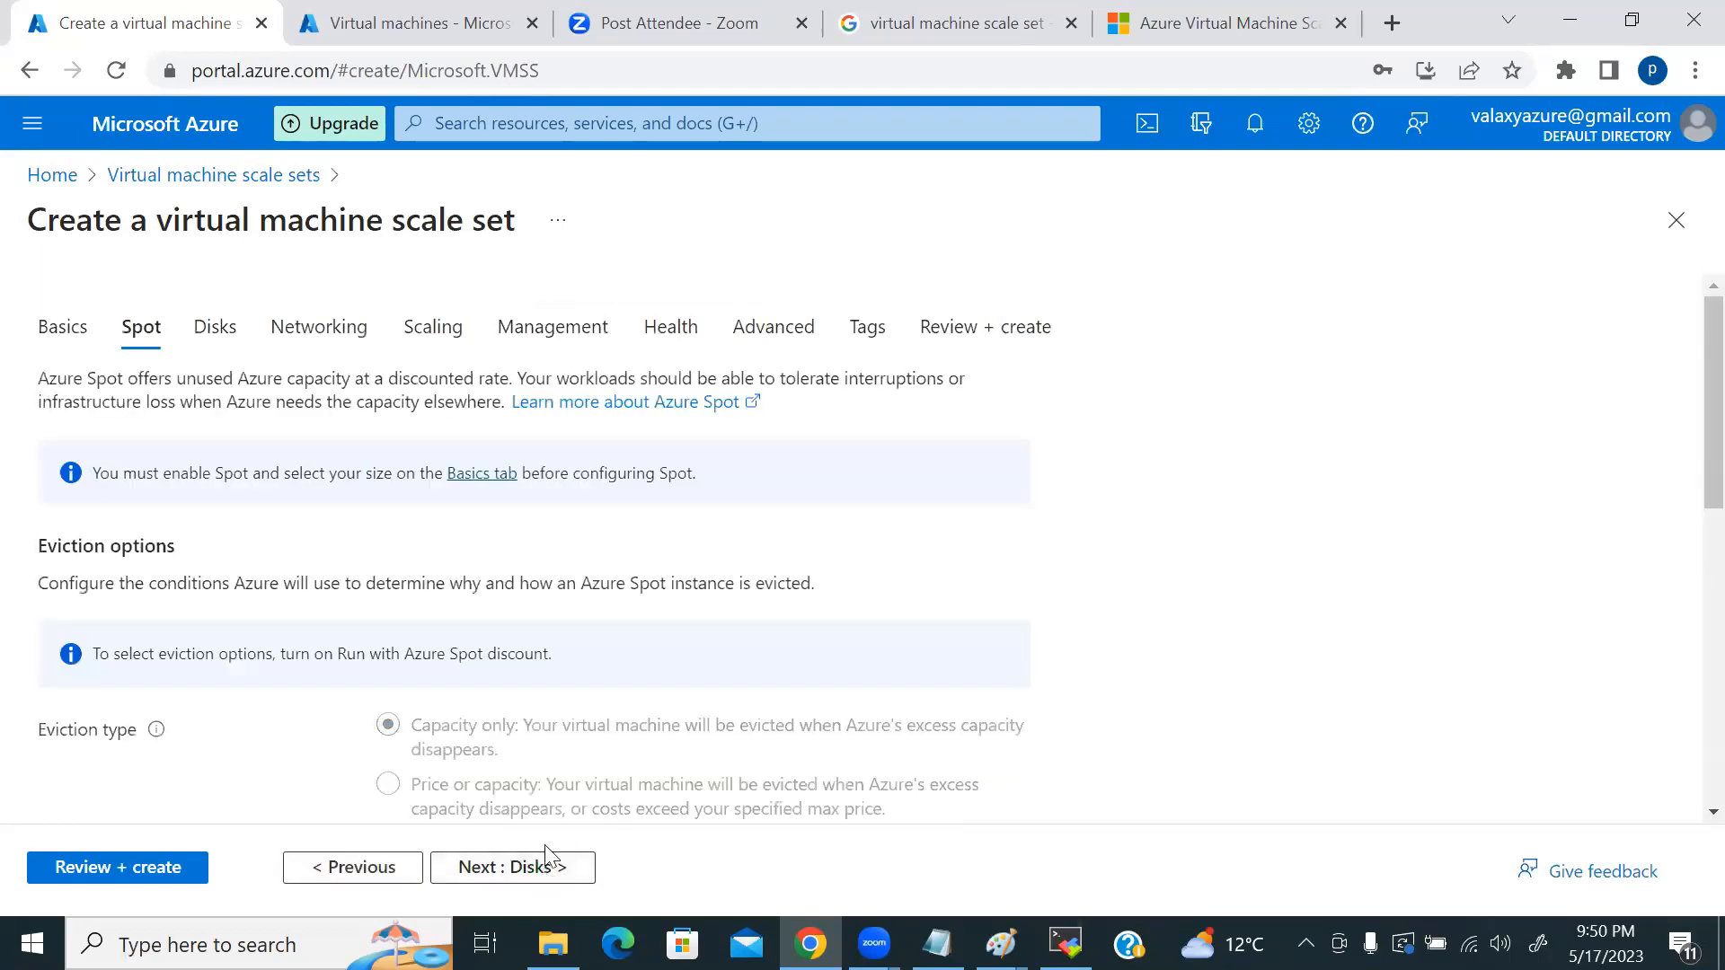
Step: Advance through the Spot, Disks and Networking settings to the Scaling page
{"action": "left_click", "coordinate": [536, 868]}
{"action": "left_click", "coordinate": [534, 868]}
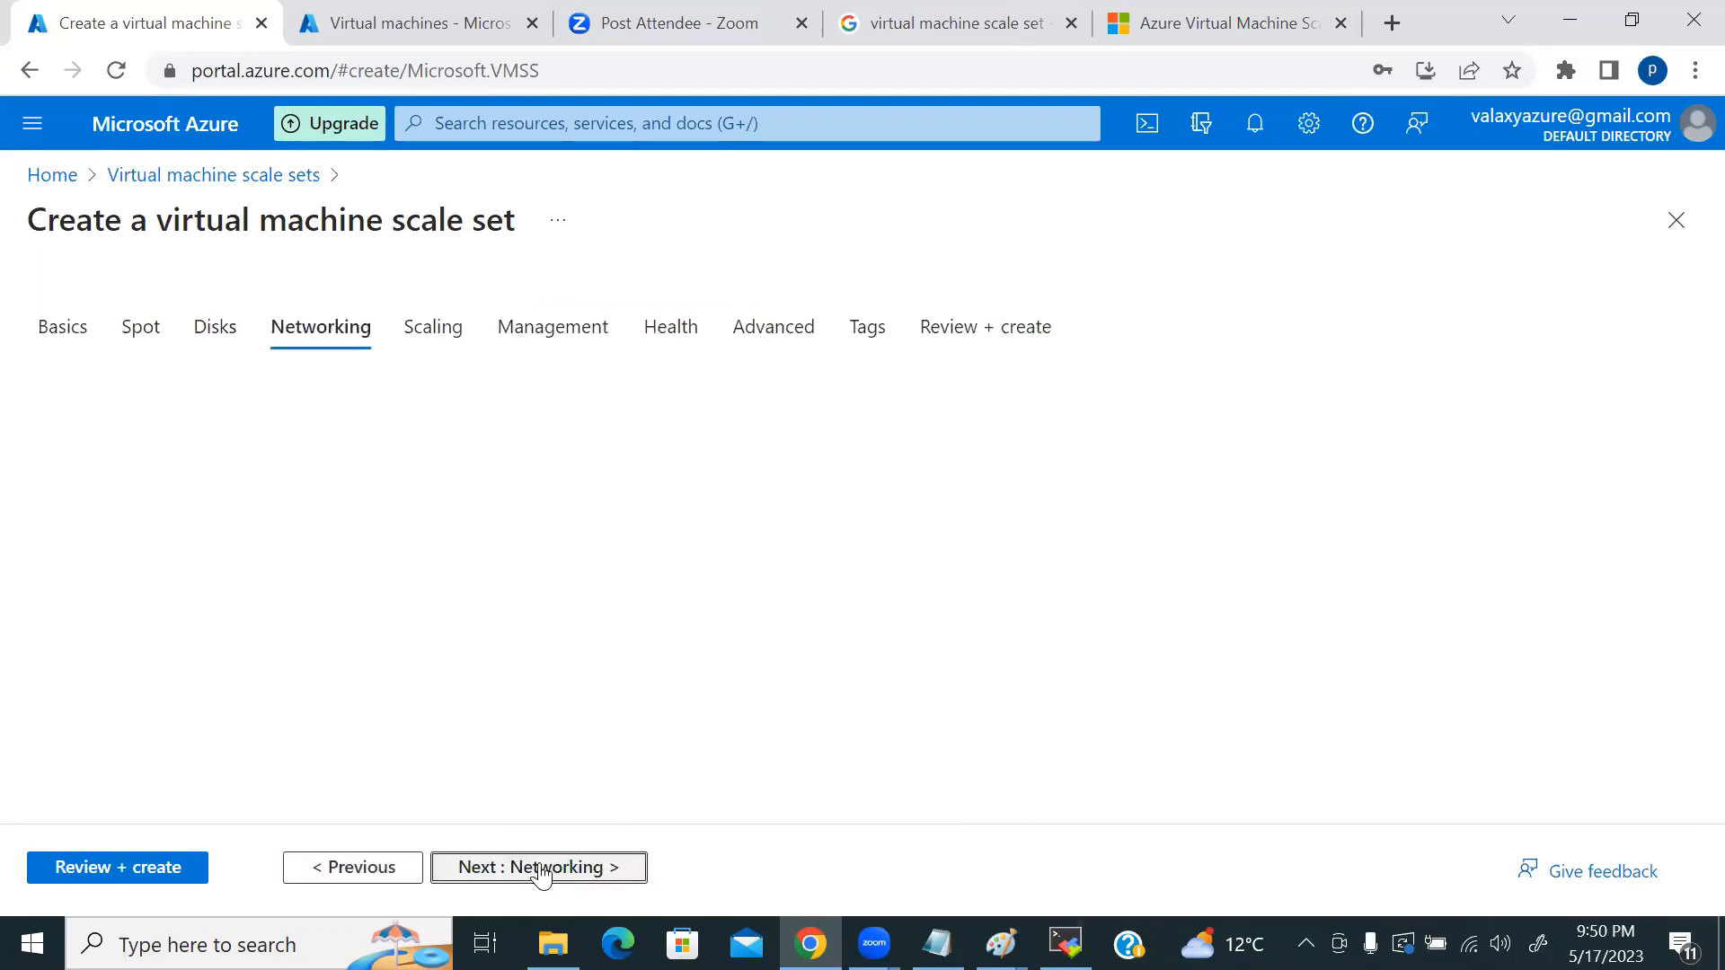
{"action": "scroll", "coordinate": [948, 633], "scroll_direction": "down", "scroll_amount": 3}
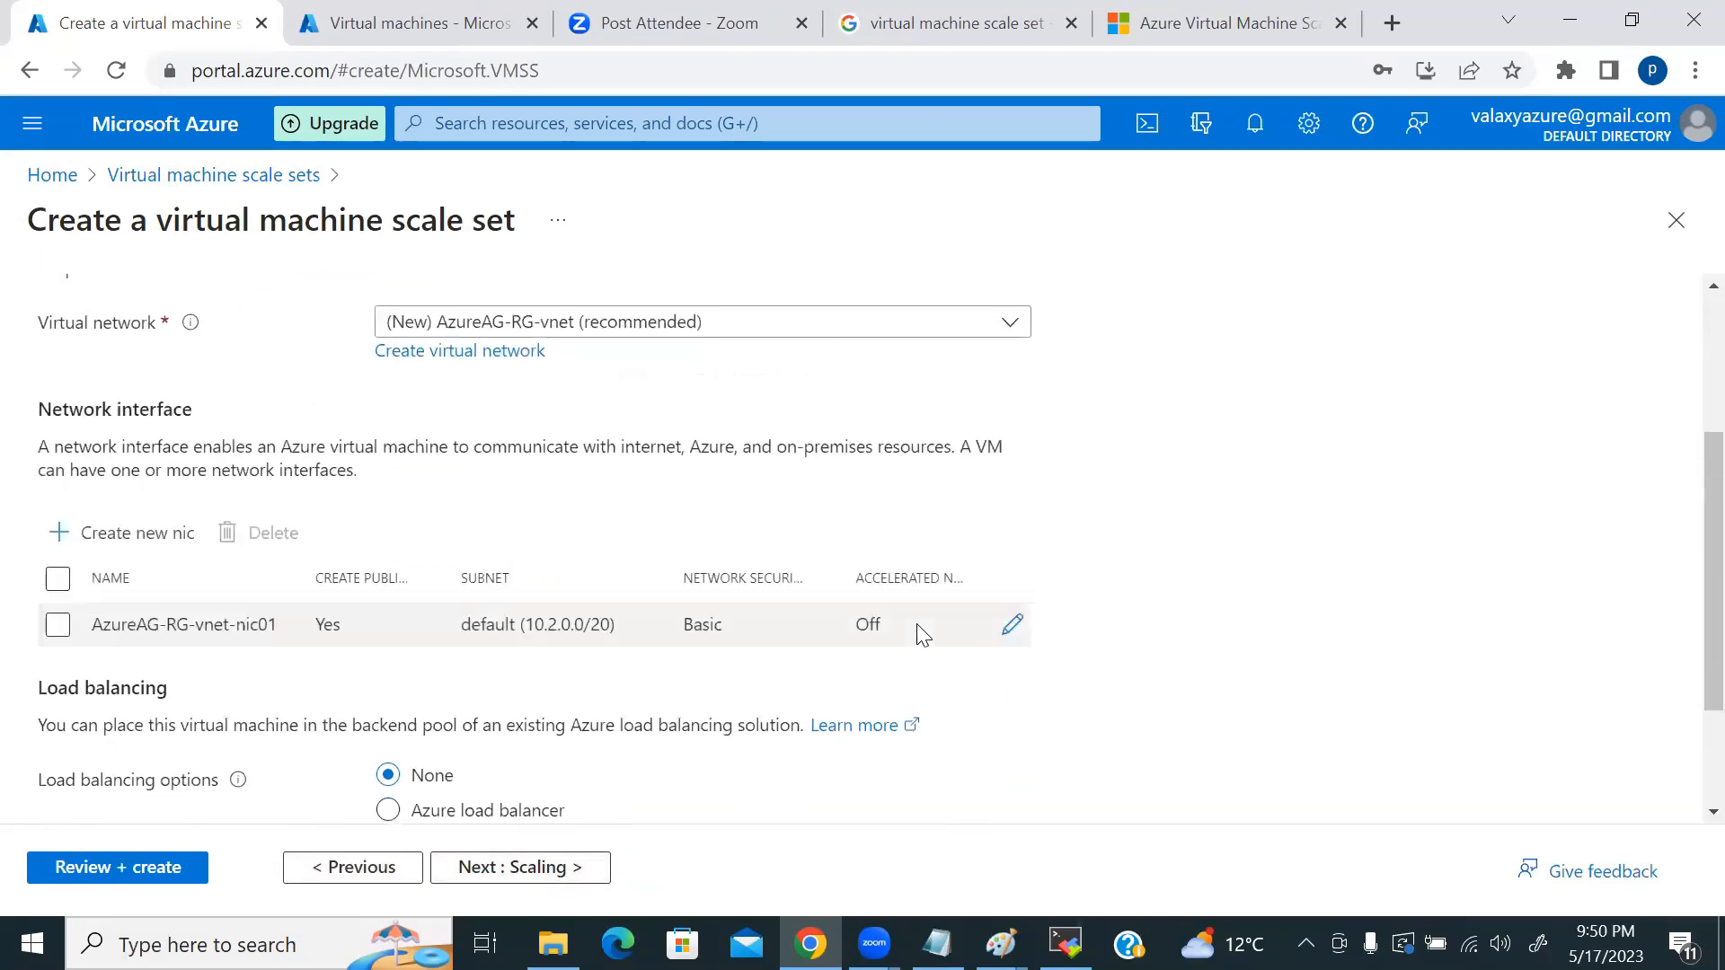
{"action": "scroll", "coordinate": [1118, 629], "scroll_direction": "down", "scroll_amount": 2}
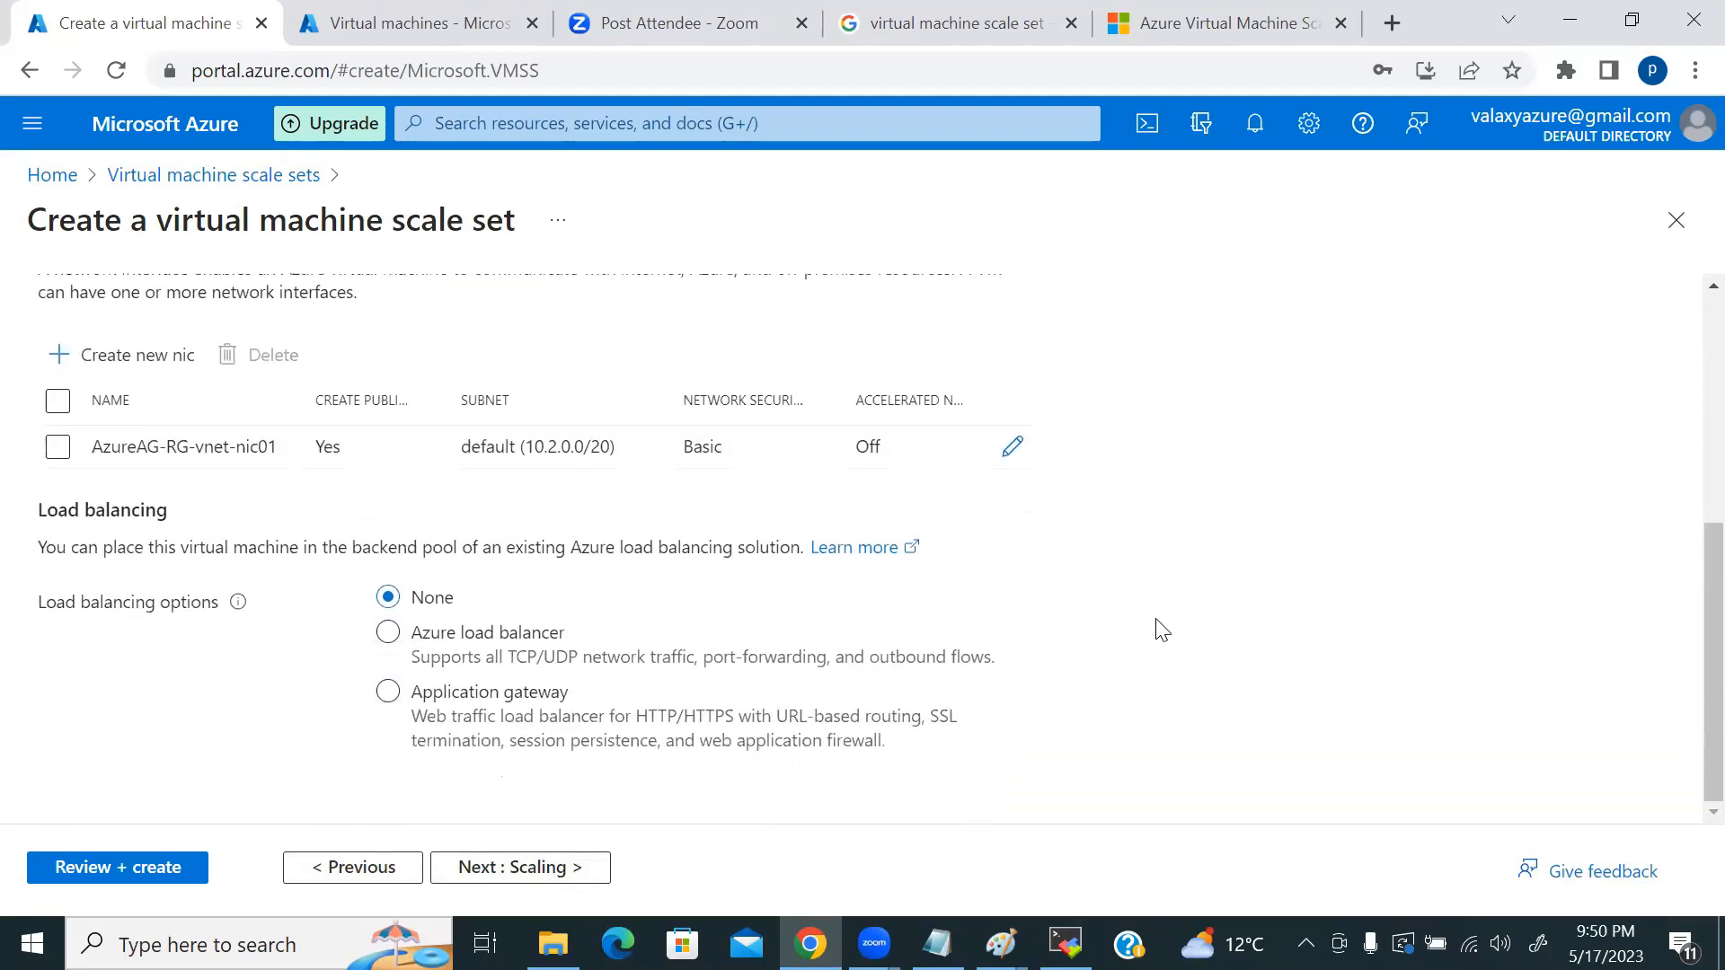
{"action": "left_click", "coordinate": [561, 867]}
Step: Choose a Custom scaling policy with minimum 2 instances, keeping maximum 10, out at 75% CPU, in at 25%
{"action": "scroll", "coordinate": [634, 589], "scroll_direction": "down", "scroll_amount": 2}
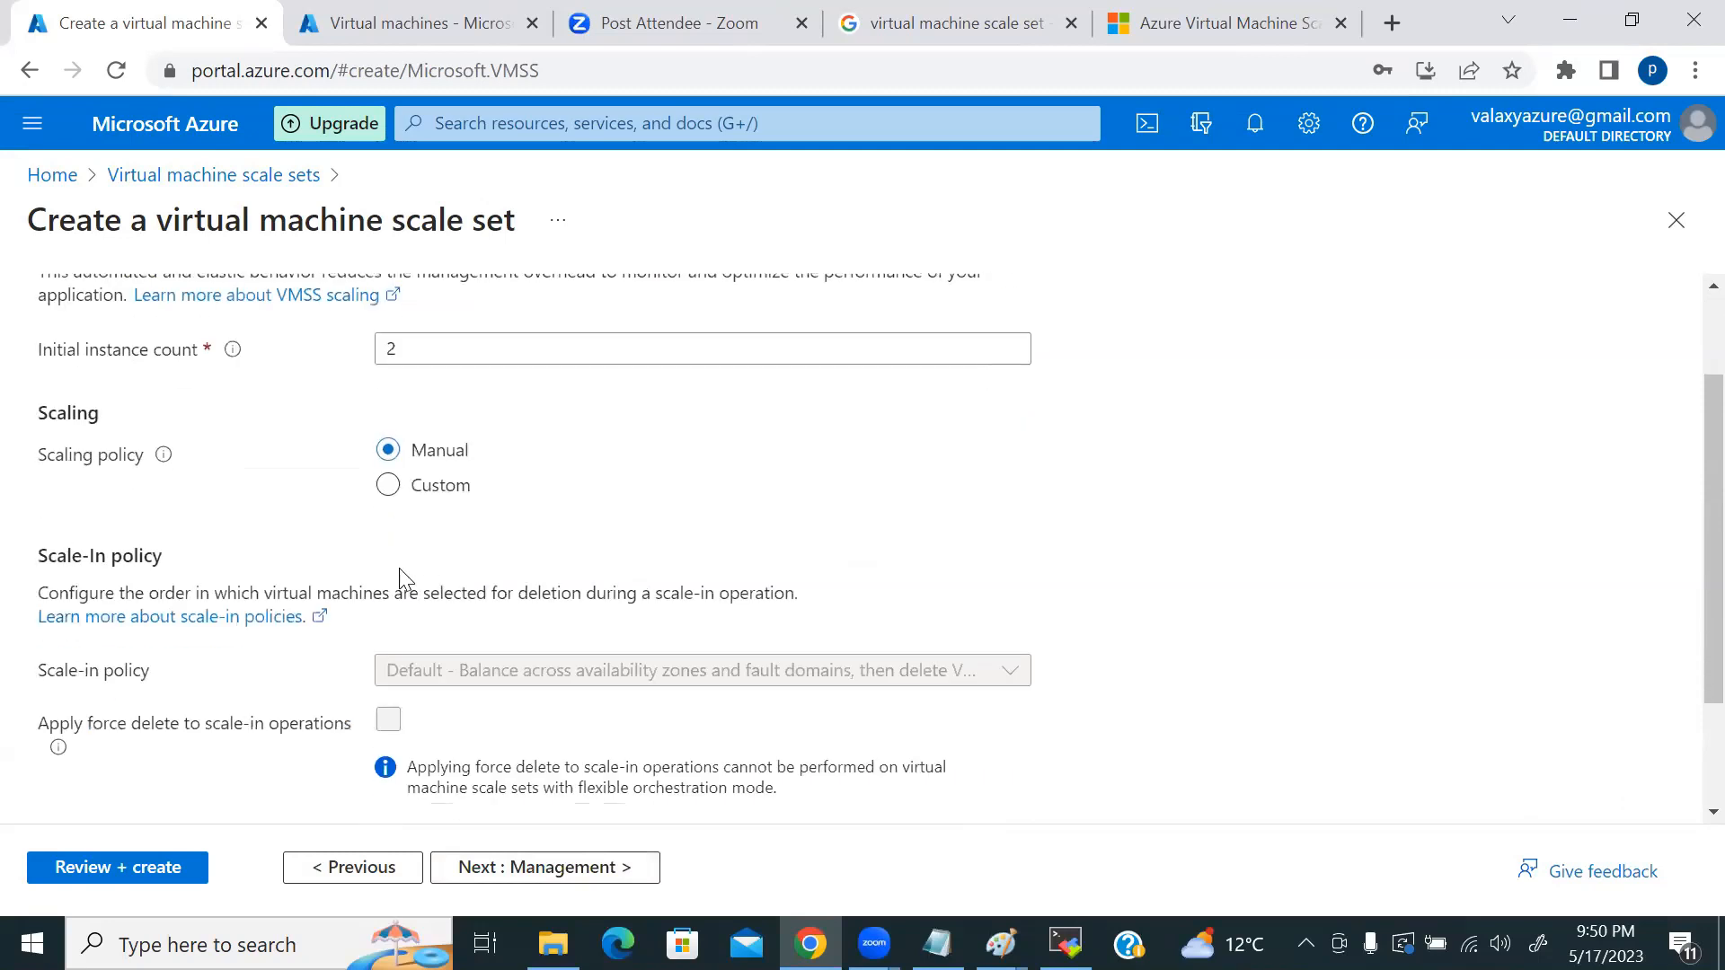
{"action": "left_click", "coordinate": [389, 482]}
{"action": "scroll", "coordinate": [347, 462], "scroll_direction": "down", "scroll_amount": 2}
{"action": "left_click", "coordinate": [378, 406]}
{"action": "key", "text": "BackSpace"}
{"action": "type", "text": "2"}
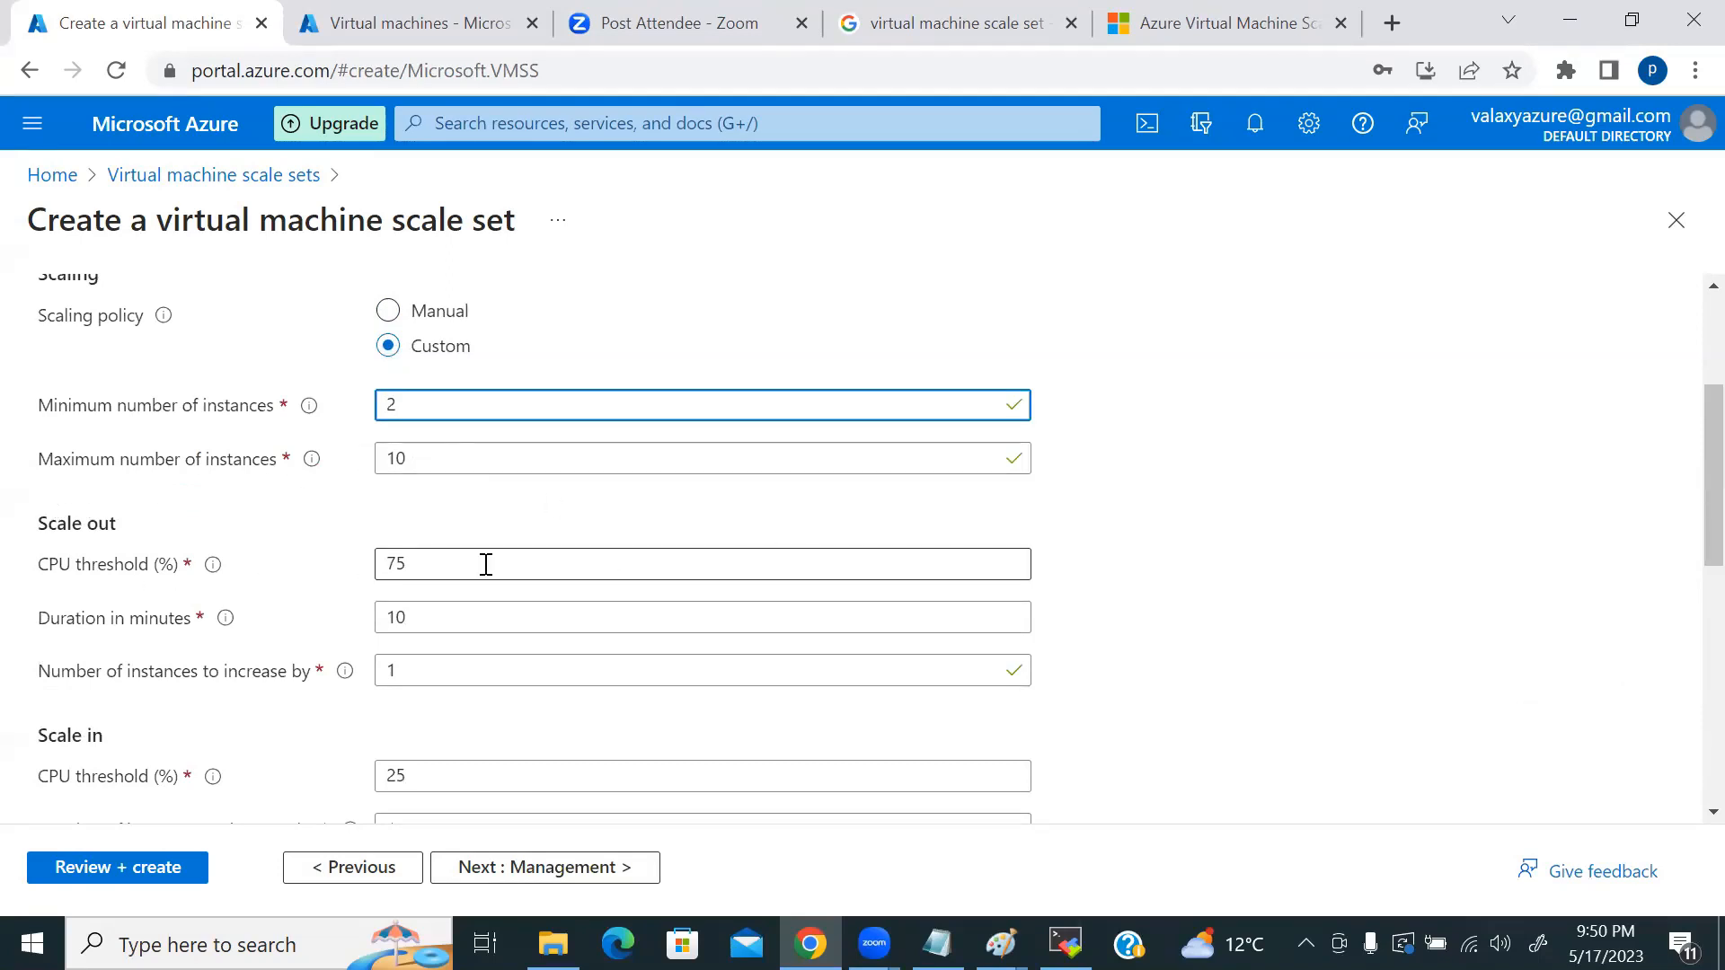
{"action": "scroll", "coordinate": [476, 634], "scroll_direction": "down", "scroll_amount": 5}
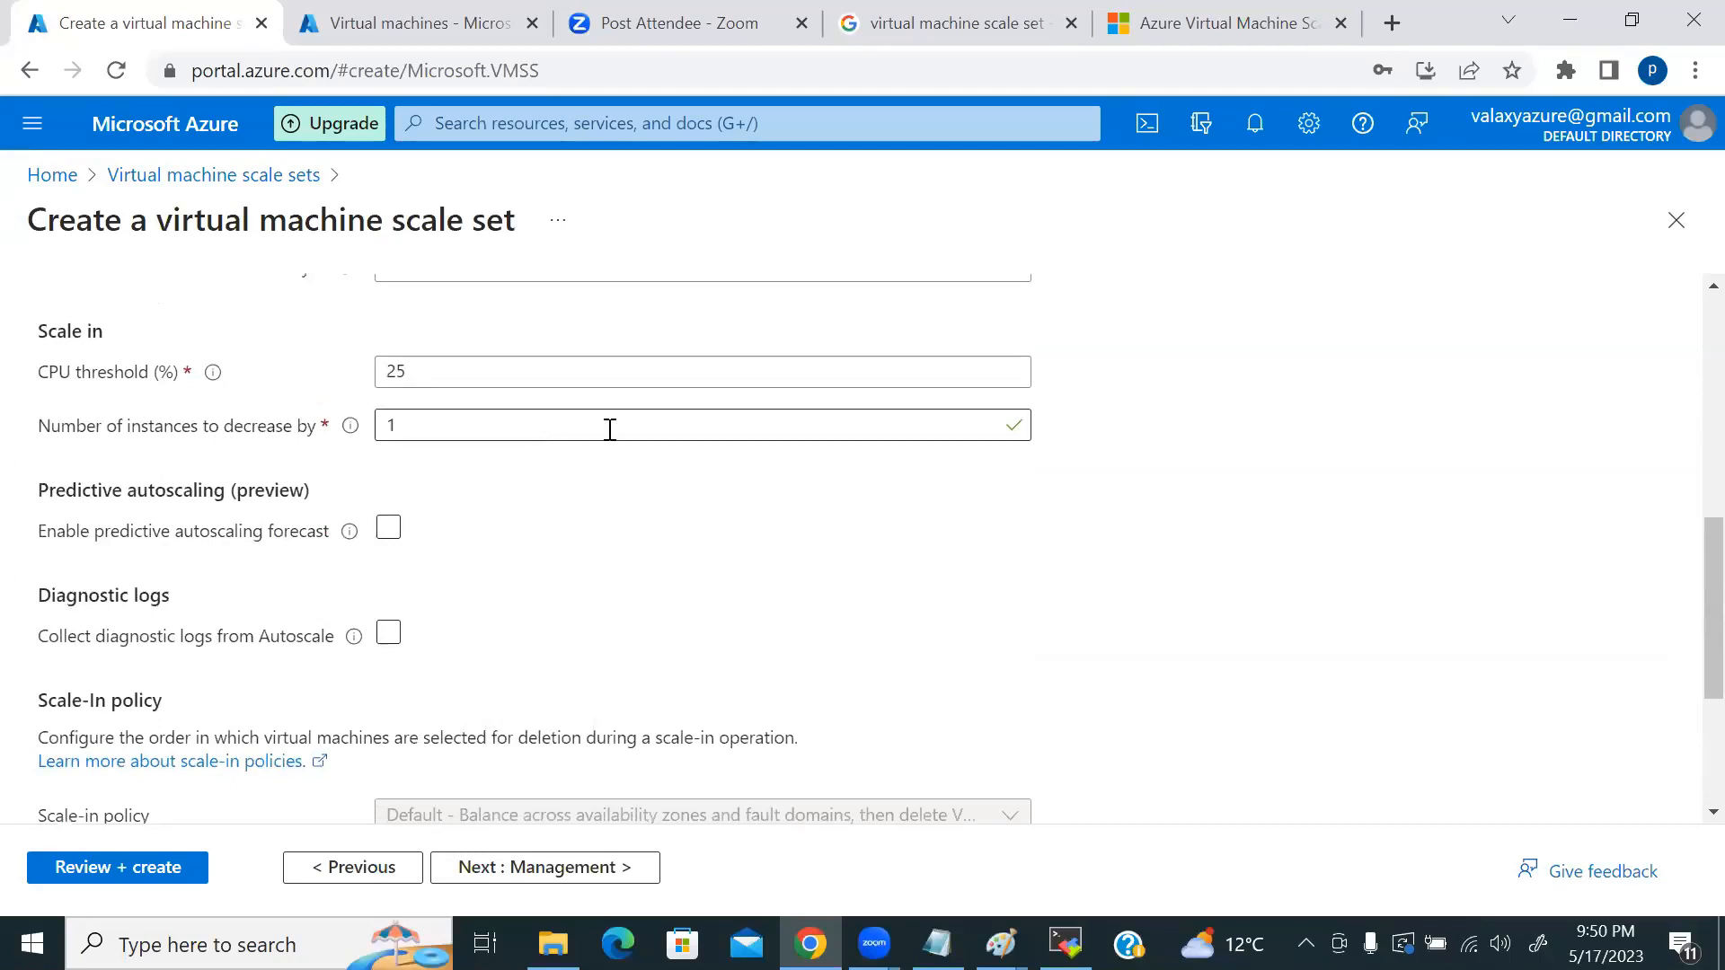
{"action": "scroll", "coordinate": [872, 578], "scroll_direction": "down", "scroll_amount": 3}
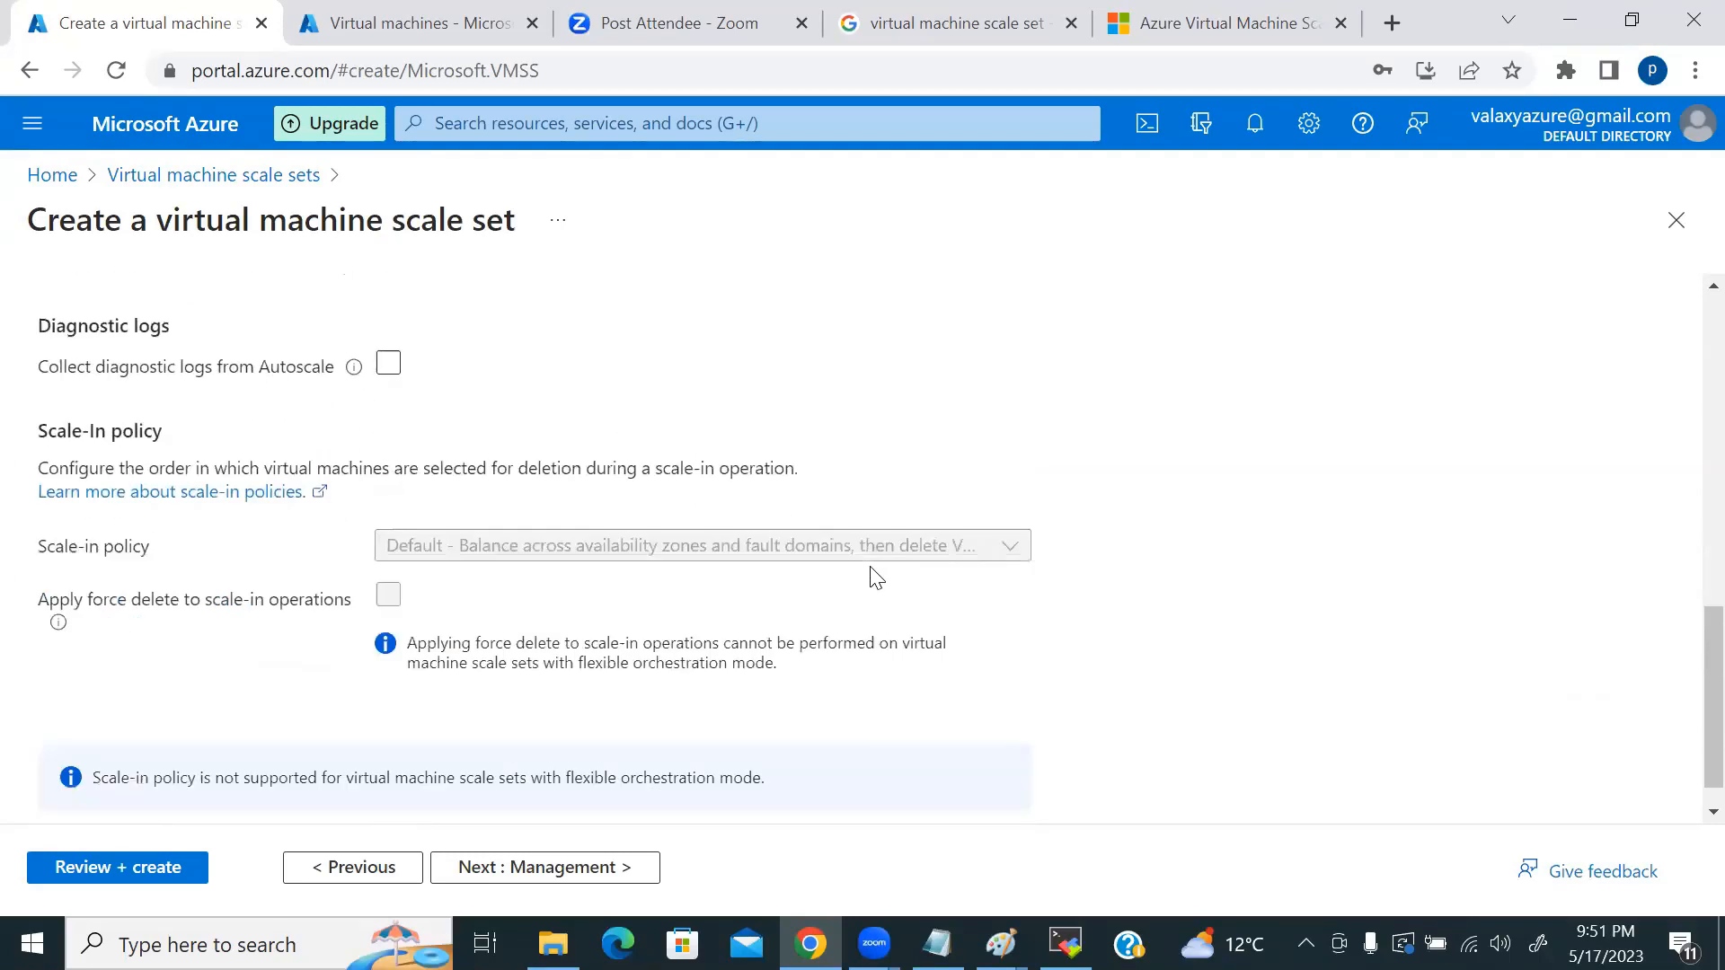
{"action": "scroll", "coordinate": [831, 602], "scroll_direction": "down", "scroll_amount": 1}
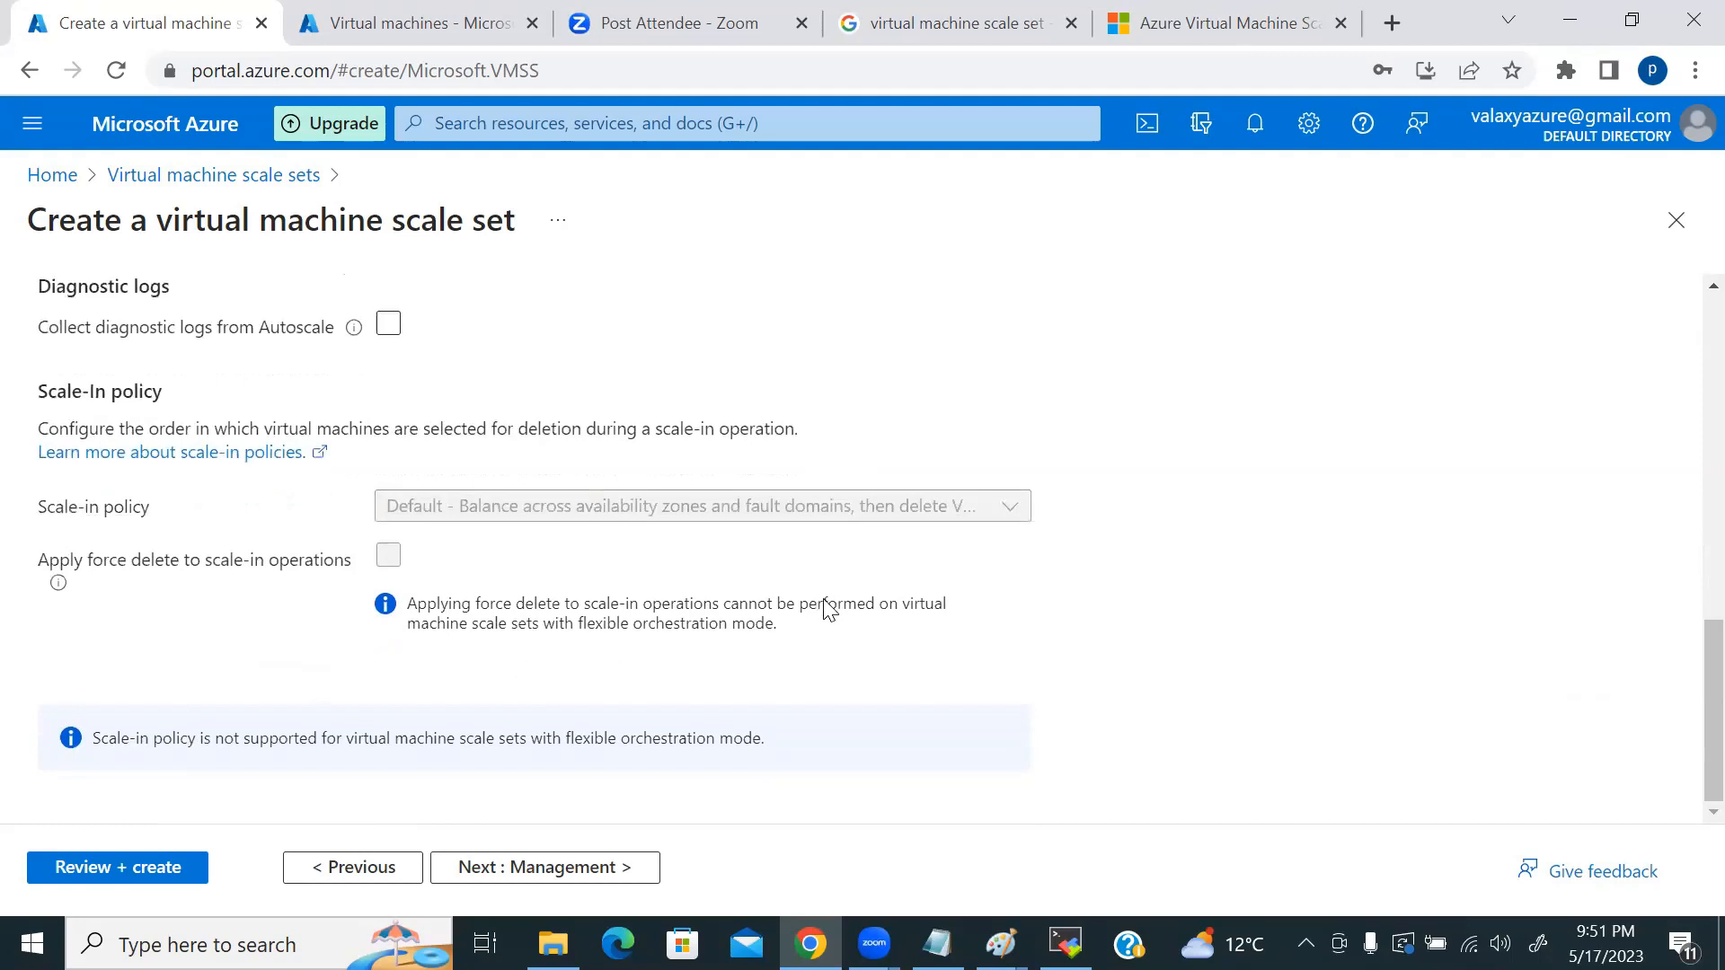
Step: On Management, enable instance termination notification
{"action": "left_click", "coordinate": [602, 868]}
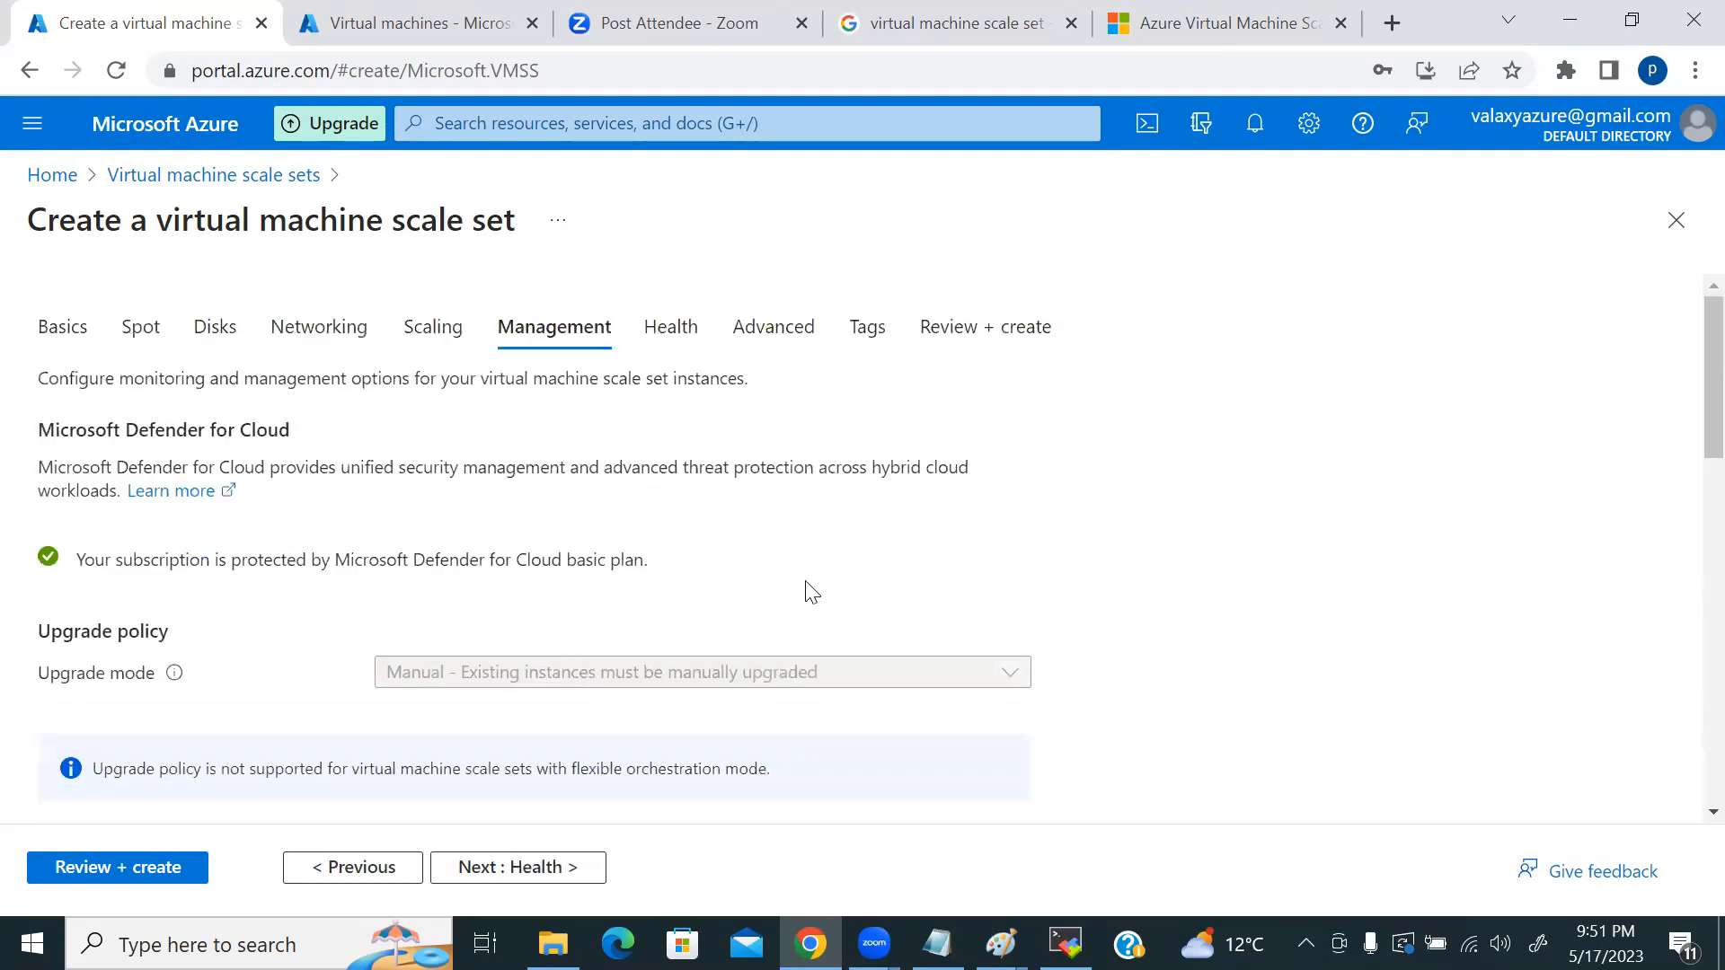
{"action": "scroll", "coordinate": [1051, 535], "scroll_direction": "down", "scroll_amount": 3}
{"action": "scroll", "coordinate": [1140, 540], "scroll_direction": "down", "scroll_amount": 2}
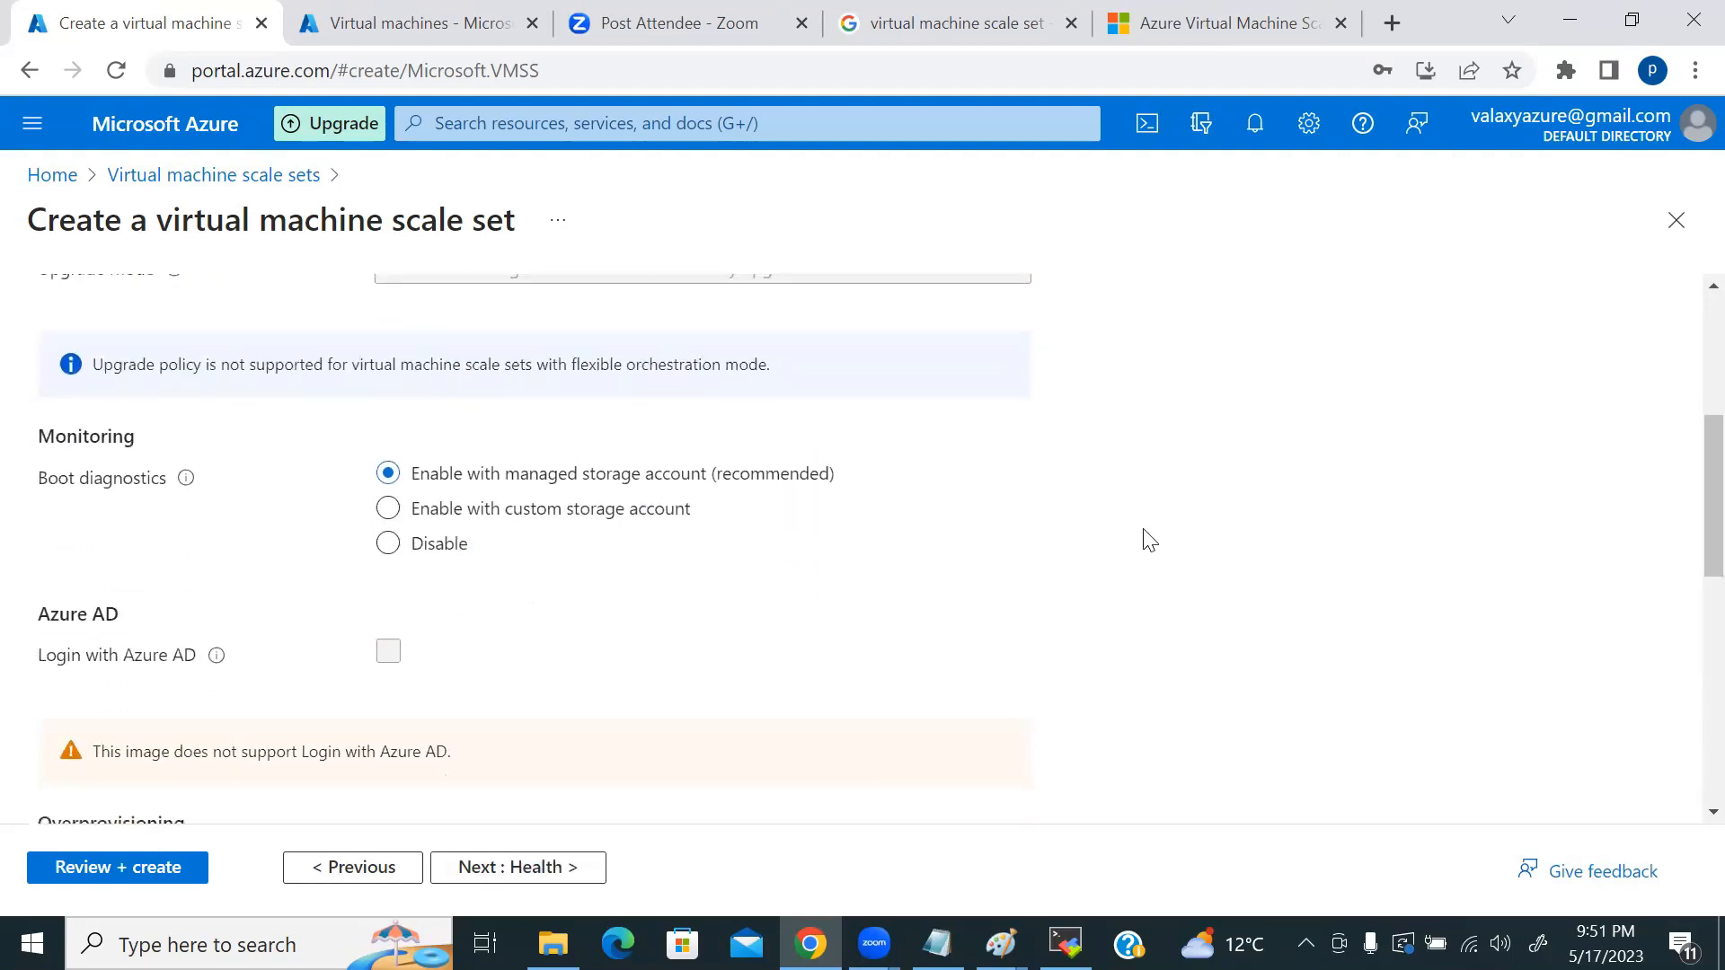
{"action": "scroll", "coordinate": [1149, 540], "scroll_direction": "down", "scroll_amount": 5}
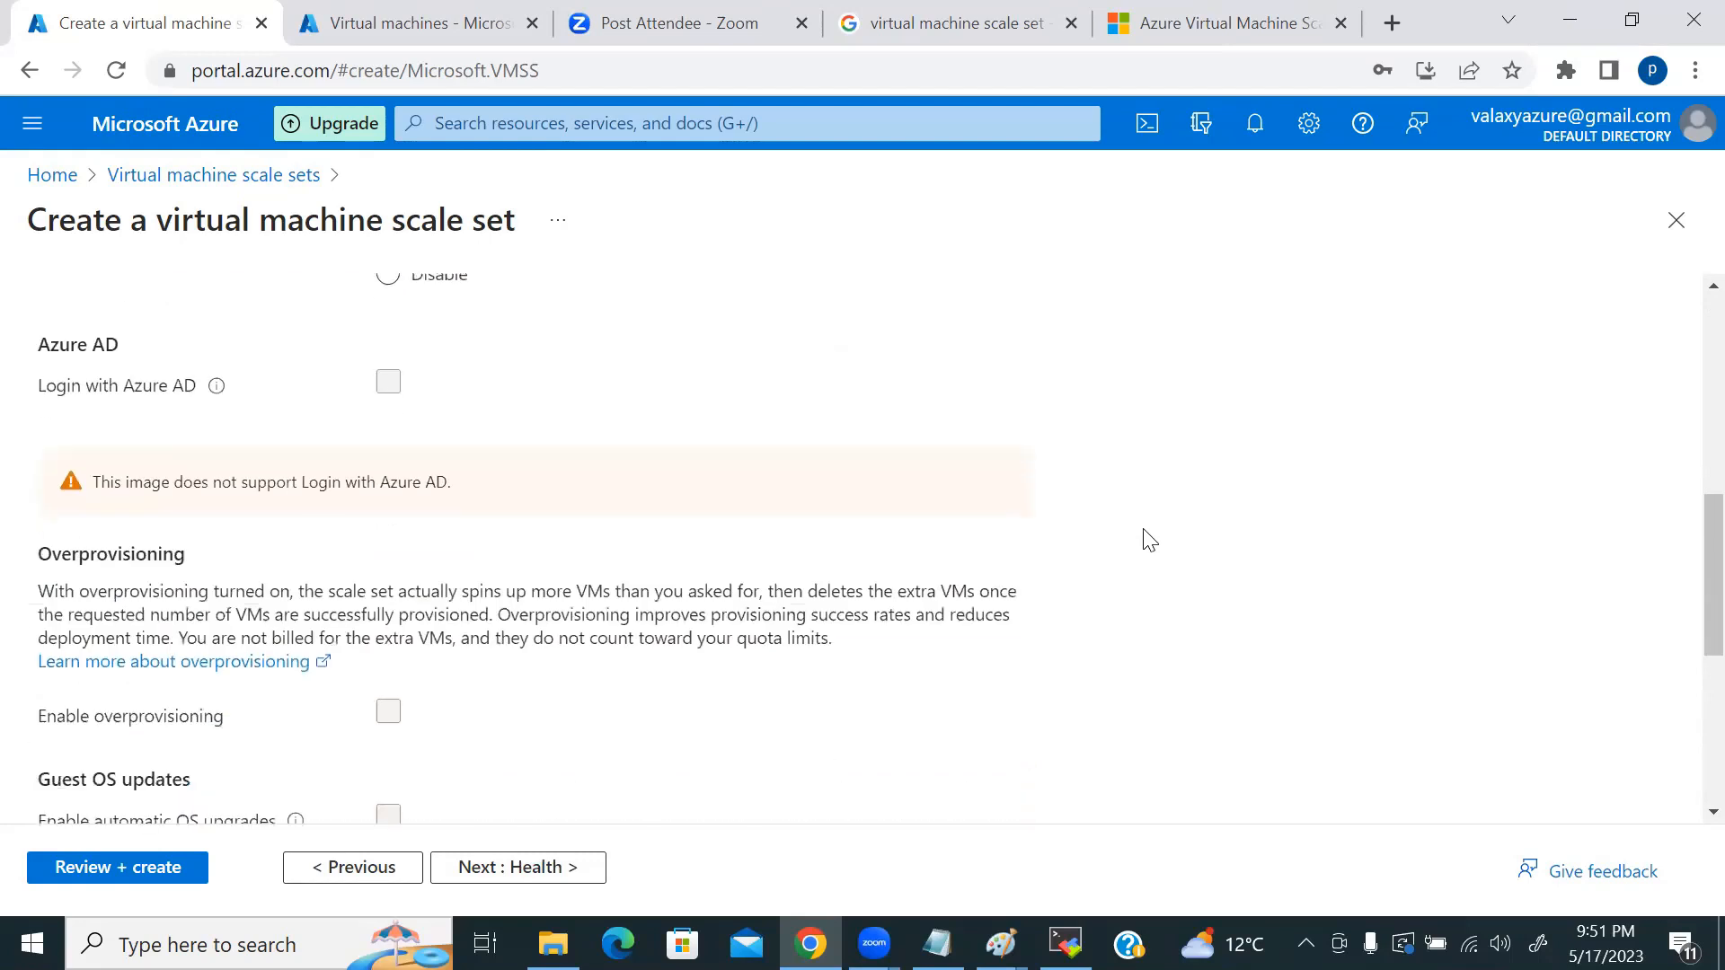
{"action": "scroll", "coordinate": [1149, 540], "scroll_direction": "down", "scroll_amount": 2}
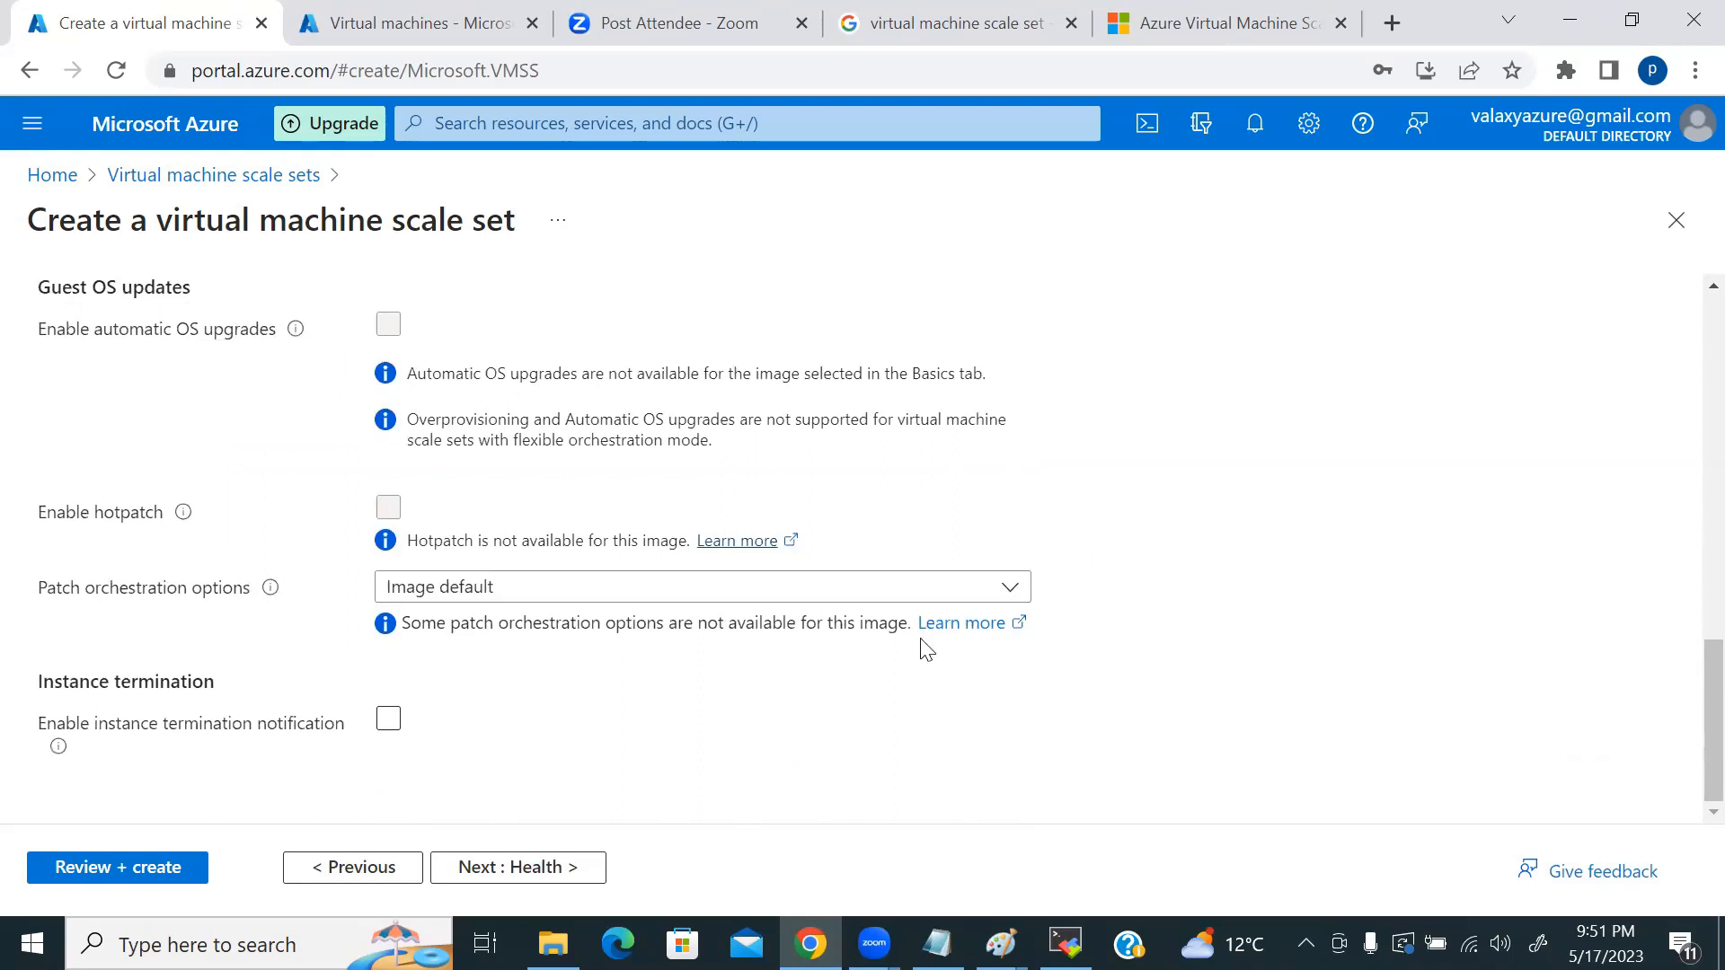
{"action": "left_click", "coordinate": [806, 721]}
Step: Enable application health monitoring using the HTTP protocol on port 80
{"action": "left_click", "coordinate": [532, 868]}
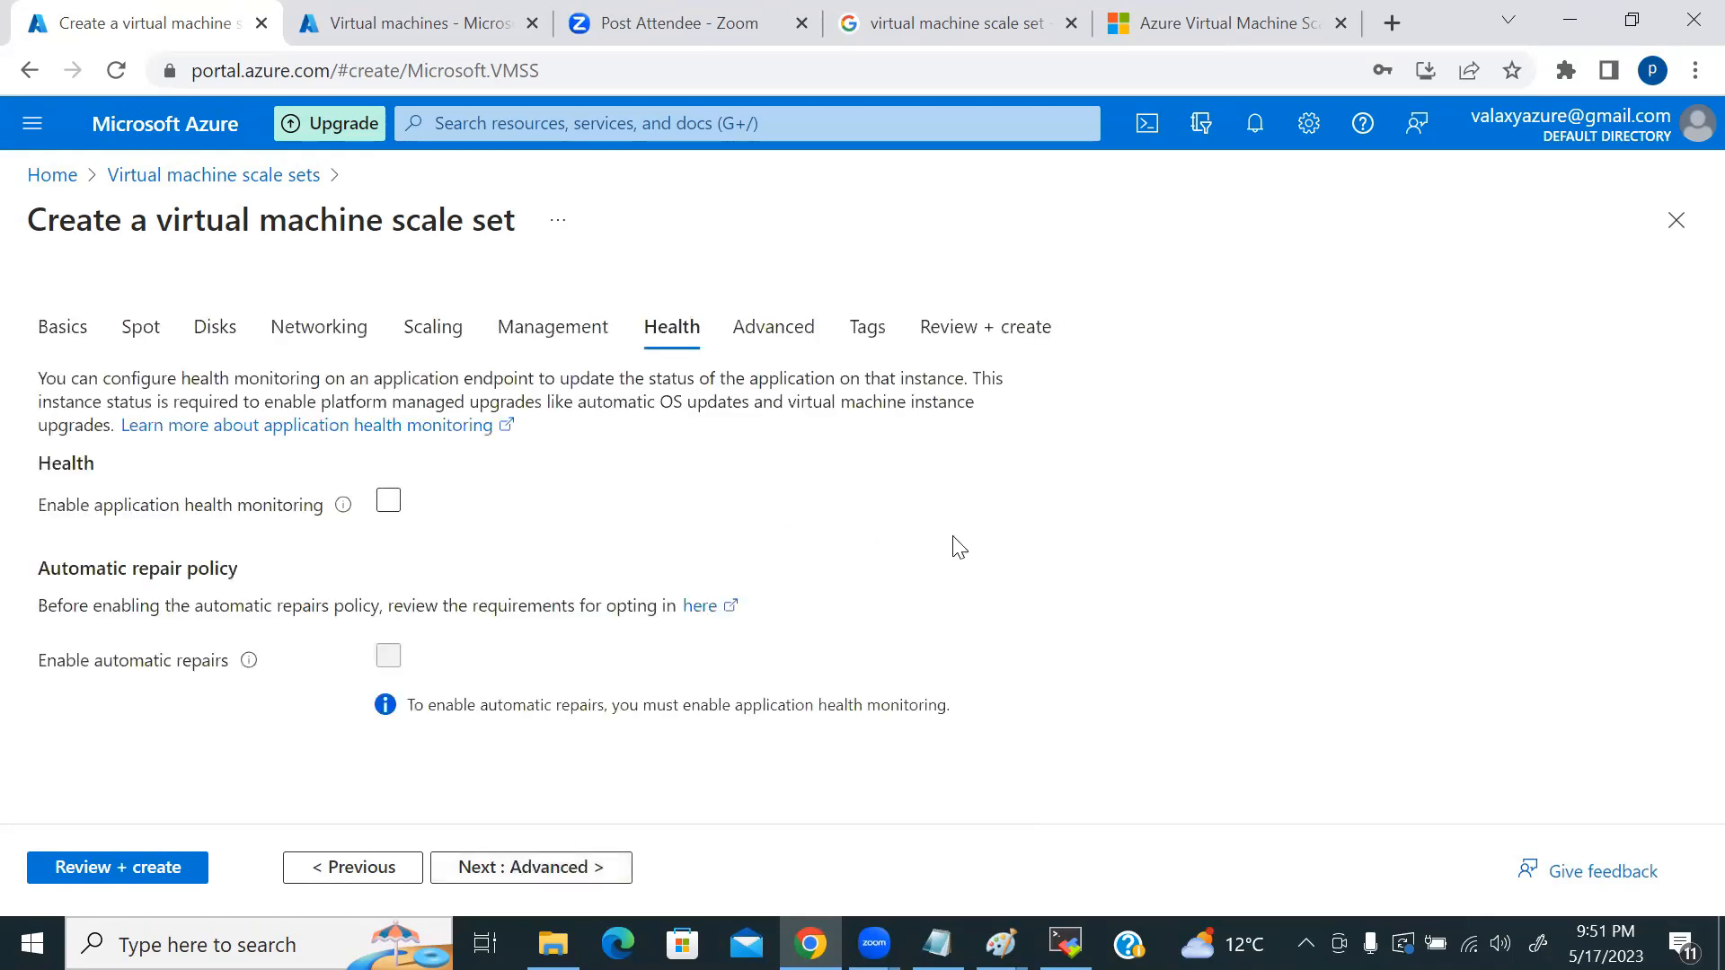
{"action": "left_click", "coordinate": [384, 502]}
{"action": "scroll", "coordinate": [1078, 589], "scroll_direction": "down", "scroll_amount": 2}
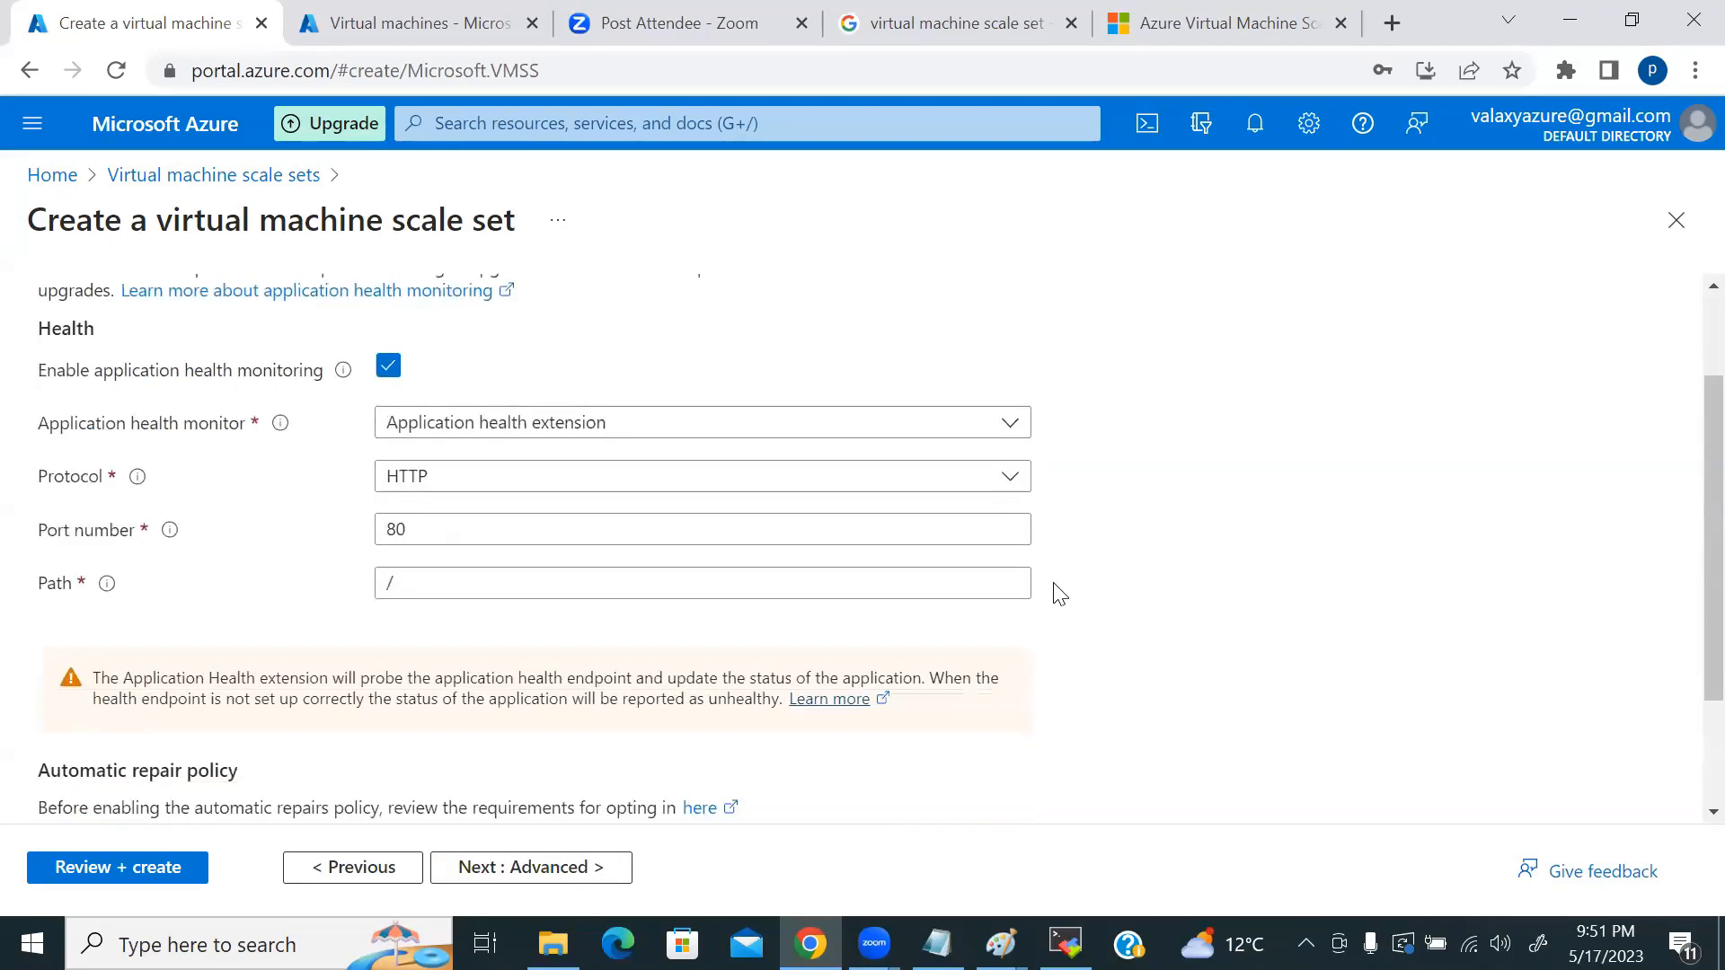
{"action": "left_click", "coordinate": [705, 485]}
{"action": "left_click", "coordinate": [1254, 544]}
Step: Enable automatic repairs with a 30-minute grace period
{"action": "scroll", "coordinate": [1206, 641], "scroll_direction": "down", "scroll_amount": 2}
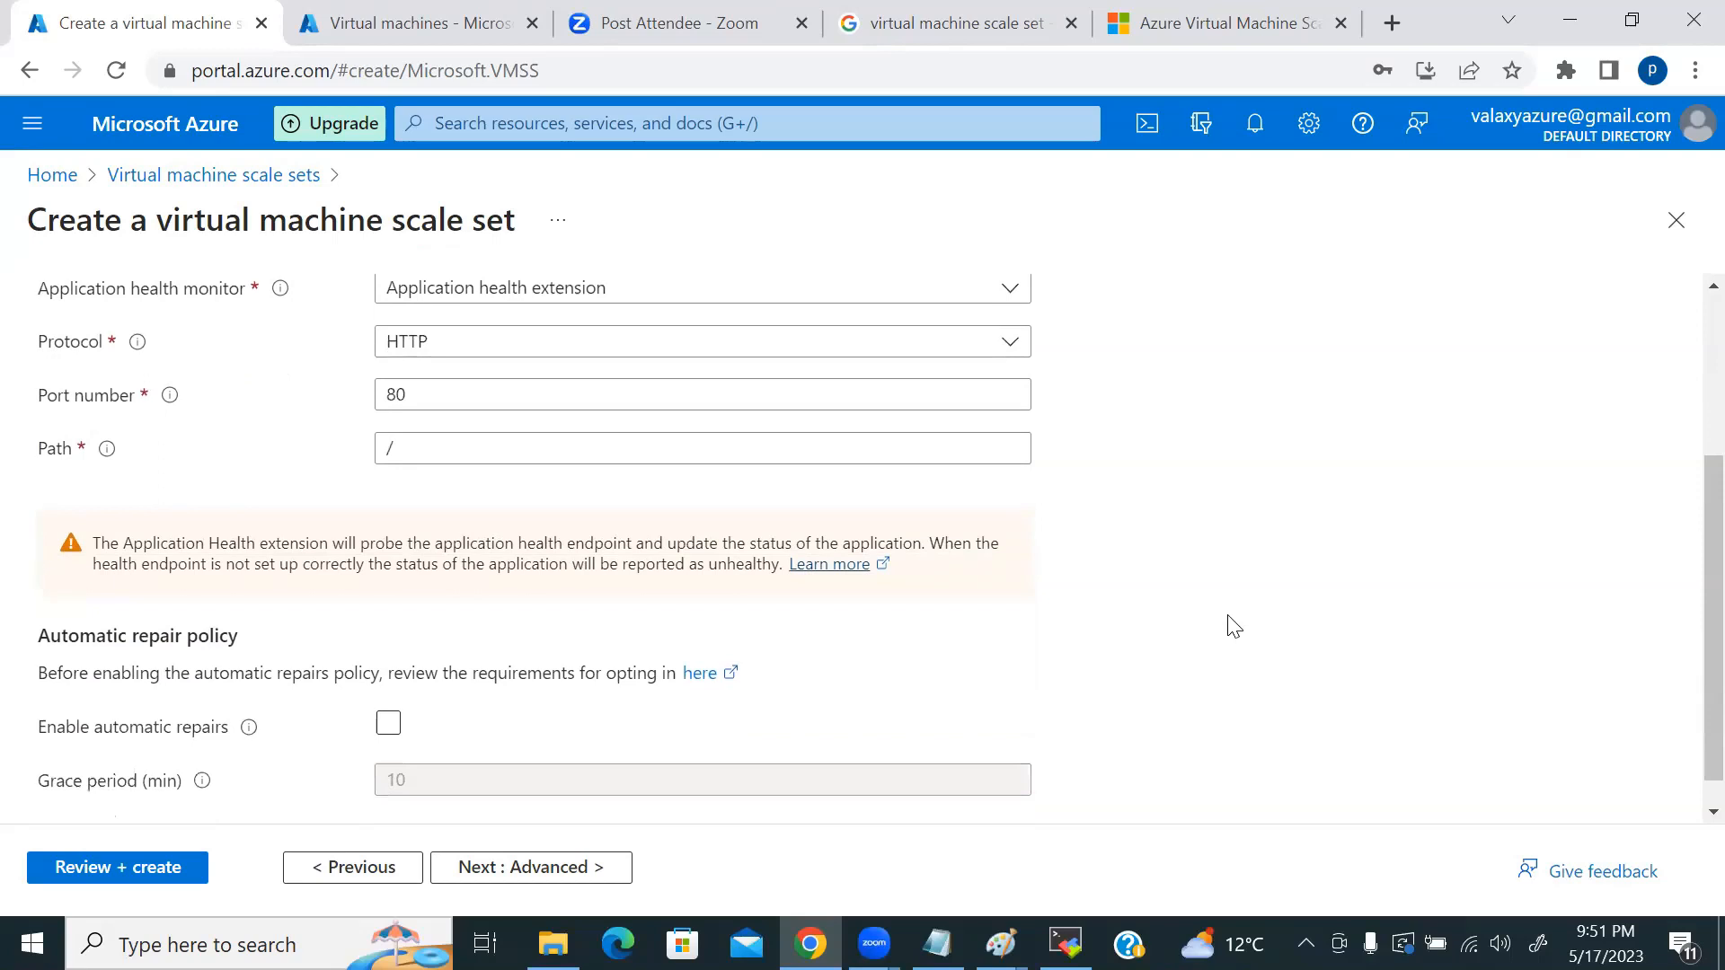
{"action": "scroll", "coordinate": [1165, 635], "scroll_direction": "down", "scroll_amount": 1}
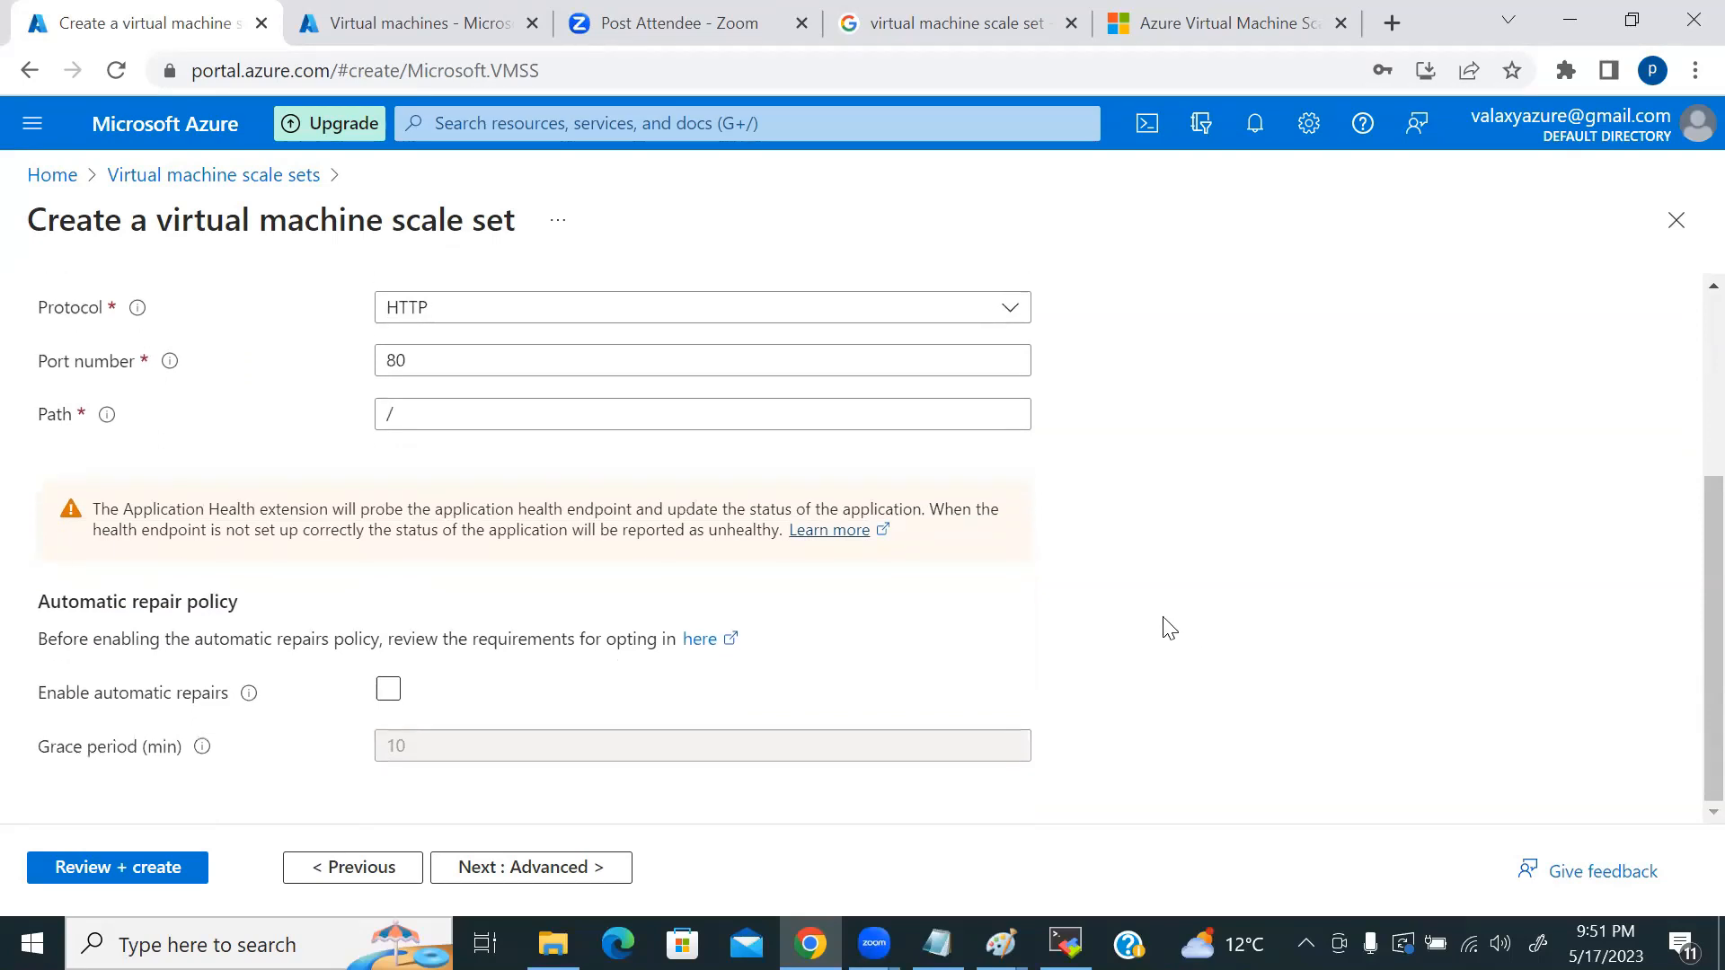
{"action": "left_click", "coordinate": [418, 697]}
{"action": "left_click_drag", "start_coordinate": [462, 751], "coordinate": [293, 764]}
{"action": "type", "text": "3"}
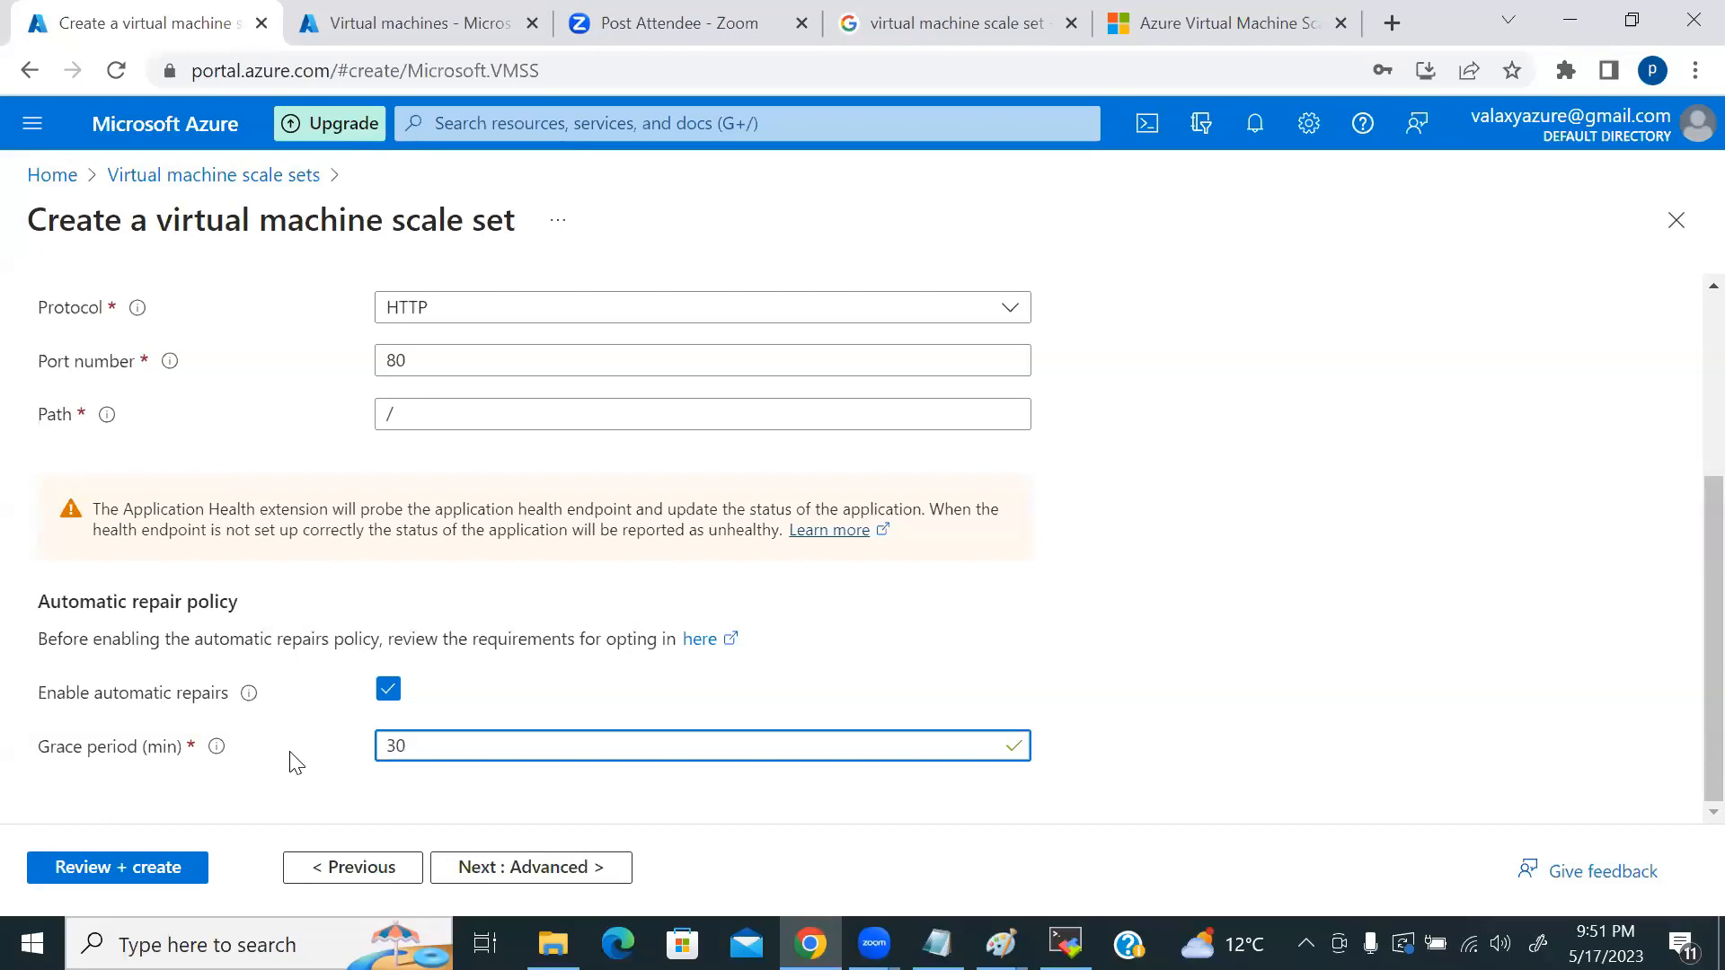
{"action": "left_click", "coordinate": [550, 868]}
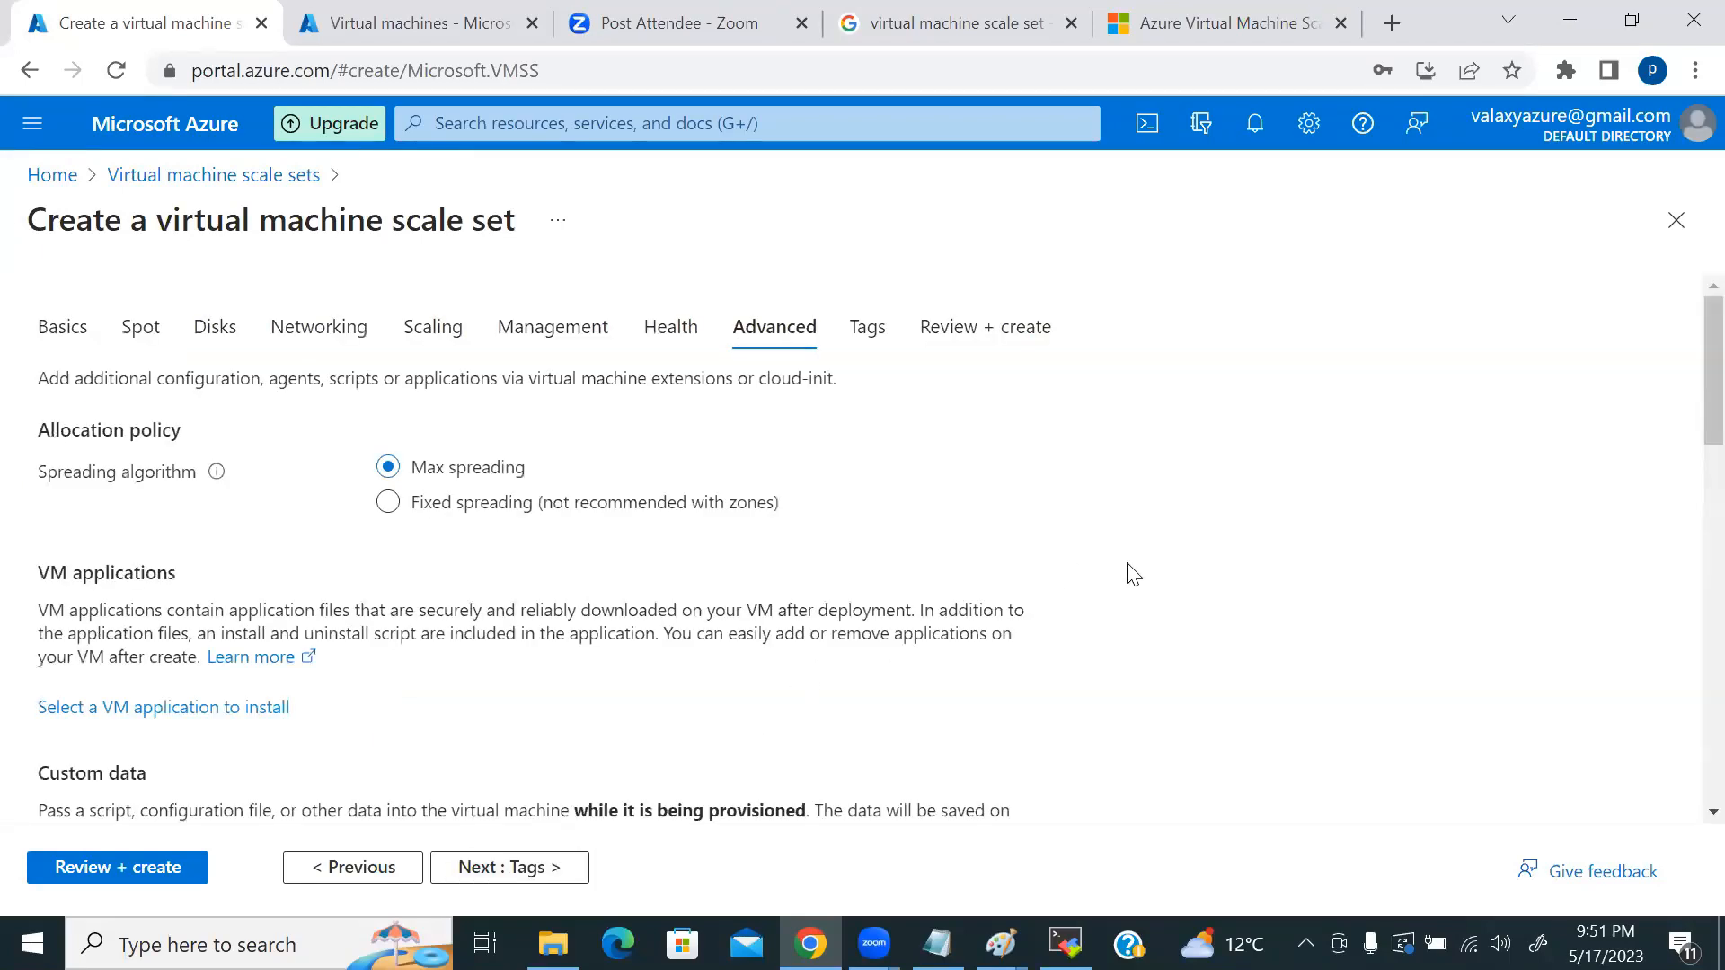
Step: Pass through Advanced and Tags to Review + create and let validation pass
{"action": "scroll", "coordinate": [1133, 575], "scroll_direction": "down", "scroll_amount": 2}
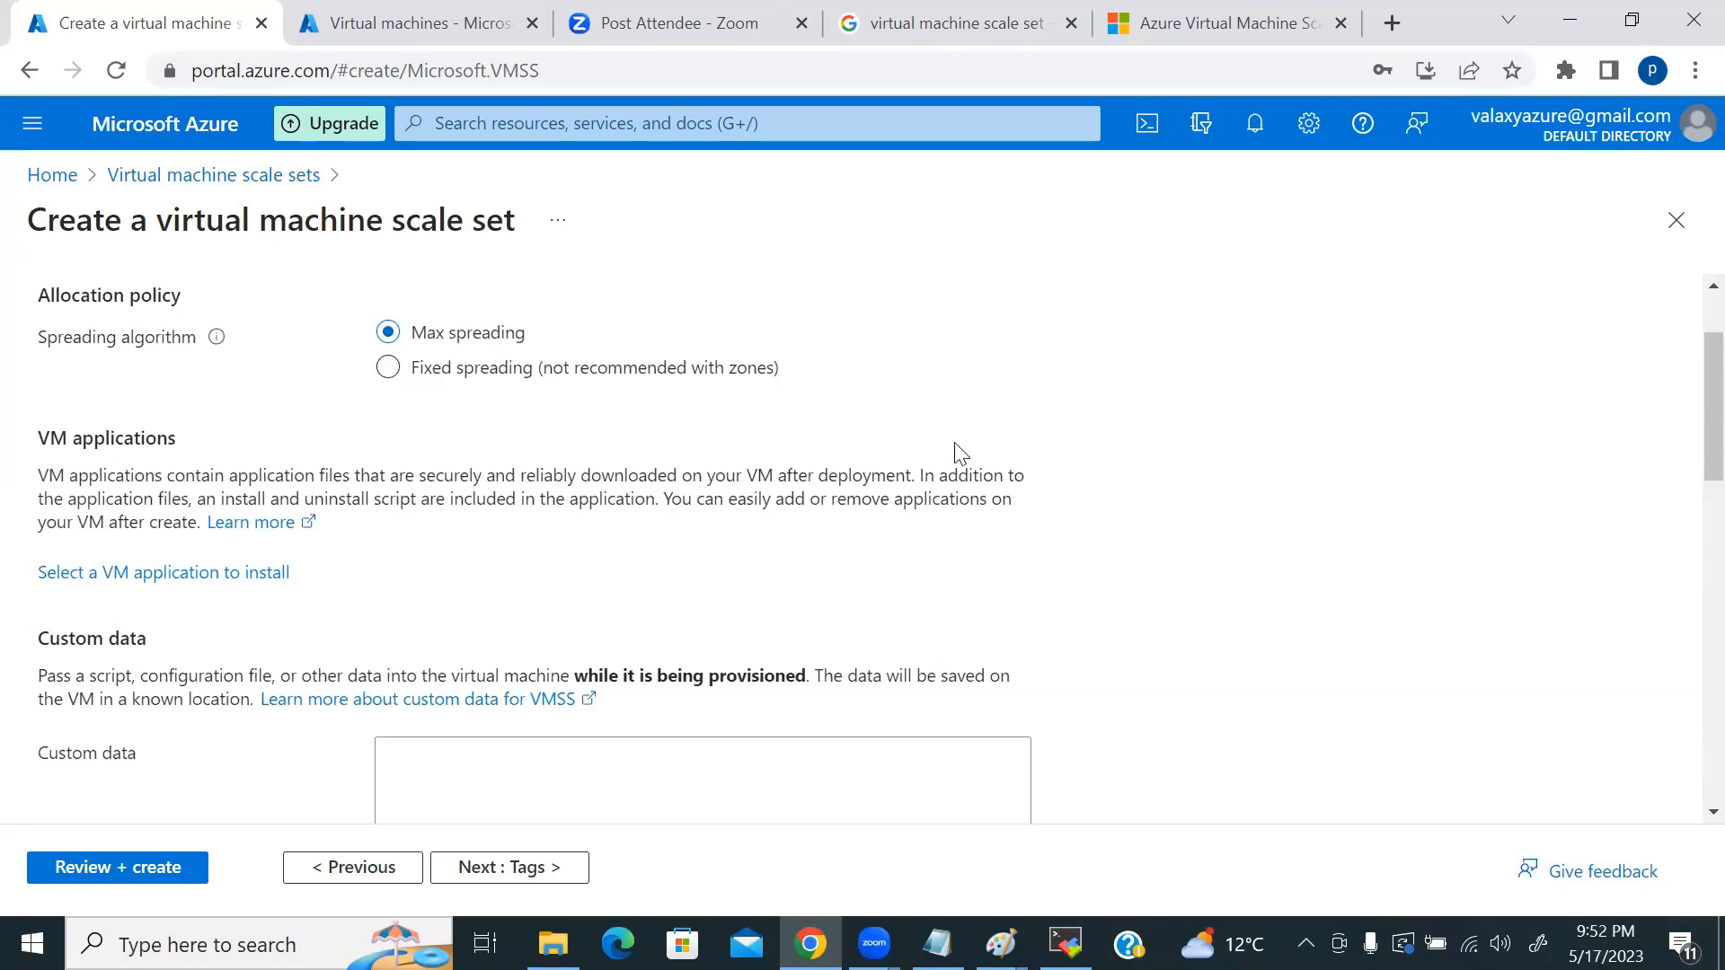
{"action": "scroll", "coordinate": [1091, 490], "scroll_direction": "down", "scroll_amount": 10}
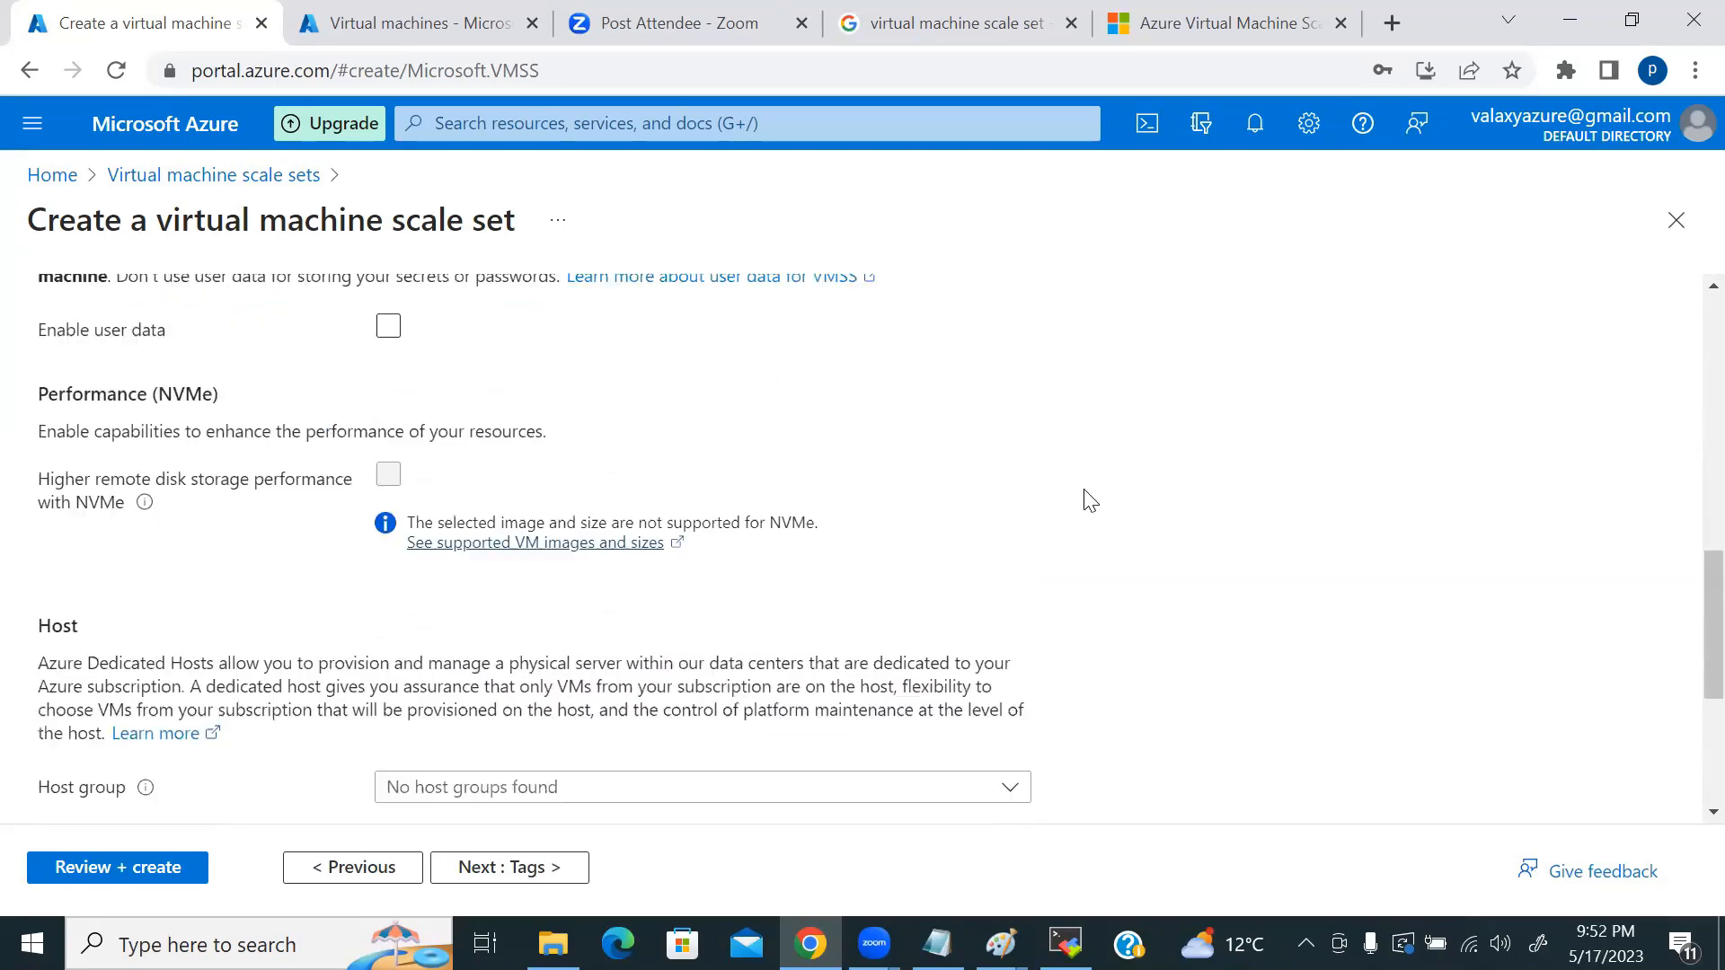
{"action": "left_click", "coordinate": [503, 870]}
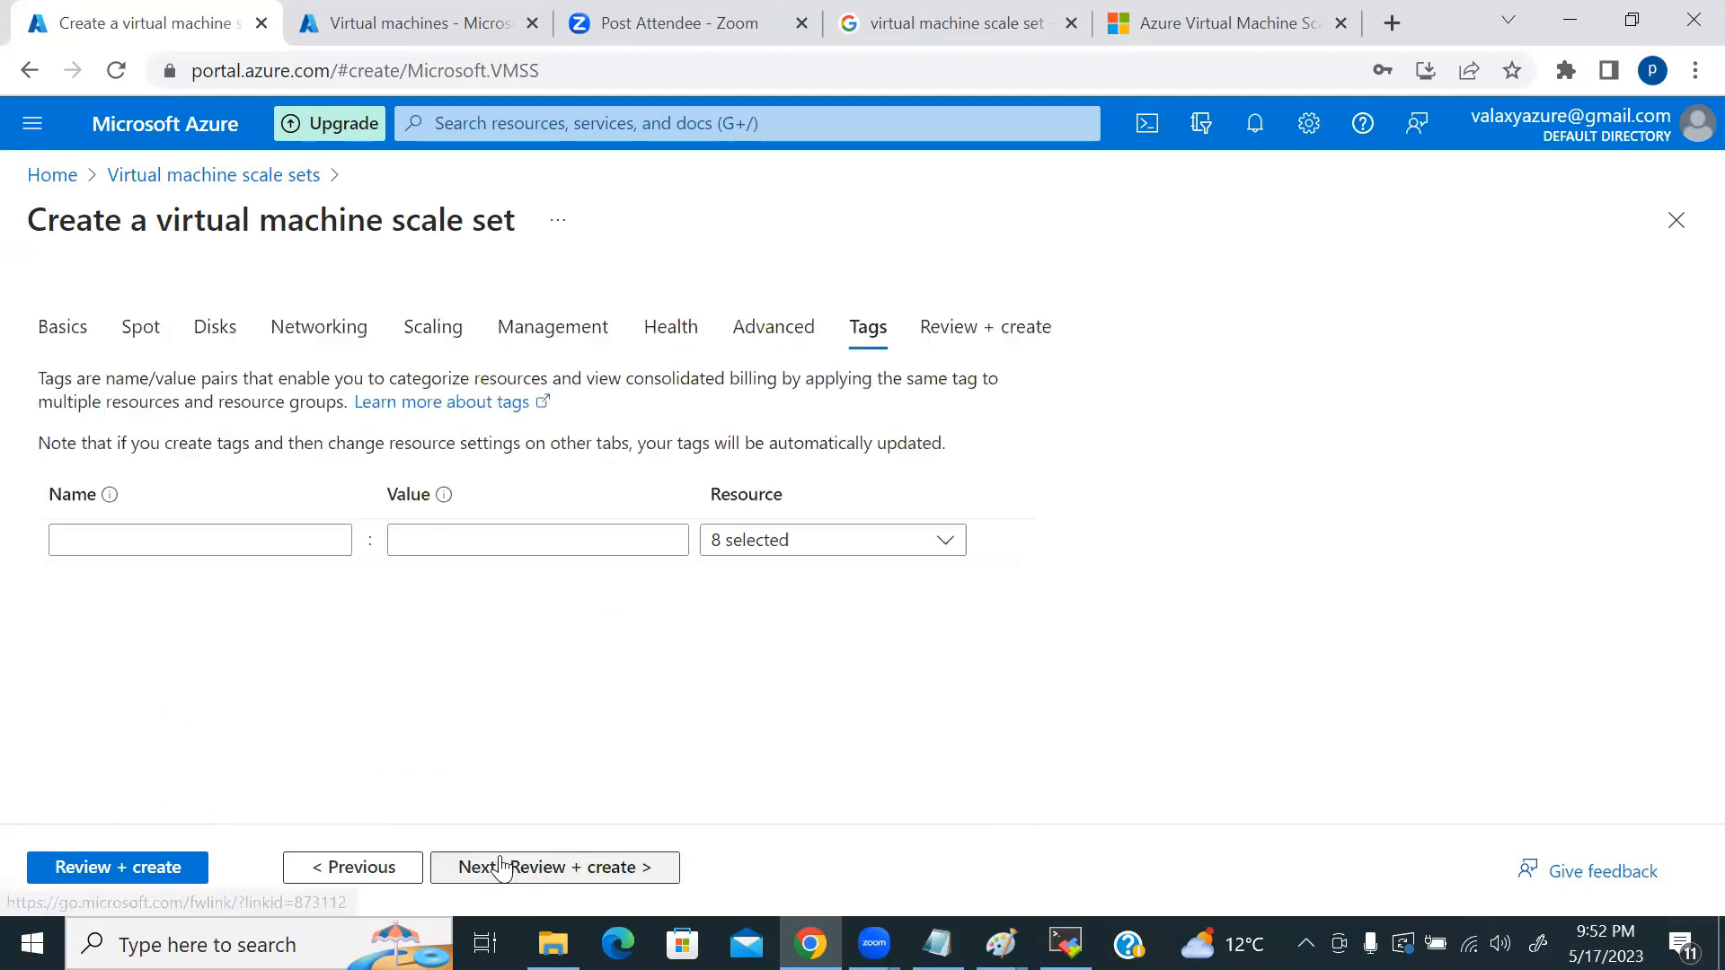
{"action": "left_click", "coordinate": [566, 868]}
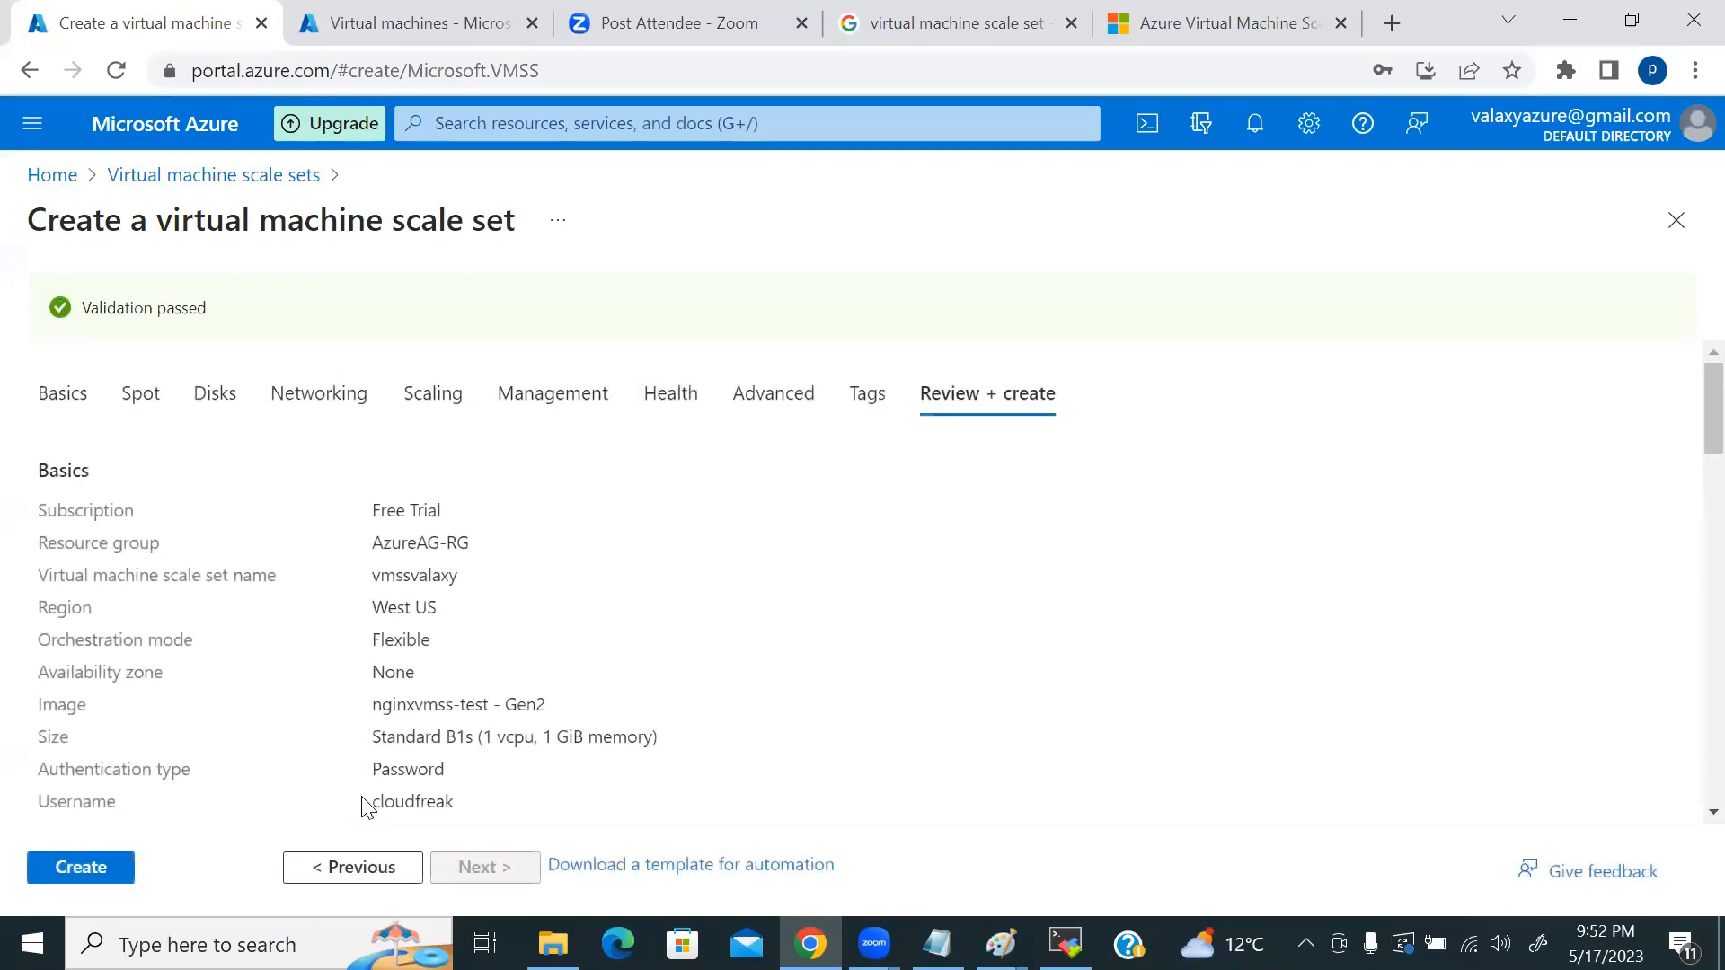
Step: Create the vmssvalaxy scale set and watch its deployment progress
{"action": "left_click", "coordinate": [89, 862]}
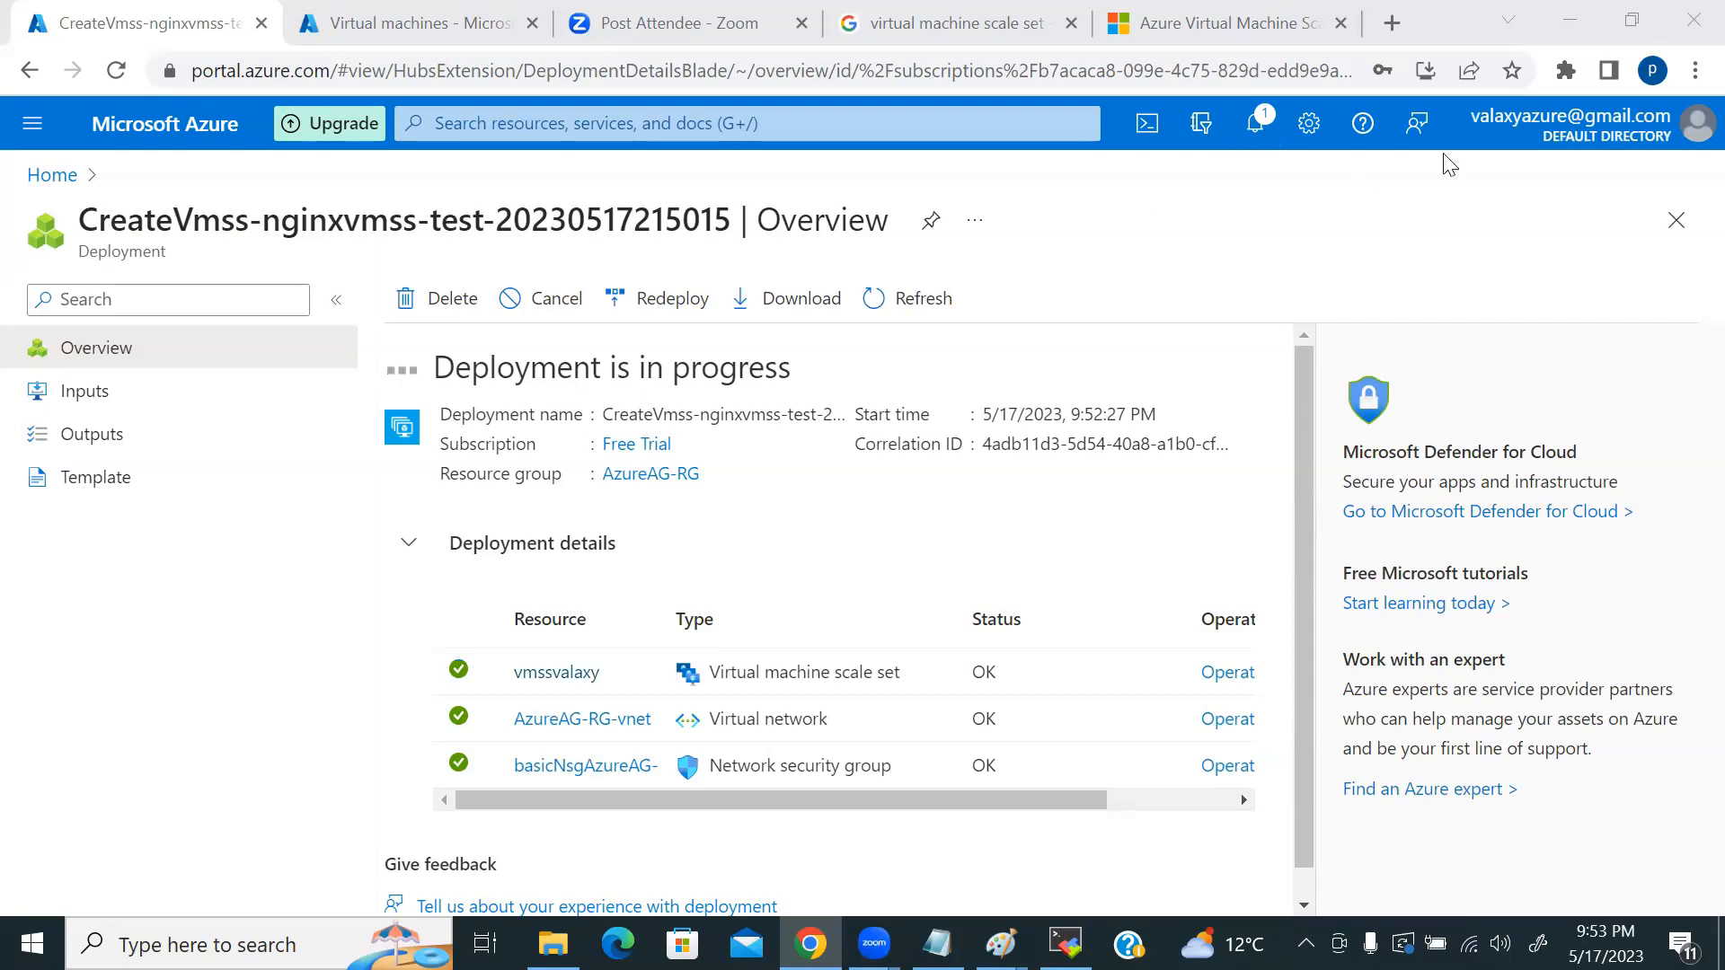
Step: In a new tab, open Udemy's instructor dashboard and the Linux for Devops course's Promotions page
{"action": "left_click", "coordinate": [1388, 27]}
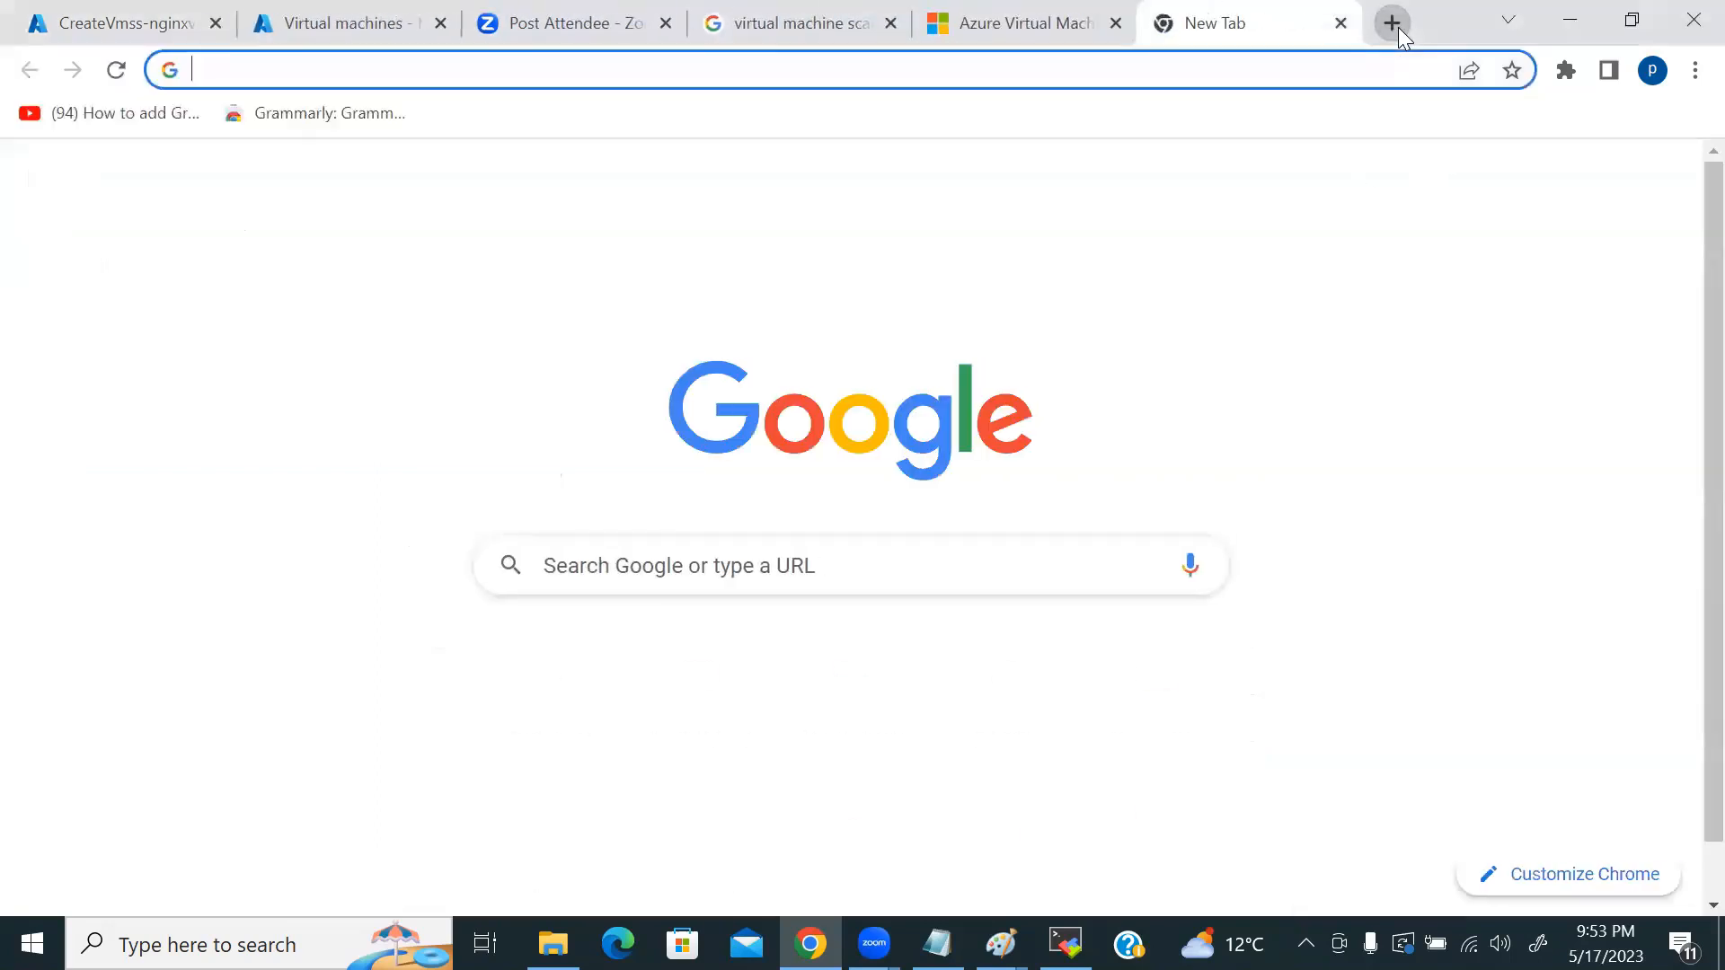
{"action": "type", "text": "ude"}
{"action": "key", "text": "Return"}
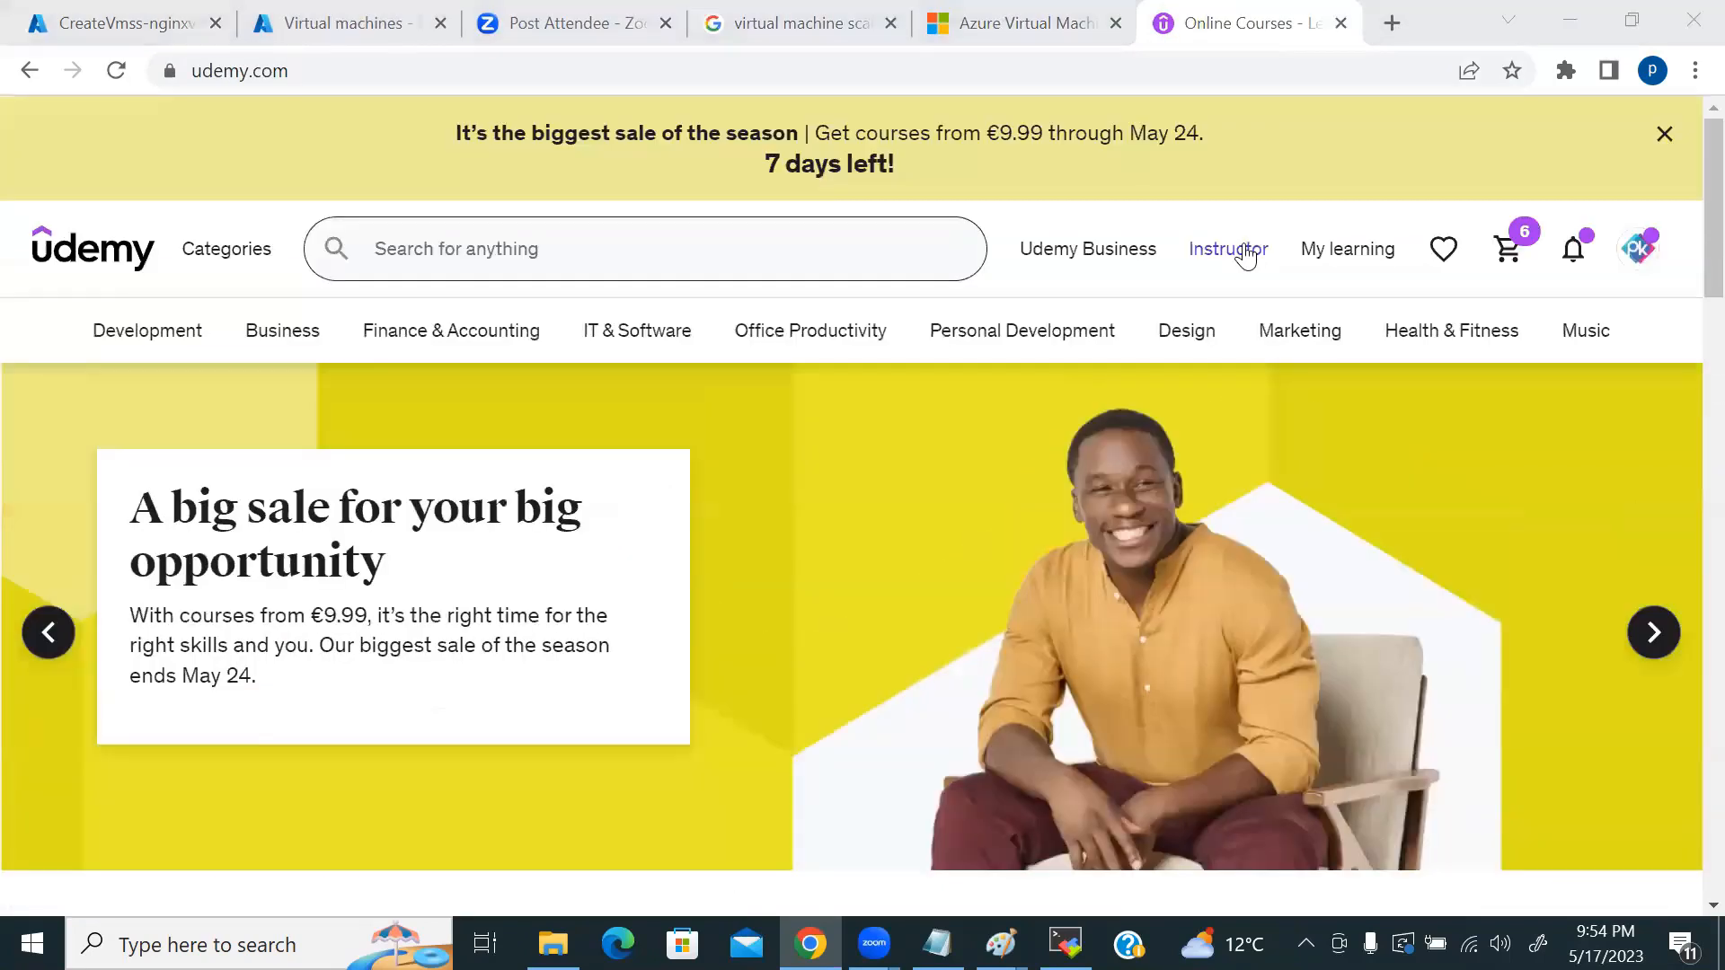
{"action": "left_click", "coordinate": [1240, 250]}
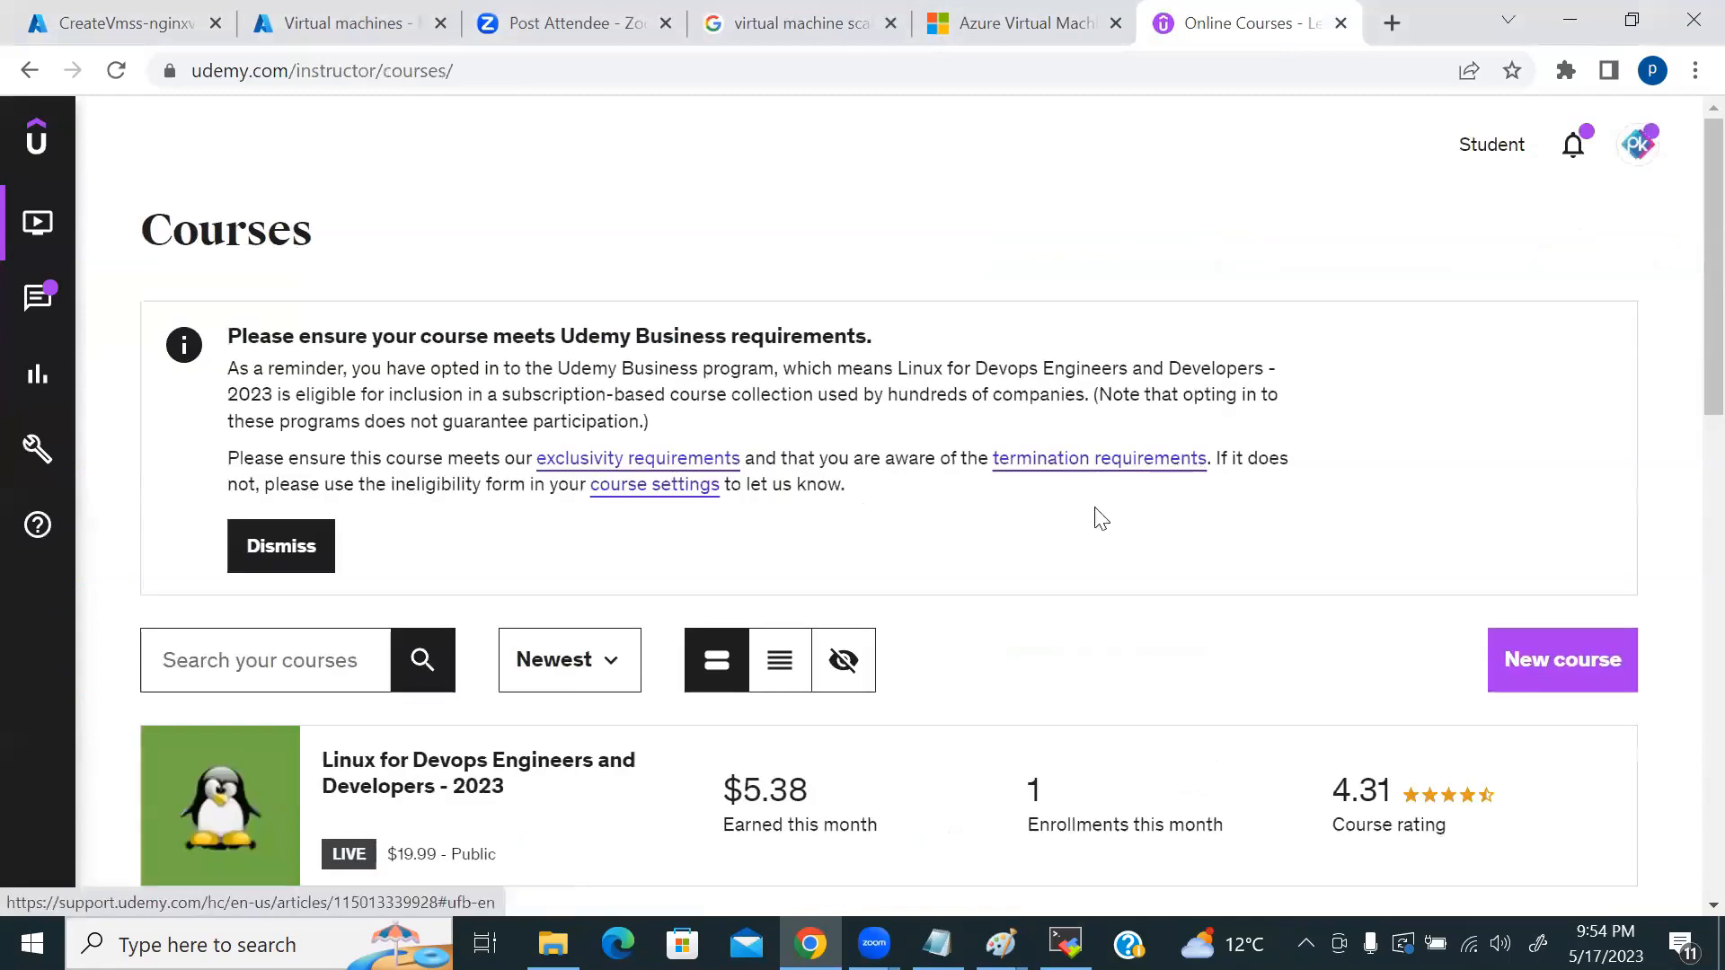
{"action": "scroll", "coordinate": [1106, 539], "scroll_direction": "down", "scroll_amount": 2}
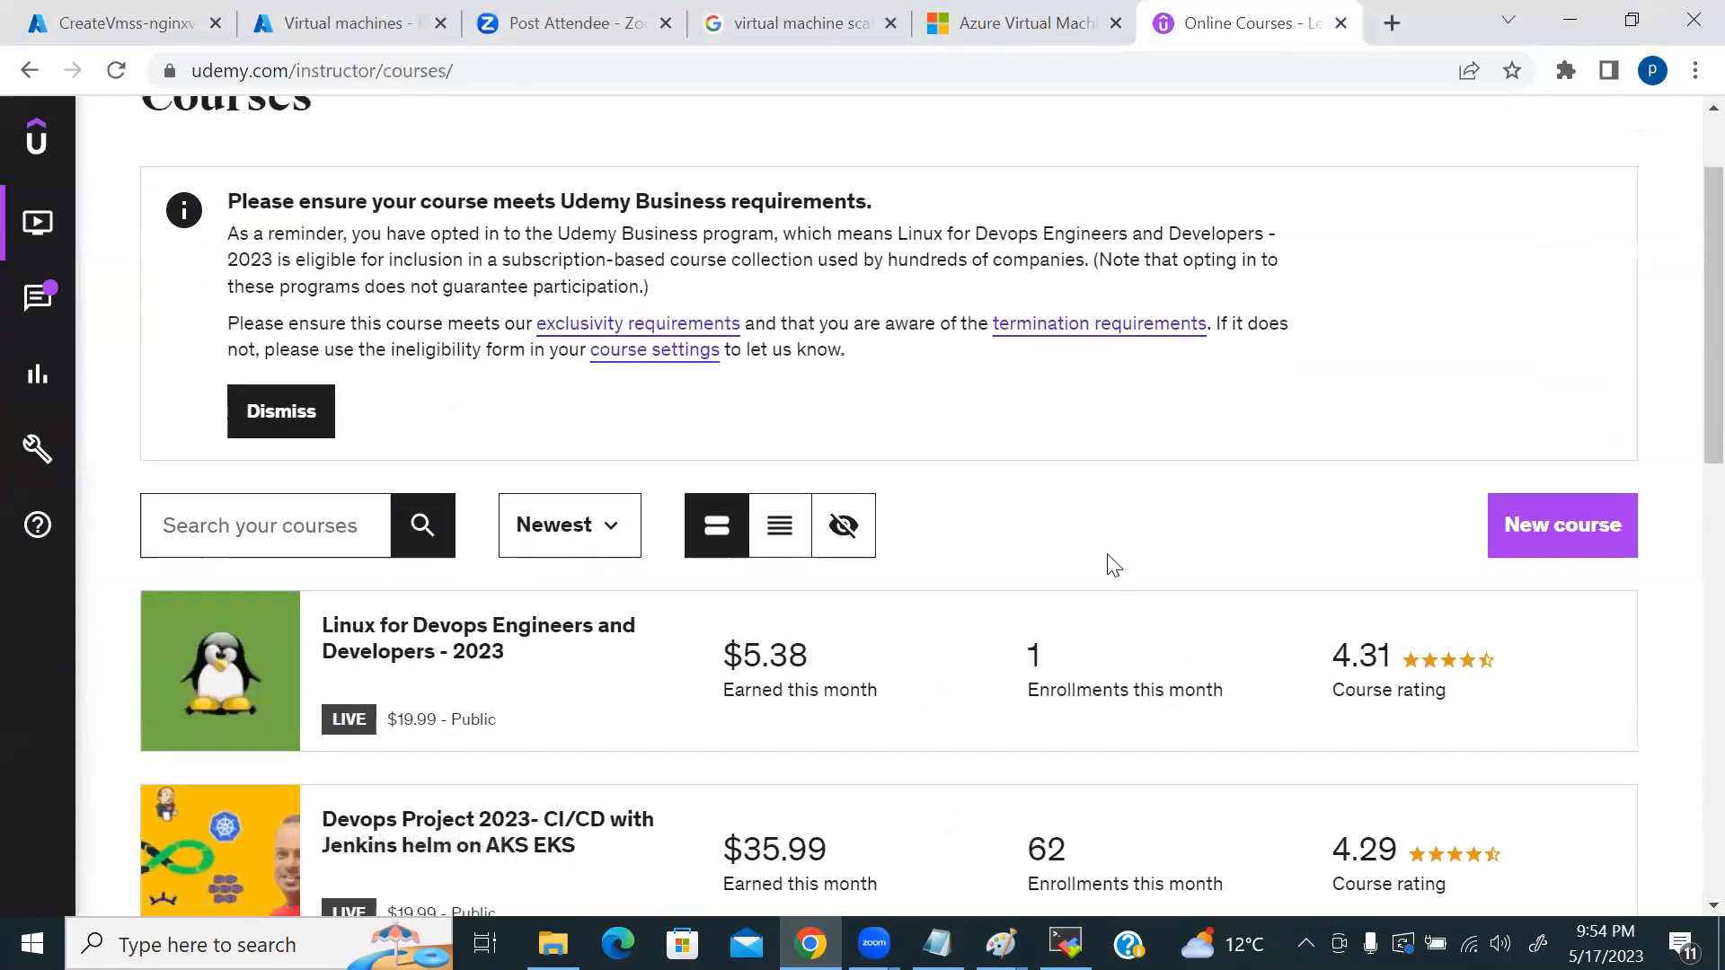
{"action": "left_click", "coordinate": [529, 680]}
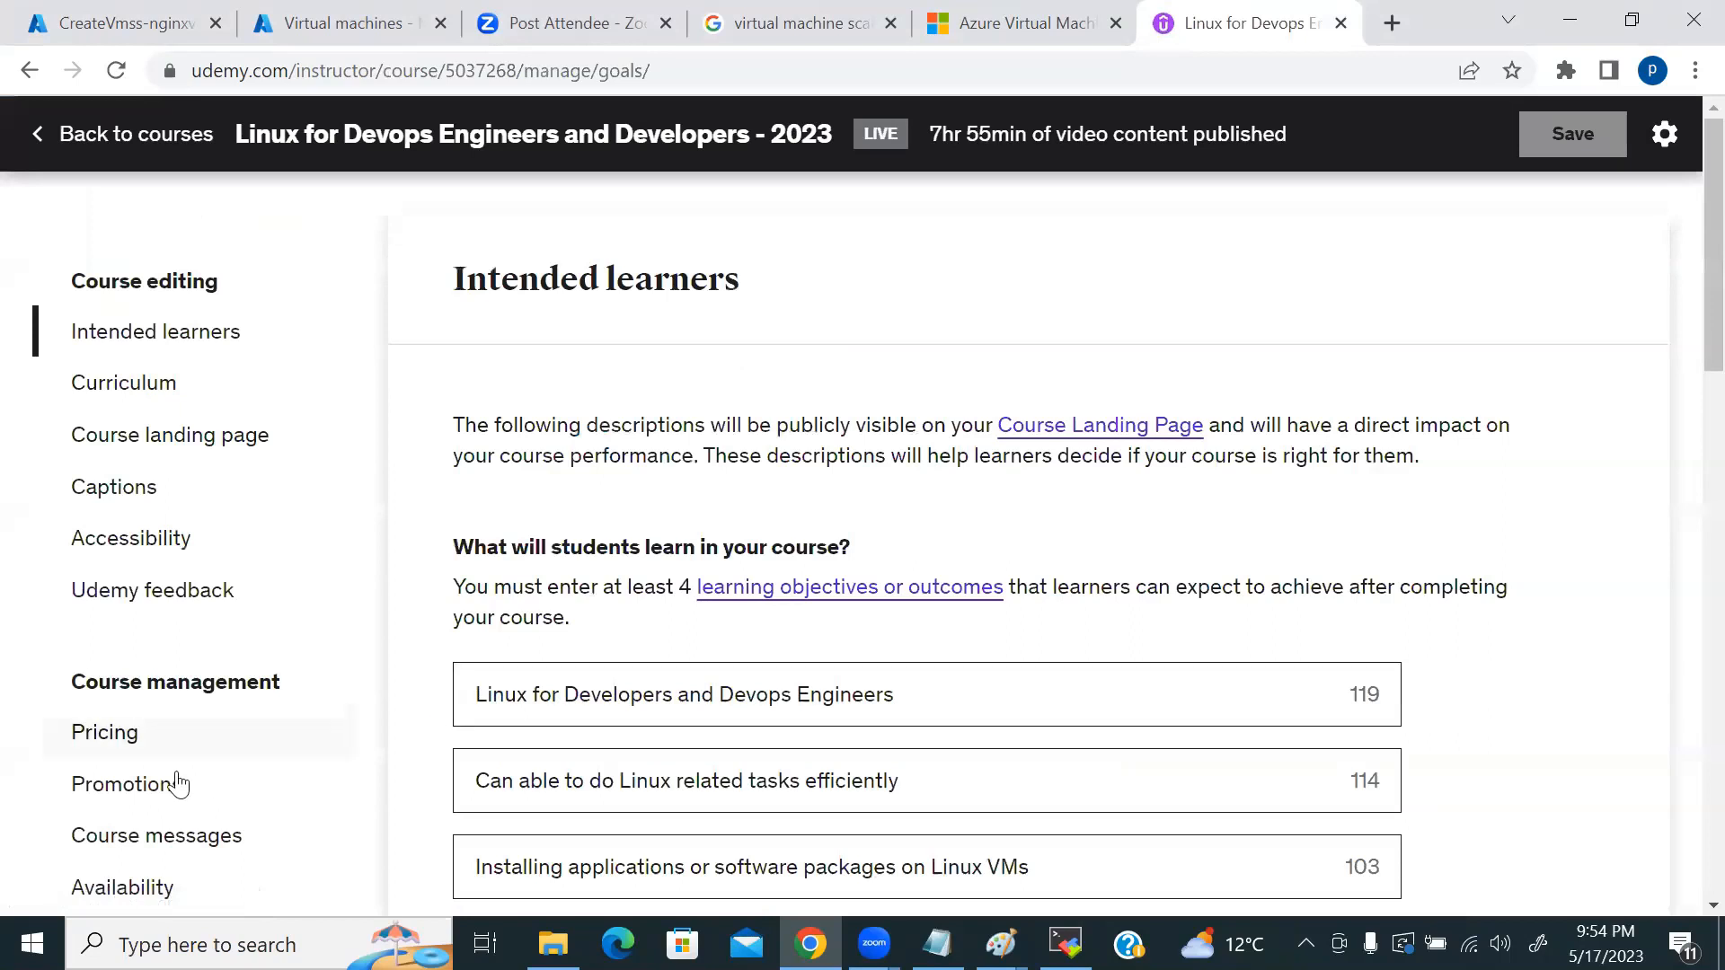
{"action": "left_click", "coordinate": [171, 785]}
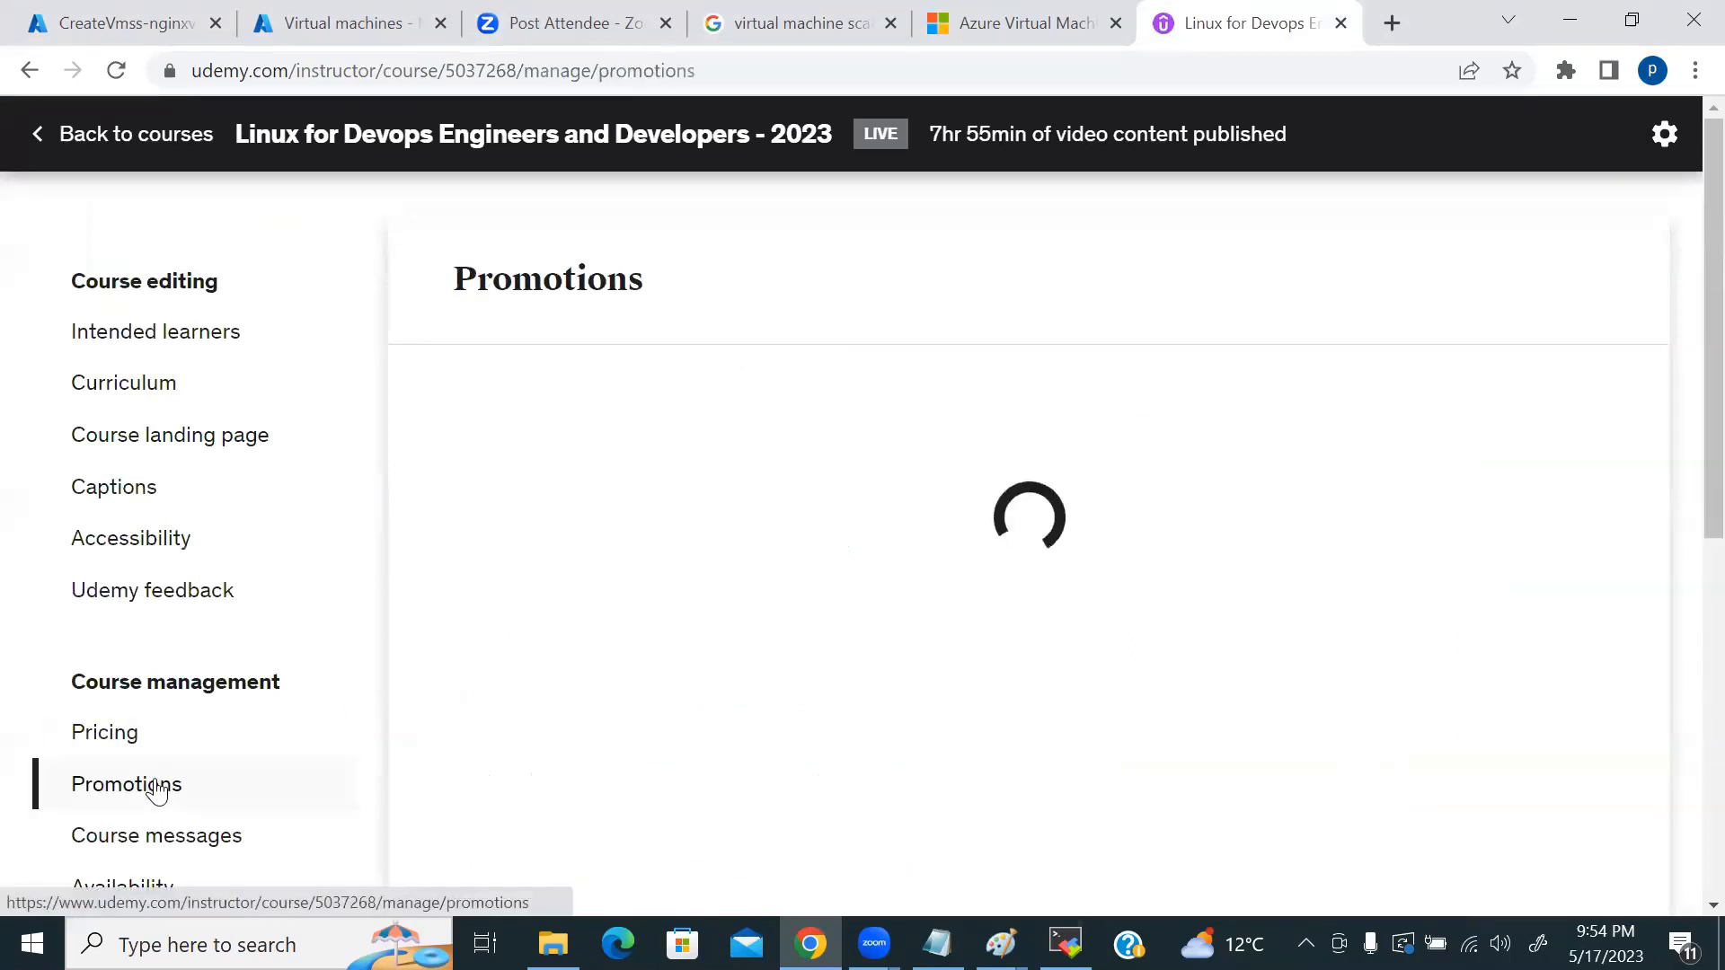
Step: Copy the MAY2023 coupon share link, then go back to the courses list
{"action": "scroll", "coordinate": [1516, 551], "scroll_direction": "down", "scroll_amount": 4}
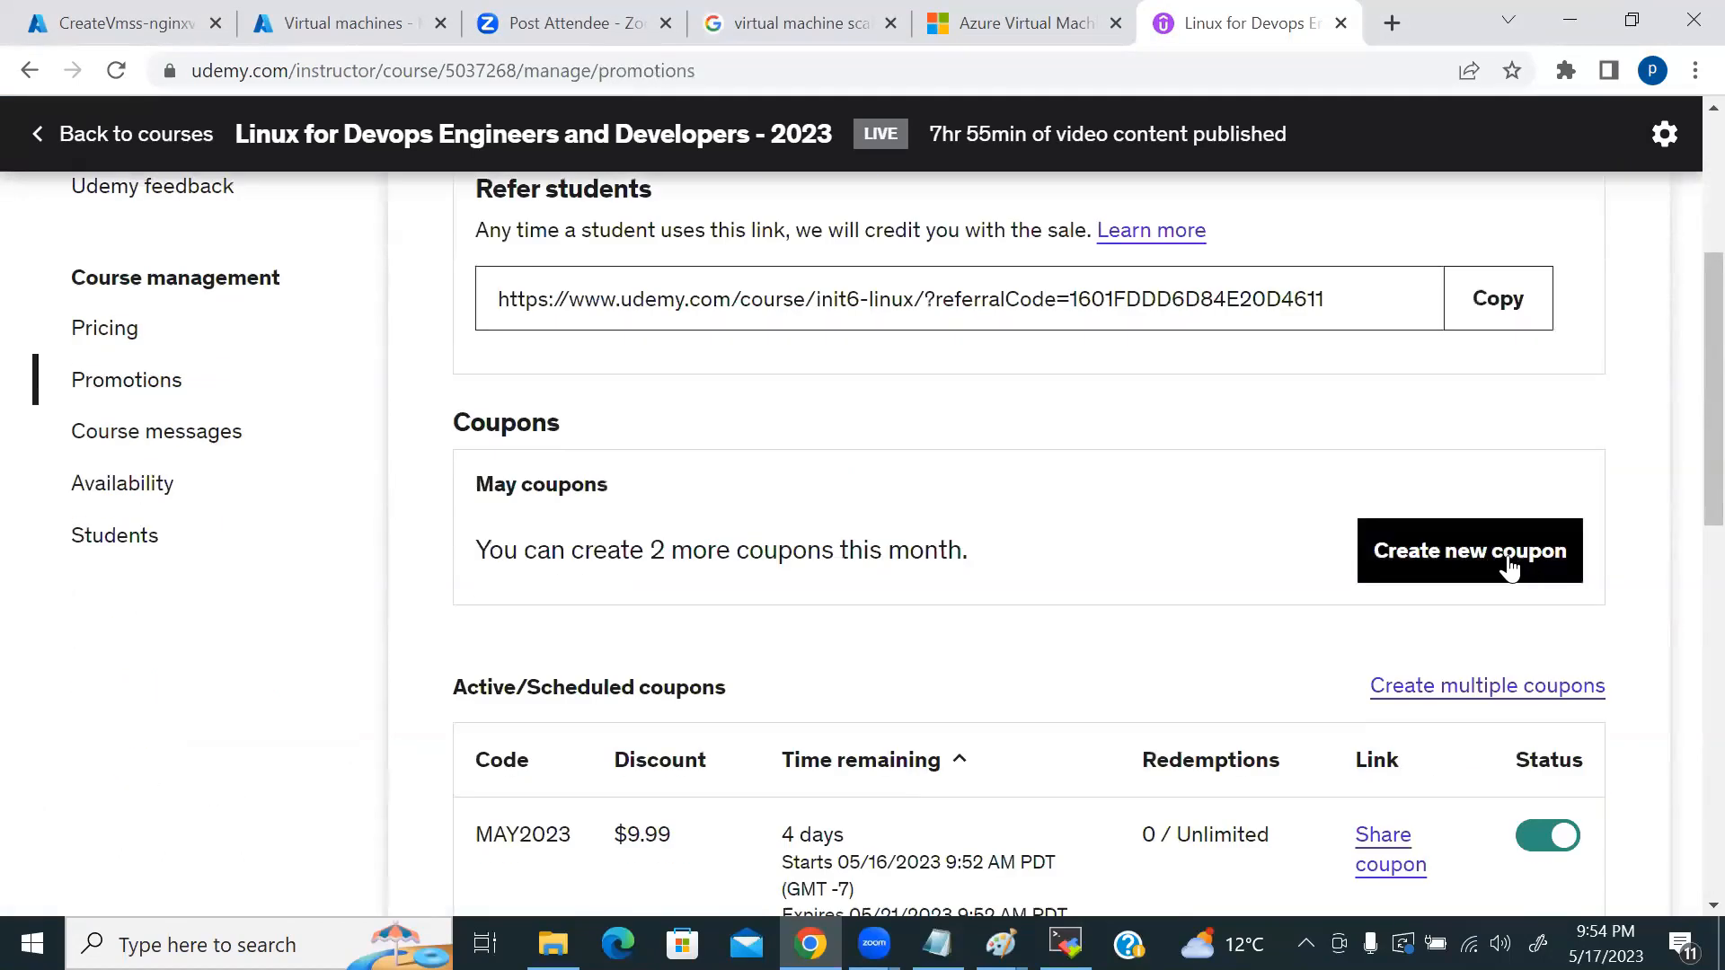
{"action": "scroll", "coordinate": [1662, 600], "scroll_direction": "down", "scroll_amount": 3}
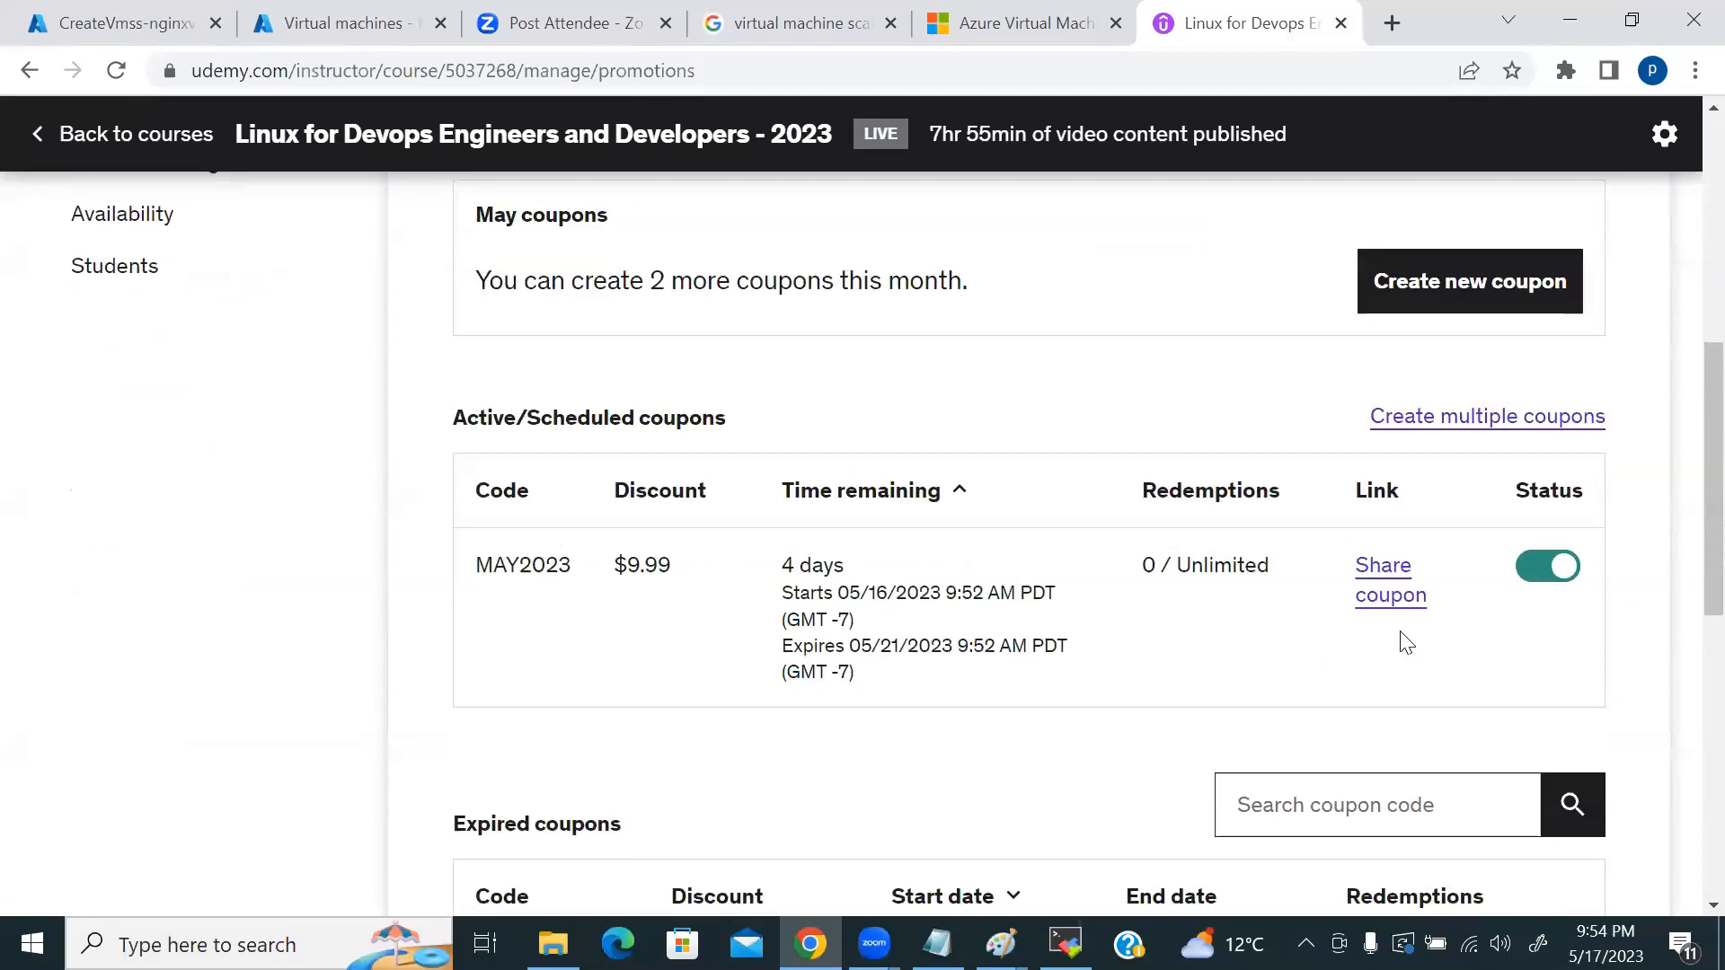
{"action": "left_click", "coordinate": [1388, 582]}
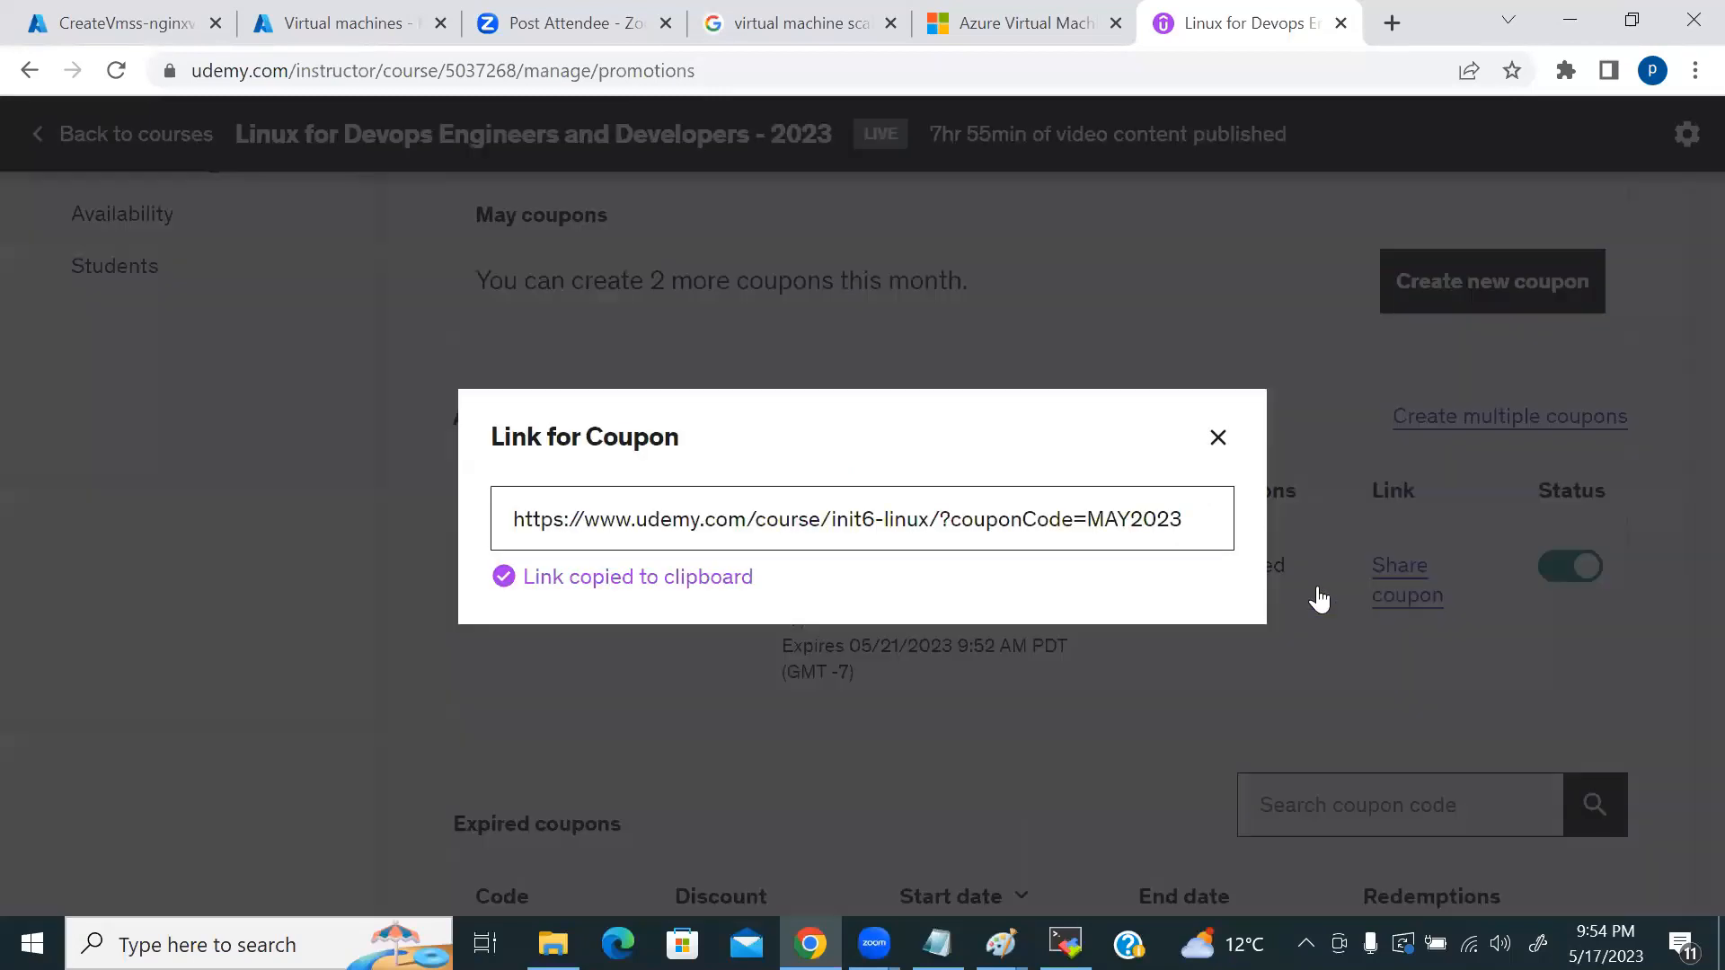
{"action": "left_click", "coordinate": [990, 519]}
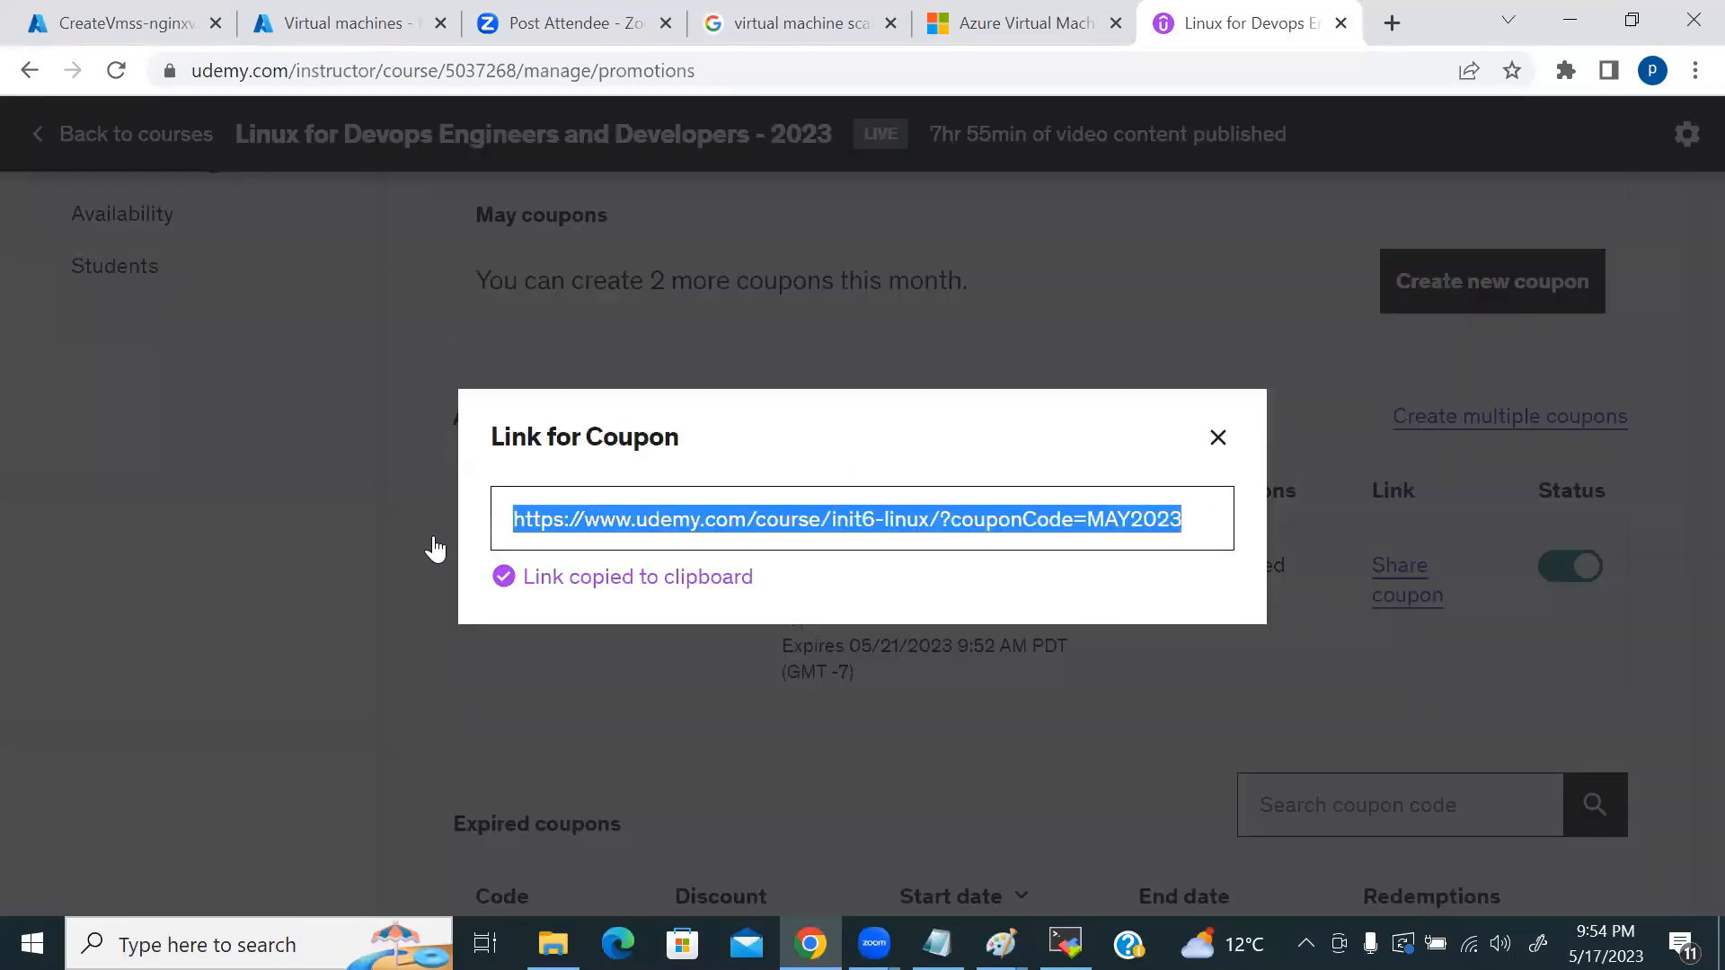
{"action": "left_click", "coordinate": [871, 876]}
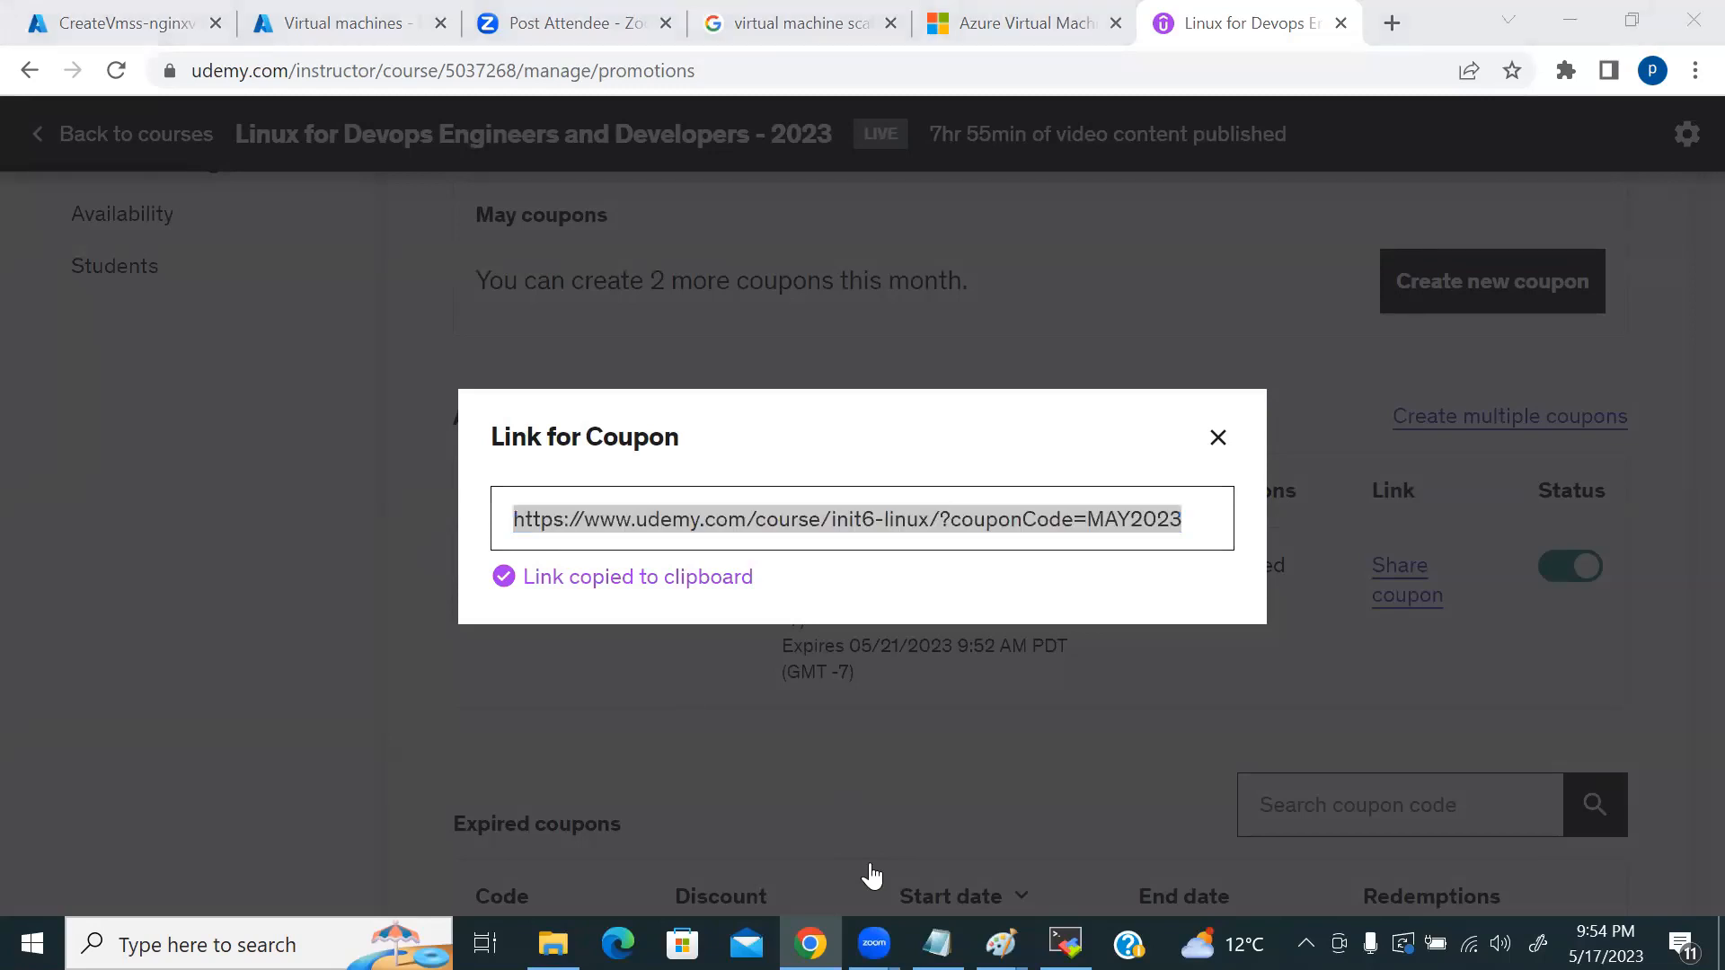
{"action": "left_click", "coordinate": [1217, 438]}
{"action": "scroll", "coordinate": [732, 527], "scroll_direction": "up", "scroll_amount": 2}
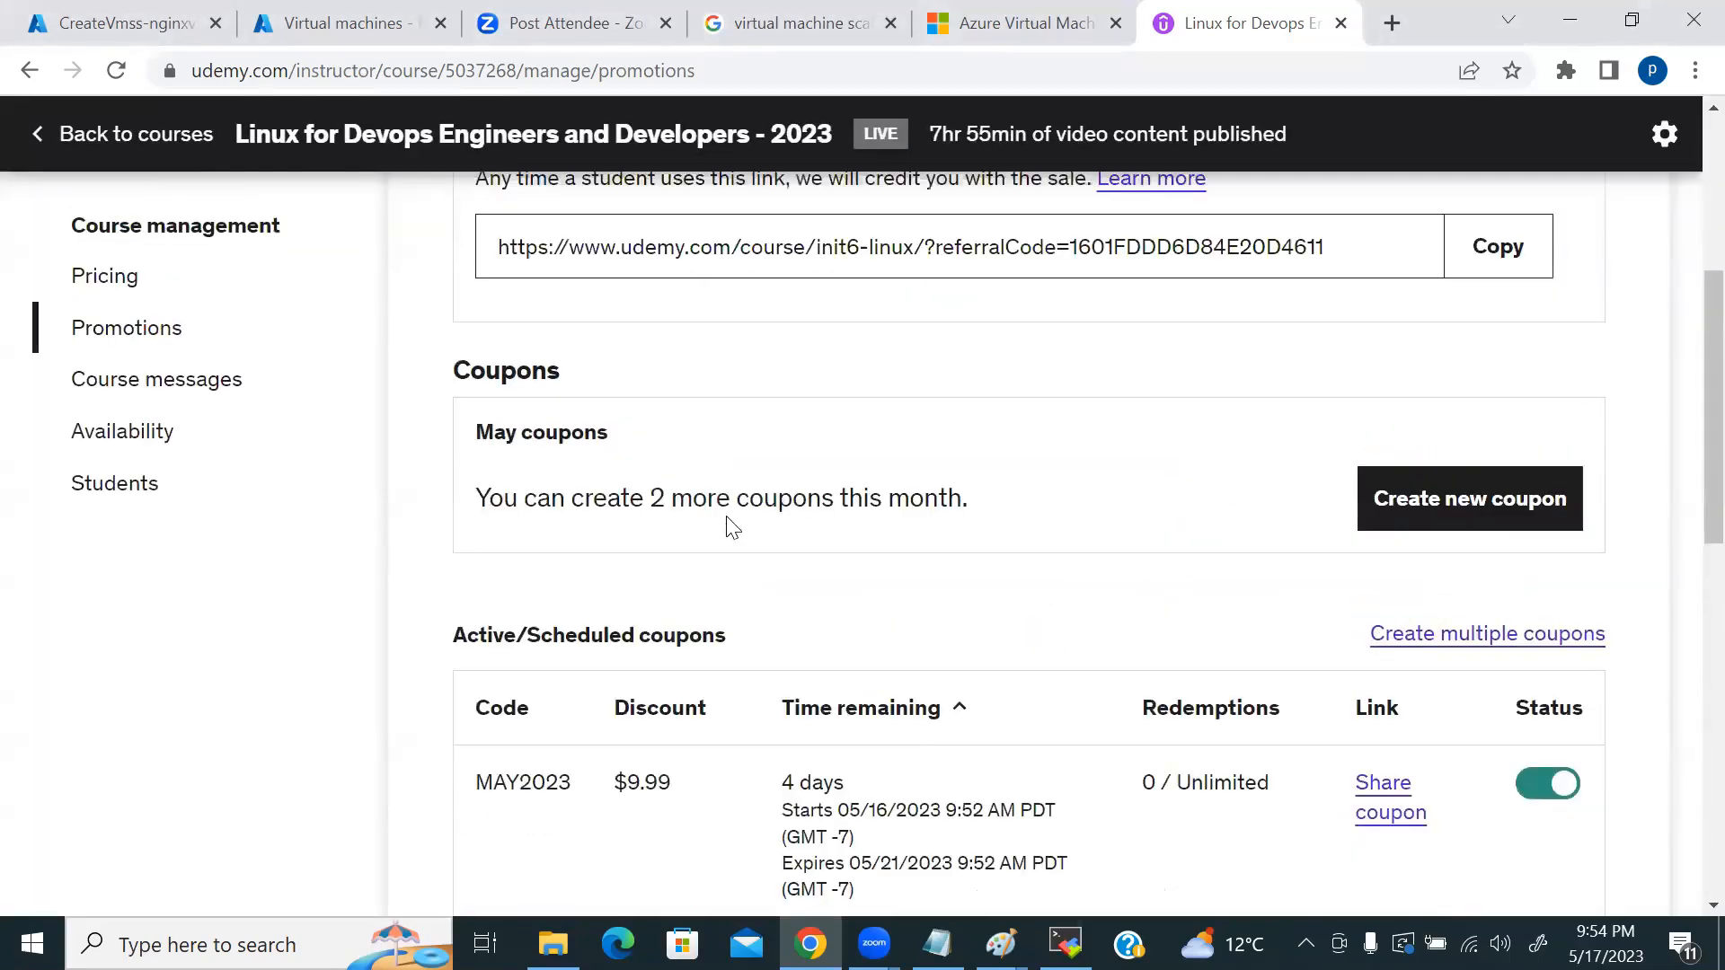
{"action": "scroll", "coordinate": [733, 527], "scroll_direction": "up", "scroll_amount": 5}
{"action": "left_click", "coordinate": [67, 137]}
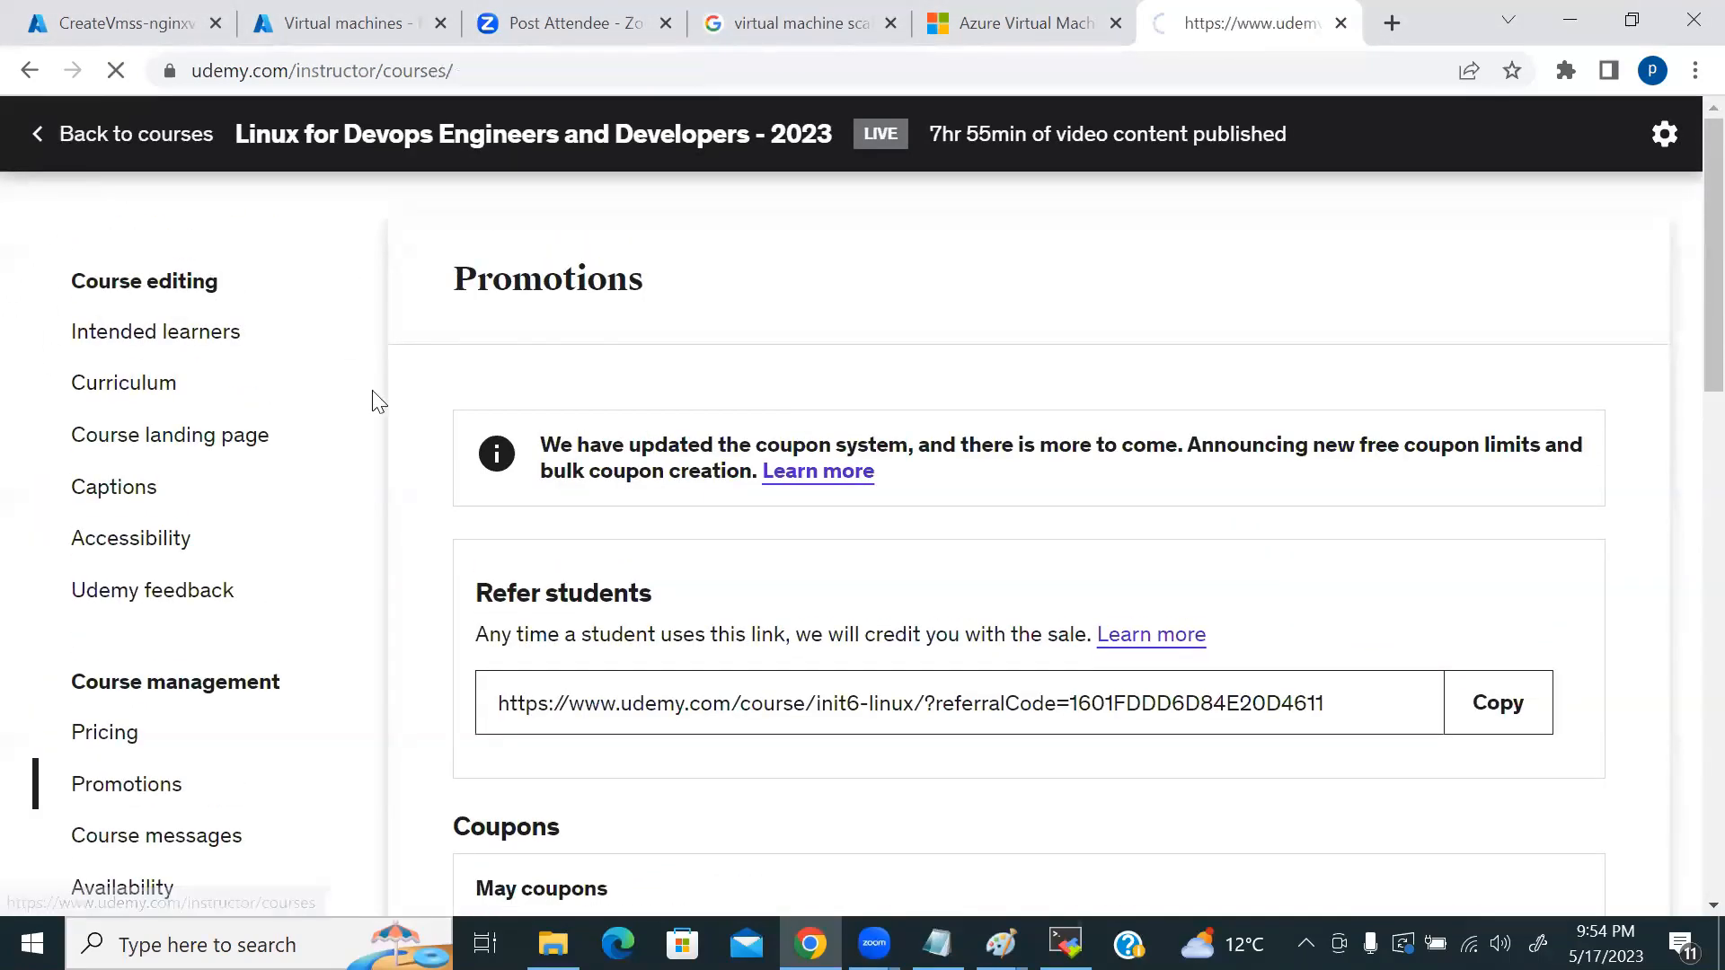
Step: Open the Promotions page of the Devops Project 2023 course
{"action": "scroll", "coordinate": [651, 568], "scroll_direction": "down", "scroll_amount": 6}
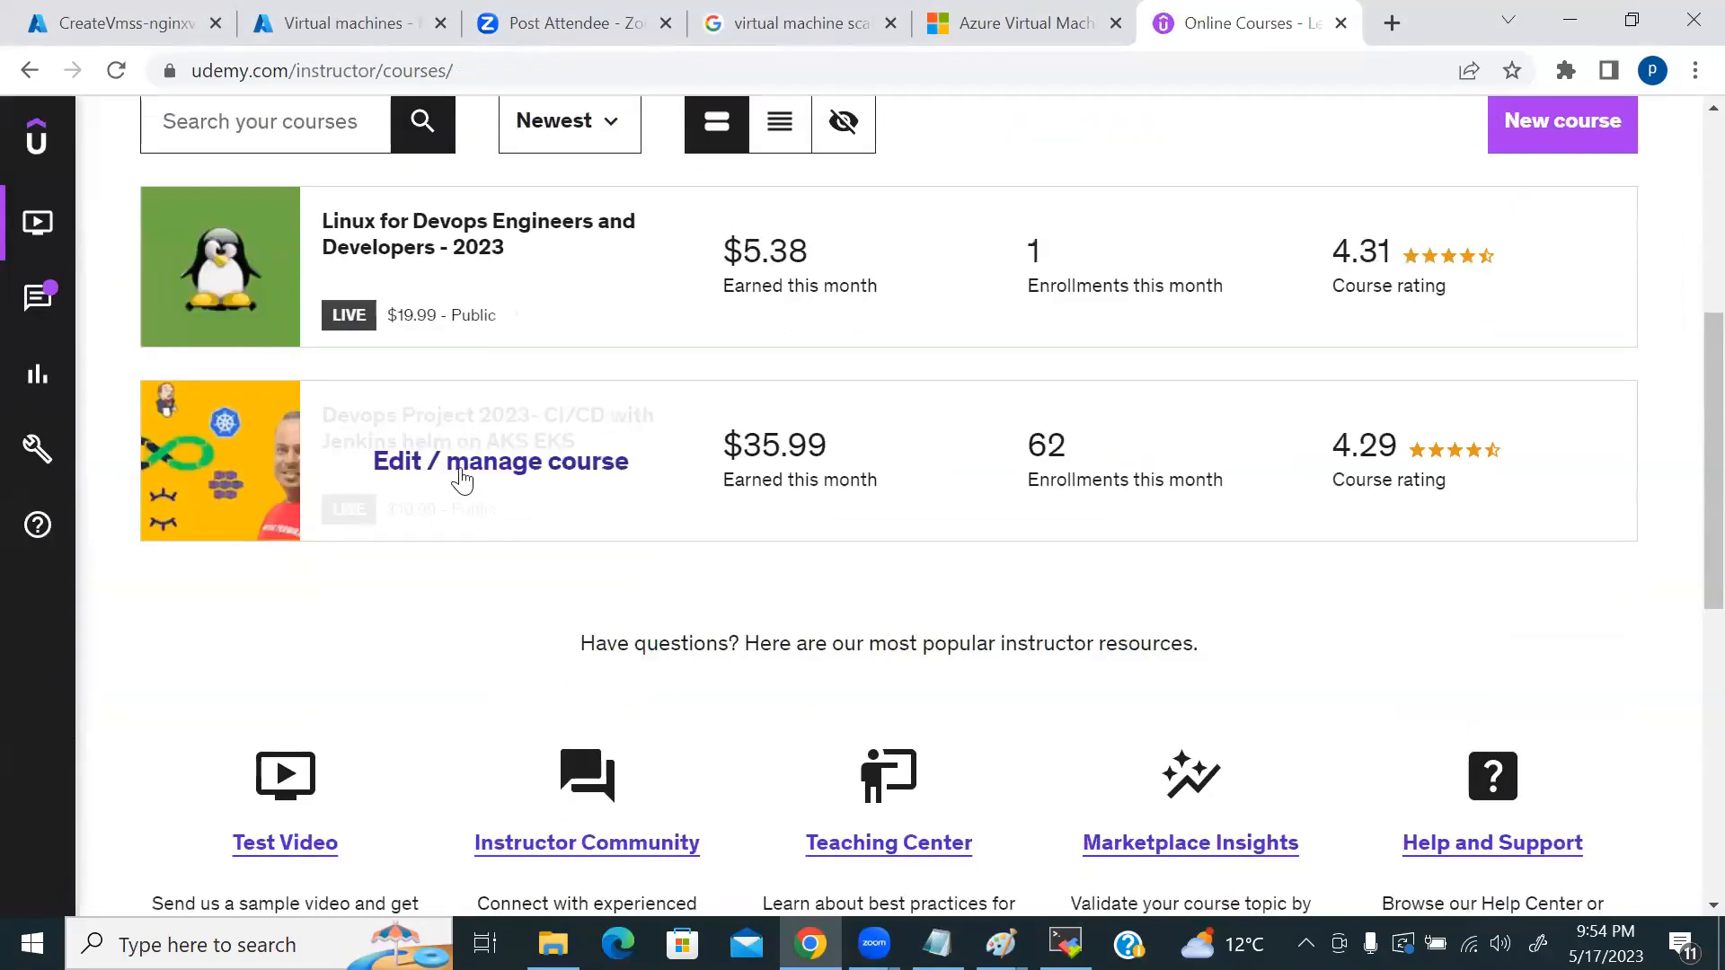
{"action": "left_click", "coordinate": [489, 469]}
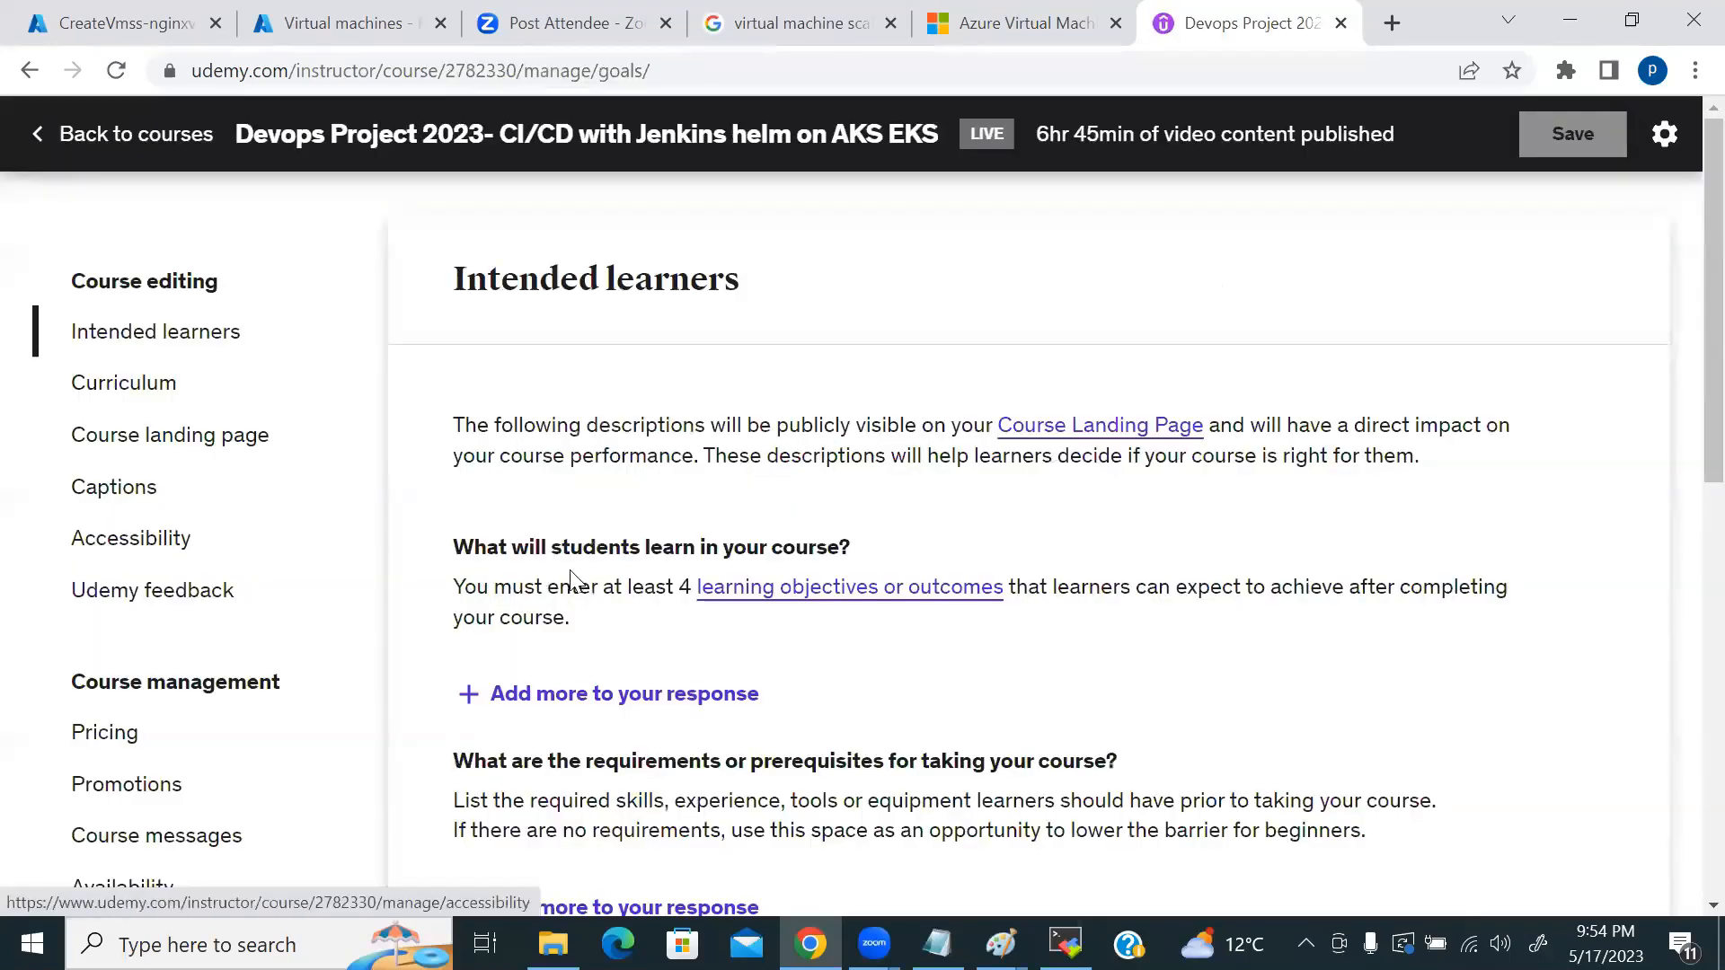
{"action": "left_click", "coordinate": [117, 784]}
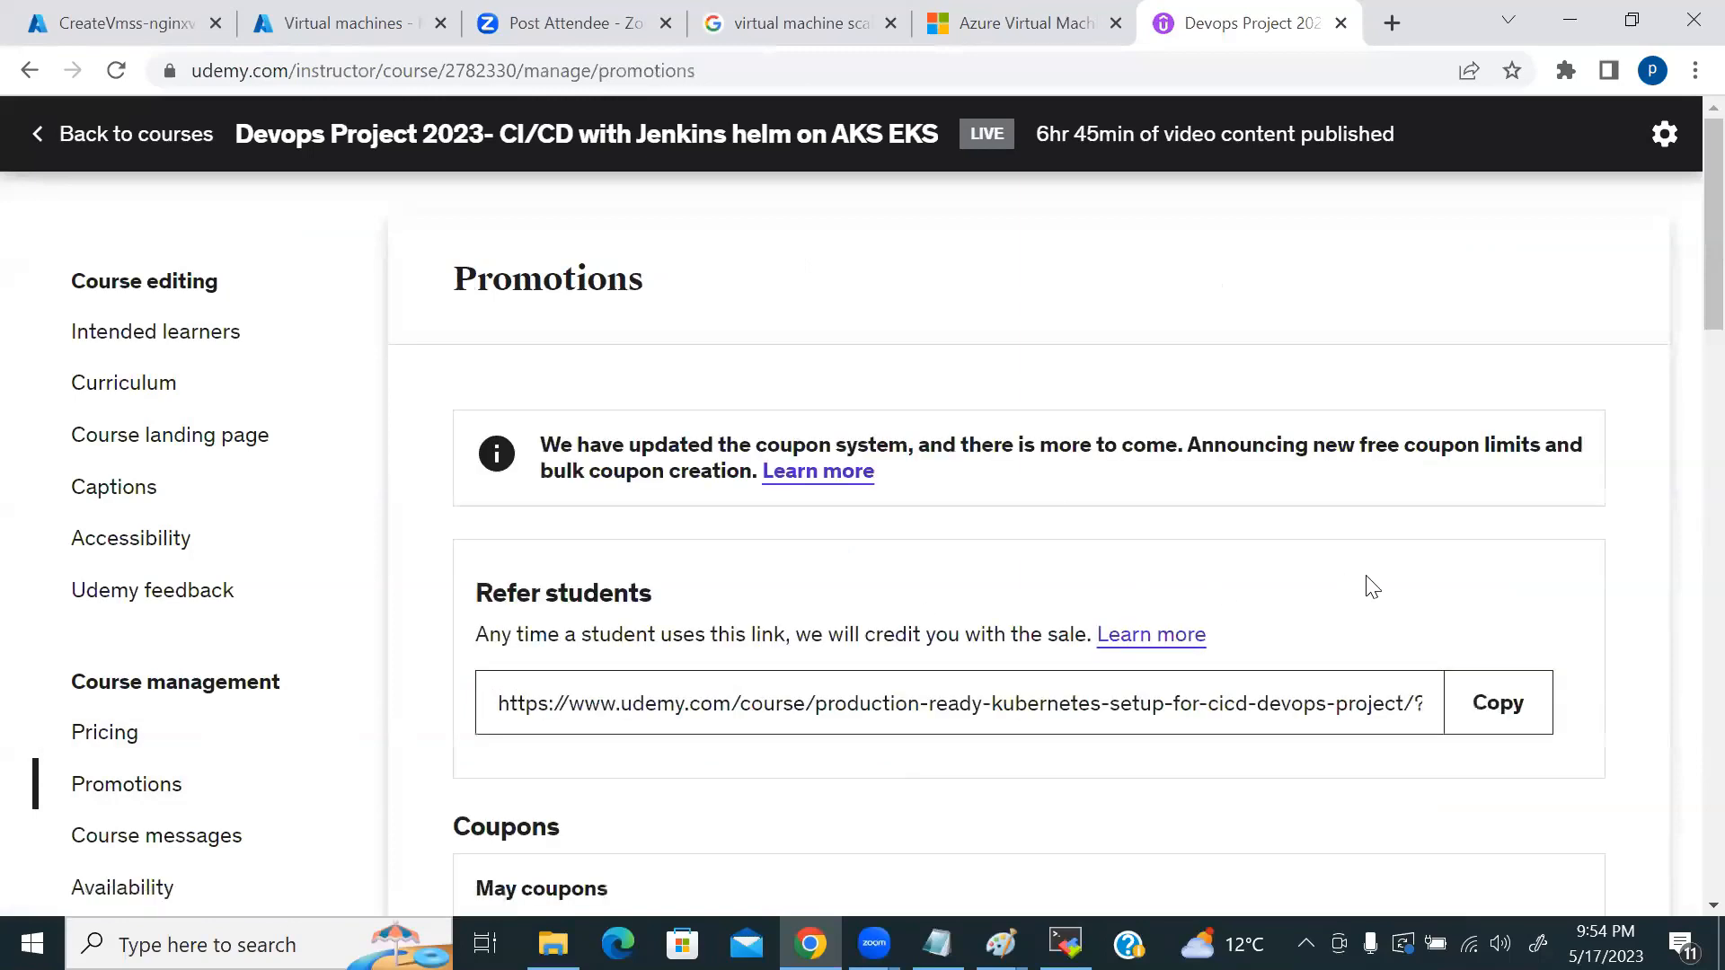
Step: Copy its MAY2023 coupon share link and close the Udemy tab
{"action": "scroll", "coordinate": [1368, 580], "scroll_direction": "down", "scroll_amount": 4}
{"action": "scroll", "coordinate": [1294, 602], "scroll_direction": "up", "scroll_amount": 3}
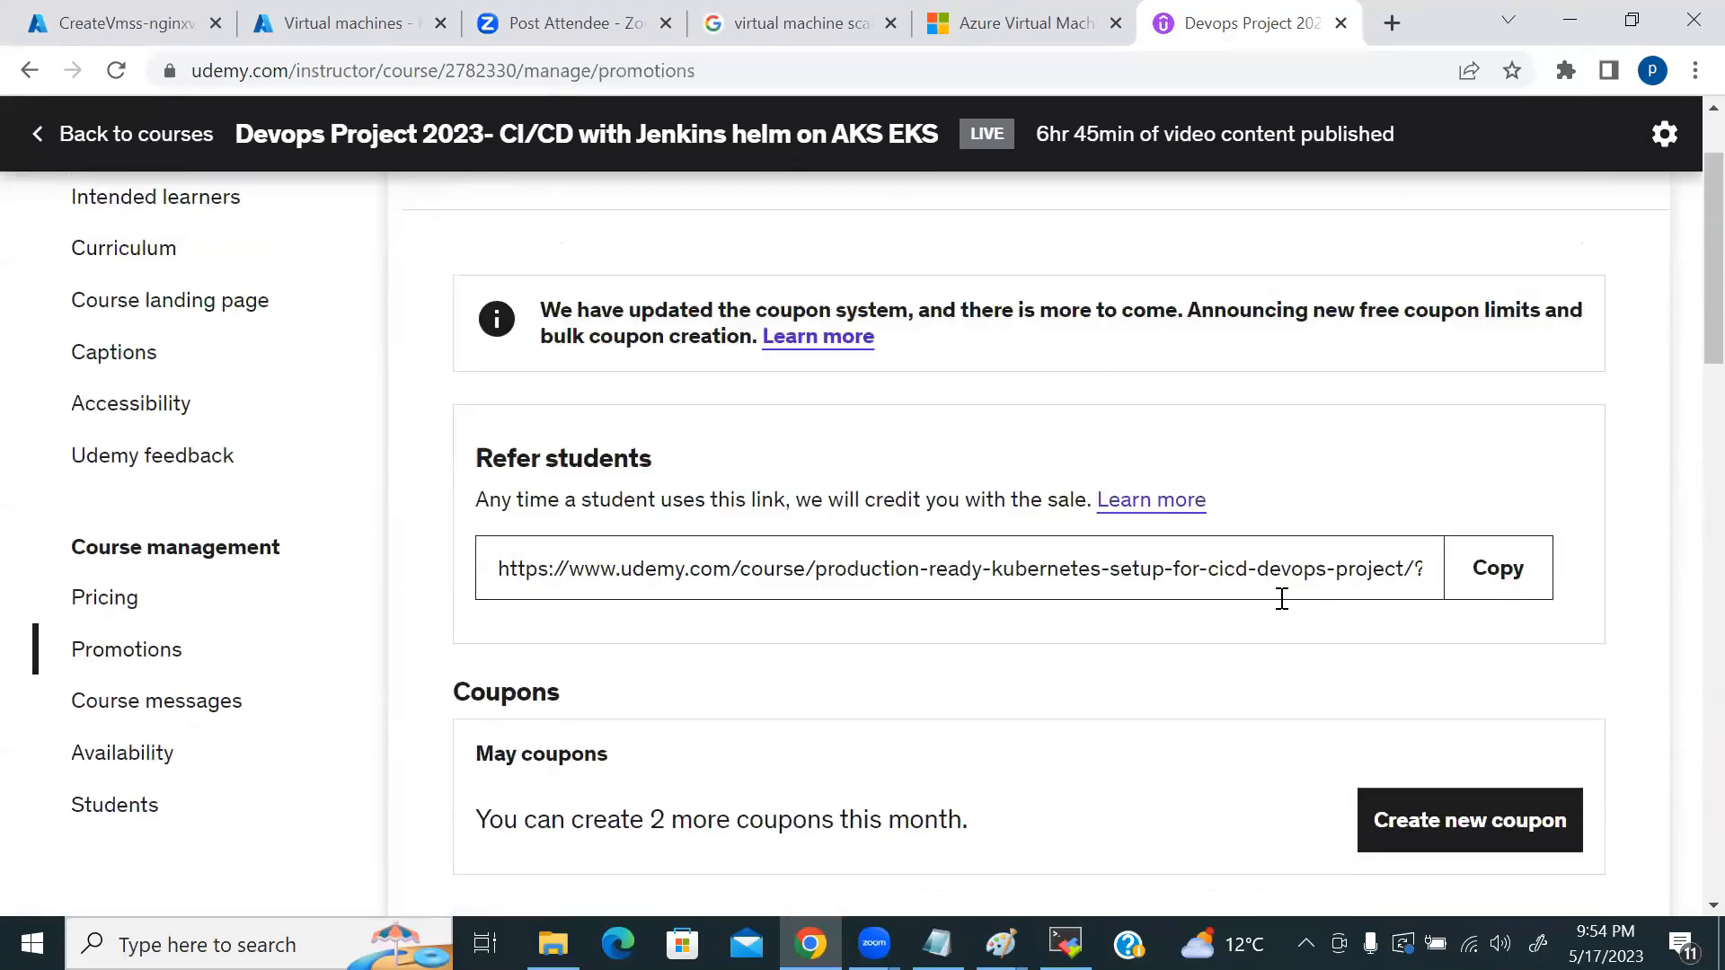
{"action": "scroll", "coordinate": [1283, 597], "scroll_direction": "down", "scroll_amount": 3}
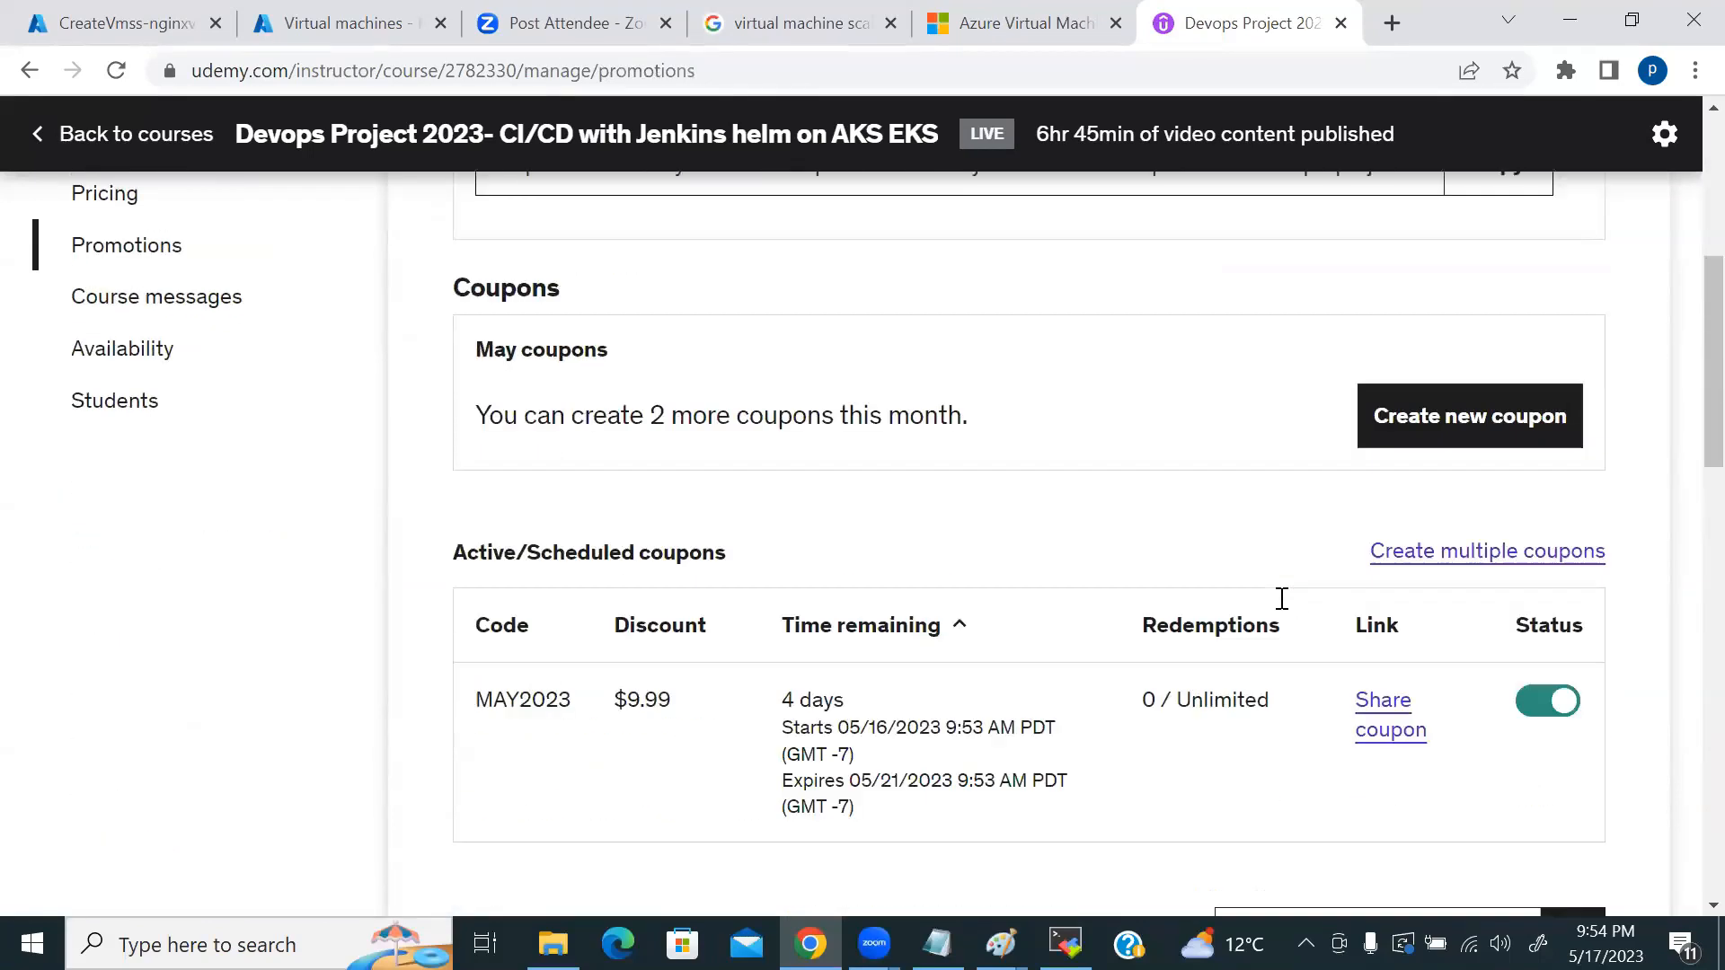
{"action": "left_click", "coordinate": [1388, 717]}
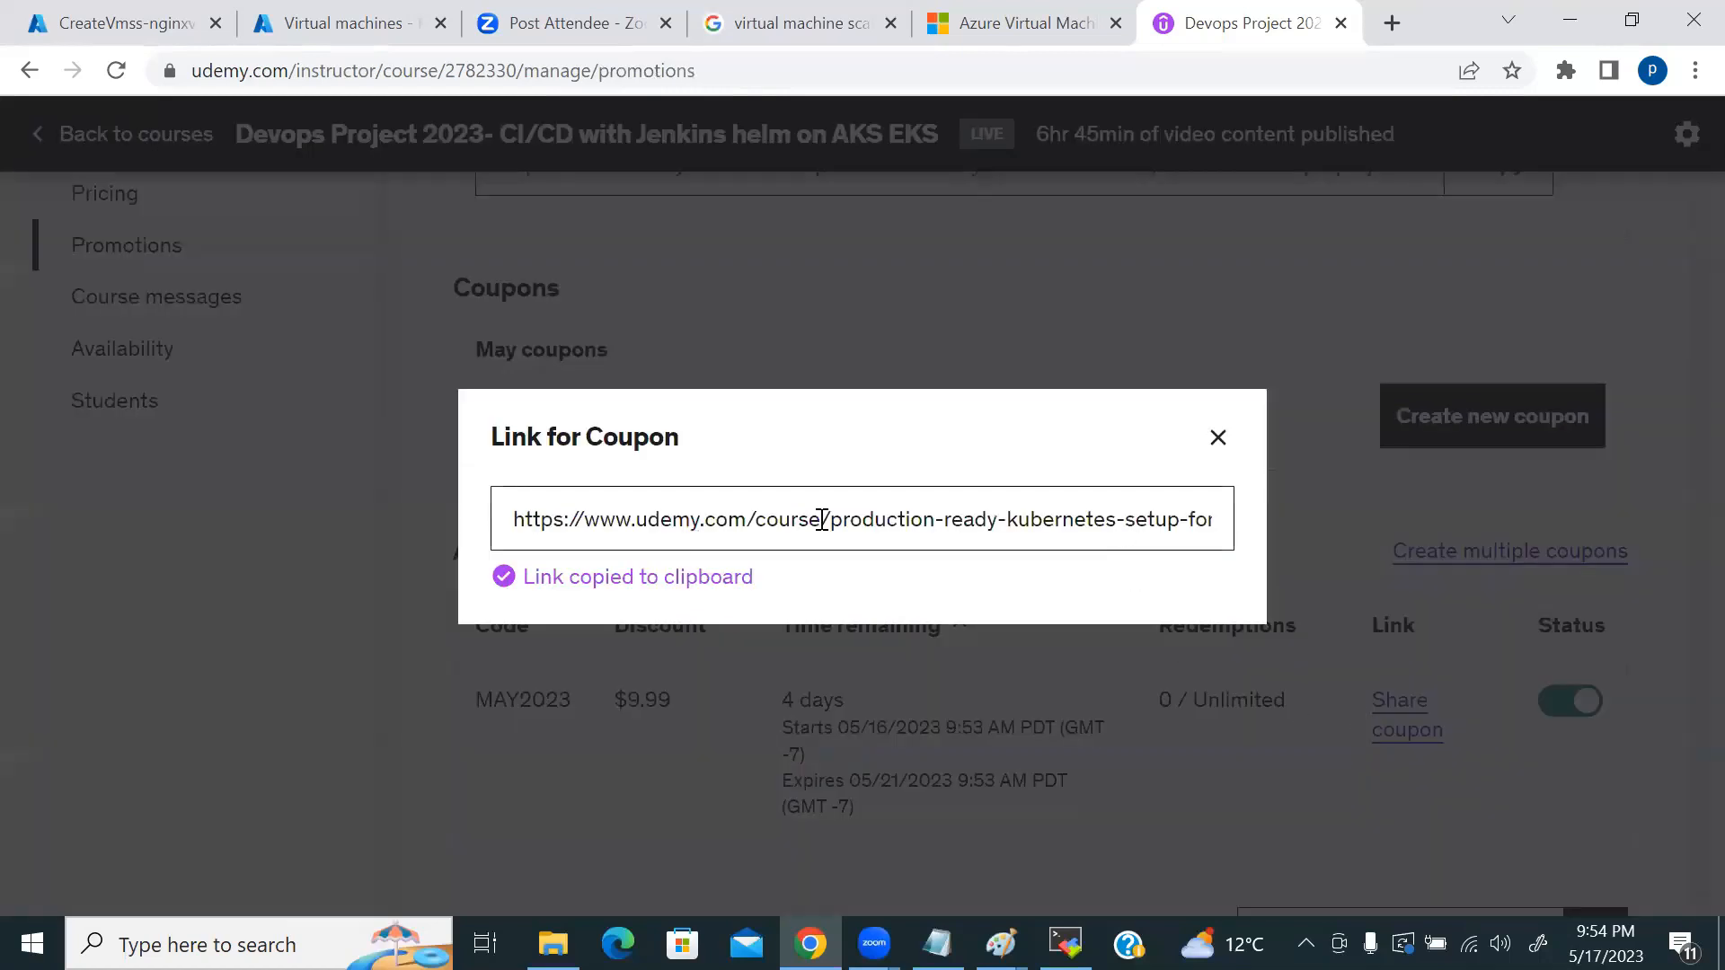
{"action": "left_click", "coordinate": [892, 519]}
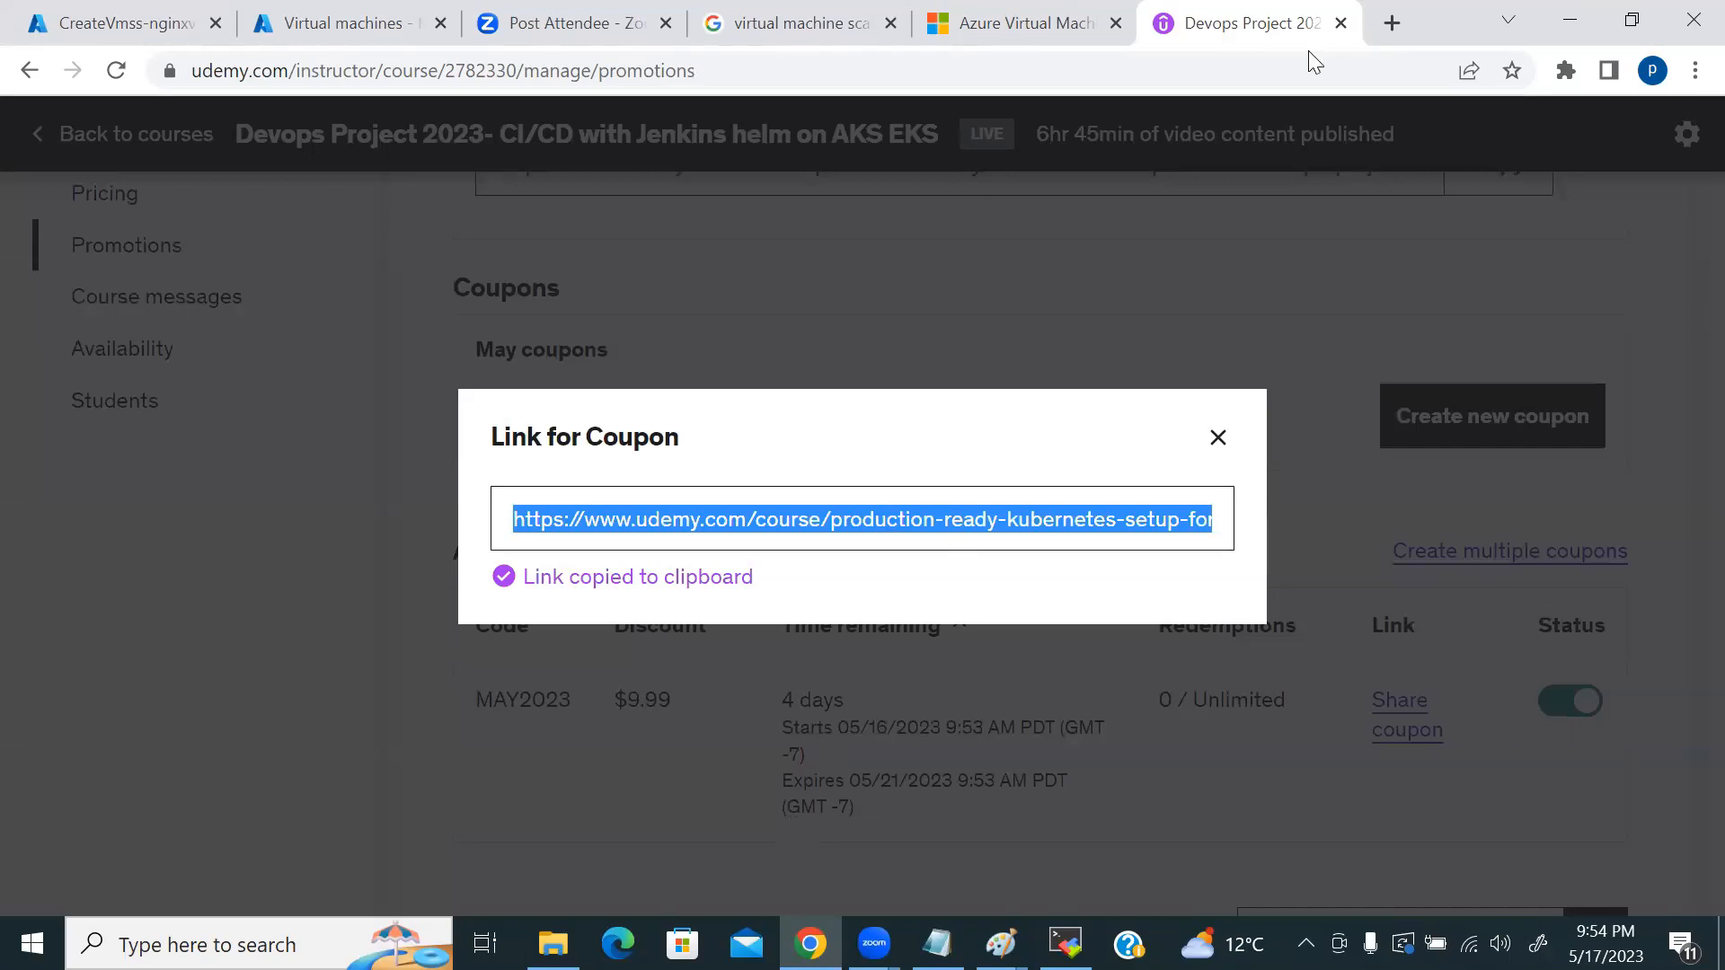
{"action": "key", "text": "ctrl+w"}
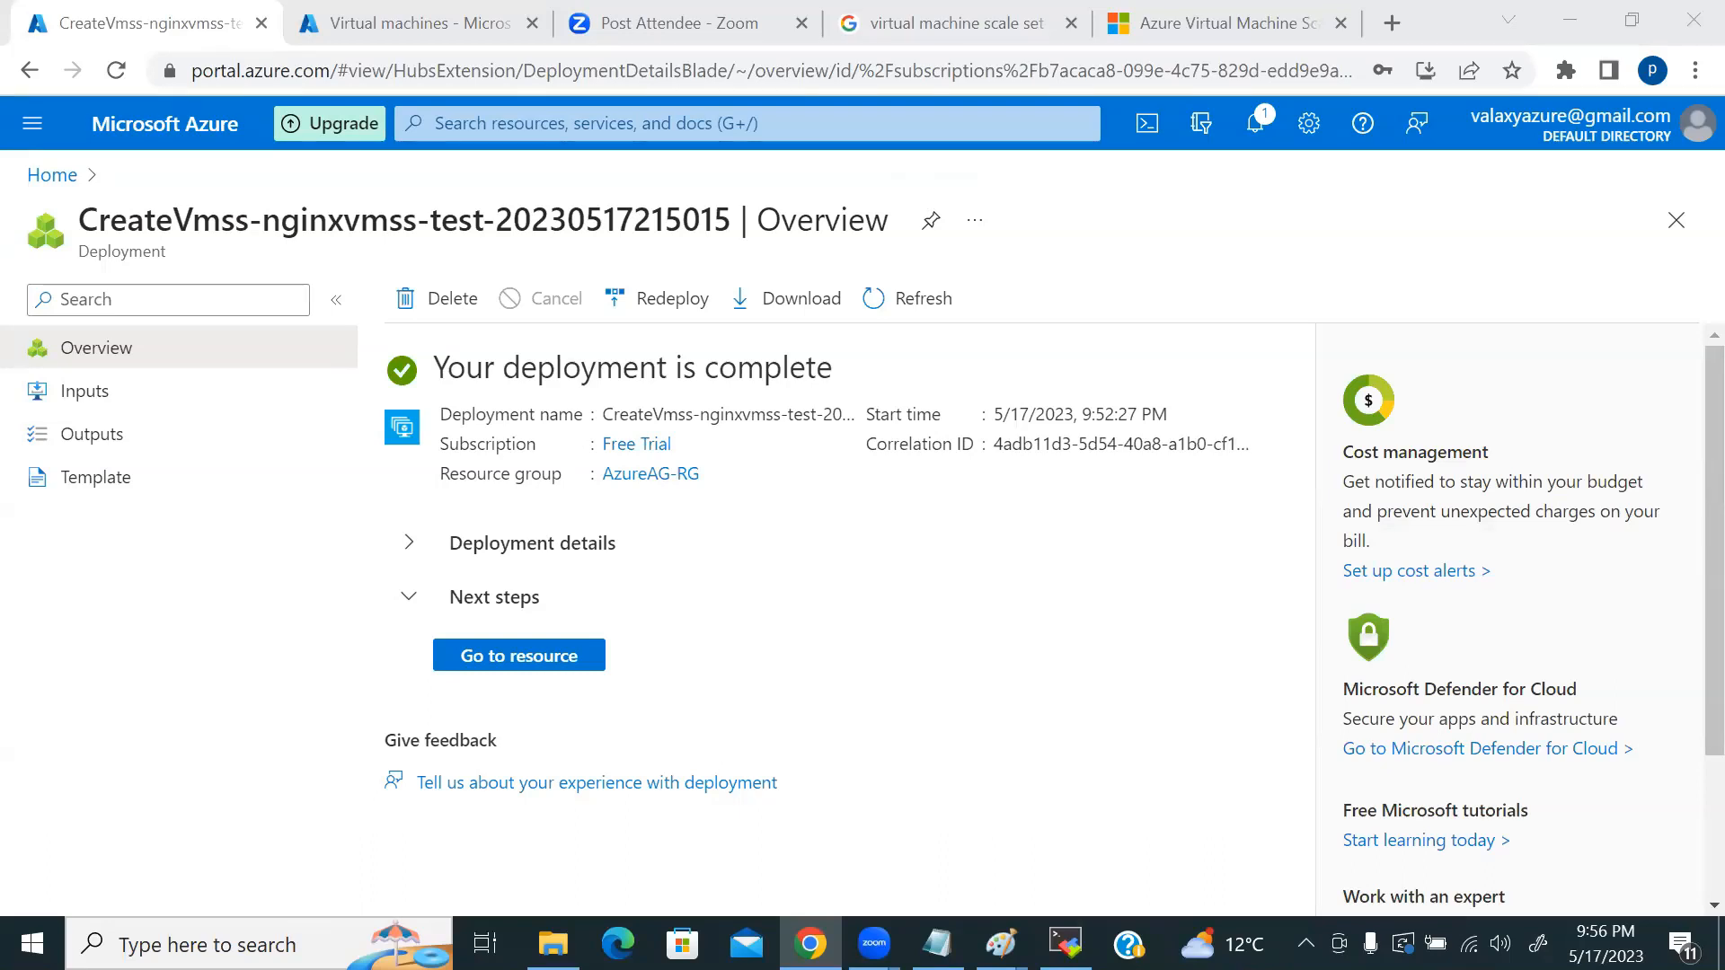
Step: Bring the Paint VMSS sketch with the '4 -- 10' and '4 is min' notes back in front
{"action": "mouse_move", "coordinate": [1001, 944]}
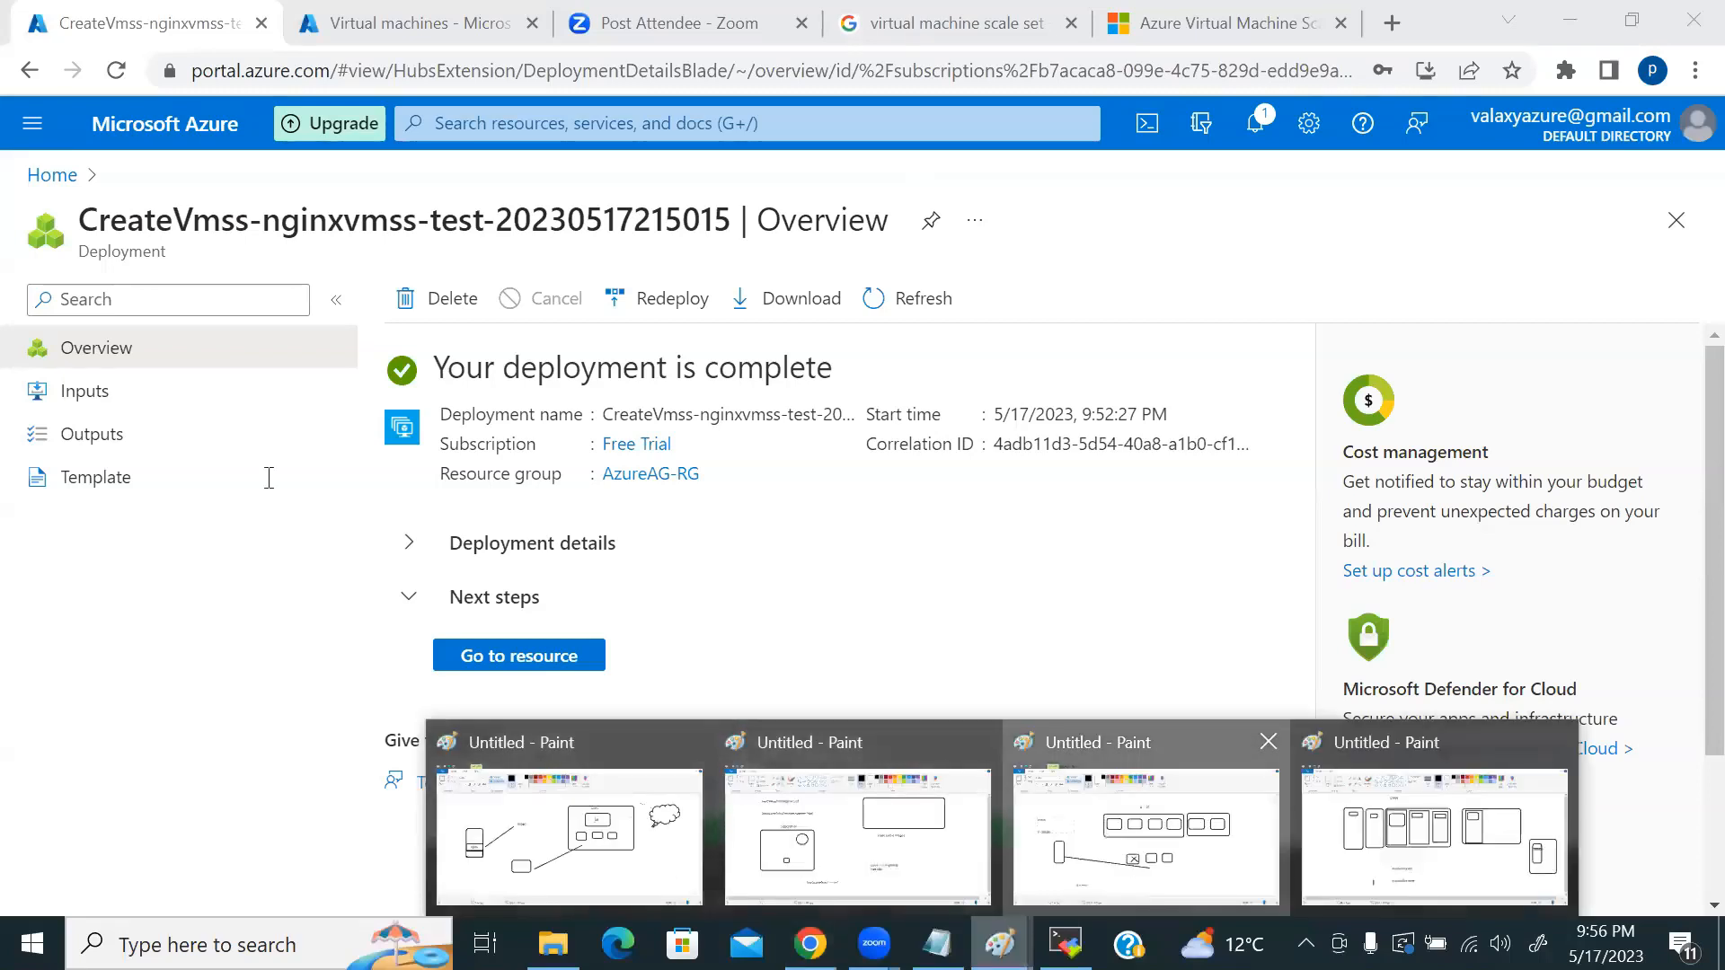
{"action": "left_click", "coordinate": [1146, 836]}
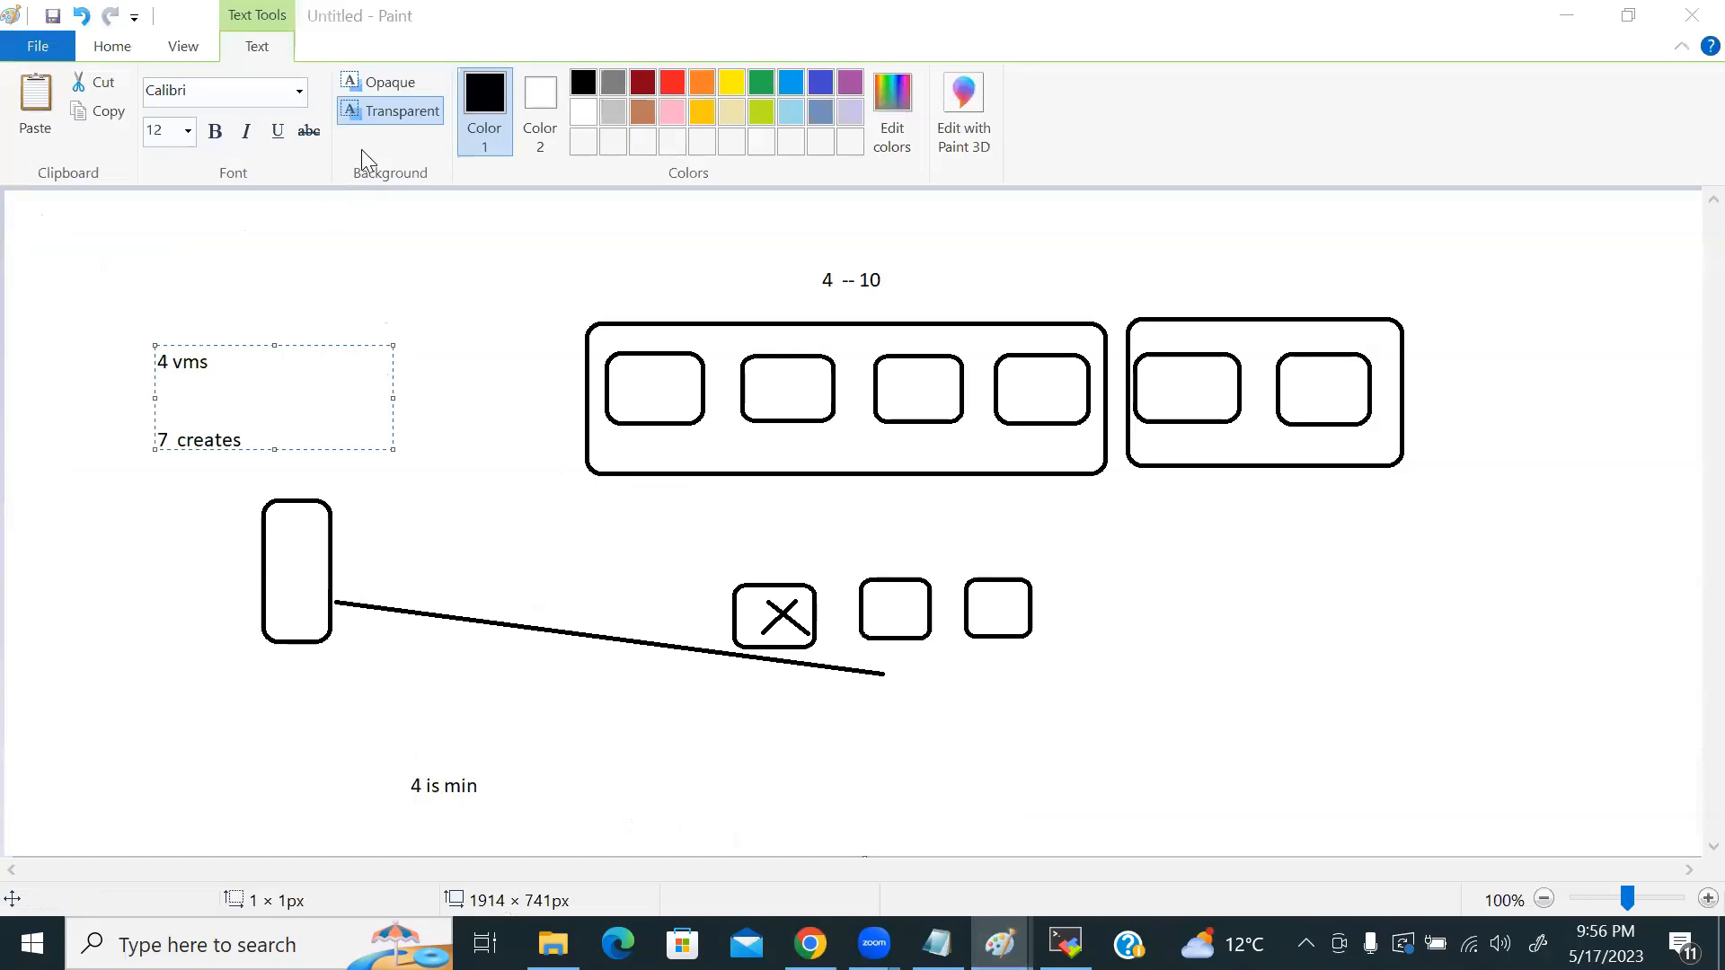
Step: Draw a rounded rectangle at the sketch's left edge, then minimize Paint to reveal the portal
{"action": "left_click", "coordinate": [113, 46]}
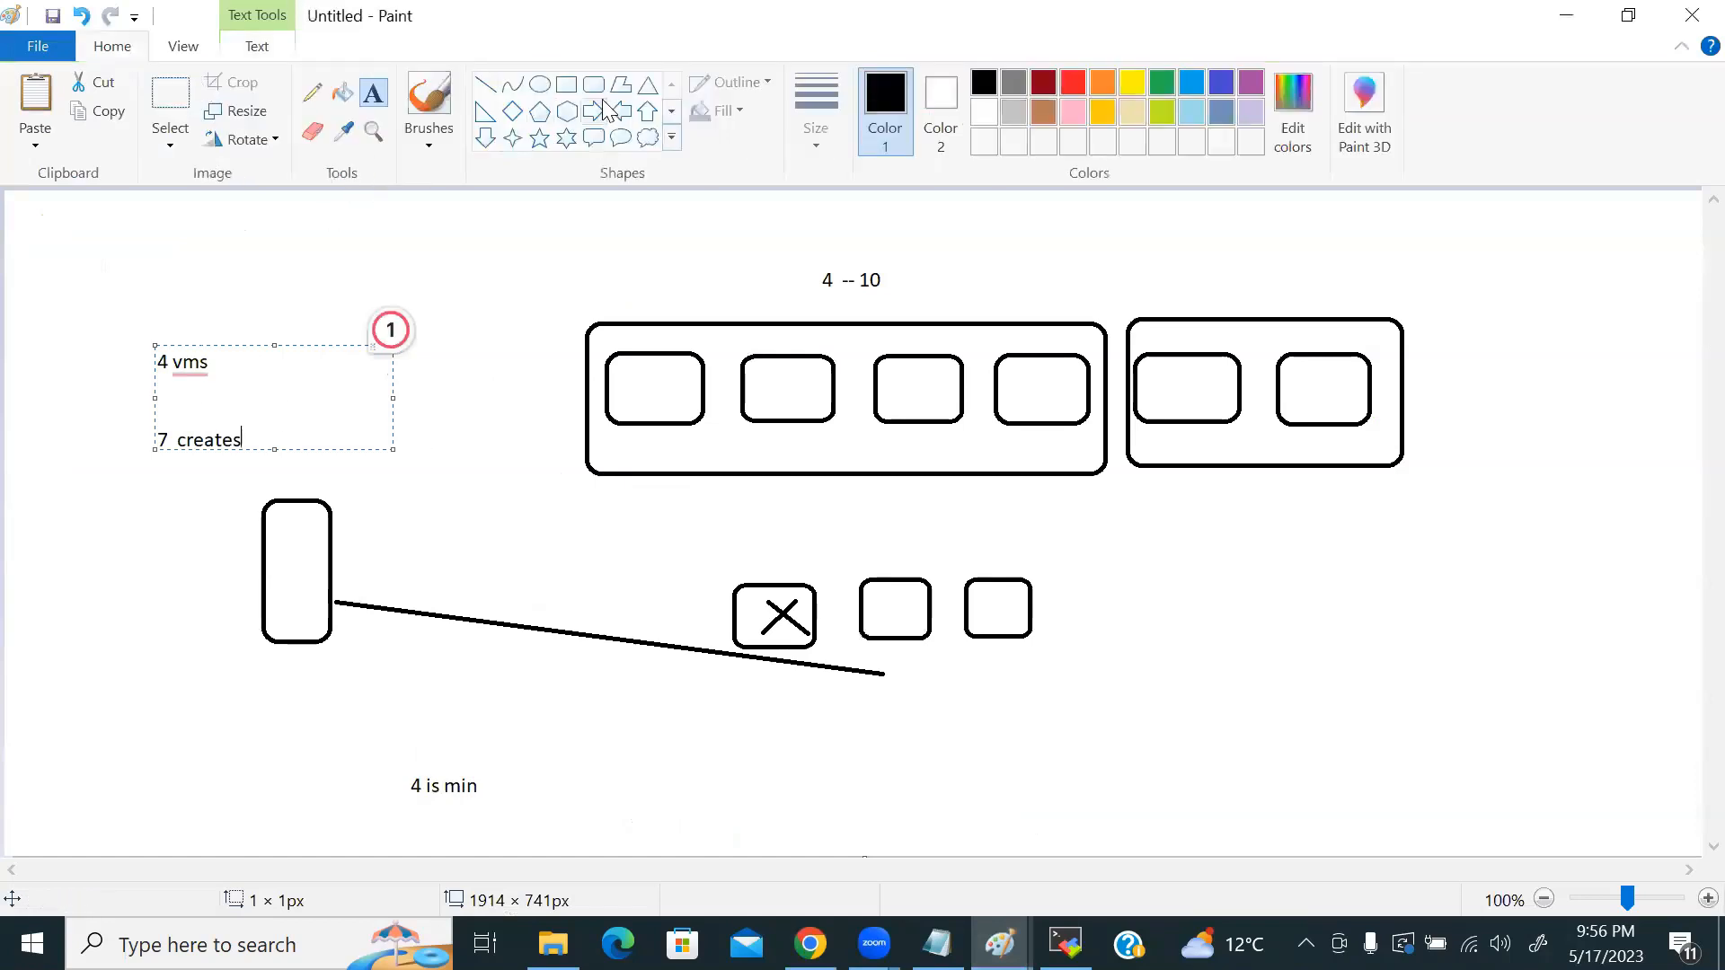
{"action": "left_click_drag", "start_coordinate": [30, 514], "coordinate": [131, 622]}
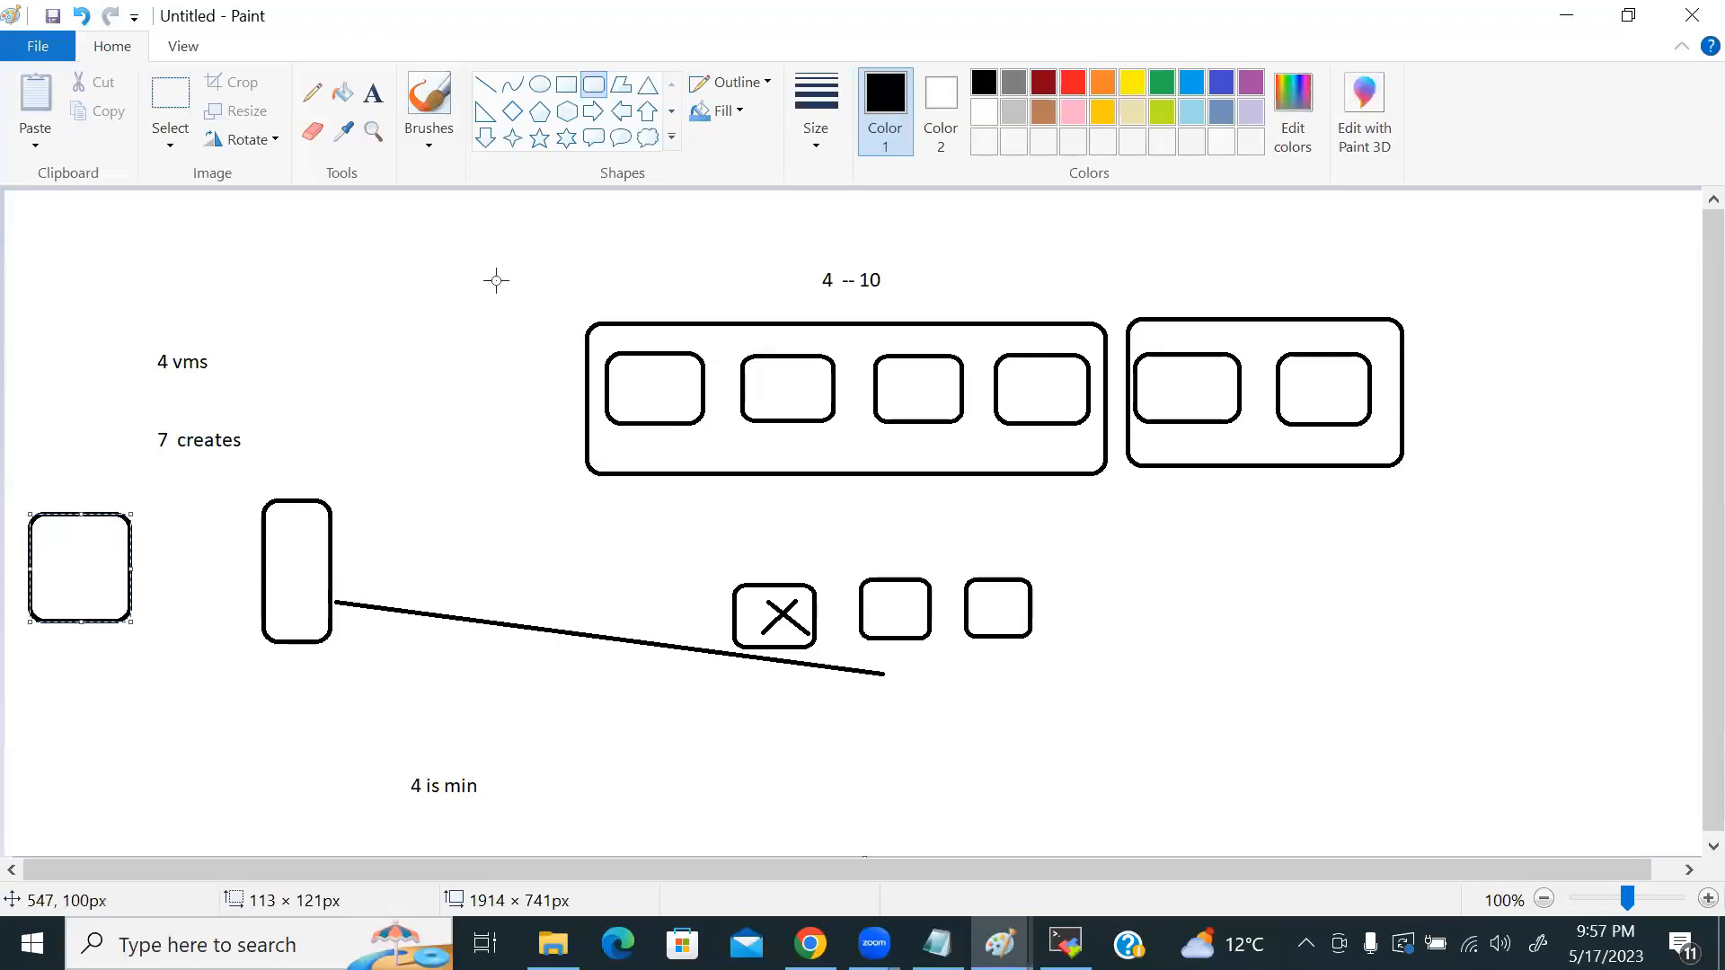
{"action": "left_click", "coordinate": [1571, 18]}
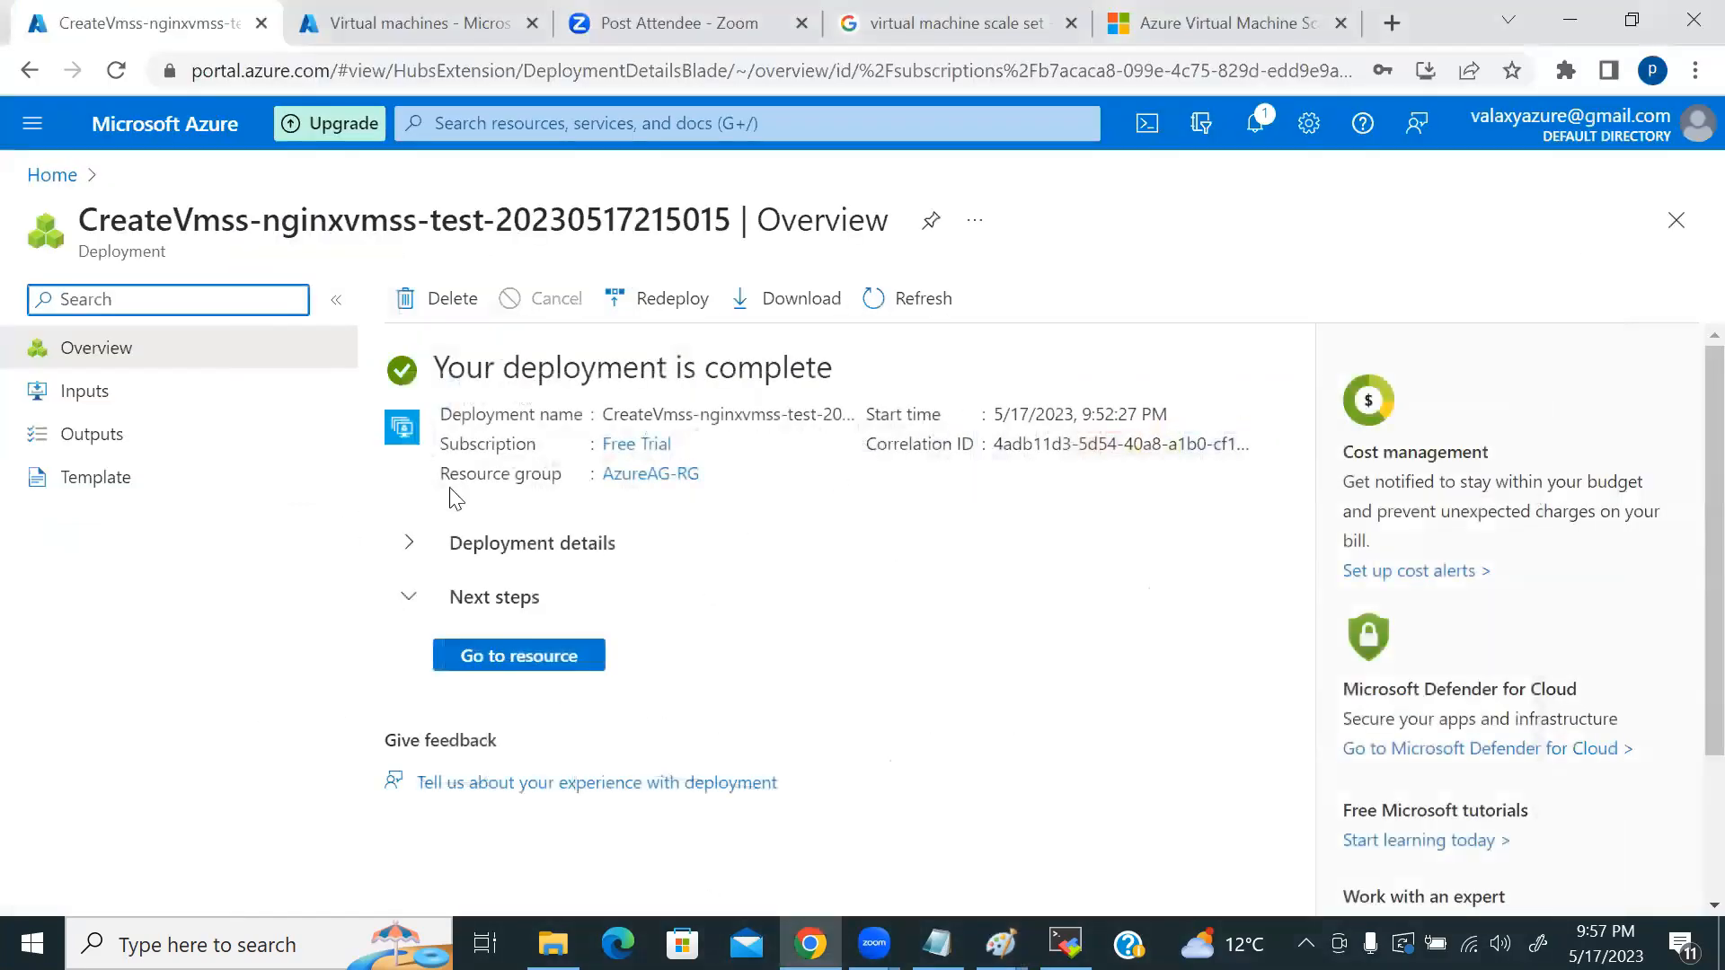
Step: Open the deployed vmssvalaxy scale set and list its two running, provisioned instances
{"action": "left_click", "coordinate": [506, 656]}
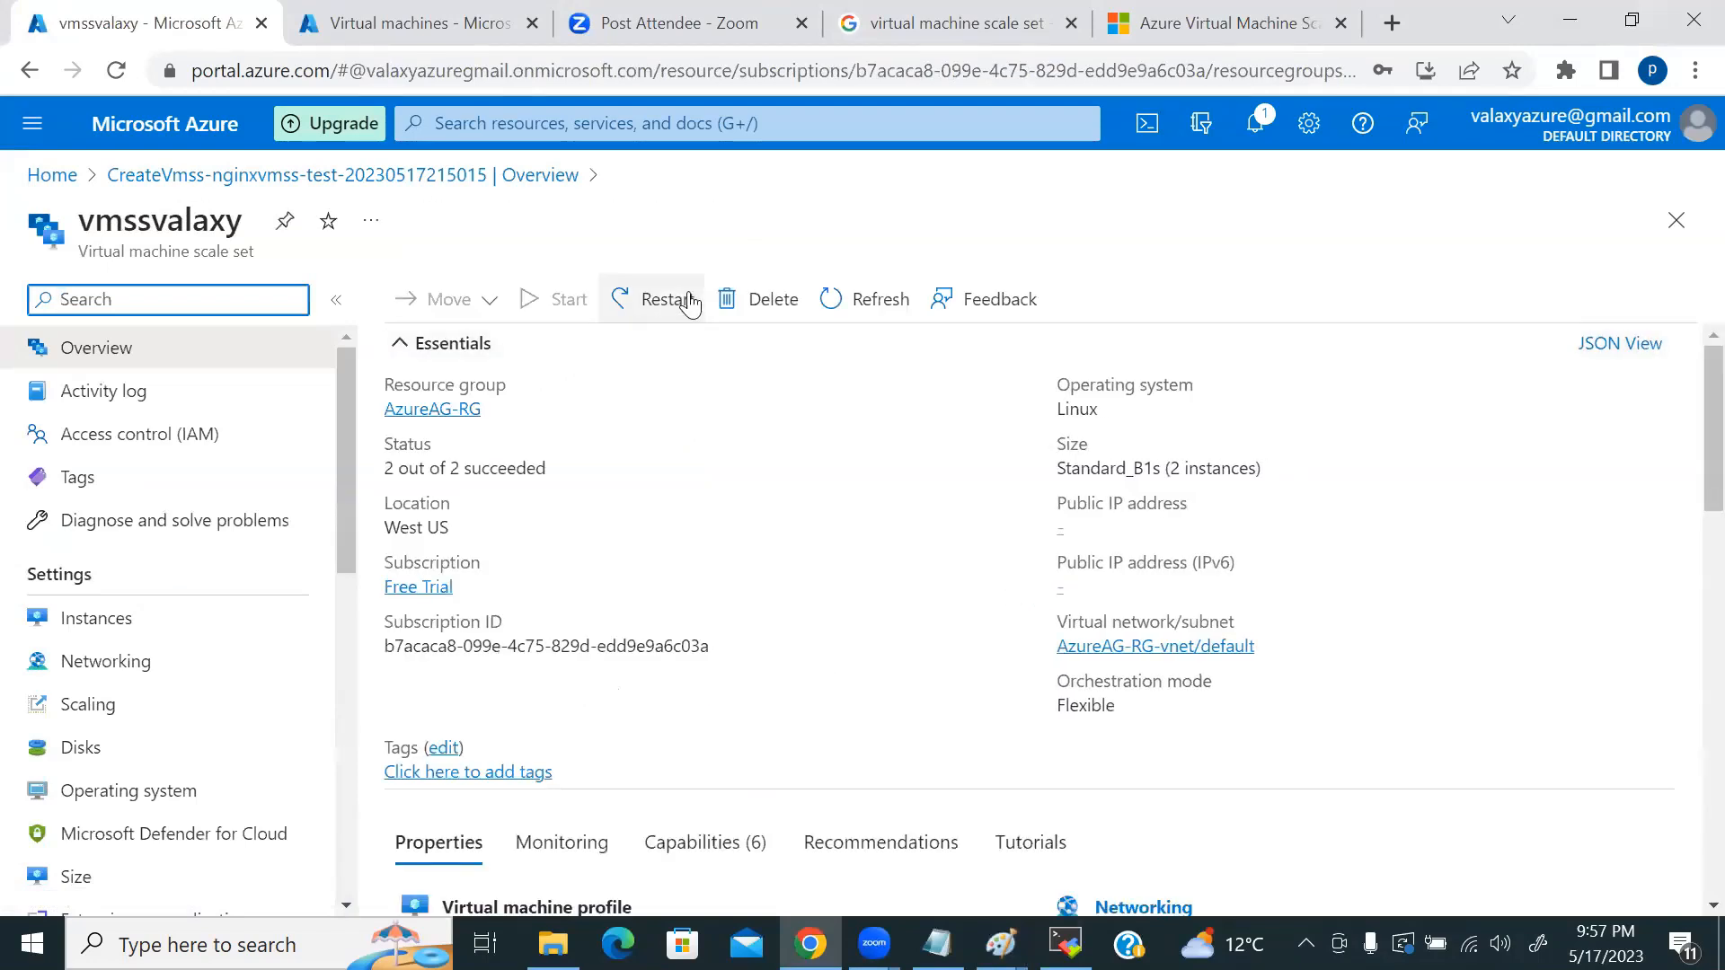
{"action": "left_click", "coordinate": [898, 306]}
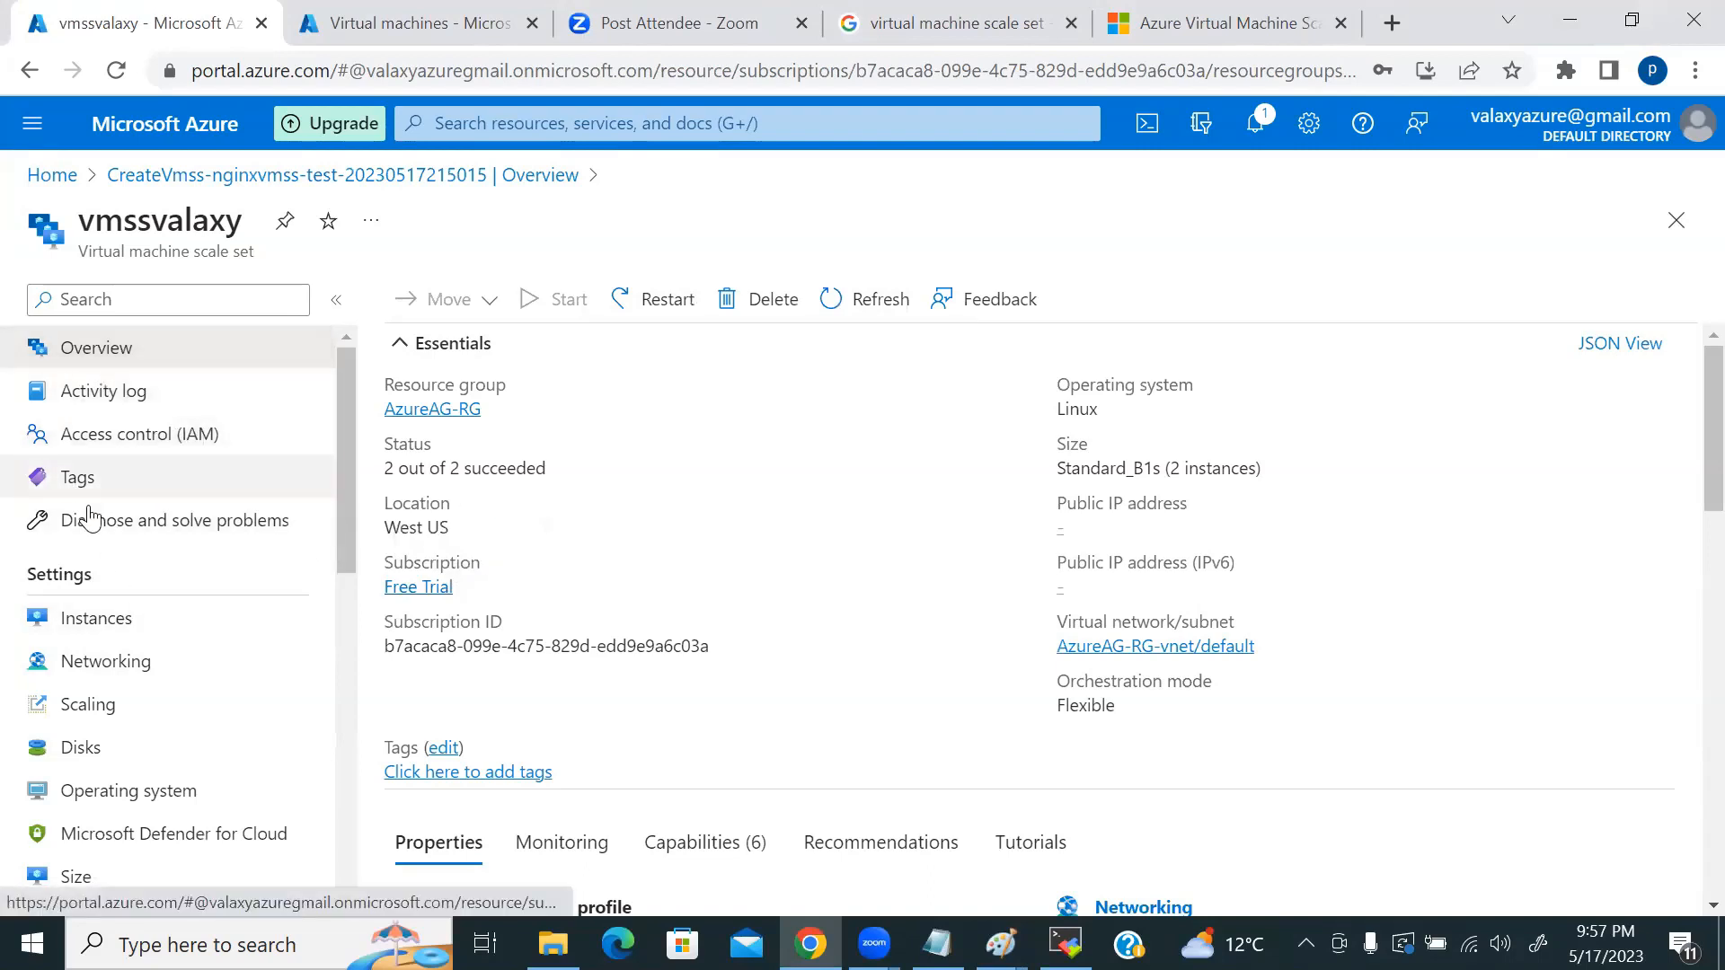
{"action": "left_click", "coordinate": [124, 620]}
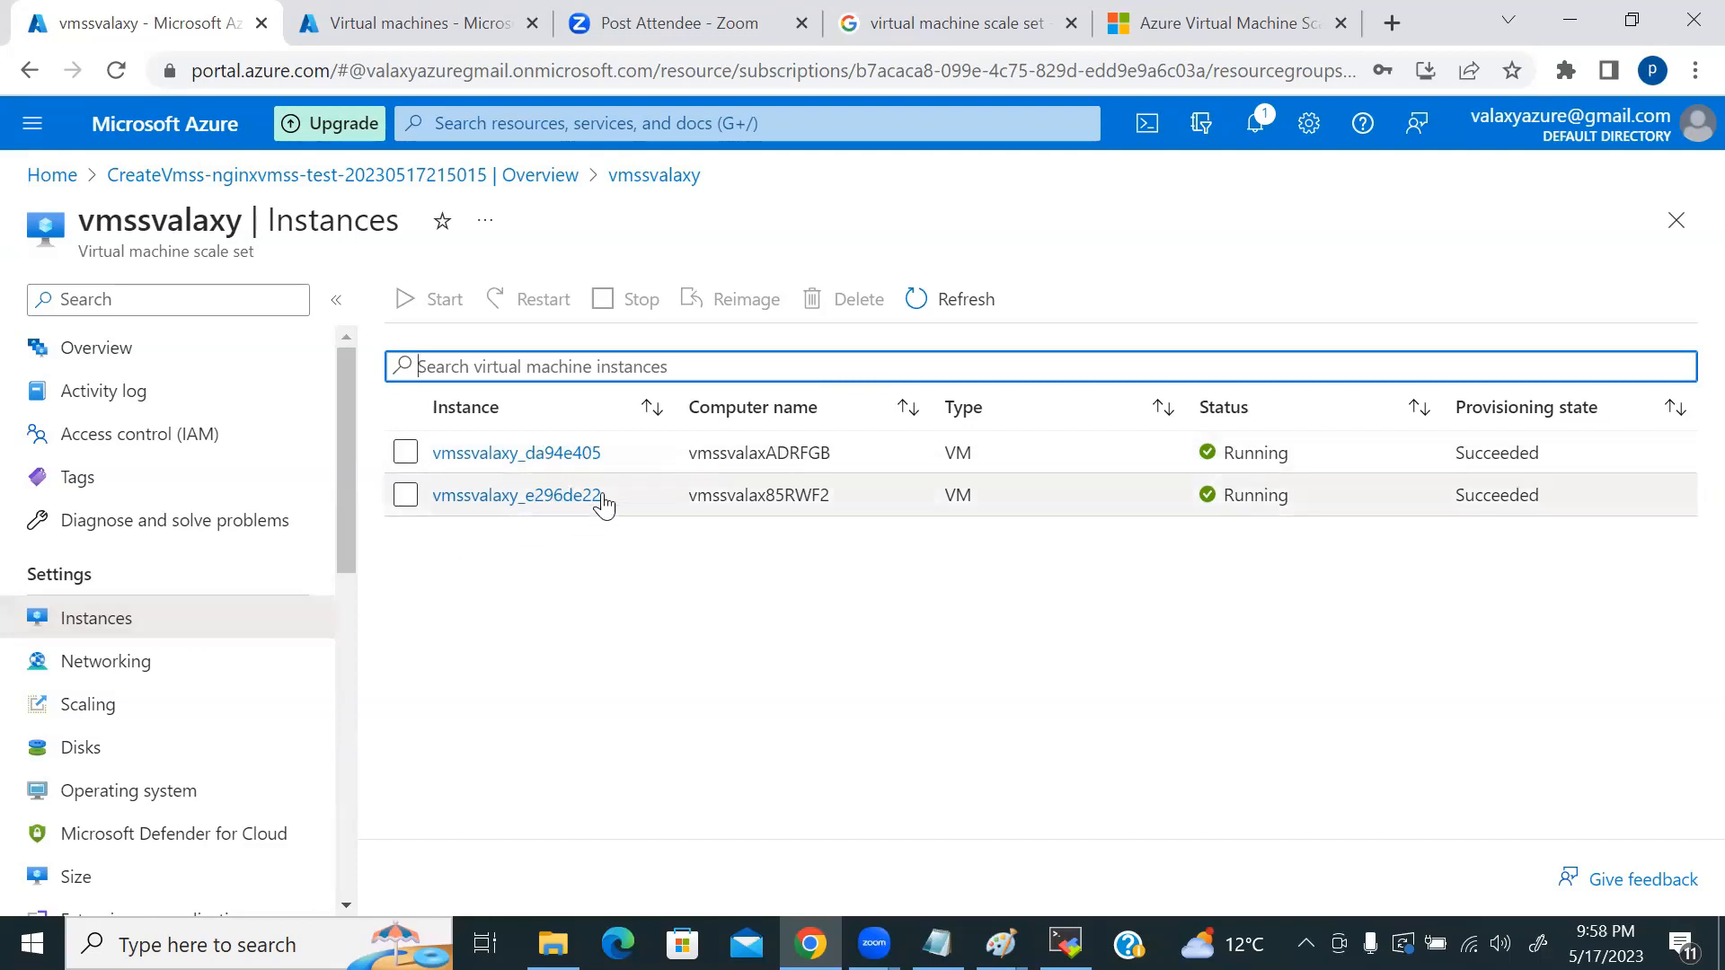
Step: Review instance vmssvalaxy_da94e405's networking (private IP 10.2.0.5, inbound rules), then return Home
{"action": "left_click", "coordinate": [527, 454]}
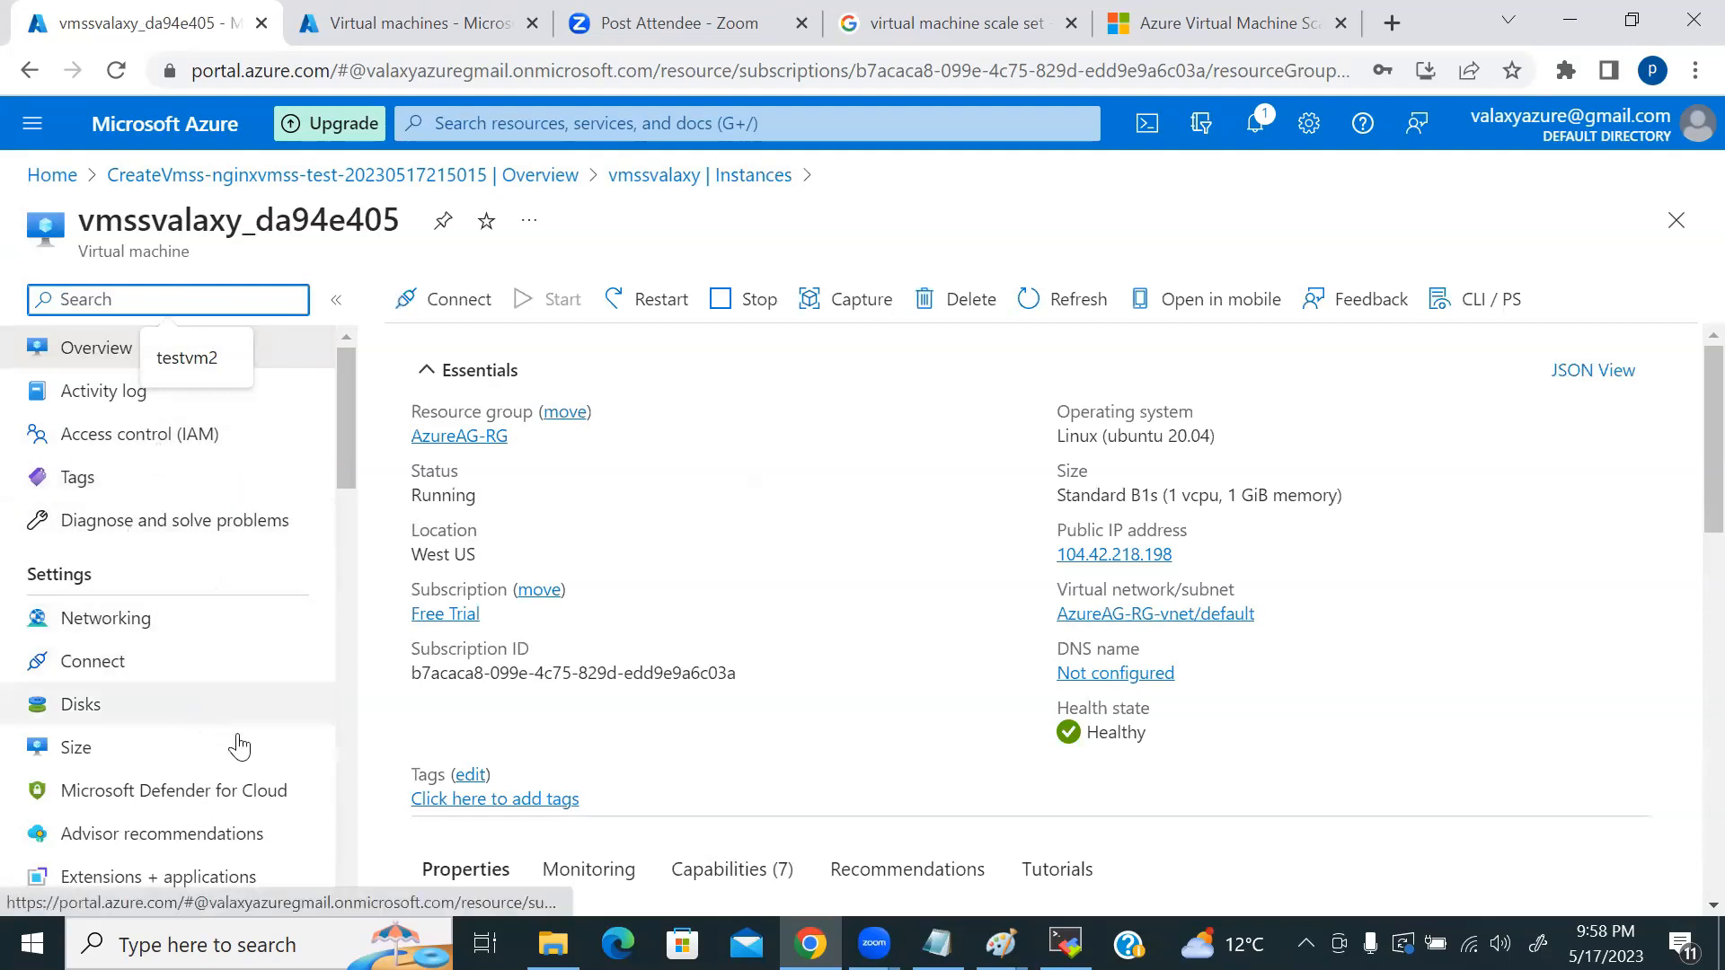
{"action": "left_click", "coordinate": [110, 619]}
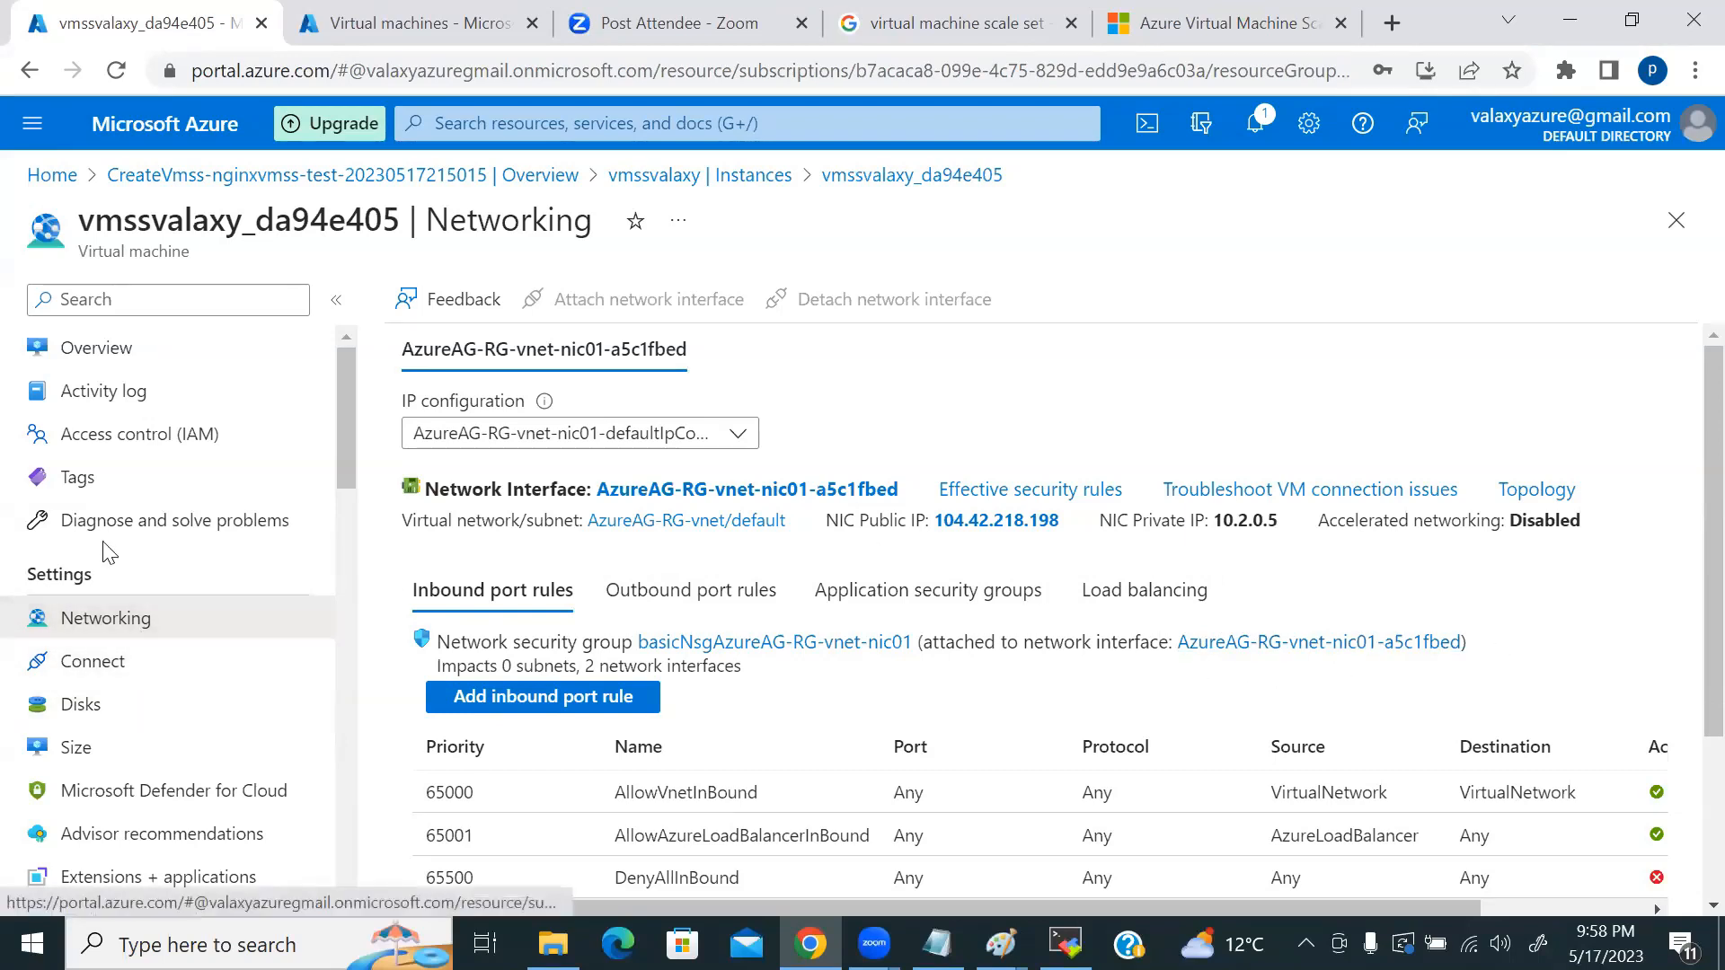
{"action": "left_click", "coordinate": [41, 177]}
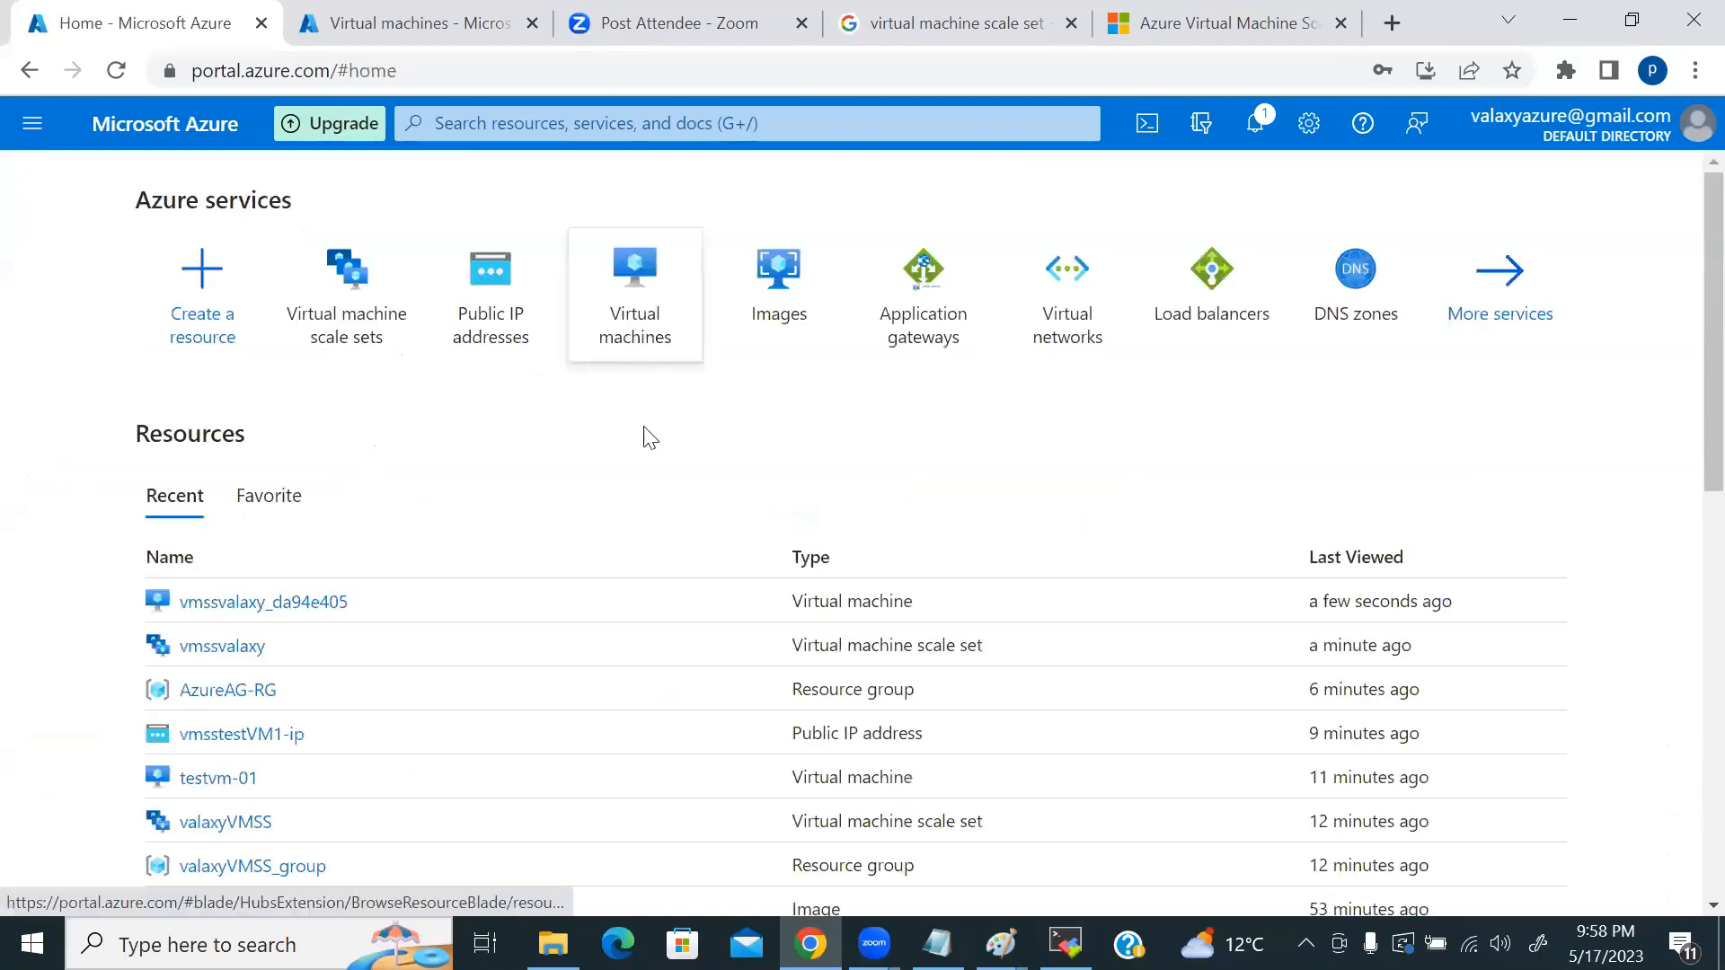
Step: Glance at the Virtual machines list, then reopen vmssvalaxy's Instances page showing both instances running
{"action": "left_click", "coordinate": [635, 296]}
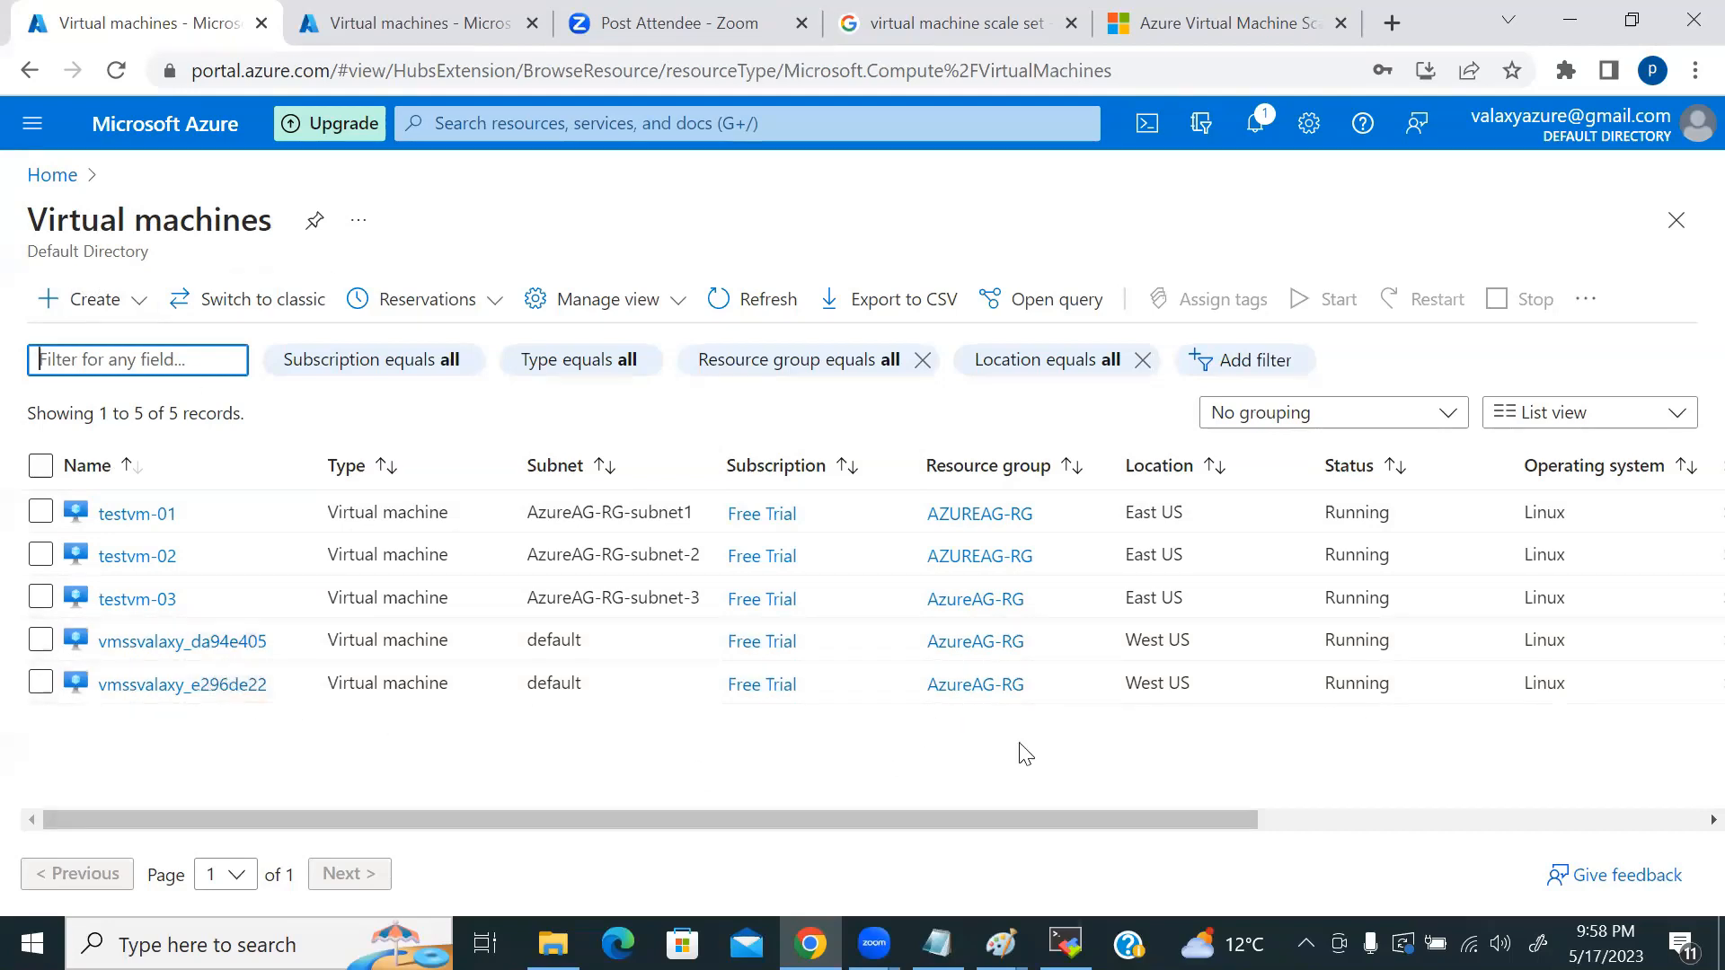
{"action": "left_click", "coordinate": [52, 175]}
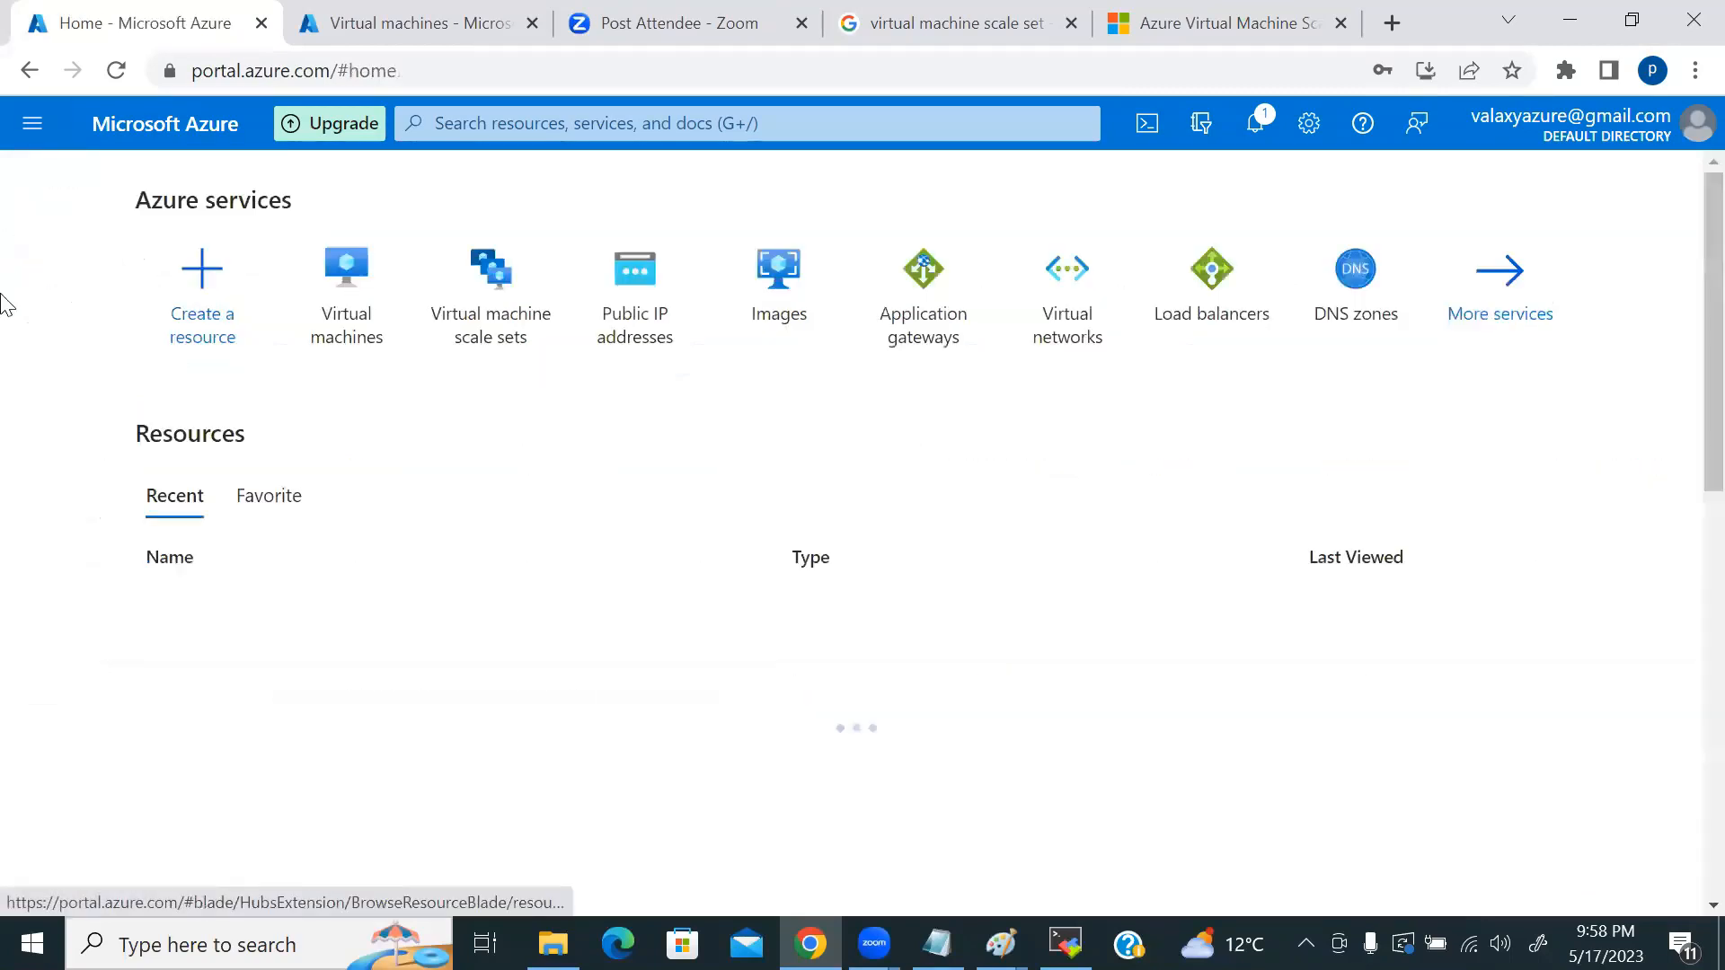
{"action": "left_click", "coordinate": [481, 308]}
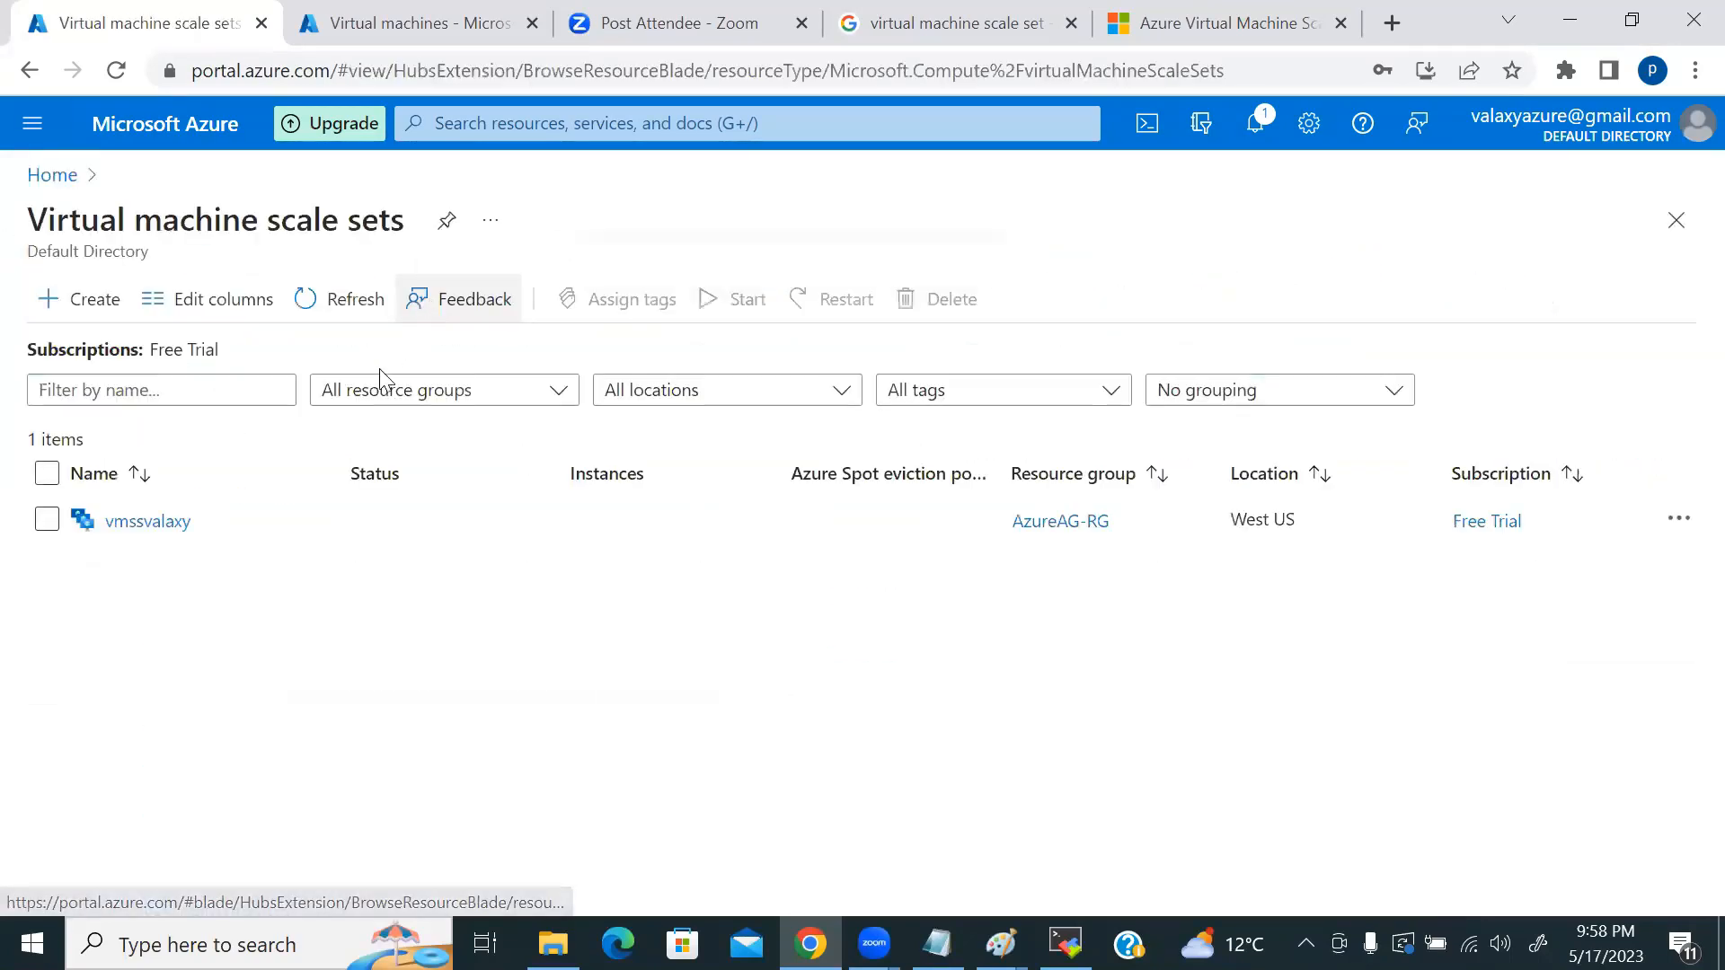
{"action": "left_click", "coordinate": [140, 523]}
{"action": "left_click", "coordinate": [539, 622]}
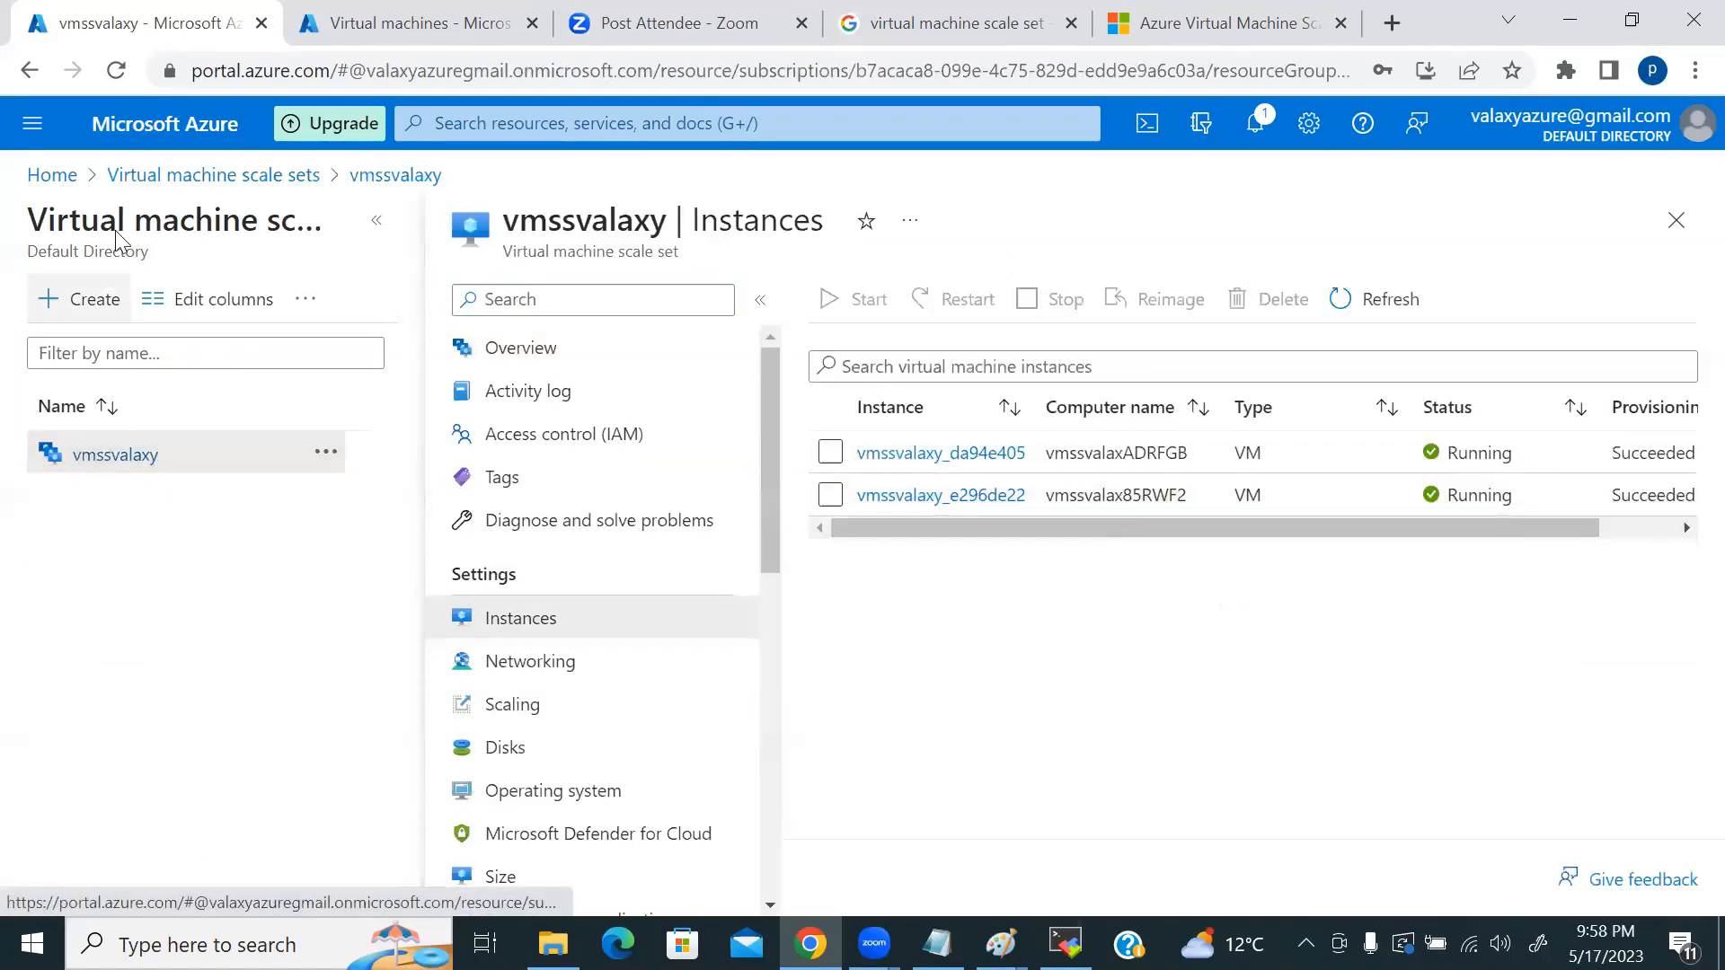
Step: Check vmssvalaxy's inbound port rules on Networking, then go to its Scaling settings
{"action": "scroll", "coordinate": [607, 492], "scroll_direction": "down", "scroll_amount": 1}
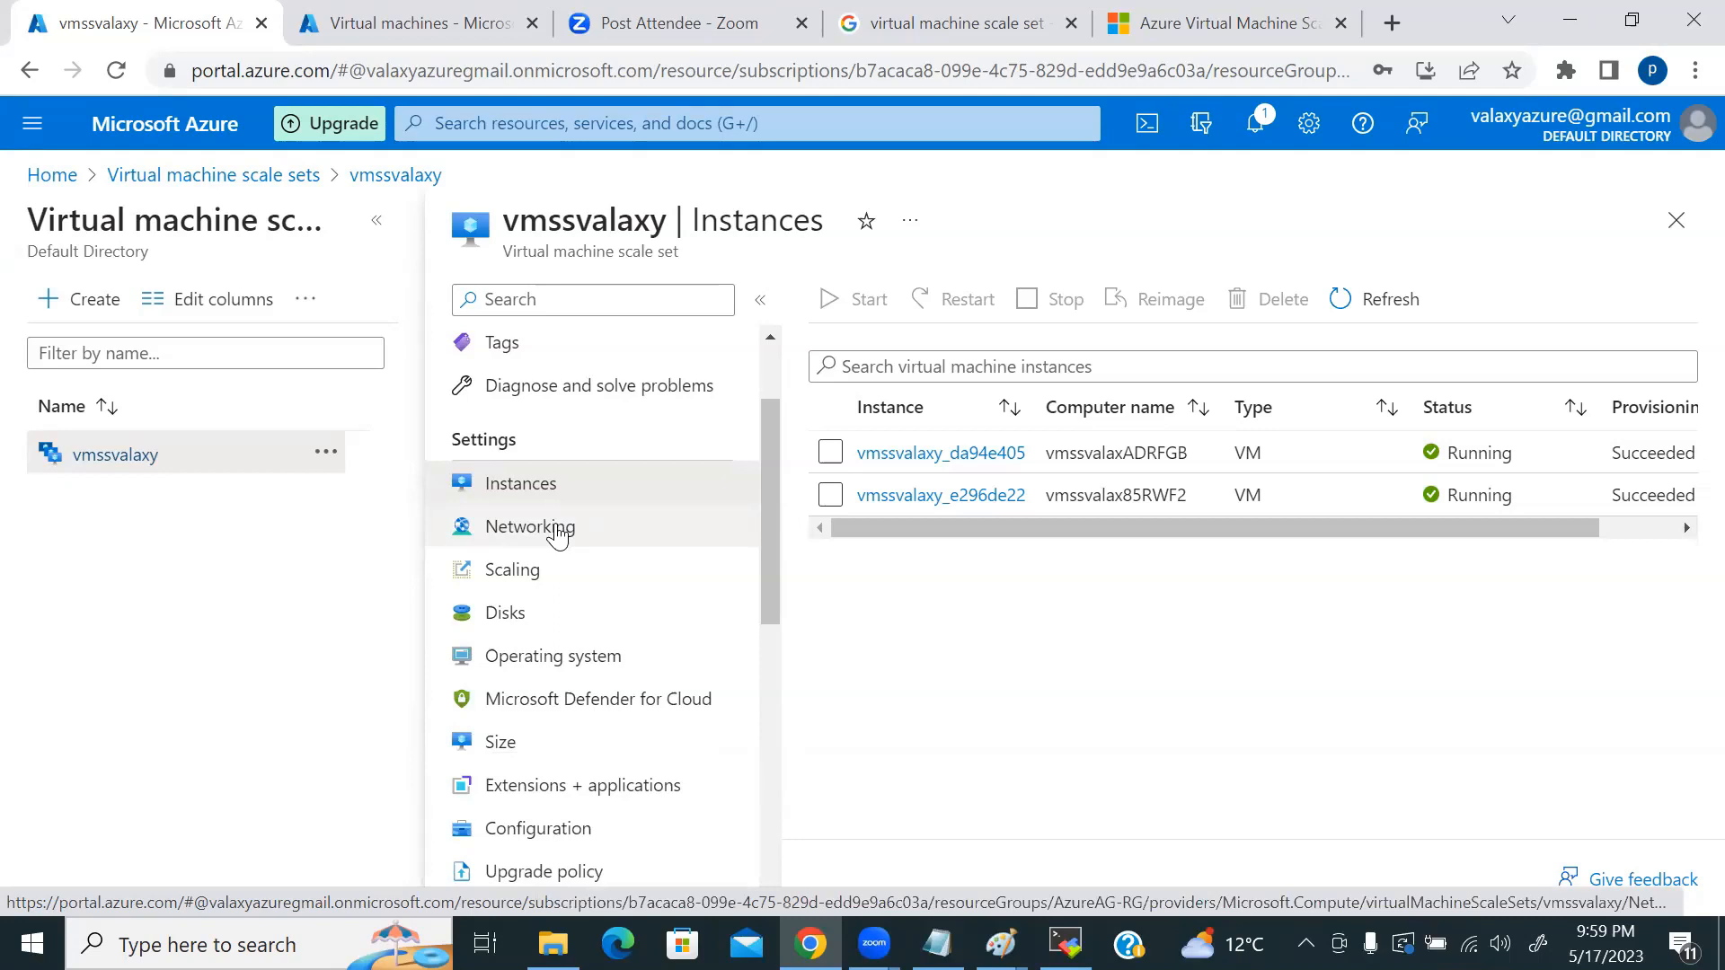
{"action": "left_click", "coordinate": [558, 533]}
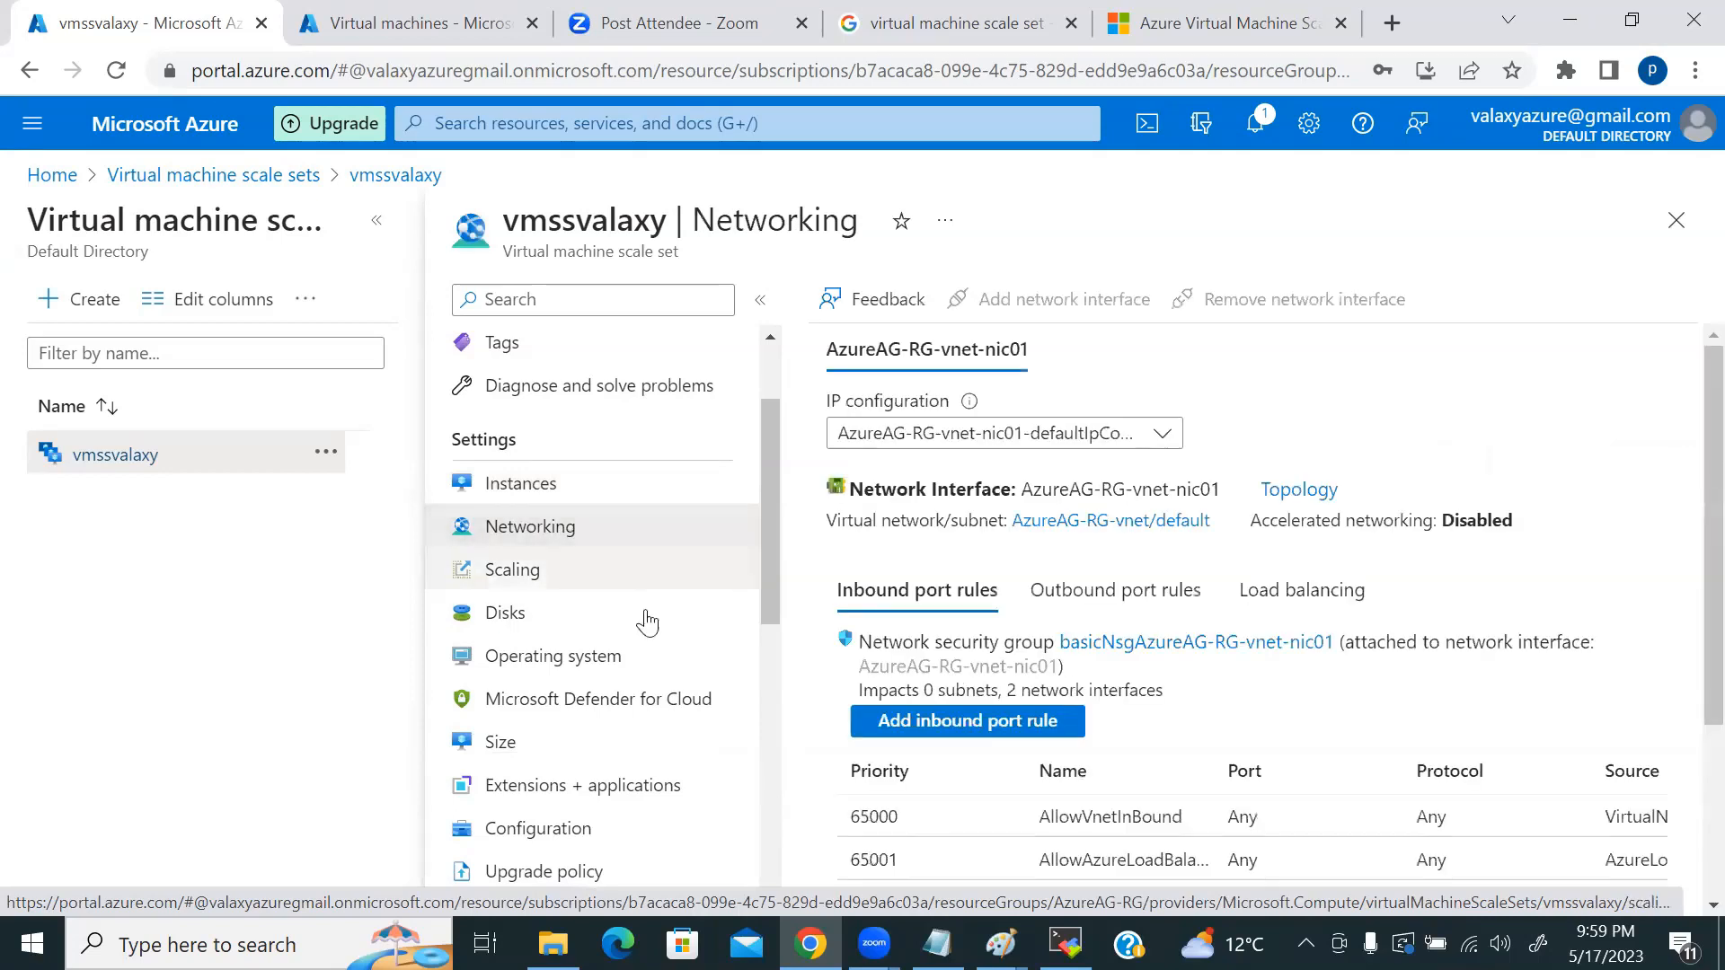
{"action": "scroll", "coordinate": [1527, 593], "scroll_direction": "down", "scroll_amount": 5}
{"action": "scroll", "coordinate": [1463, 608], "scroll_direction": "up", "scroll_amount": 6}
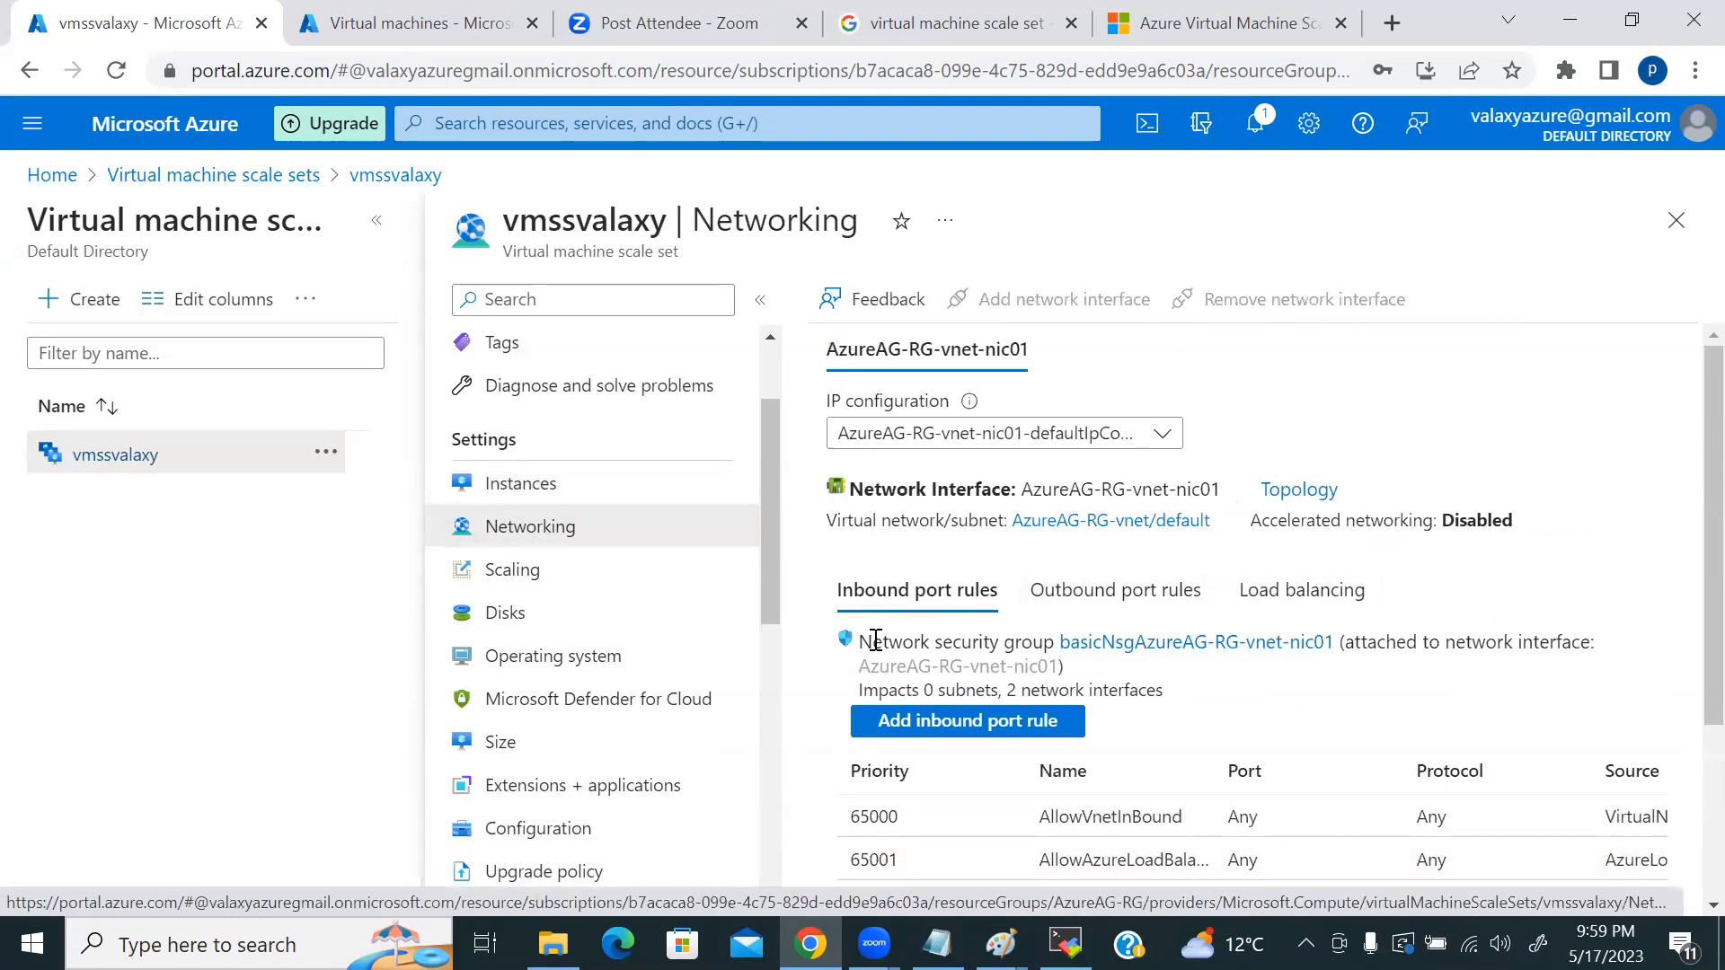
{"action": "left_click", "coordinate": [492, 574]}
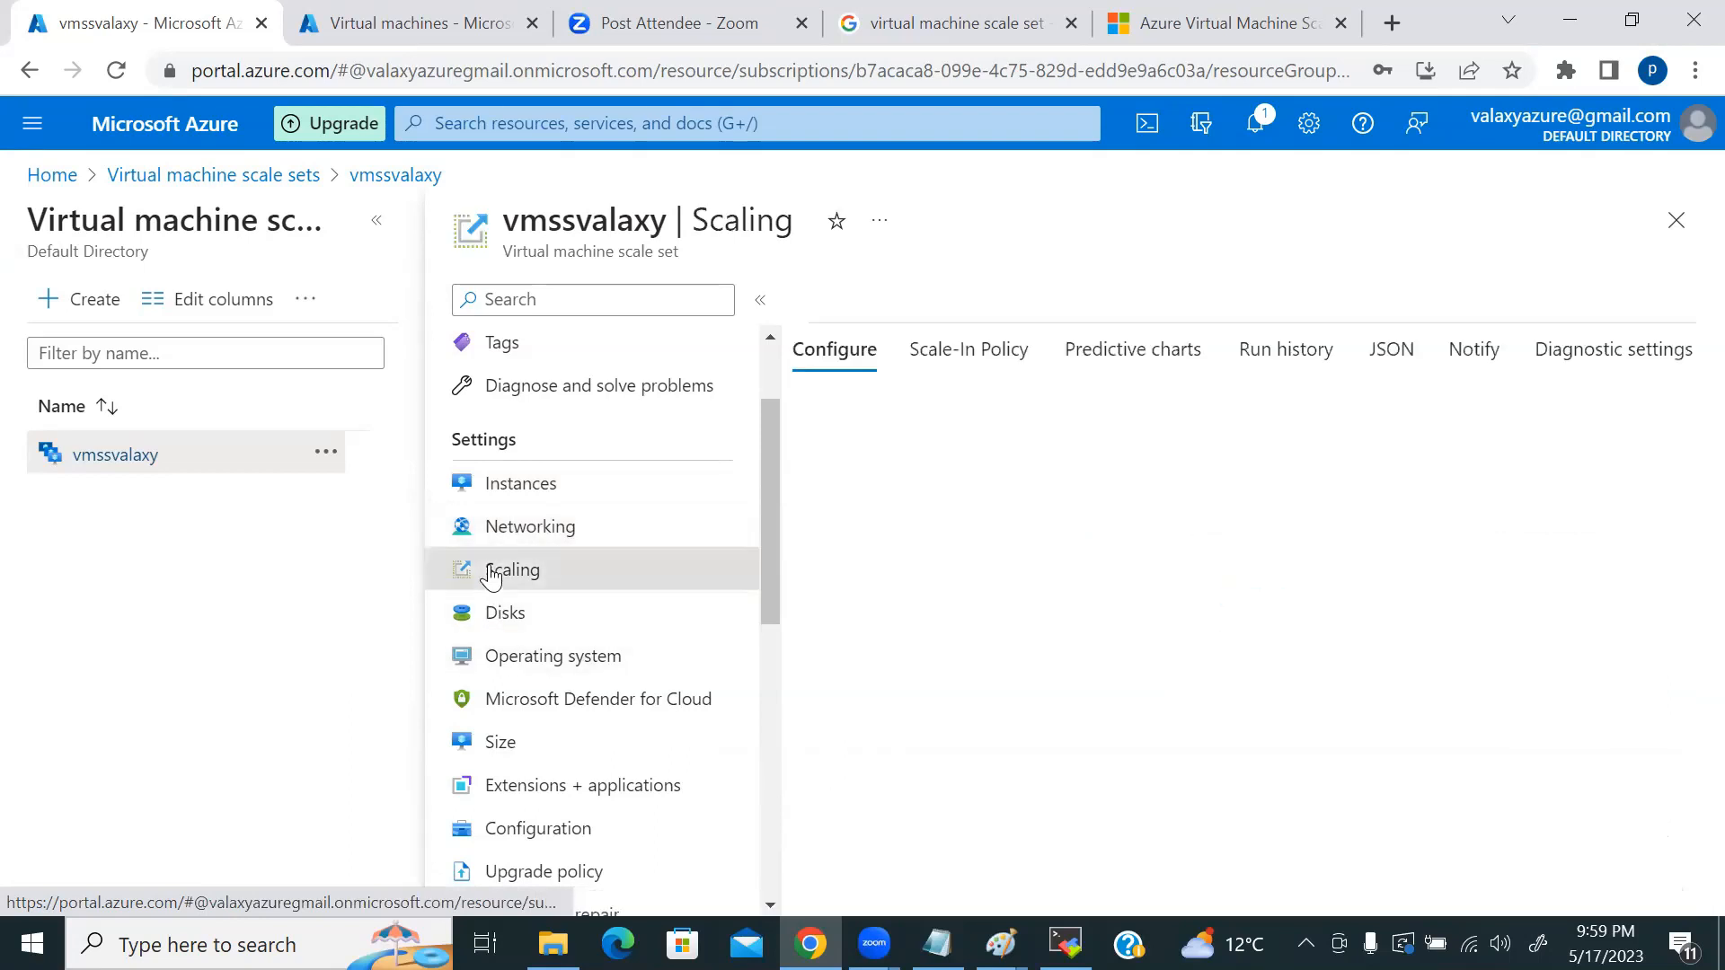
Step: Widen the Scaling page and look at the Scale-In Policy tab before returning to Configure
{"action": "left_click", "coordinate": [376, 220]}
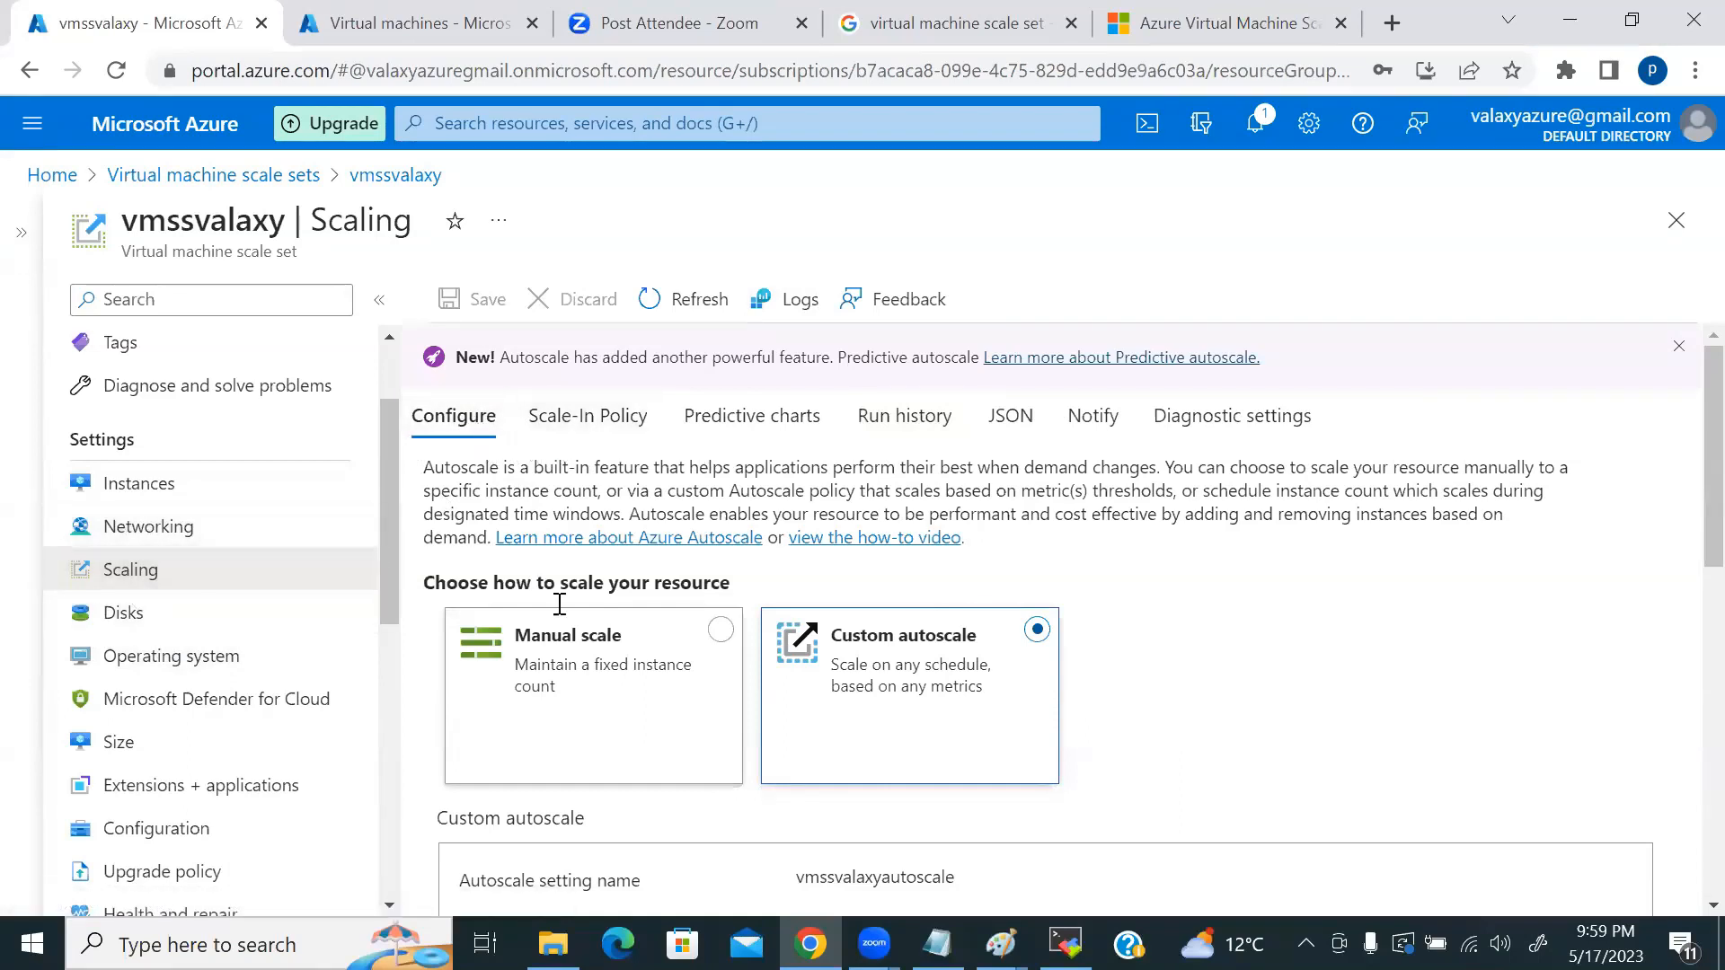
{"action": "left_click", "coordinate": [579, 672]}
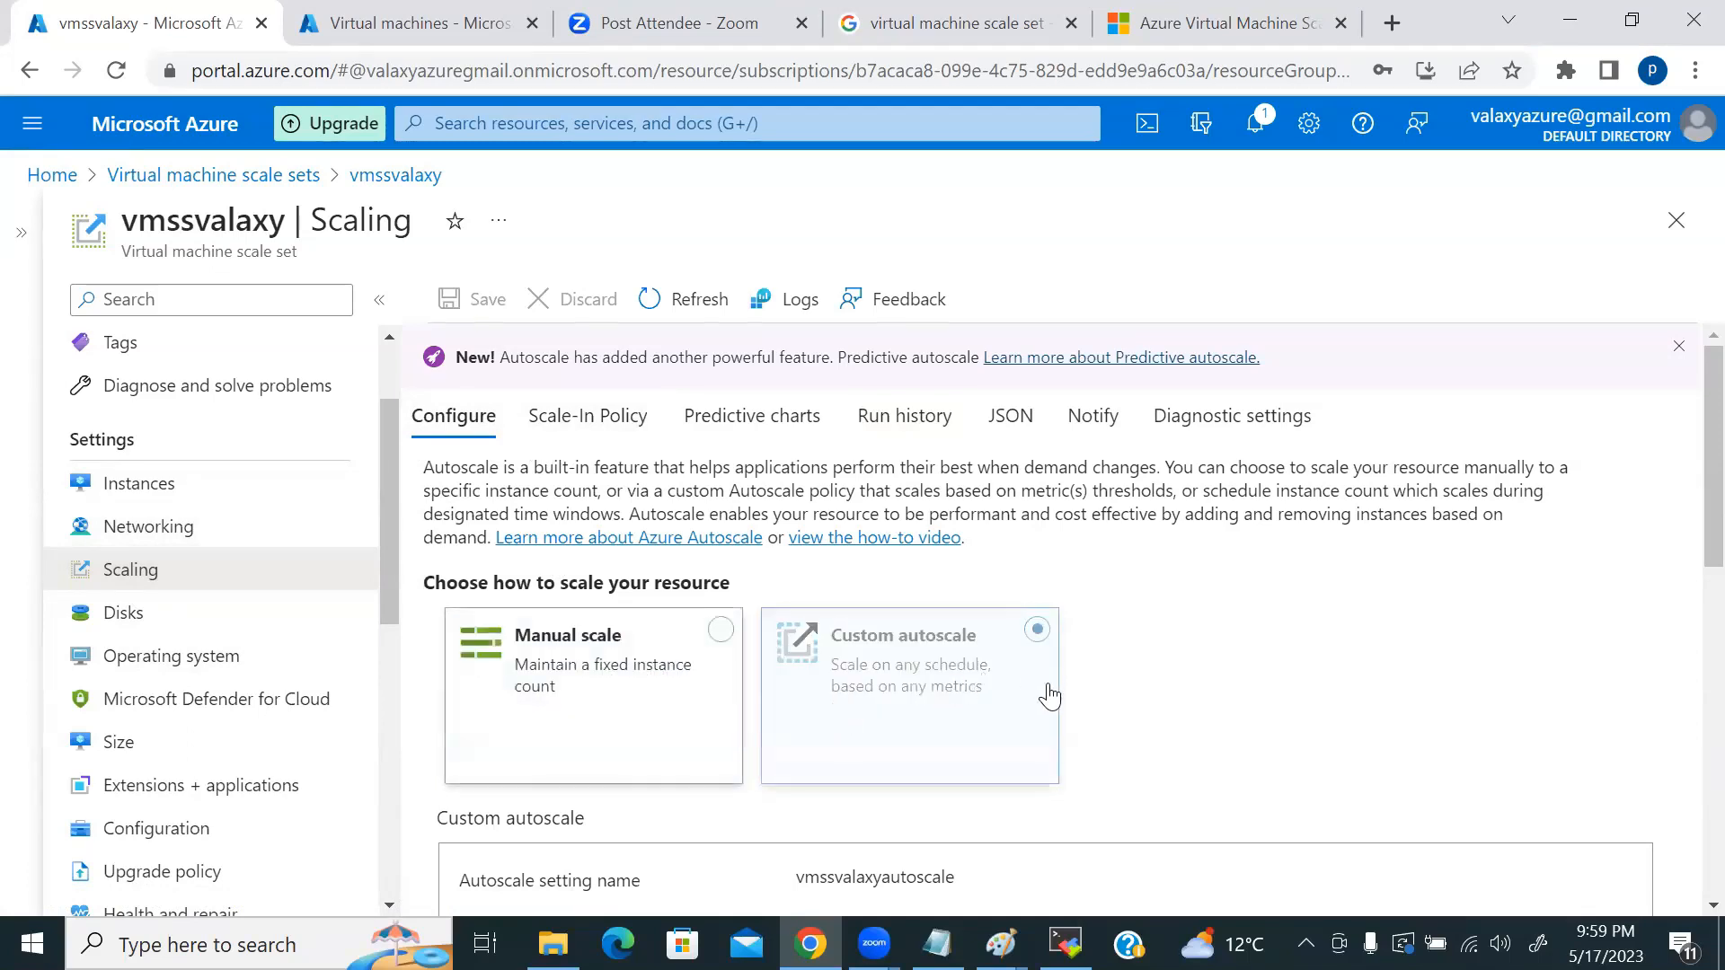
{"action": "scroll", "coordinate": [1194, 629], "scroll_direction": "down", "scroll_amount": 10}
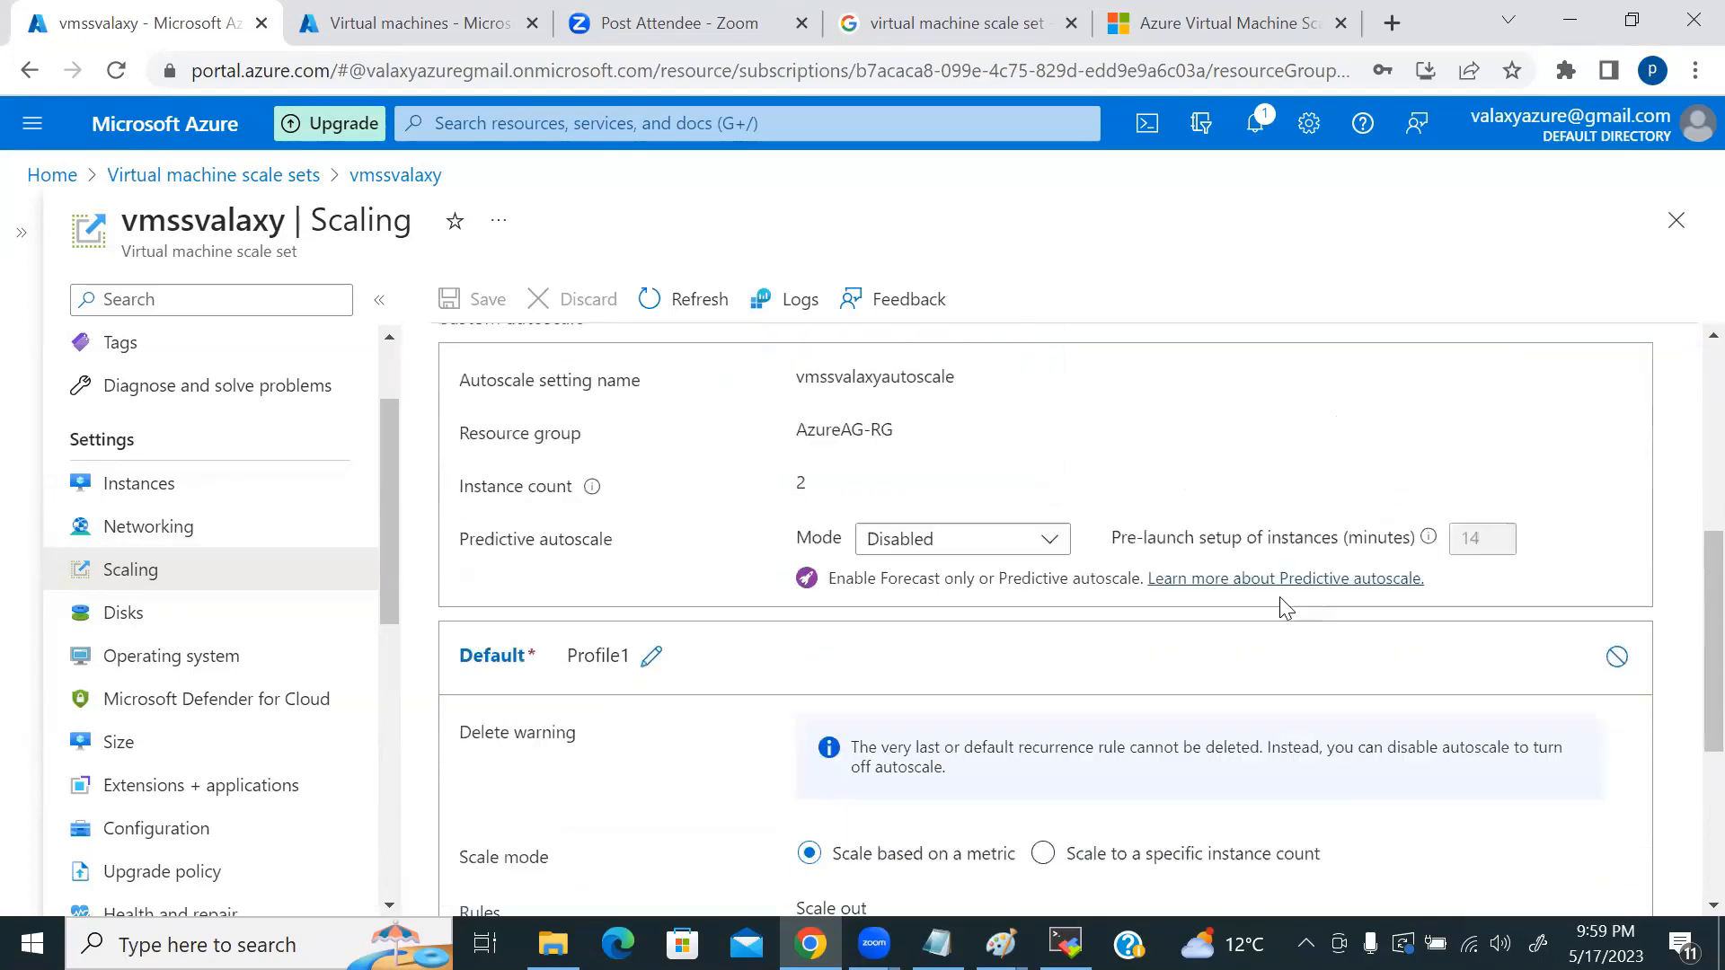
{"action": "scroll", "coordinate": [1193, 639], "scroll_direction": "up", "scroll_amount": 10}
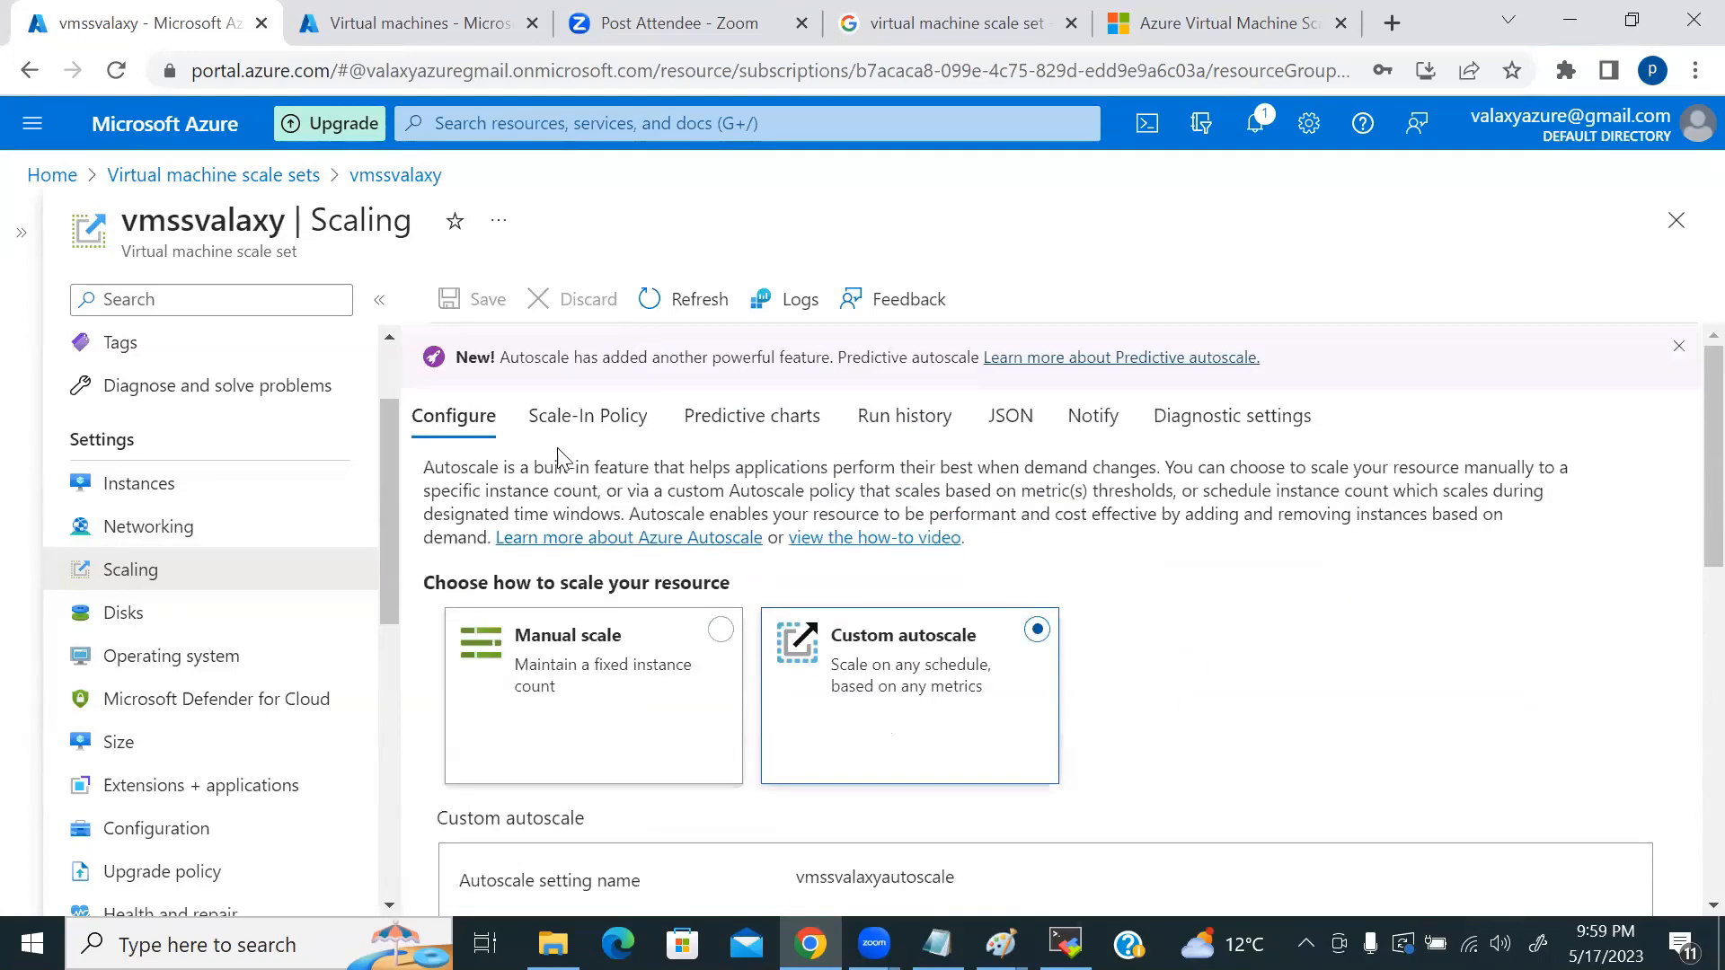
{"action": "left_click", "coordinate": [564, 431]}
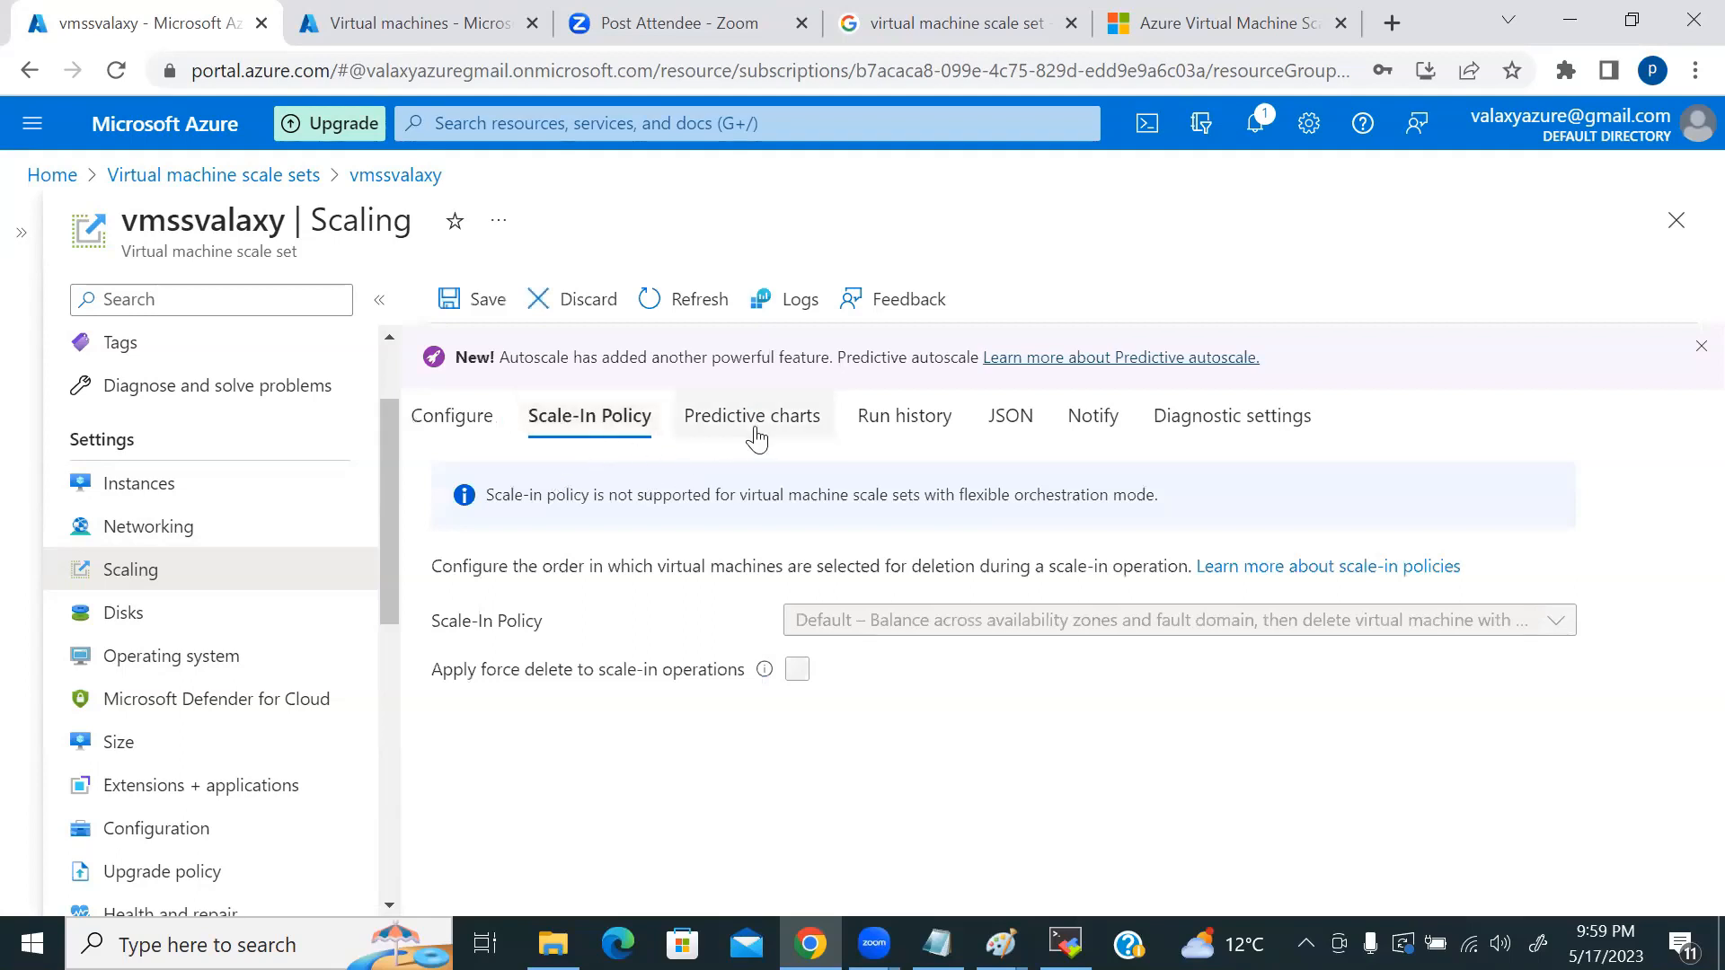
{"action": "left_click", "coordinate": [483, 429]}
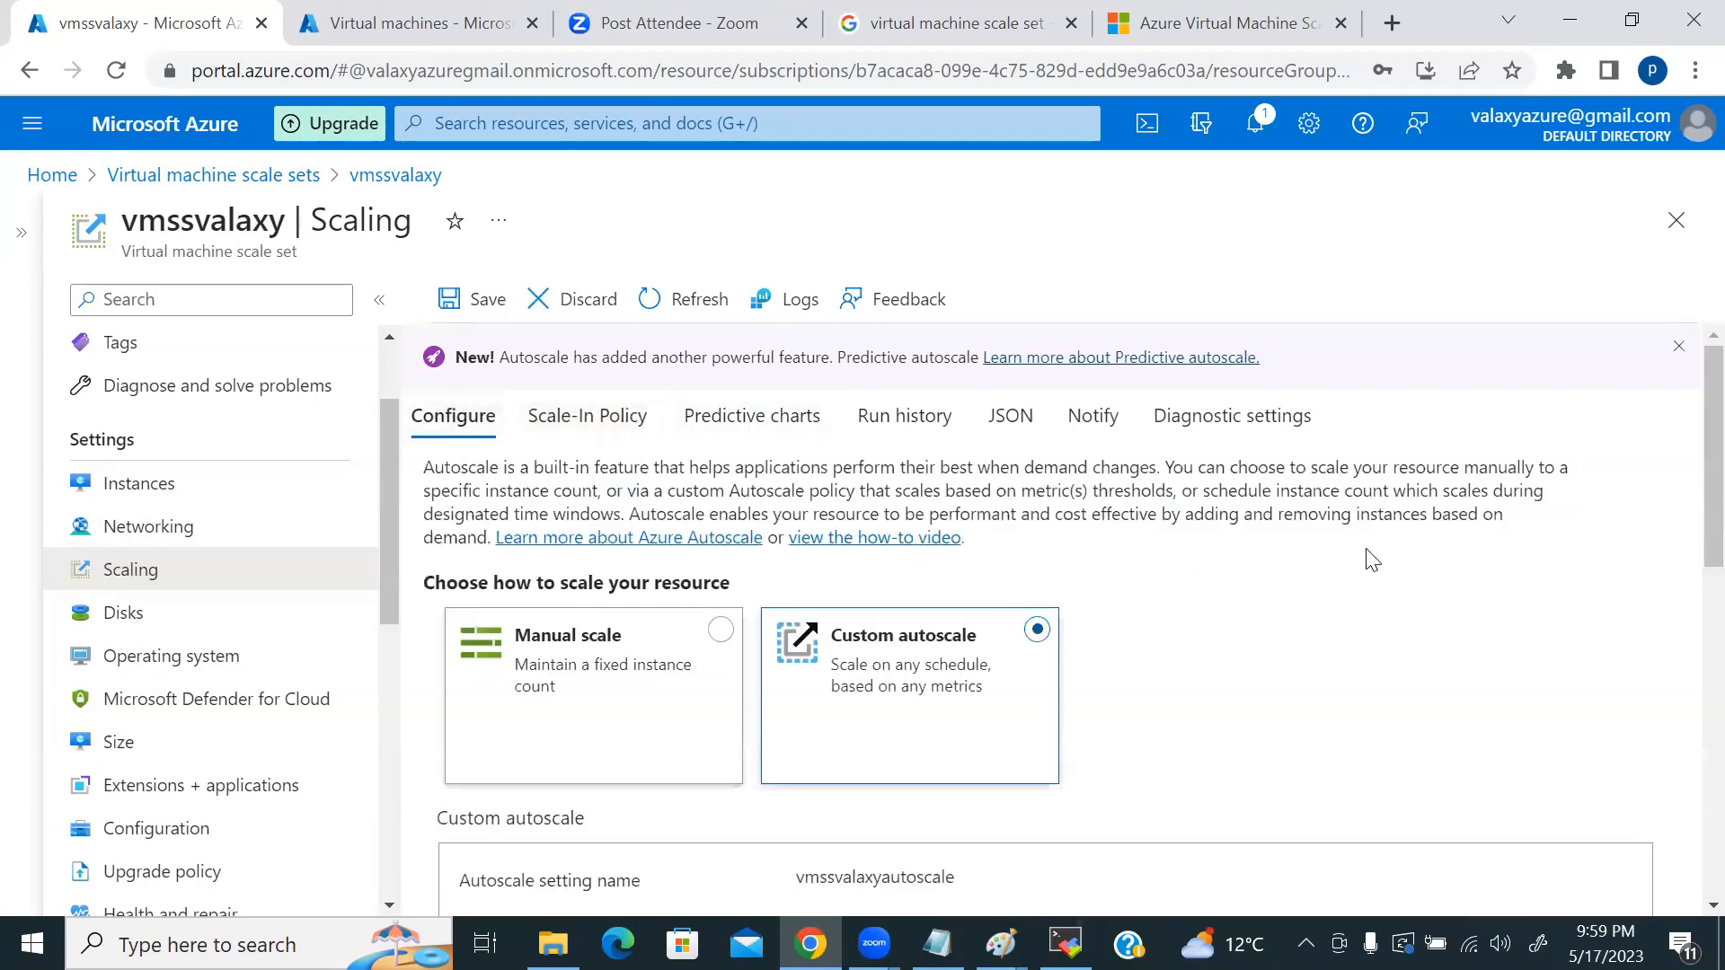
Step: Keep the Profile1 name and review its rules: out above 75% CPU, in below 25%, limits 2–10
{"action": "scroll", "coordinate": [1384, 554], "scroll_direction": "down", "scroll_amount": 5}
{"action": "scroll", "coordinate": [795, 573], "scroll_direction": "up", "scroll_amount": 3}
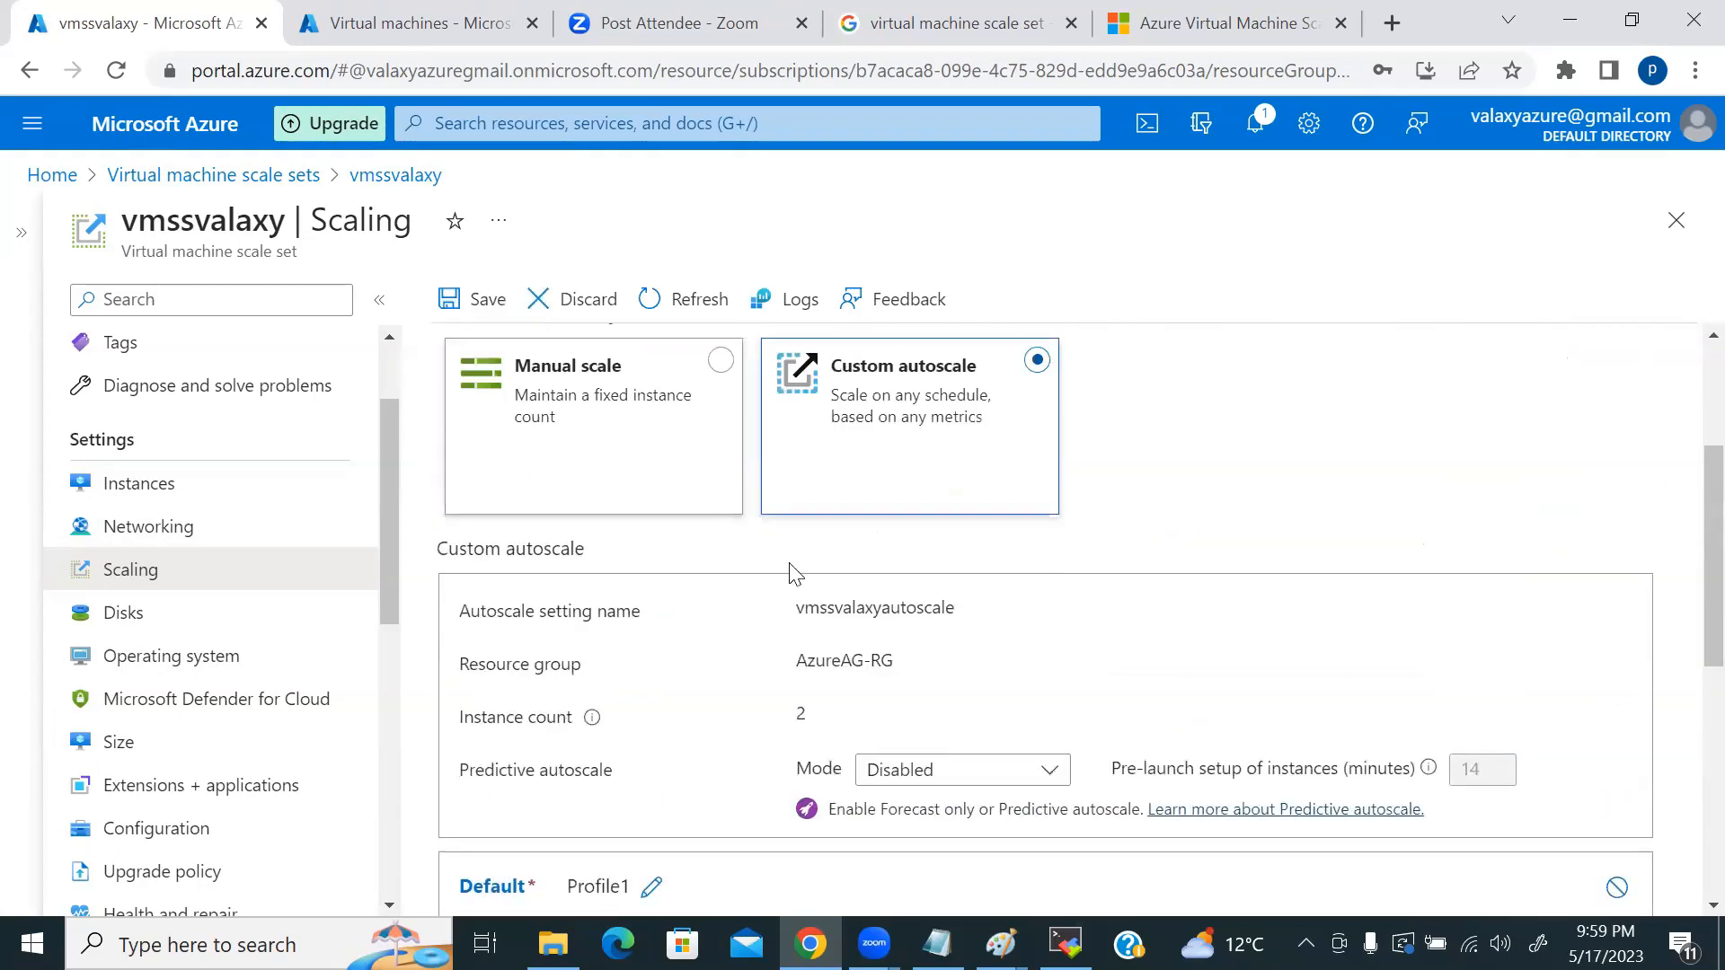
{"action": "scroll", "coordinate": [1114, 610], "scroll_direction": "down", "scroll_amount": 3}
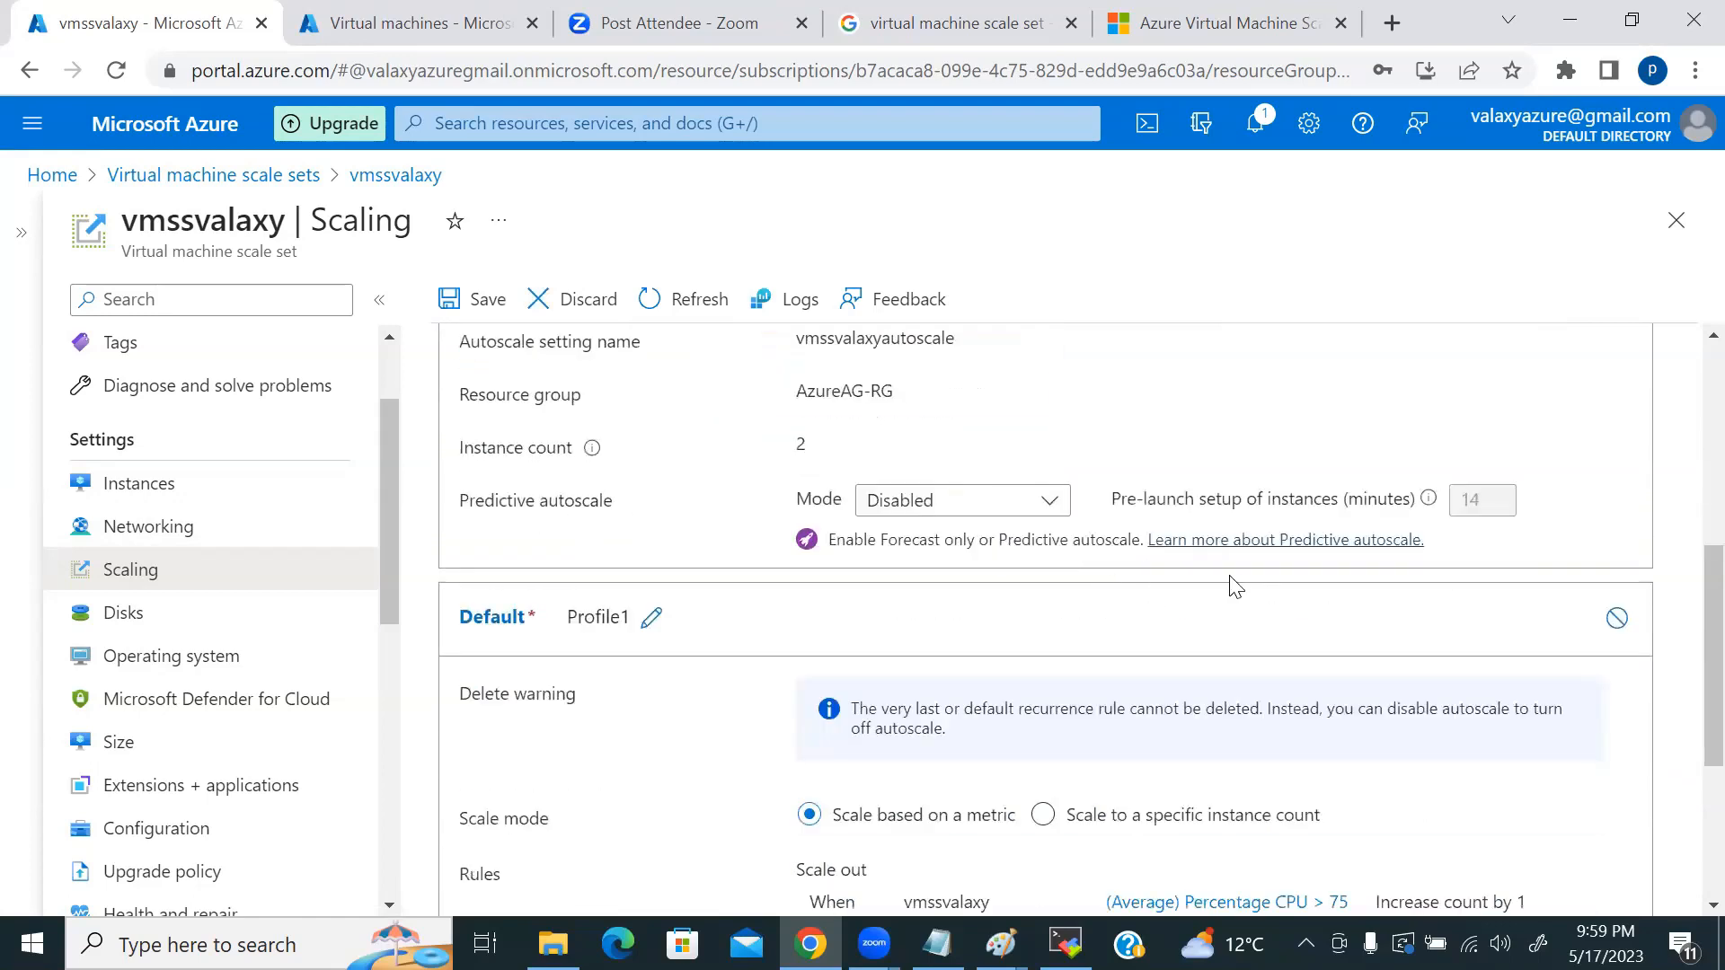
{"action": "scroll", "coordinate": [1118, 612], "scroll_direction": "down", "scroll_amount": 2}
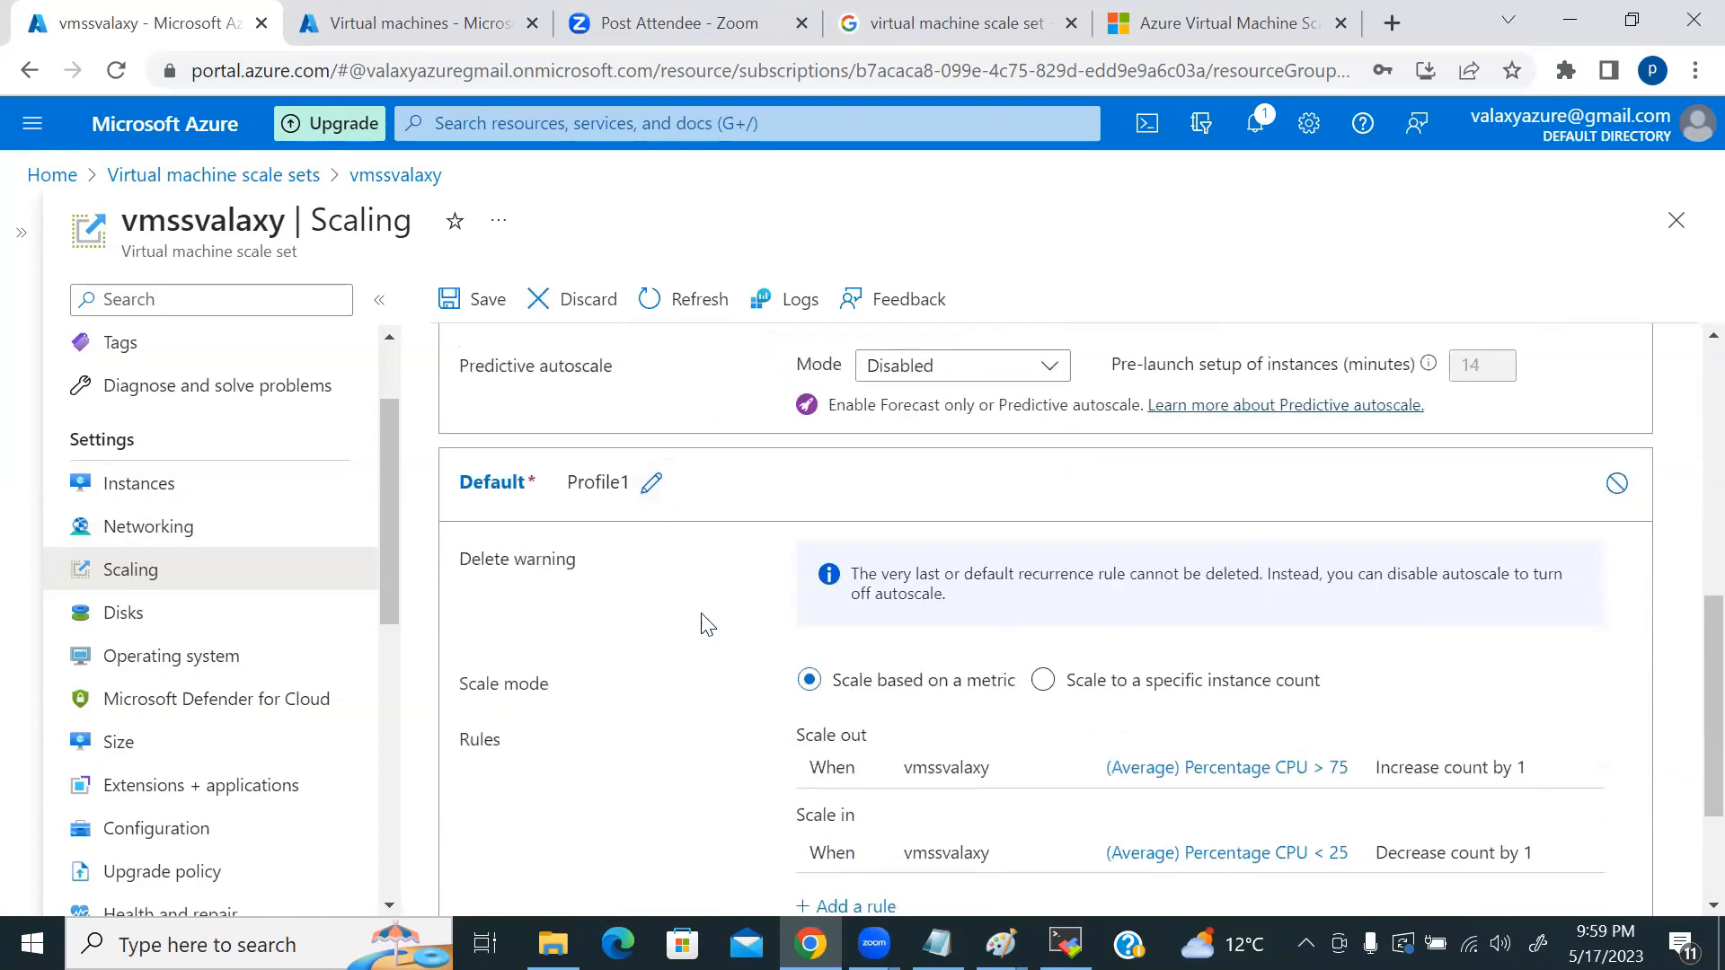
{"action": "scroll", "coordinate": [694, 619], "scroll_direction": "down", "scroll_amount": 2}
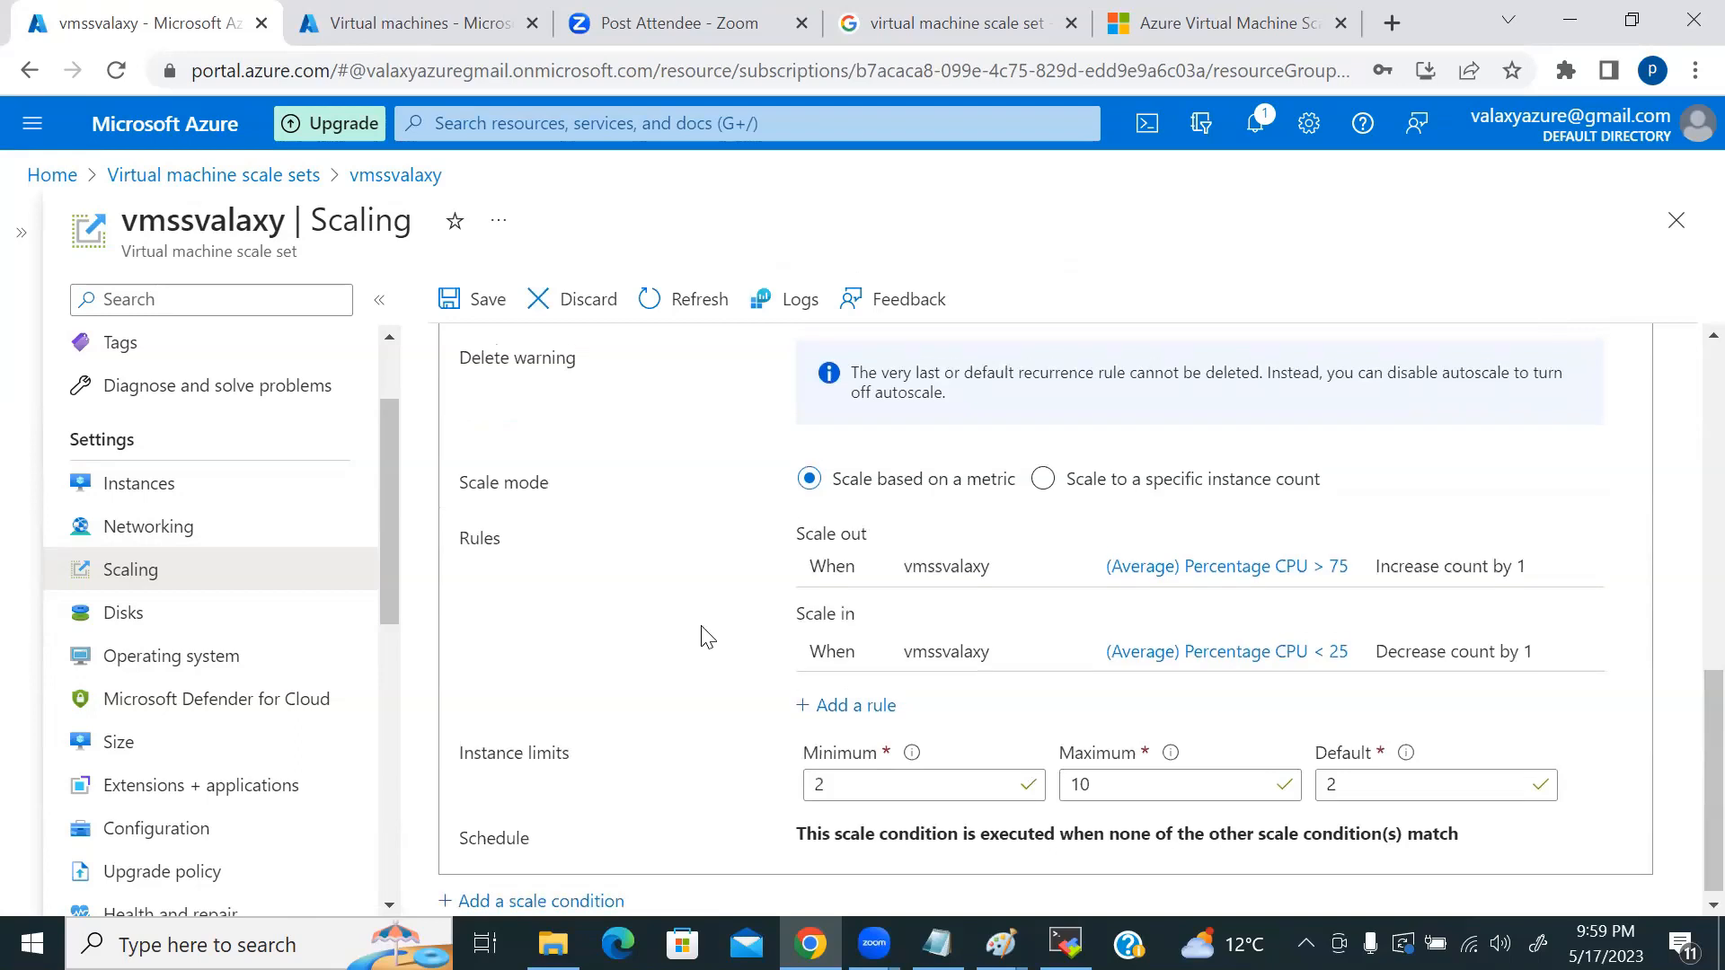
{"action": "scroll", "coordinate": [705, 638], "scroll_direction": "up", "scroll_amount": 3}
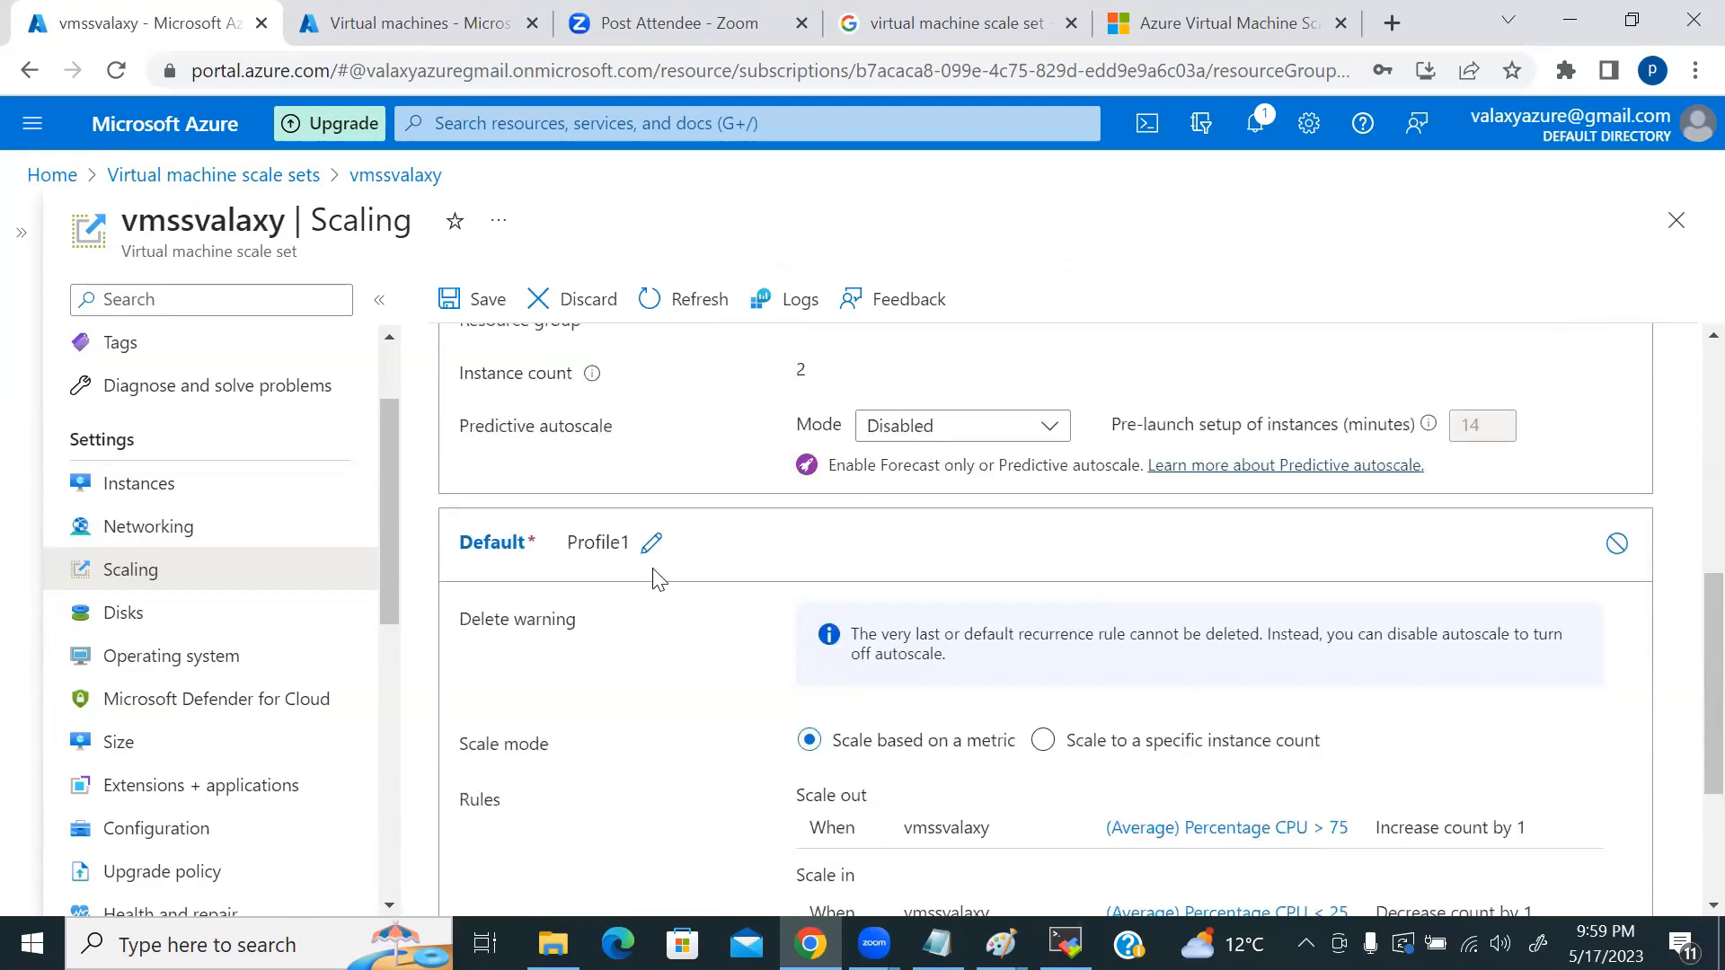
{"action": "left_click", "coordinate": [651, 542]}
{"action": "left_click", "coordinate": [664, 639]}
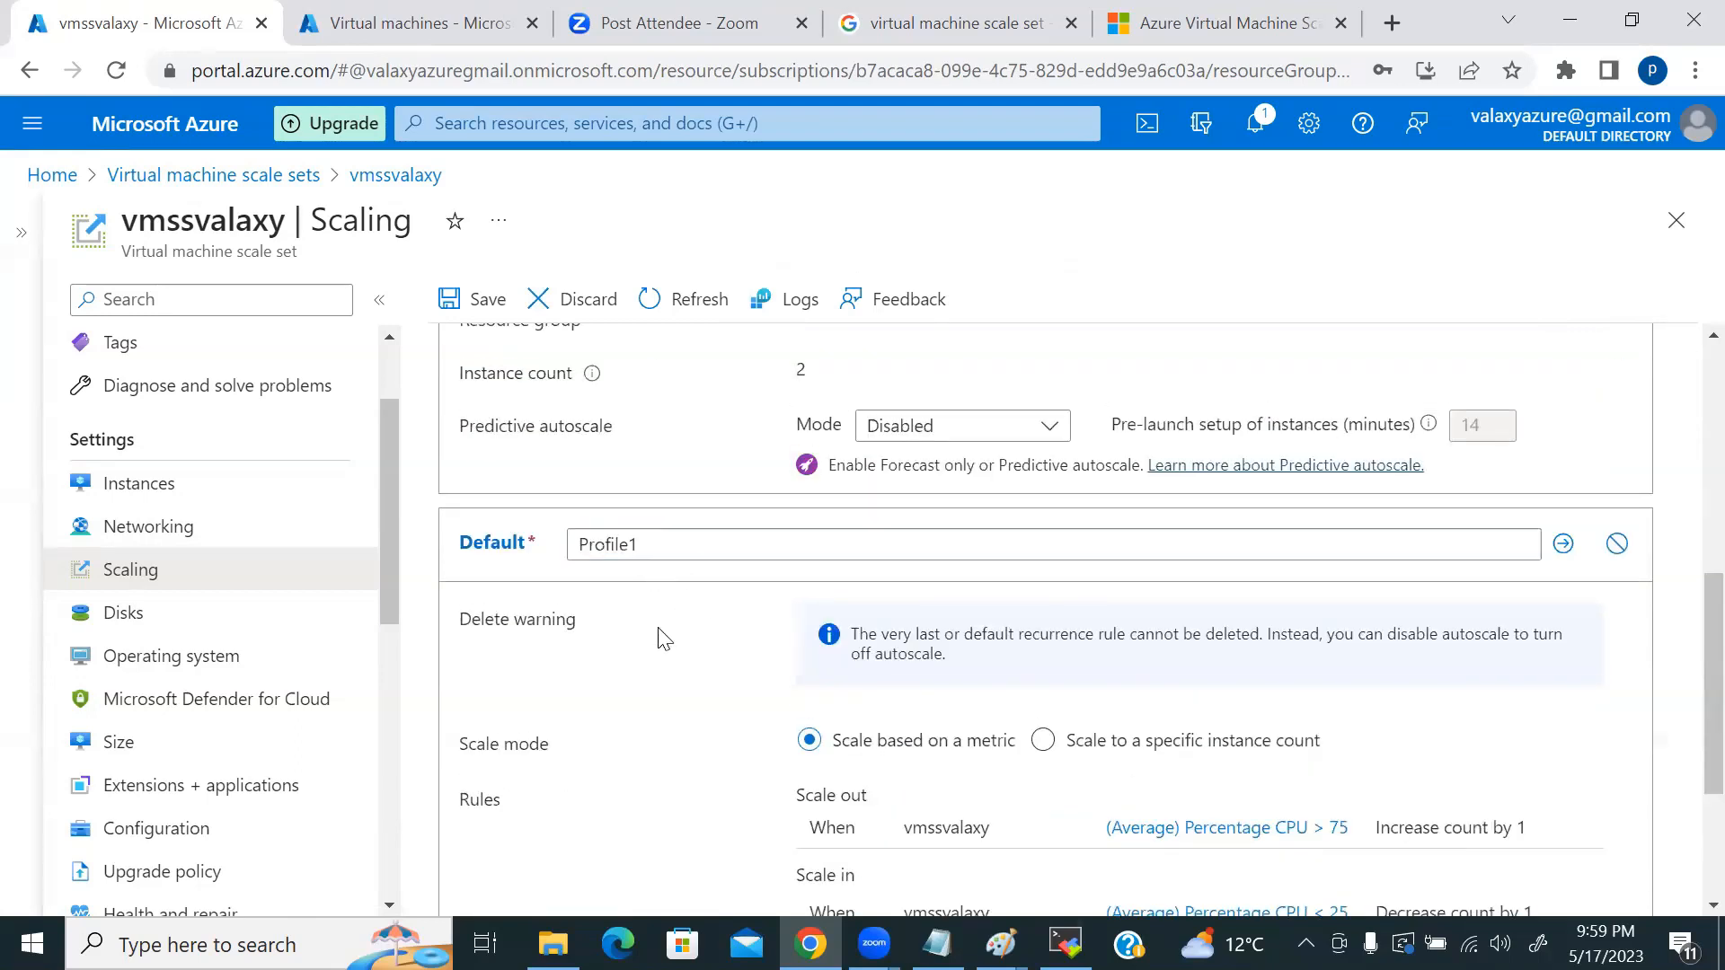
{"action": "scroll", "coordinate": [686, 658], "scroll_direction": "down", "scroll_amount": 3}
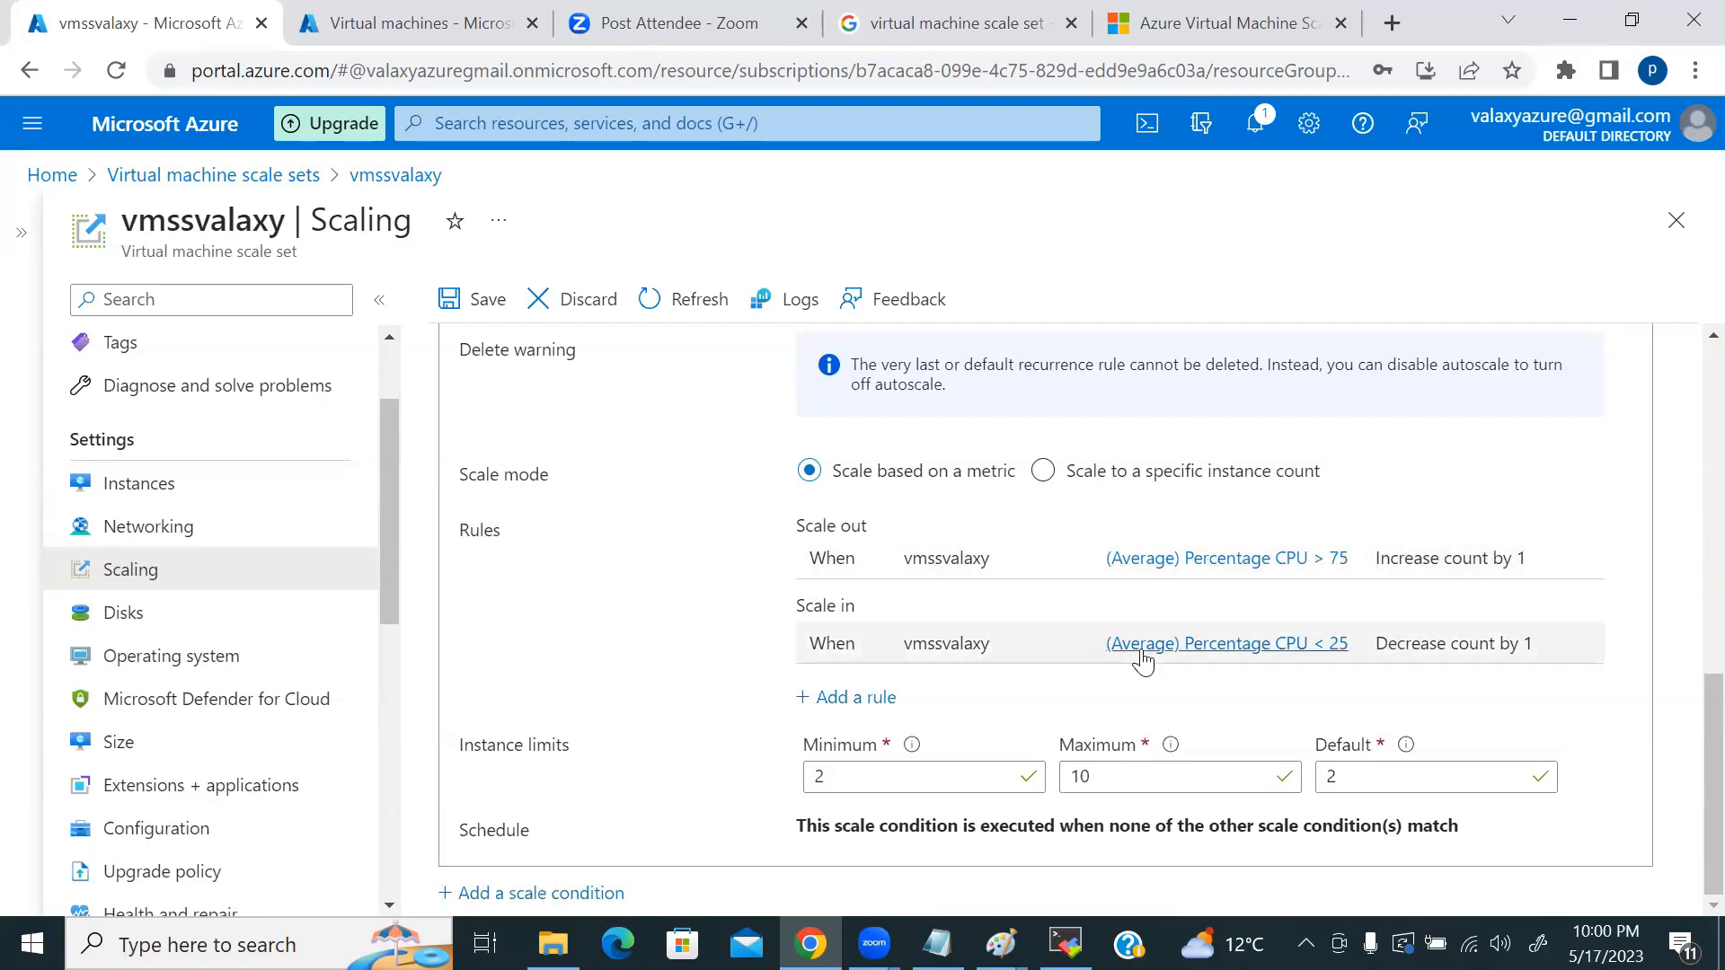
{"action": "scroll", "coordinate": [1146, 658], "scroll_direction": "up", "scroll_amount": 5}
{"action": "scroll", "coordinate": [1153, 660], "scroll_direction": "up", "scroll_amount": 5}
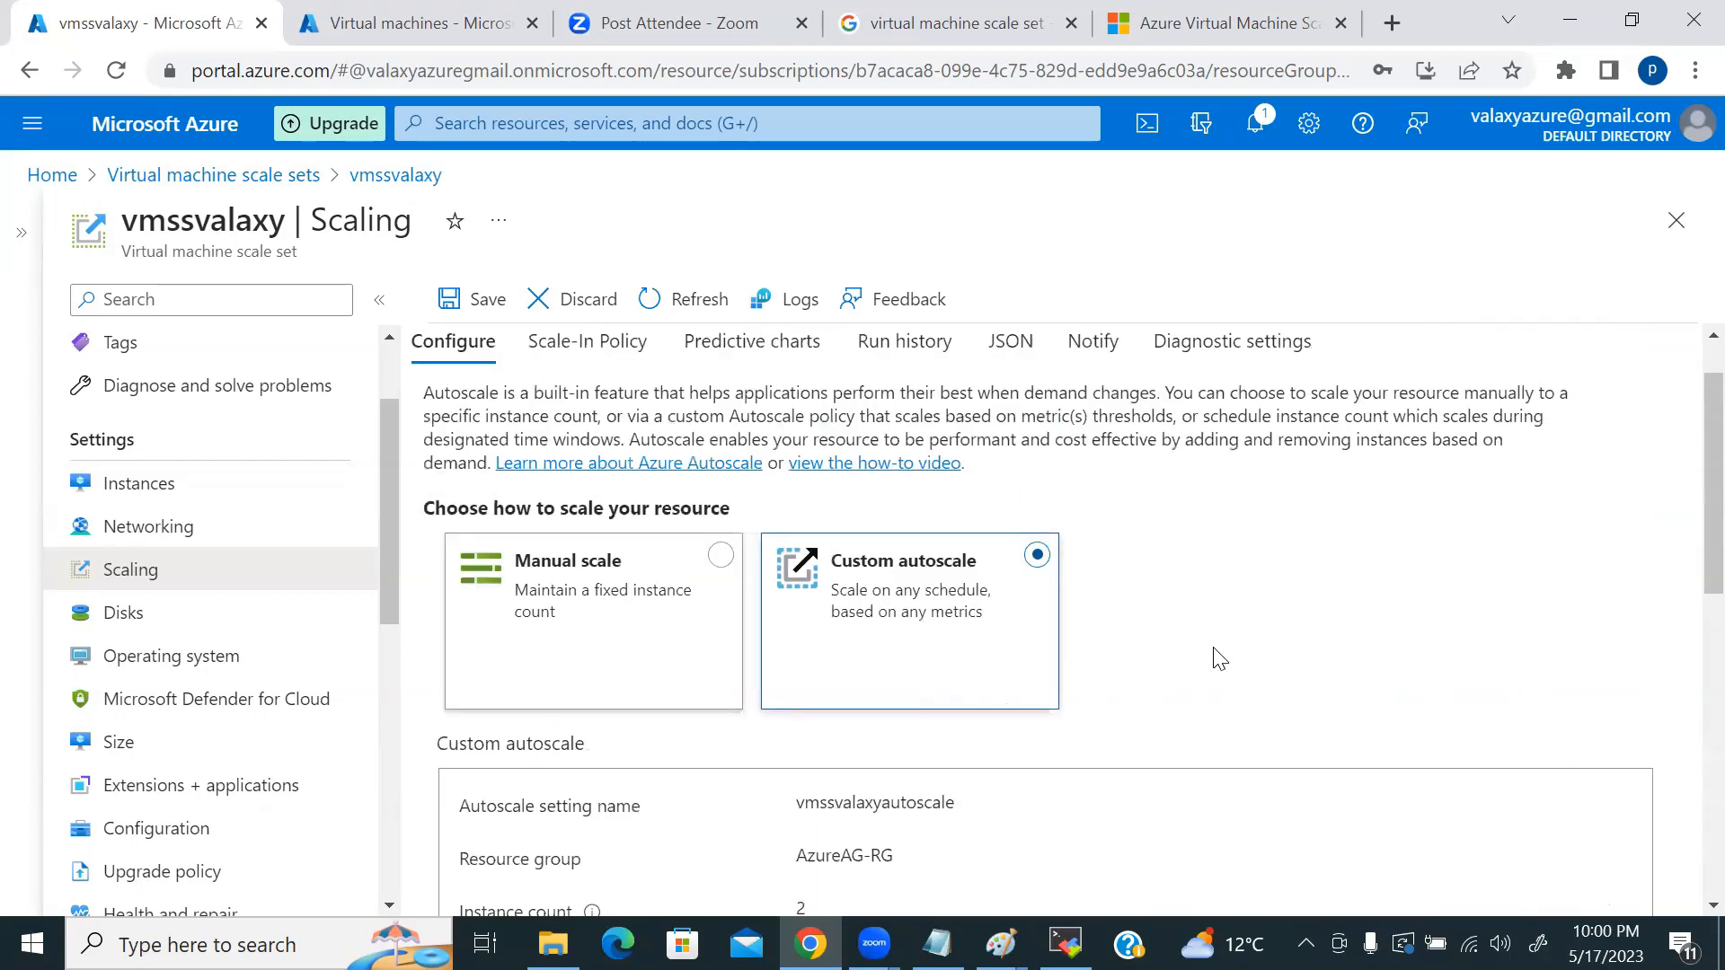
{"action": "scroll", "coordinate": [1217, 658], "scroll_direction": "down", "scroll_amount": 9}
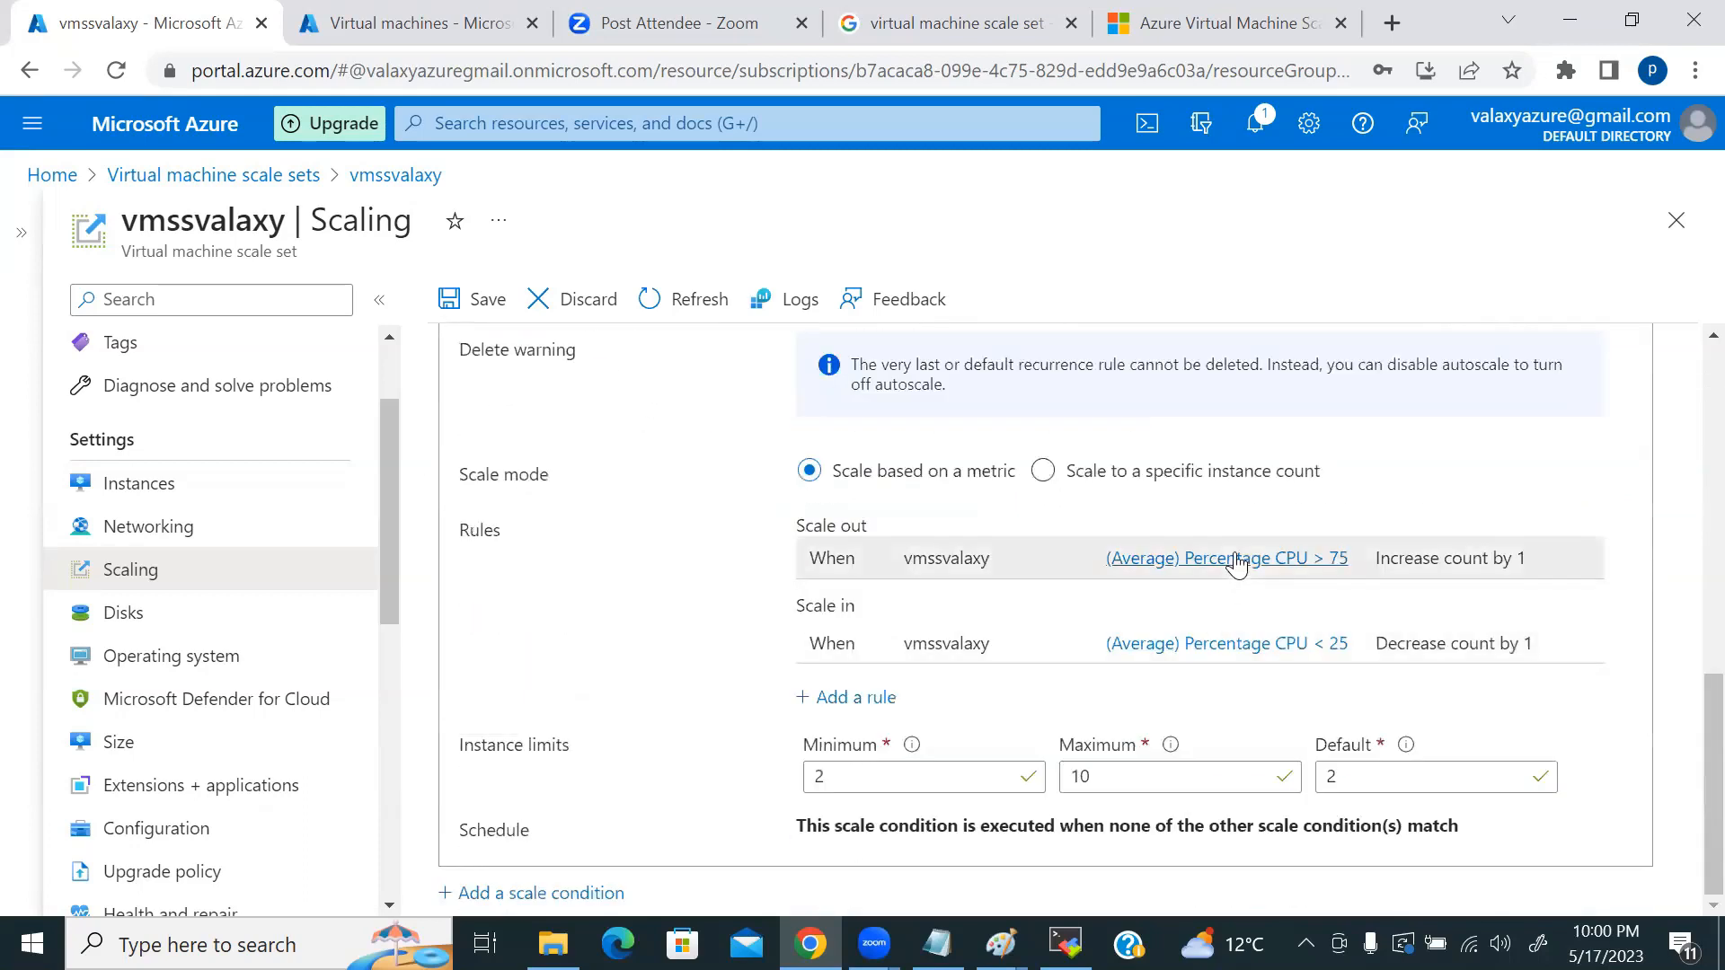
Step: Open the CPU-above-75% scale-out rule and browse the list of available metrics
{"action": "left_click", "coordinate": [1238, 566]}
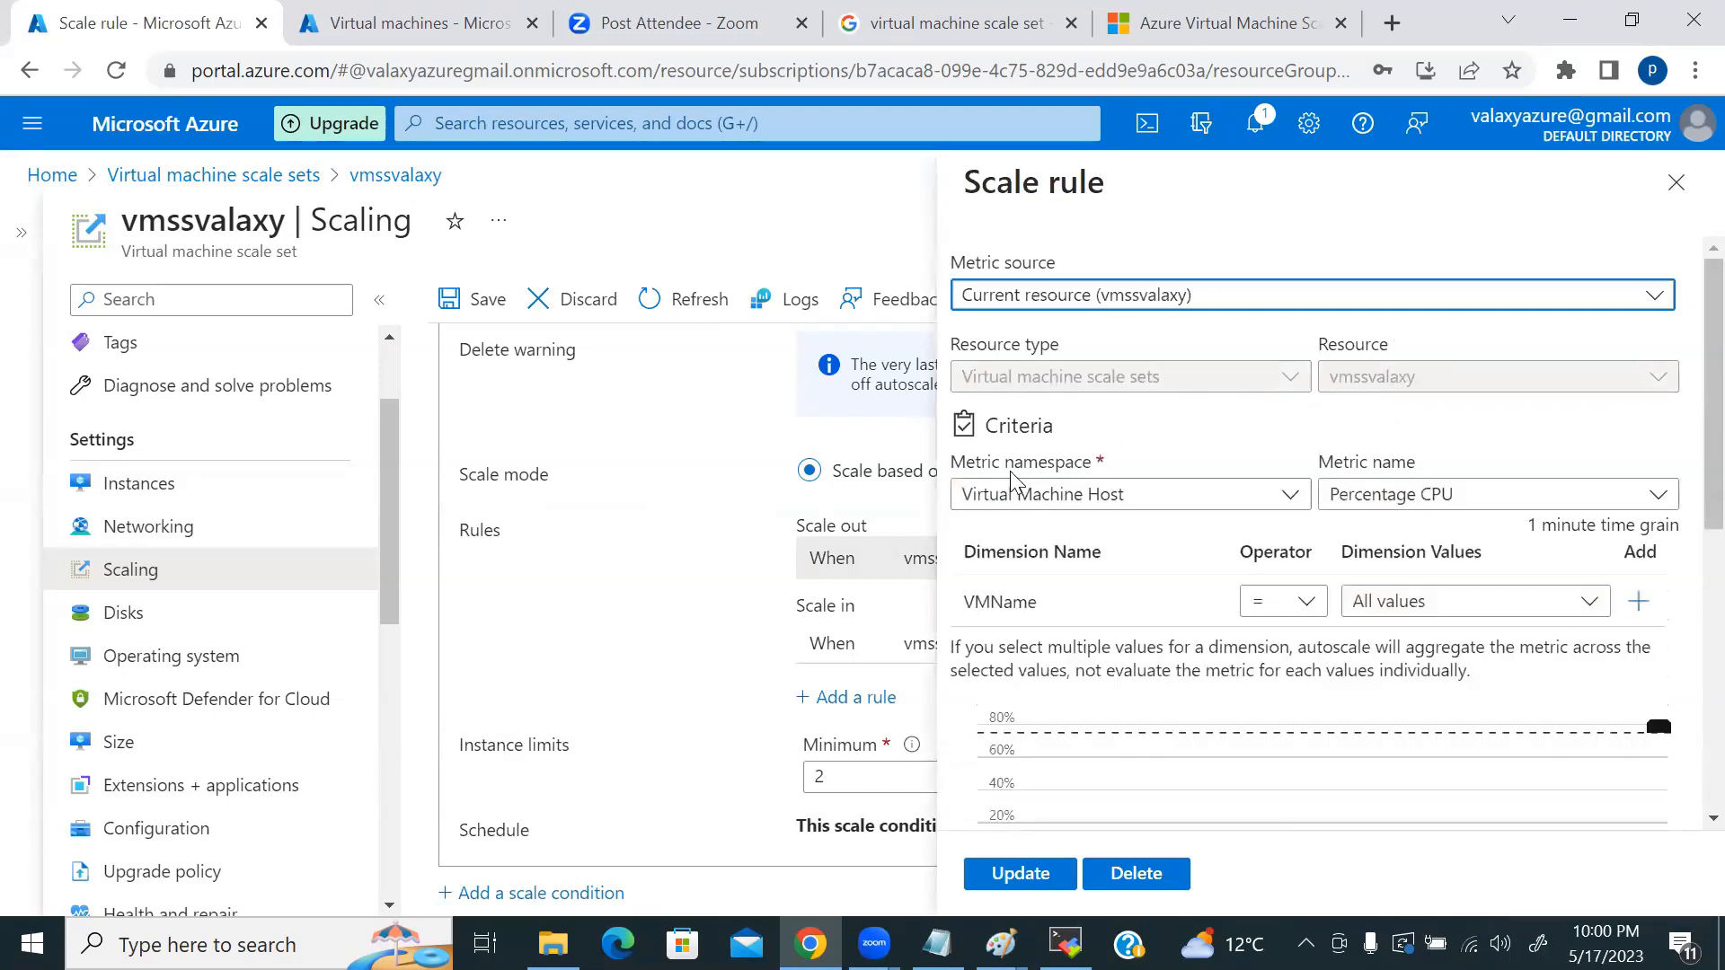
{"action": "left_click", "coordinate": [1437, 495]}
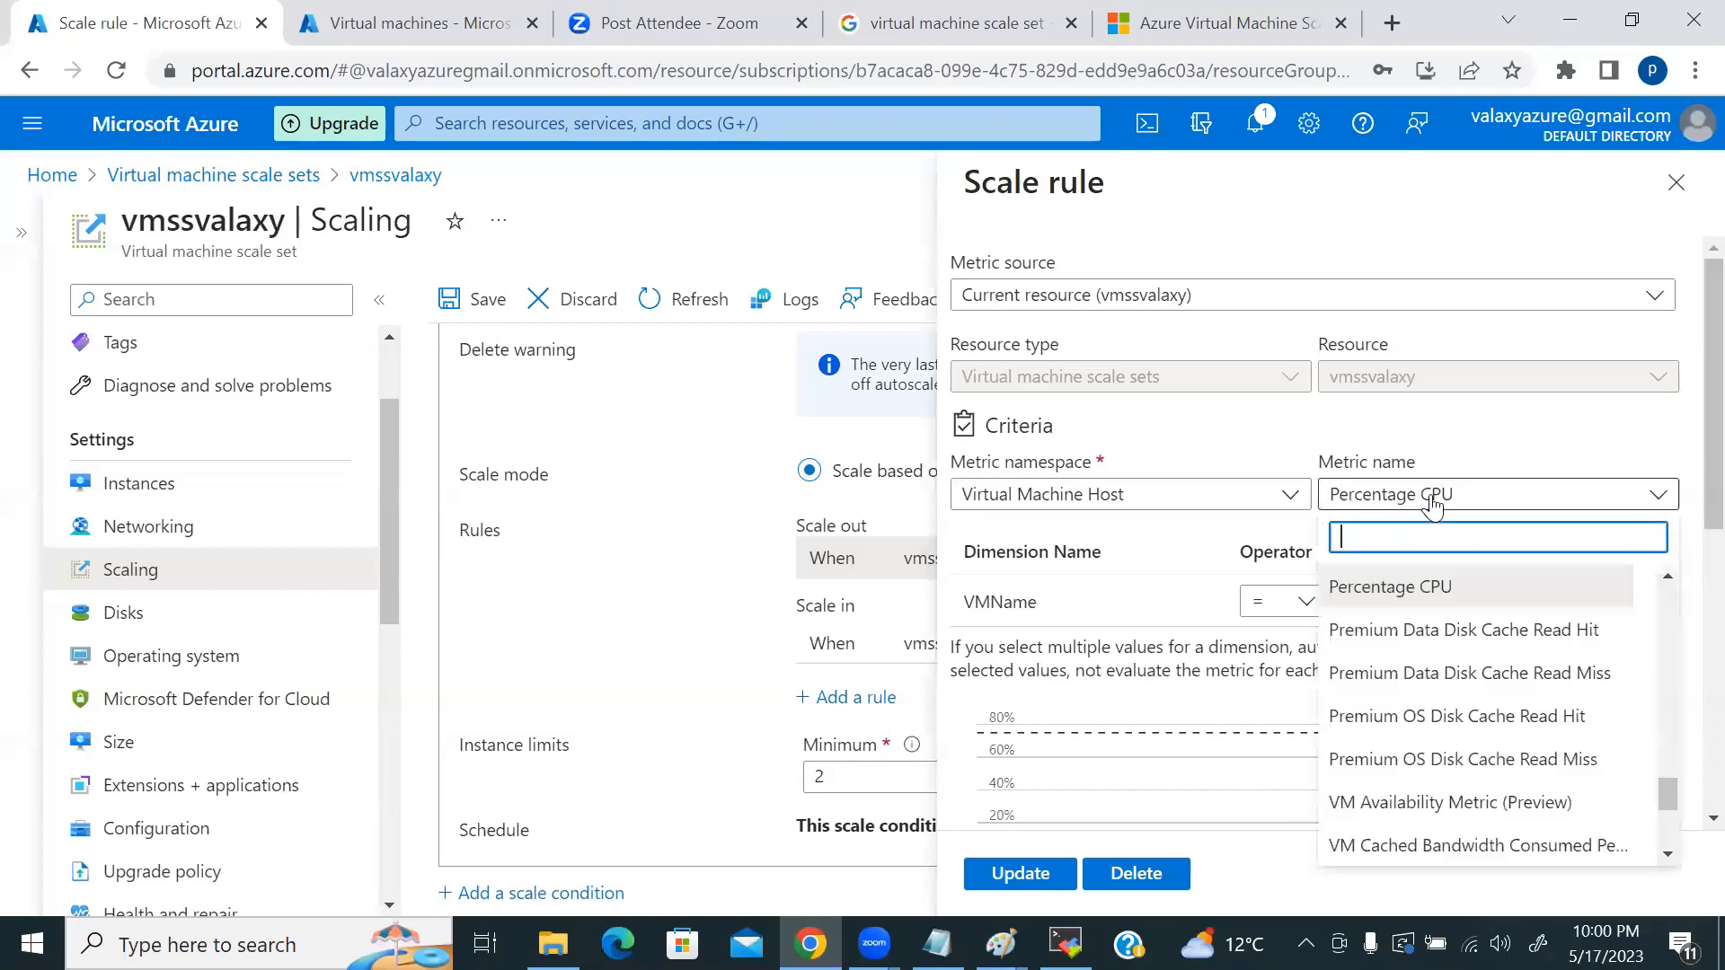
{"action": "scroll", "coordinate": [1496, 674], "scroll_direction": "down", "scroll_amount": 3}
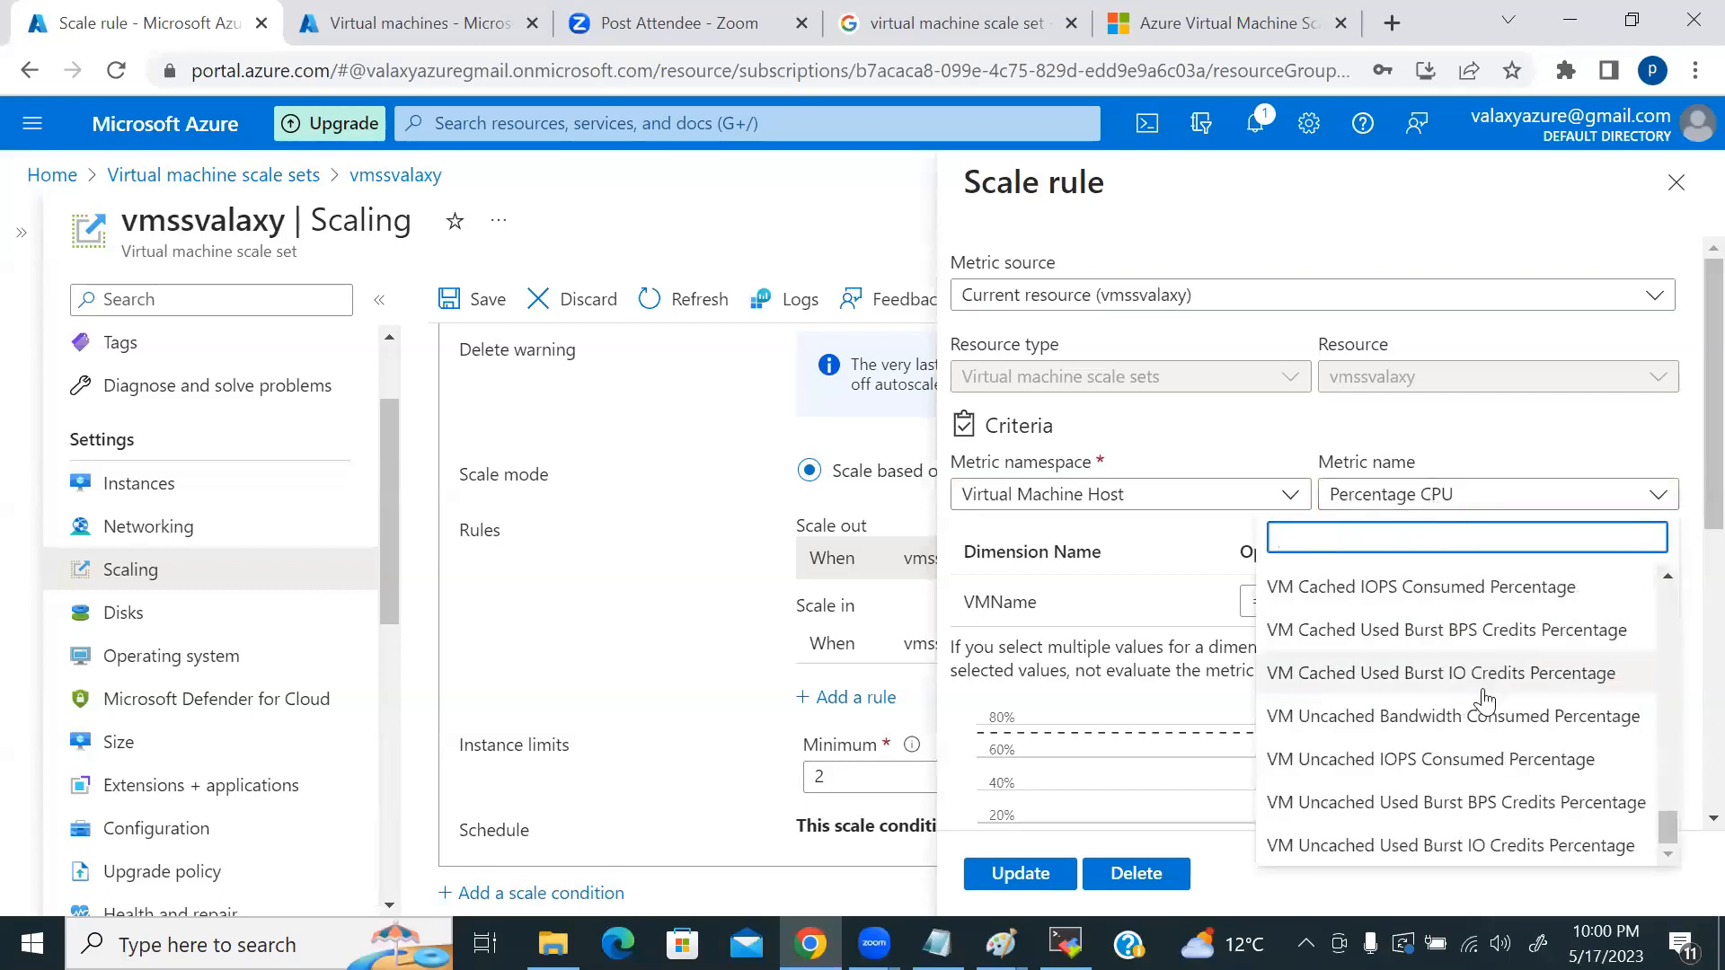
{"action": "scroll", "coordinate": [1487, 716], "scroll_direction": "up", "scroll_amount": 10}
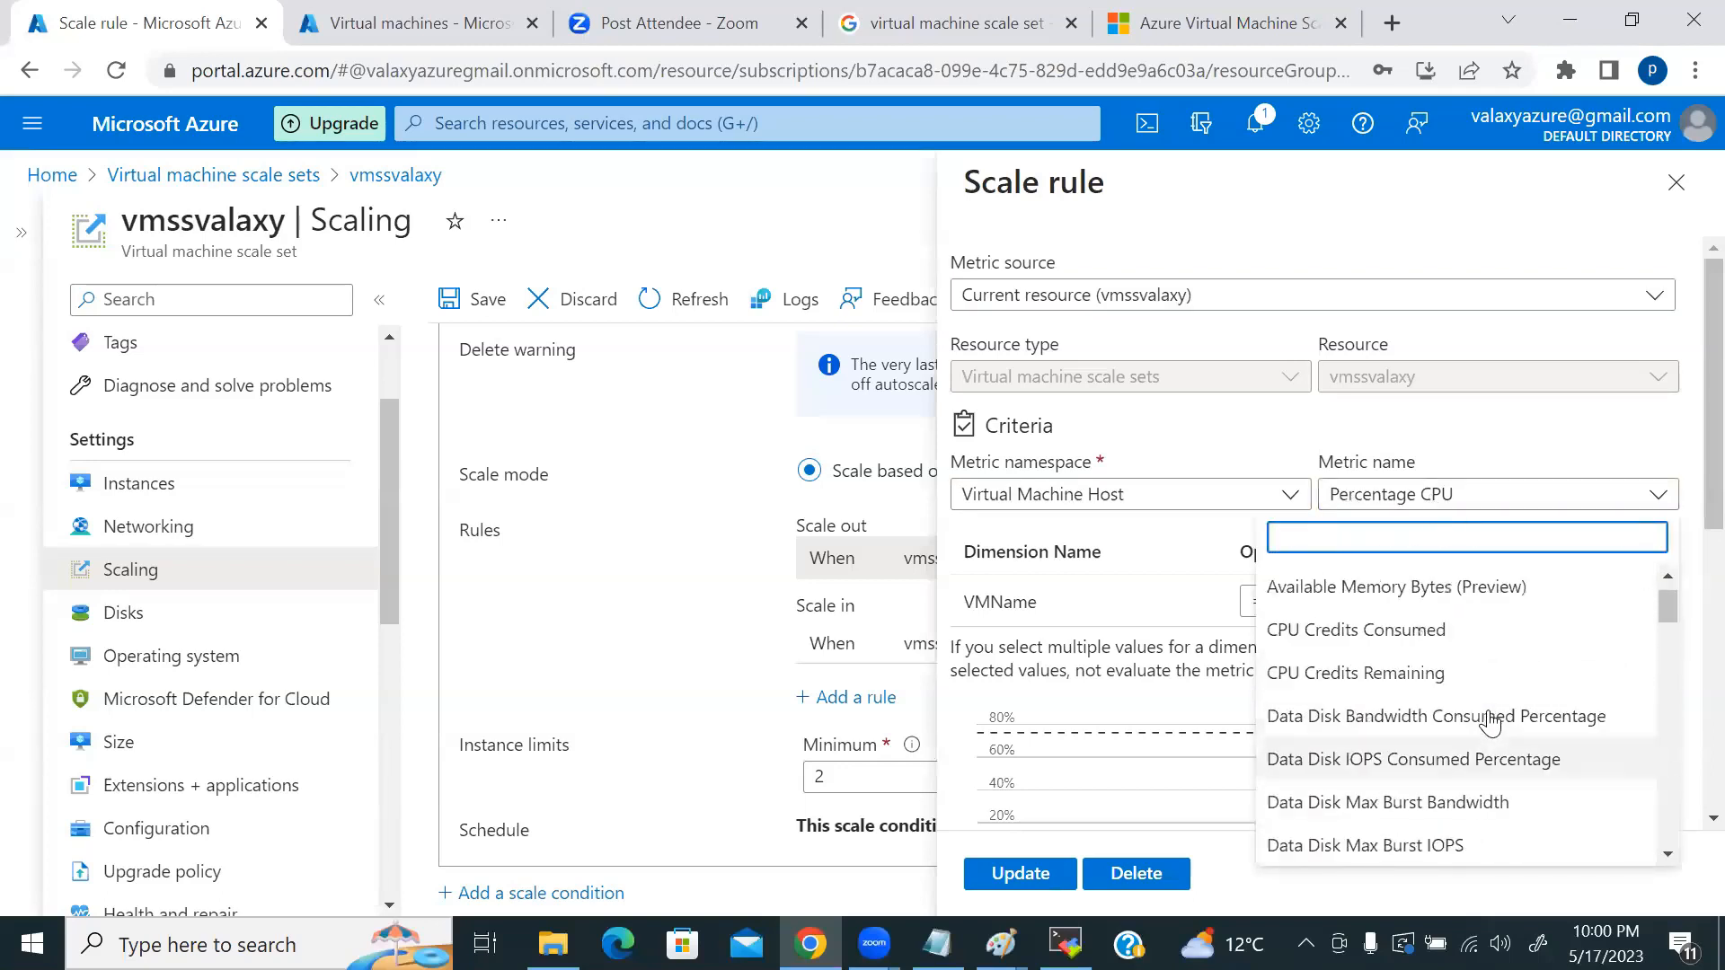
{"action": "scroll", "coordinate": [1492, 710], "scroll_direction": "down", "scroll_amount": 5}
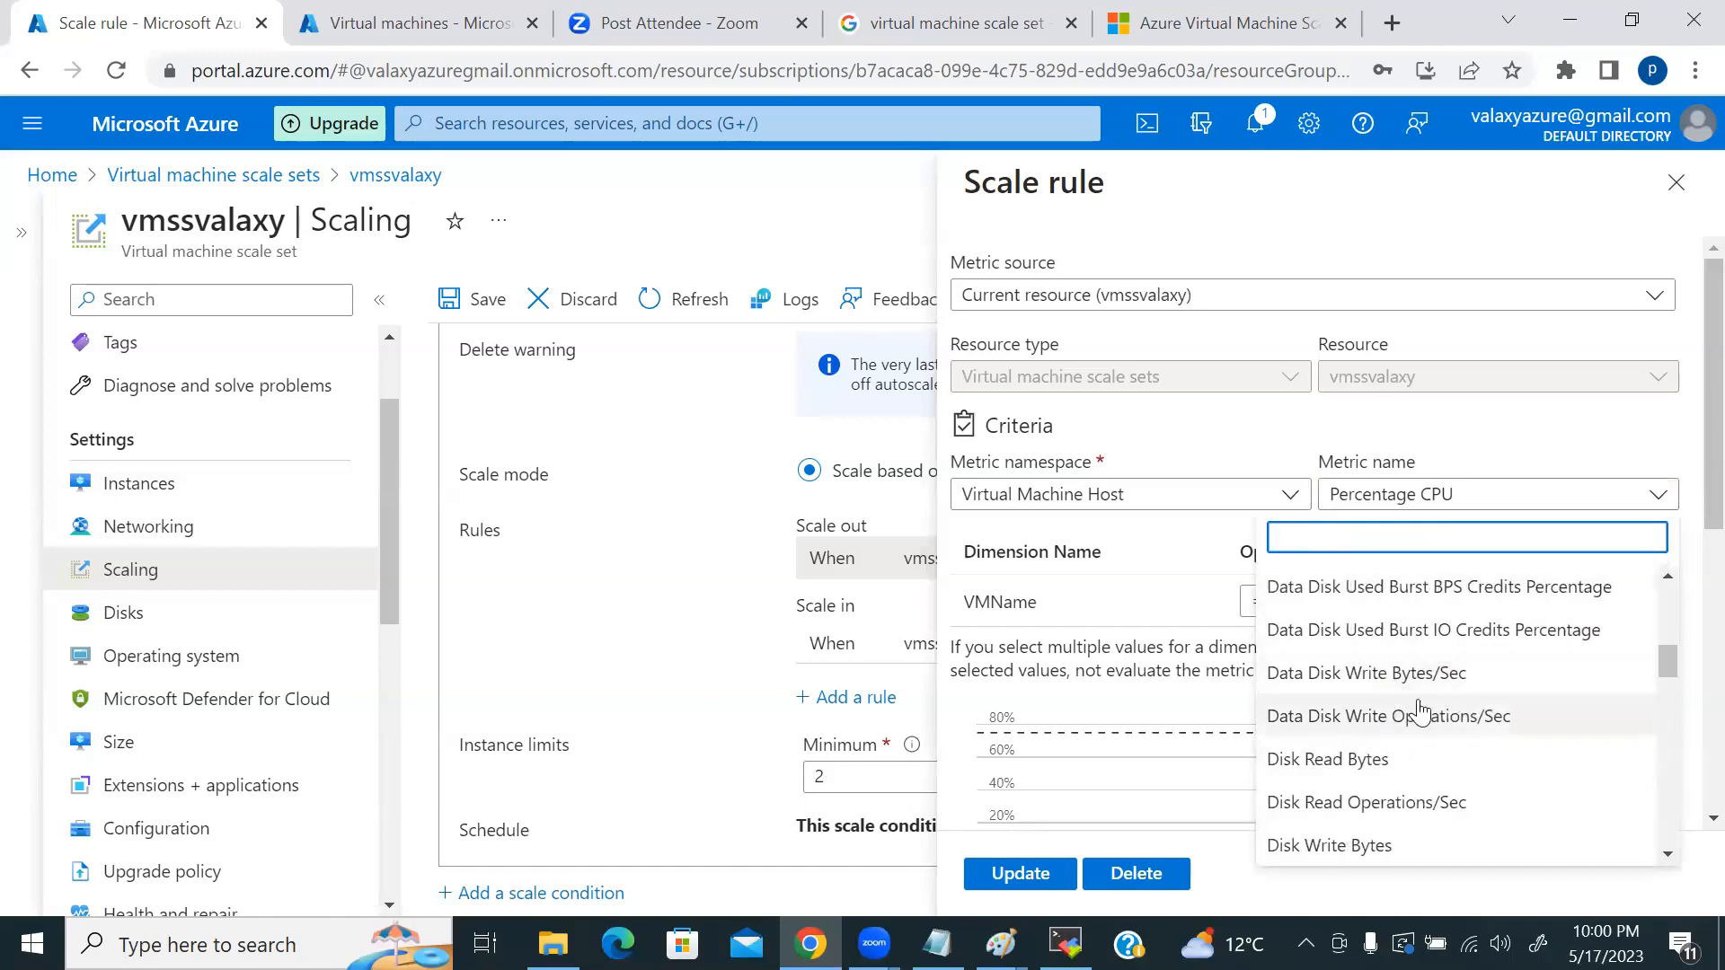
{"action": "scroll", "coordinate": [1422, 717], "scroll_direction": "down", "scroll_amount": 5}
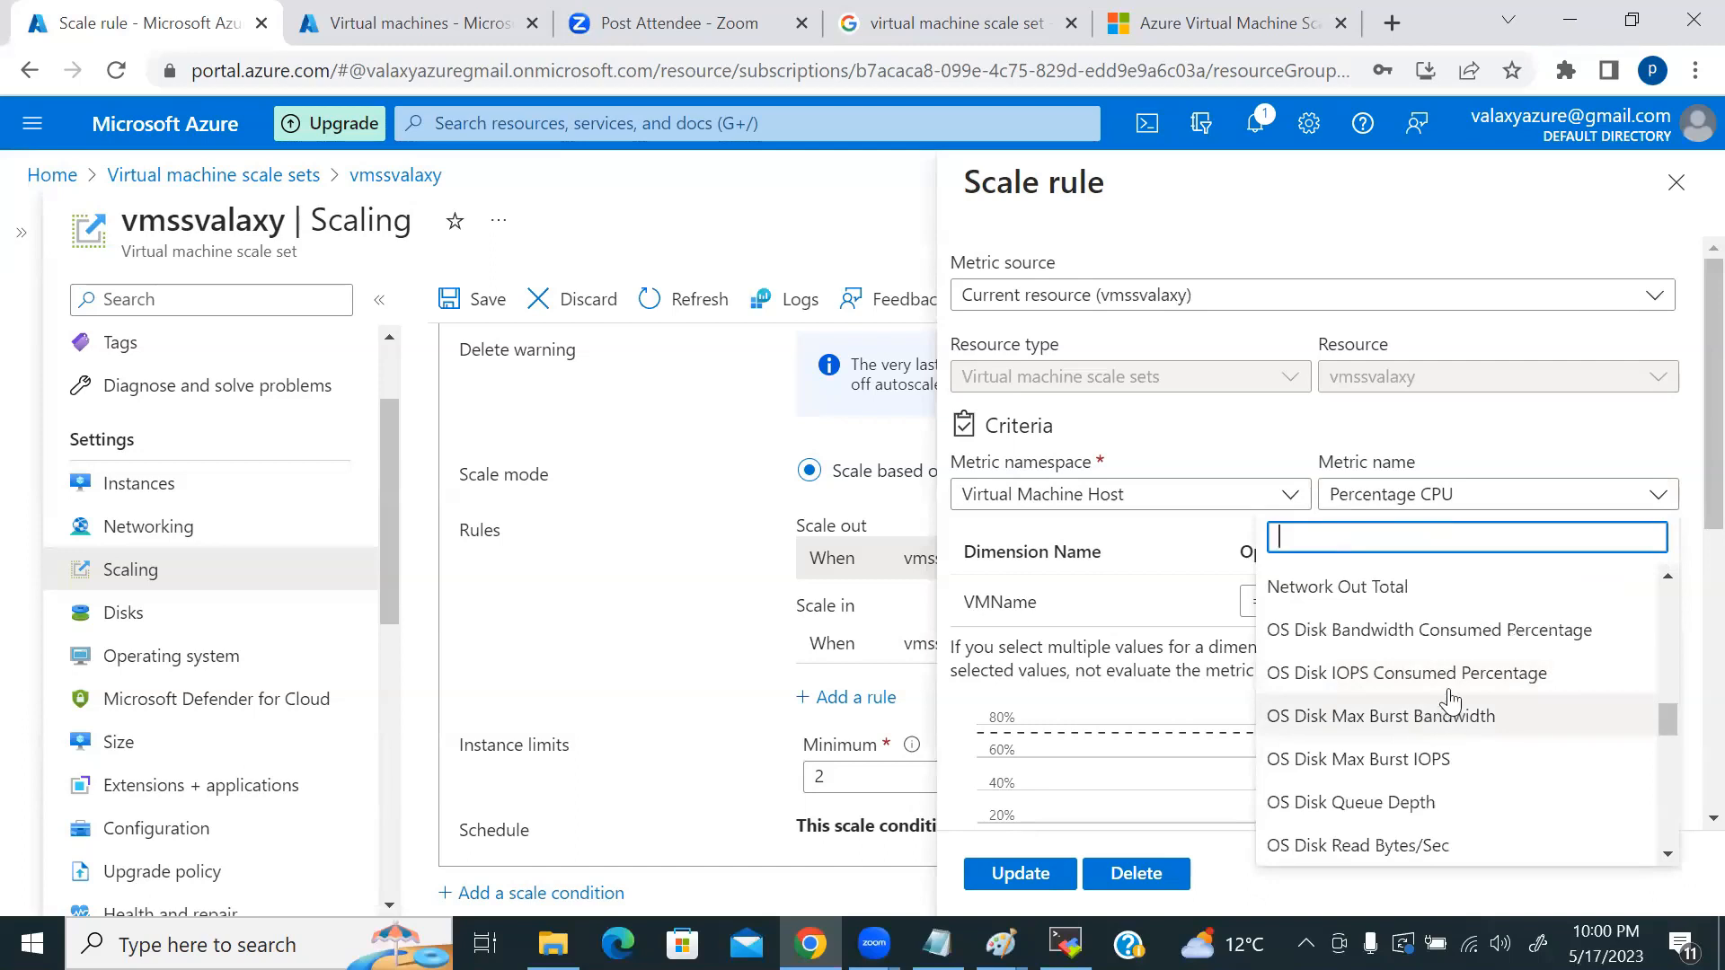
{"action": "scroll", "coordinate": [1409, 687], "scroll_direction": "down", "scroll_amount": 3}
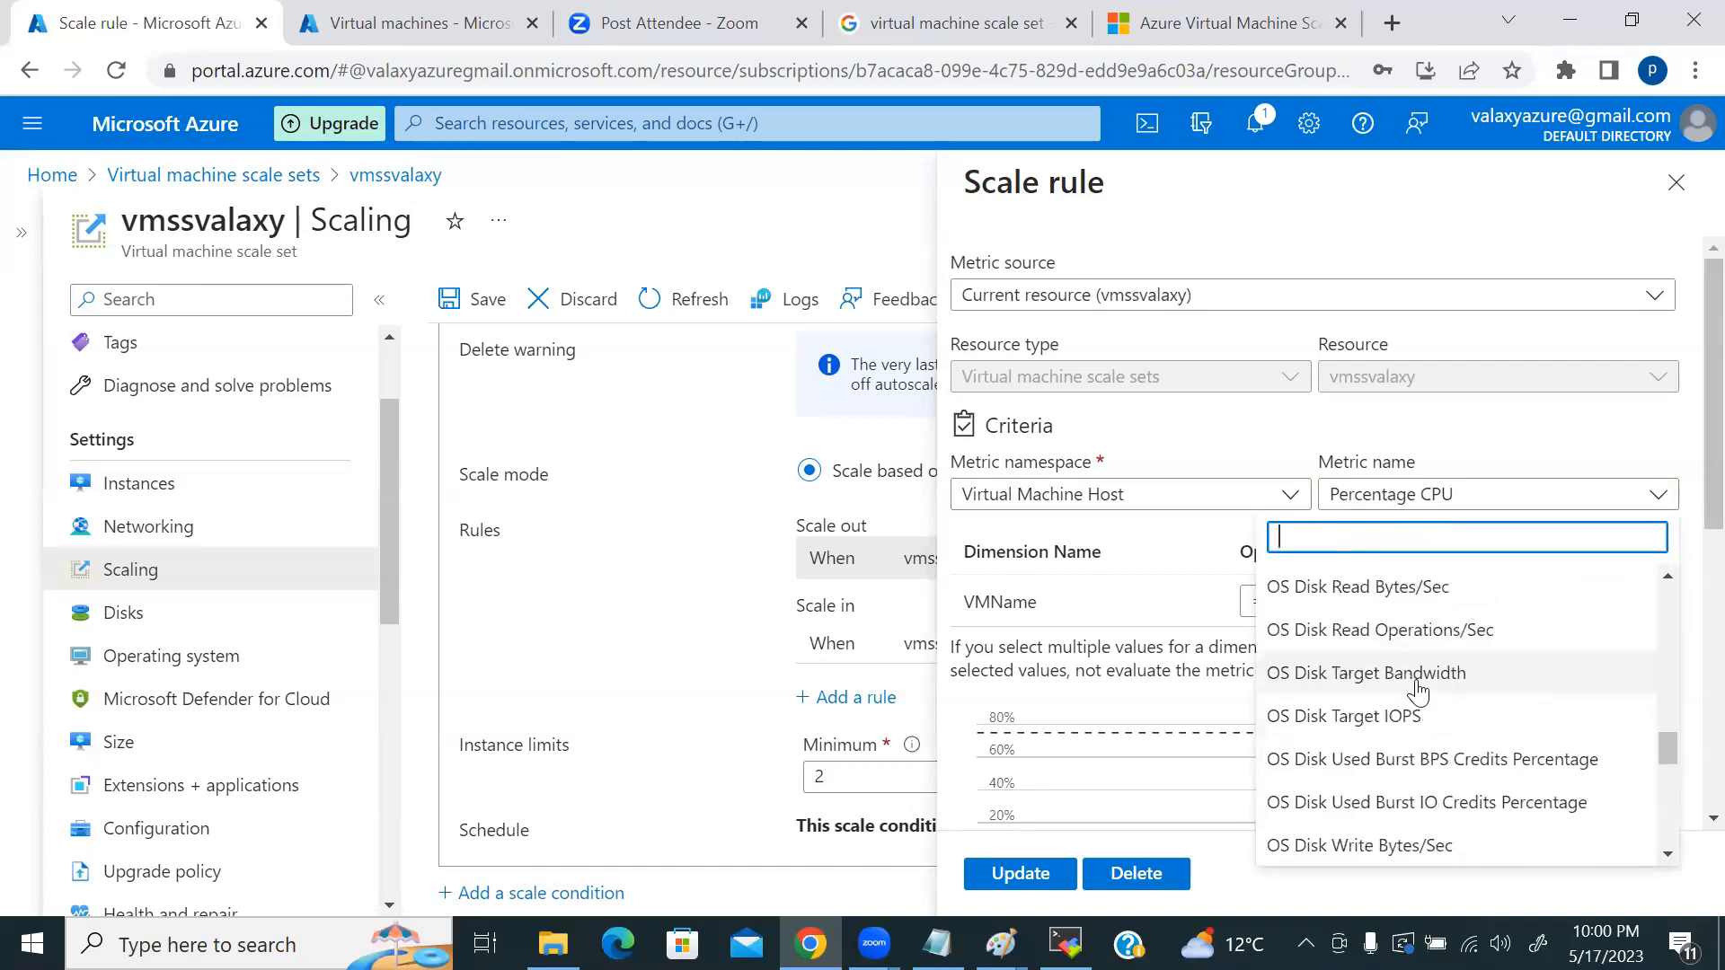
{"action": "scroll", "coordinate": [1429, 696], "scroll_direction": "down", "scroll_amount": 3}
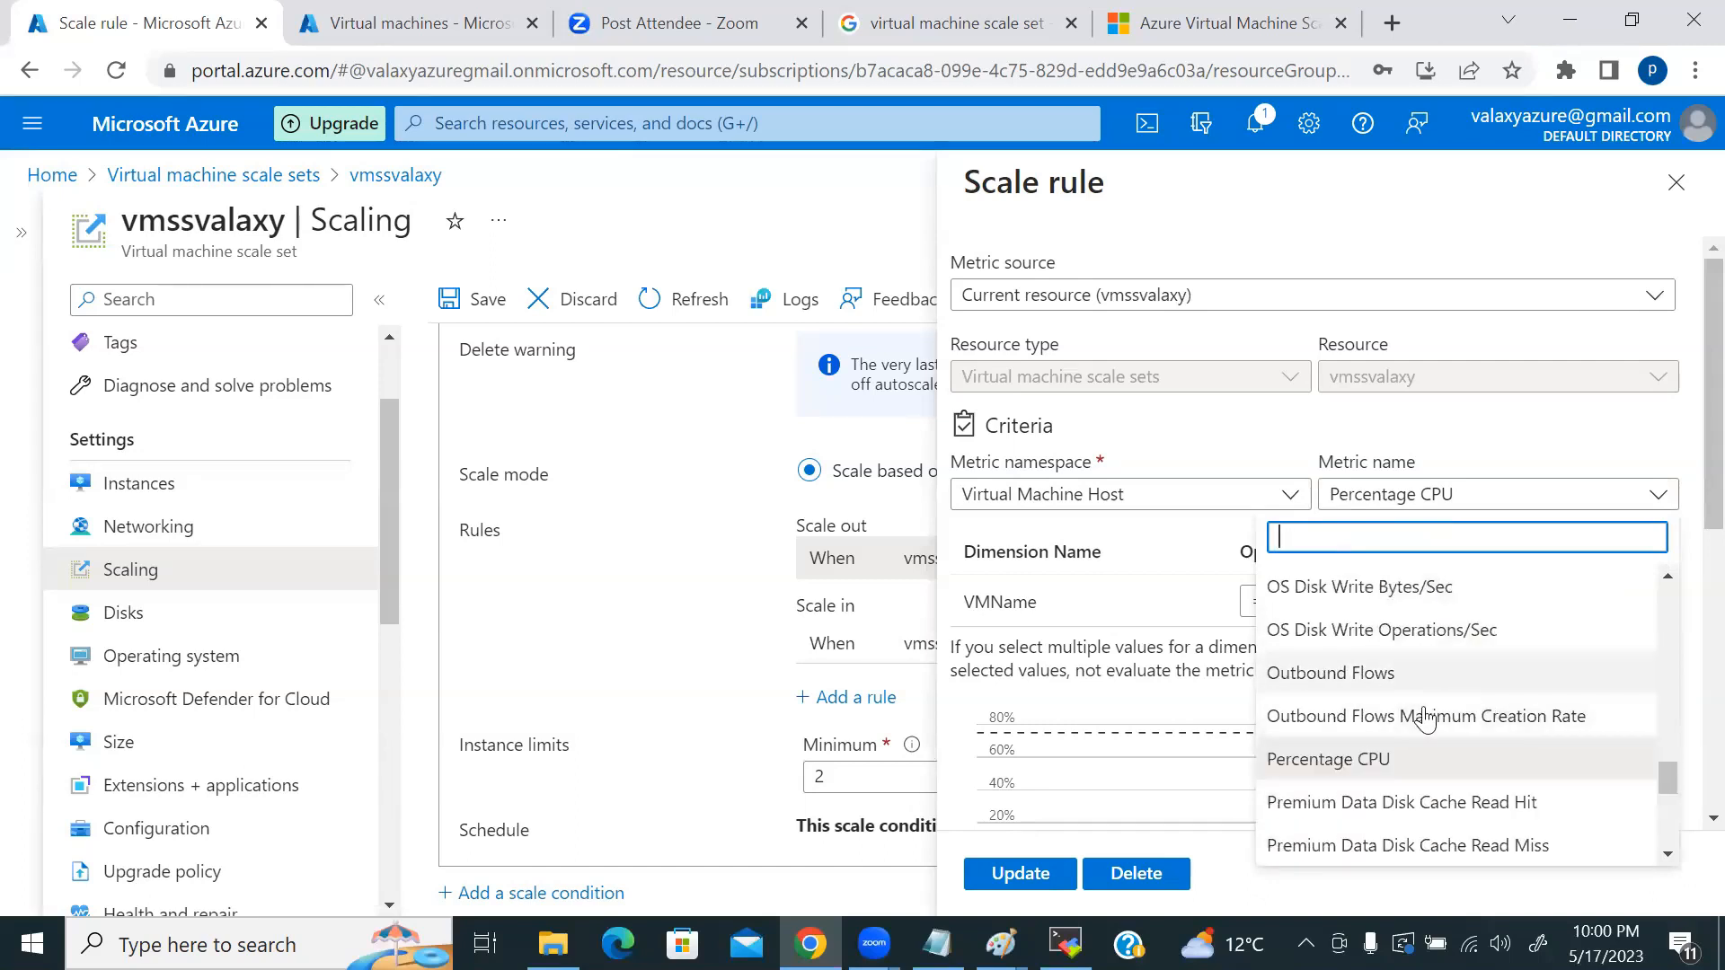
{"action": "scroll", "coordinate": [1437, 719], "scroll_direction": "down", "scroll_amount": 6}
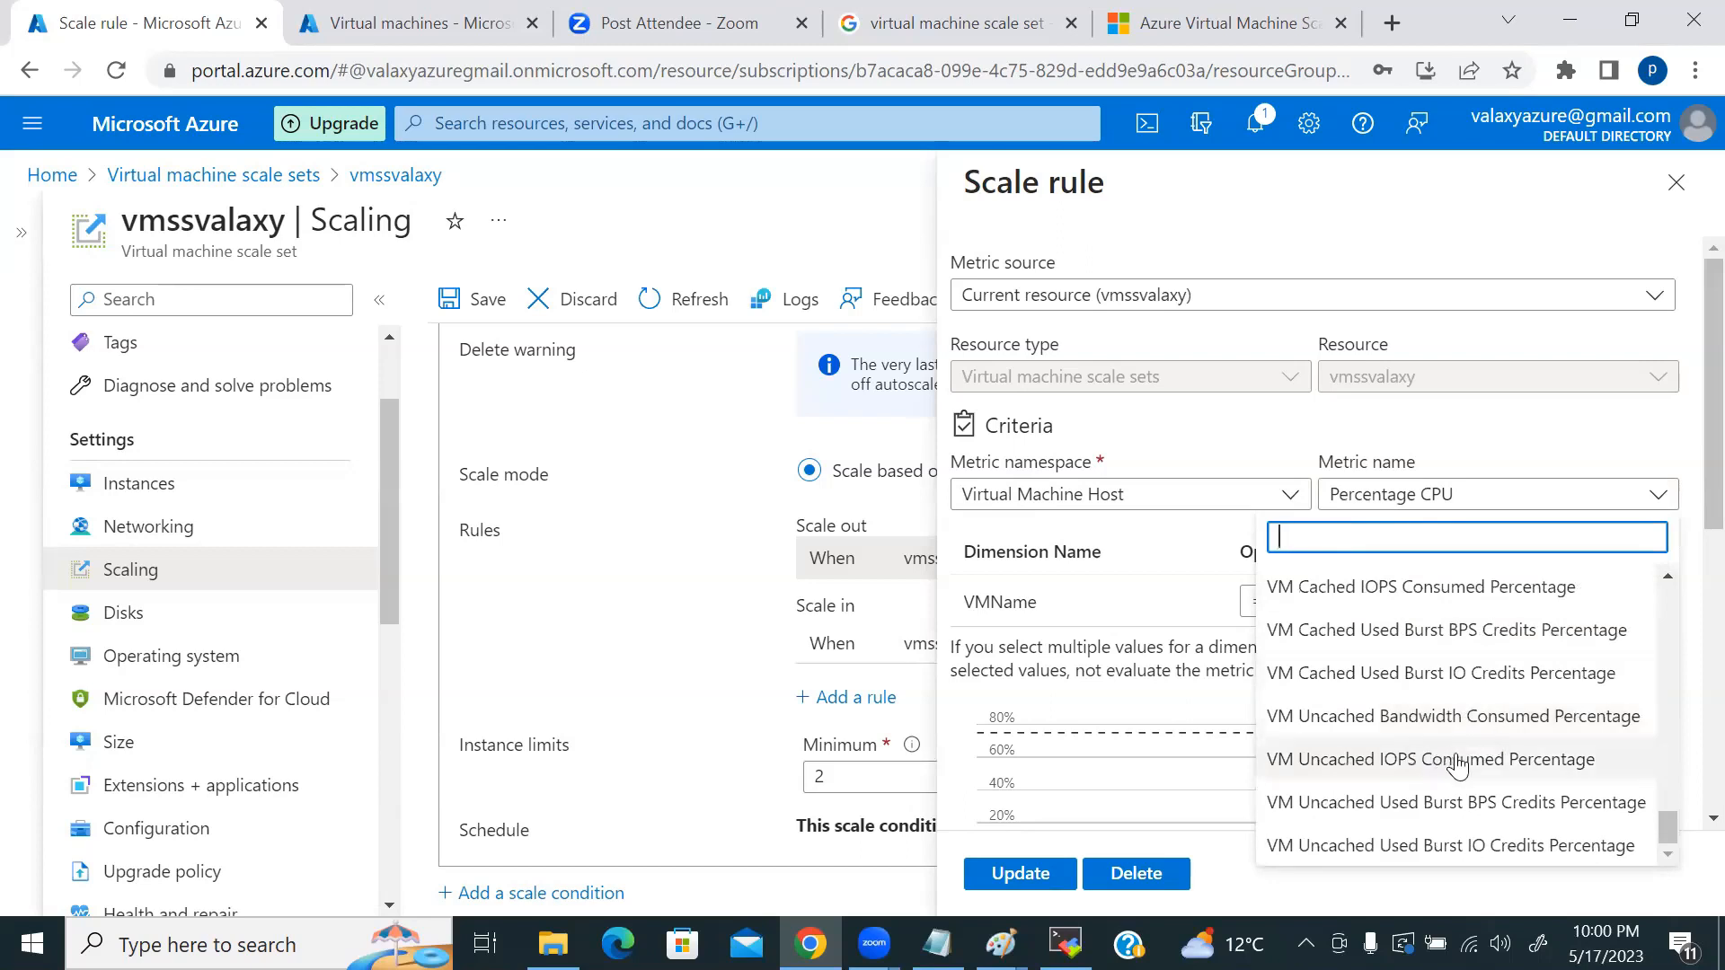
{"action": "scroll", "coordinate": [1456, 767], "scroll_direction": "up", "scroll_amount": 12}
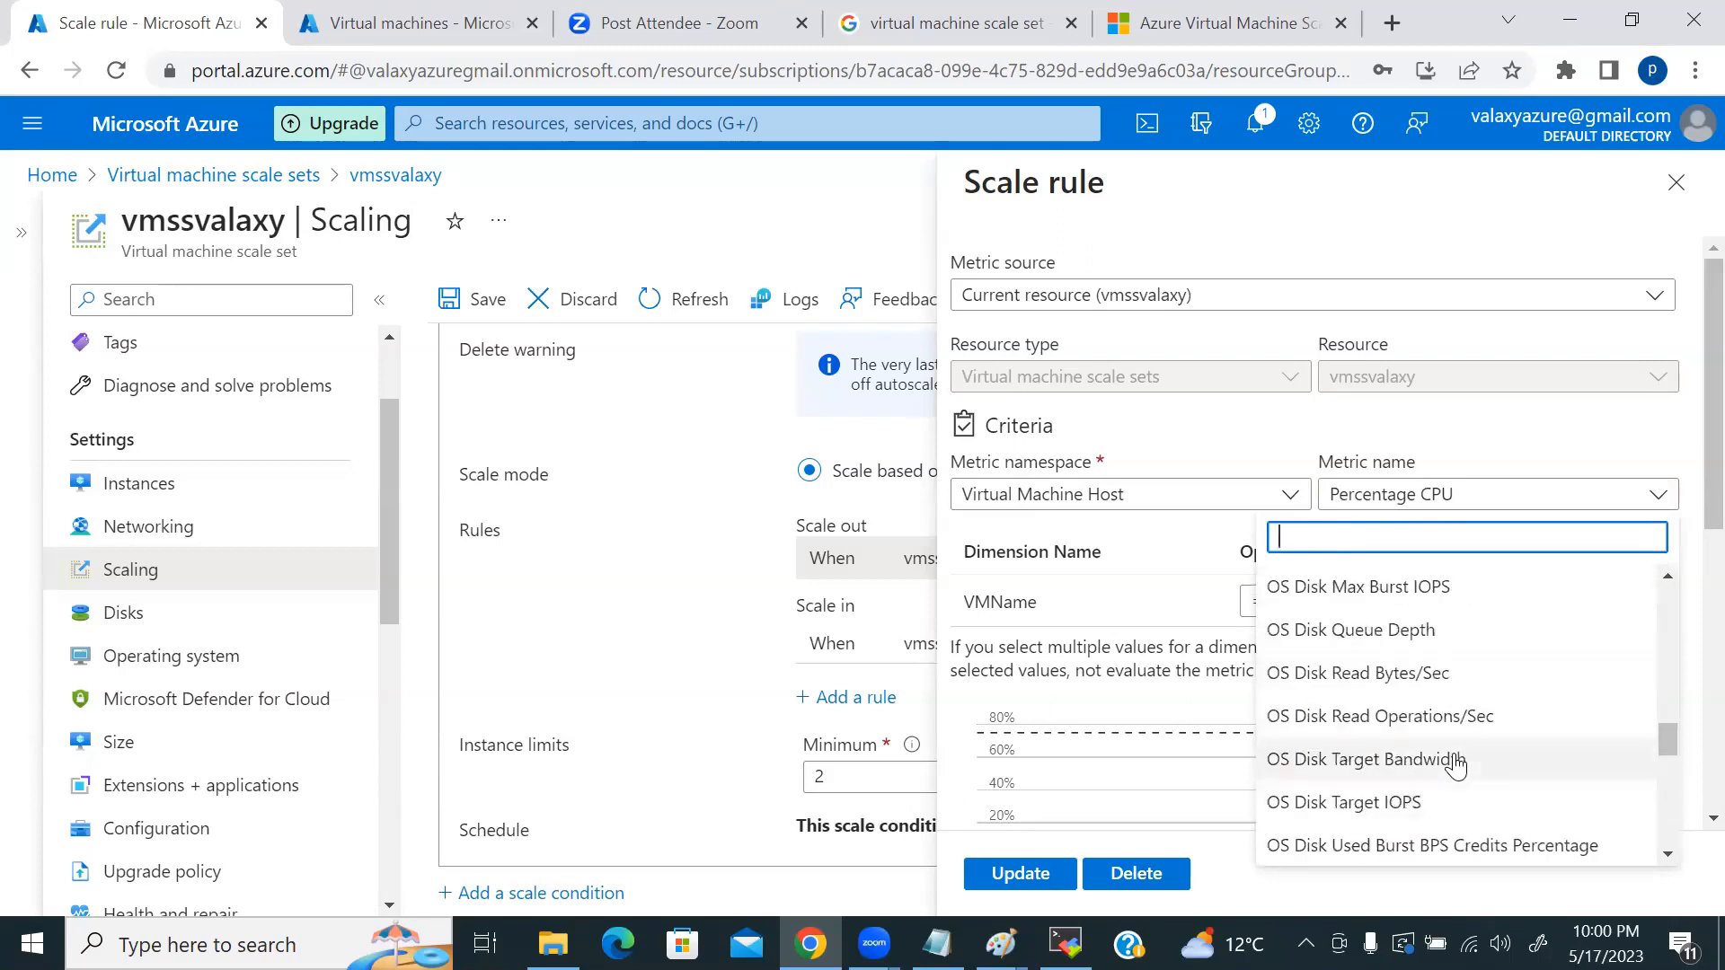
{"action": "scroll", "coordinate": [1456, 767], "scroll_direction": "up", "scroll_amount": 5}
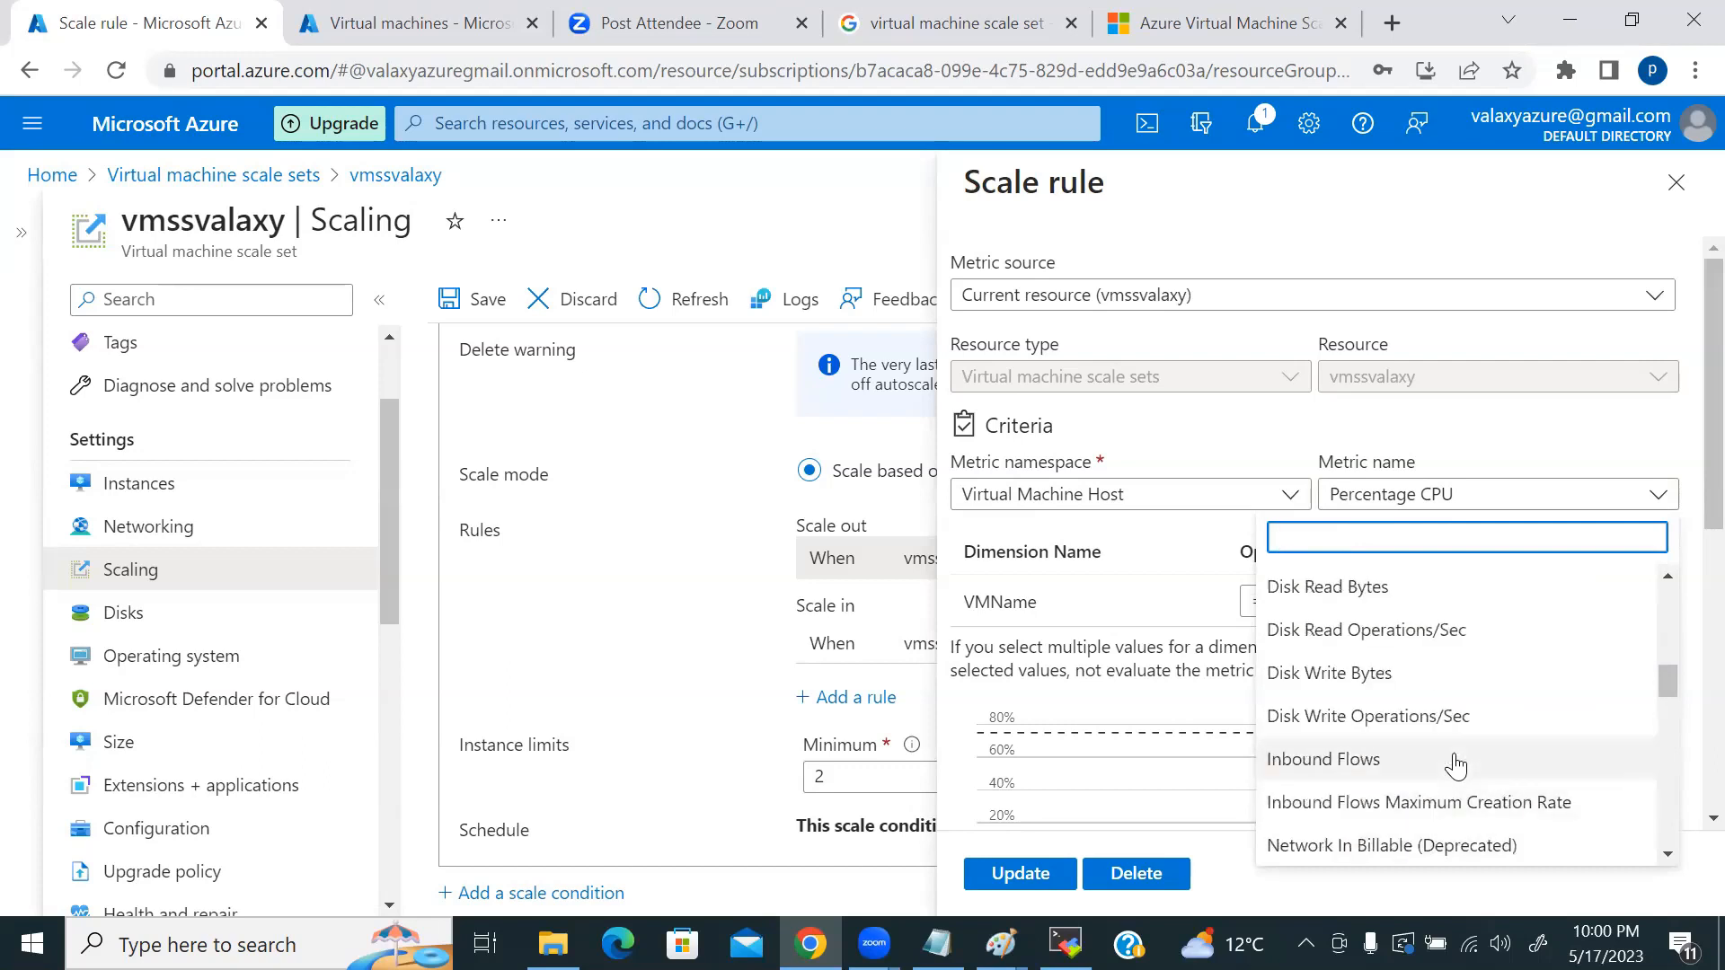
{"action": "scroll", "coordinate": [1456, 766], "scroll_direction": "up", "scroll_amount": 3}
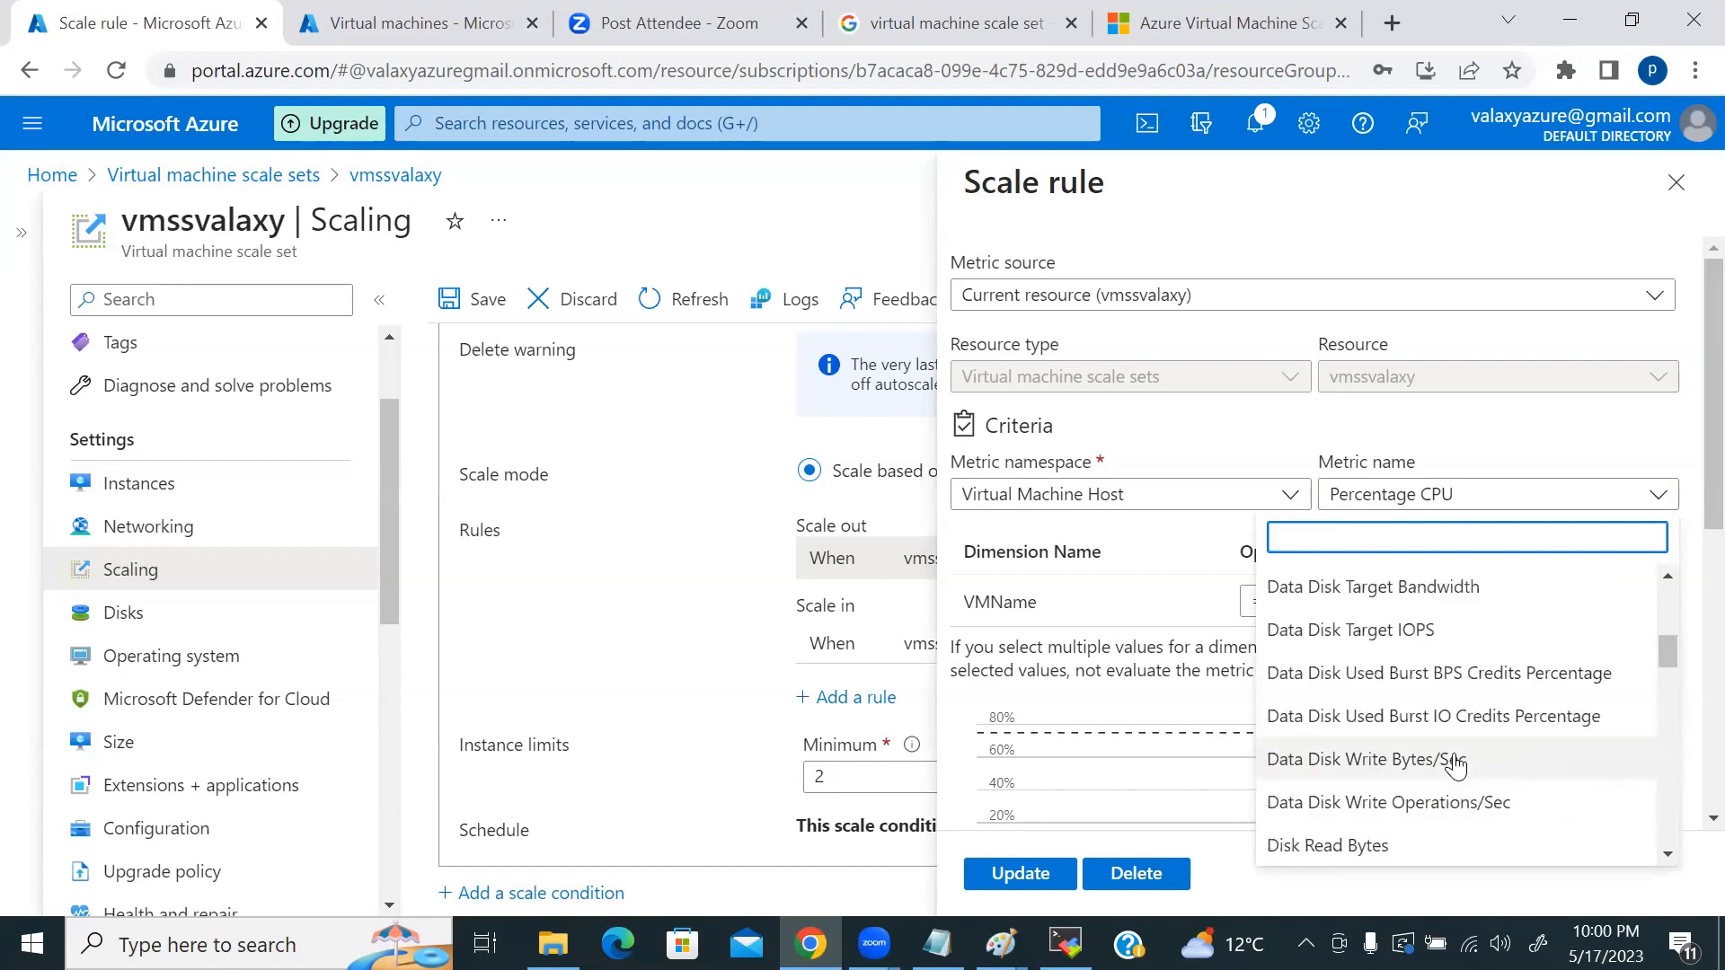
{"action": "scroll", "coordinate": [1455, 767], "scroll_direction": "up", "scroll_amount": 5}
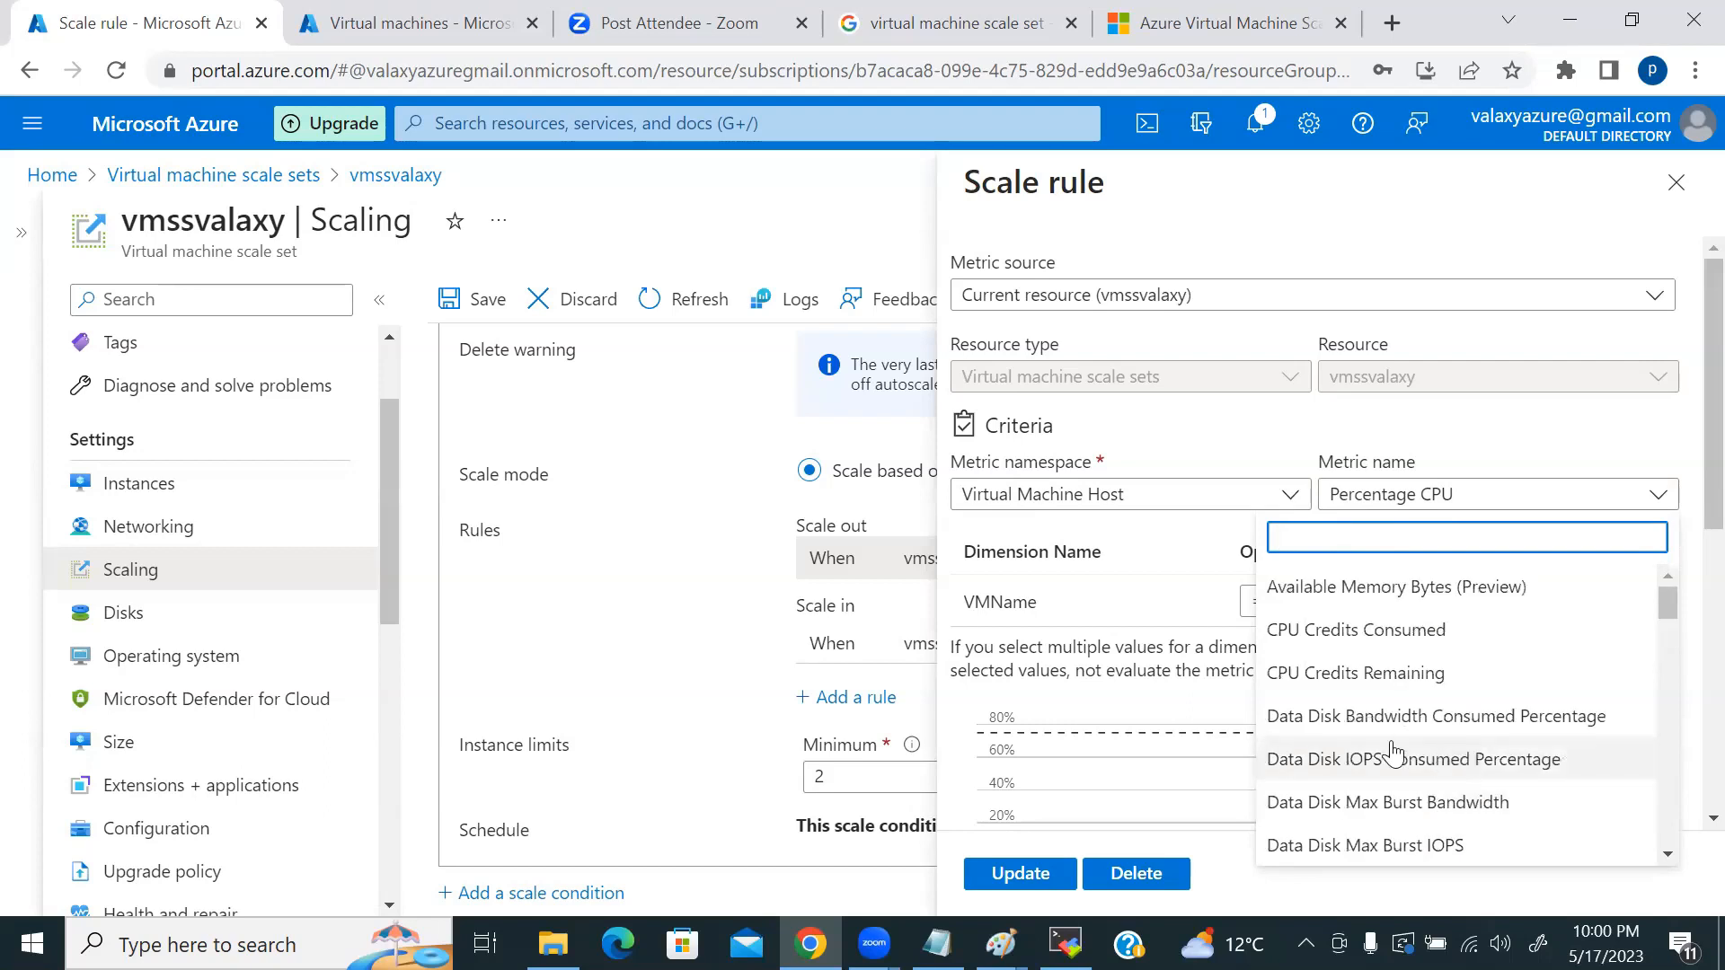
{"action": "scroll", "coordinate": [1512, 726], "scroll_direction": "down", "scroll_amount": 20}
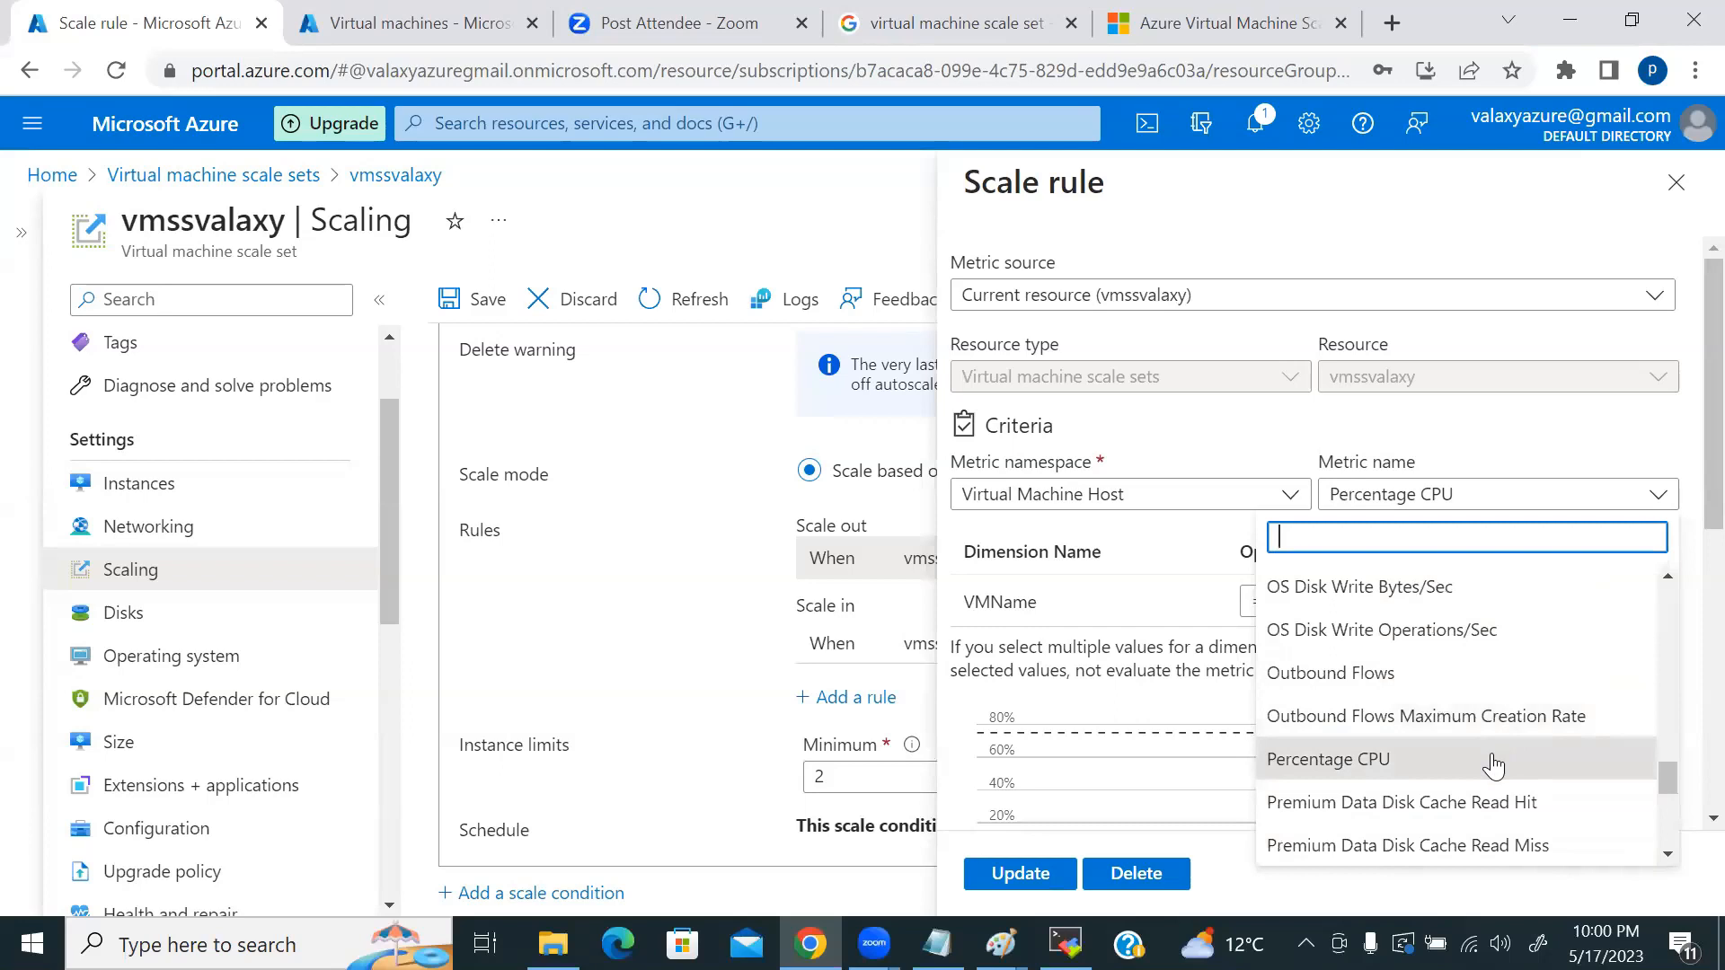
Step: Keep Percentage CPU above 75% for 10 minutes adding 1 instance, and update the rule
{"action": "left_click", "coordinate": [1493, 765]}
{"action": "scroll", "coordinate": [1303, 629], "scroll_direction": "down", "scroll_amount": 5}
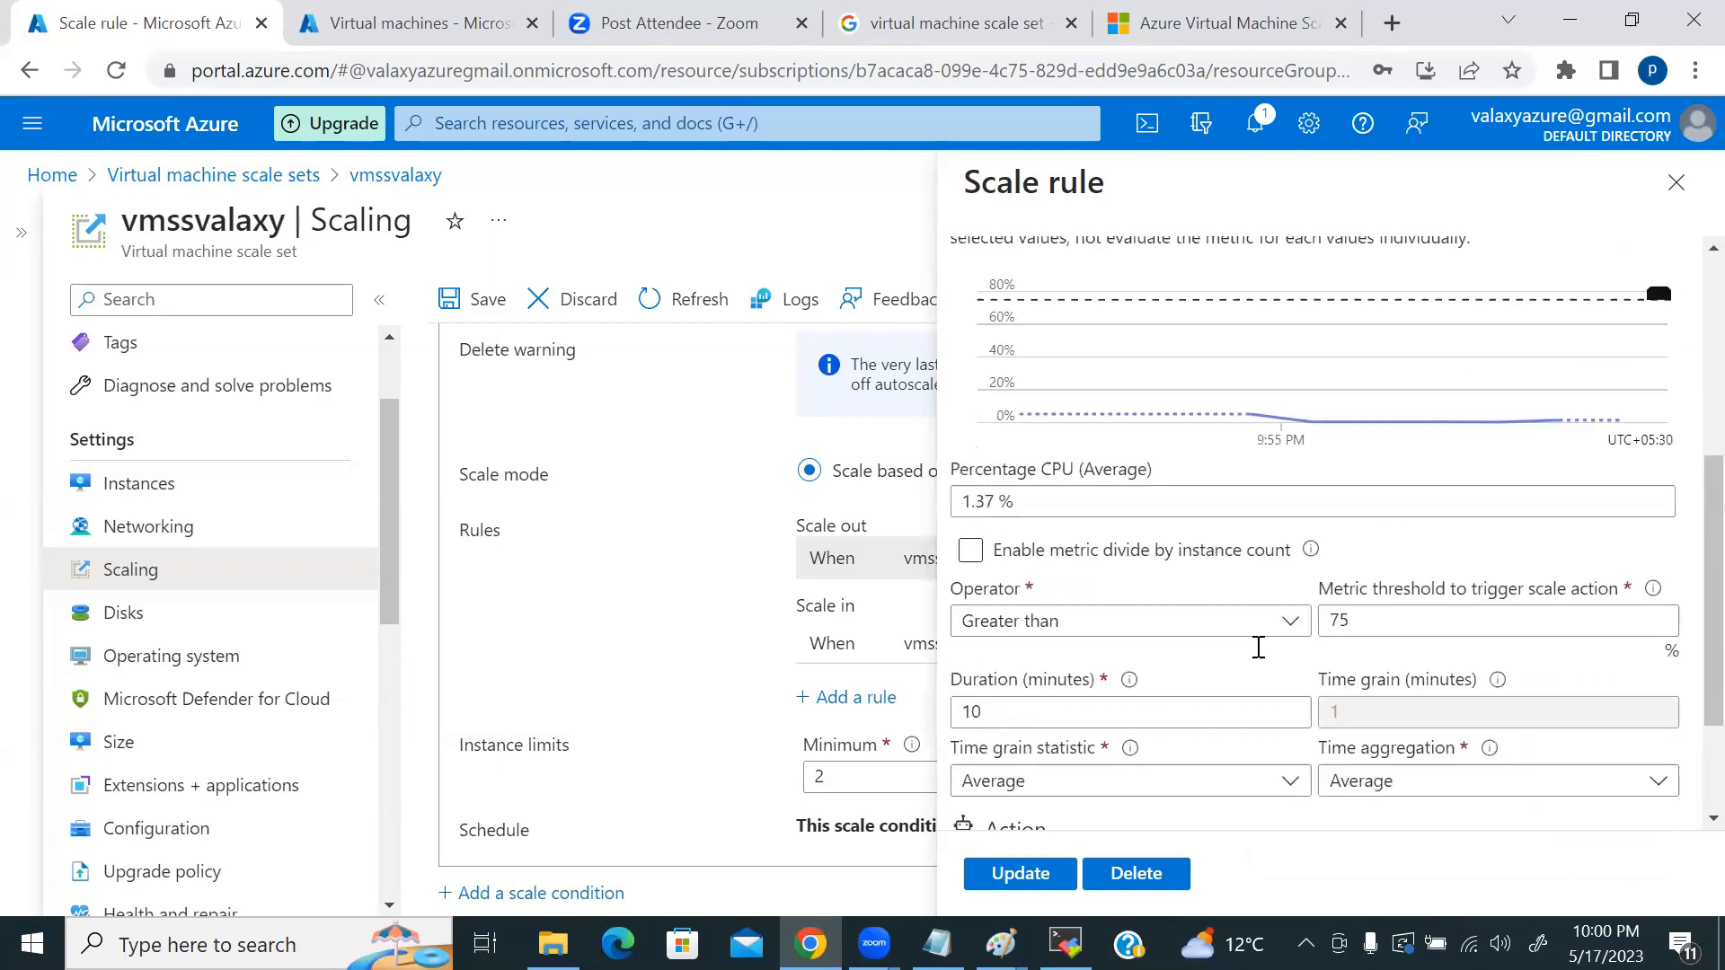
{"action": "scroll", "coordinate": [1259, 647], "scroll_direction": "down", "scroll_amount": 2}
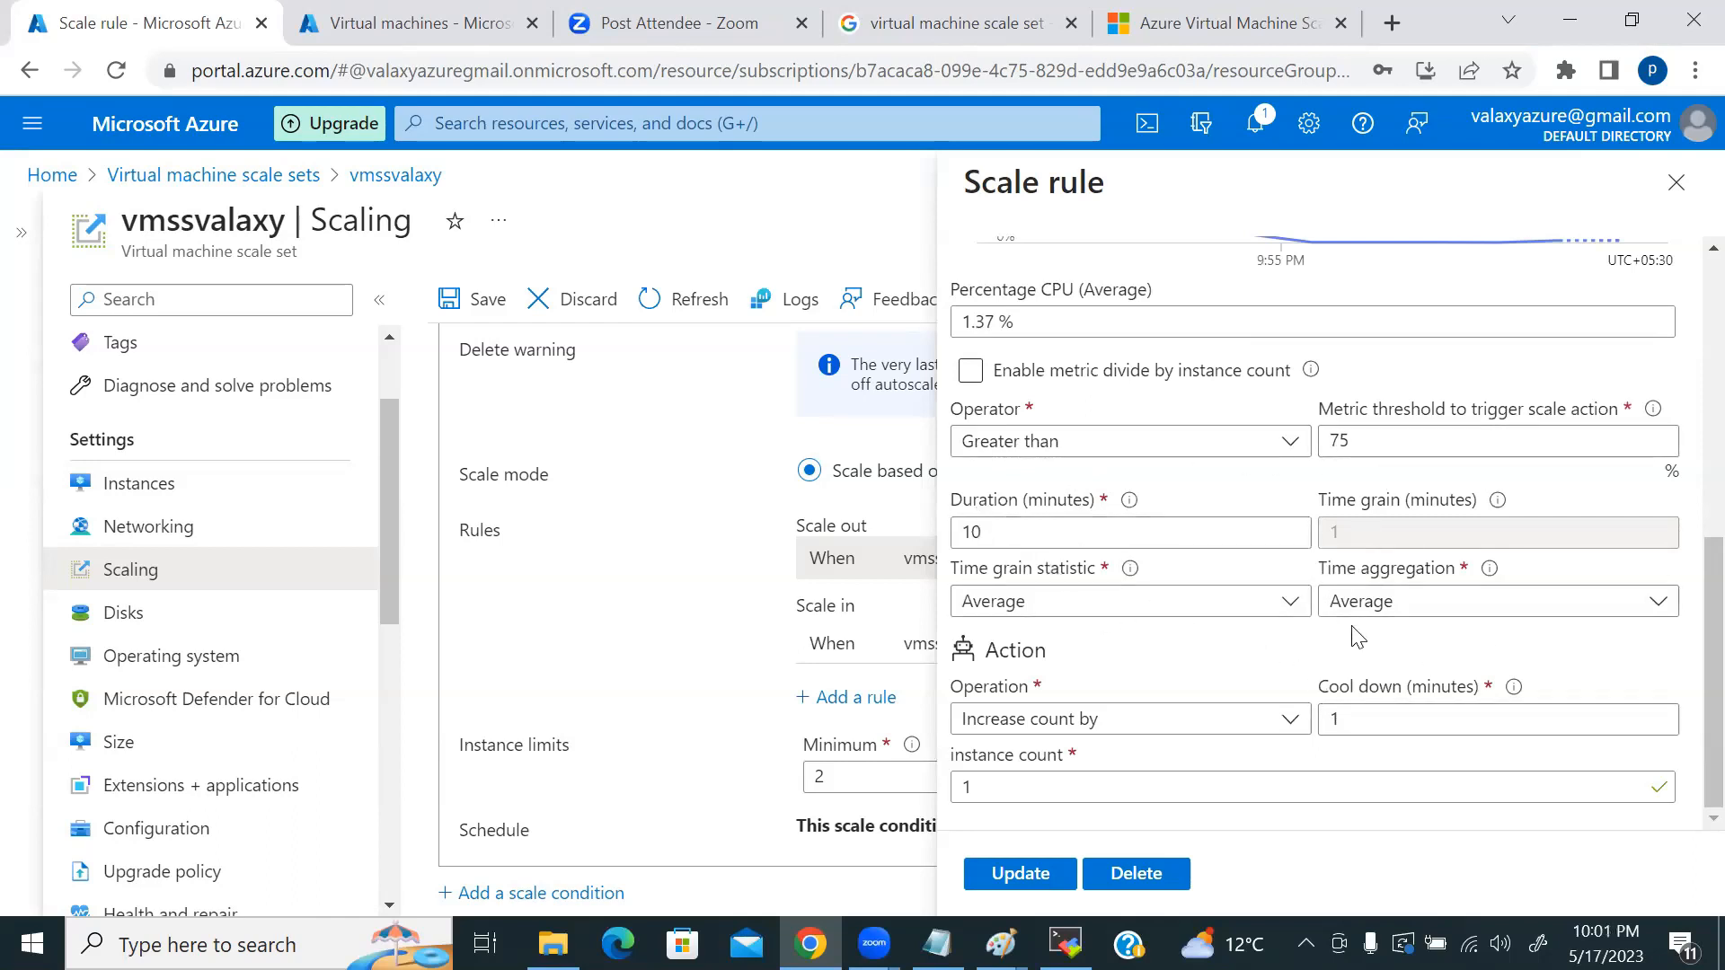
{"action": "scroll", "coordinate": [1249, 649], "scroll_direction": "up", "scroll_amount": 7}
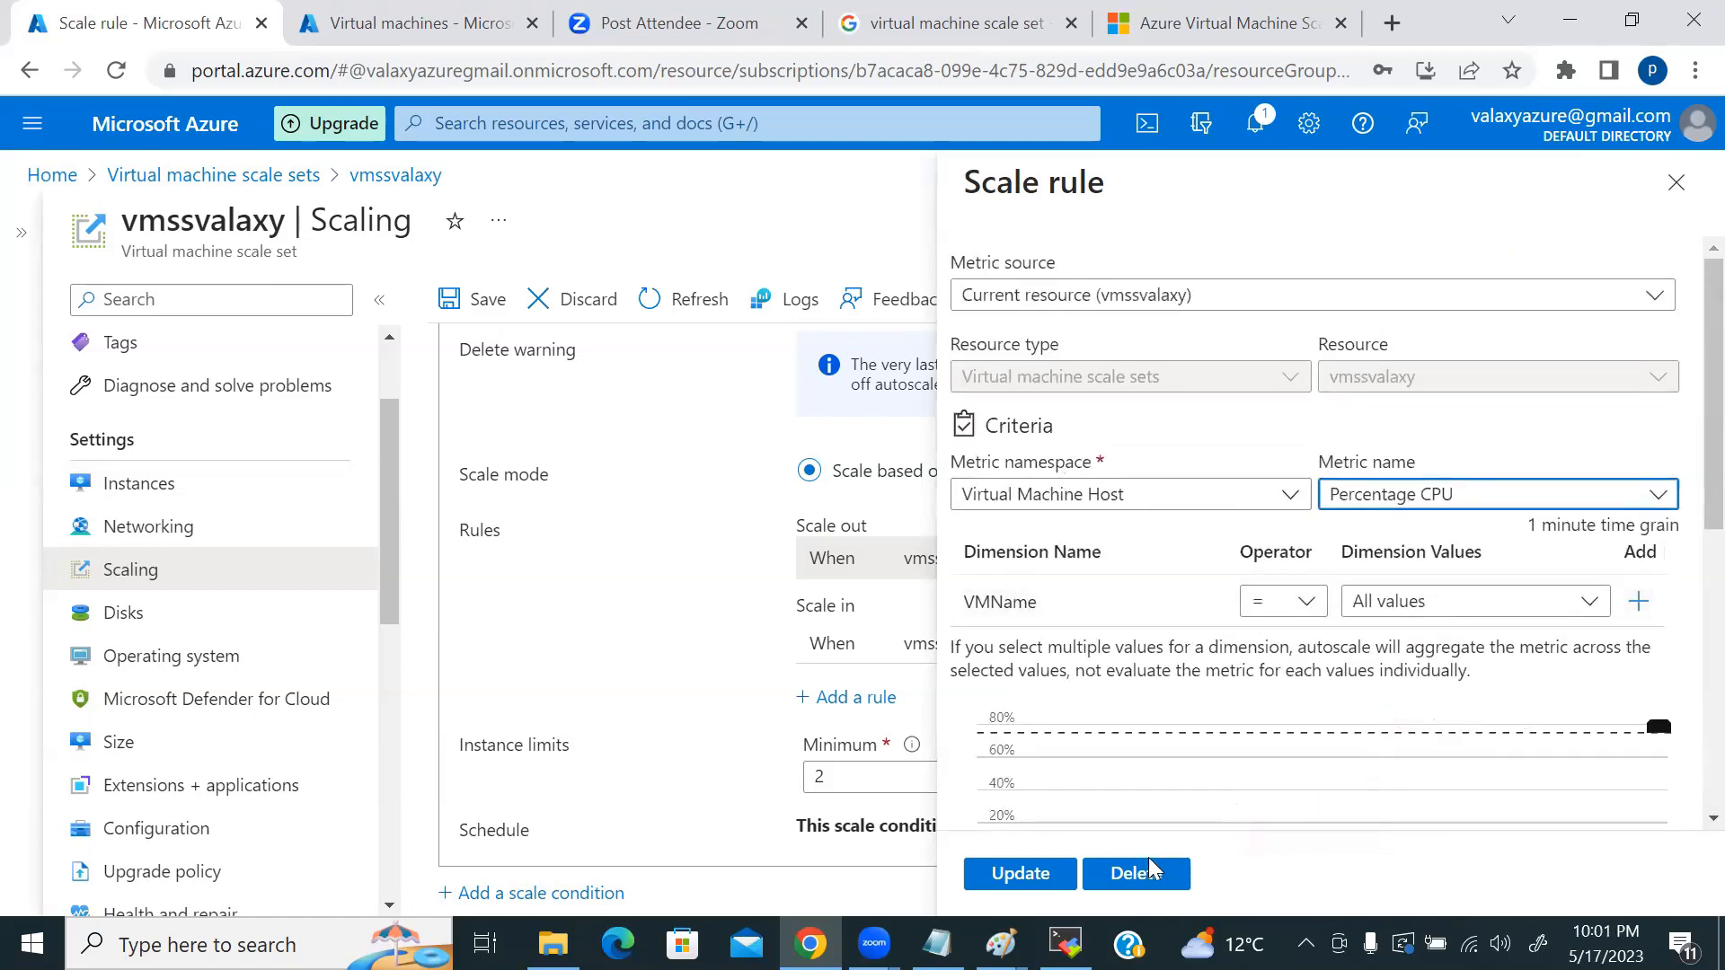
{"action": "left_click", "coordinate": [1013, 871]}
{"action": "scroll", "coordinate": [658, 645], "scroll_direction": "up", "scroll_amount": 5}
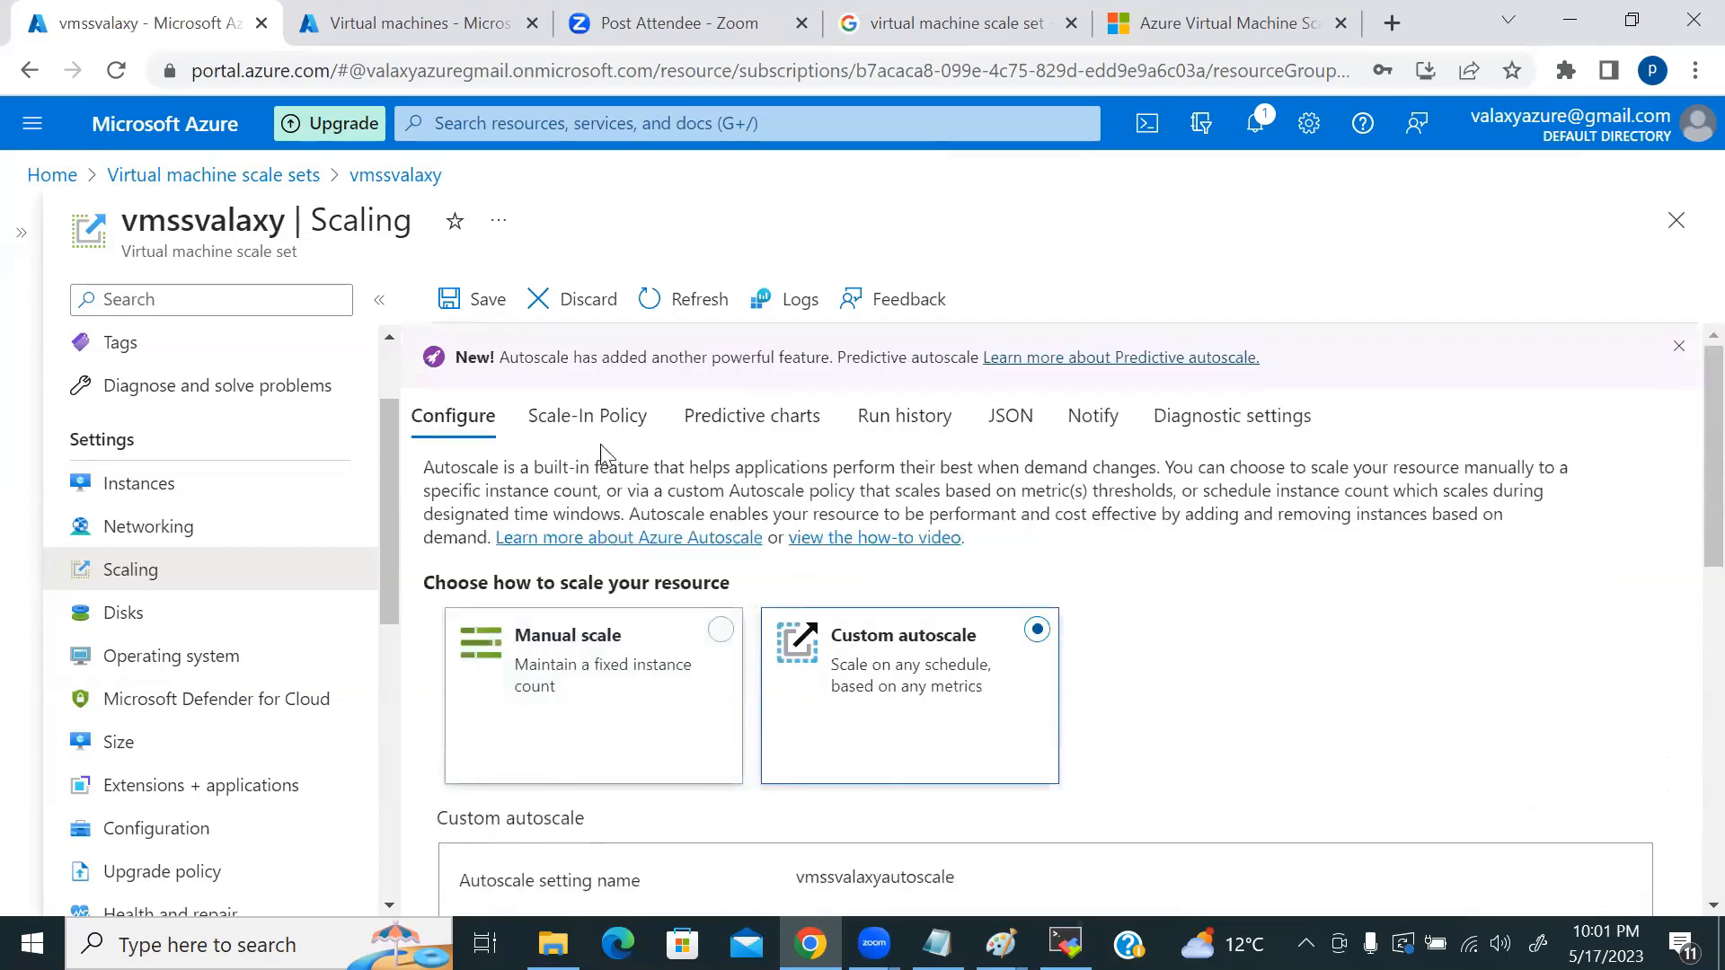
Step: Review the Scale-In Policy, Predictive charts and Run history tabs, showing instances steady at 2
{"action": "left_click", "coordinate": [604, 419]}
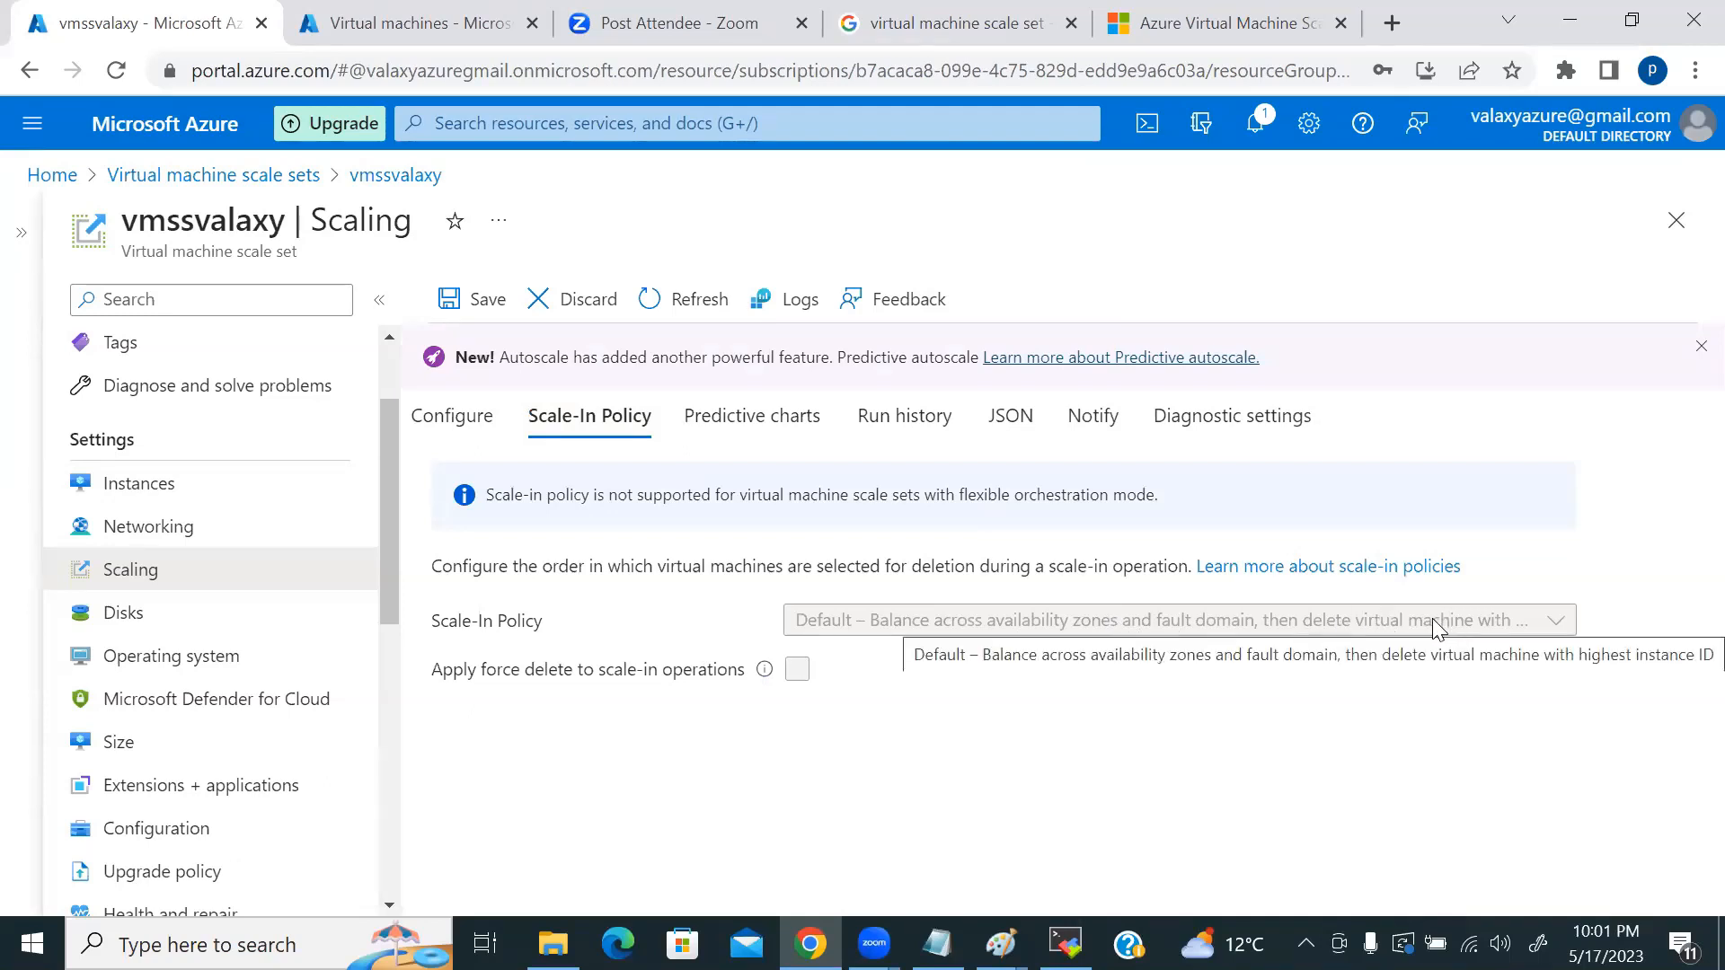
{"action": "left_click", "coordinate": [787, 428]}
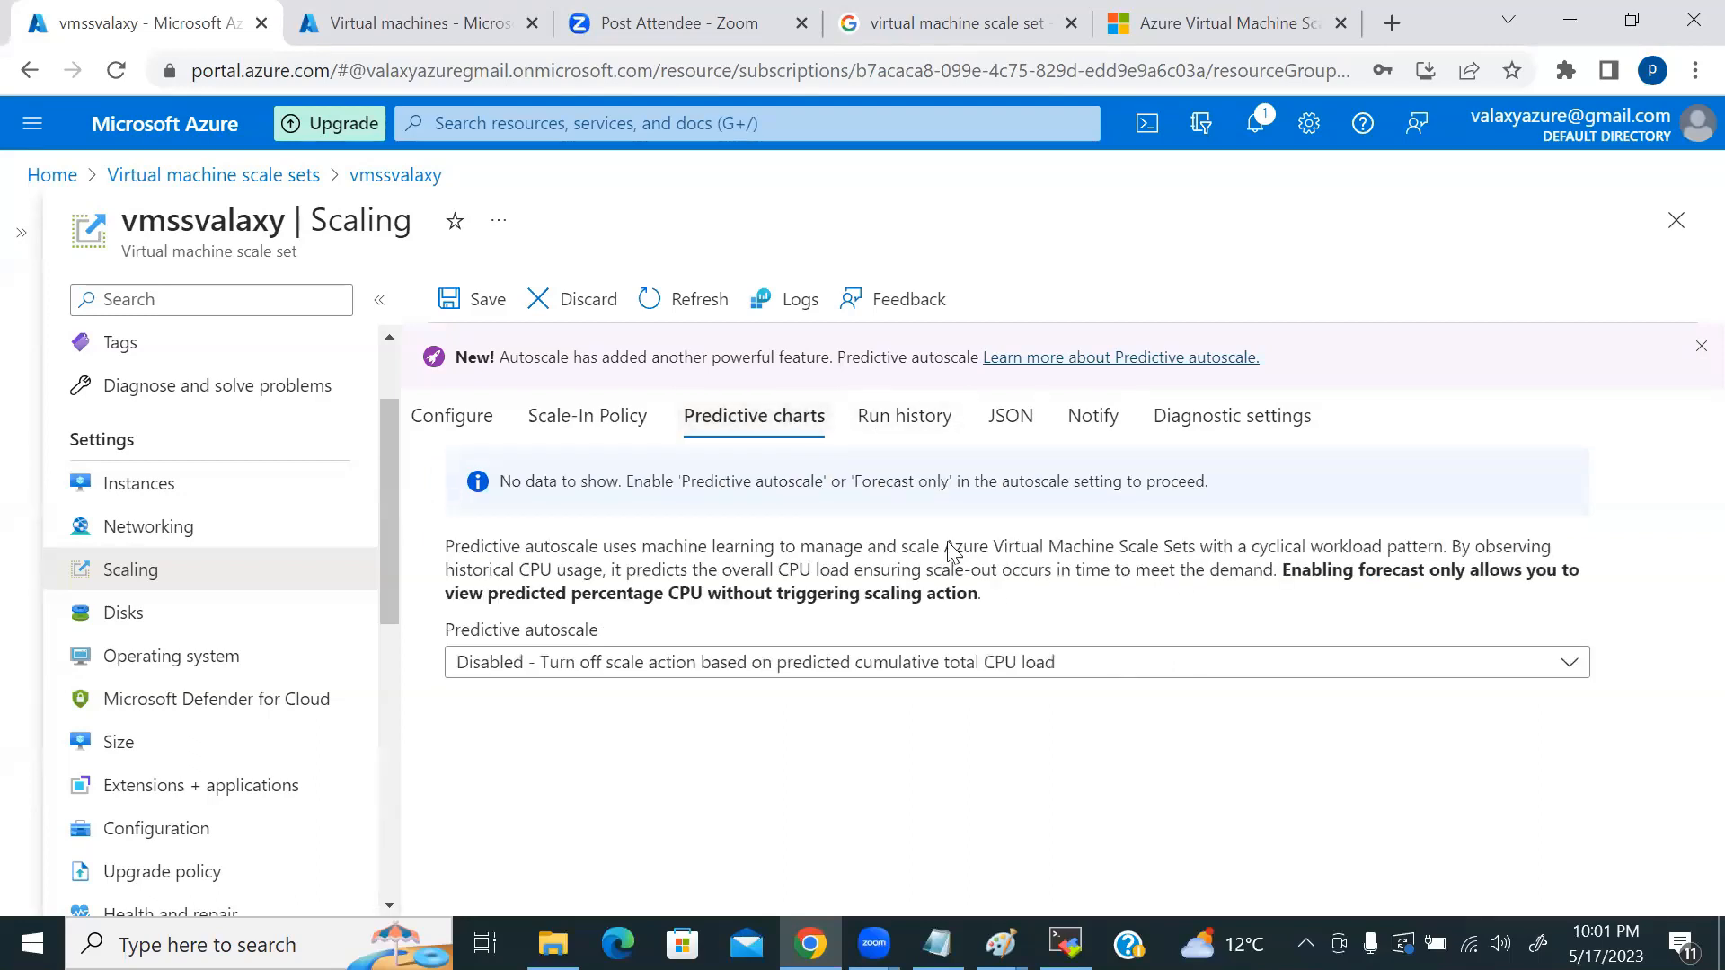
{"action": "left_click", "coordinate": [906, 416]}
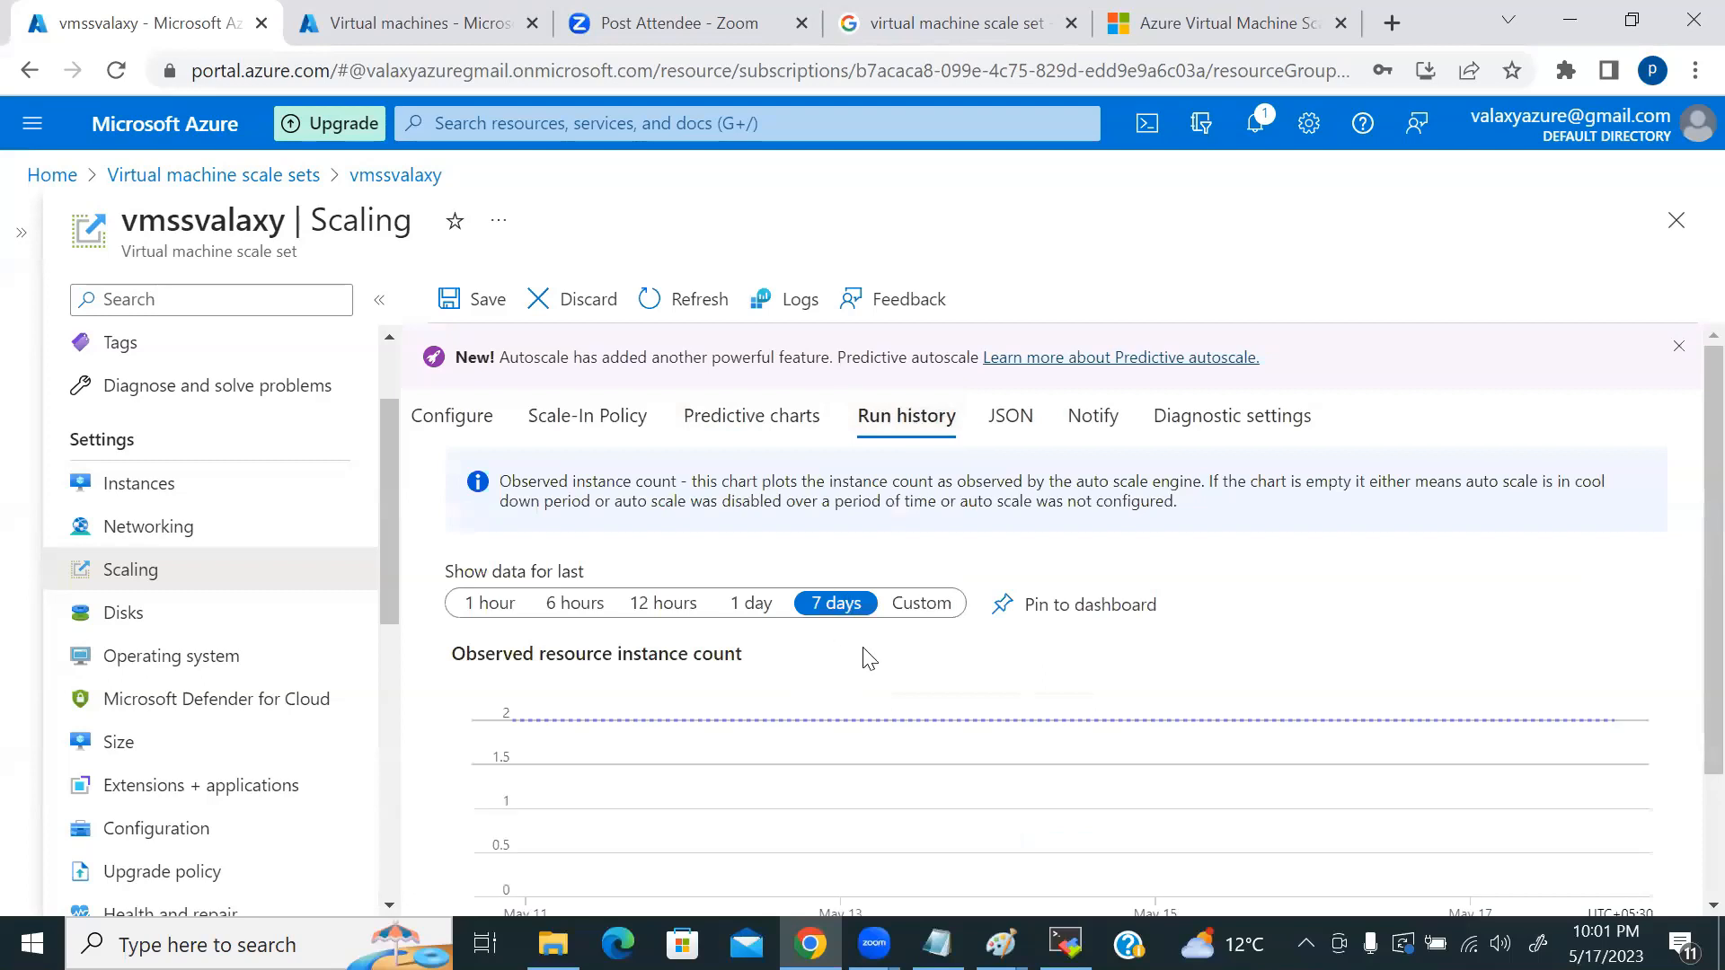
{"action": "scroll", "coordinate": [959, 674], "scroll_direction": "down", "scroll_amount": 3}
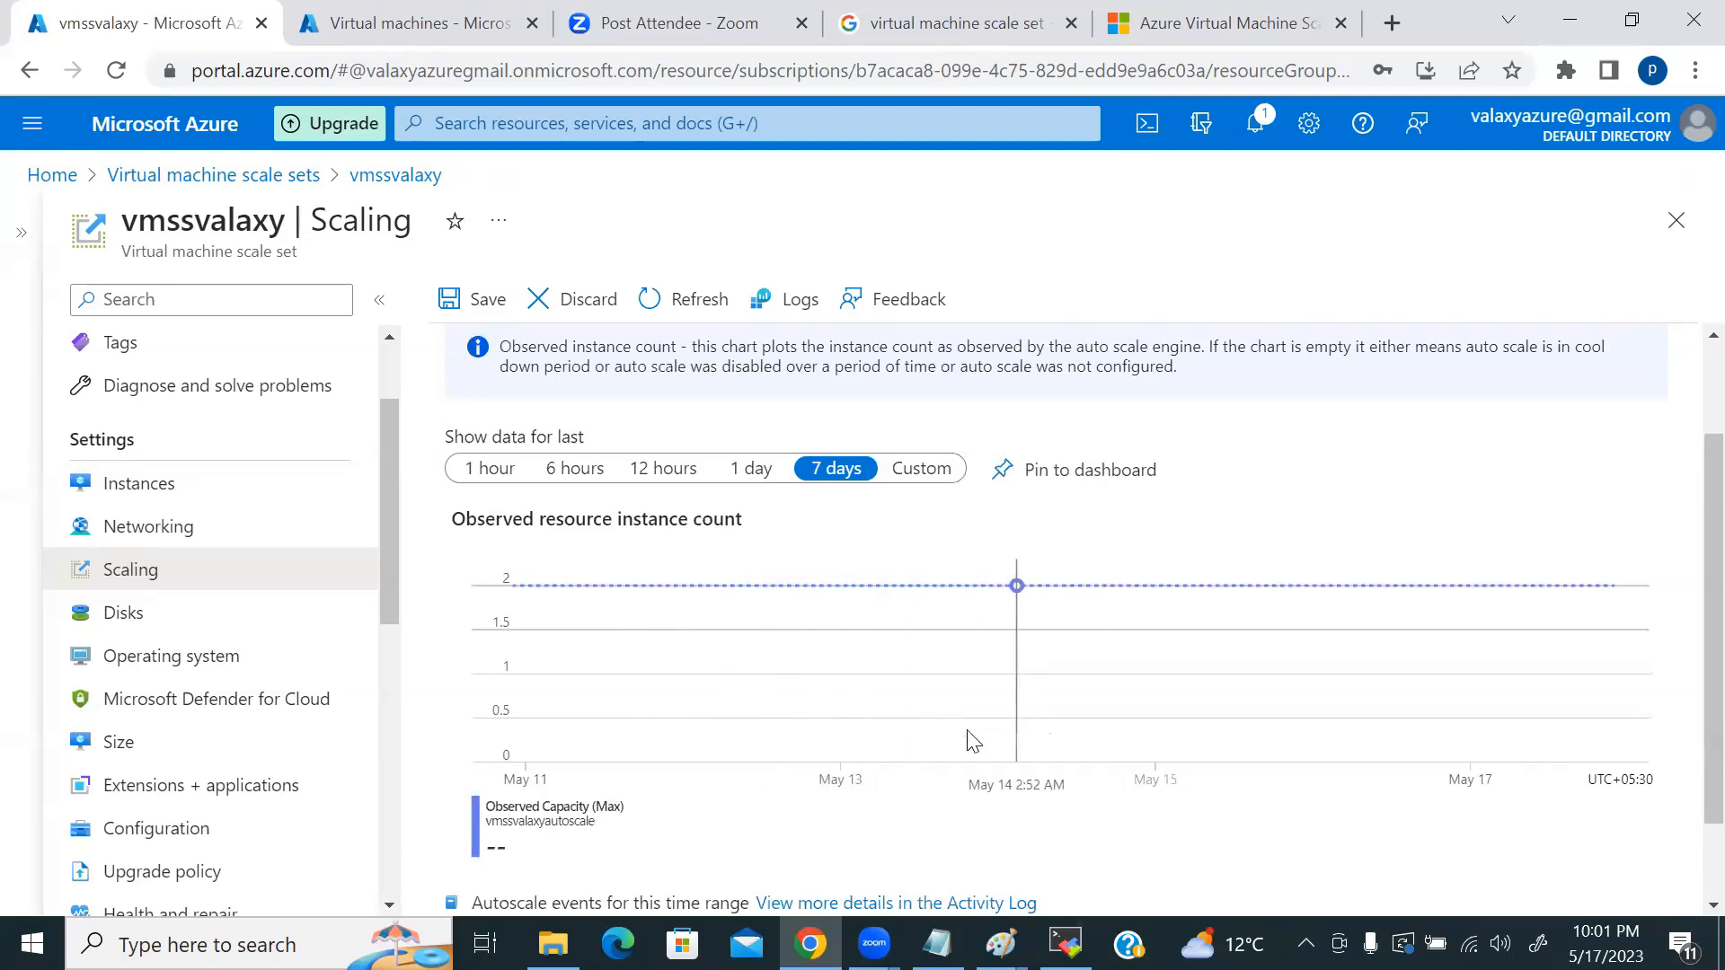
{"action": "scroll", "coordinate": [966, 741], "scroll_direction": "up", "scroll_amount": 3}
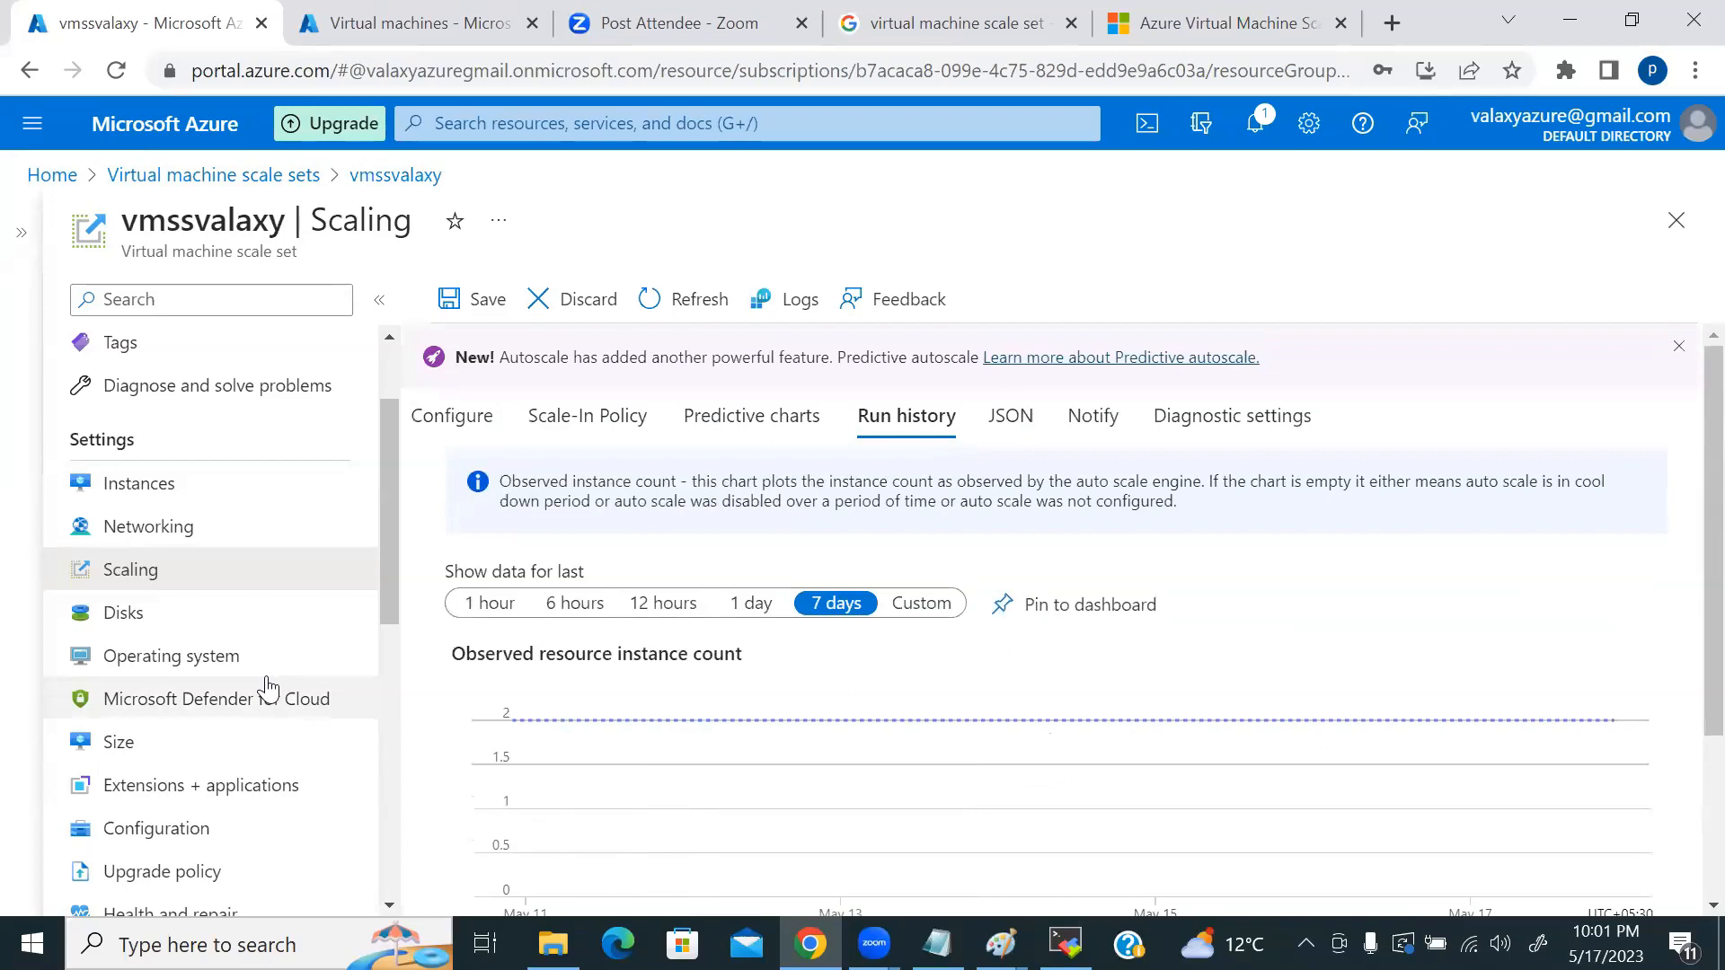
{"action": "left_click", "coordinate": [134, 612]}
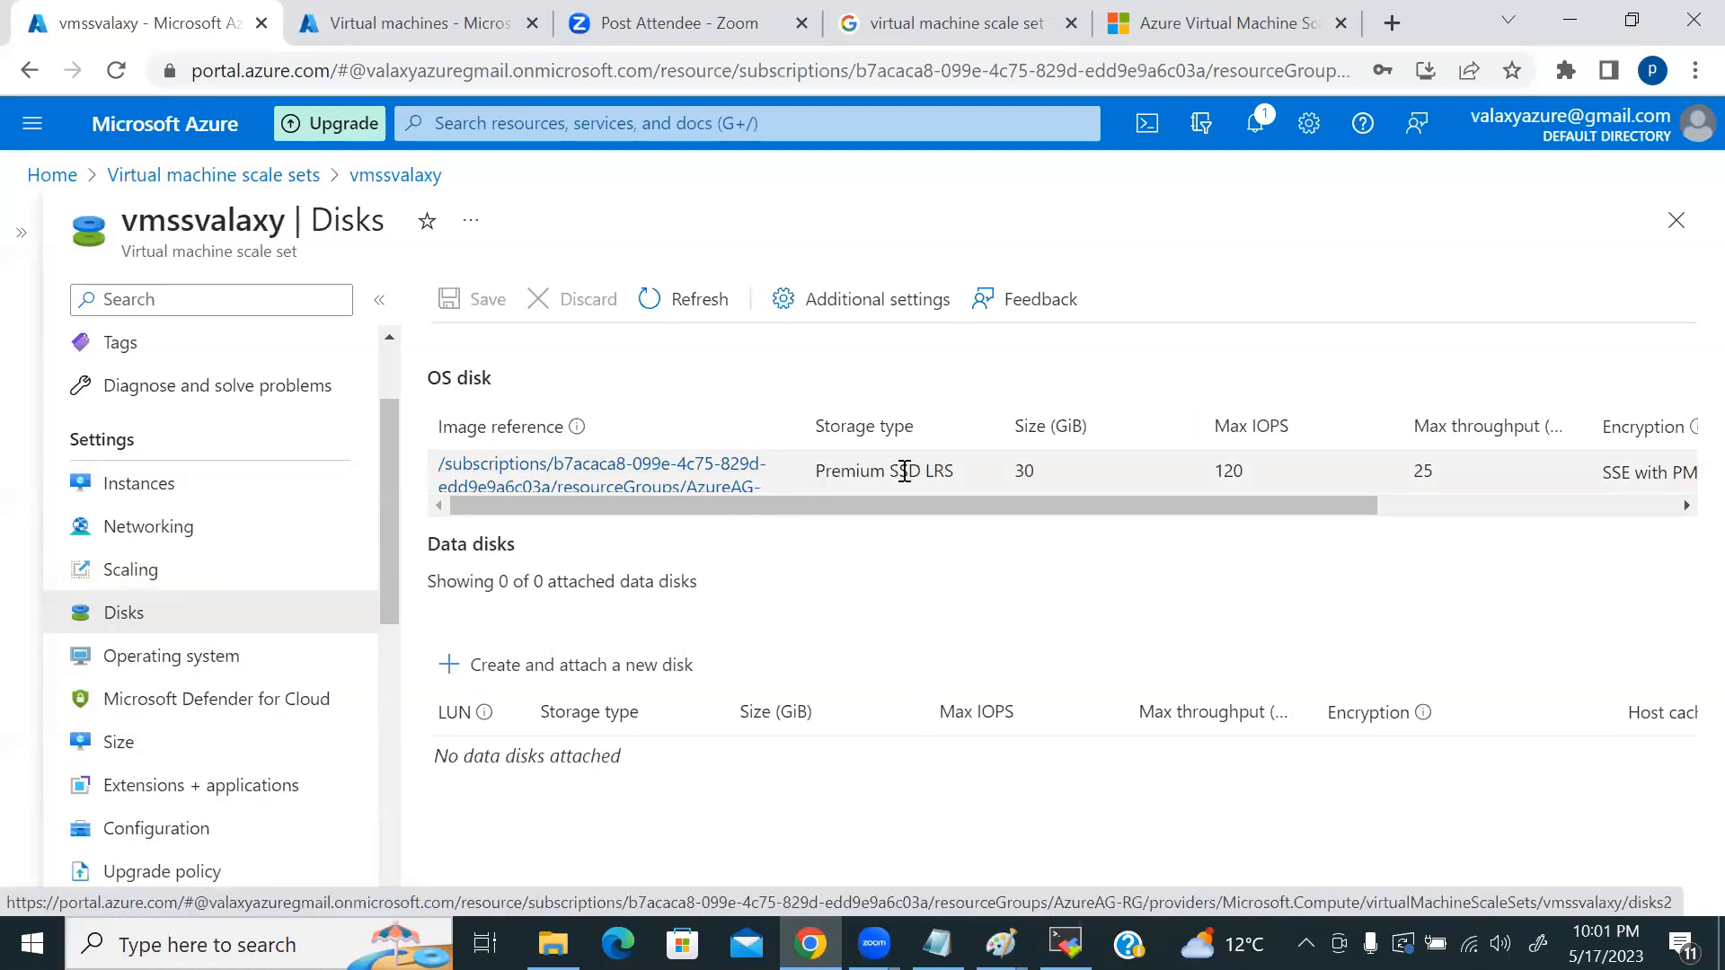
Step: Review the scale set's operating system details, then return to its Overview
{"action": "left_click", "coordinate": [169, 656]}
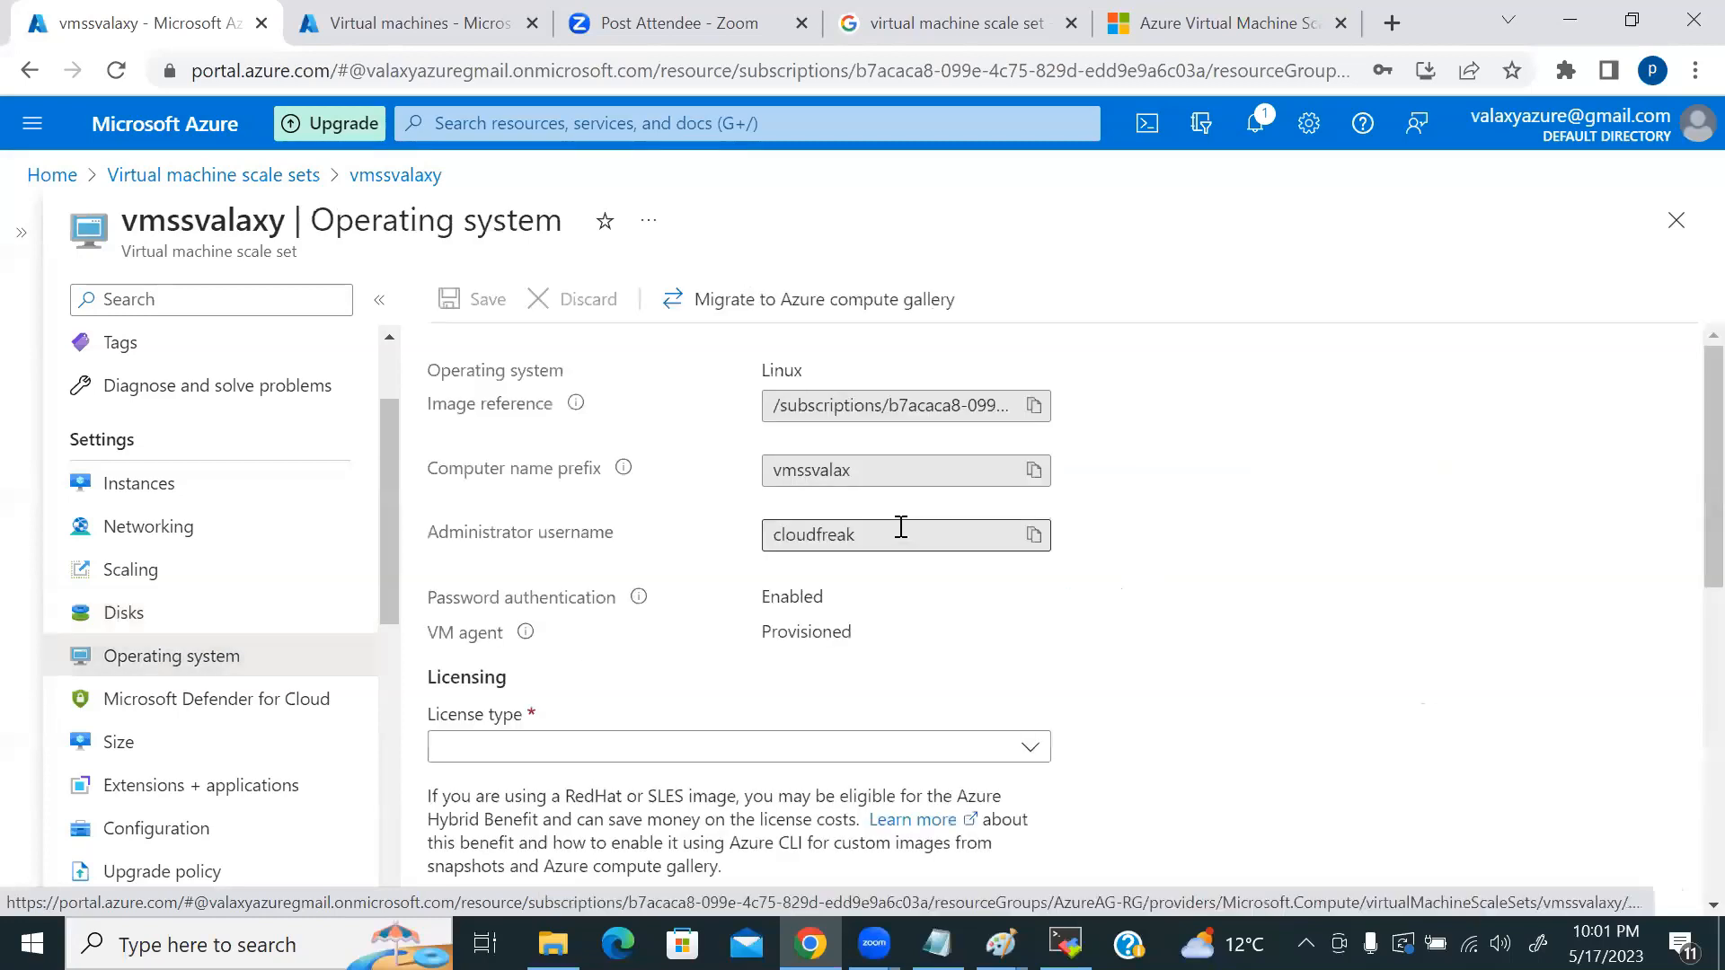
{"action": "scroll", "coordinate": [1256, 555], "scroll_direction": "down", "scroll_amount": 8}
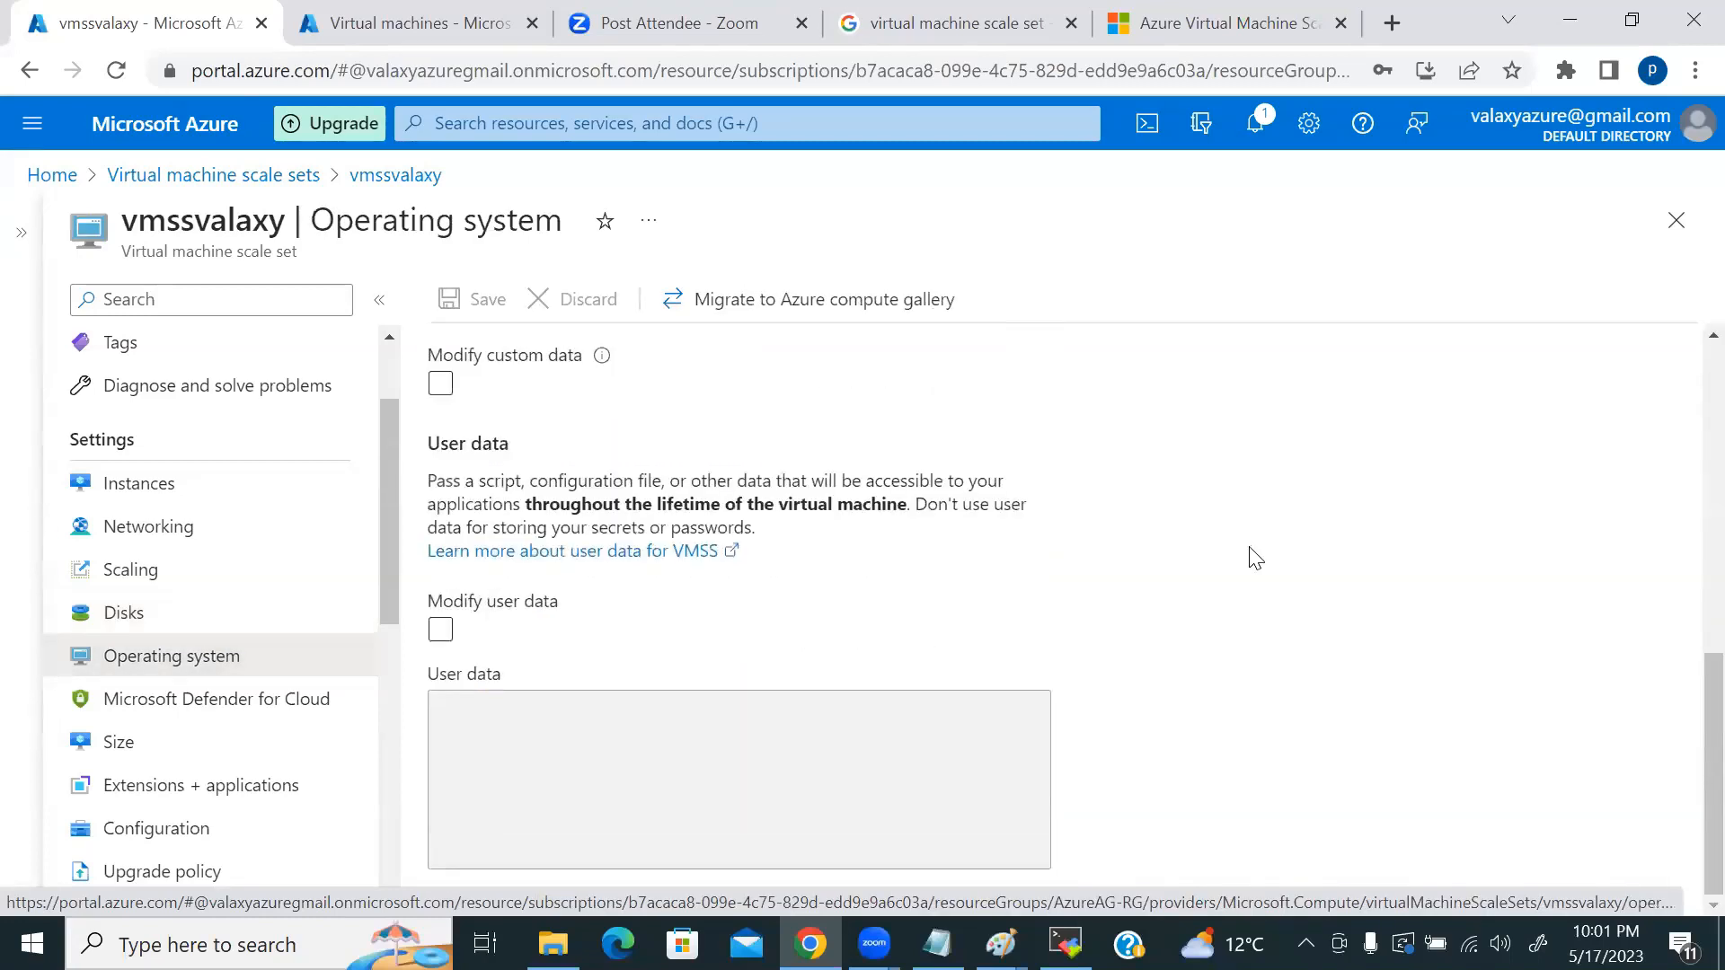
{"action": "scroll", "coordinate": [1244, 550], "scroll_direction": "up", "scroll_amount": 2}
{"action": "scroll", "coordinate": [1239, 543], "scroll_direction": "up", "scroll_amount": 6}
{"action": "scroll", "coordinate": [192, 692], "scroll_direction": "down", "scroll_amount": 6}
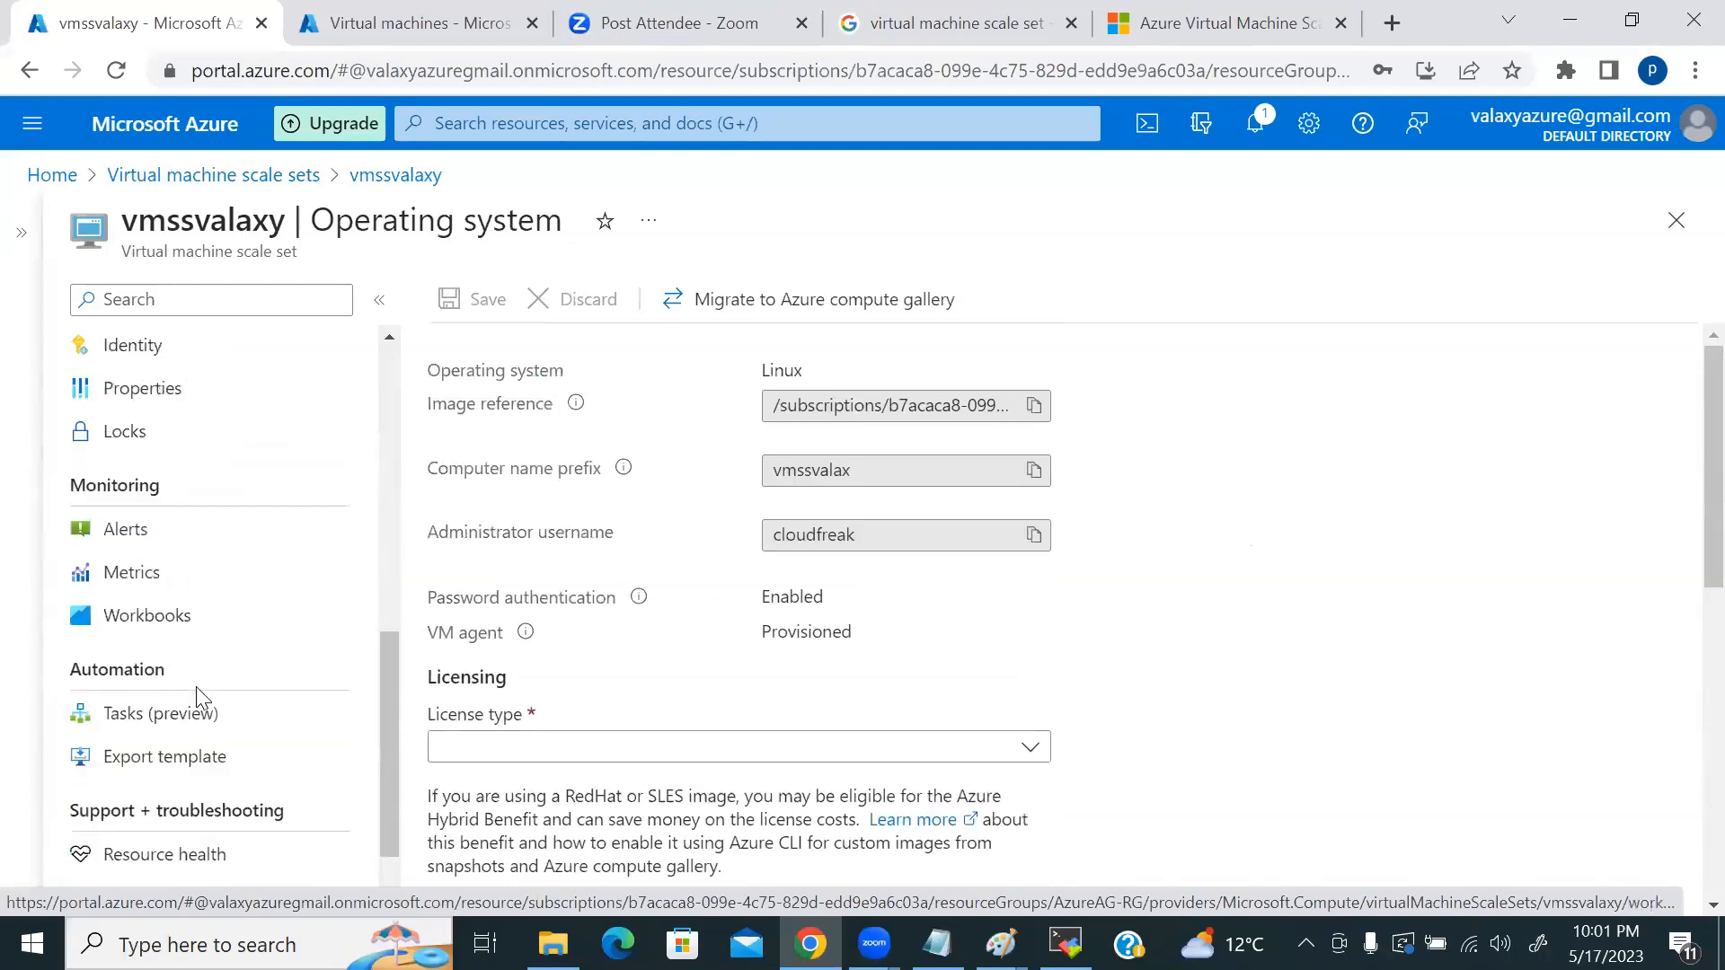
{"action": "scroll", "coordinate": [207, 693], "scroll_direction": "up", "scroll_amount": 5}
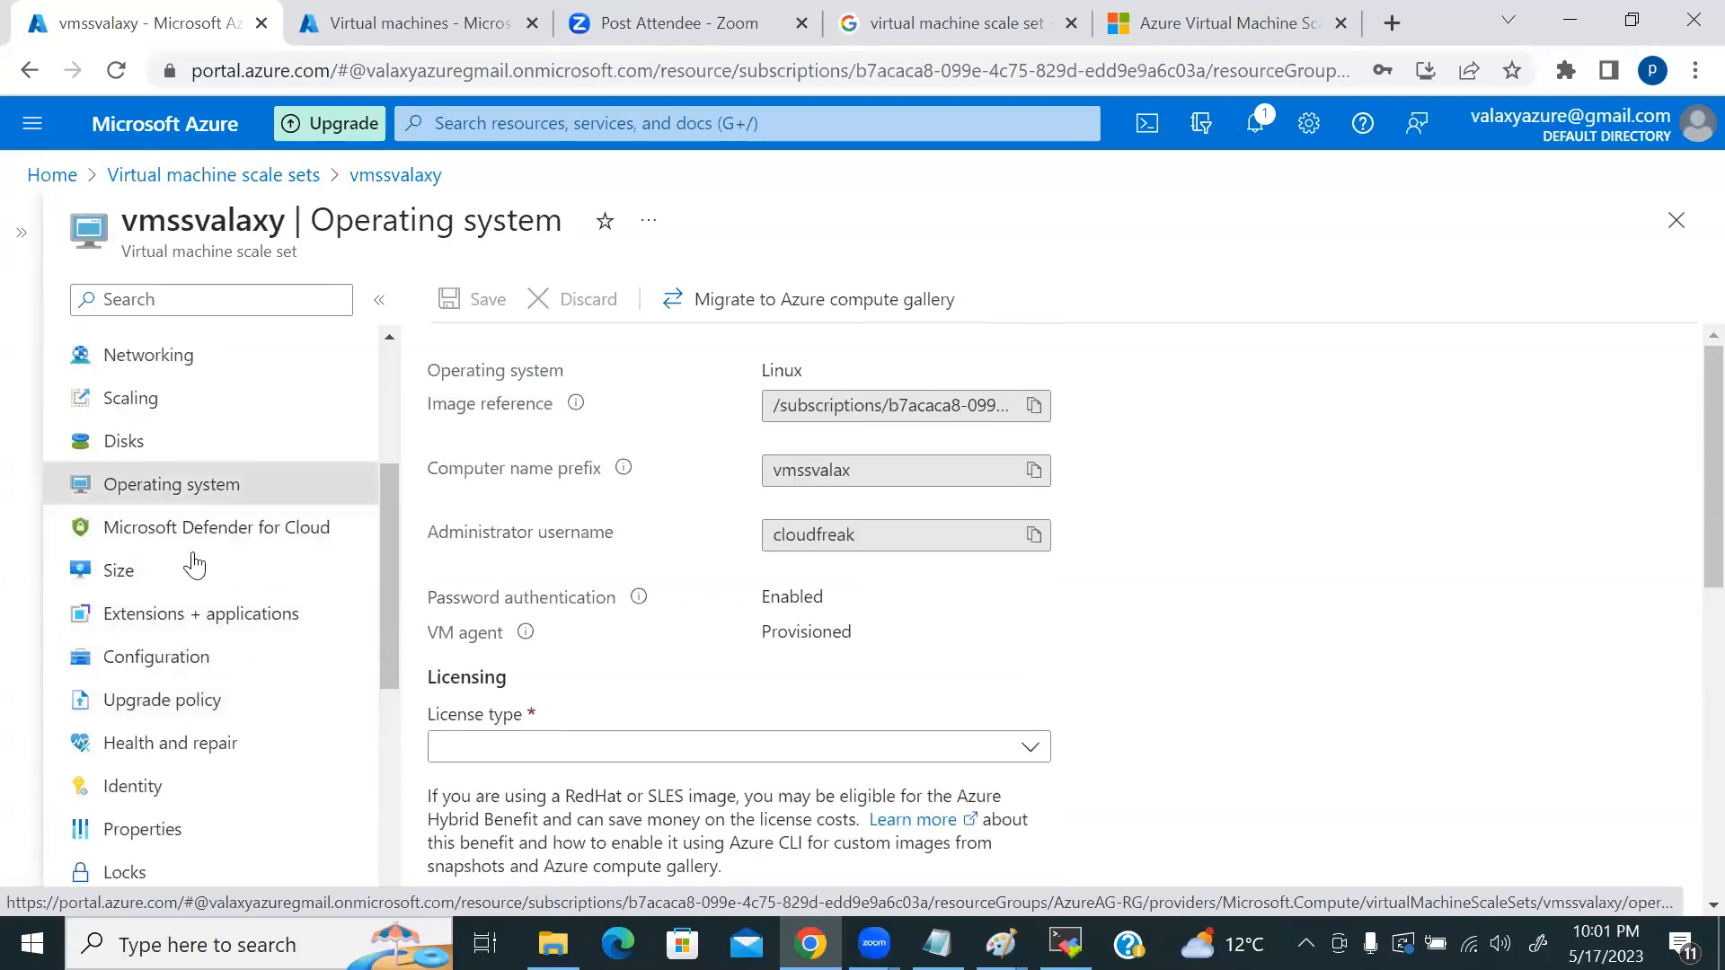
{"action": "scroll", "coordinate": [224, 576], "scroll_direction": "up", "scroll_amount": 3}
{"action": "left_click", "coordinate": [152, 347]}
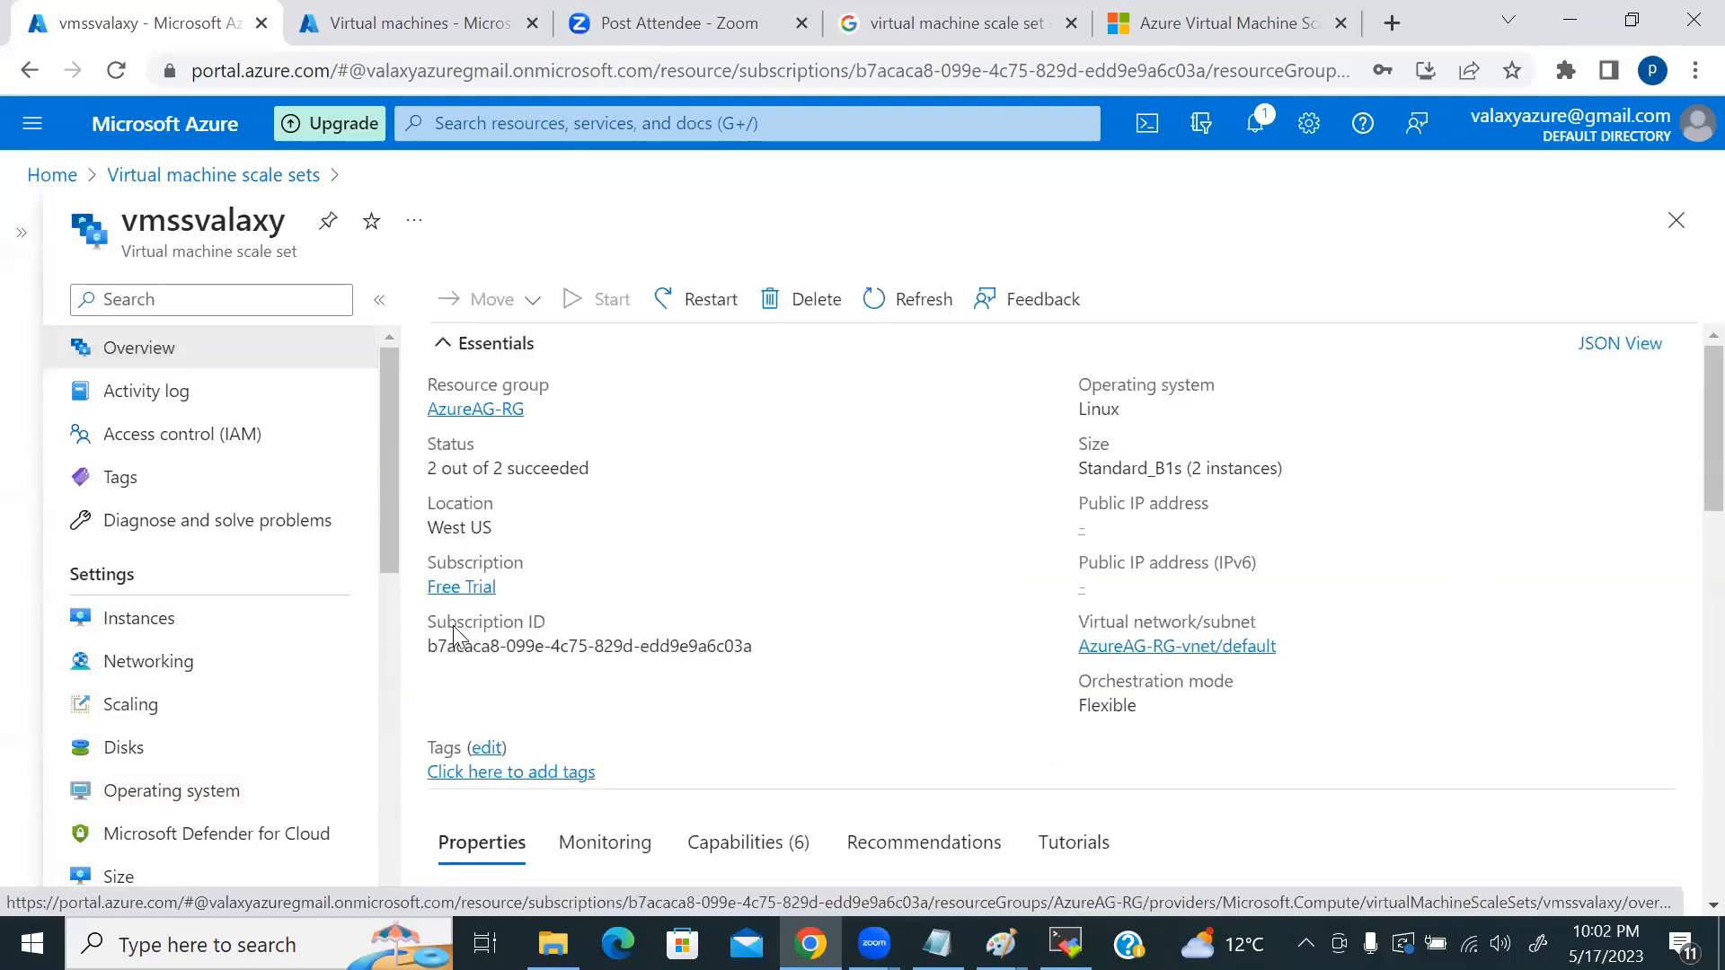
Step: Open instance vmssvalaxy_da94e405 and copy its public IP 104.42.218.198
{"action": "left_click", "coordinate": [154, 622]}
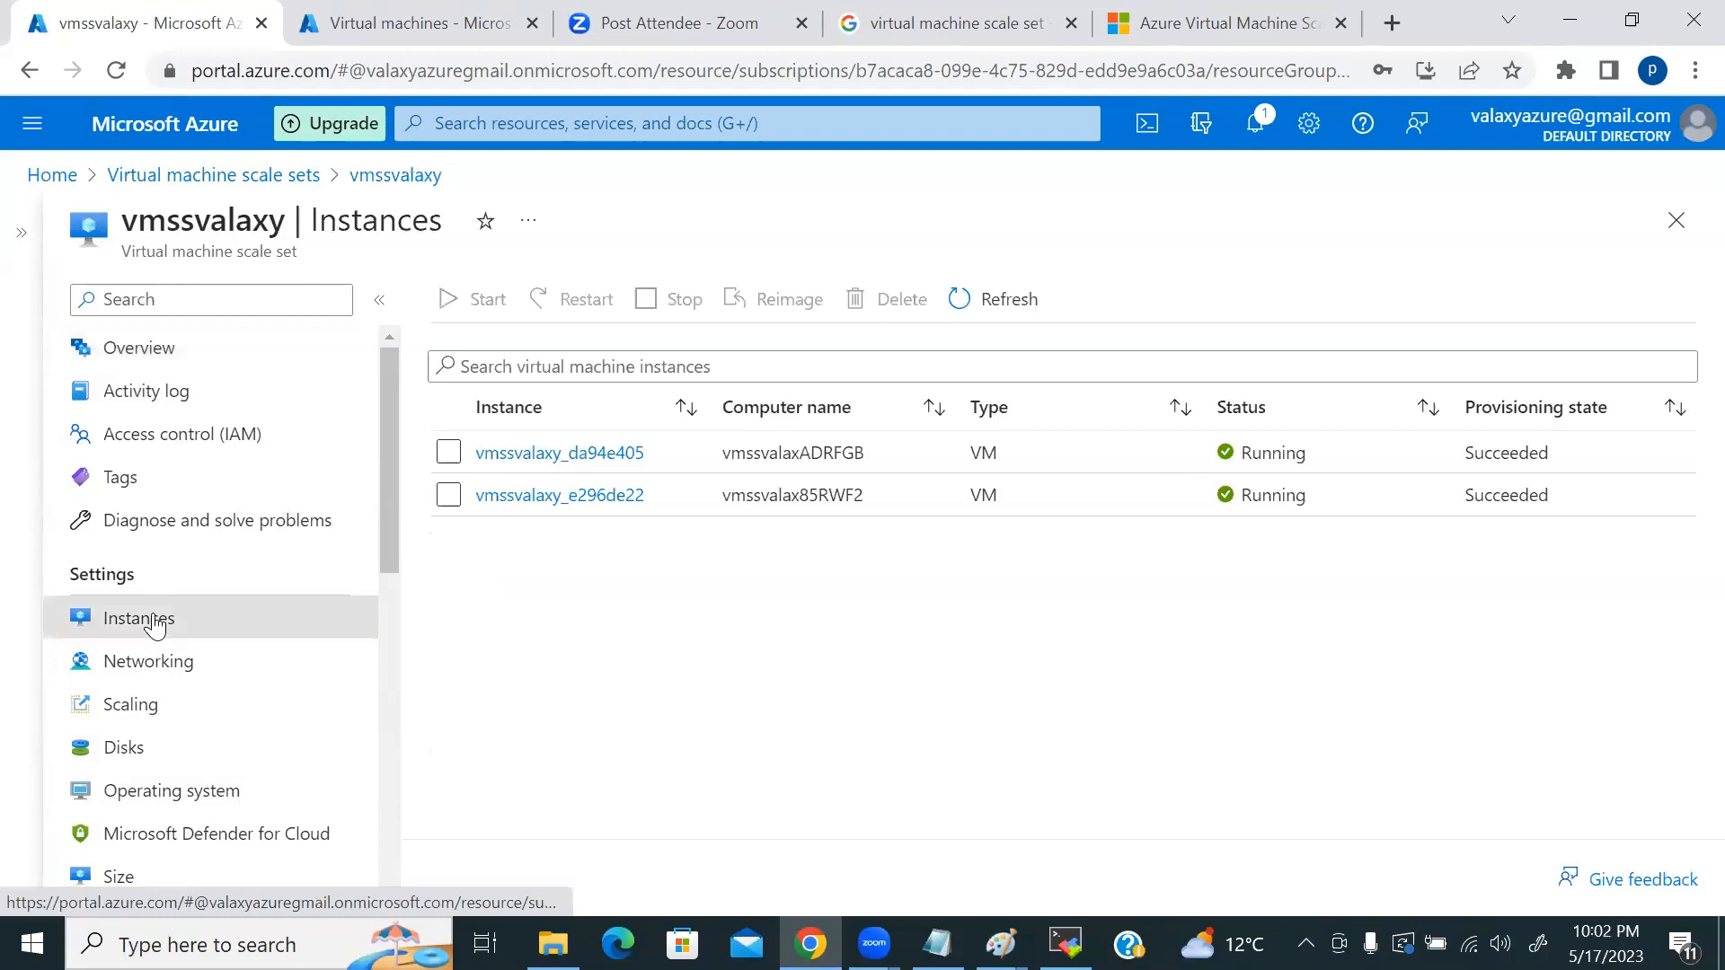
{"action": "left_click", "coordinate": [553, 458]}
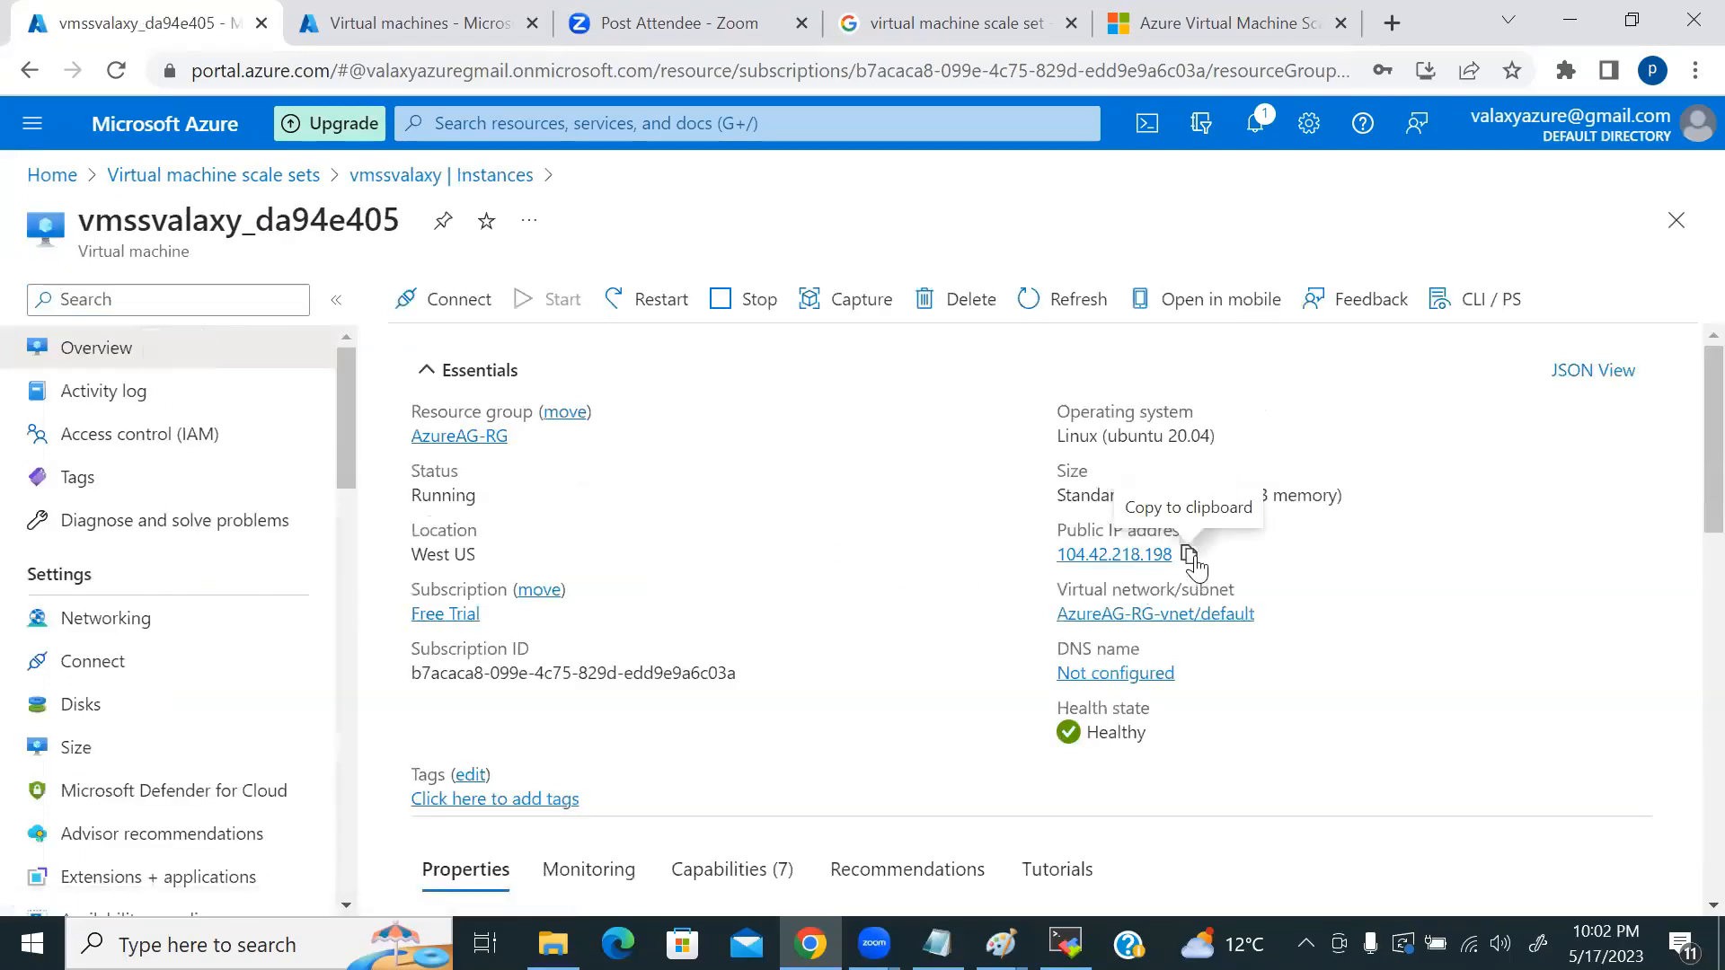
{"action": "left_click", "coordinate": [1189, 555]}
Step: Load the VM's public IP 104.42.218.198 in a new browser tab, then return to the Azure portal tab
{"action": "left_click", "coordinate": [1391, 22]}
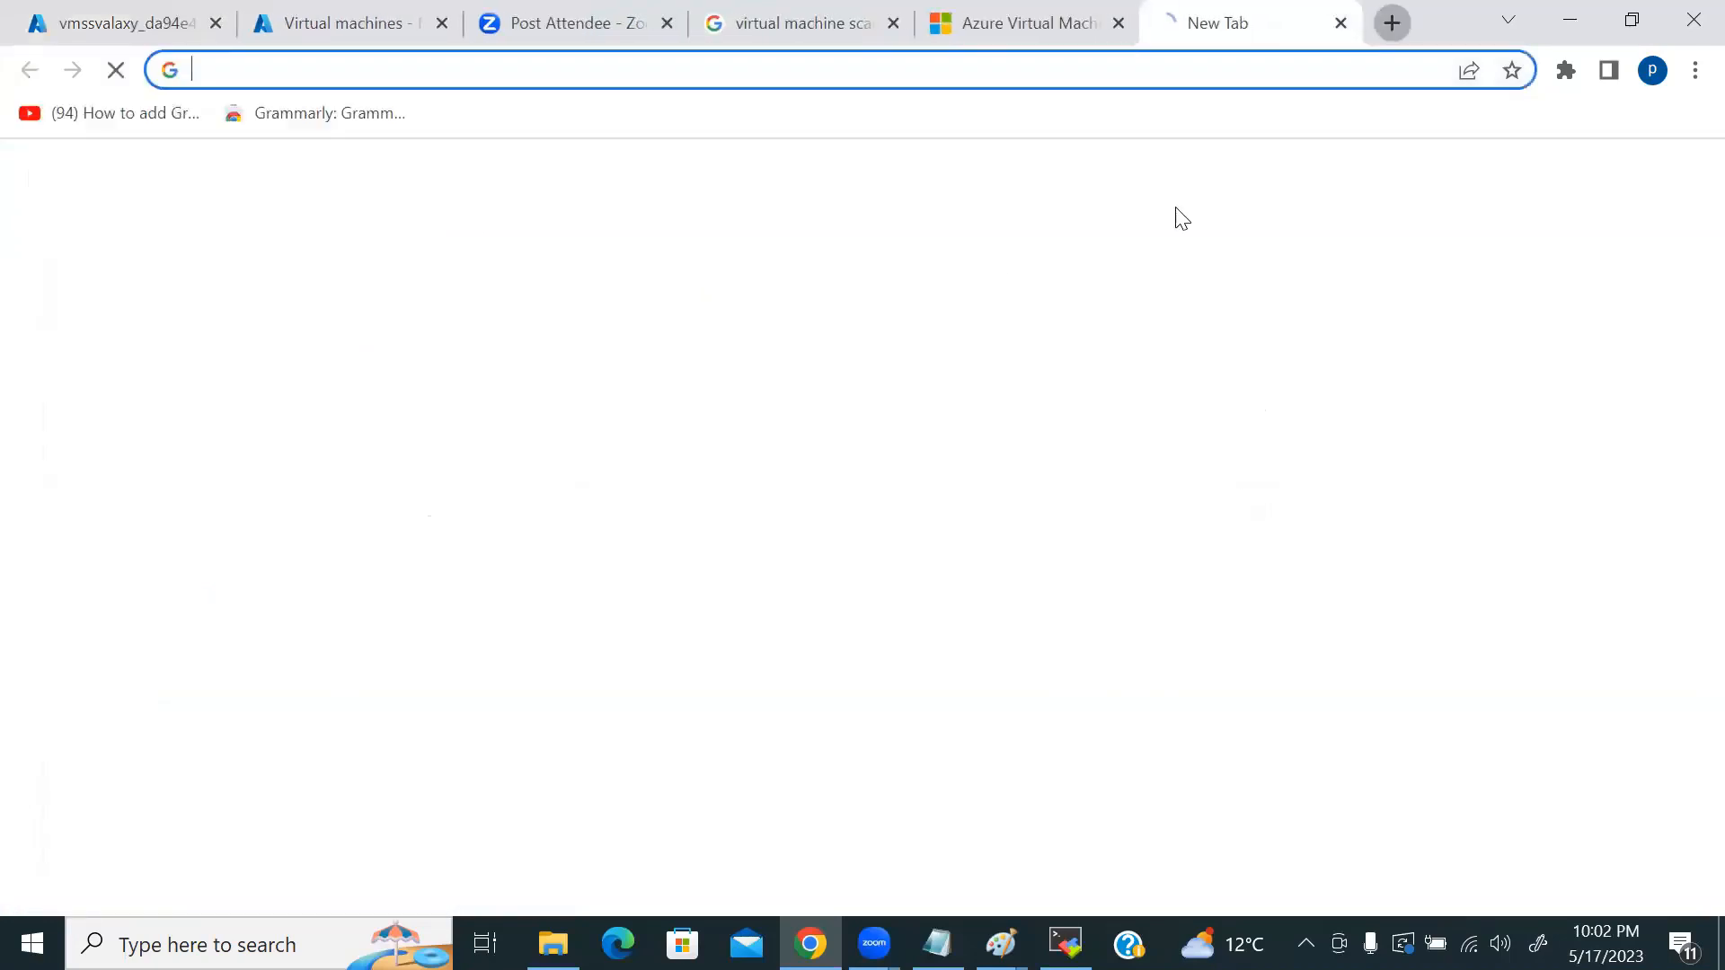
{"action": "key", "text": "ctrl+v"}
{"action": "key", "text": "Return"}
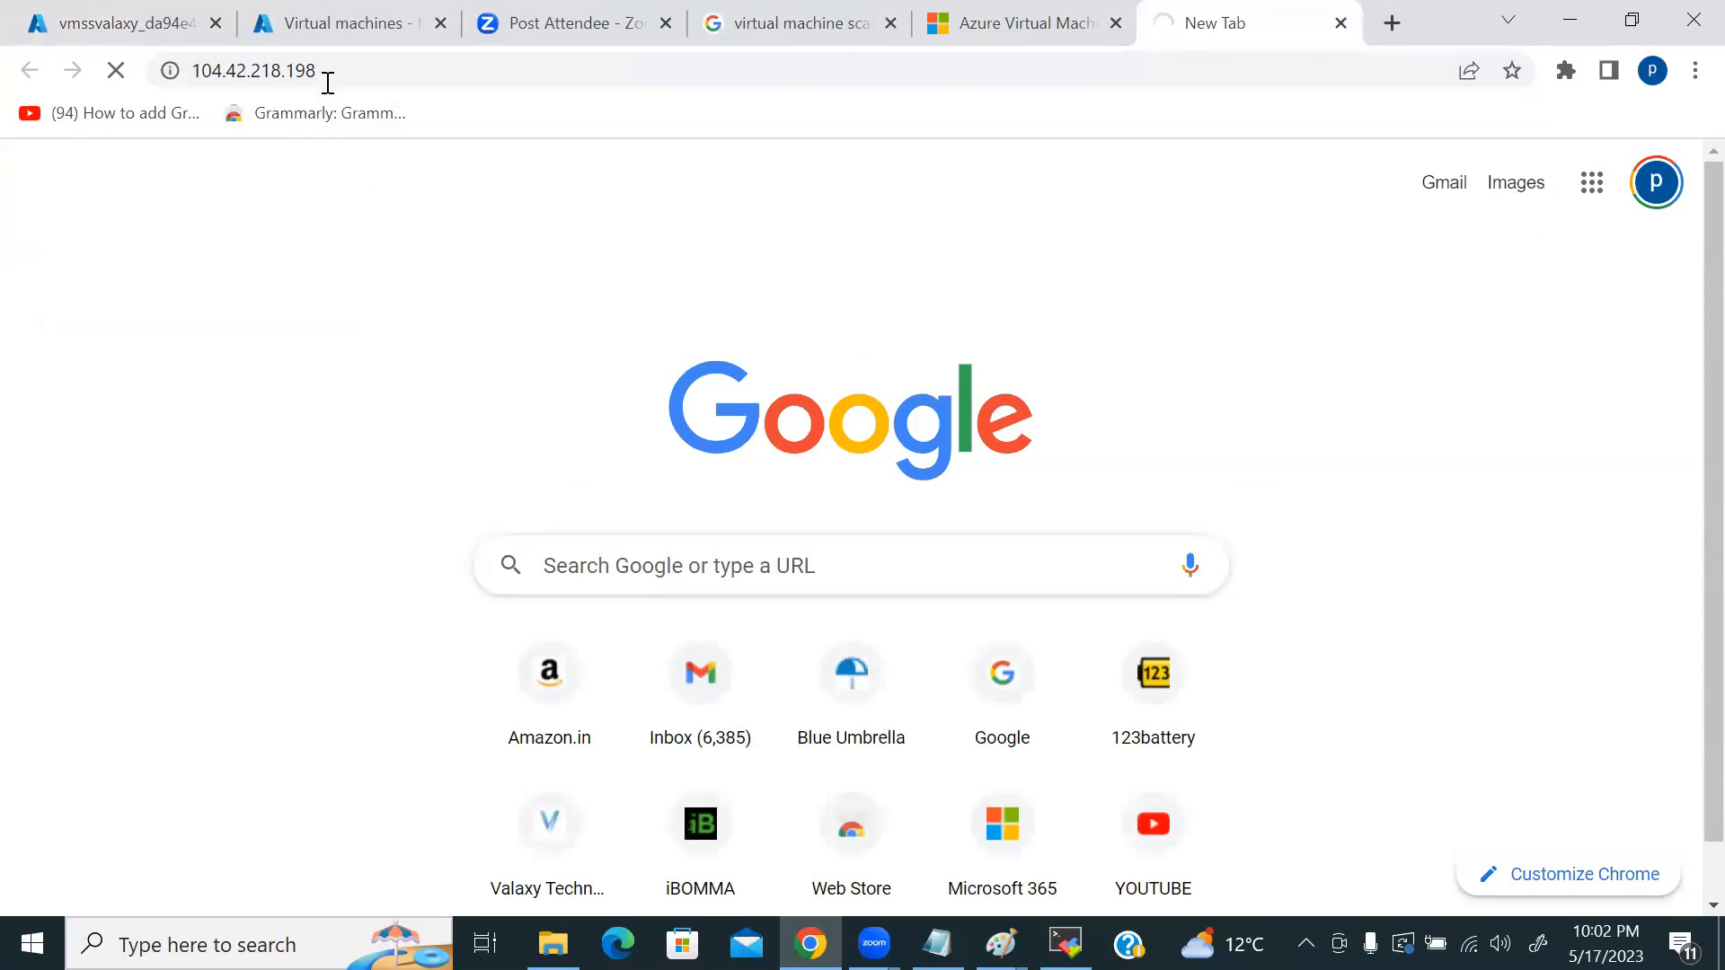
{"action": "left_click", "coordinate": [116, 20]}
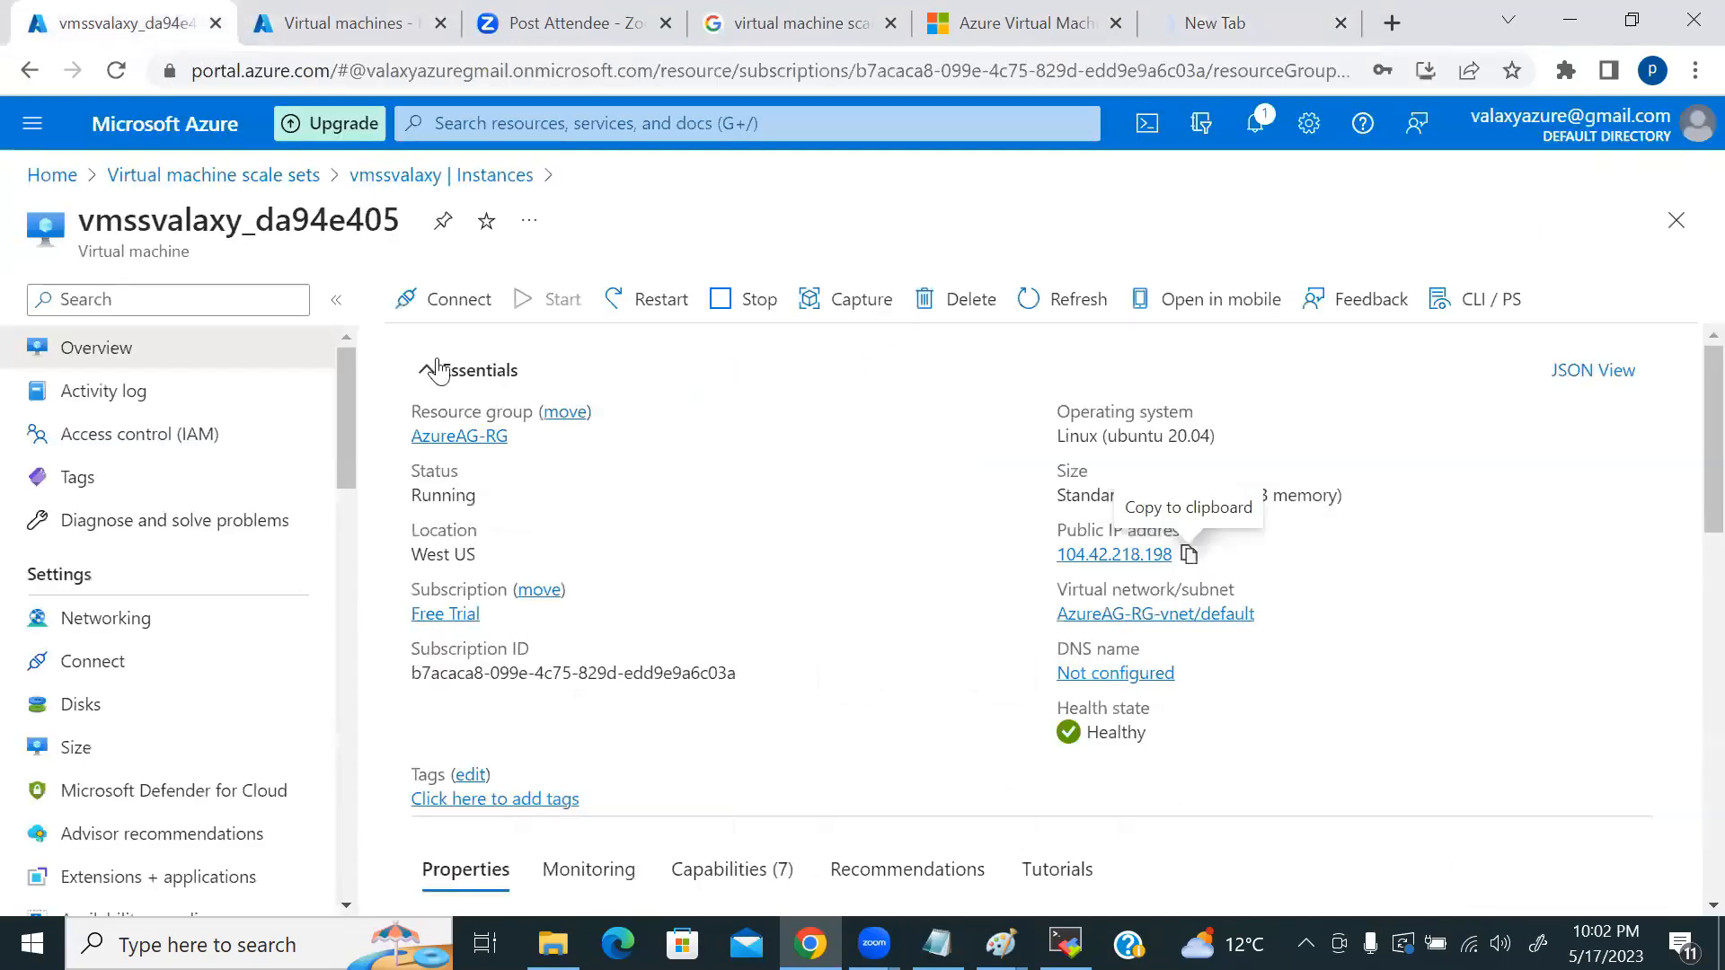
{"action": "left_click", "coordinate": [99, 620]}
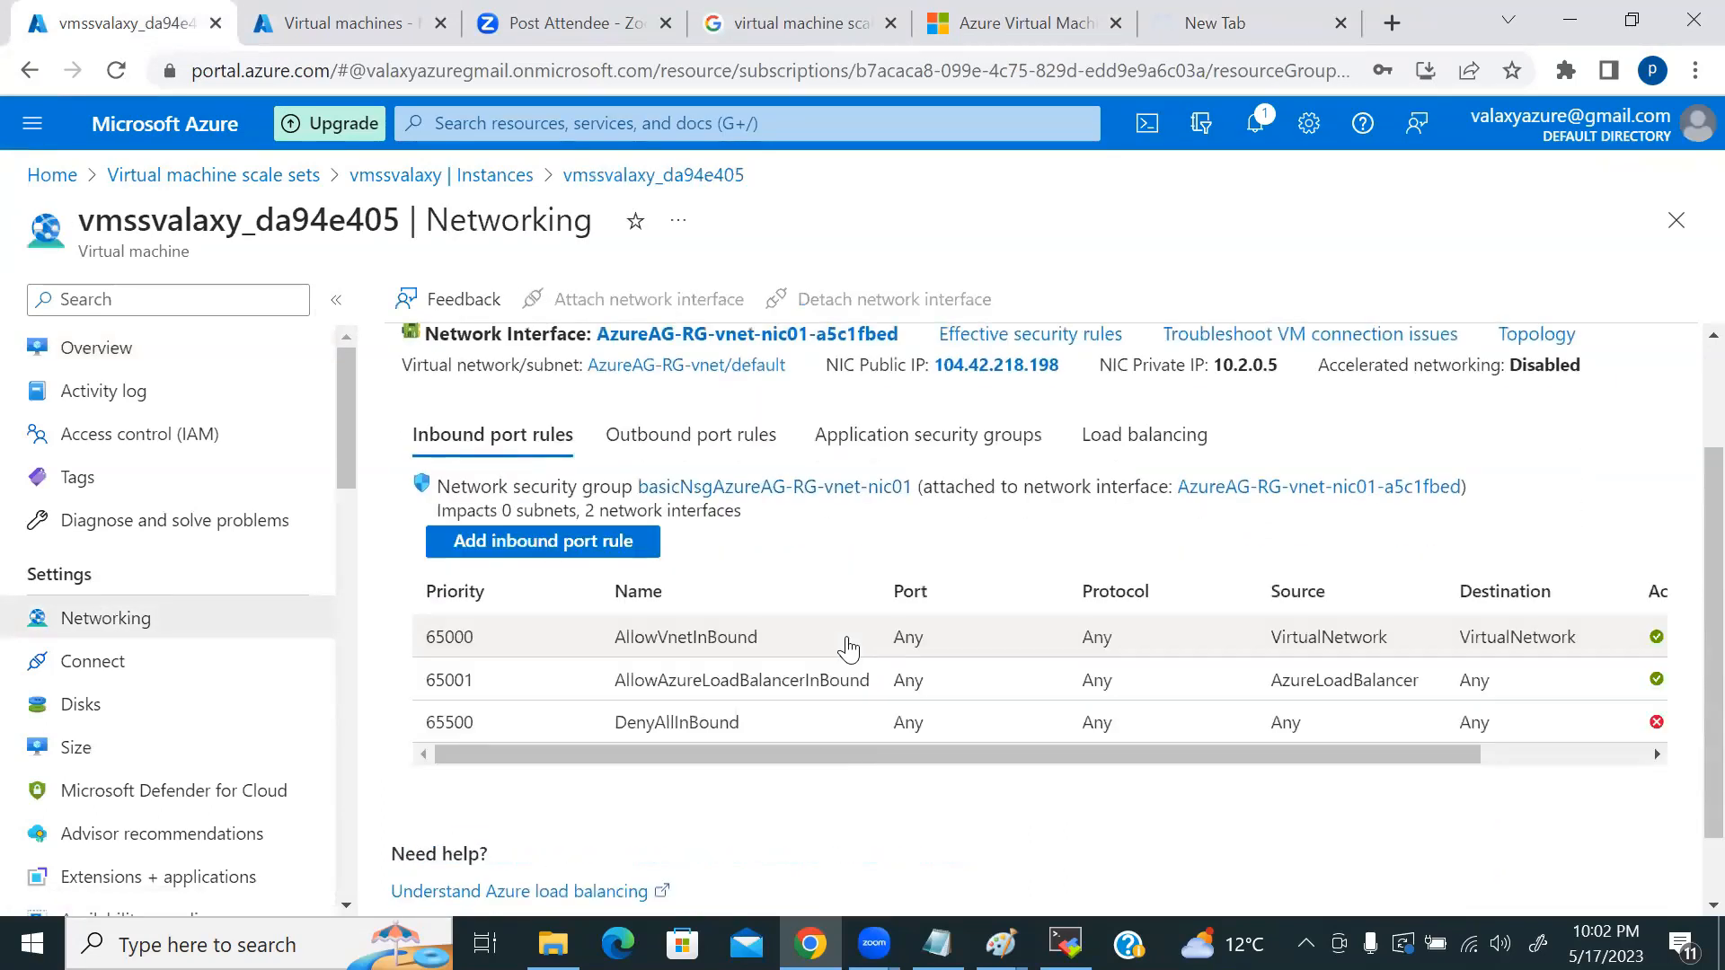
{"action": "left_click", "coordinate": [580, 543]}
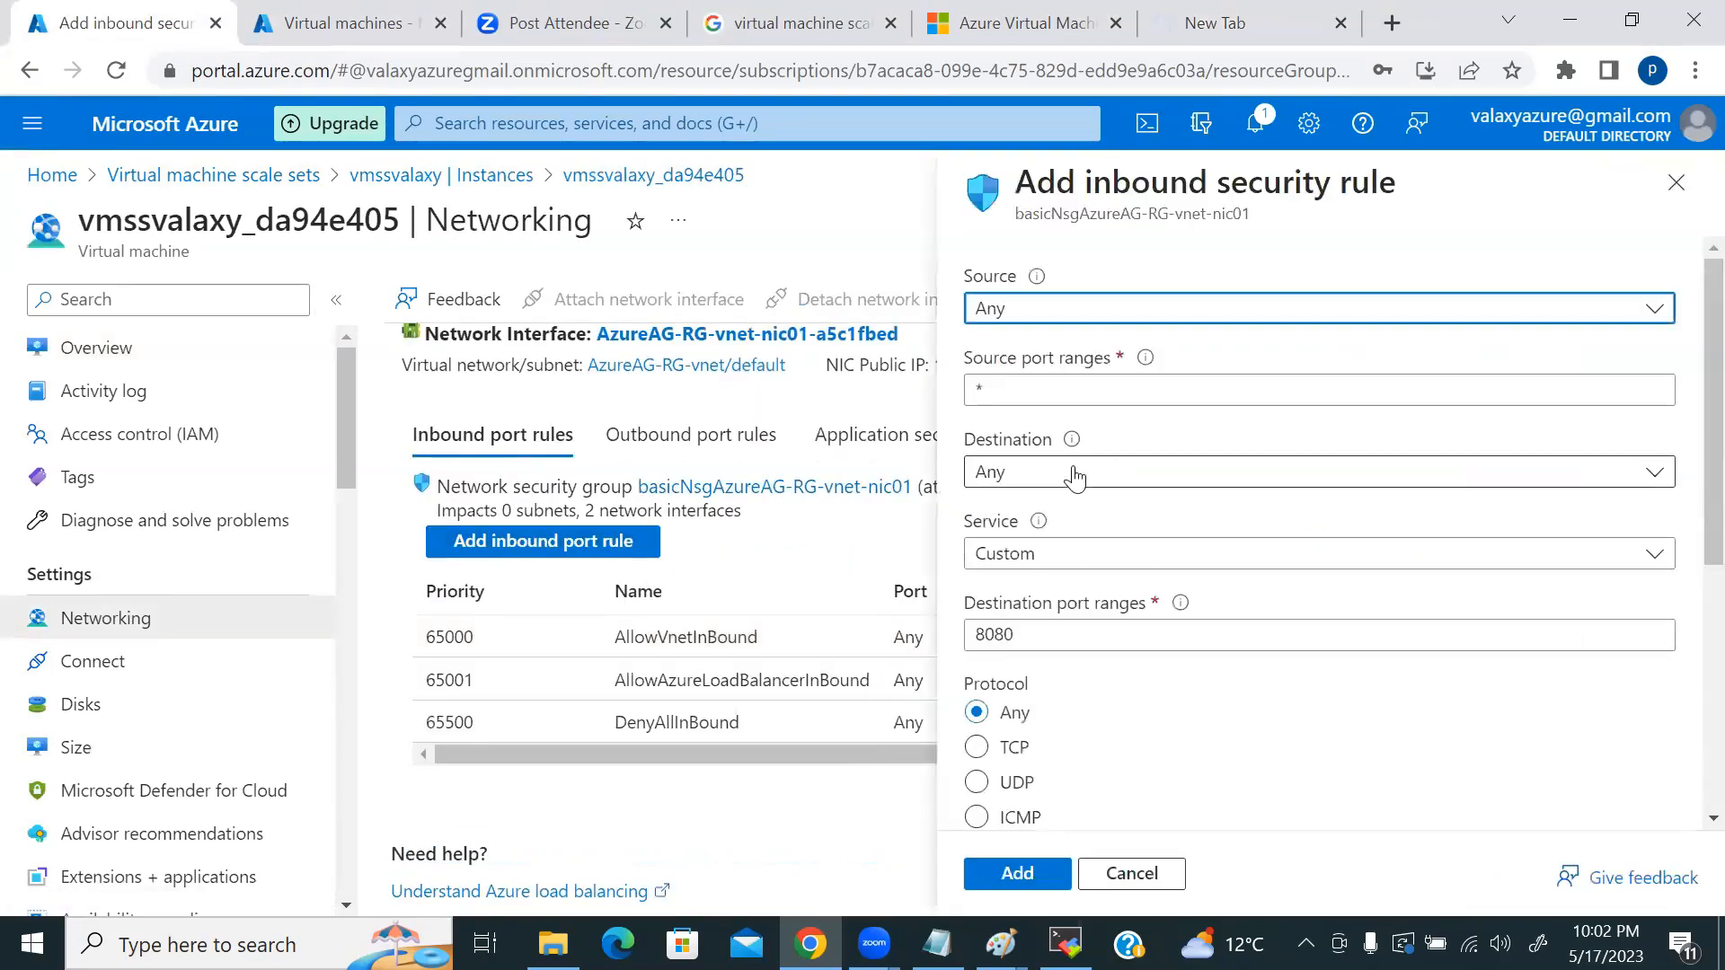
{"action": "scroll", "coordinate": [1163, 544], "scroll_direction": "down", "scroll_amount": 5}
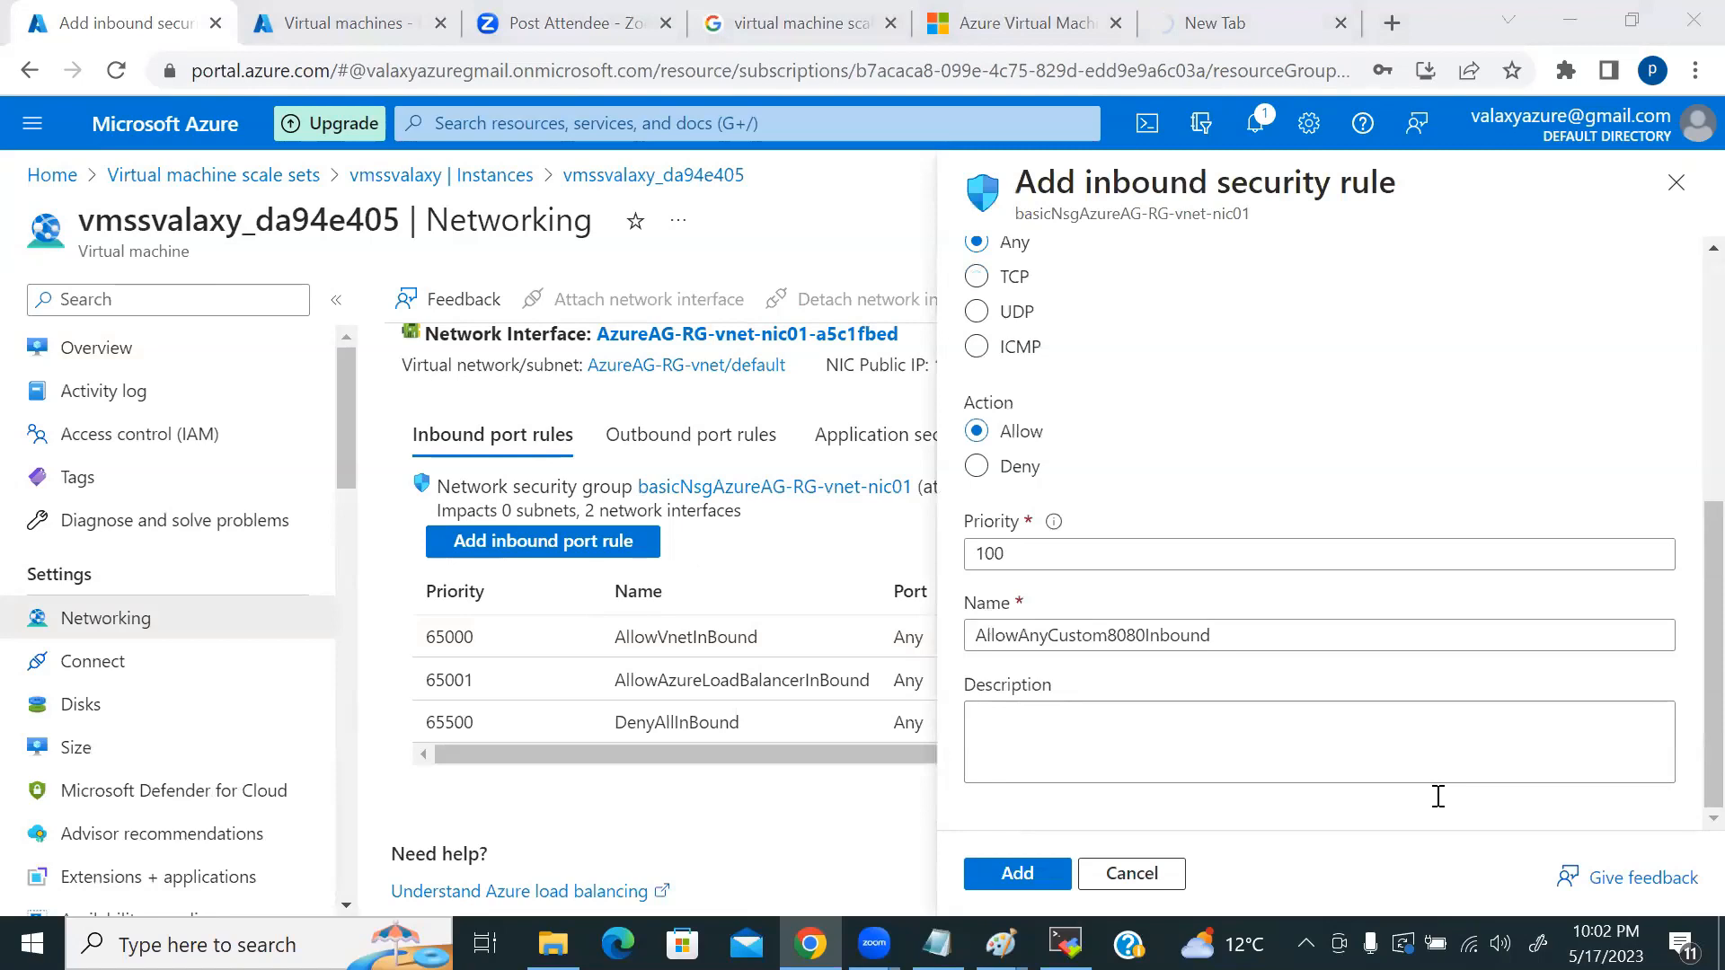
{"action": "left_click", "coordinate": [1022, 874]}
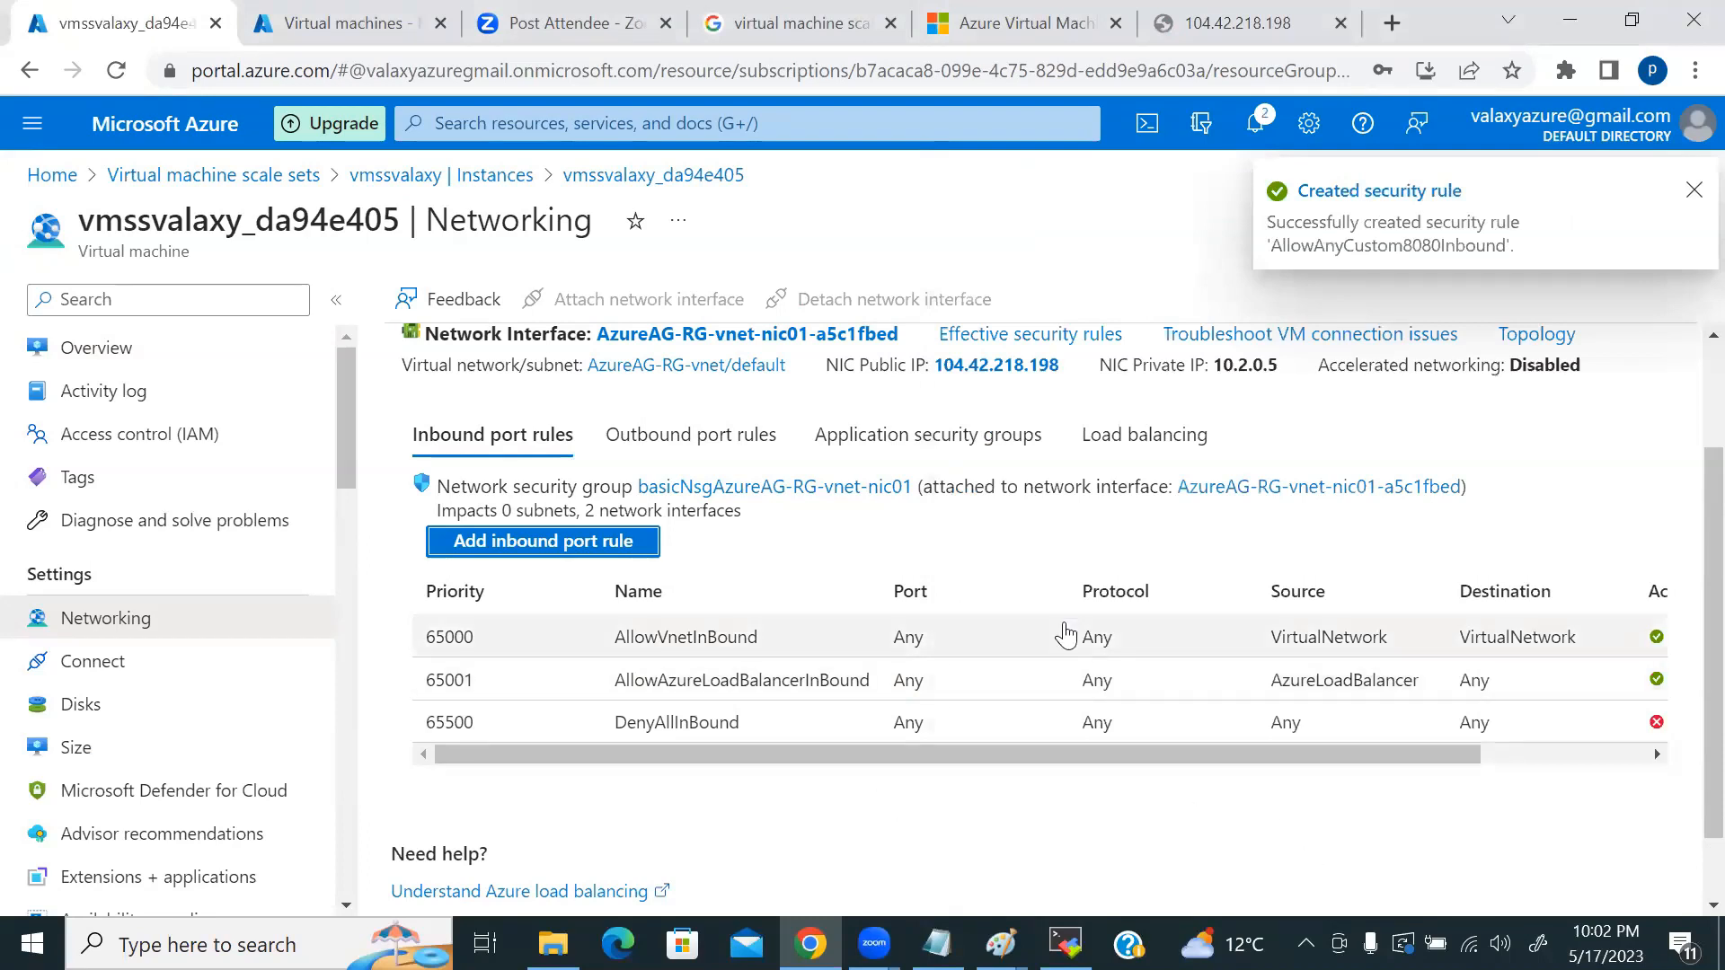
{"action": "left_click", "coordinate": [1195, 25]}
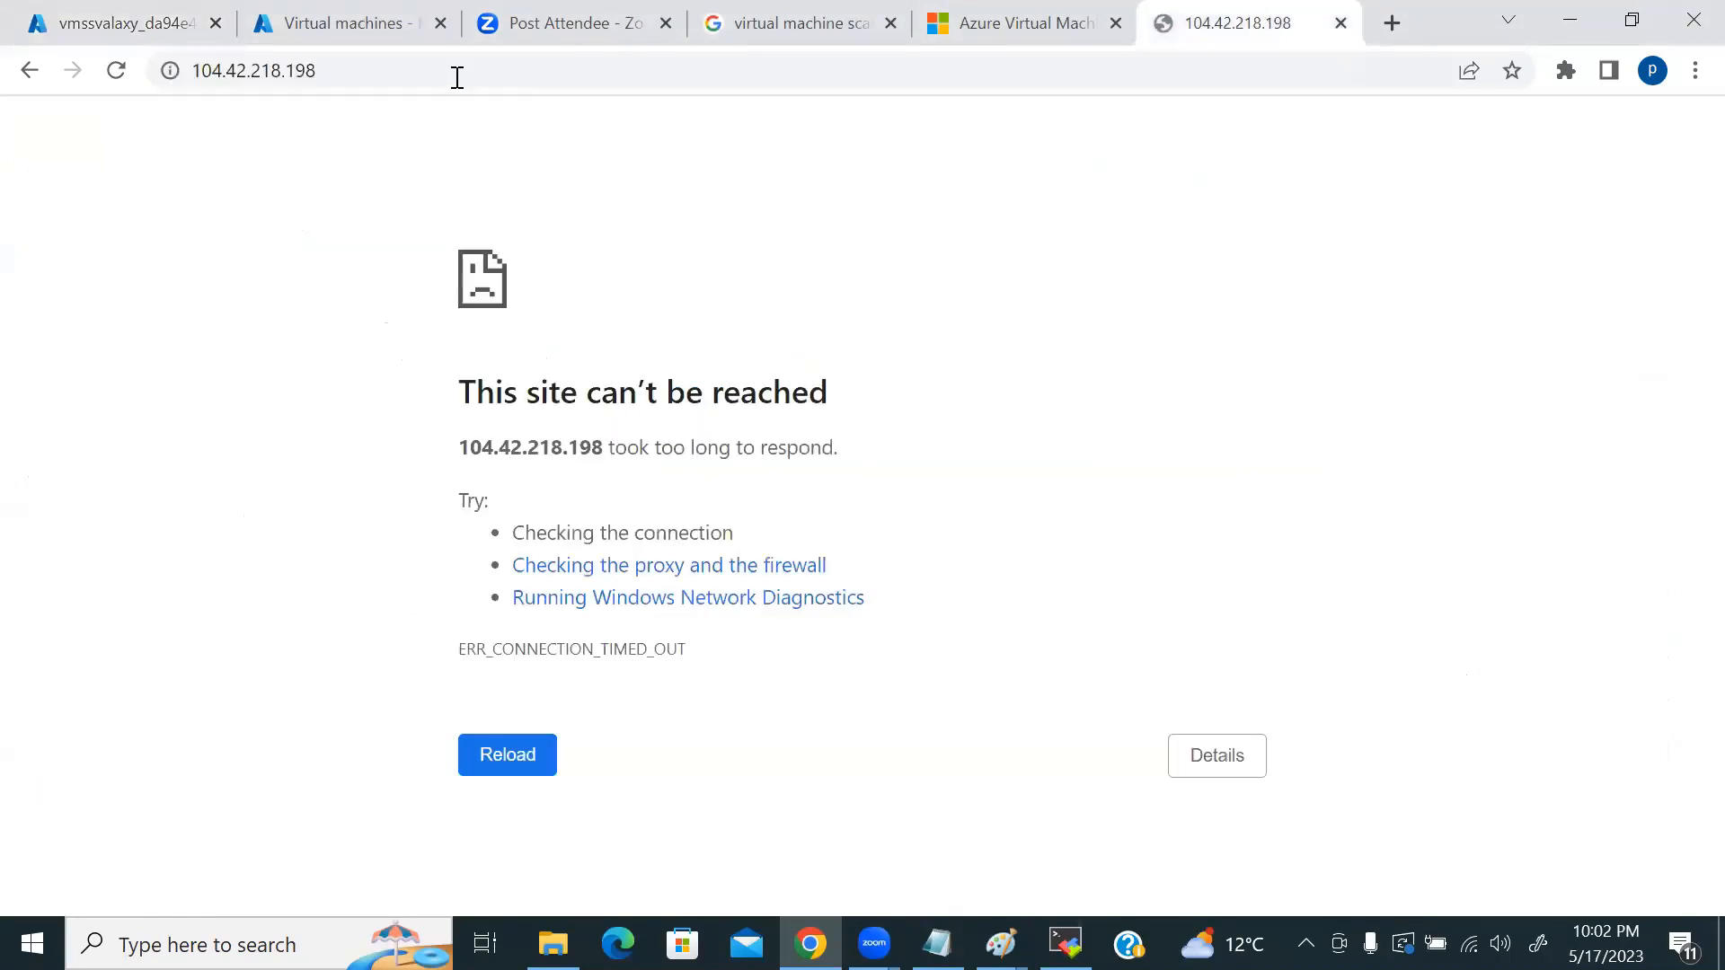
{"action": "left_click", "coordinate": [457, 78]}
{"action": "key", "text": "Return"}
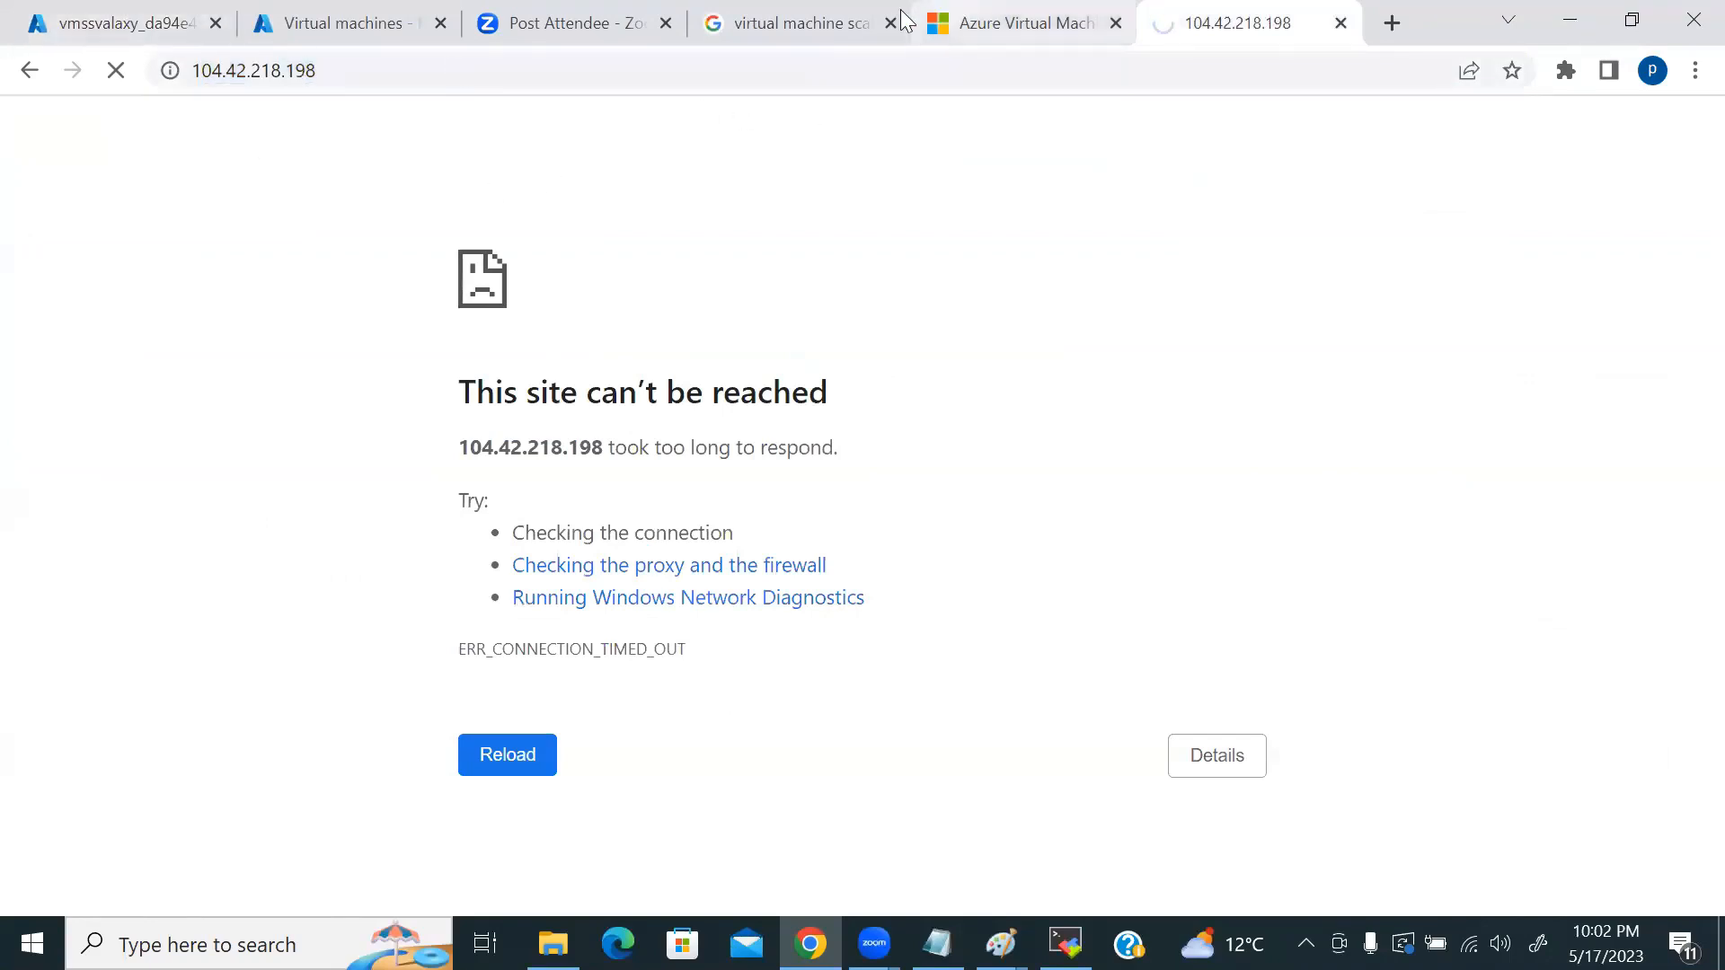
{"action": "left_click", "coordinate": [156, 25]}
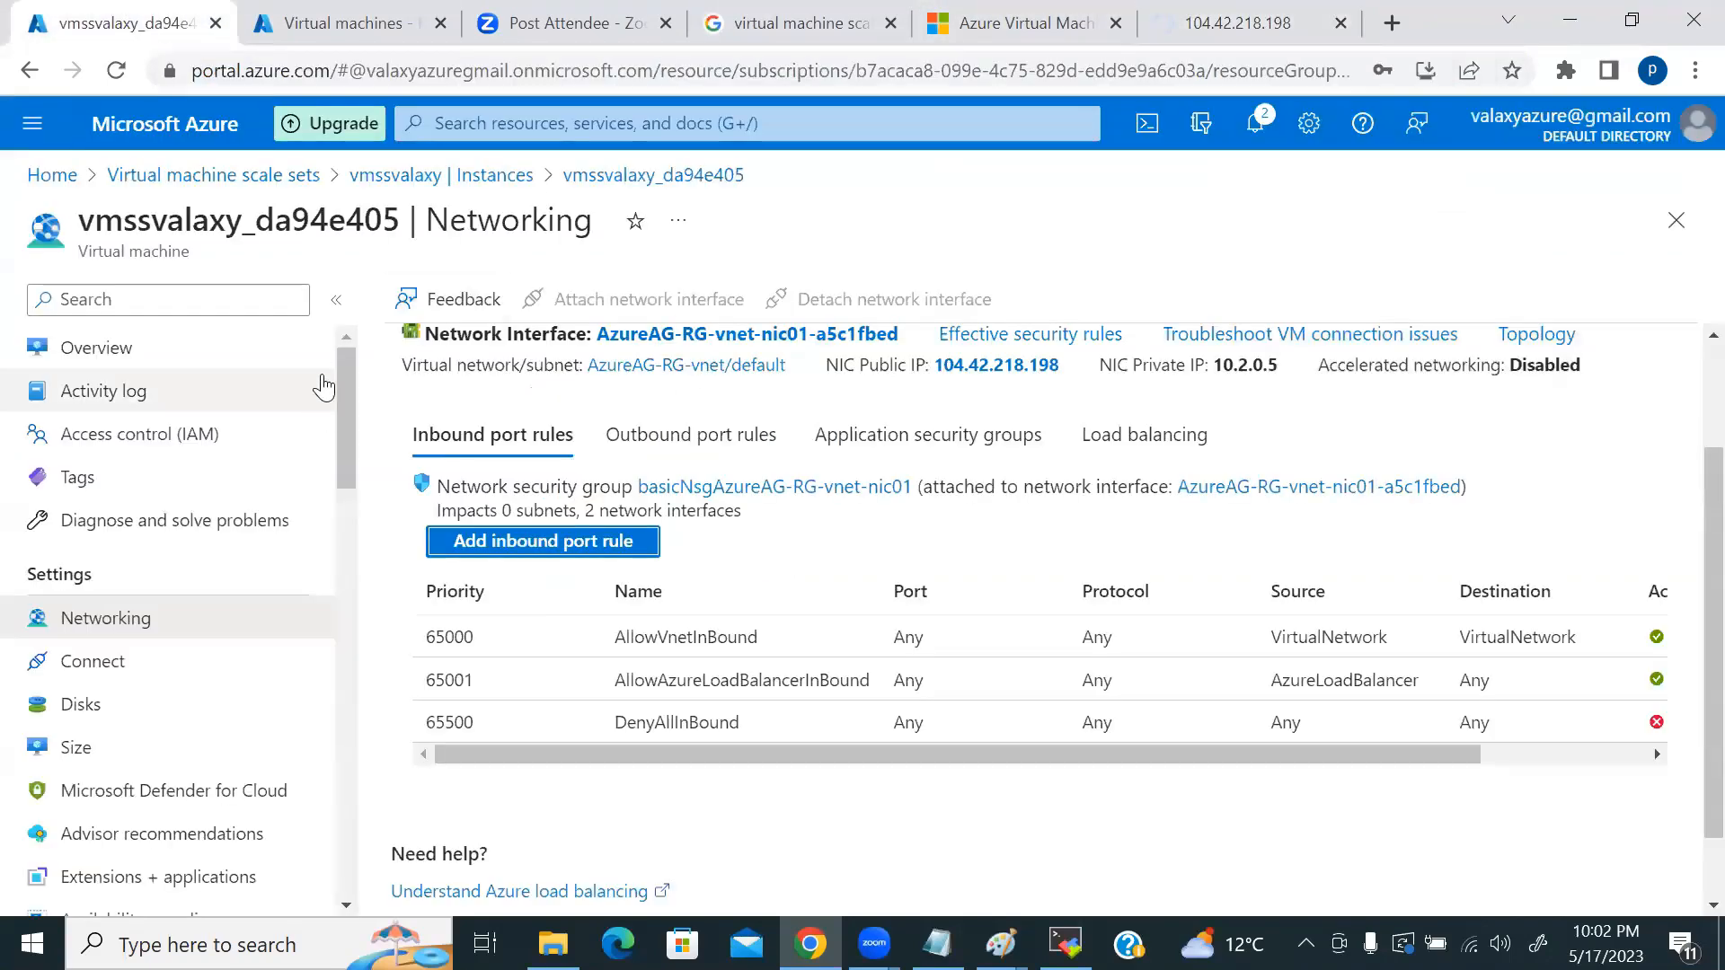
Step: Check that the inbound port rules list the new 8080 rule, then go back to the Azure Home page
{"action": "scroll", "coordinate": [237, 539], "scroll_direction": "down", "scroll_amount": 6}
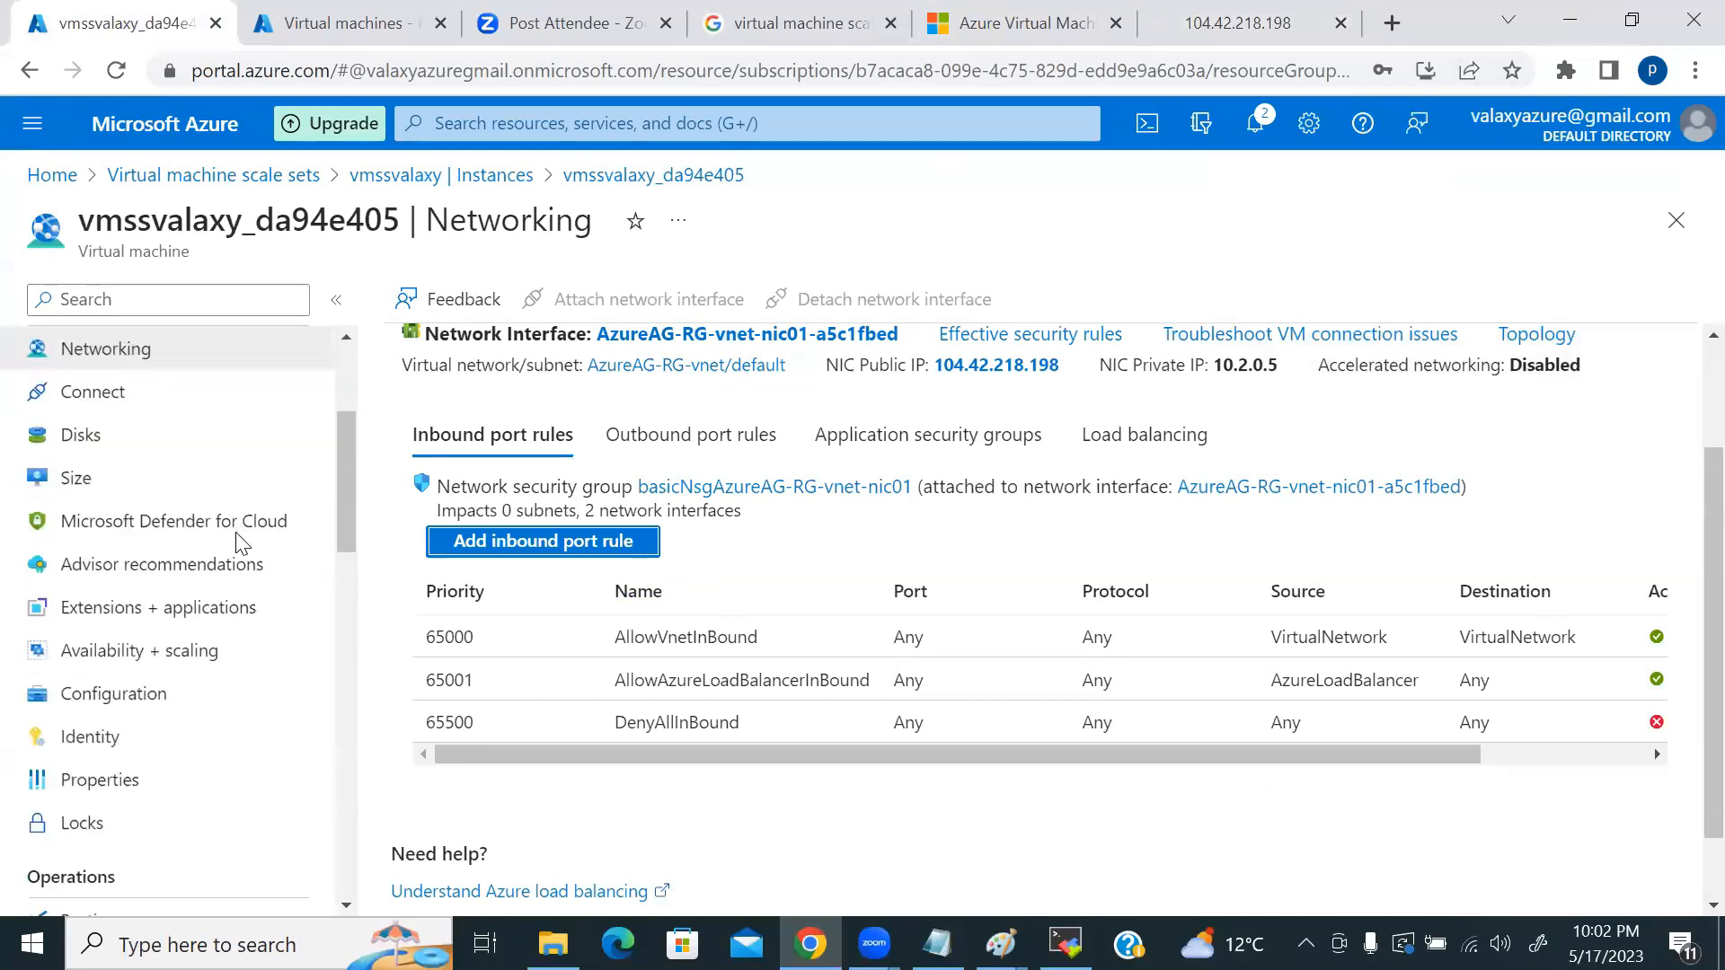
{"action": "scroll", "coordinate": [237, 544], "scroll_direction": "down", "scroll_amount": 5}
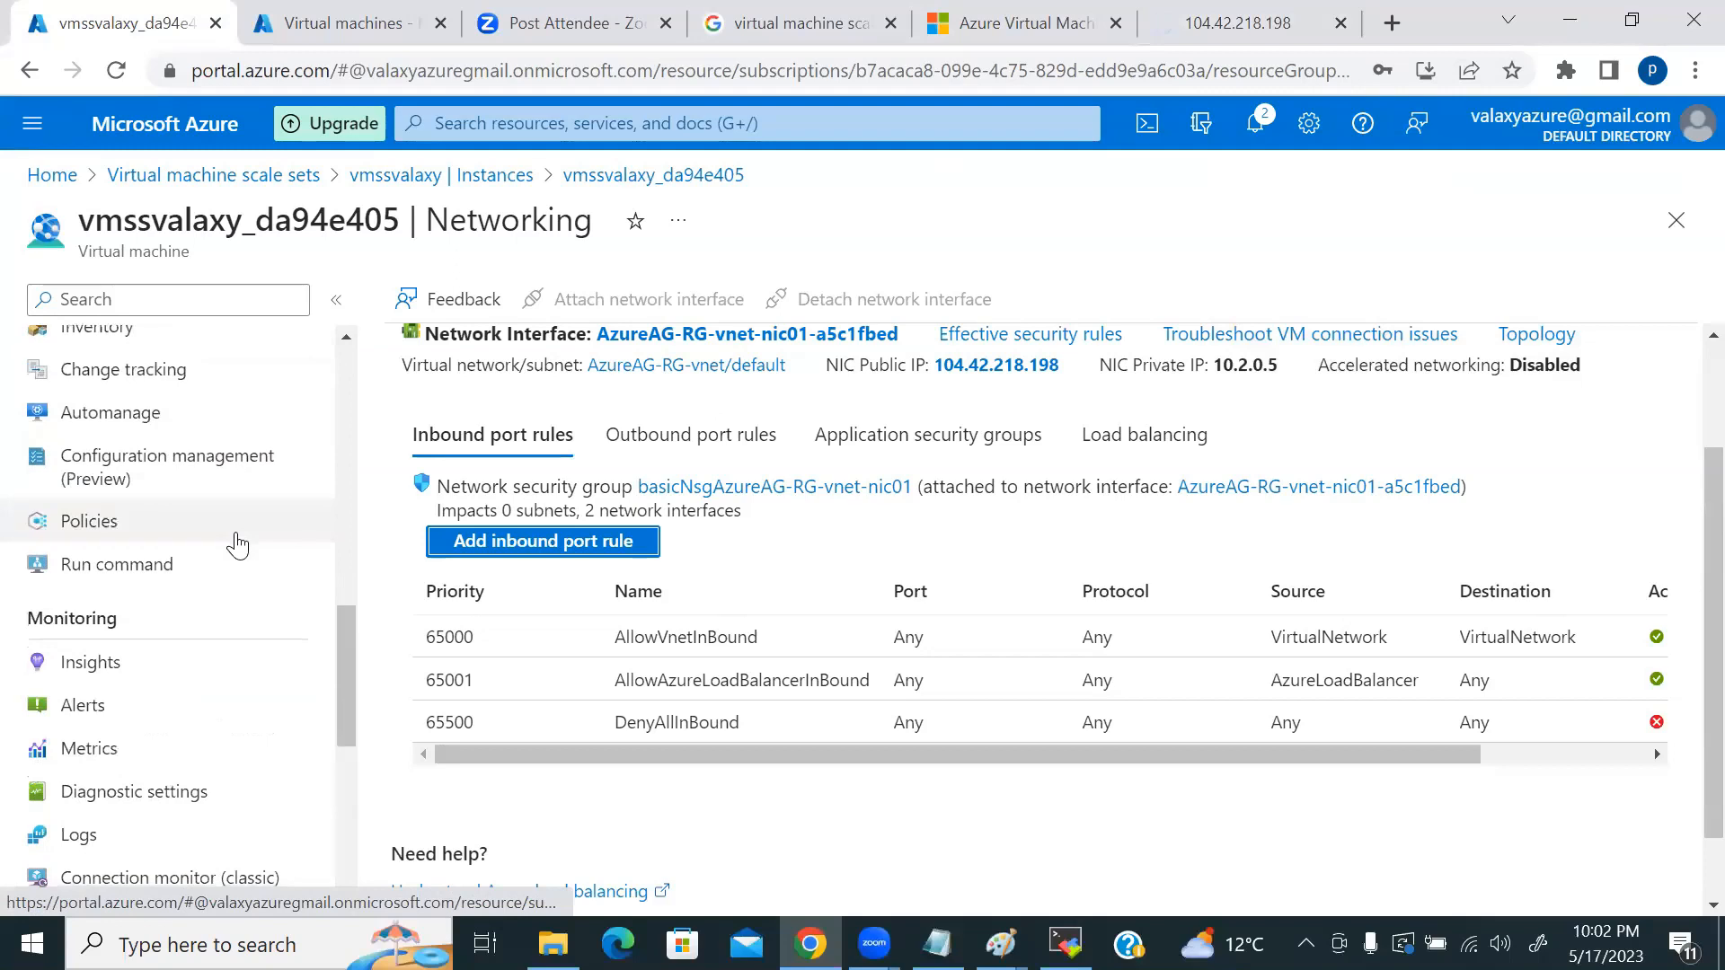
{"action": "scroll", "coordinate": [260, 593], "scroll_direction": "down", "scroll_amount": 3}
{"action": "scroll", "coordinate": [308, 663], "scroll_direction": "down", "scroll_amount": 4}
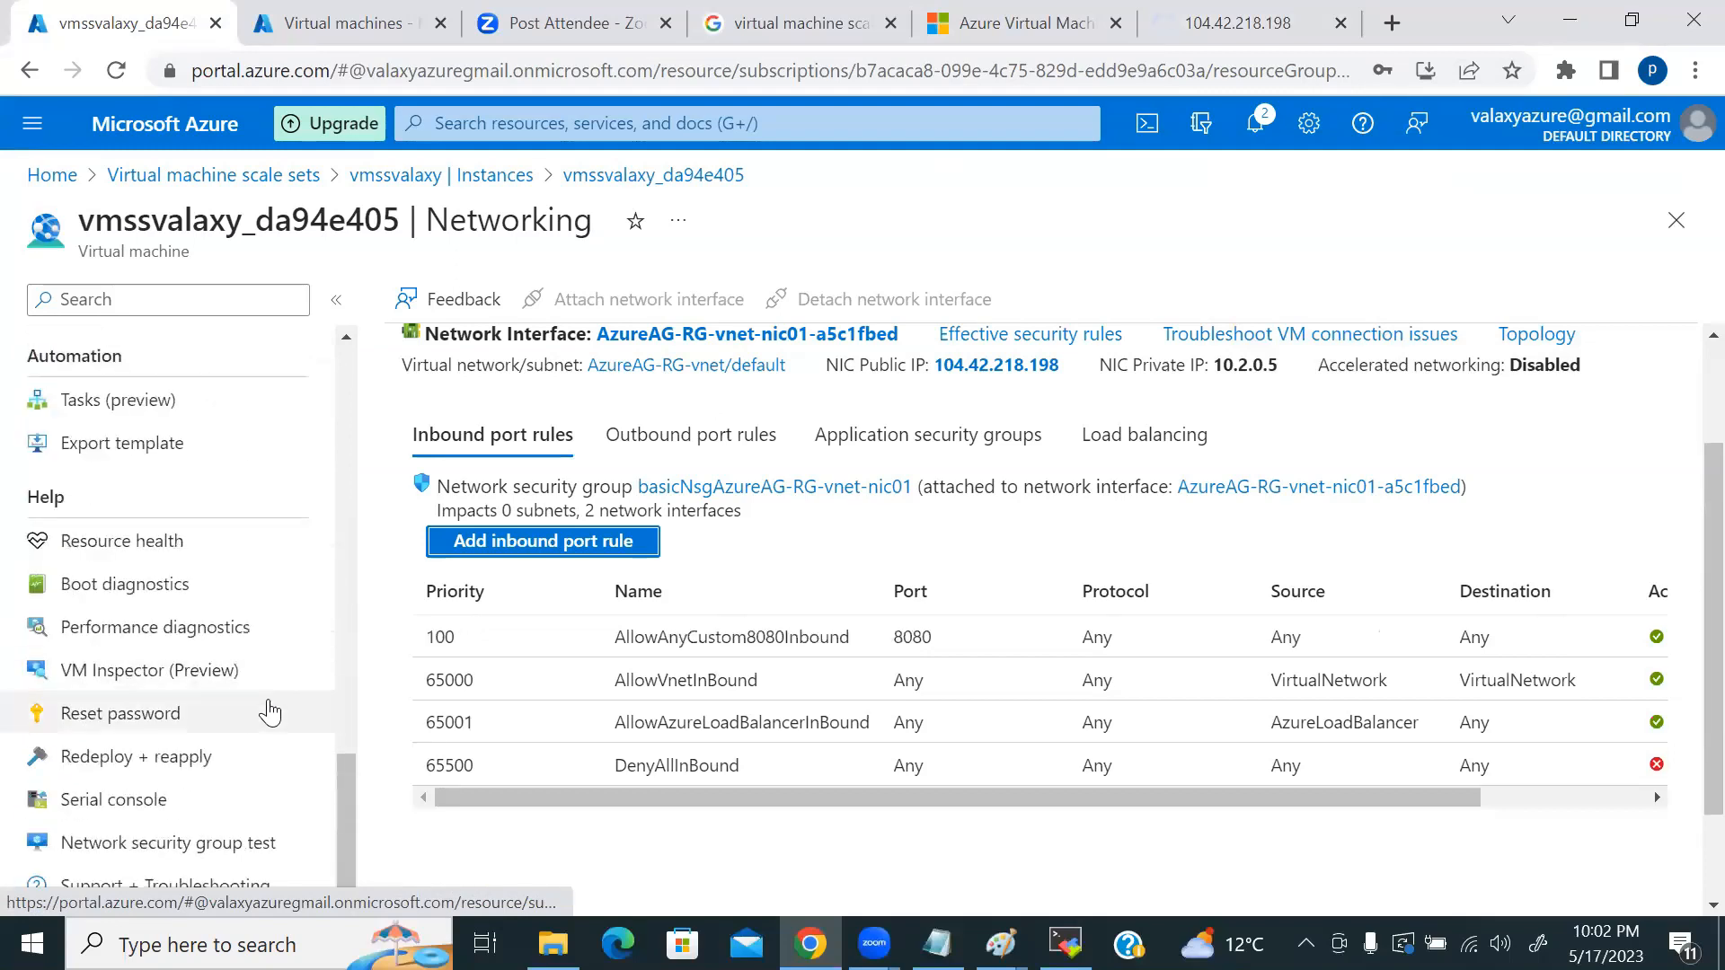
{"action": "scroll", "coordinate": [270, 712], "scroll_direction": "up", "scroll_amount": 15}
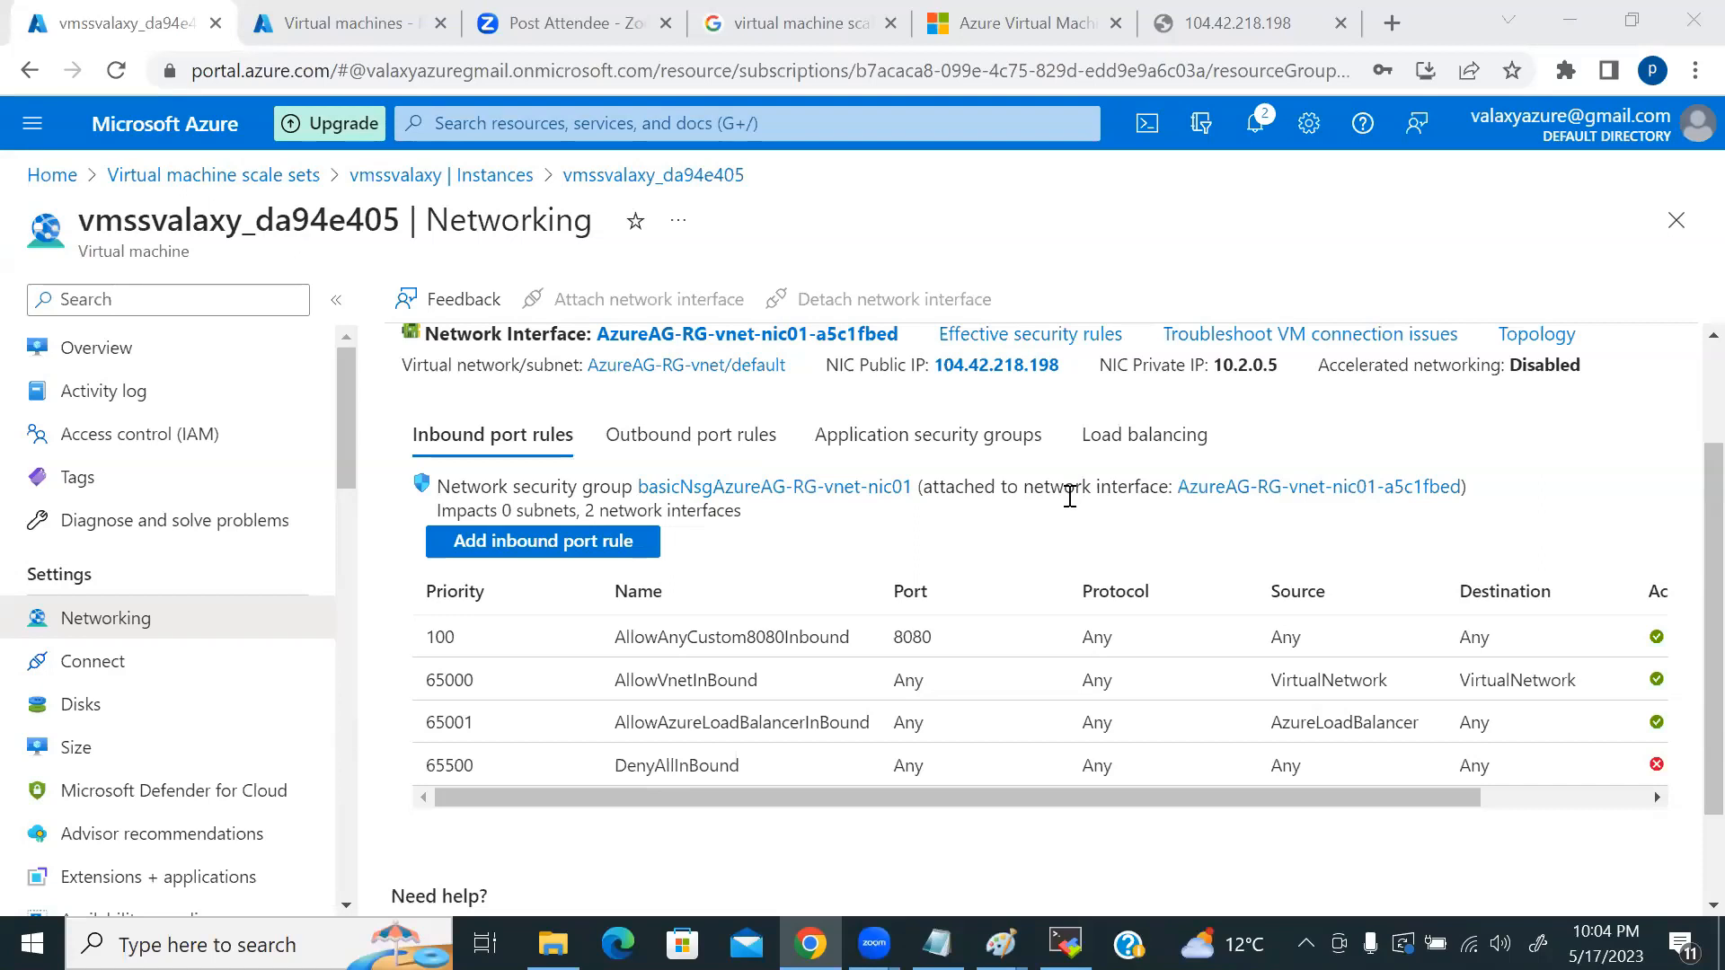
{"action": "left_click", "coordinate": [41, 180]}
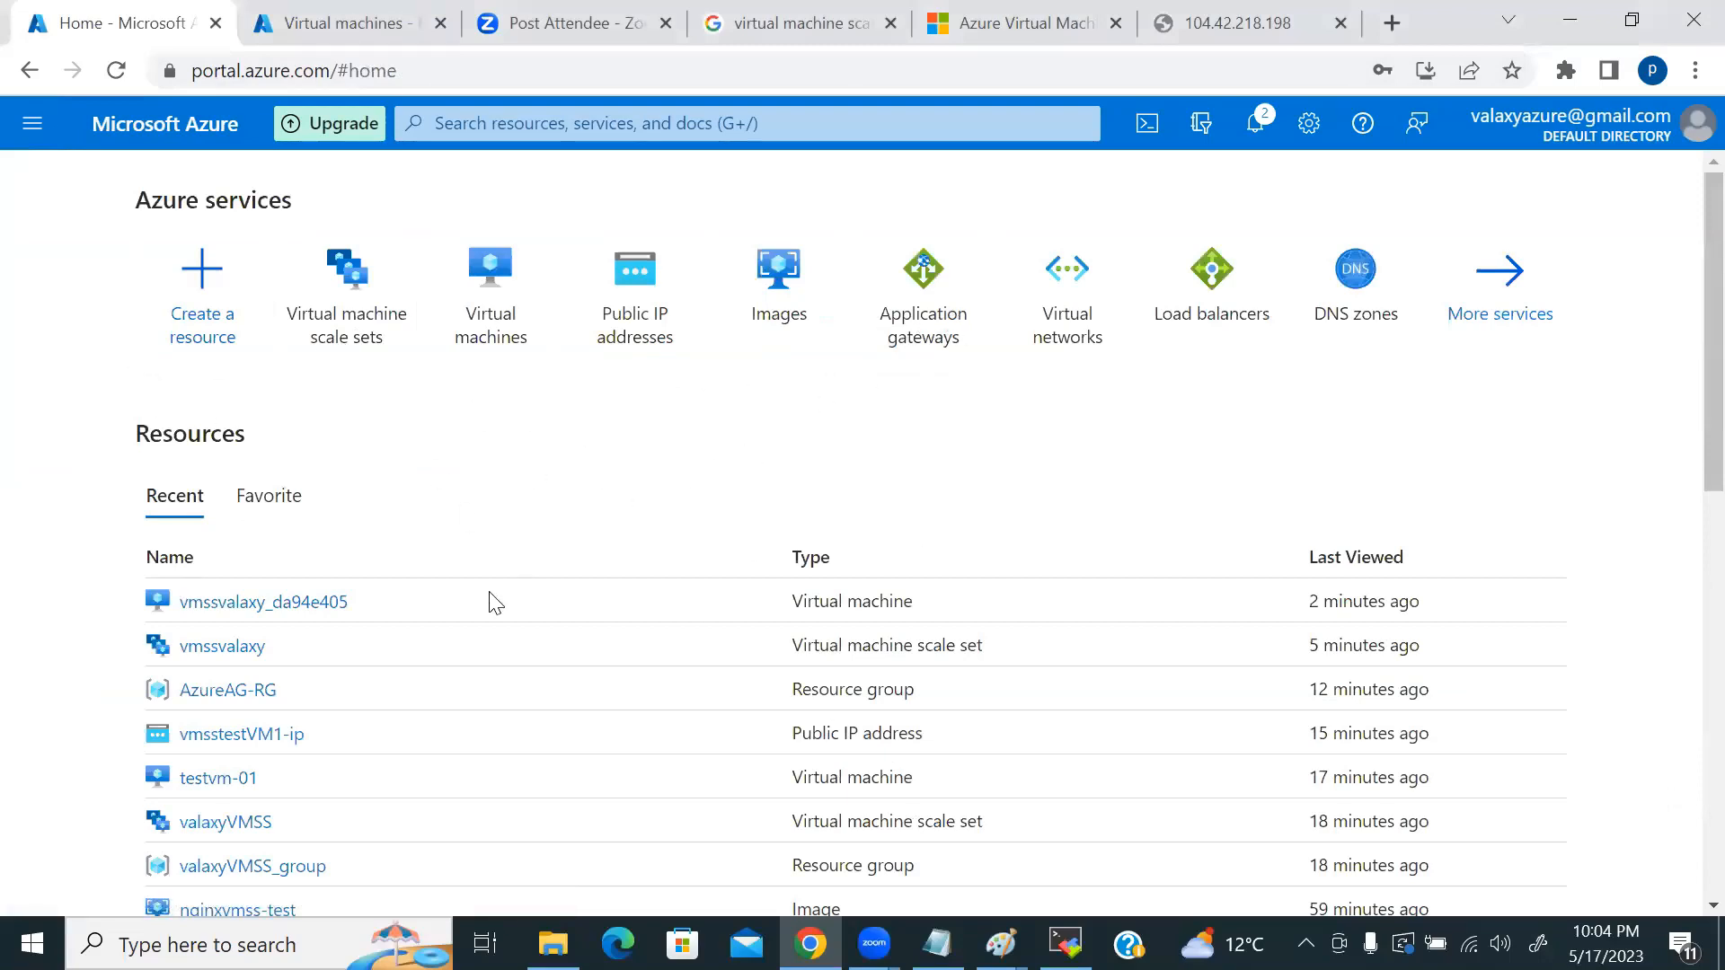
Step: Search for 'load' to reach Load balancers and start creating a new one
{"action": "scroll", "coordinate": [173, 639], "scroll_direction": "down", "scroll_amount": 2}
{"action": "scroll", "coordinate": [523, 539], "scroll_direction": "up", "scroll_amount": 2}
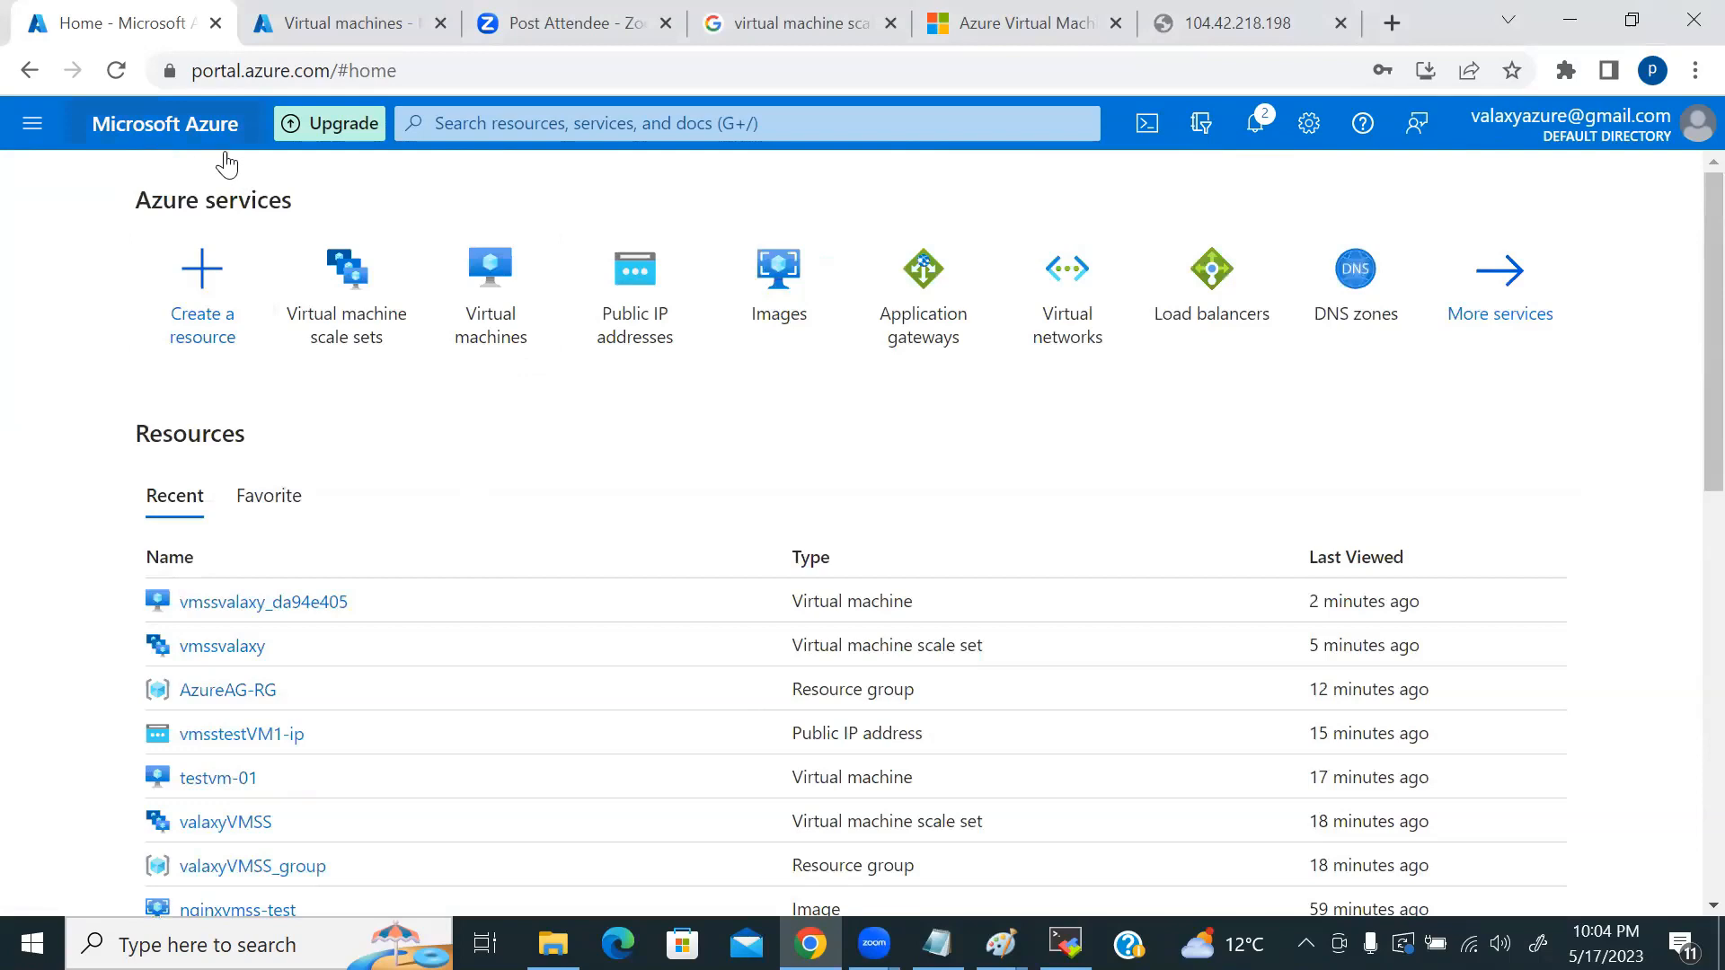
{"action": "left_click", "coordinate": [493, 125]}
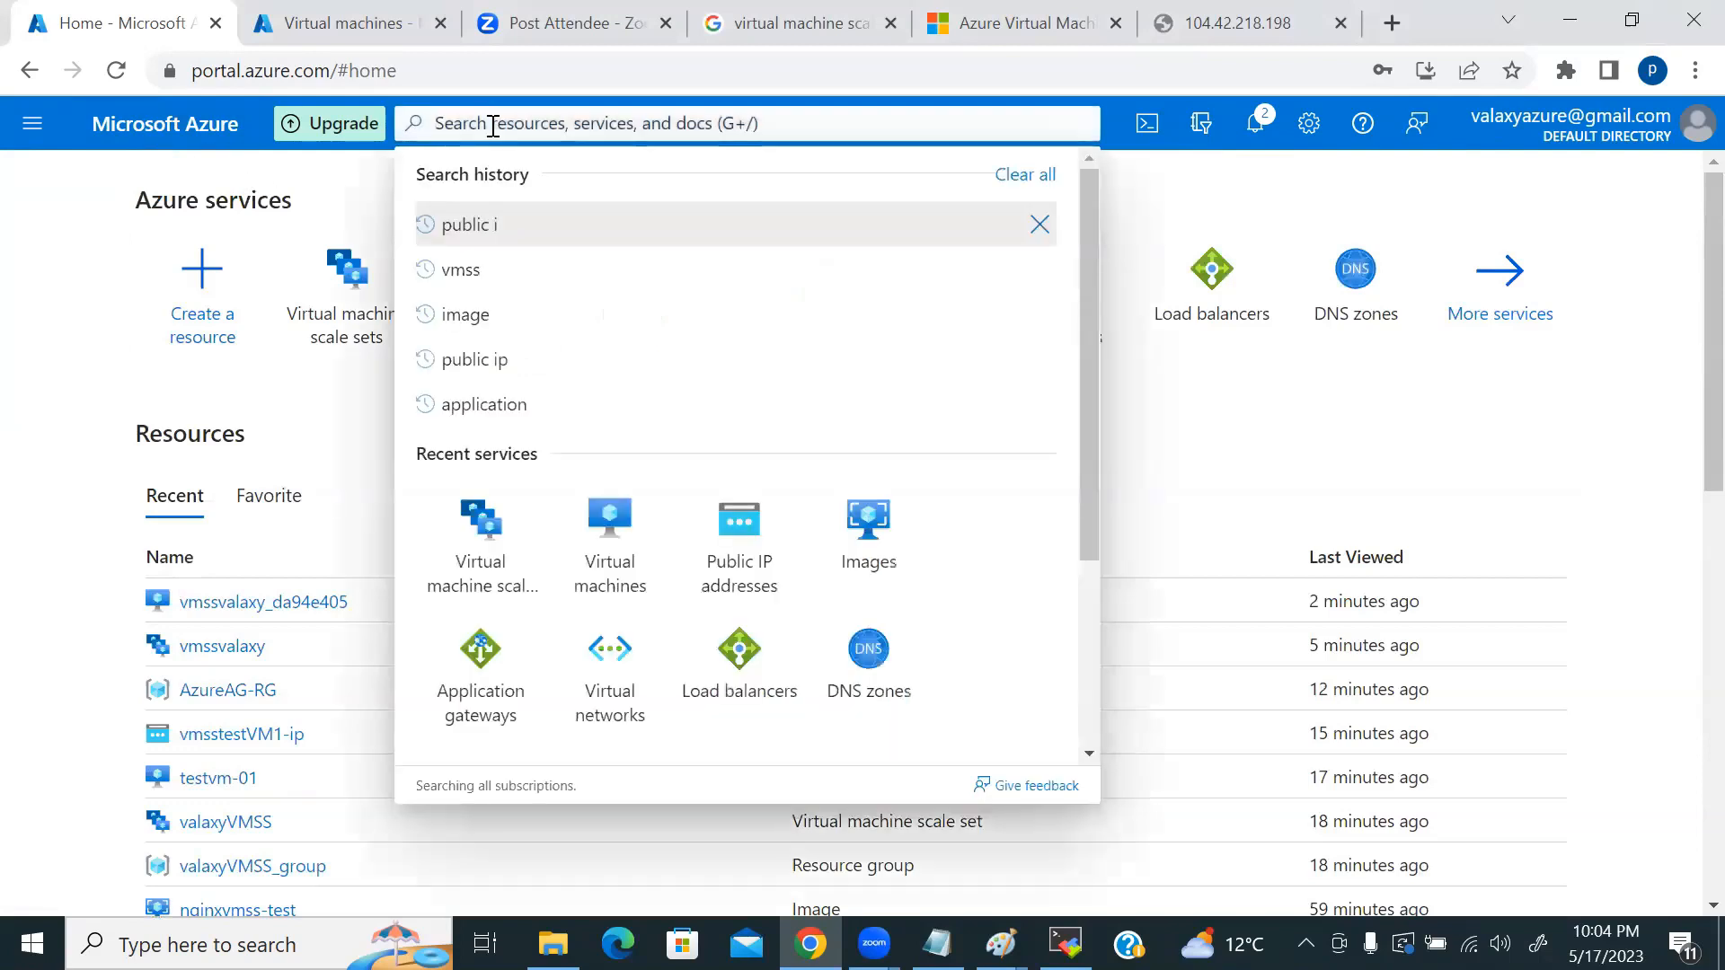
{"action": "type", "text": "load"}
{"action": "left_click", "coordinate": [468, 346]}
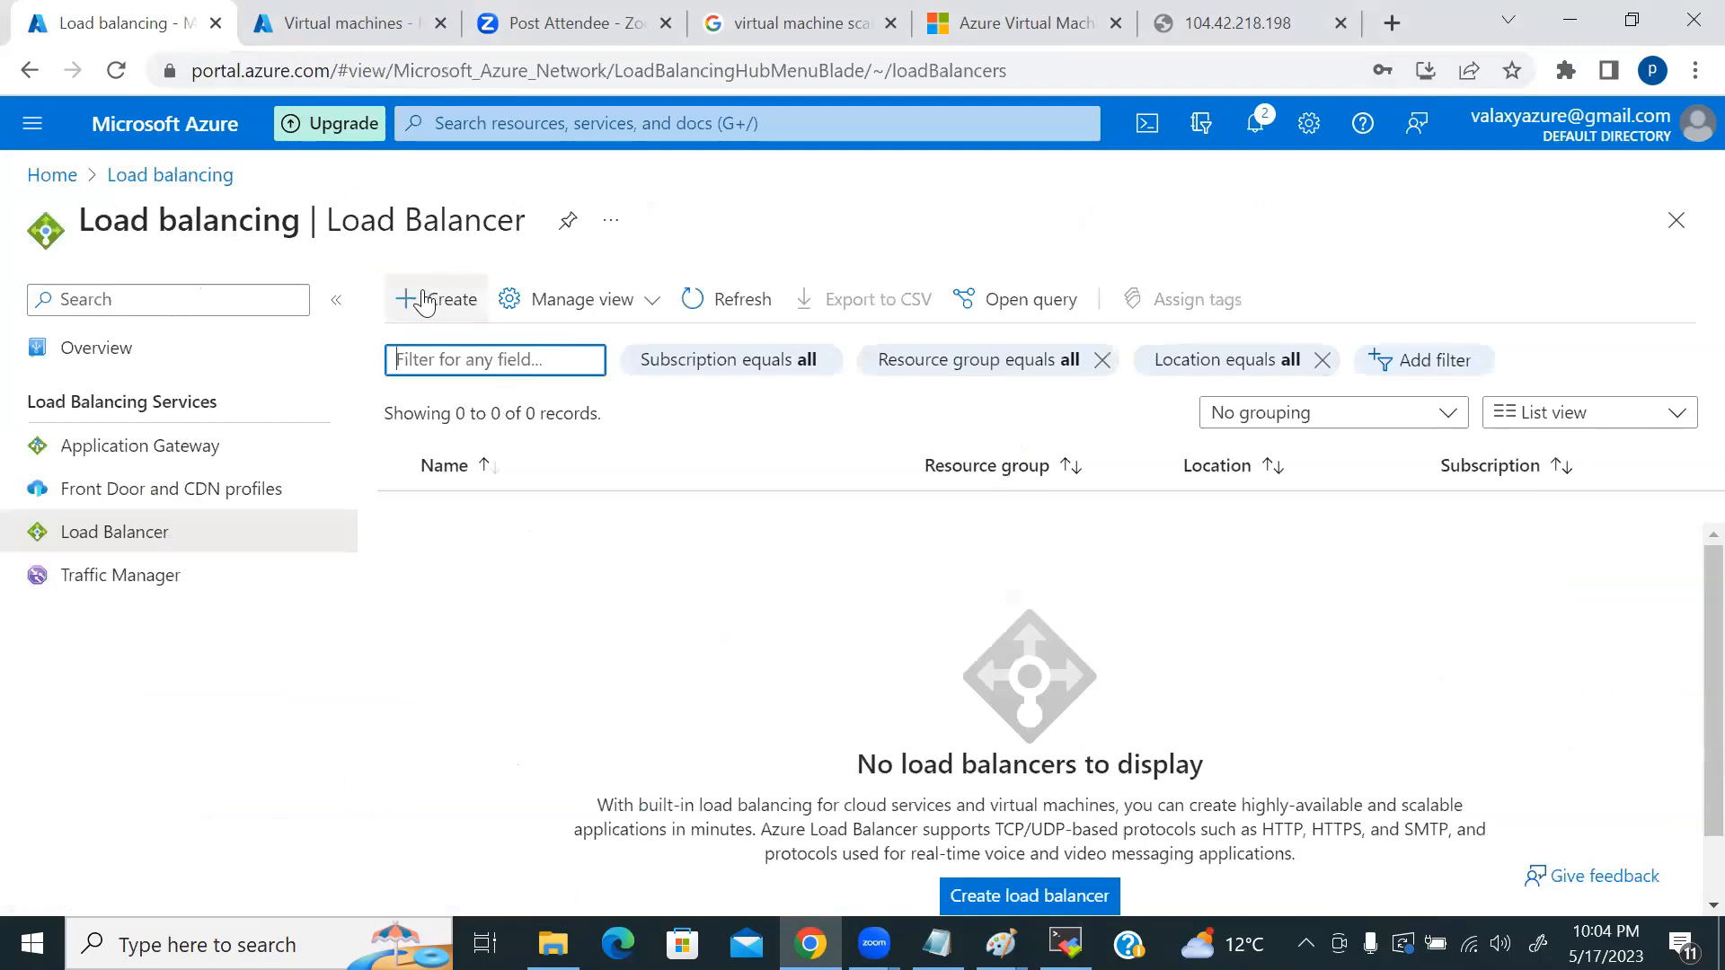
{"action": "left_click", "coordinate": [425, 301]}
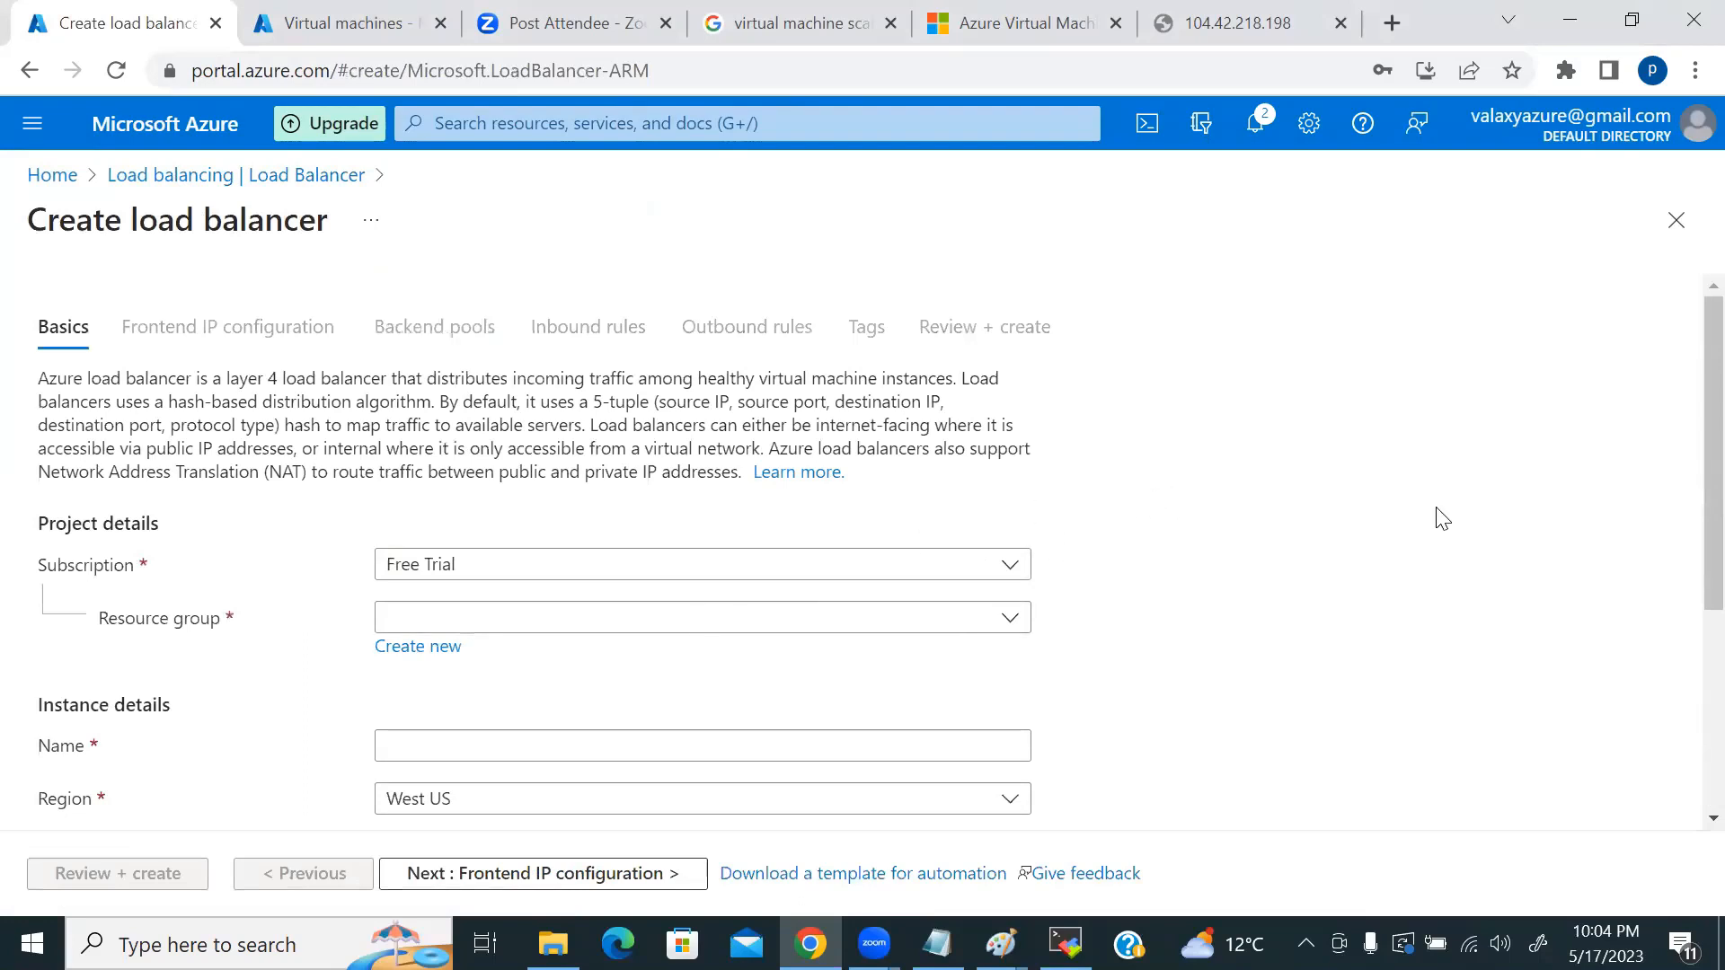
Step: Set the load balancer basics: resource group AzureAG-RG, name test, type Public
{"action": "left_click", "coordinate": [539, 623]}
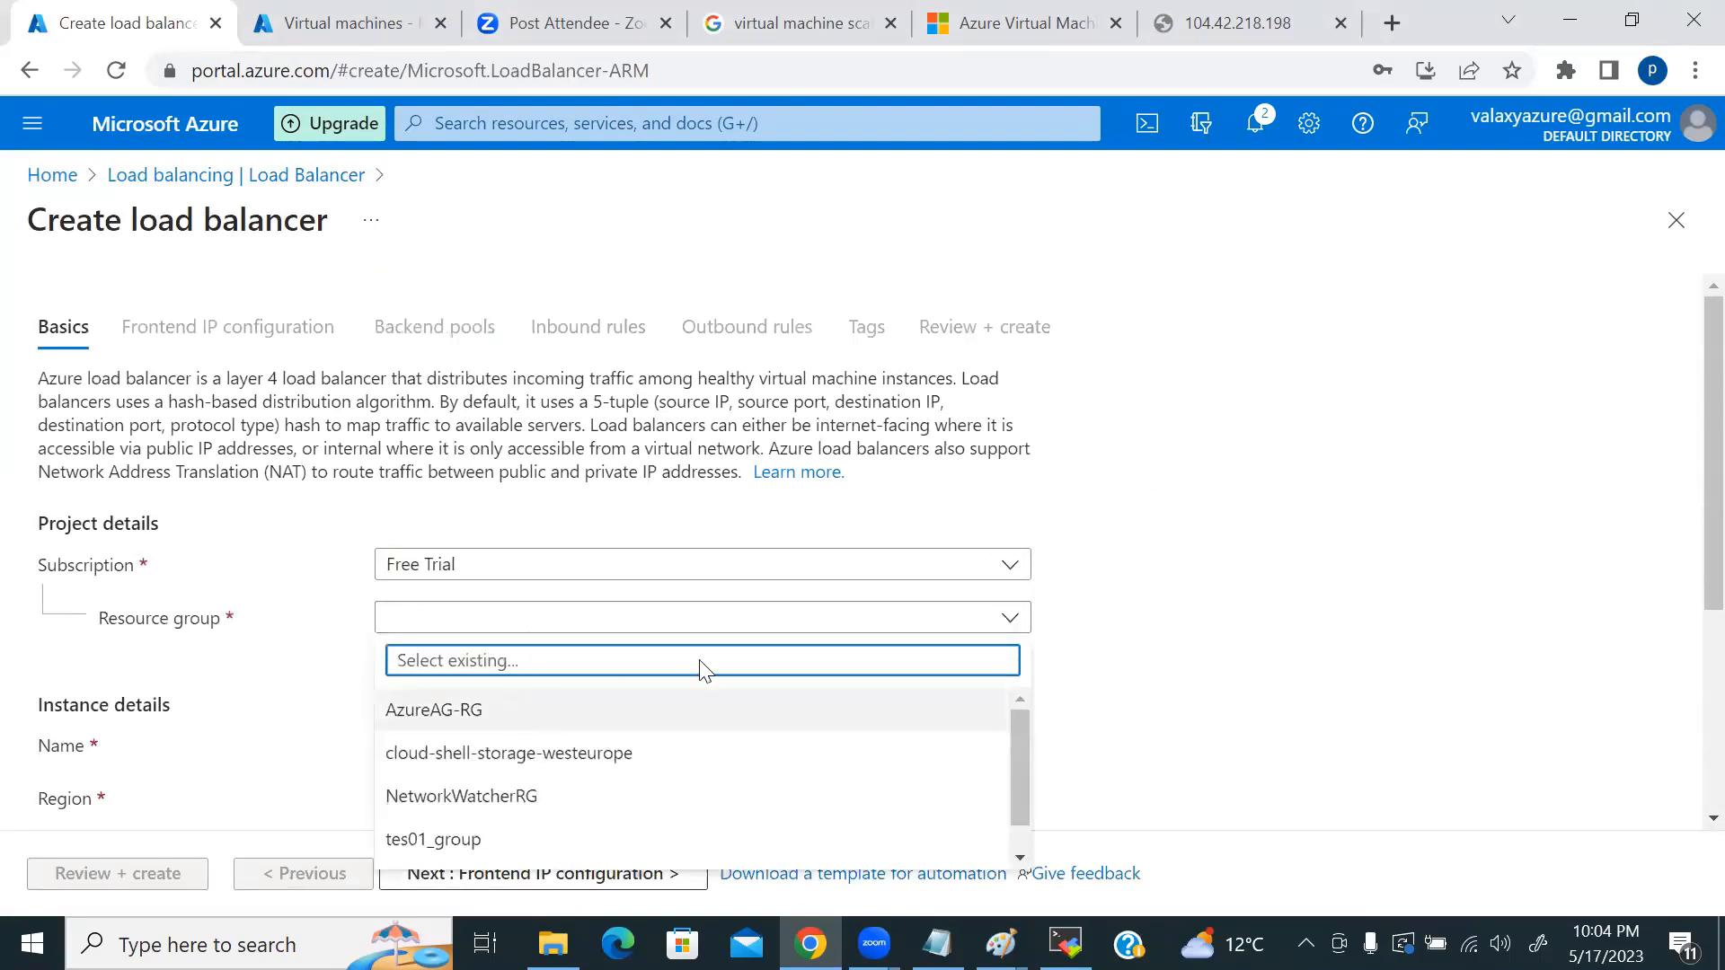
{"action": "left_click", "coordinate": [629, 709]}
{"action": "scroll", "coordinate": [1010, 616], "scroll_direction": "down", "scroll_amount": 3}
{"action": "left_click", "coordinate": [463, 476]}
{"action": "type", "text": "test"}
{"action": "scroll", "coordinate": [606, 588], "scroll_direction": "down", "scroll_amount": 1}
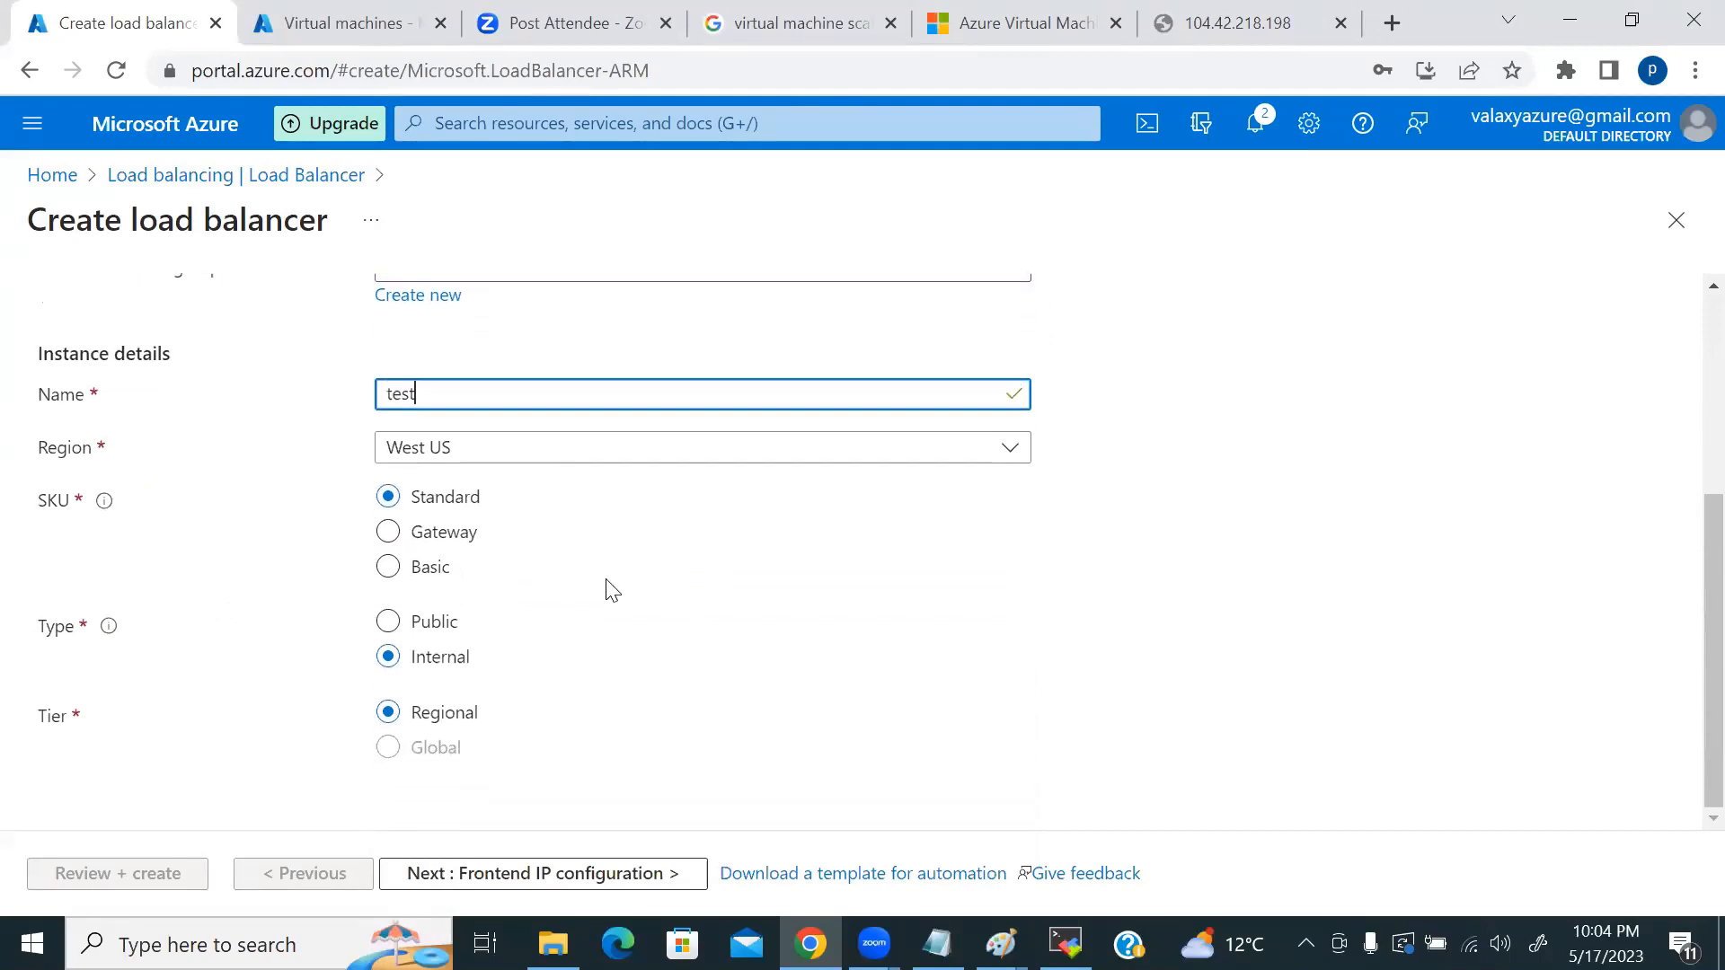
{"action": "left_click", "coordinate": [392, 624]}
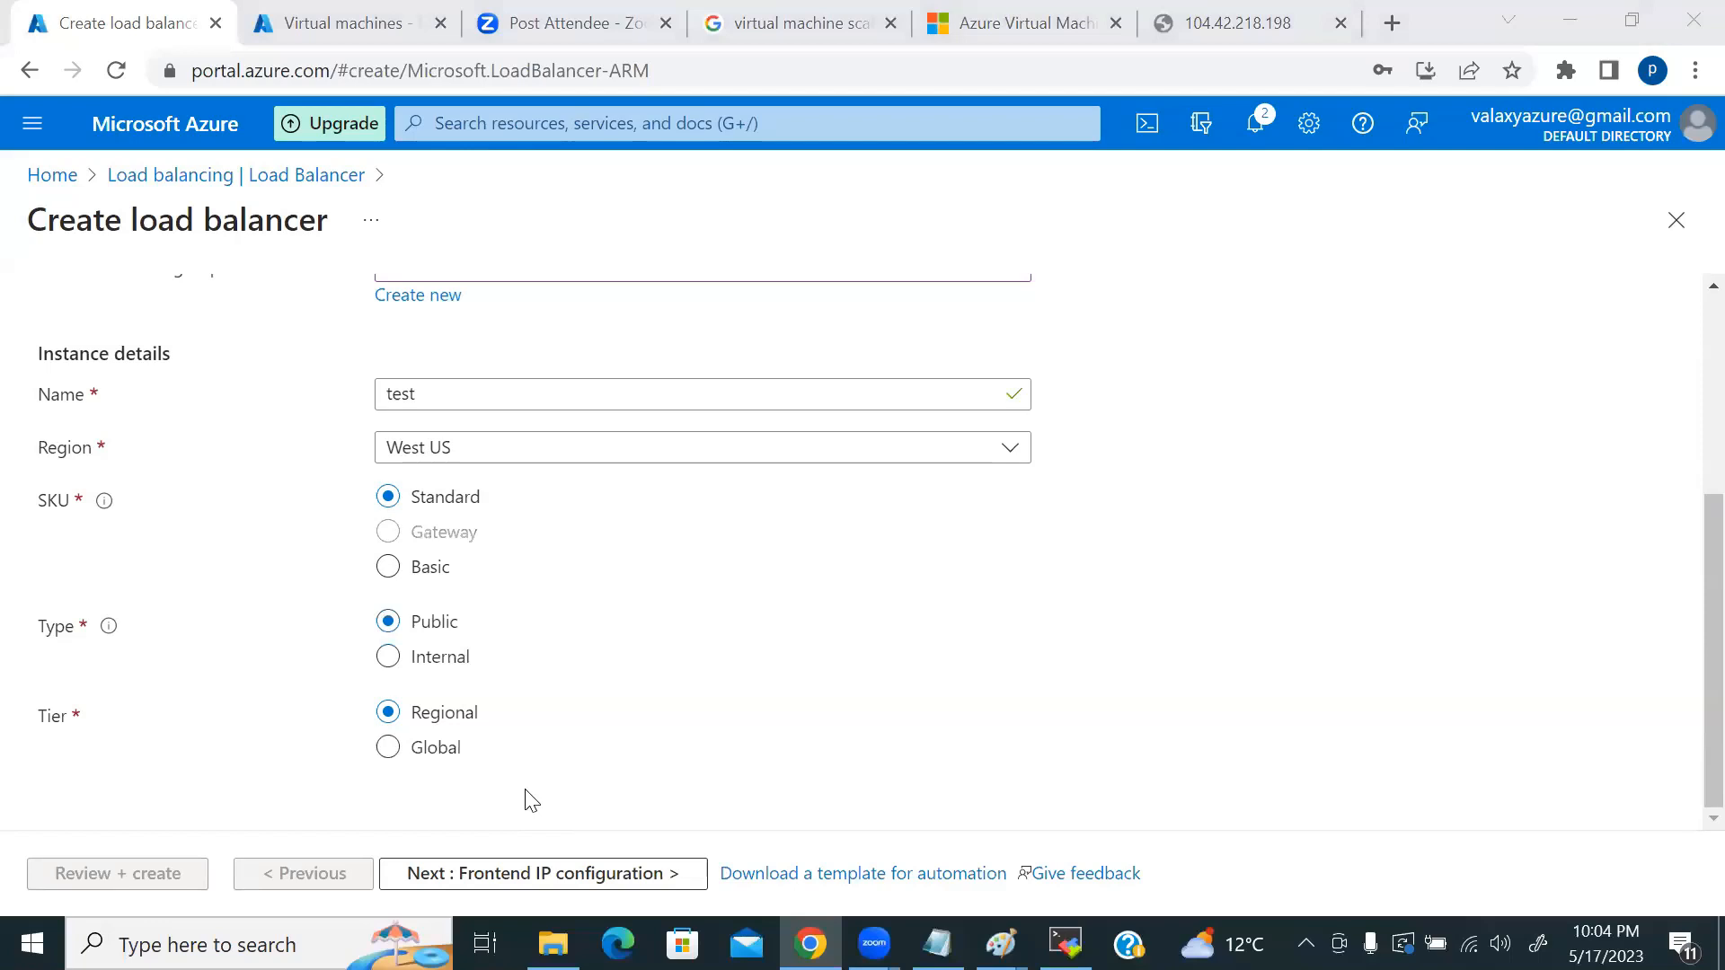
{"action": "left_click", "coordinate": [569, 876]}
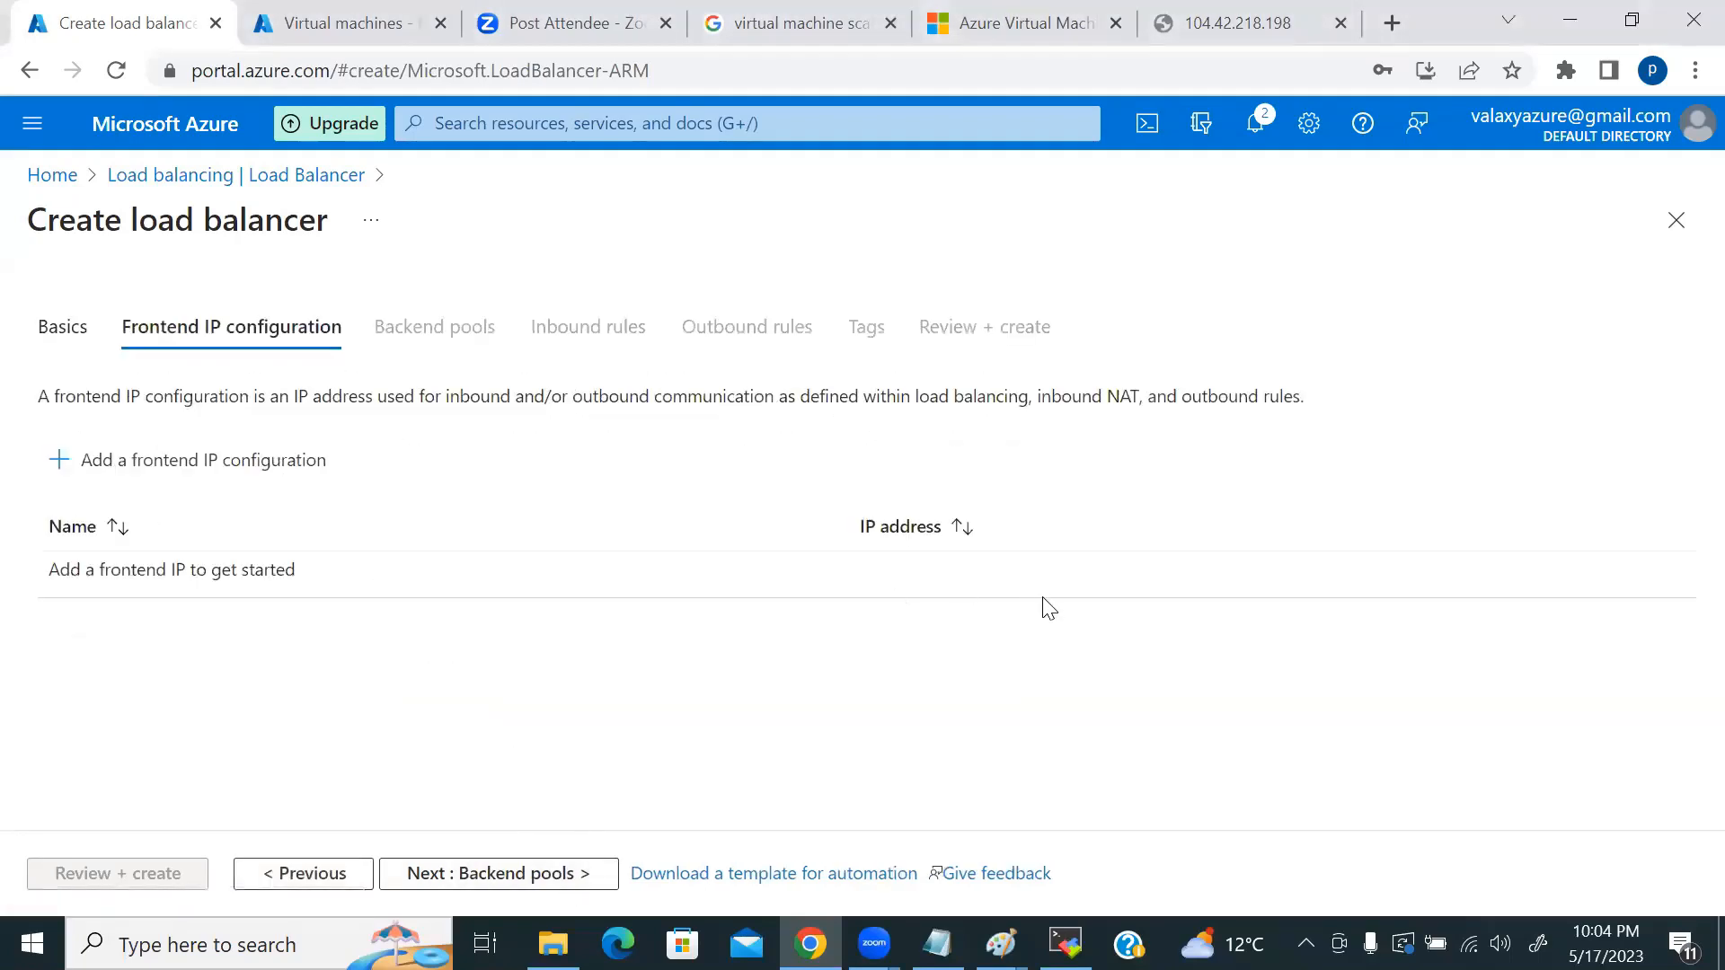
Step: Open the Add frontend IP configuration panel and view the public IP list without choosing one
{"action": "left_click", "coordinate": [509, 874]}
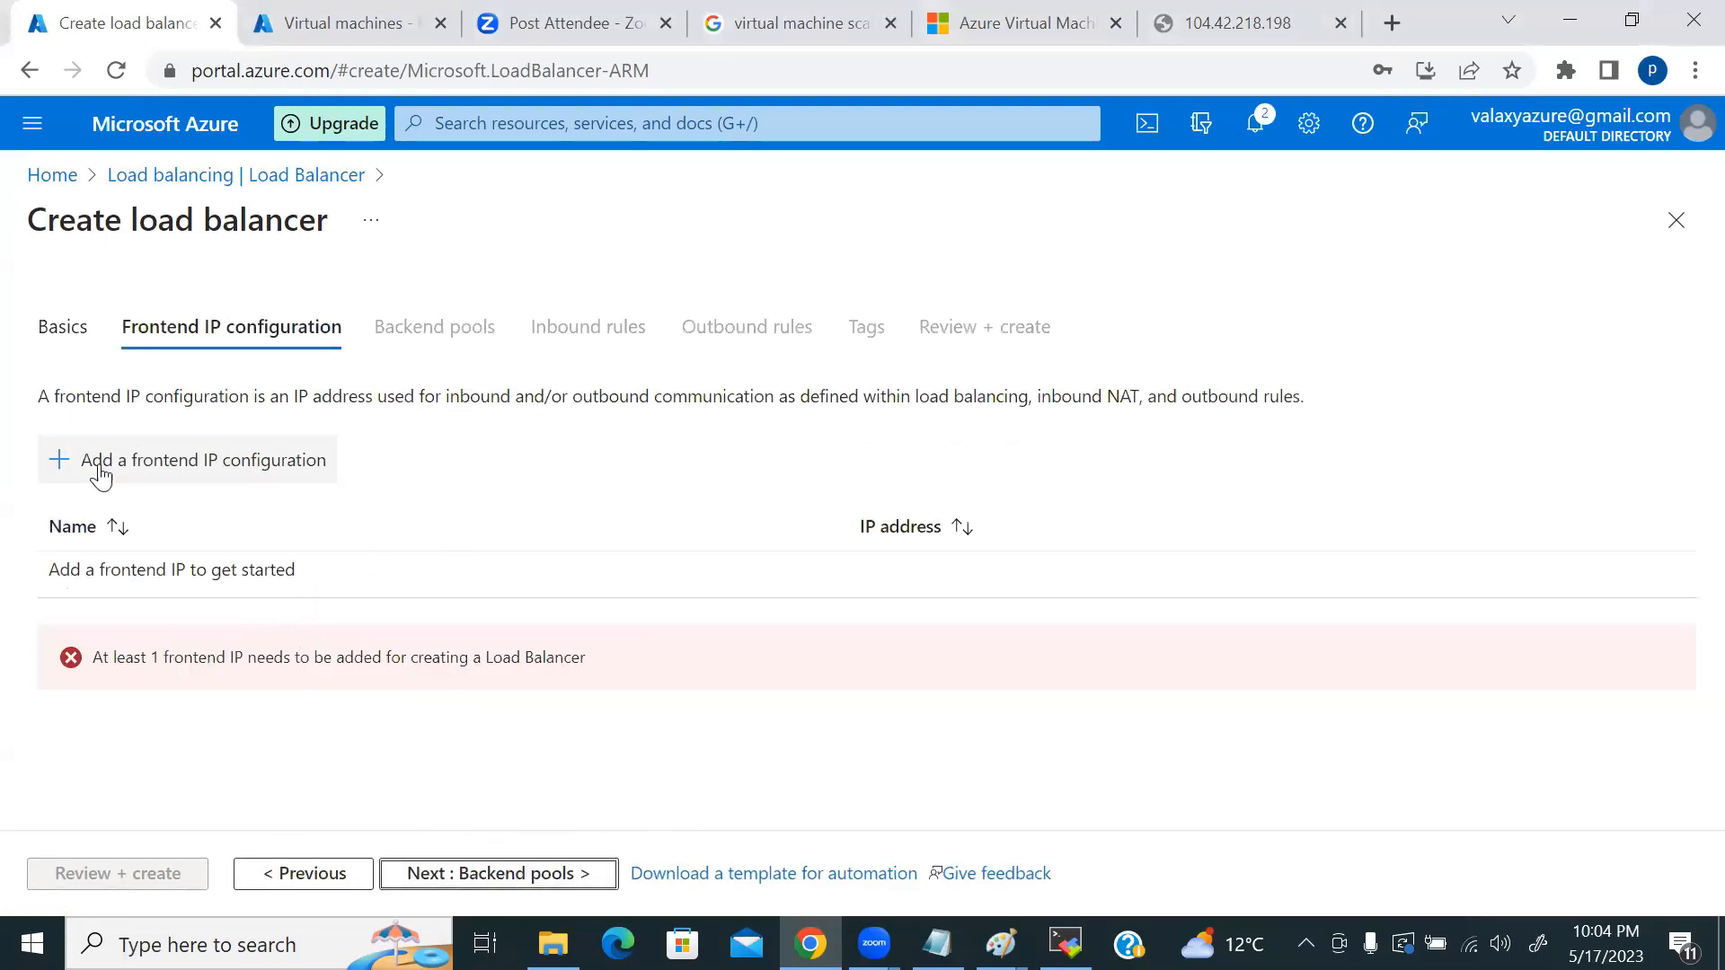
{"action": "left_click", "coordinate": [52, 466]}
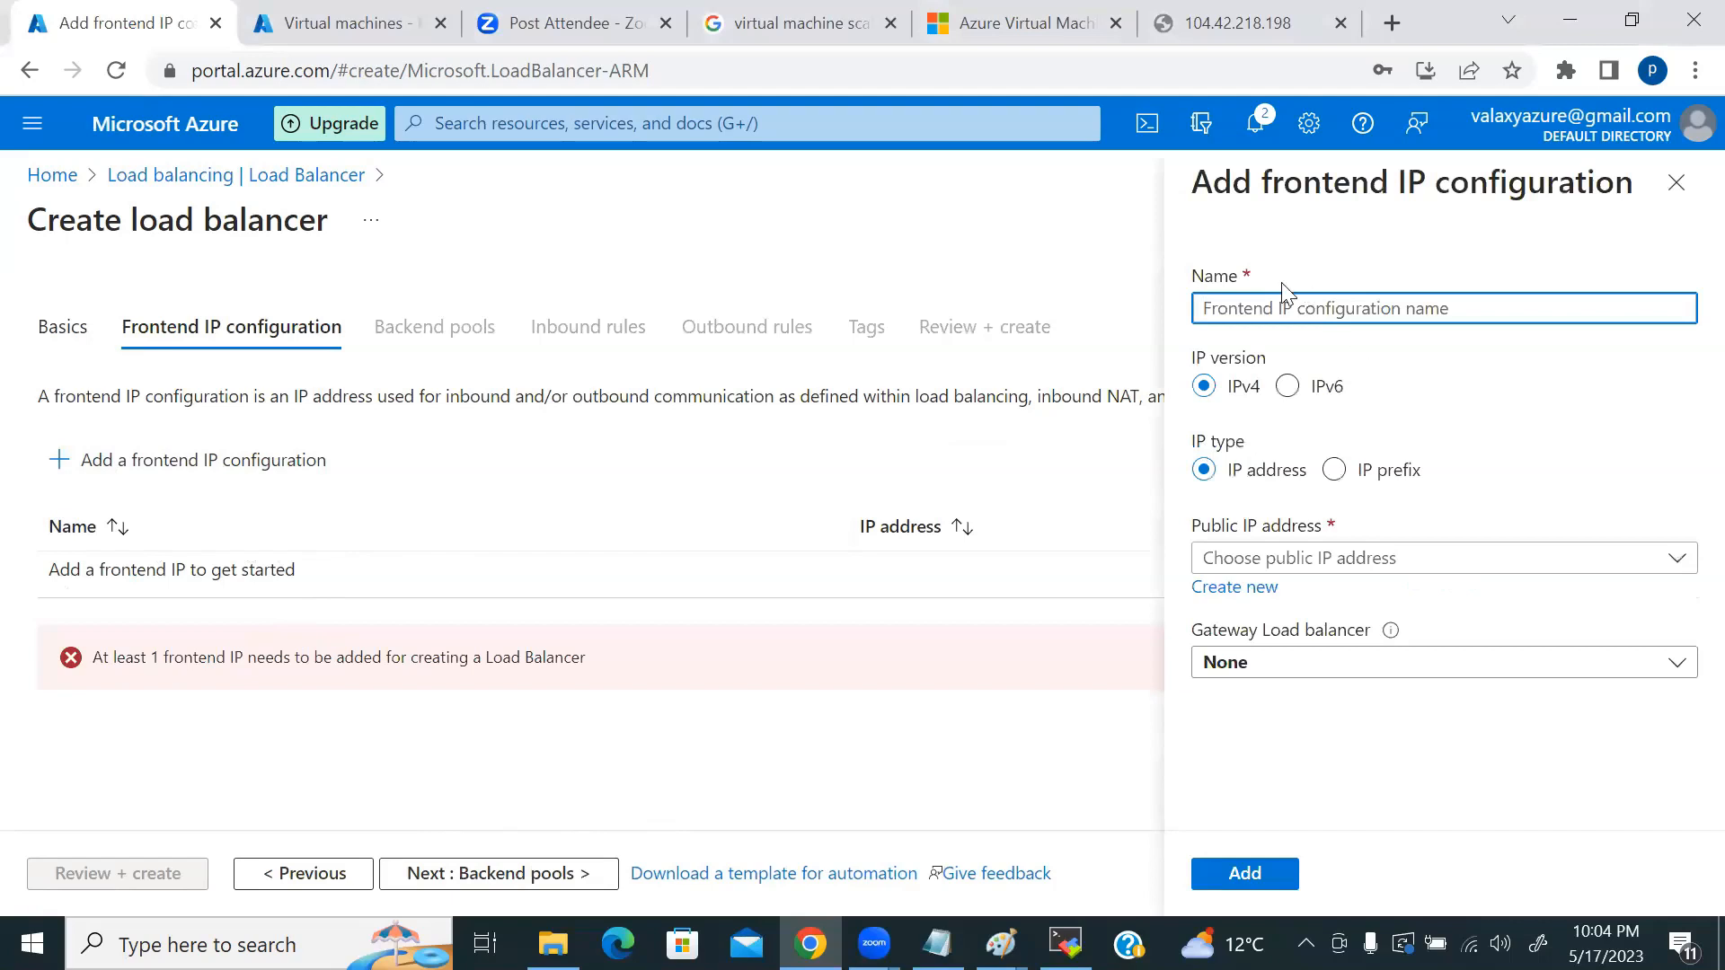
{"action": "left_click", "coordinate": [1367, 561]}
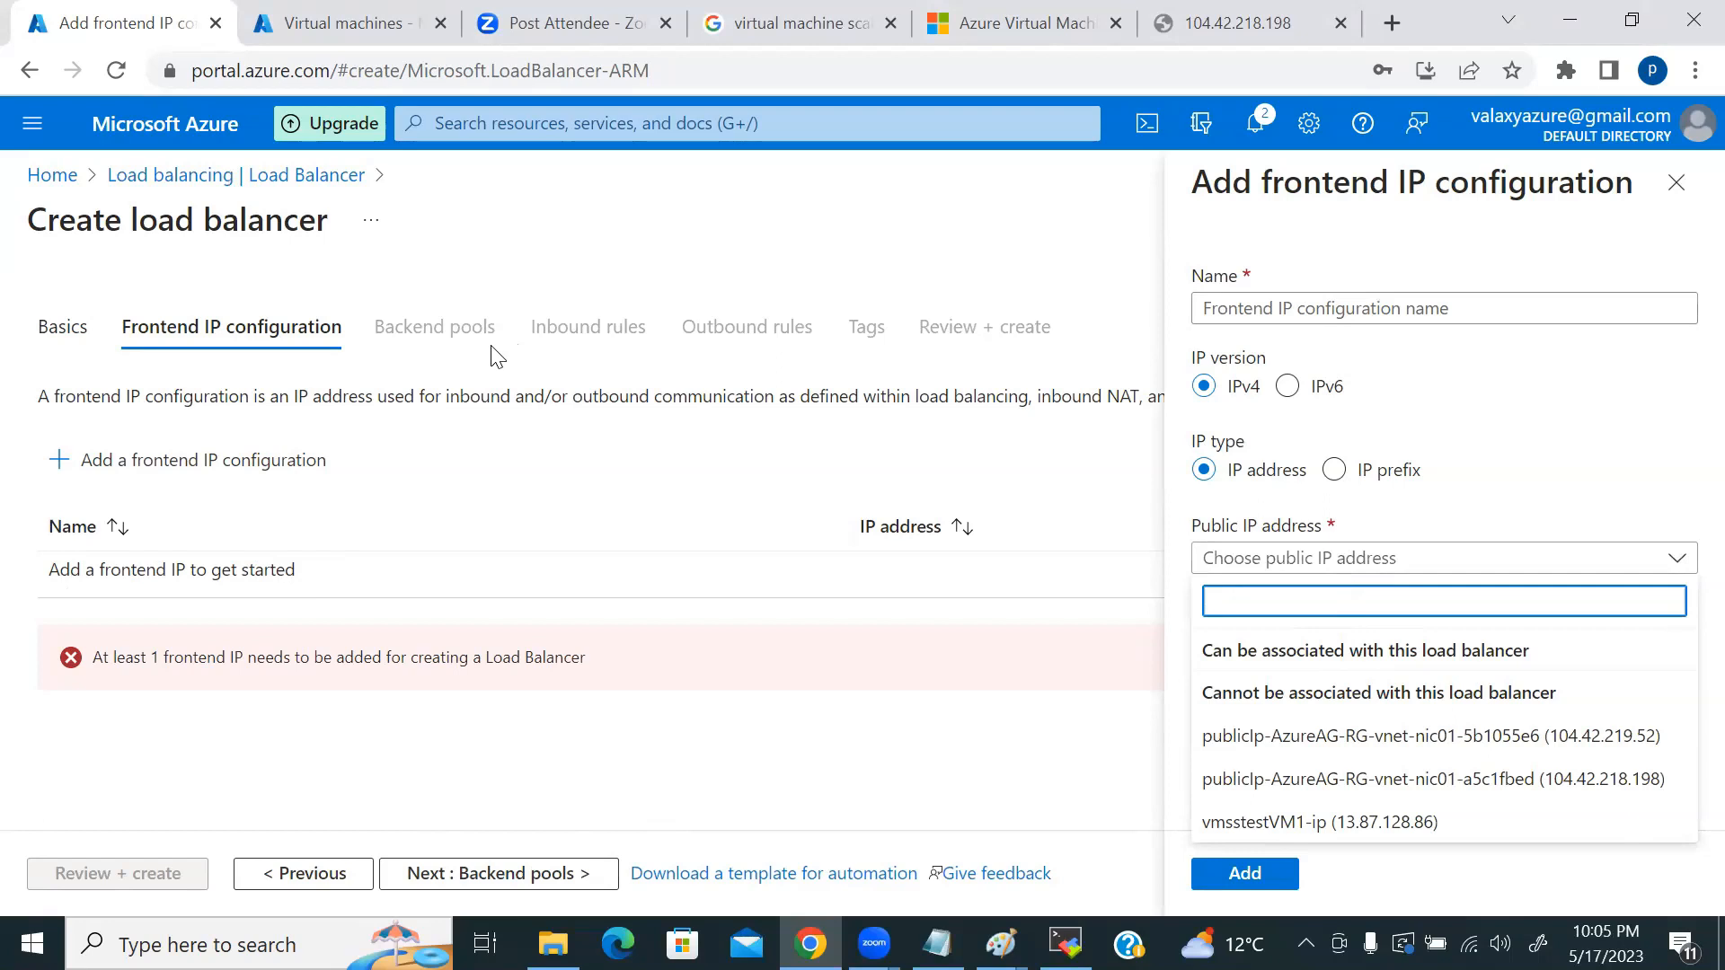
{"action": "left_click", "coordinate": [451, 325]}
{"action": "triple_click", "coordinate": [442, 334]}
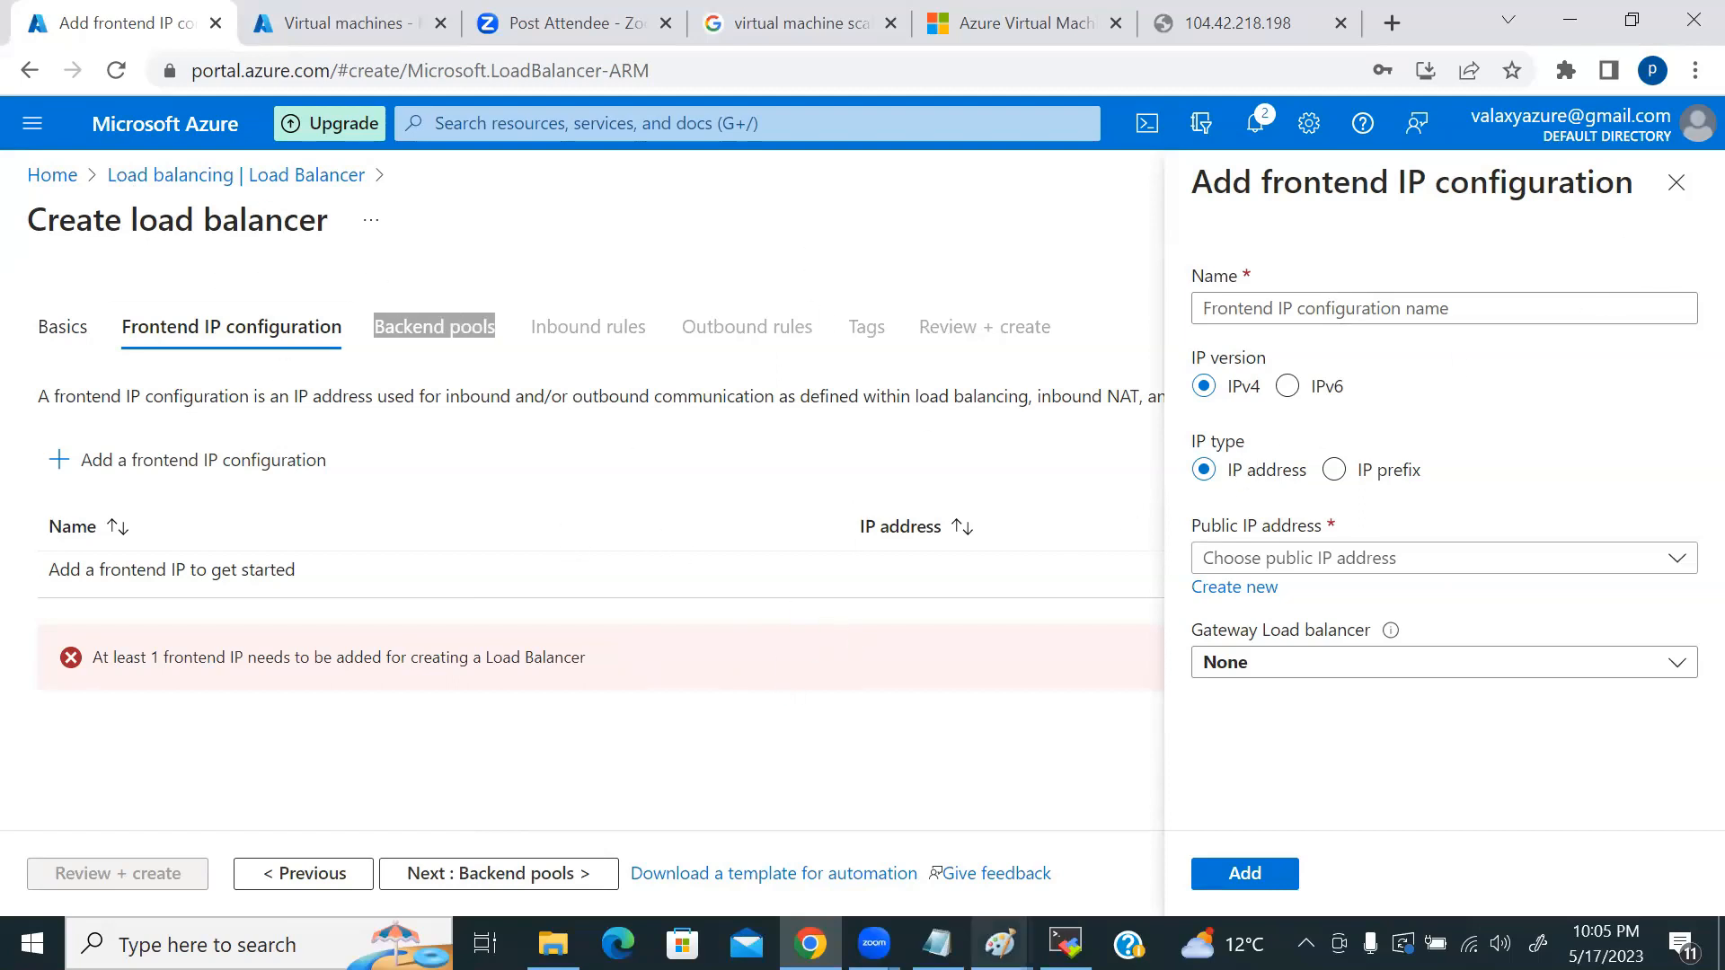
{"action": "mouse_move", "coordinate": [1065, 943]}
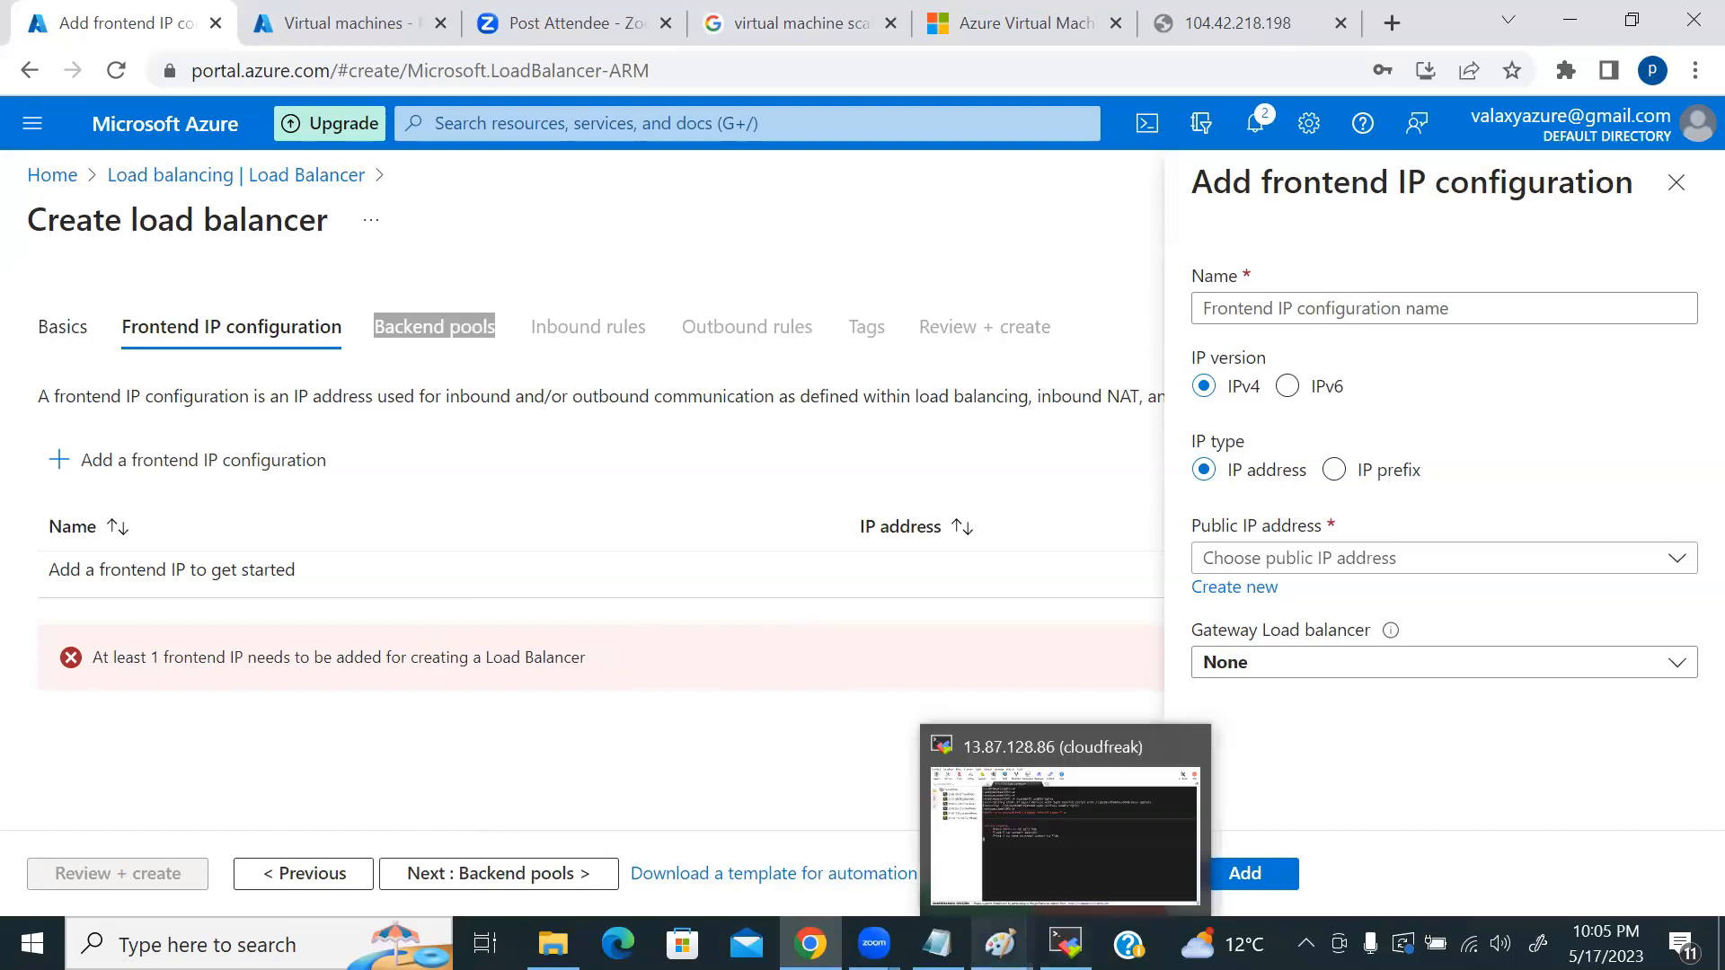
{"action": "mouse_move", "coordinate": [874, 943]}
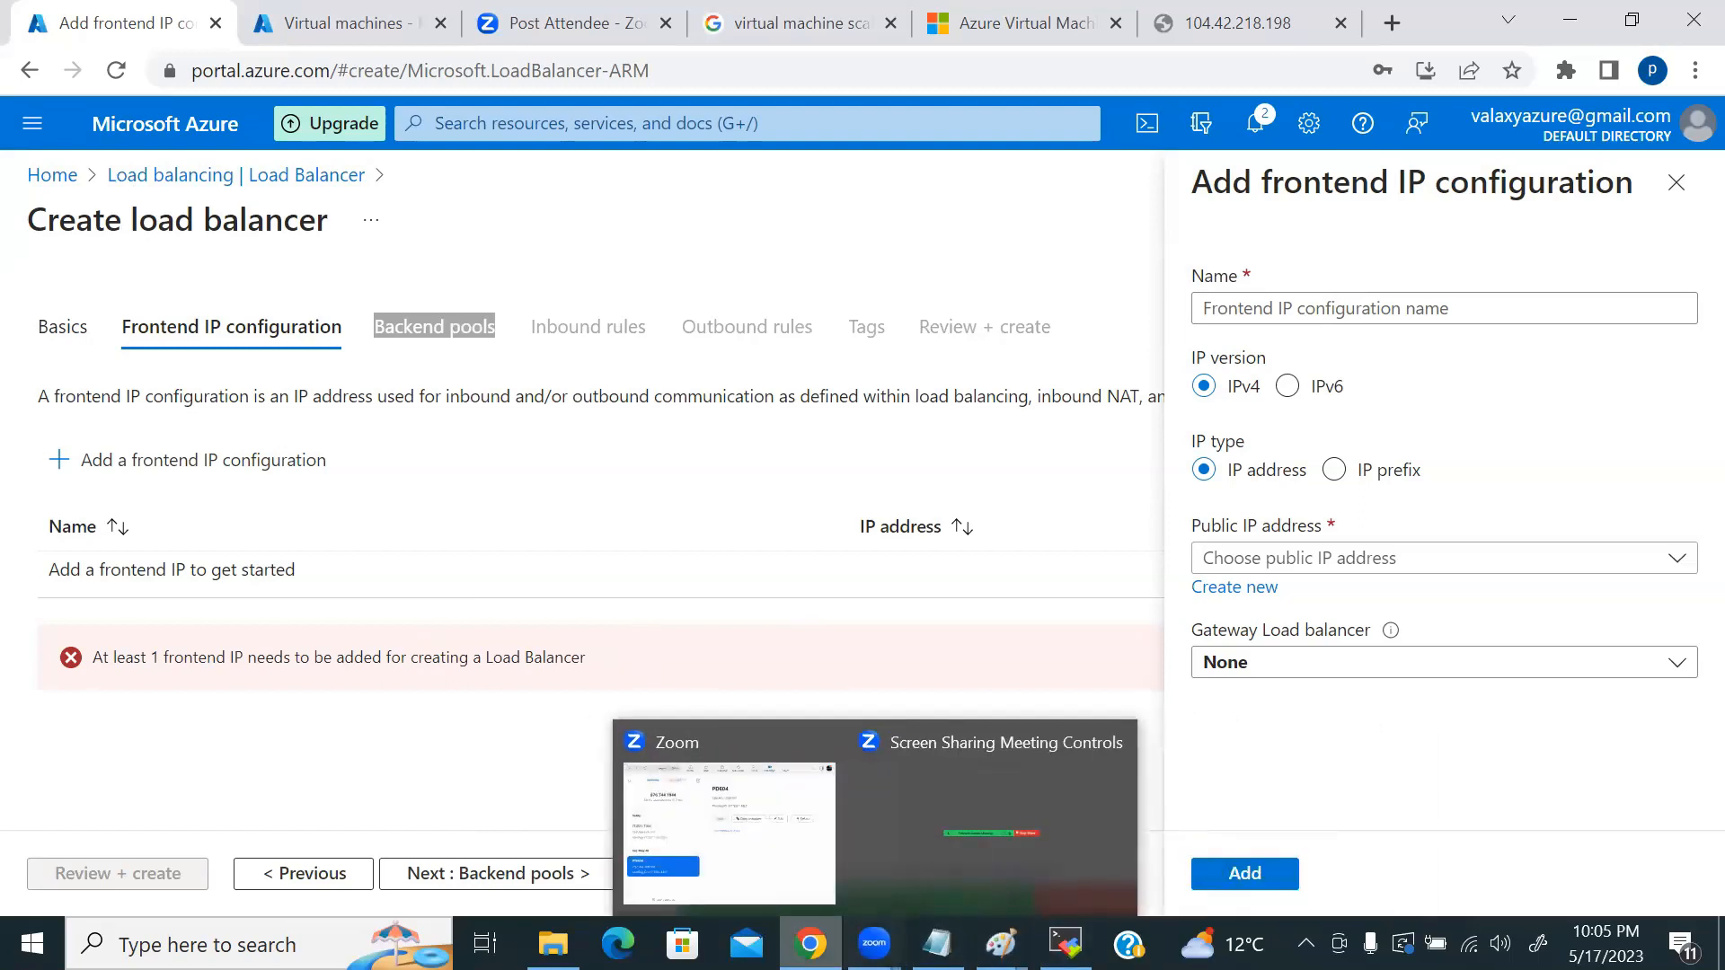
{"action": "left_click", "coordinate": [862, 802]}
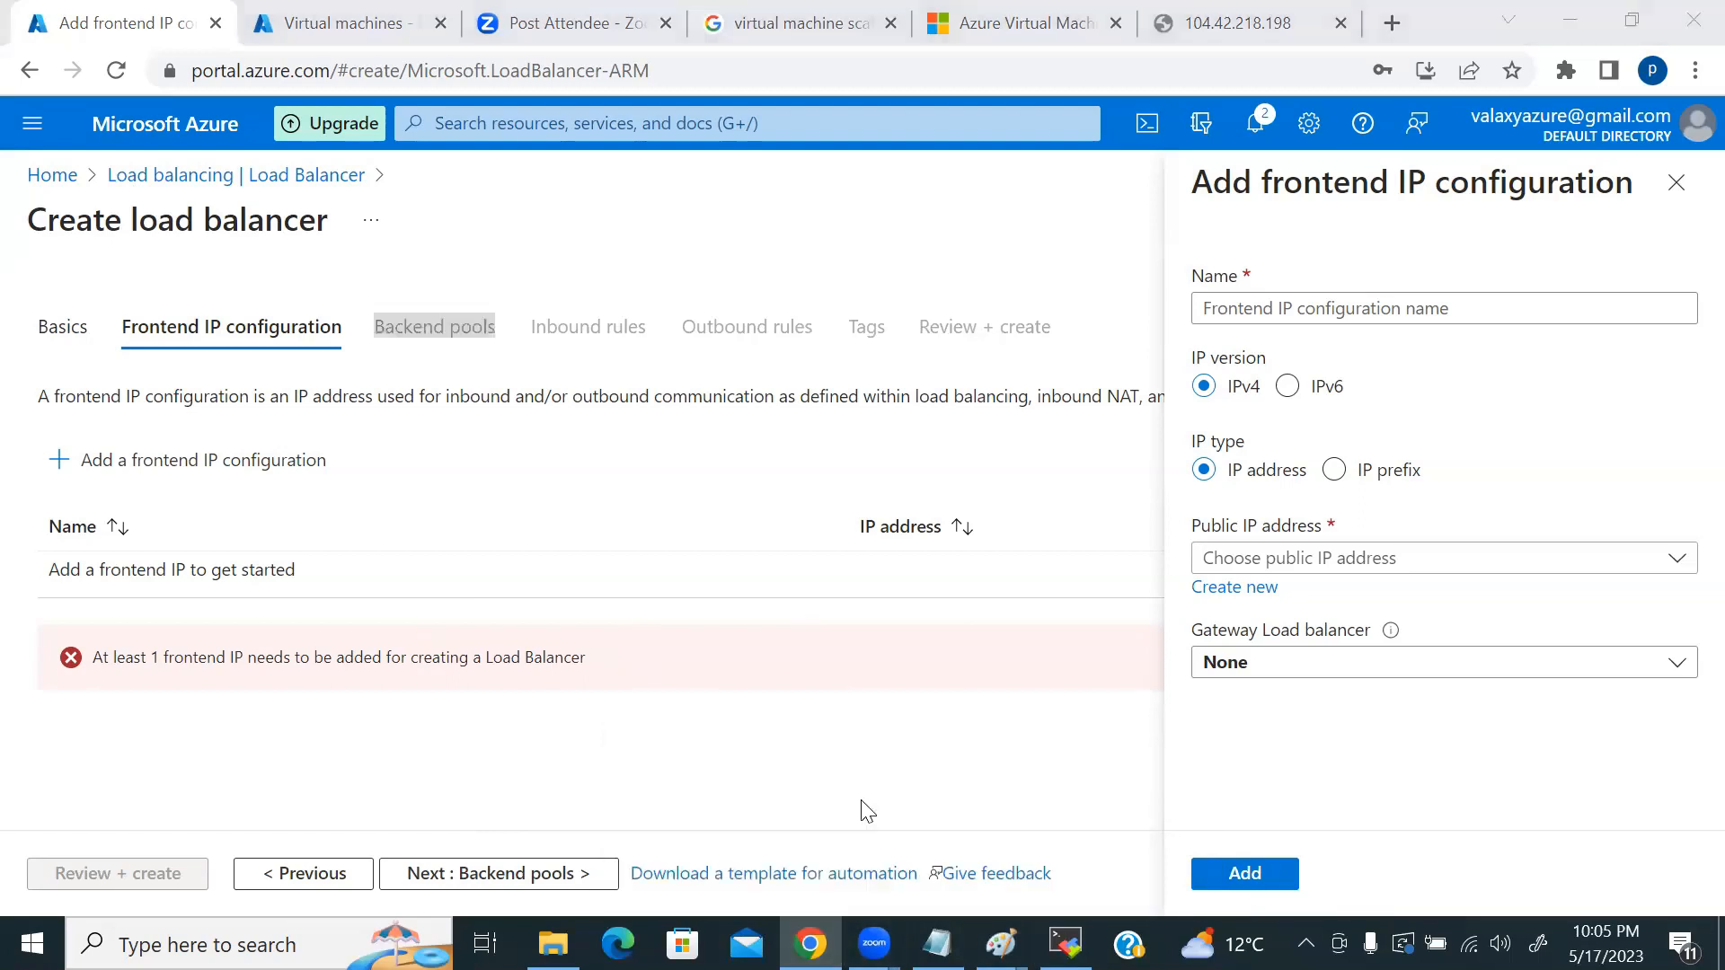